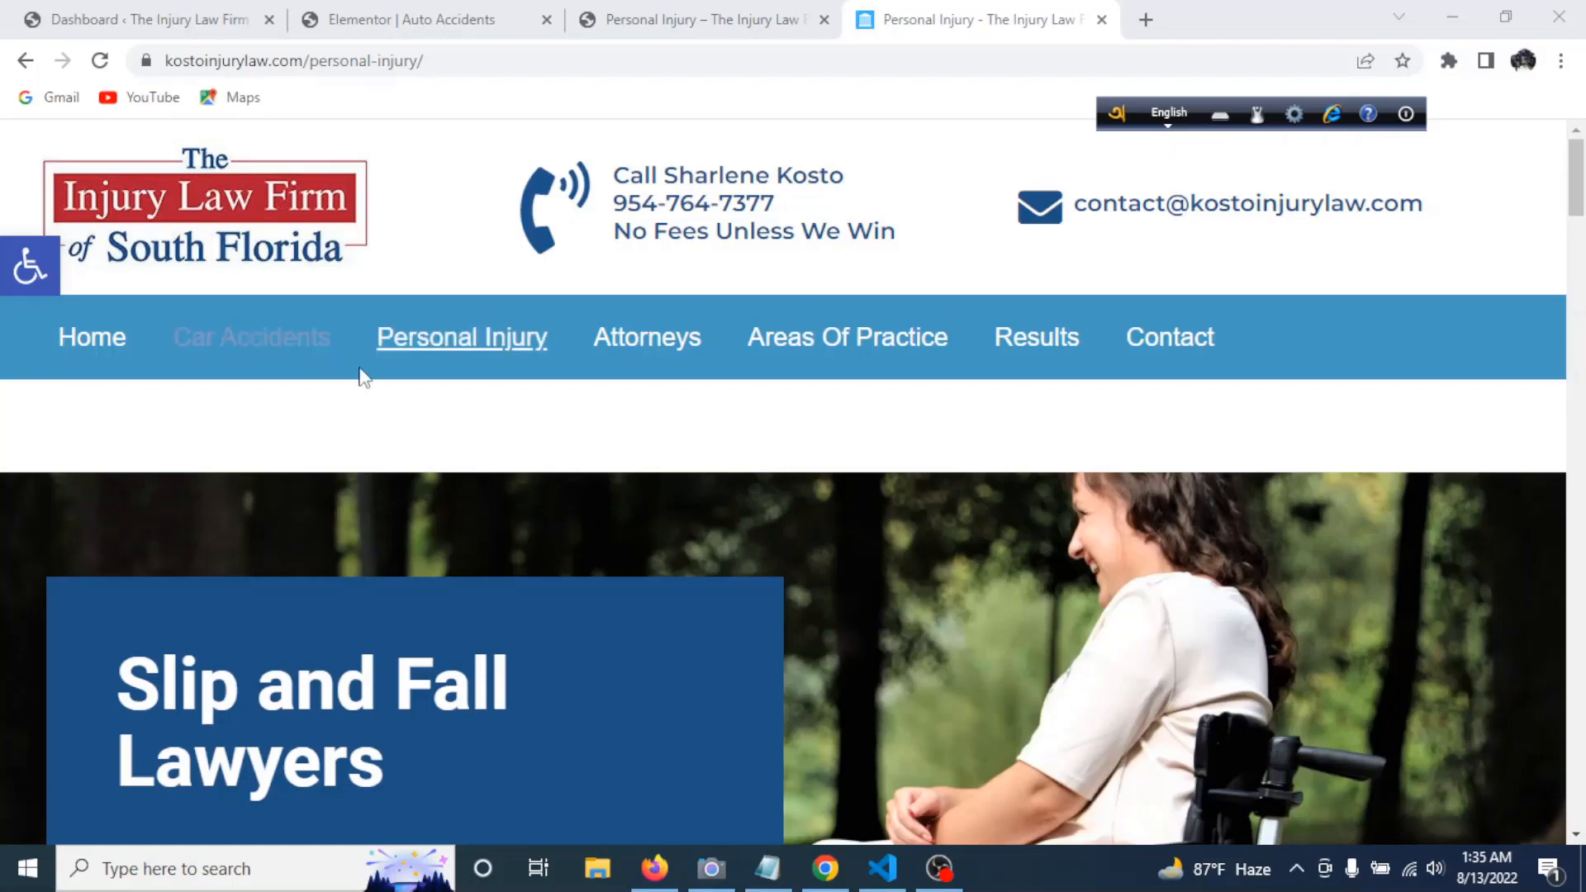
# - Examine the reference Personal Injury page on kostoinjurylaw.com from header to footer, including its hero, content sections and case review form
pyautogui.scroll(-1, 595, 438)
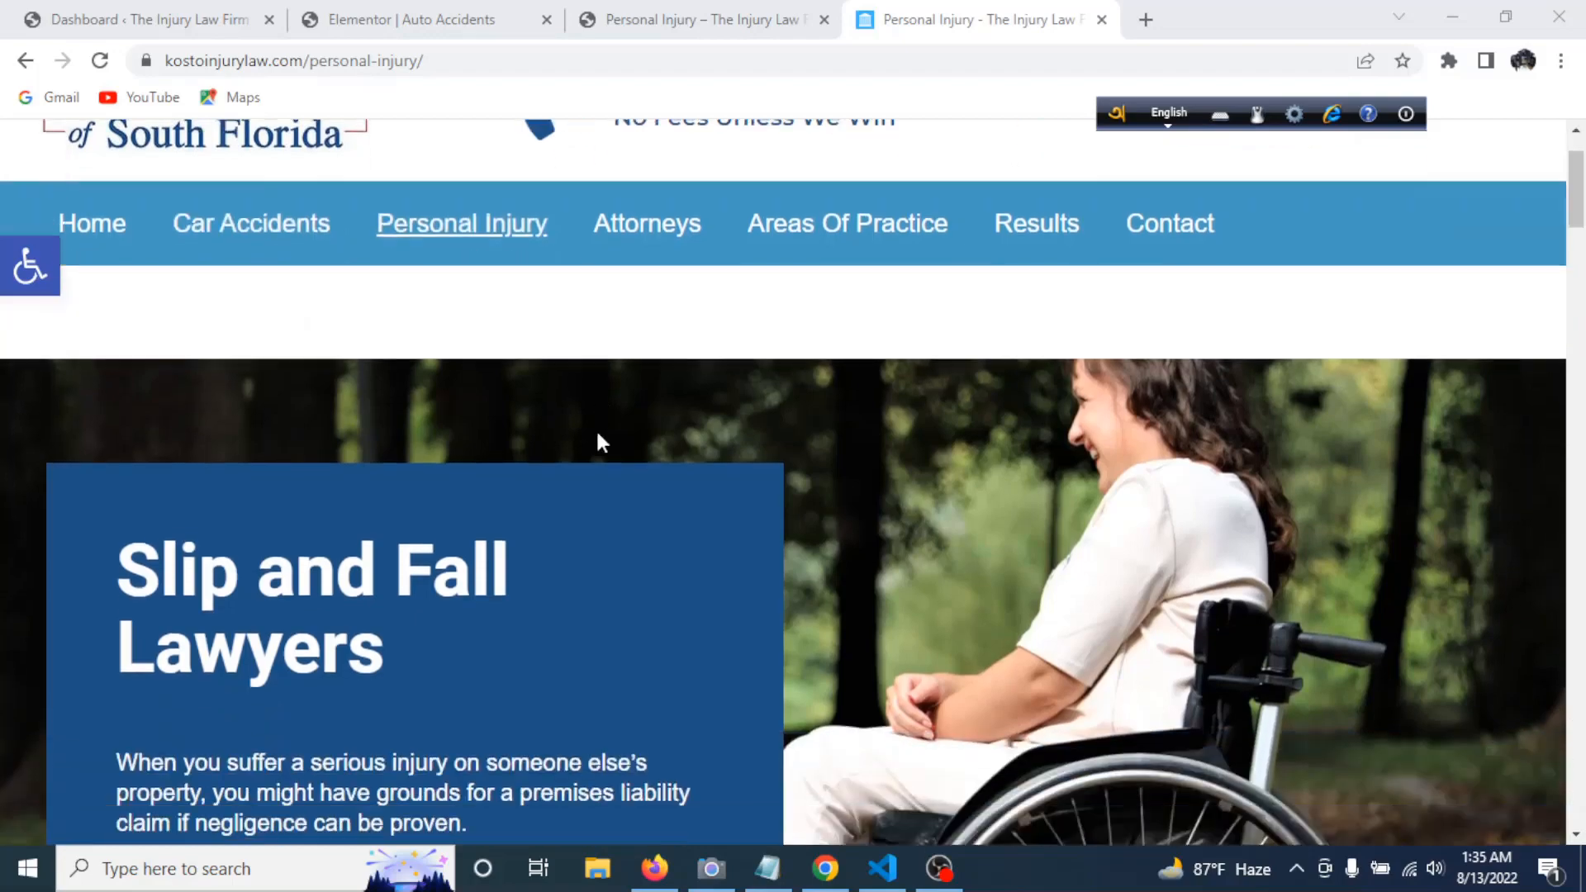
pyautogui.scroll(-12, 597, 428)
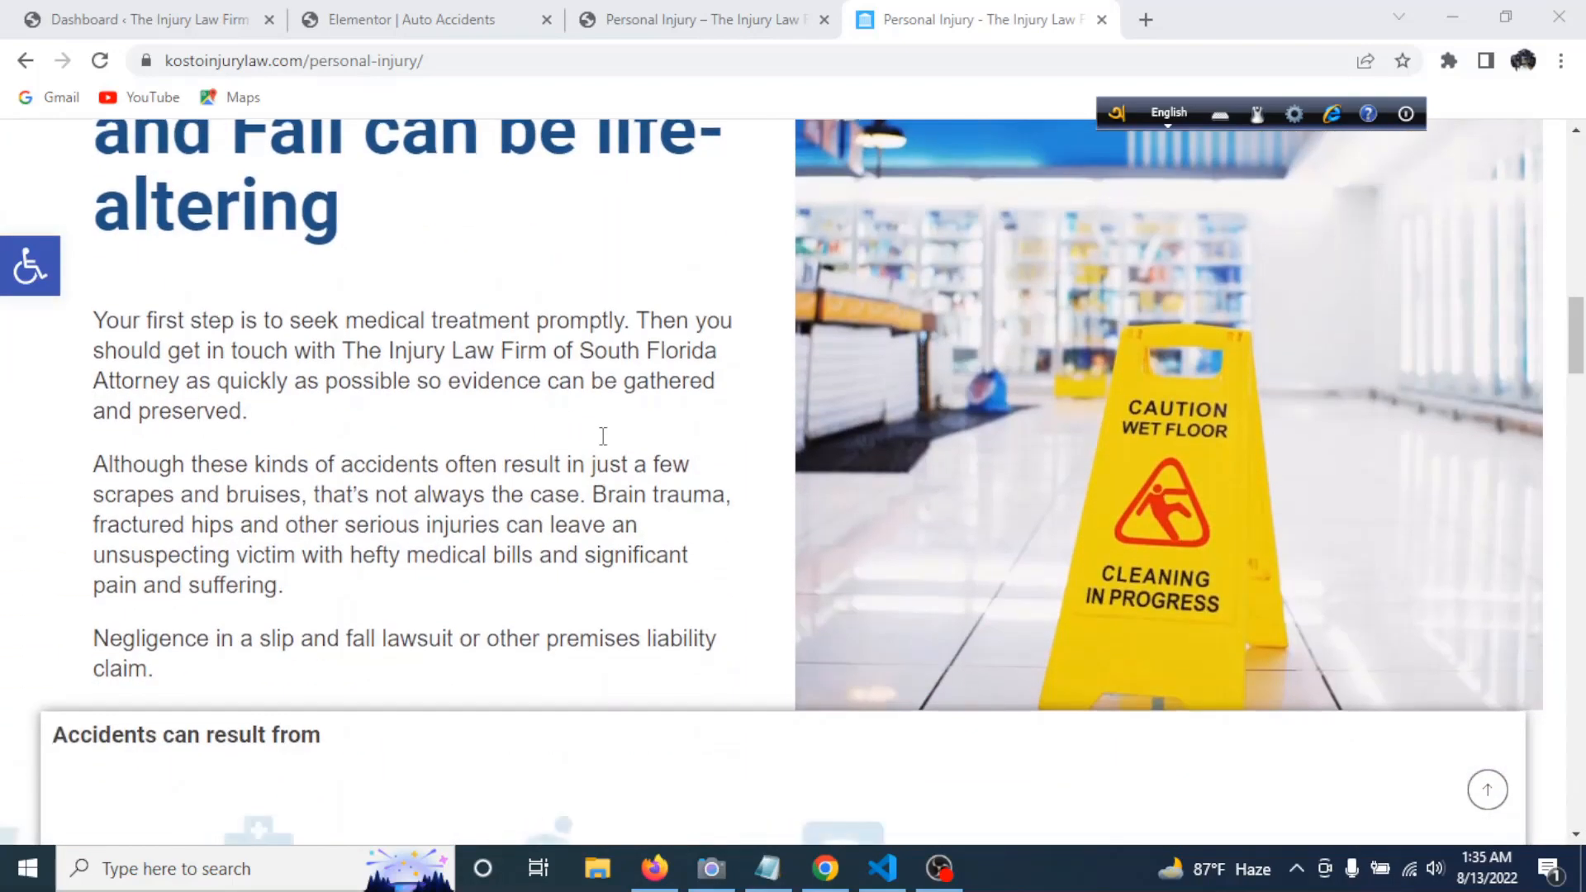
pyautogui.scroll(-10, 603, 436)
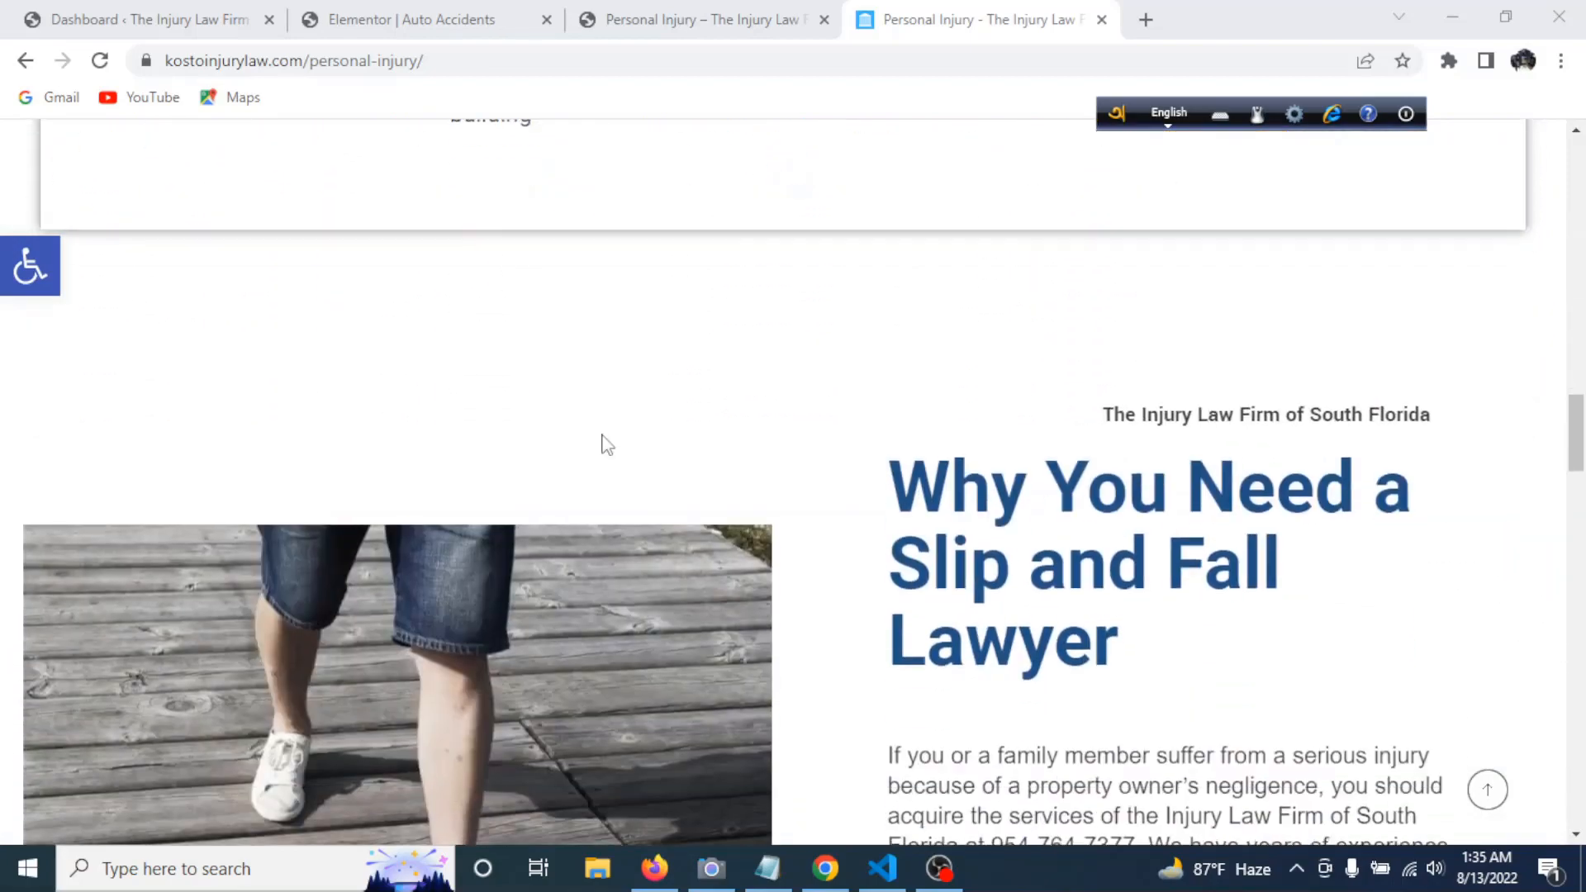
pyautogui.scroll(-10, 607, 444)
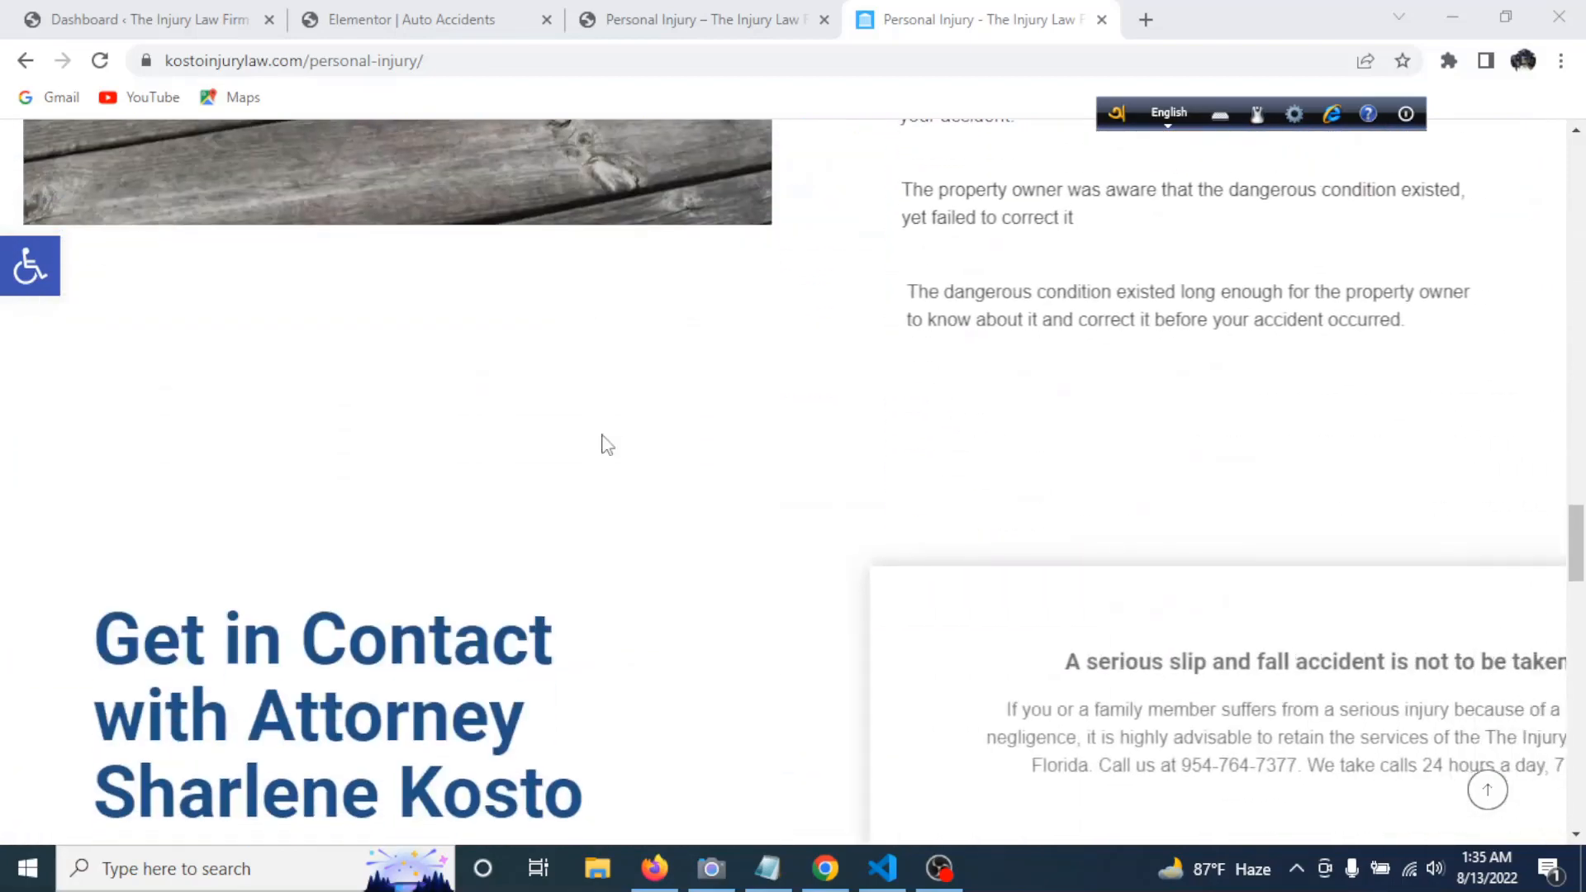
pyautogui.scroll(-10, 607, 445)
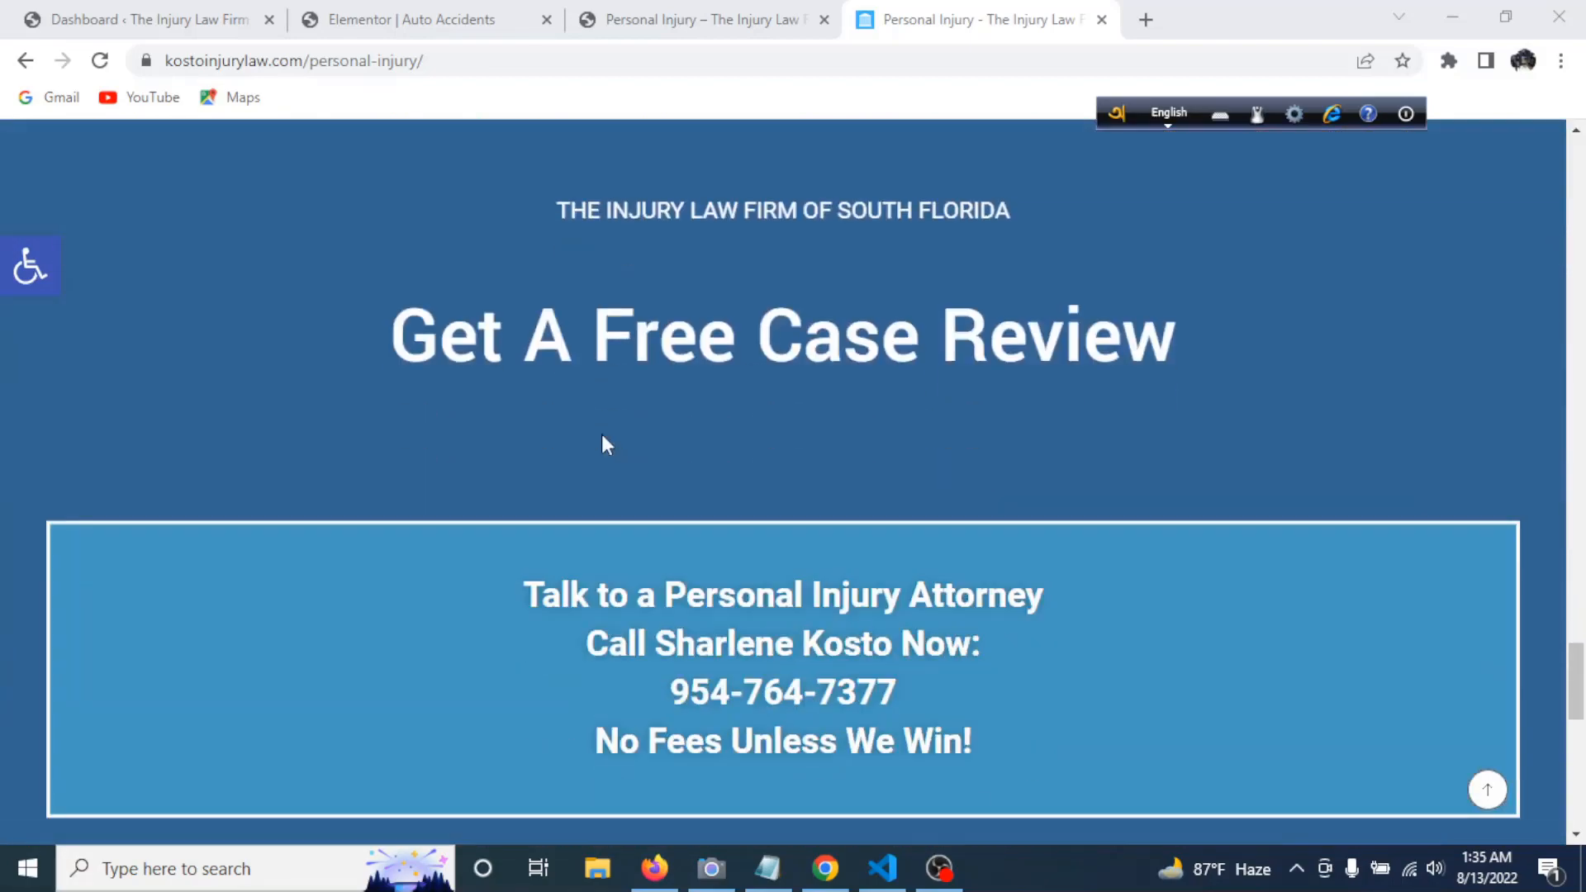
pyautogui.scroll(-10, 607, 444)
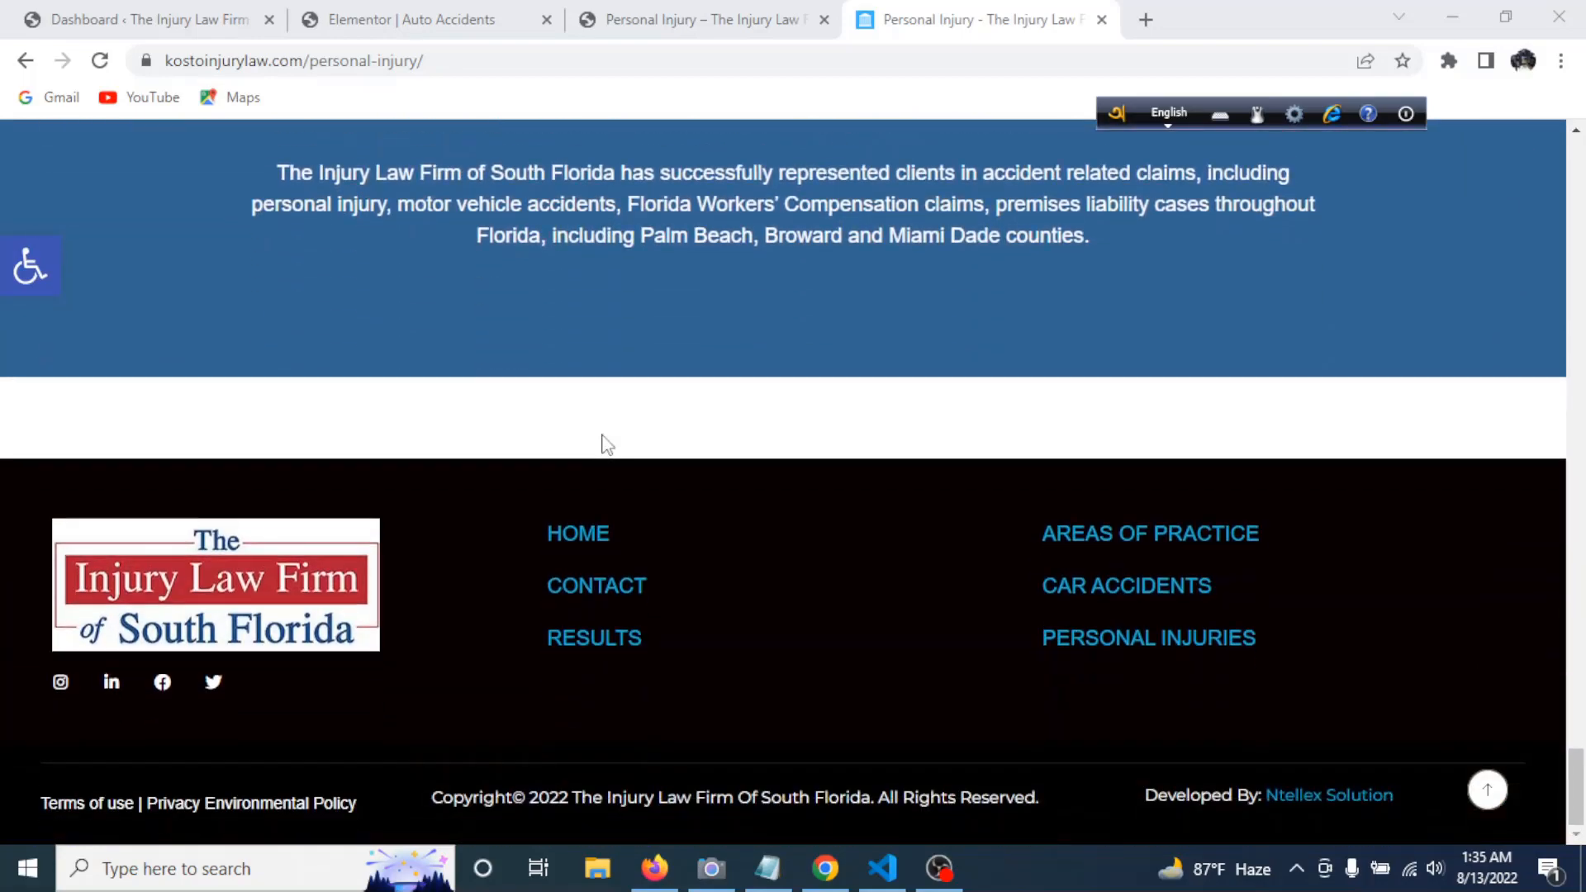
pyautogui.scroll(8, 603, 436)
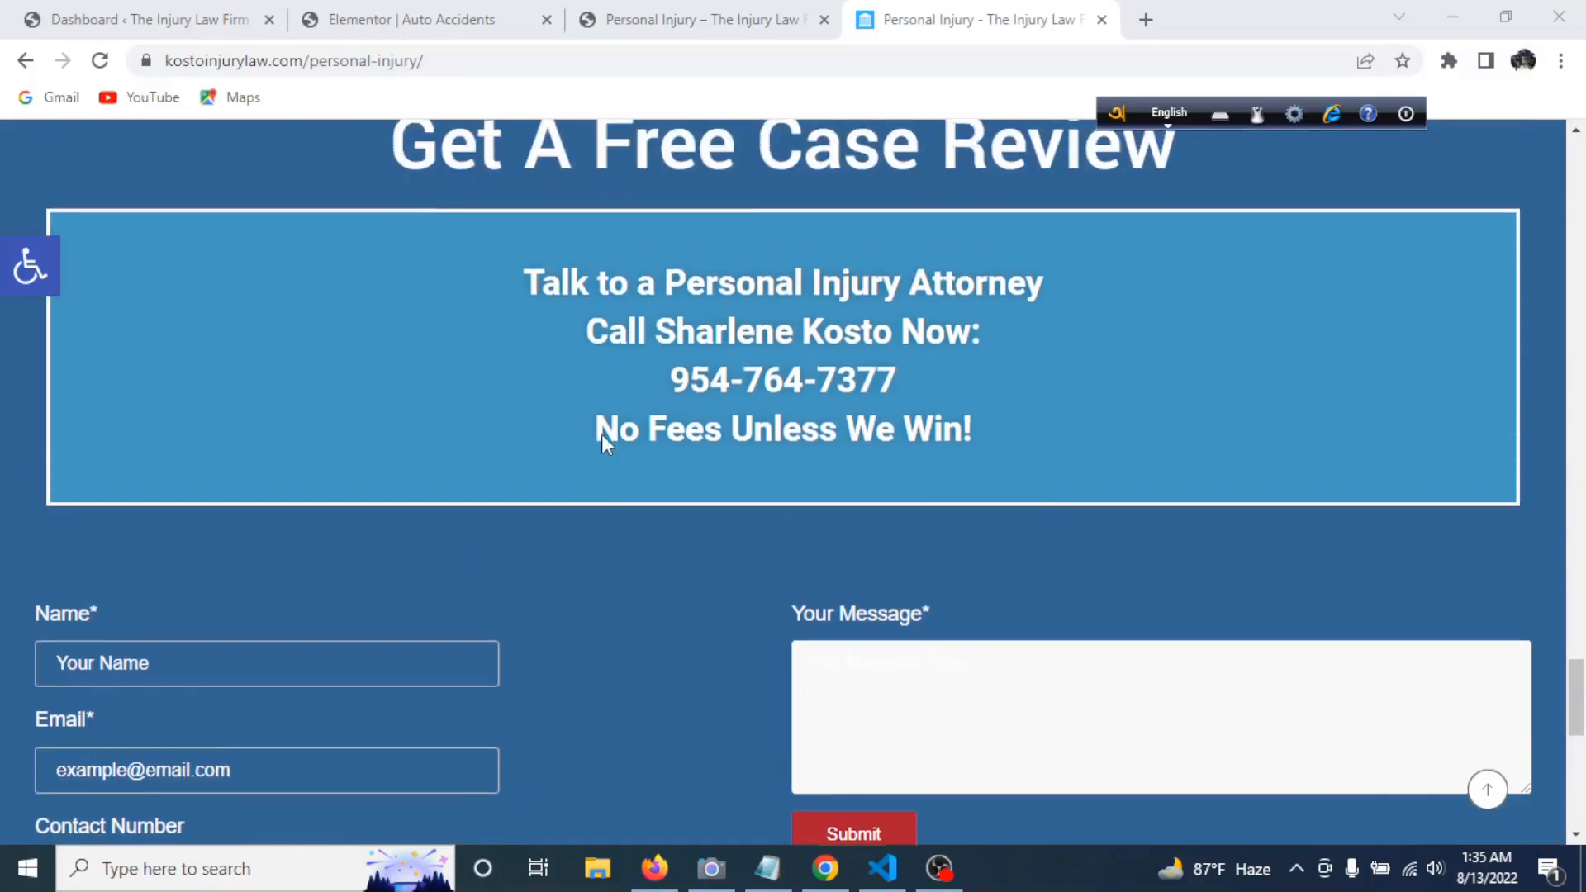
pyautogui.scroll(12, 601, 435)
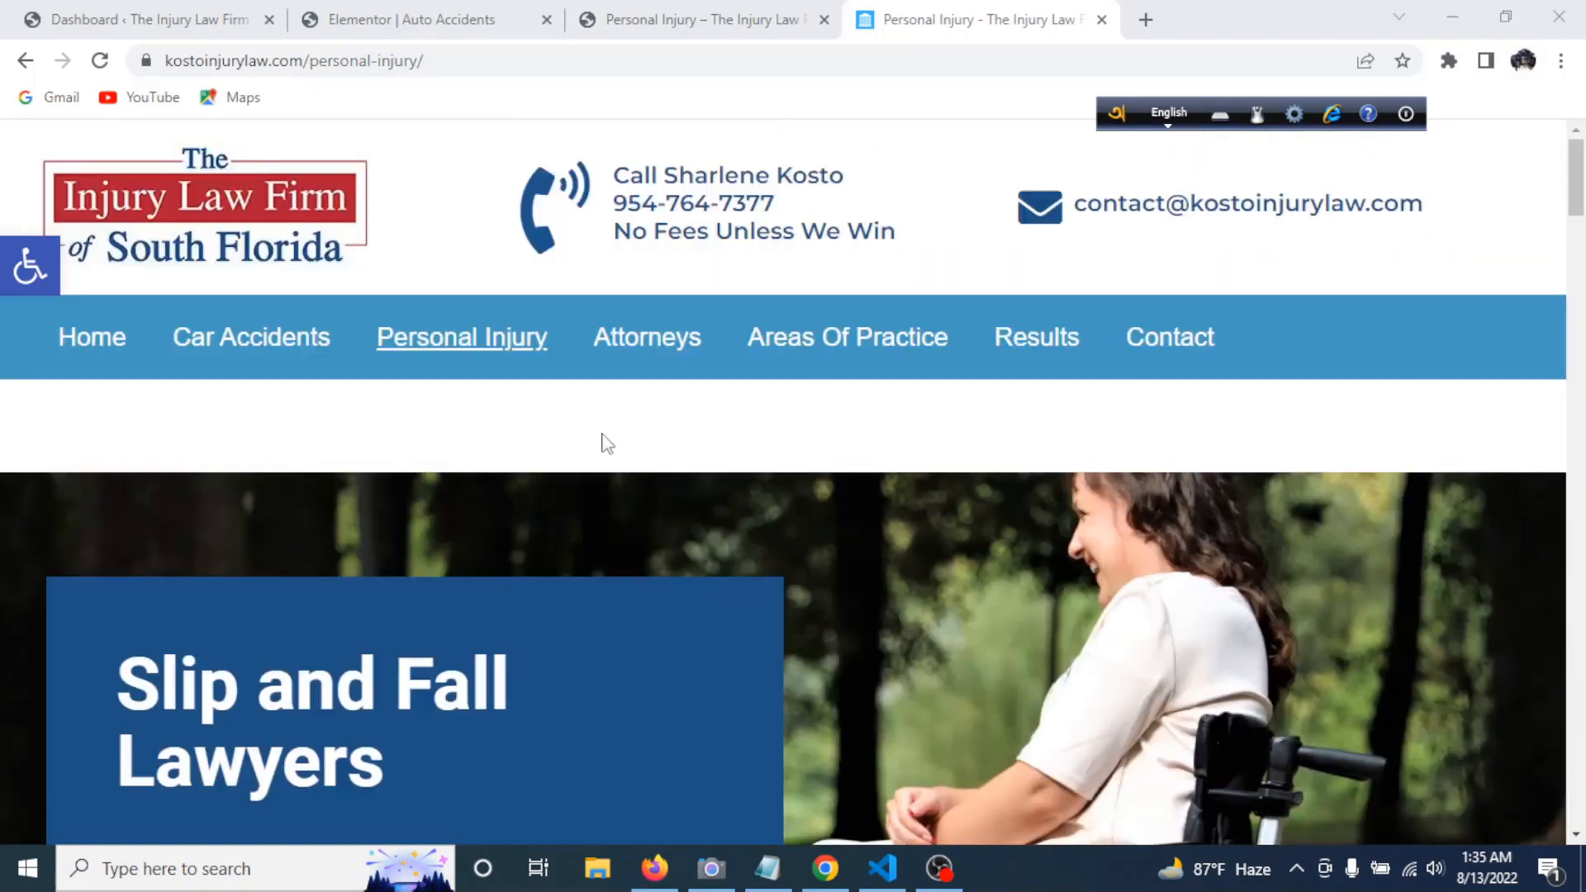
pyautogui.scroll(-4, 702, 484)
pyautogui.scroll(4, 702, 479)
# - Check the Personal Injury page on electroadvisor.com for existing content
pyautogui.click(689, 18)
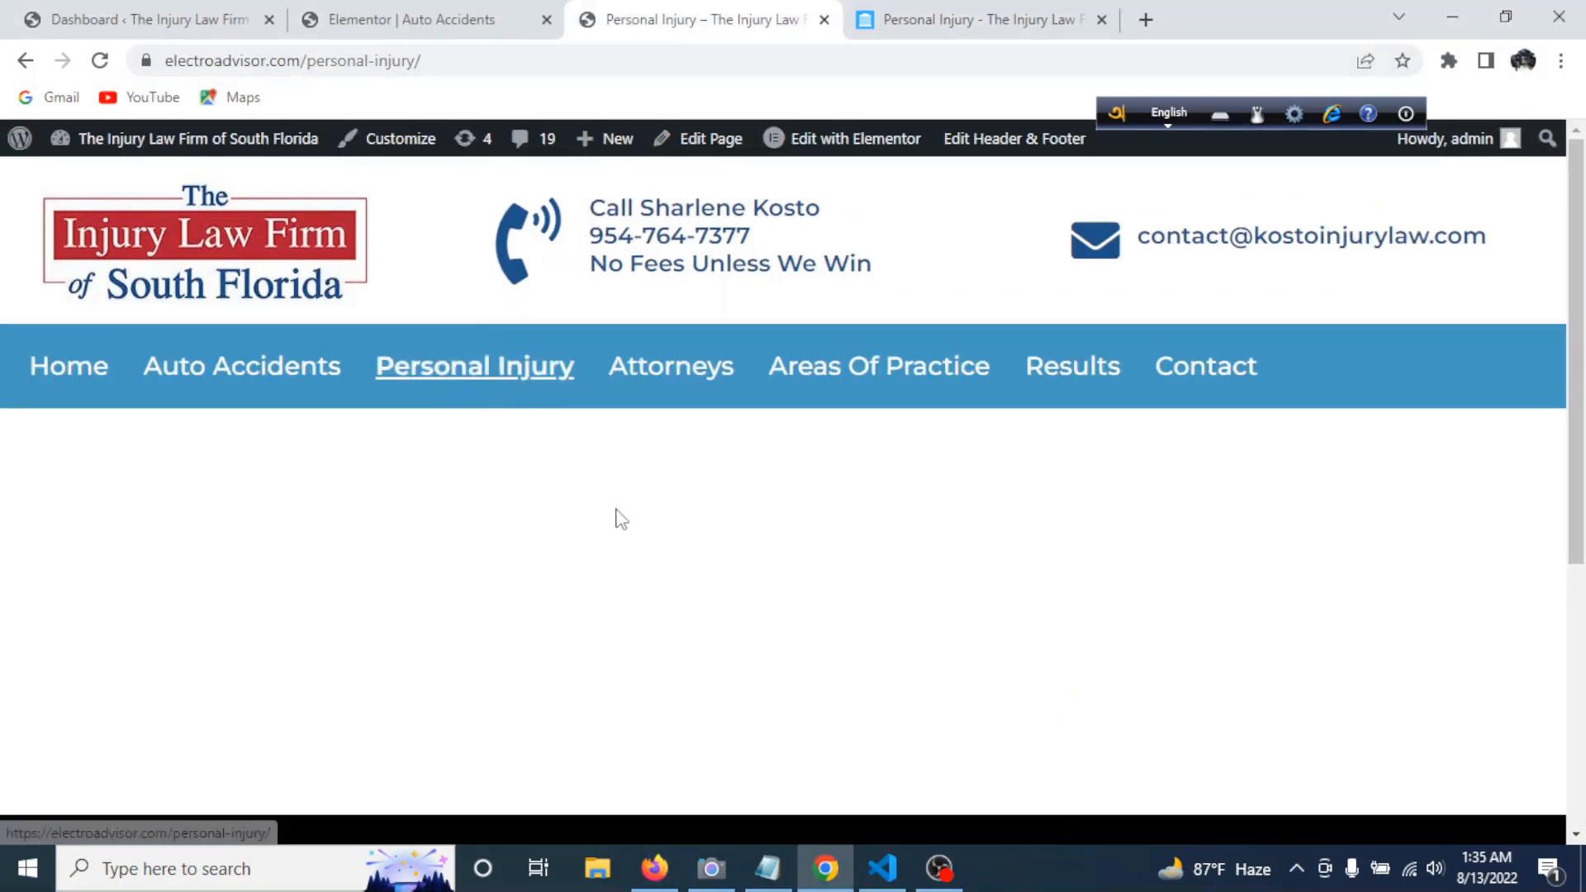
pyautogui.scroll(-5, 628, 521)
pyautogui.scroll(5, 642, 520)
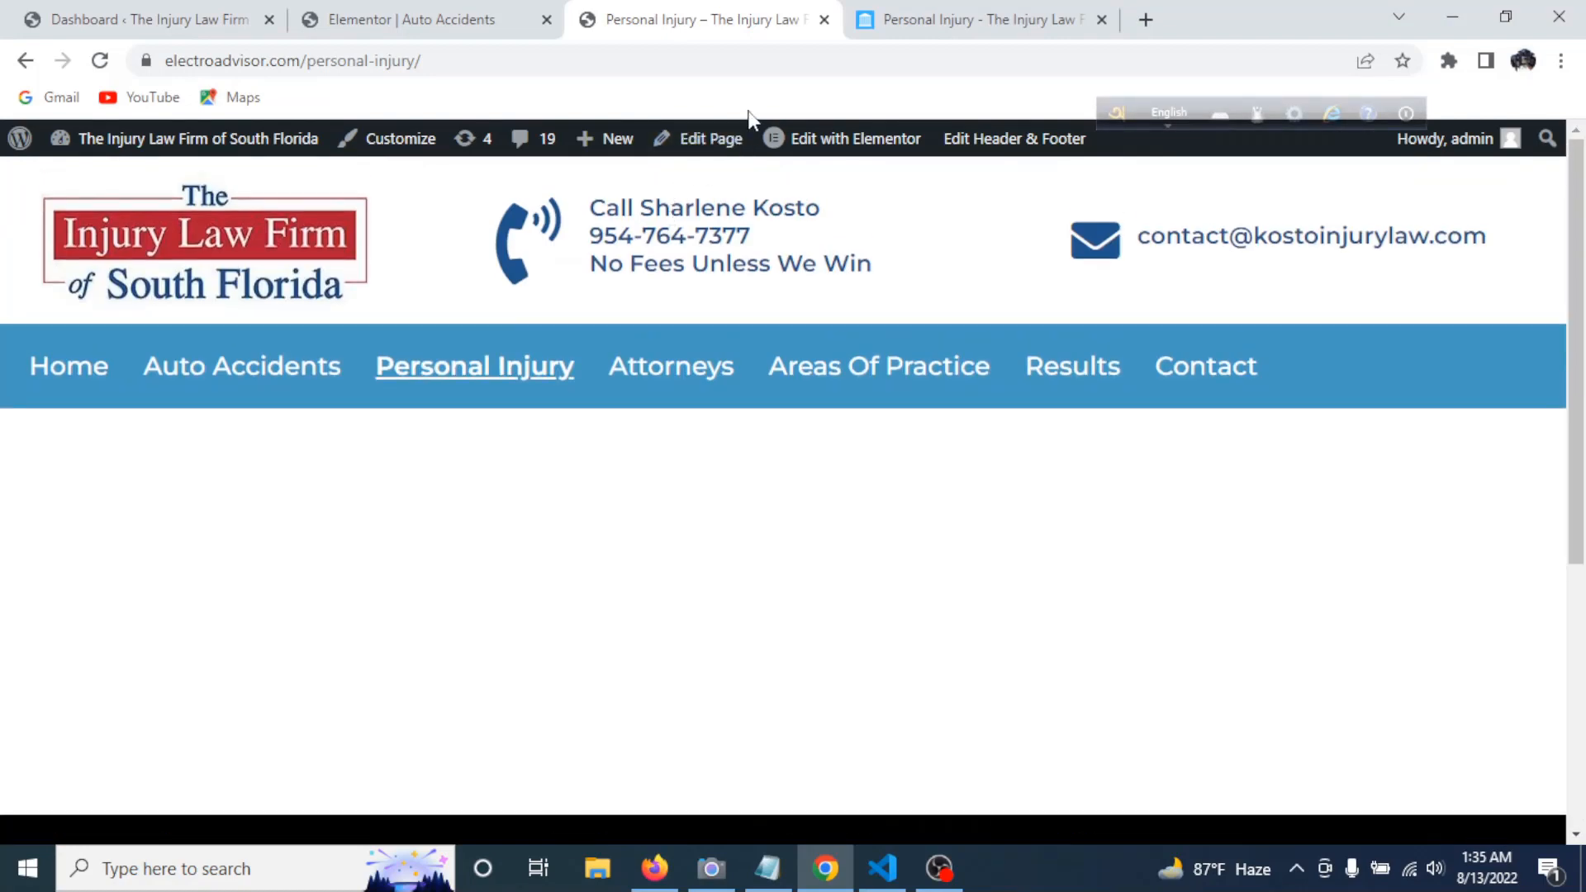
pyautogui.moveTo(806, 153)
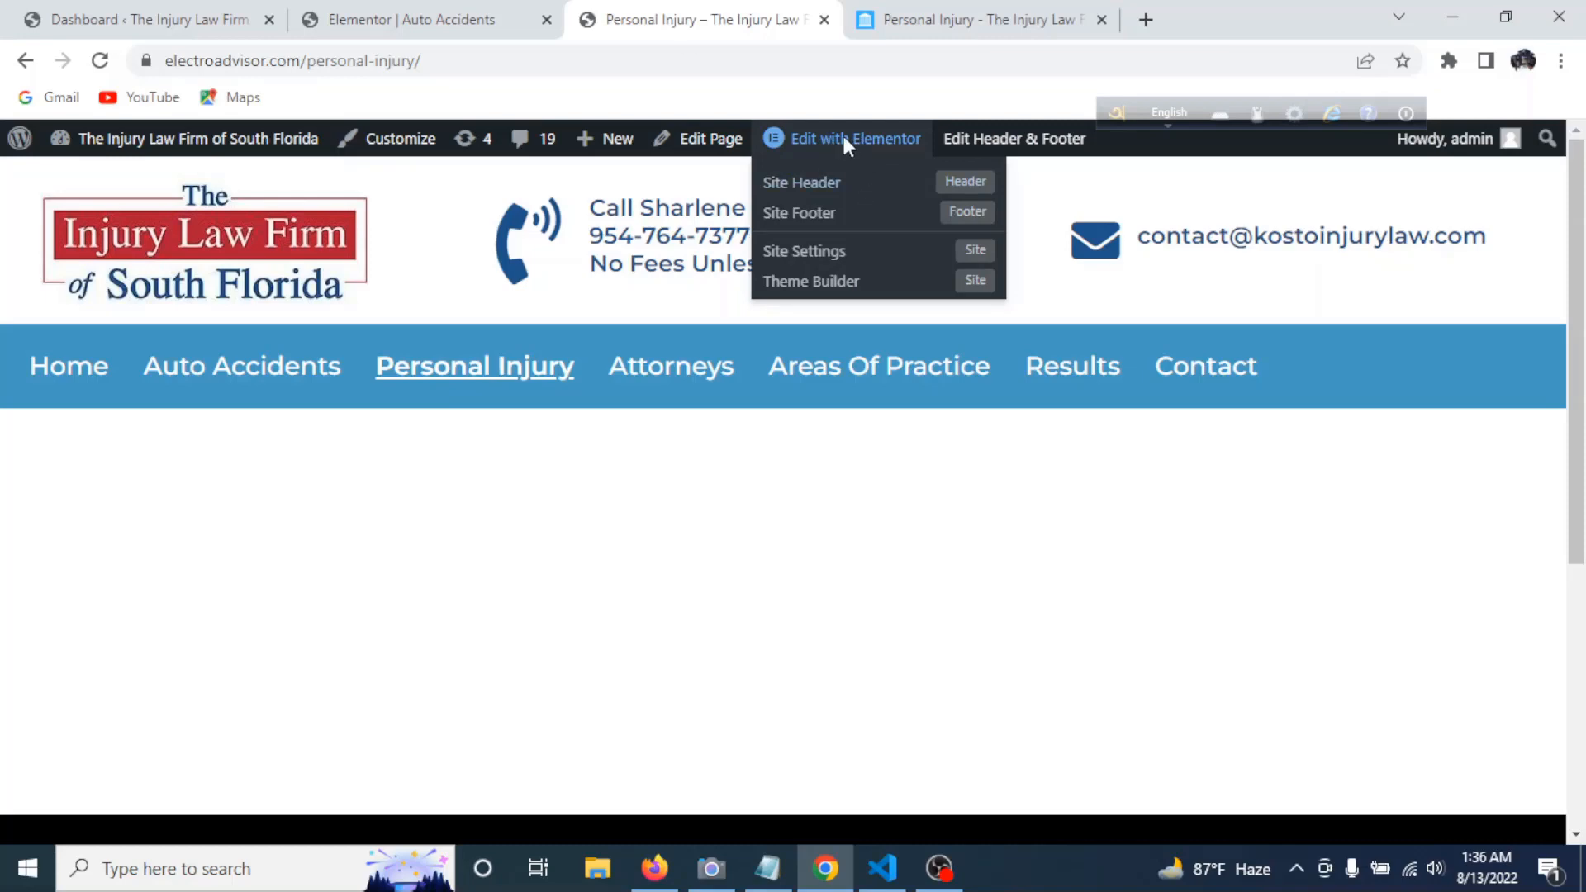
# - Find the Personal Injury page in the WordPress dashboard's page list and open it for editing with Elementor
pyautogui.click(85, 23)
pyautogui.moveTo(85, 484)
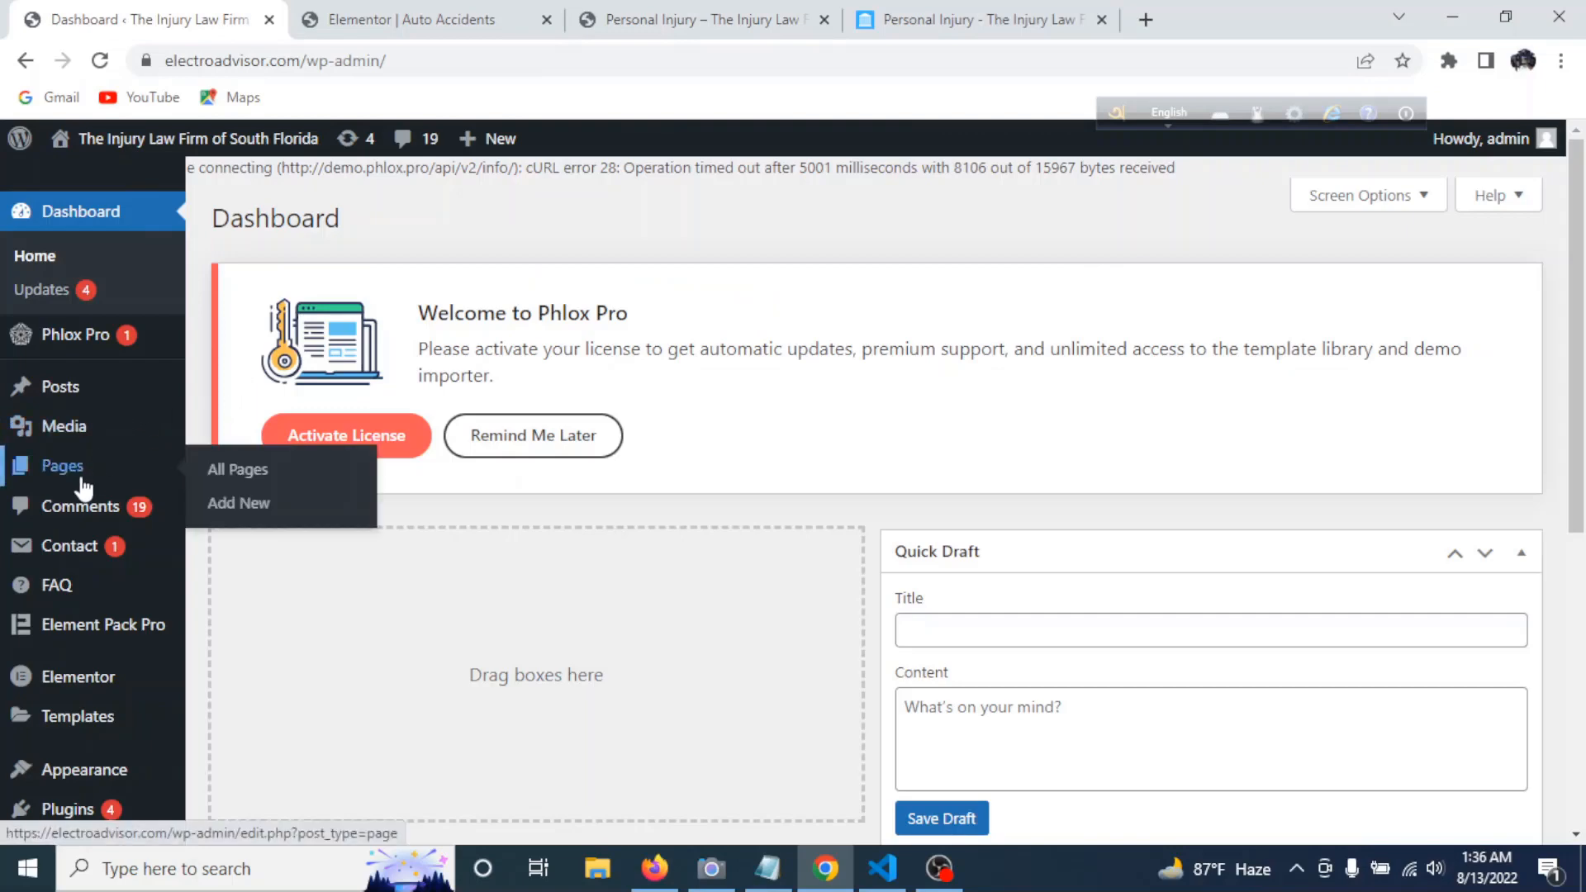
pyautogui.click(237, 471)
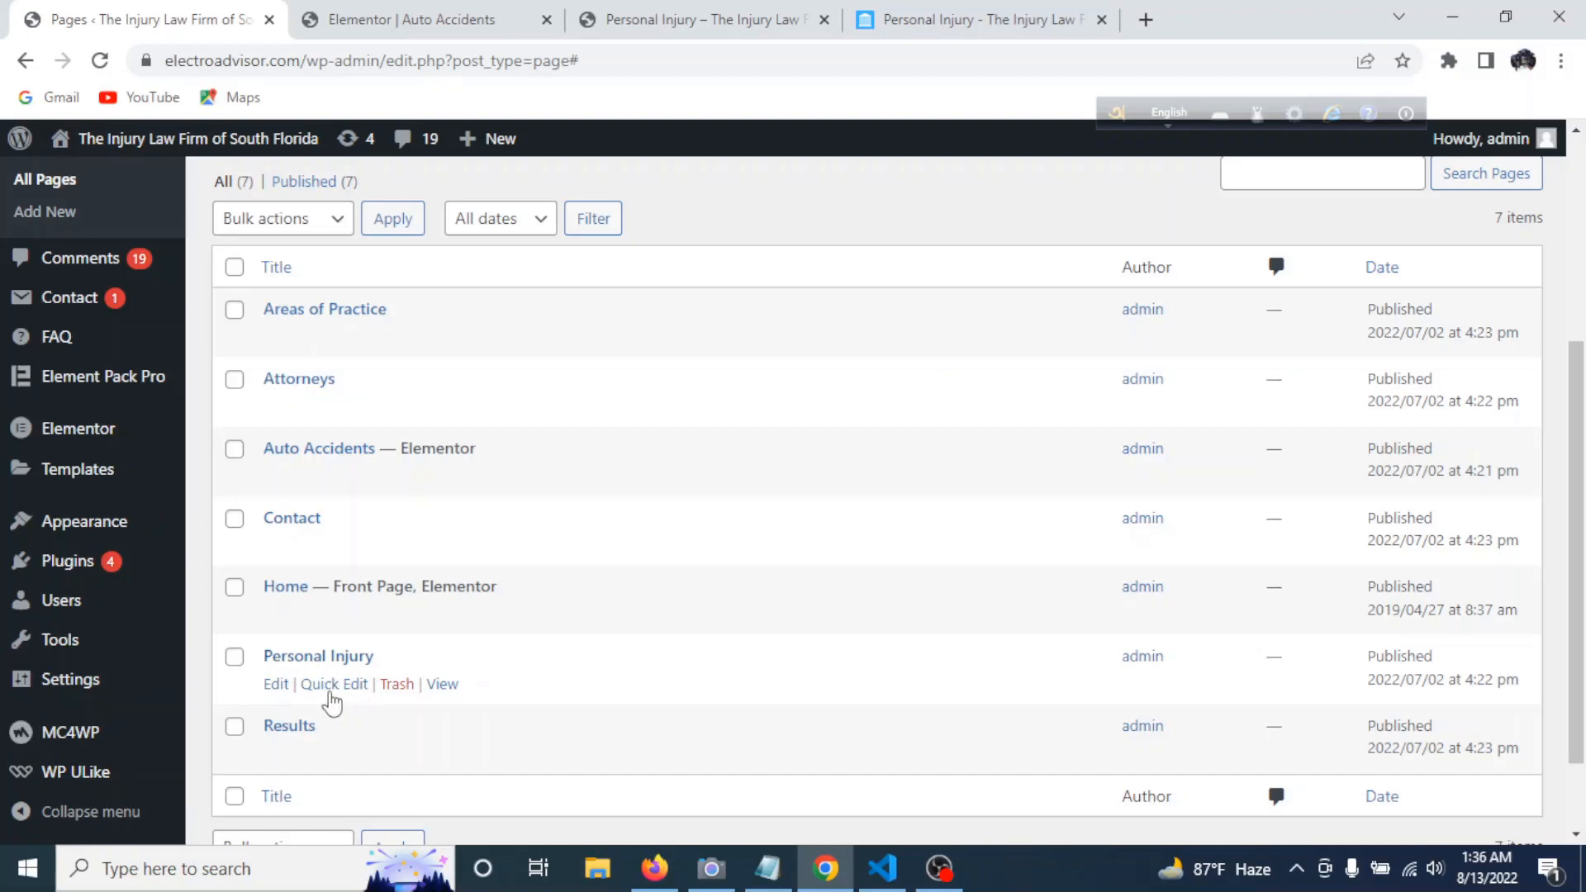
pyautogui.click(276, 685)
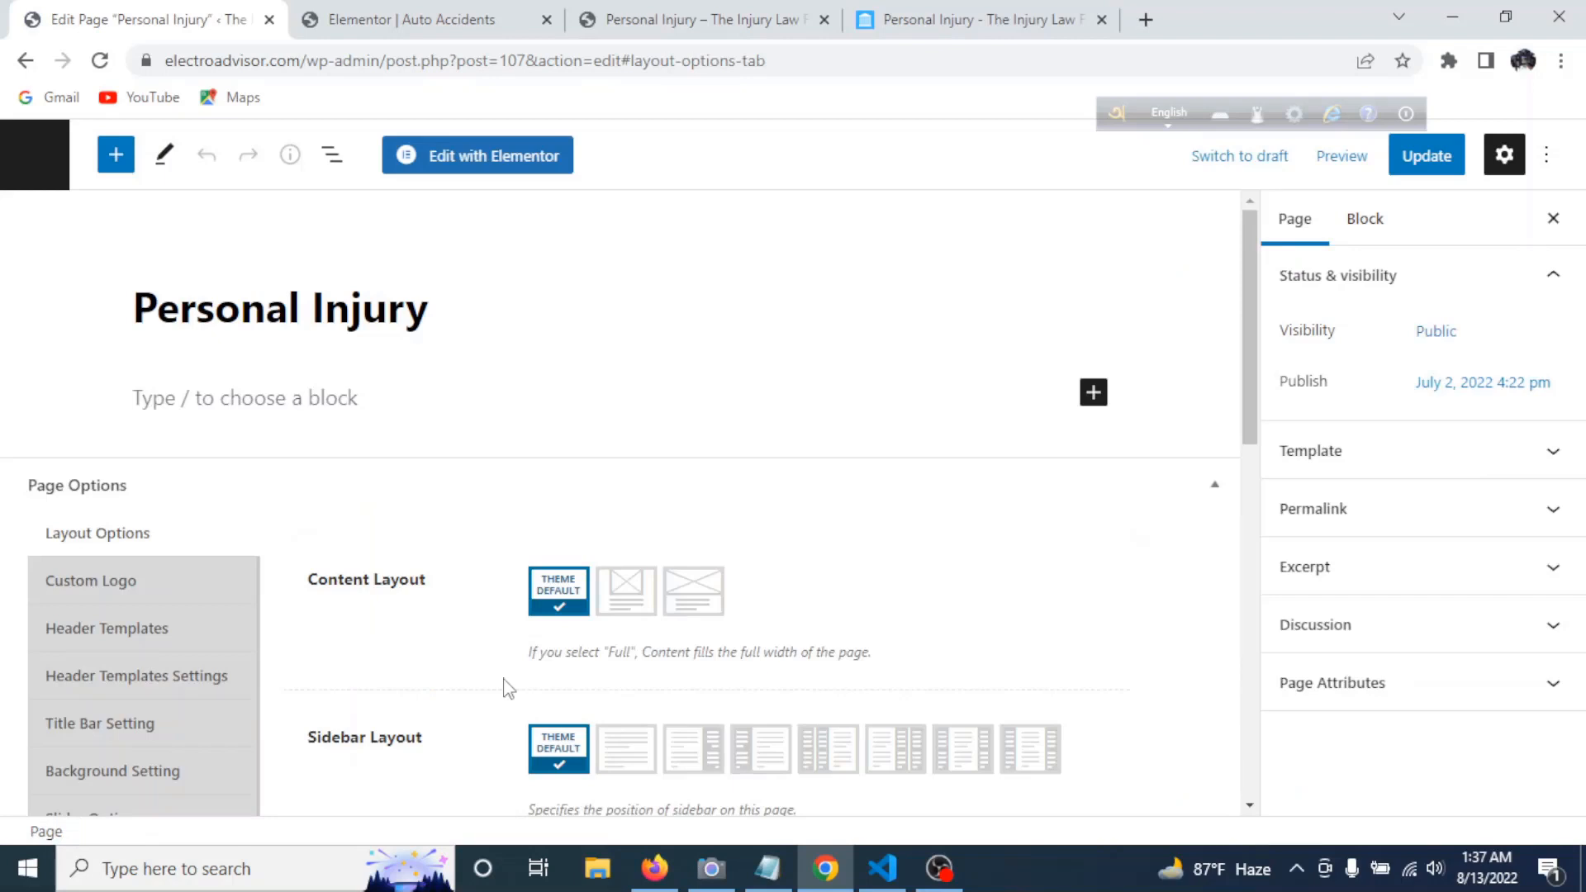
pyautogui.click(478, 165)
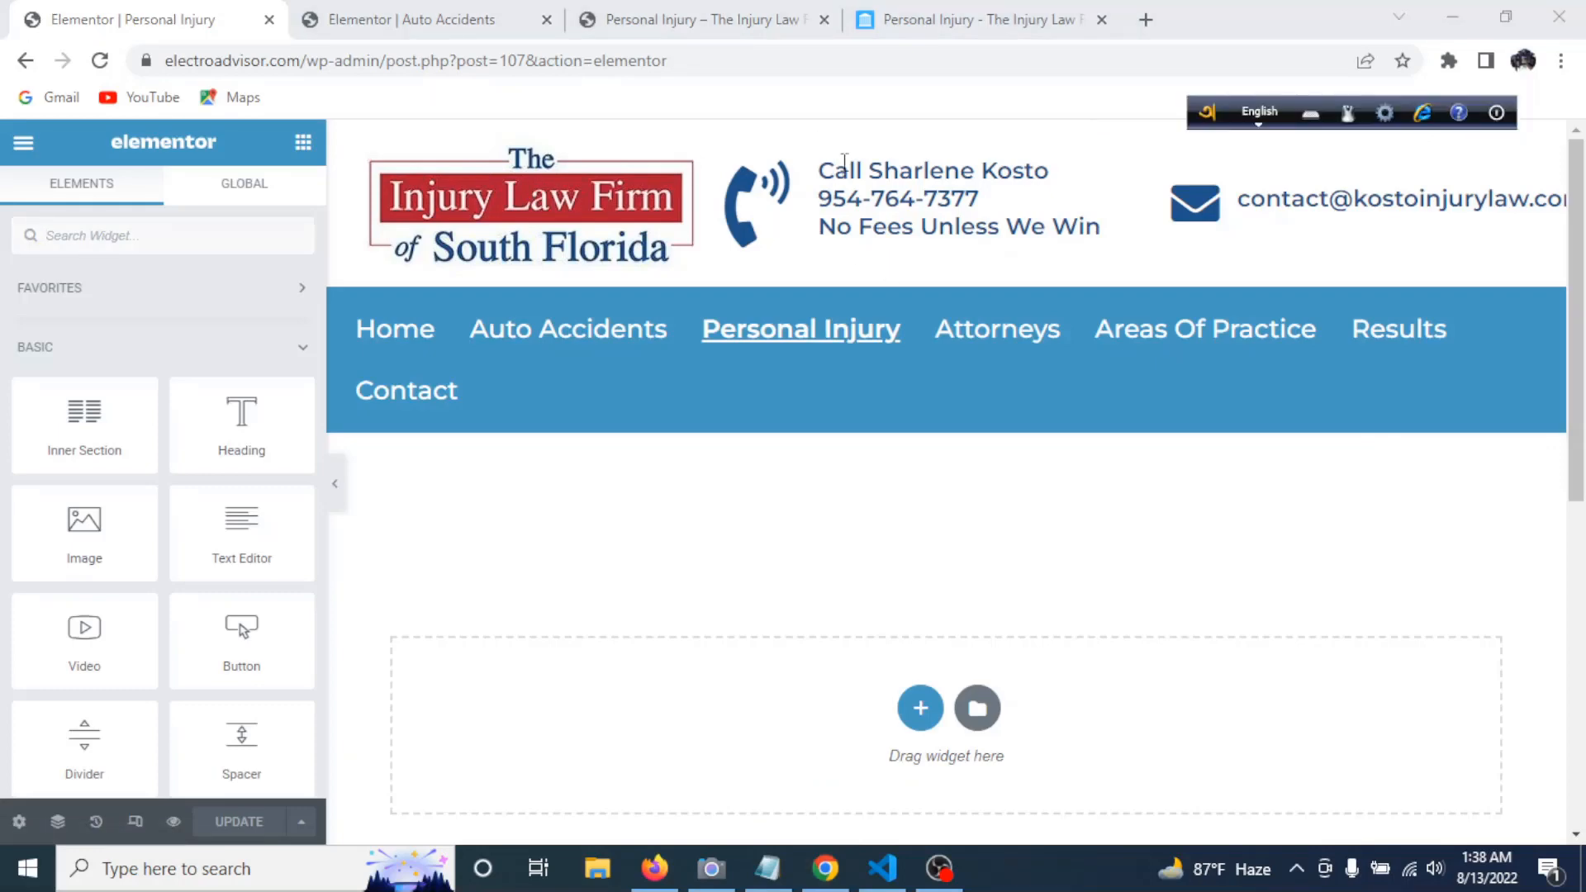
# - Examine the reference page's Slip and Fall Lawyers hero section and check whether its background image can be saved
pyautogui.click(932, 18)
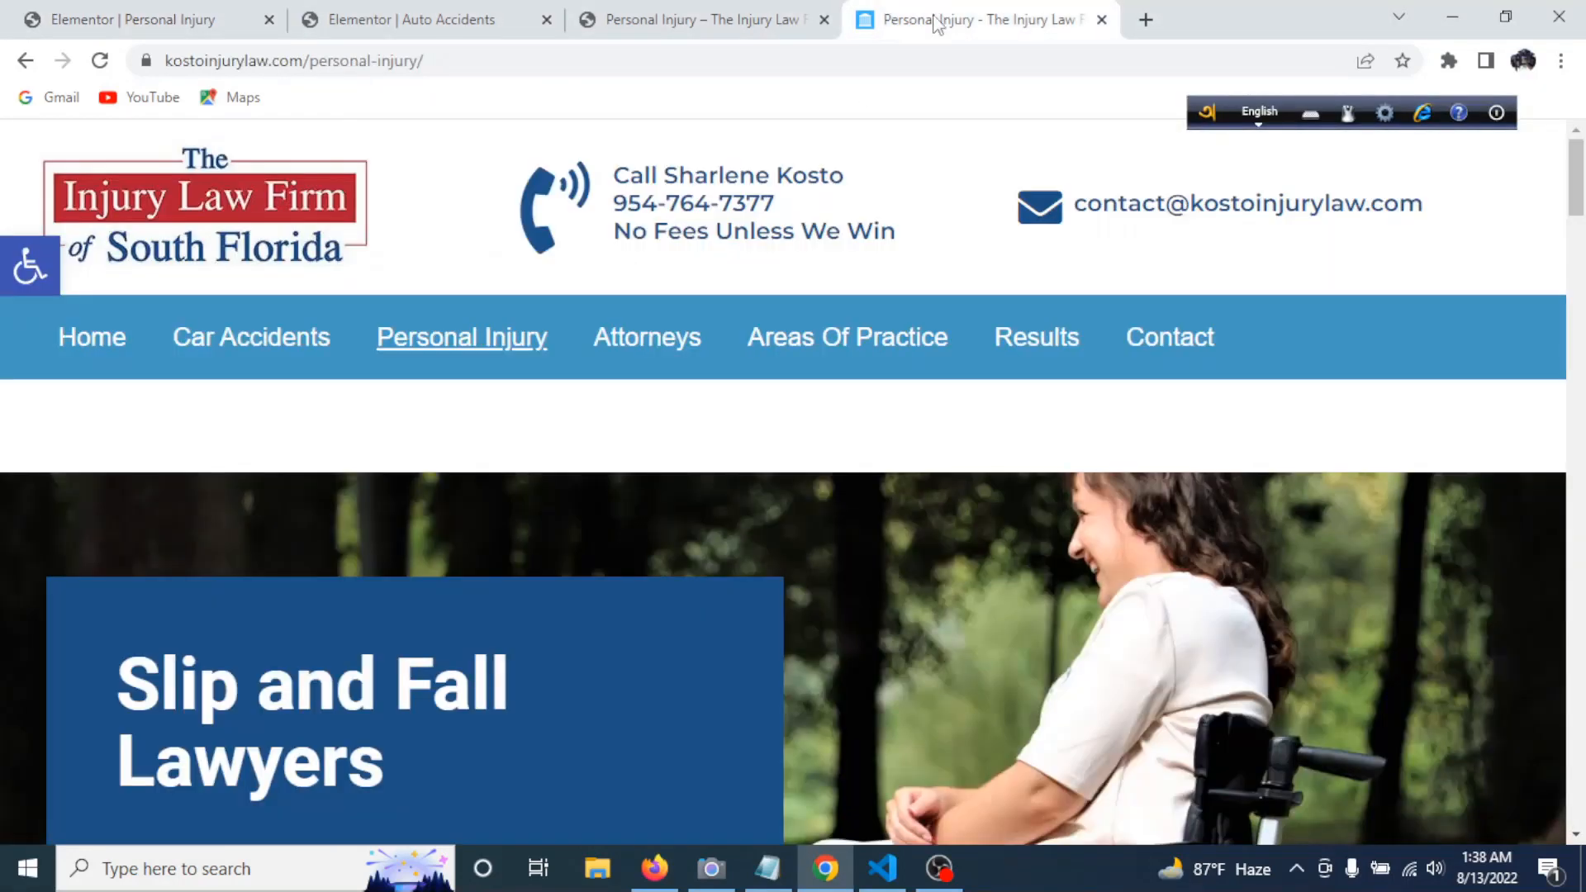
pyautogui.scroll(-1, 781, 426)
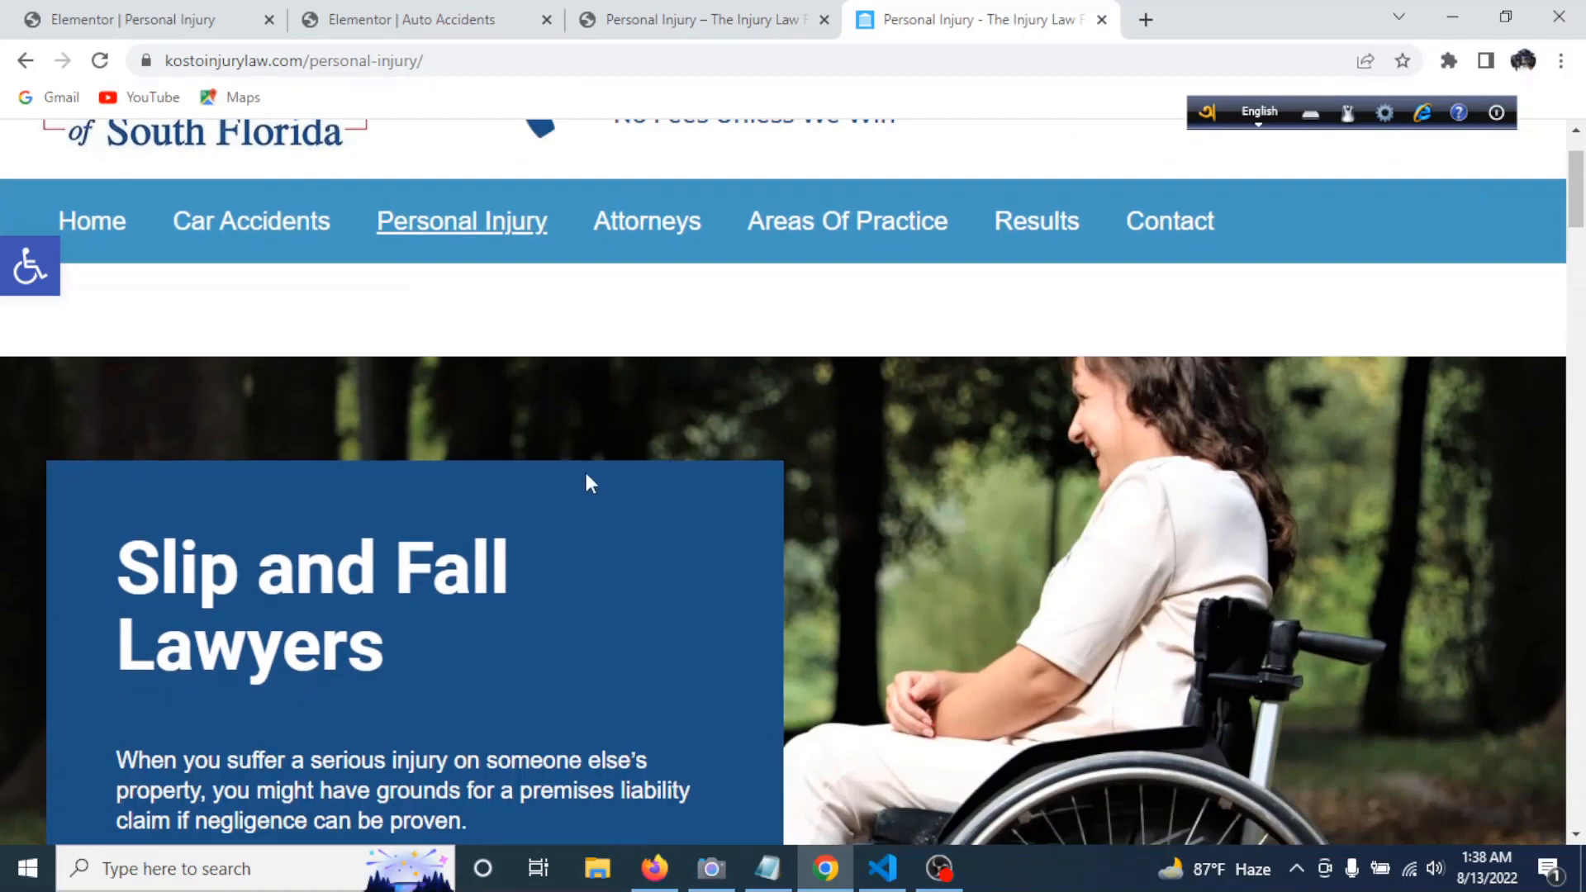
pyautogui.scroll(-2, 451, 488)
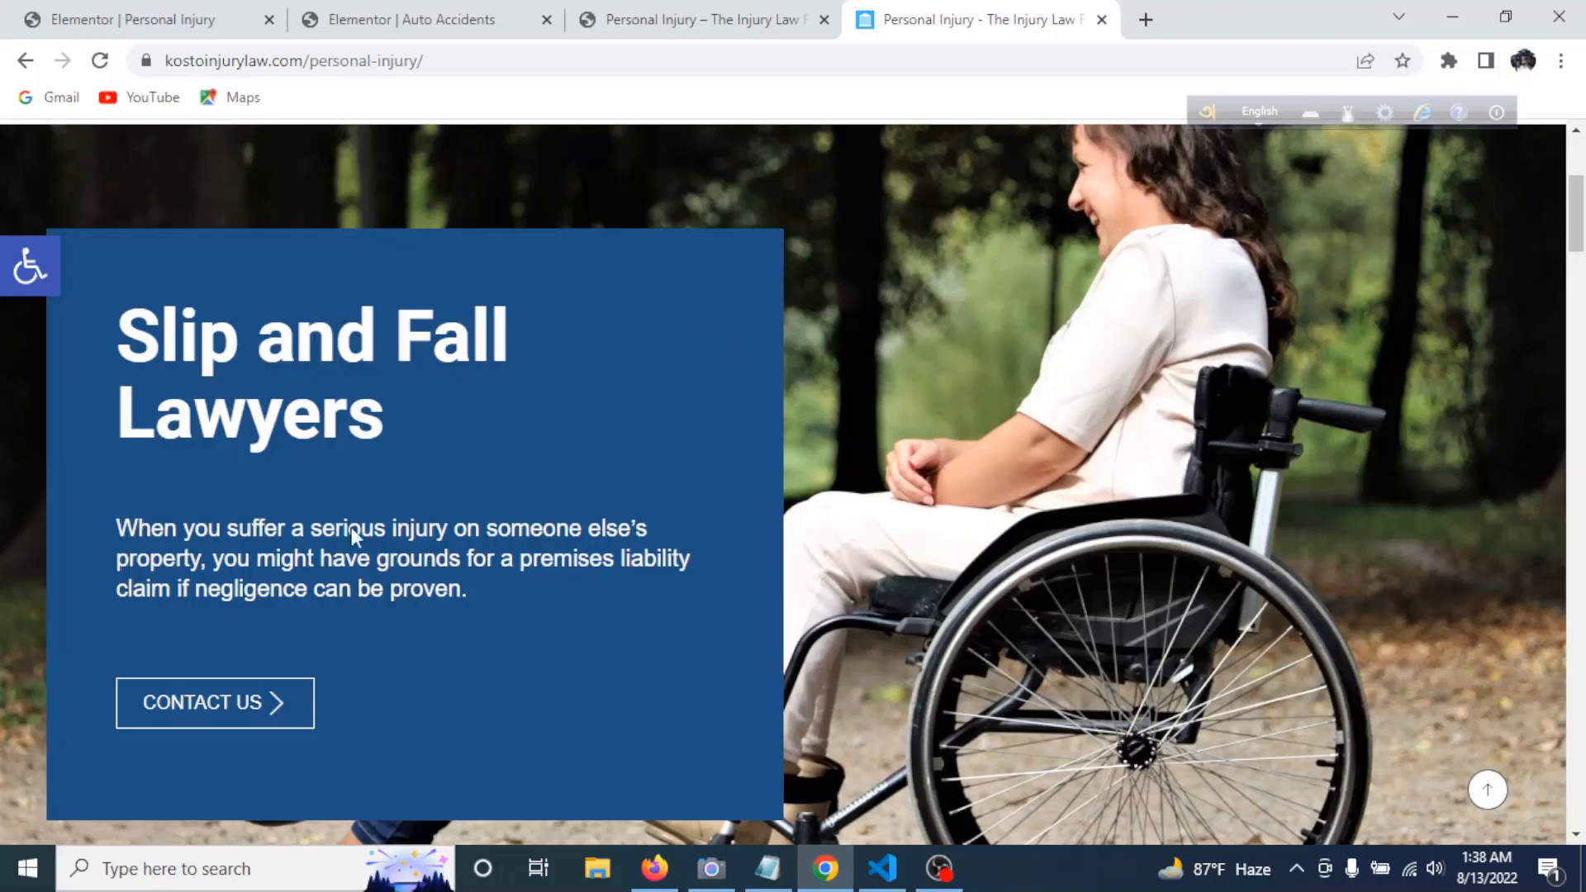
pyautogui.scroll(-2, 646, 566)
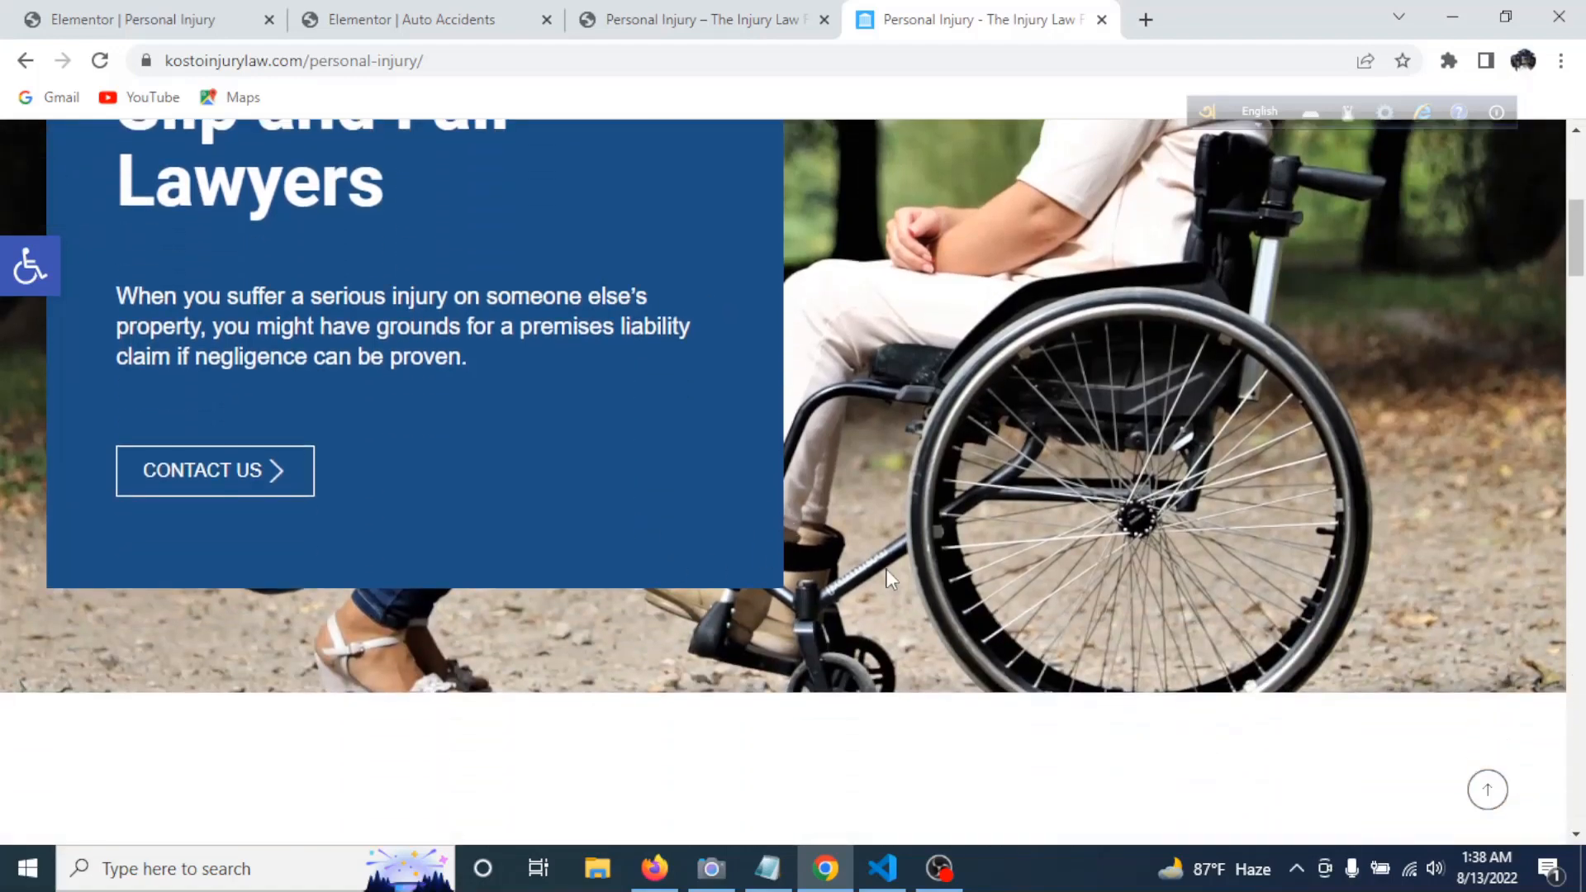
pyautogui.scroll(3, 888, 579)
pyautogui.rightClick(1157, 376)
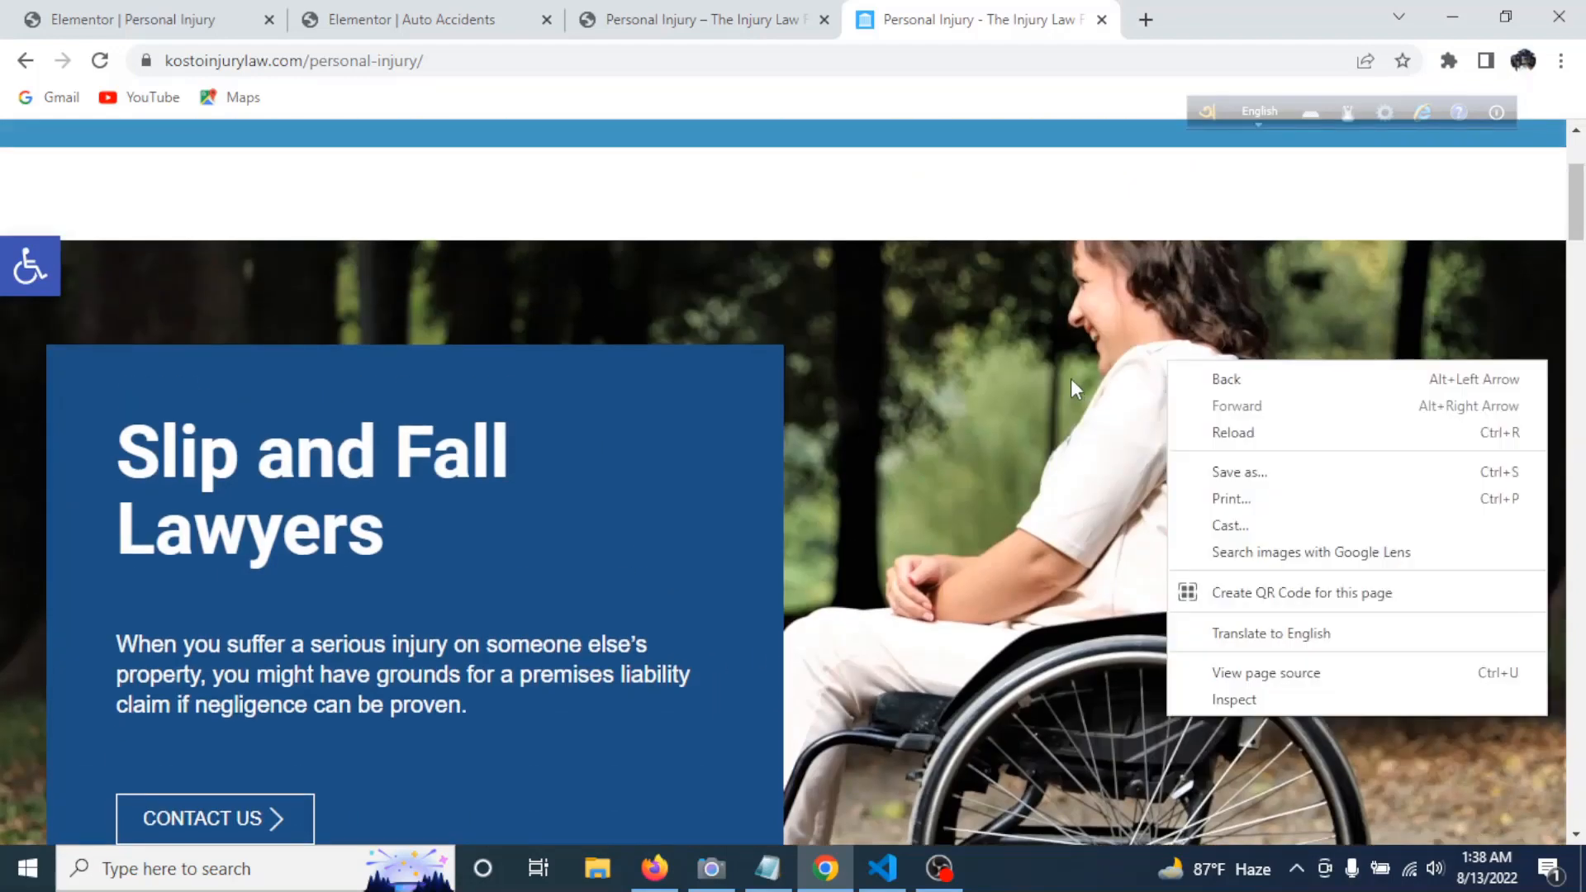
pyautogui.click(1046, 366)
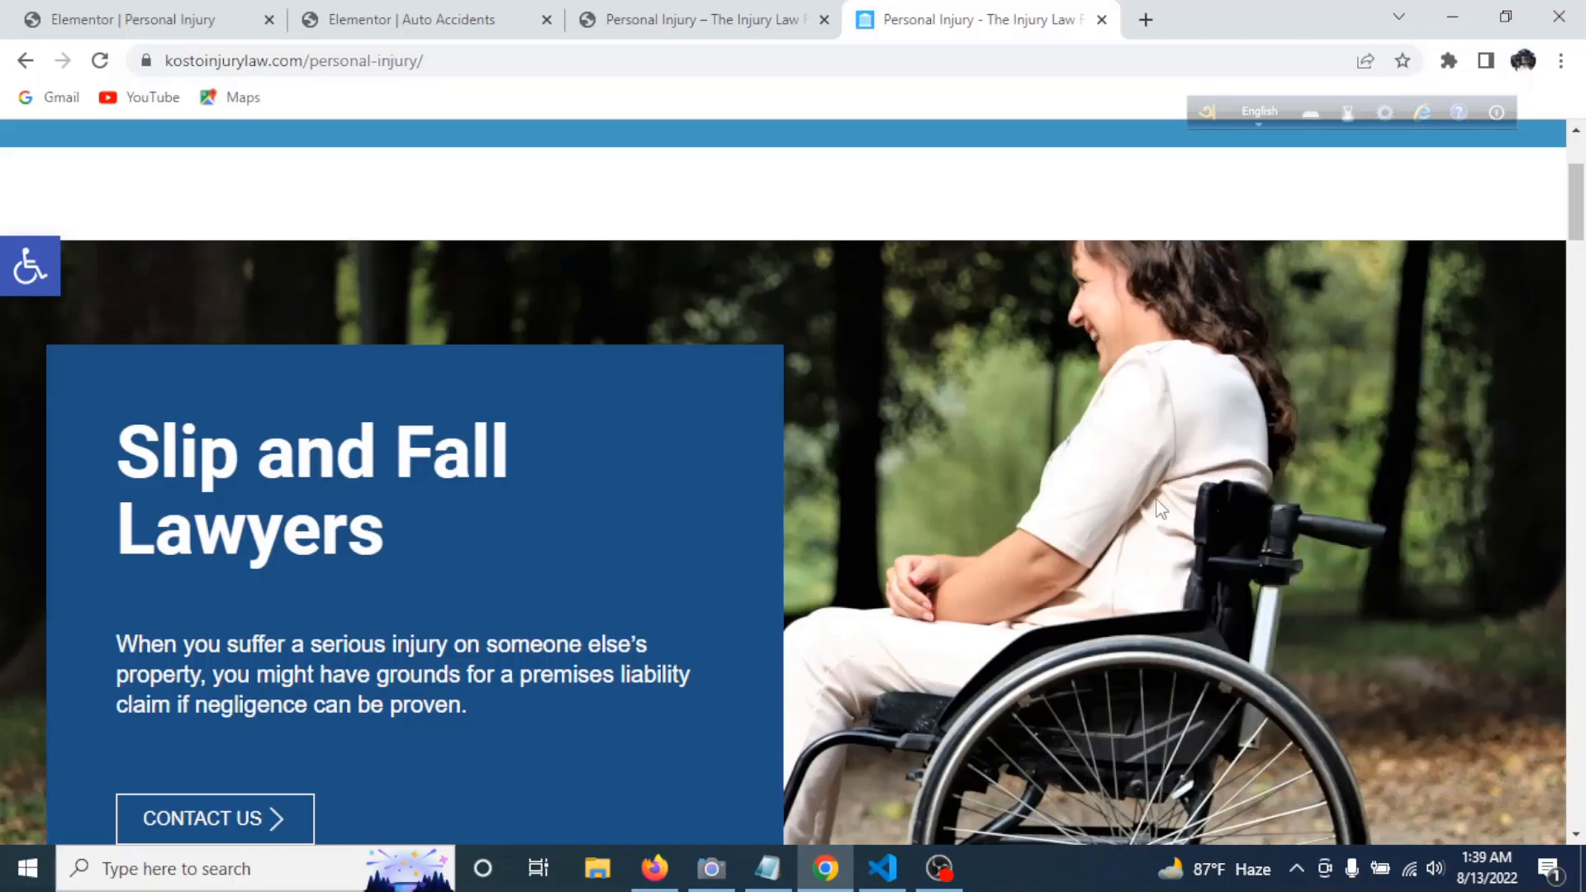
# - Switch to Firefox with the reference Personal Injury page and copy the link of the hero section's background image
pyautogui.scroll(-1, 1165, 508)
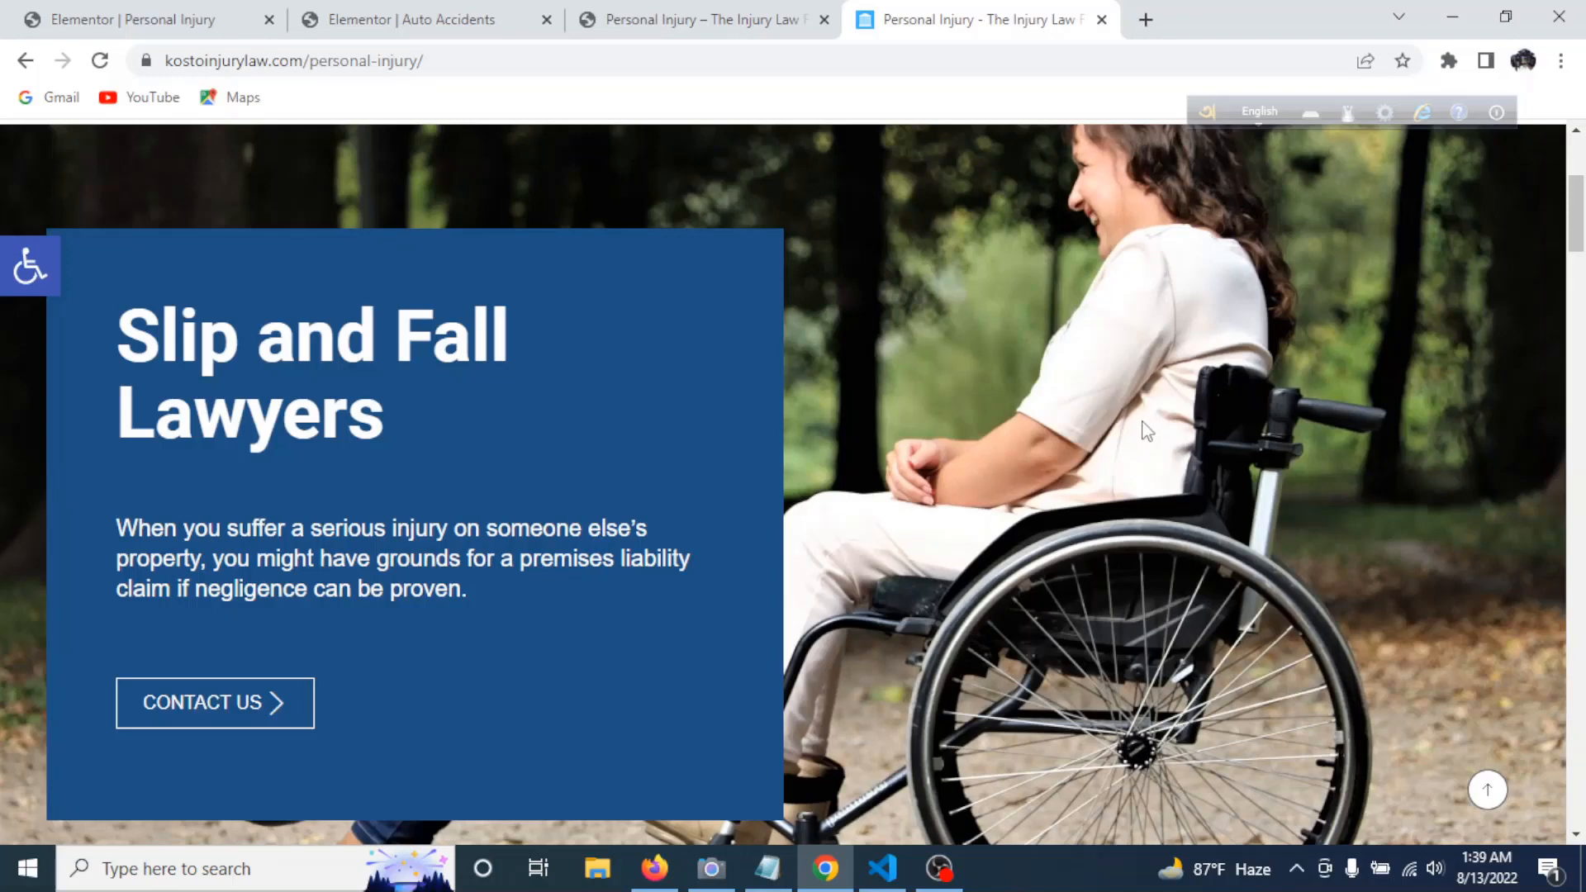
pyautogui.hotkey('ctrl', 'l')
pyautogui.scroll(1, 1003, 542)
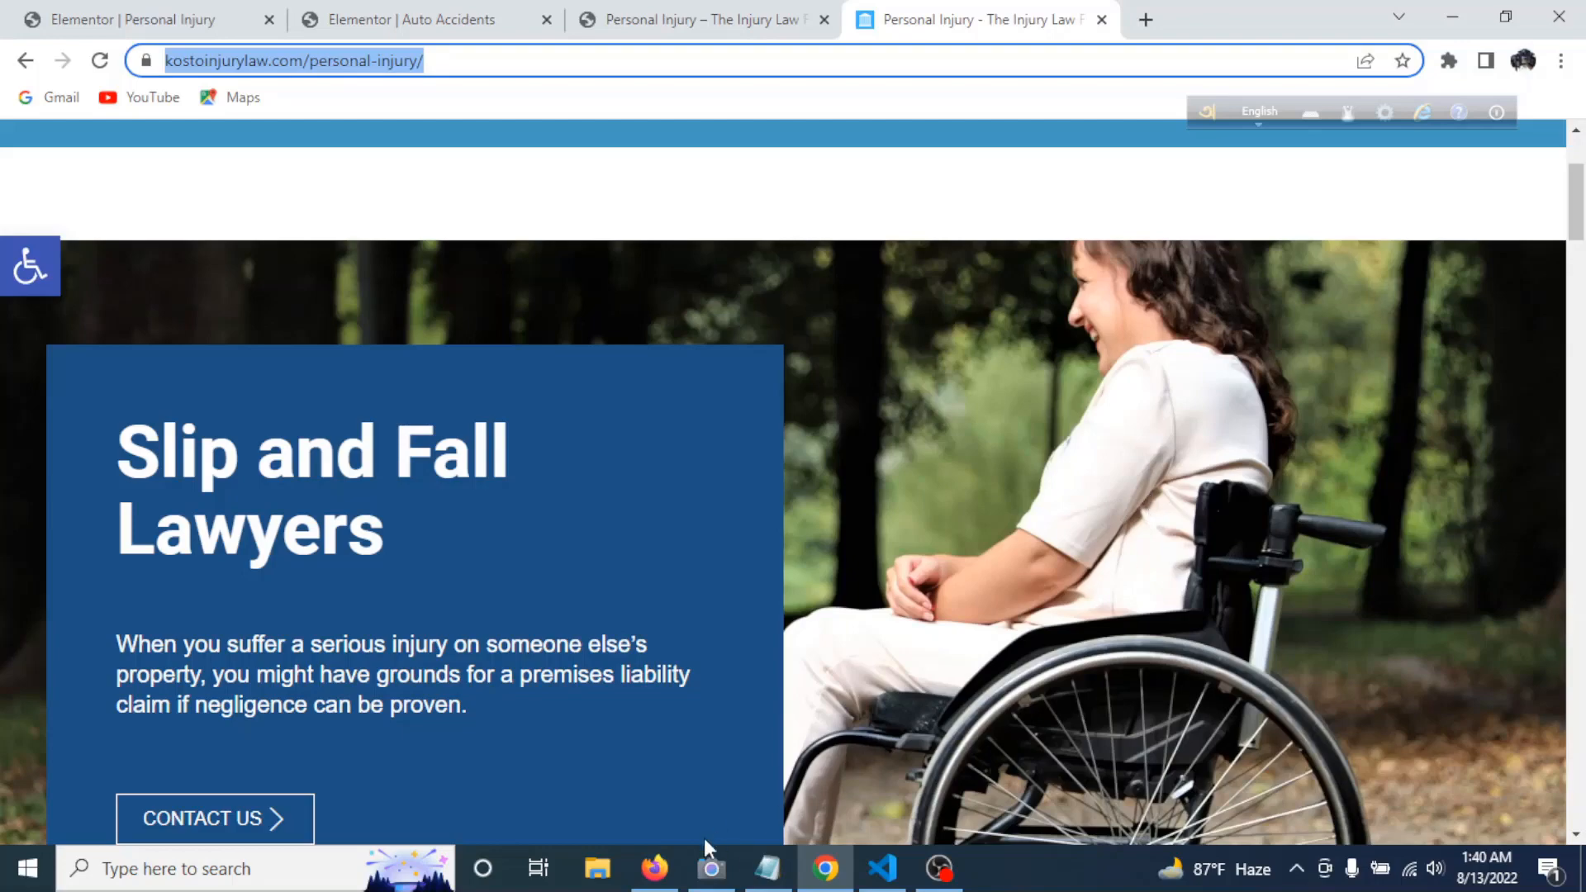
pyautogui.click(654, 869)
pyautogui.rightClick(1072, 554)
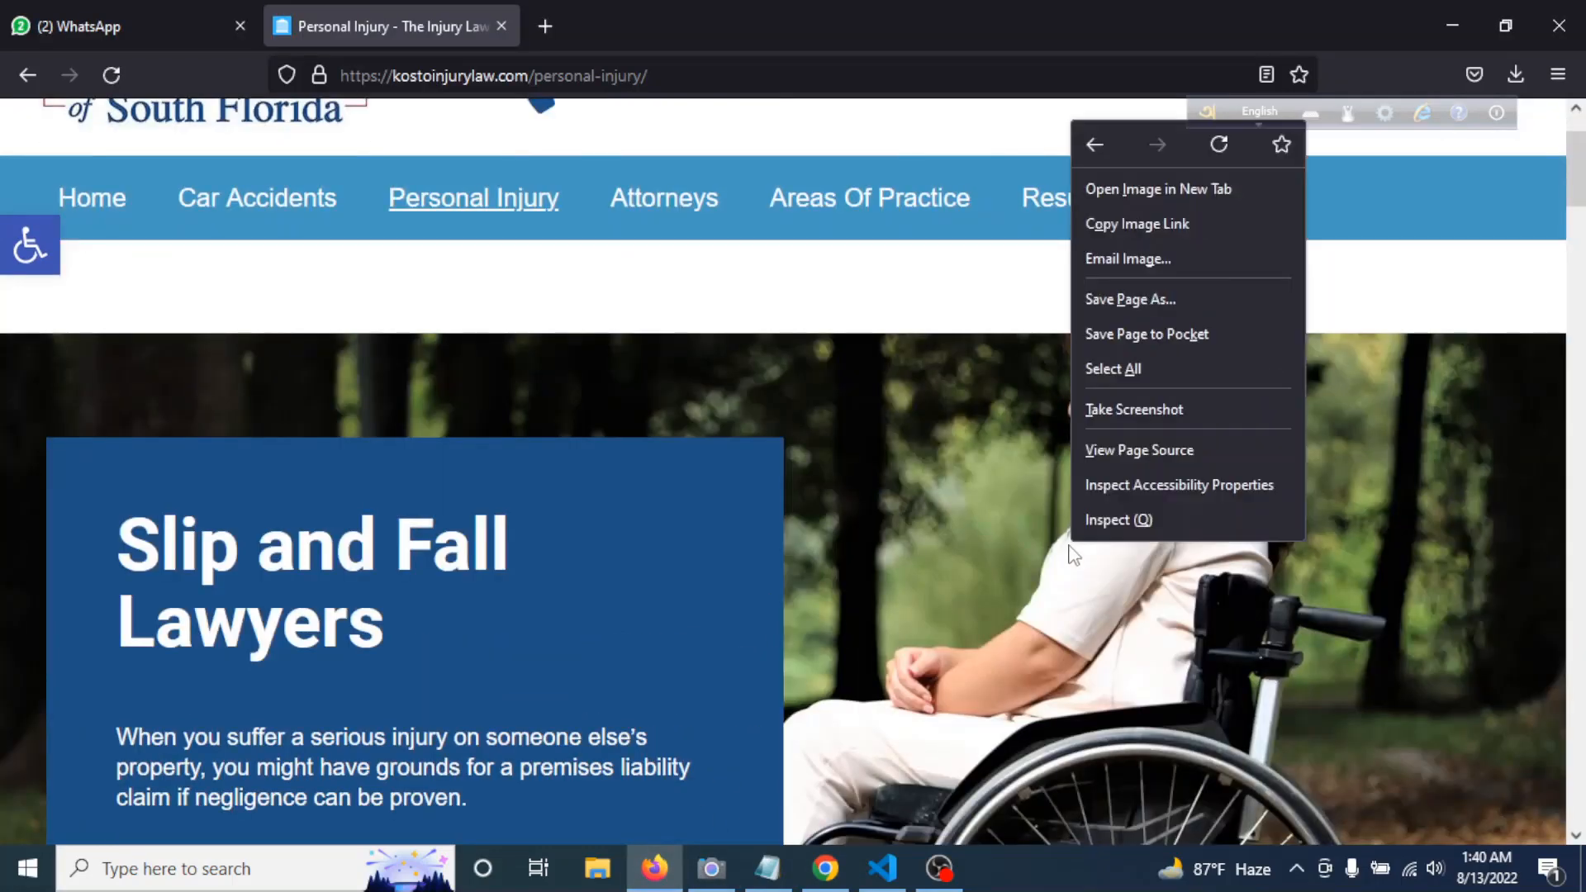
pyautogui.click(1153, 227)
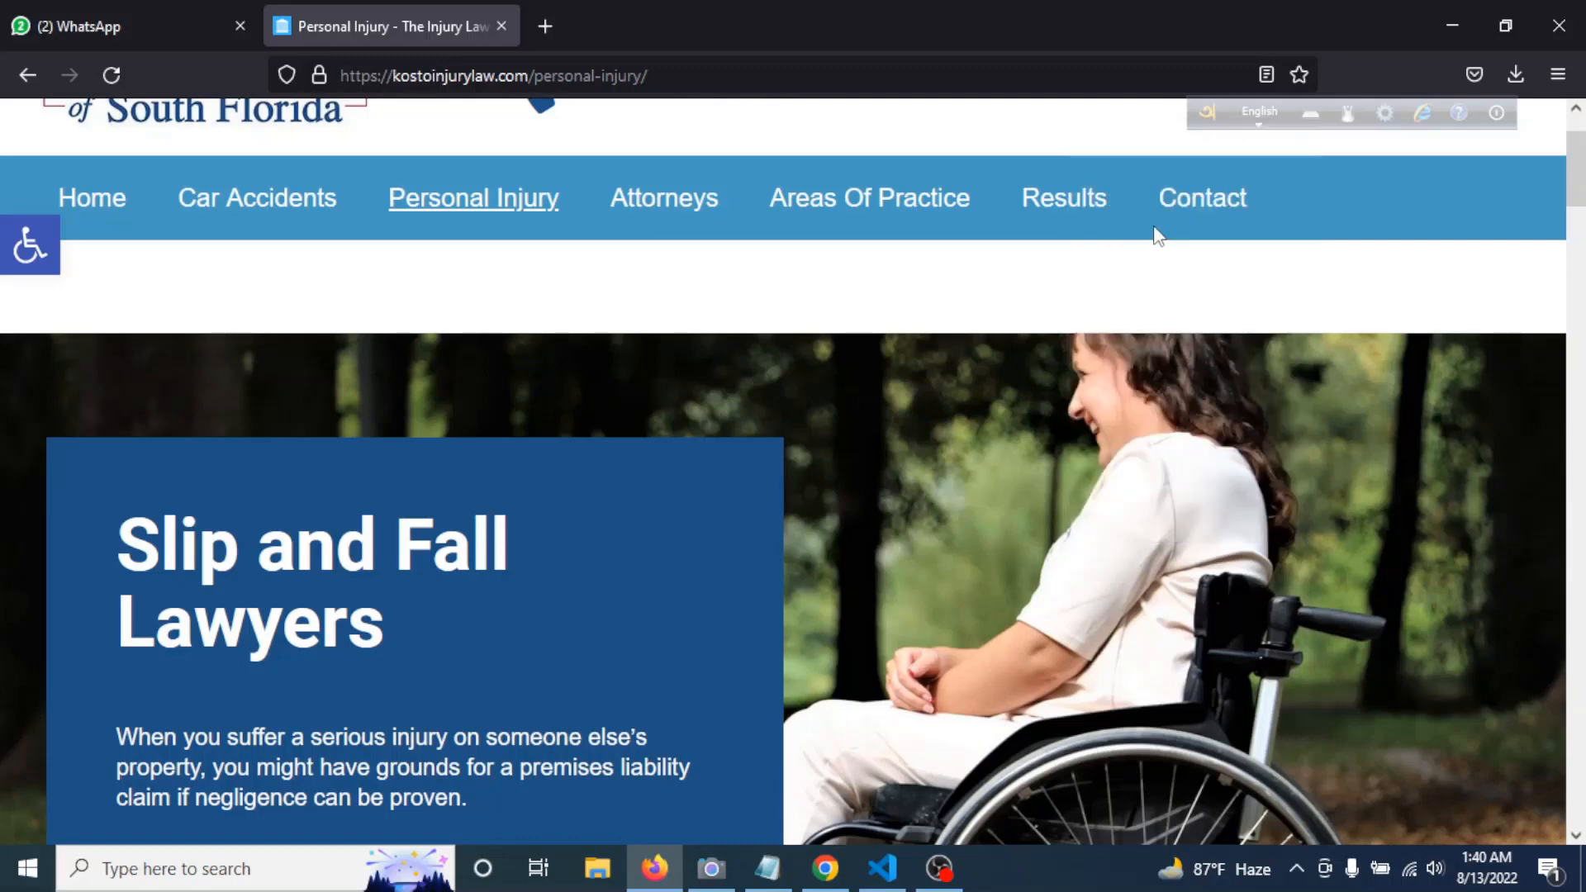
# - Open the copied image link in a new browser tab and save caregiver-injured-personal-injury.jpg to the computer
pyautogui.doubleClick(651, 14)
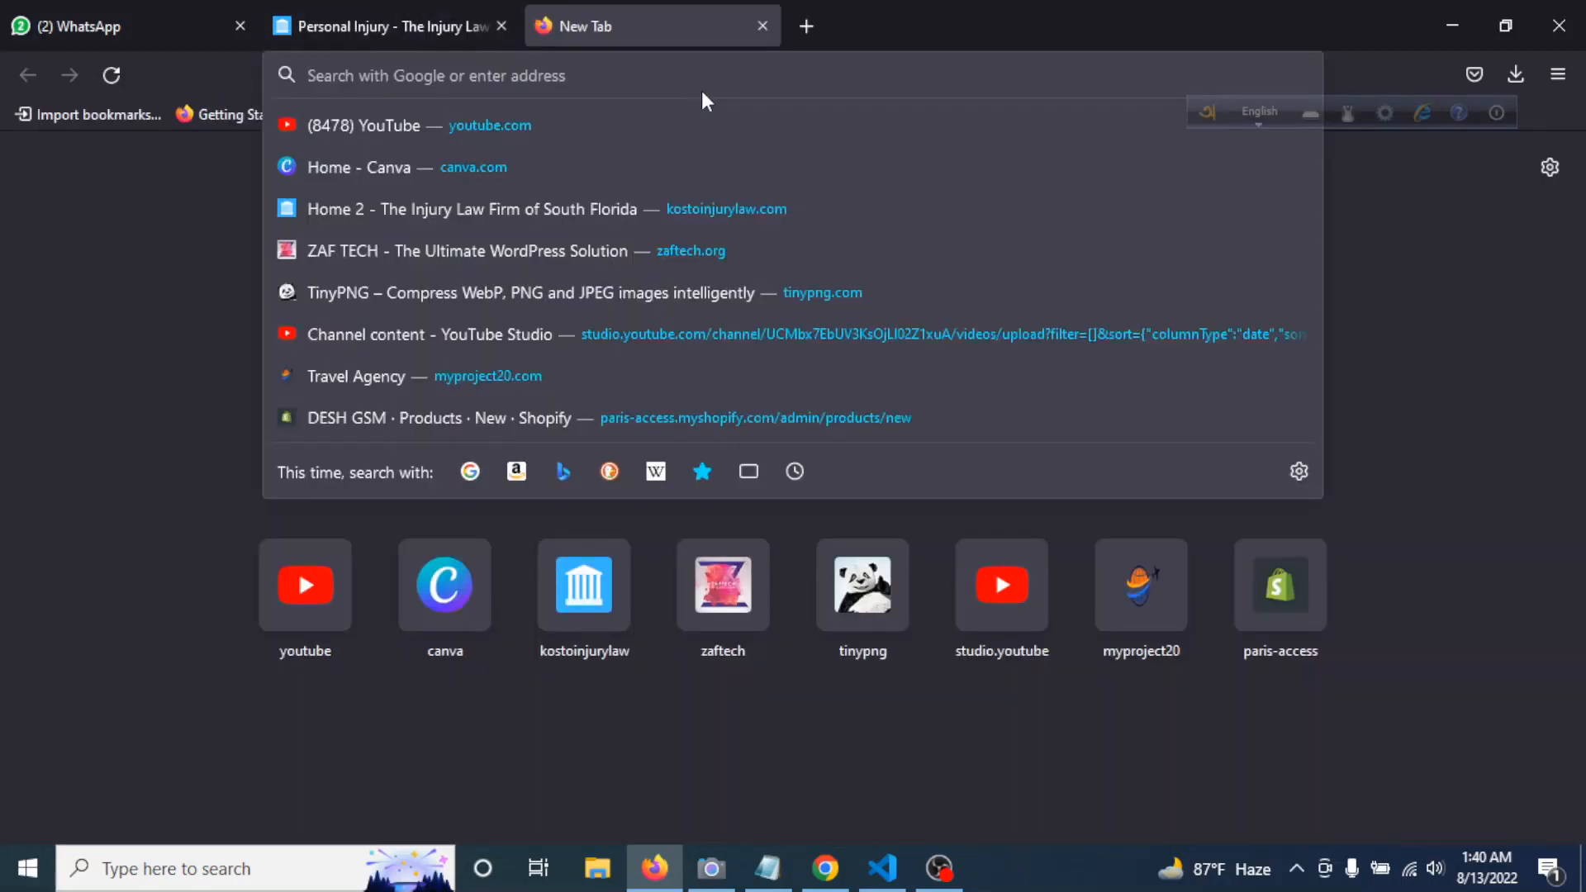
pyautogui.hotkey('ctrl', 'v')
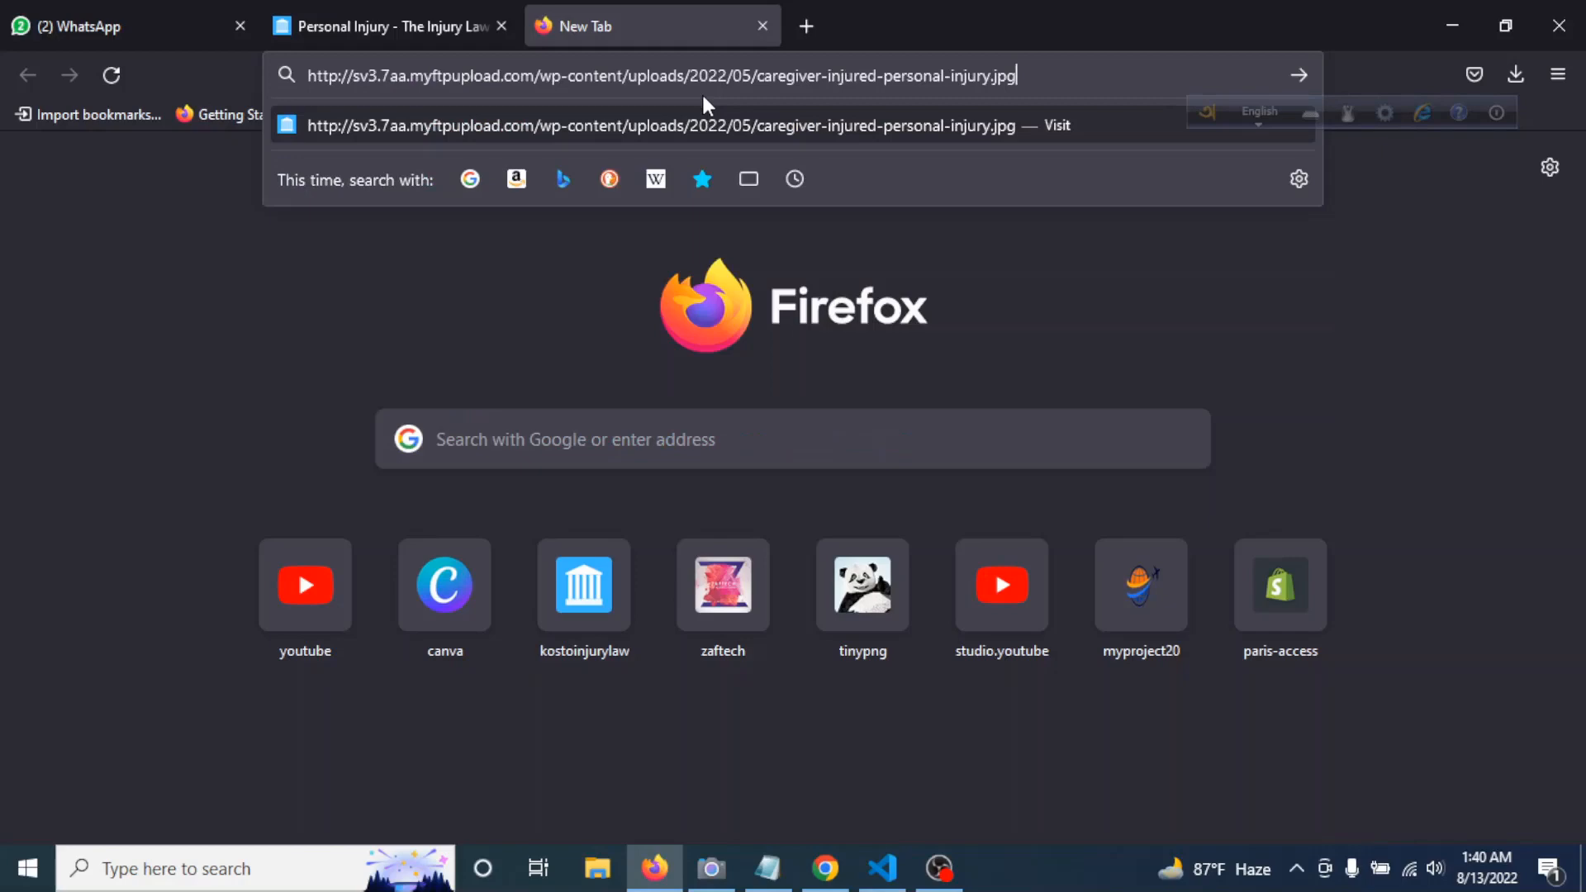
pyautogui.press('Return')
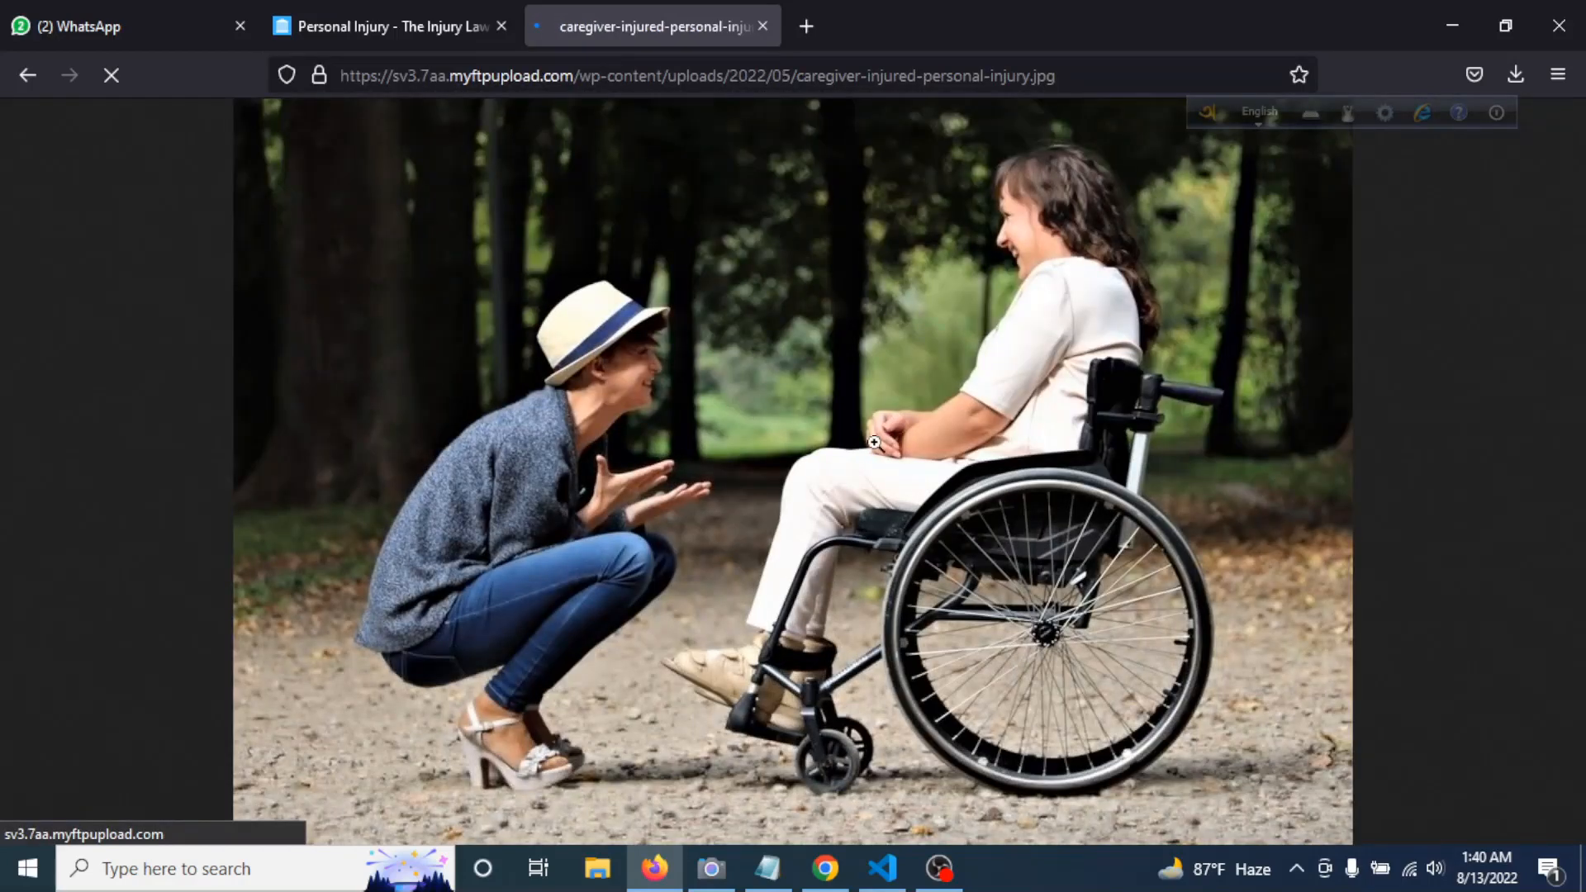
pyautogui.rightClick(808, 421)
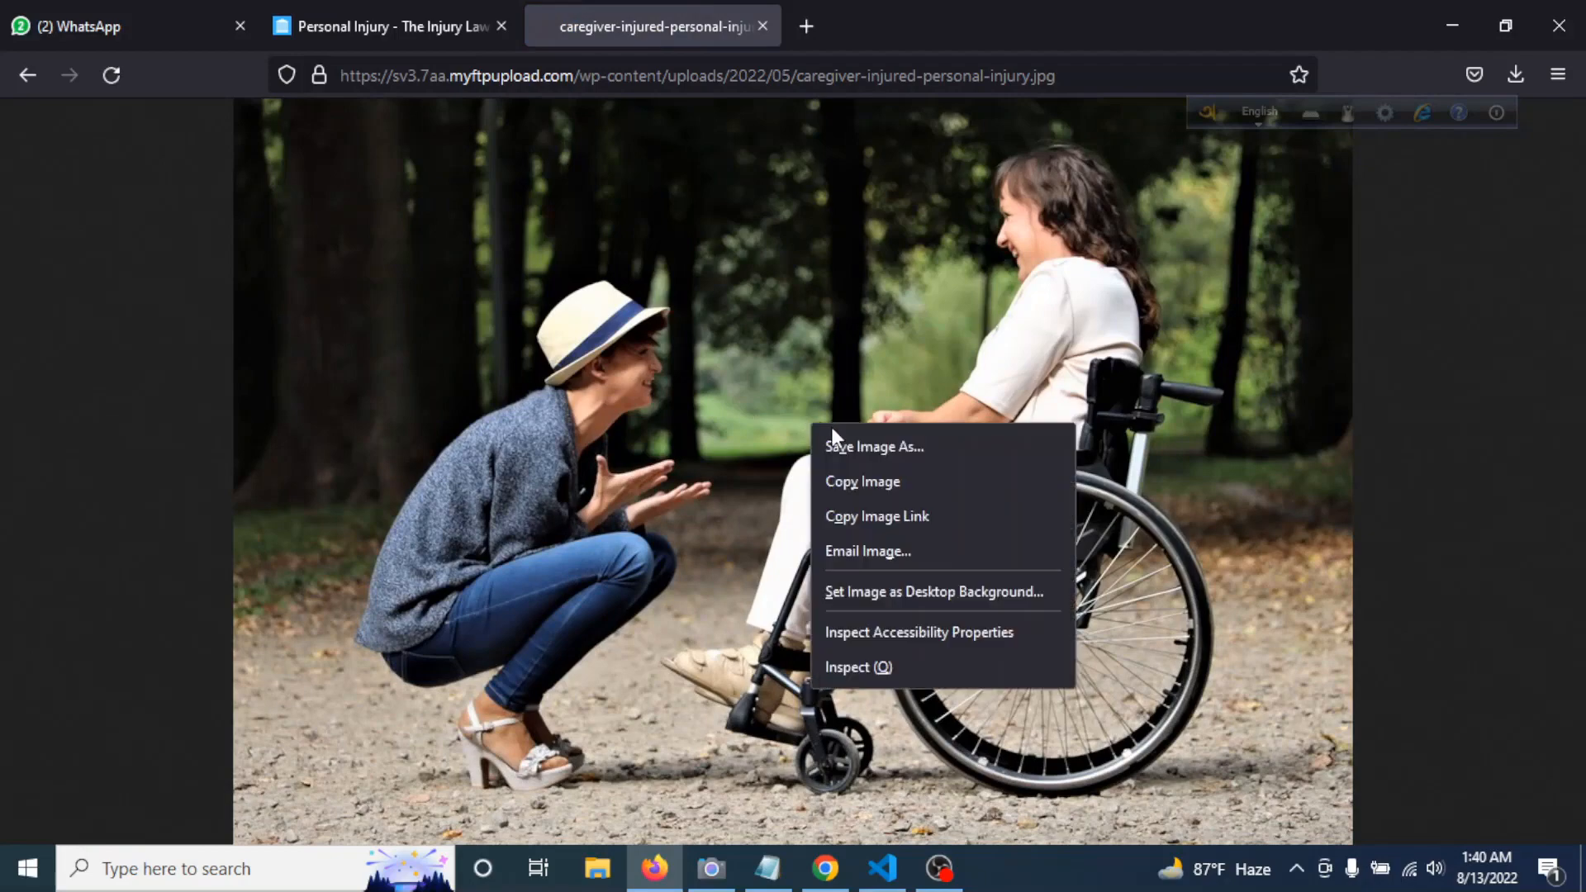
pyautogui.click(911, 448)
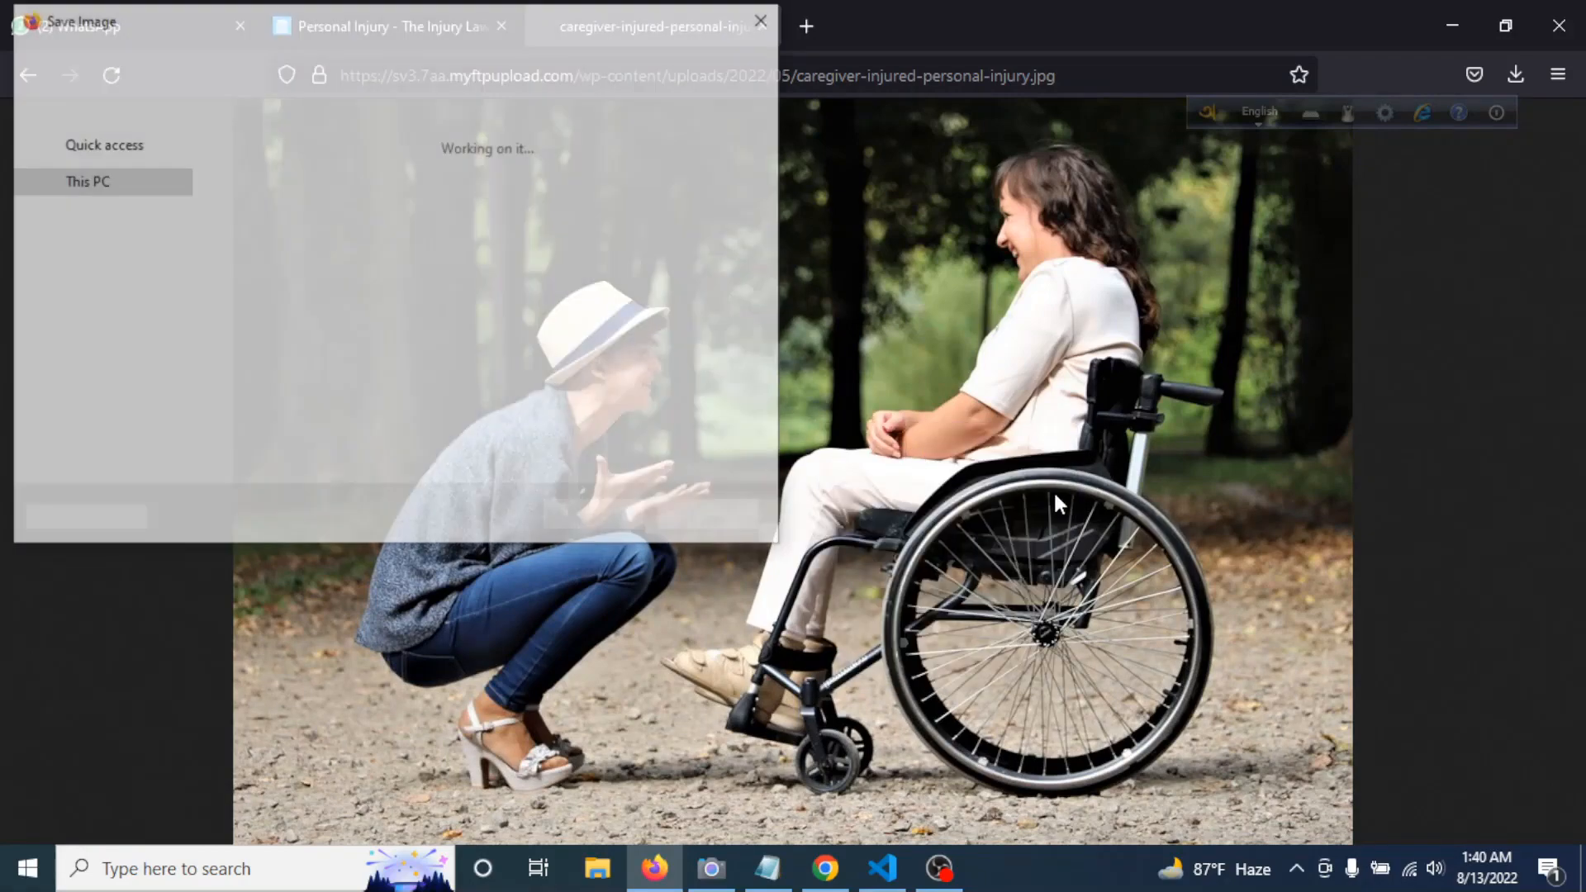
pyautogui.click(603, 523)
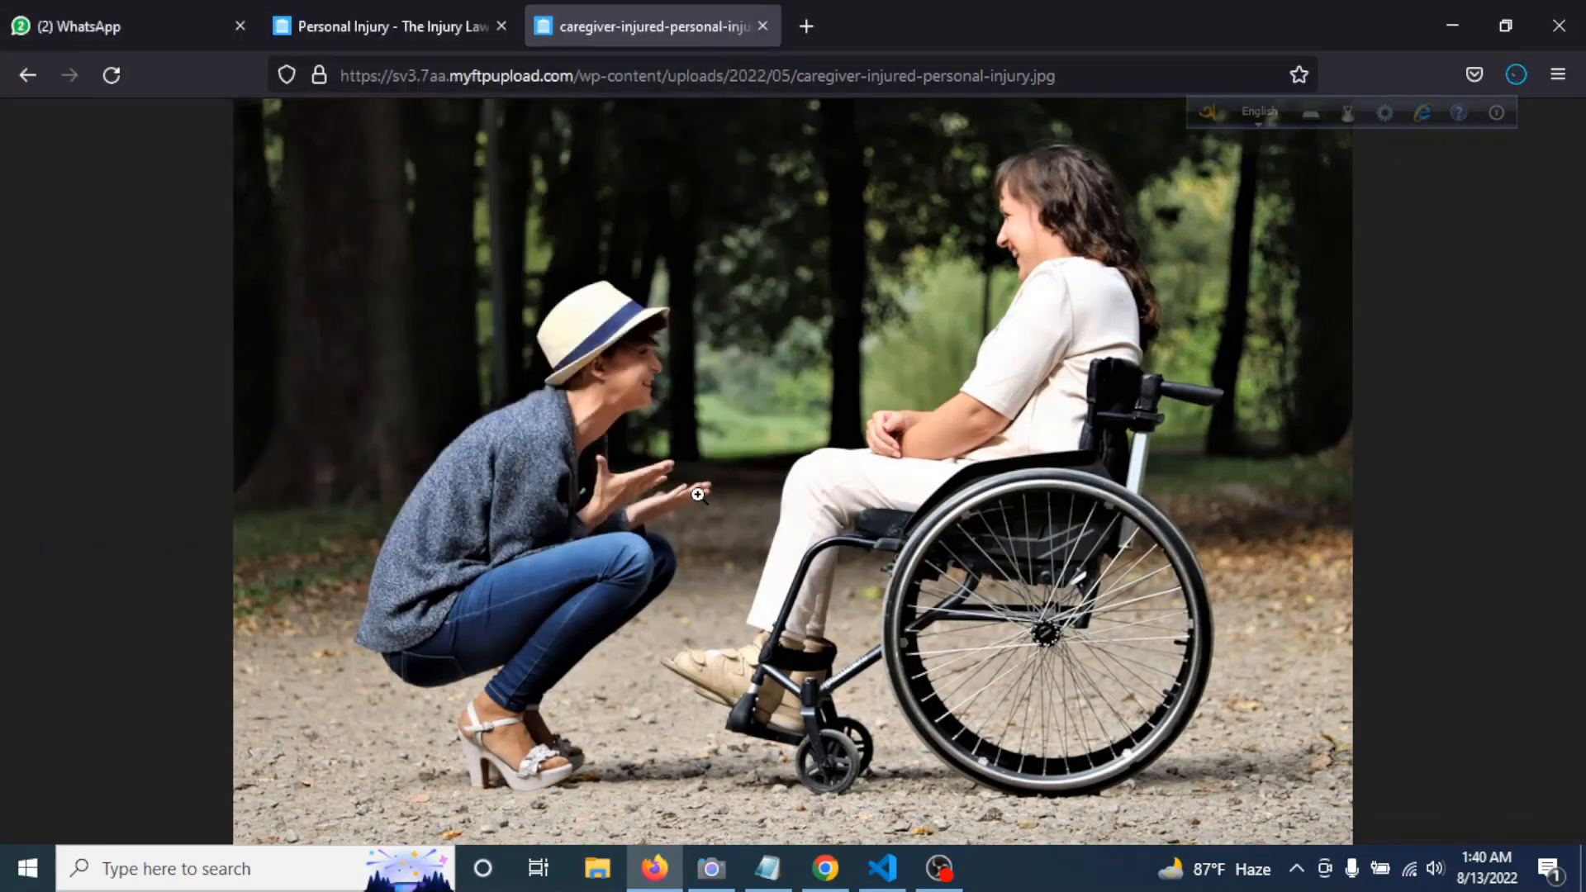
# - Return to the Elementor editor in Chrome, add a single-column section and set its content width to Full Width
pyautogui.click(825, 868)
pyautogui.click(148, 19)
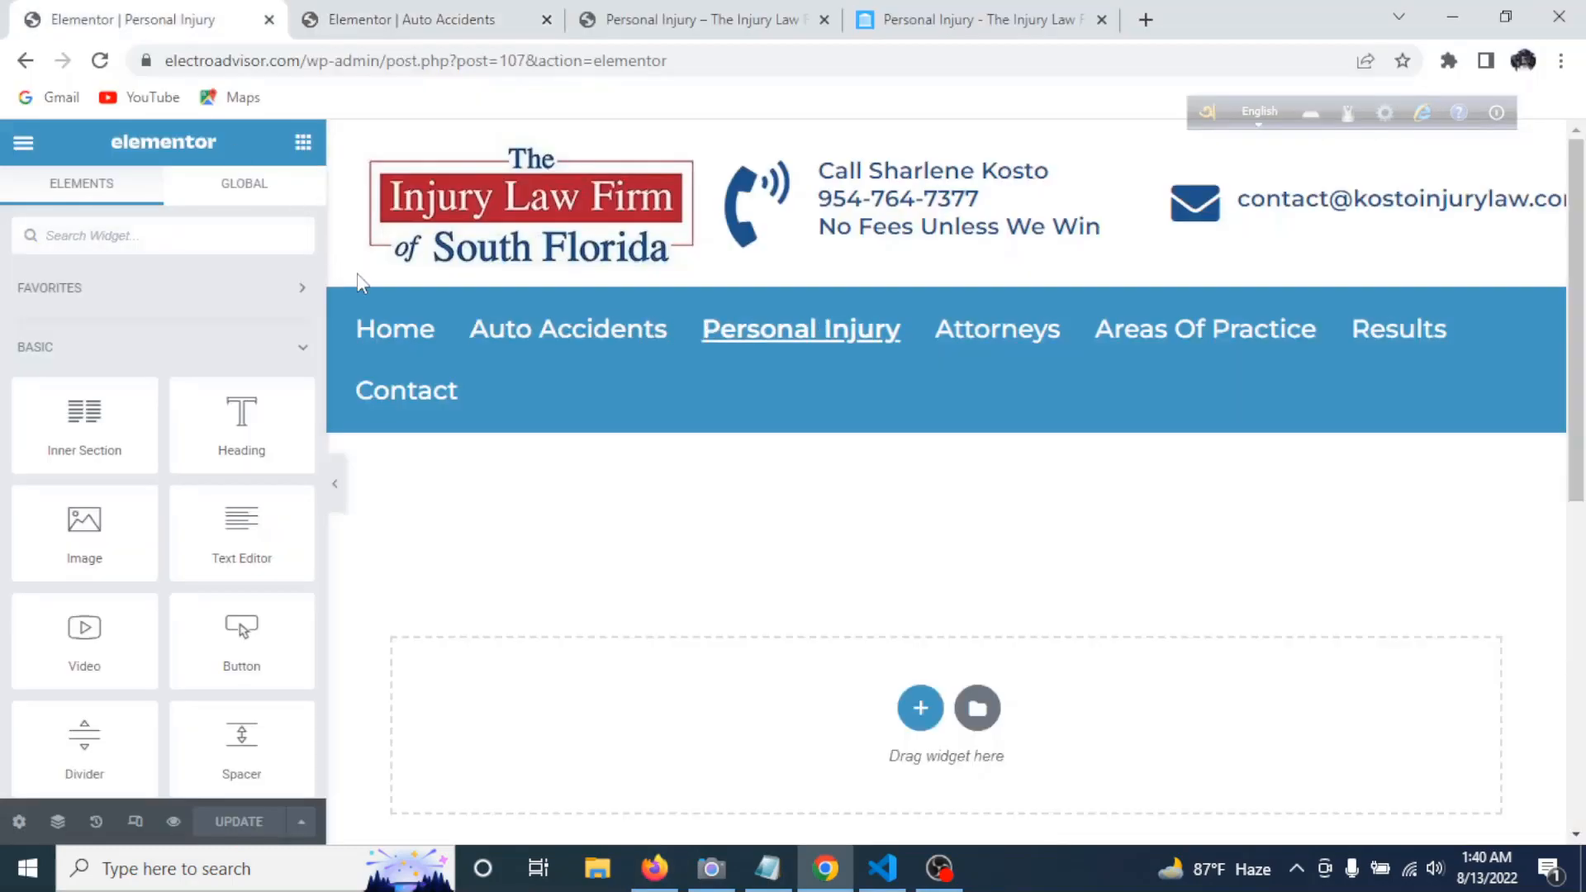
pyautogui.click(920, 711)
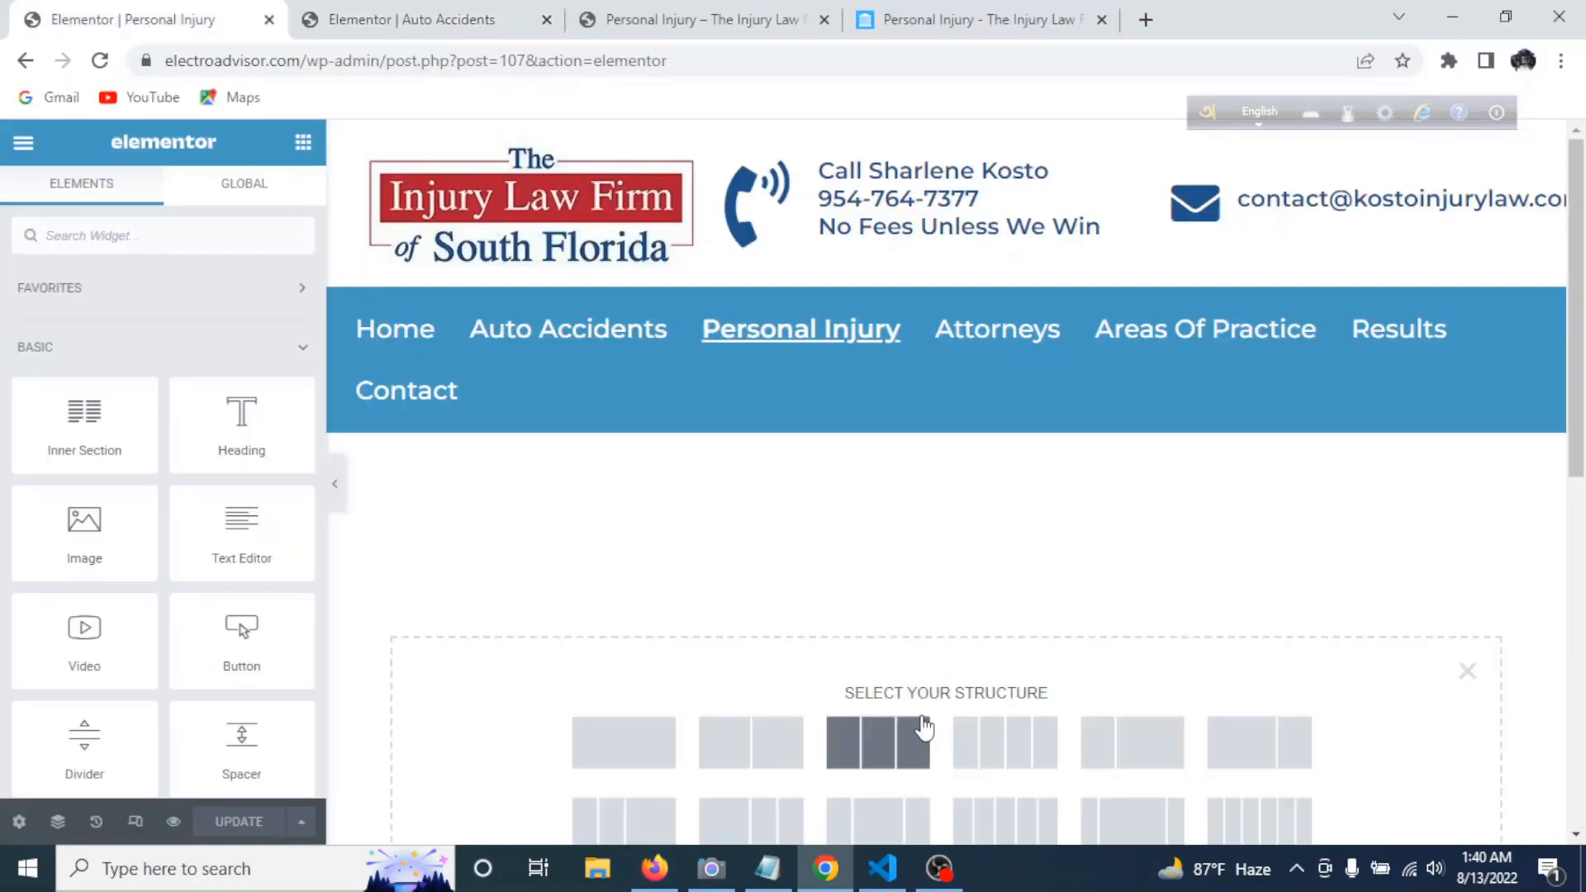
pyautogui.click(638, 736)
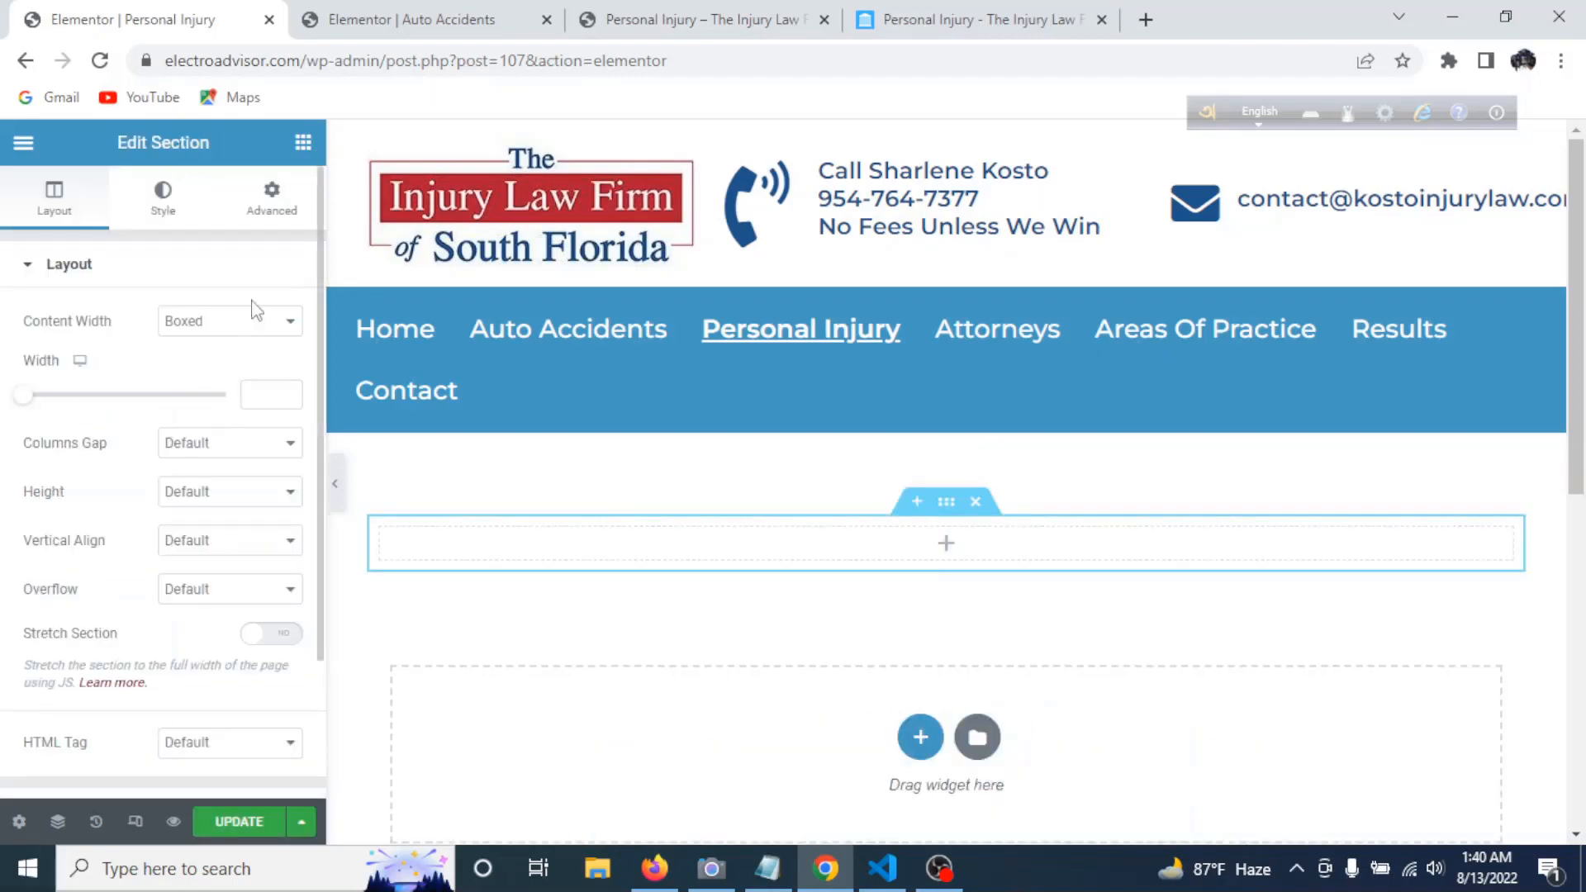
pyautogui.click(264, 321)
pyautogui.click(235, 364)
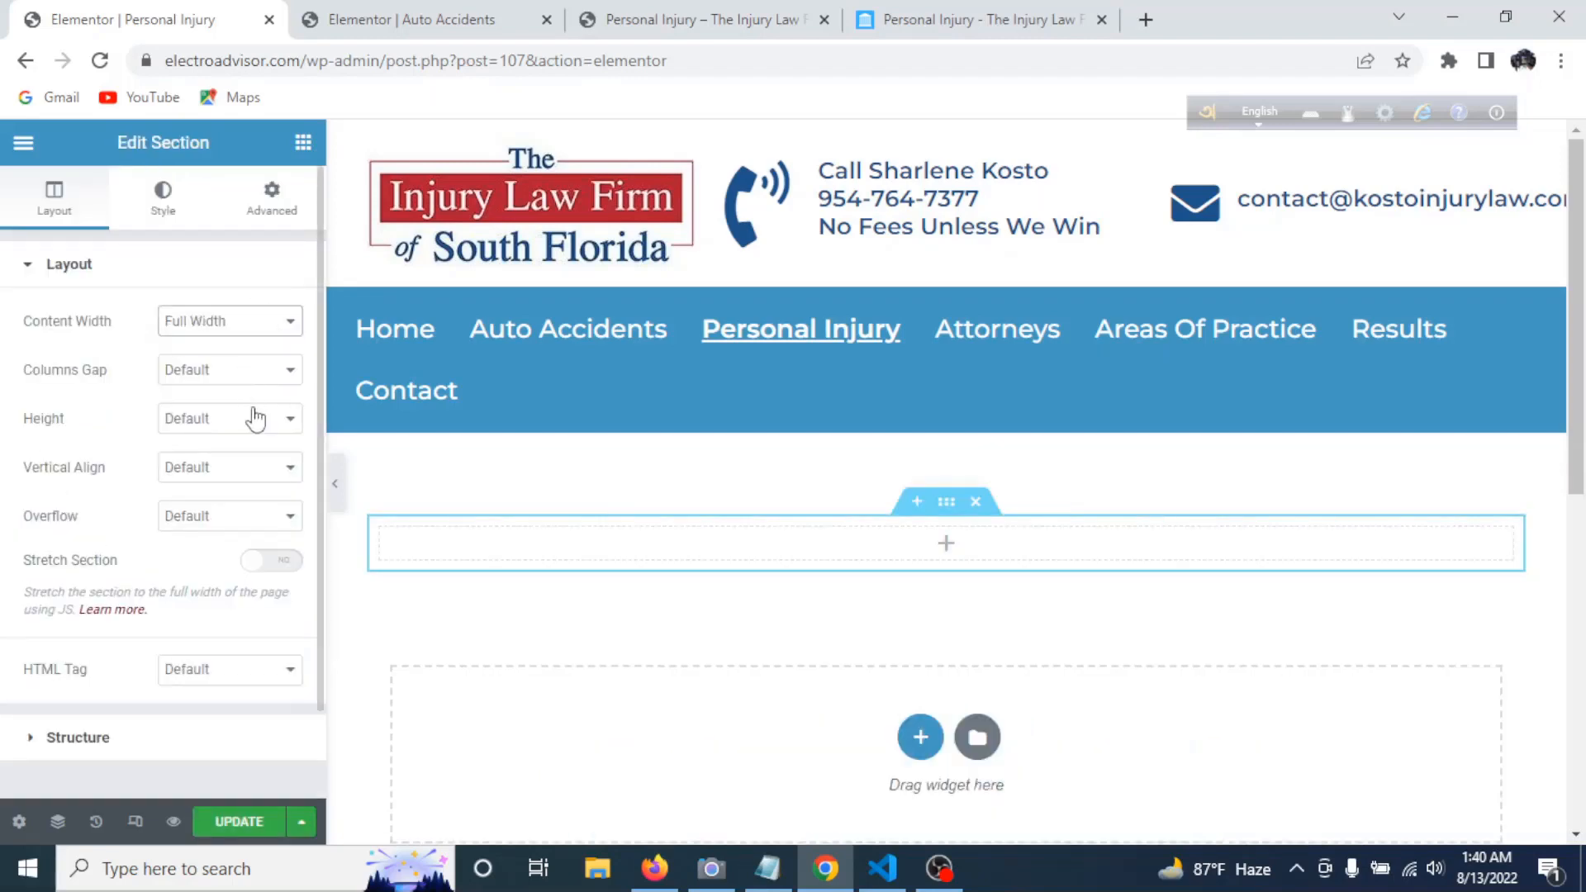
# - Stretch the new section to the full page width and set its background type to Classic
pyautogui.click(283, 562)
pyautogui.click(946, 543)
pyautogui.click(947, 504)
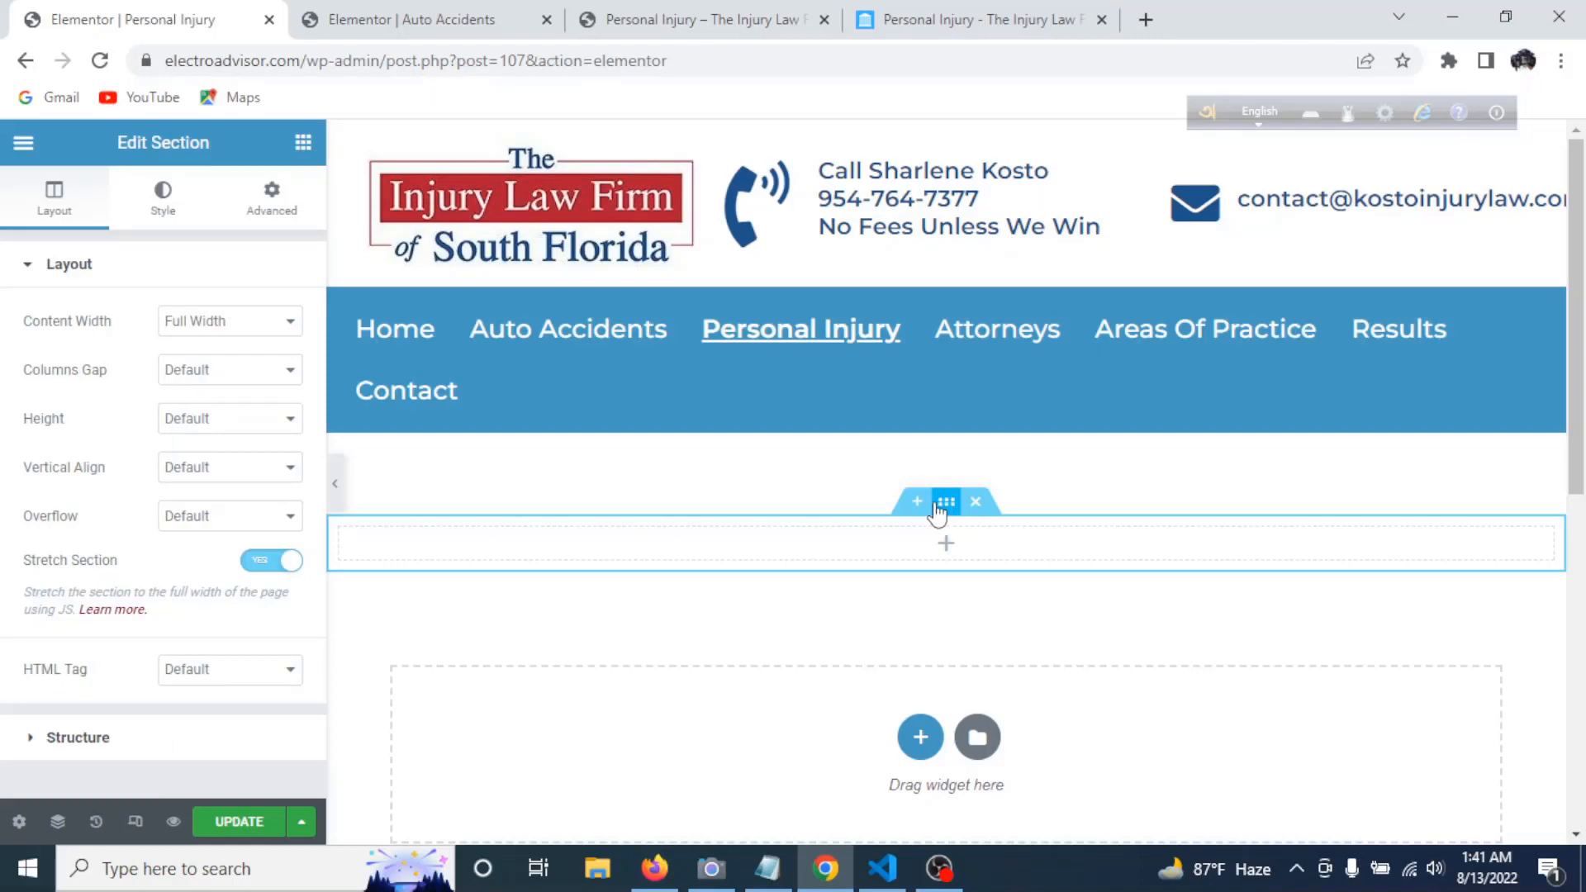
pyautogui.click(164, 204)
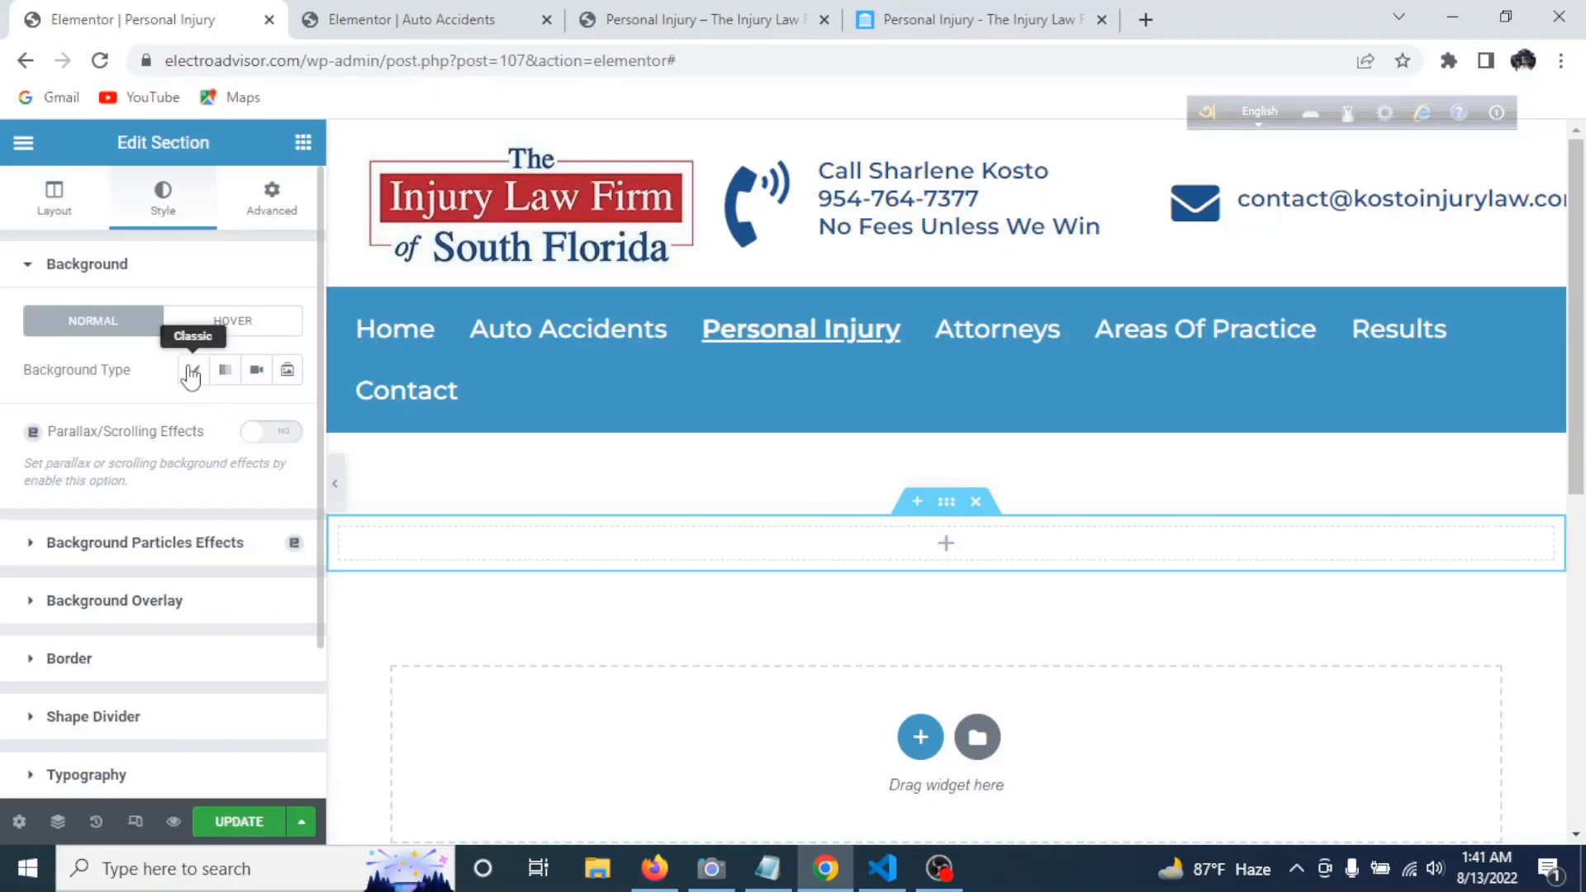
pyautogui.click(195, 372)
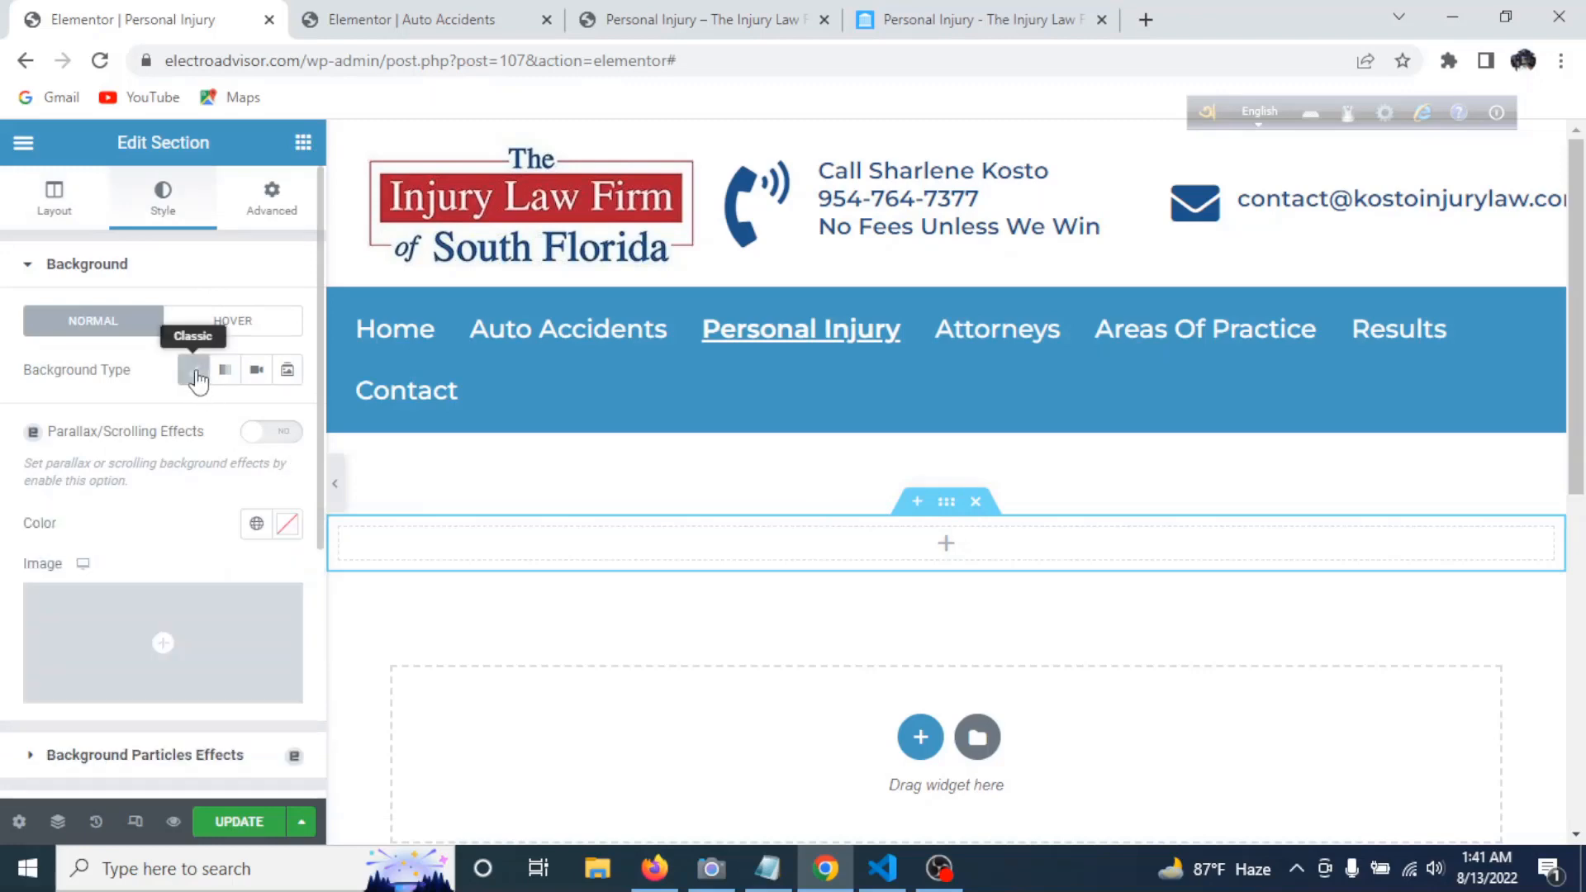
# - Upload caregiver-injured-personal-injury.jpg from the Downloads folder and insert it as the section's background image
pyautogui.click(126, 650)
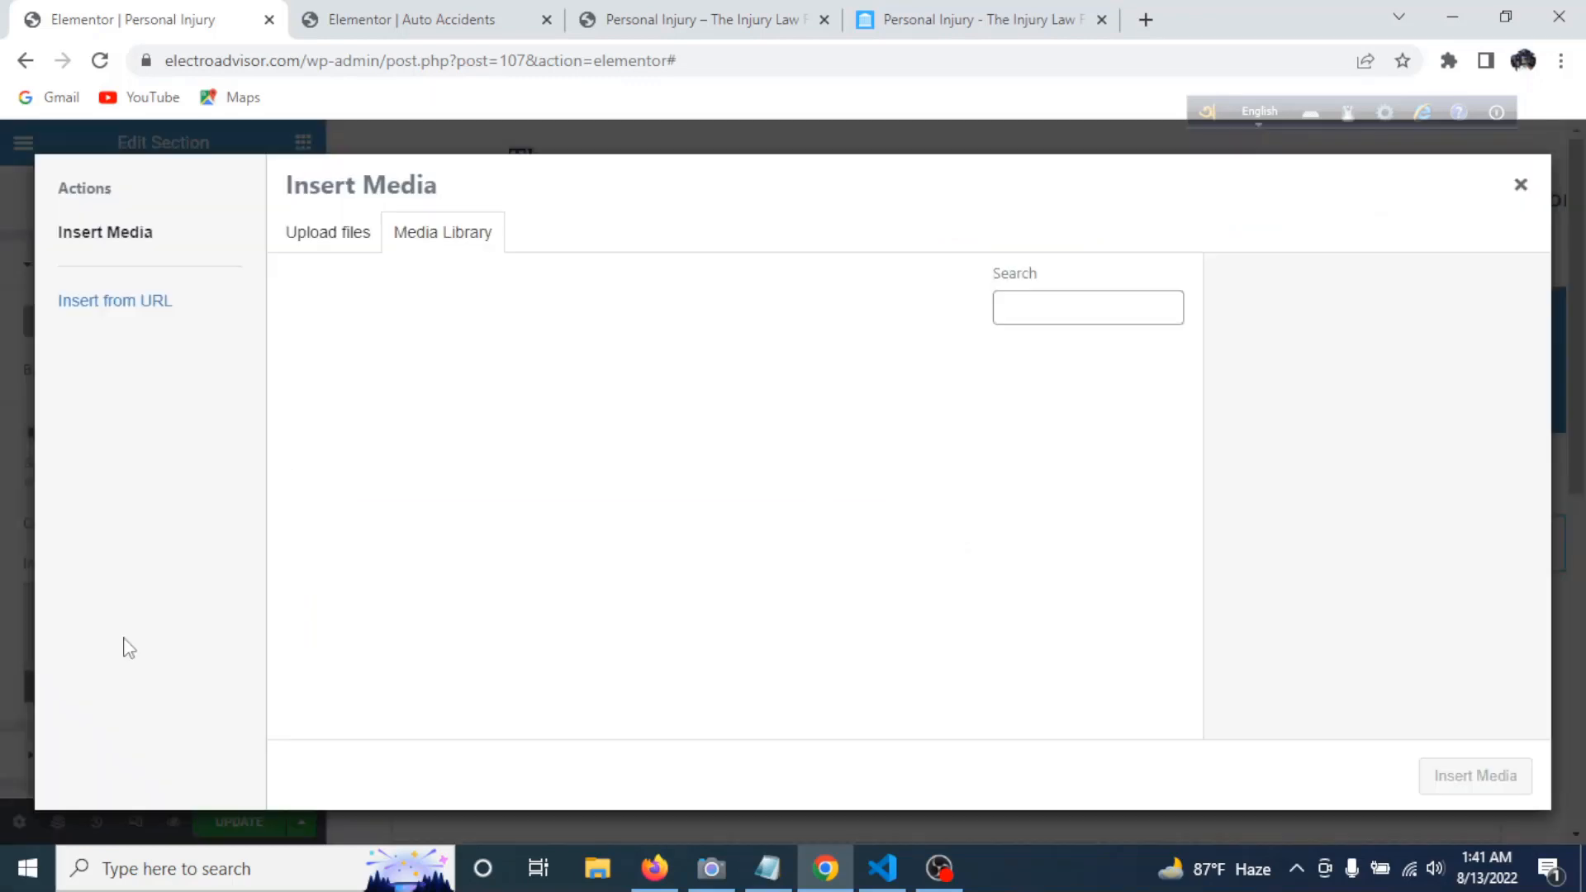
pyautogui.click(329, 237)
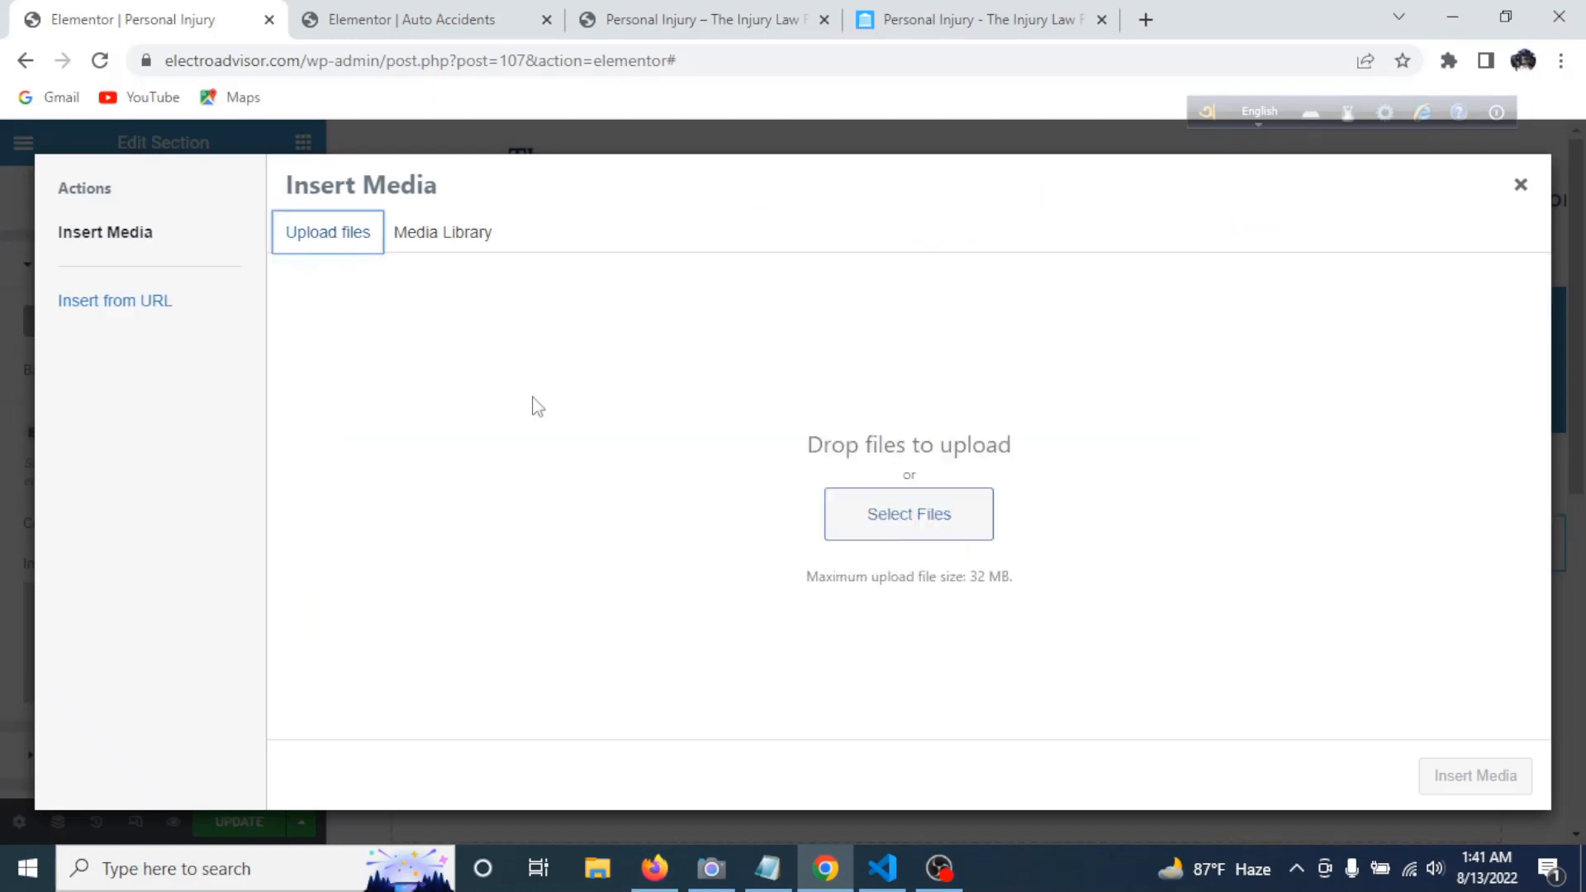
pyautogui.click(890, 525)
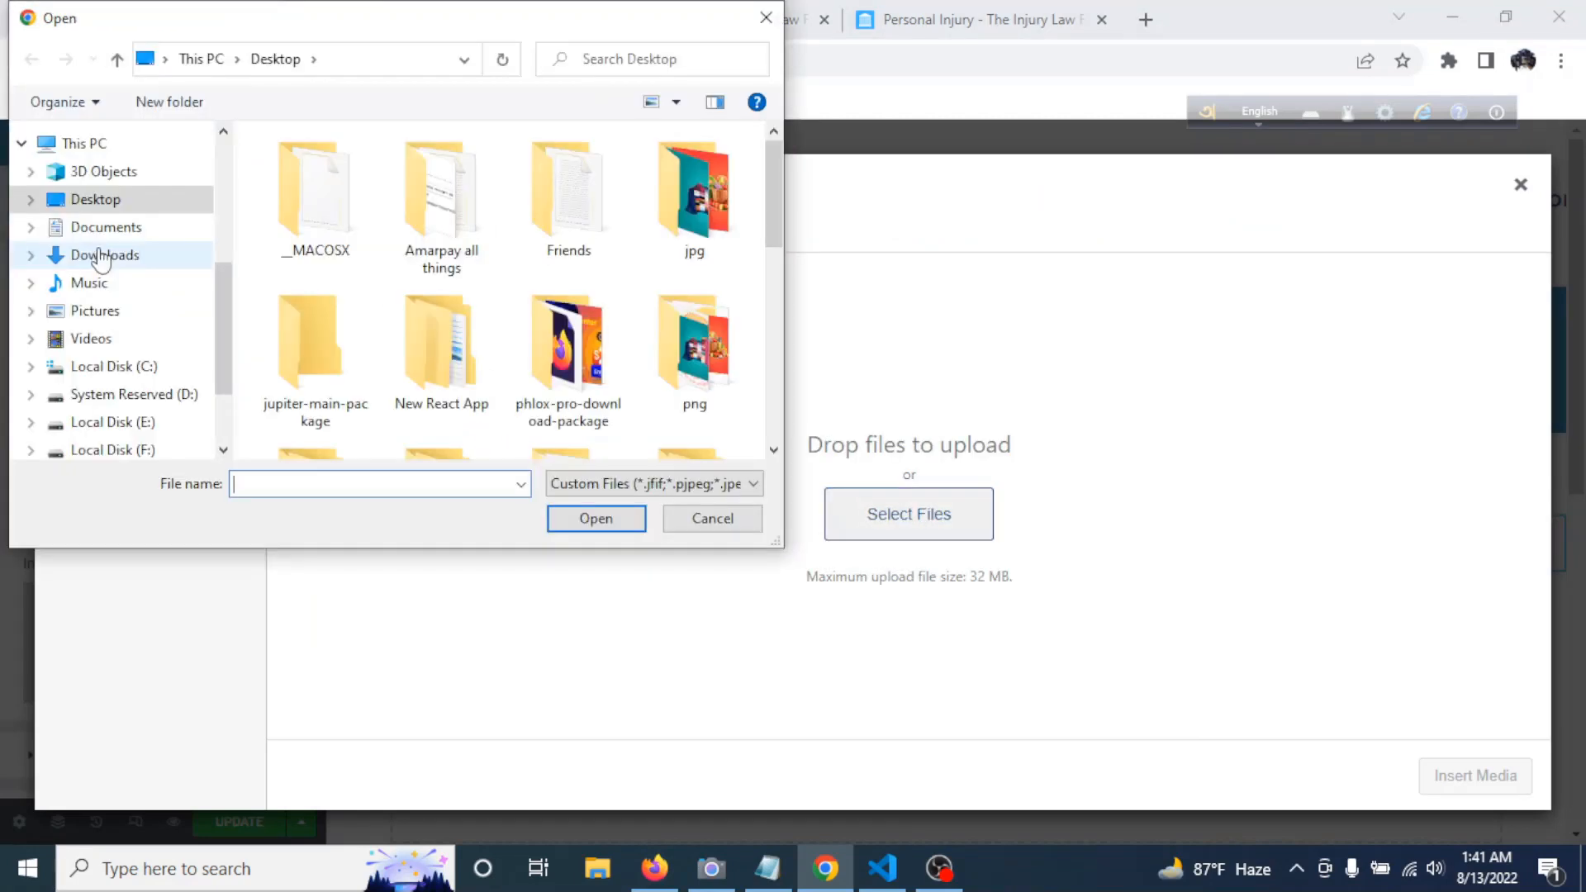
pyautogui.click(98, 263)
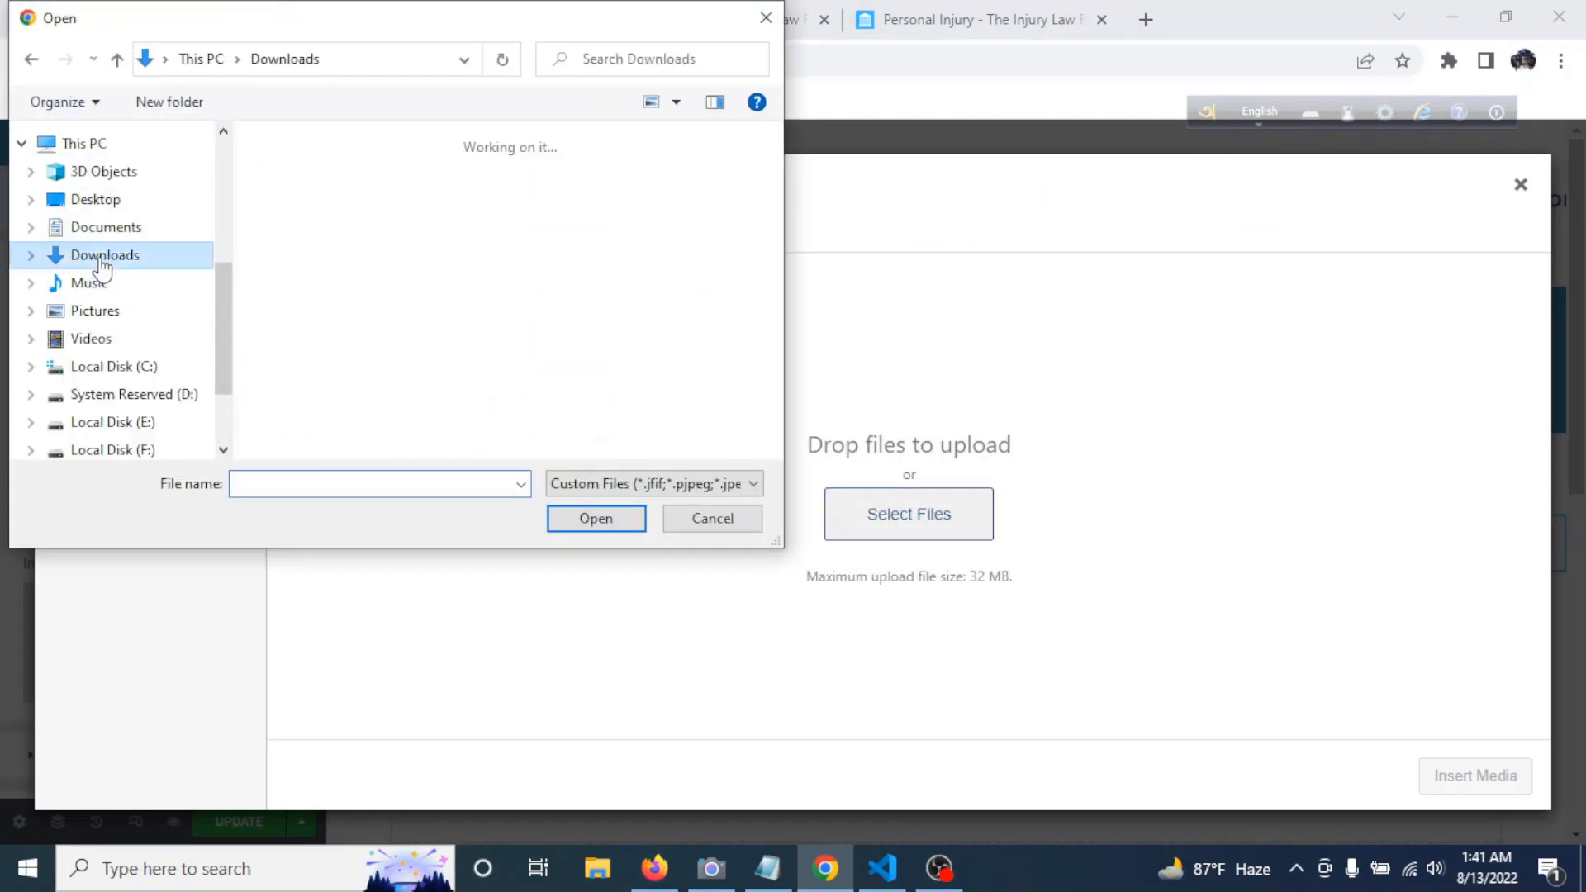
pyautogui.click(302, 205)
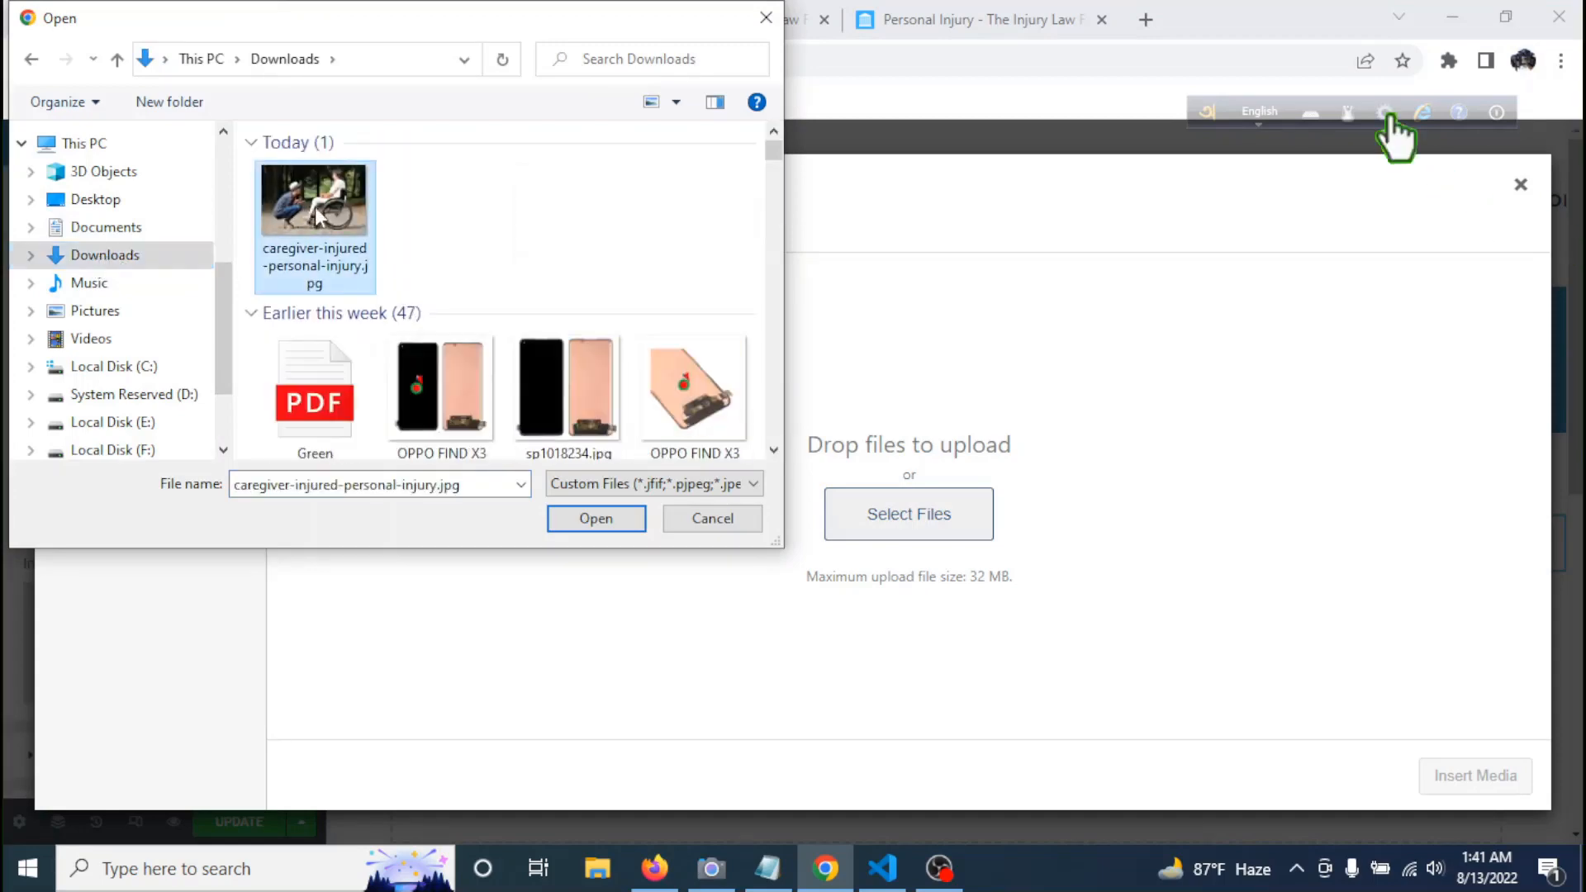
pyautogui.click(596, 518)
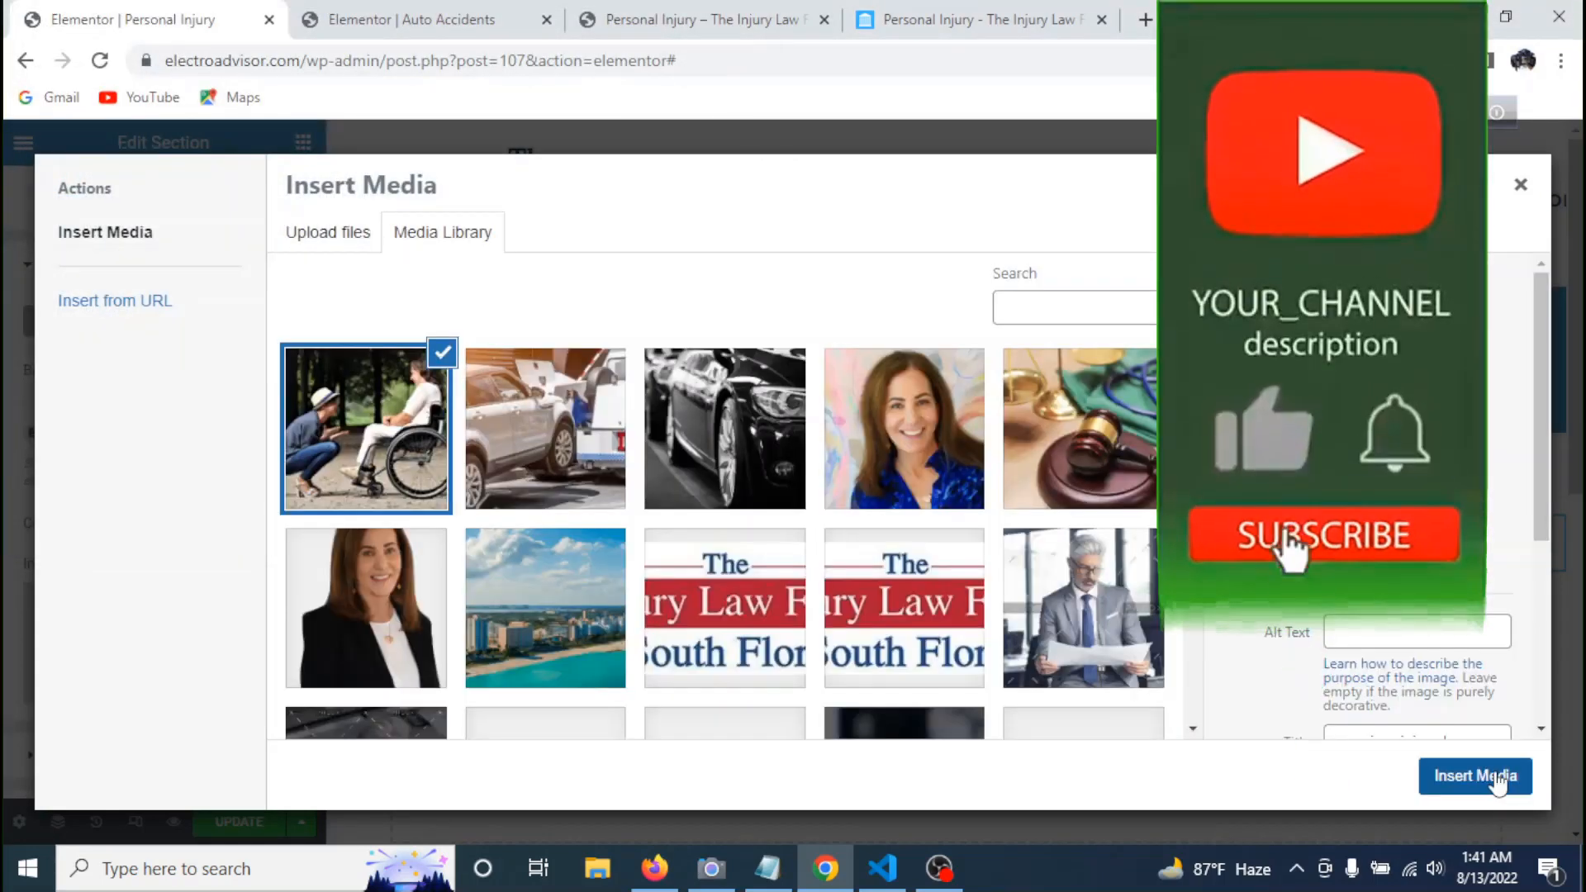
pyautogui.click(1475, 775)
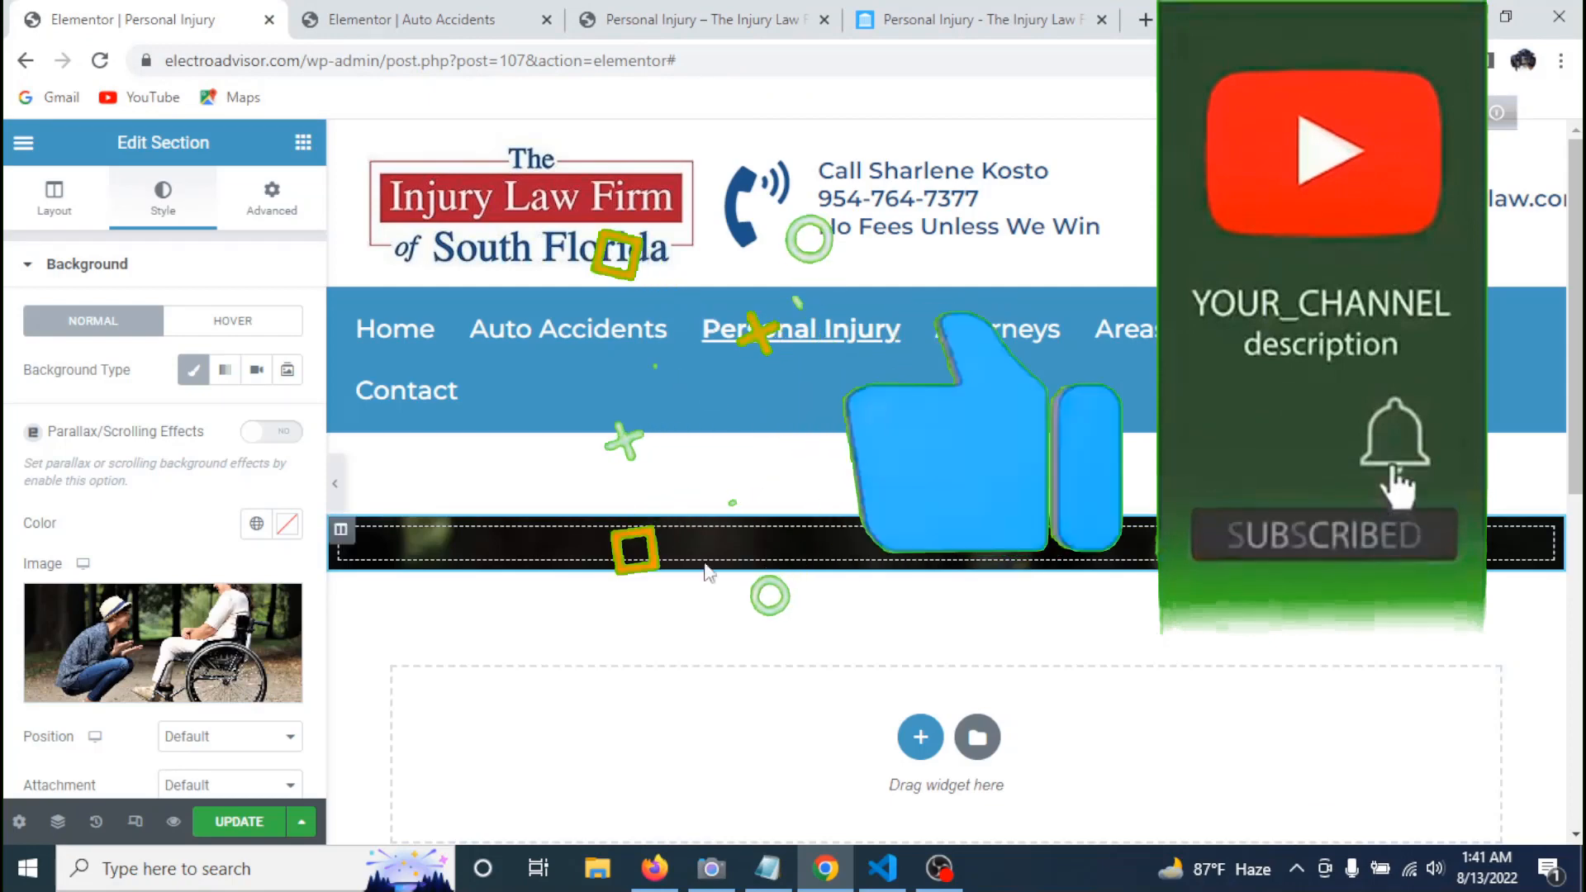
# - Set the background image's position to Center Center, repeat to No-repeat and size to Cover
pyautogui.scroll(-3, 182, 522)
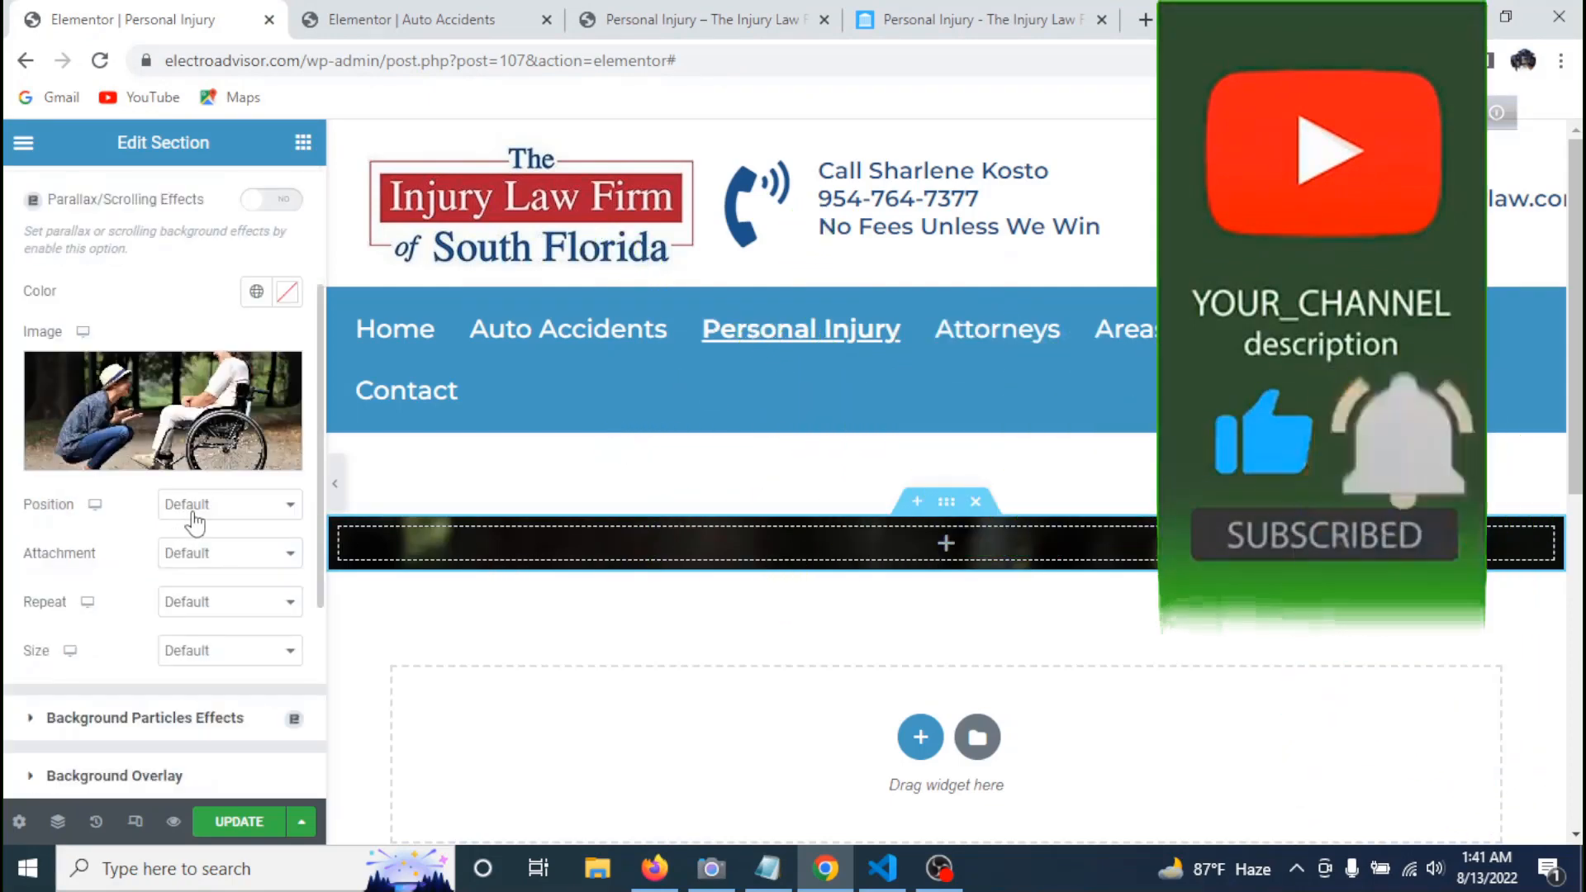
pyautogui.click(245, 513)
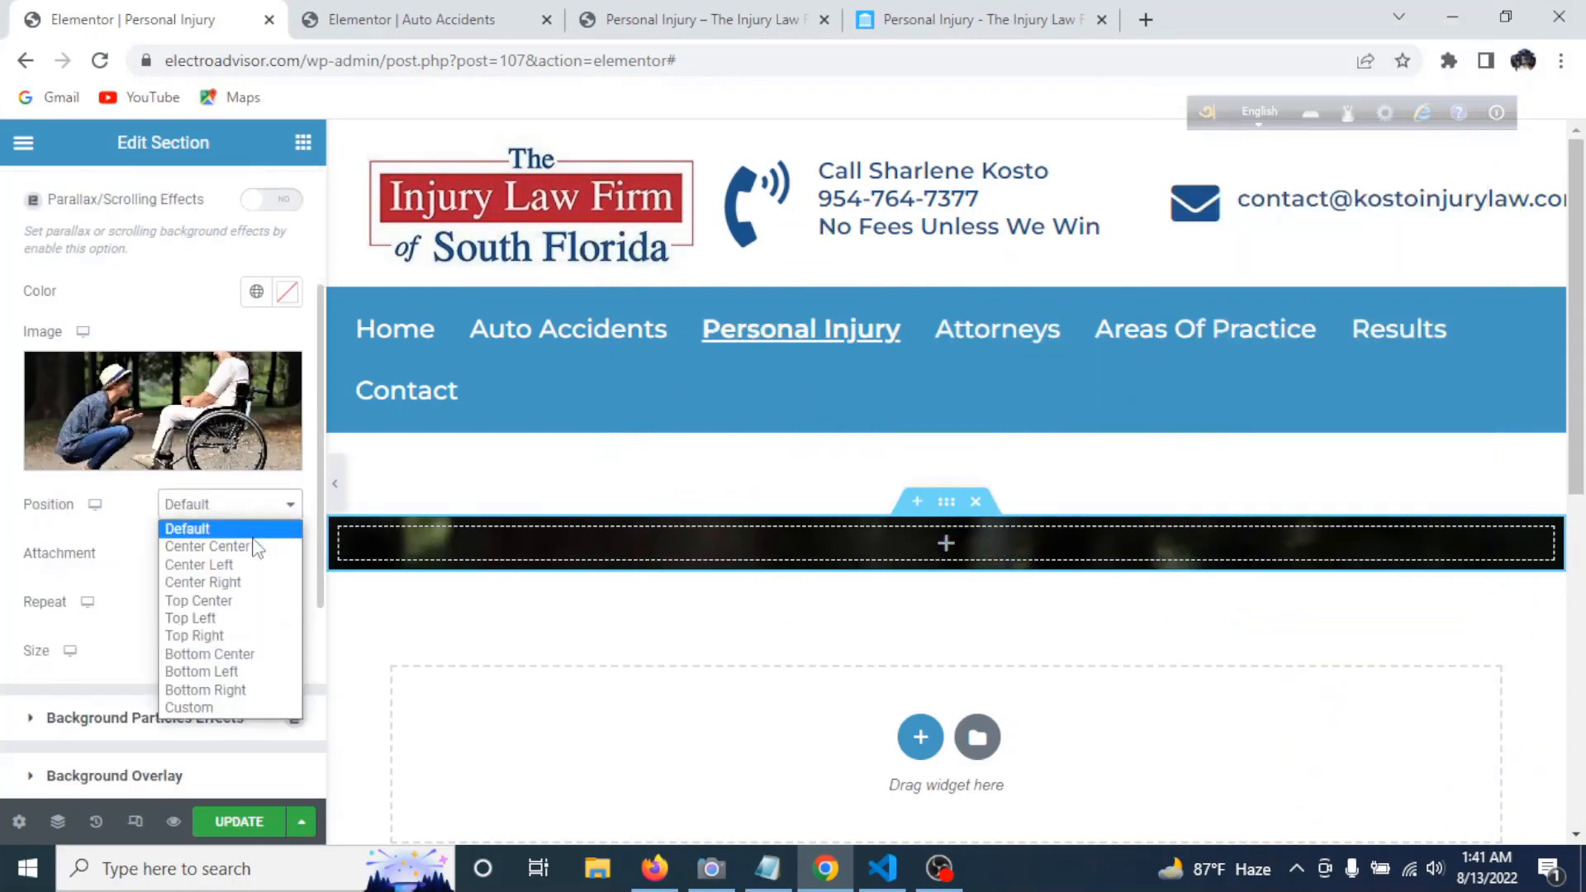
pyautogui.click(224, 542)
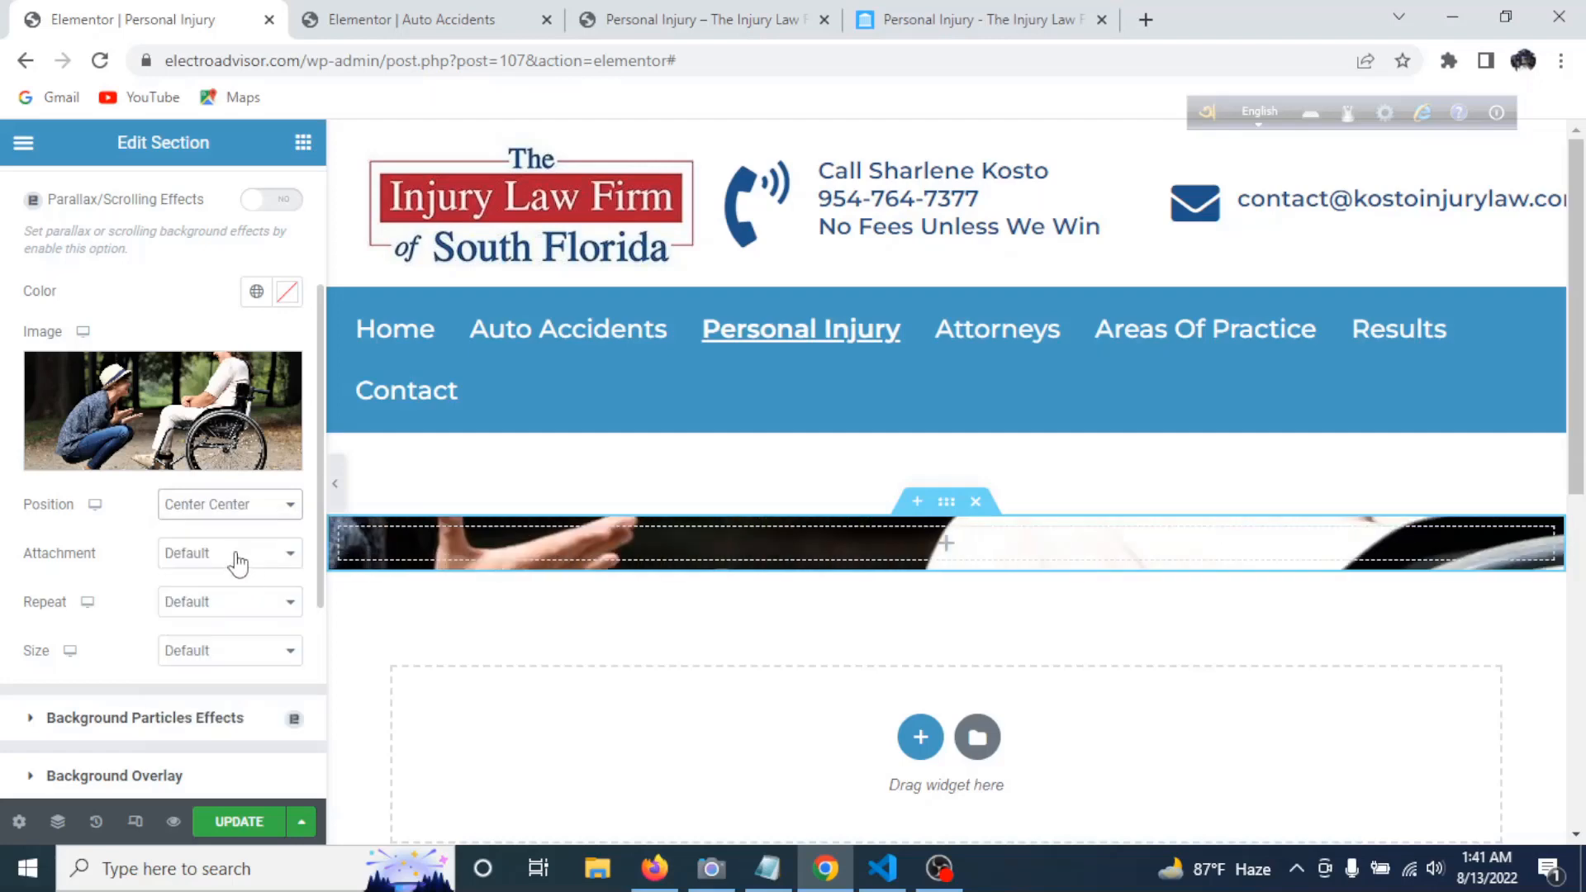
pyautogui.click(234, 555)
pyautogui.click(241, 574)
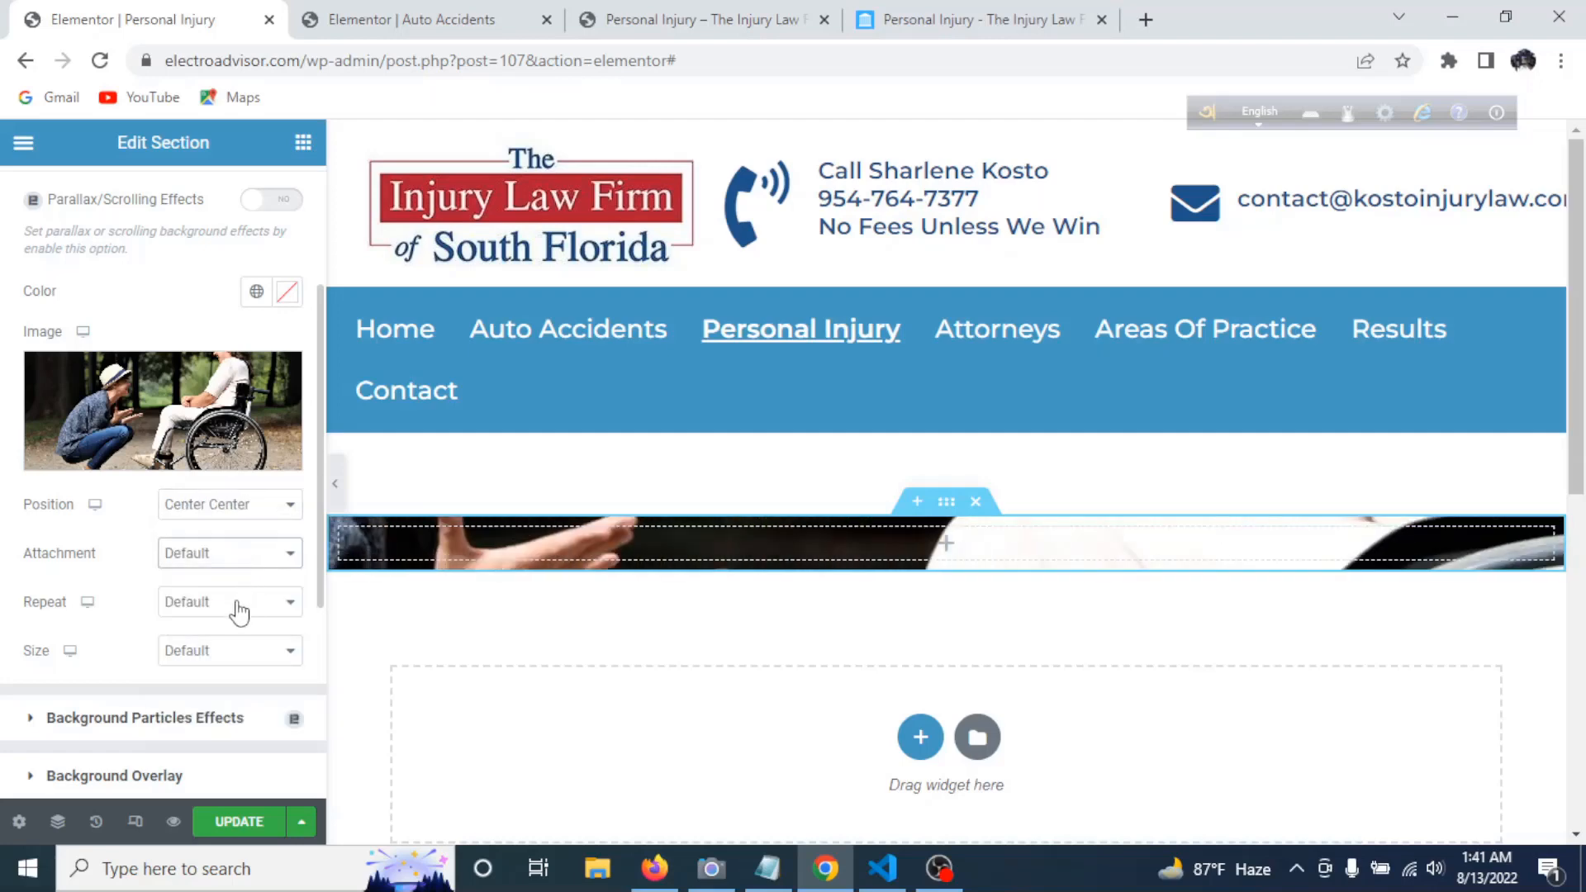
pyautogui.click(239, 612)
pyautogui.click(228, 643)
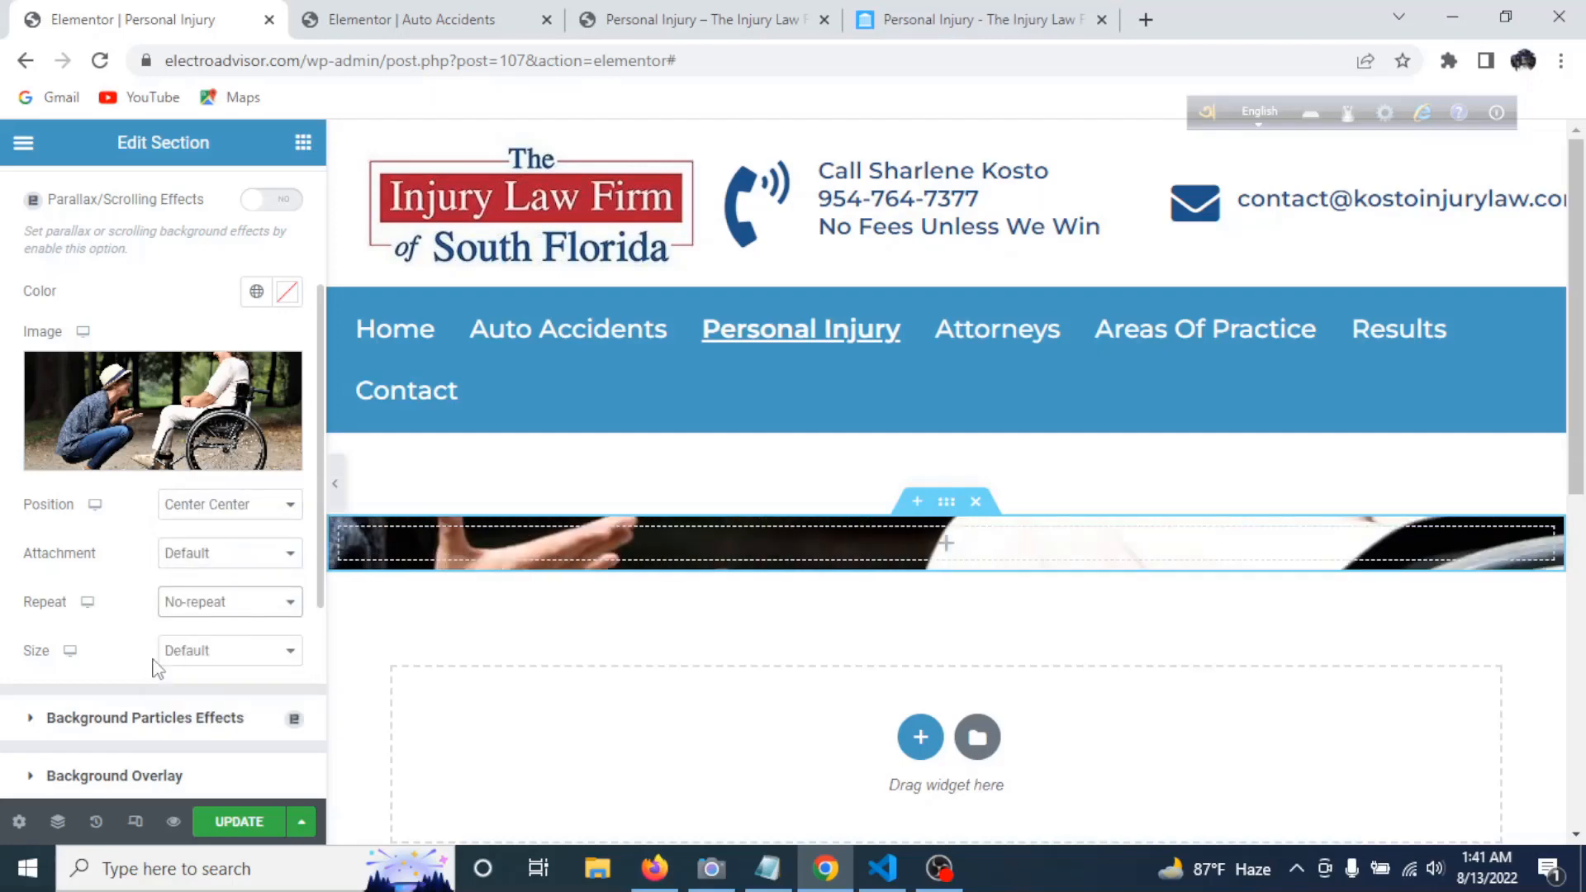
pyautogui.scroll(-1, 152, 669)
pyautogui.click(234, 536)
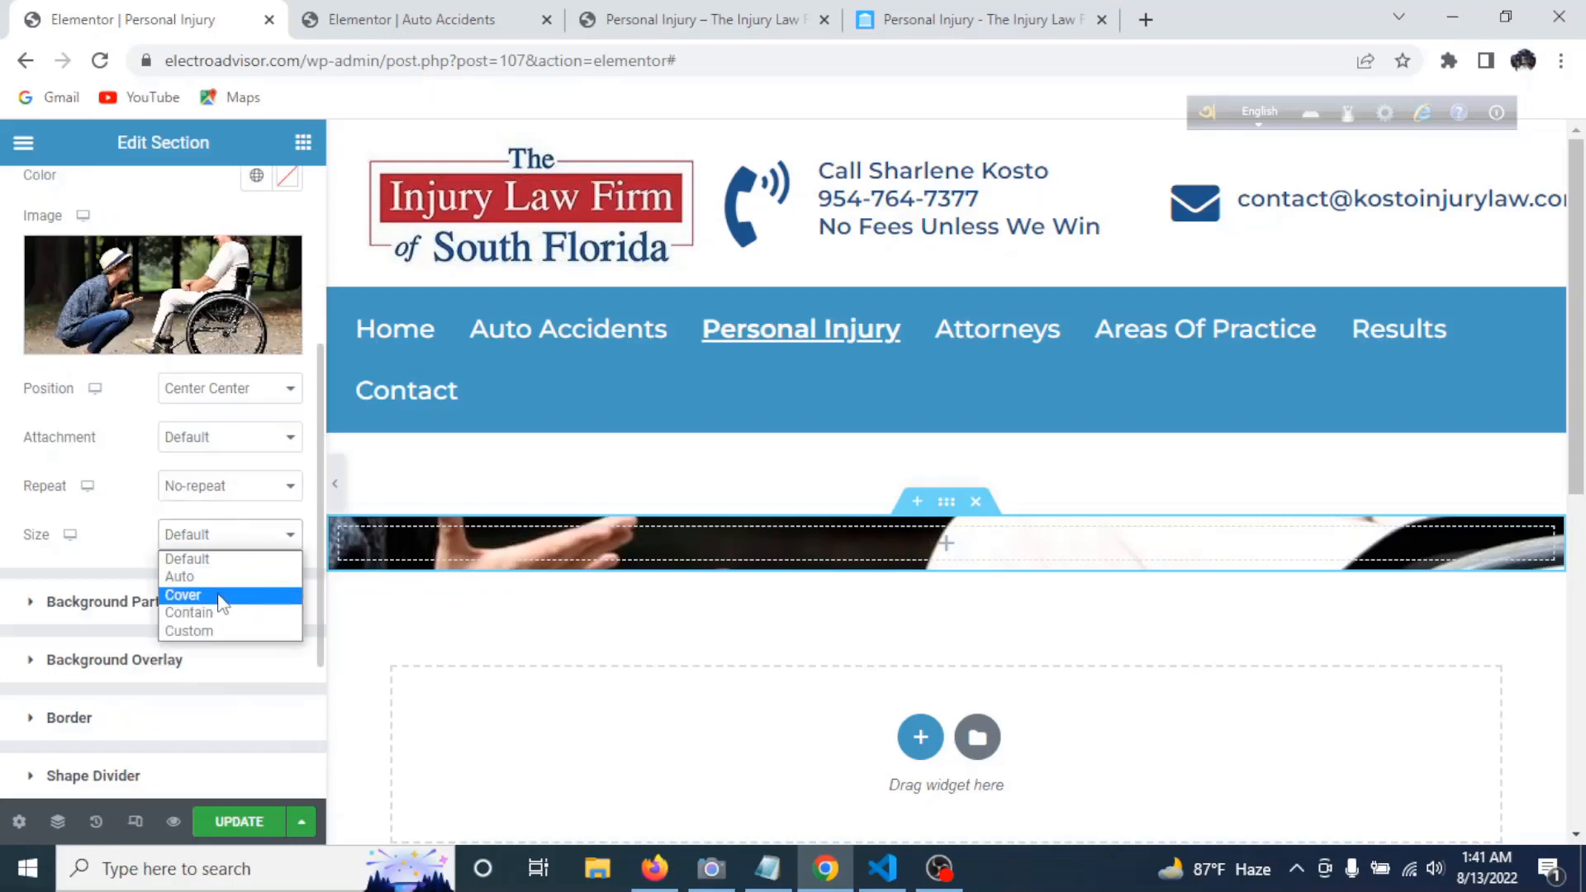
pyautogui.click(221, 596)
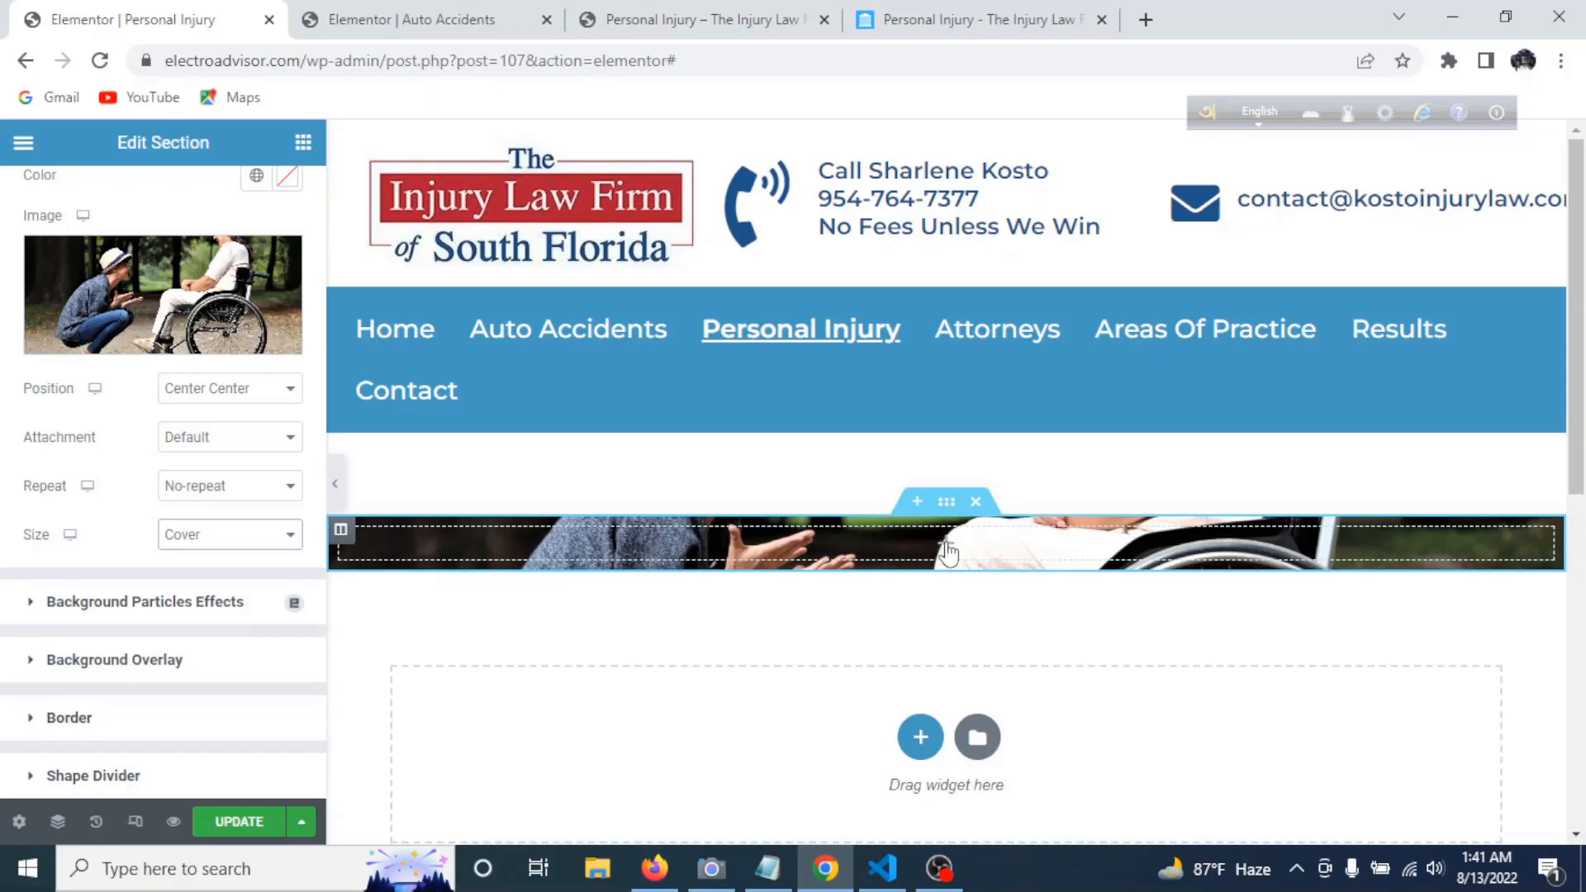
# - Add a two-column inner section inside the background section and check the reference page's hero layout
pyautogui.click(947, 545)
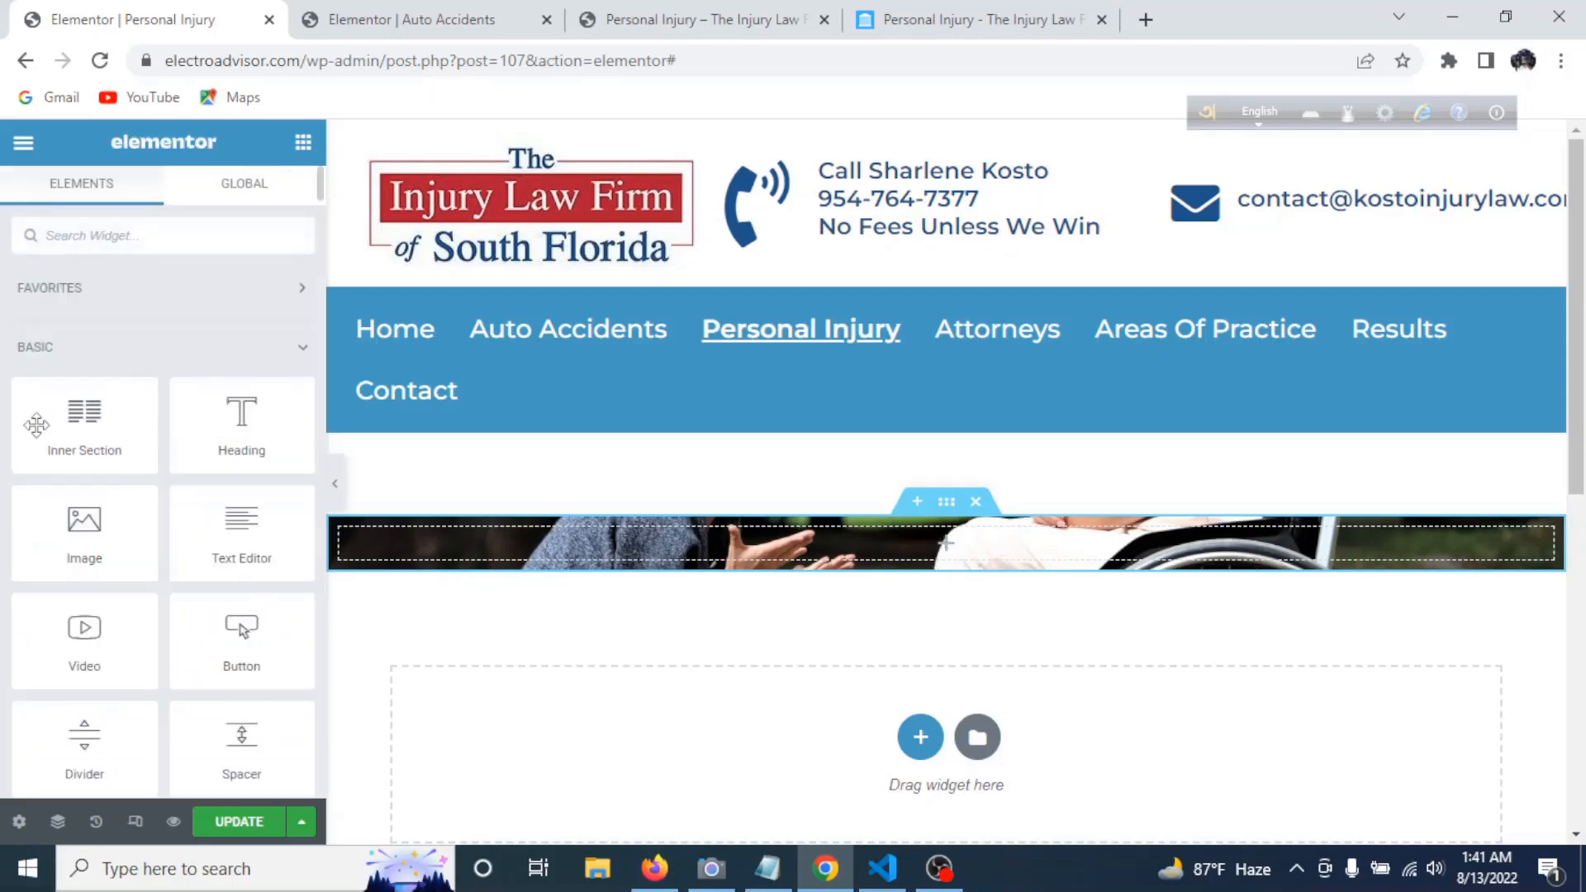
pyautogui.moveTo(79, 428); pyautogui.dragTo(867, 575)
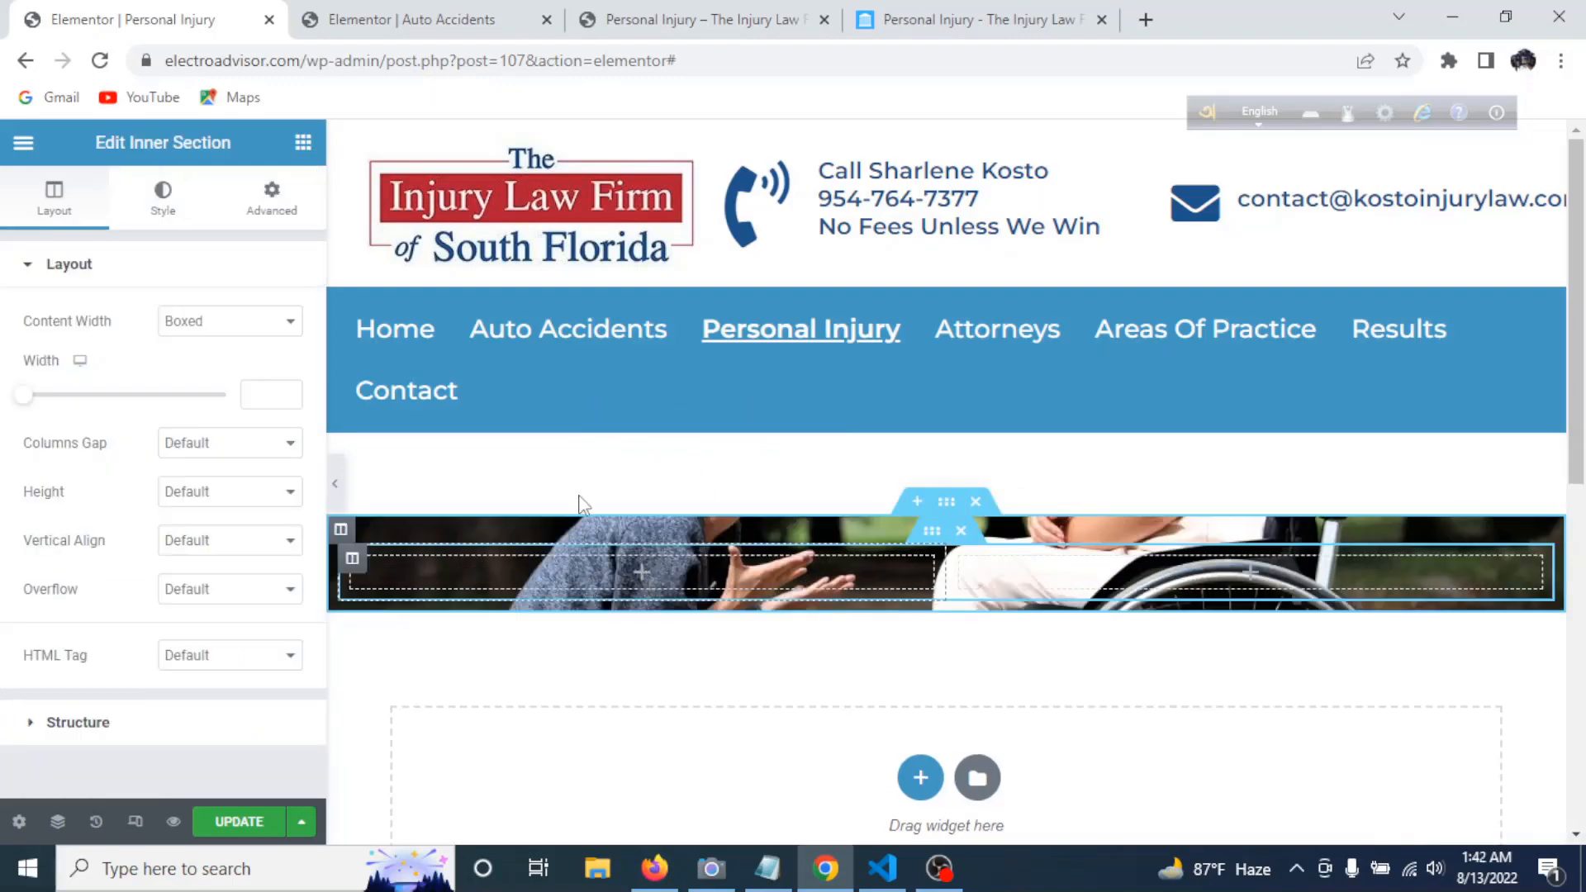
pyautogui.click(967, 19)
pyautogui.scroll(3, 482, 525)
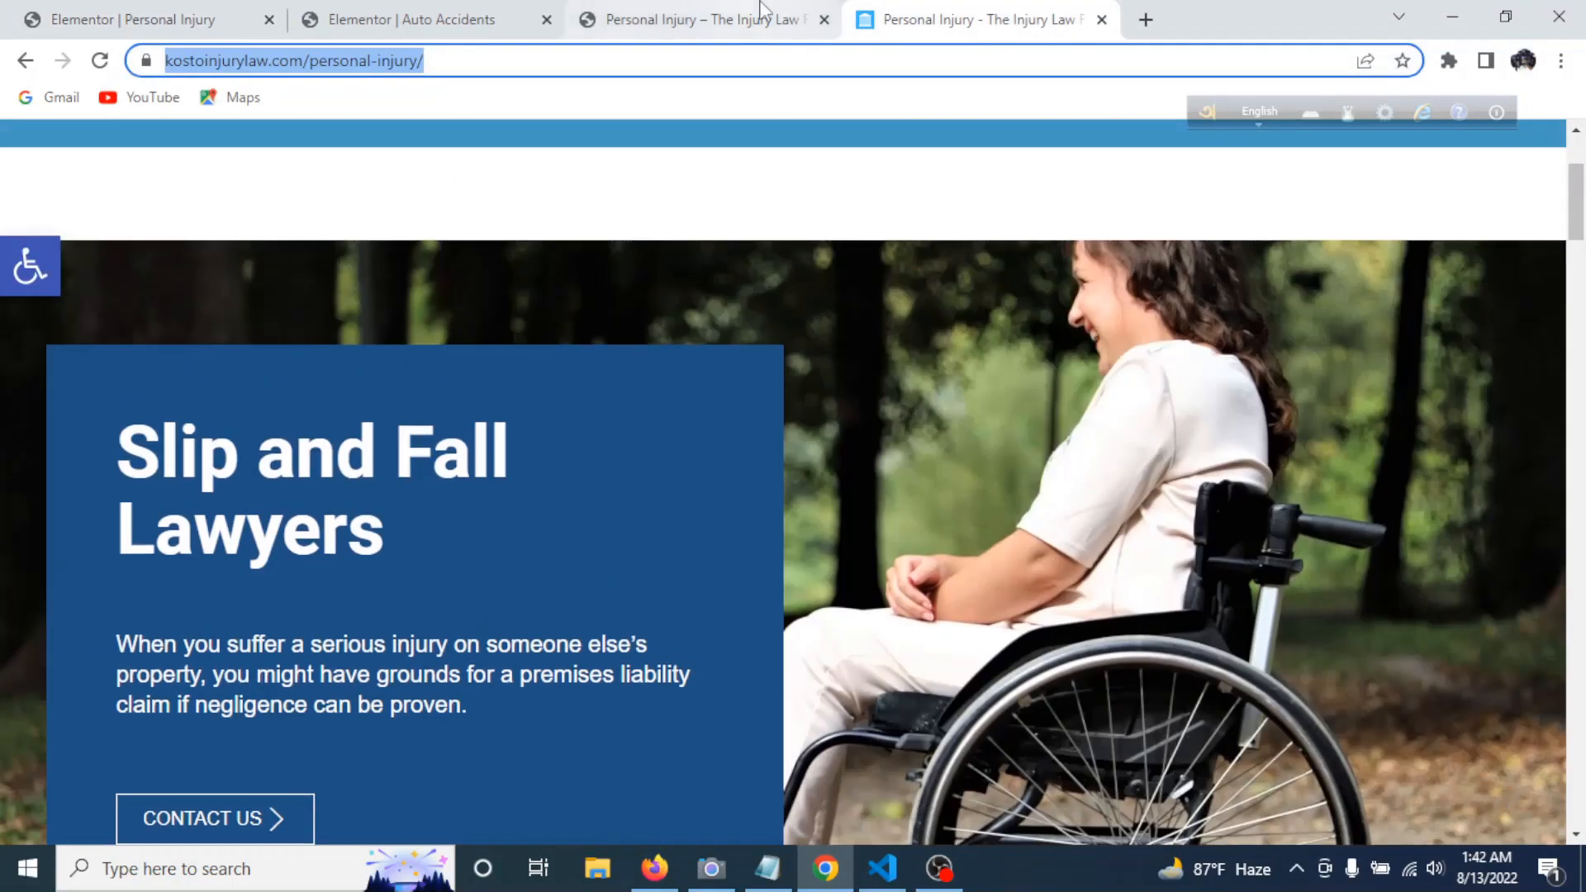
# - Copy the blue text column from the Auto Accidents page's hero and paste it into the Personal Injury page's inner section
pyautogui.click(727, 20)
pyautogui.click(459, 19)
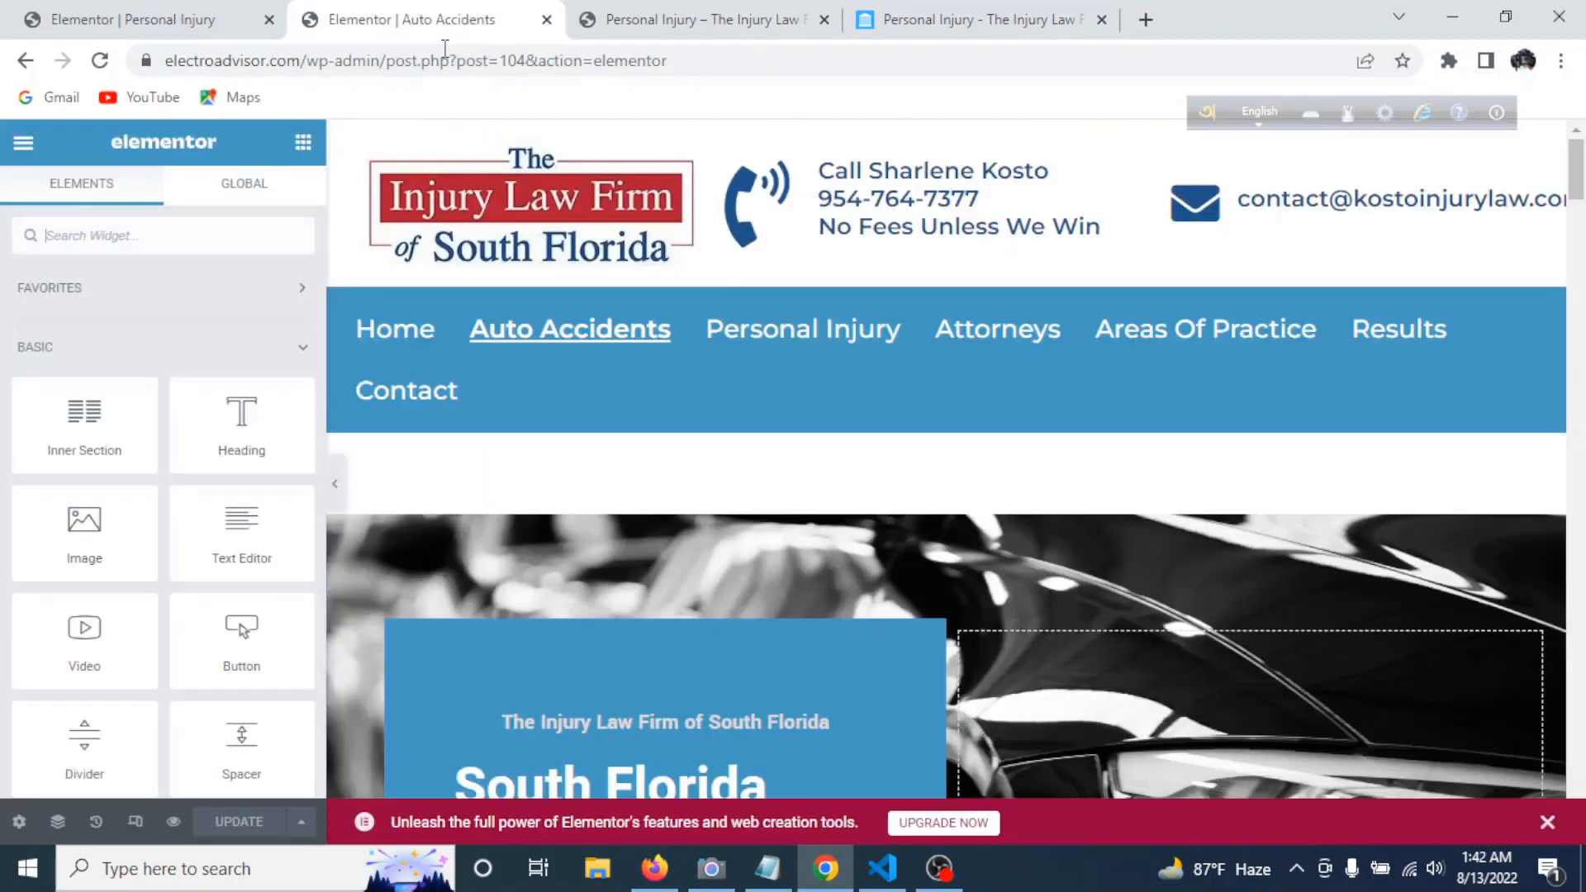
pyautogui.scroll(-5, 885, 449)
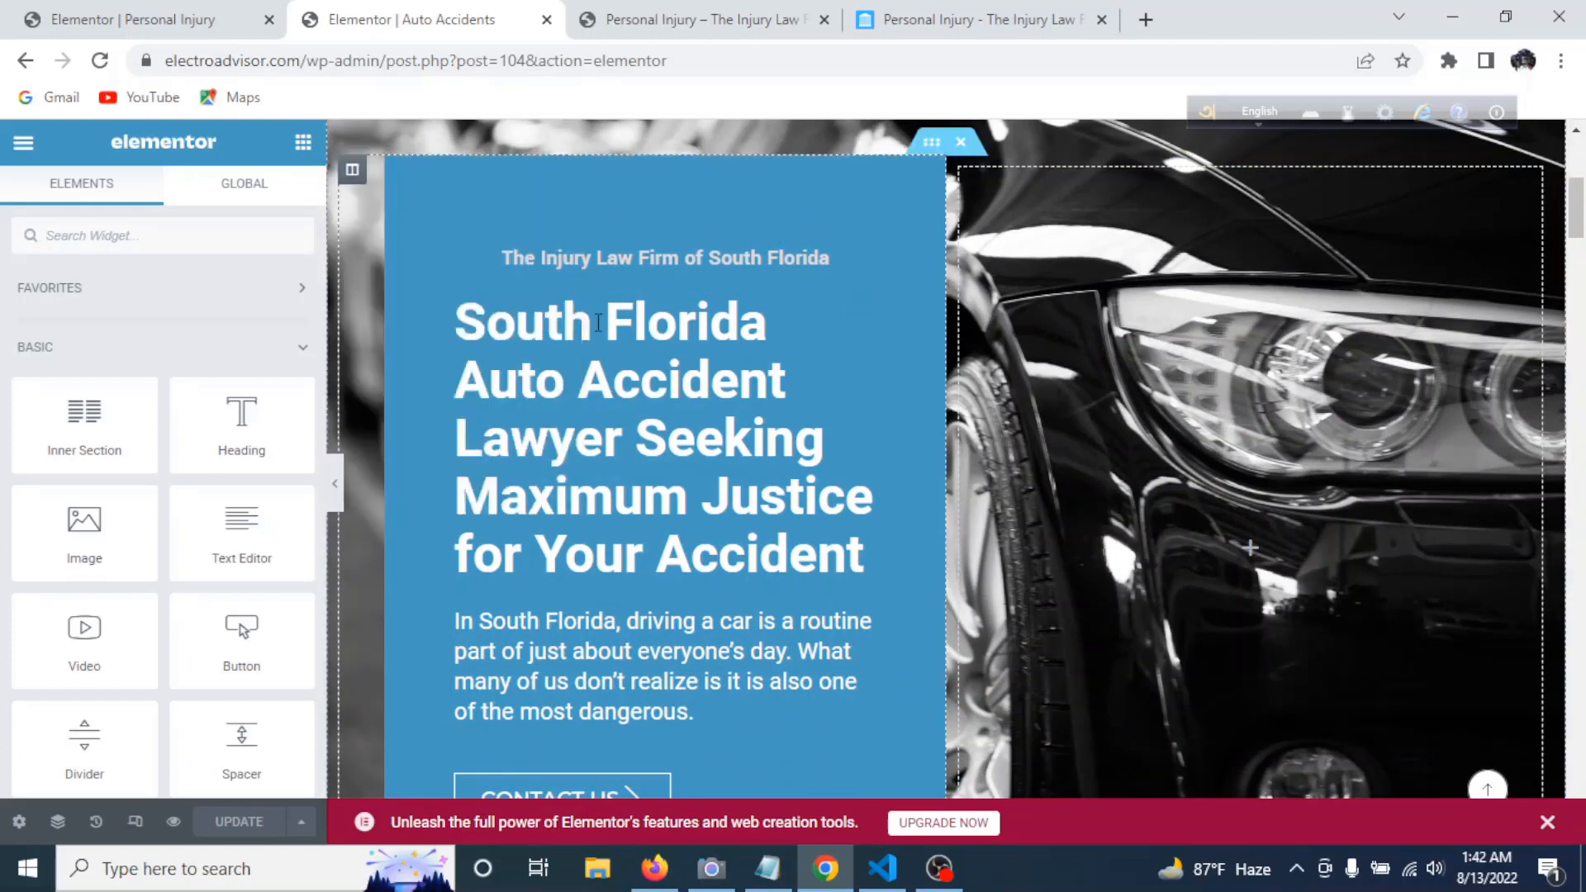
pyautogui.click(141, 19)
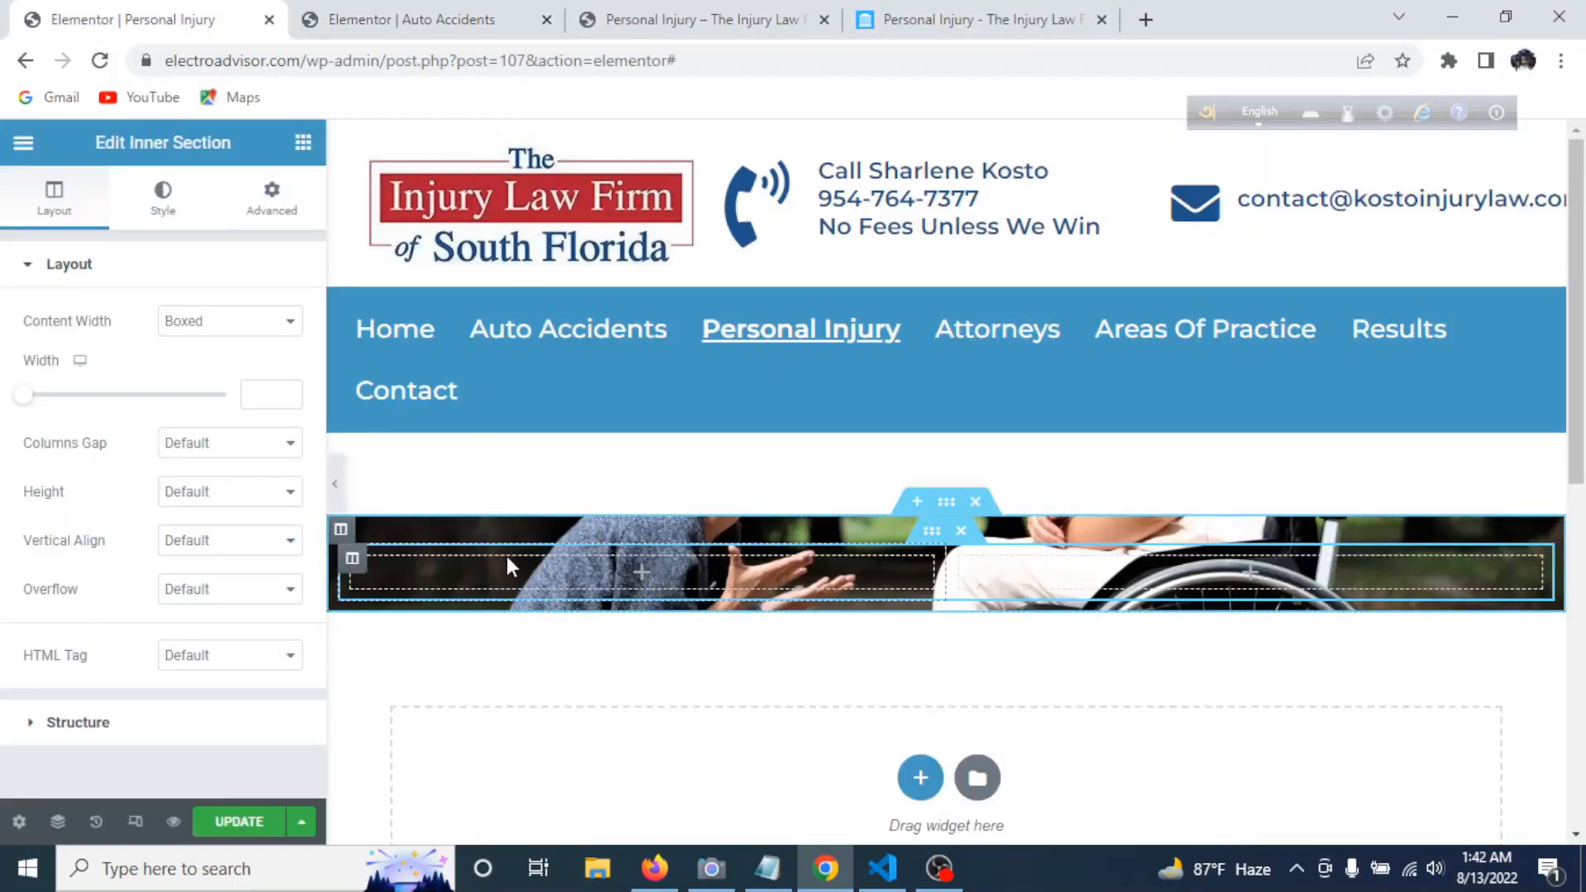
pyautogui.rightClick(507, 571)
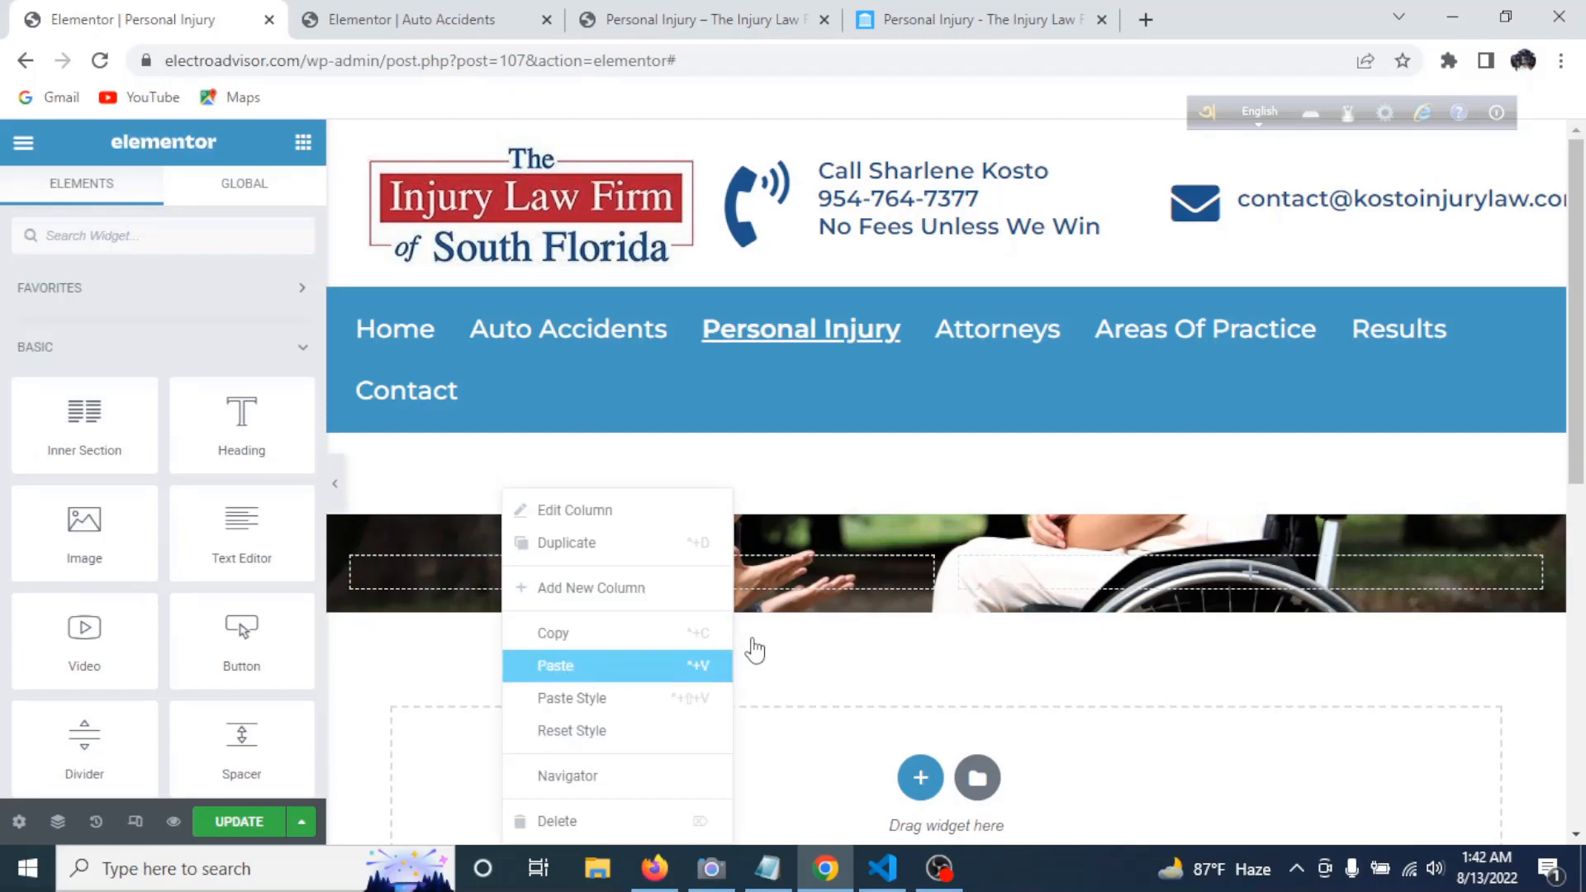
pyautogui.click(702, 665)
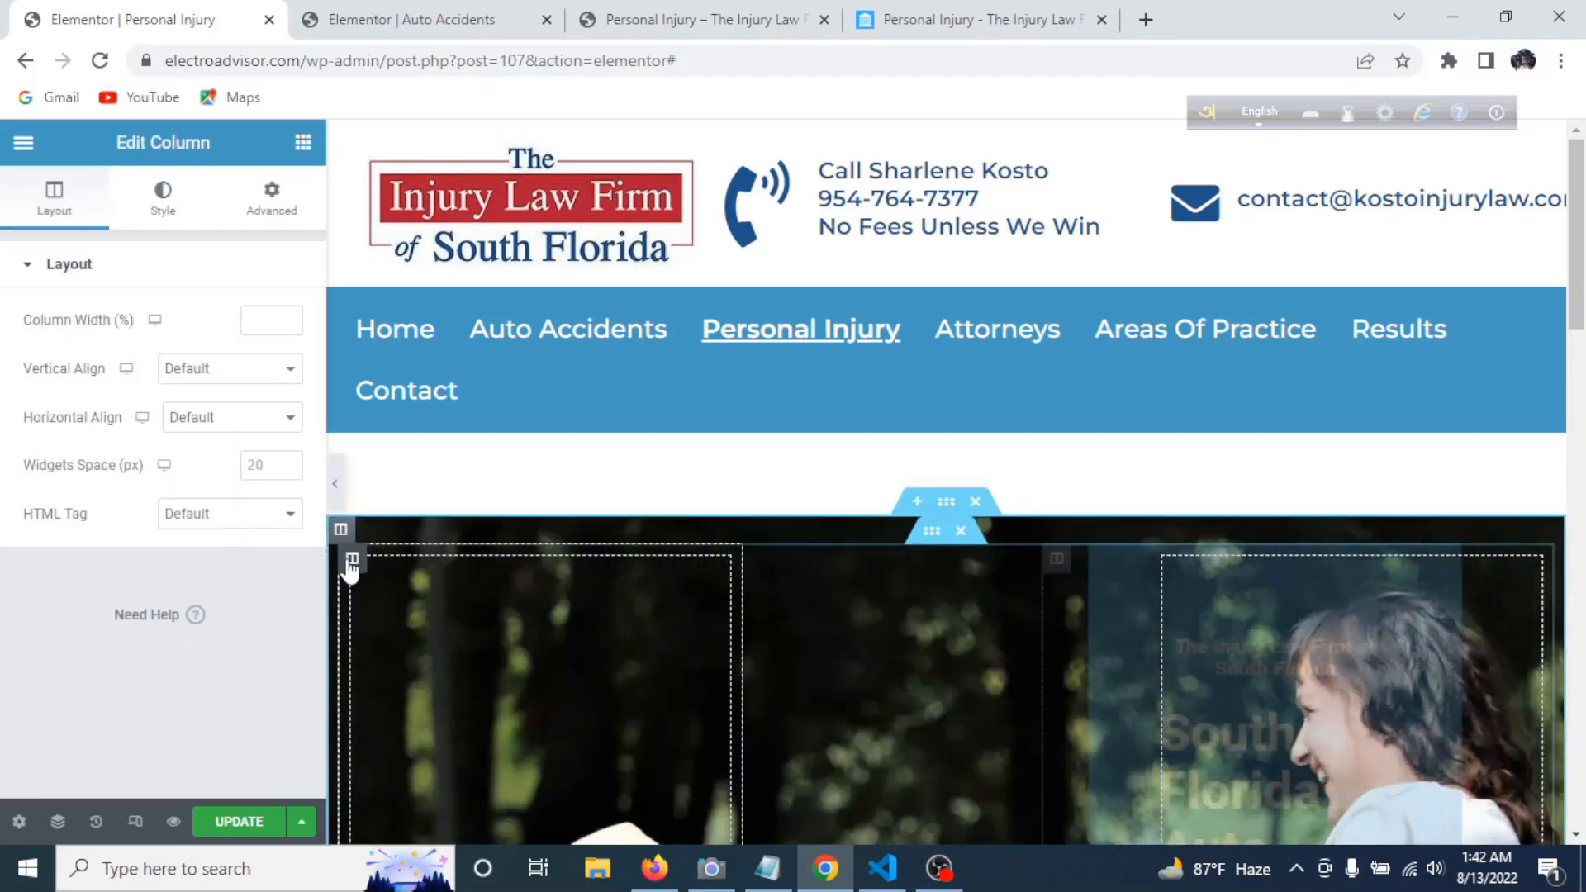
# - Delete the empty first column of the inner section and check the remaining two-column layout
pyautogui.rightClick(355, 613)
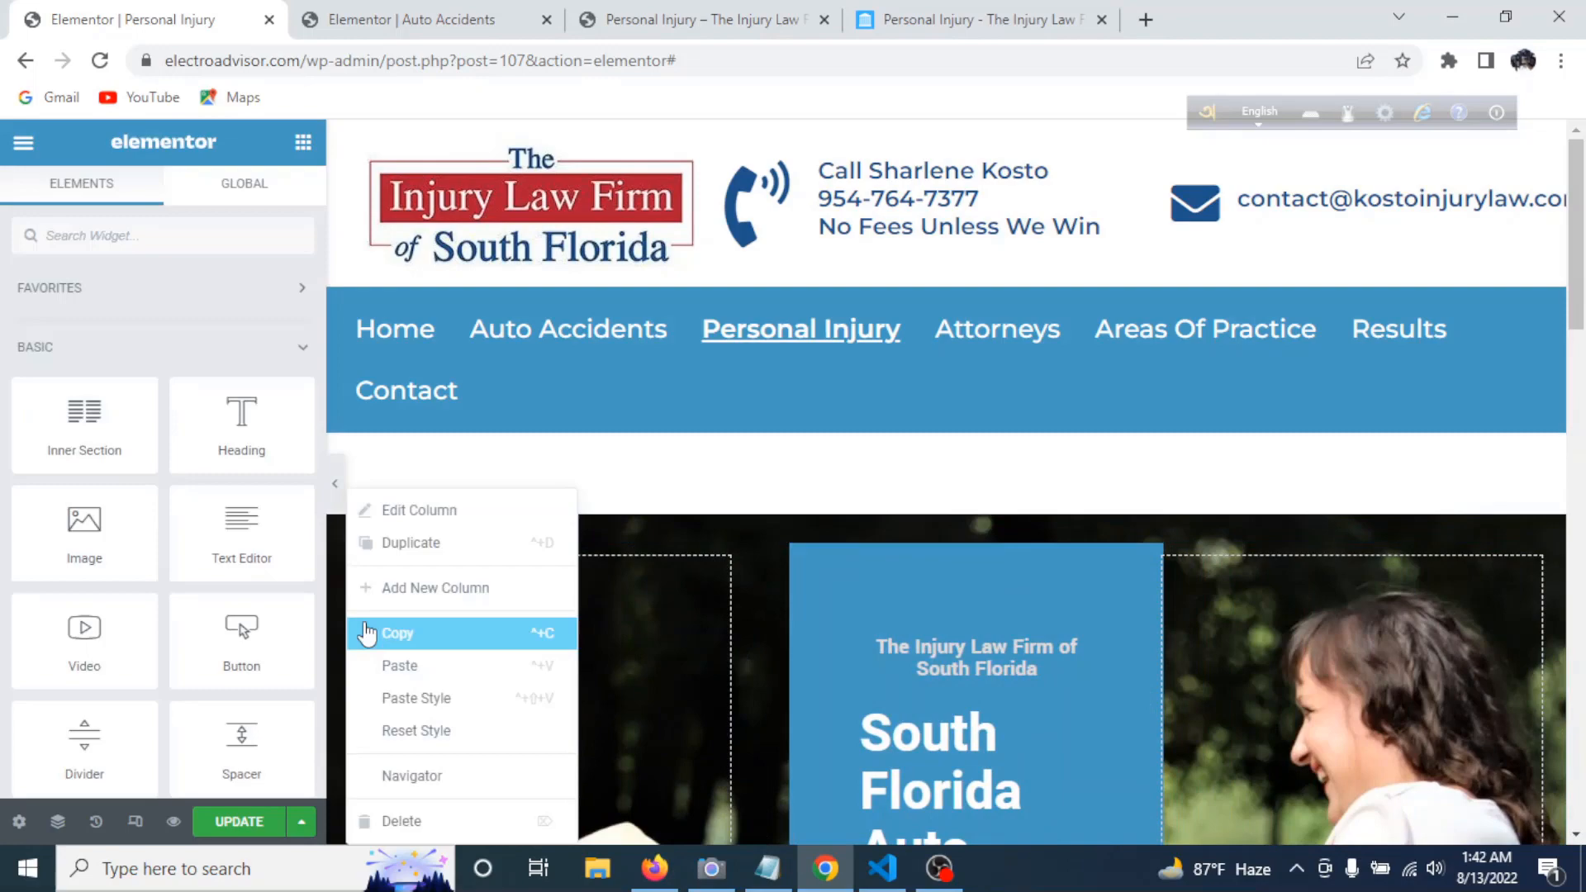
pyautogui.click(461, 820)
pyautogui.scroll(-4, 752, 639)
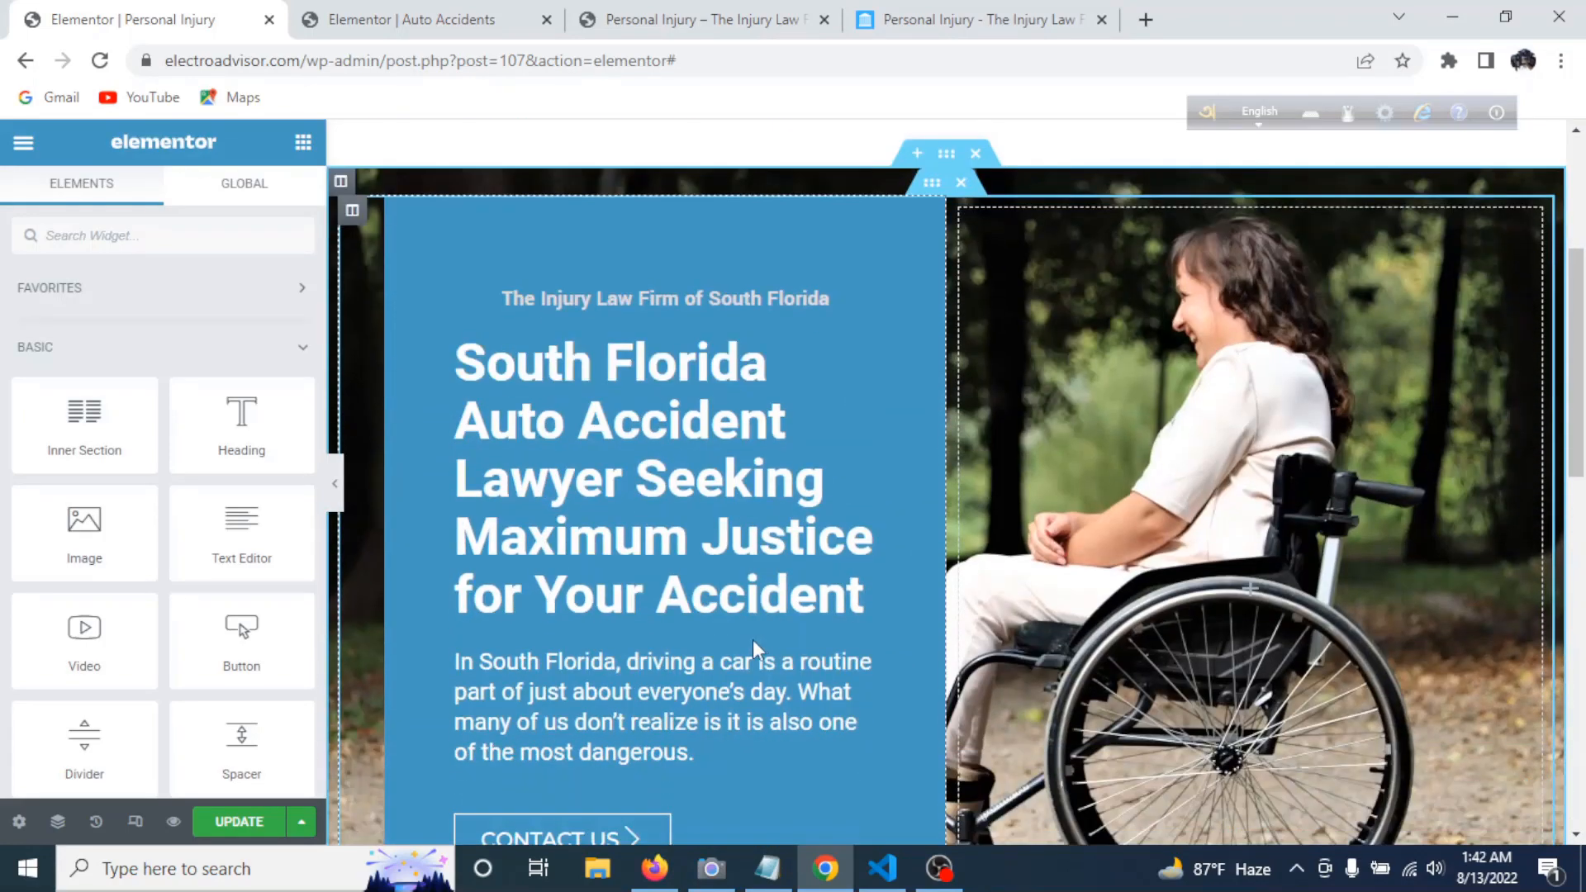
pyautogui.scroll(-4, 752, 639)
pyautogui.scroll(4, 781, 640)
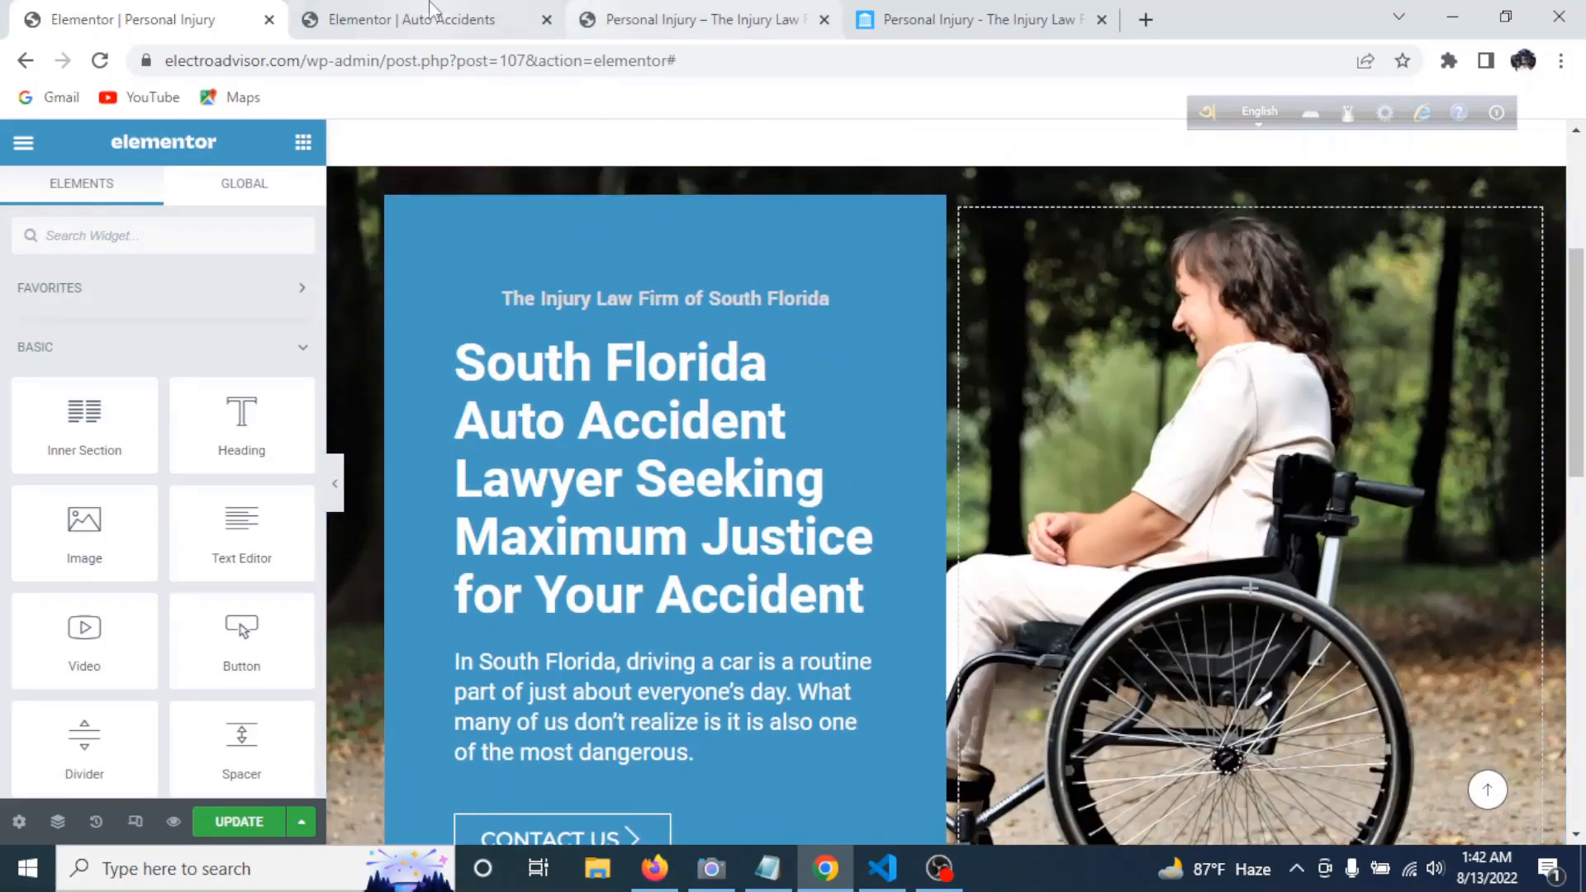
# - Copy the heading text "Slip and Fall Lawyers" from the reference Personal Injury page
pyautogui.click(430, 10)
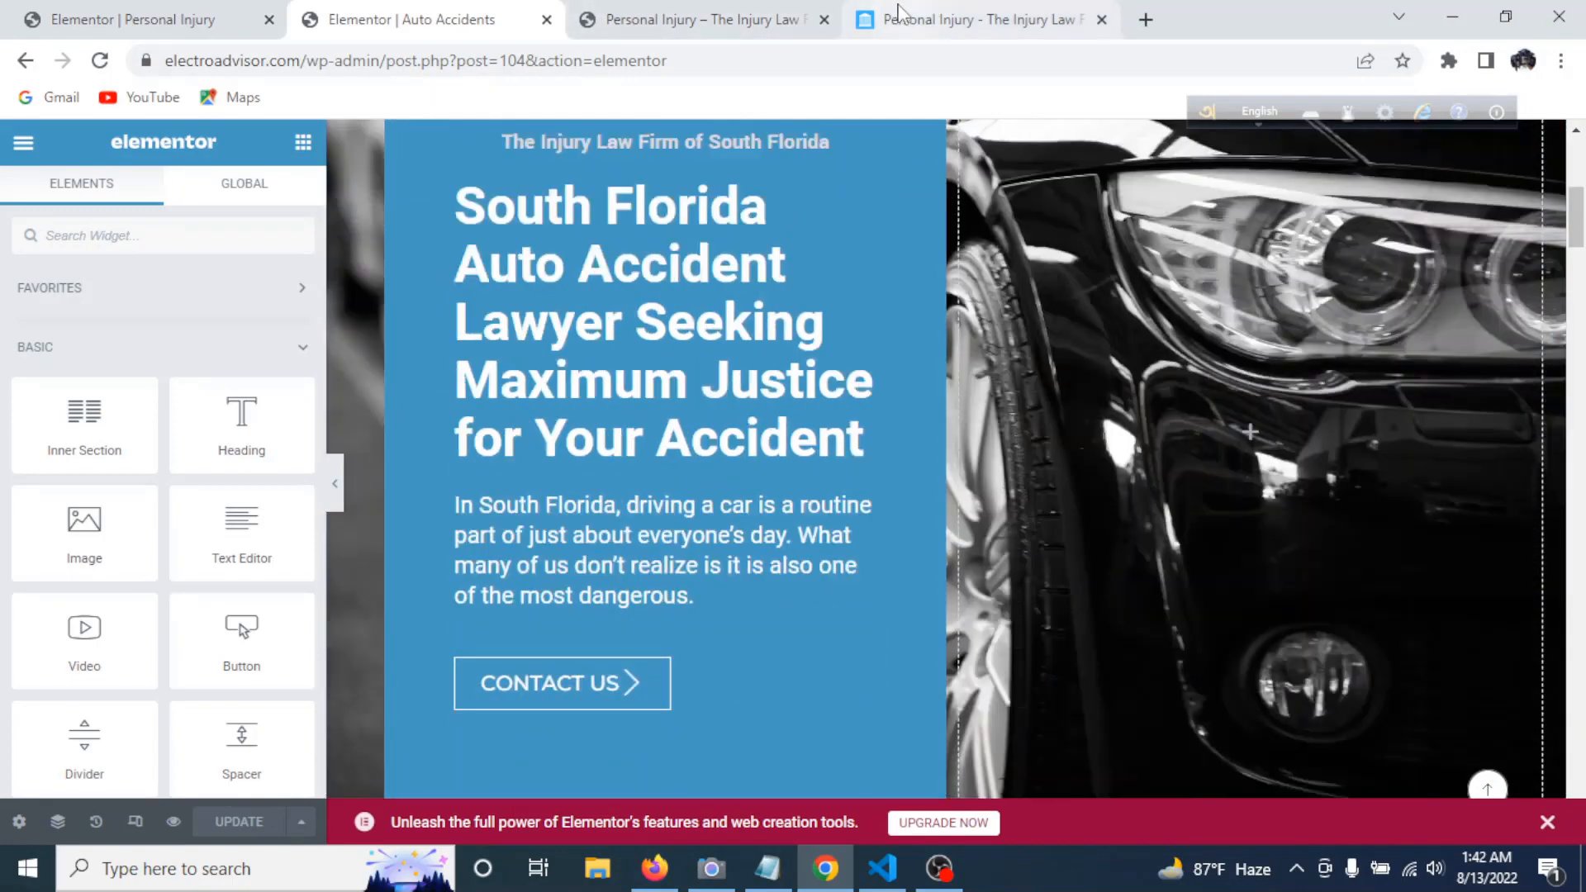
pyautogui.click(900, 19)
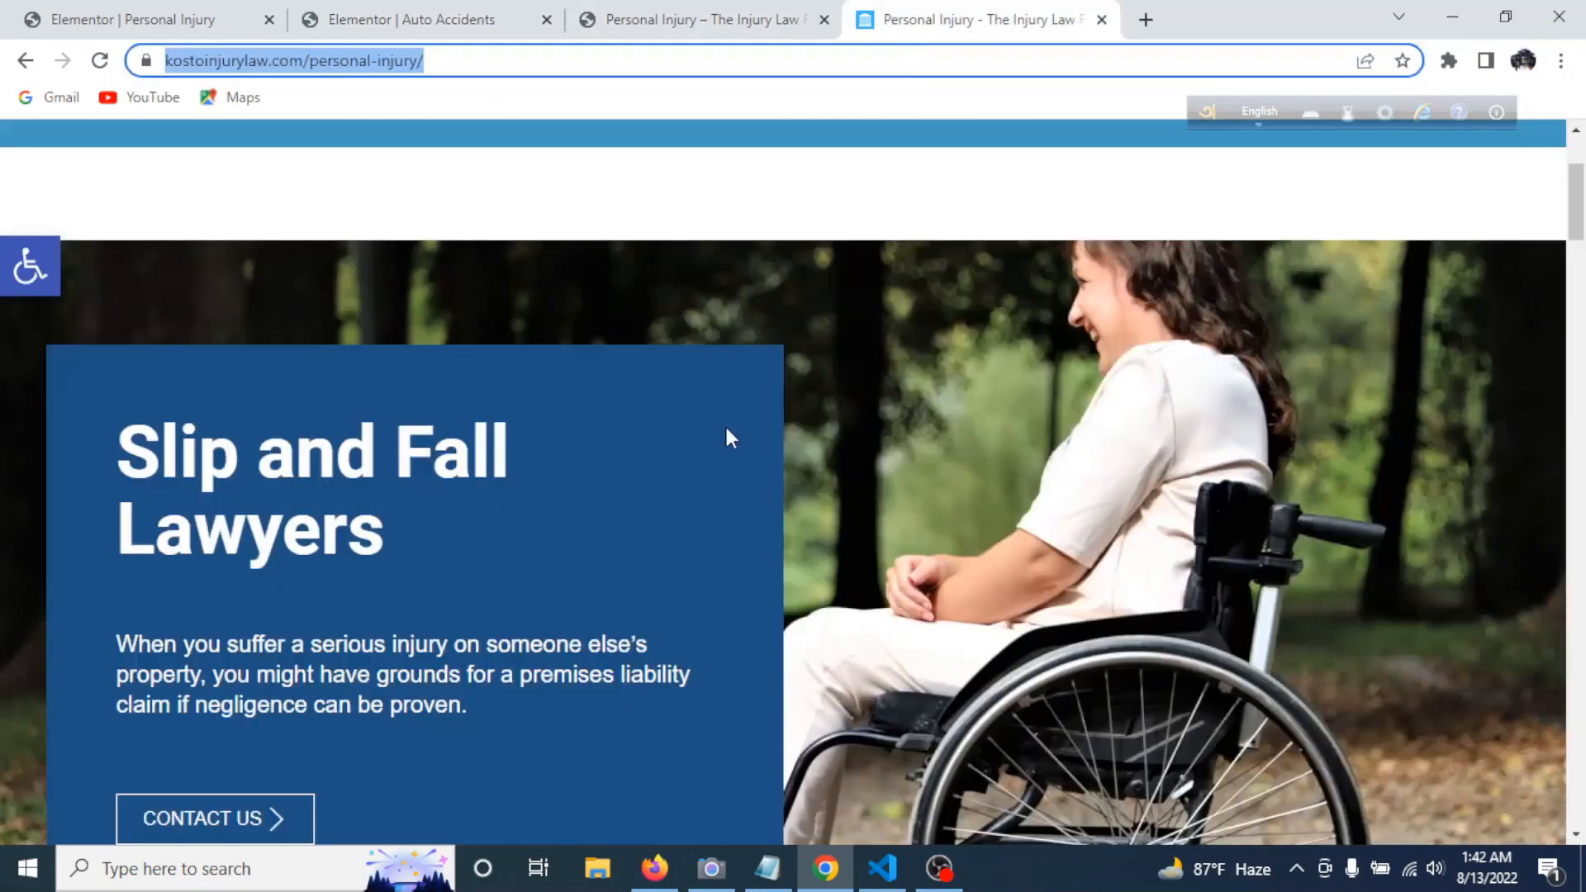
pyautogui.scroll(-3, 727, 438)
pyautogui.scroll(2, 708, 471)
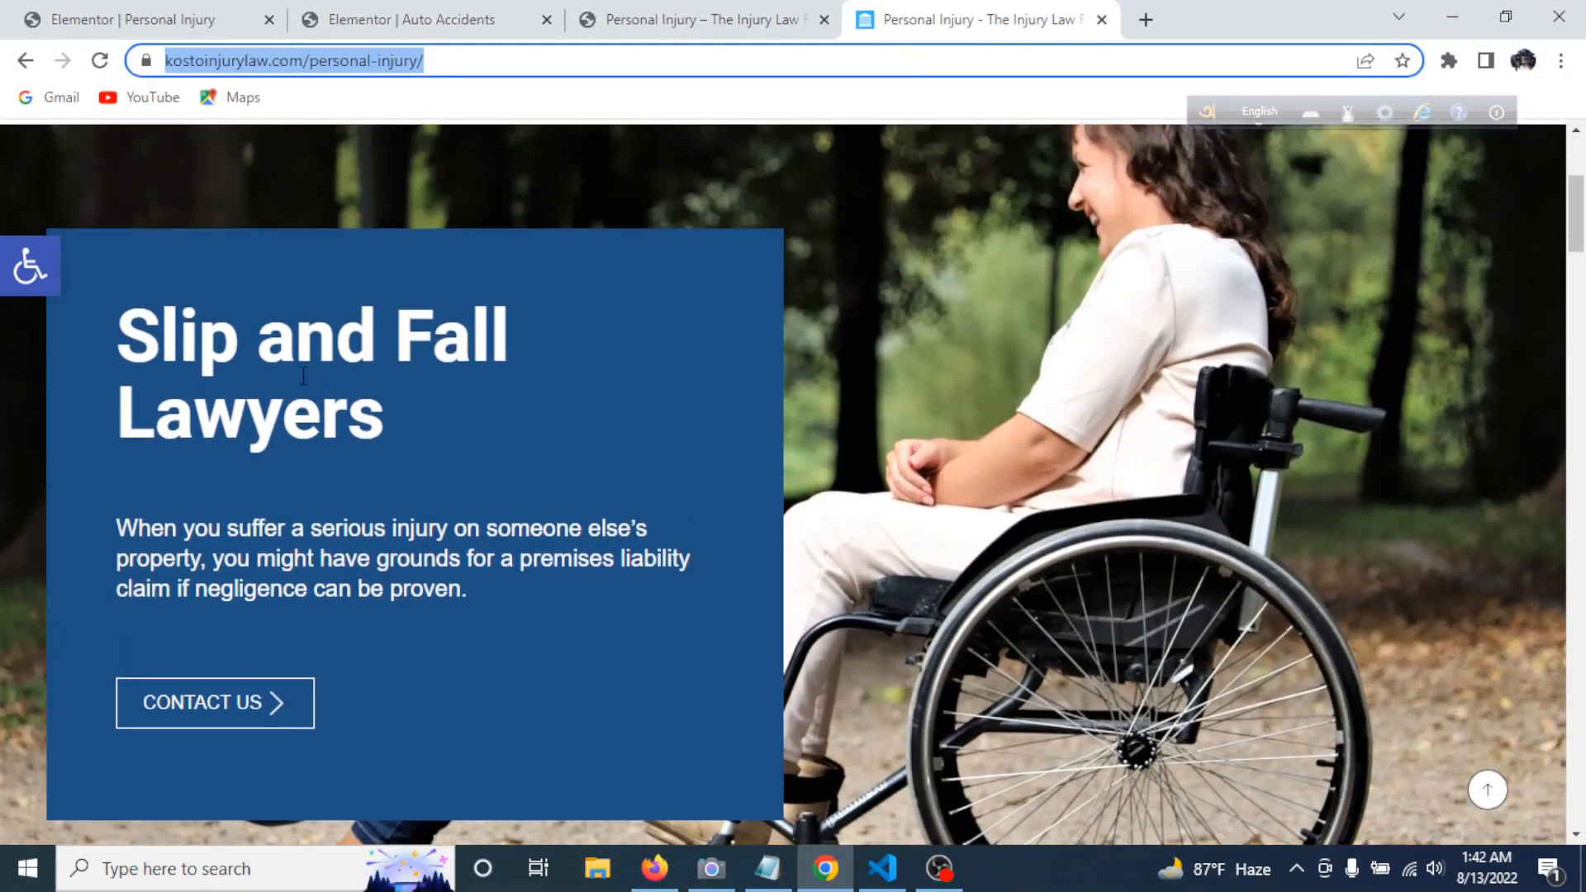
pyautogui.moveTo(398, 413); pyautogui.dragTo(116, 326)
pyautogui.hotkey('ctrl', 'c')
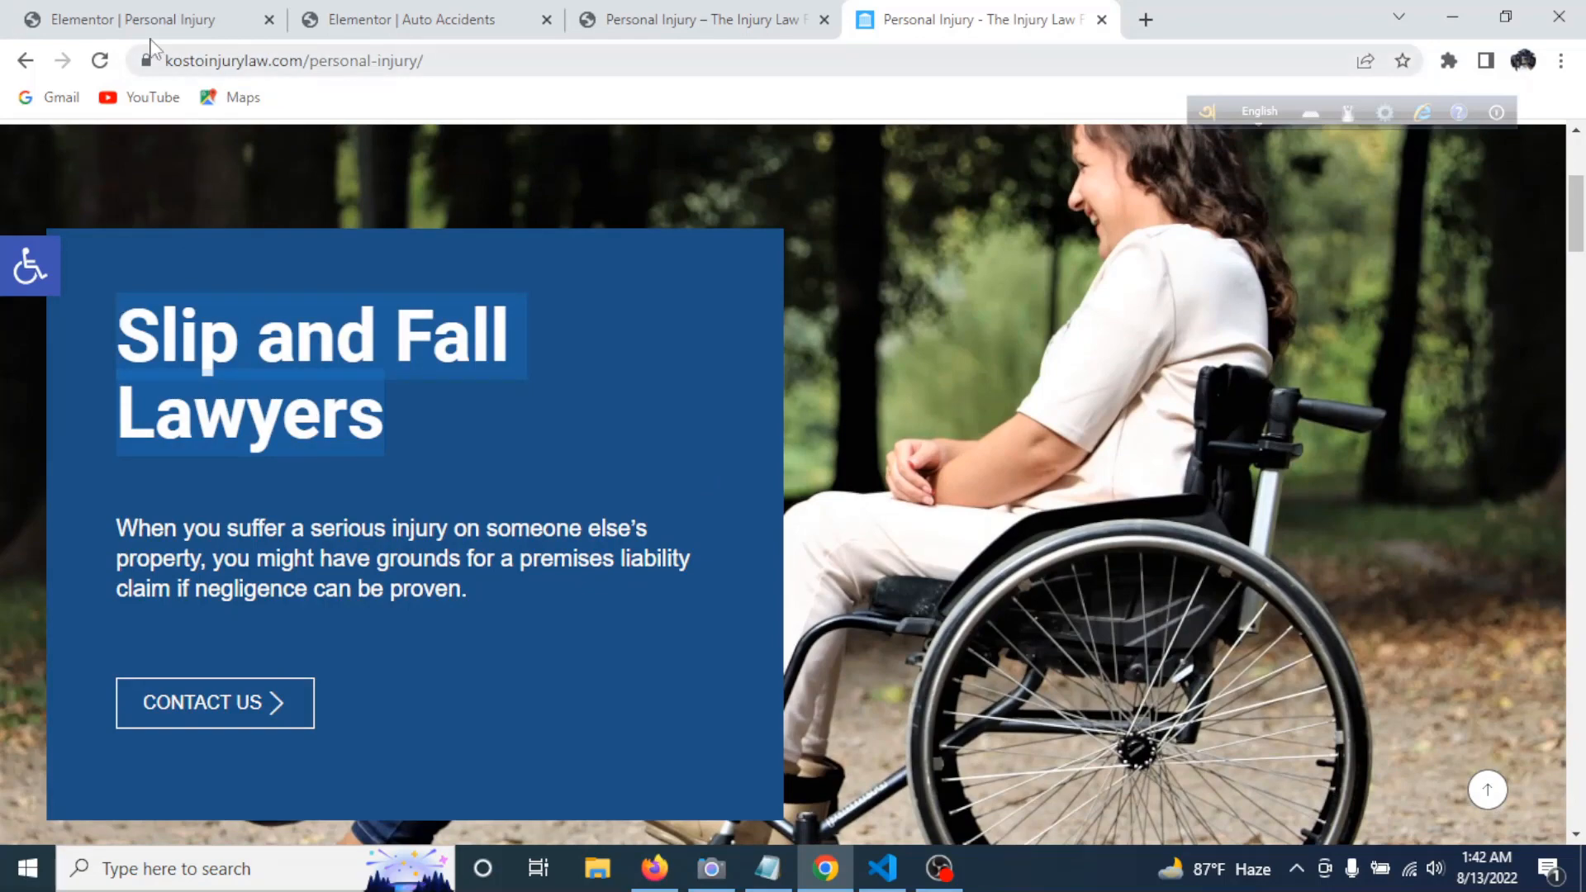
# - Replace the title of the pasted column's main heading in the Personal Injury editor with "Slip and Fall Lawyers"
pyautogui.click(121, 17)
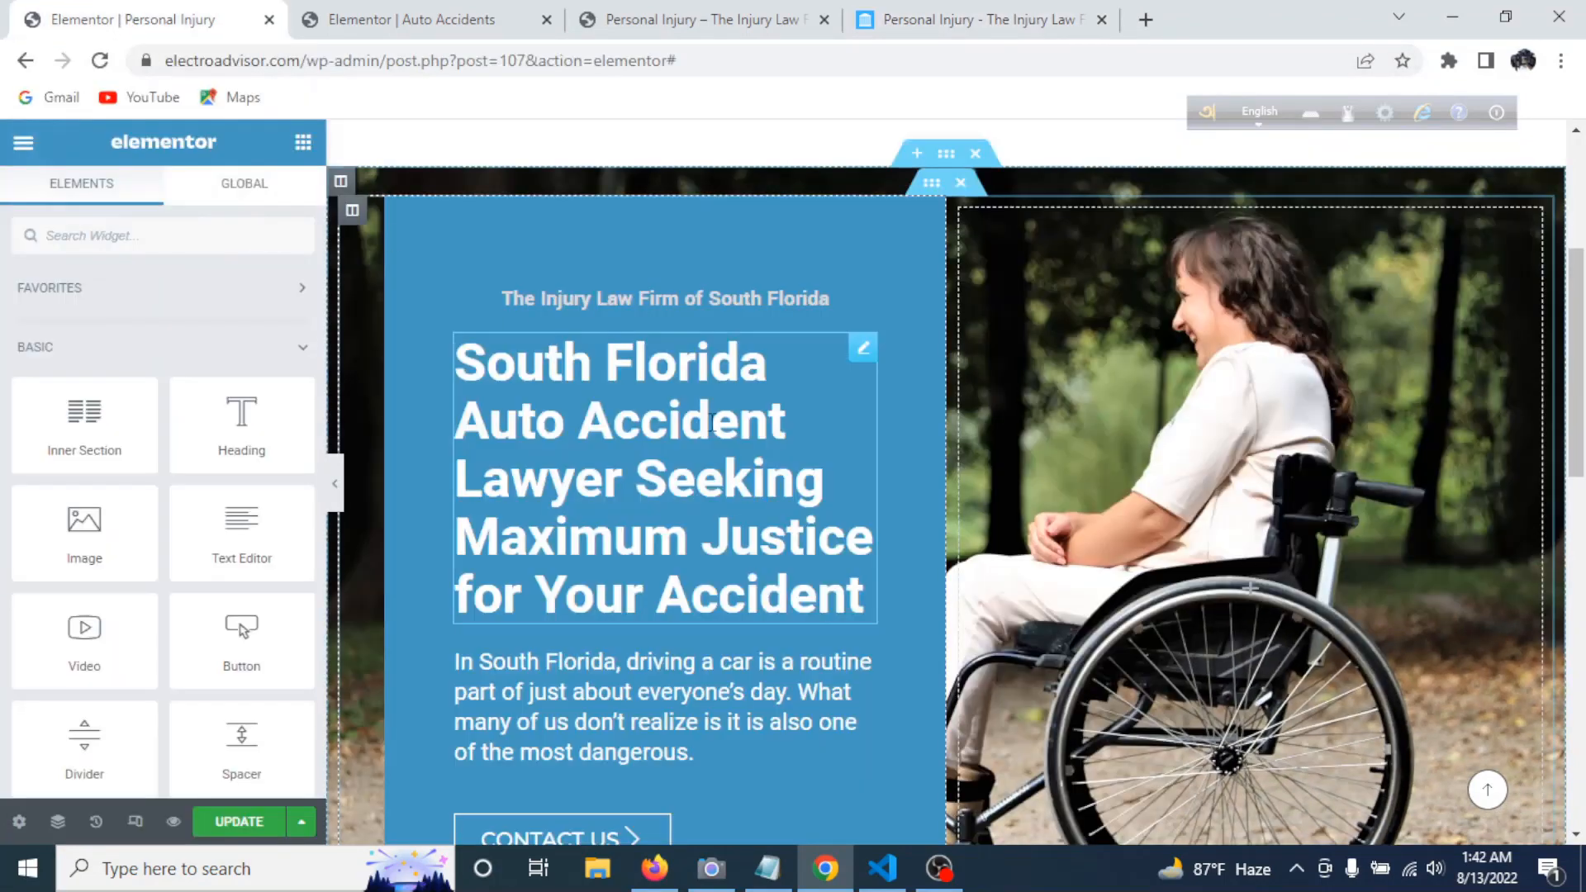
pyautogui.click(681, 399)
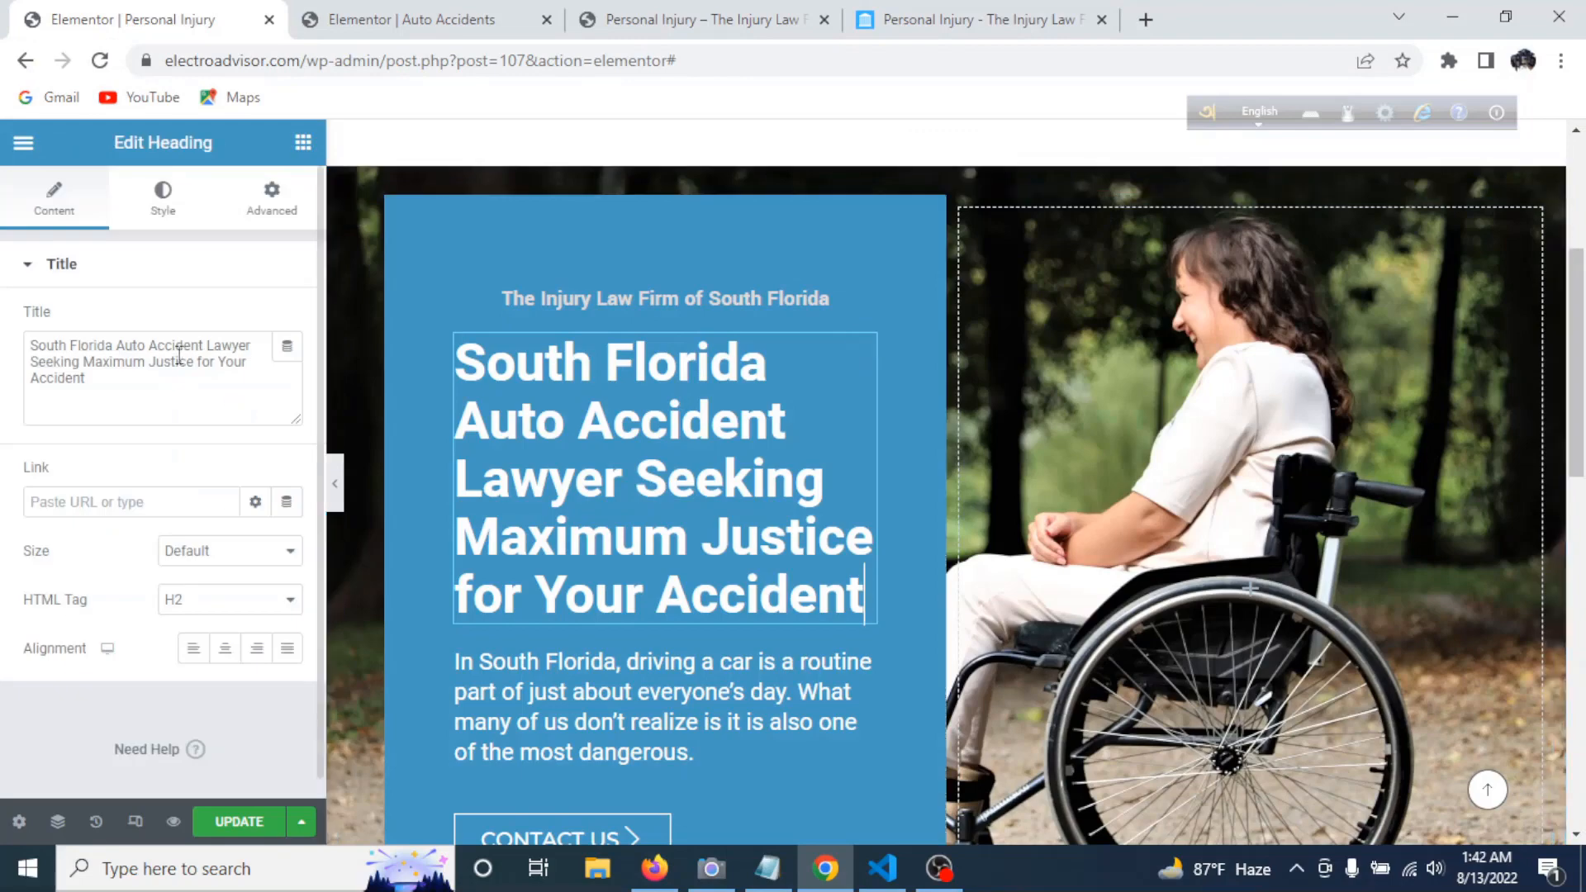
pyautogui.moveTo(130, 404); pyautogui.dragTo(28, 319)
pyautogui.hotkey('ctrl', 'v')
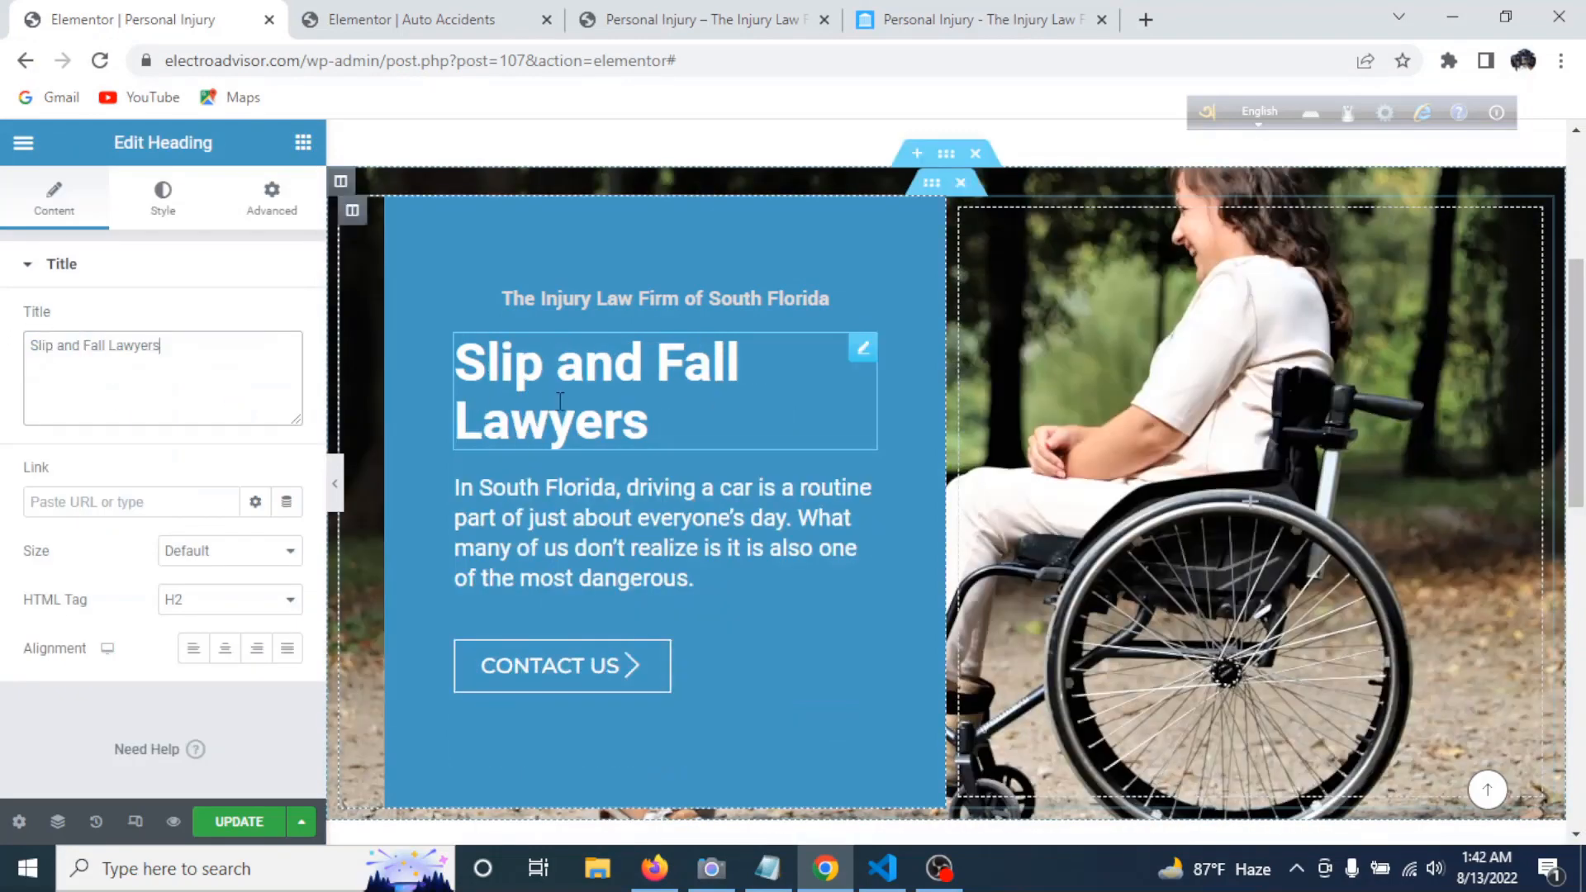
# - Check the hero against the reference page and delete the small heading "The Injury Law Firm of South Florida"
pyautogui.click(864, 302)
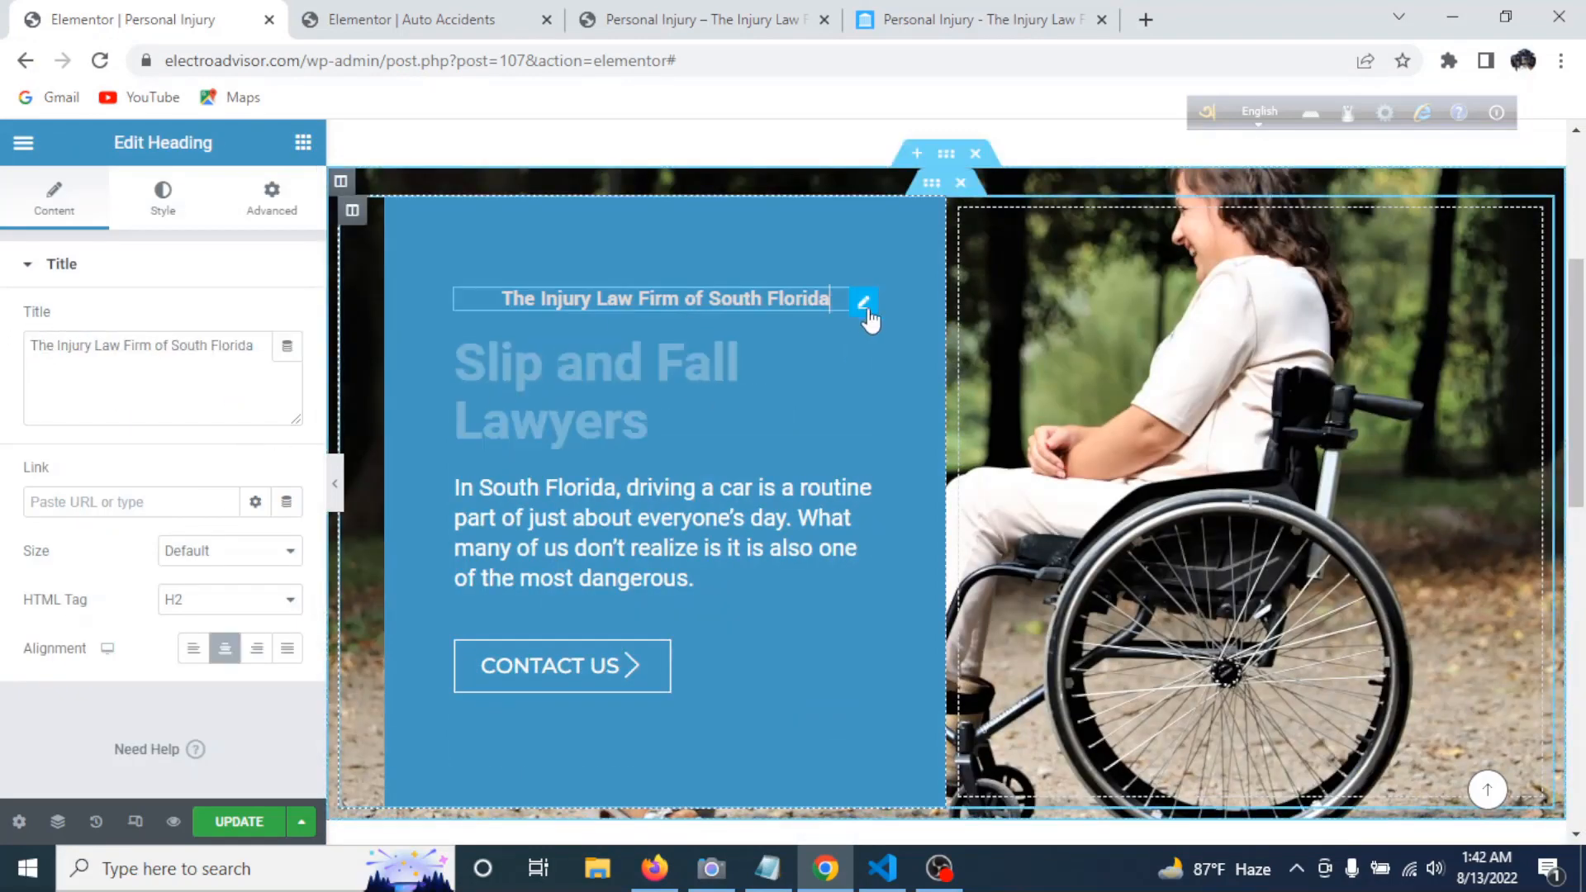
pyautogui.click(971, 19)
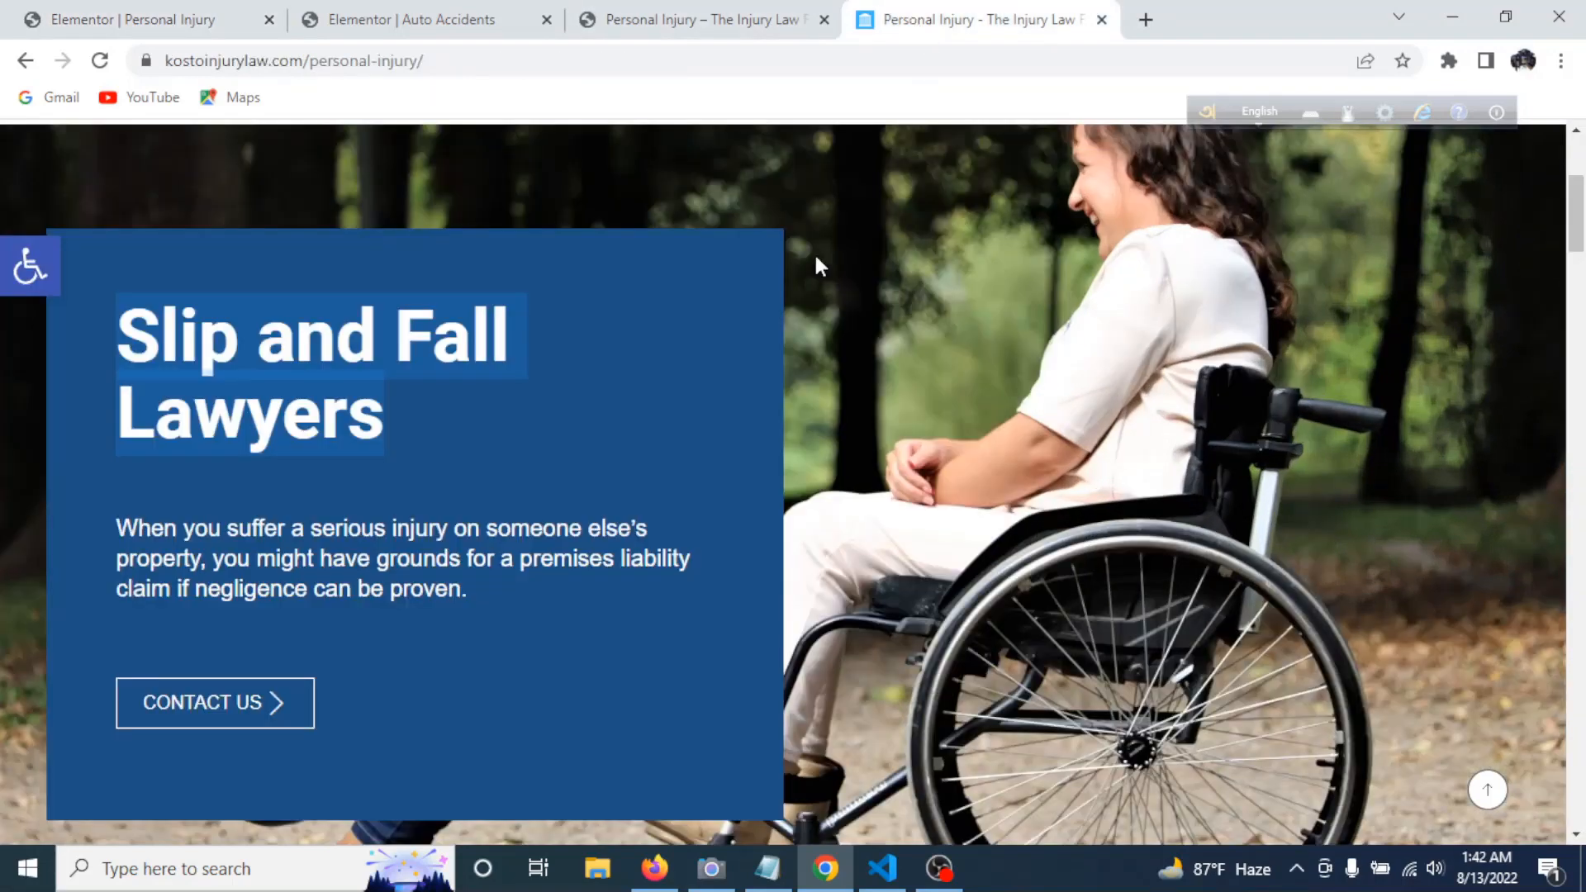
pyautogui.click(210, 20)
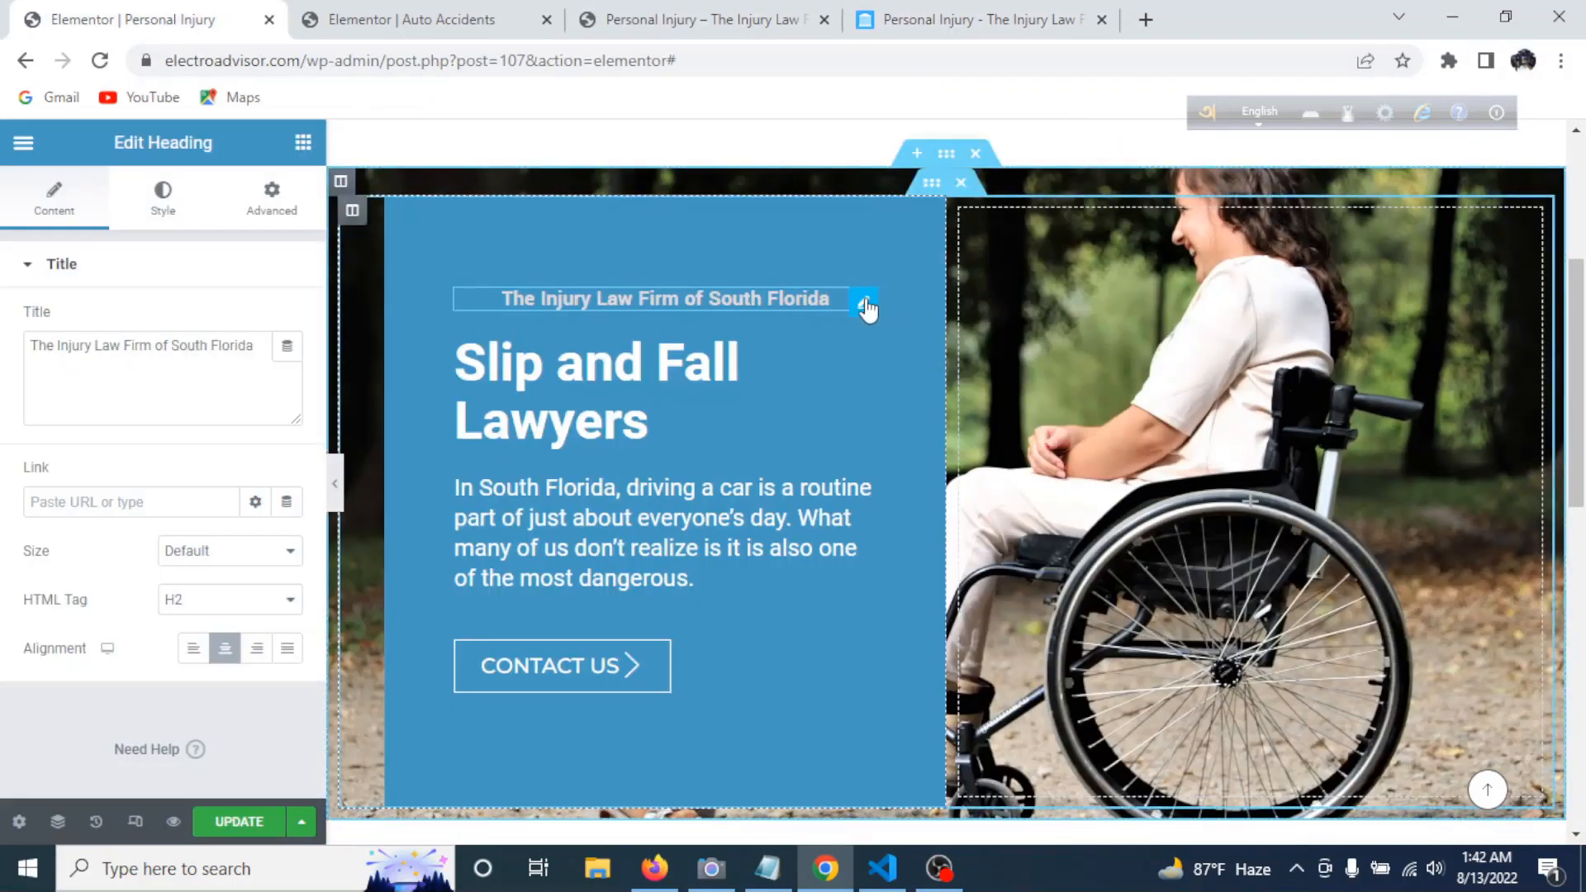
pyautogui.rightClick(867, 309)
pyautogui.click(900, 784)
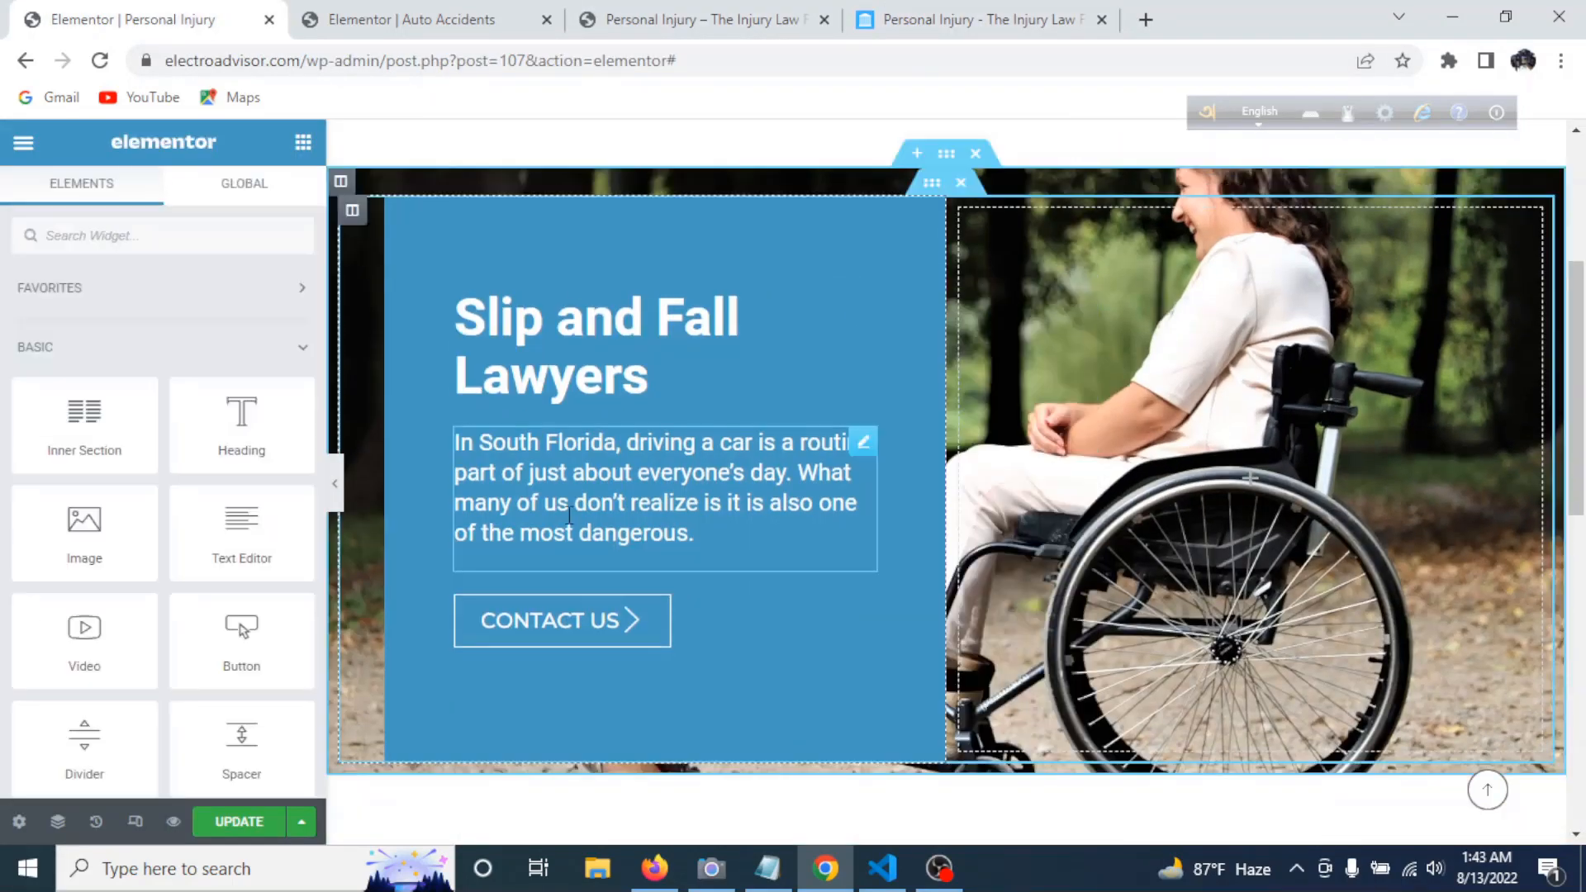
# - Copy the hero paragraph beginning "When you suffer a serious injury" from the reference Personal Injury page
pyautogui.click(945, 23)
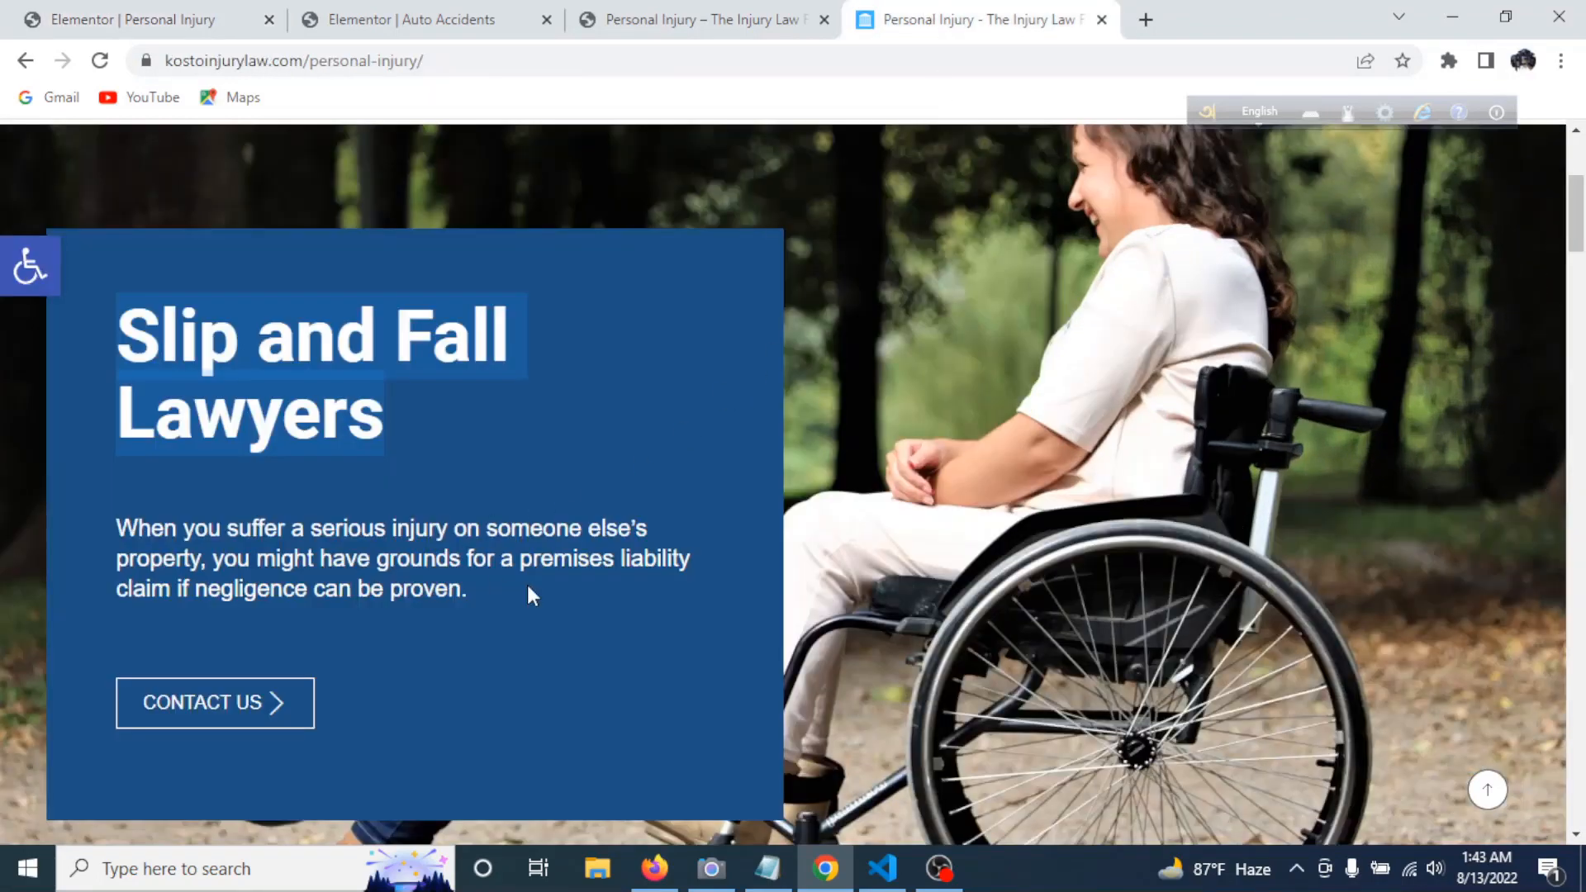
pyautogui.moveTo(485, 593); pyautogui.dragTo(221, 554)
pyautogui.moveTo(120, 547); pyautogui.dragTo(115, 528)
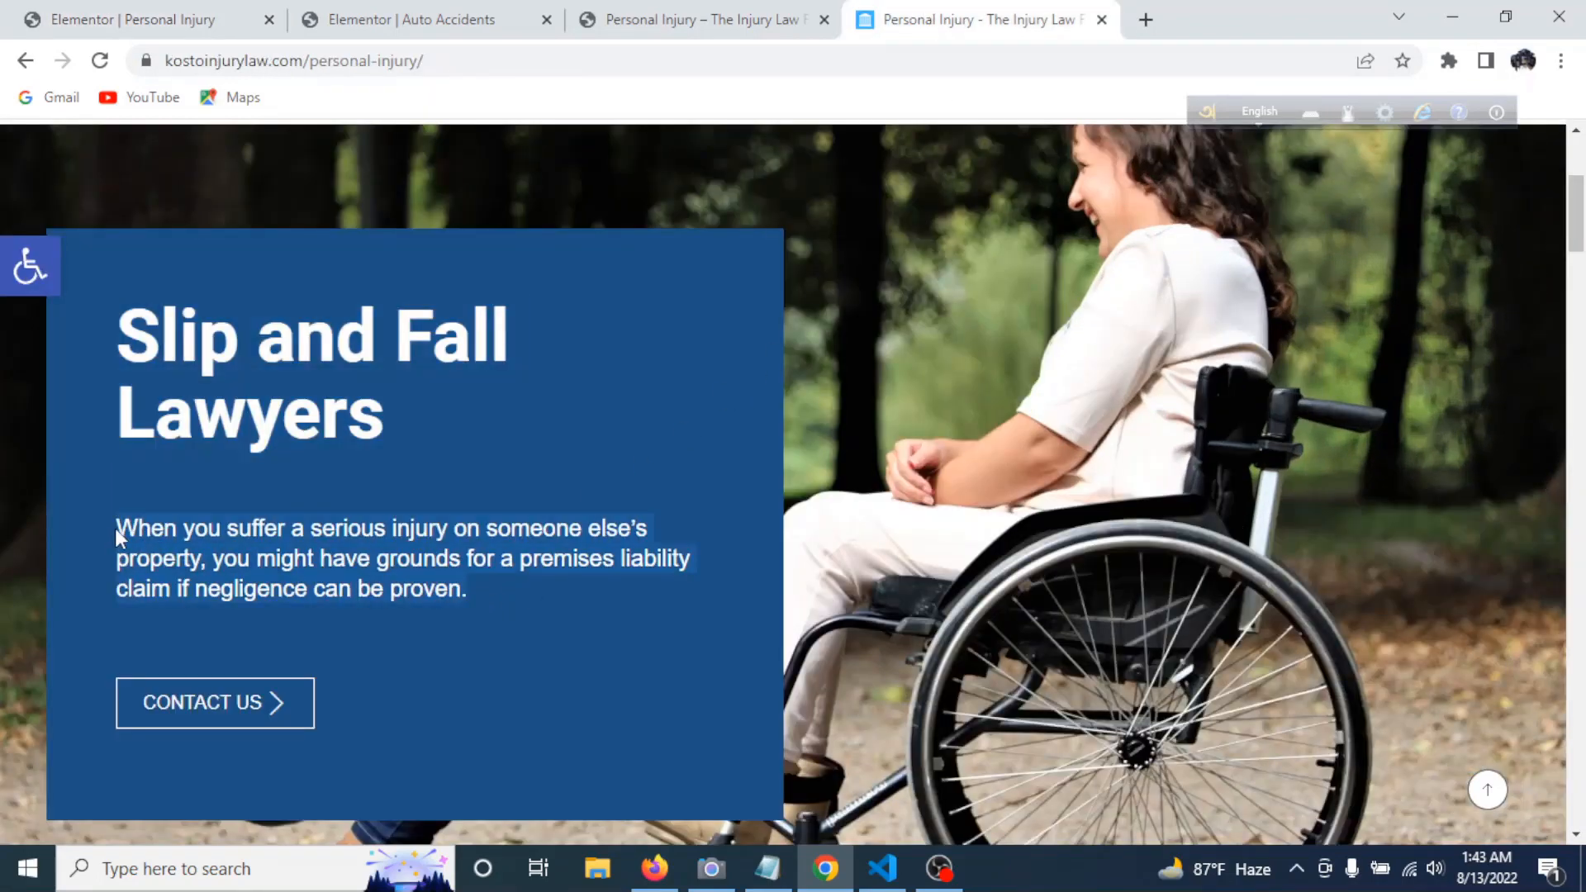
pyautogui.click(412, 19)
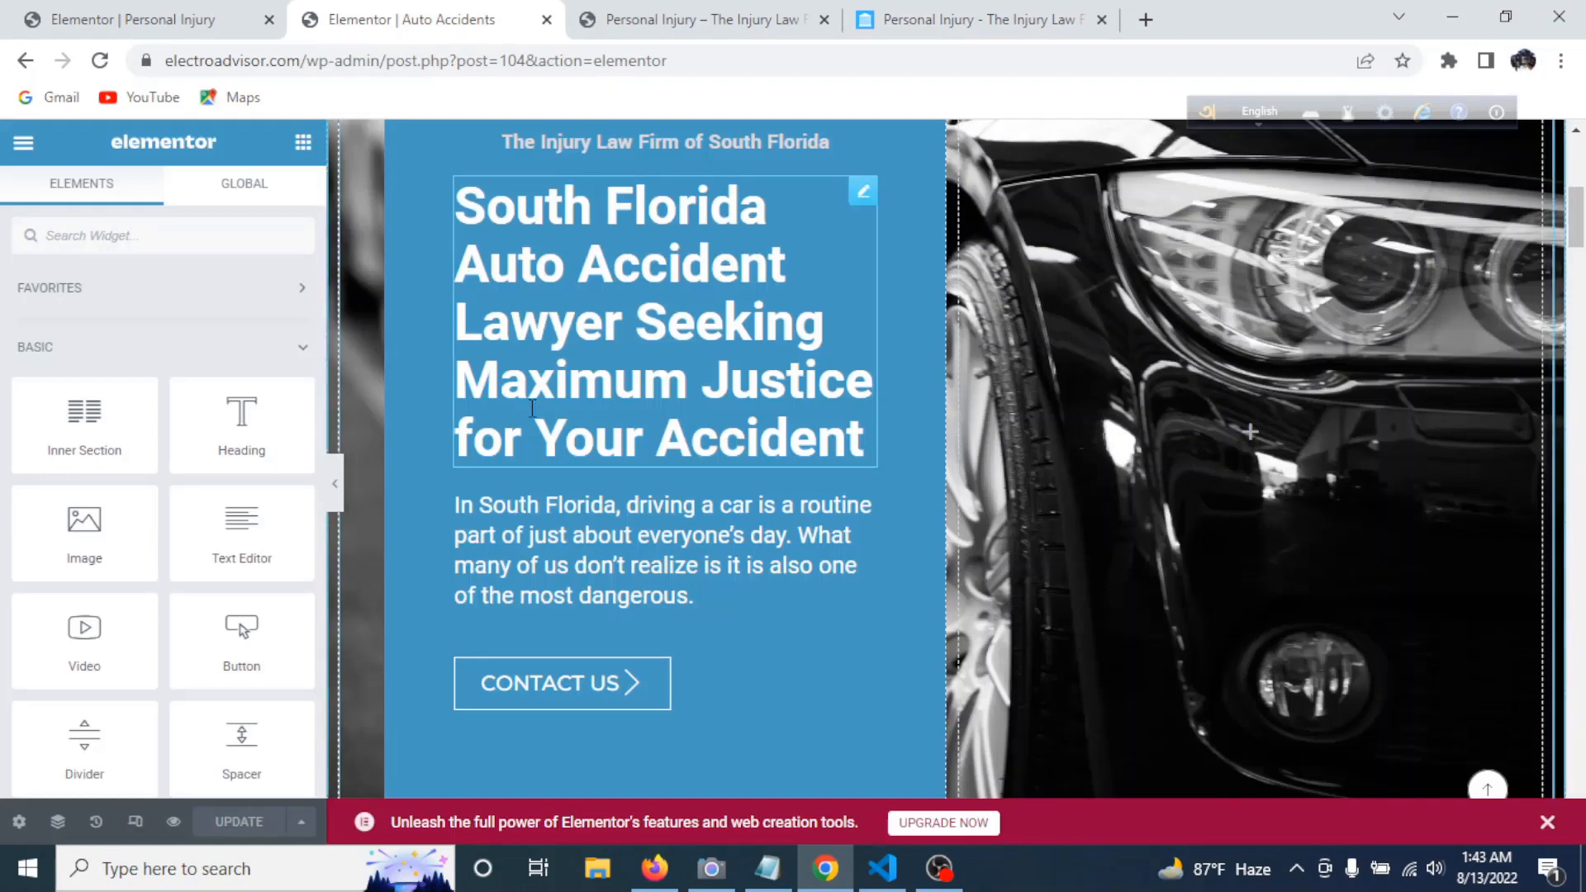
pyautogui.click(698, 596)
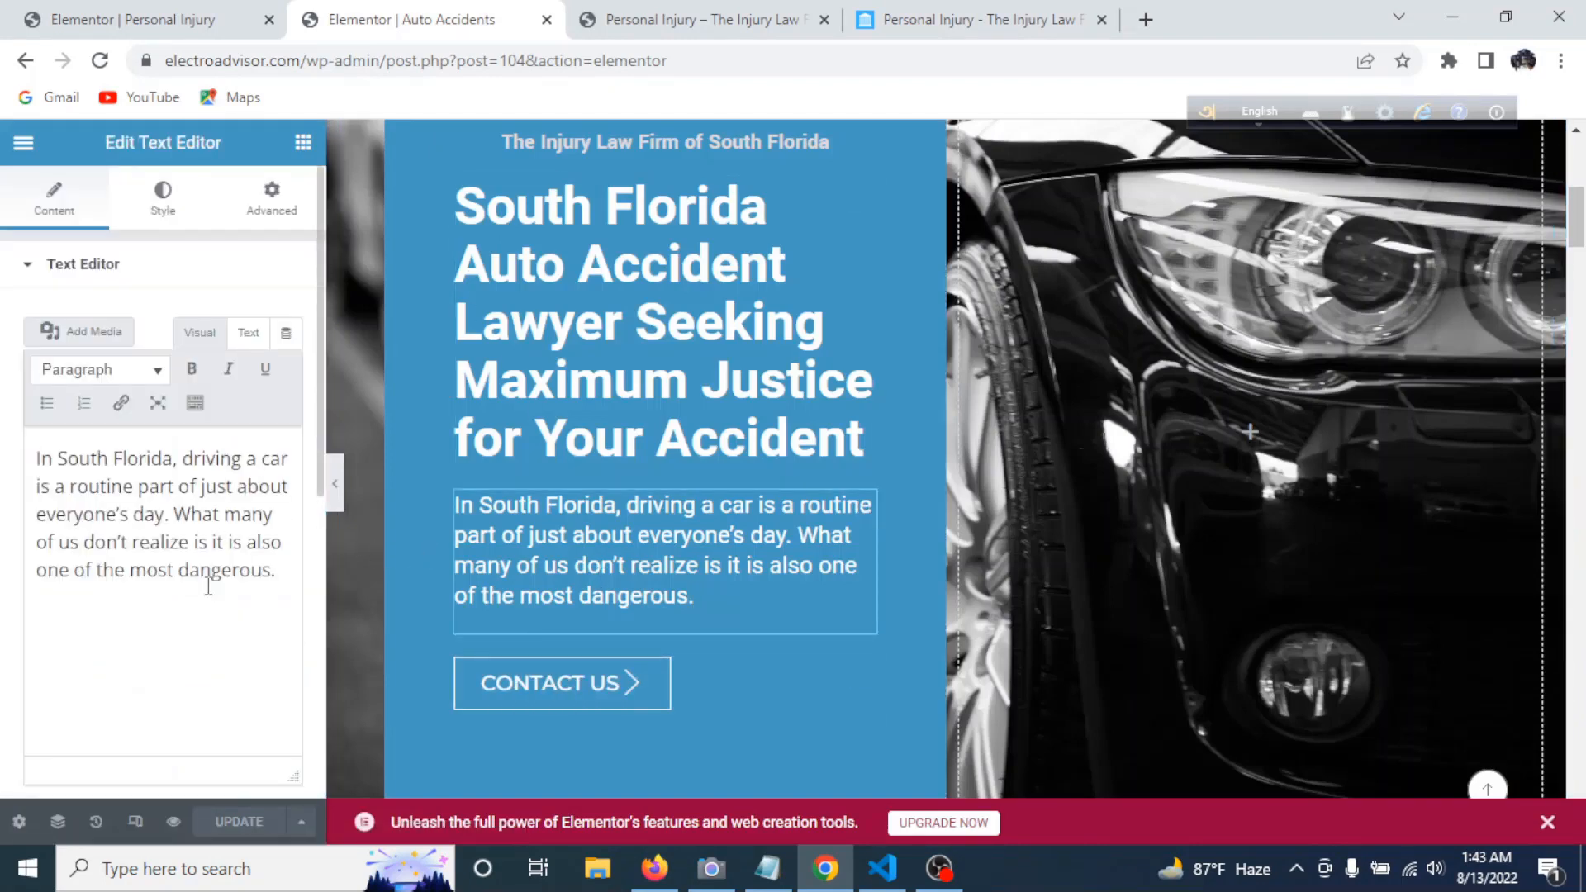
pyautogui.moveTo(286, 580); pyautogui.dragTo(17, 451)
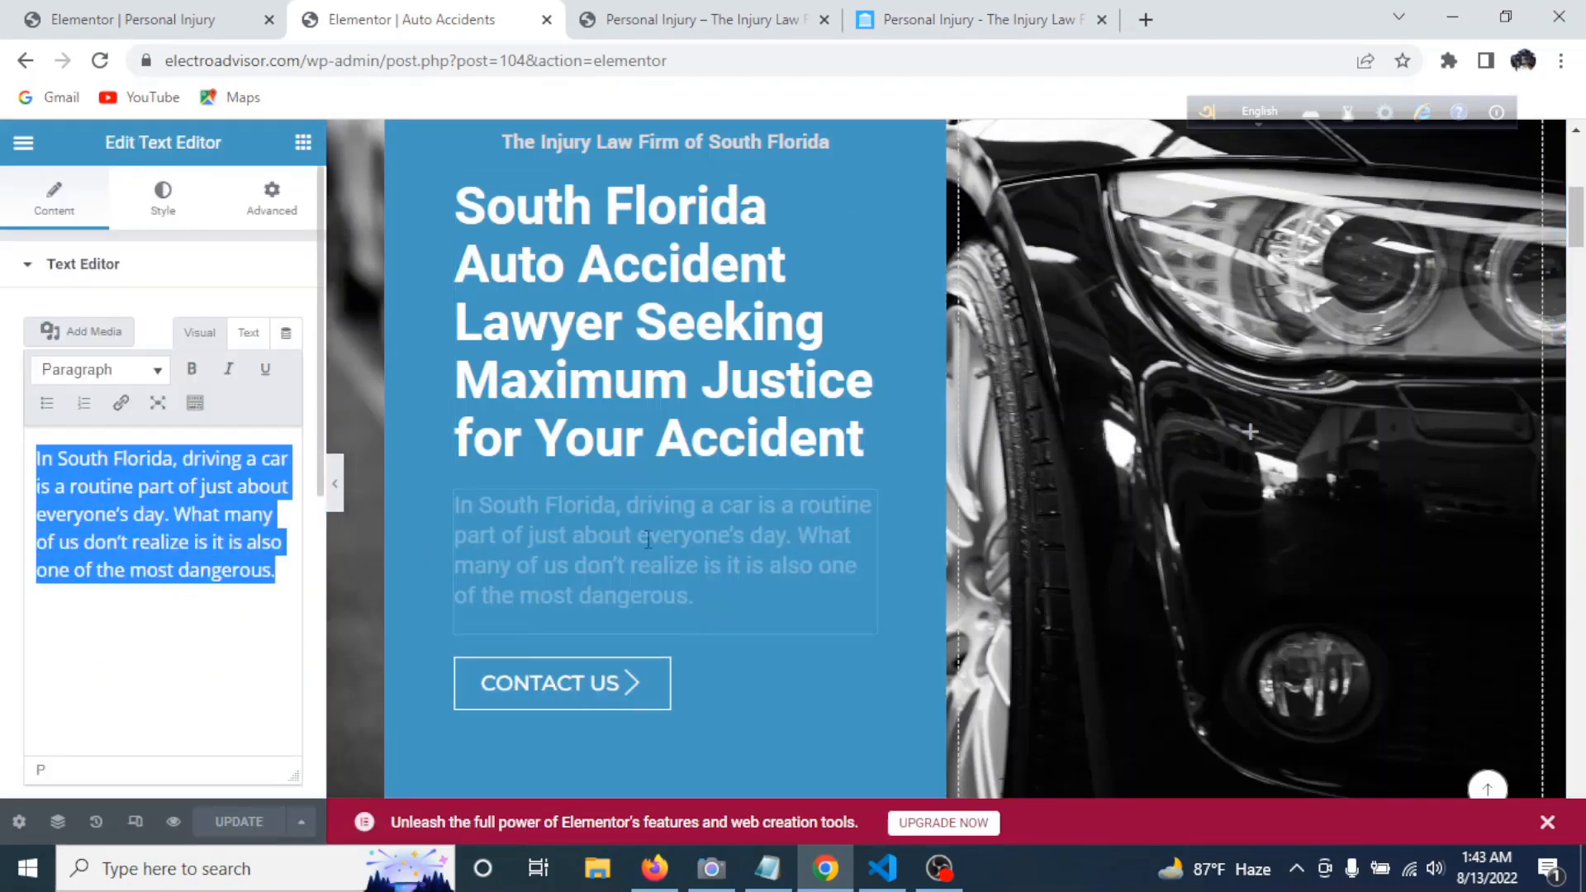
pyautogui.hotkey('ctrl', '4')
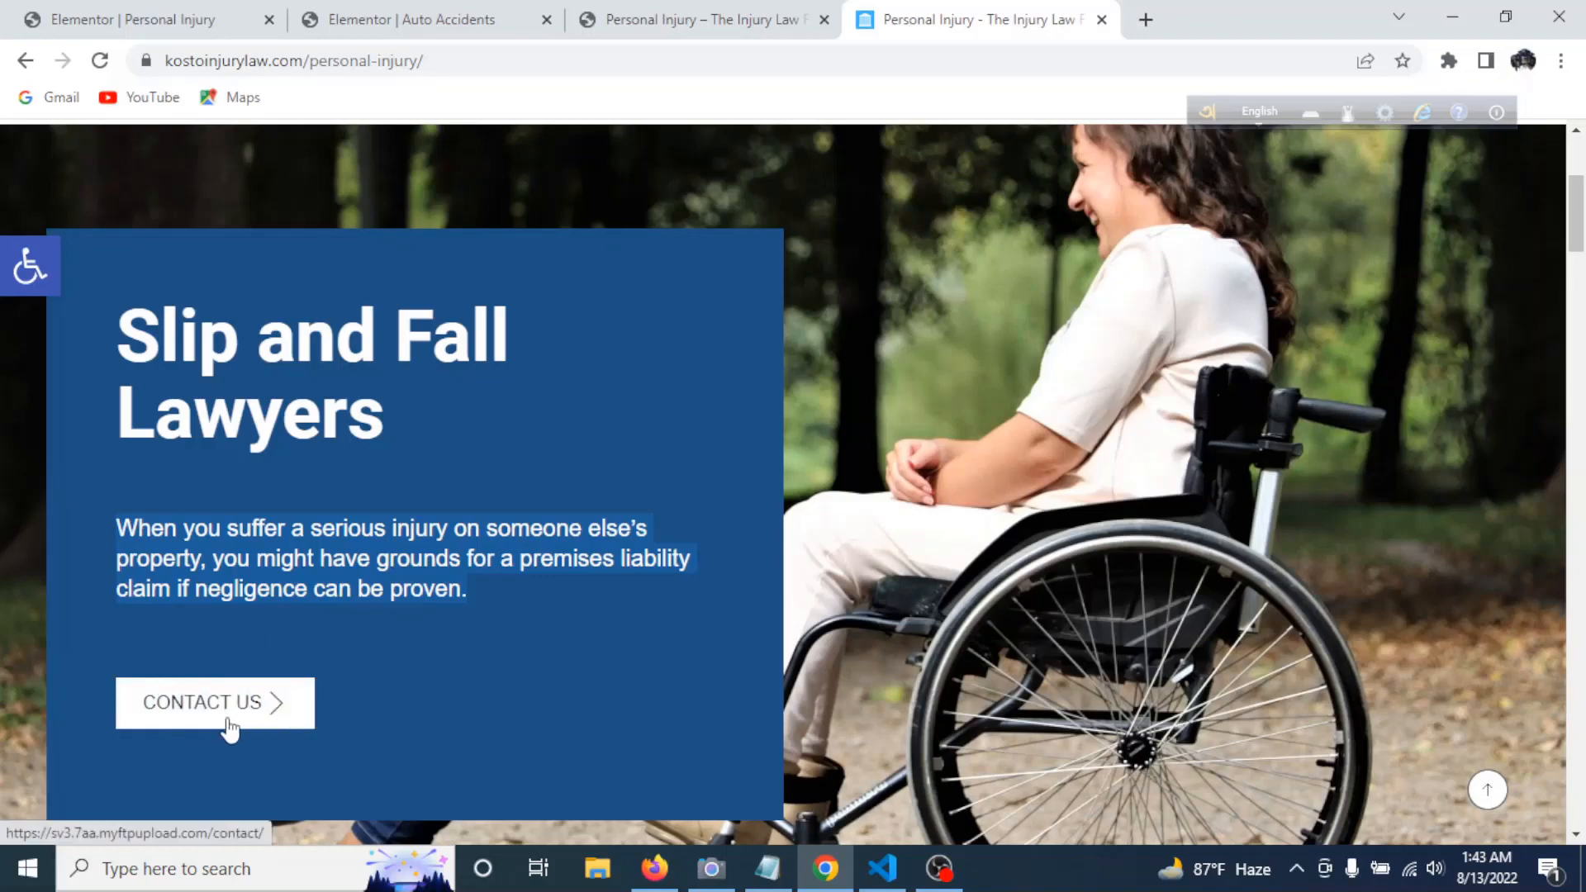
pyautogui.click(92, 10)
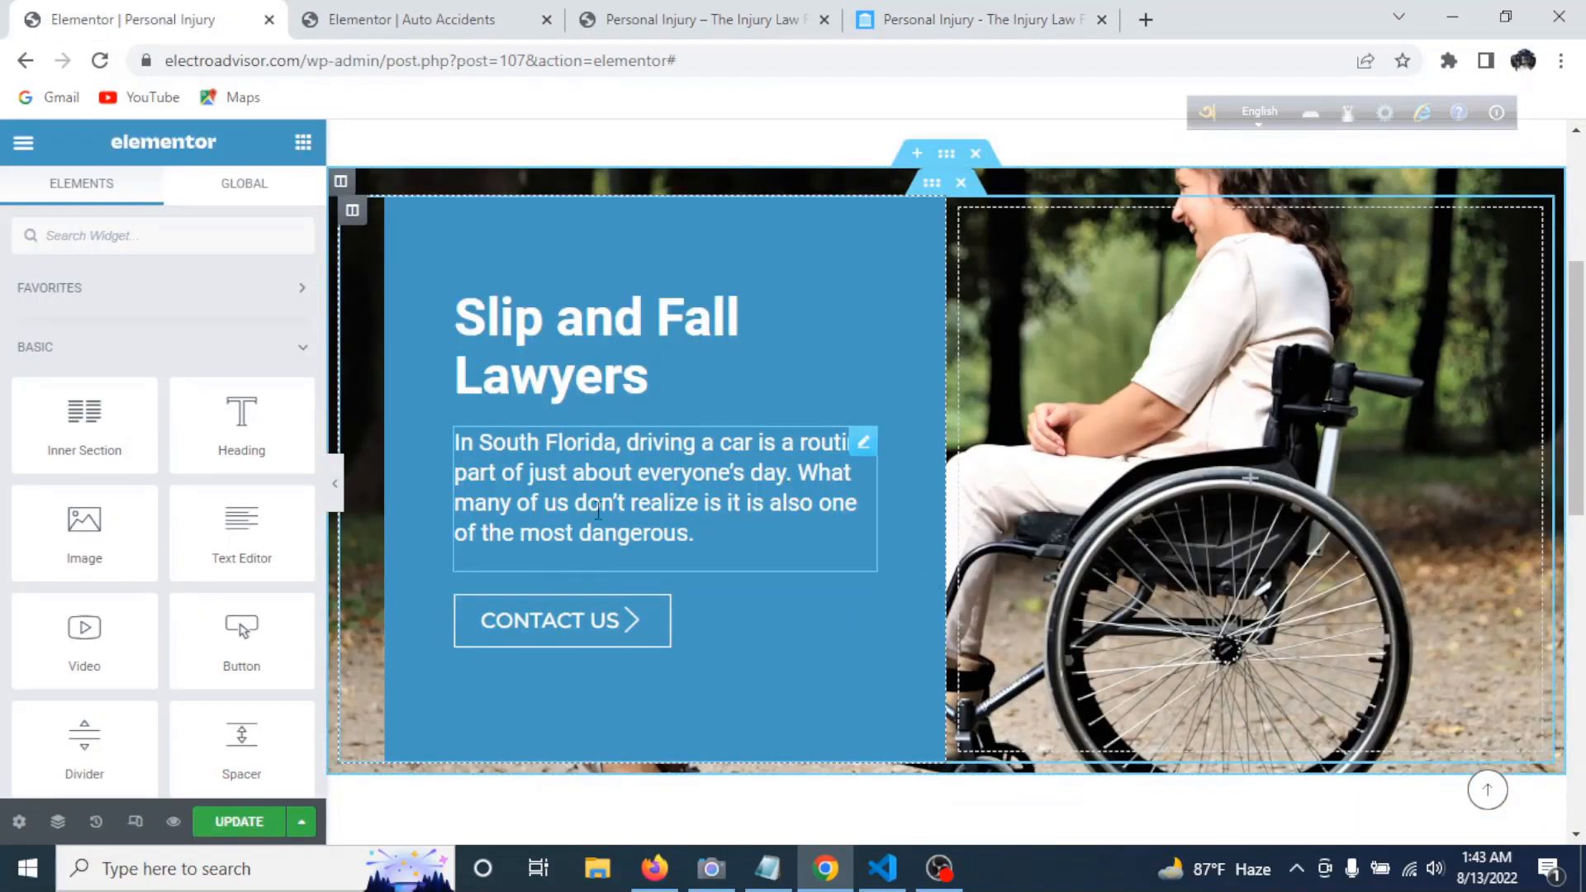
# - Compare the hero box with the reference page, then launch the Pixie color picker and sample the reference box's blue background
pyautogui.click(1066, 18)
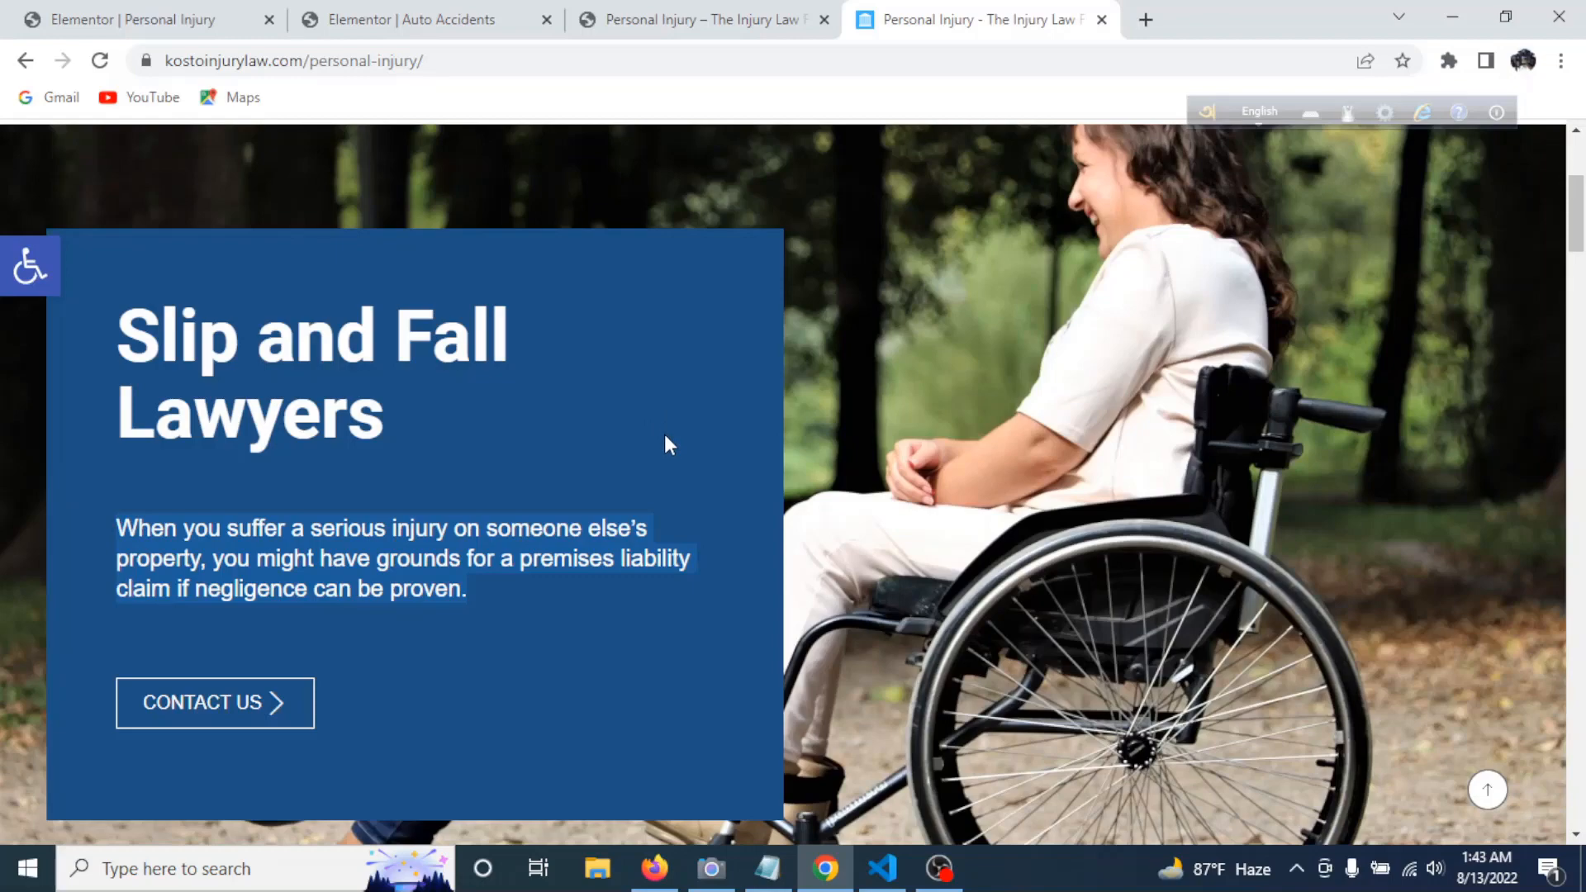
pyautogui.scroll(-2, 676, 442)
pyautogui.scroll(2, 683, 438)
pyautogui.click(160, 18)
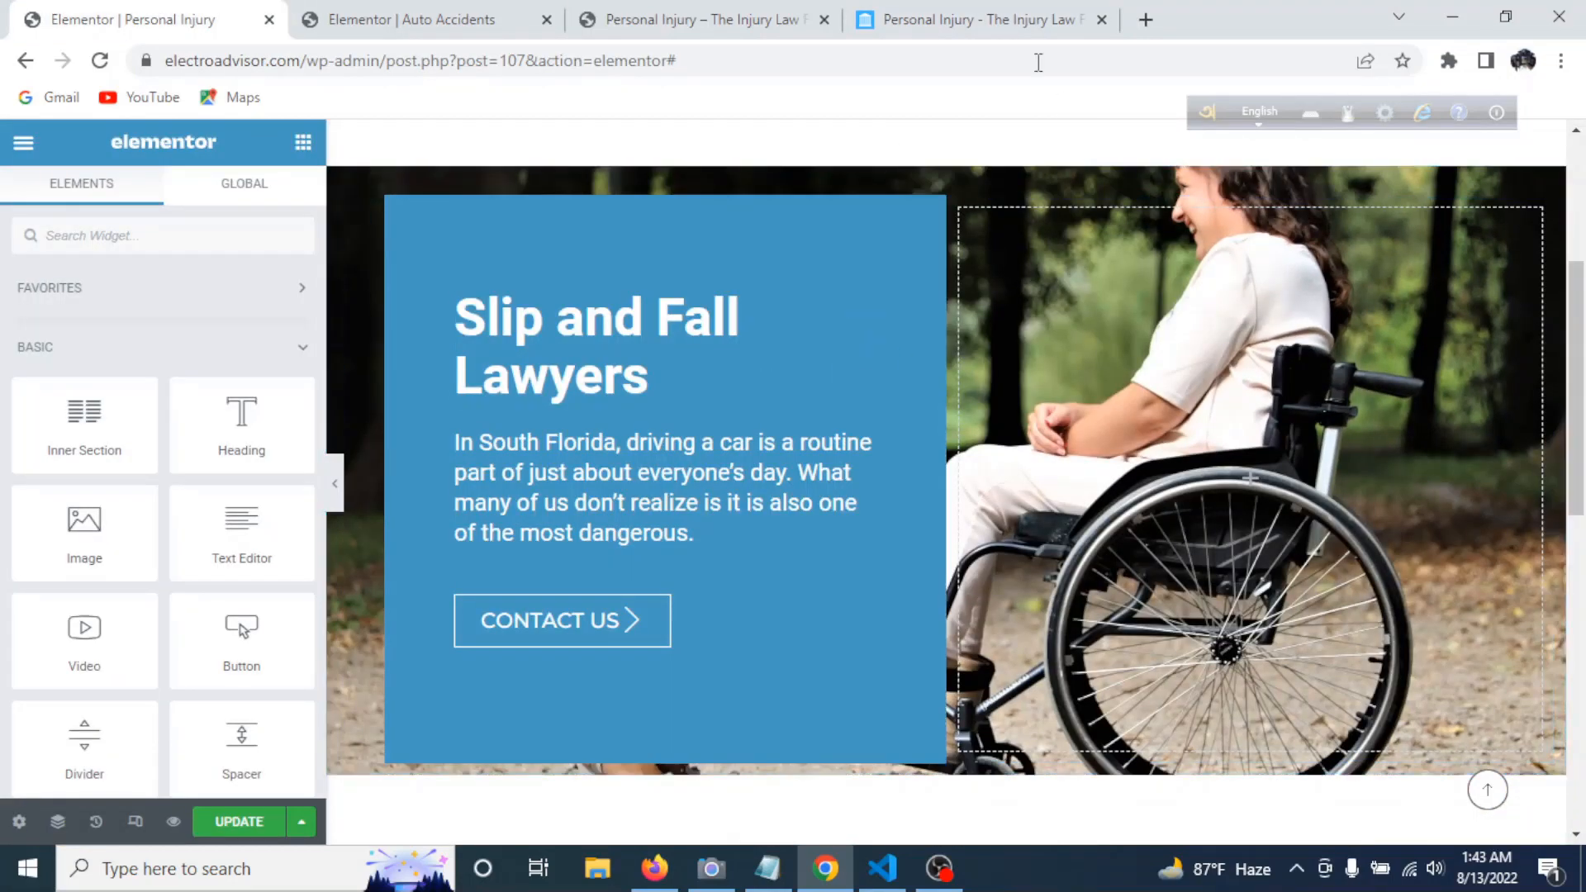
pyautogui.click(991, 12)
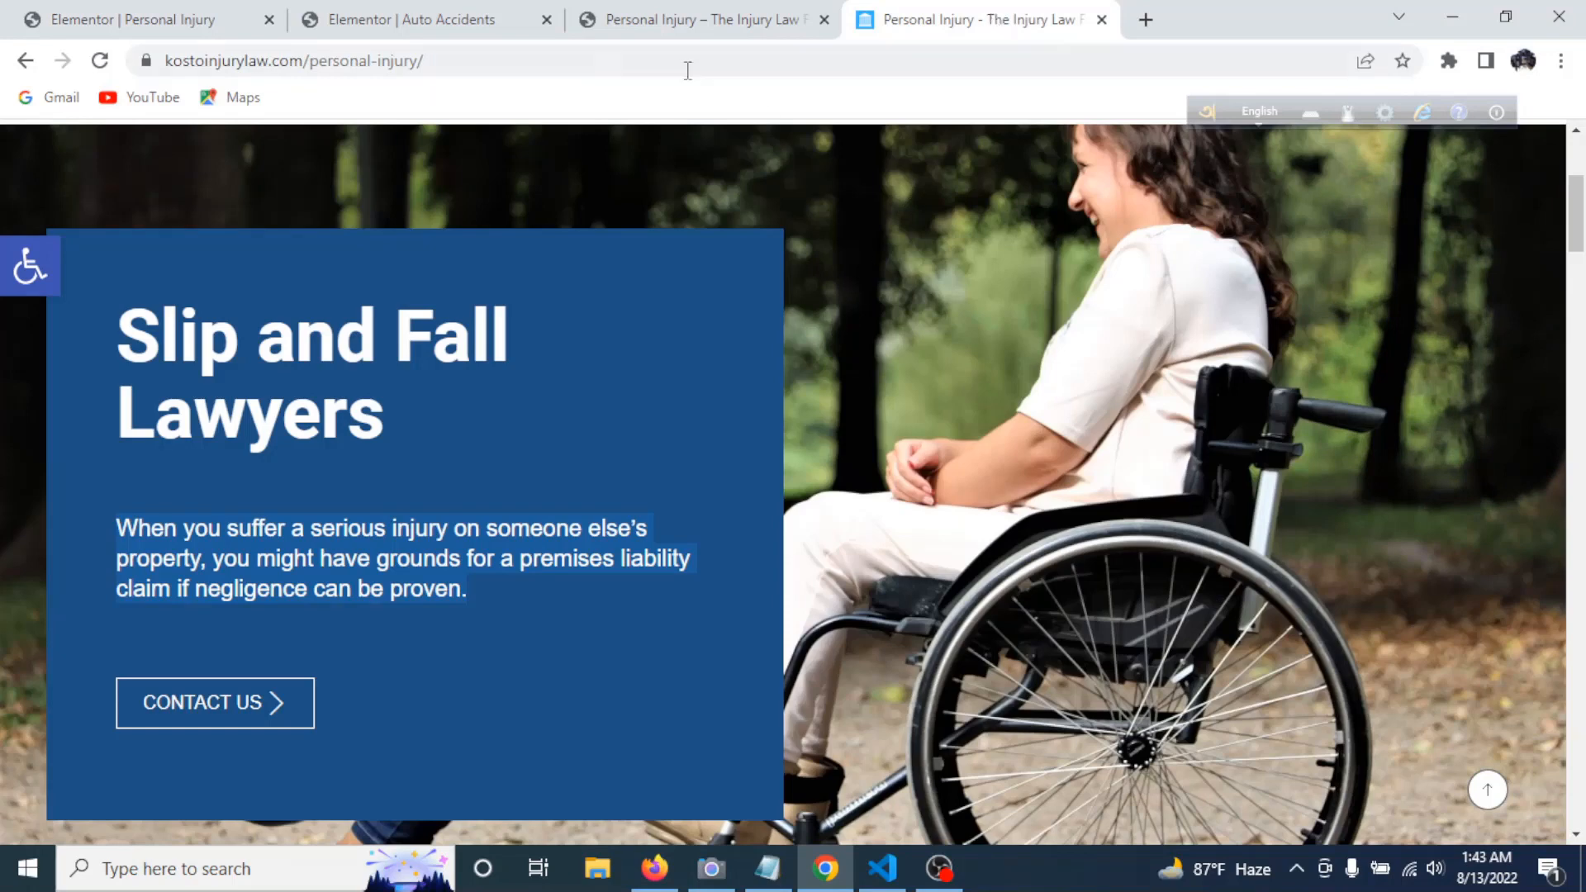
pyautogui.click(222, 874)
pyautogui.write('pixie')
pyautogui.click(229, 226)
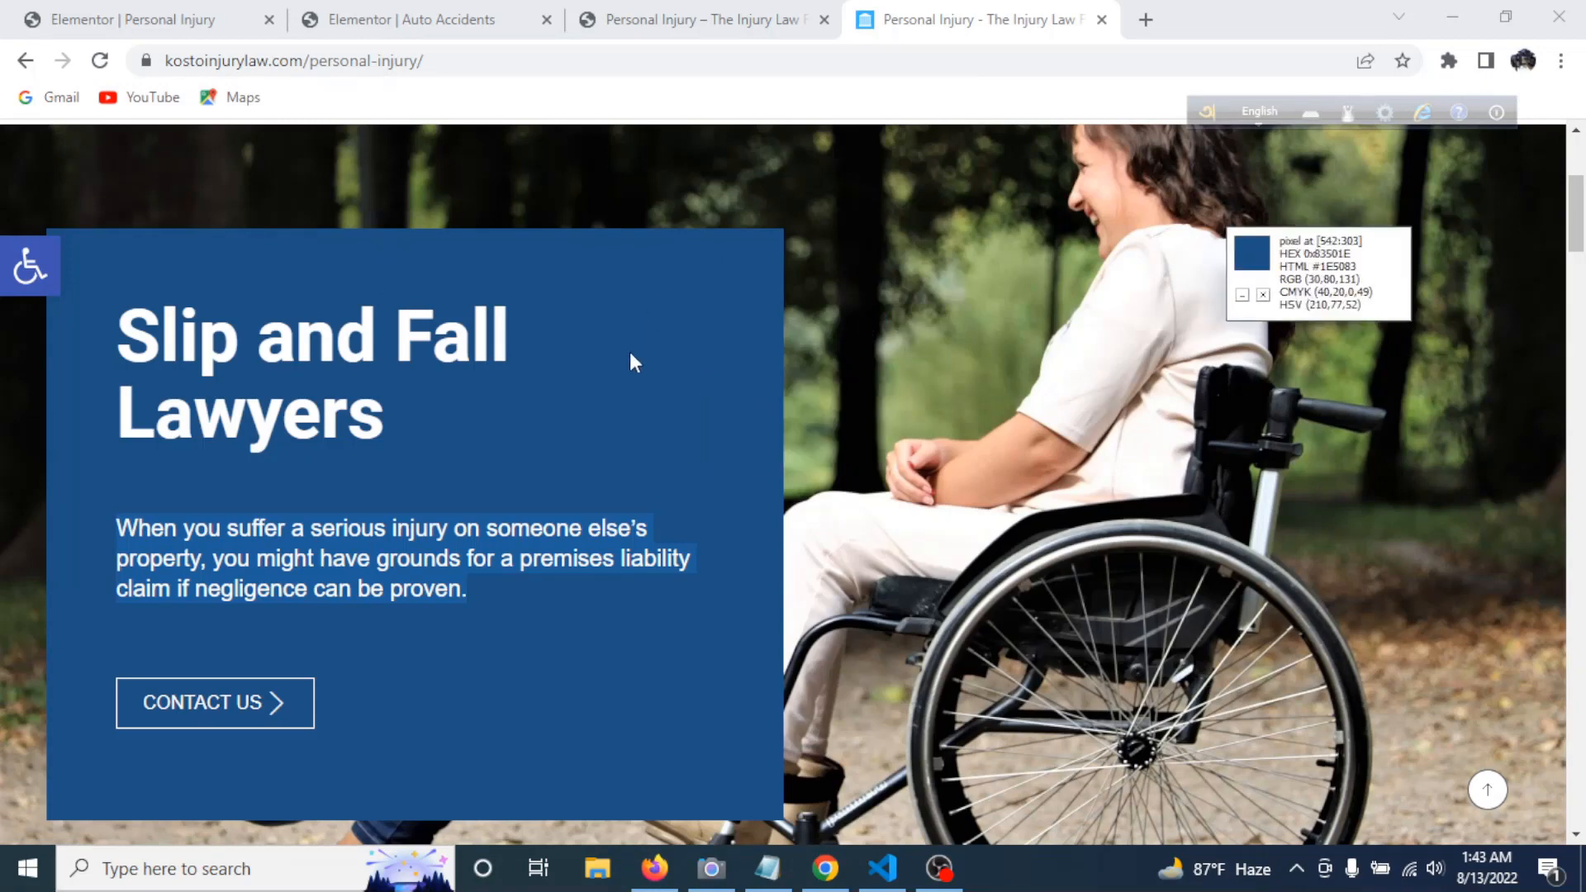
# - Set the background color of the hero's text column to 1E5083 in the Personal Injury editor
pyautogui.click(183, 23)
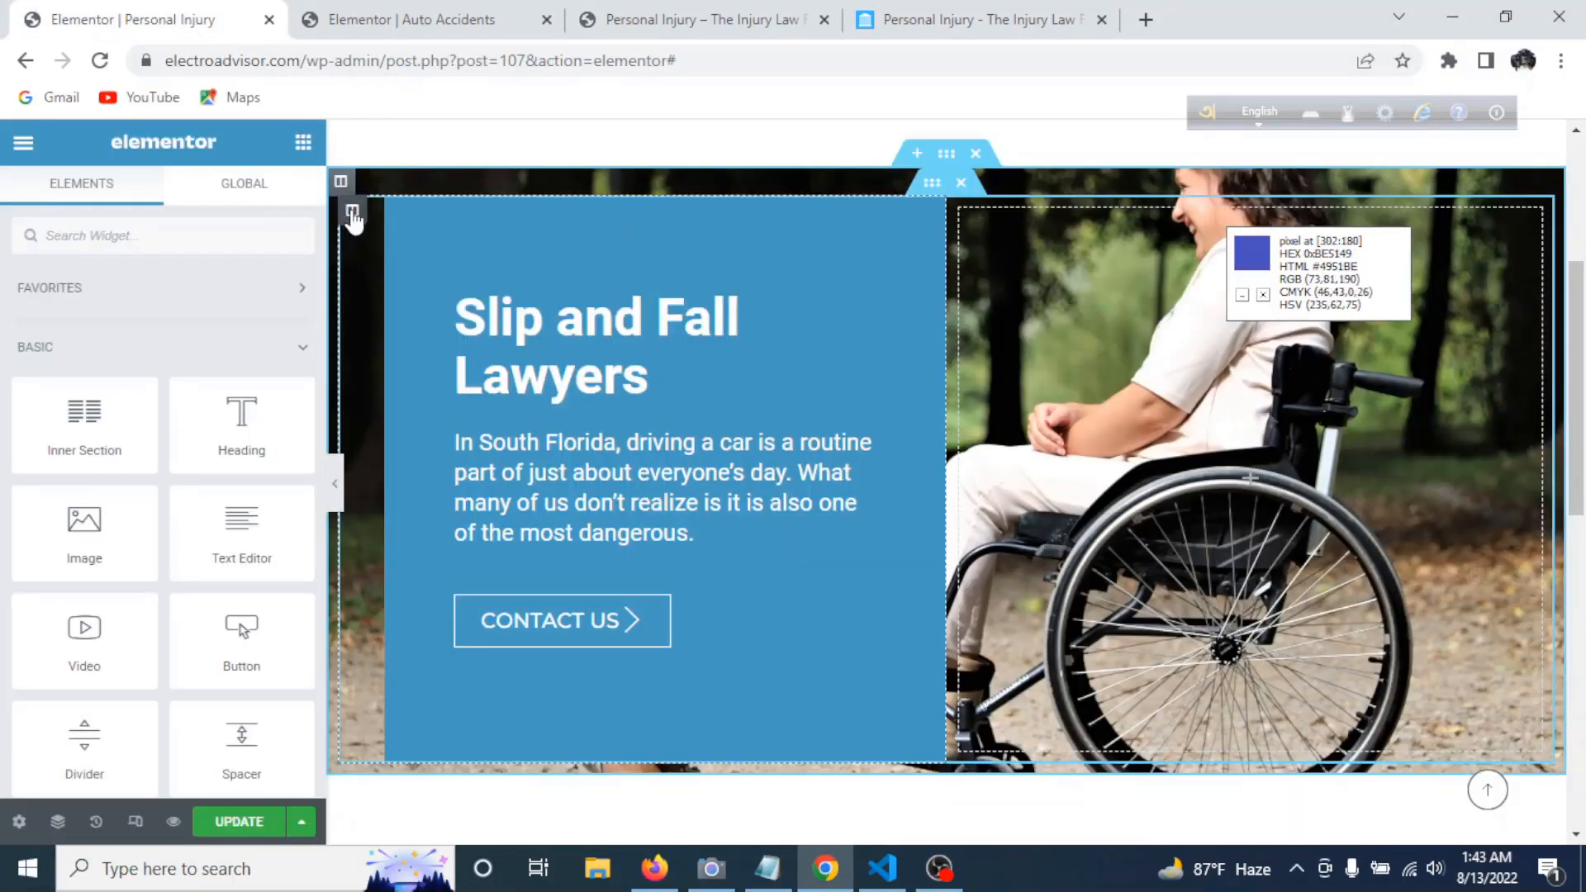
pyautogui.click(353, 213)
pyautogui.click(165, 213)
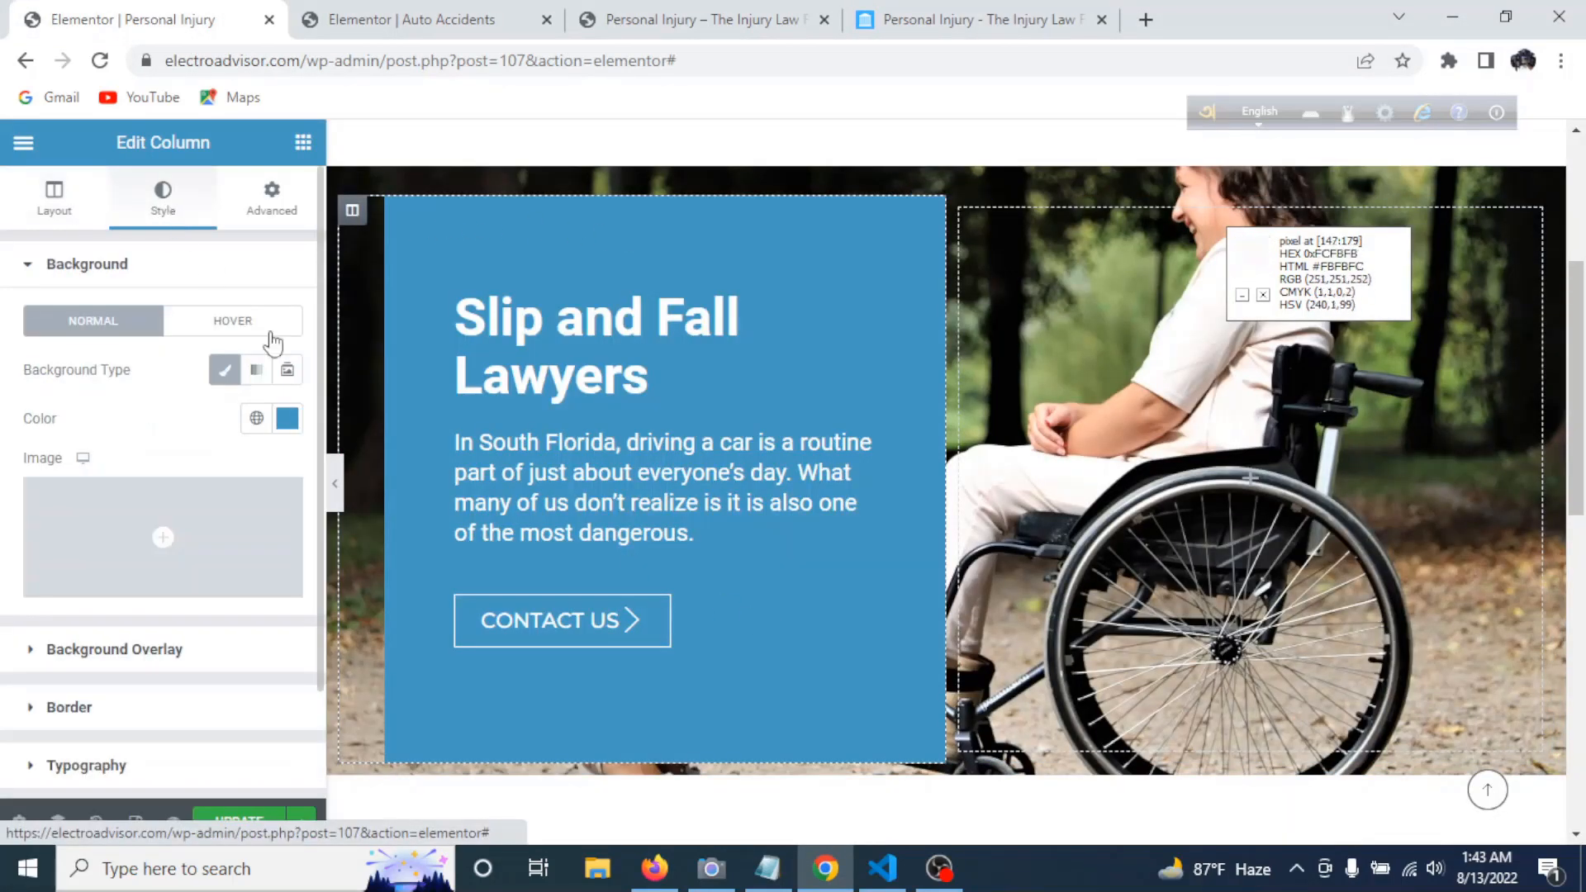
pyautogui.click(289, 423)
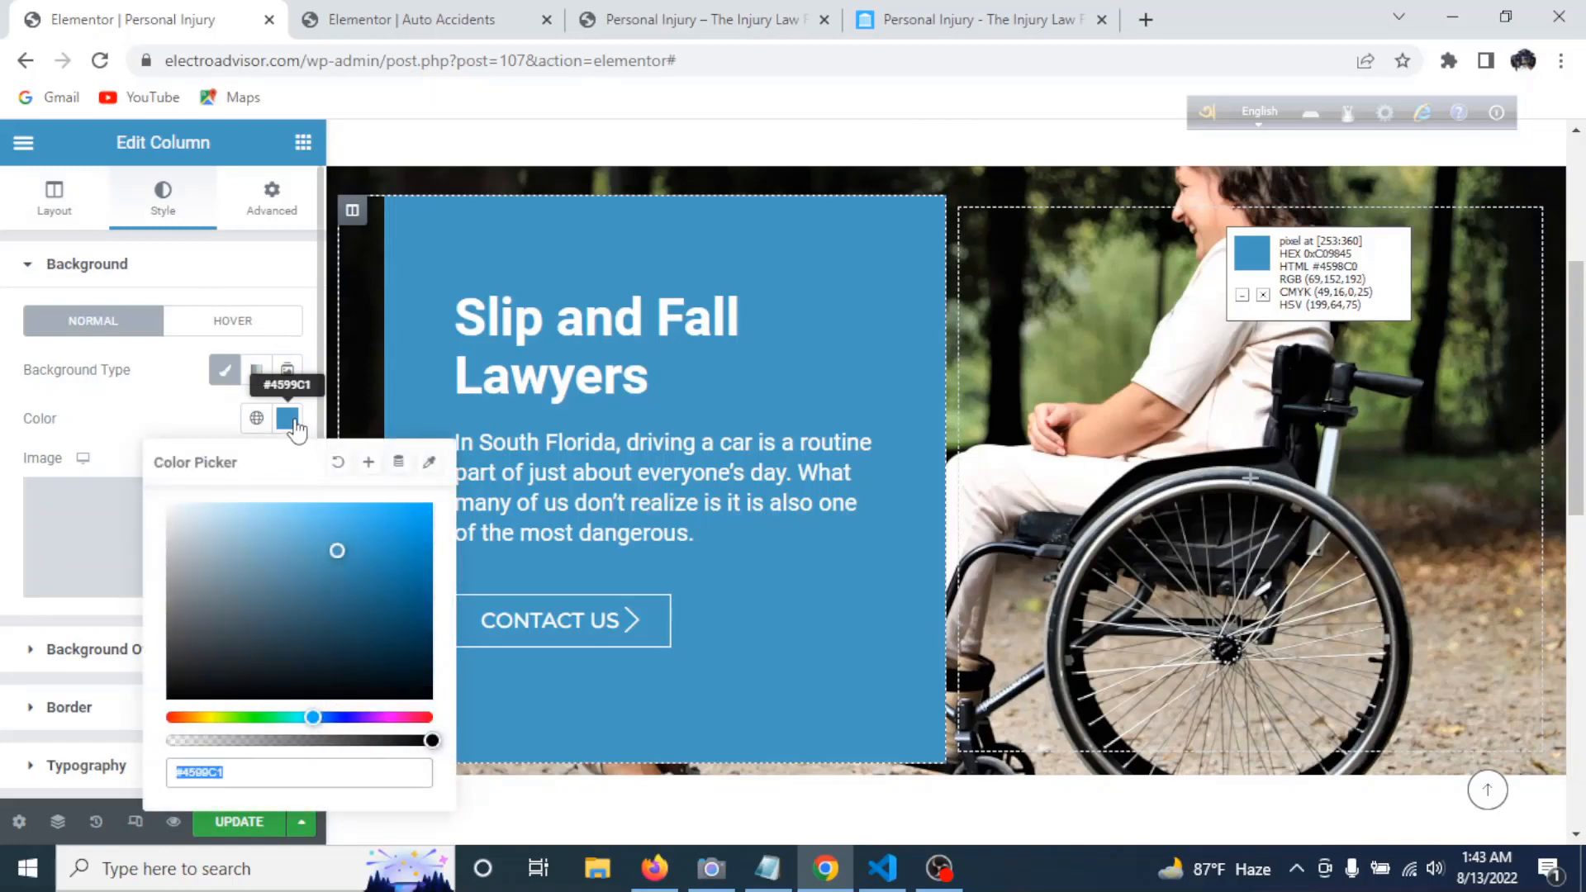
pyautogui.write('1E5083')
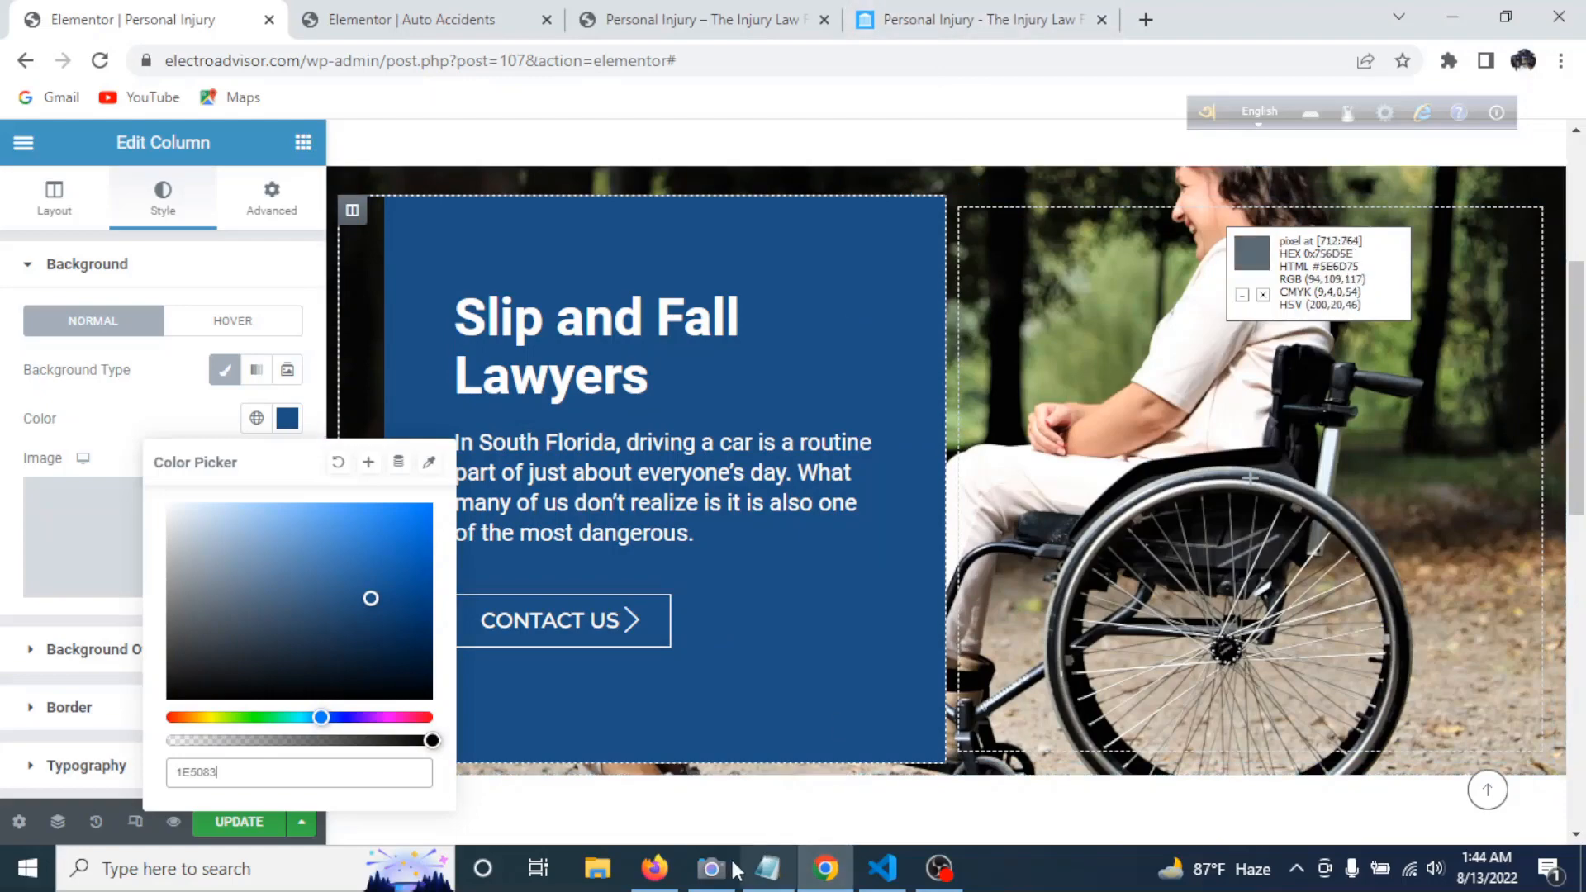
# - Switch to Firefox and inspect the font styles of the "Slip and Fall Lawyers" heading on the reference page
pyautogui.click(655, 867)
pyautogui.click(763, 26)
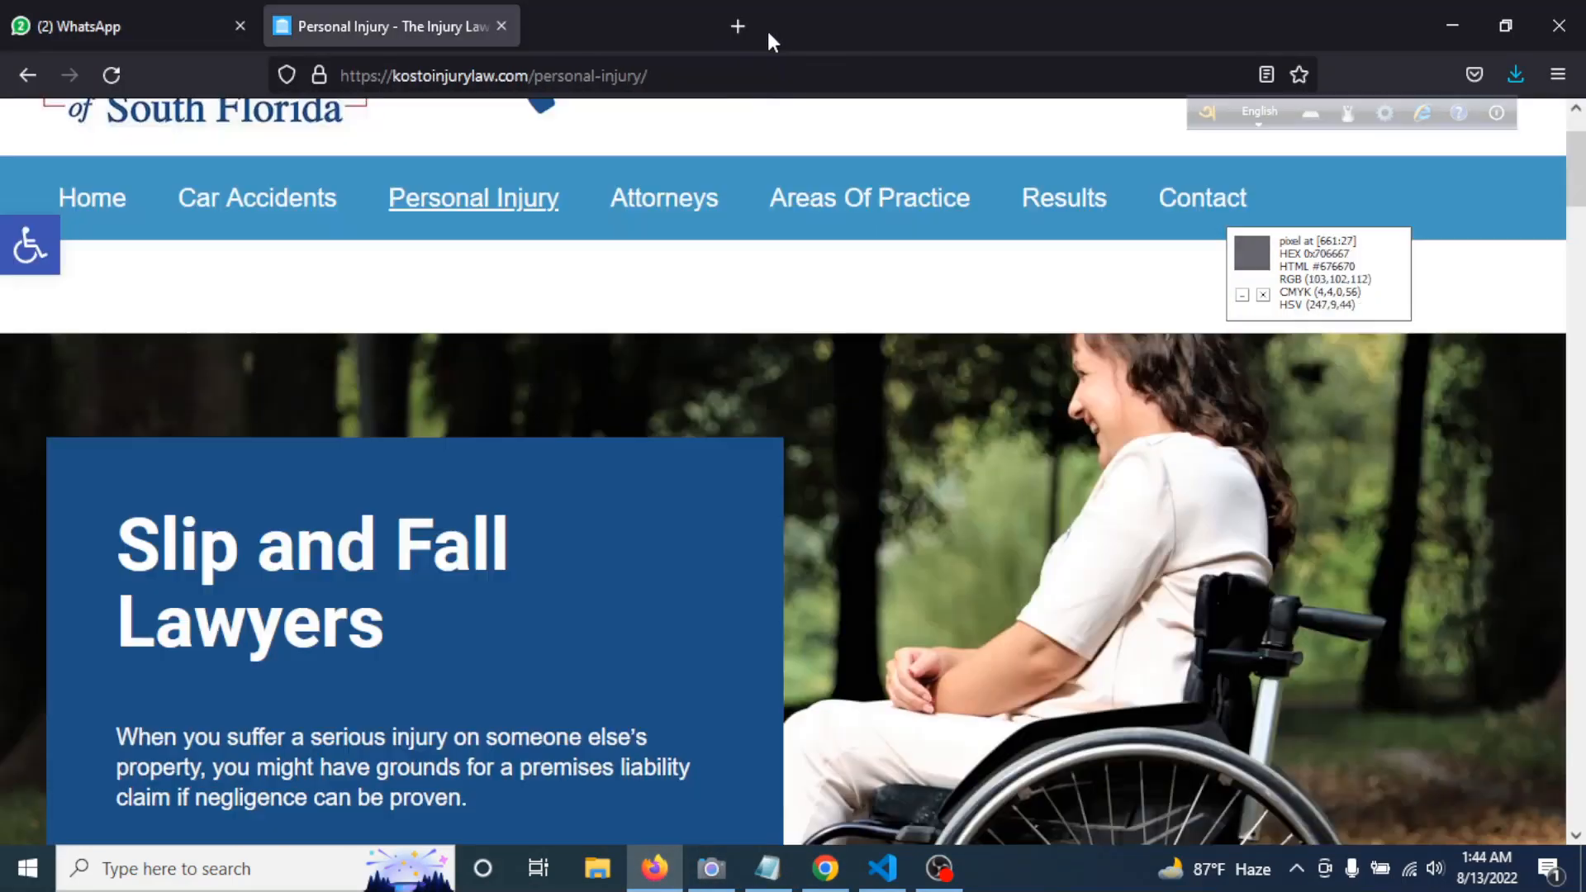
pyautogui.rightClick(418, 547)
pyautogui.click(495, 519)
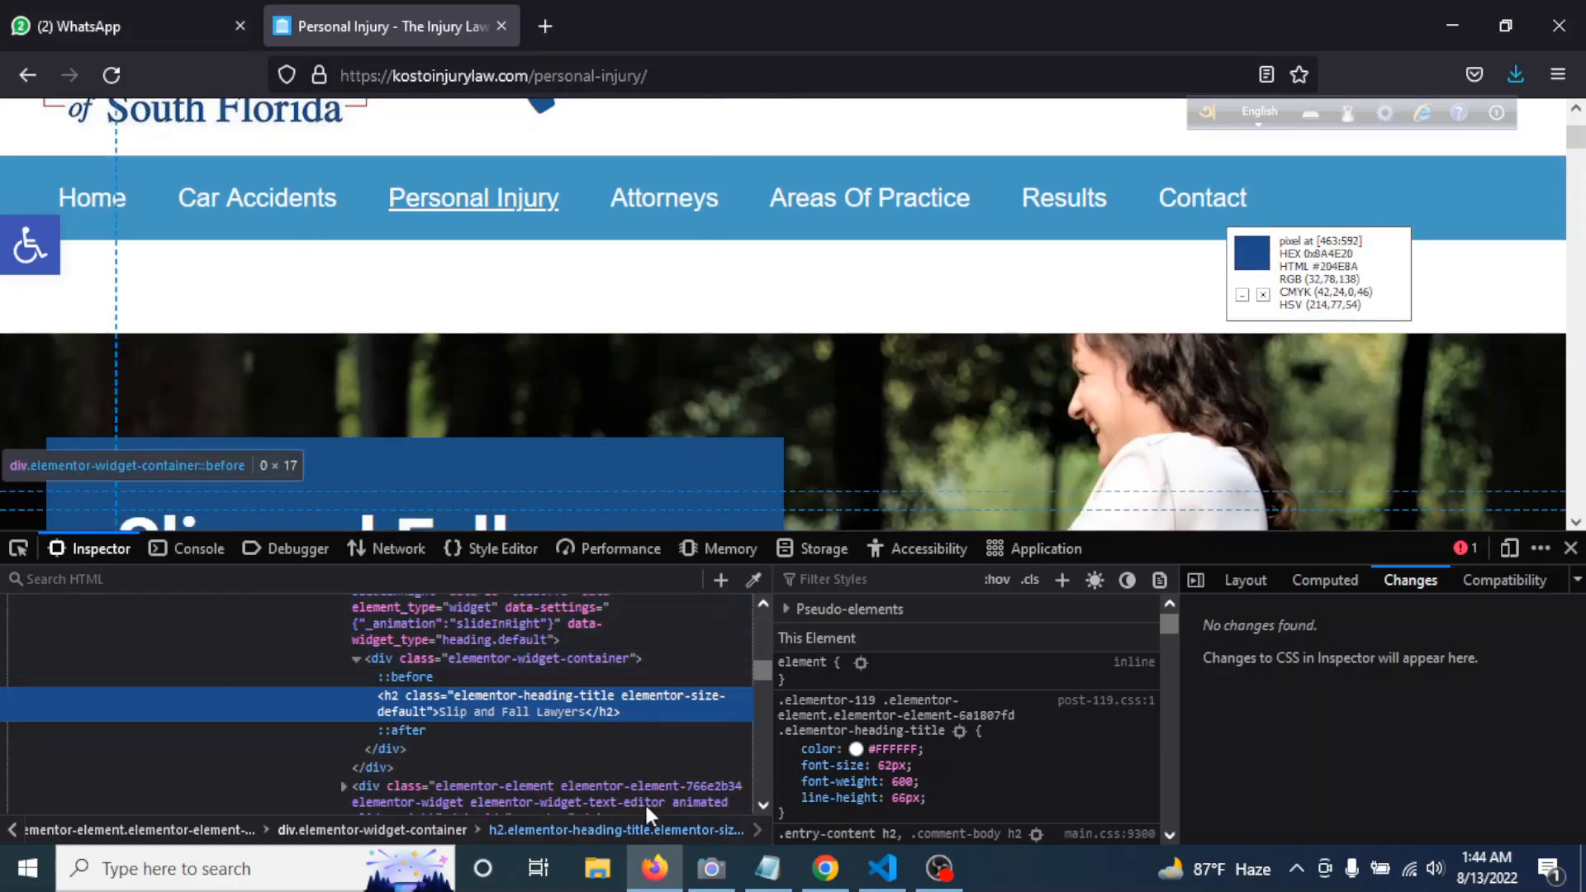
# - Switch back to Chrome and set the "Slip and Fall Lawyers" heading's font size to 62 px and line height to 66 px
pyautogui.click(825, 867)
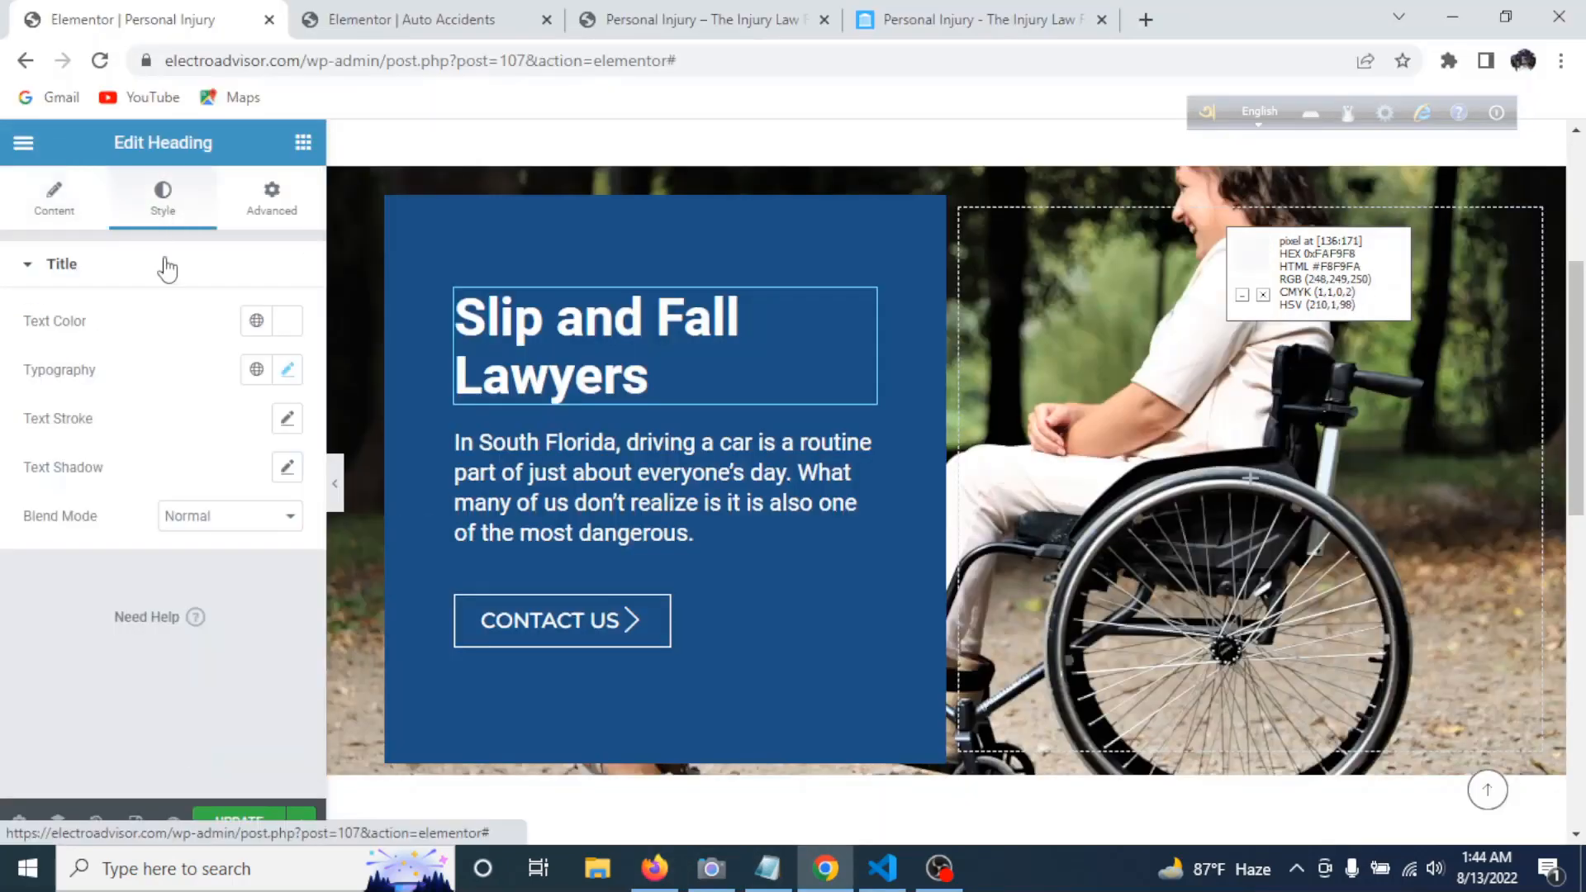
pyautogui.click(288, 370)
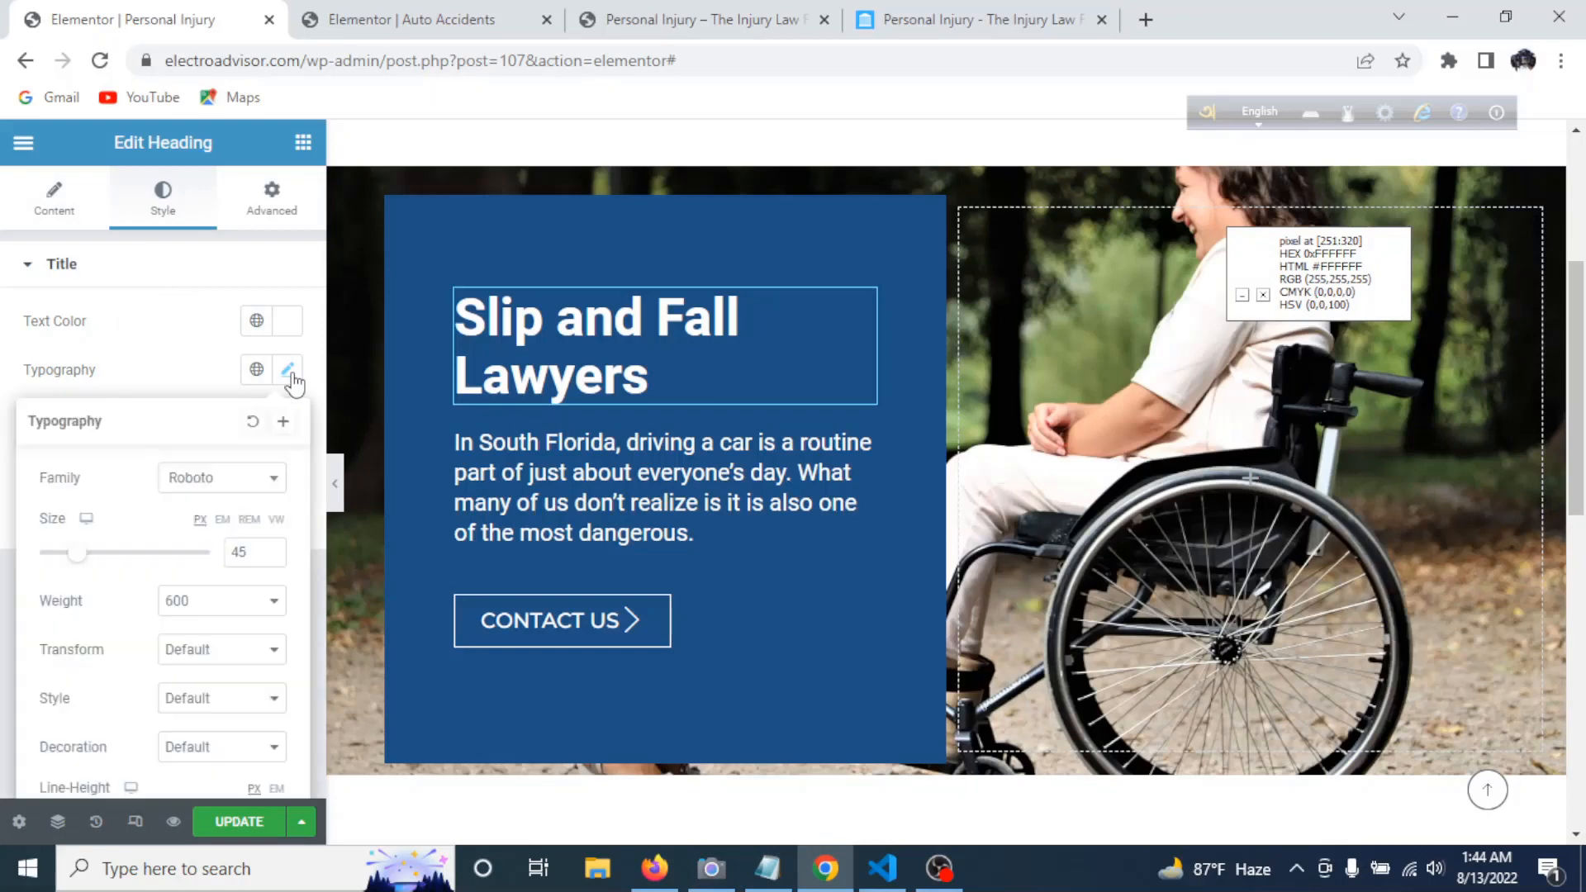
pyautogui.doubleClick(239, 552)
pyautogui.write('62')
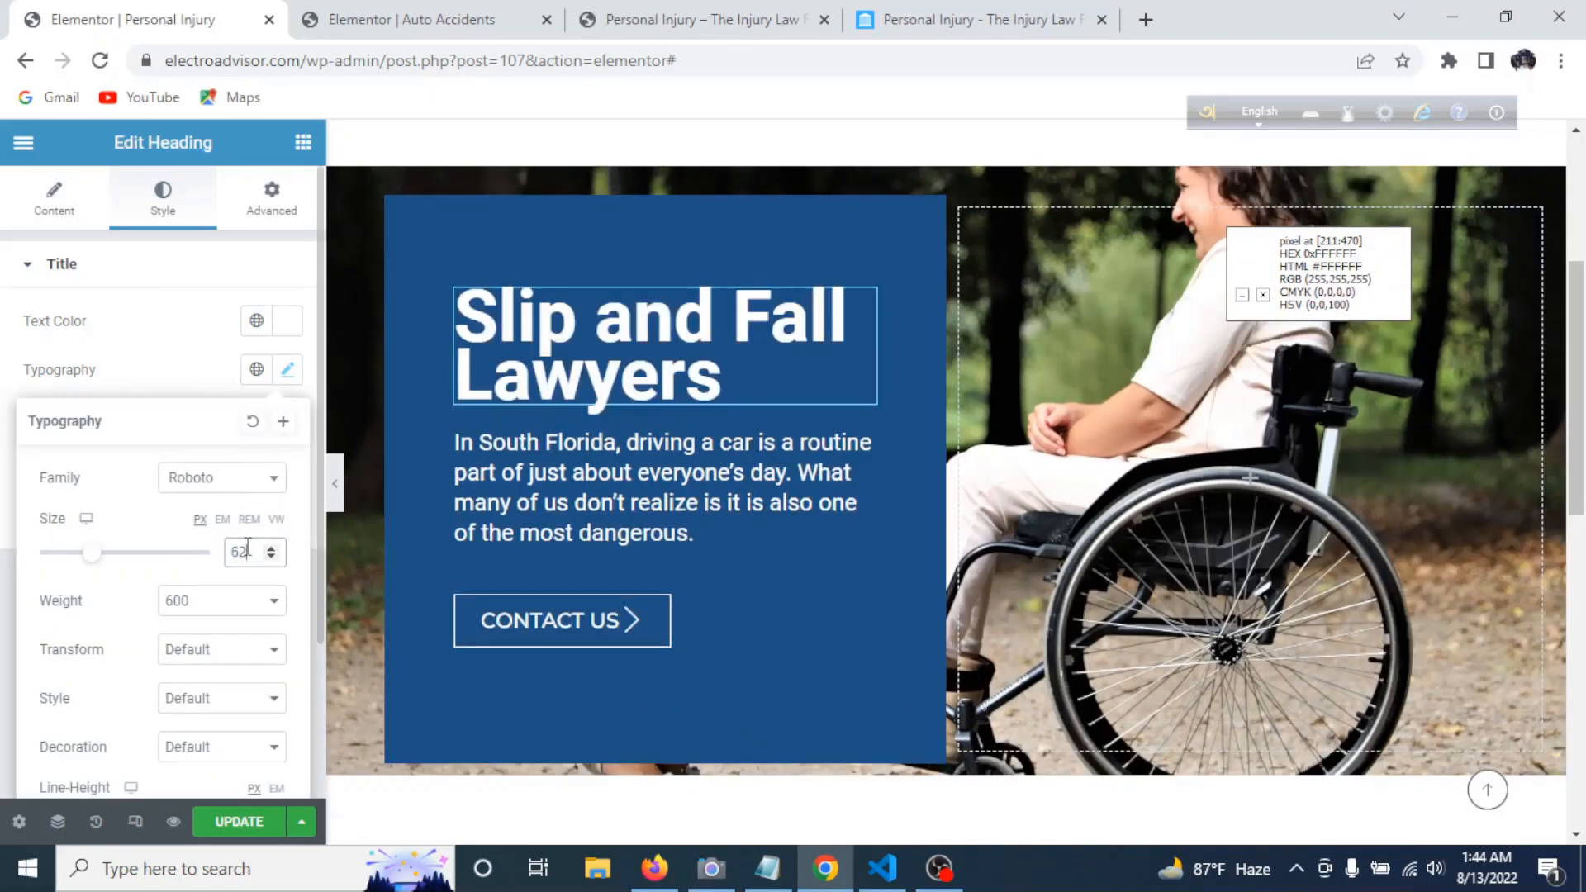
pyautogui.click(264, 609)
pyautogui.click(265, 616)
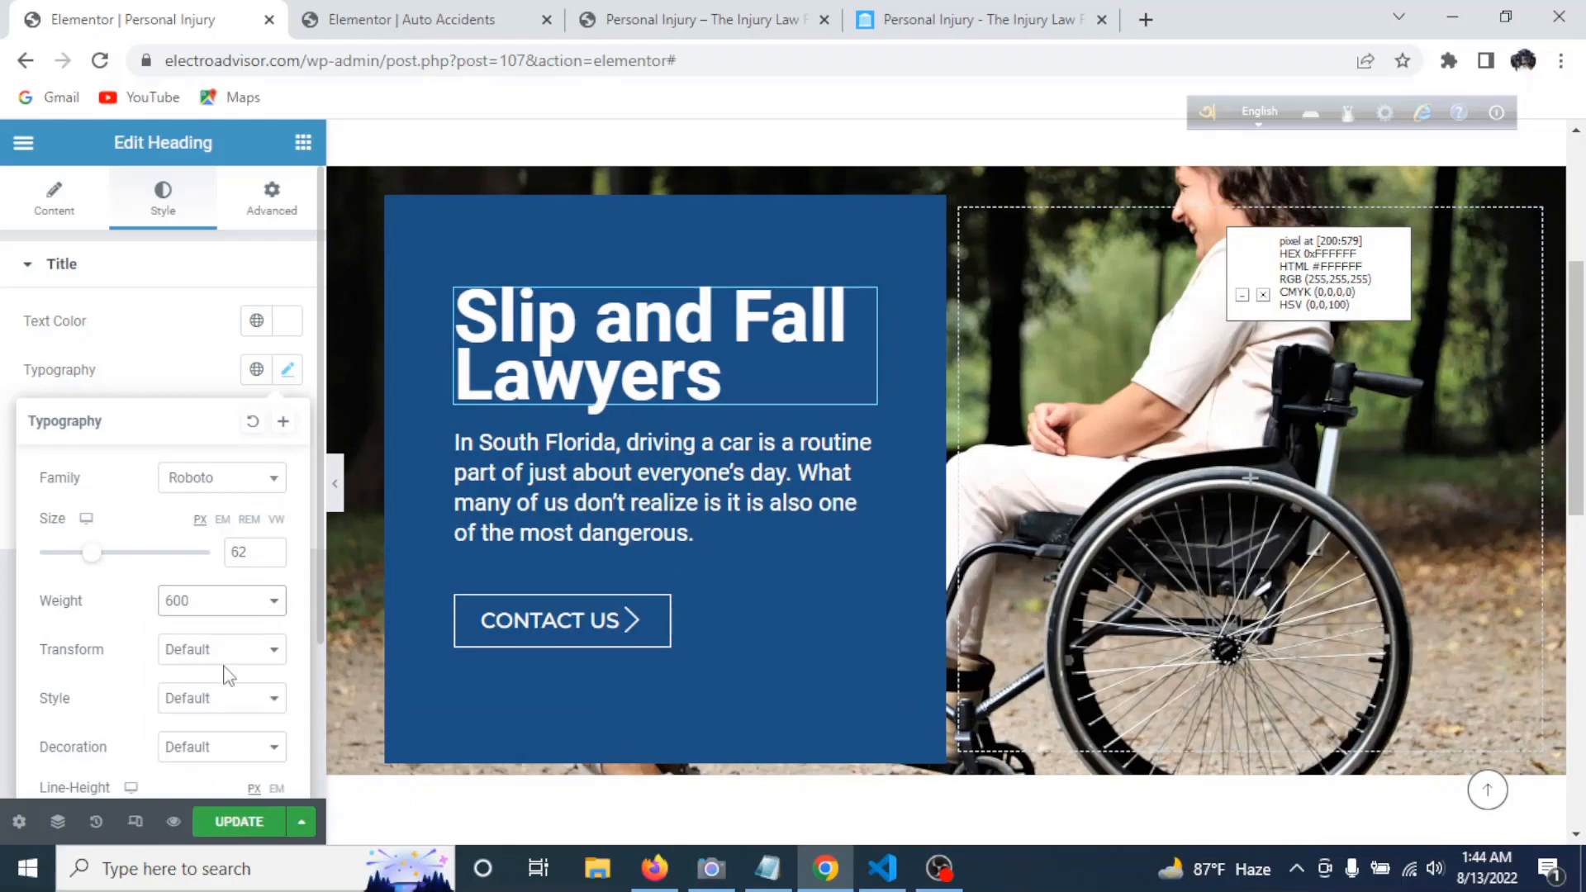
pyautogui.scroll(-3, 229, 676)
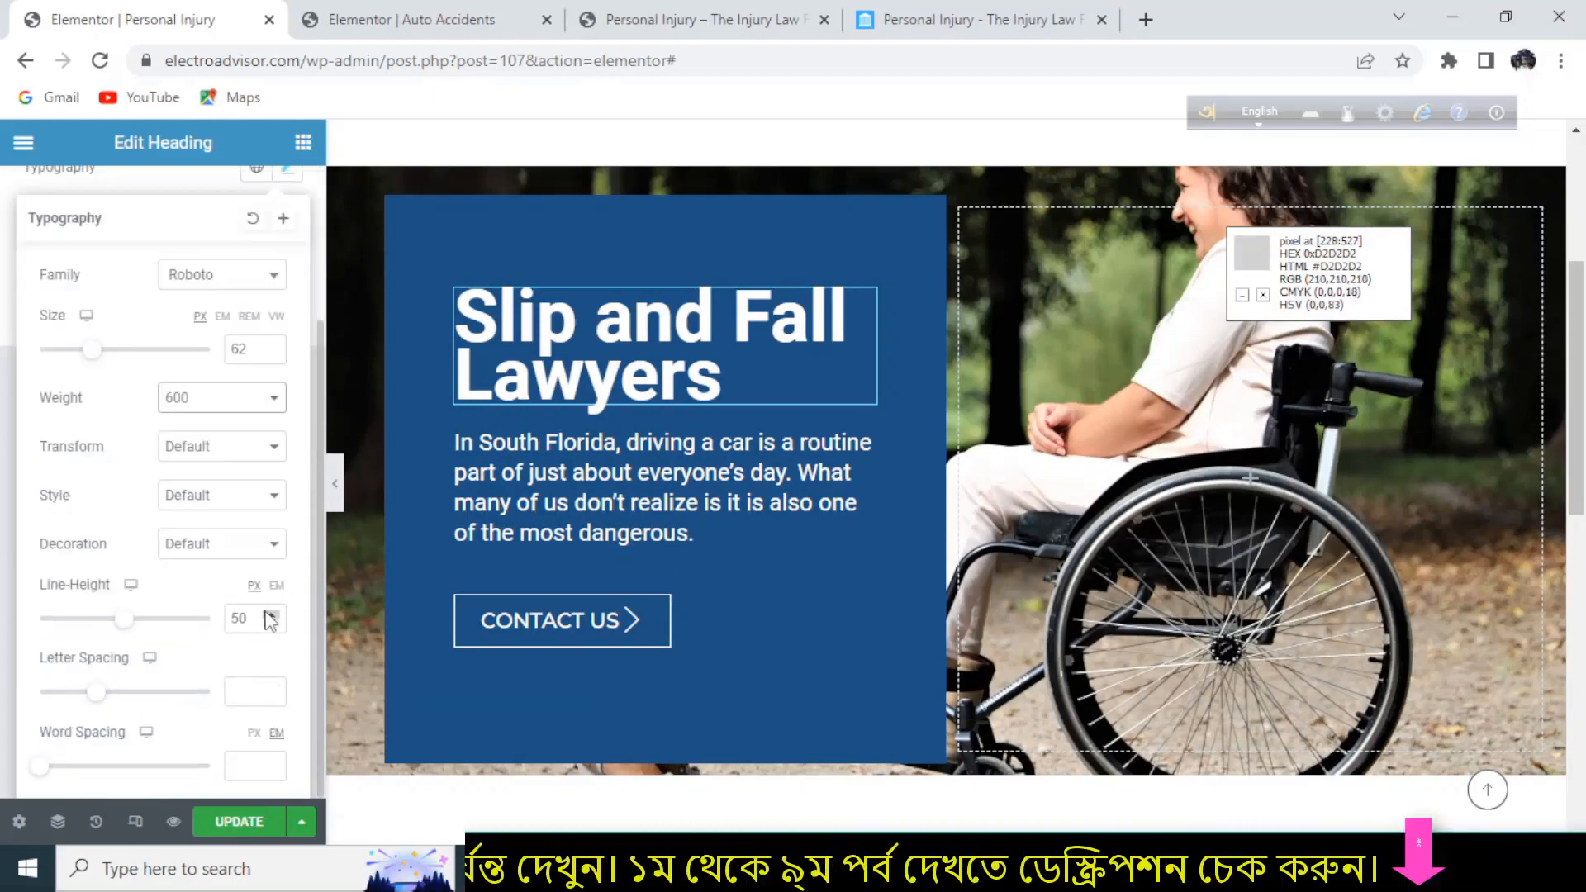
pyautogui.write('66')
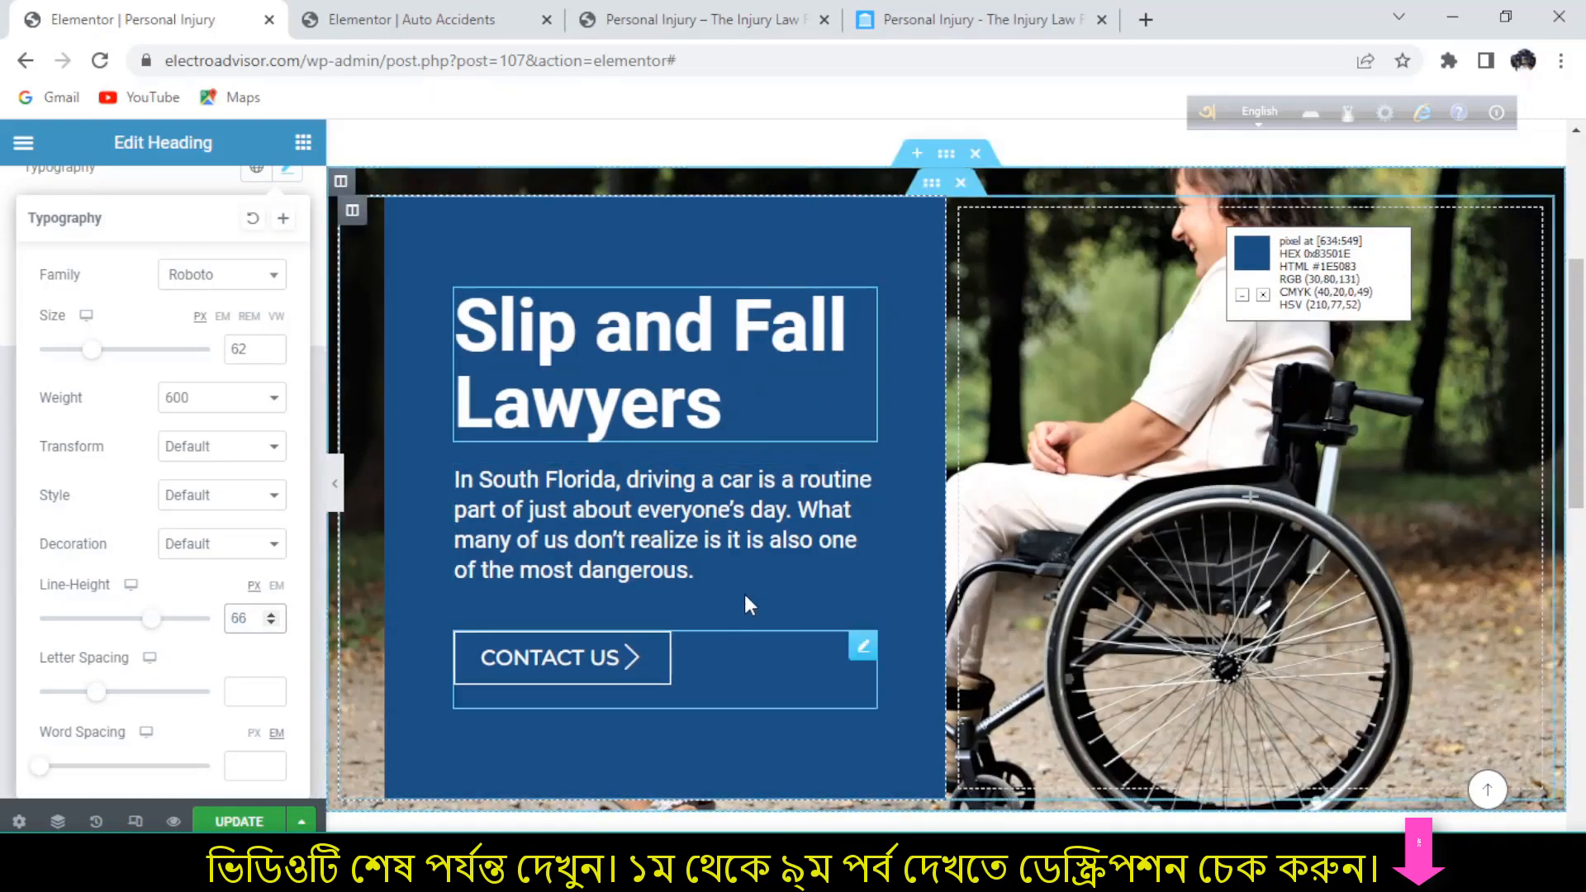
# - Preview the hero at full width and compare its layout and spacing with the reference page
pyautogui.click(336, 495)
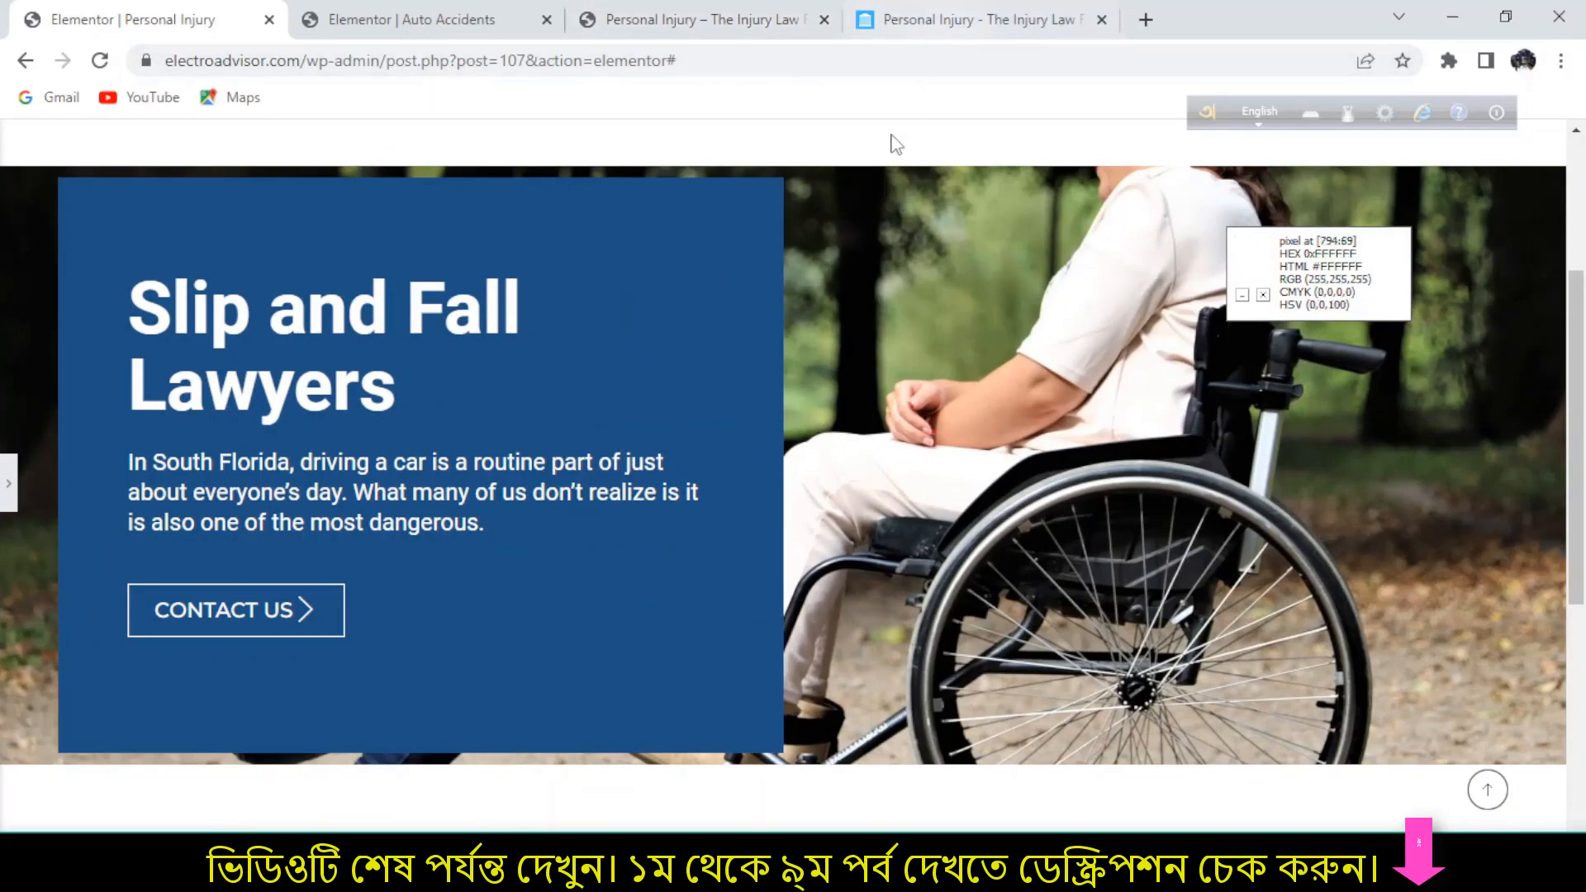
pyautogui.click(937, 22)
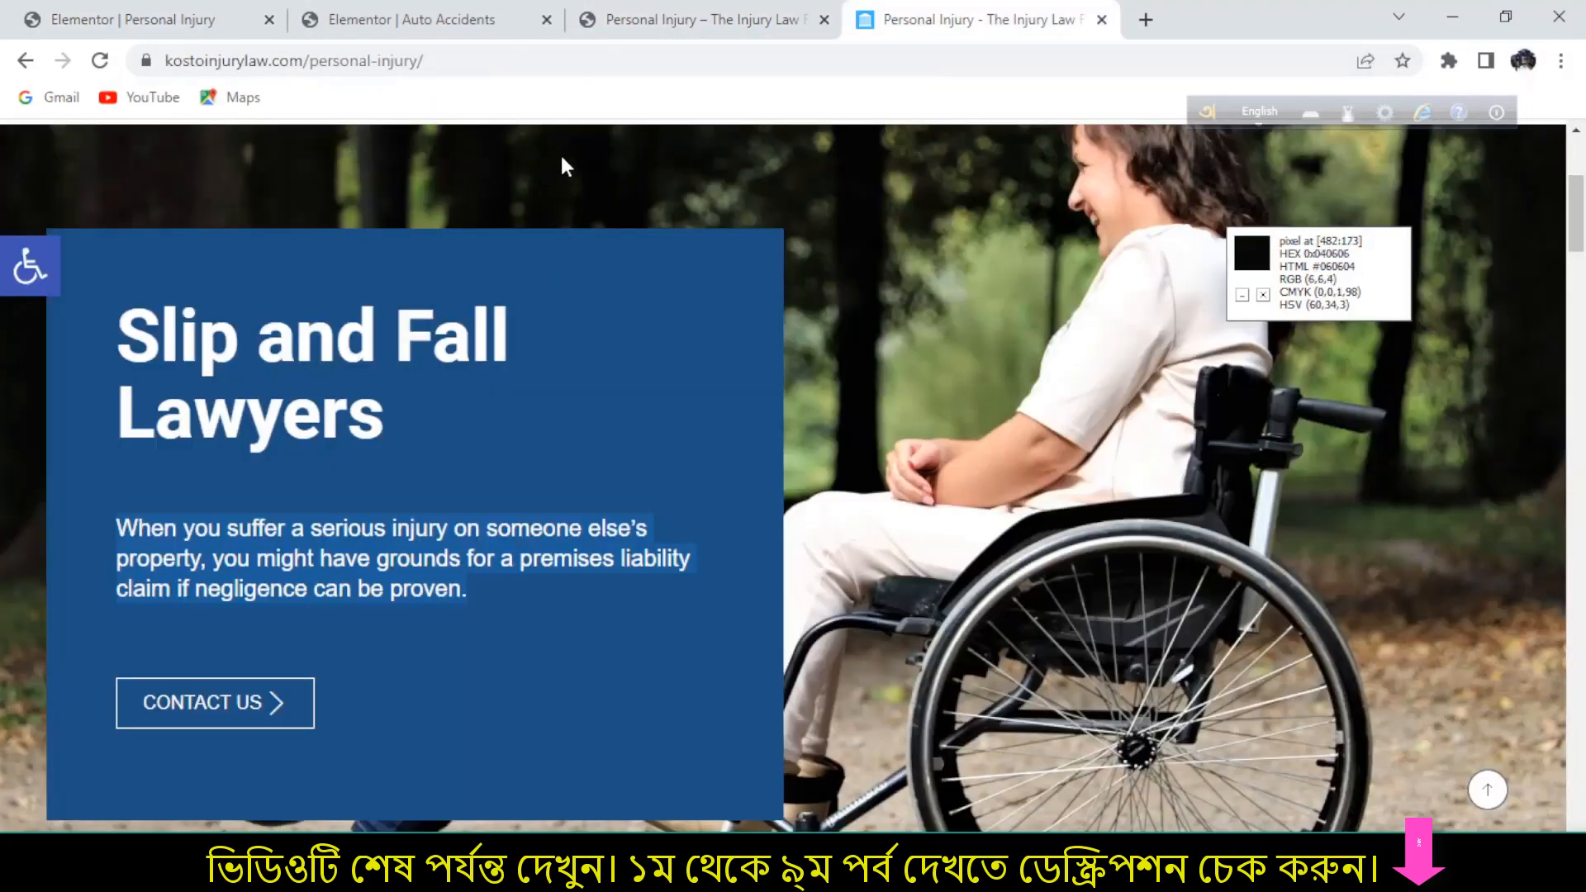
pyautogui.scroll(-3, 570, 562)
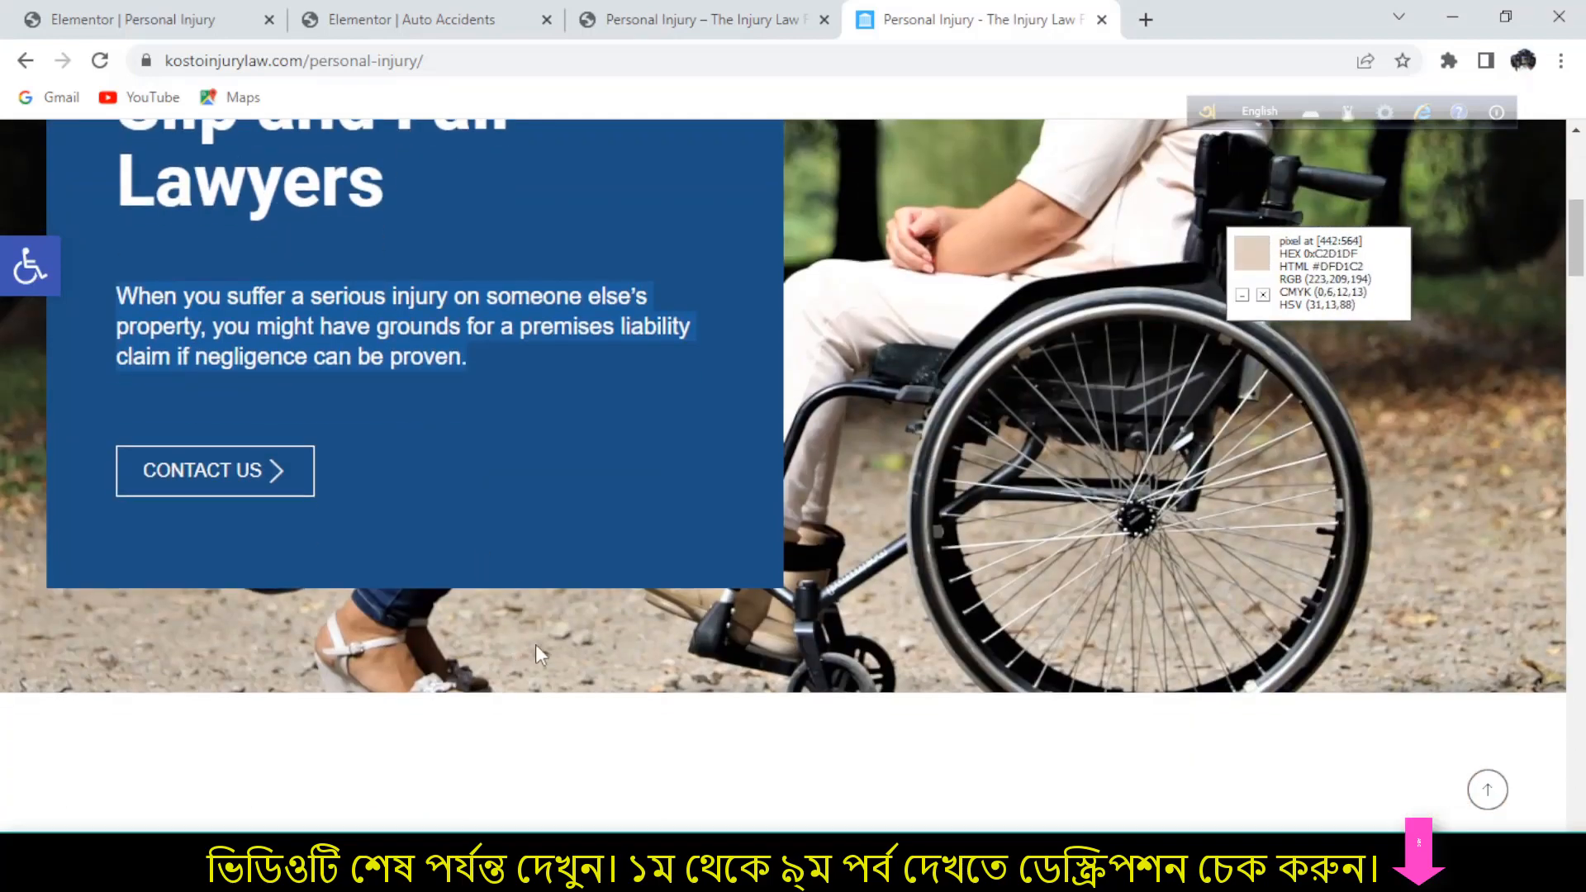
pyautogui.scroll(6, 541, 651)
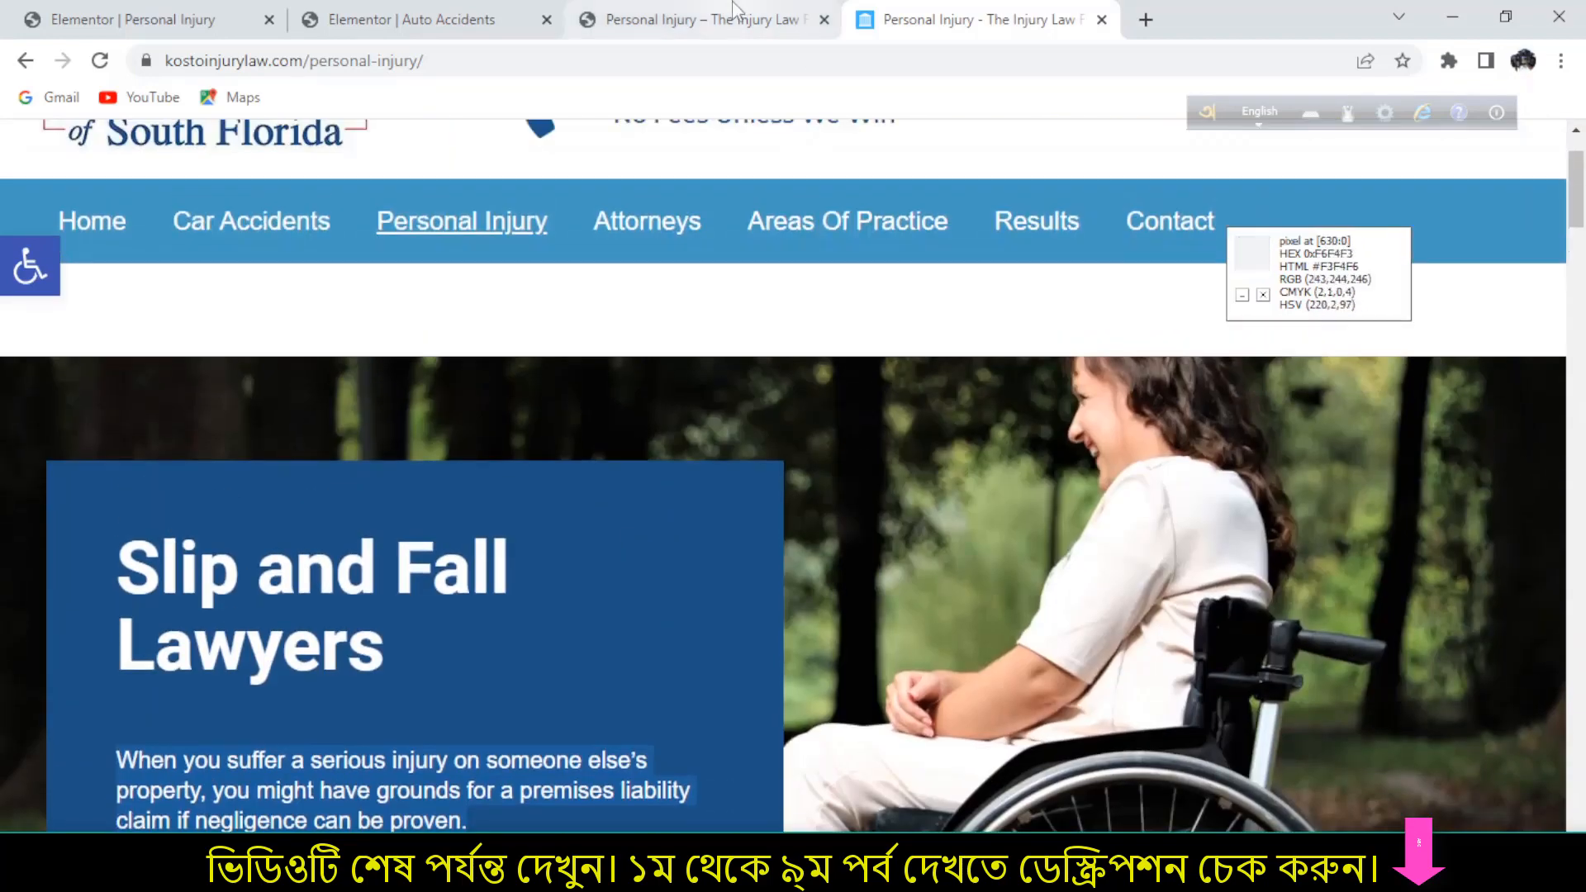
pyautogui.click(641, 19)
pyautogui.click(434, 19)
pyautogui.click(128, 18)
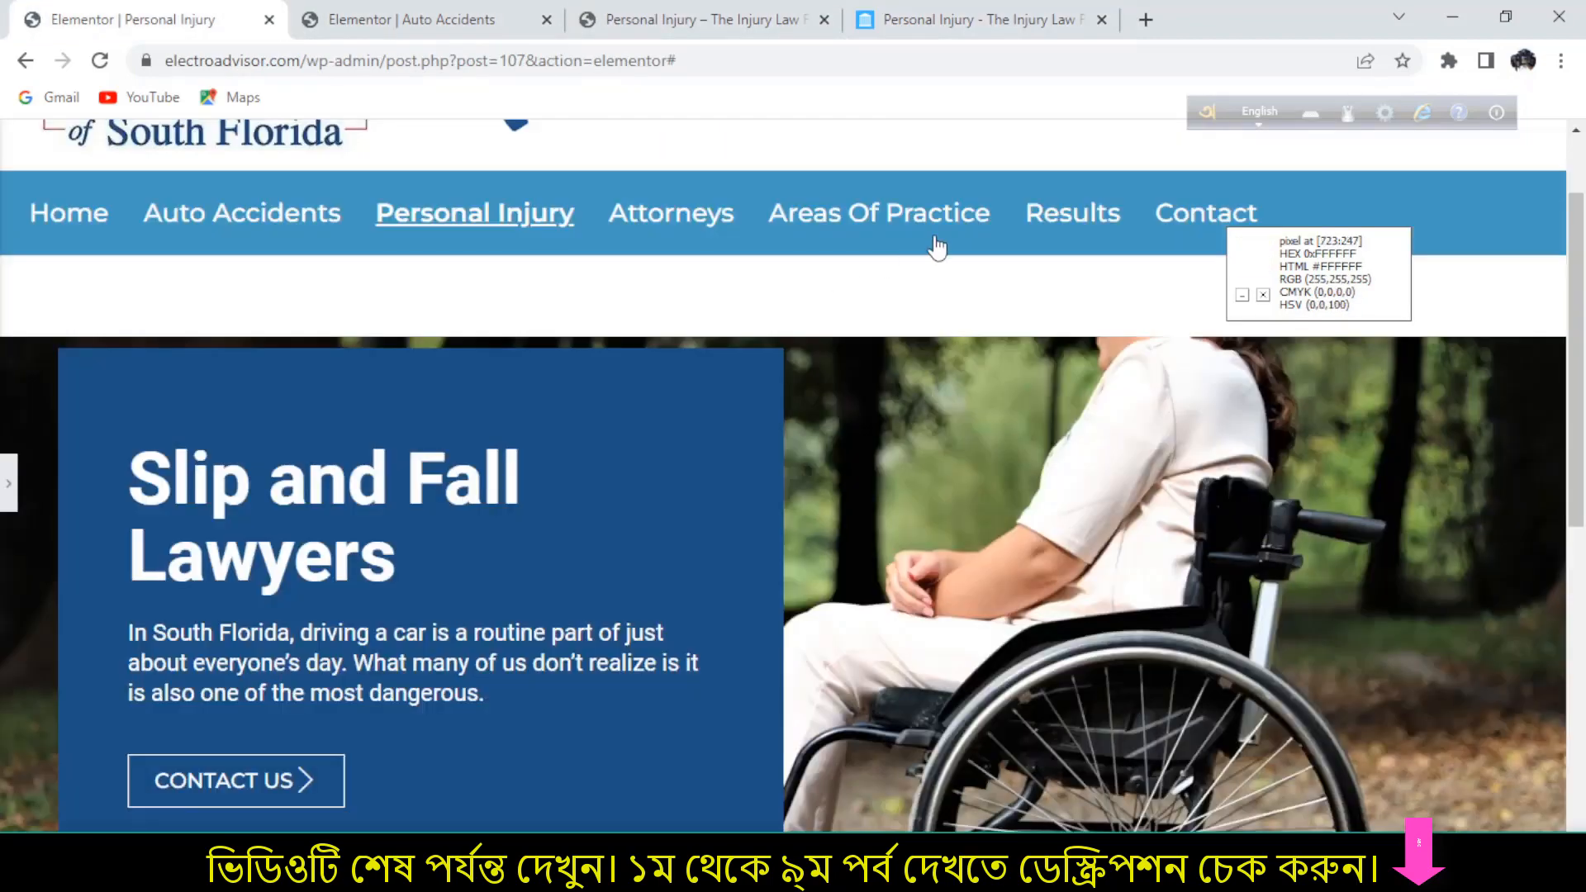
# - Set the hero section's padding to 80 px at the top and 80 px at the bottom, leaving the sides at 0
pyautogui.click(8, 495)
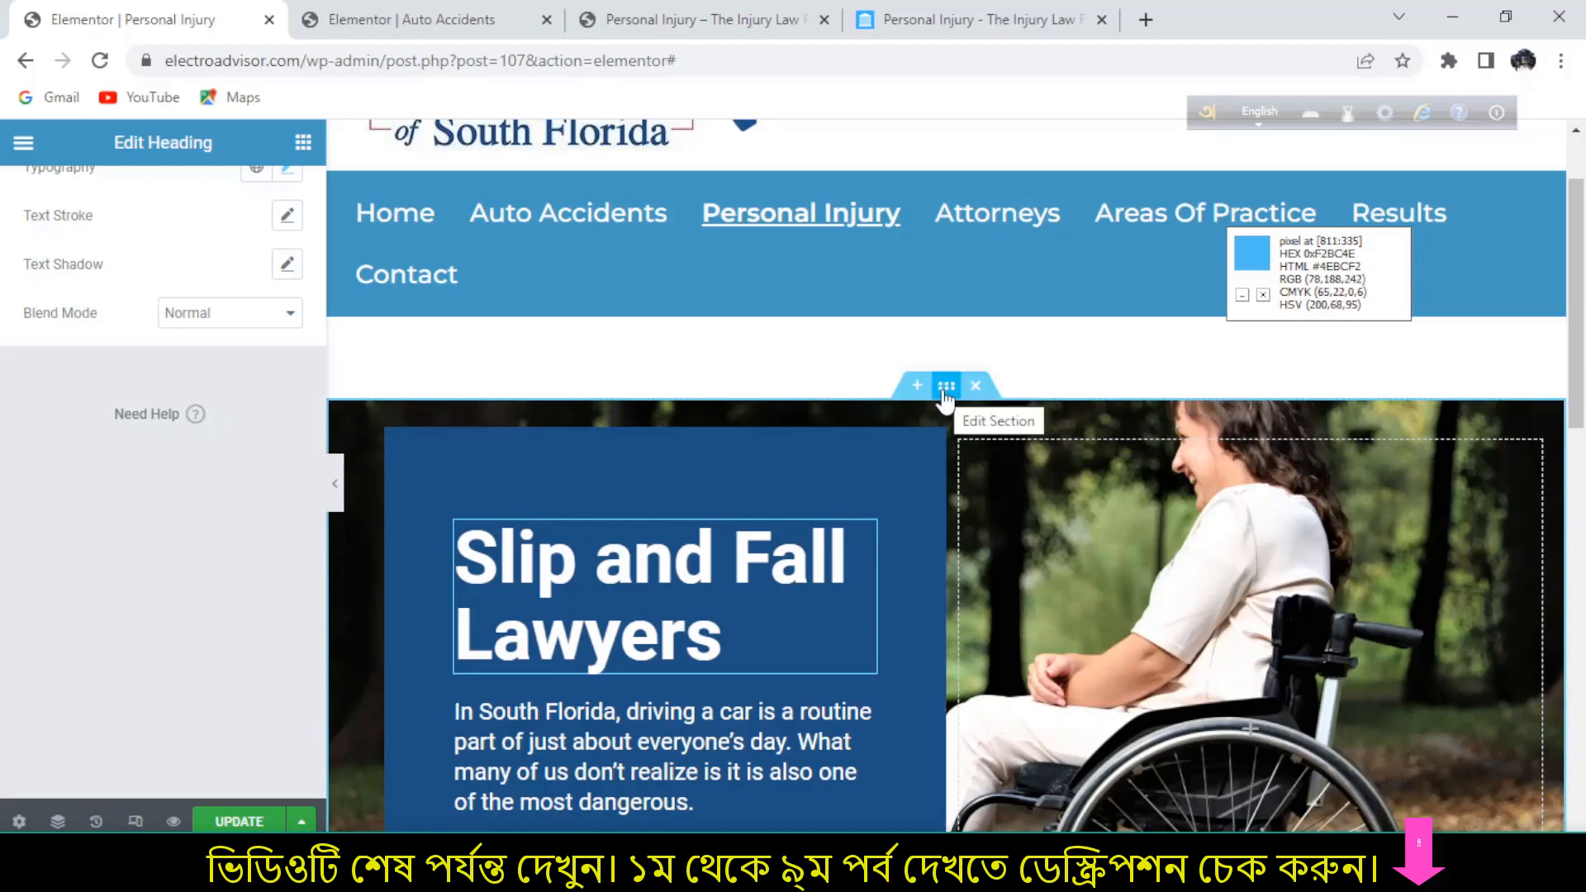
pyautogui.click(946, 388)
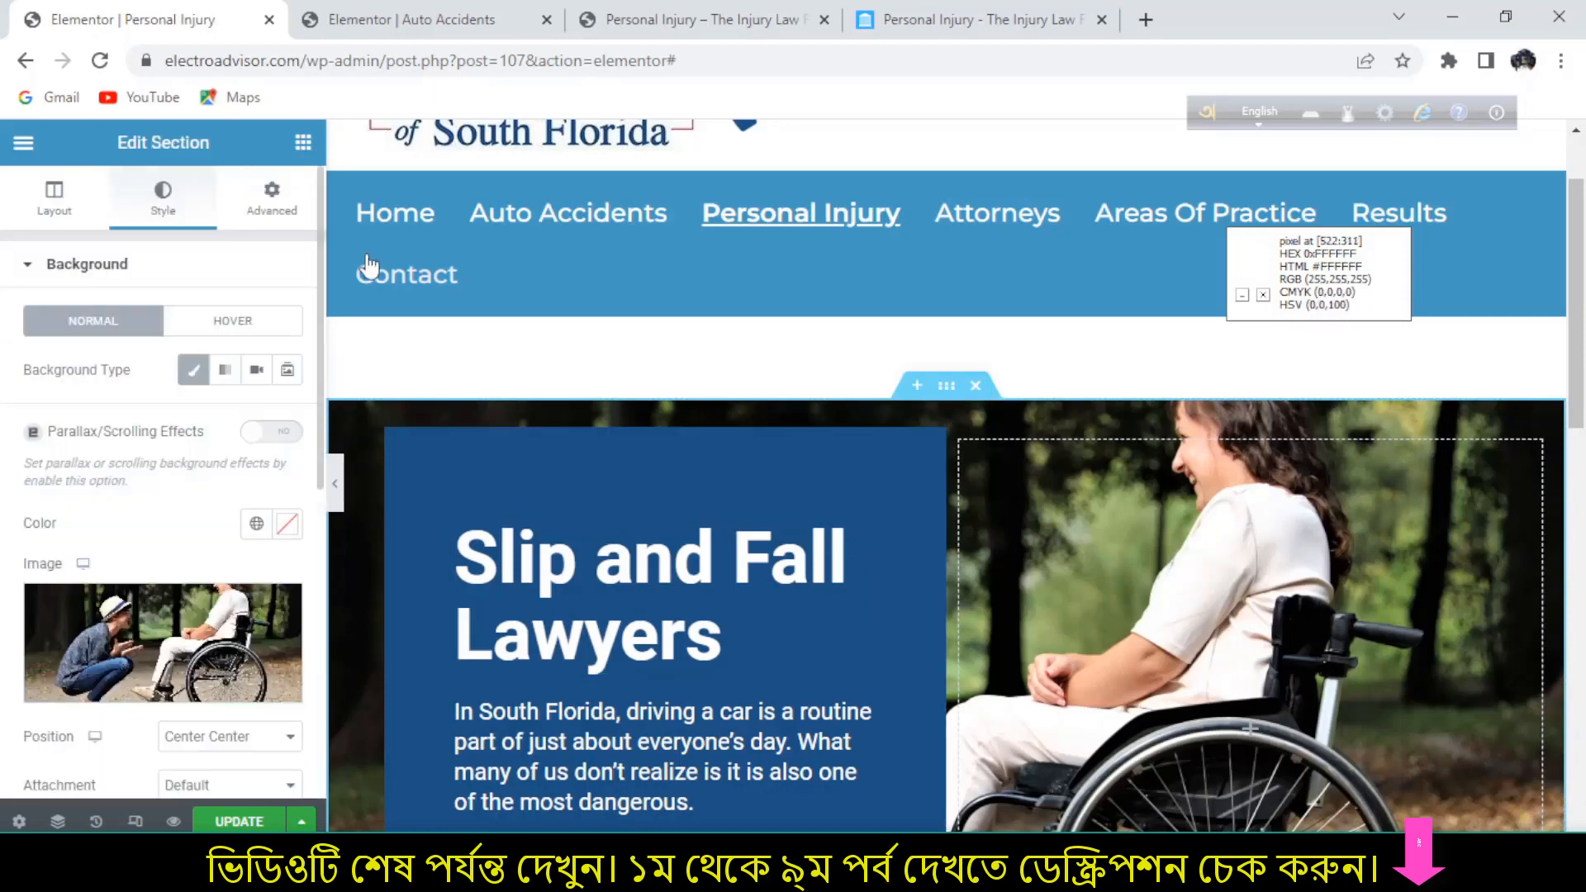
pyautogui.click(273, 207)
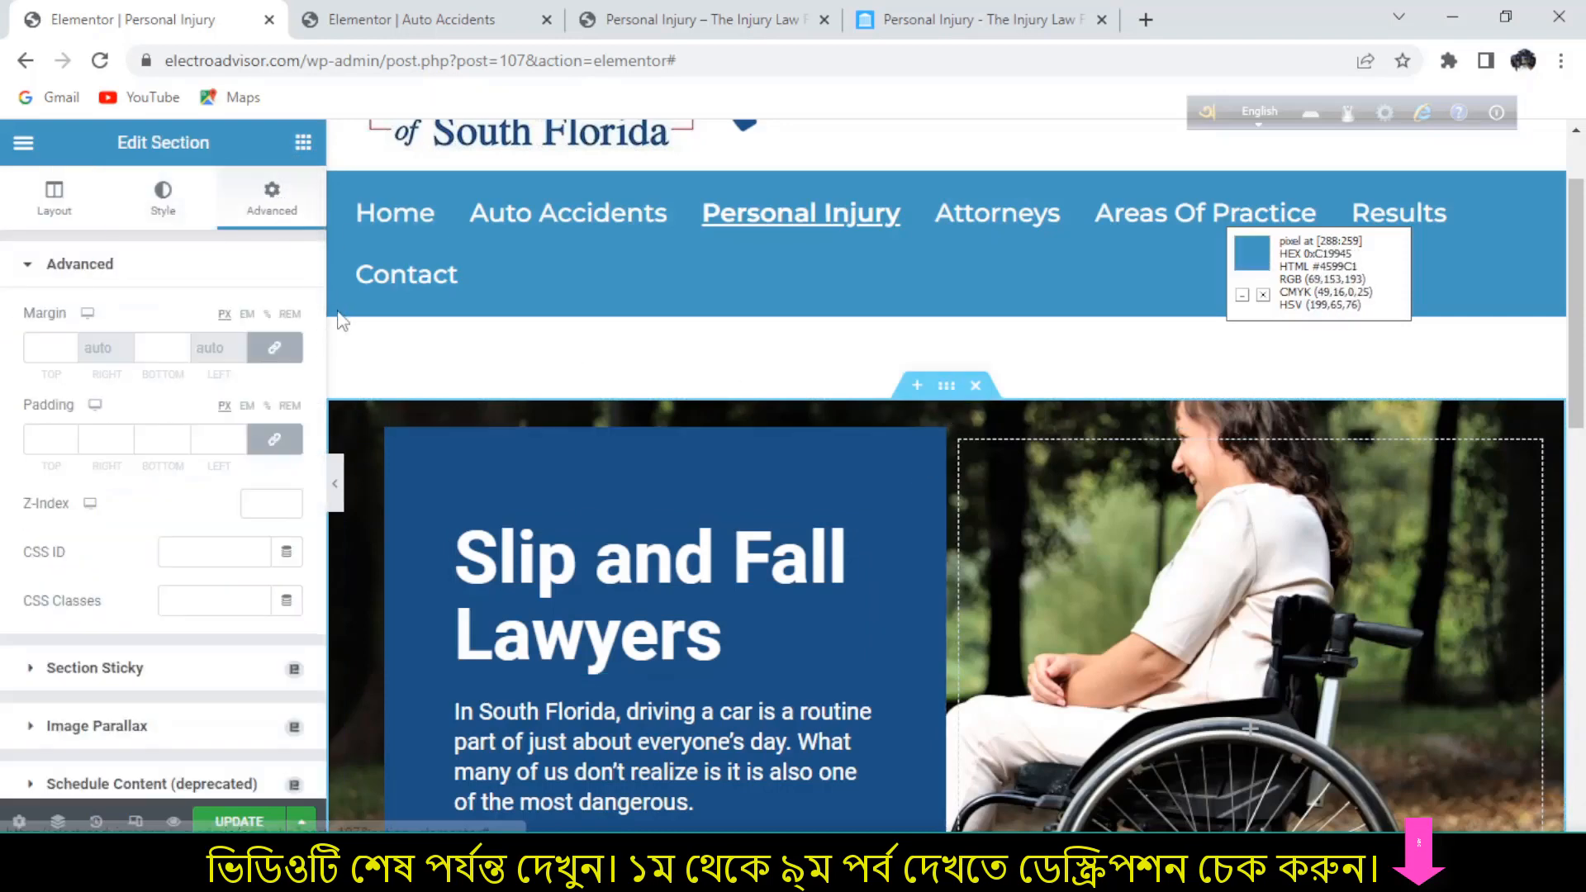
pyautogui.click(277, 447)
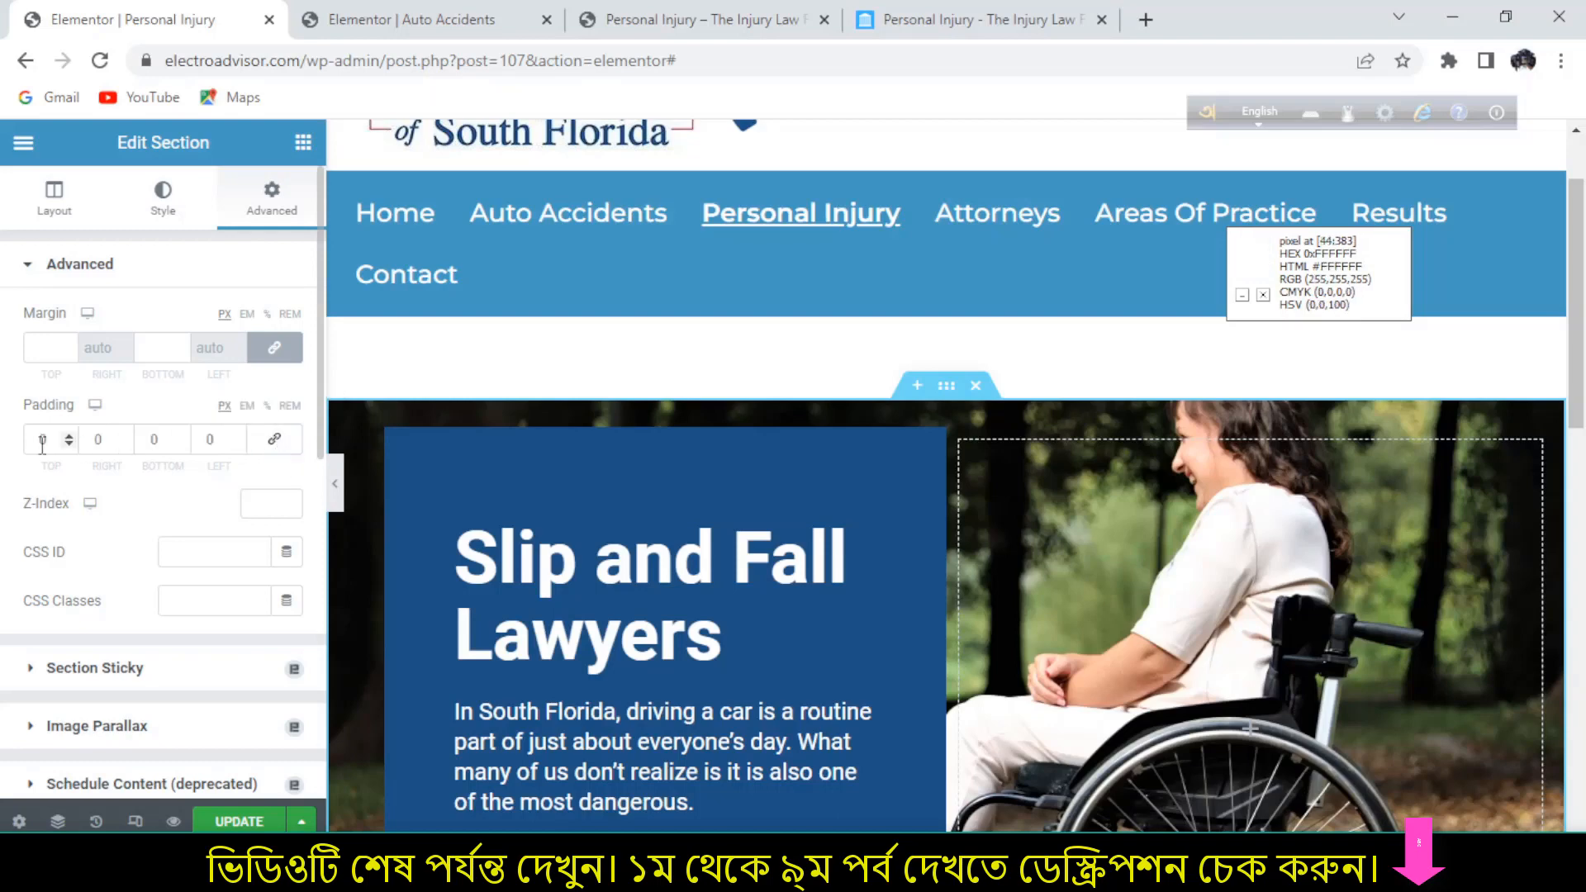
pyautogui.click(71, 437)
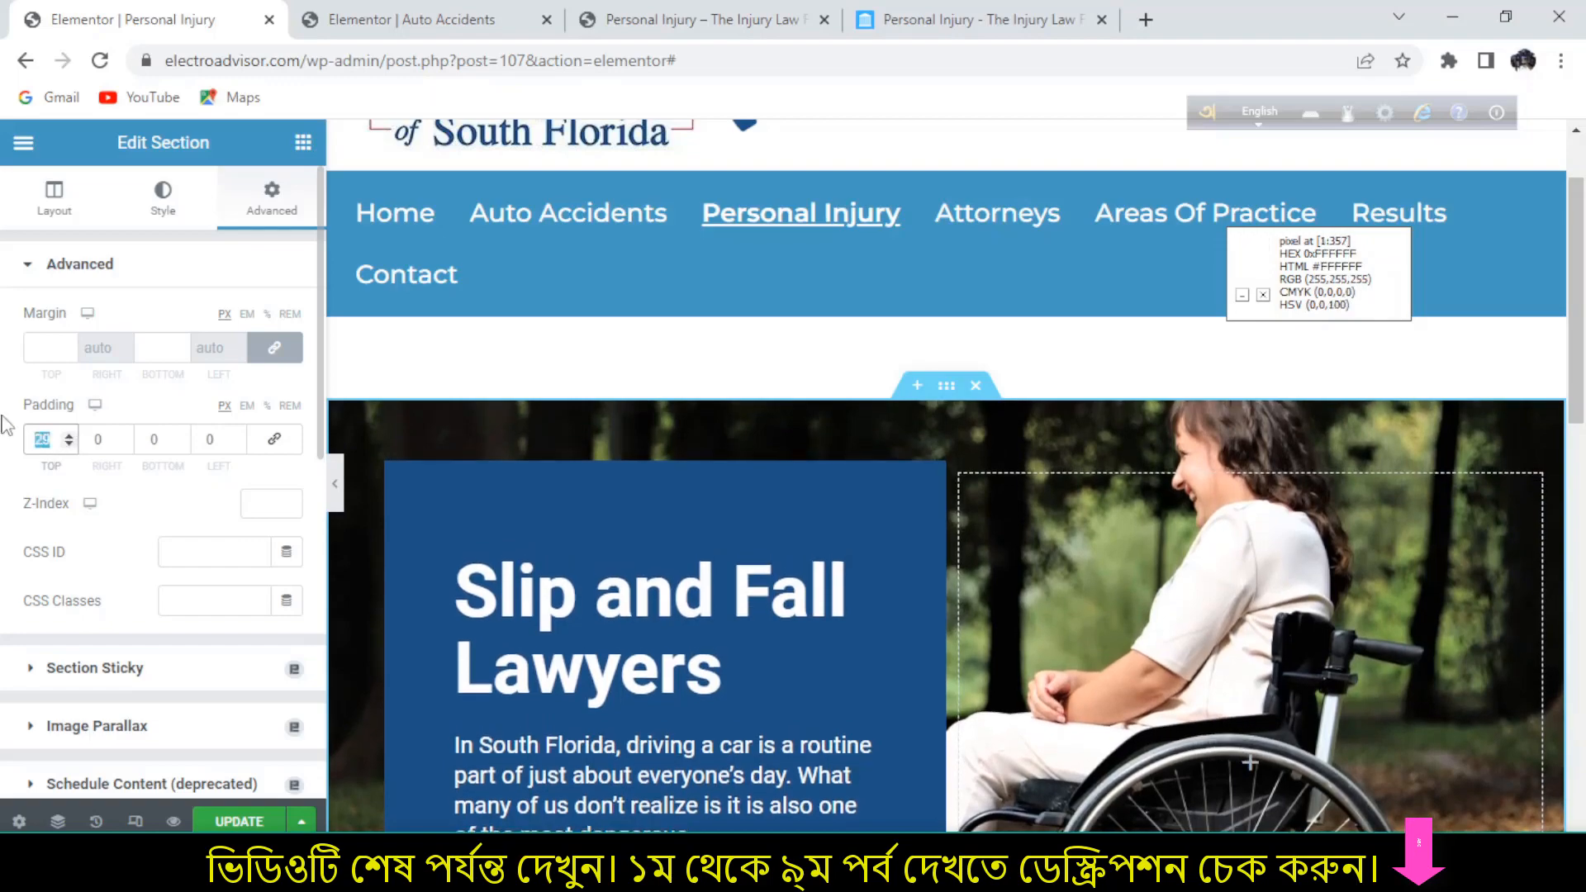
pyautogui.write('80')
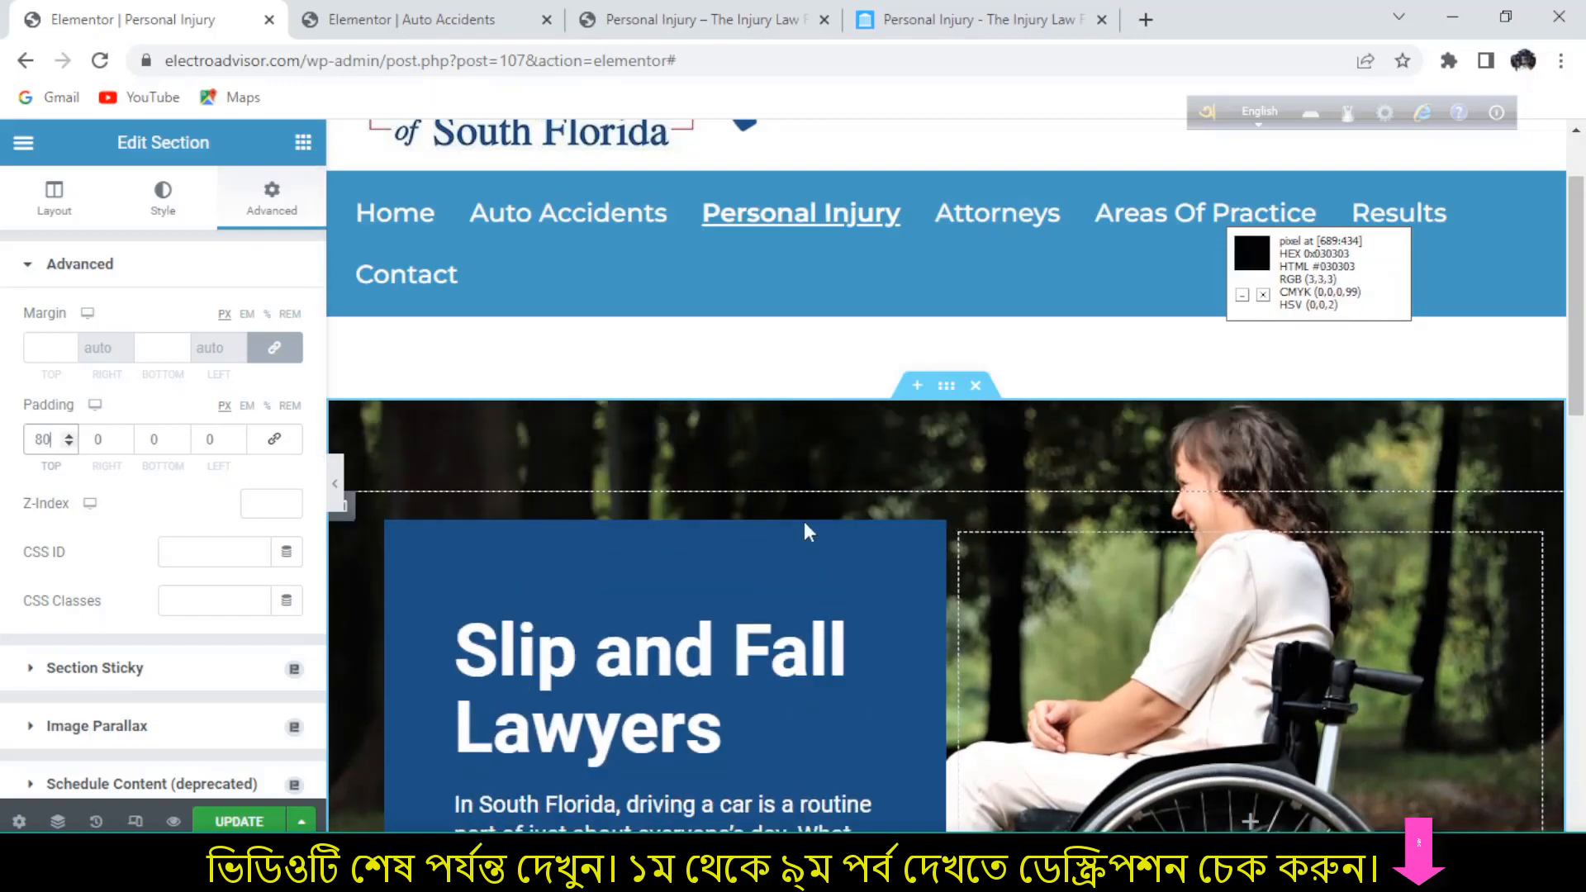
pyautogui.scroll(-4, 810, 536)
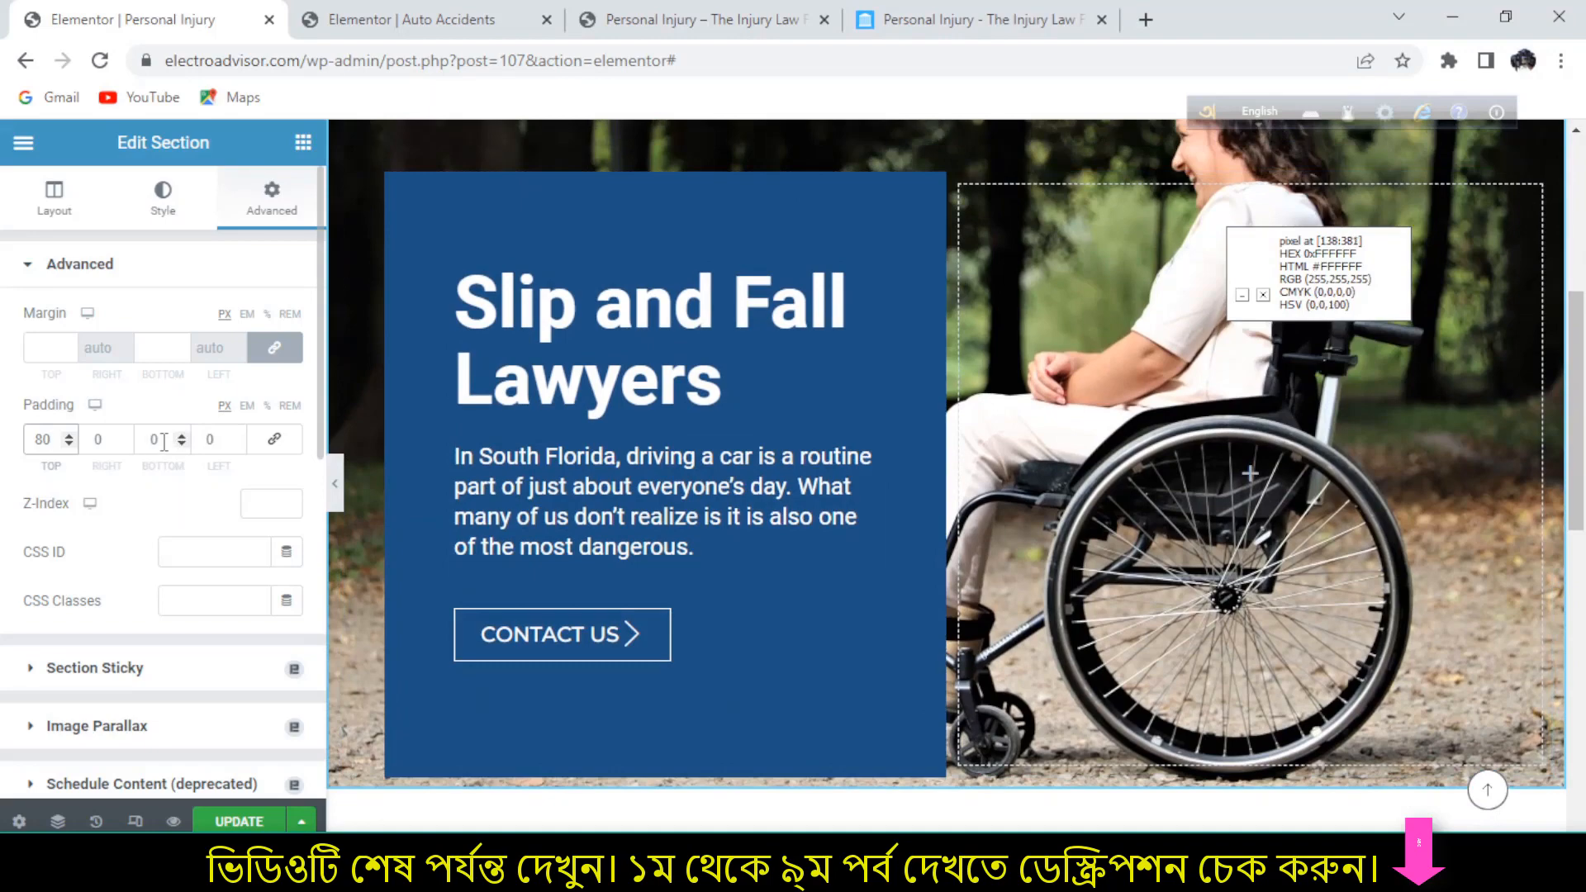
pyautogui.write('8')
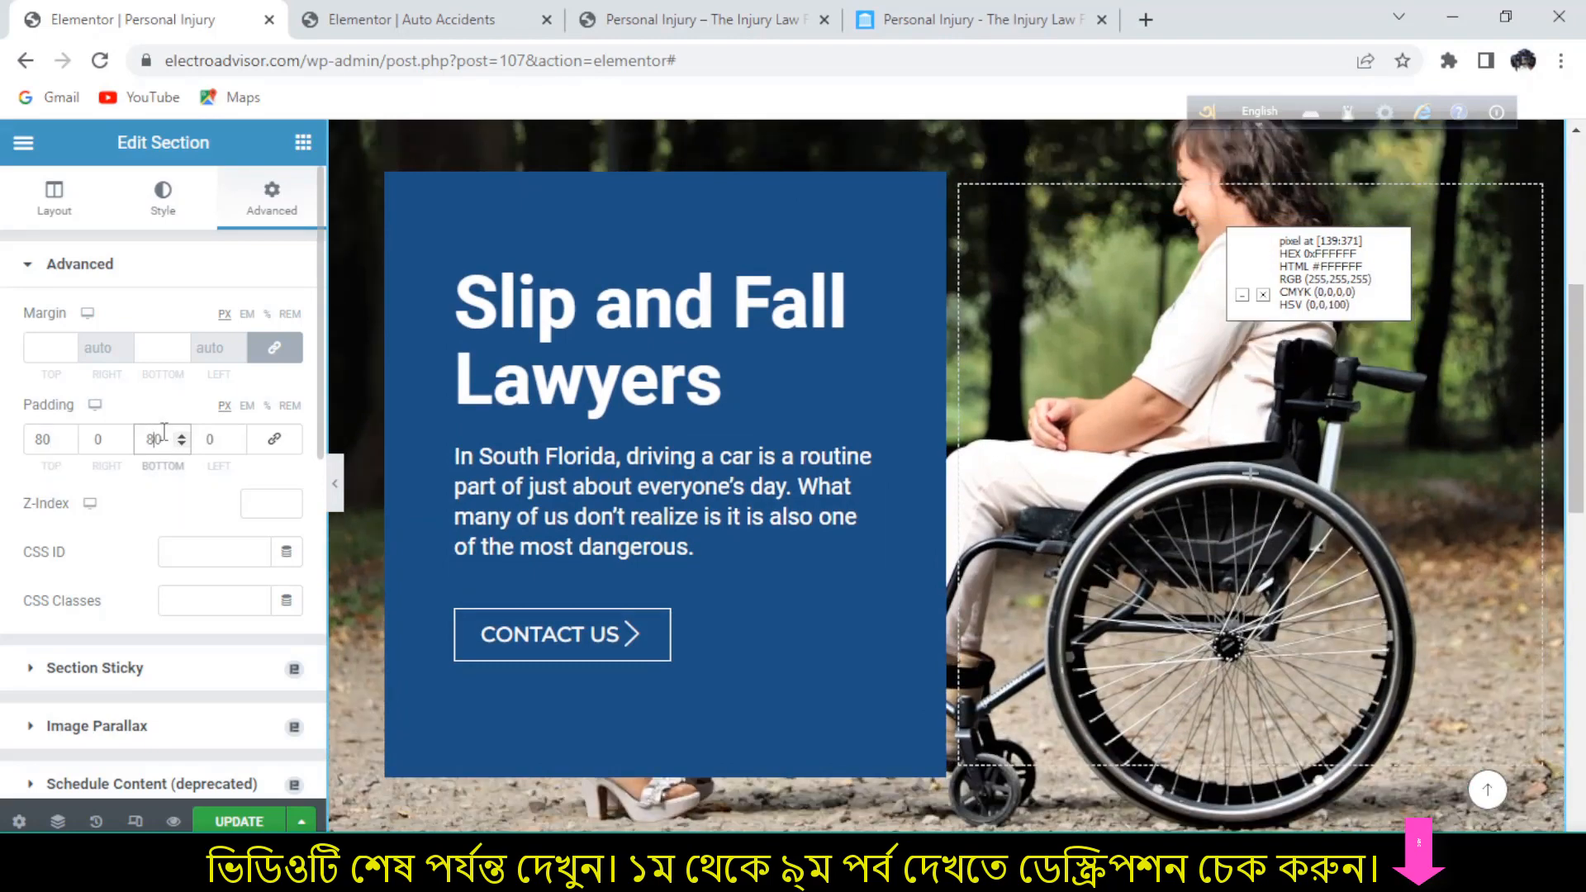
# - Preview the hero at full width and compare its vertical spacing around the blue text column with the reference page
pyautogui.click(335, 483)
pyautogui.scroll(-5, 785, 582)
pyautogui.scroll(10, 801, 583)
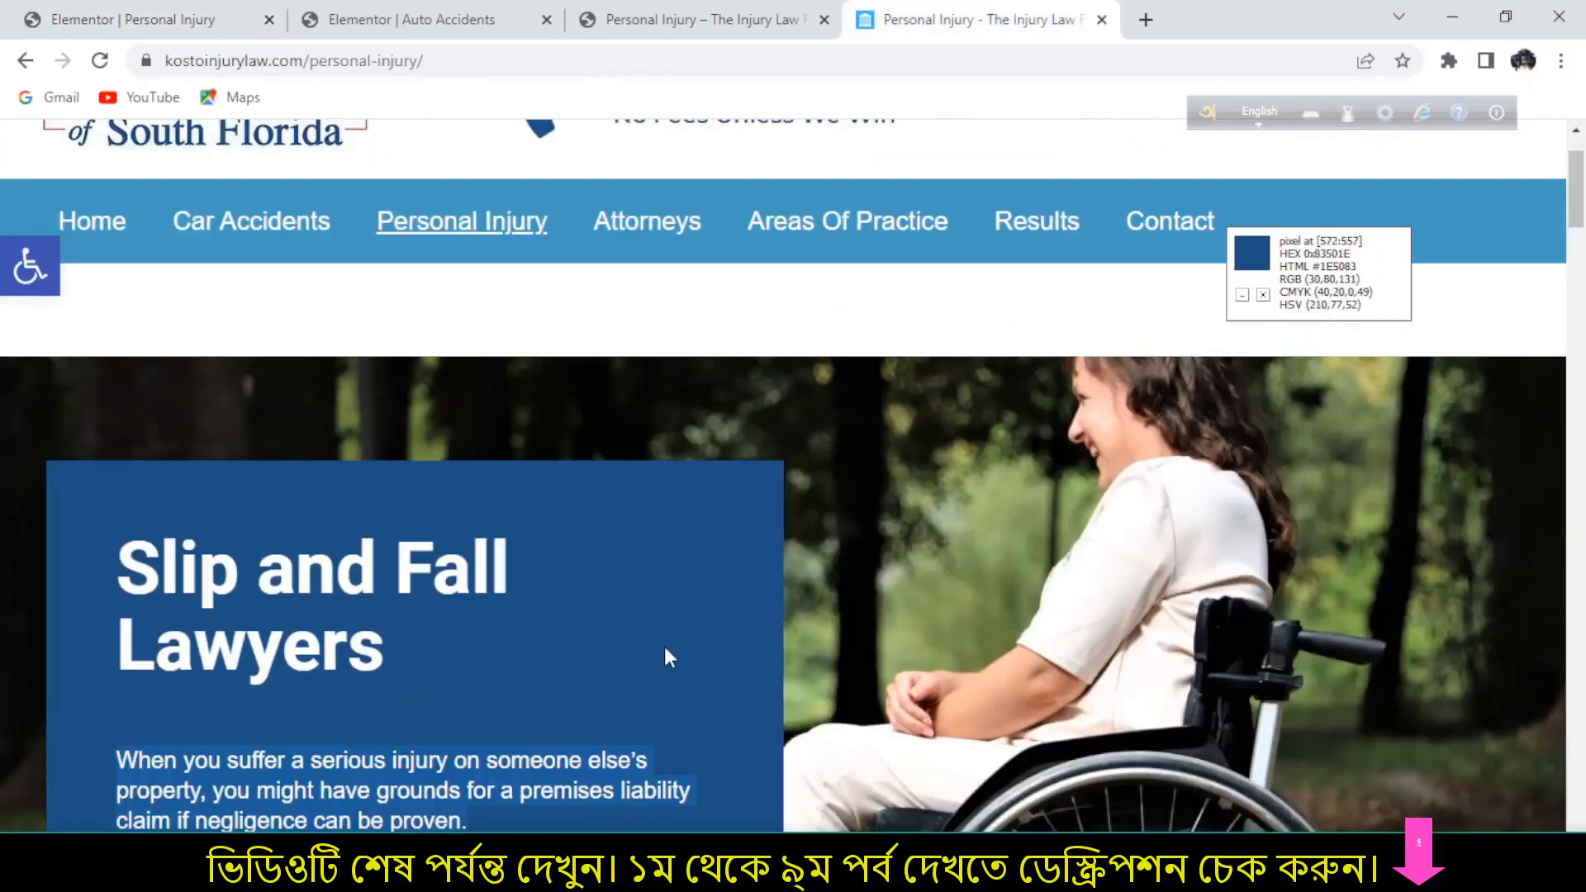
pyautogui.scroll(-9, 669, 655)
pyautogui.scroll(4, 674, 658)
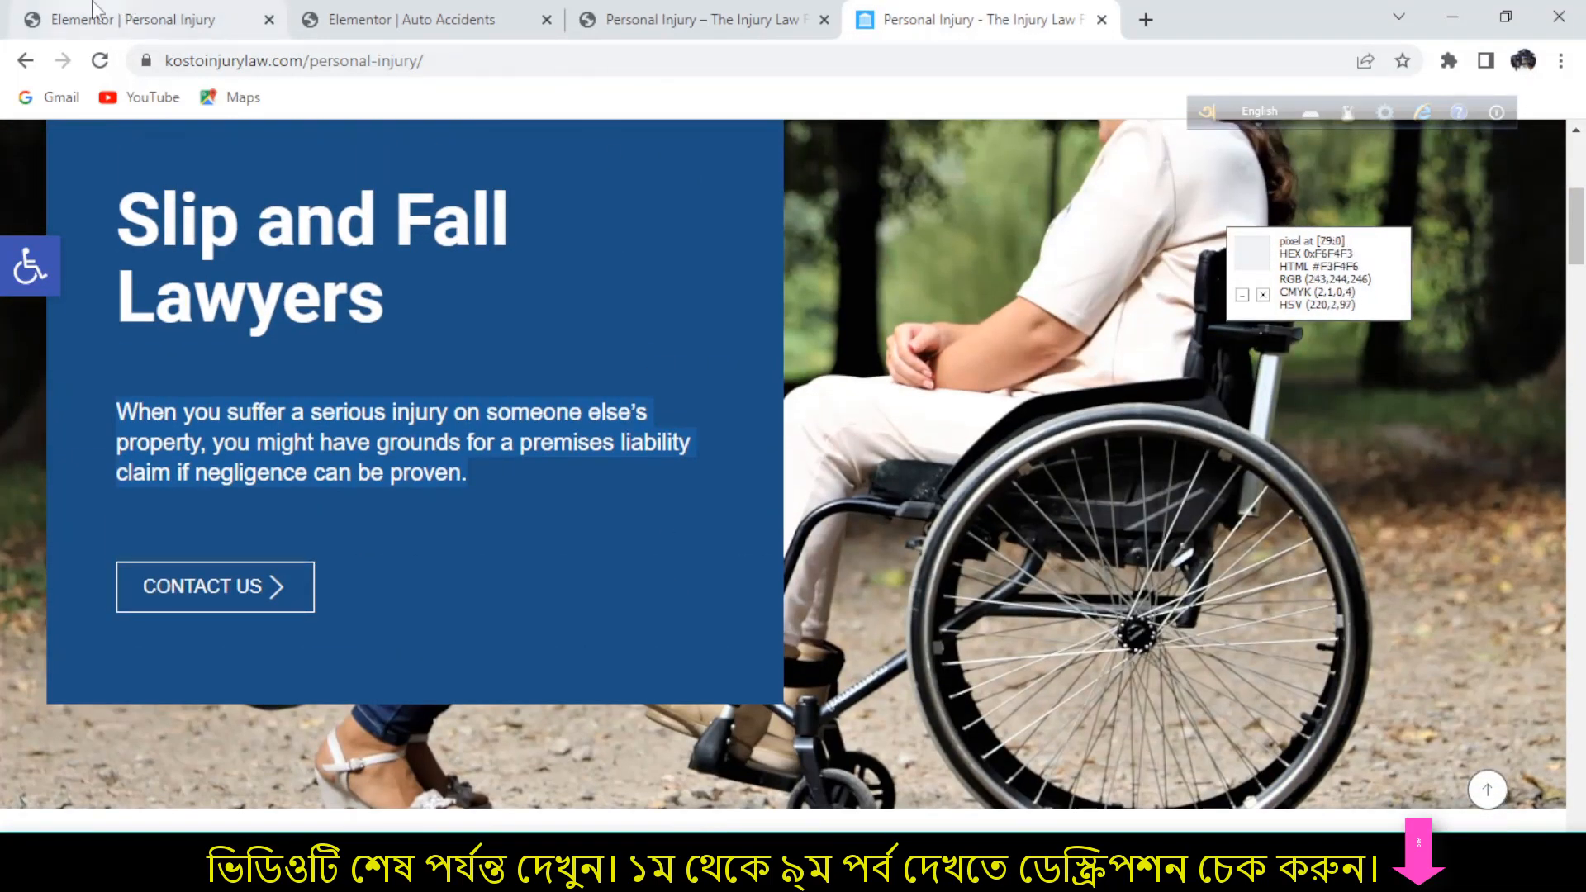
pyautogui.click(116, 19)
pyautogui.click(9, 506)
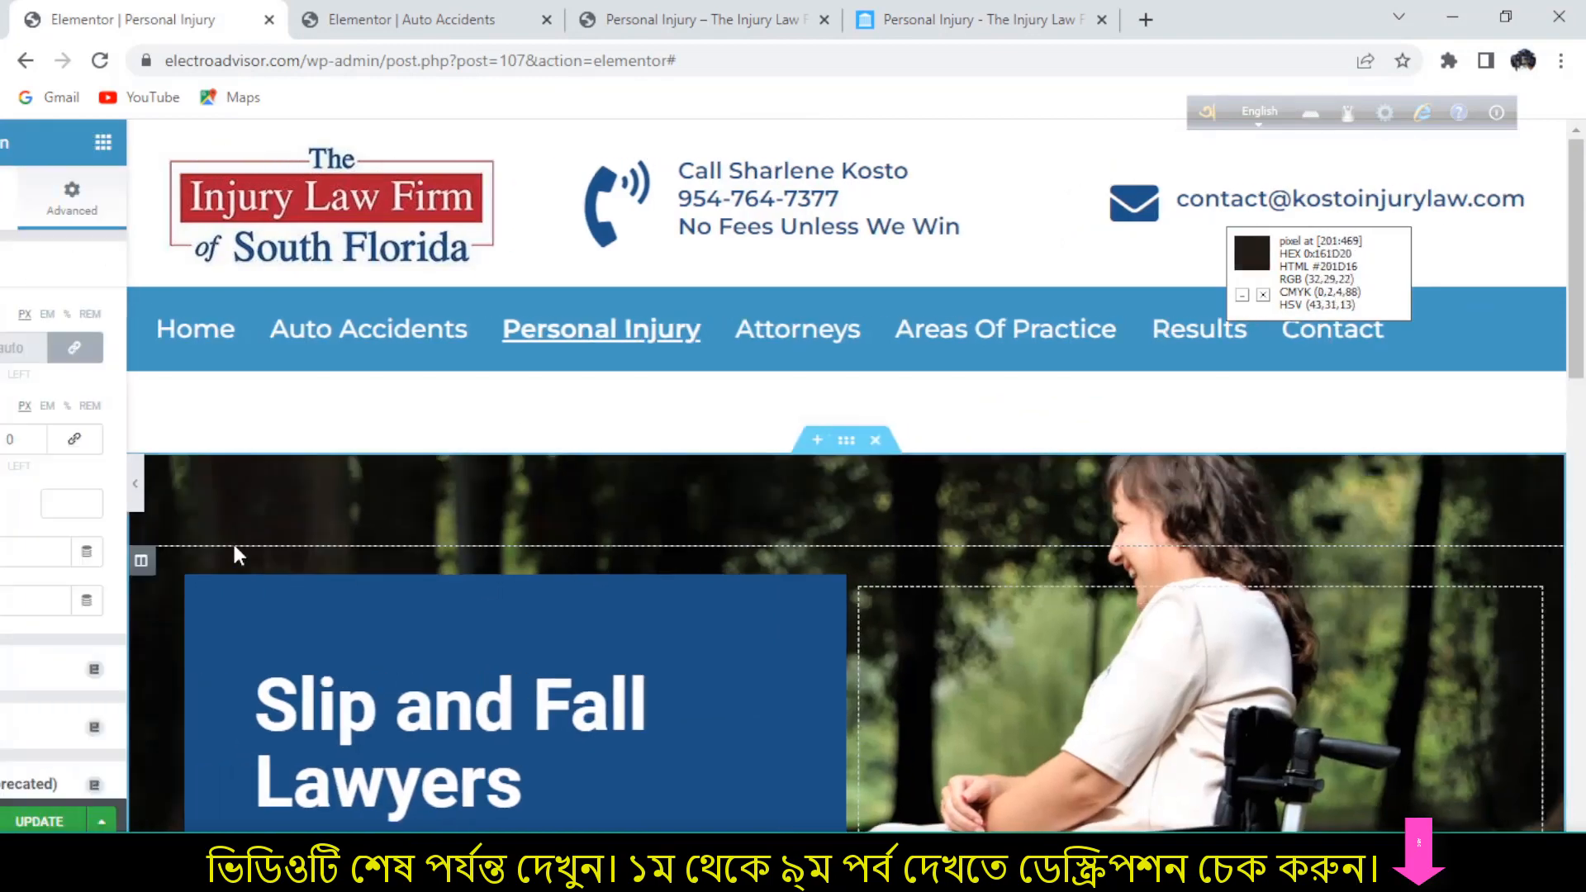
pyautogui.scroll(-6, 911, 602)
pyautogui.scroll(-3, 924, 609)
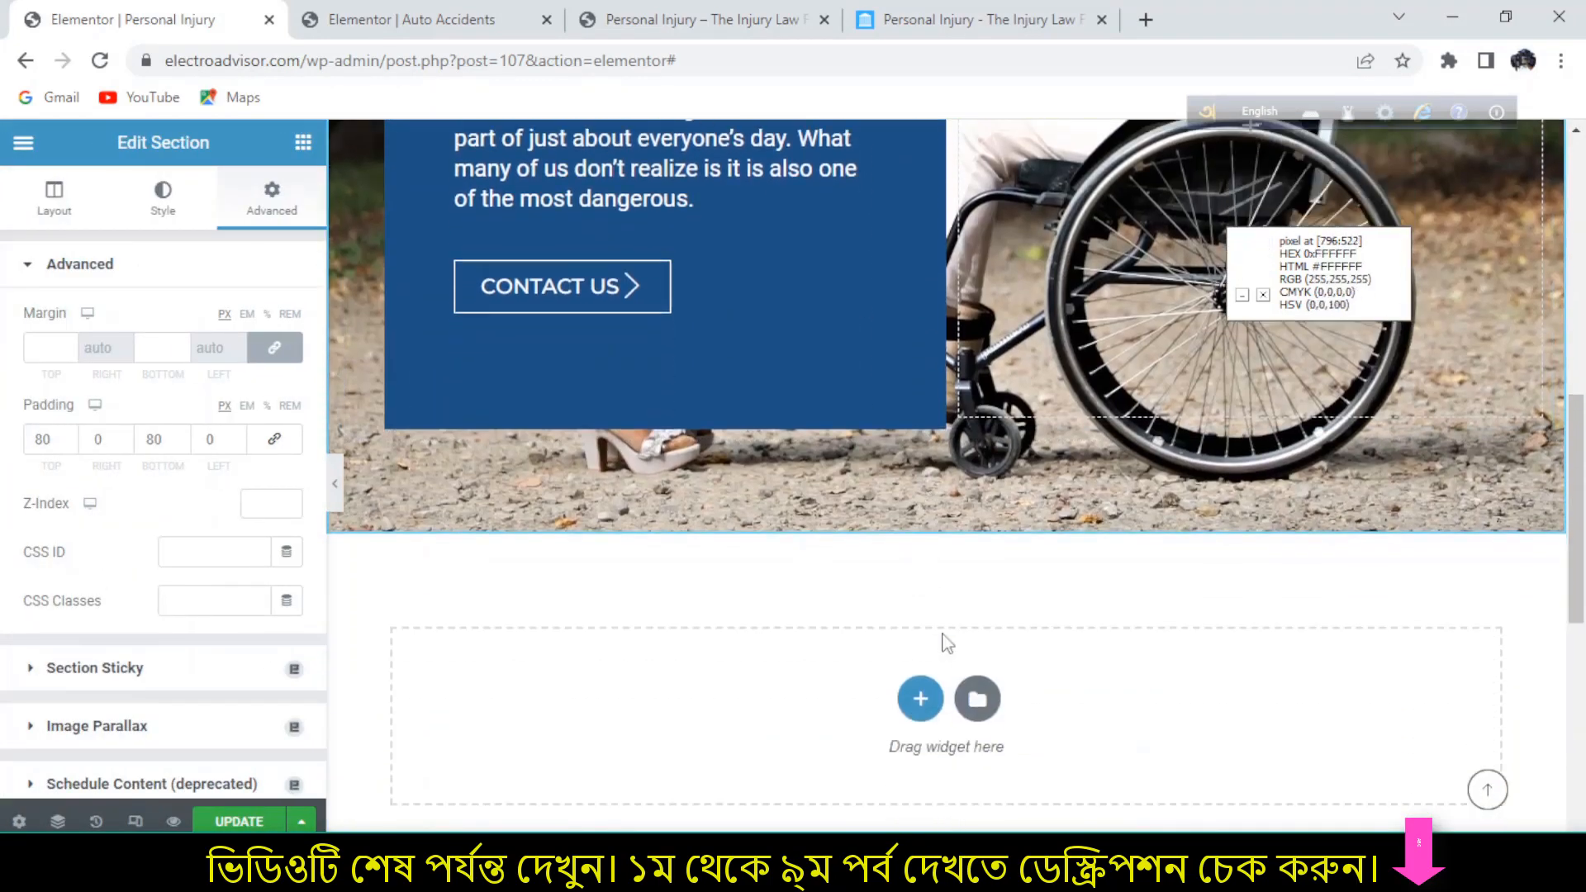
# - Examine the layout of the reference page's "Injuries sustained as a result of a Slip and Fall can be life-altering" section
pyautogui.click(945, 11)
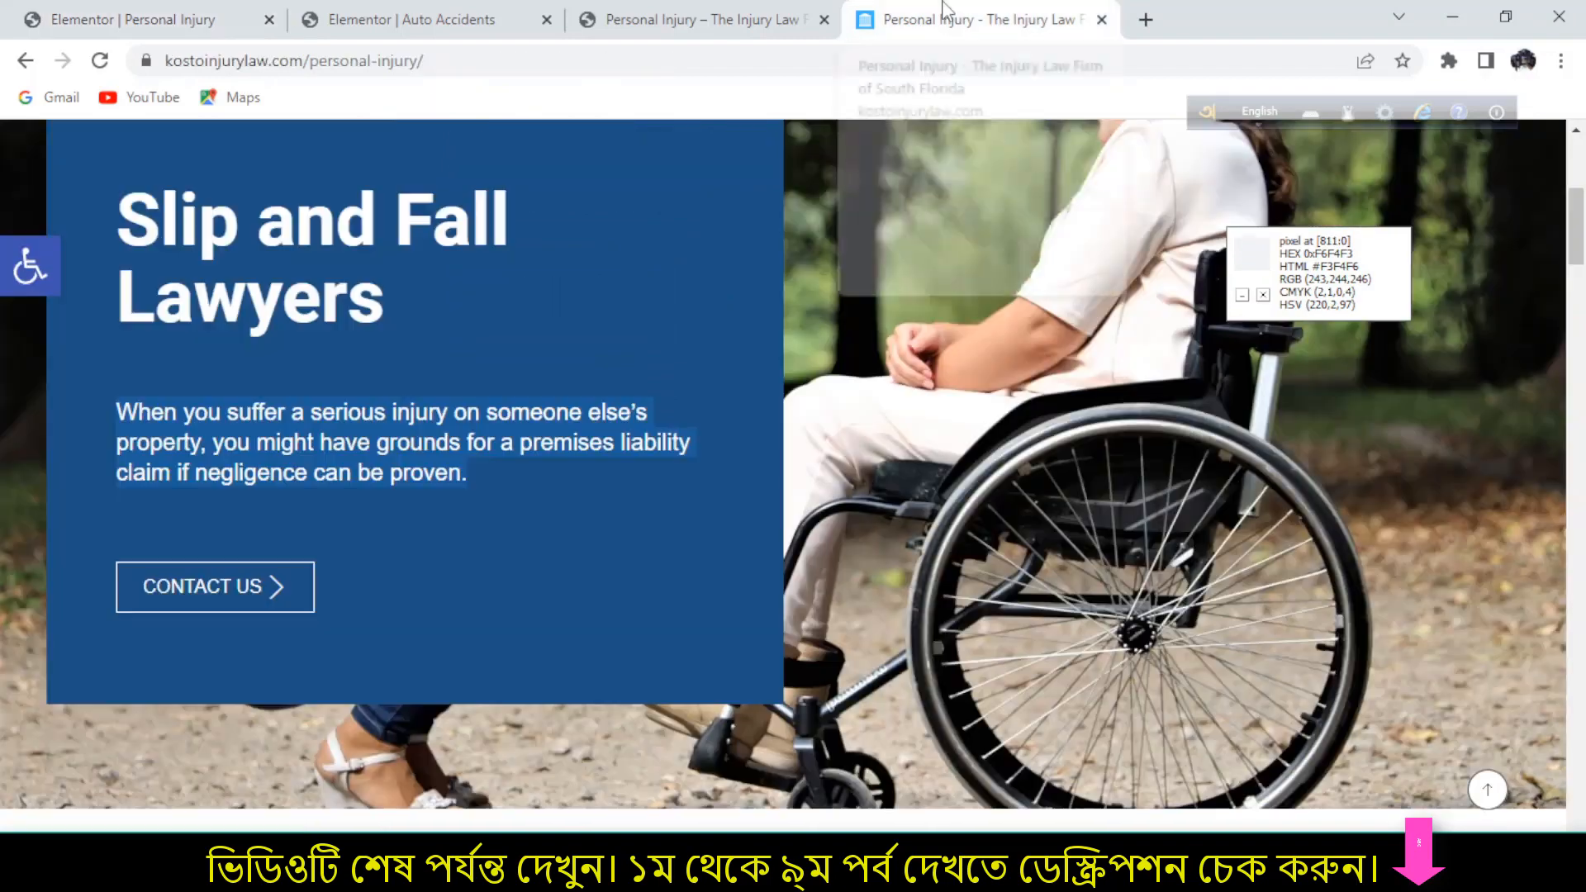
pyautogui.scroll(-6, 786, 461)
pyautogui.scroll(-1, 793, 465)
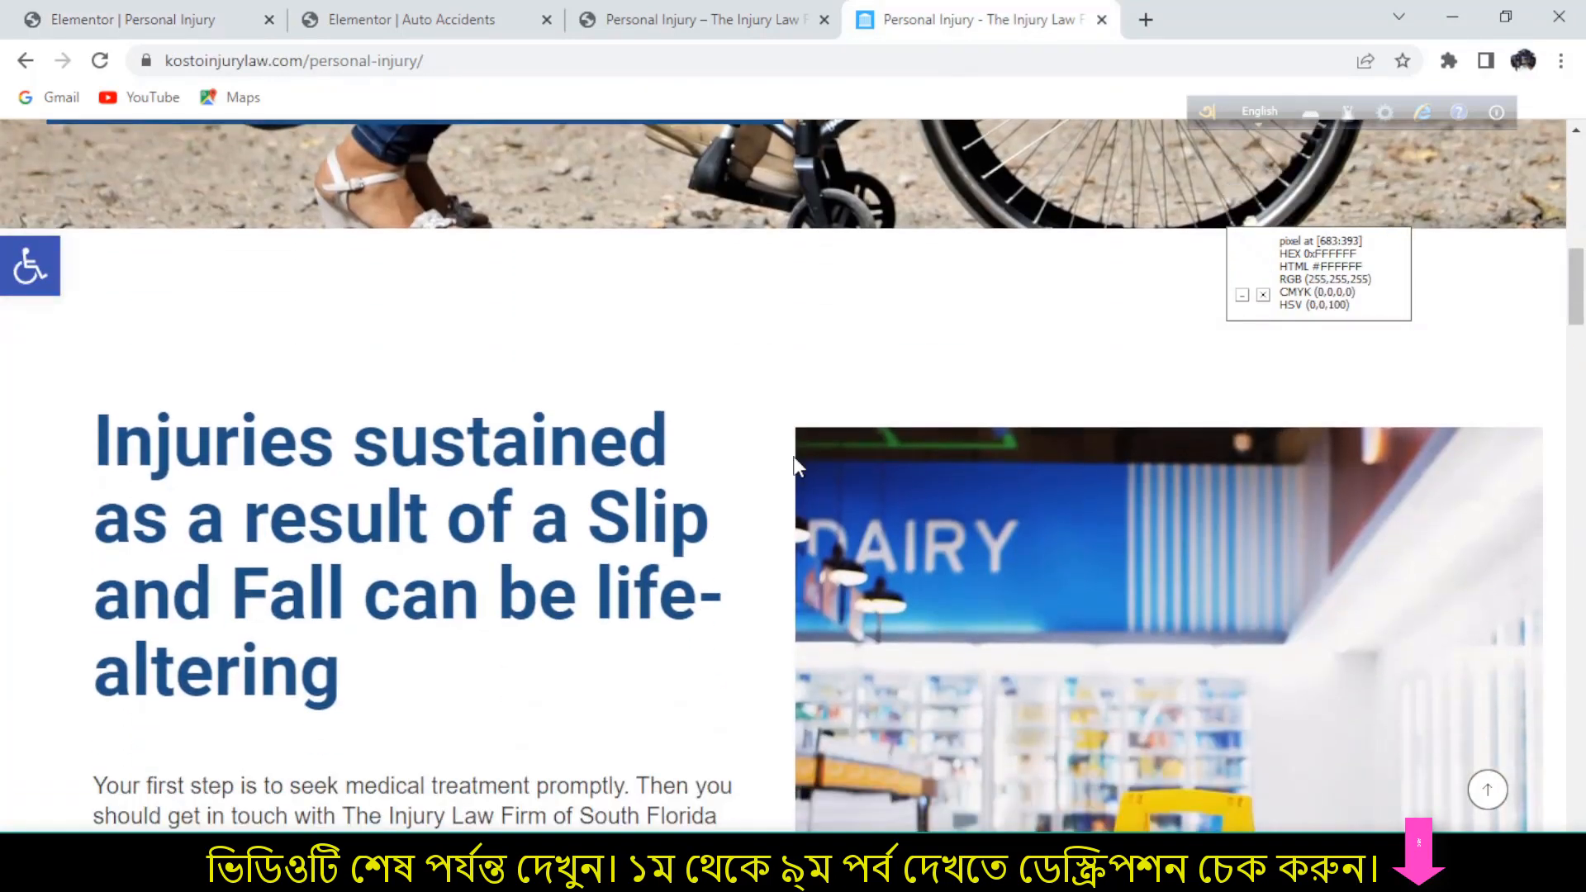
pyautogui.scroll(-5, 882, 483)
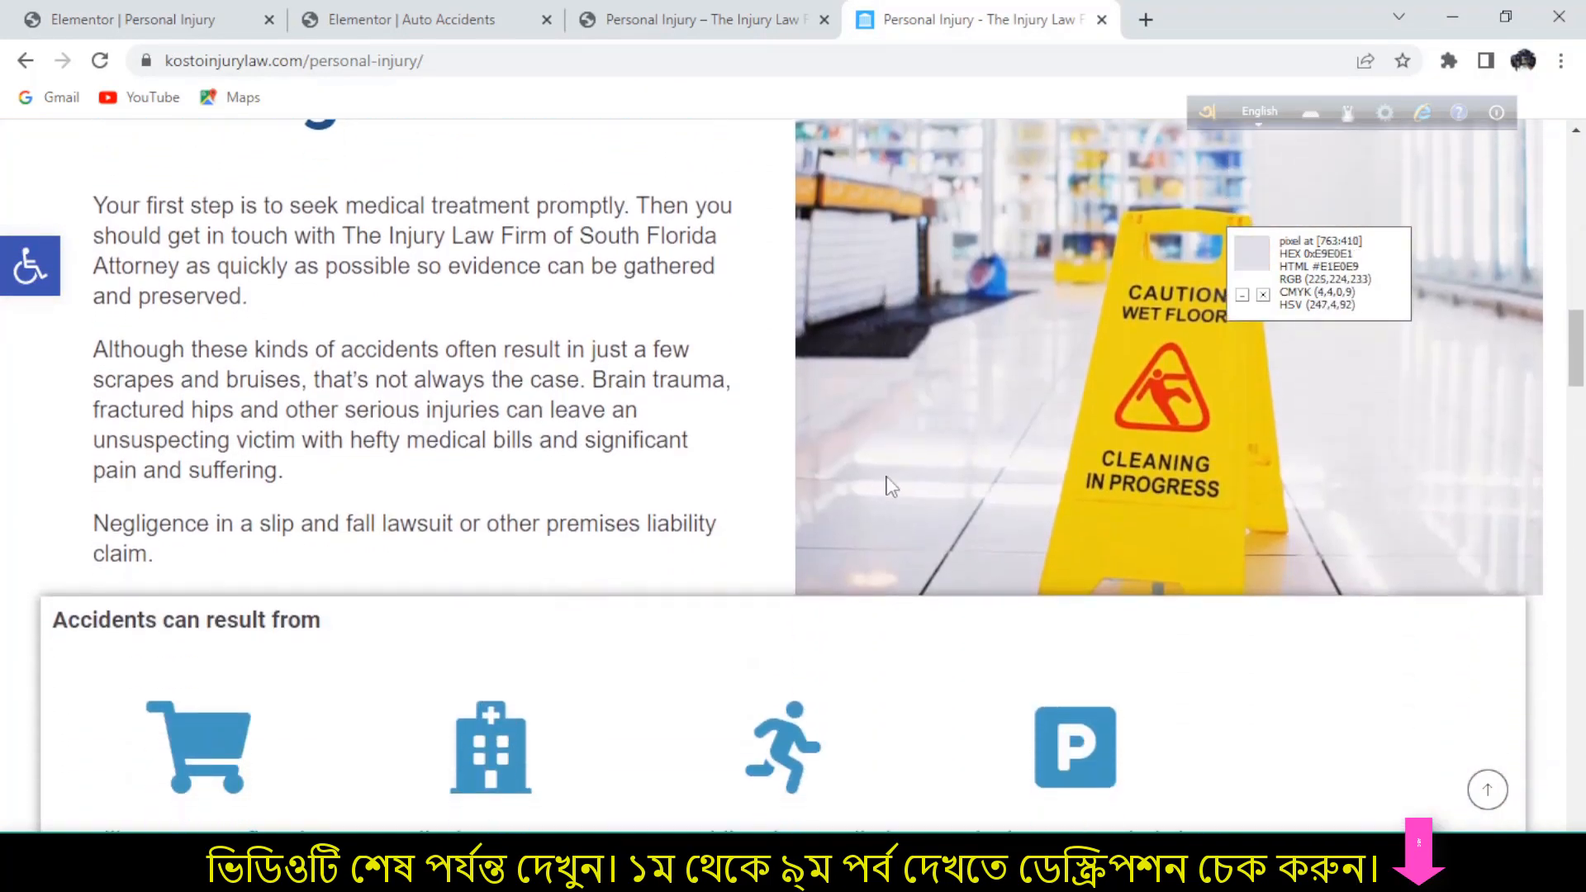
pyautogui.scroll(3, 774, 489)
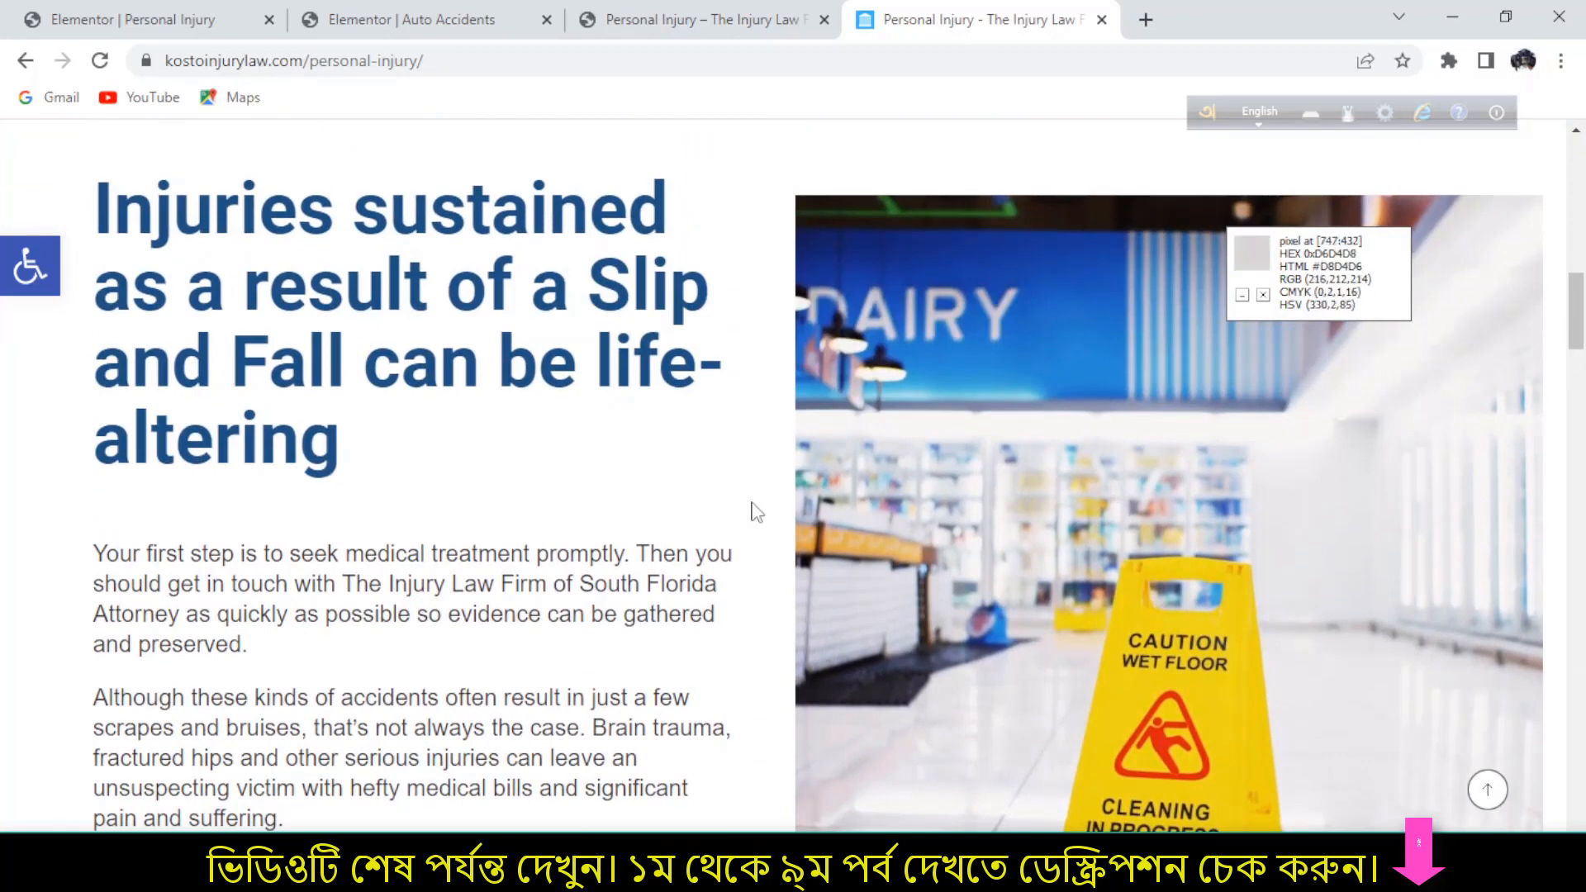
pyautogui.scroll(2, 933, 502)
pyautogui.scroll(-2, 934, 502)
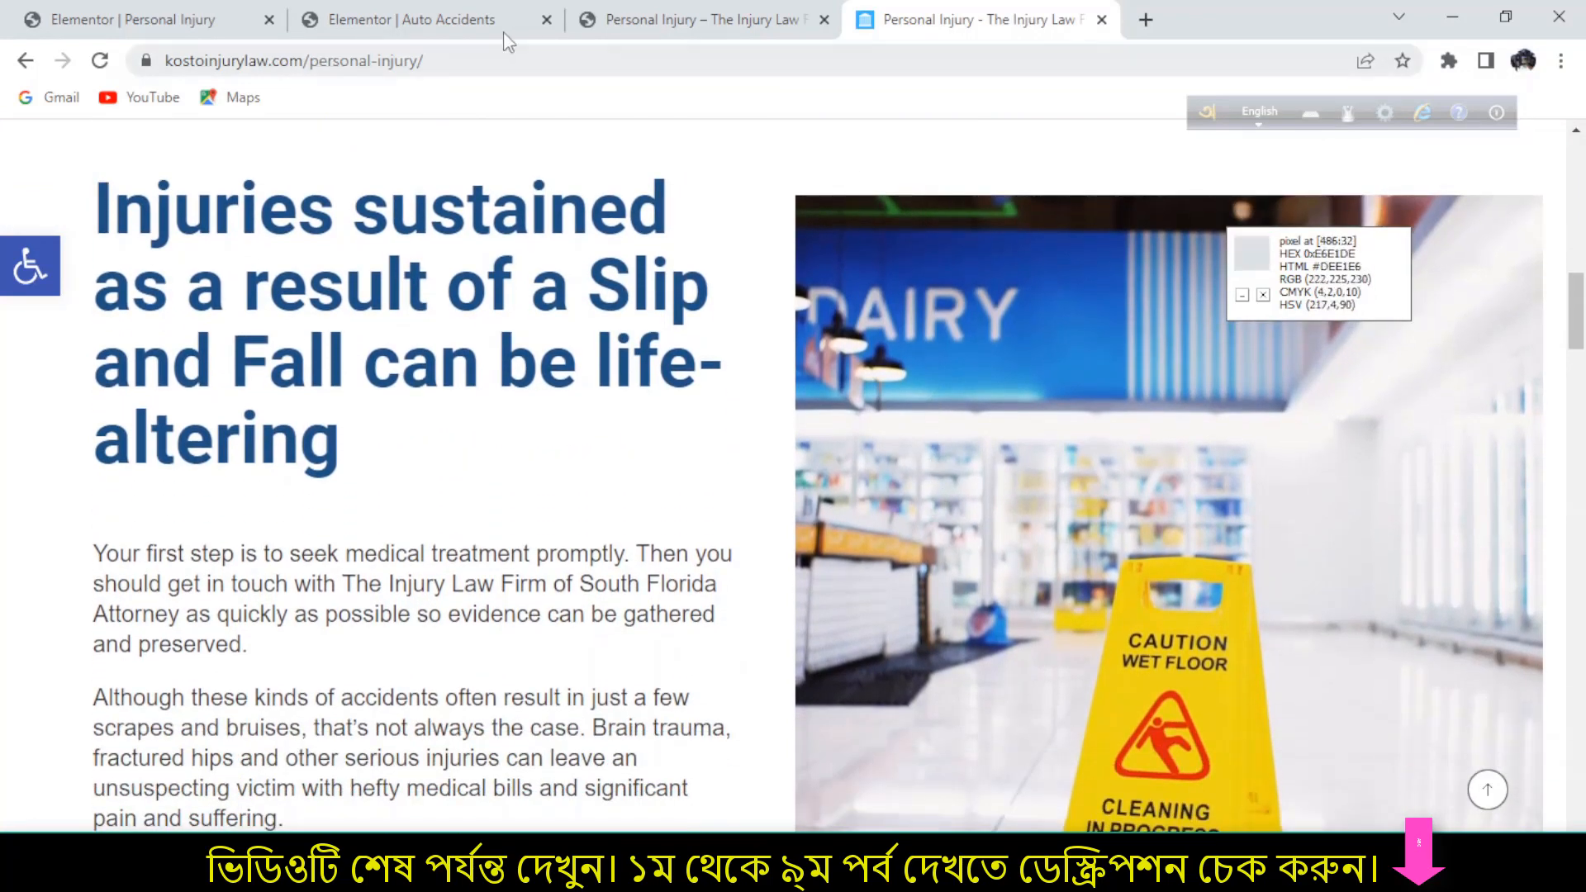
# - Add a single-column section below the hero in the Personal Injury editor and place a two-column inner section inside it
pyautogui.click(133, 19)
pyautogui.click(918, 696)
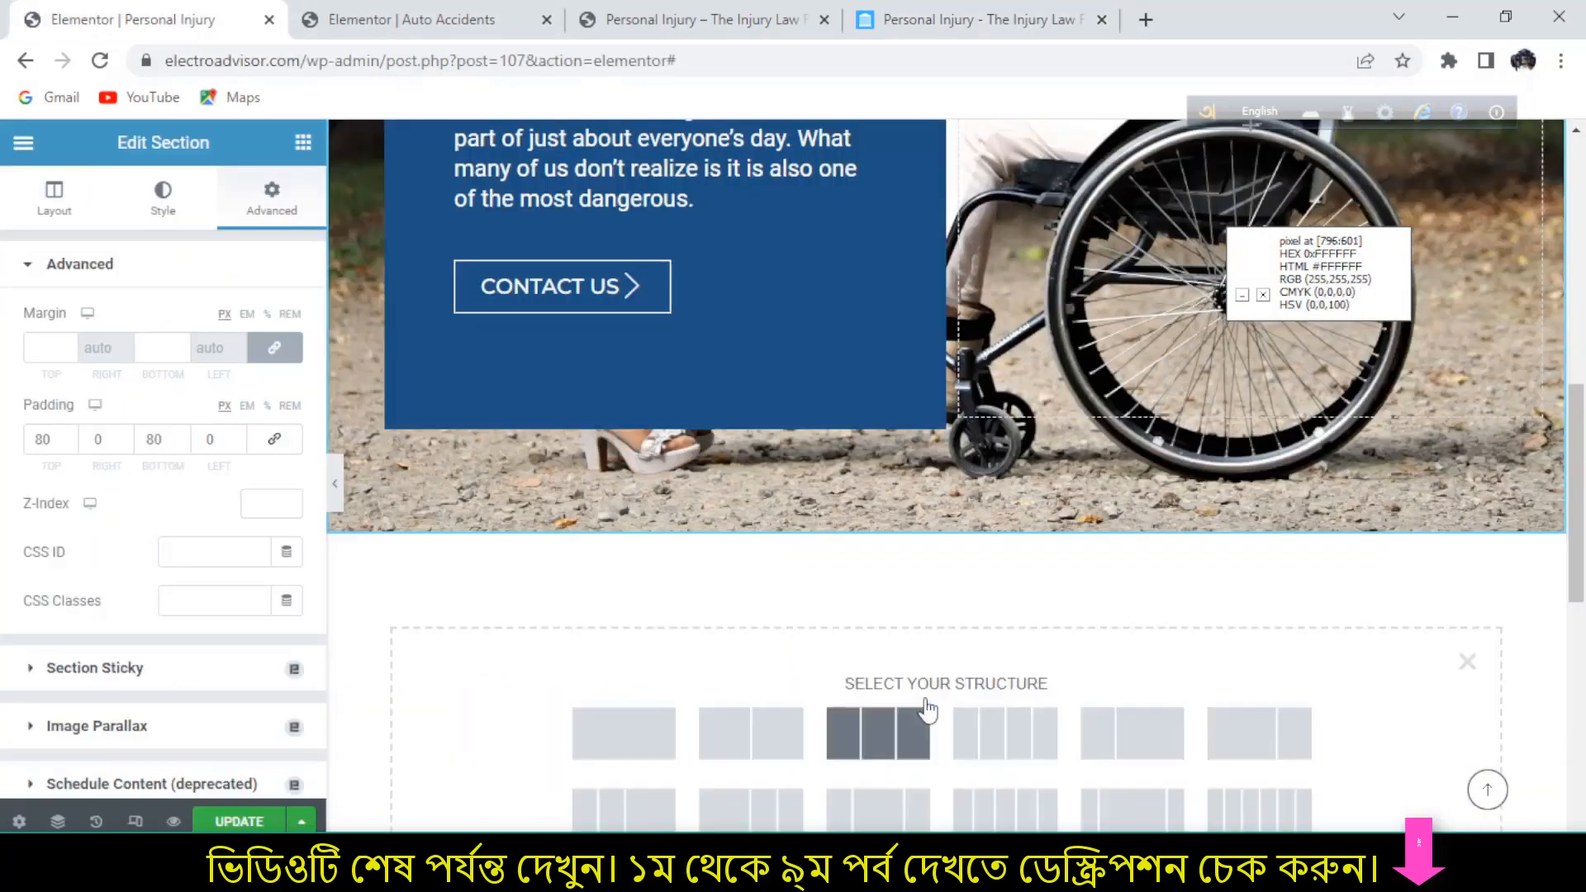
pyautogui.click(650, 747)
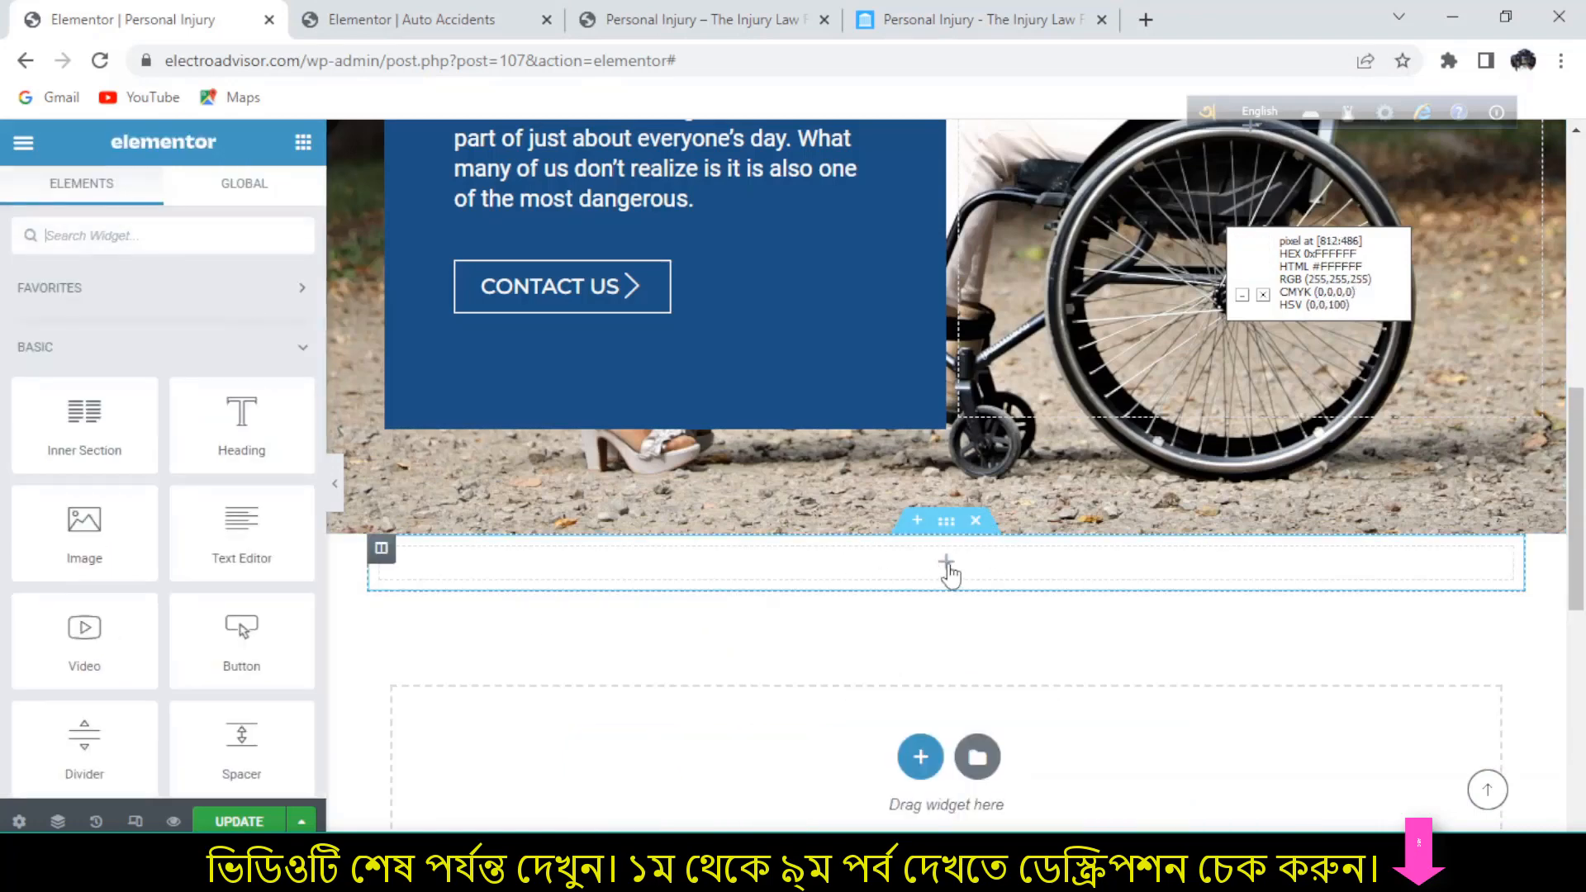
pyautogui.moveTo(84, 422); pyautogui.dragTo(965, 571)
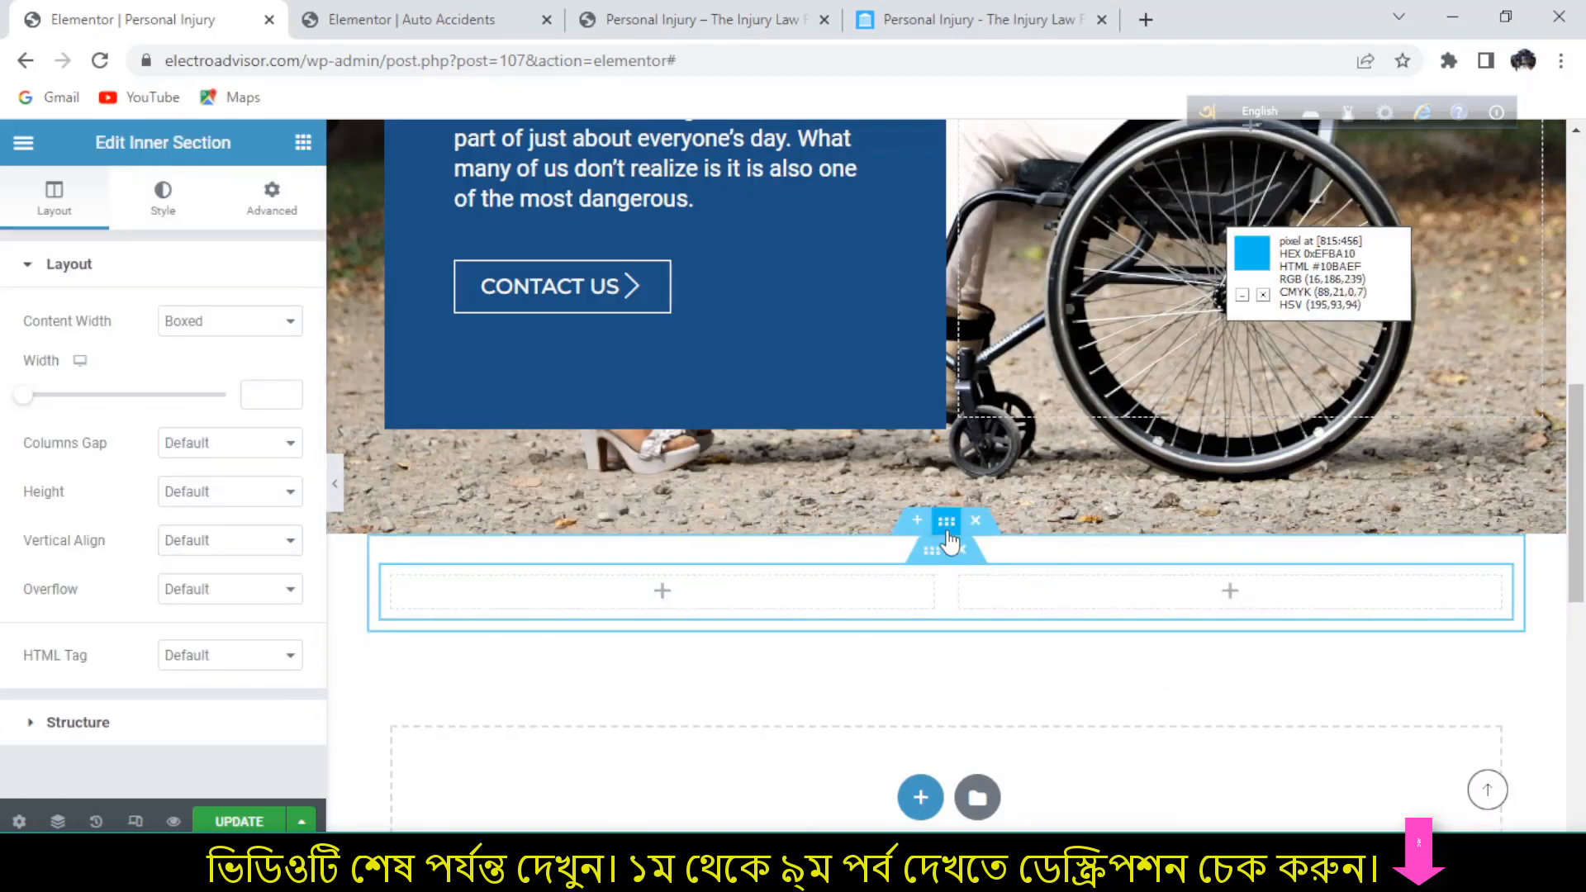
# - Set the new outer section's top margin to 80 px and compare the gap below the hero with the reference page
pyautogui.click(948, 533)
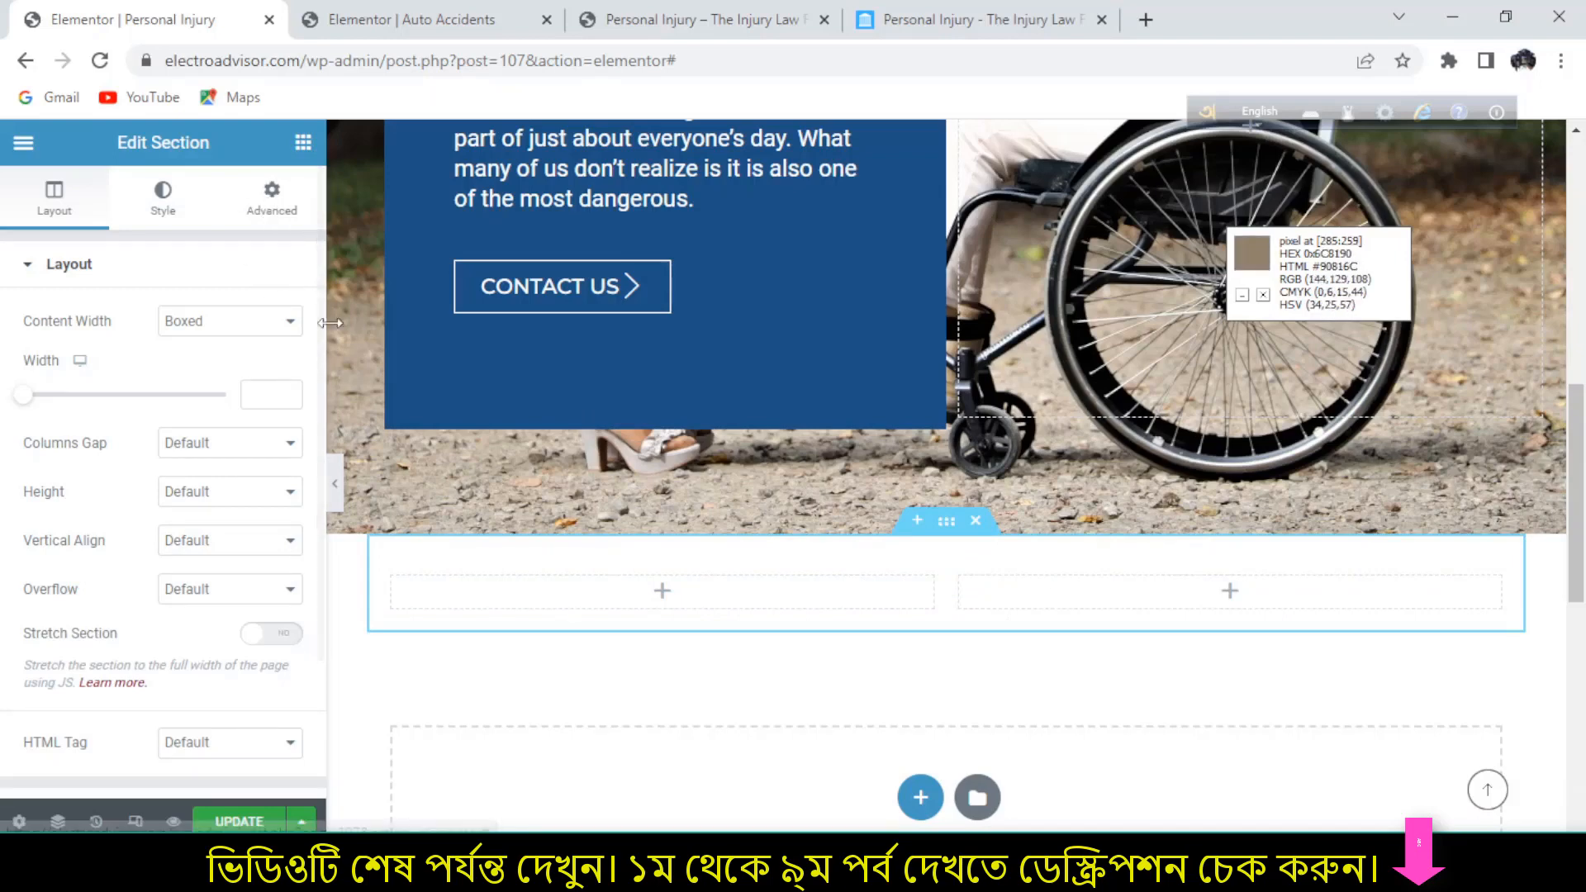
pyautogui.click(271, 200)
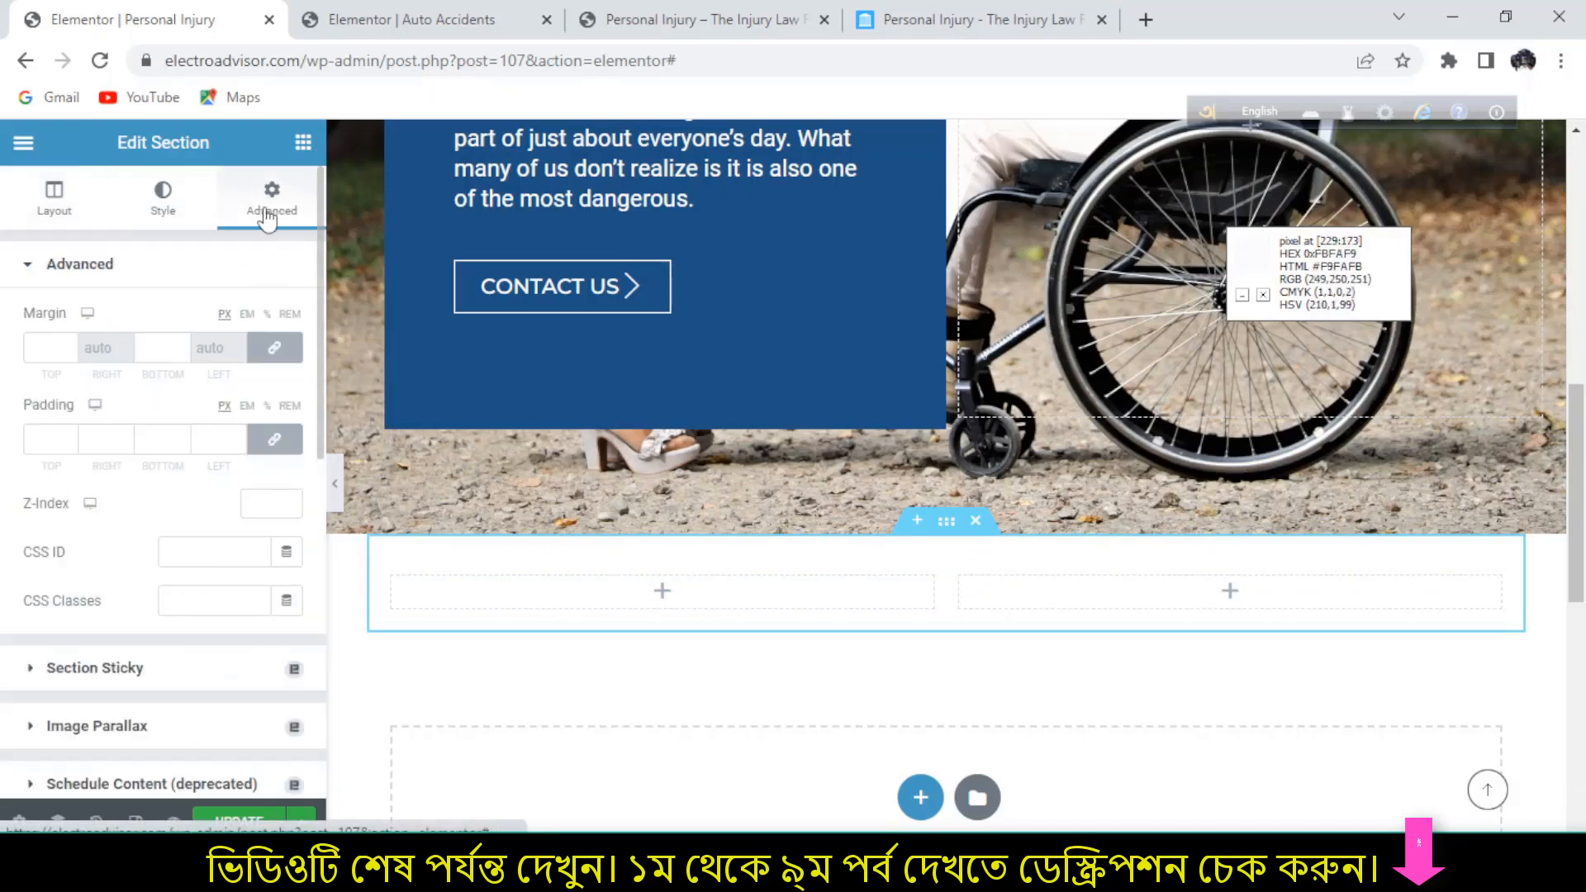
pyautogui.click(274, 348)
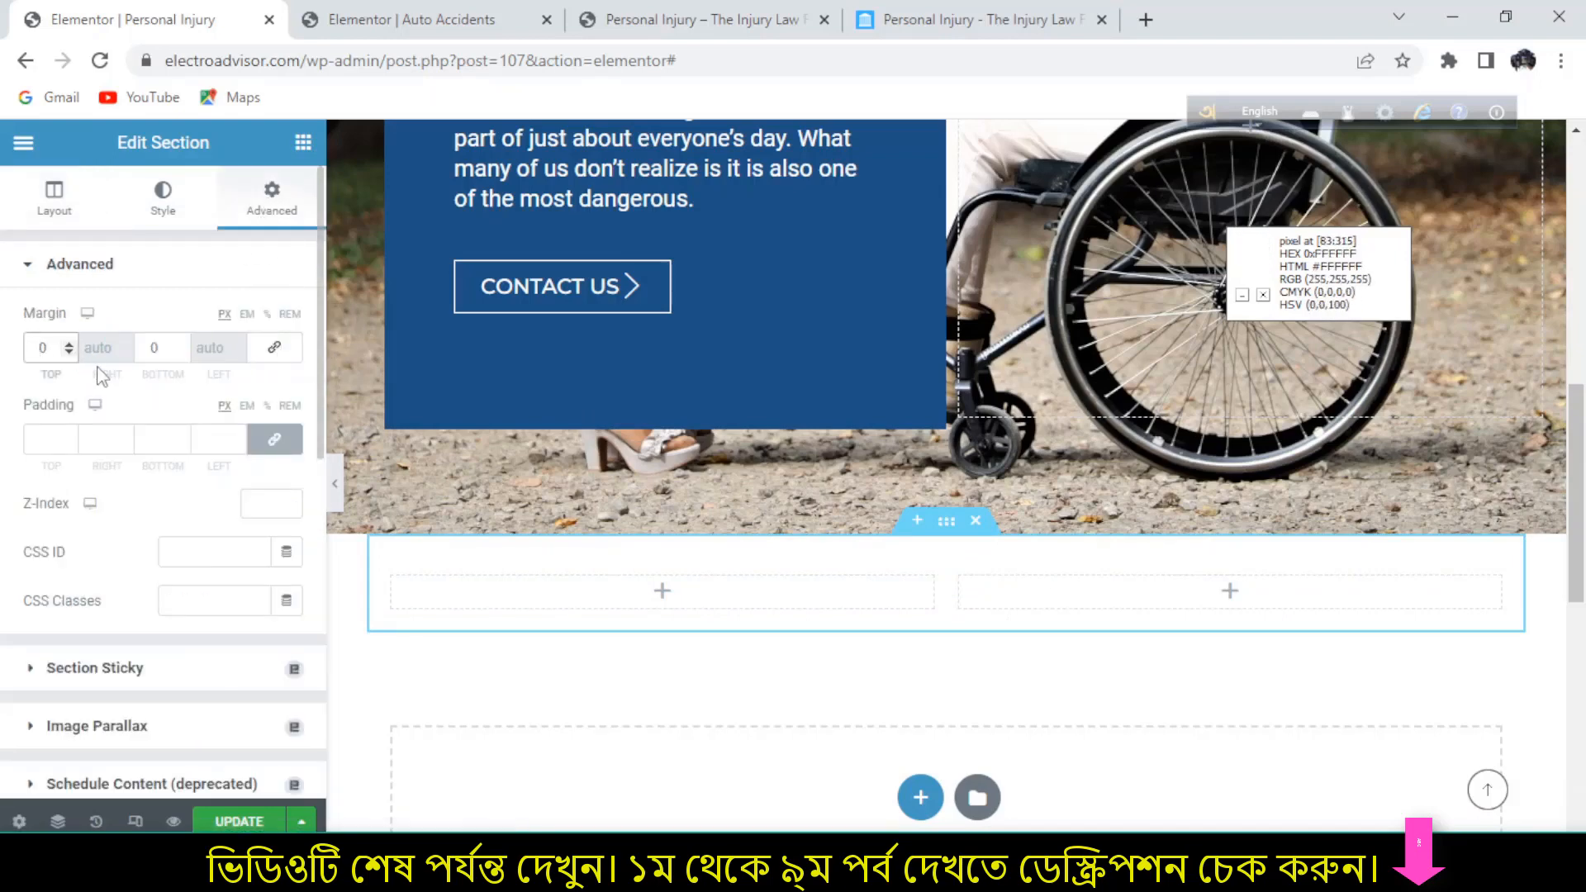
pyautogui.write('80')
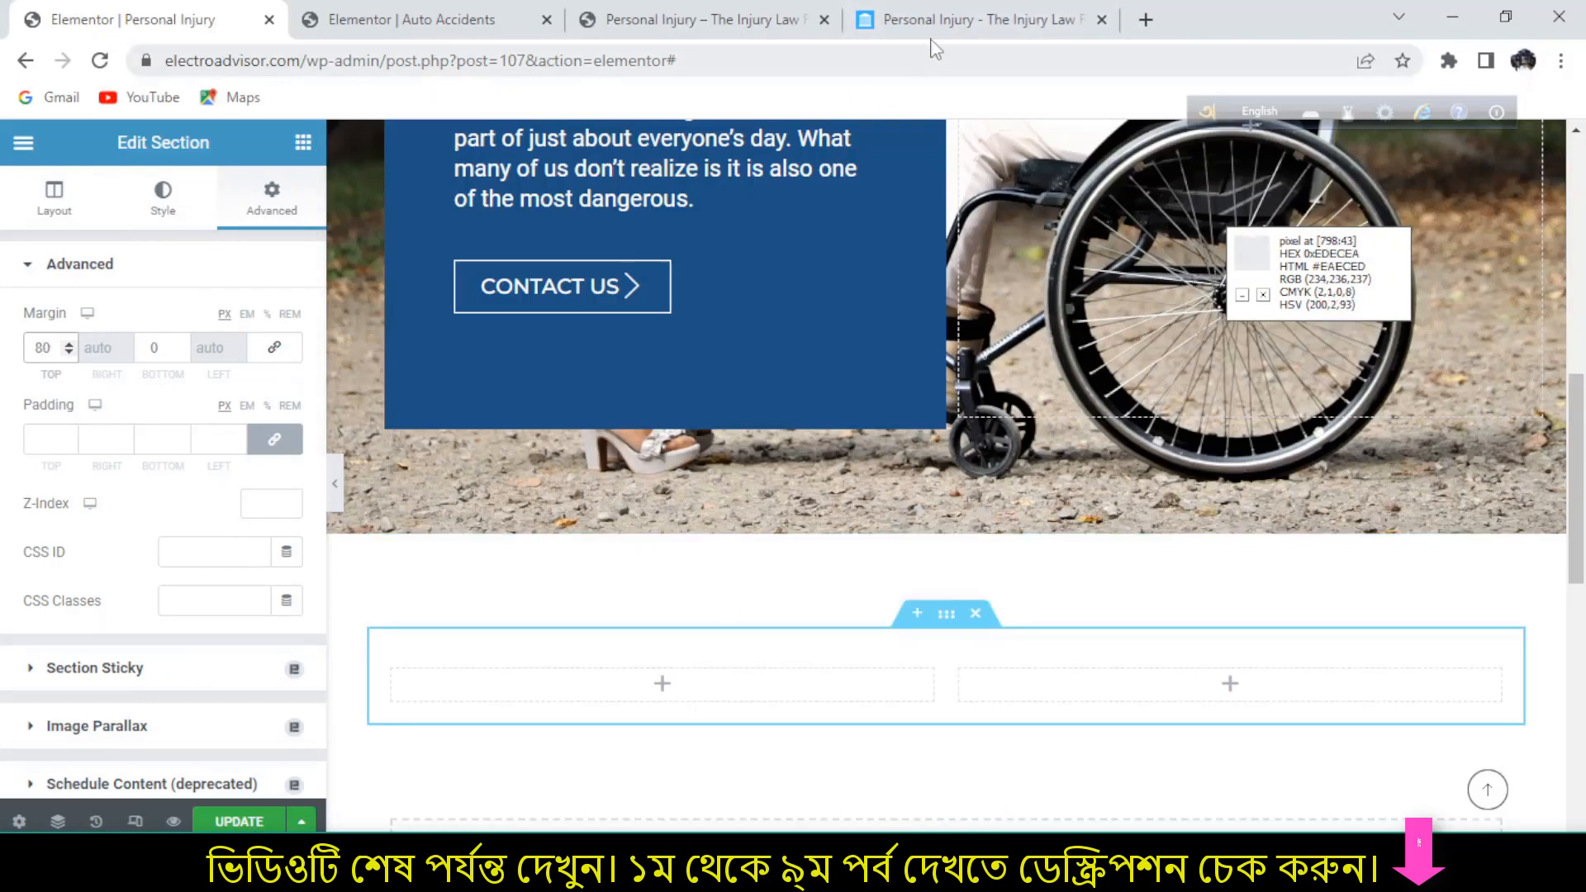
pyautogui.click(933, 25)
pyautogui.scroll(4, 843, 496)
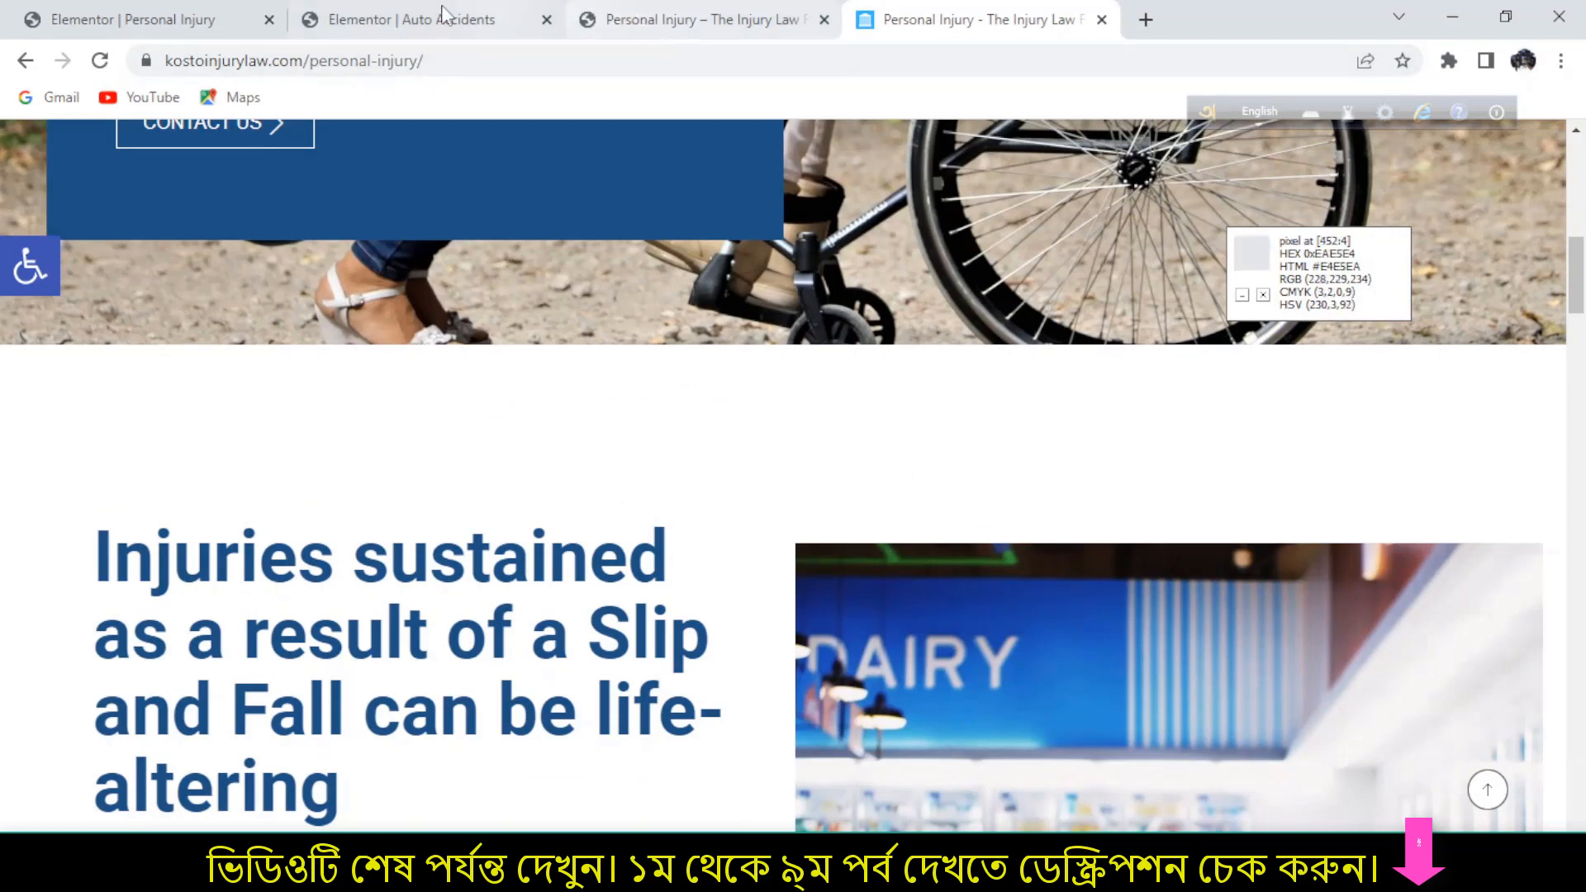
pyautogui.click(186, 12)
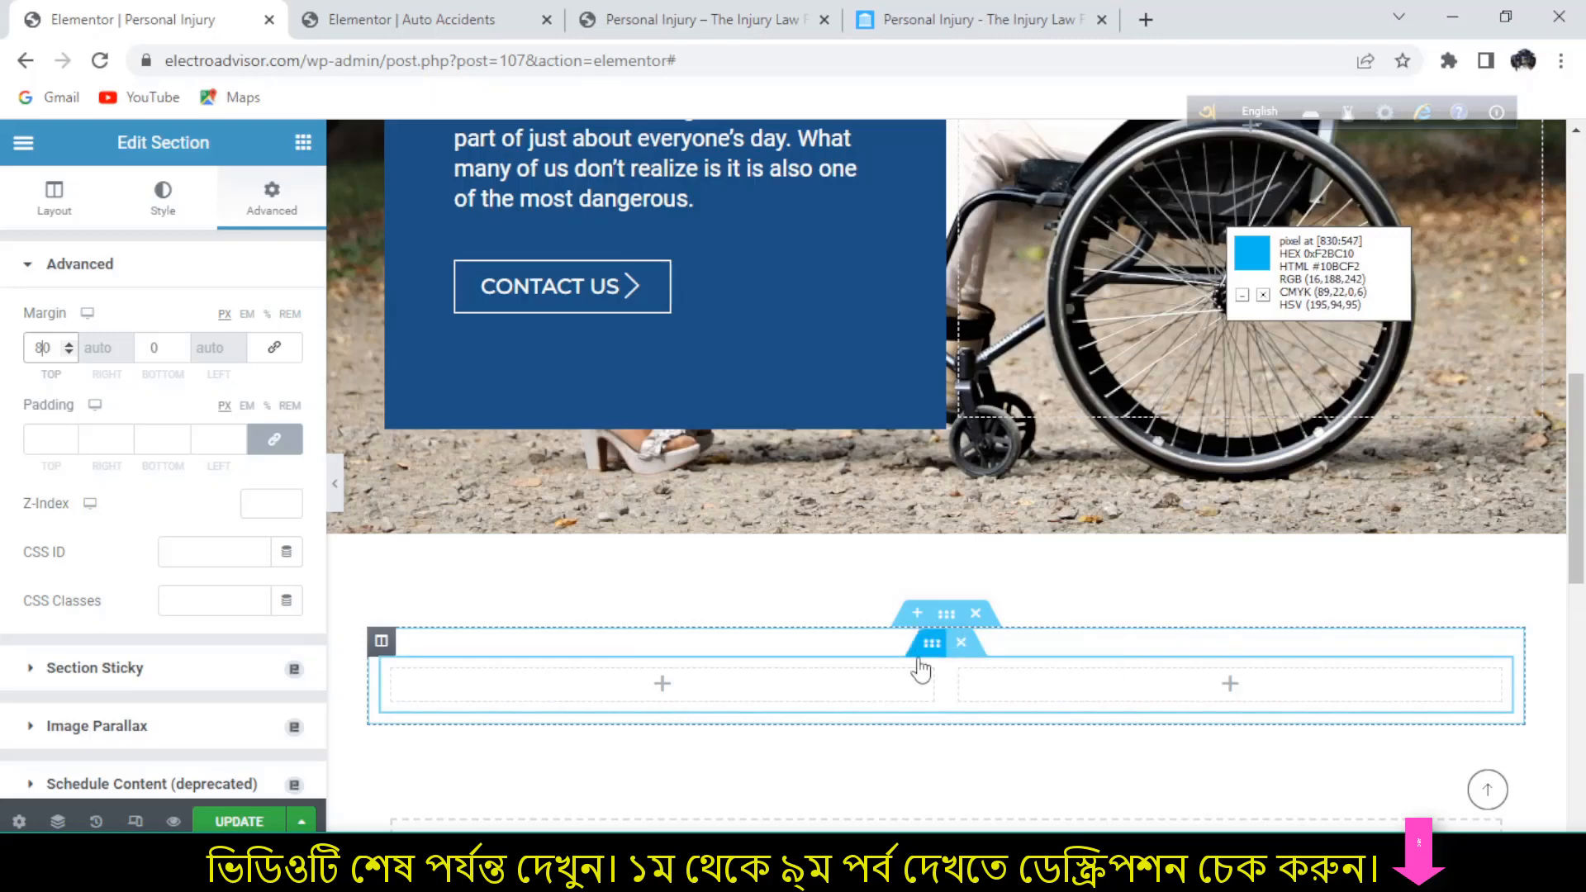
# - Open the widget list for the inner section's first column and review the text and image arrangement in the reference's slip-and-fall section
pyautogui.click(662, 690)
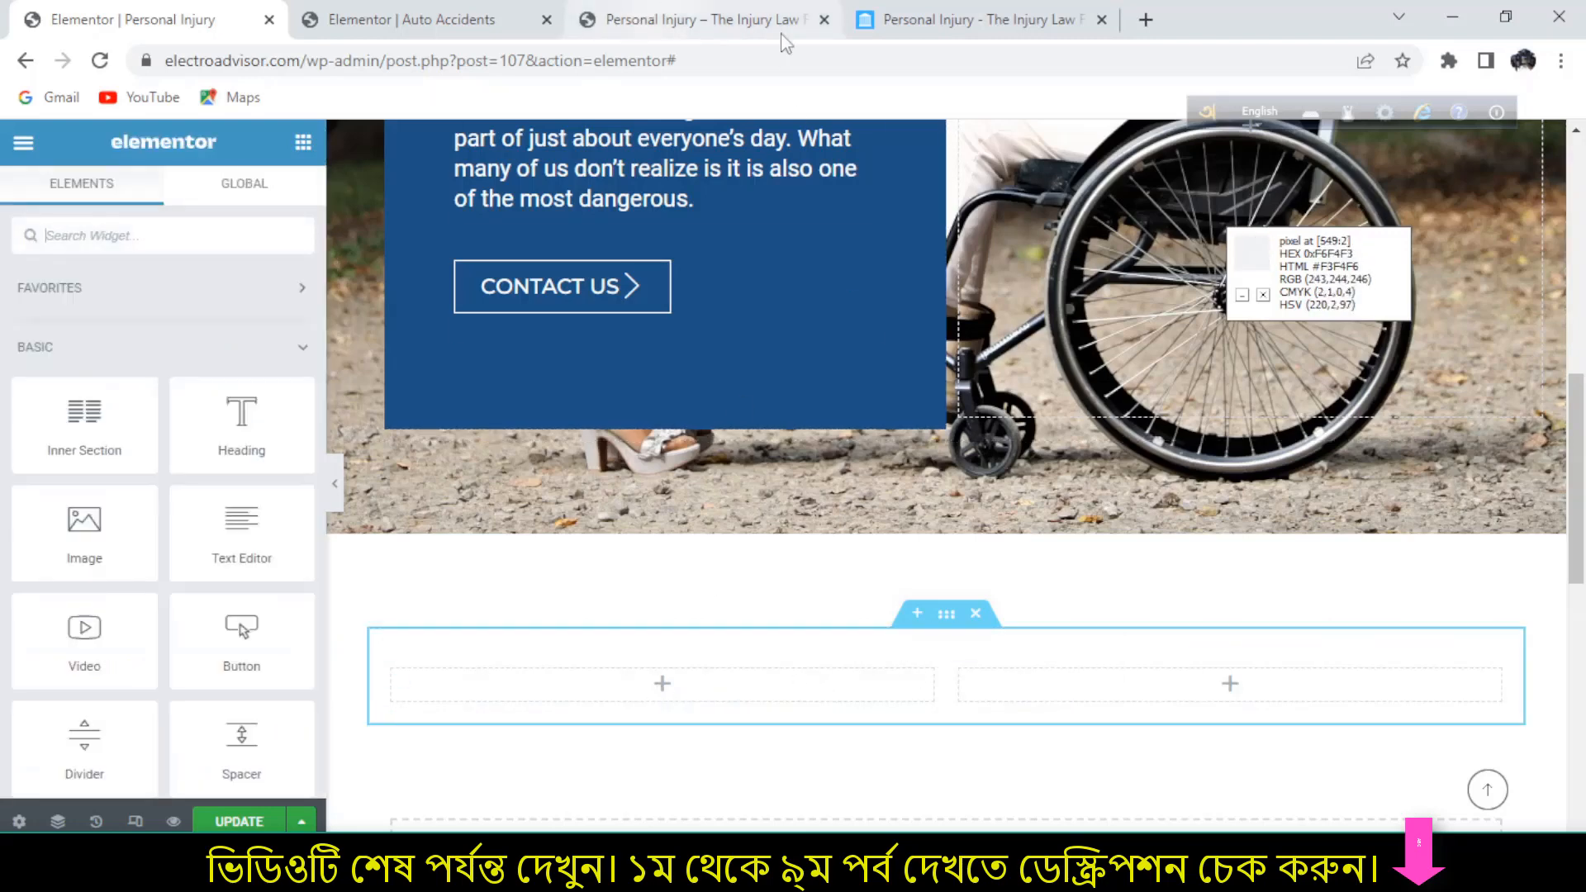
pyautogui.click(951, 20)
pyautogui.scroll(3, 758, 389)
pyautogui.scroll(-3, 401, 585)
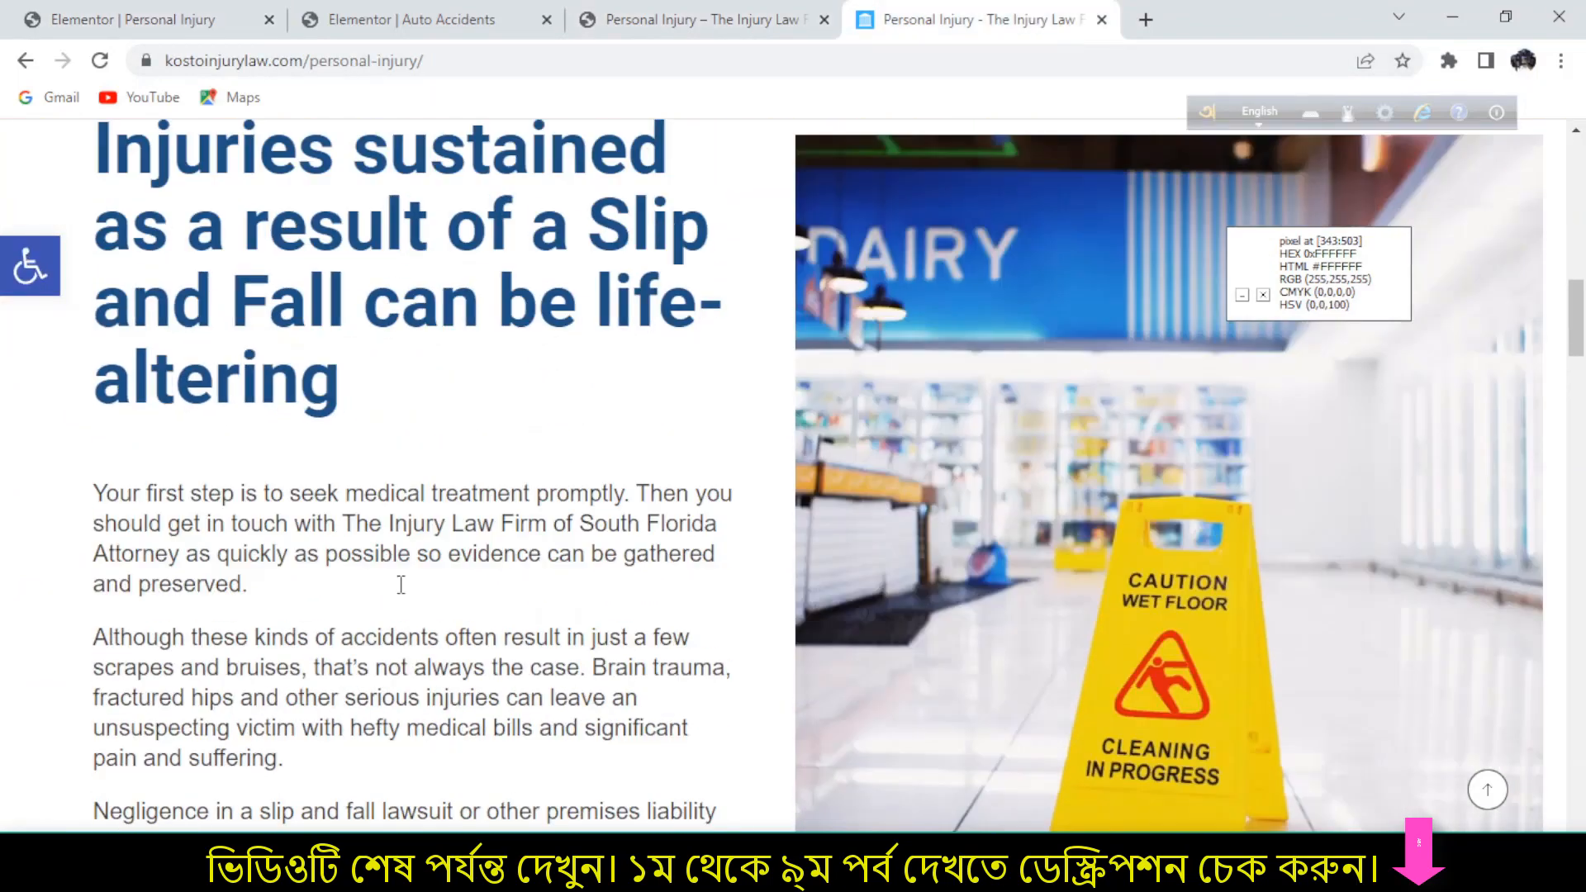
pyautogui.scroll(-1, 401, 585)
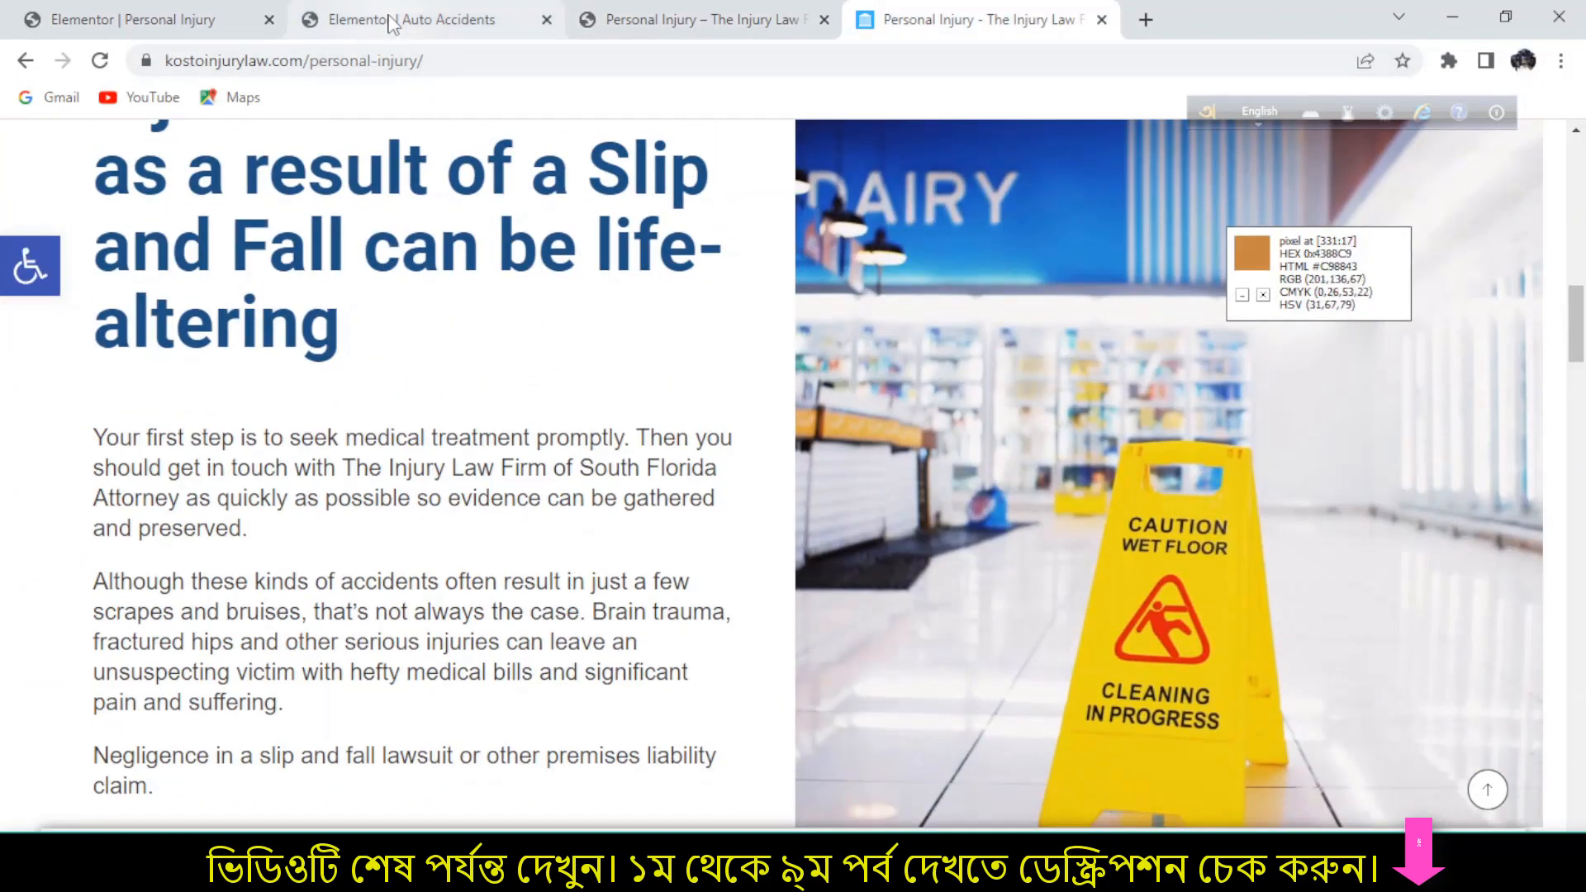
# - Look through the Auto Accidents page in its editor for a comparable text block and check it against the reference page's sections
pyautogui.click(413, 20)
pyautogui.scroll(-15, 926, 482)
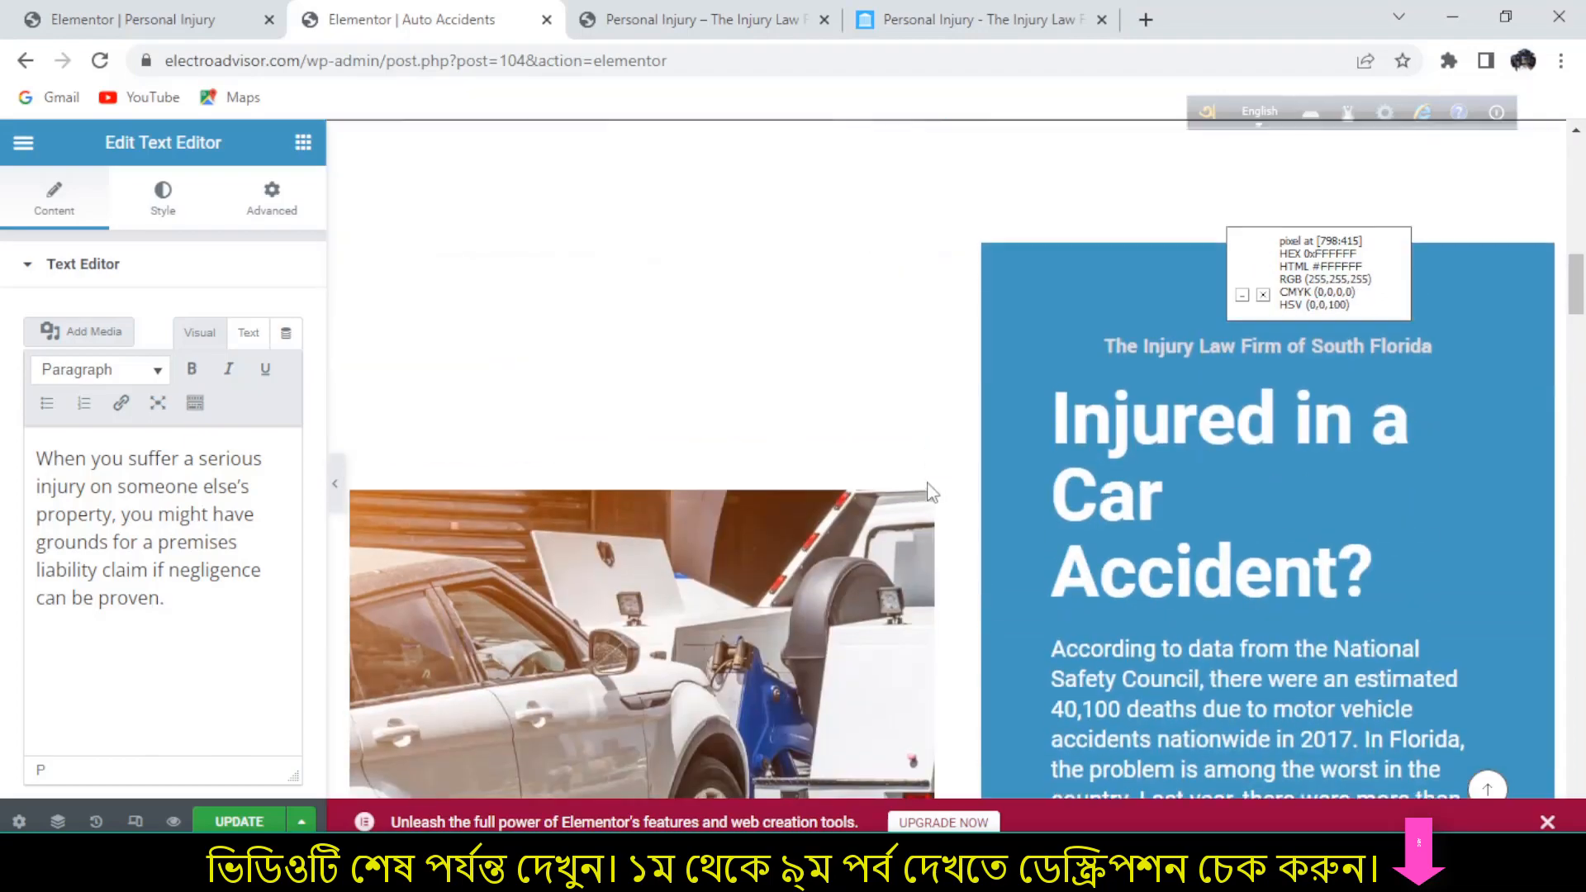
pyautogui.scroll(-10, 933, 490)
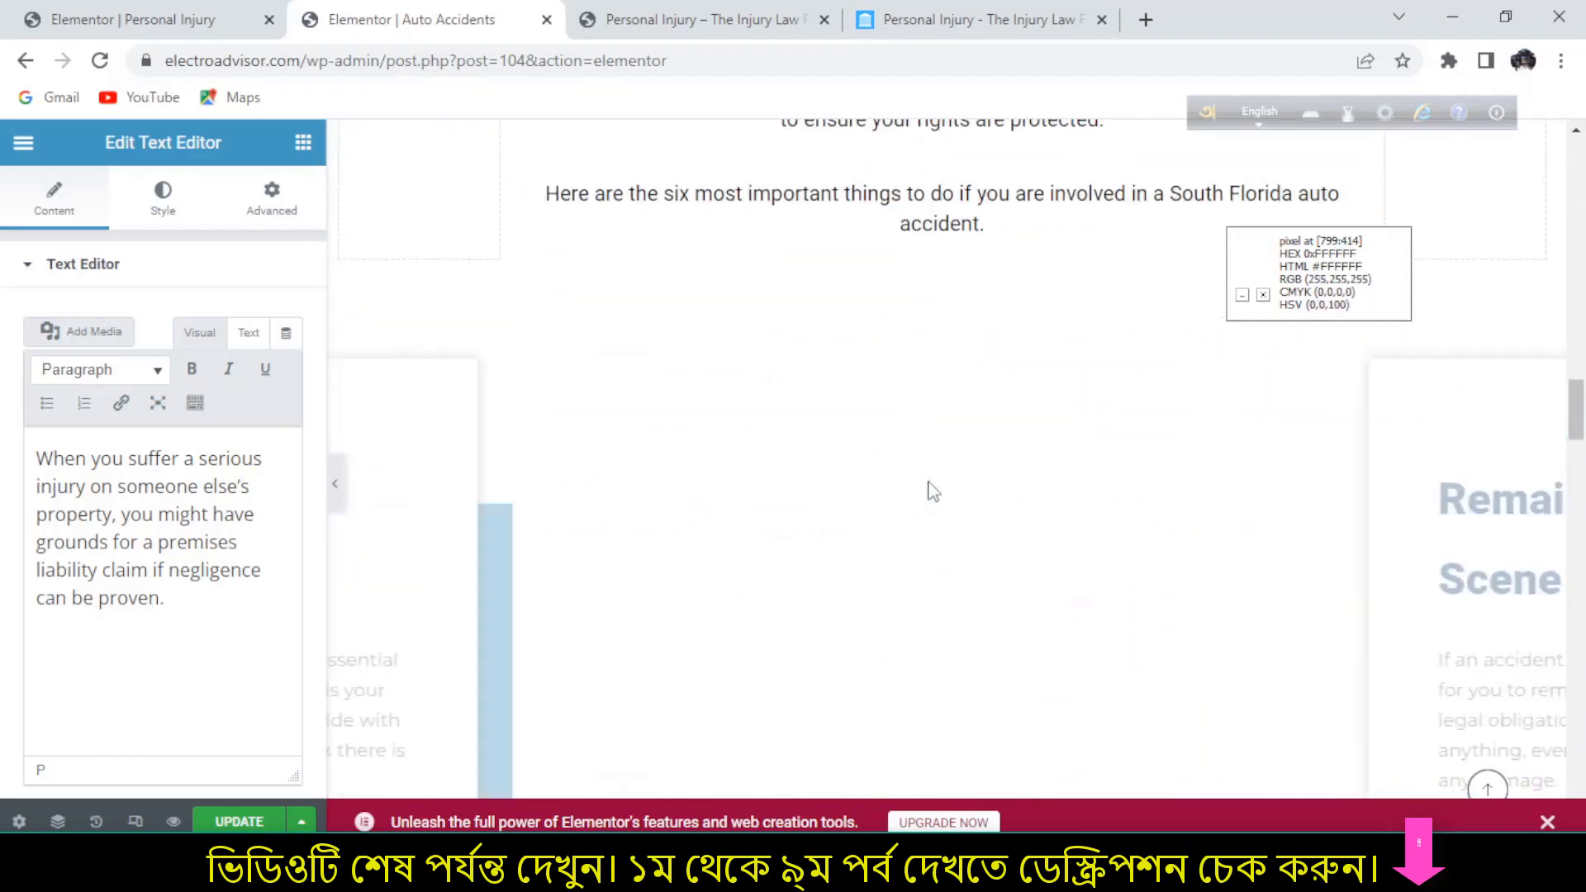
pyautogui.scroll(-12, 934, 488)
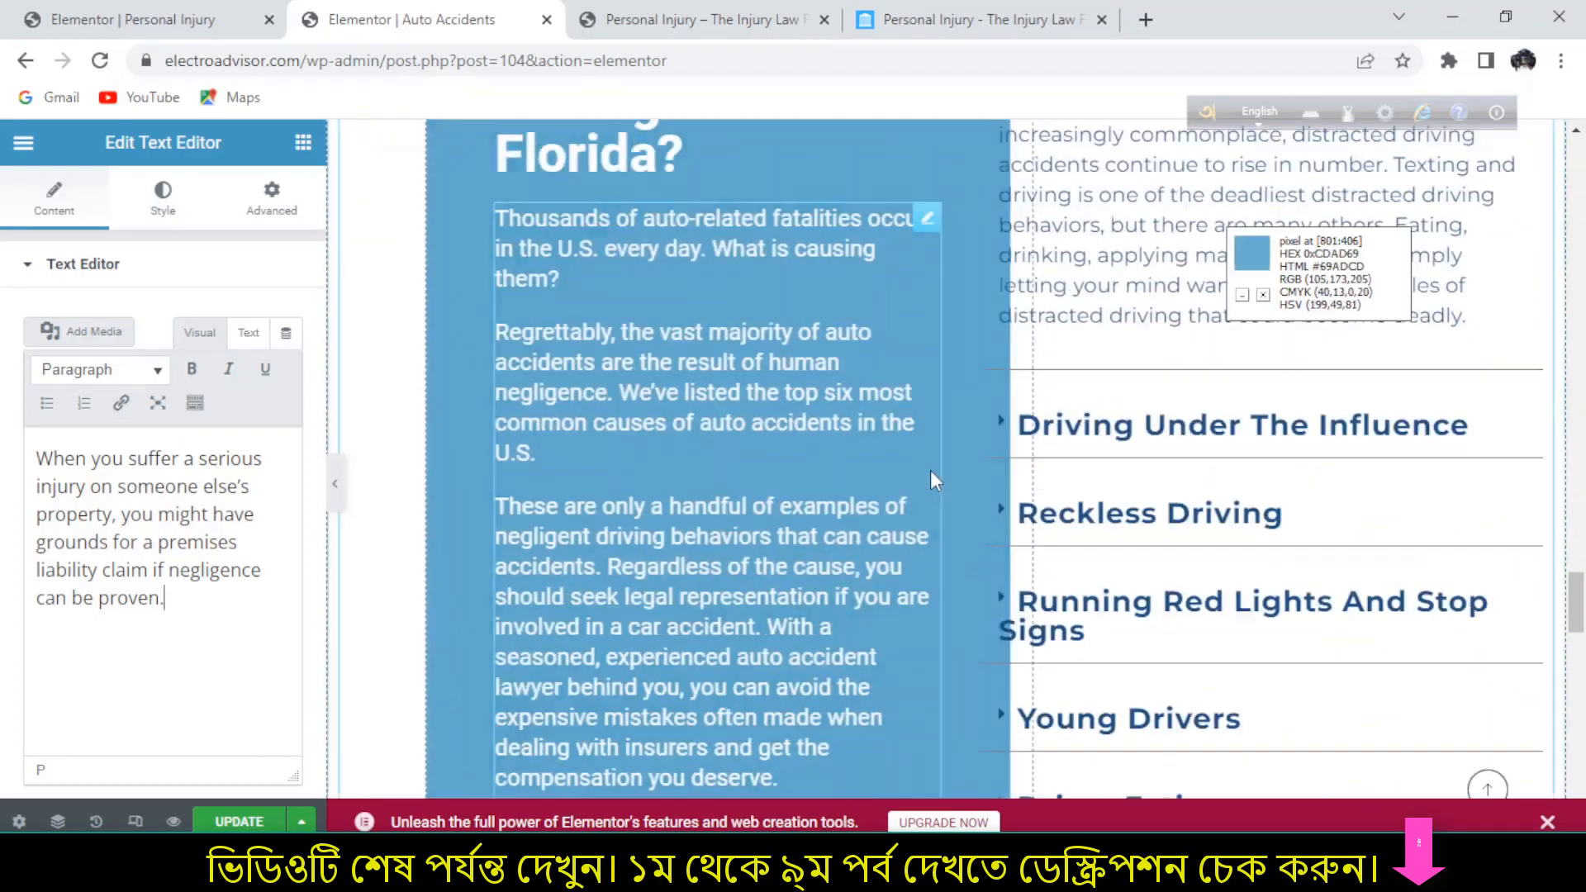
pyautogui.scroll(8, 930, 470)
pyautogui.scroll(-4, 934, 475)
pyautogui.scroll(-10, 934, 476)
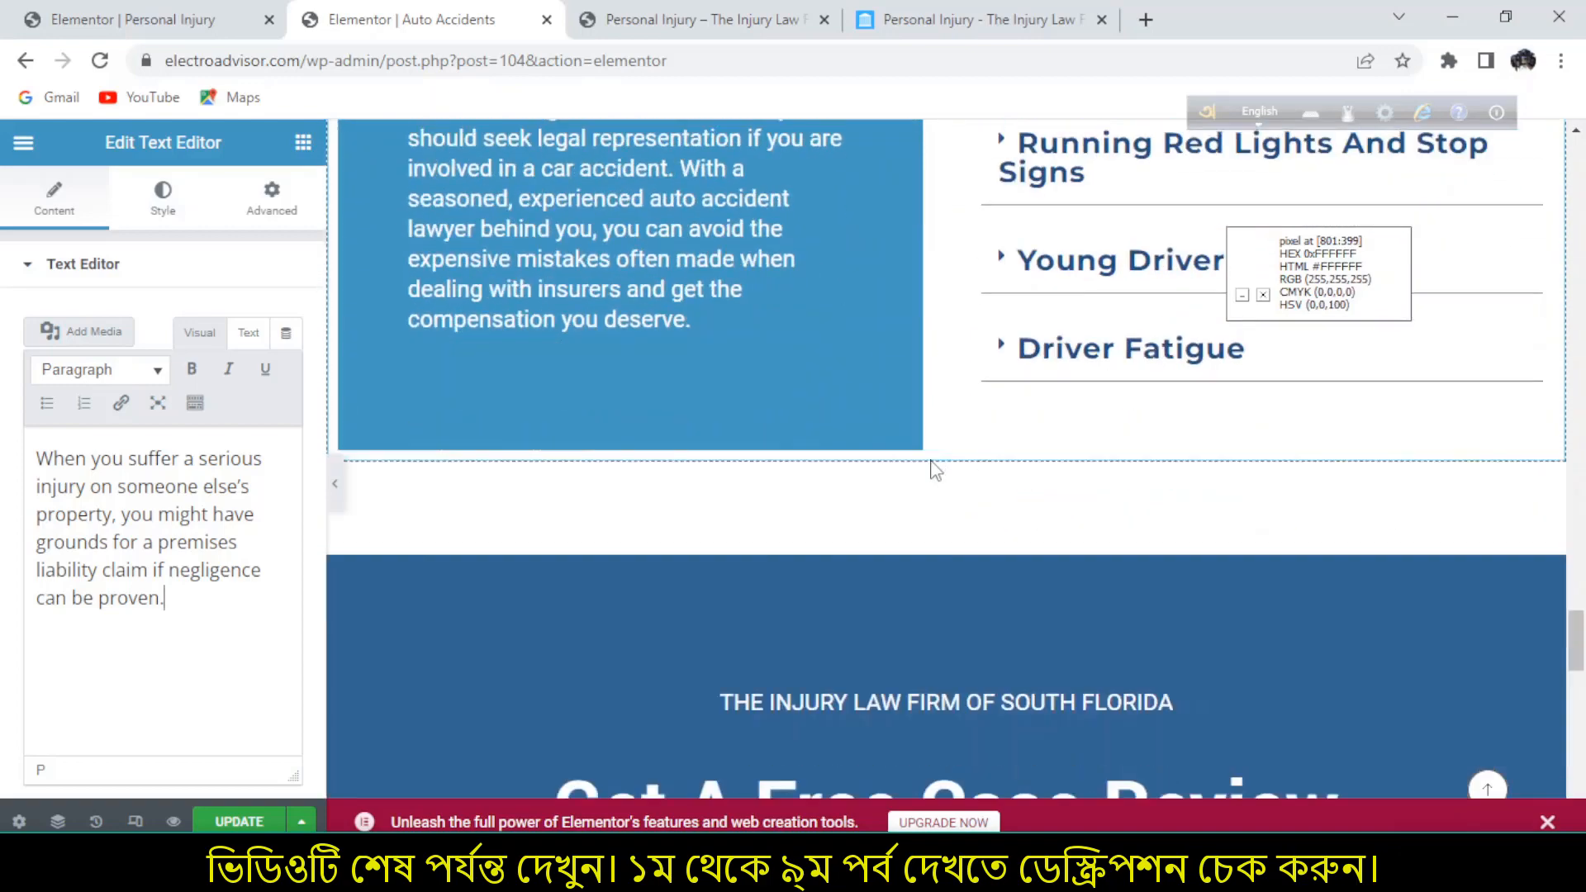
pyautogui.scroll(9, 856, 532)
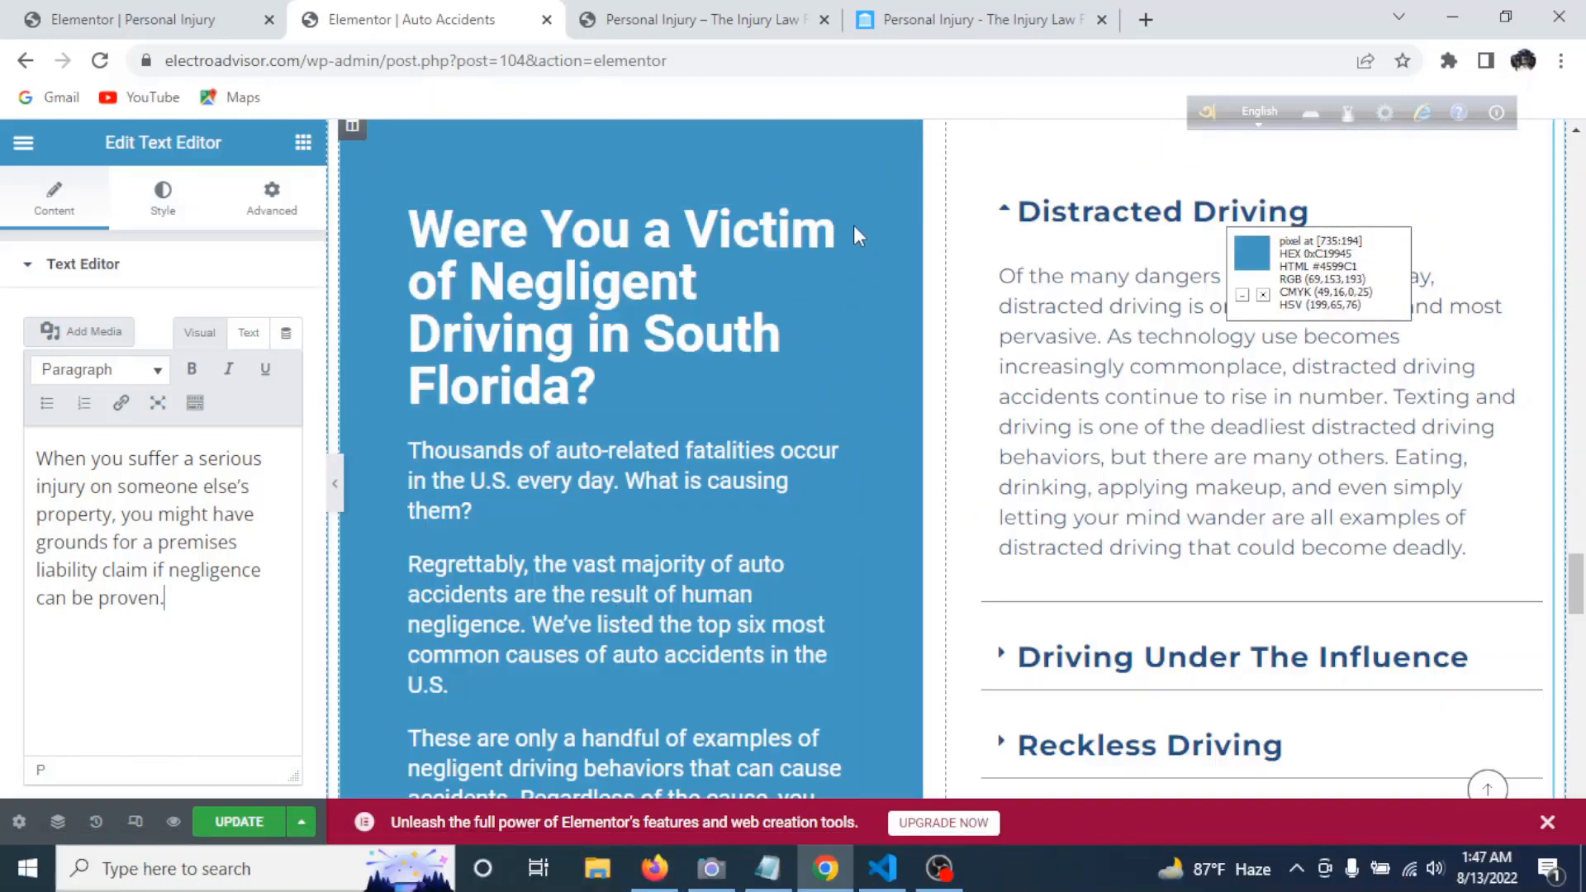
pyautogui.click(975, 19)
pyautogui.scroll(-8, 579, 454)
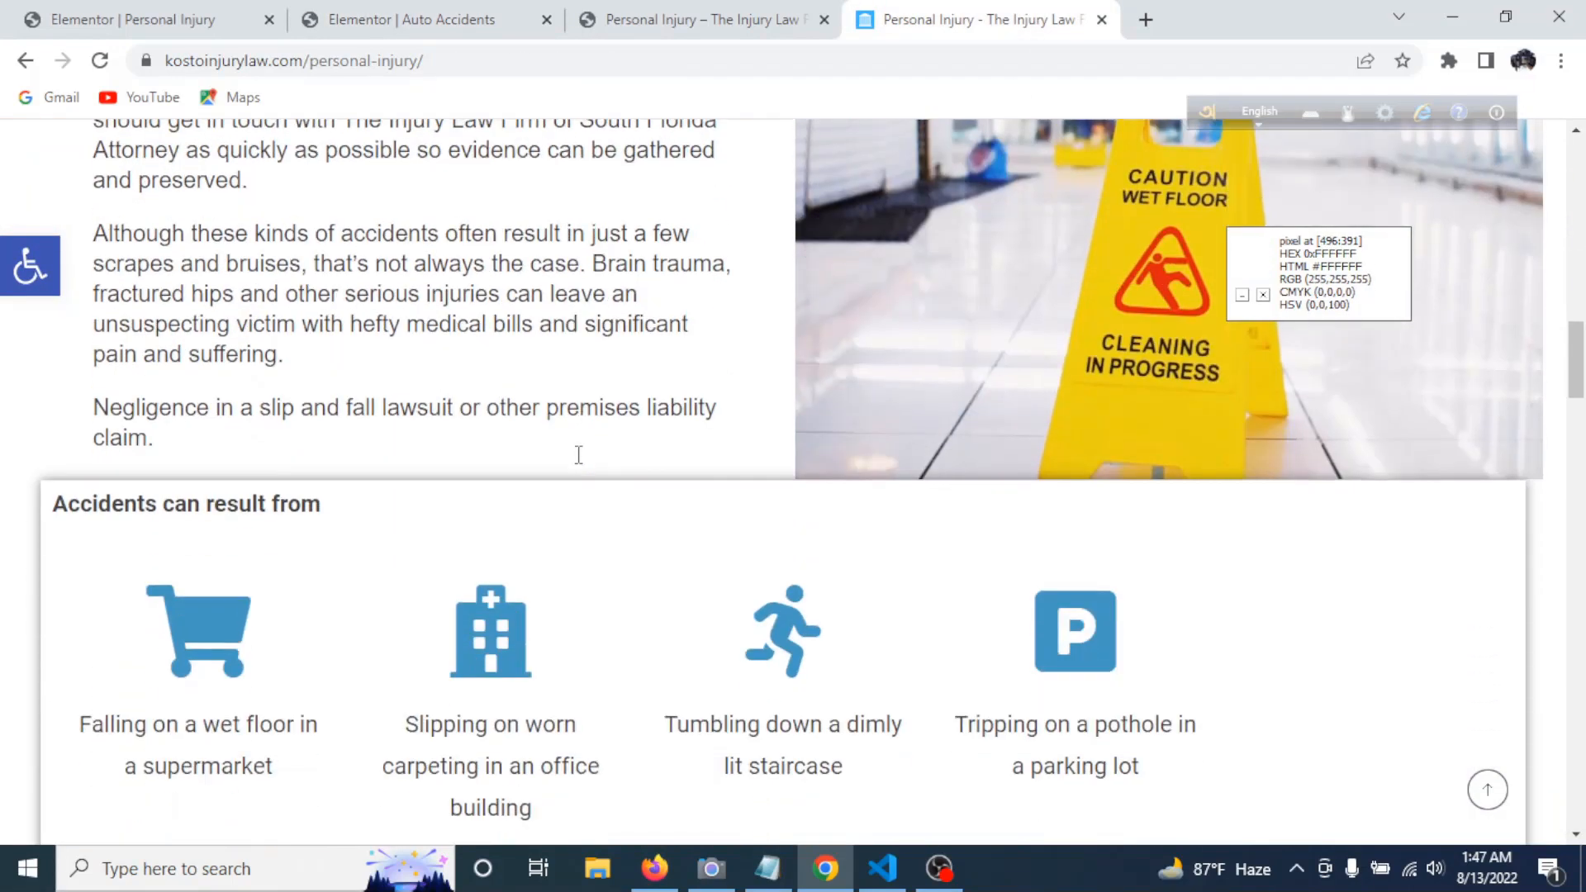
# - Copy the hero's blue text column into the new inner section below it and delete that section's empty first column
pyautogui.scroll(10, 579, 454)
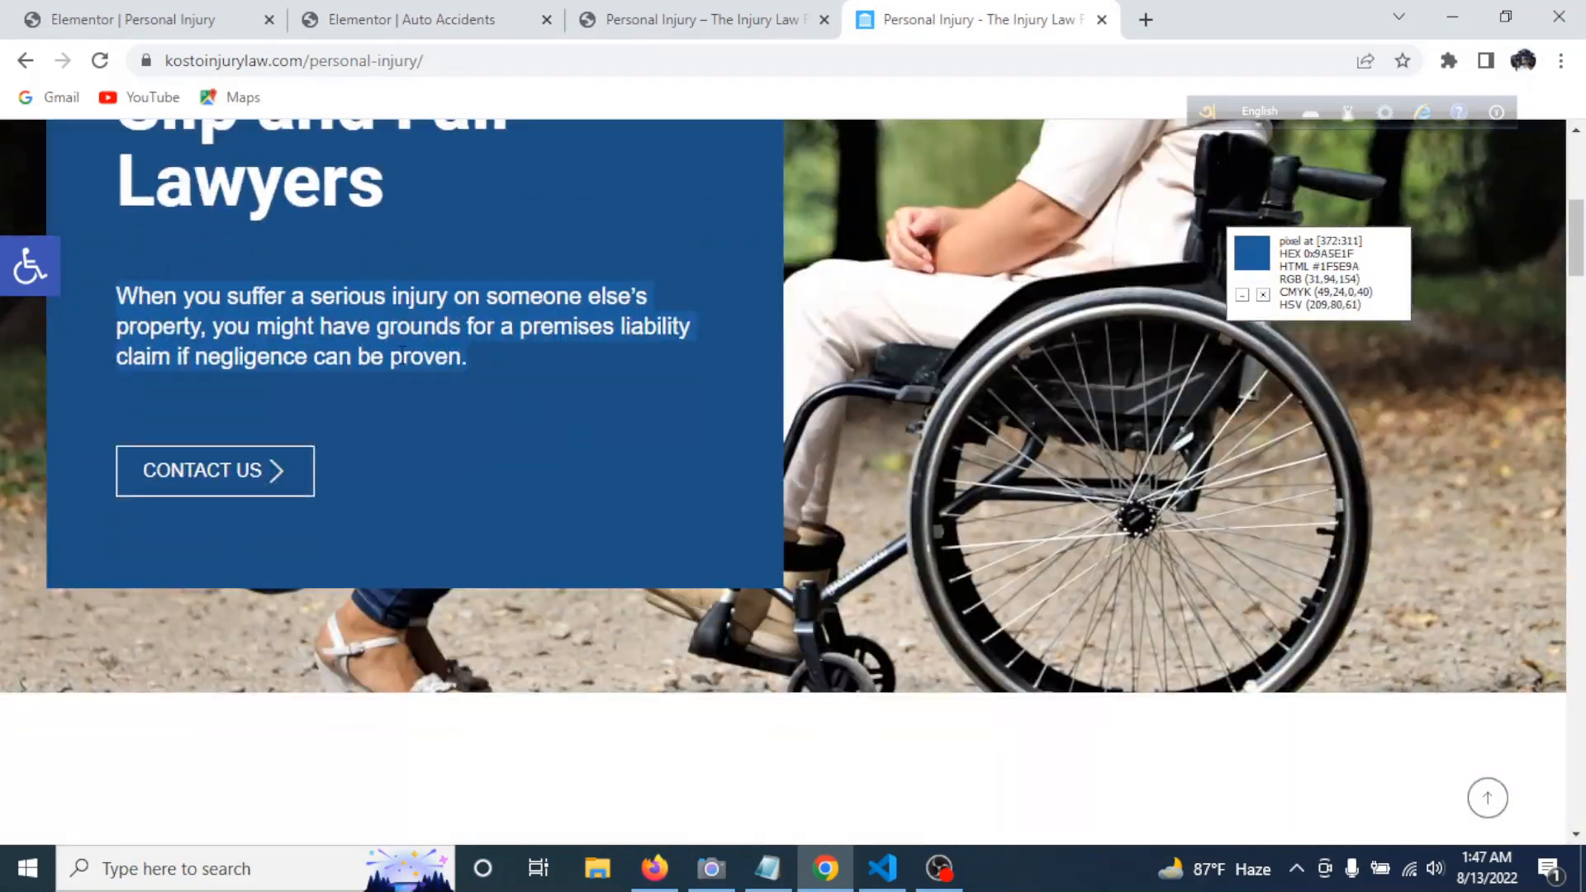
pyautogui.click(120, 19)
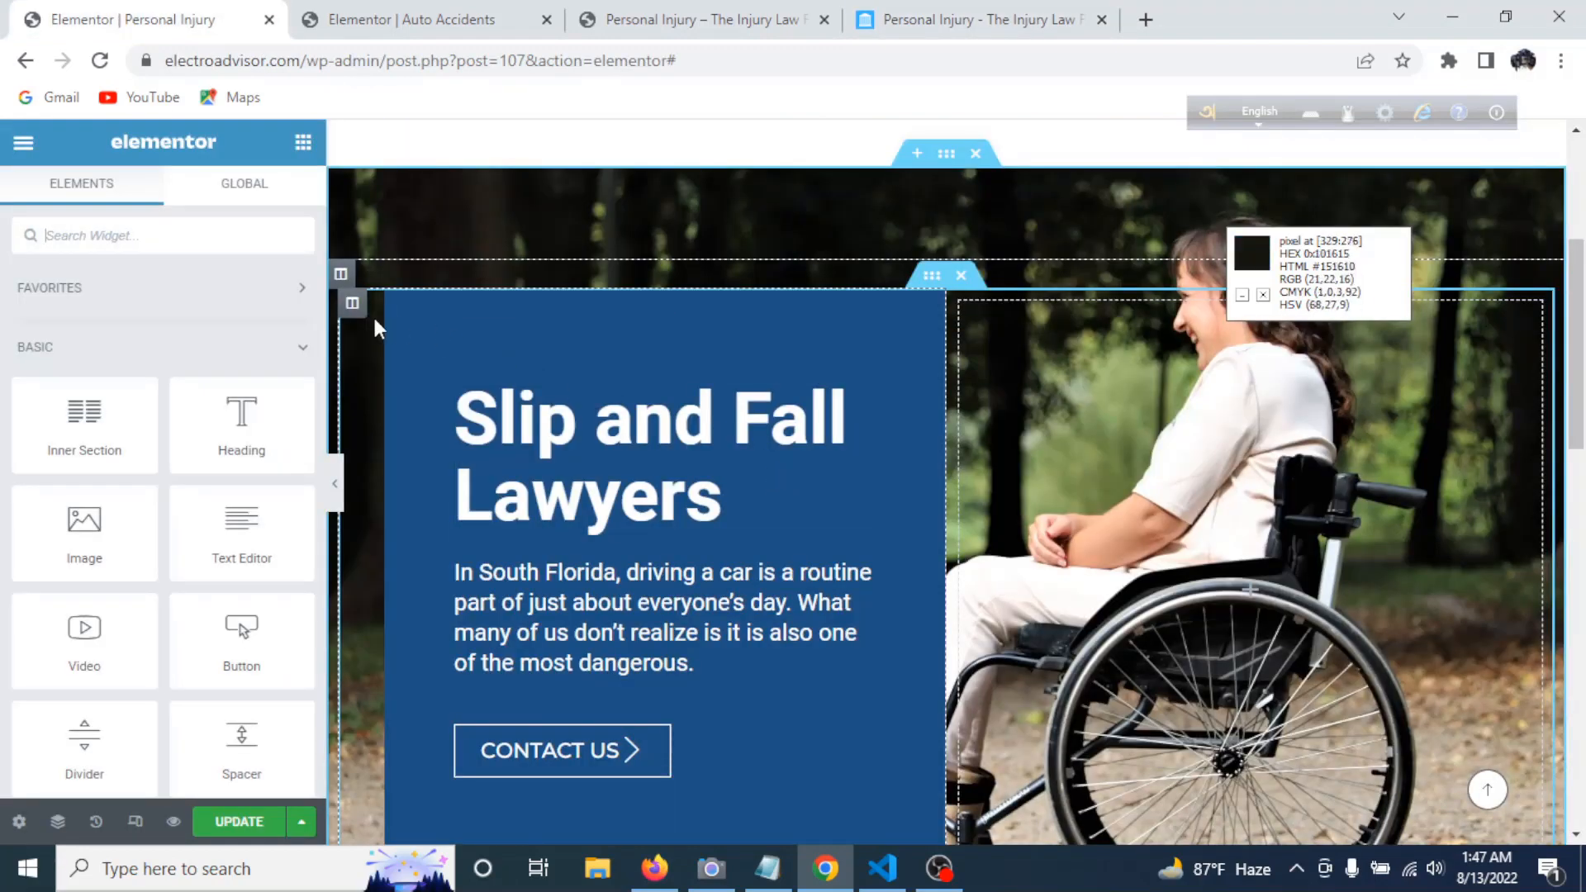
pyautogui.rightClick(362, 312)
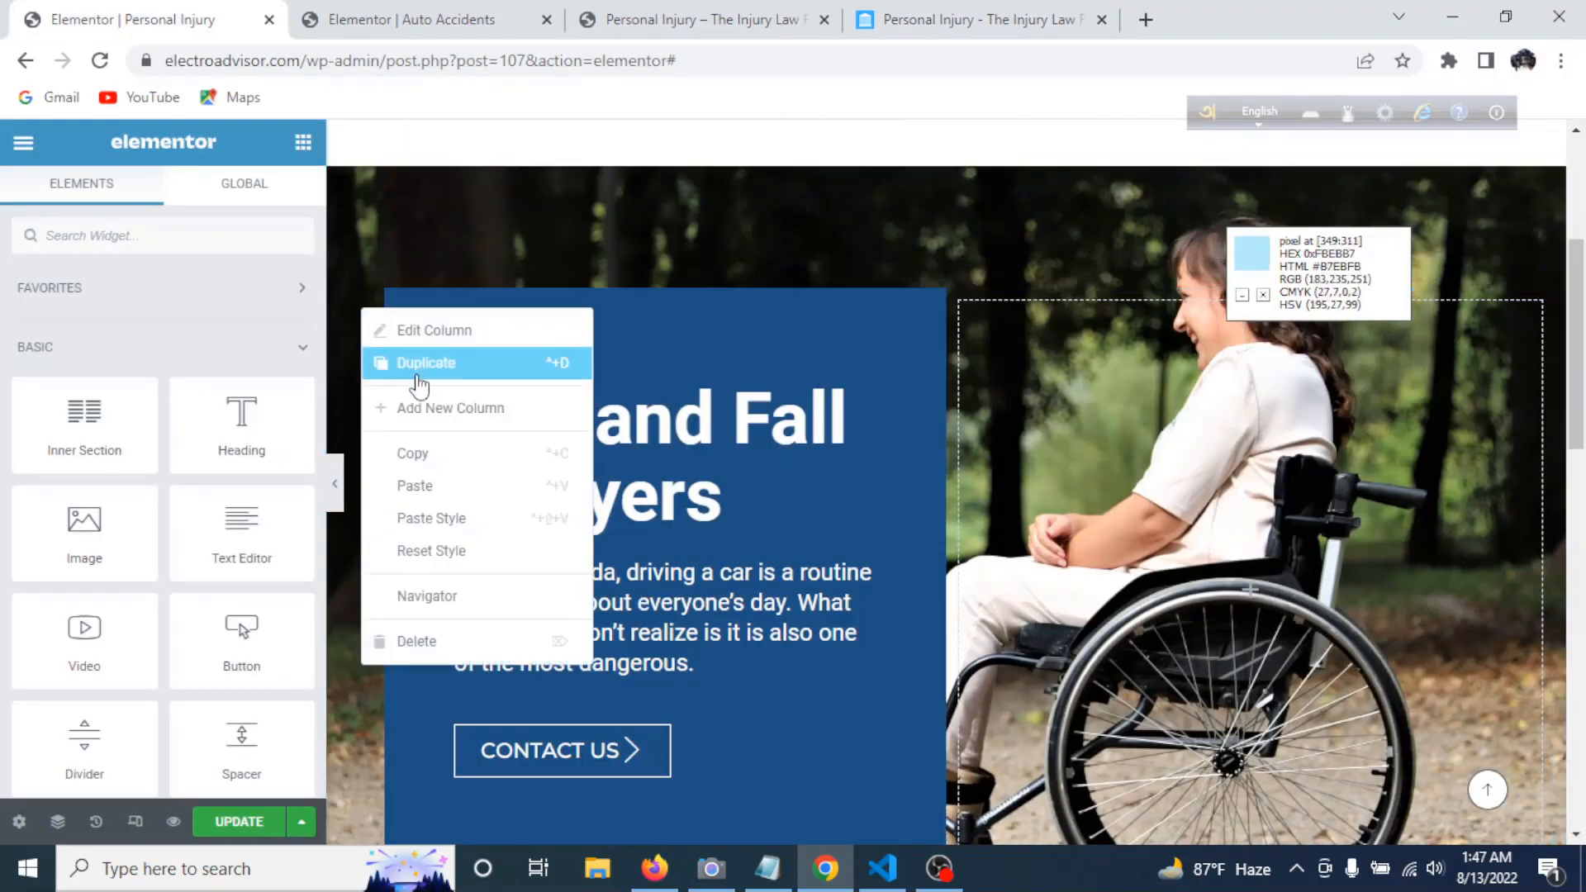
pyautogui.click(428, 455)
pyautogui.scroll(-10, 770, 489)
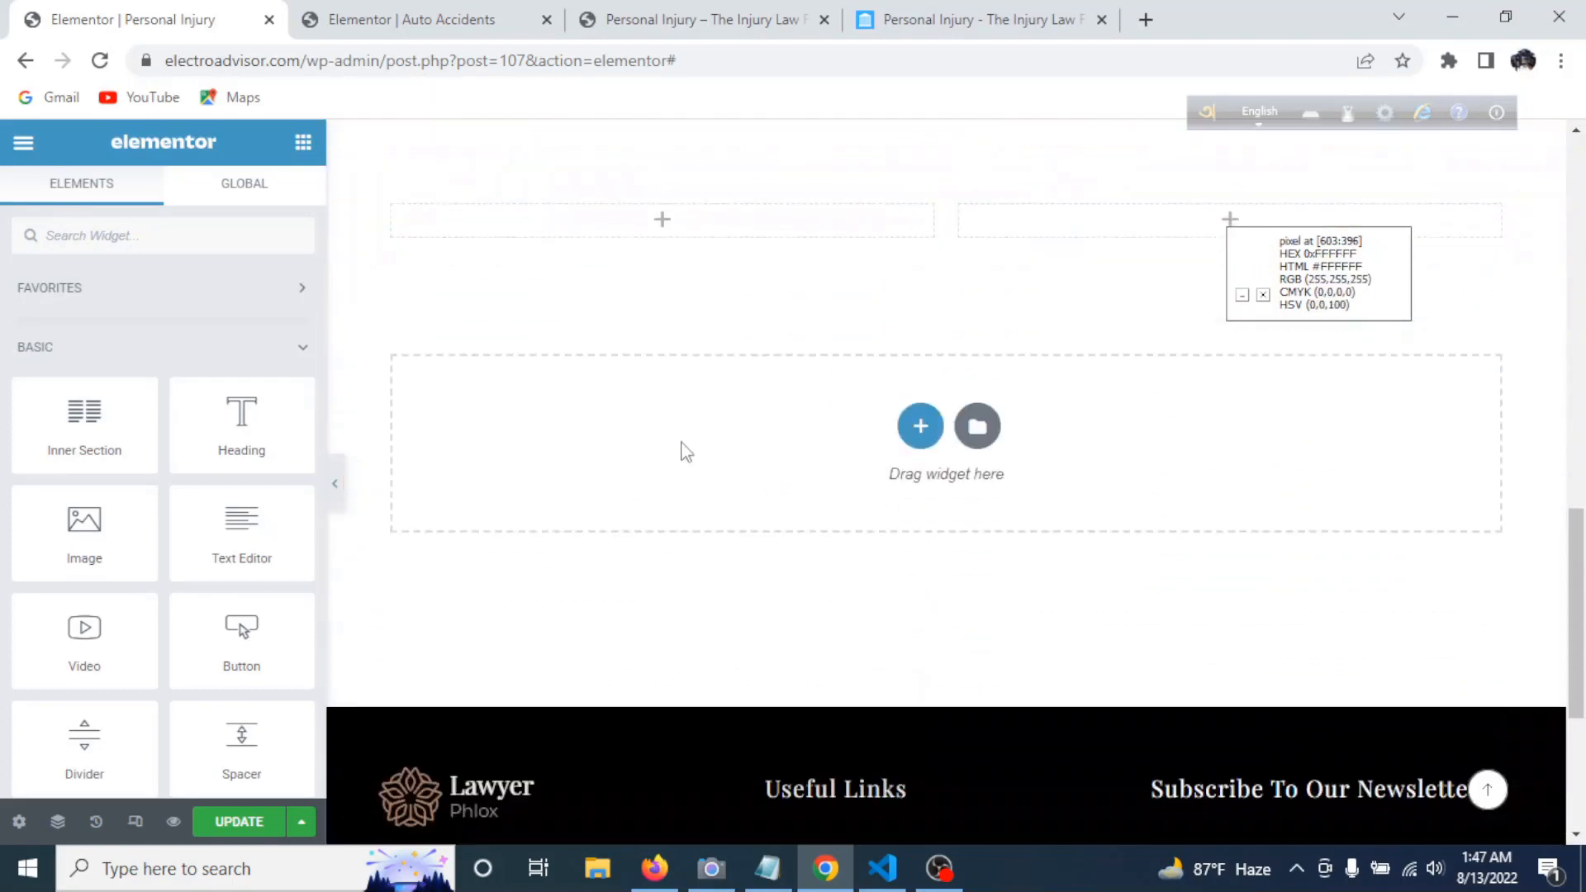
pyautogui.rightClick(661, 231)
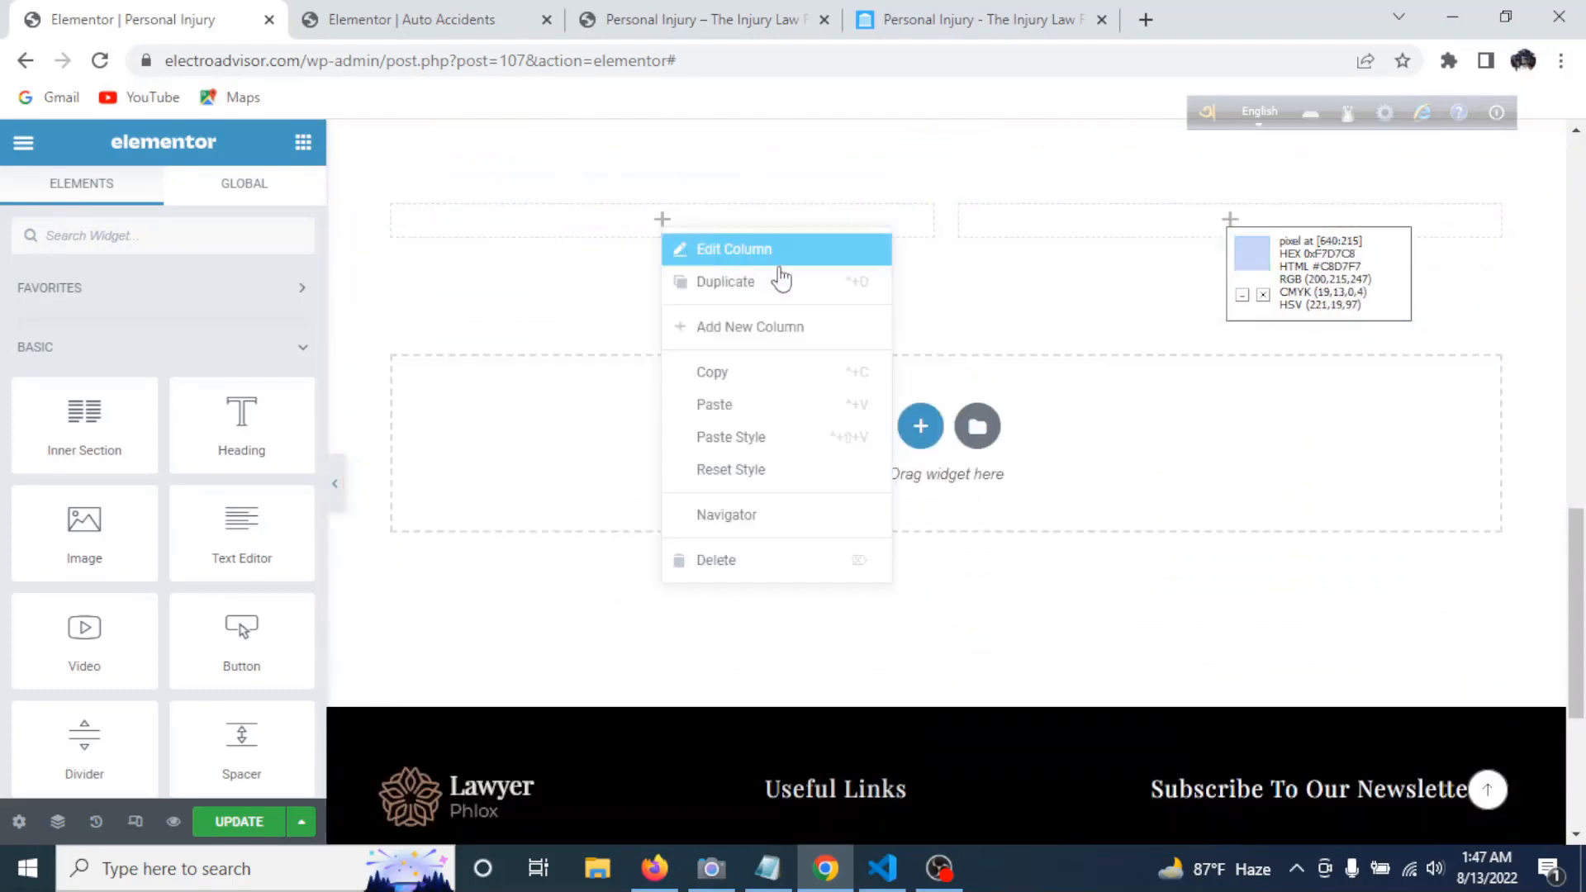
pyautogui.click(774, 408)
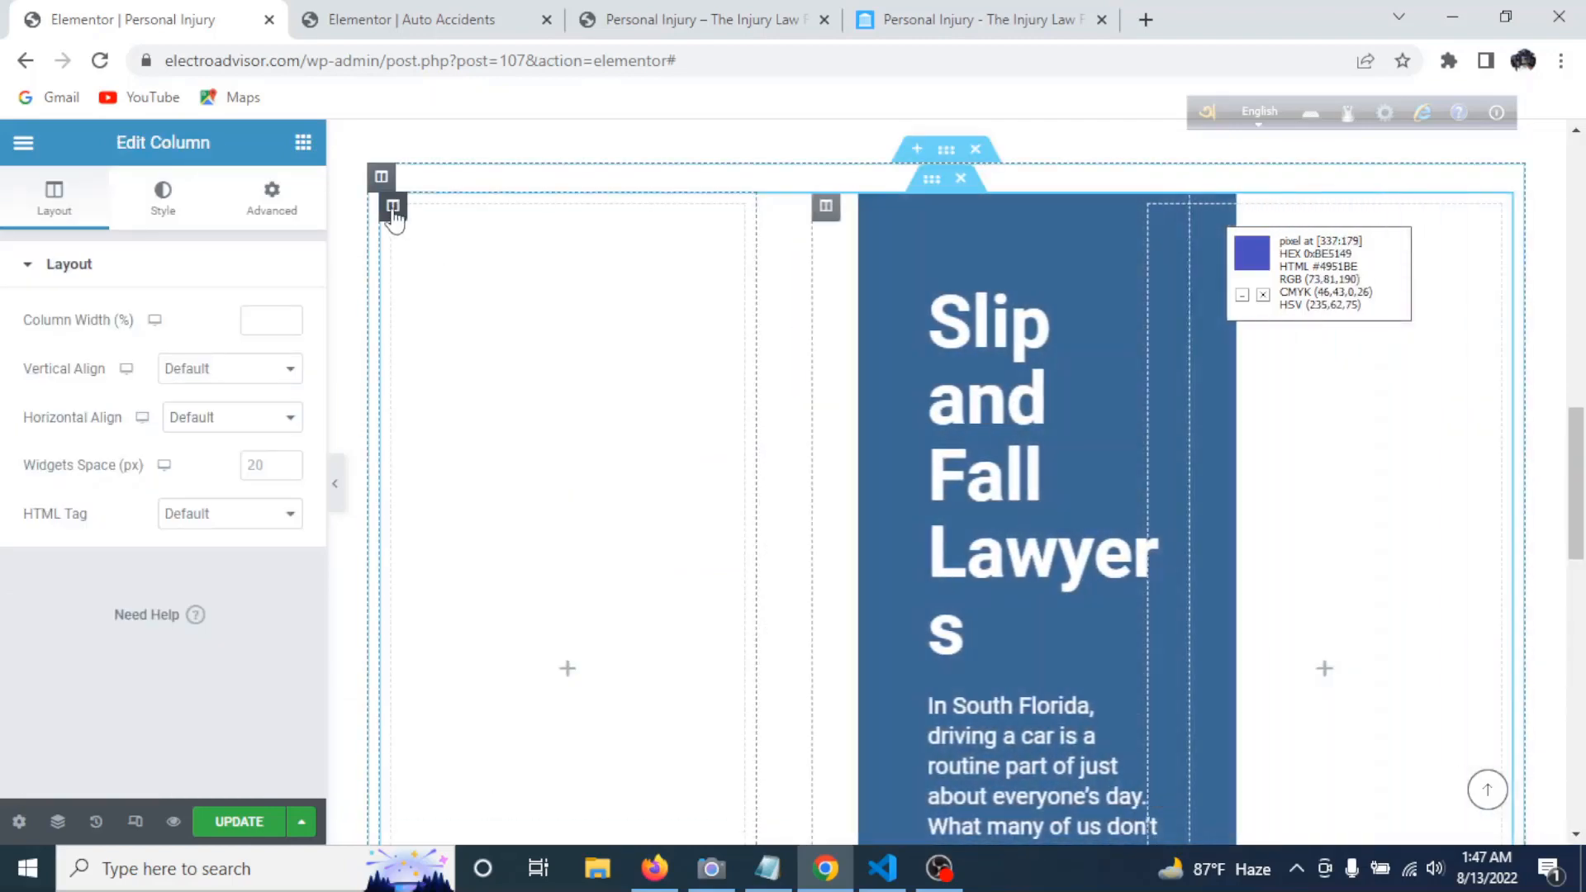
pyautogui.rightClick(397, 222)
pyautogui.click(473, 539)
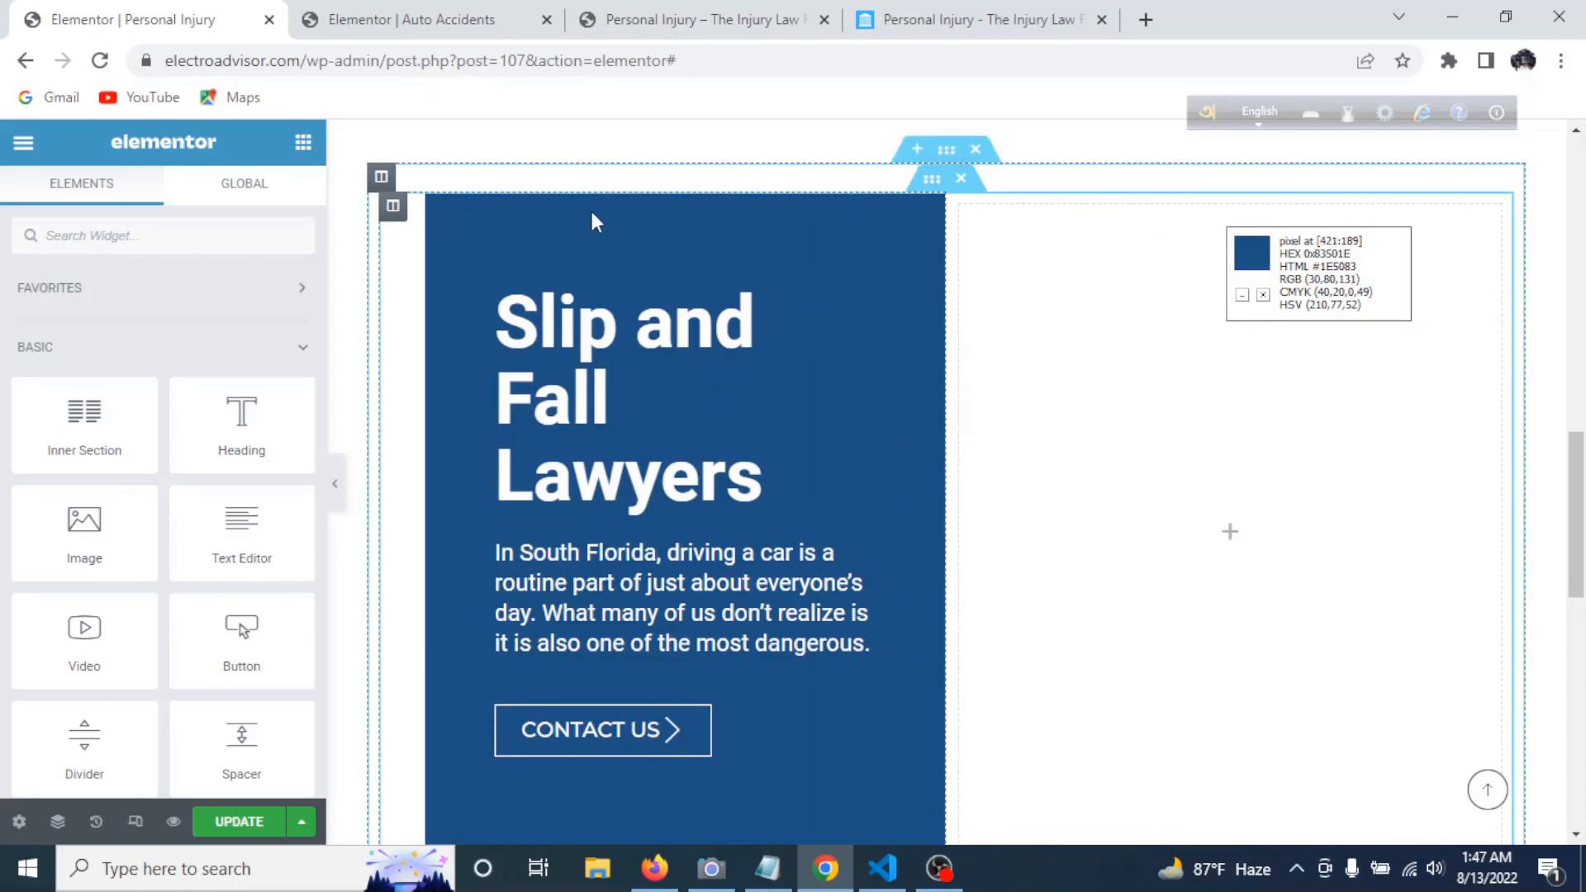
# - Copy the pasted column's background color code, and set its background color to #FFFFFF
pyautogui.click(392, 205)
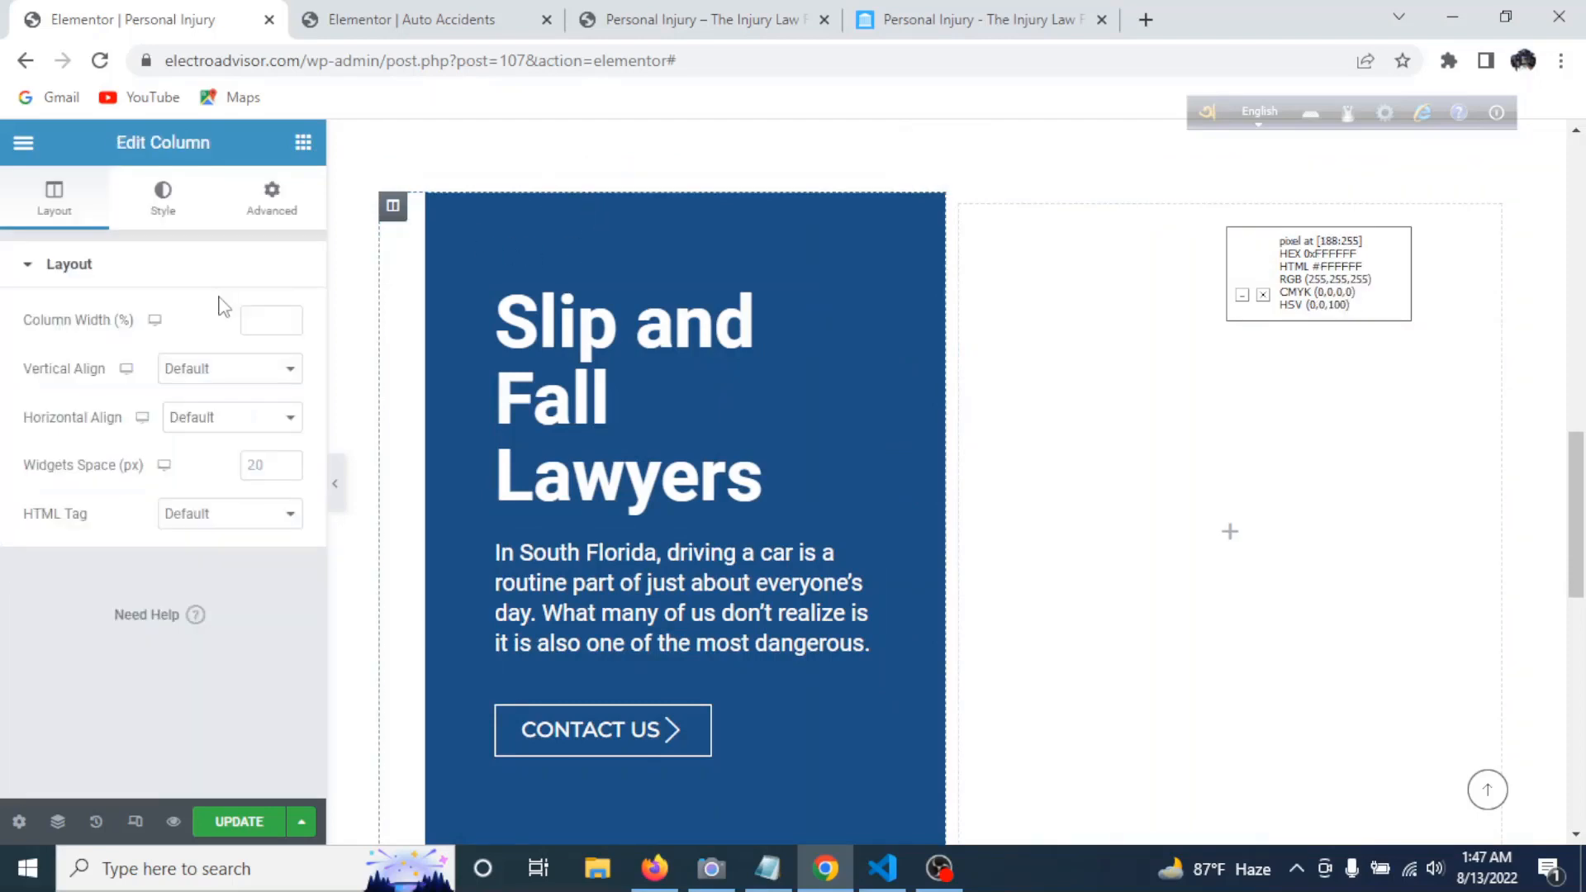
pyautogui.click(166, 207)
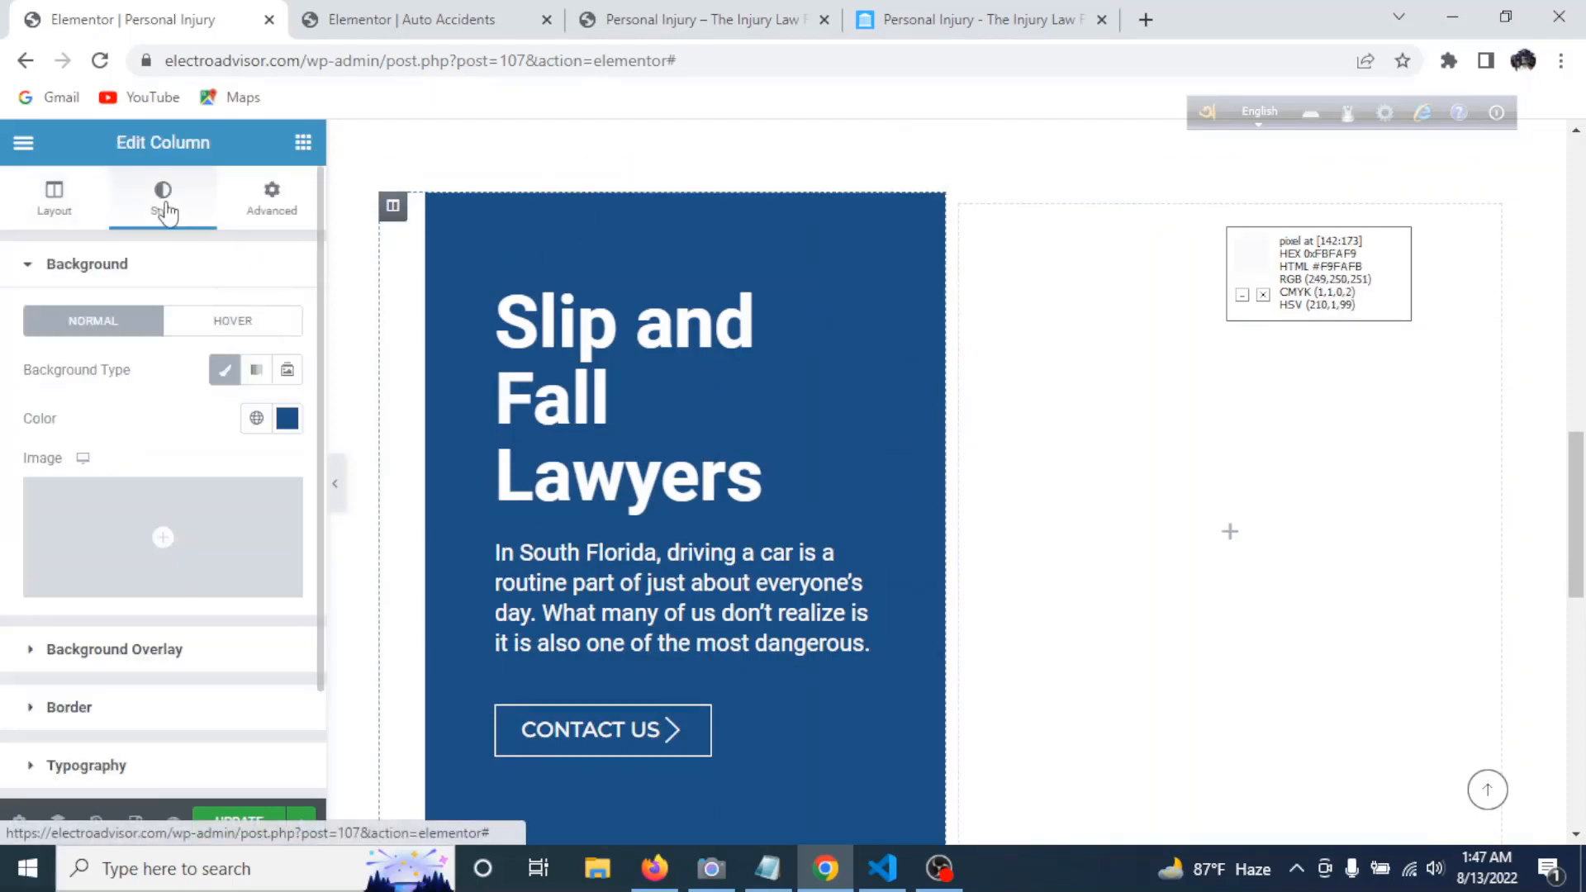
pyautogui.click(287, 421)
pyautogui.hotkey('ctrl', 'c')
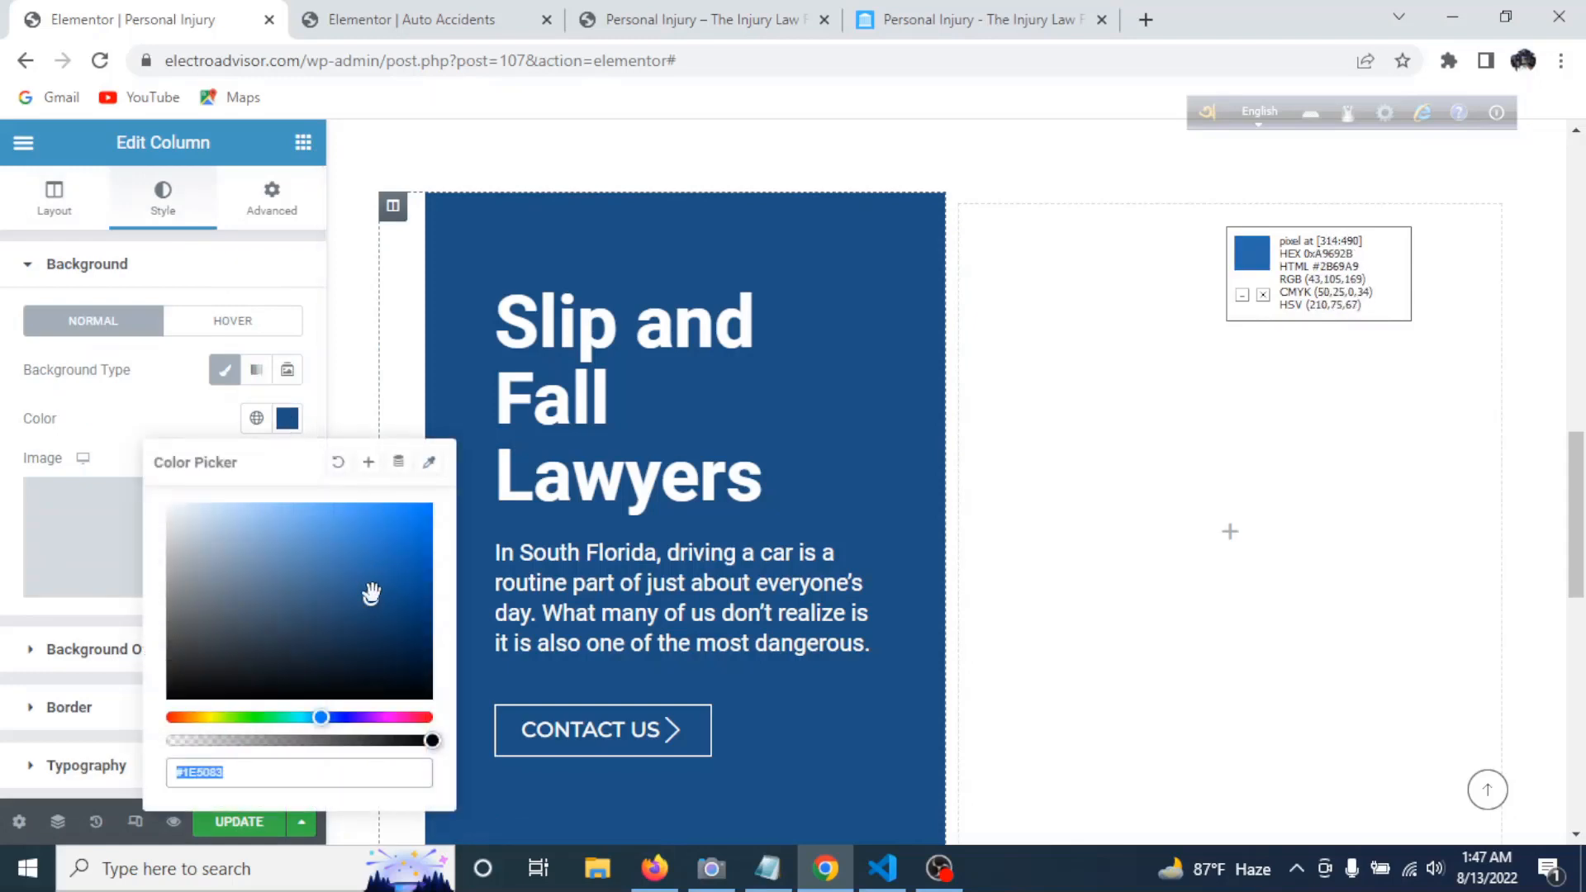
pyautogui.moveTo(374, 606); pyautogui.dragTo(143, 504)
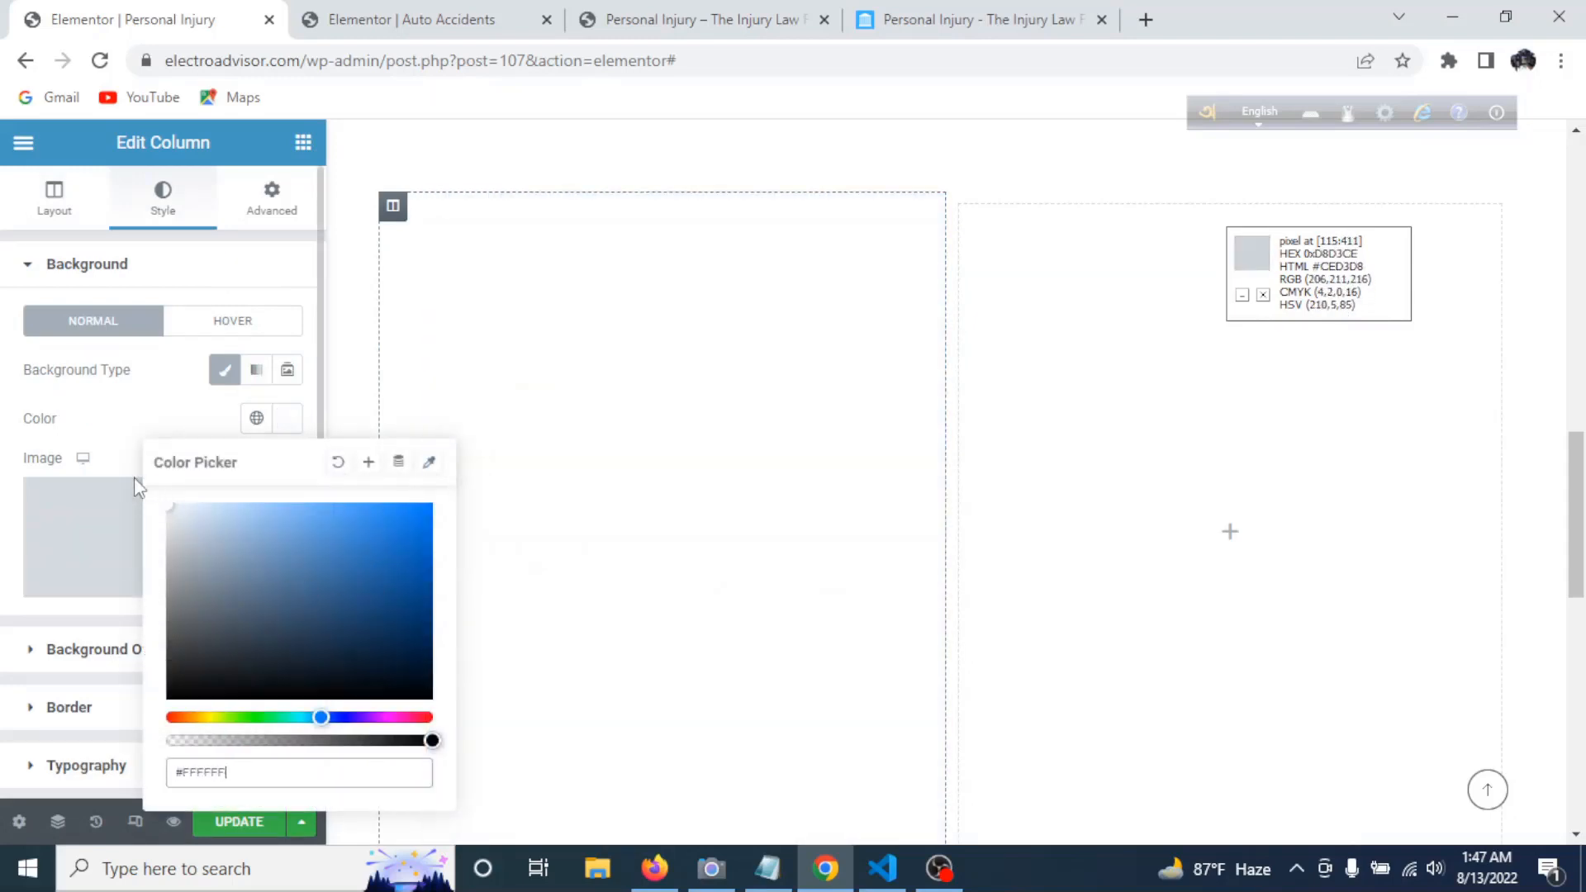
pyautogui.click(166, 397)
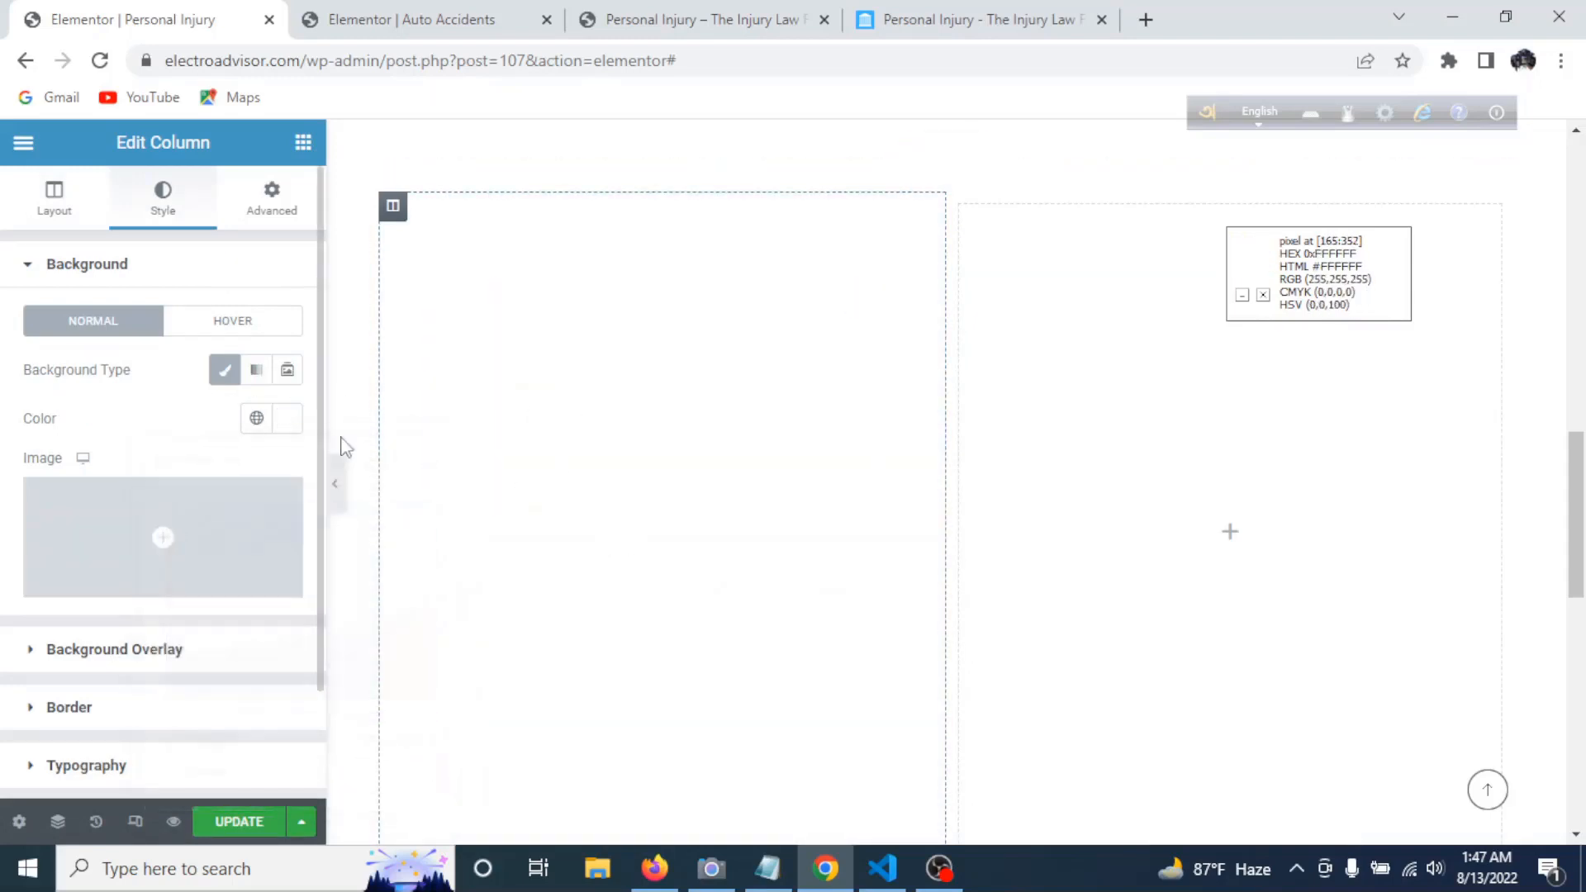
# - Set the pasted heading's text color to the copied blue 1E5083, checking the heading in the reference section
pyautogui.click(655, 365)
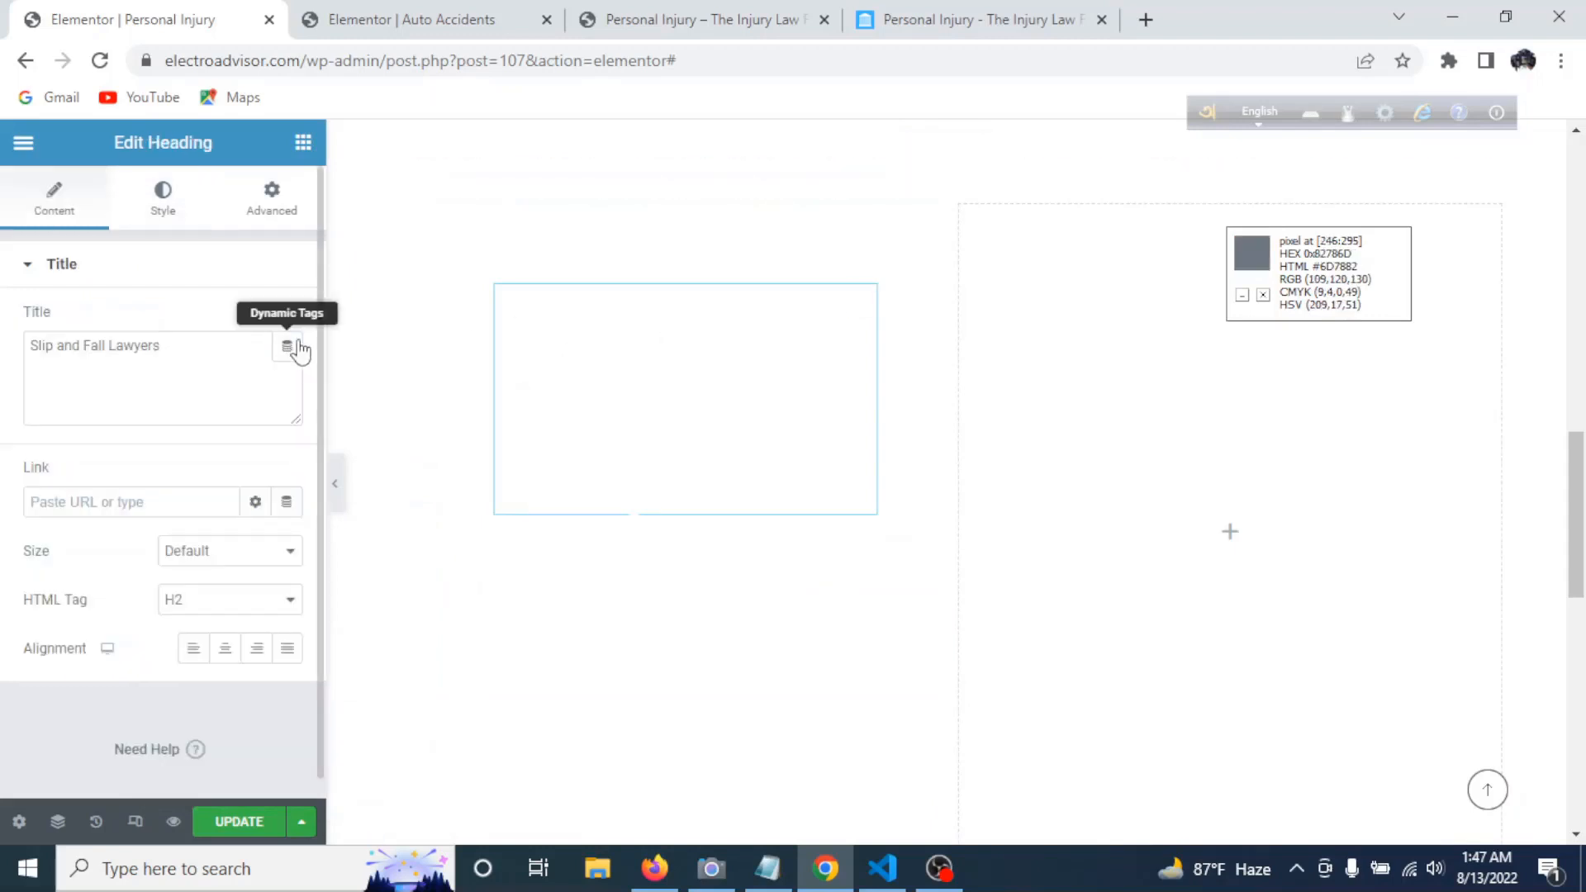
pyautogui.click(165, 217)
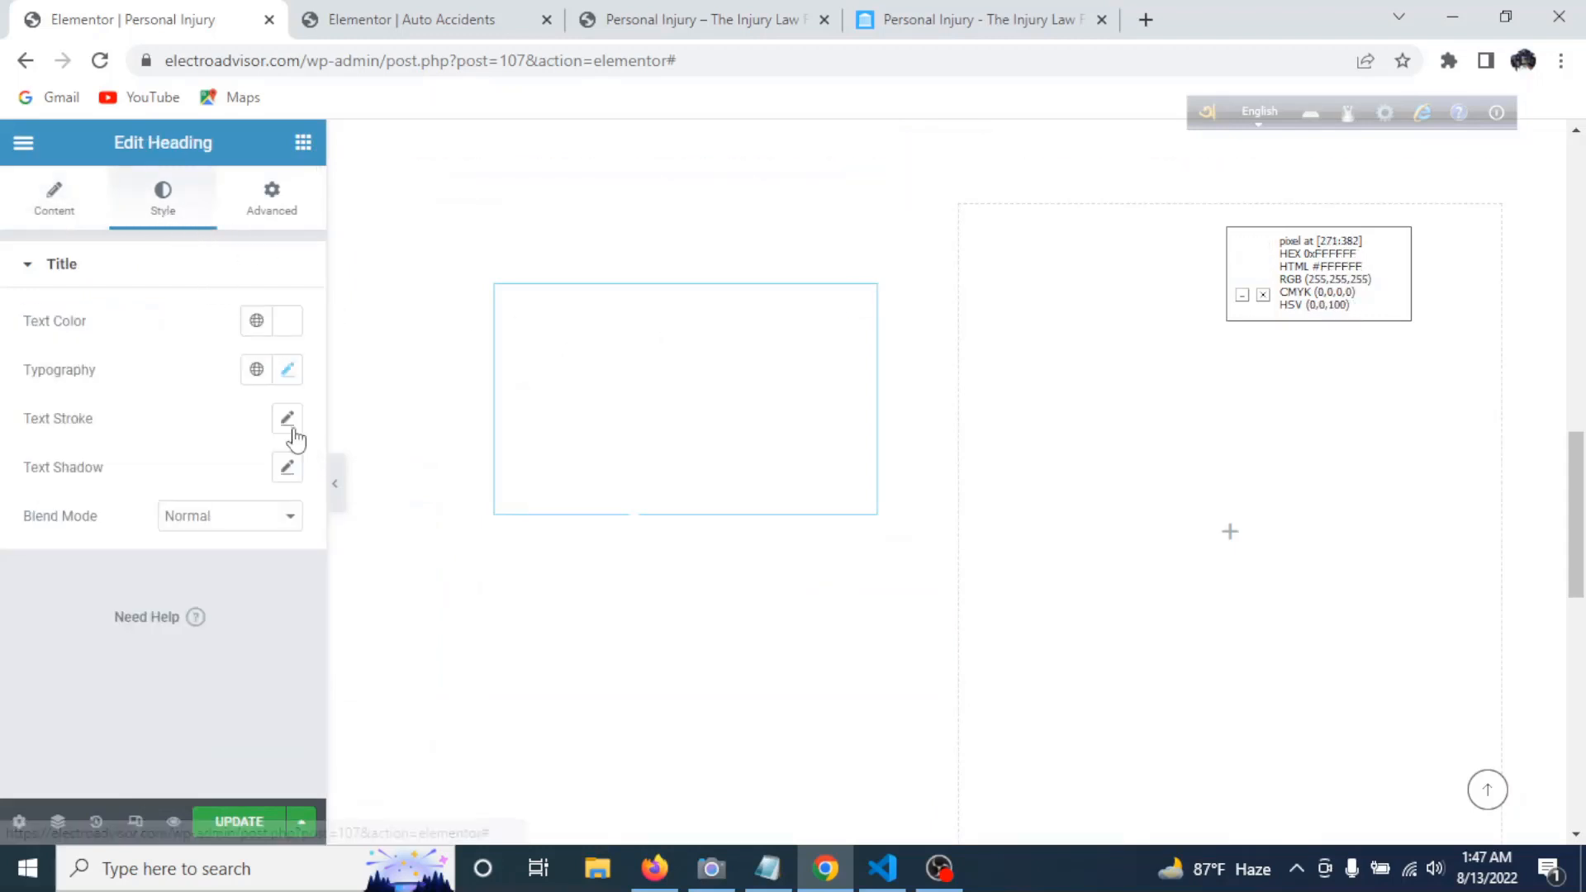
pyautogui.click(288, 370)
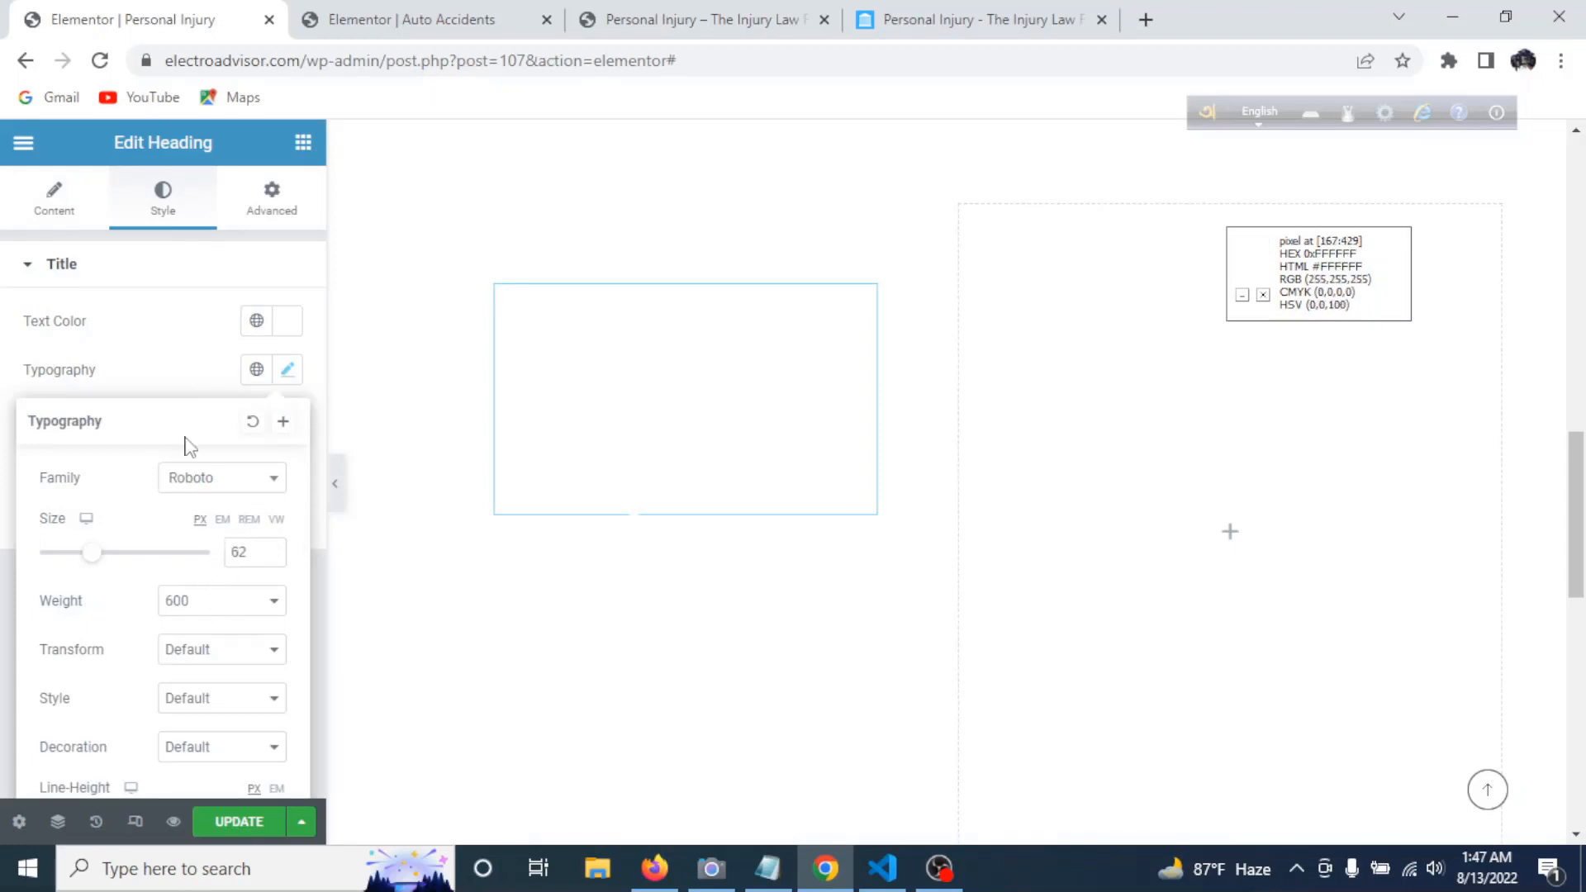
pyautogui.click(286, 322)
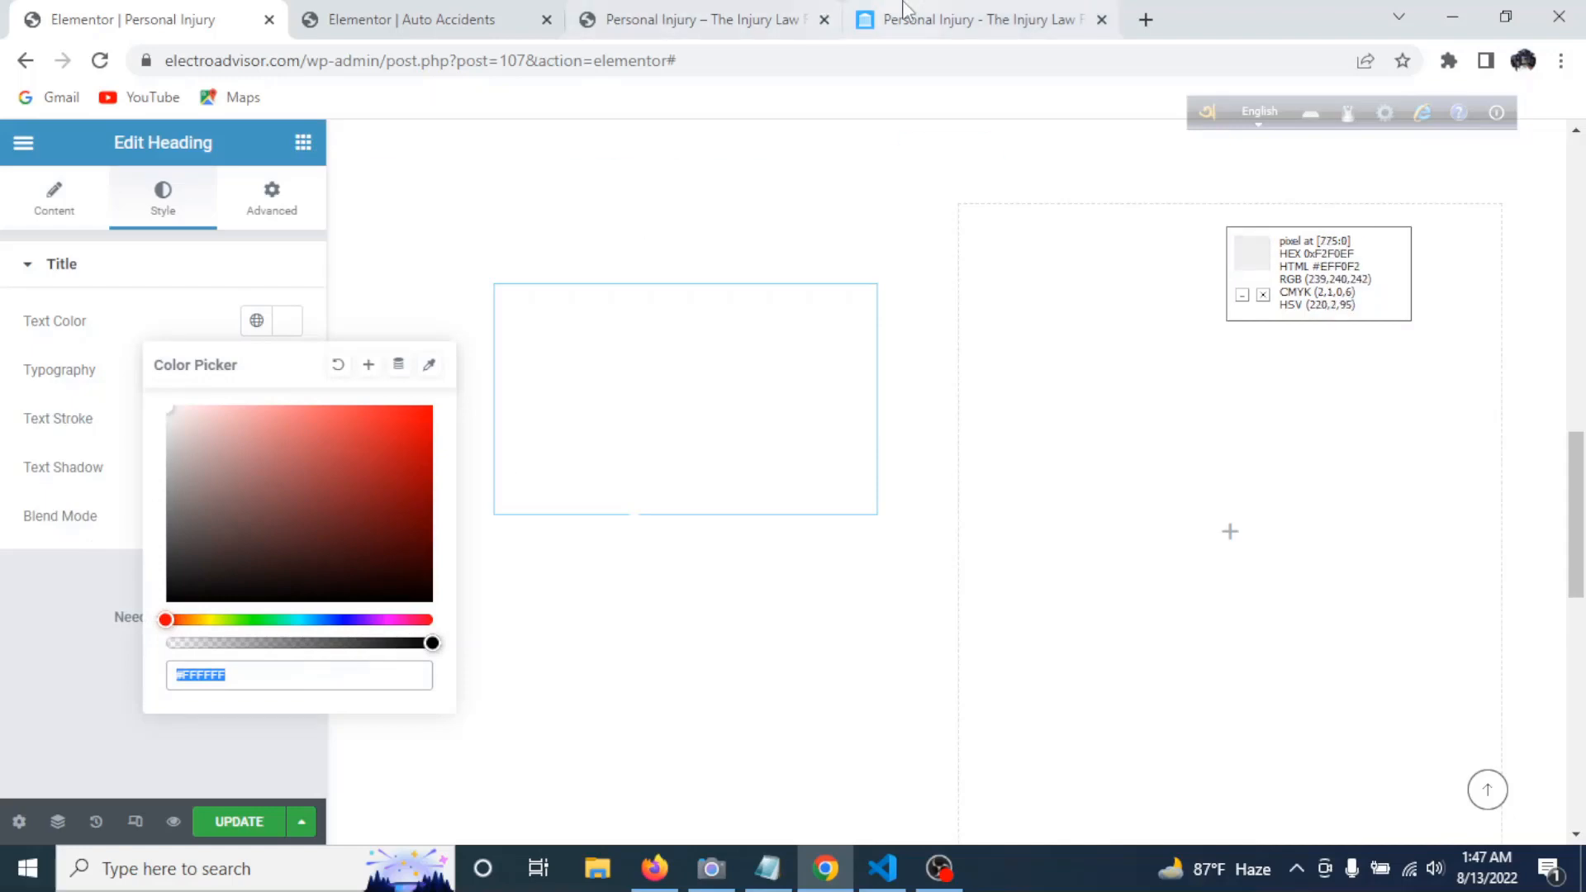
pyautogui.click(939, 12)
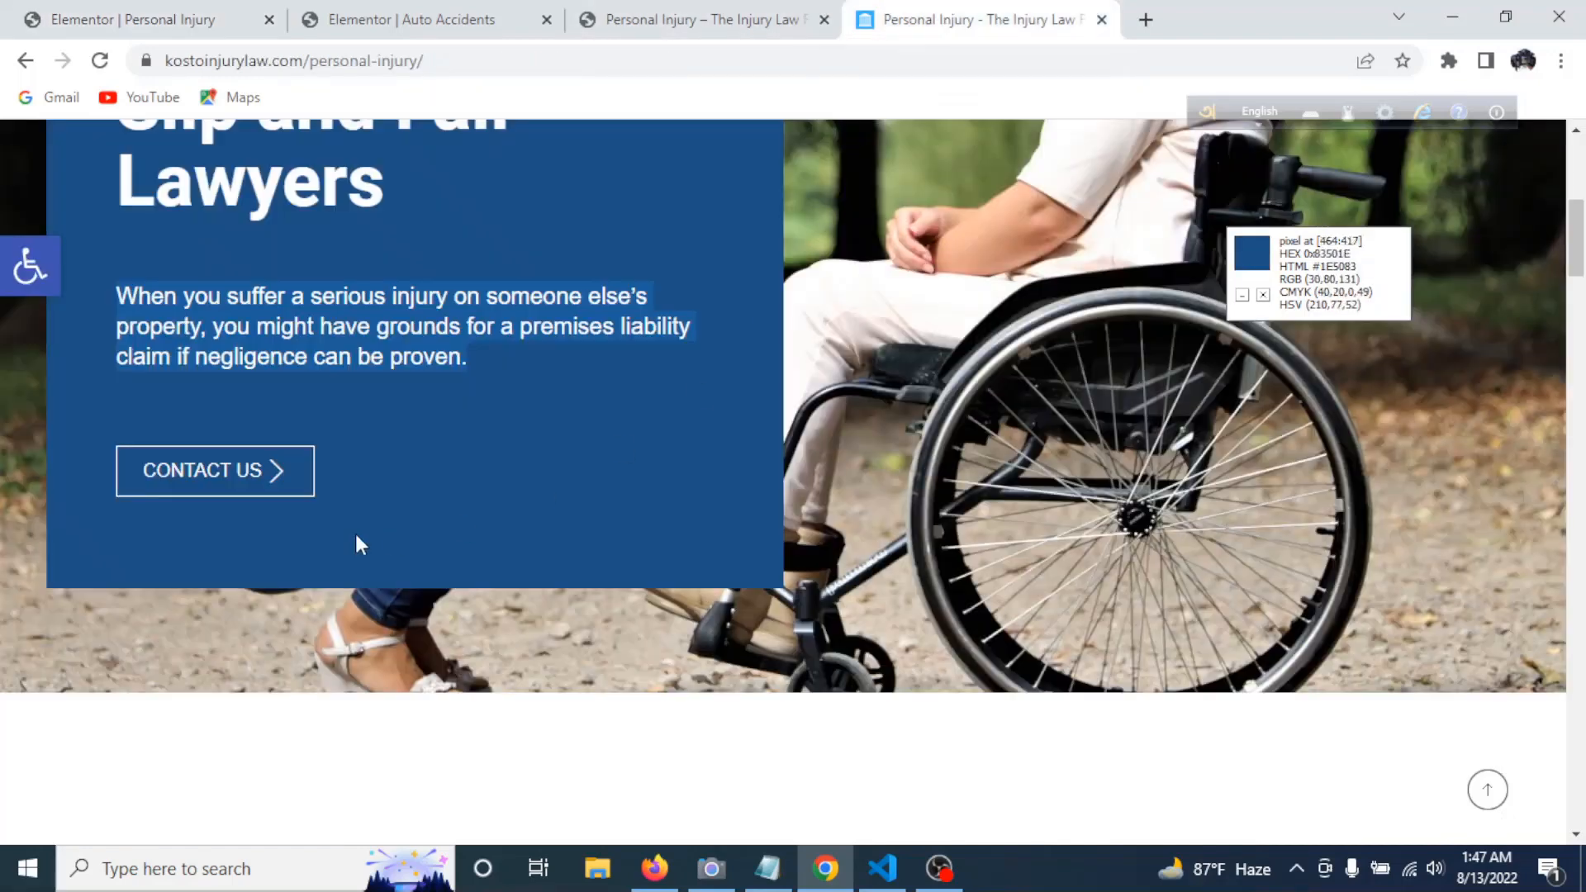
pyautogui.scroll(-5, 248, 504)
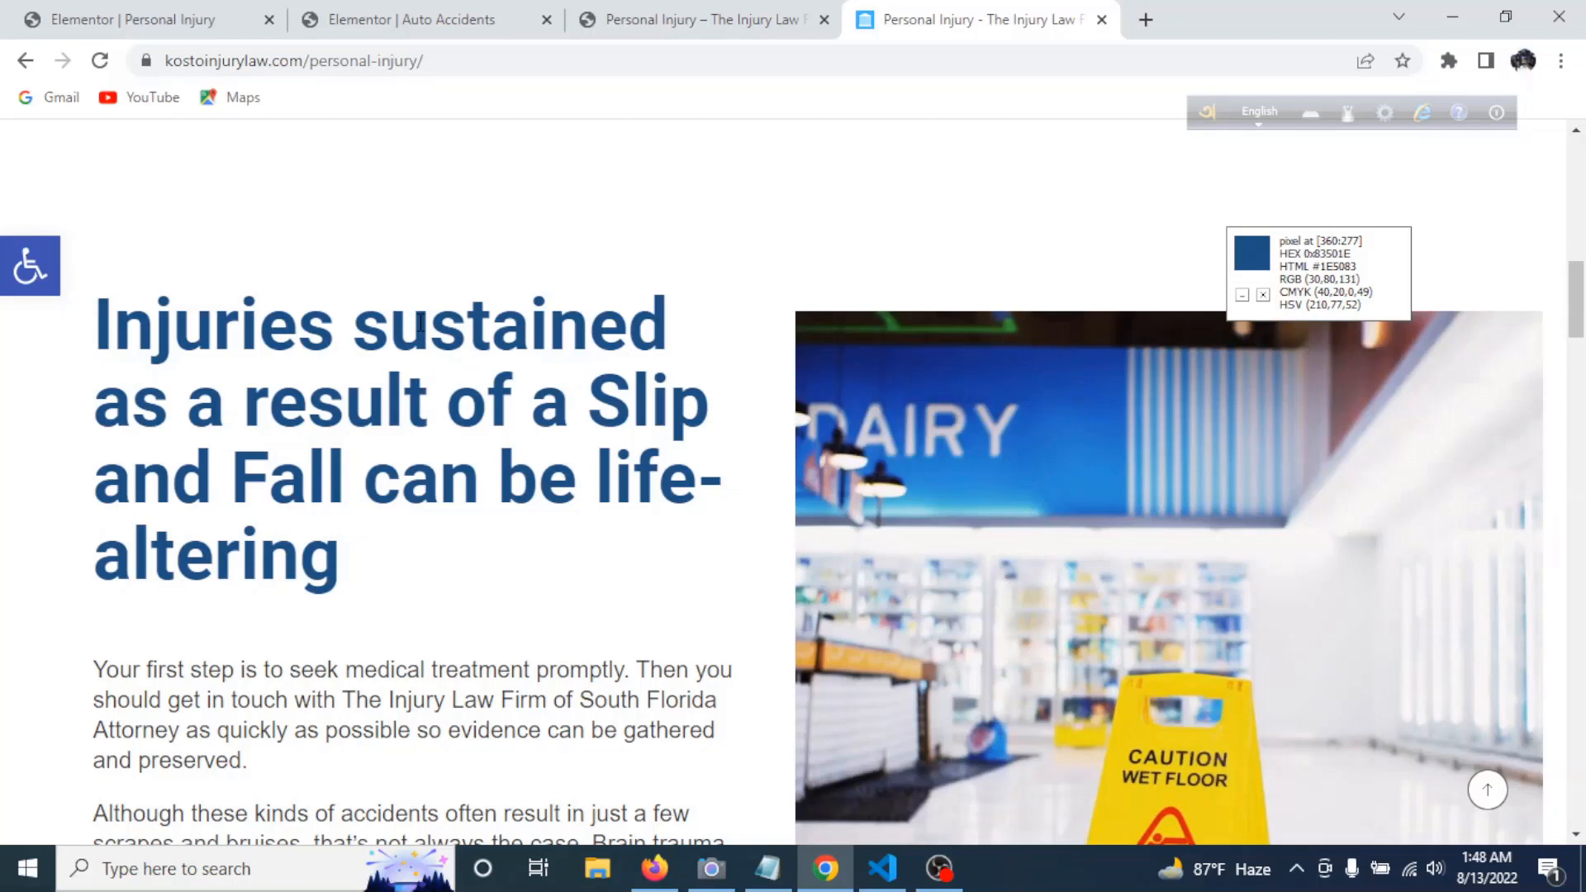
pyautogui.click(137, 18)
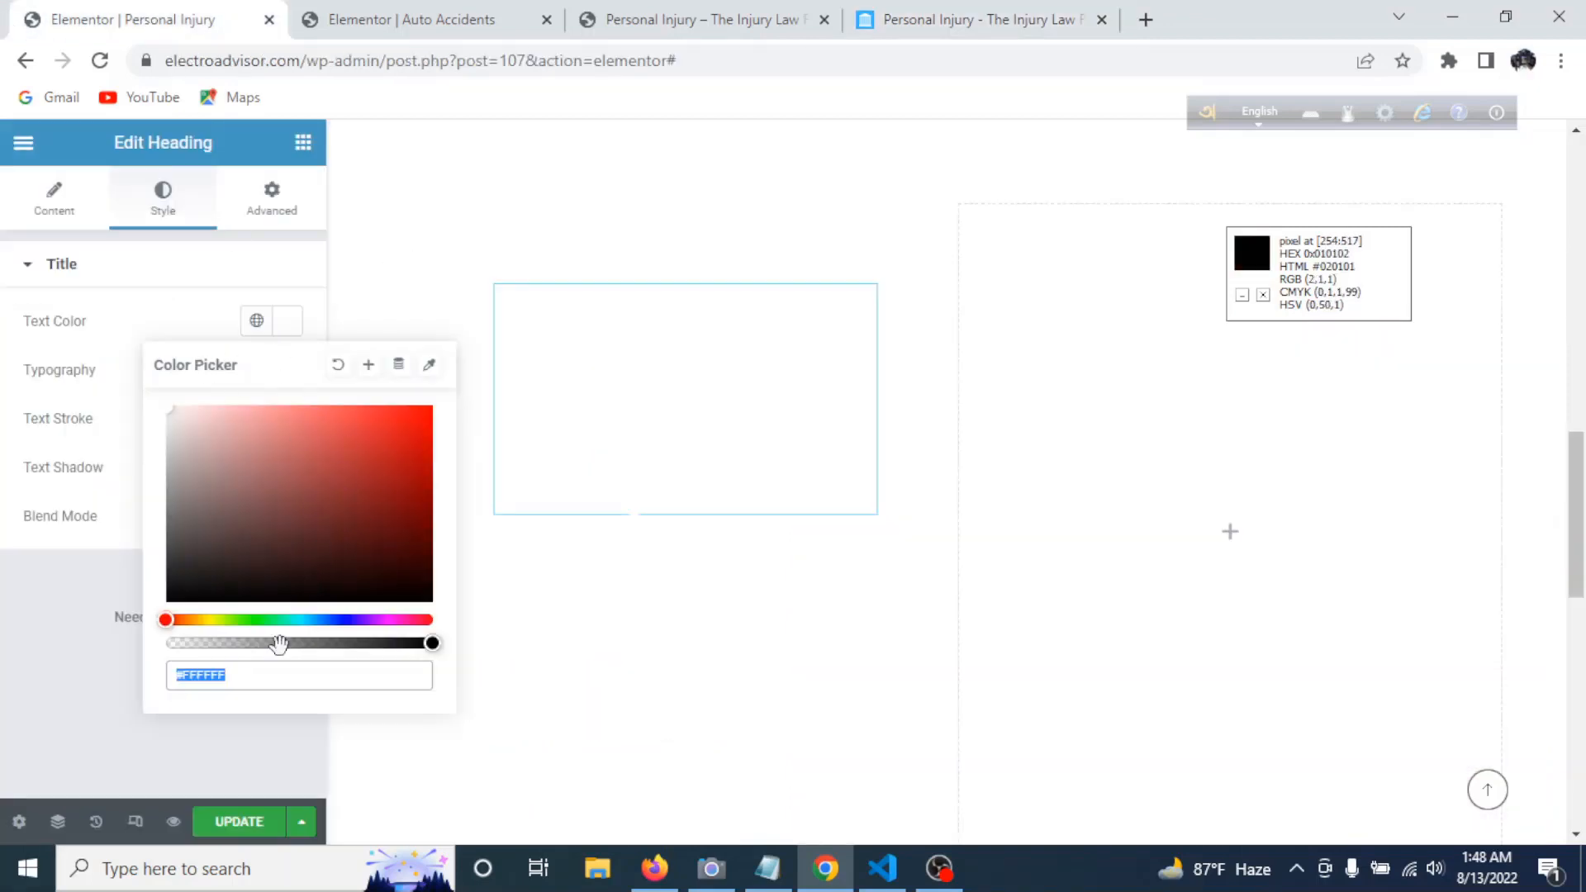
pyautogui.hotkey('ctrl', 'v')
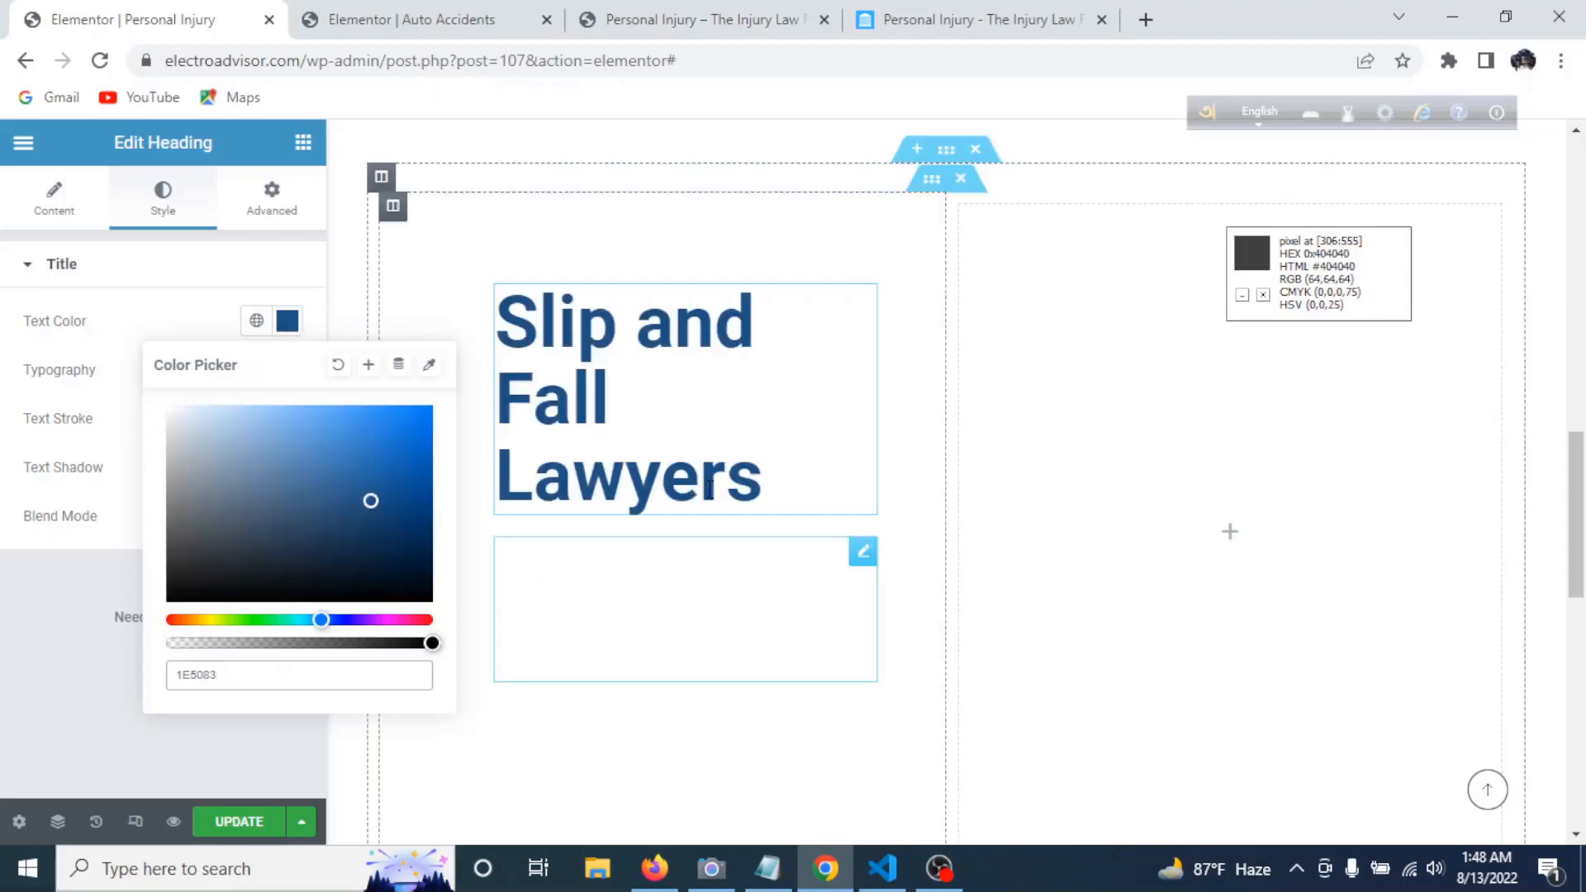
# - Replace the pasted heading's title with the reference text "Injuries sustained as a result of a Slip and Fall can be life-altering"
pyautogui.click(959, 19)
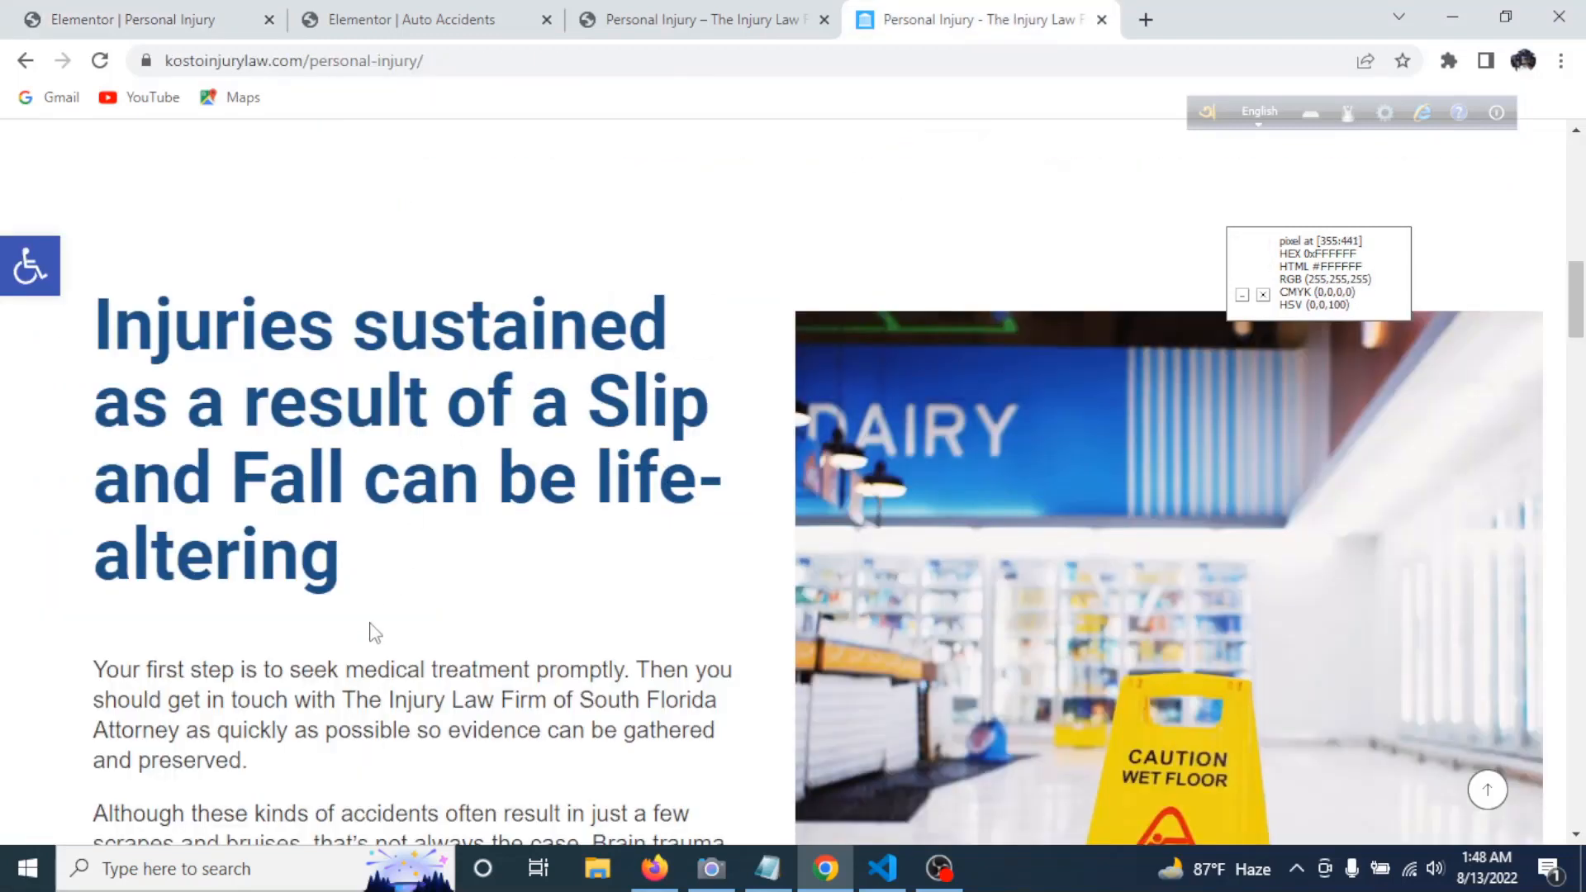
pyautogui.moveTo(362, 597); pyautogui.dragTo(86, 357)
pyautogui.hotkey('ctrl', 'c')
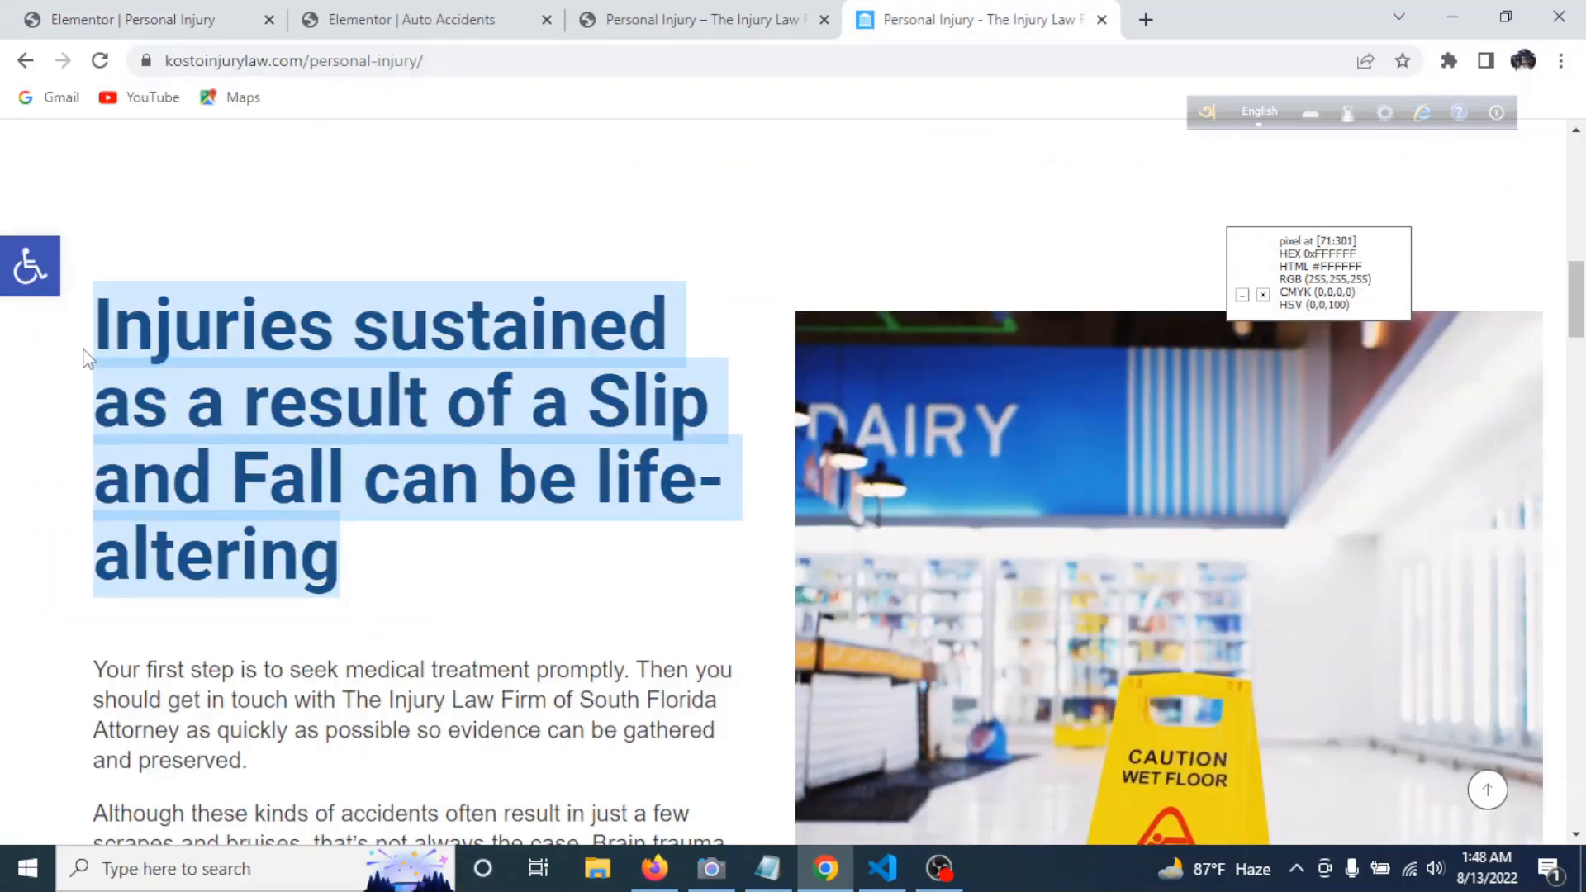
pyautogui.click(153, 25)
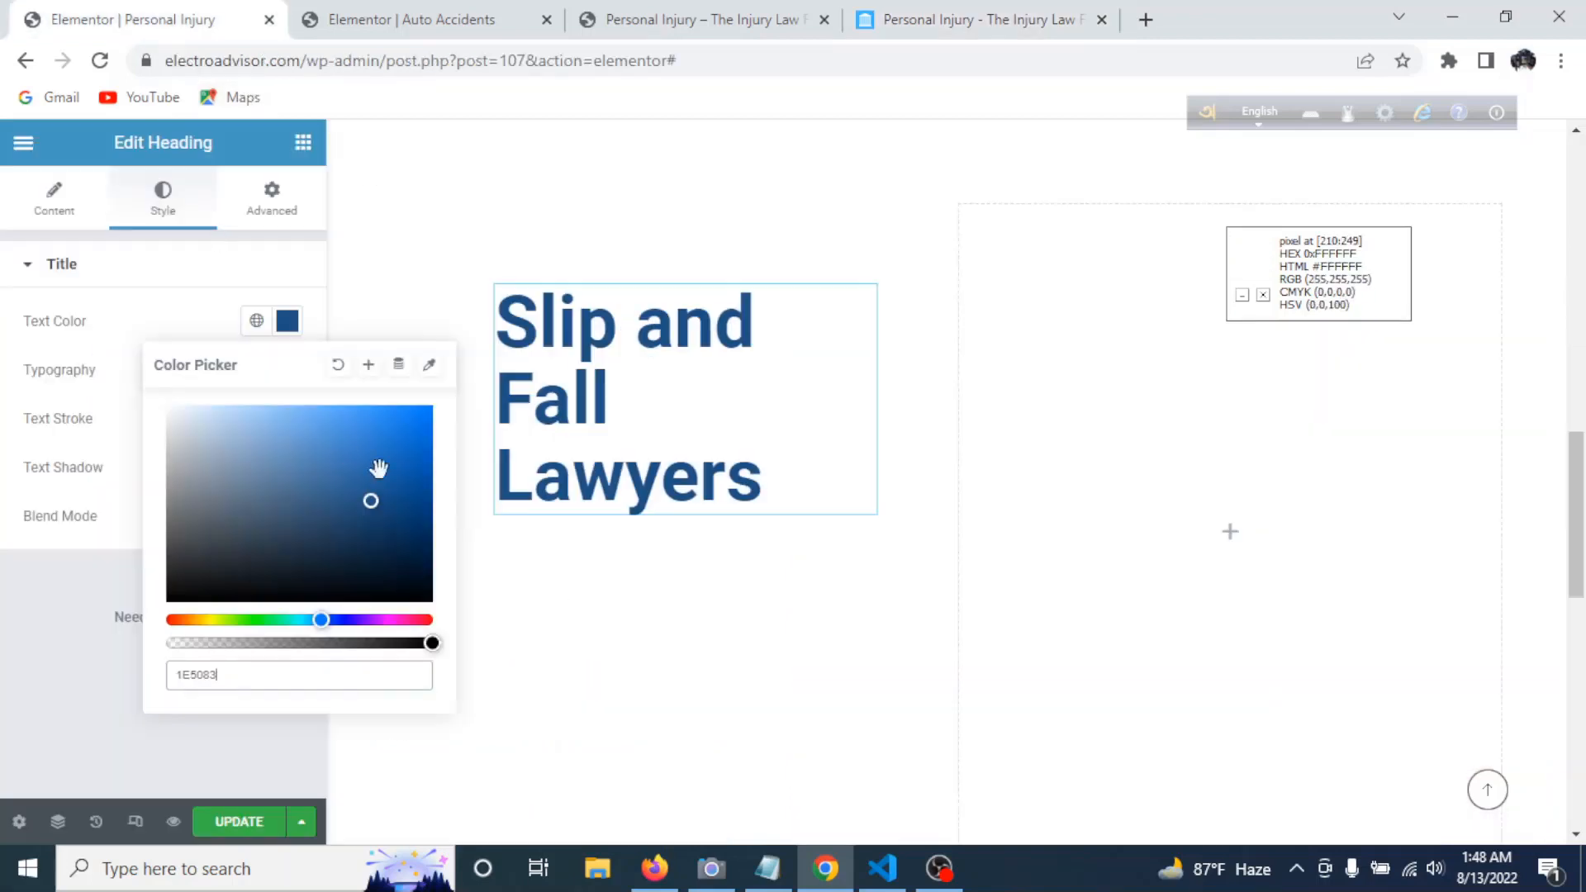
pyautogui.click(56, 206)
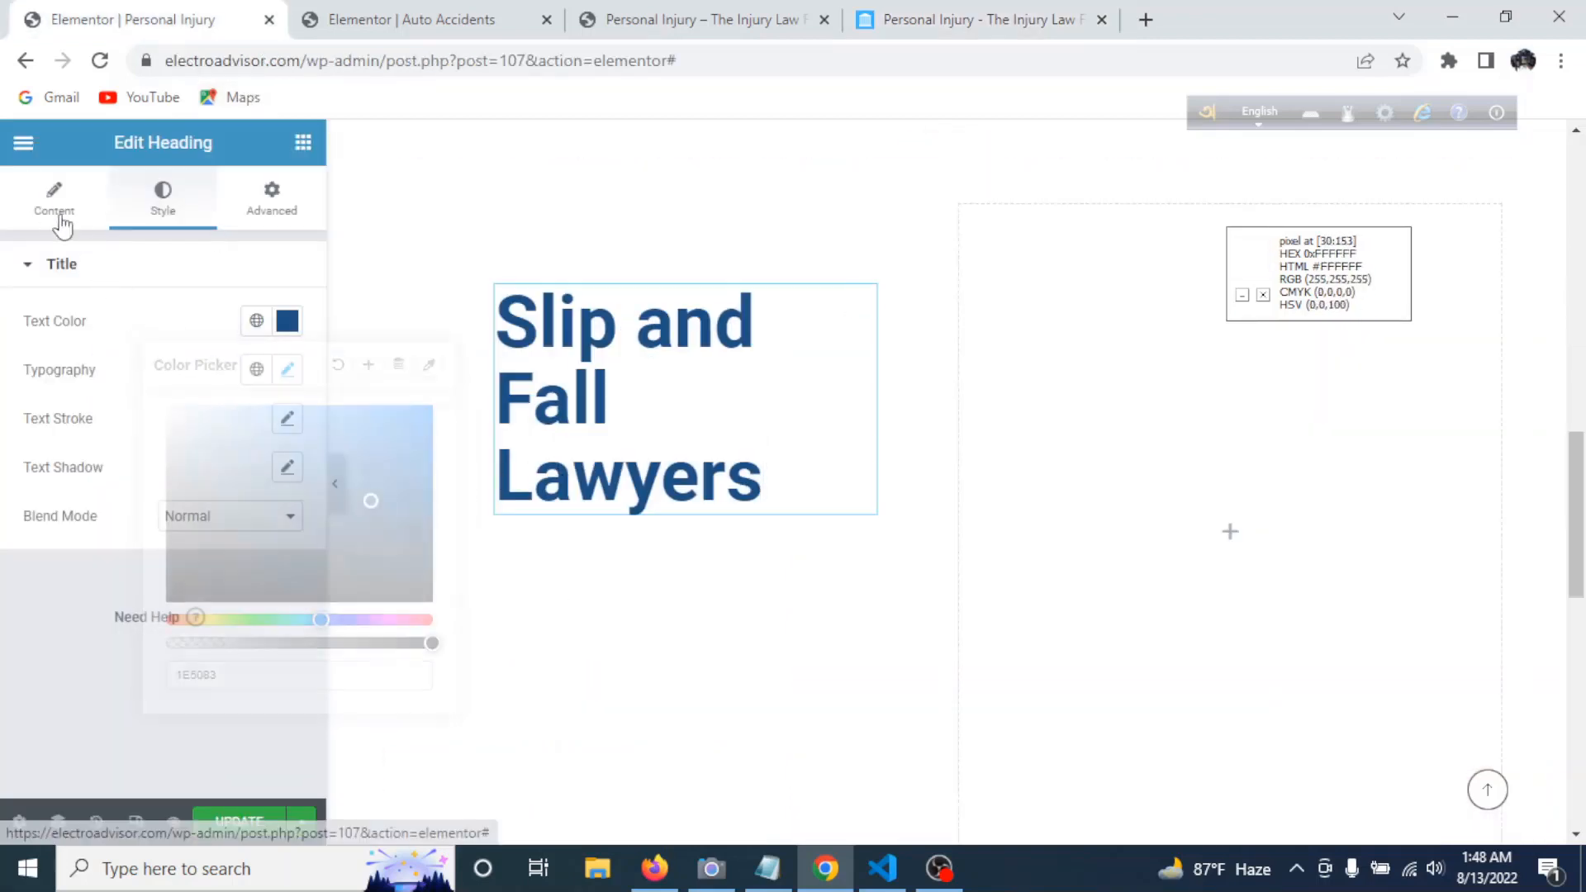
pyautogui.click(194, 370)
pyautogui.hotkey('ctrl', 'a')
pyautogui.hotkey('ctrl', 'v')
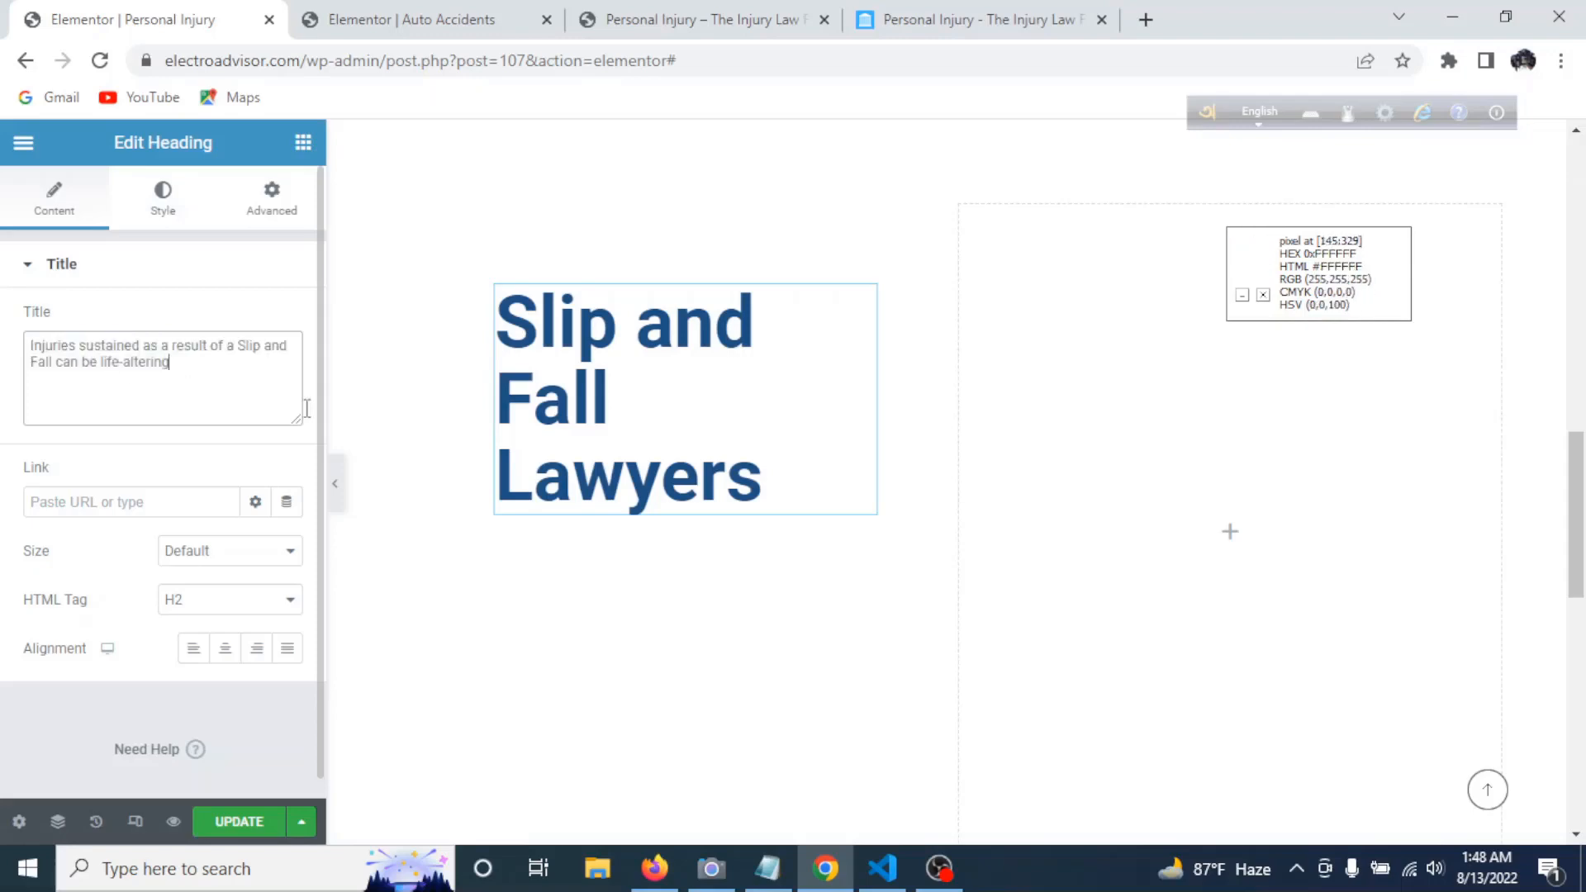
# - Open the text block below the heading for editing, and copy the text color code of the reference's first paragraph from the Firefox inspector
pyautogui.scroll(-5, 722, 484)
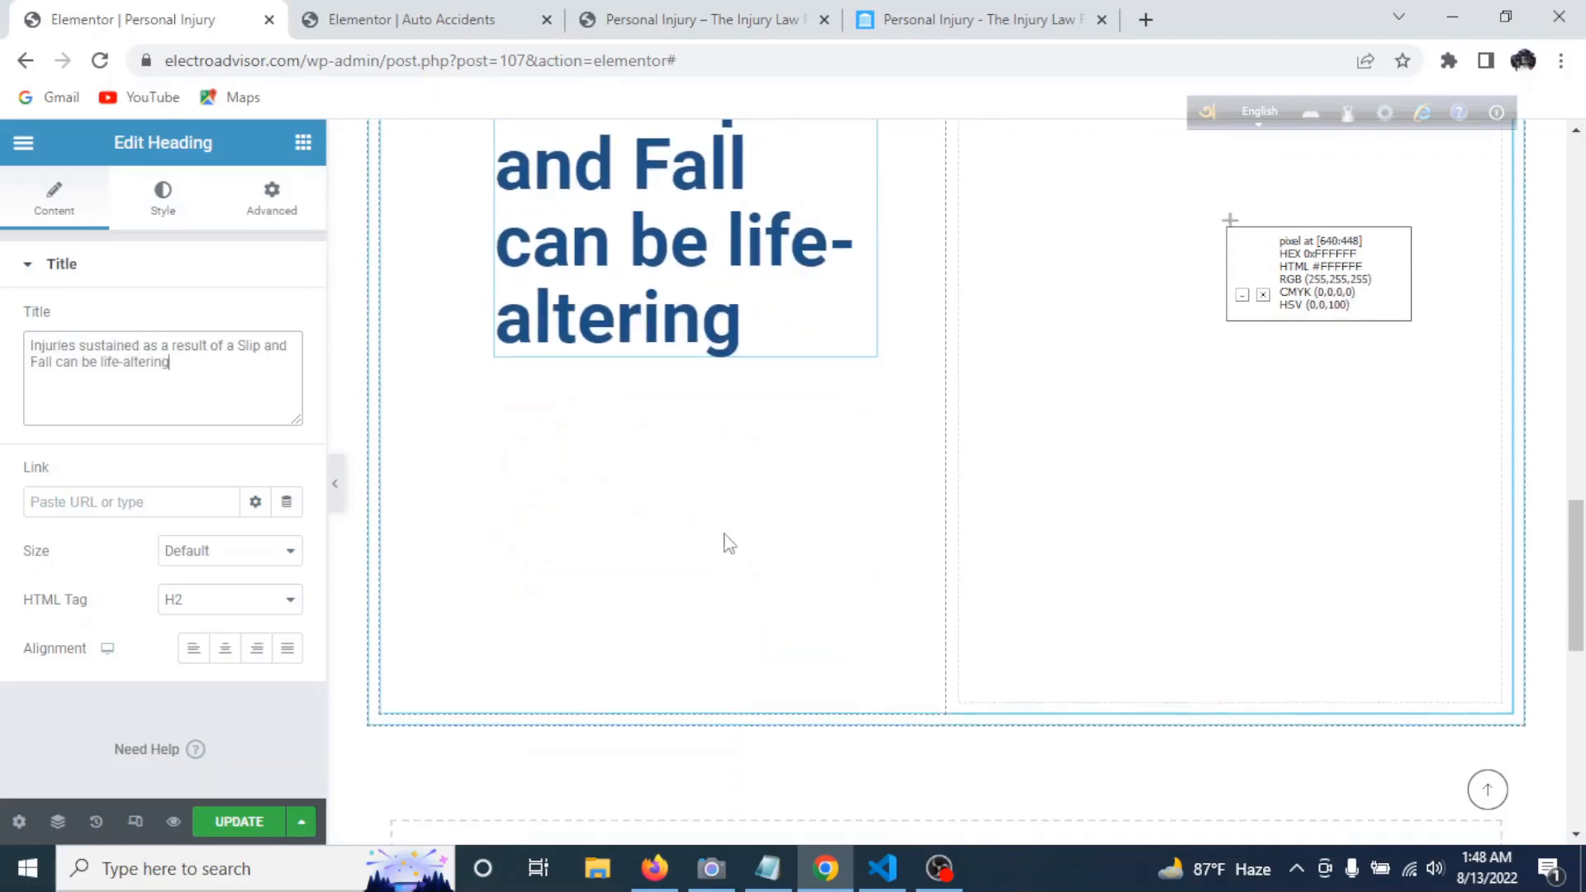
pyautogui.click(632, 428)
pyautogui.click(944, 10)
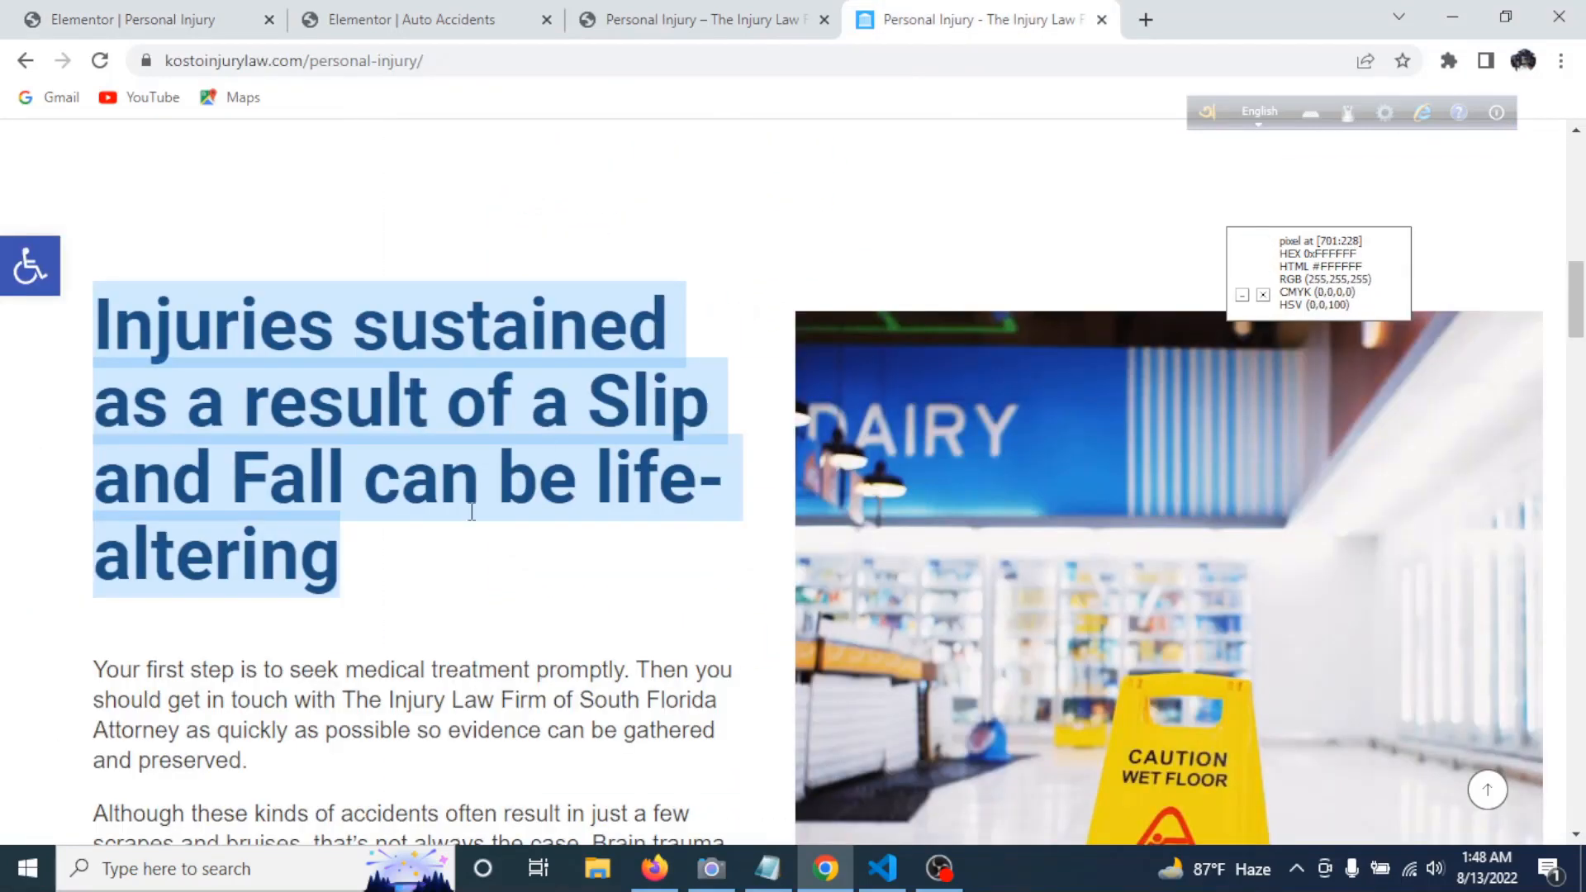
pyautogui.scroll(-3, 429, 611)
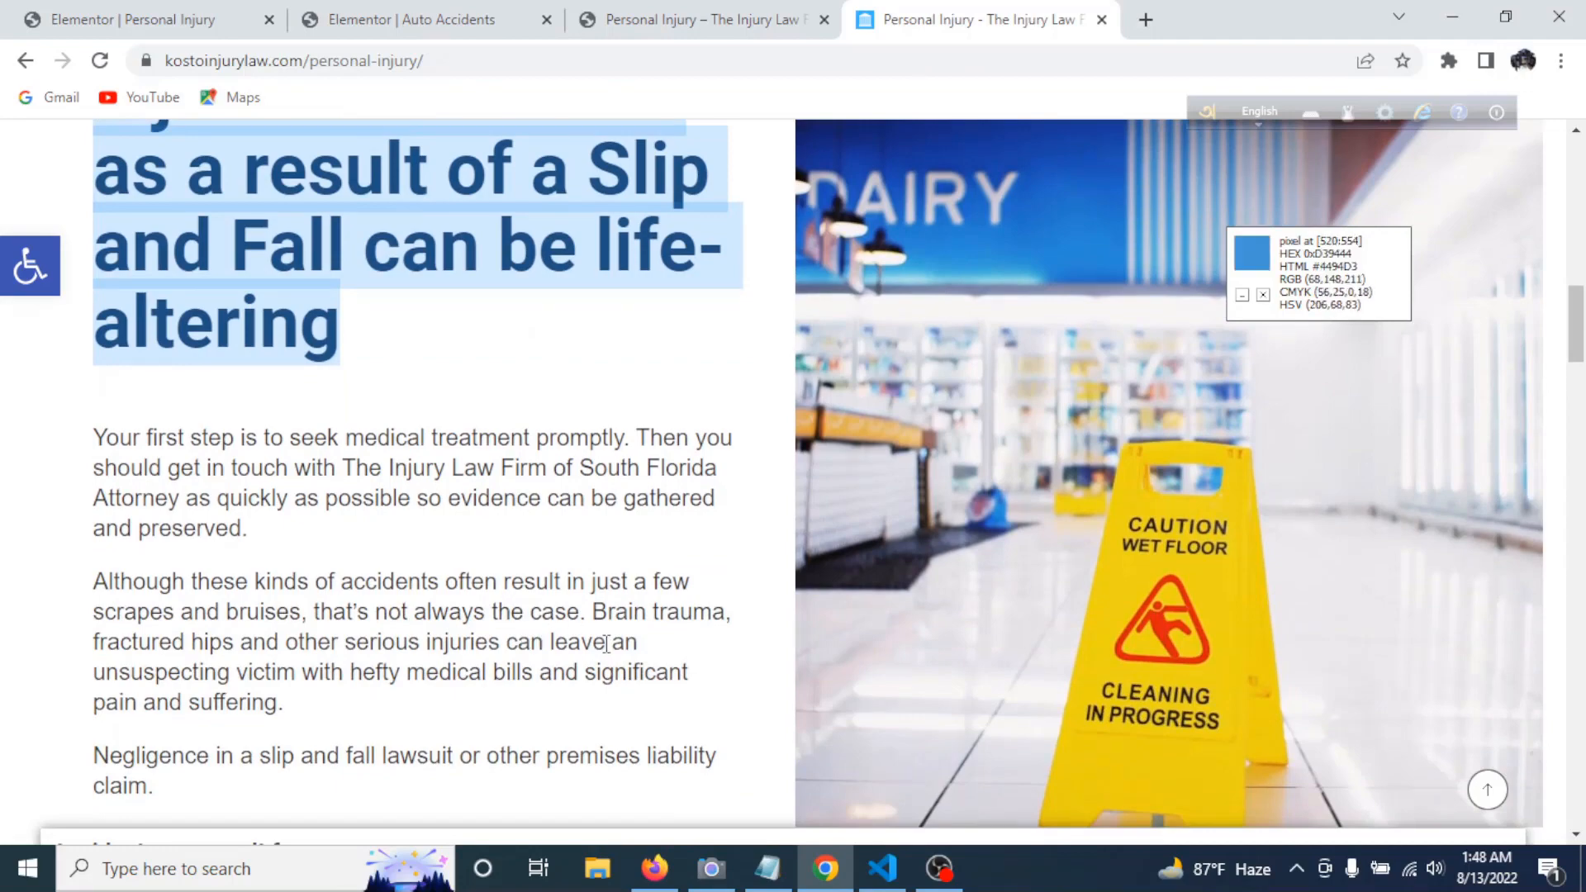
pyautogui.hotkey('alt', 'Tab')
pyautogui.scroll(-10, 885, 347)
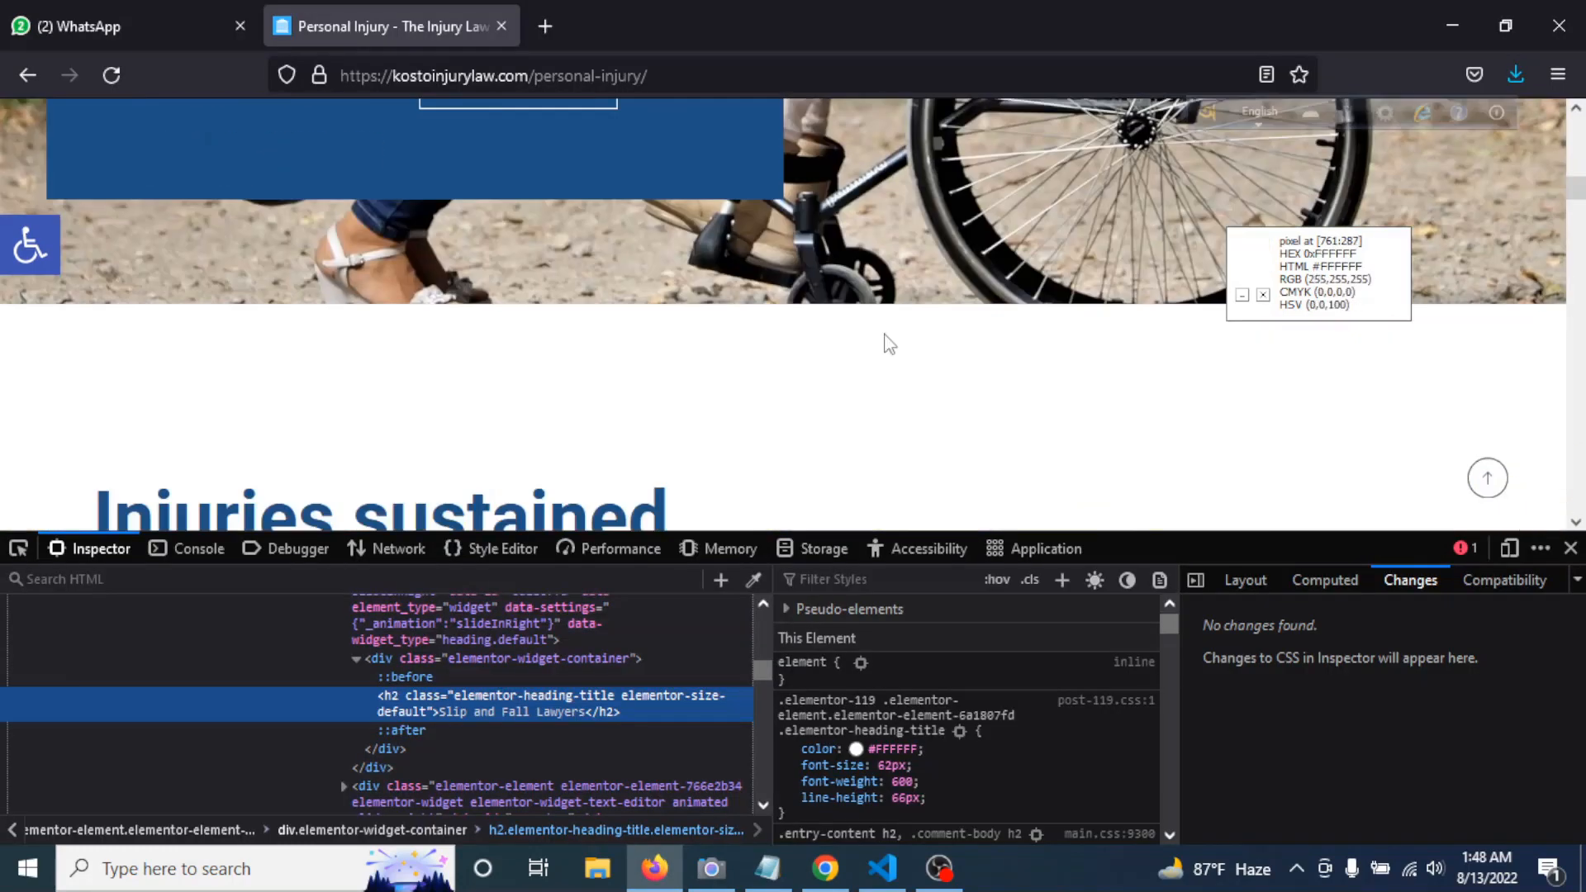
pyautogui.rightClick(624, 305)
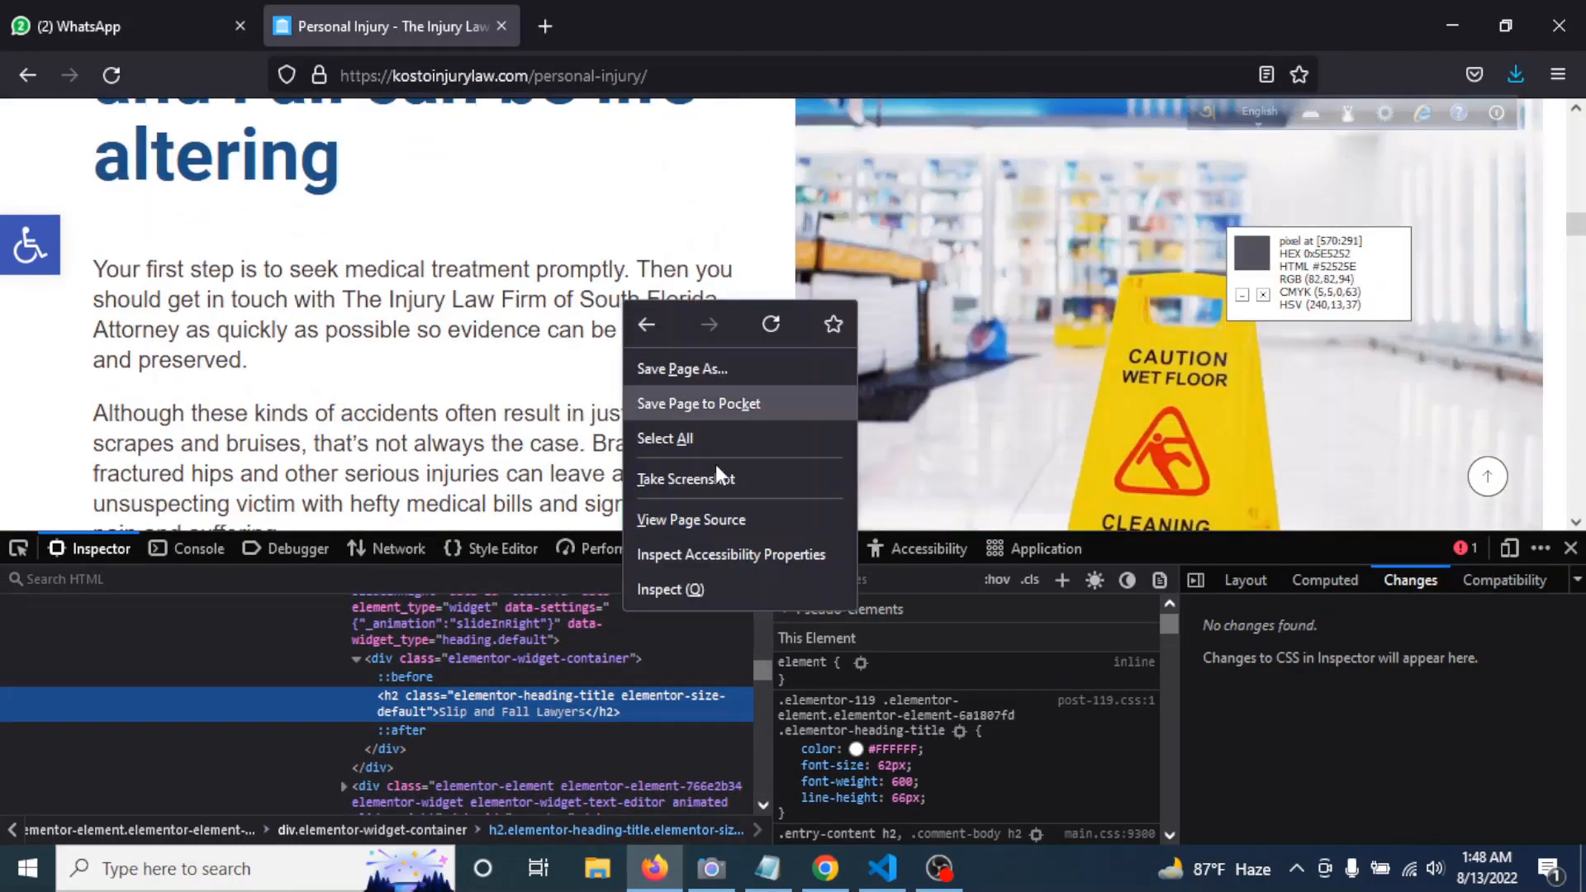
pyautogui.click(741, 588)
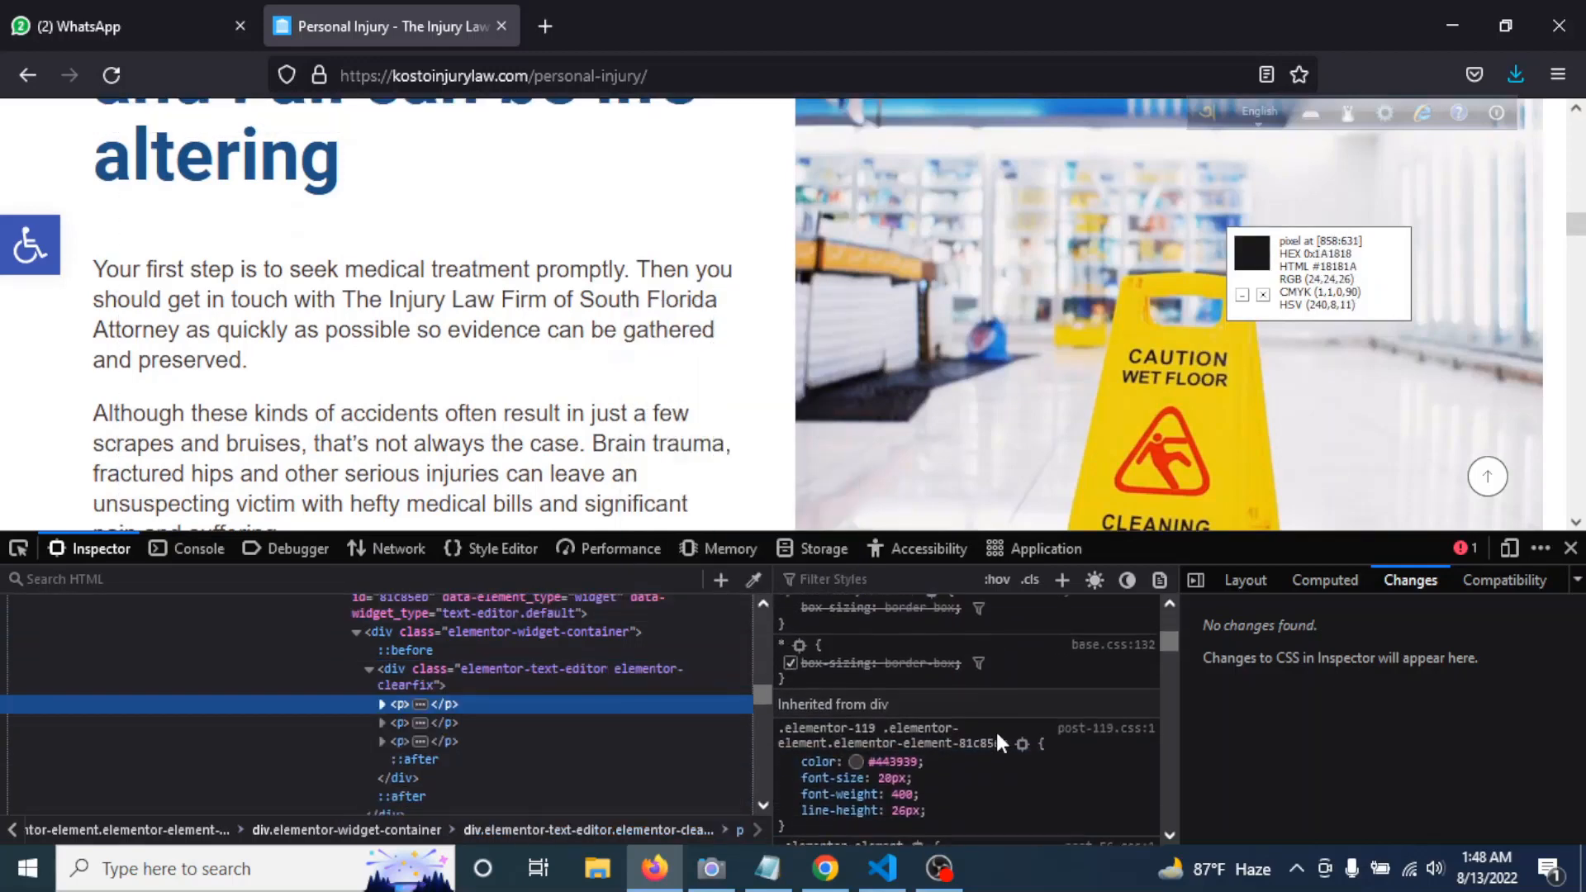
pyautogui.scroll(-3, 994, 728)
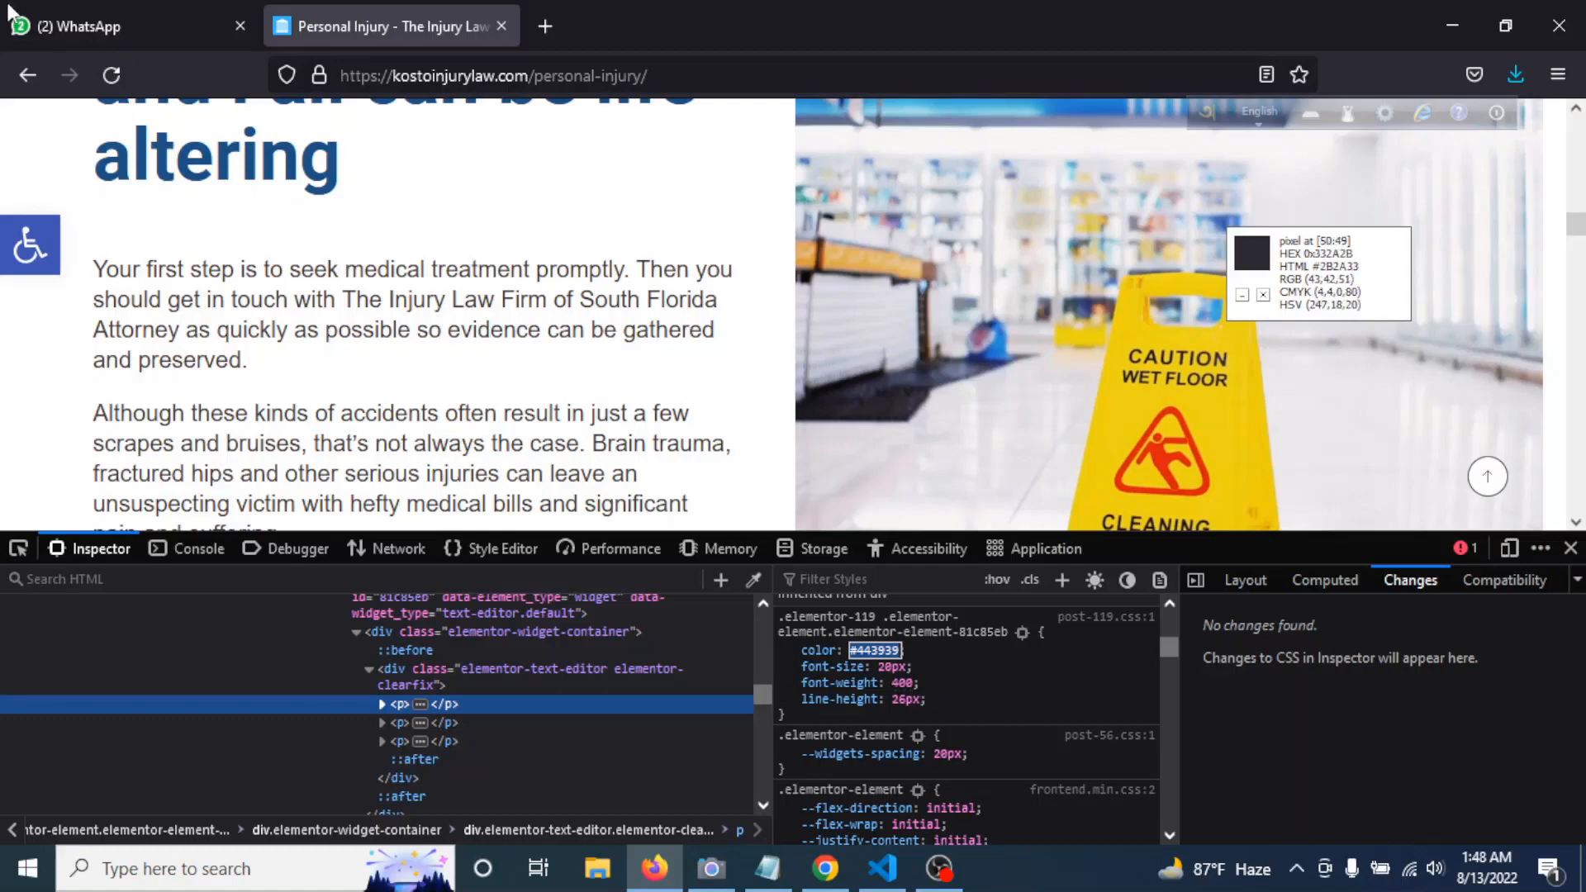
pyautogui.click(824, 876)
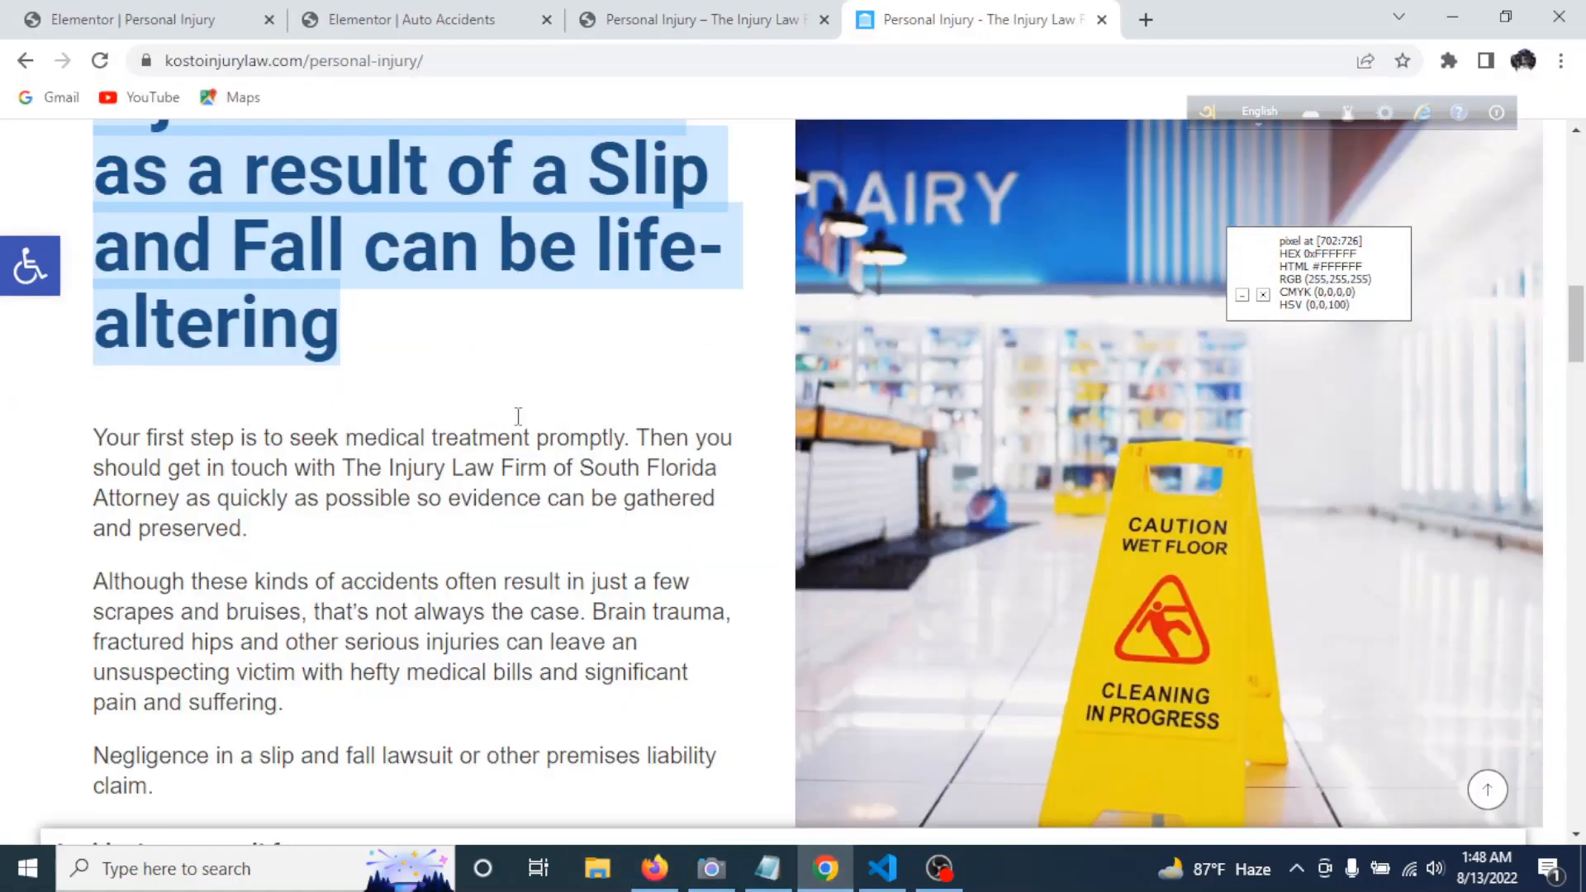
pyautogui.click(273, 491)
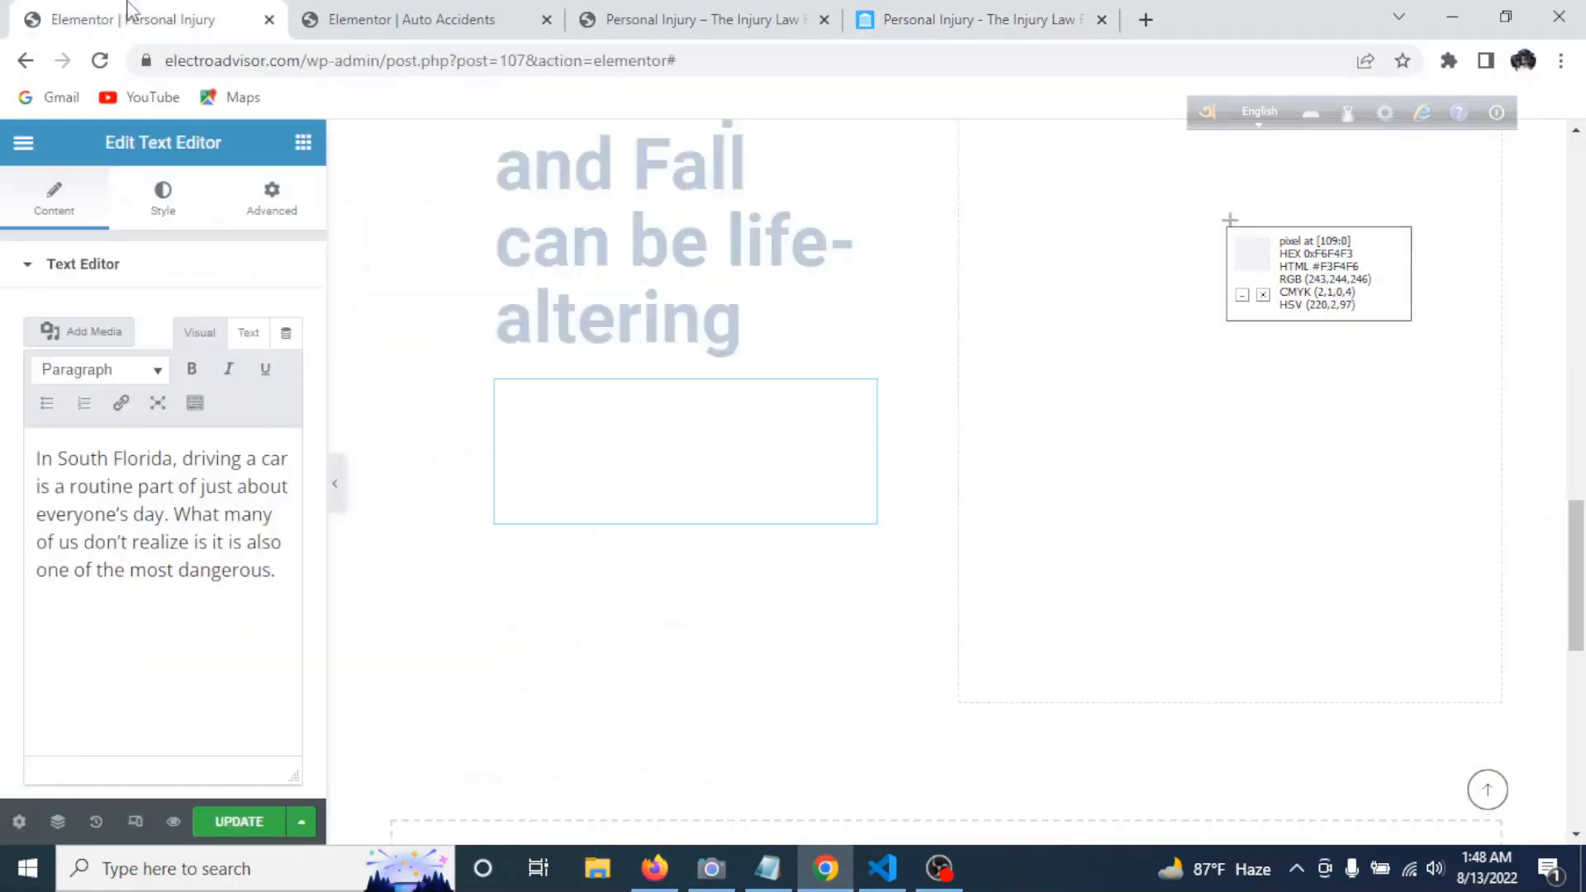
pyautogui.click(135, 16)
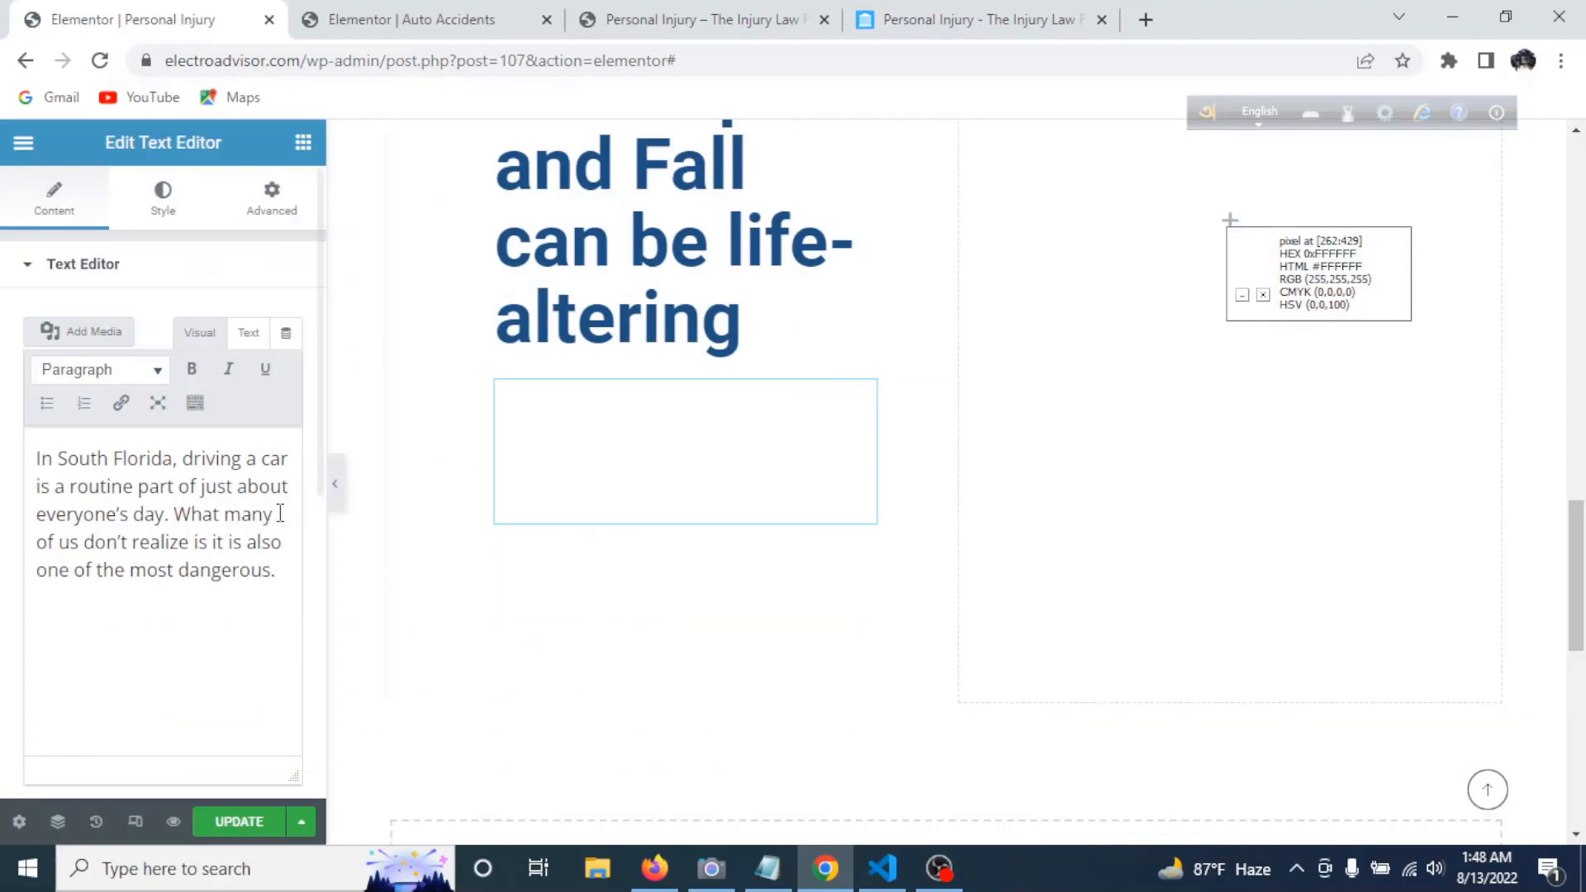
# - Set the text color of the text block below the heading to #443939
pyautogui.click(163, 196)
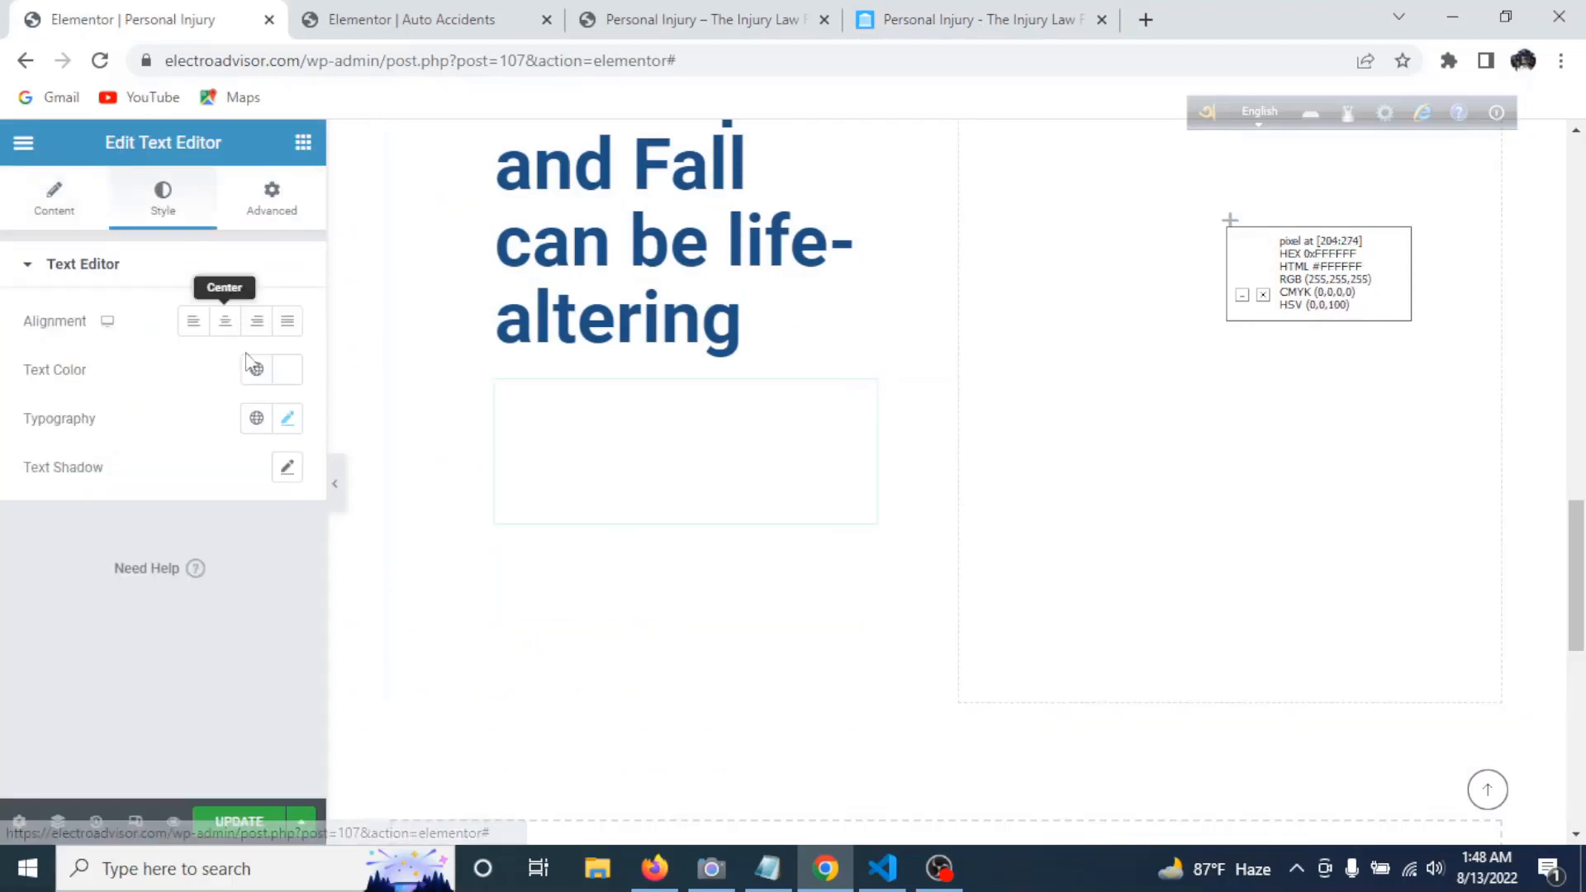
pyautogui.click(291, 374)
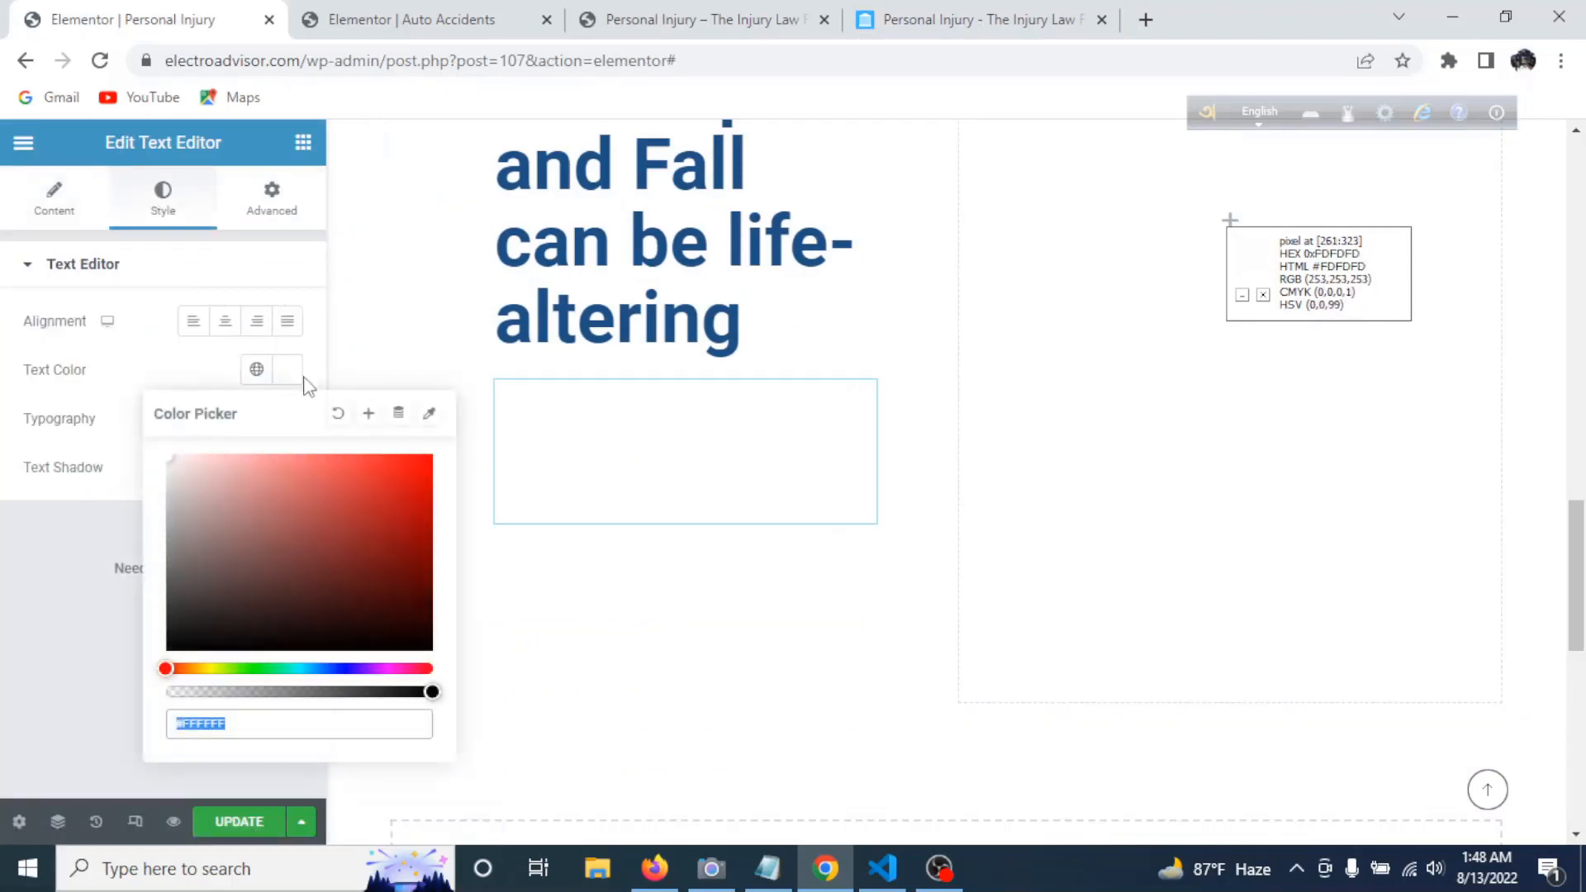
pyautogui.write('#443939')
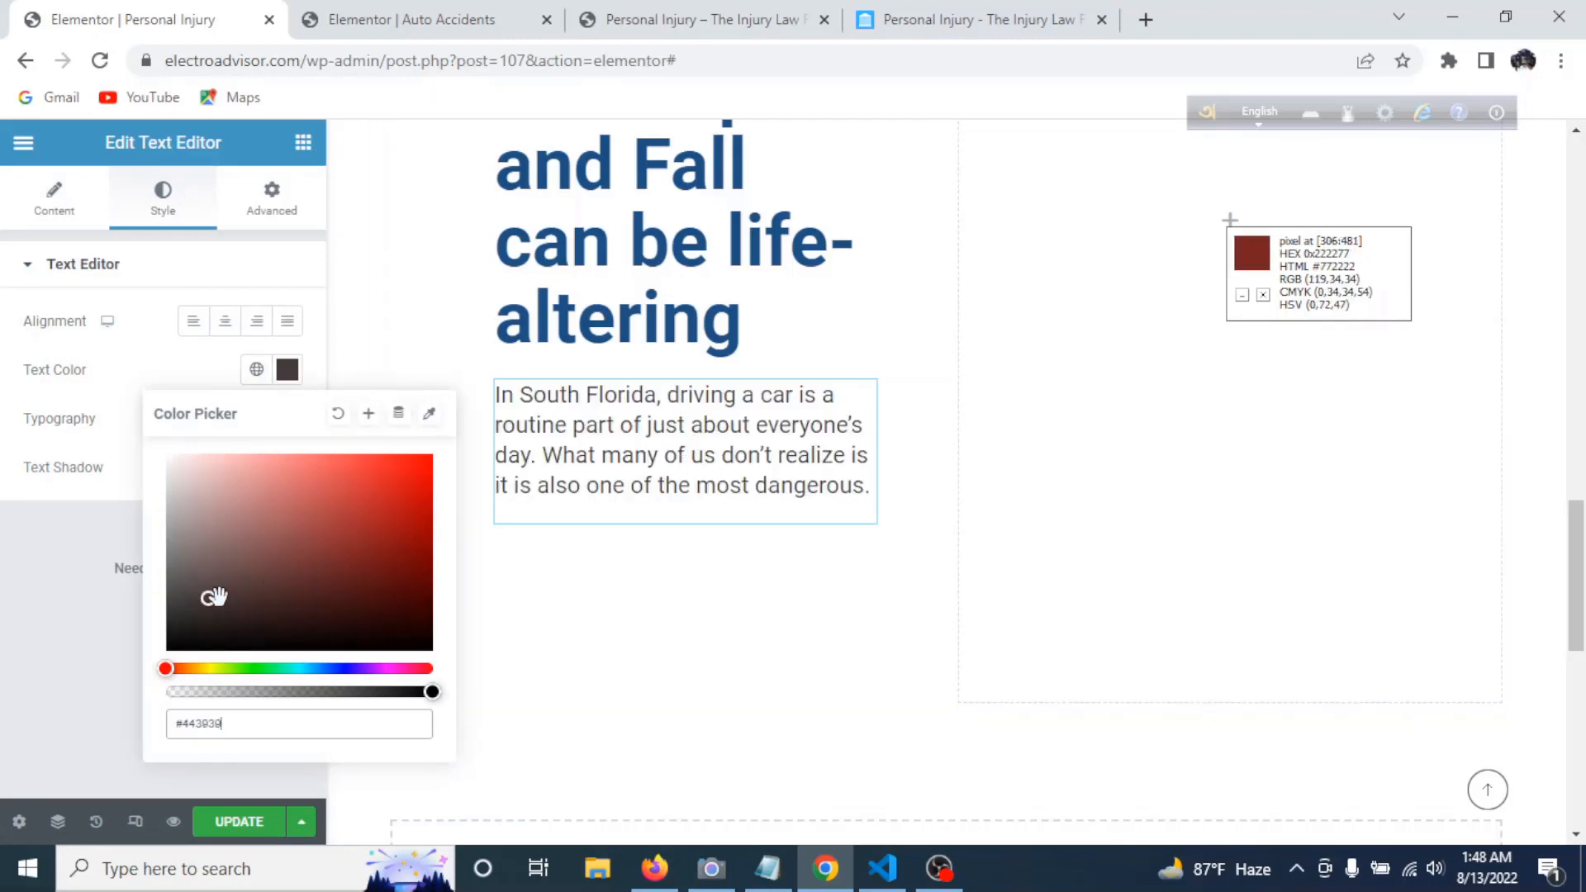
pyautogui.click(90, 574)
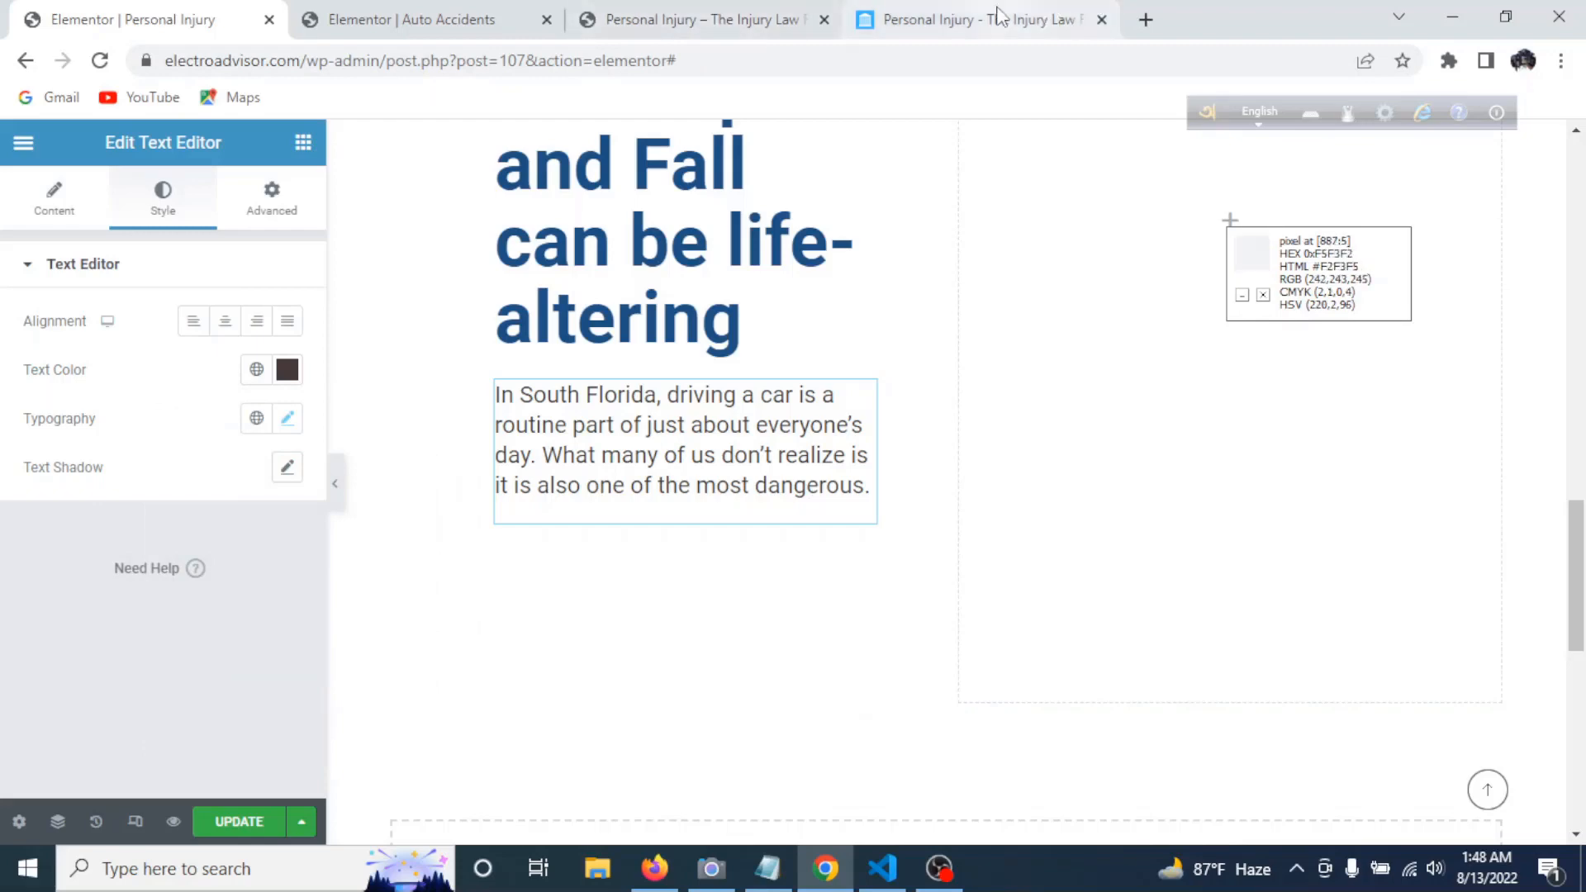
# - Copy the three paragraphs below the "Injuries sustained" heading on the reference page, from "Your first step" to "premises liability claim."
pyautogui.click(1003, 19)
pyautogui.scroll(-3, 540, 680)
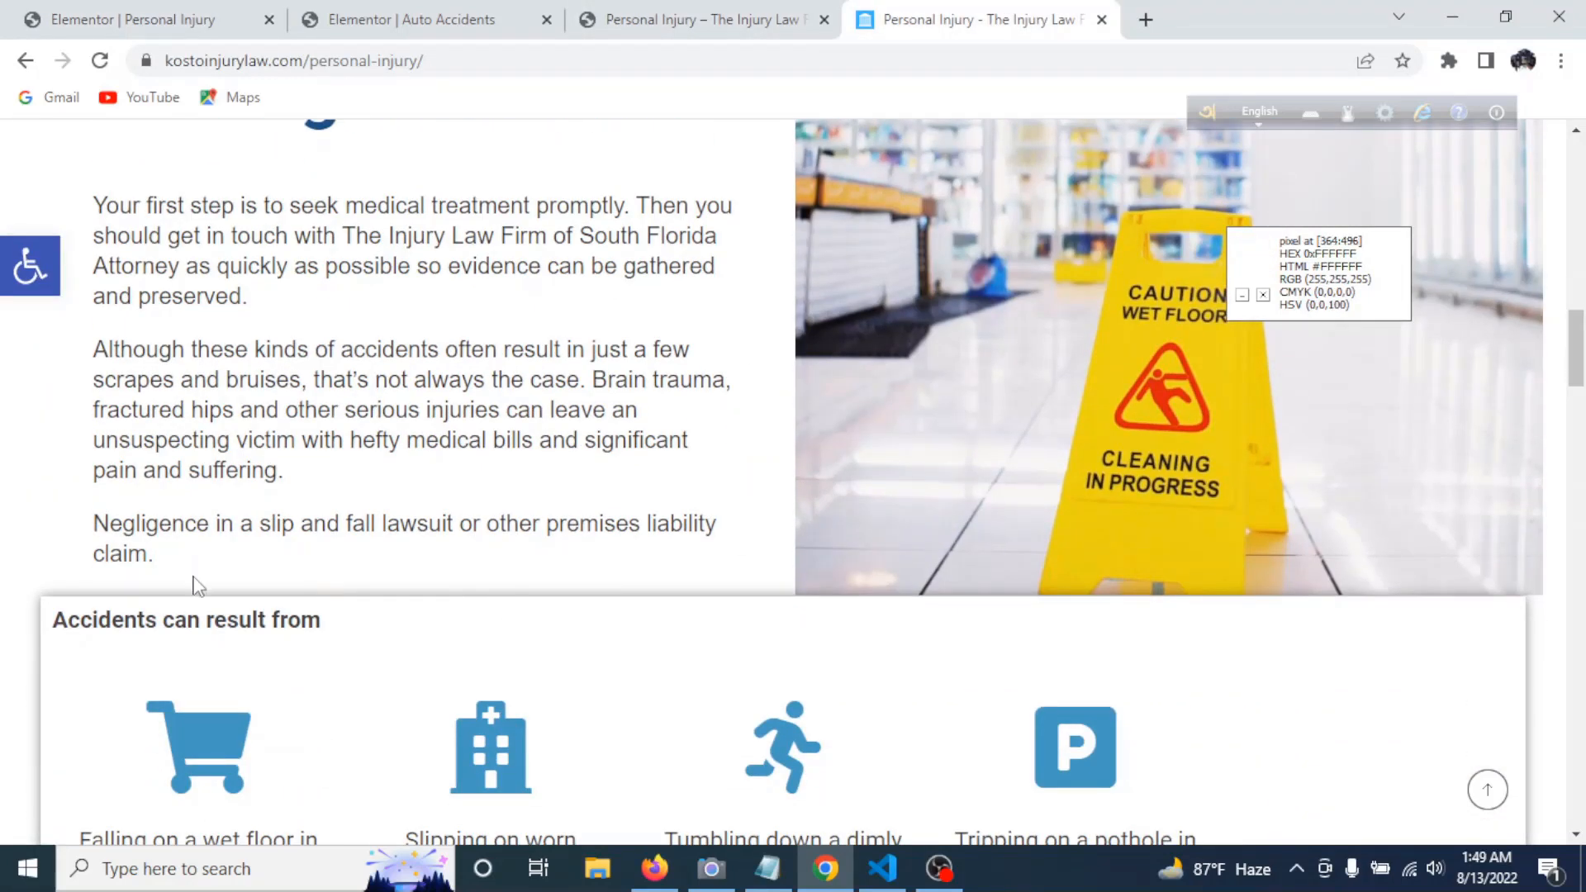
pyautogui.moveTo(163, 578); pyautogui.dragTo(76, 217)
pyautogui.hotkey('ctrl', 'c')
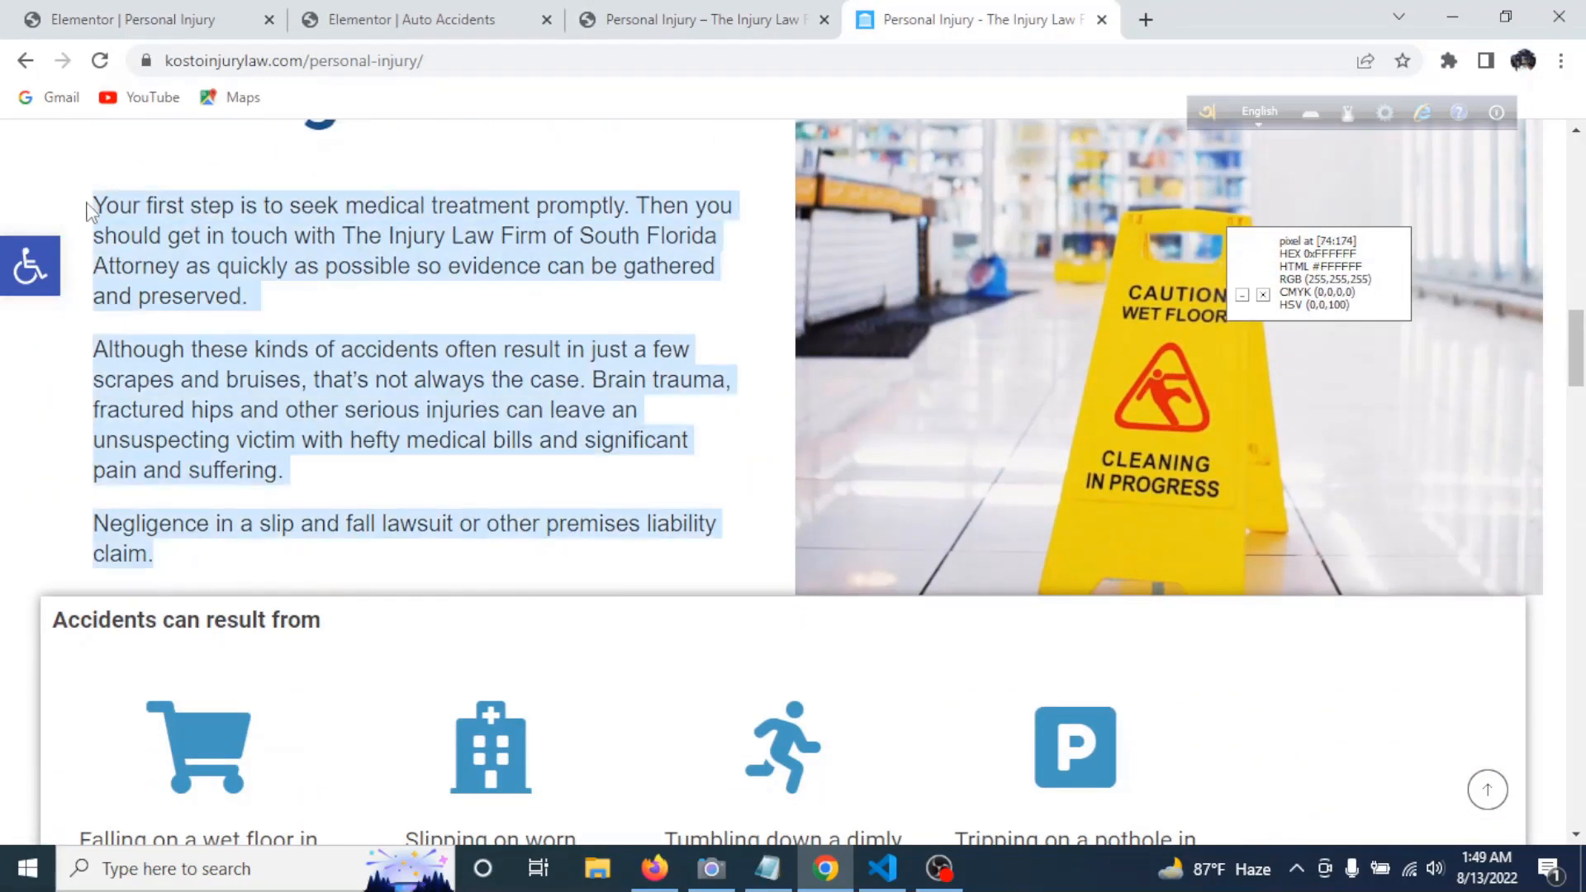
# - Replace the South Florida driving text in the text block with the three copied slip-and-fall paragraphs
pyautogui.click(171, 10)
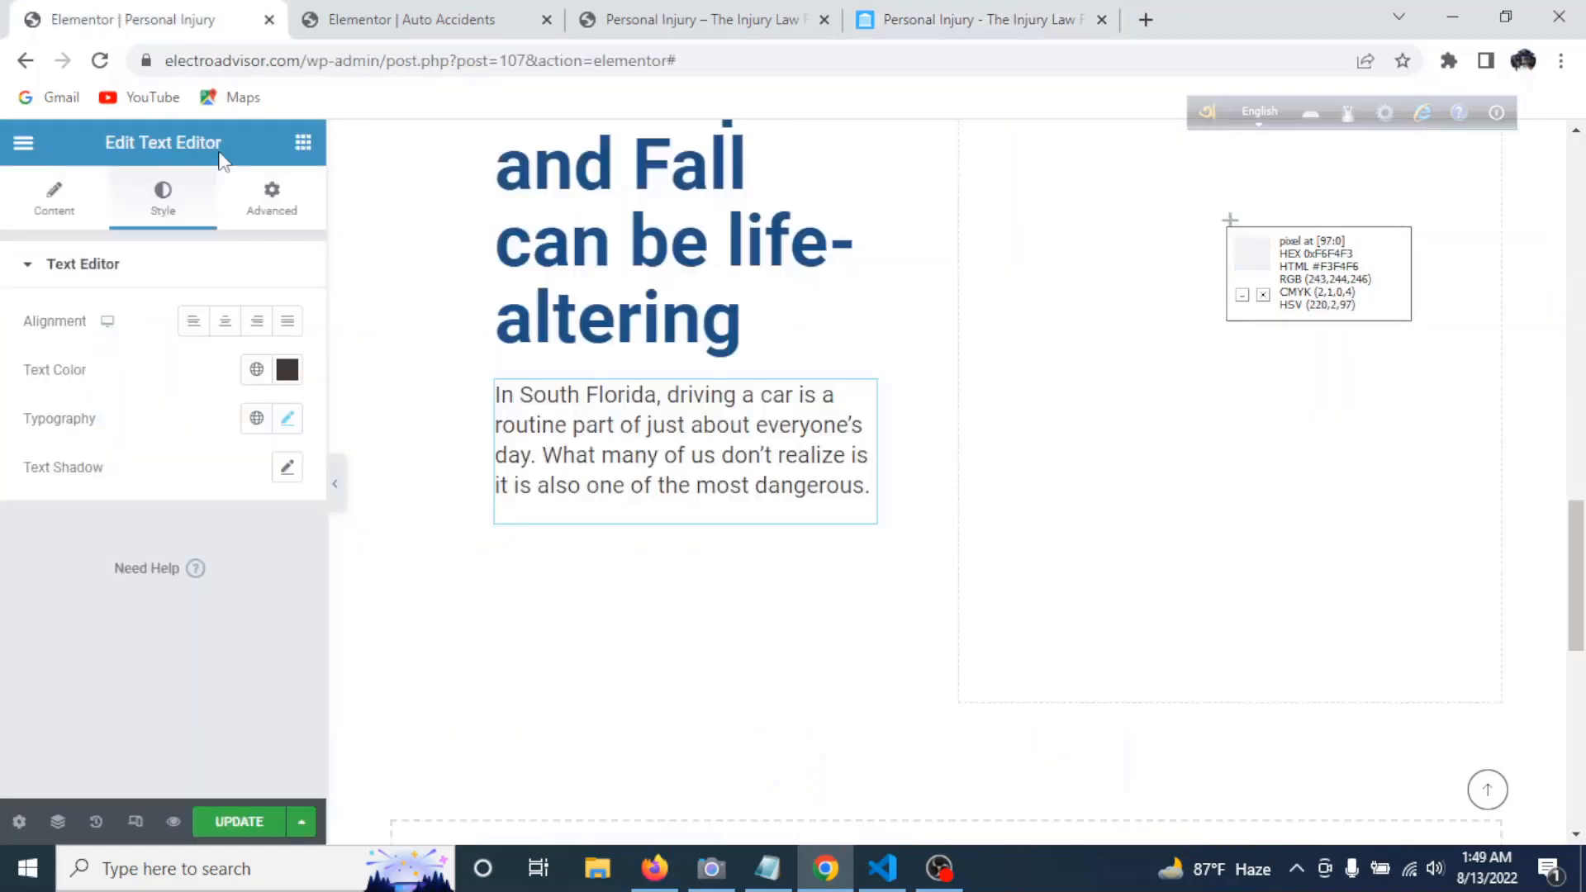
pyautogui.click(54, 198)
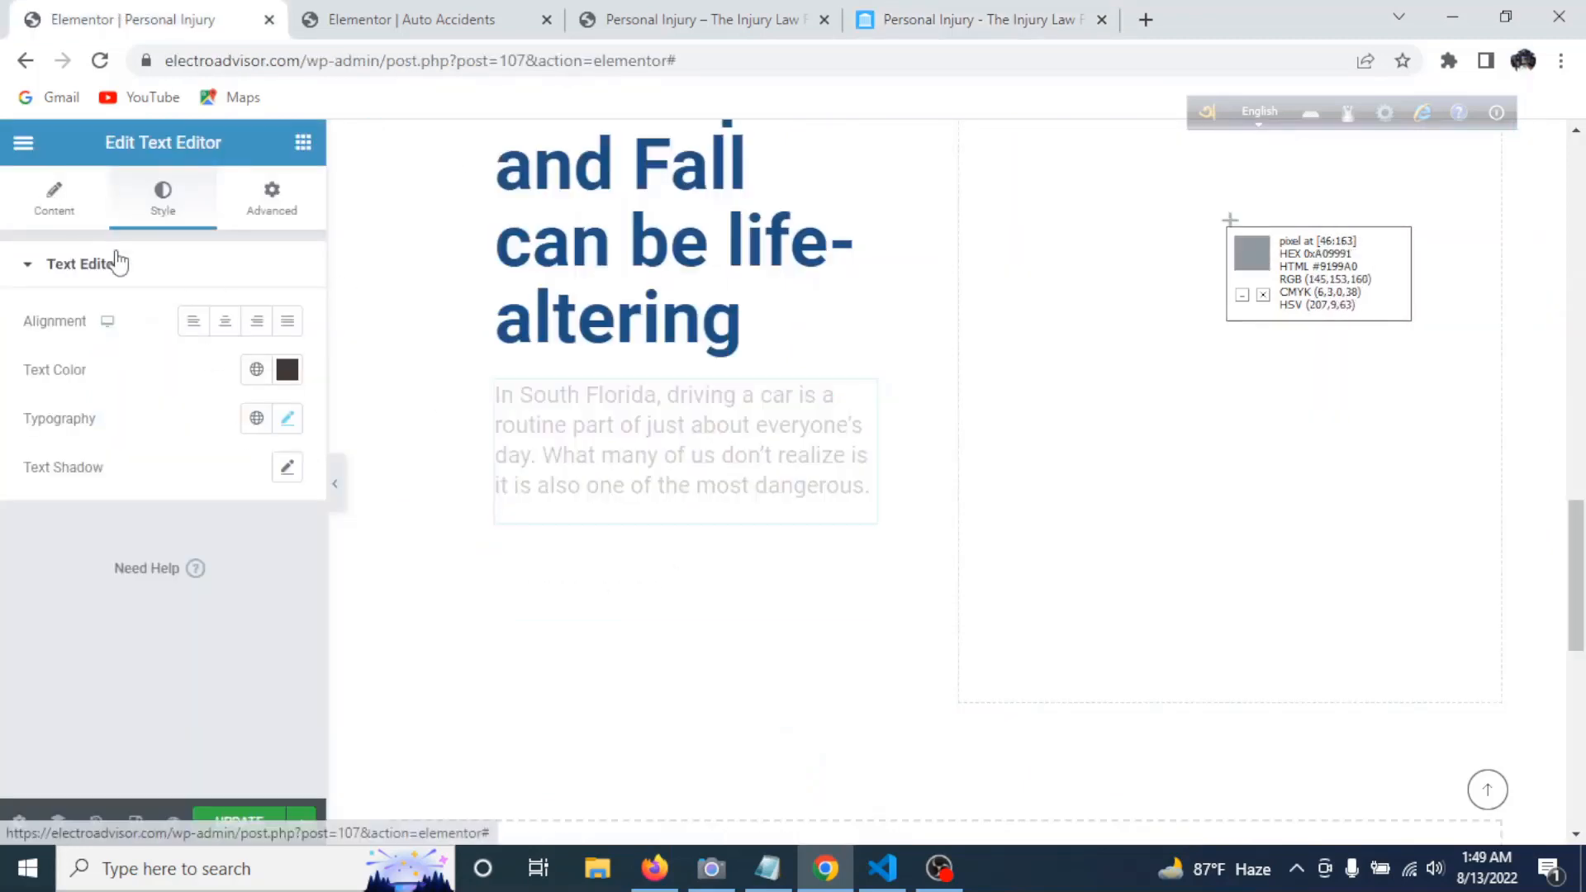
pyautogui.moveTo(277, 574); pyautogui.dragTo(3, 463)
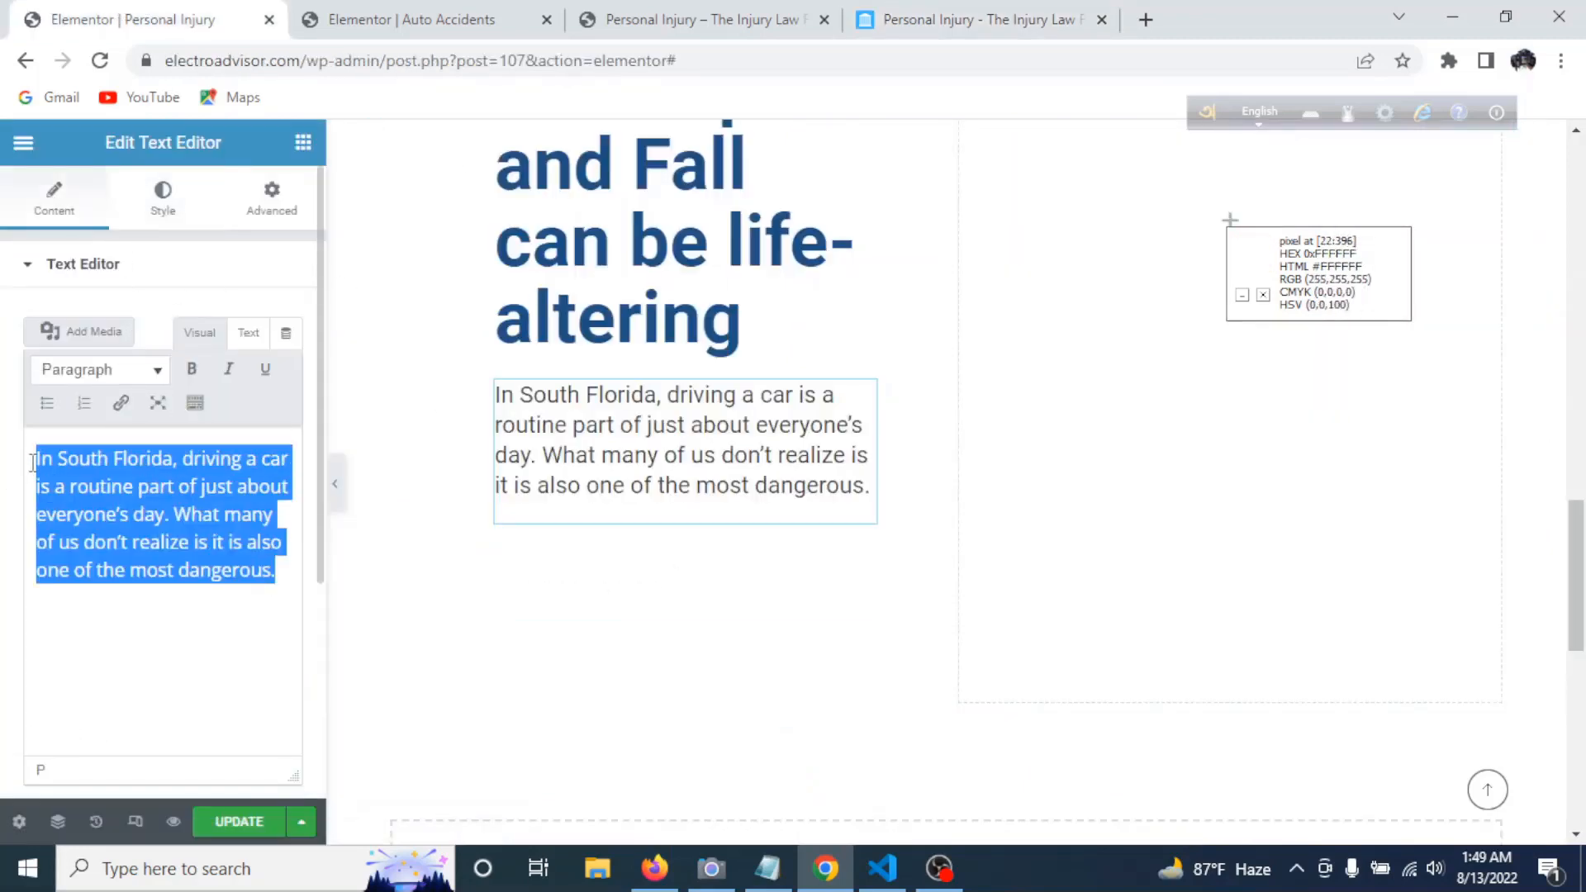
pyautogui.hotkey('ctrl', 'v')
pyautogui.scroll(-4, 702, 558)
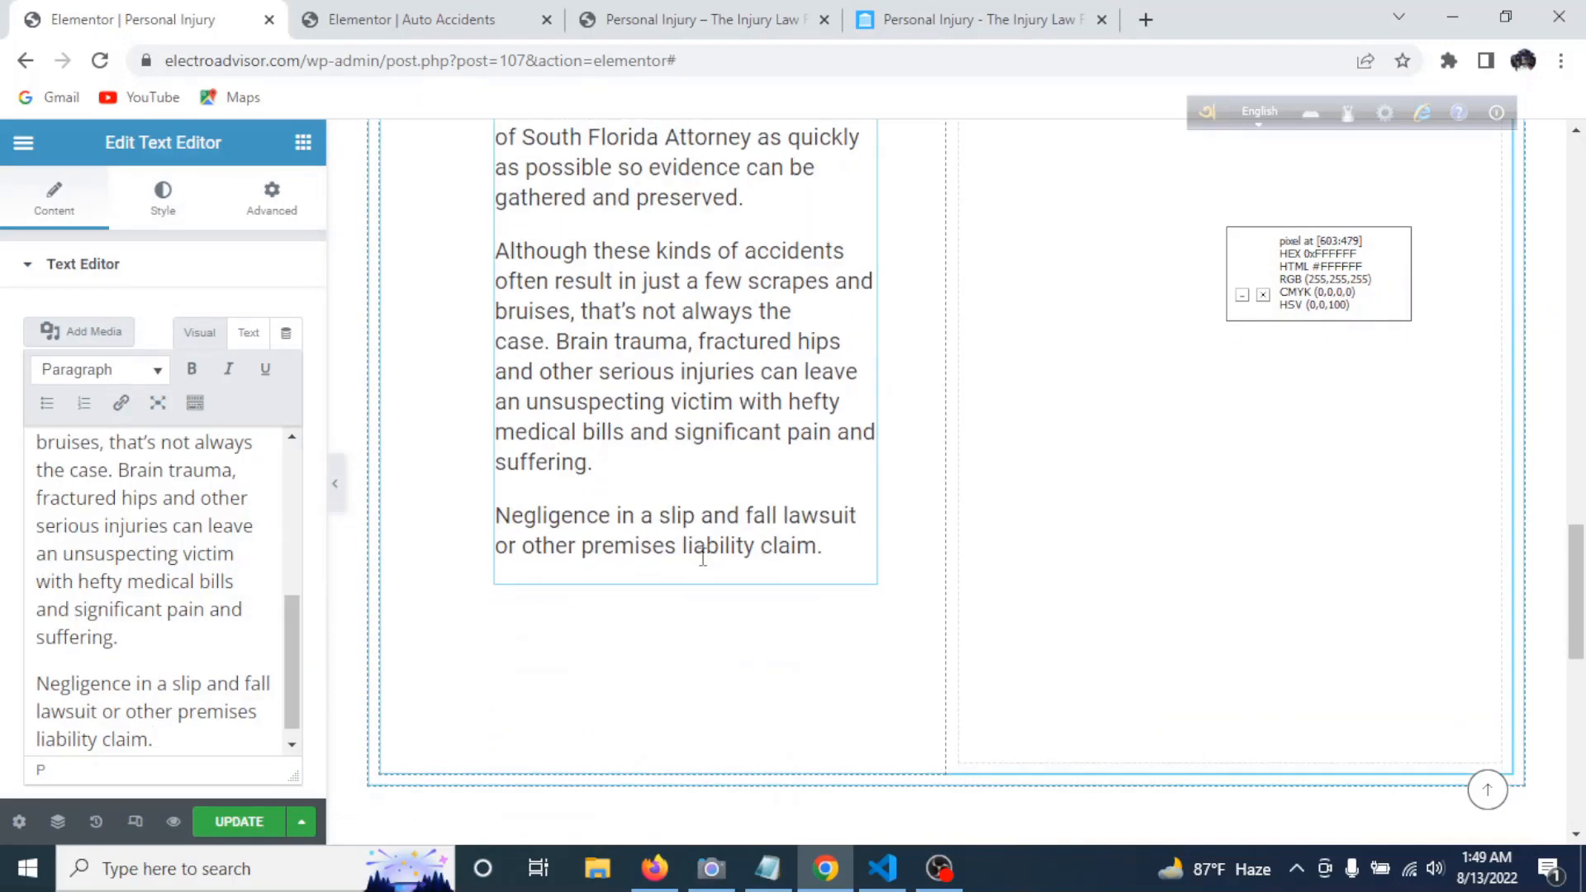
pyautogui.scroll(1, 702, 558)
pyautogui.scroll(-1, 702, 555)
pyautogui.scroll(1, 707, 506)
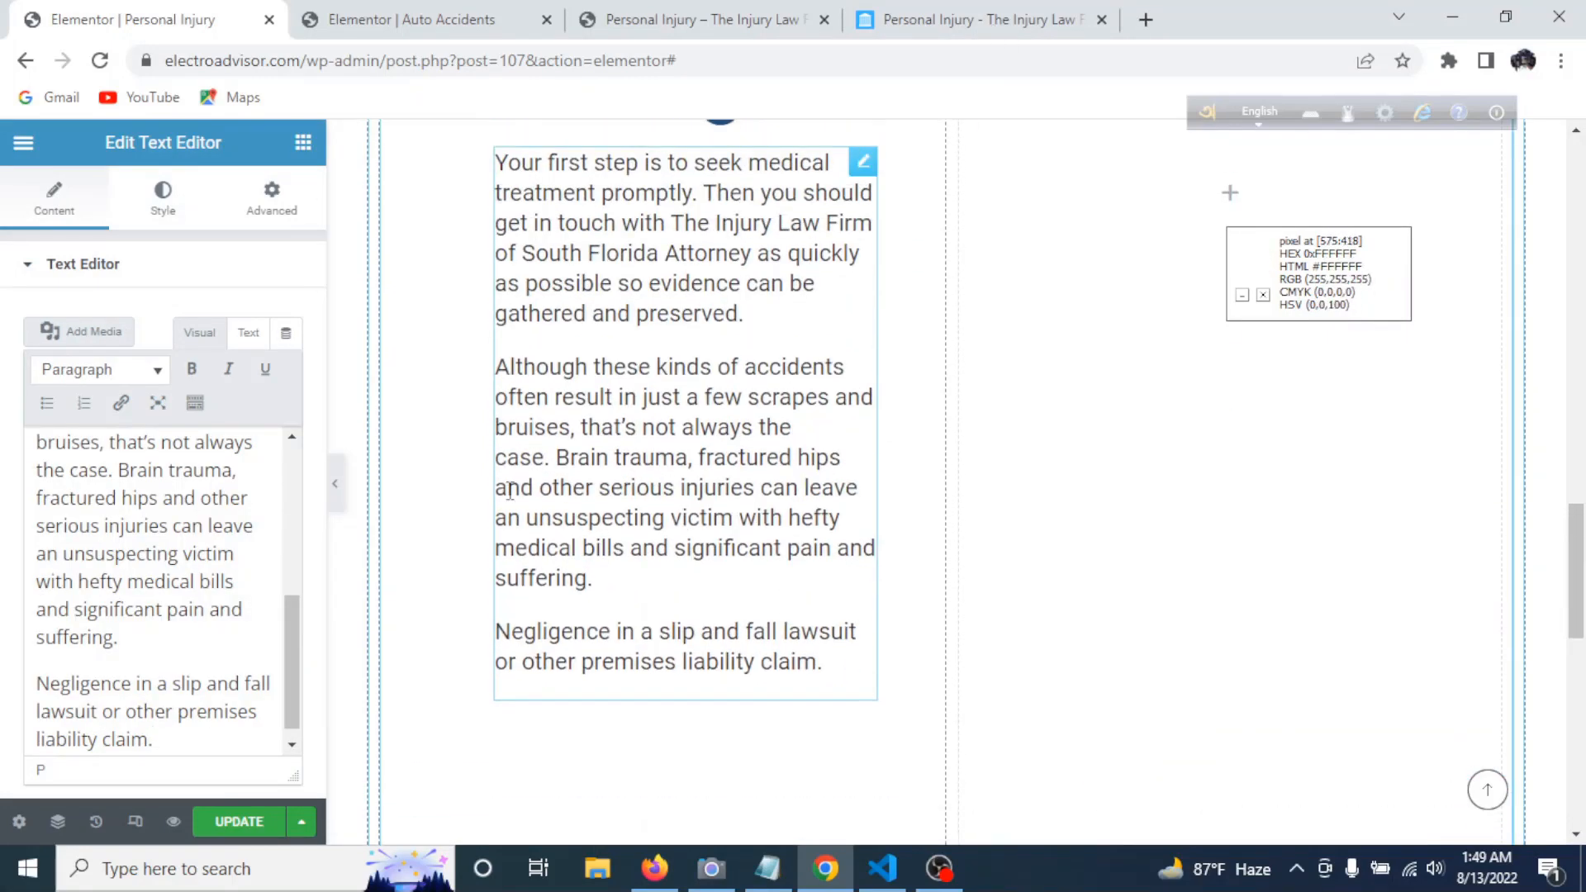
# - Preview the "Injuries sustained" section without the editing panel and compare its heading and text layout with the reference page
pyautogui.click(335, 484)
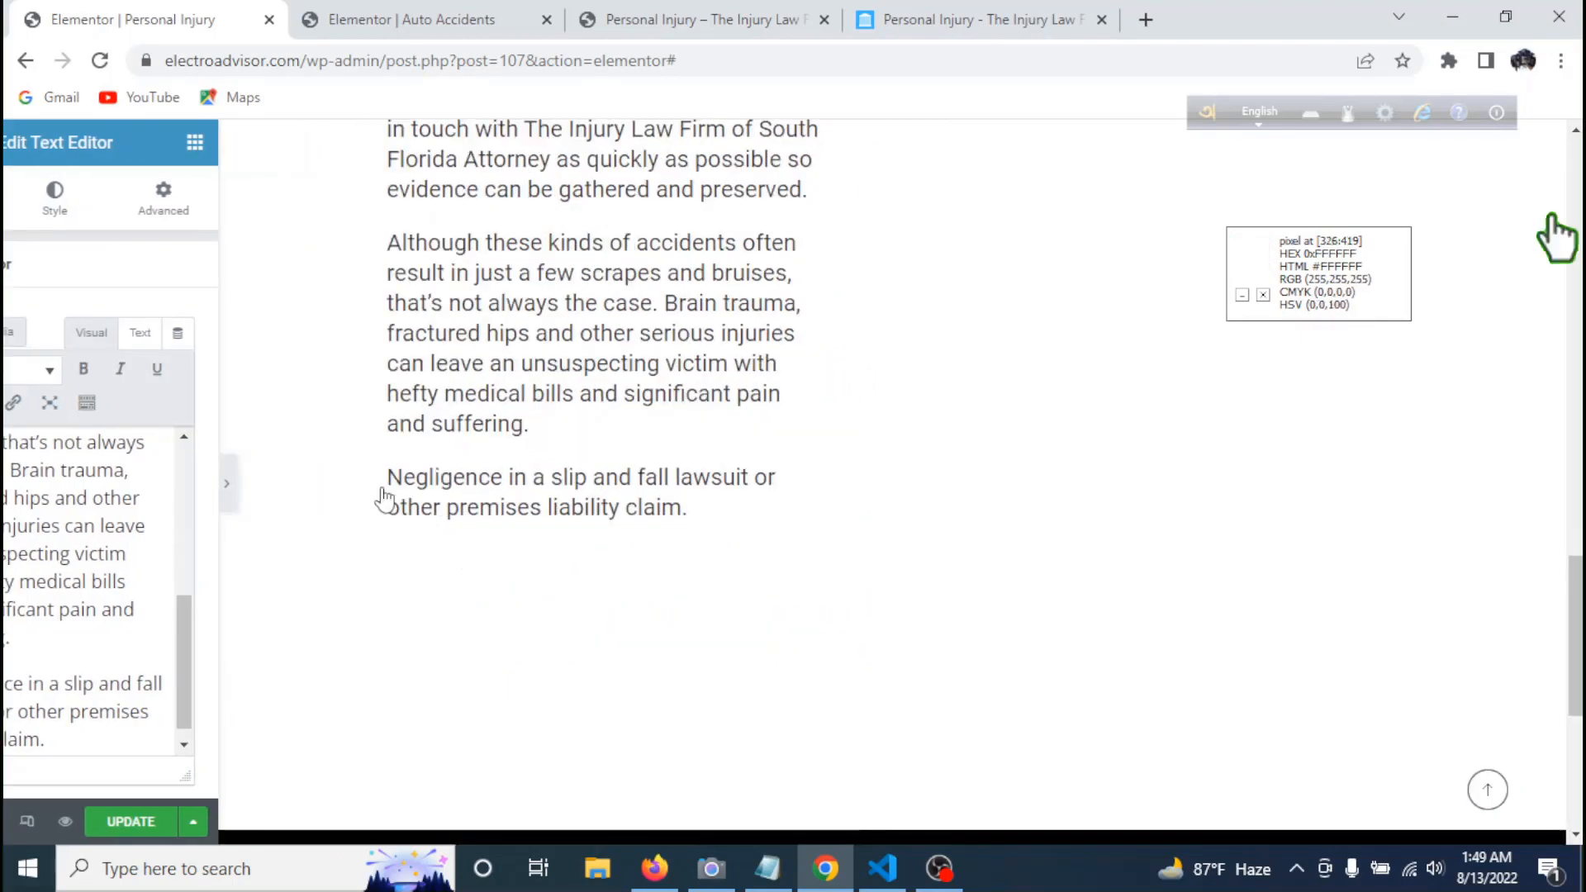
pyautogui.scroll(-2, 556, 514)
pyautogui.scroll(5, 556, 514)
pyautogui.click(944, 11)
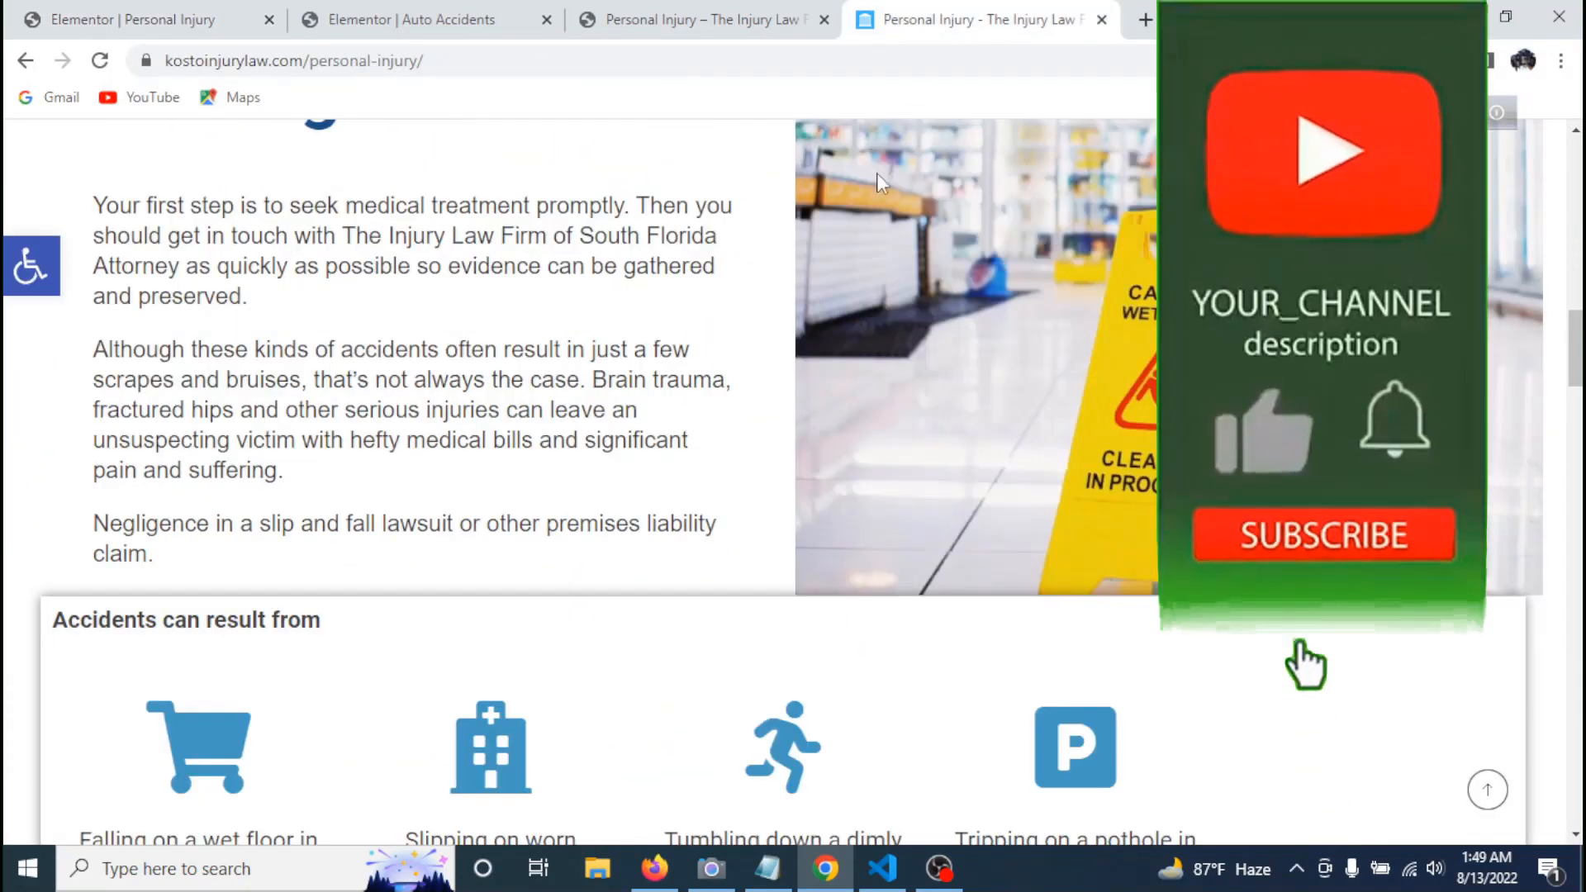
pyautogui.scroll(2, 392, 455)
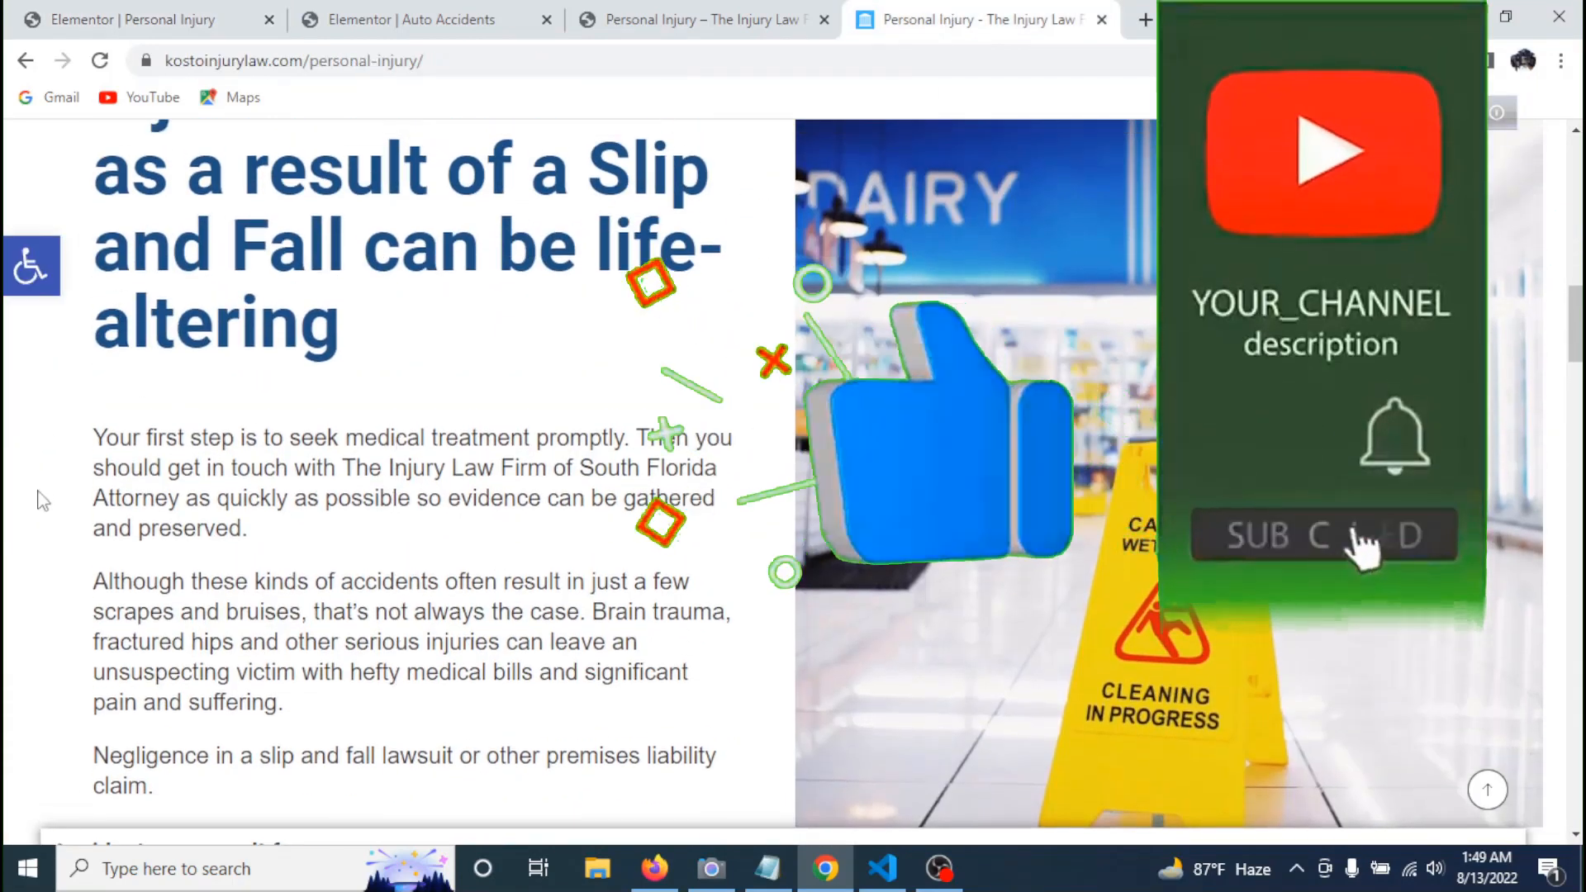
pyautogui.scroll(1, 194, 385)
pyautogui.scroll(3, 194, 385)
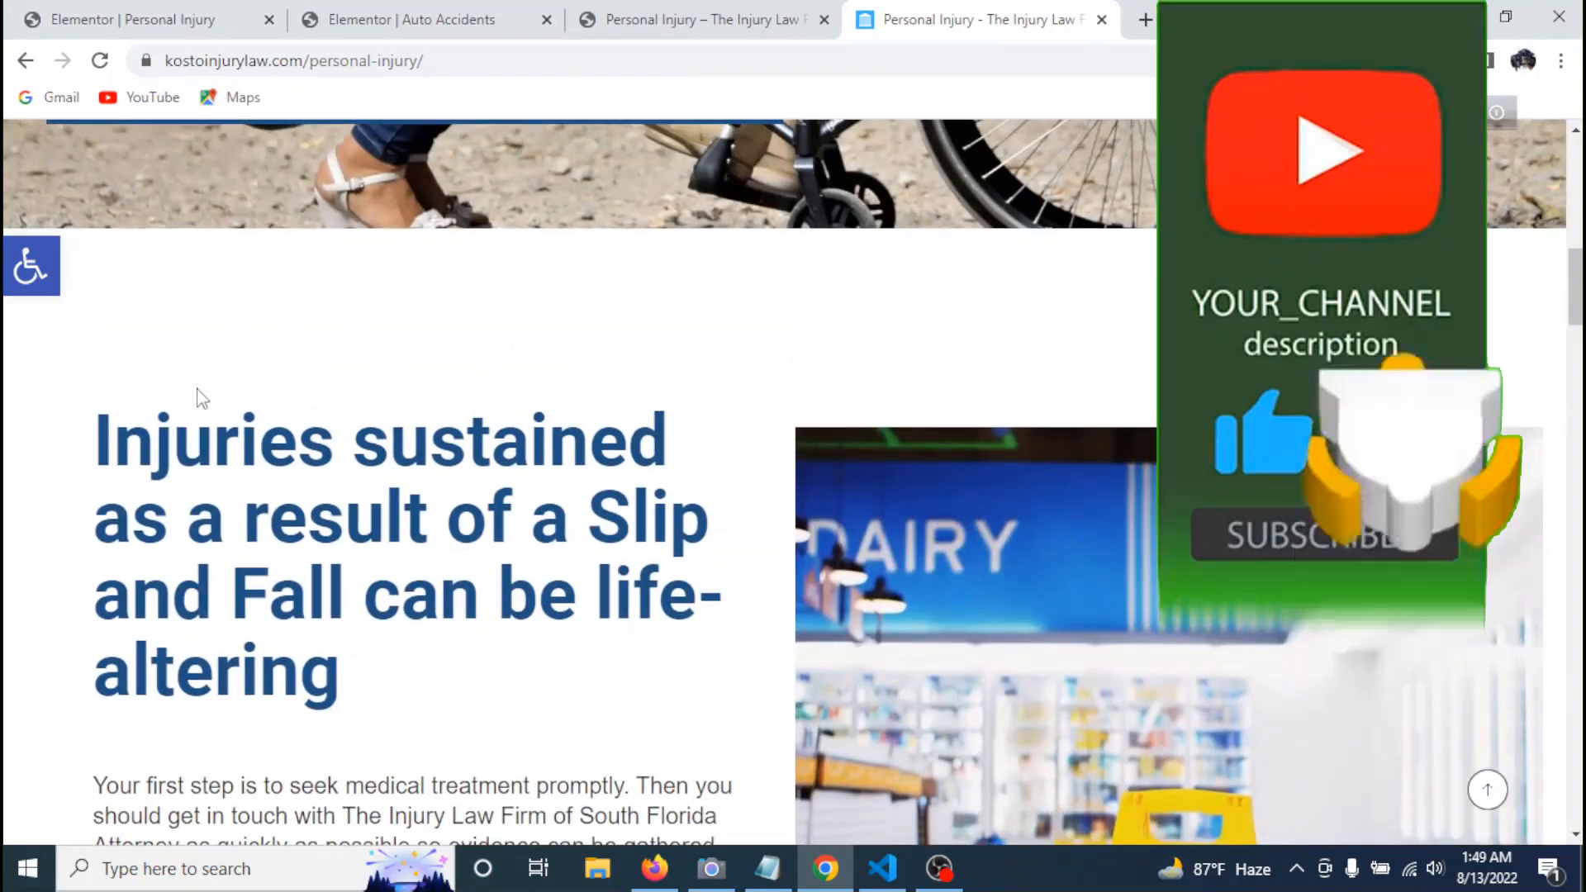
# - Download the wet-floor caution sign image from the reference page's "Injuries sustained" section
pyautogui.scroll(-4, 206, 407)
pyautogui.scroll(-1, 1355, 528)
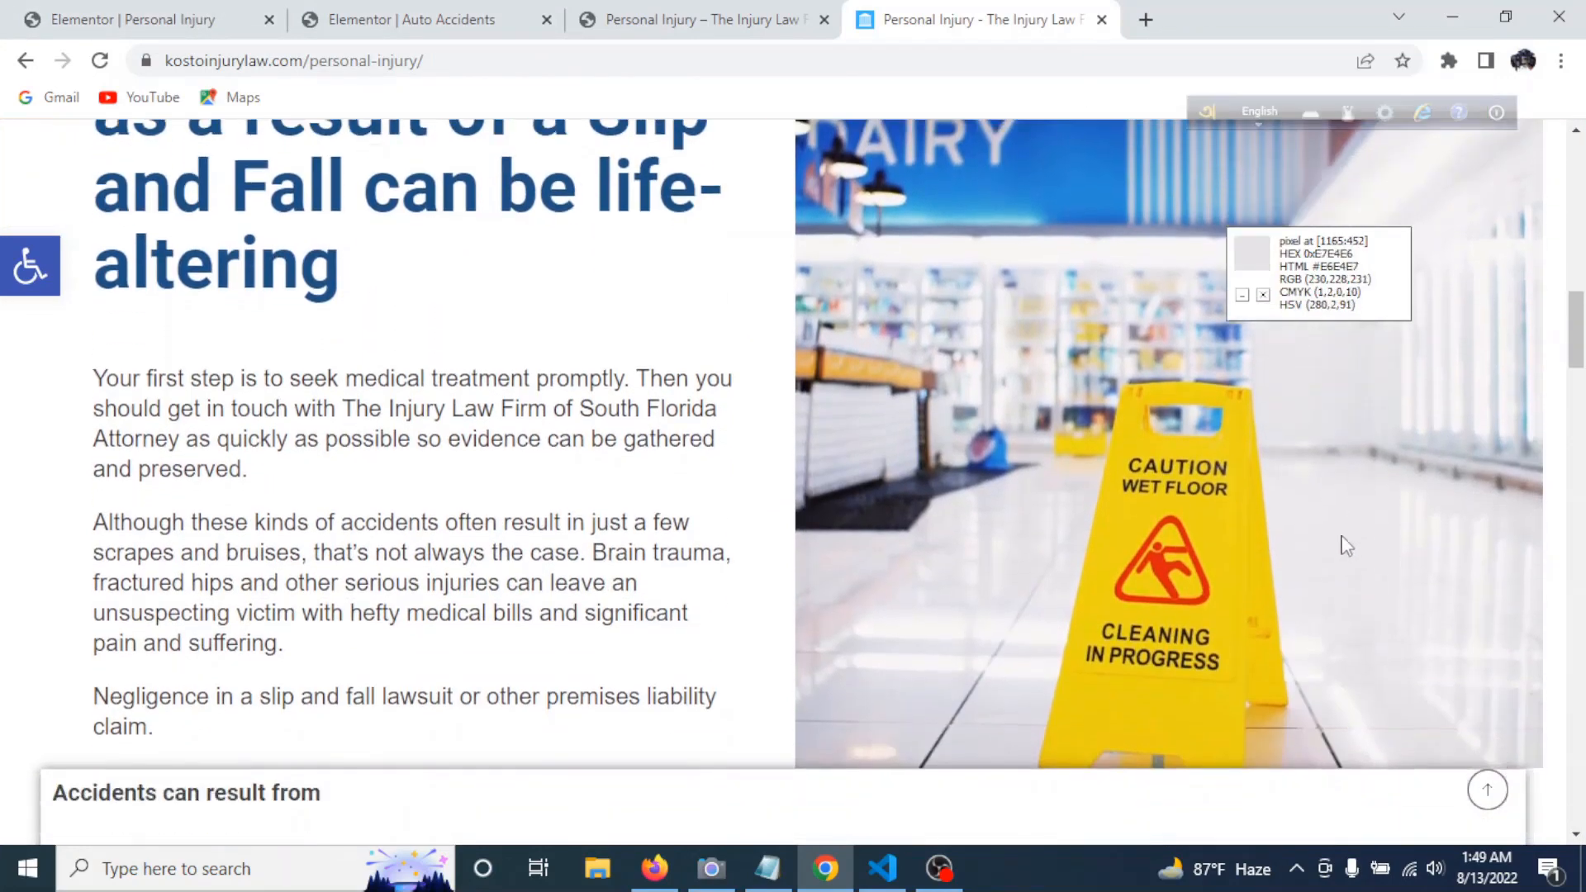
pyautogui.rightClick(1174, 418)
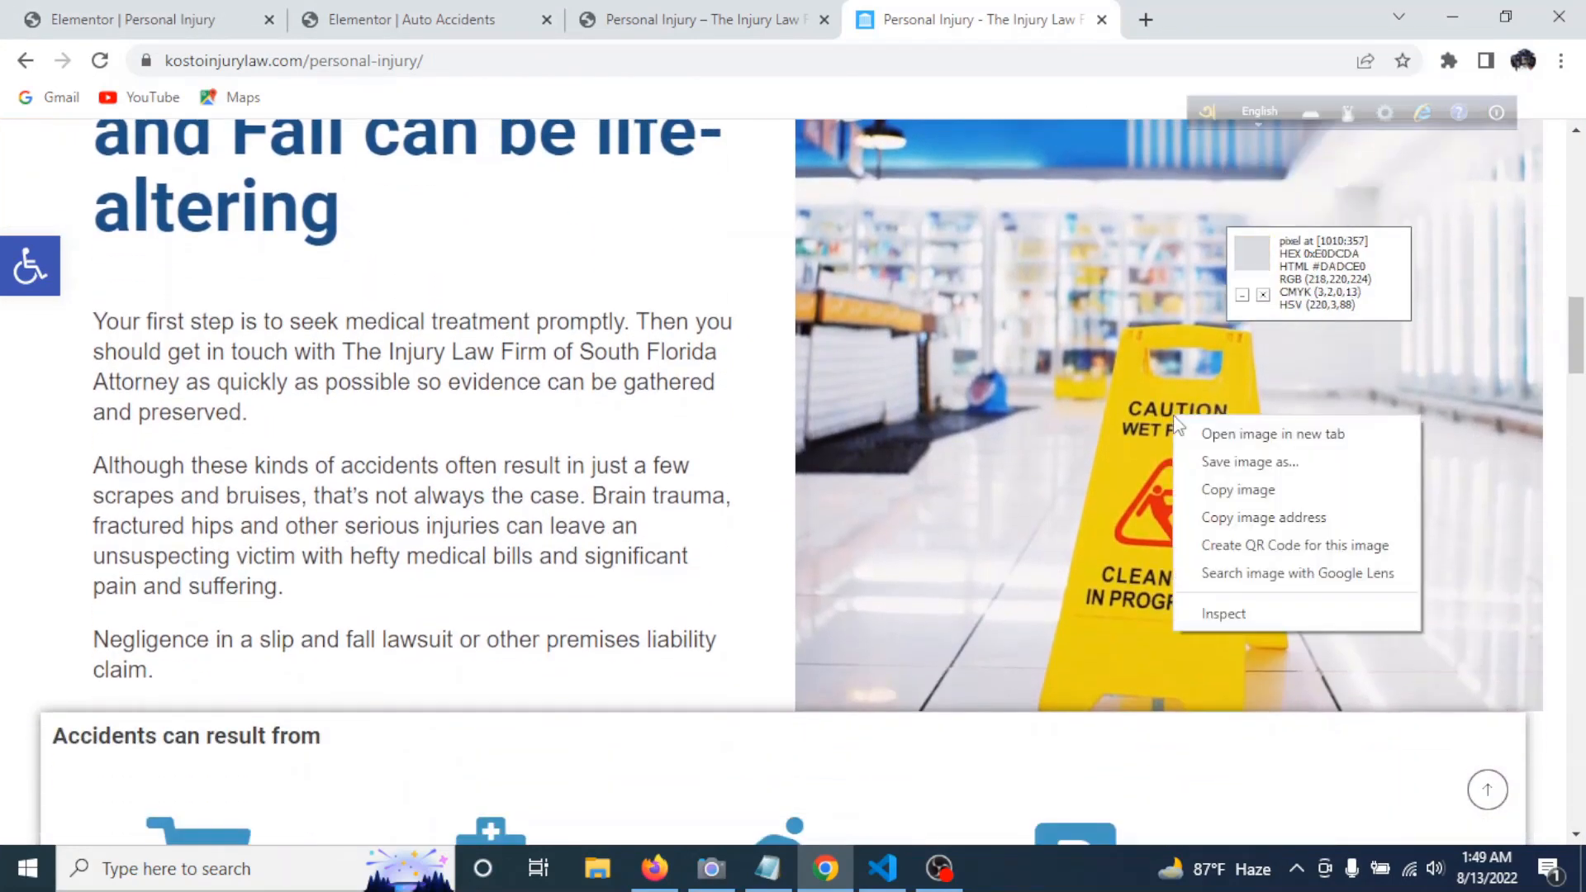
pyautogui.click(1273, 470)
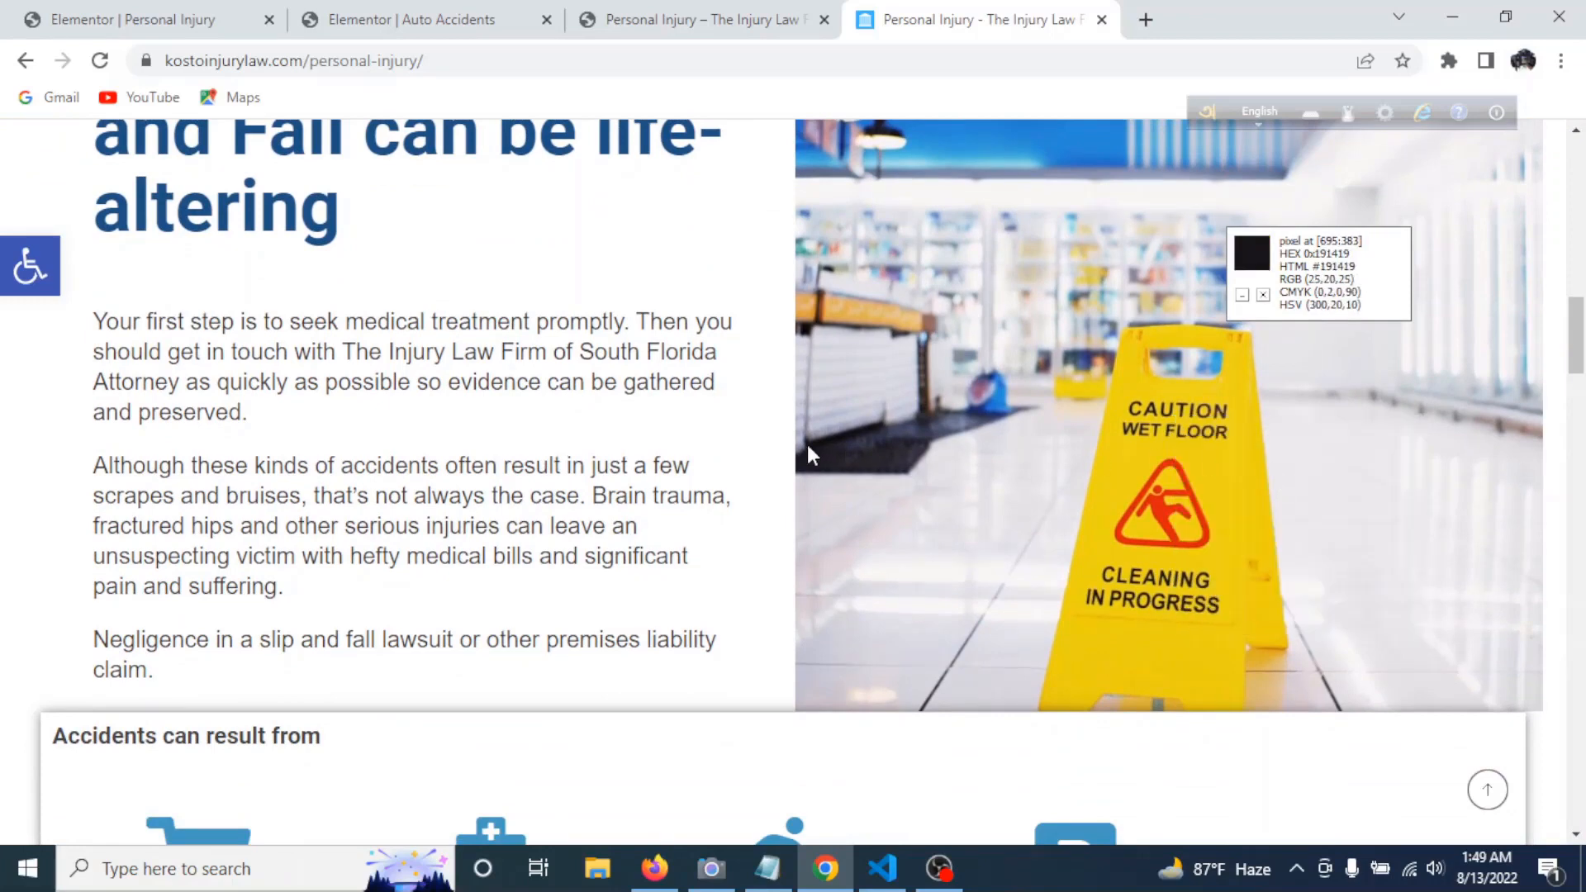
pyautogui.press('Return')
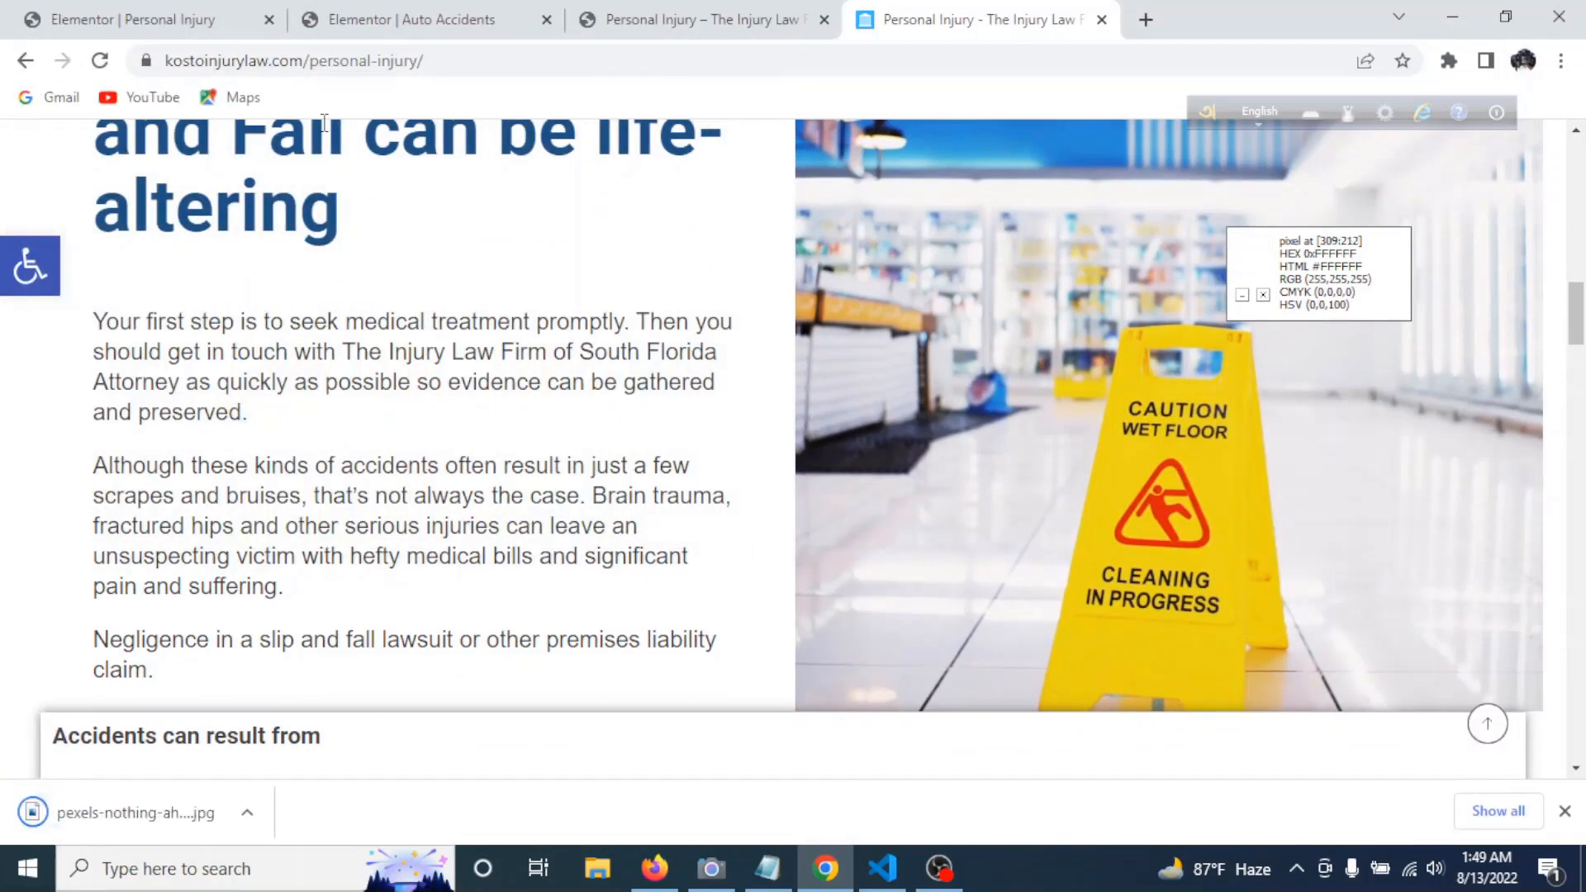
# - Back in the Elementor page, set the left margin of the column holding the "Injuries sustained" text to 0 px
pyautogui.click(90, 13)
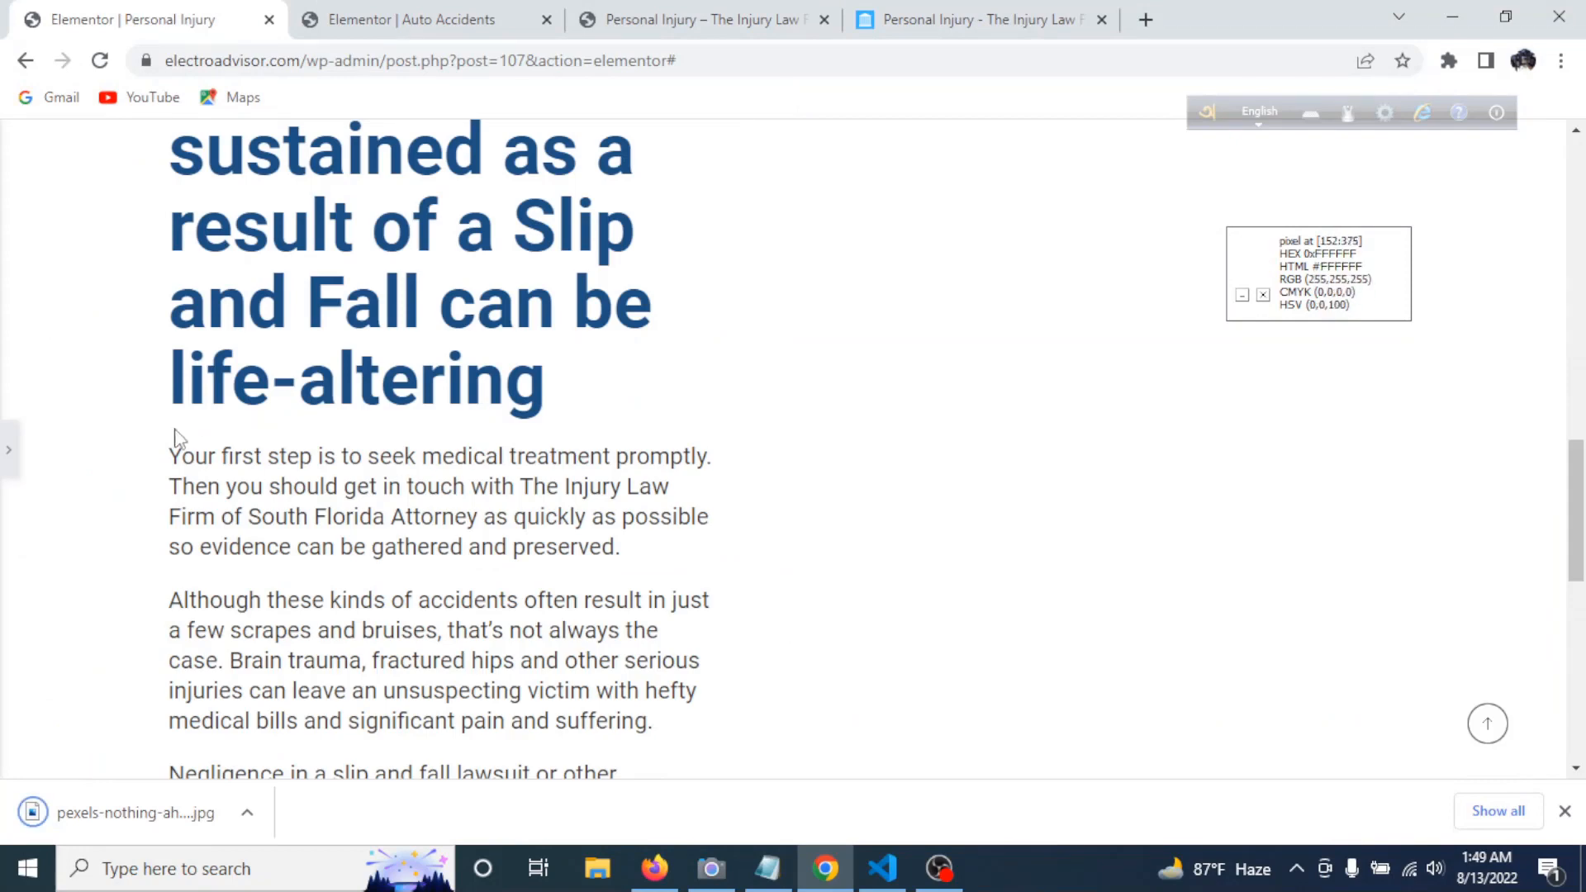
pyautogui.click(6, 452)
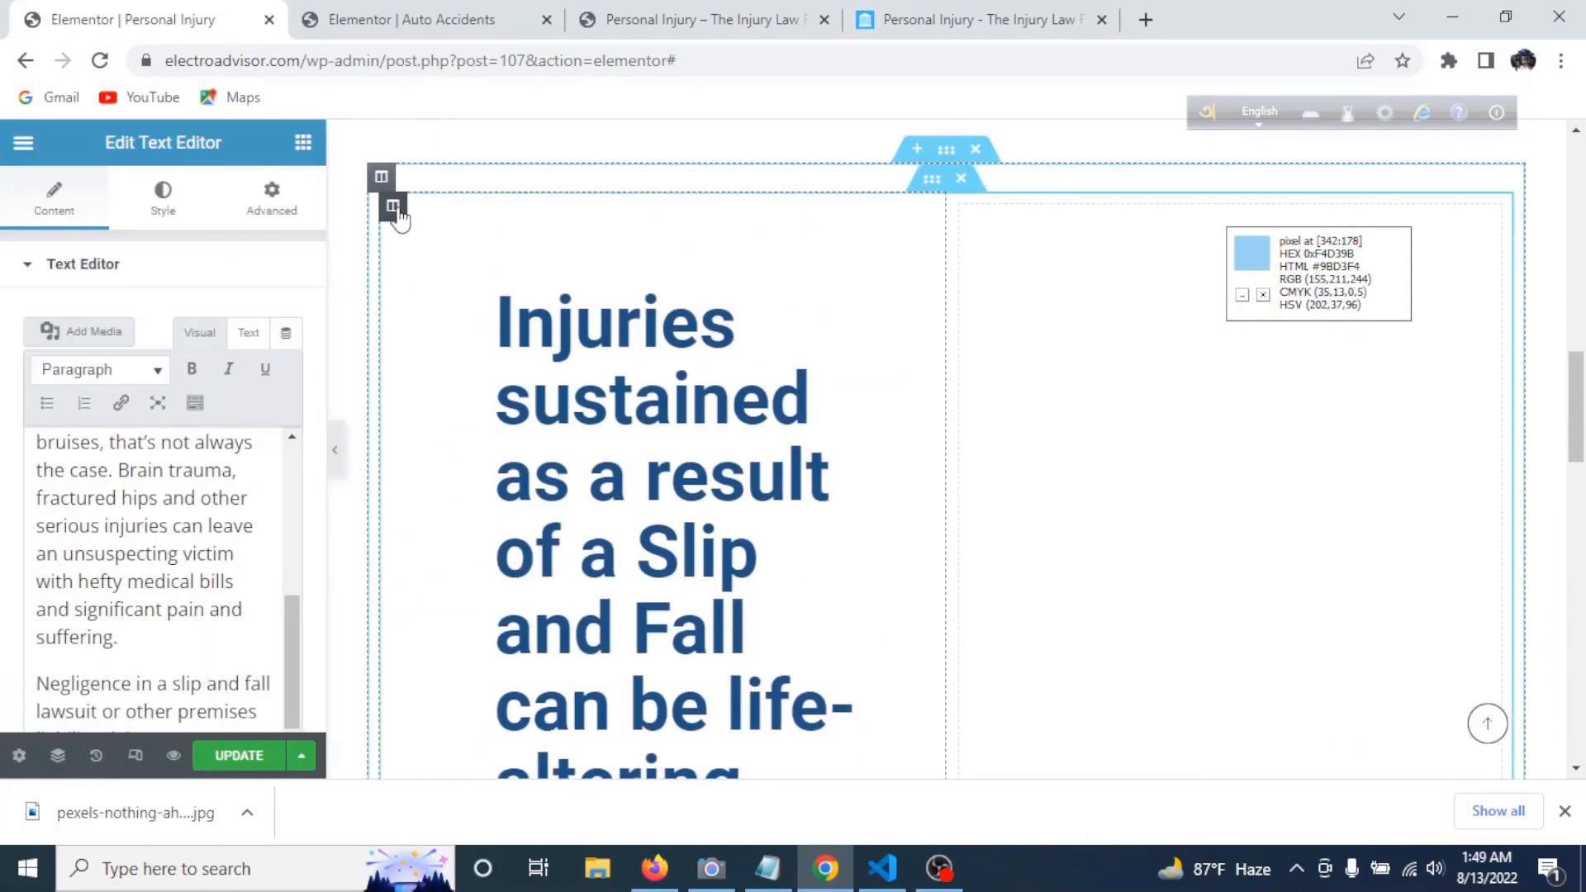
pyautogui.click(393, 206)
pyautogui.click(278, 213)
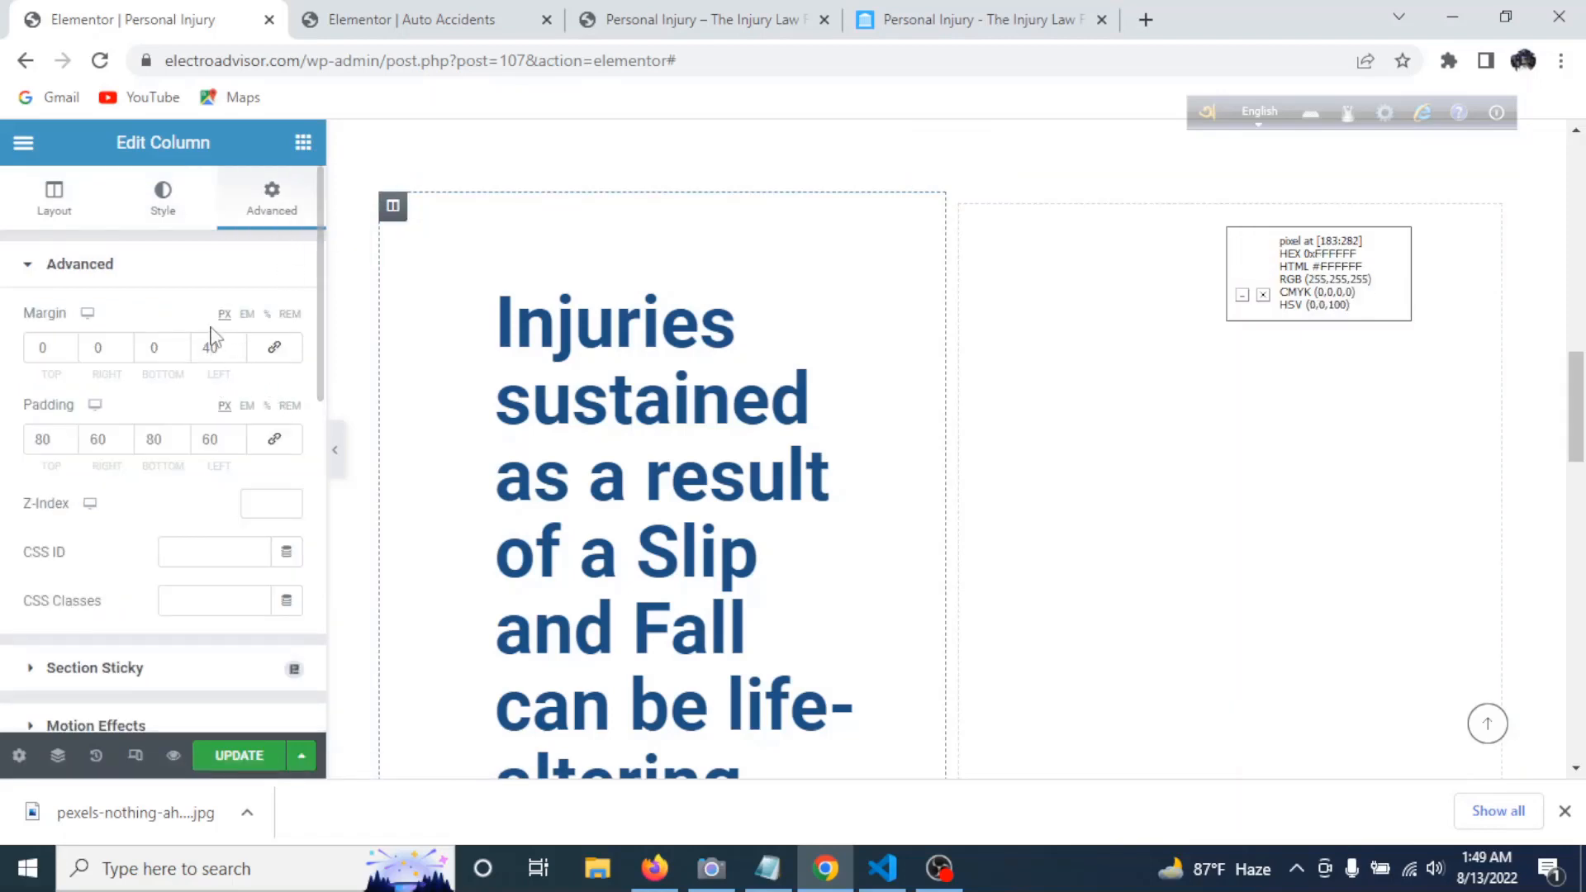
pyautogui.press('BackSpace')
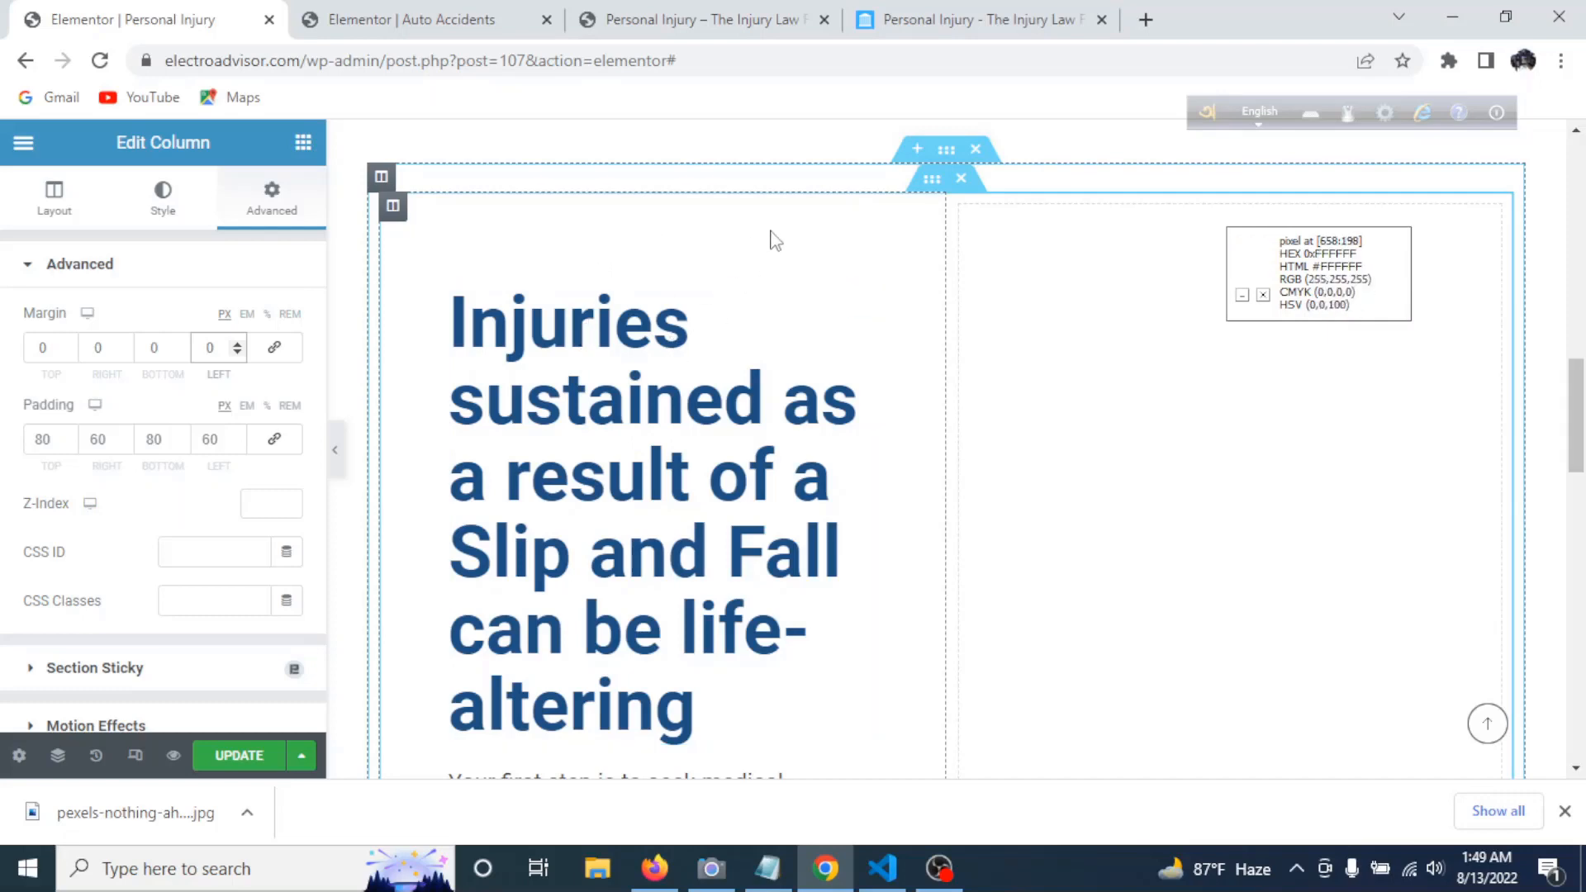
pyautogui.scroll(4, 935, 347)
pyautogui.scroll(-1, 946, 379)
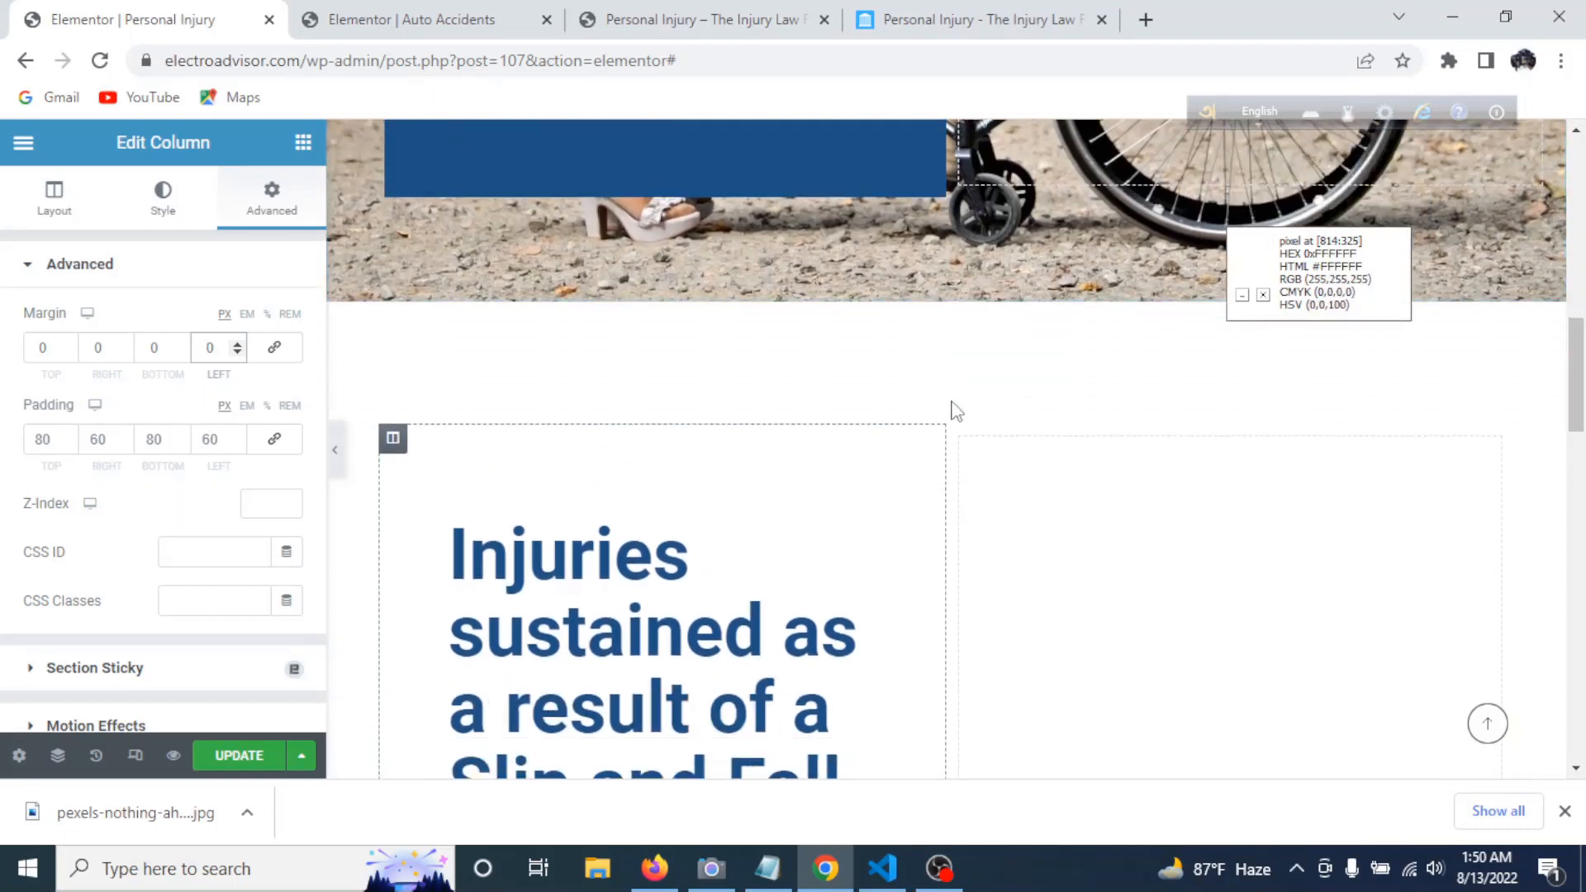
# - Add an Image widget to the empty column beside the "Injuries sustained" text
pyautogui.scroll(-4, 1240, 688)
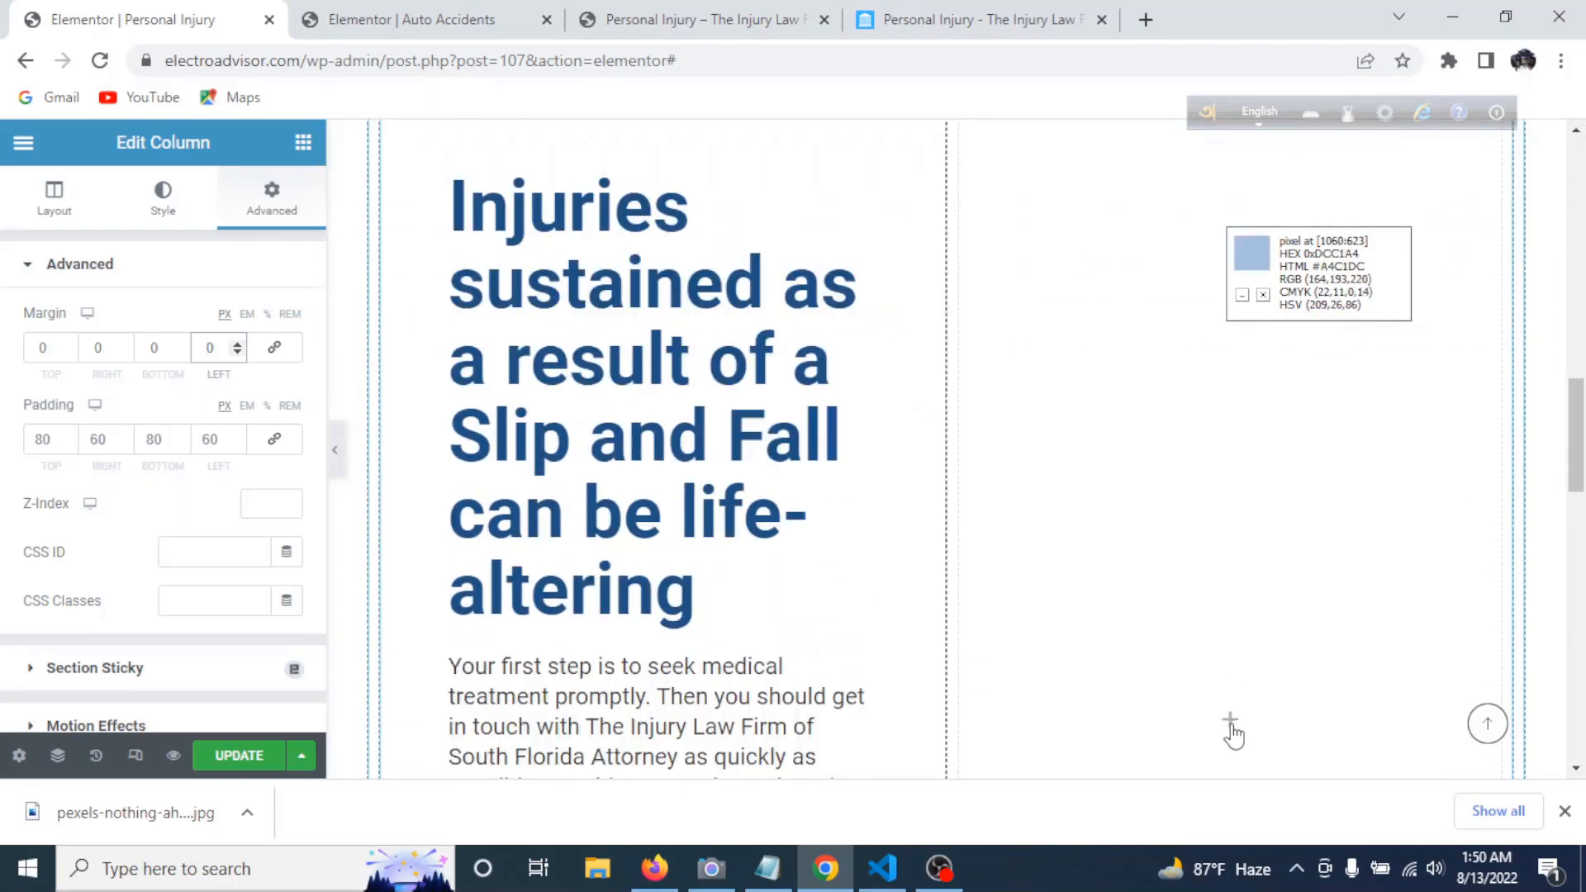
pyautogui.click(1230, 721)
pyautogui.moveTo(84, 529); pyautogui.dragTo(1222, 652)
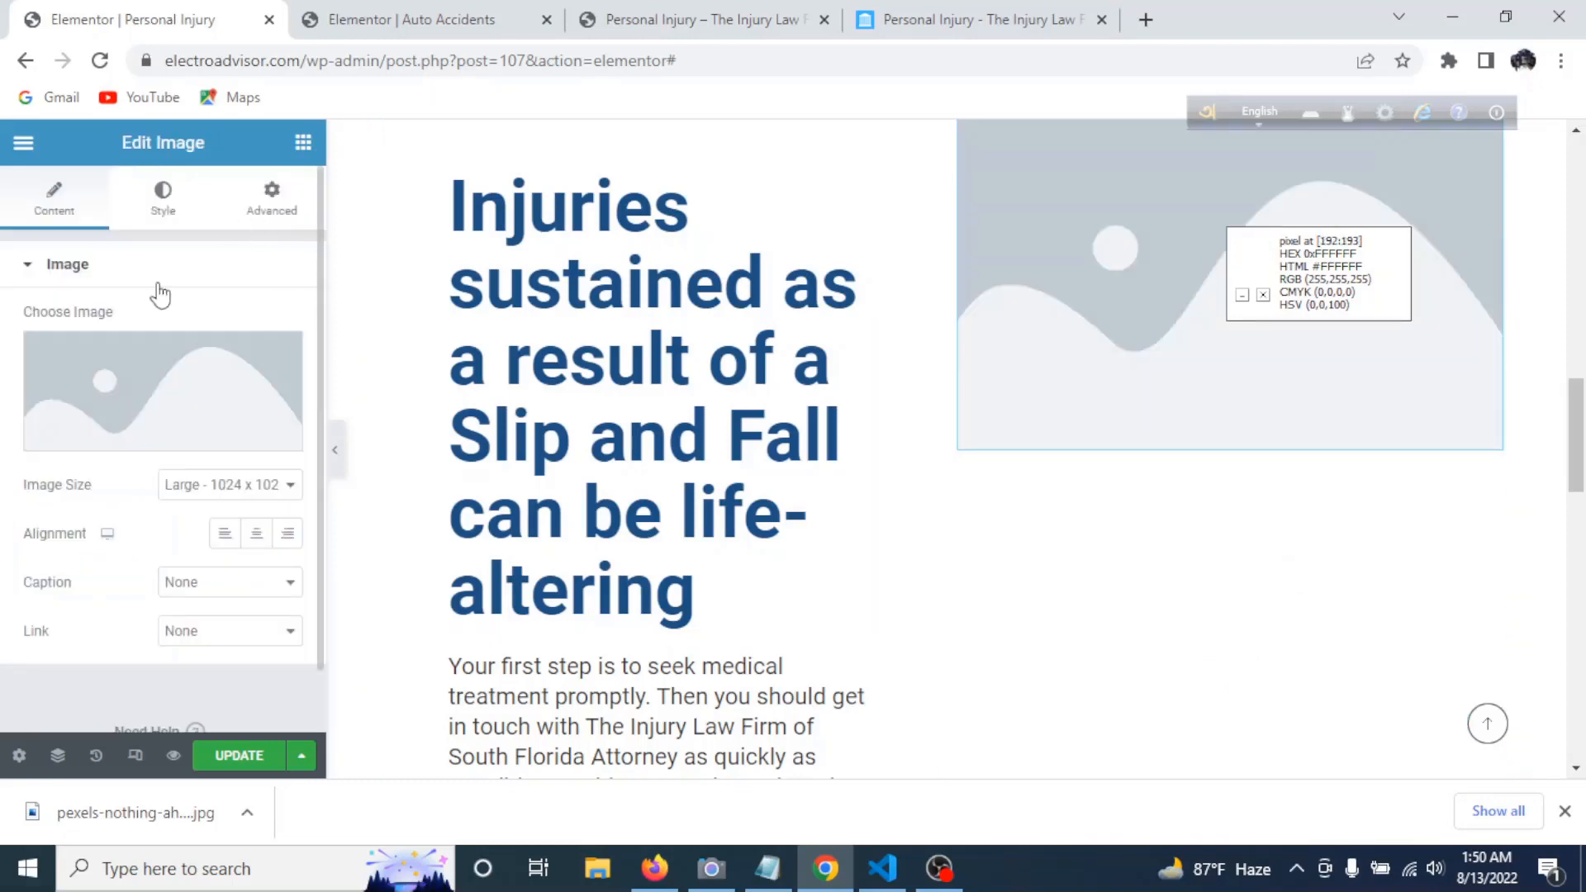
pyautogui.click(192, 423)
pyautogui.click(327, 235)
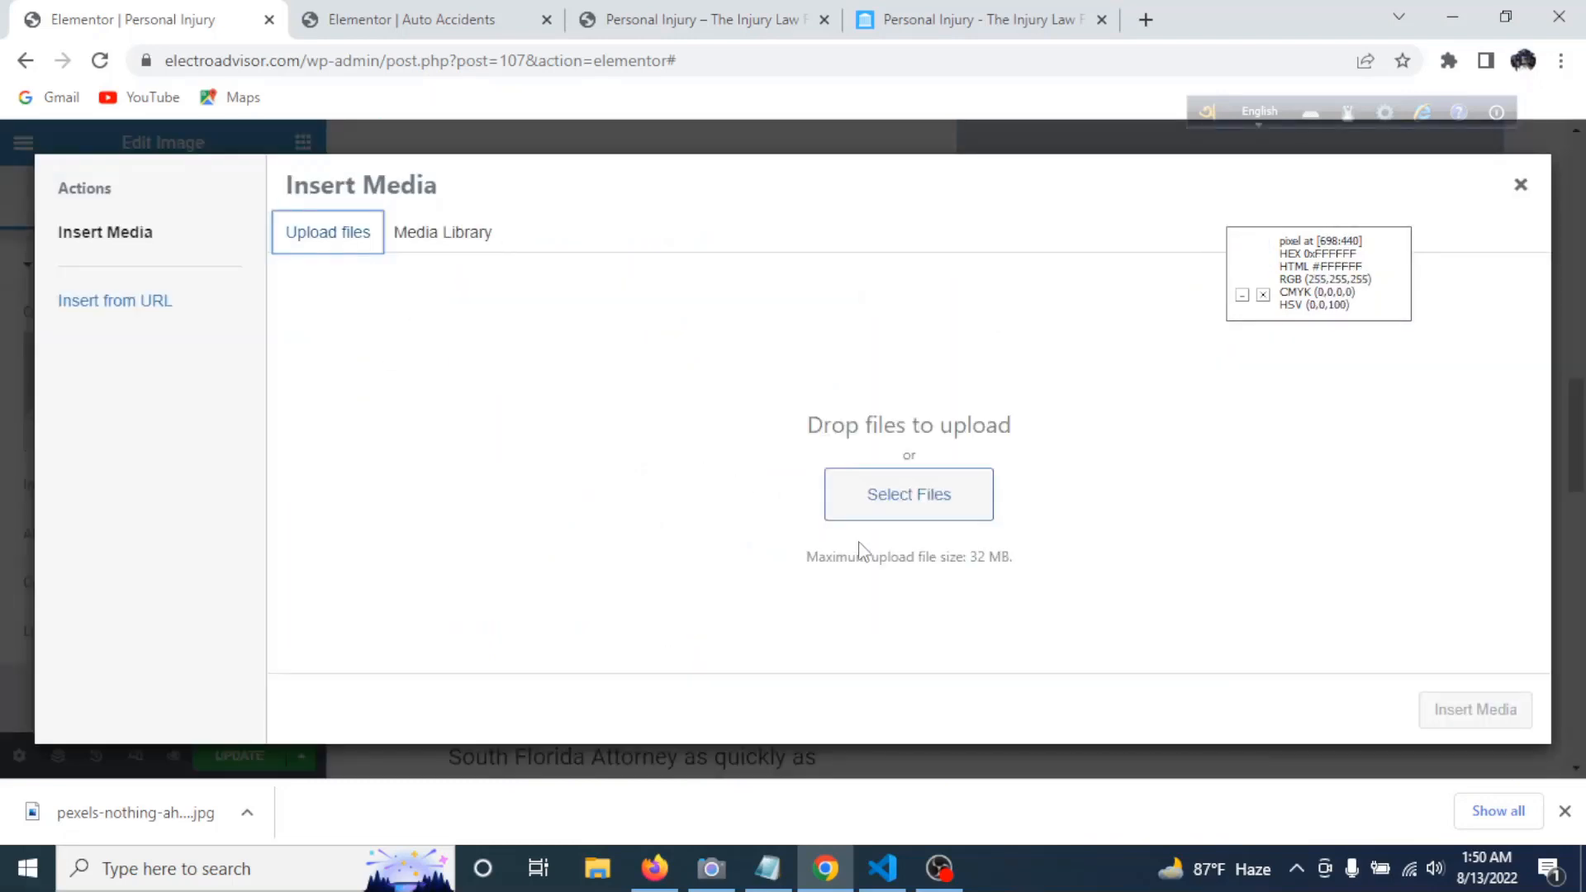
pyautogui.click(835, 494)
pyautogui.click(318, 223)
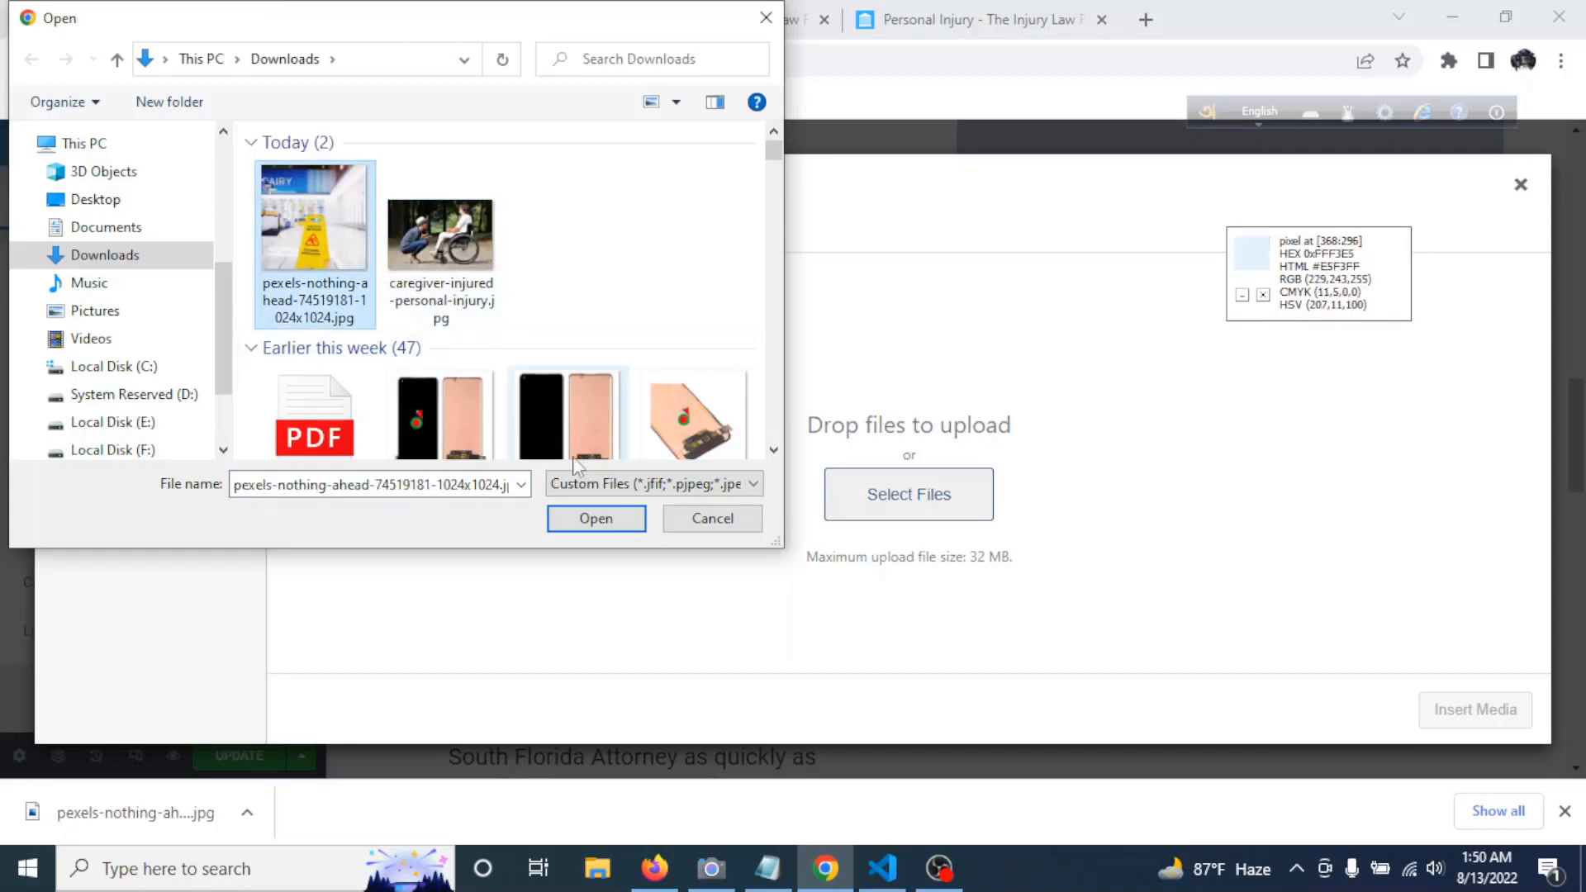
pyautogui.click(614, 521)
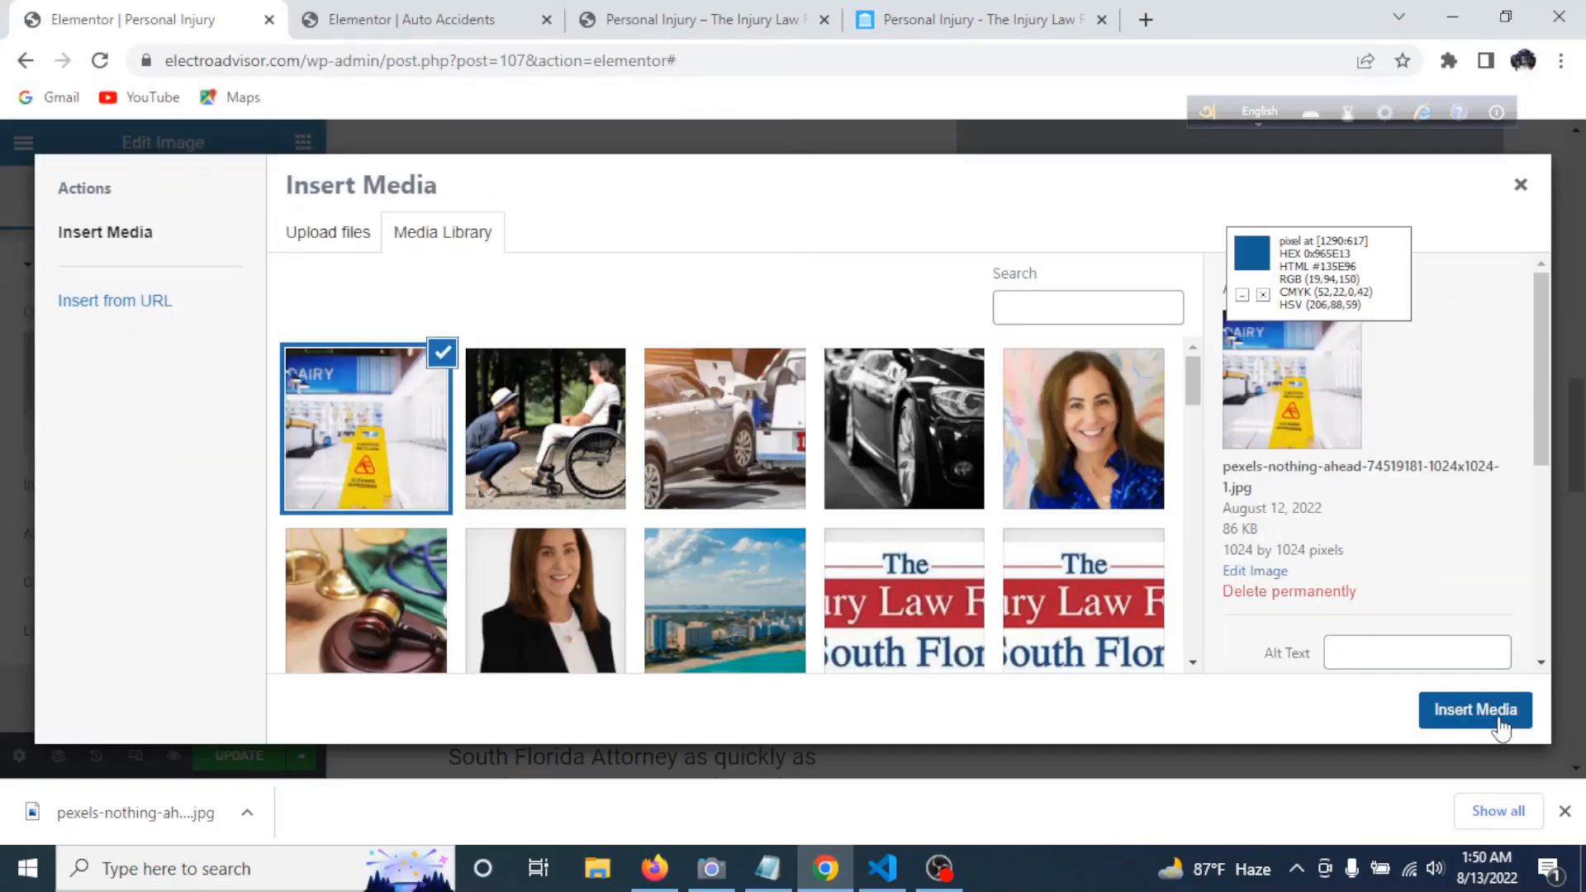
pyautogui.click(1476, 709)
# - Preview the finished "Injuries sustained" section without the editing panel and compare its spacing and image placement with the reference page
pyautogui.scroll(3, 1079, 623)
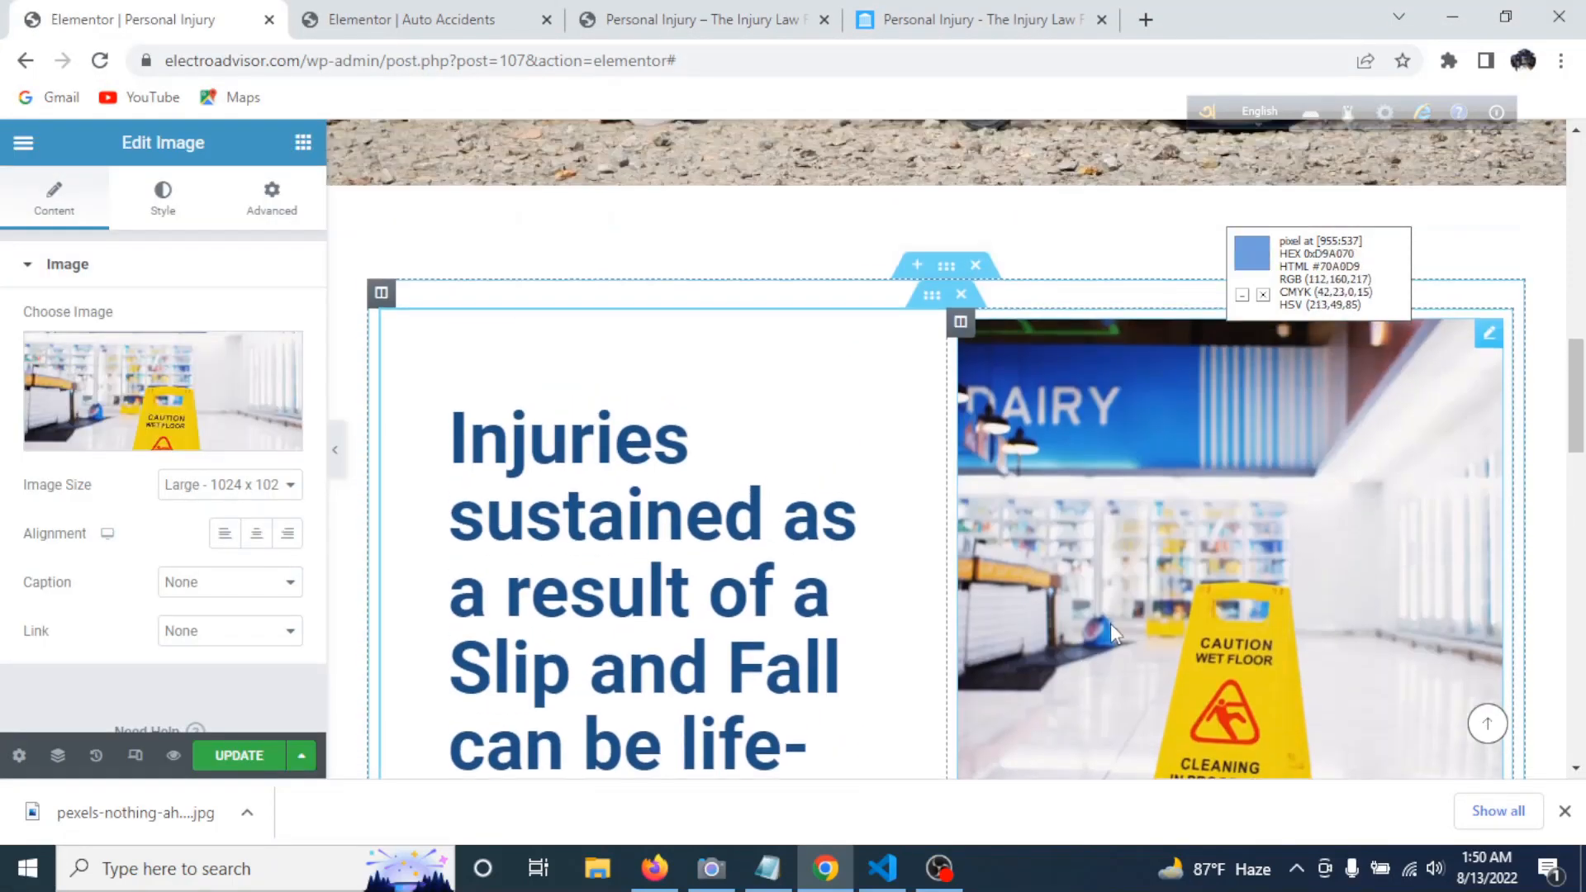
pyautogui.click(337, 449)
pyautogui.scroll(5, 1010, 528)
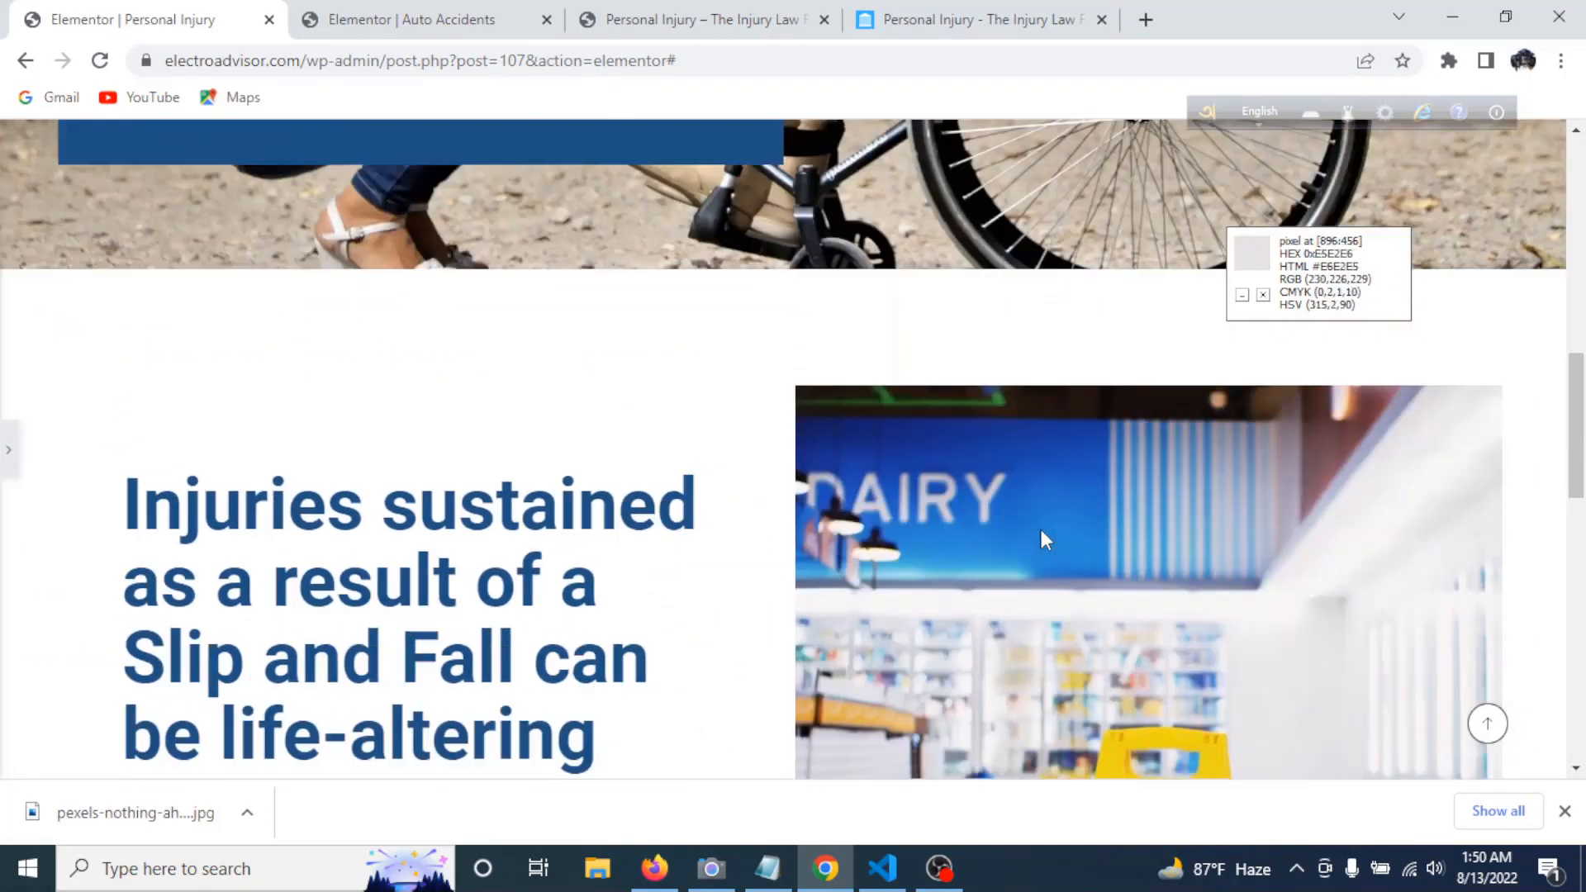
pyautogui.scroll(-4, 845, 464)
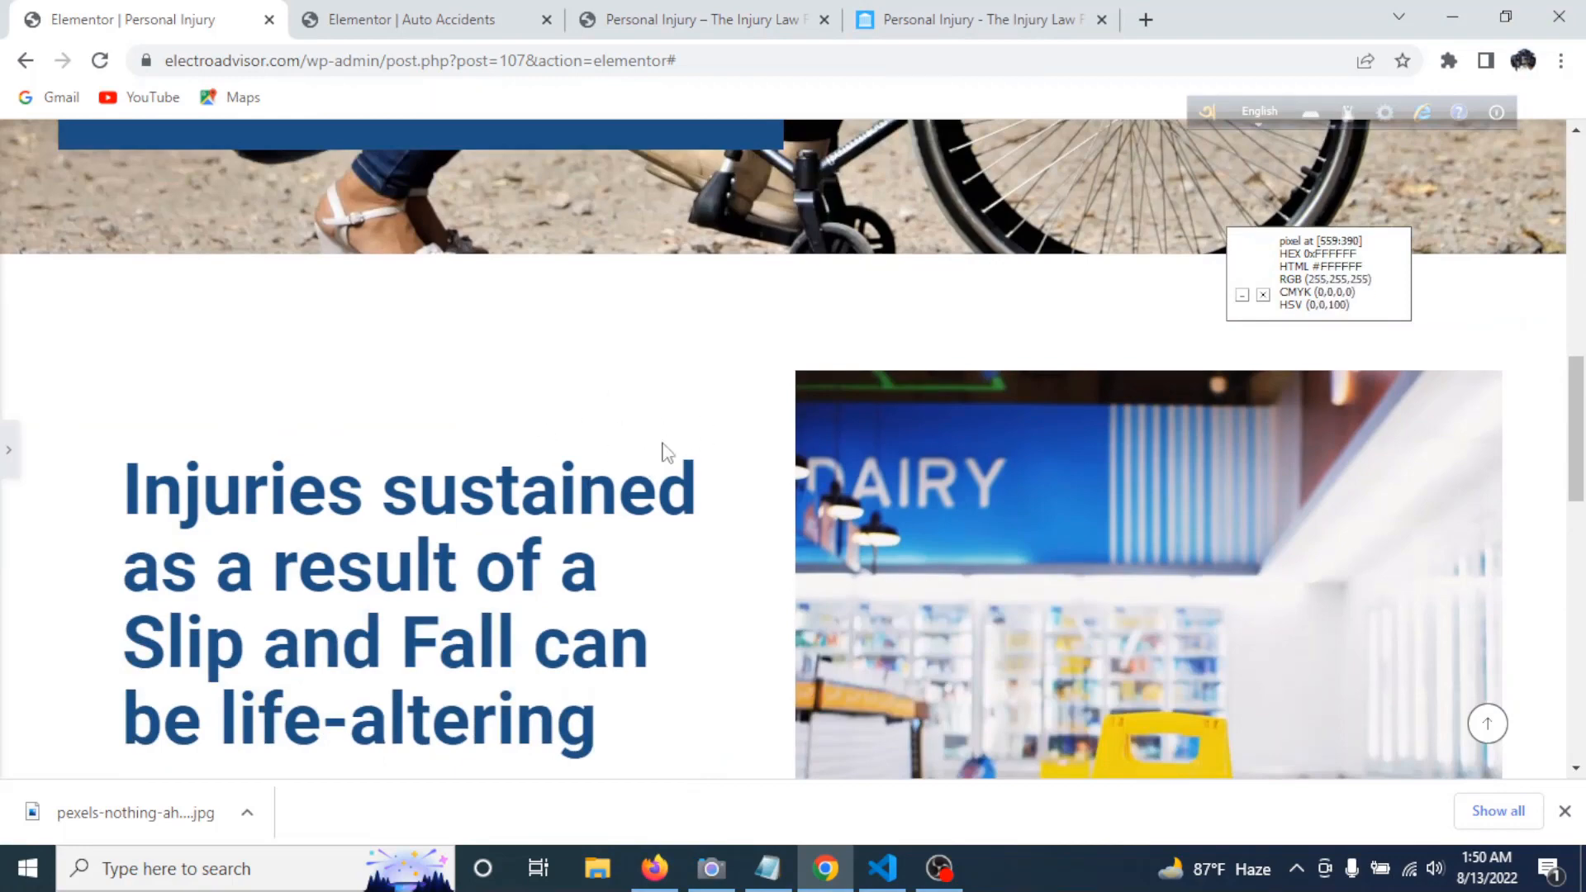
pyautogui.click(967, 7)
pyautogui.scroll(3, 942, 538)
pyautogui.scroll(-1, 942, 538)
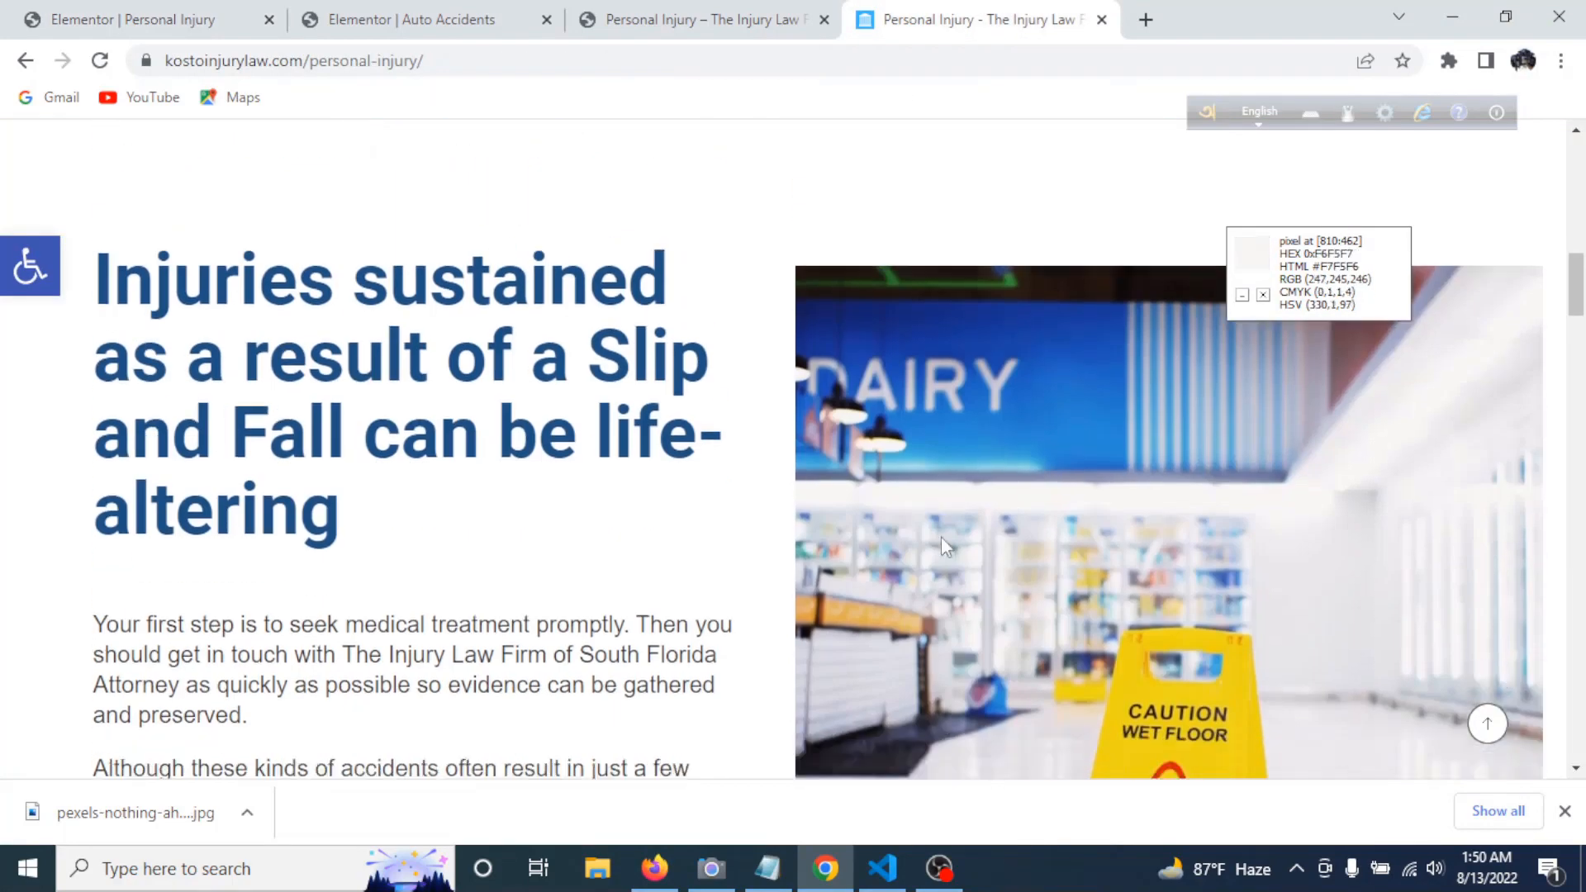
pyautogui.scroll(1, 1002, 469)
pyautogui.click(202, 11)
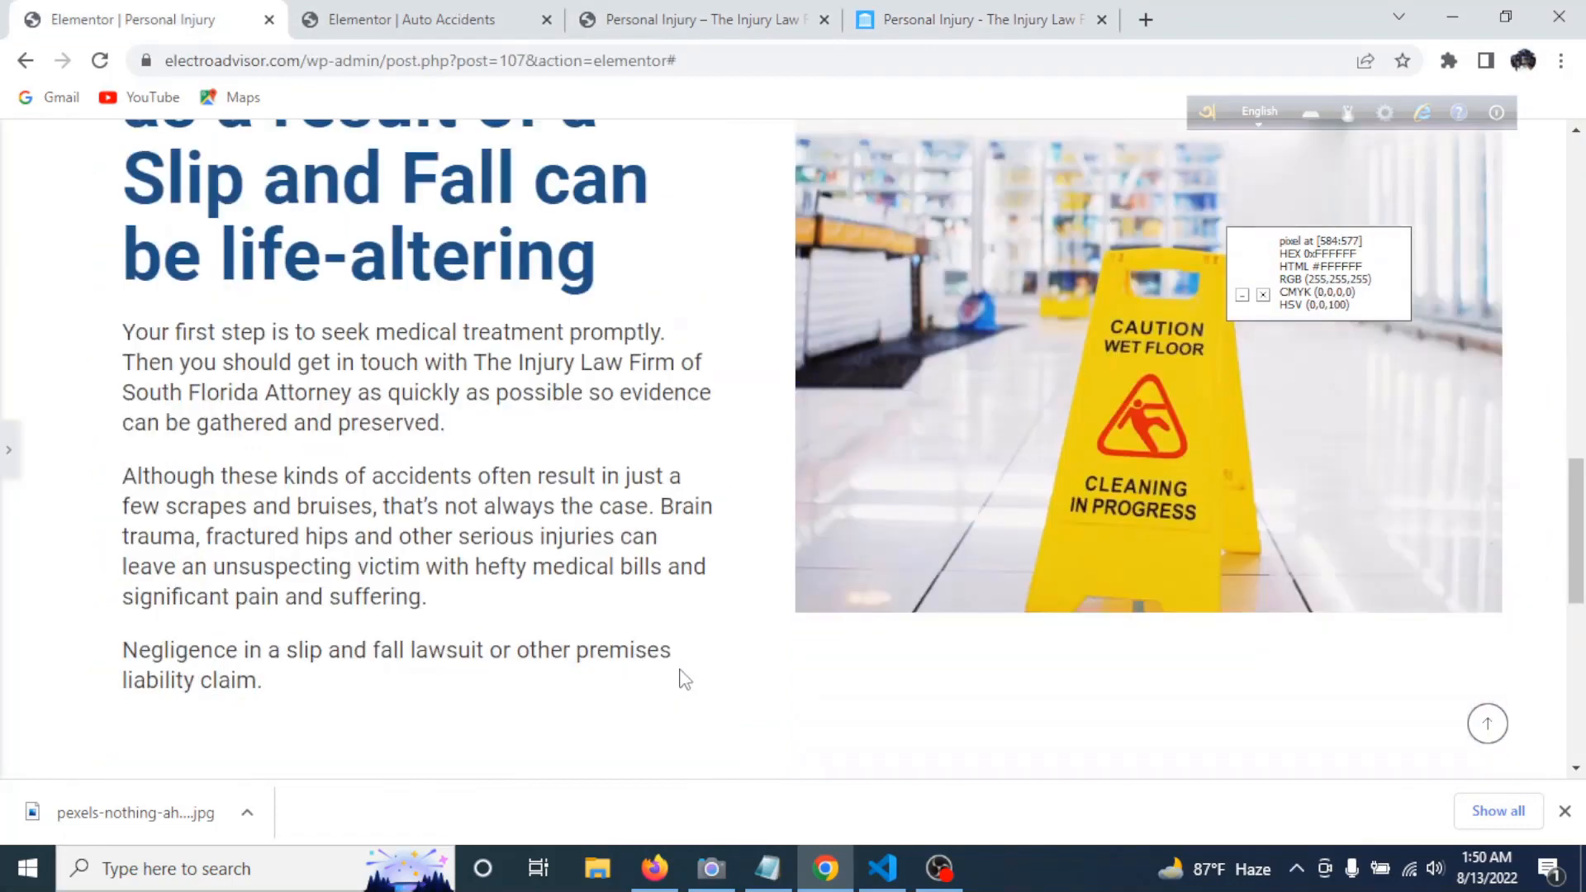
pyautogui.scroll(-2, 687, 670)
pyautogui.scroll(2, 699, 667)
pyautogui.scroll(6, 699, 676)
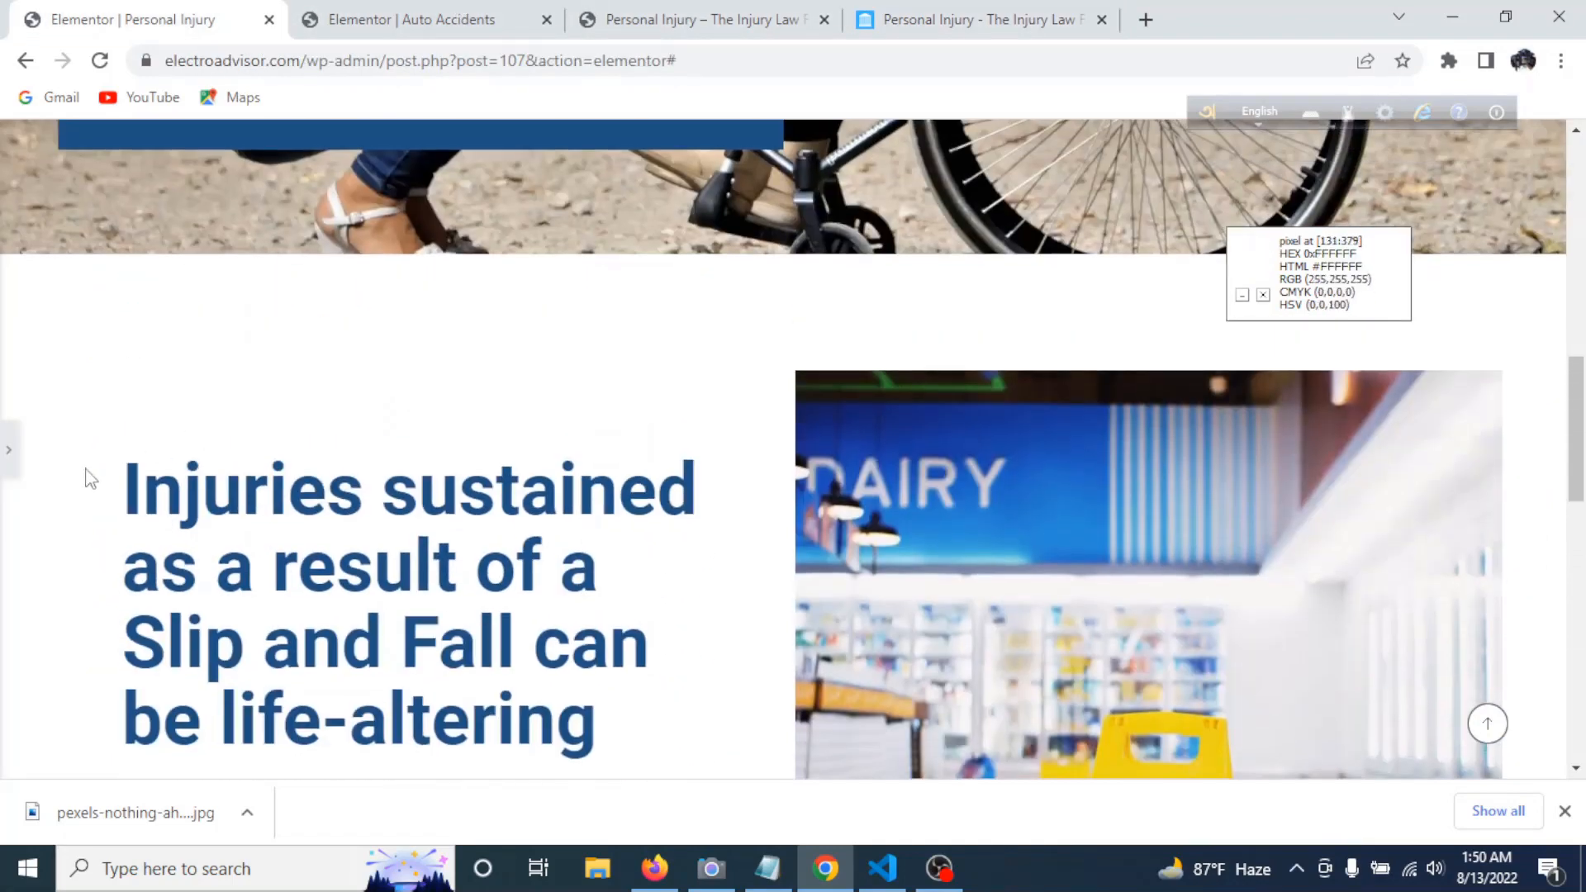
# - Set the top padding of the "Injuries sustained" text column to 0 px and preview the section without the editing panel
pyautogui.click(9, 467)
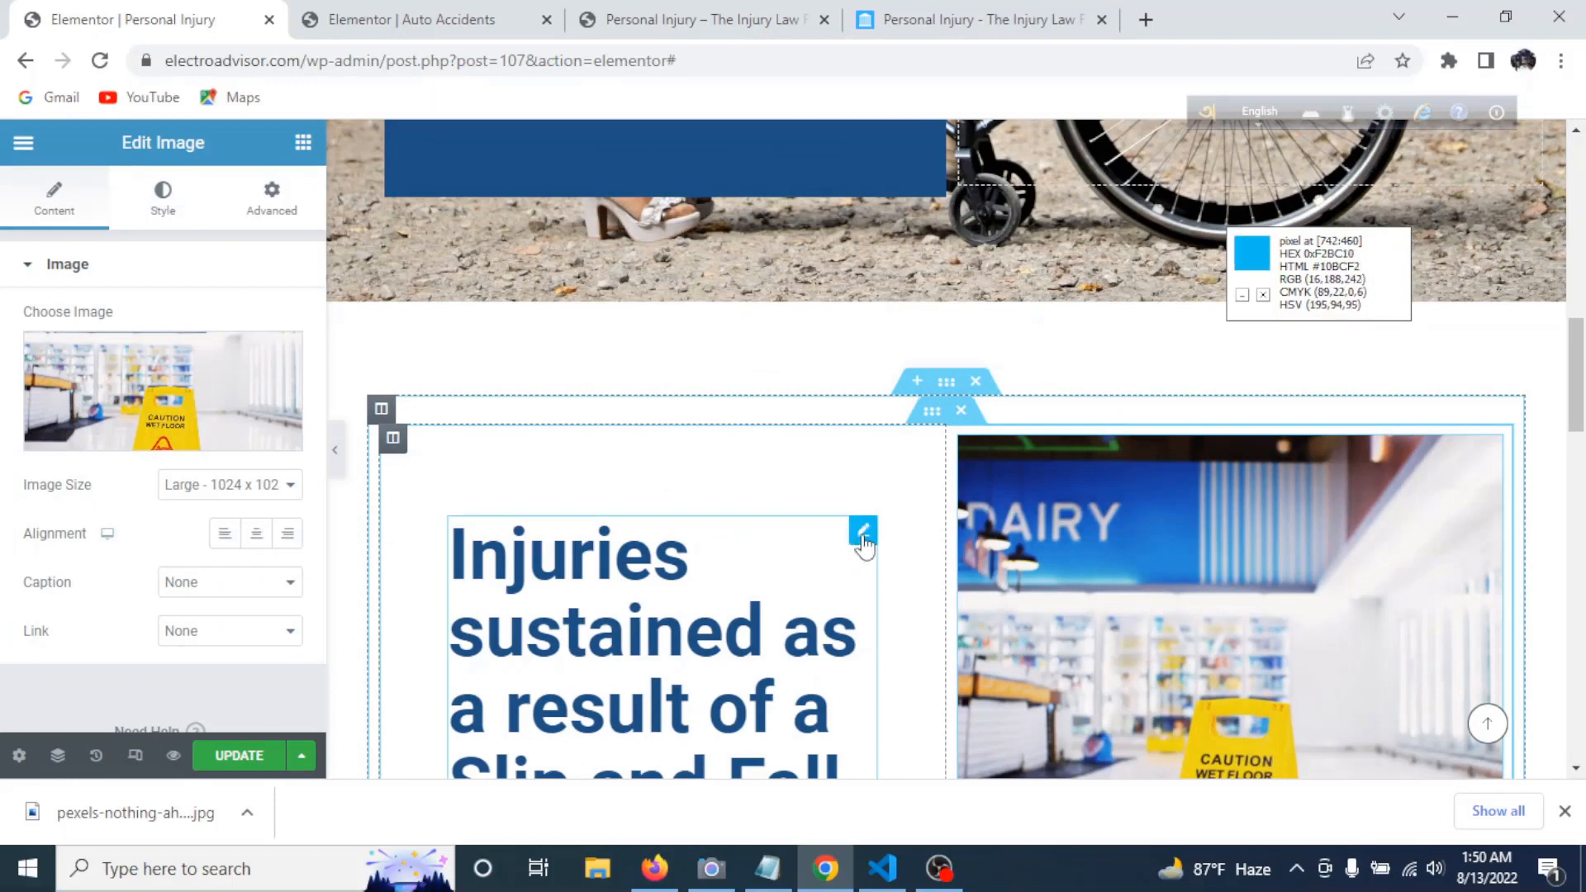
pyautogui.click(393, 438)
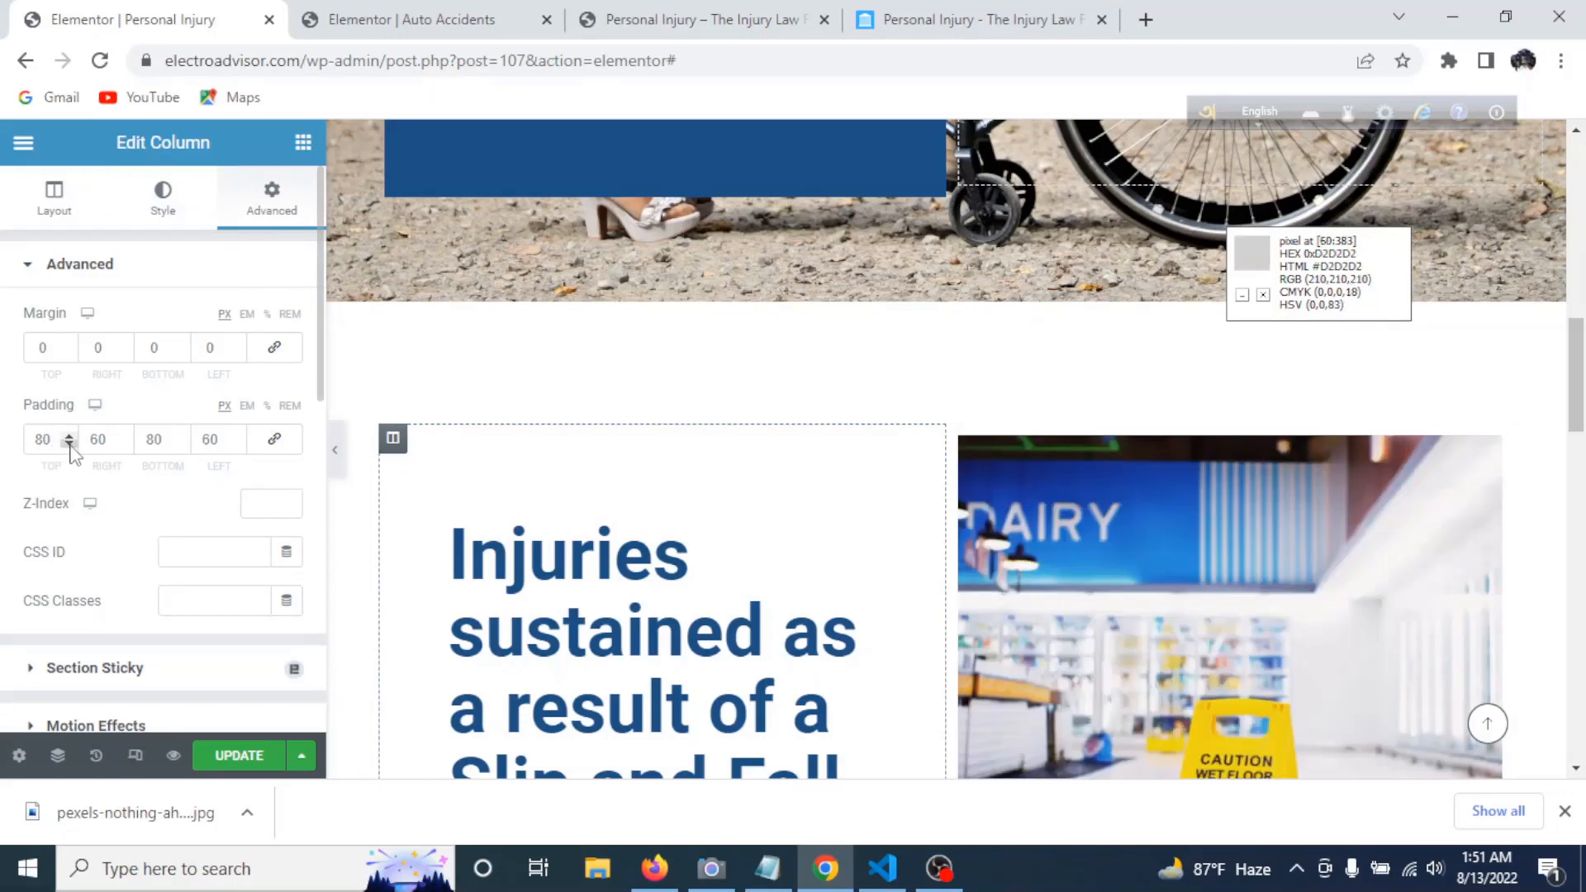
pyautogui.moveTo(44, 439); pyautogui.dragTo(12, 429)
pyautogui.press('BackSpace')
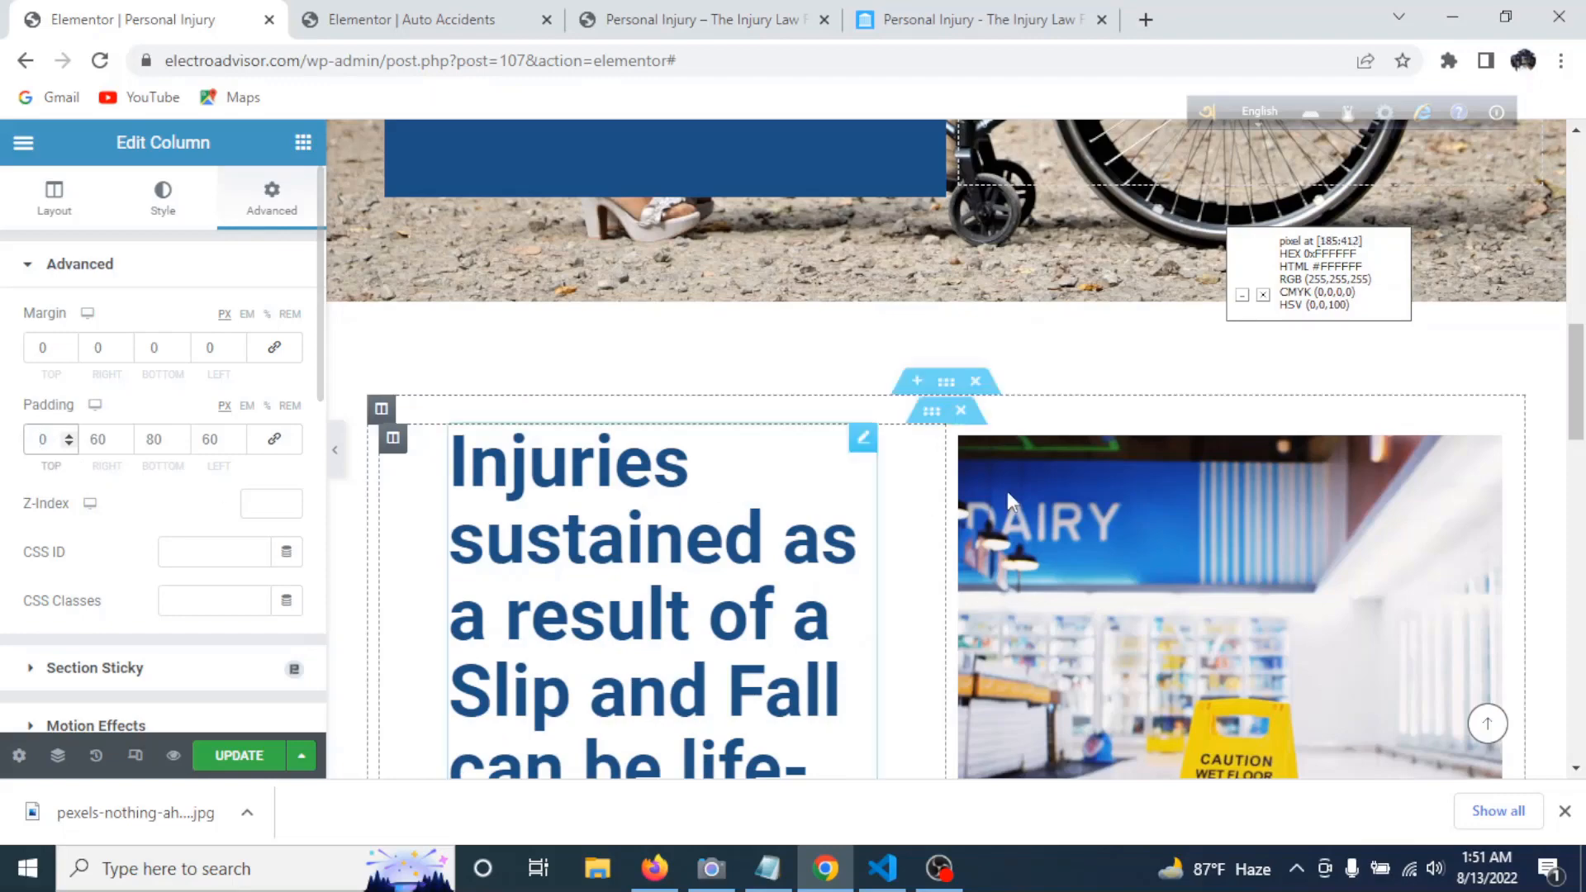
pyautogui.click(334, 450)
pyautogui.scroll(-5, 1108, 686)
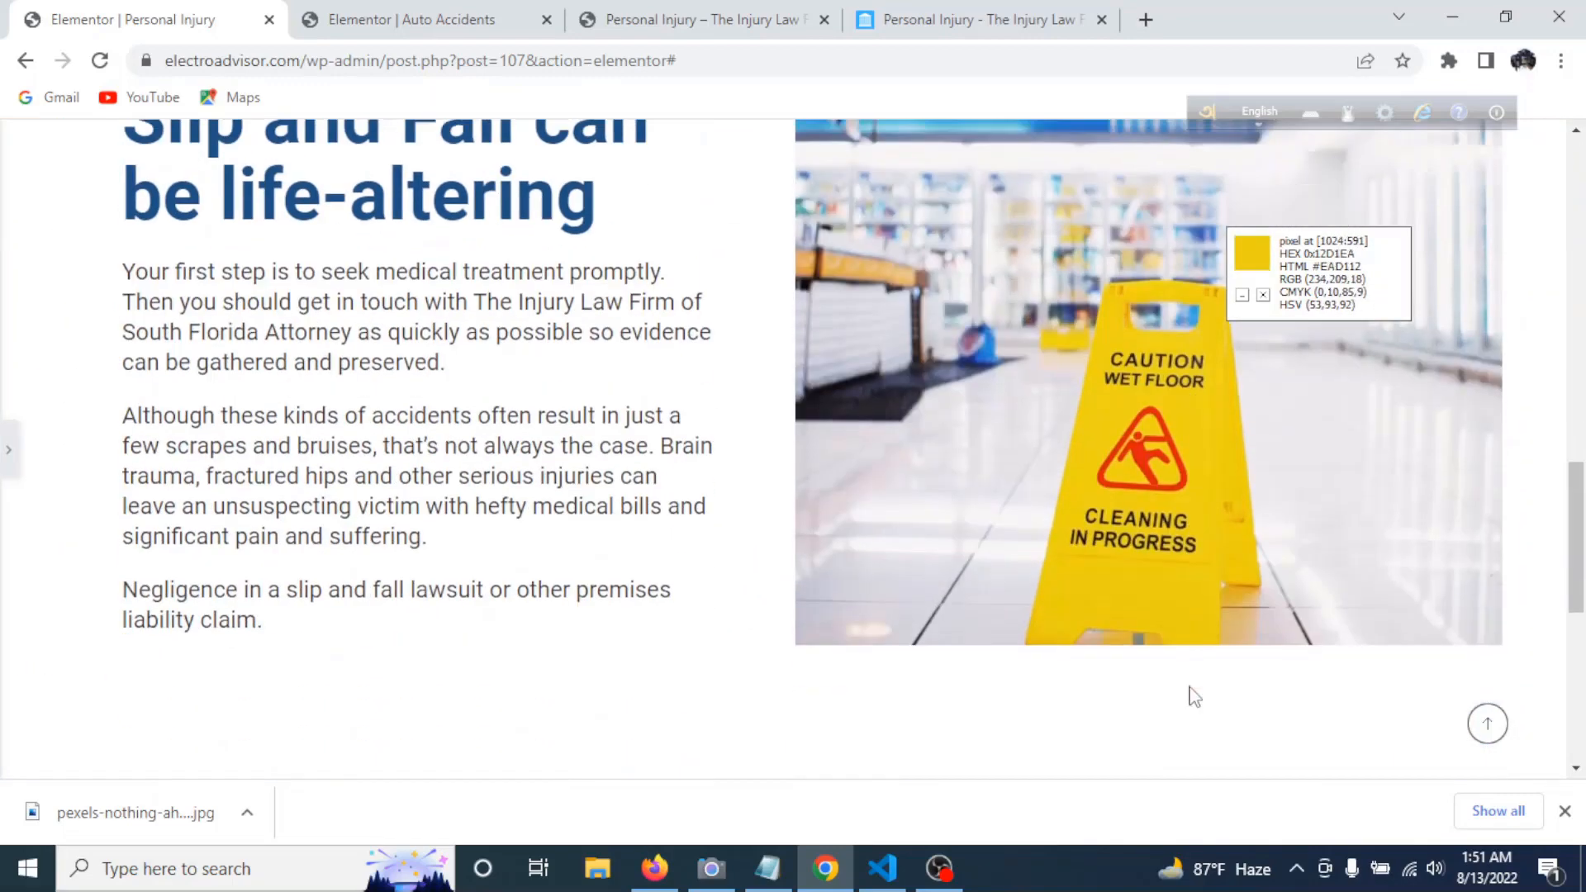
pyautogui.scroll(3, 1210, 694)
pyautogui.scroll(4, 1213, 686)
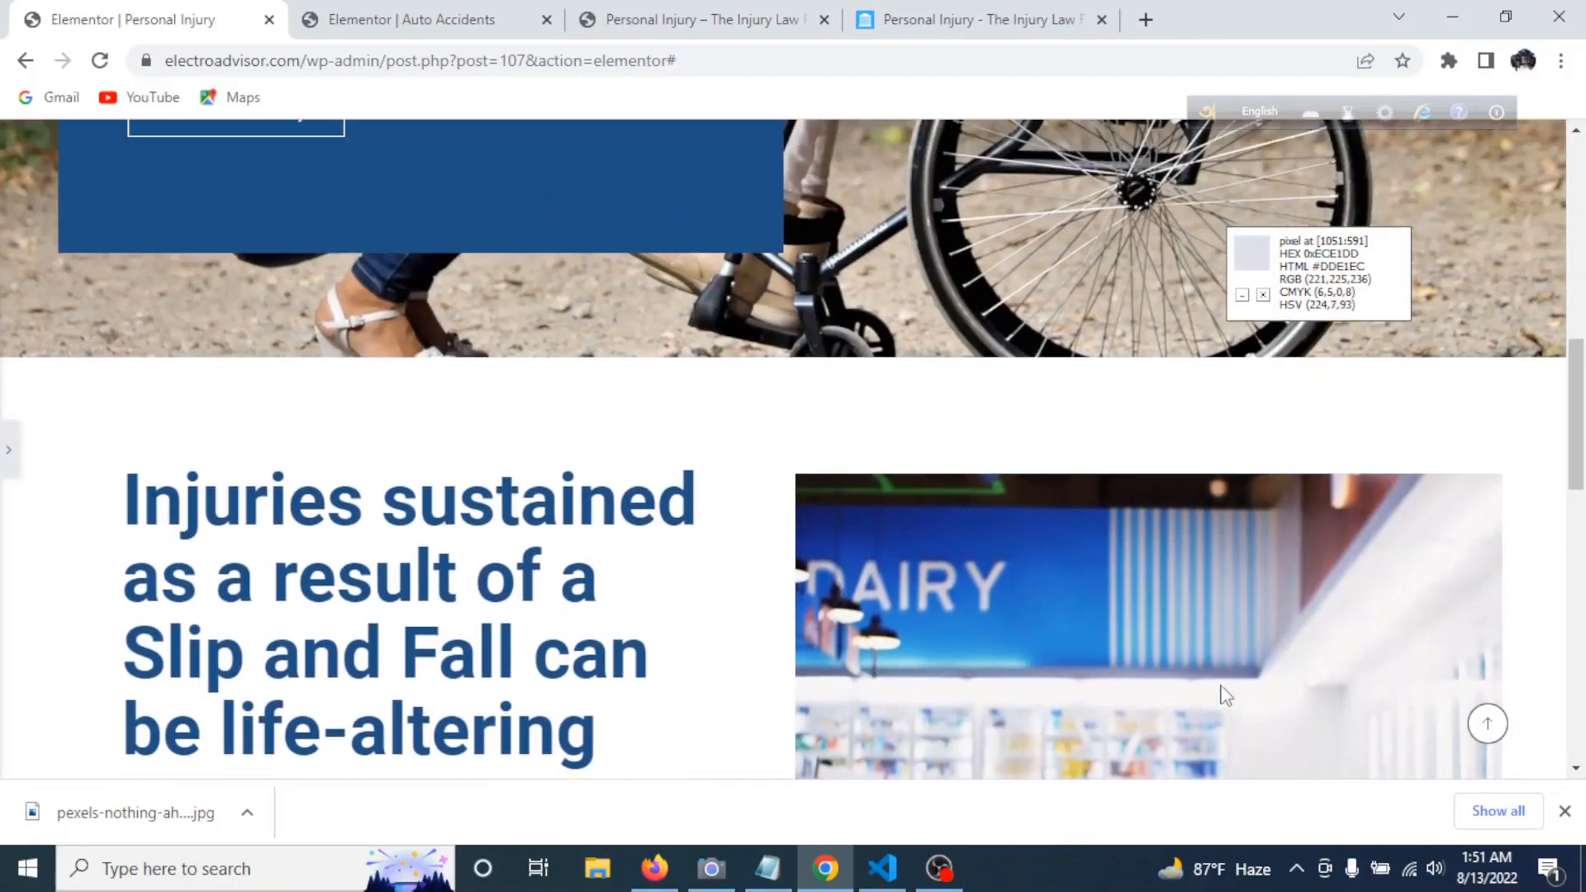
# - Set the top margin of the section containing the "Injuries sustained" text and image to 100 px
pyautogui.click(16, 450)
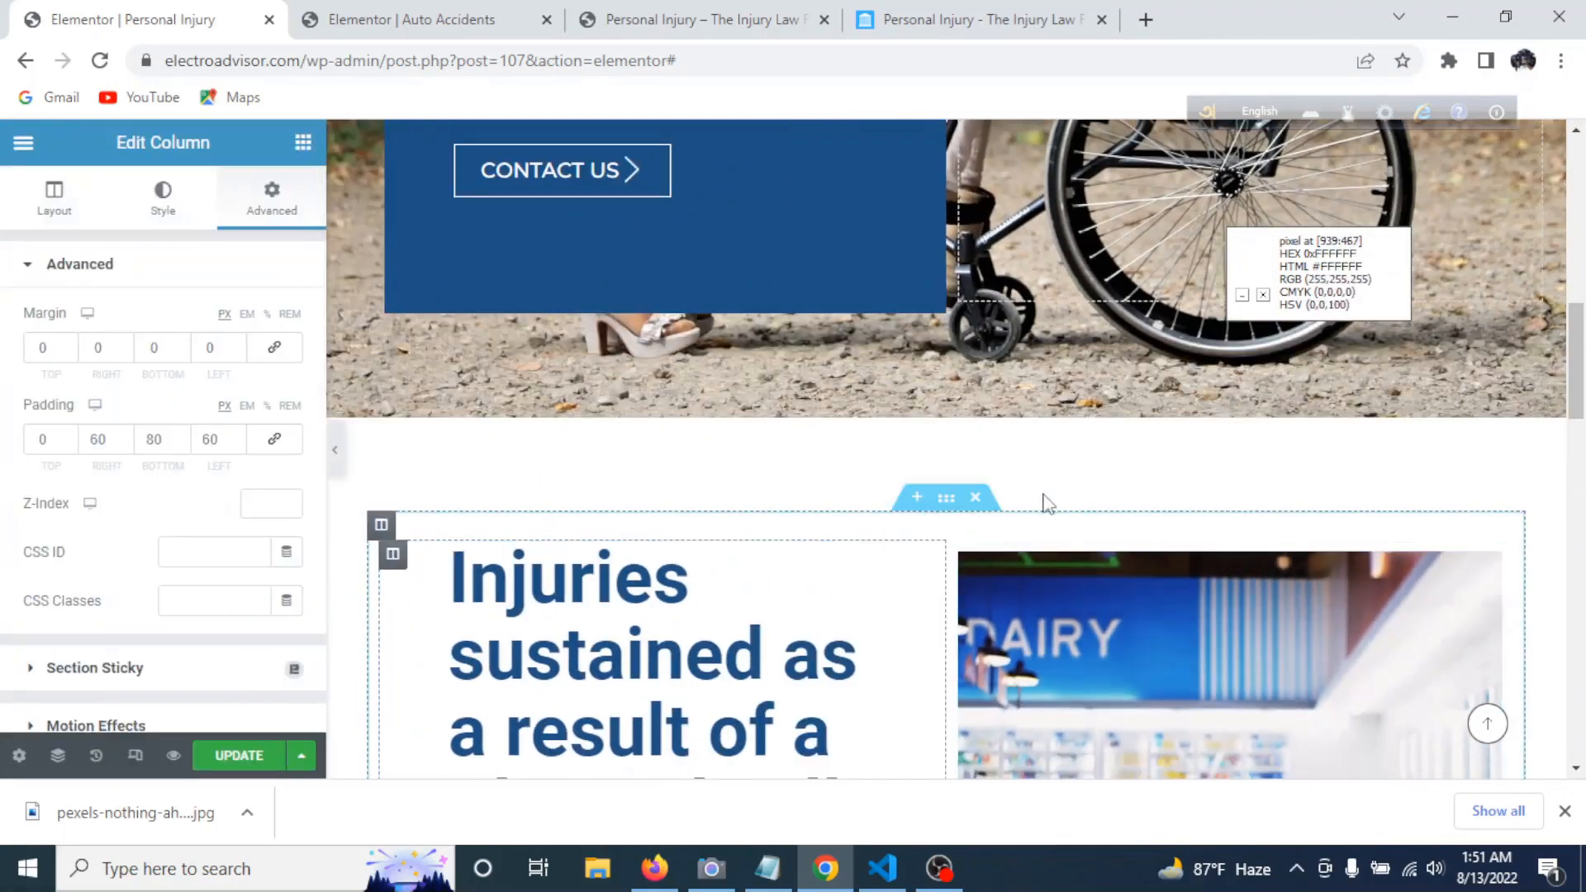
pyautogui.click(956, 500)
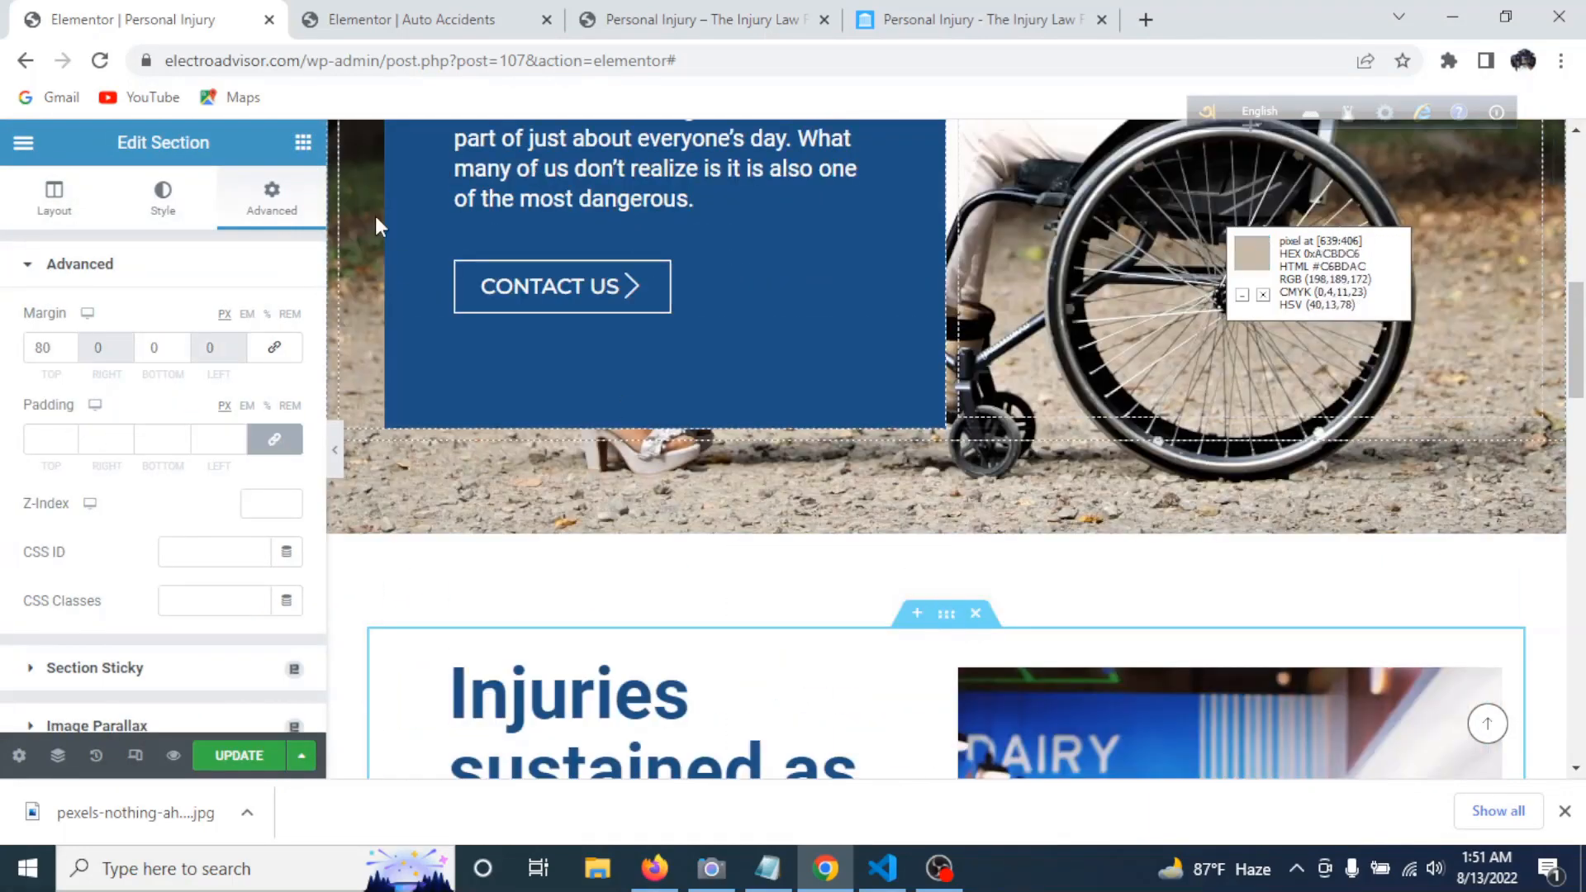
pyautogui.moveTo(62, 347); pyautogui.dragTo(18, 354)
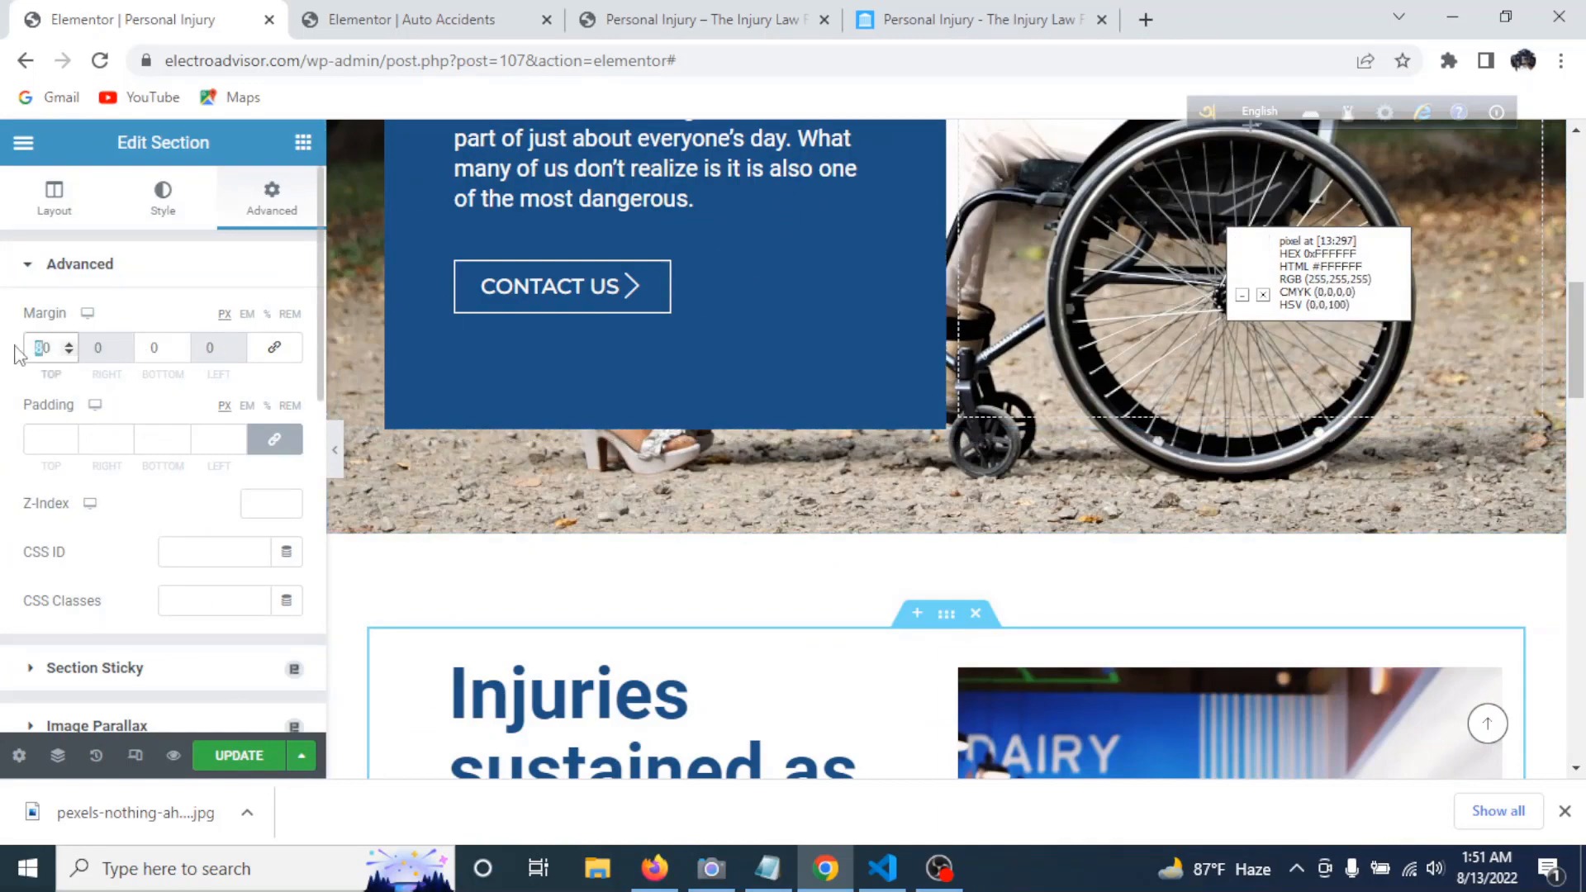
pyautogui.write('100')
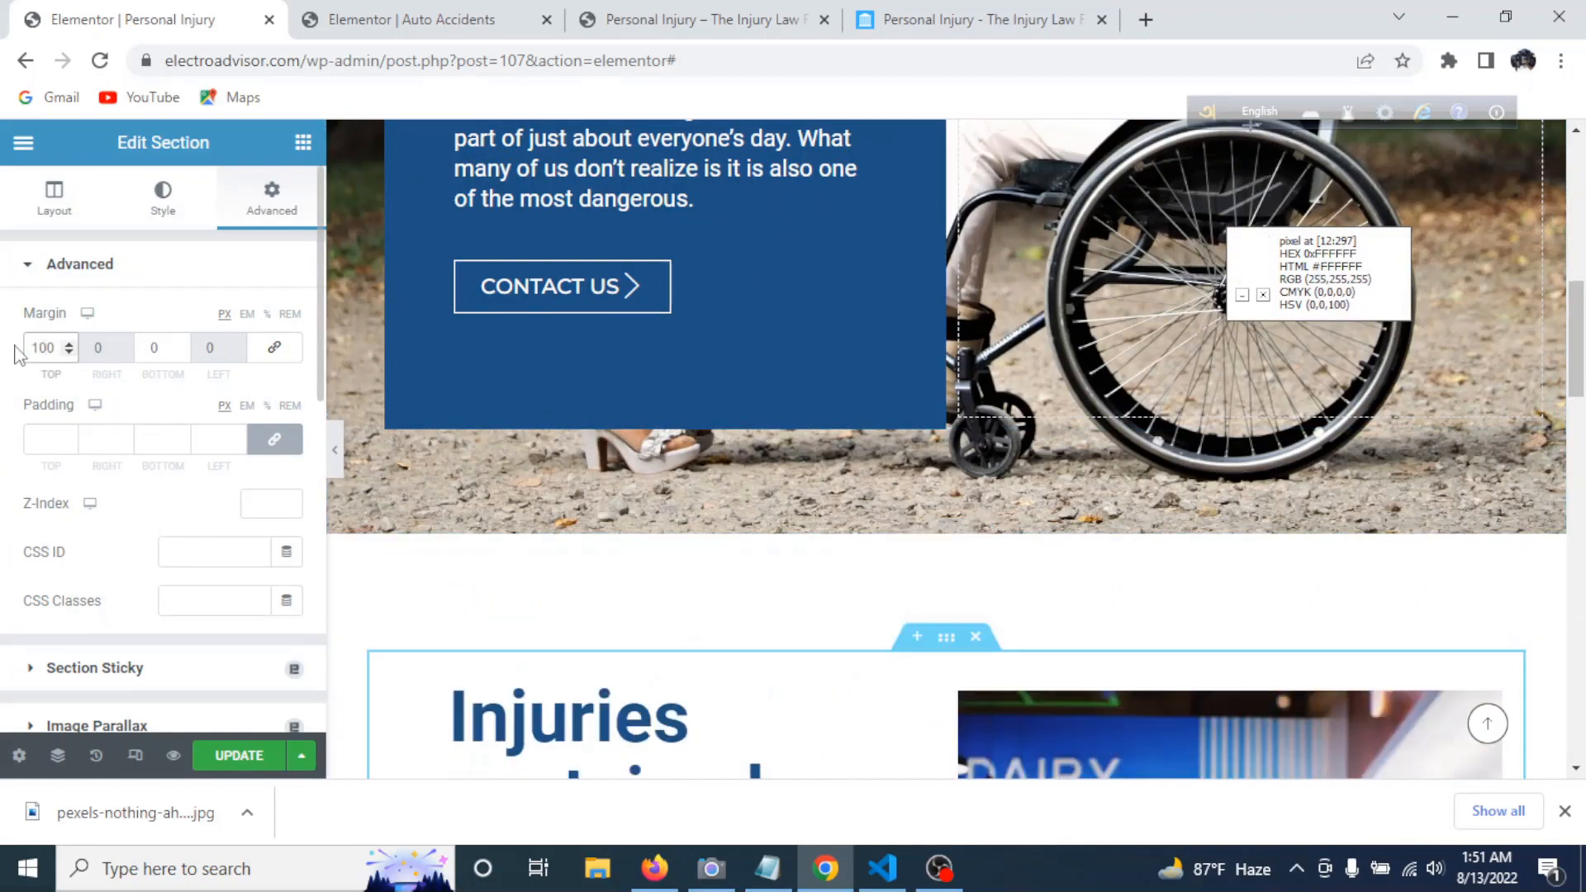
pyautogui.scroll(-7, 796, 620)
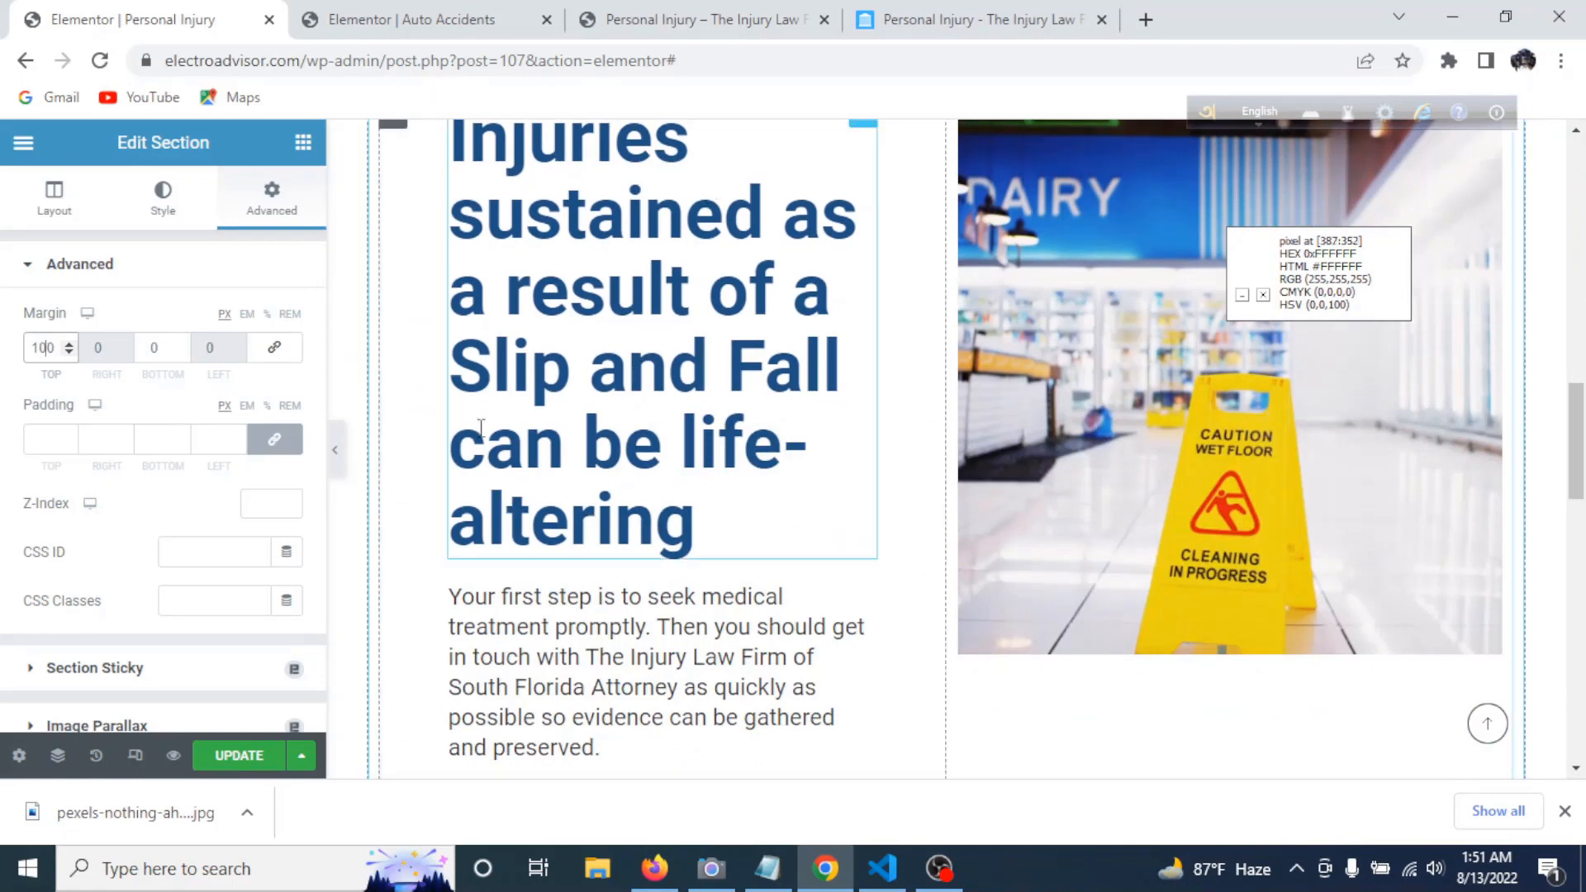
# - Set the left padding of the "Injuries sustained" text column to 0 px
pyautogui.scroll(3, 400, 453)
pyautogui.click(442, 417)
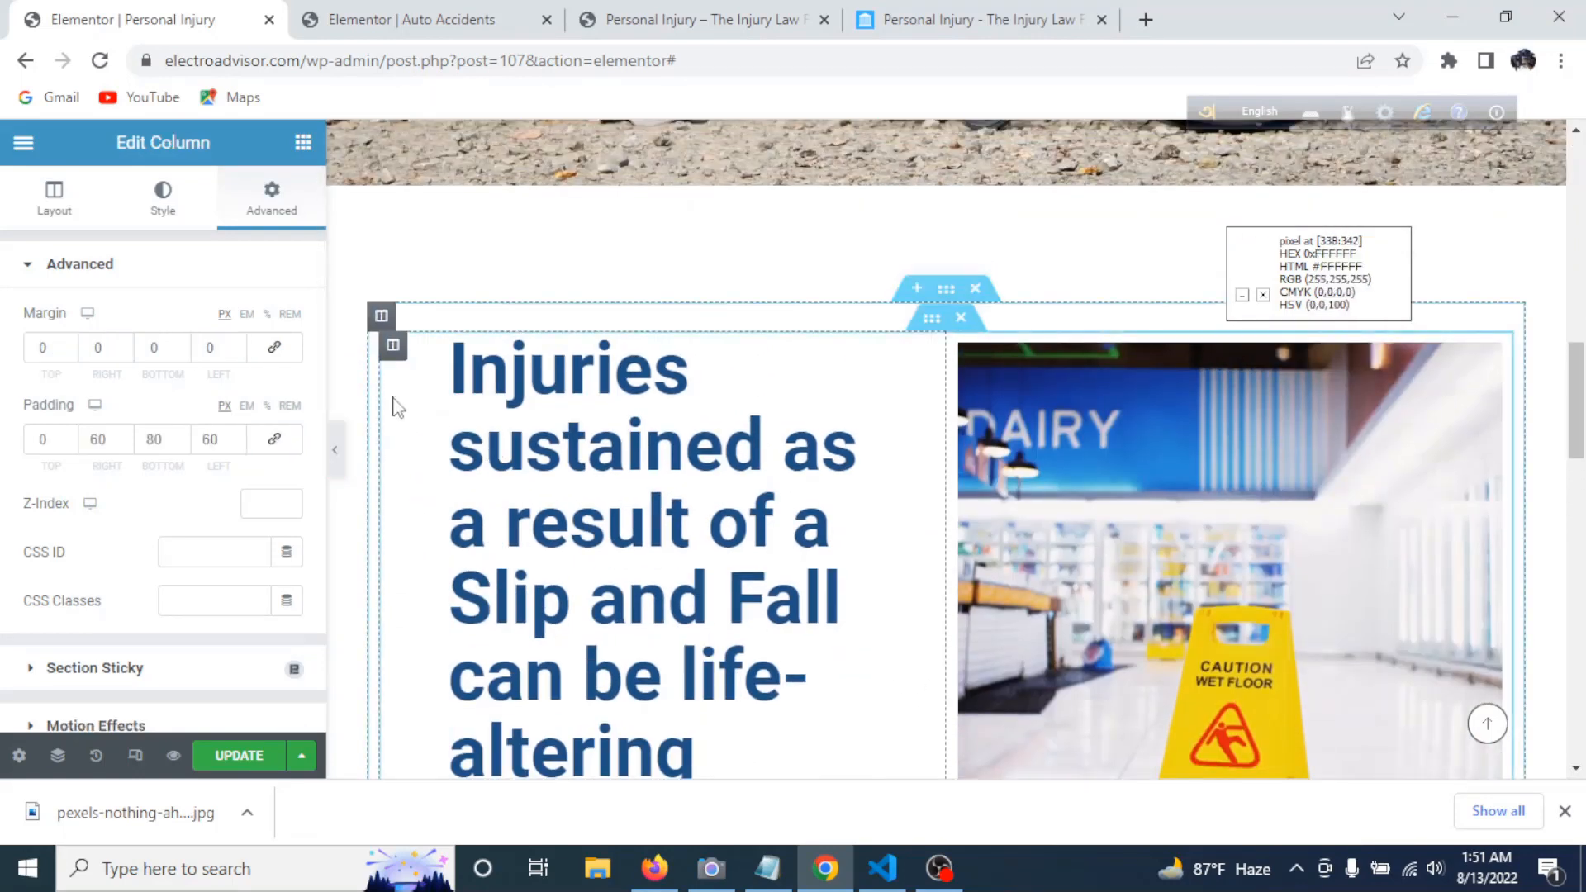
pyautogui.moveTo(211, 437); pyautogui.dragTo(181, 442)
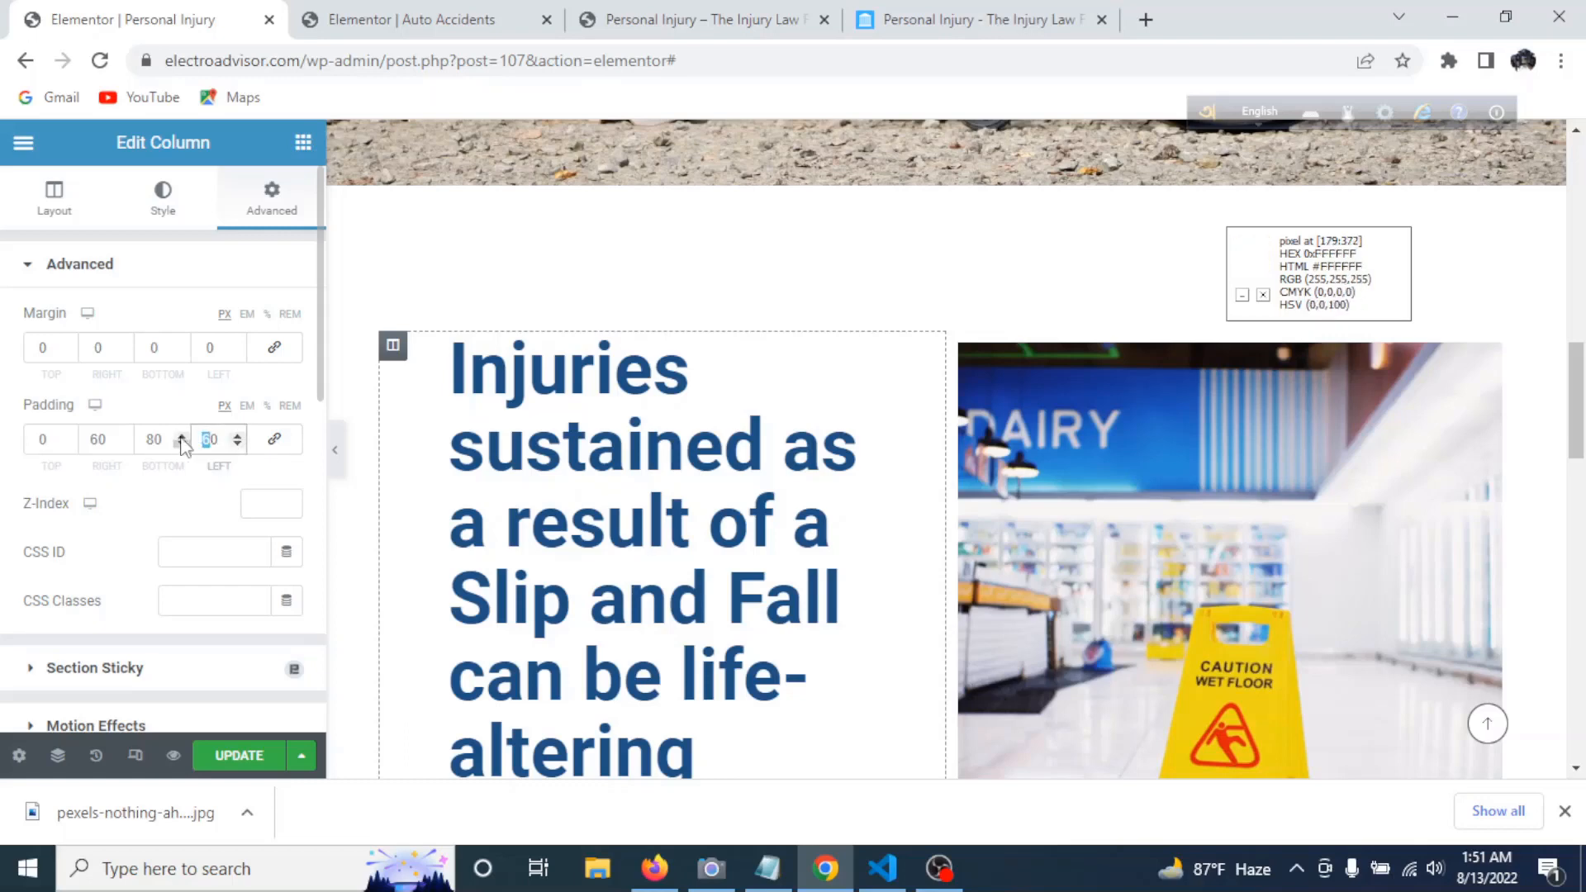
pyautogui.press('BackSpace')
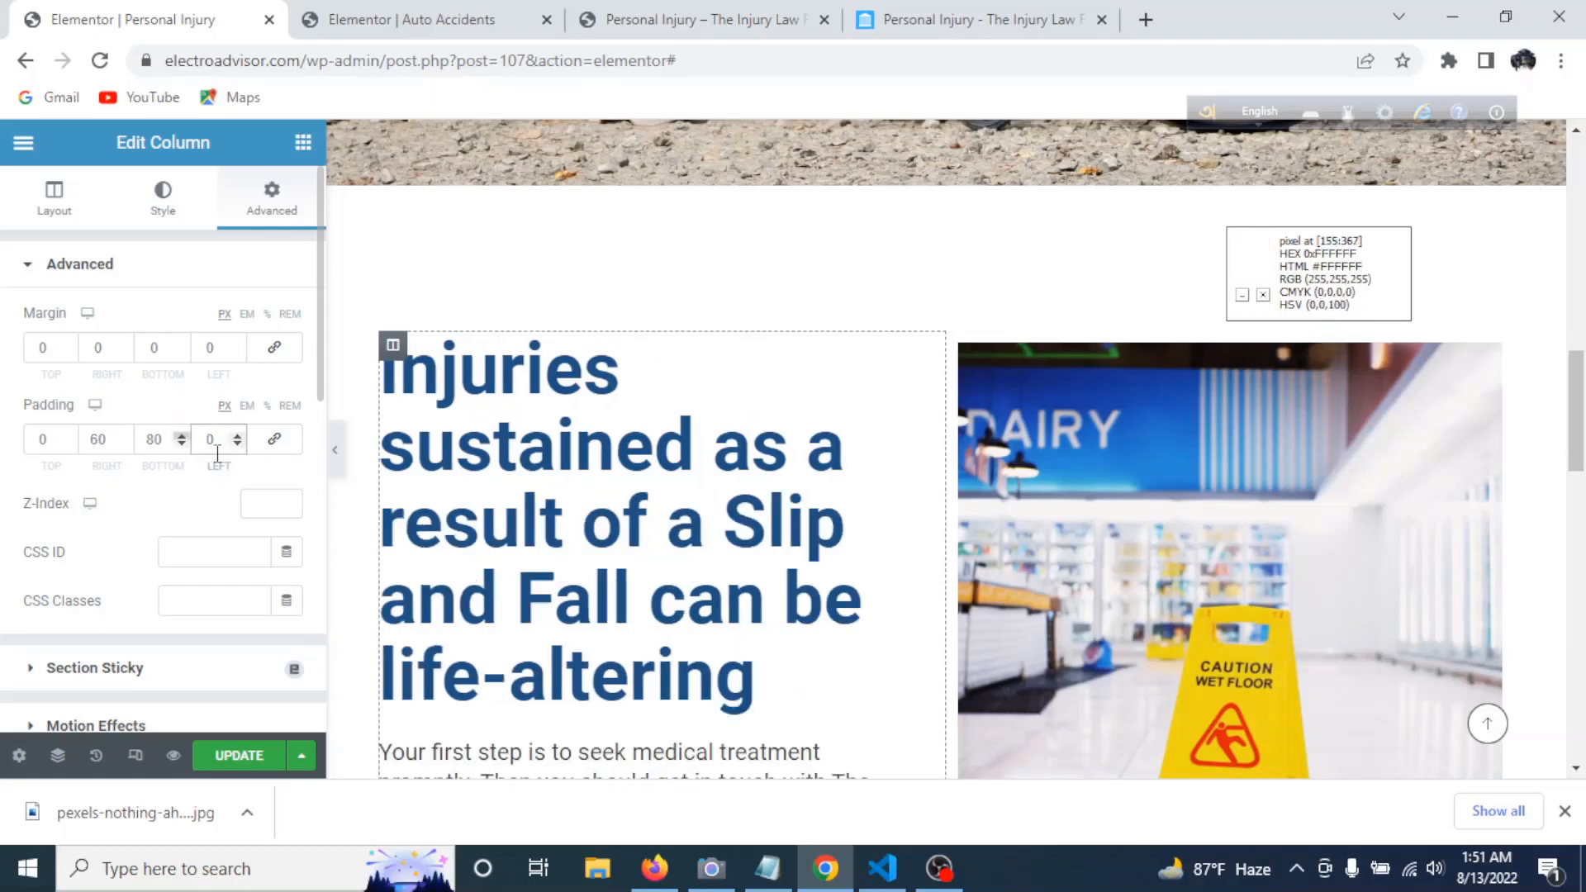
# - Preview the "Injuries sustained" section without the editing panel and compare its heading wrap and text alignment with the reference page
pyautogui.click(335, 446)
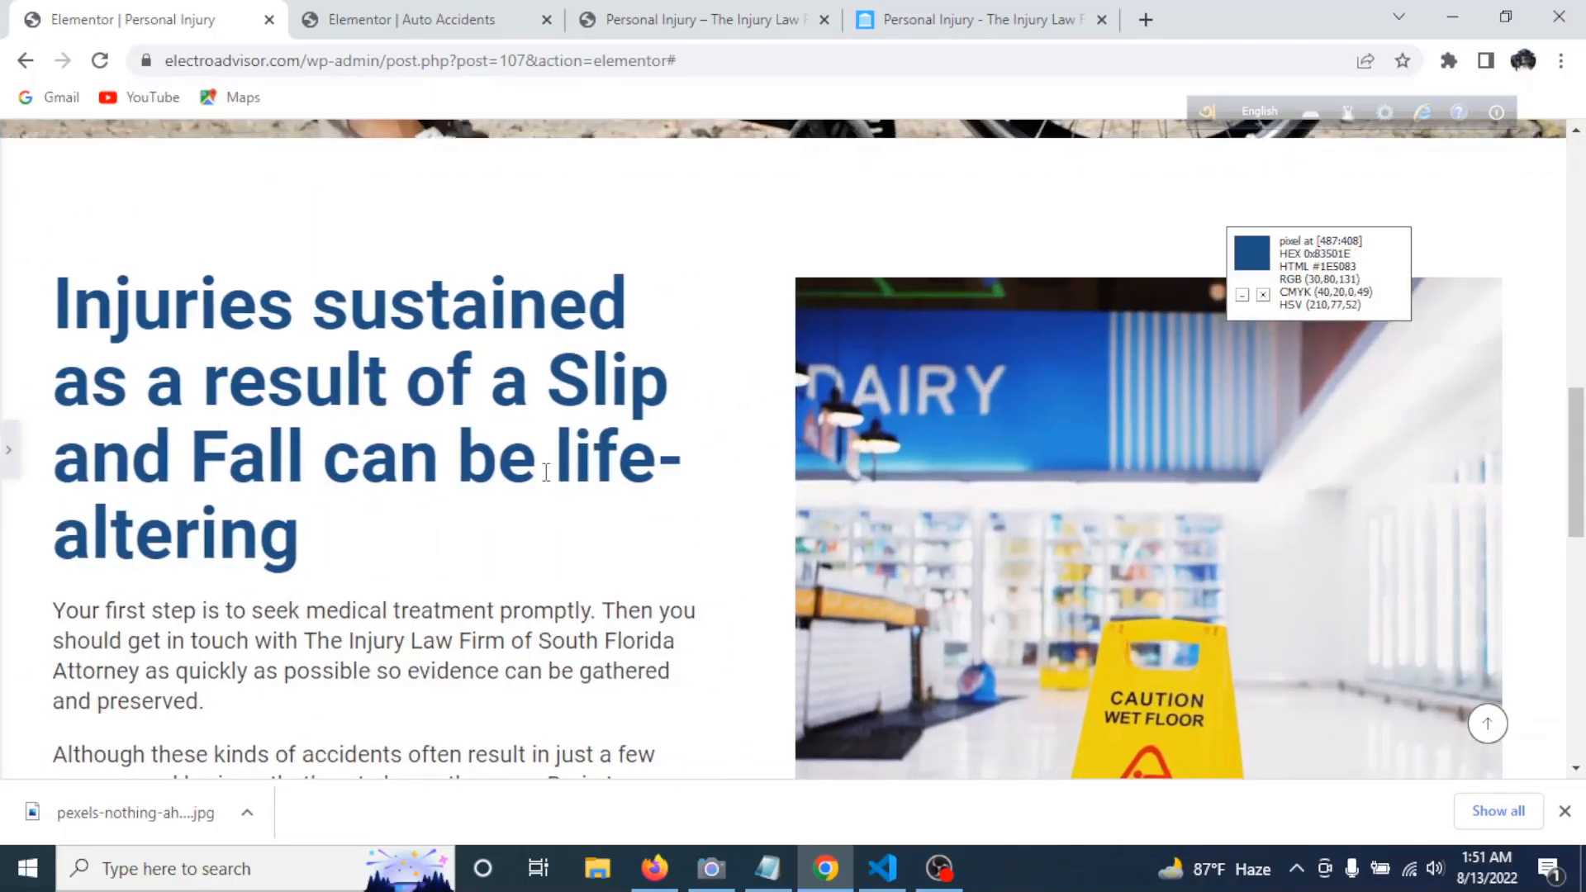
pyautogui.scroll(2, 864, 589)
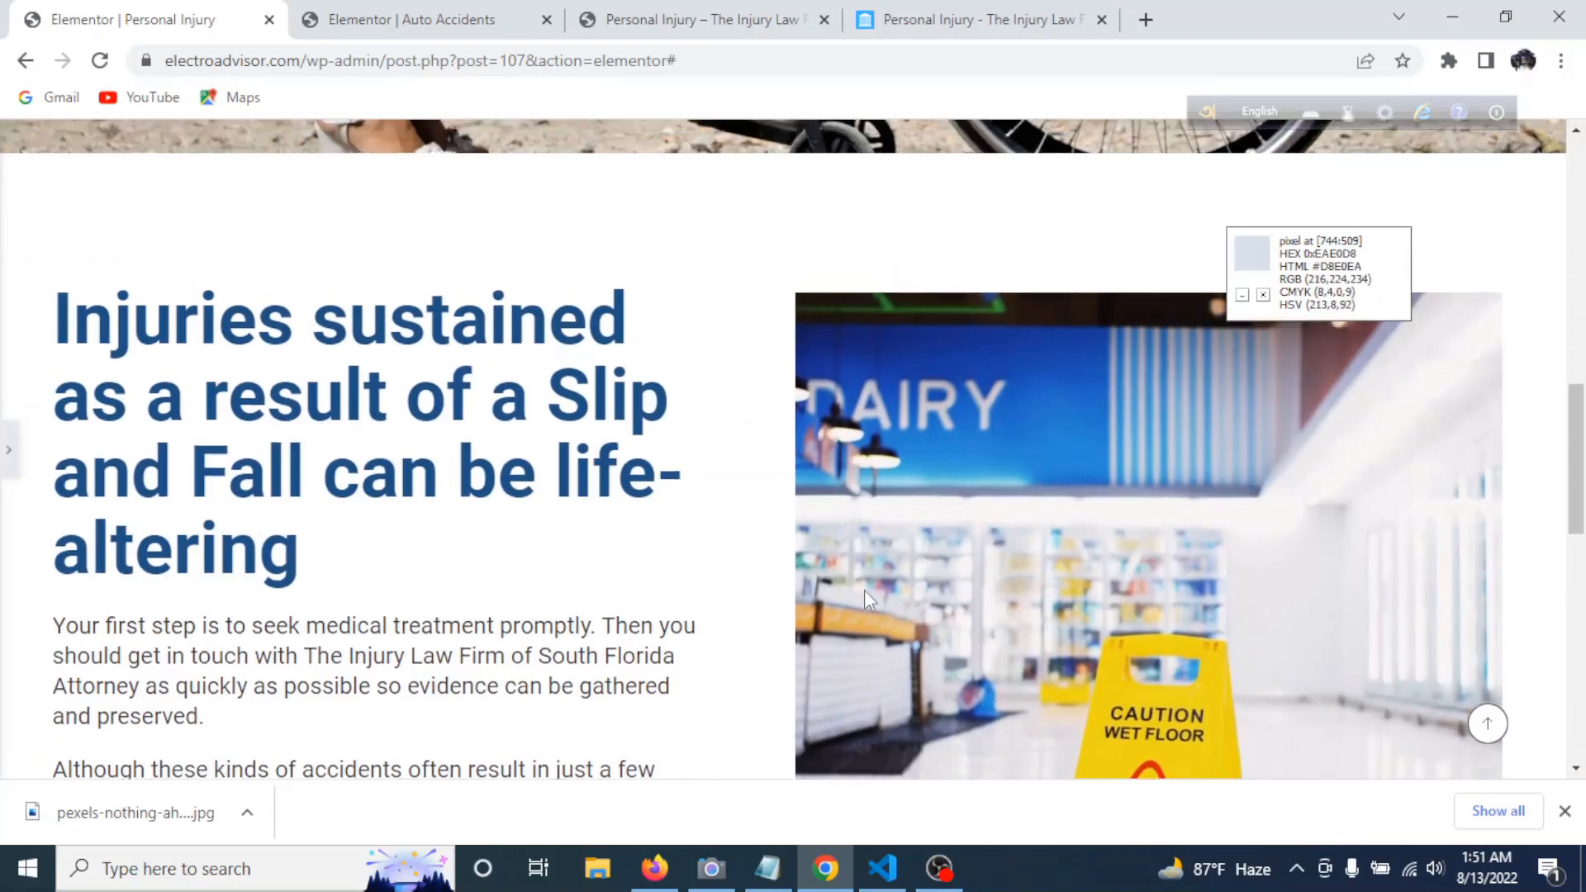
pyautogui.scroll(-2, 864, 590)
pyautogui.click(945, 21)
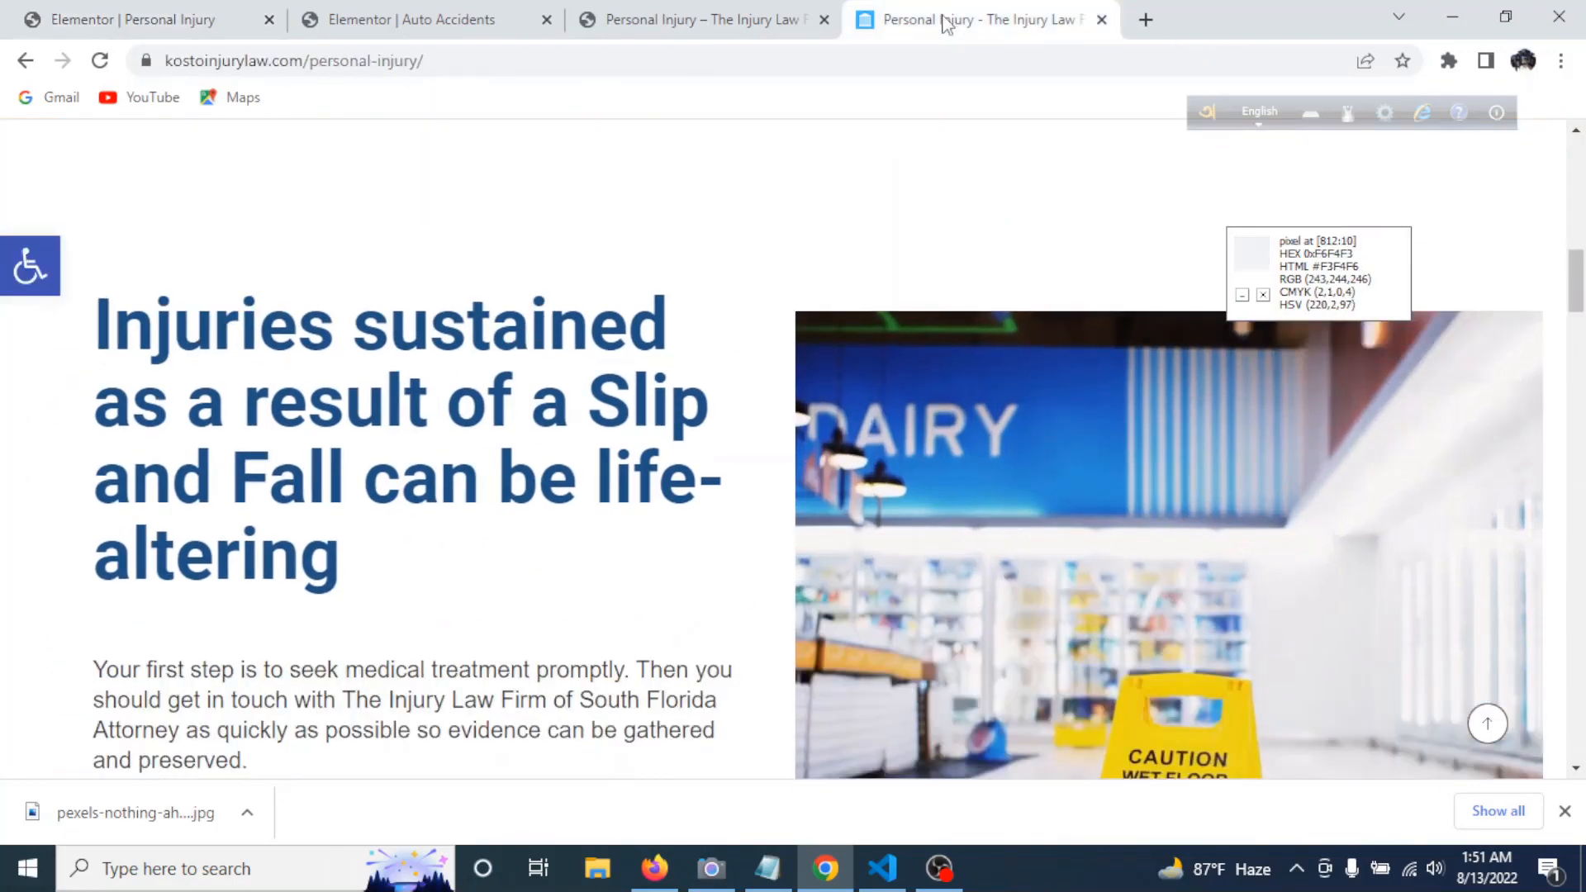
pyautogui.click(132, 20)
pyautogui.scroll(-4, 777, 494)
pyautogui.scroll(4, 777, 494)
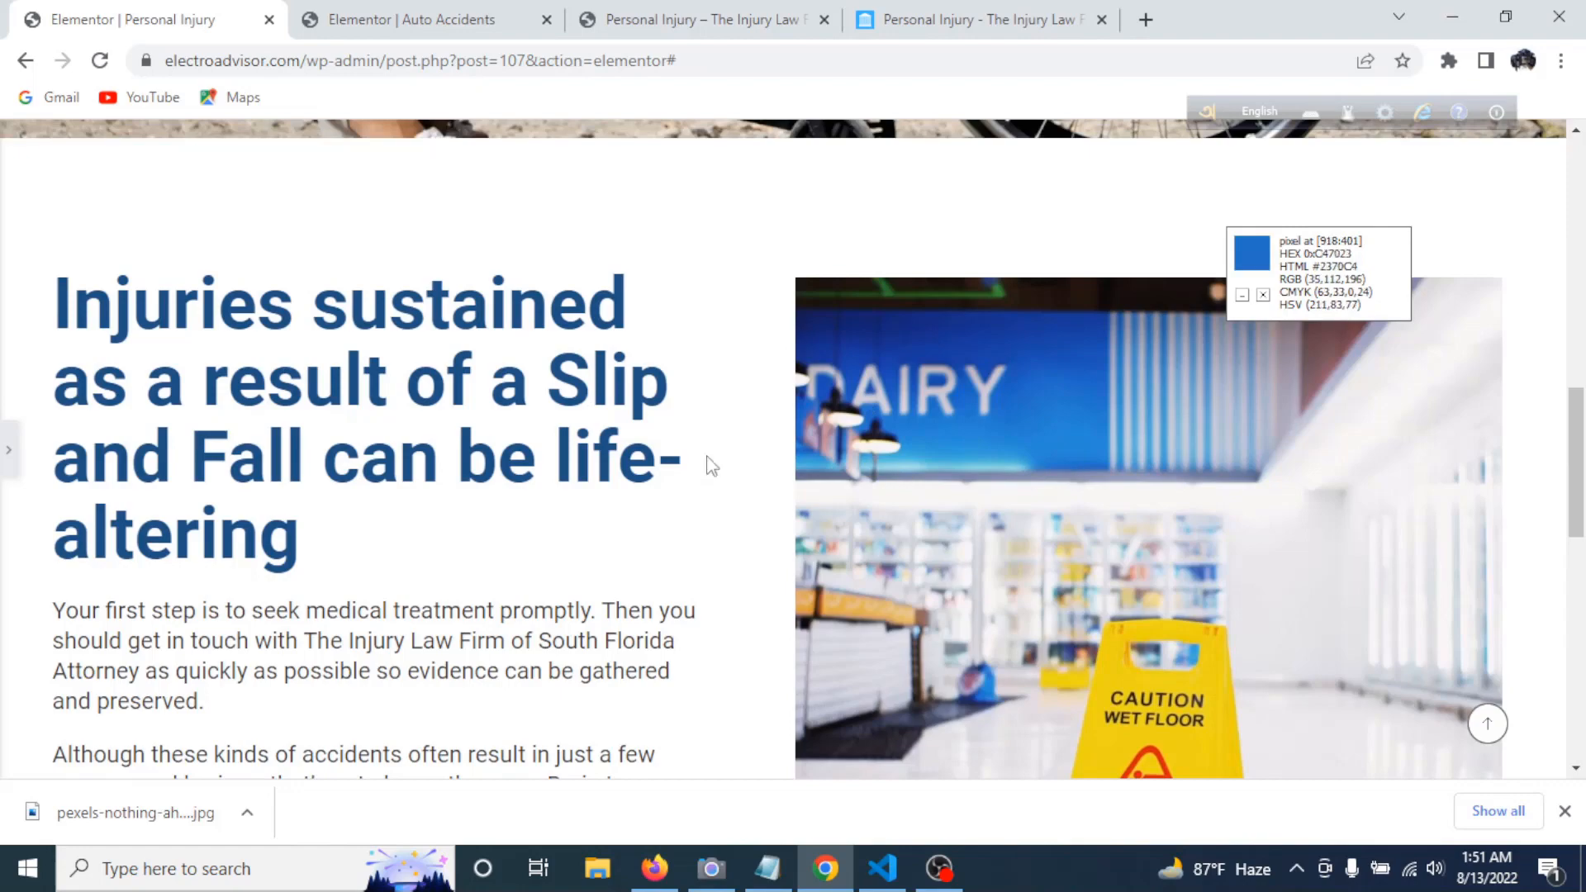
pyautogui.click(9, 459)
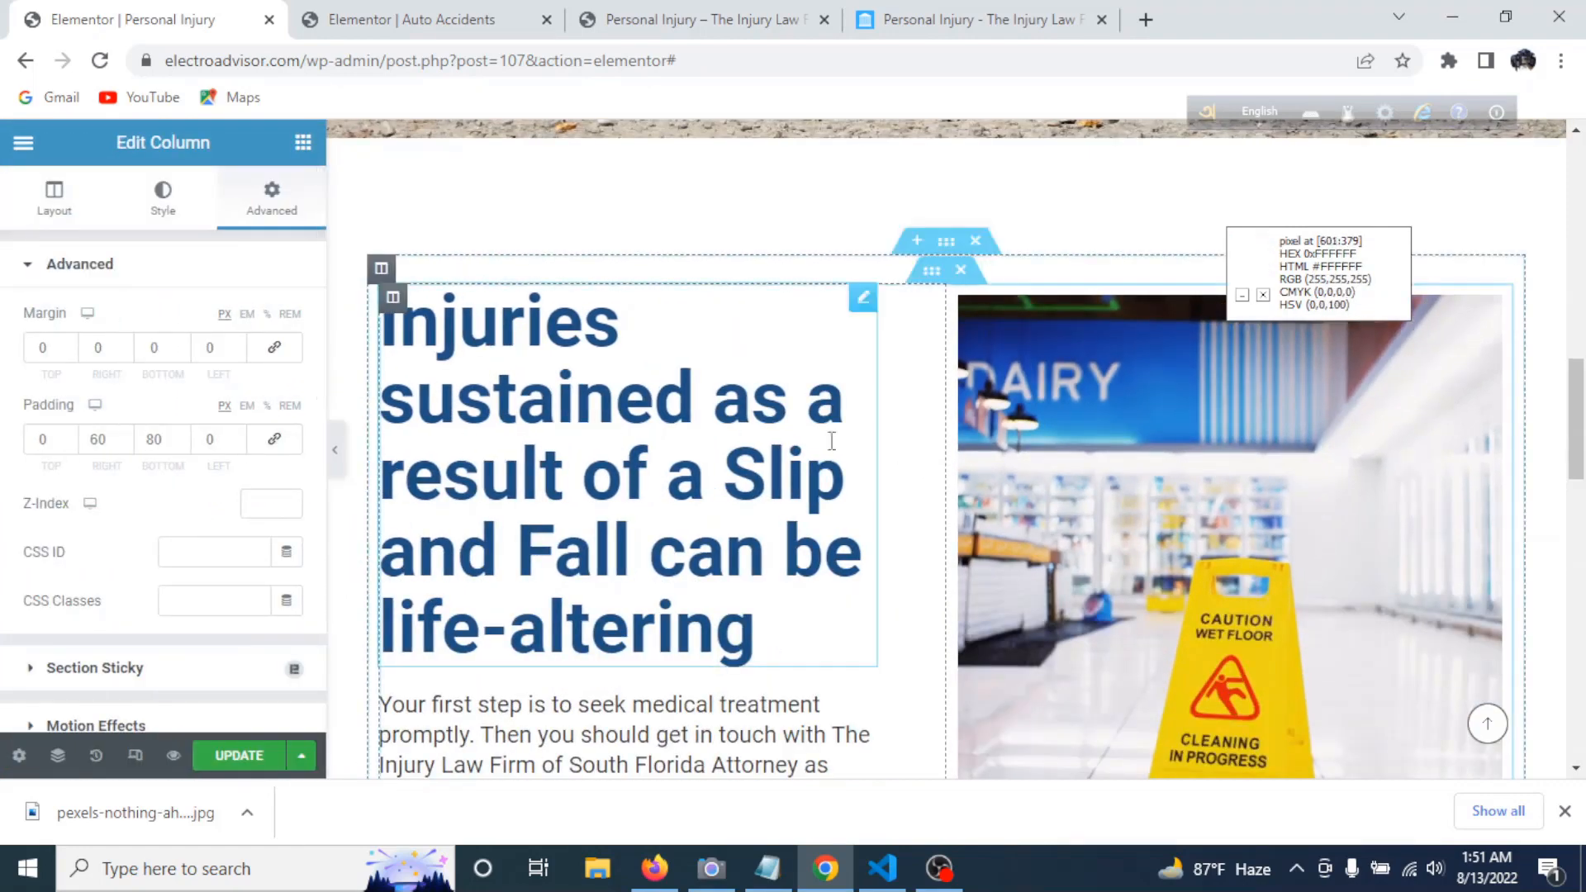
# - Examine the layout, icons and captions of the "Accidents can result from" section on the reference page
pyautogui.click(959, 21)
pyautogui.scroll(-10, 870, 334)
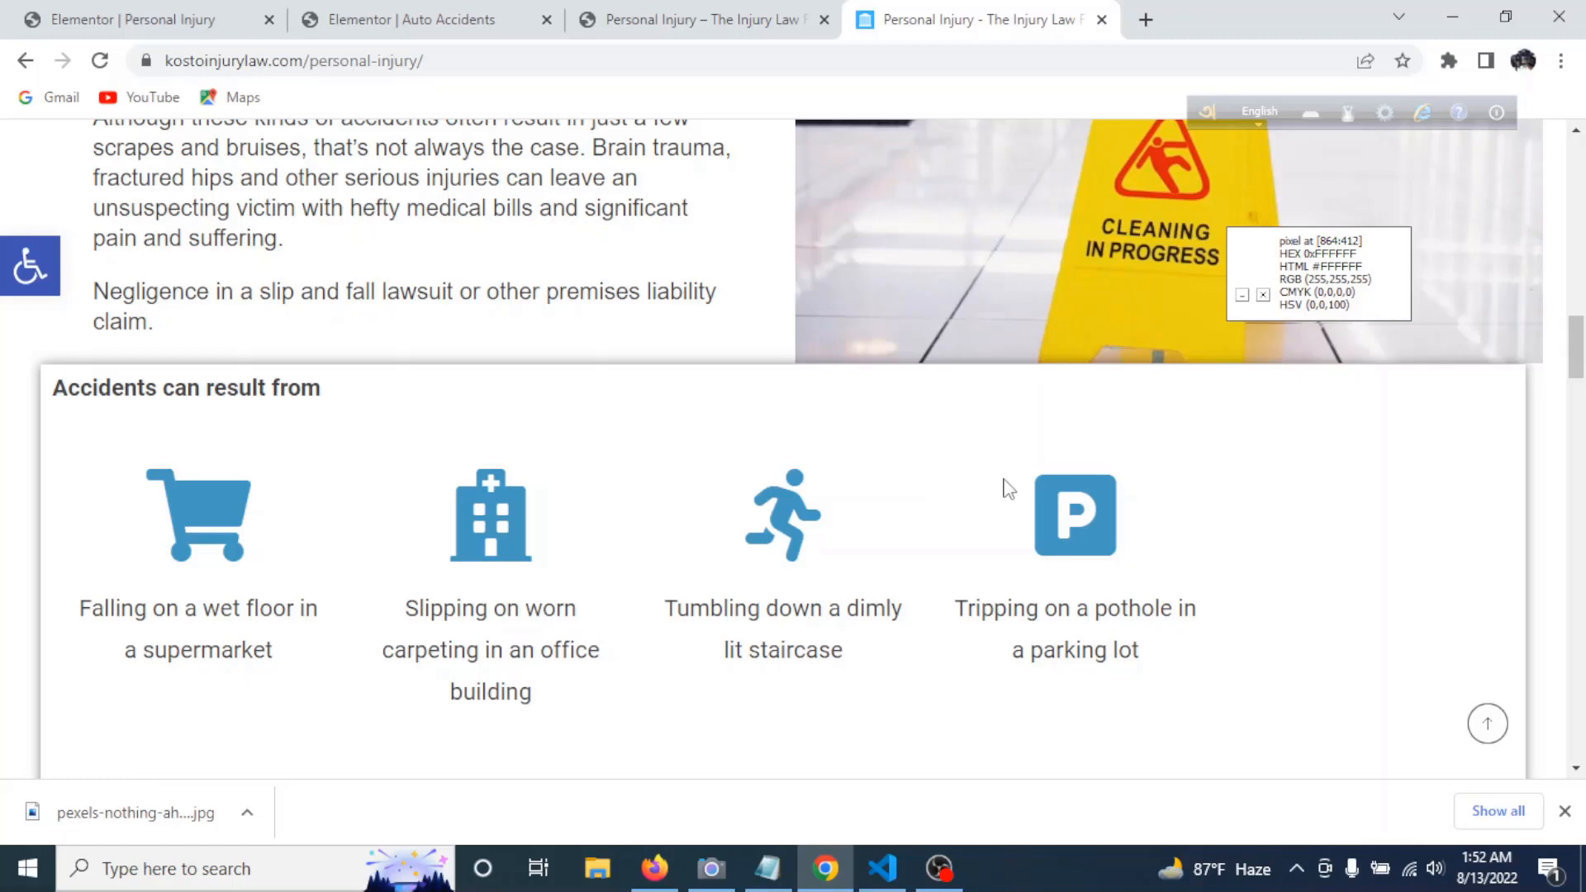
pyautogui.hotkey('ctrl', '1')
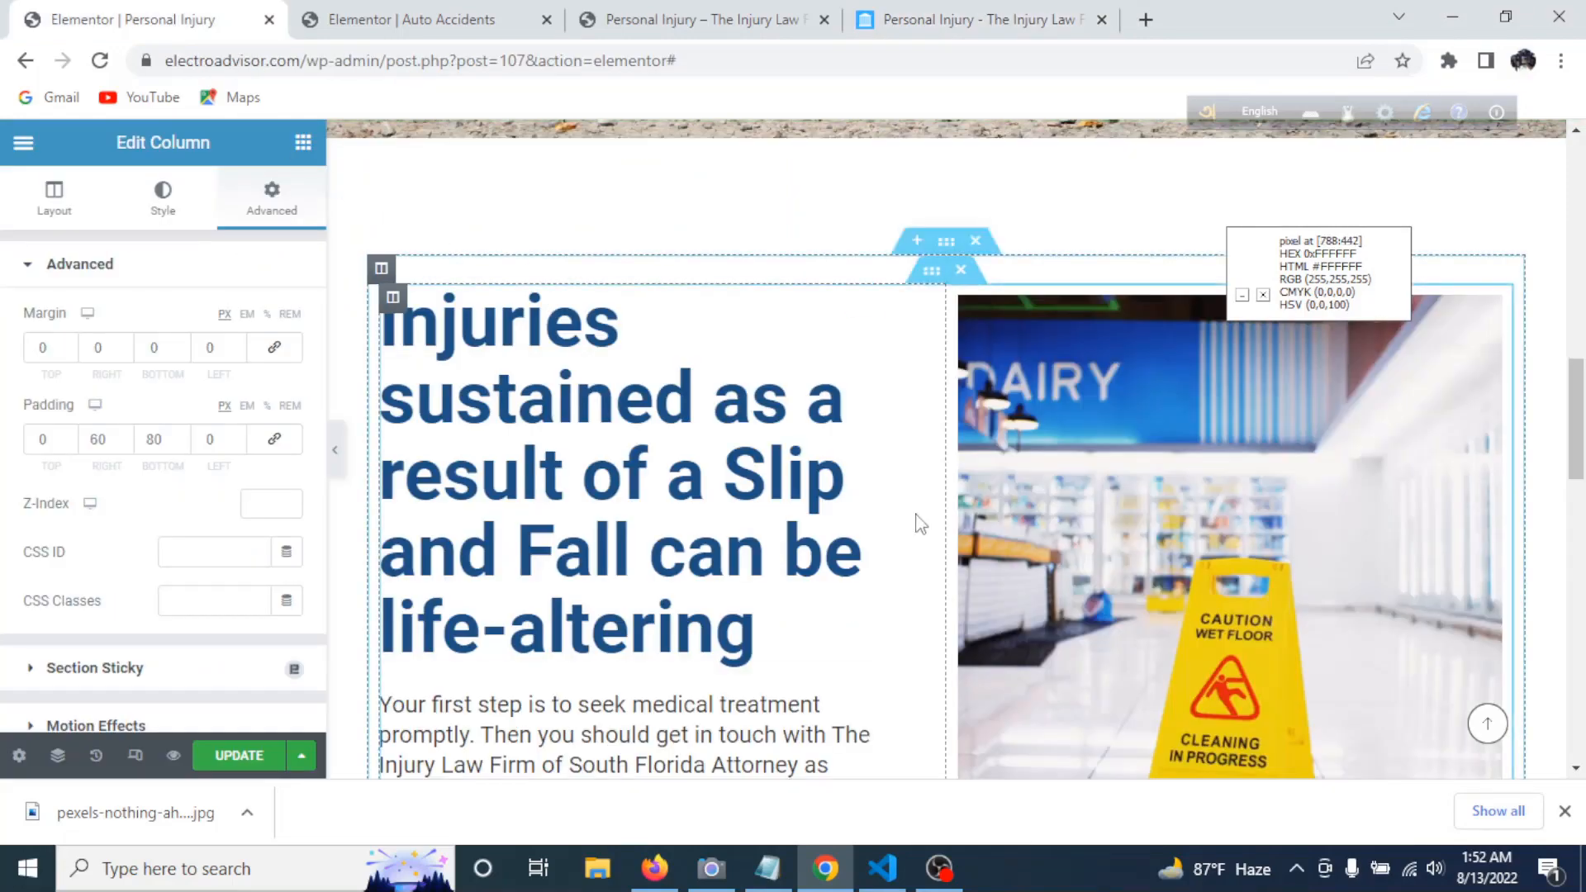
pyautogui.click(1033, 23)
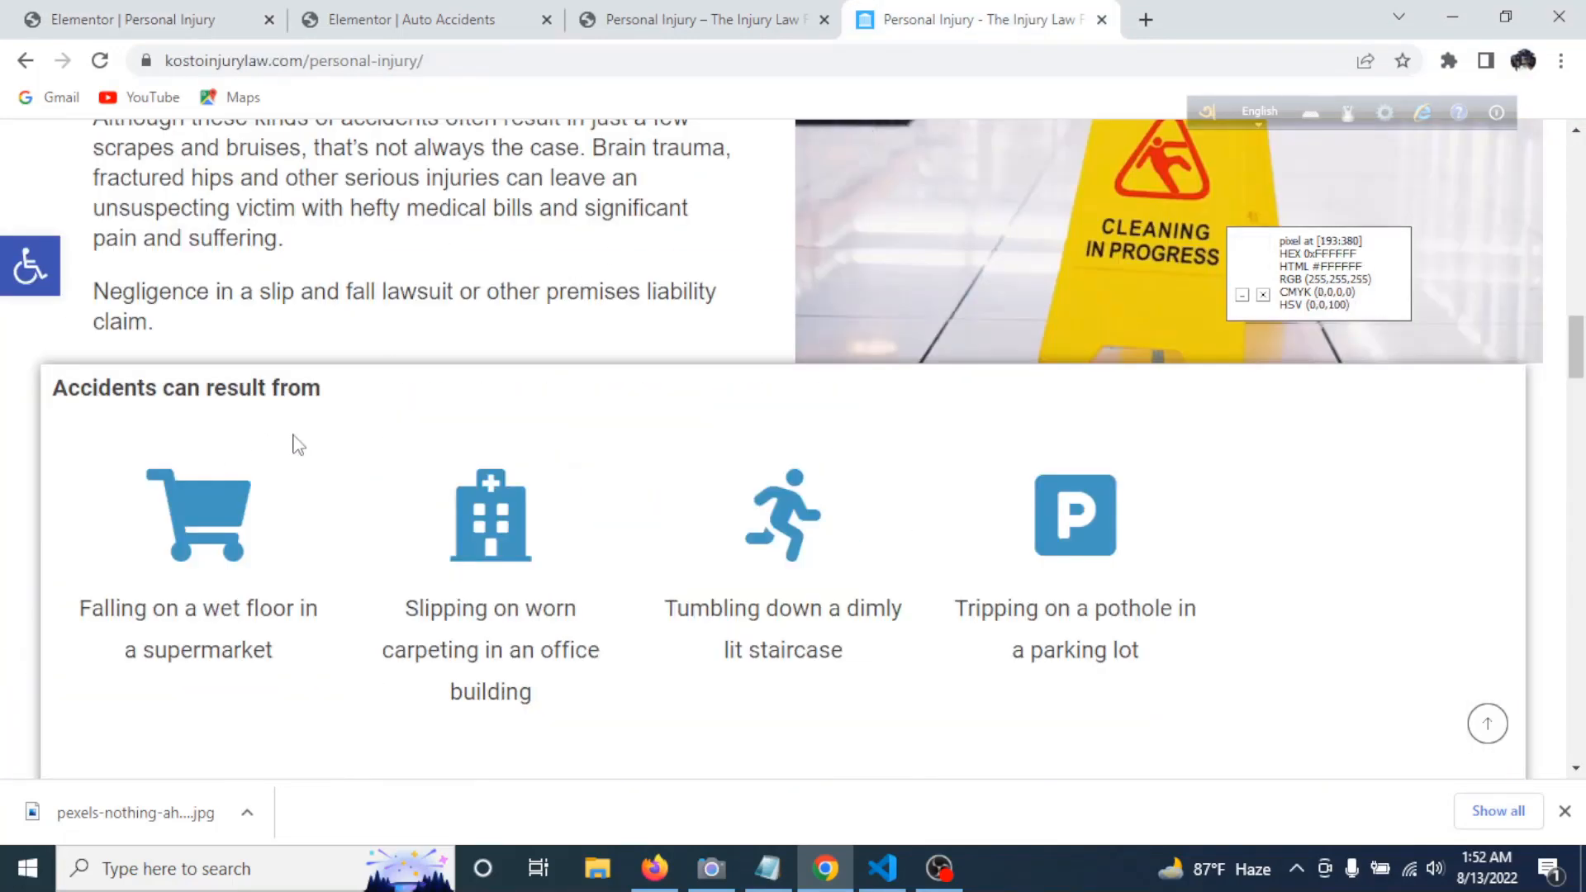
pyautogui.scroll(7, 455, 273)
pyautogui.scroll(6, 455, 274)
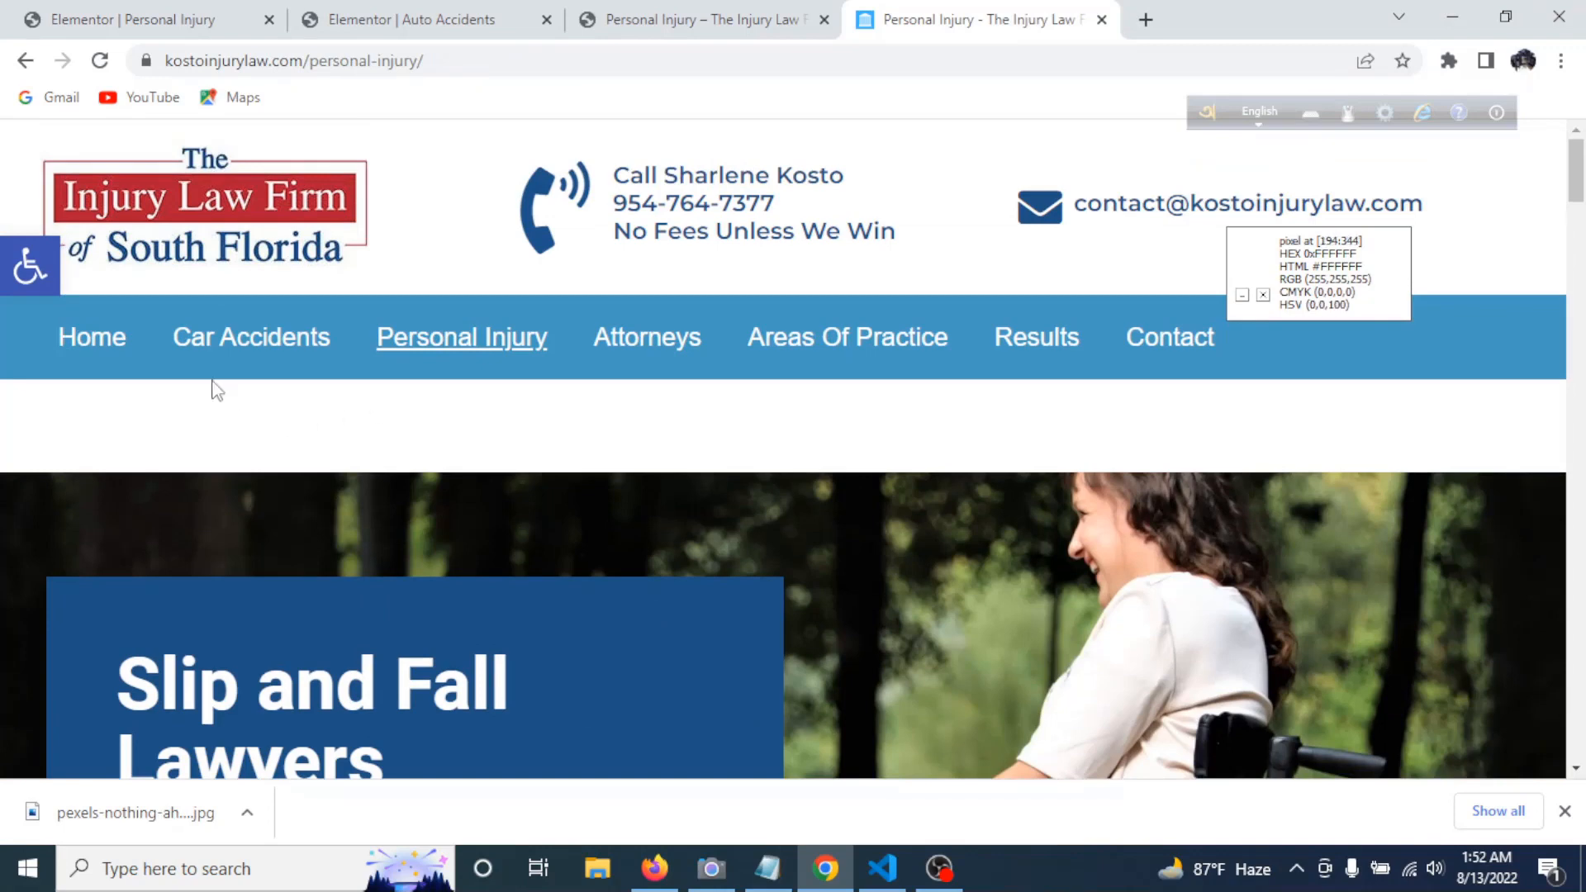
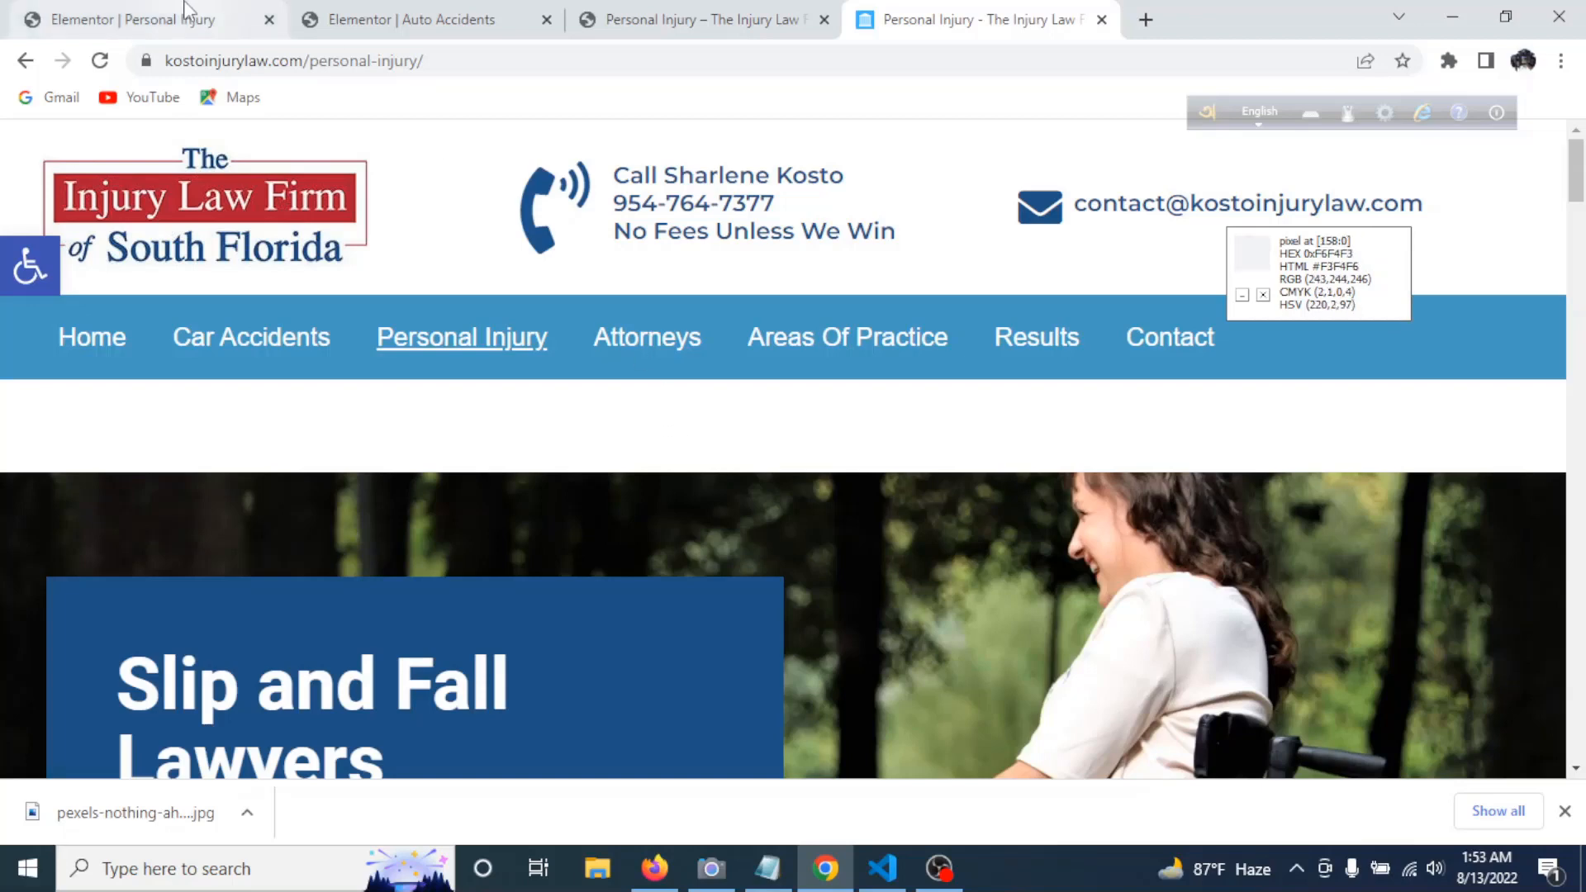
pyautogui.scroll(-15, 875, 509)
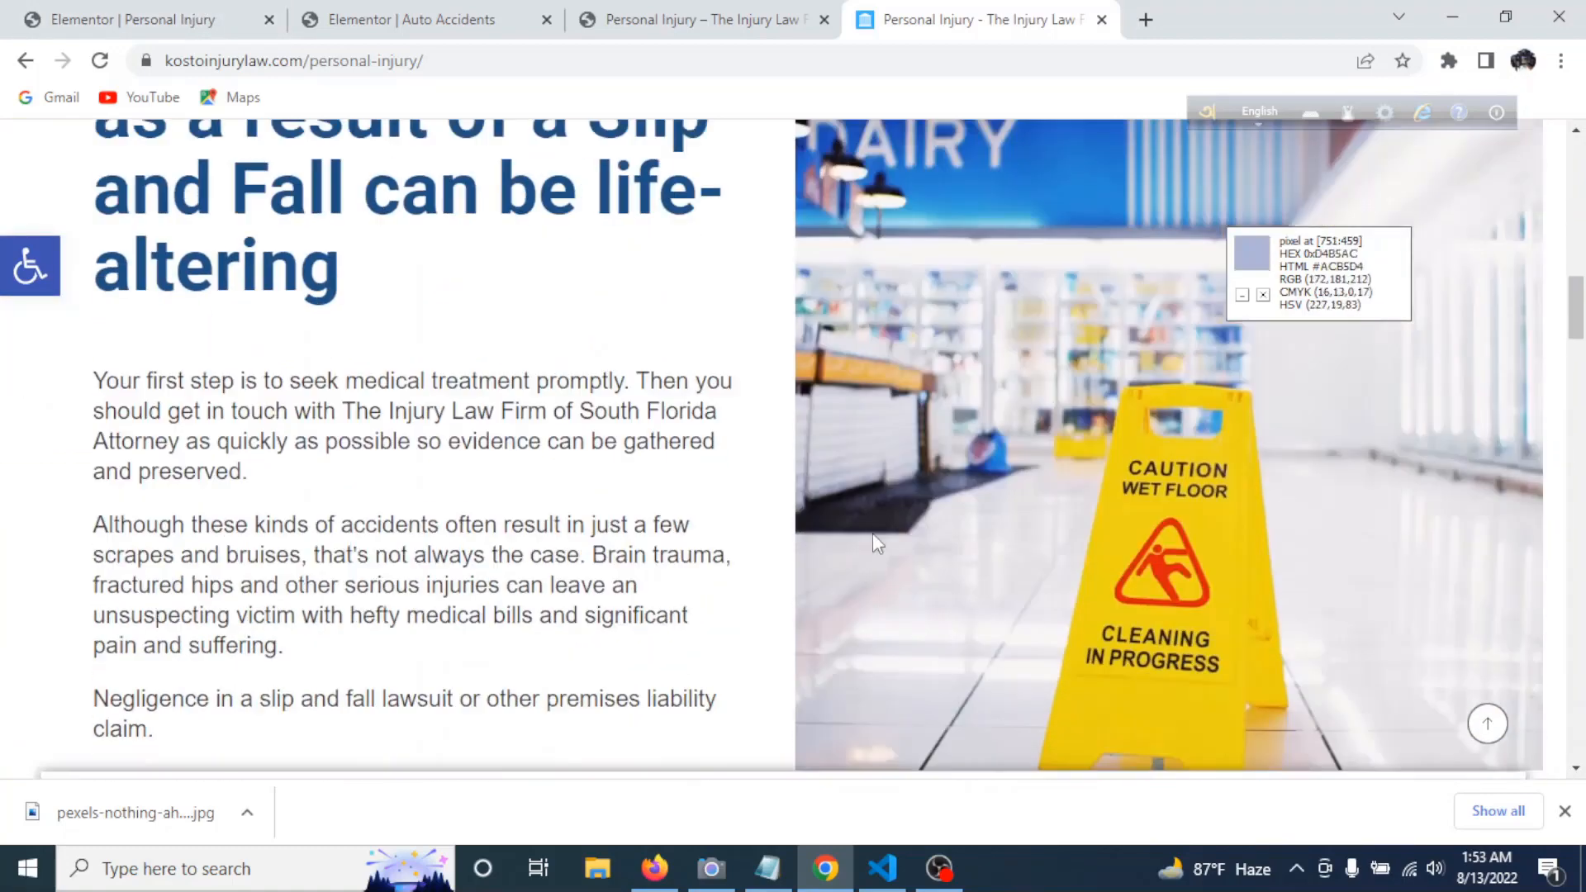
pyautogui.scroll(-6, 878, 543)
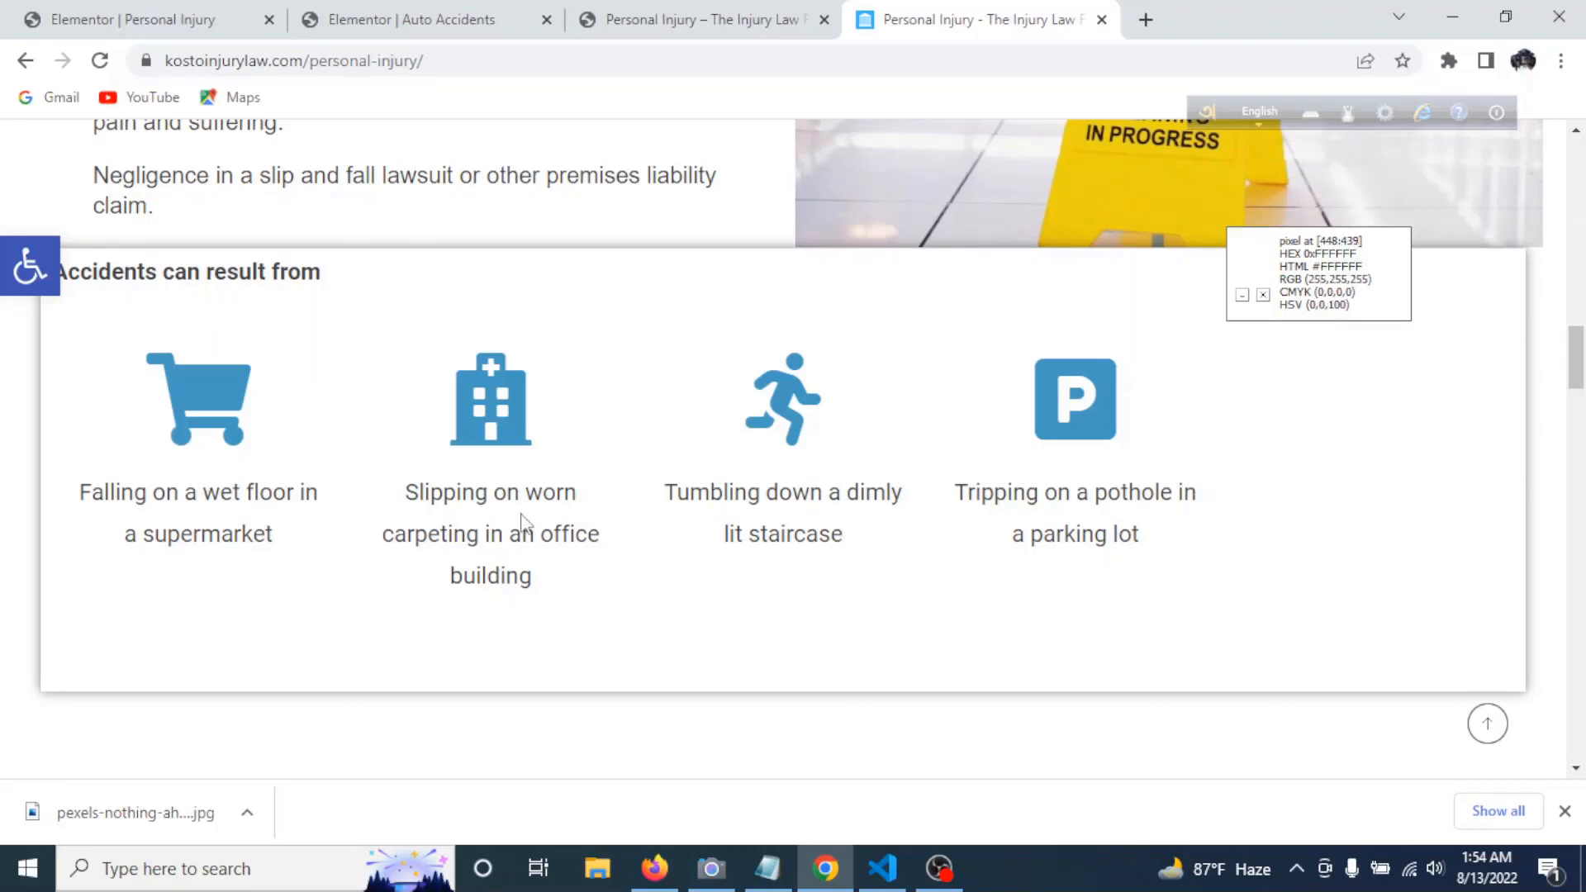
# - Back in the Elementor page, add a one-column section below the "Injuries sustained" section and place an Inner Section widget in it
pyautogui.click(172, 20)
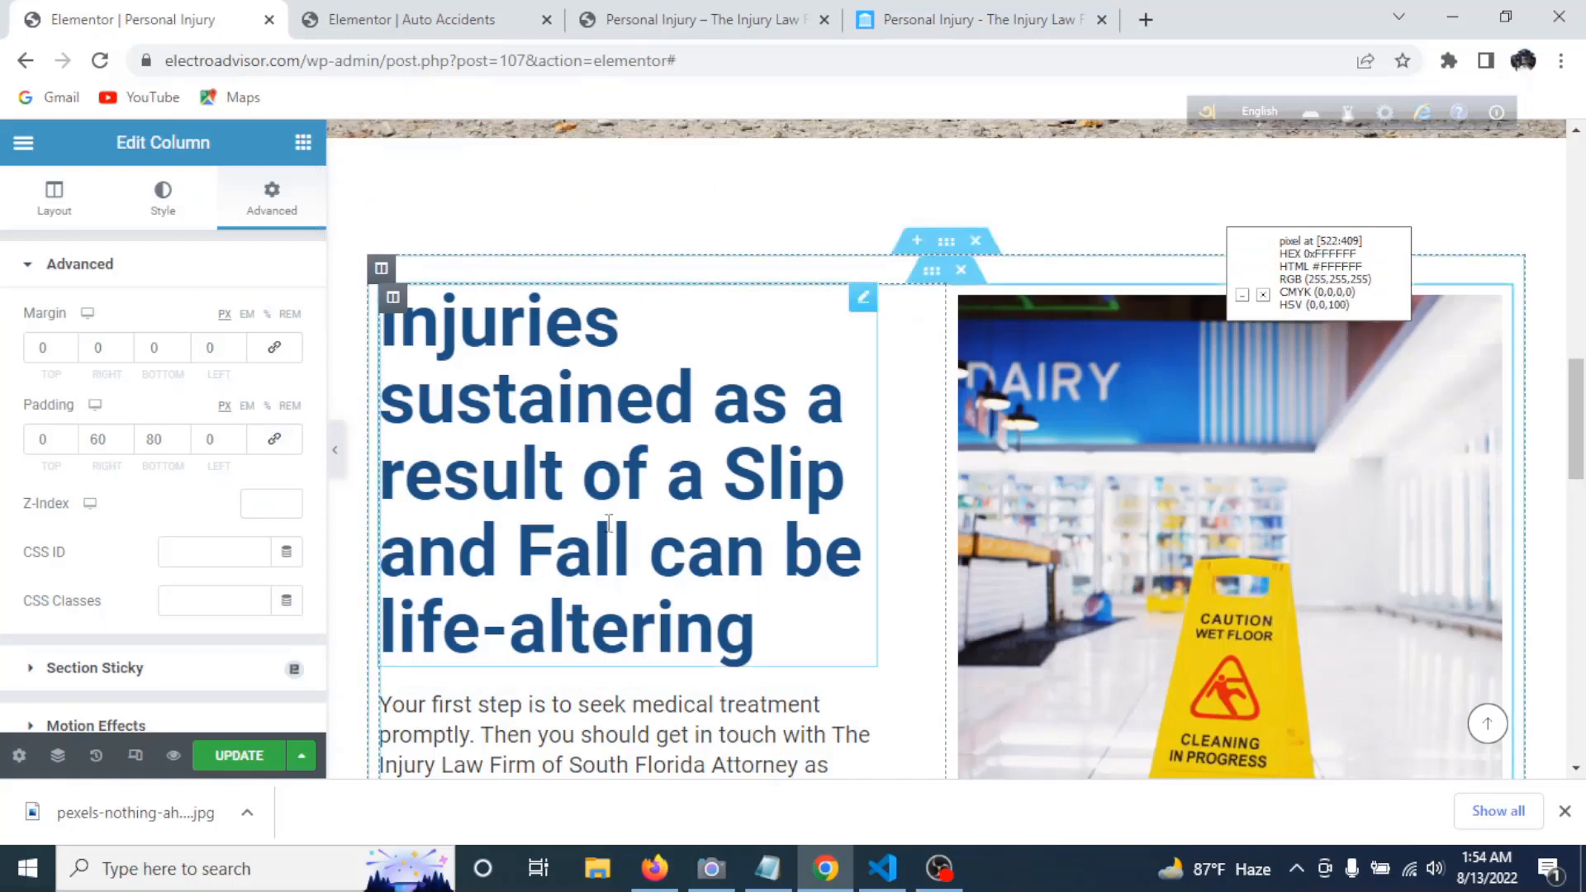
pyautogui.scroll(-10, 600, 583)
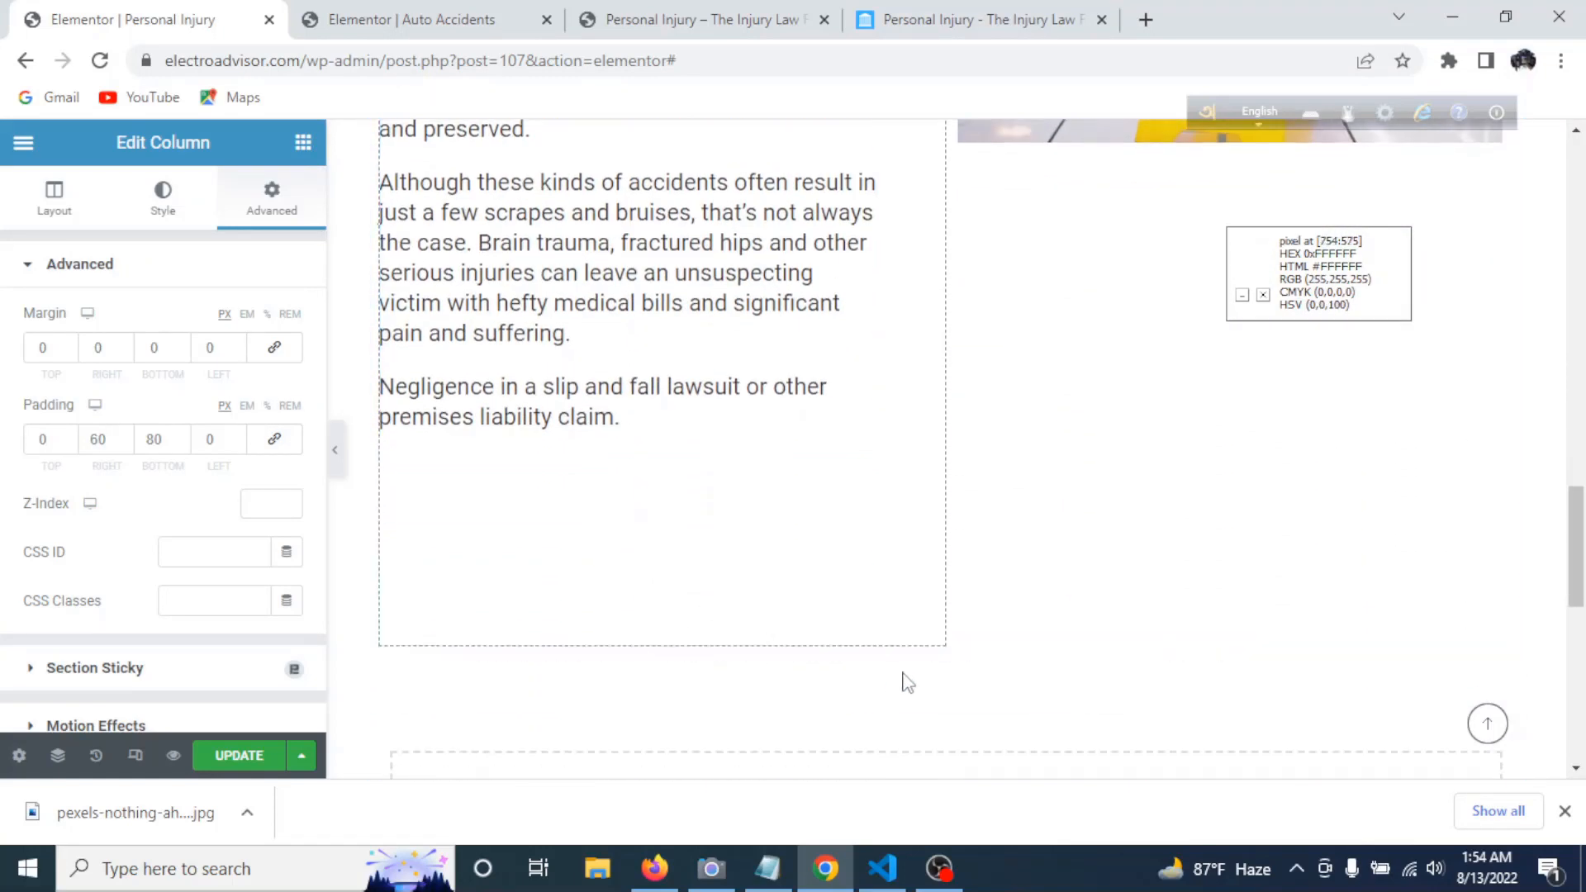
pyautogui.click(920, 591)
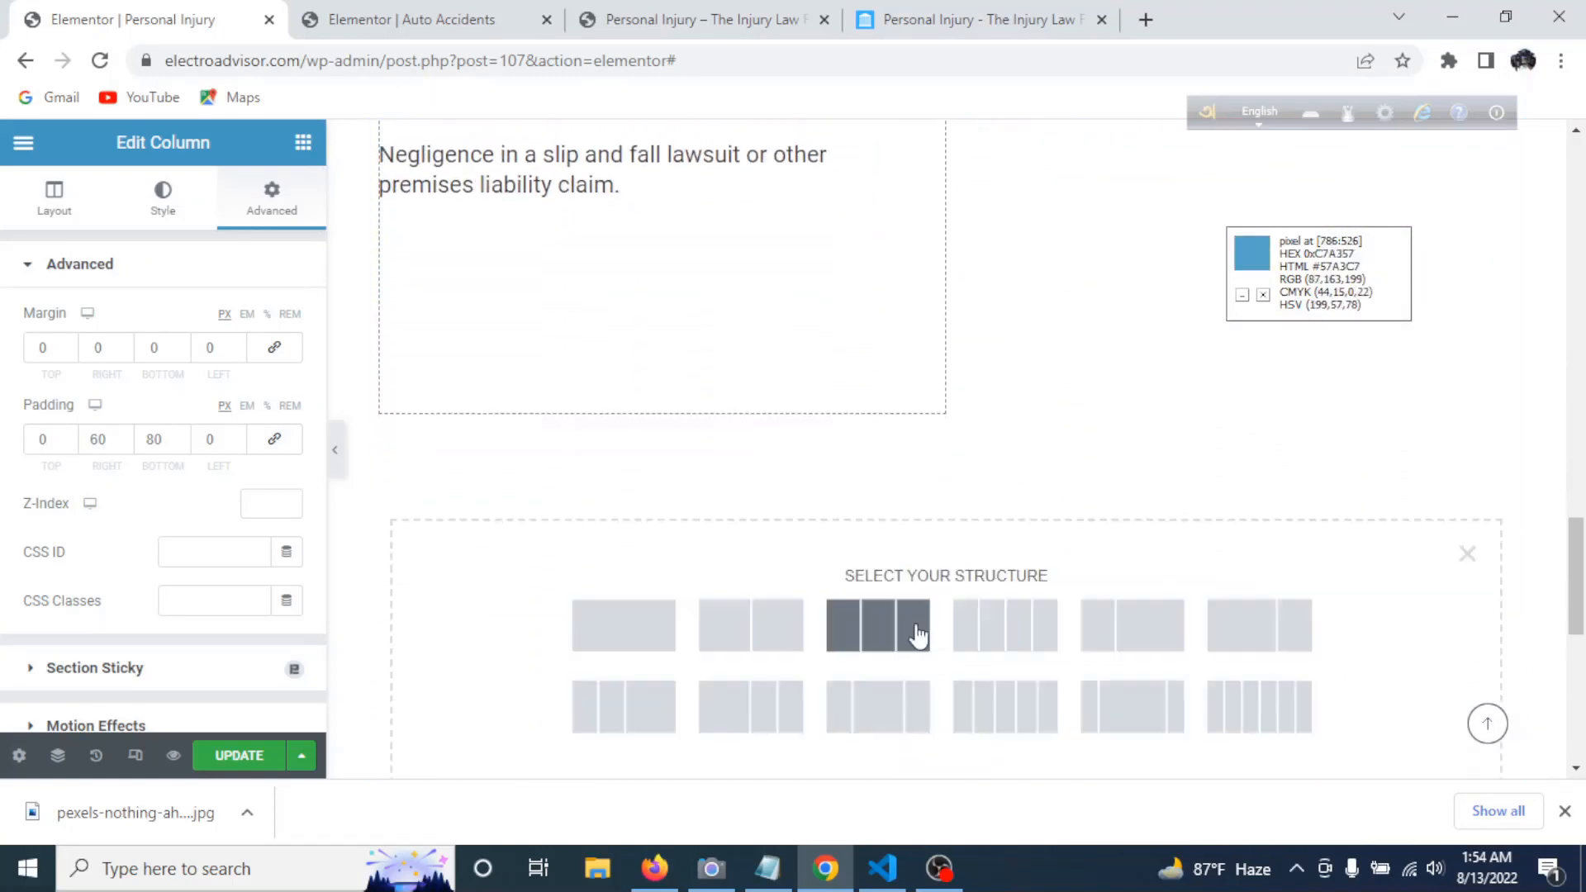
pyautogui.click(611, 640)
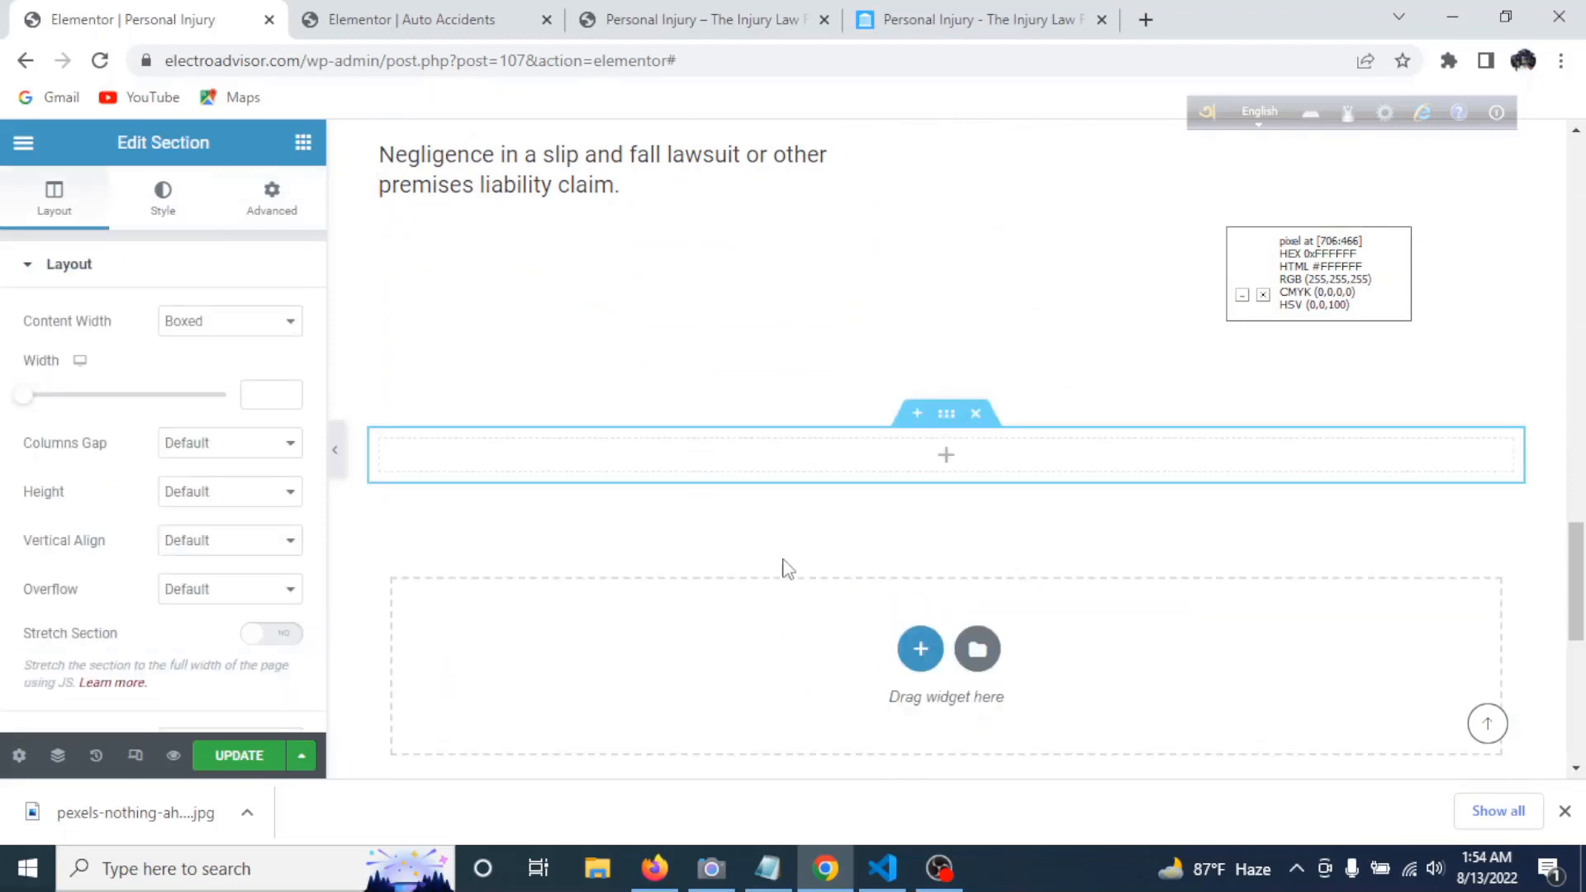
pyautogui.click(948, 461)
pyautogui.moveTo(84, 423); pyautogui.dragTo(991, 456)
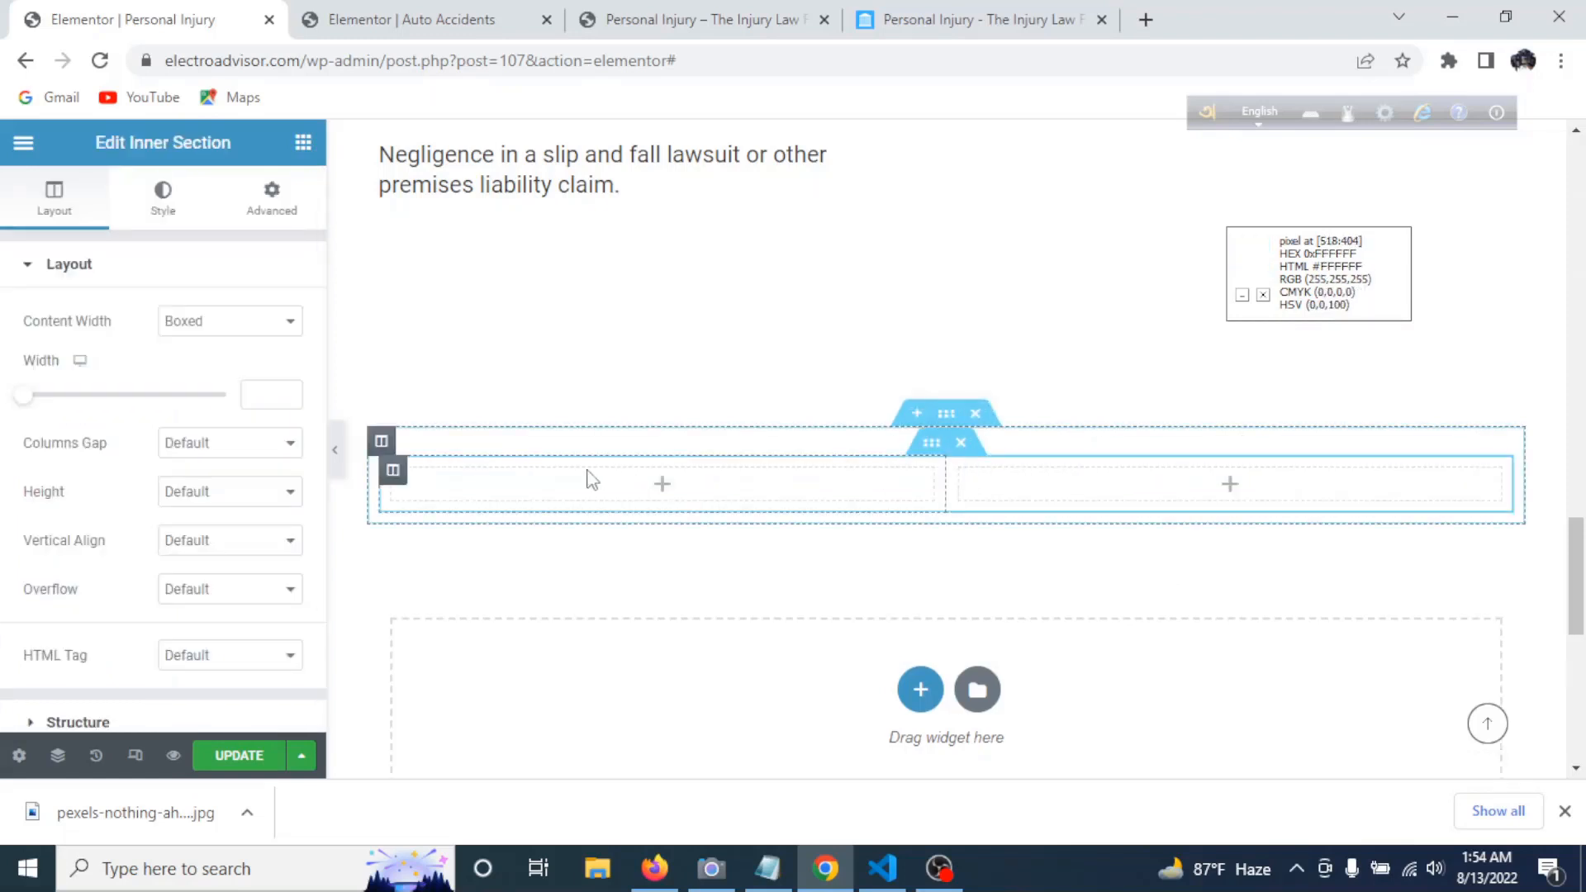
# - Duplicate the inner section's first column until there are five columns, and check the layout against the reference page's accident icons
pyautogui.rightClick(395, 477)
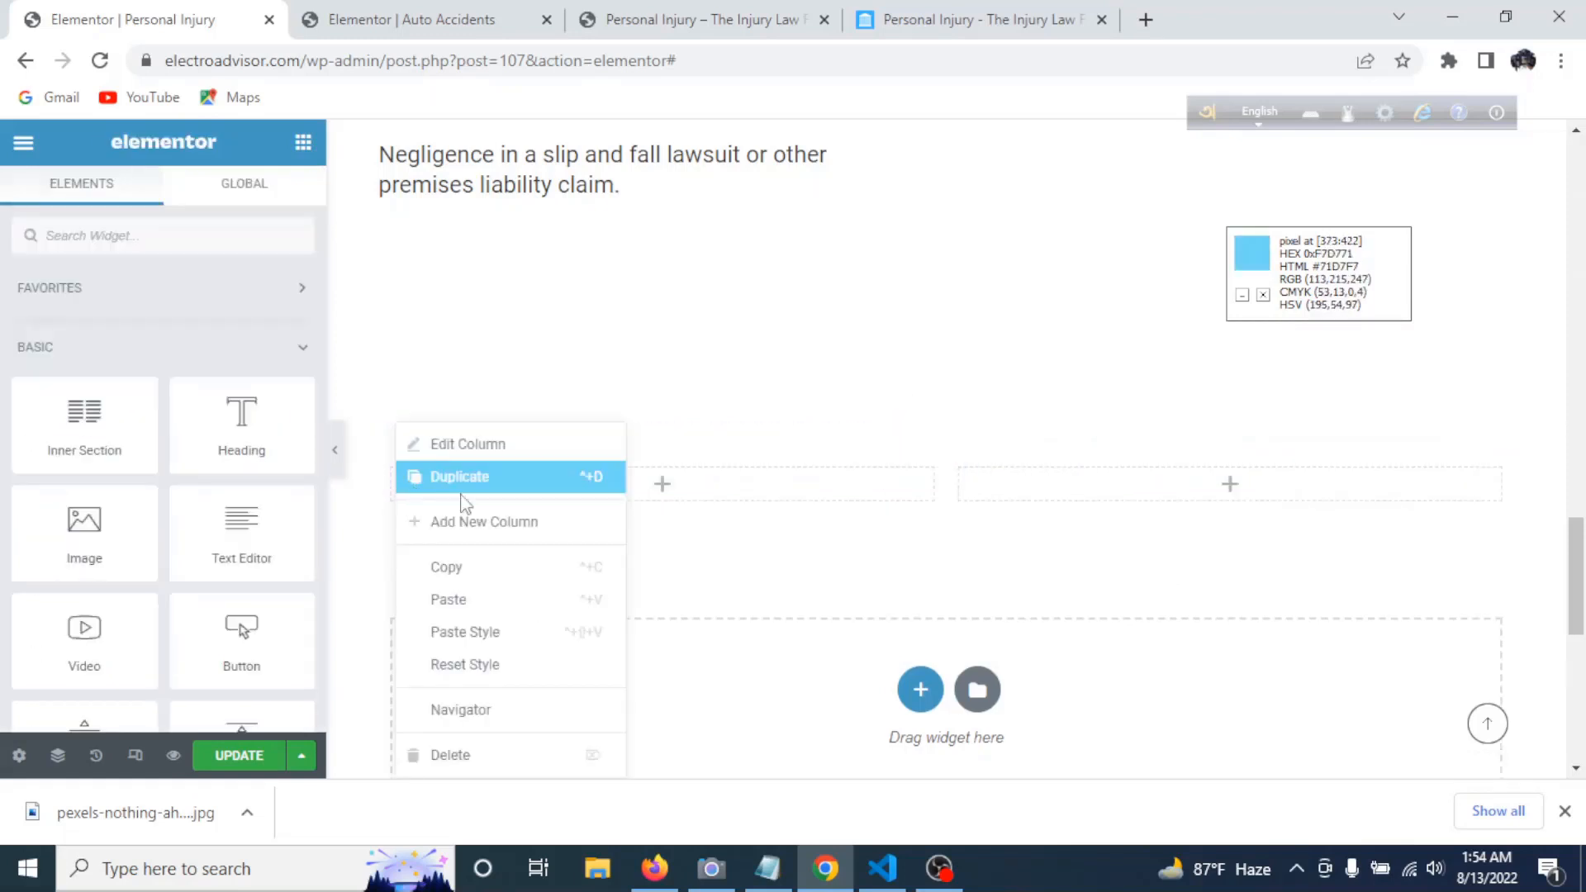
pyautogui.click(555, 488)
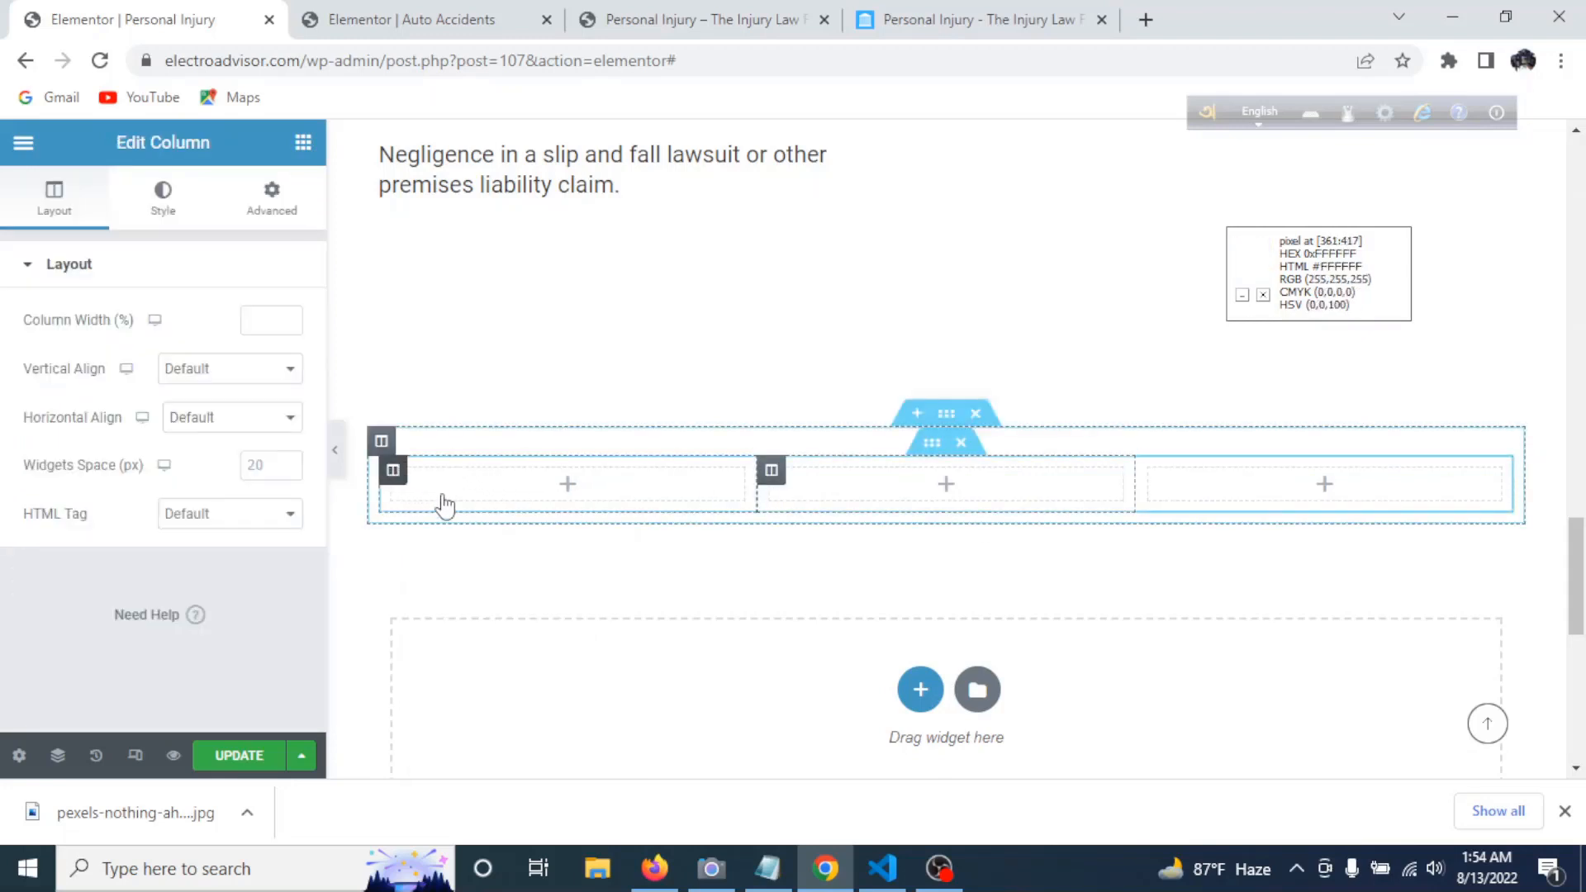
pyautogui.rightClick(394, 496)
pyautogui.click(488, 479)
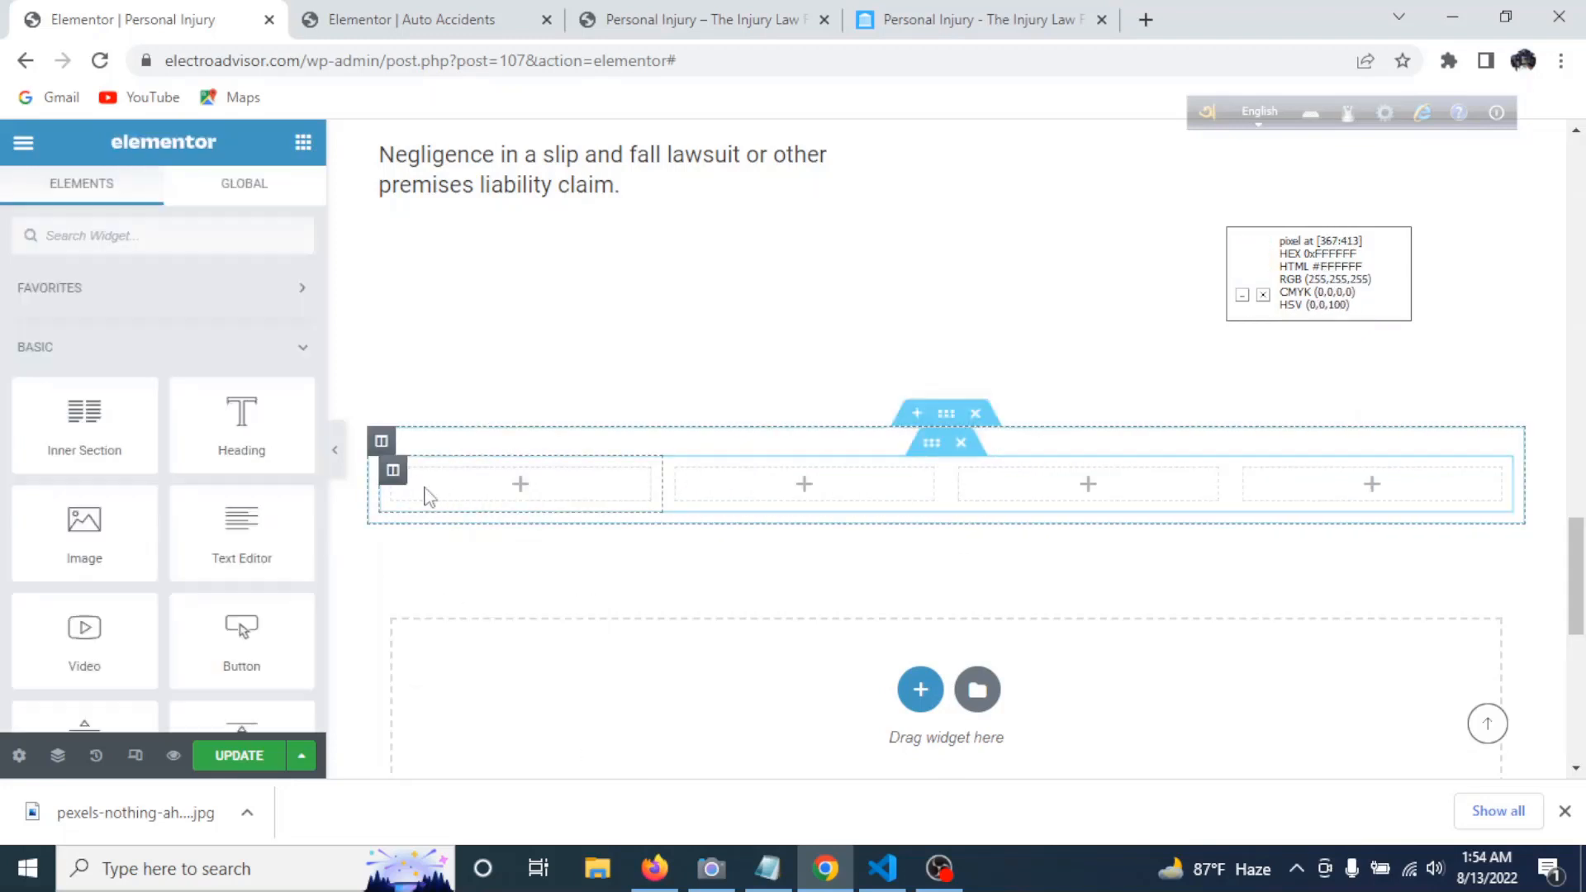
pyautogui.rightClick(403, 482)
pyautogui.click(450, 473)
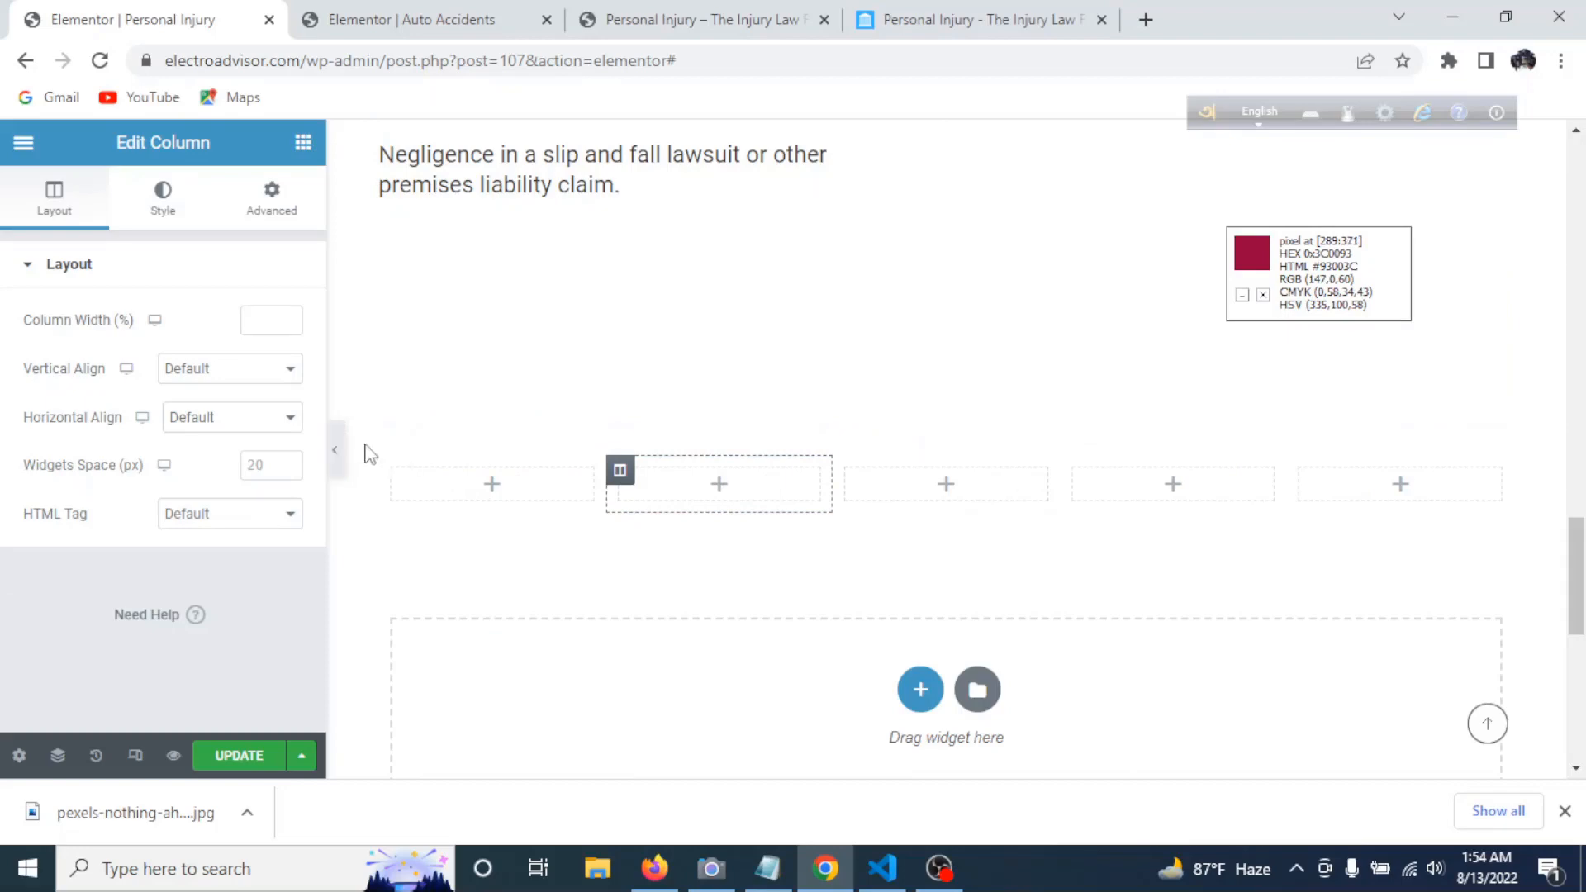
pyautogui.click(1025, 18)
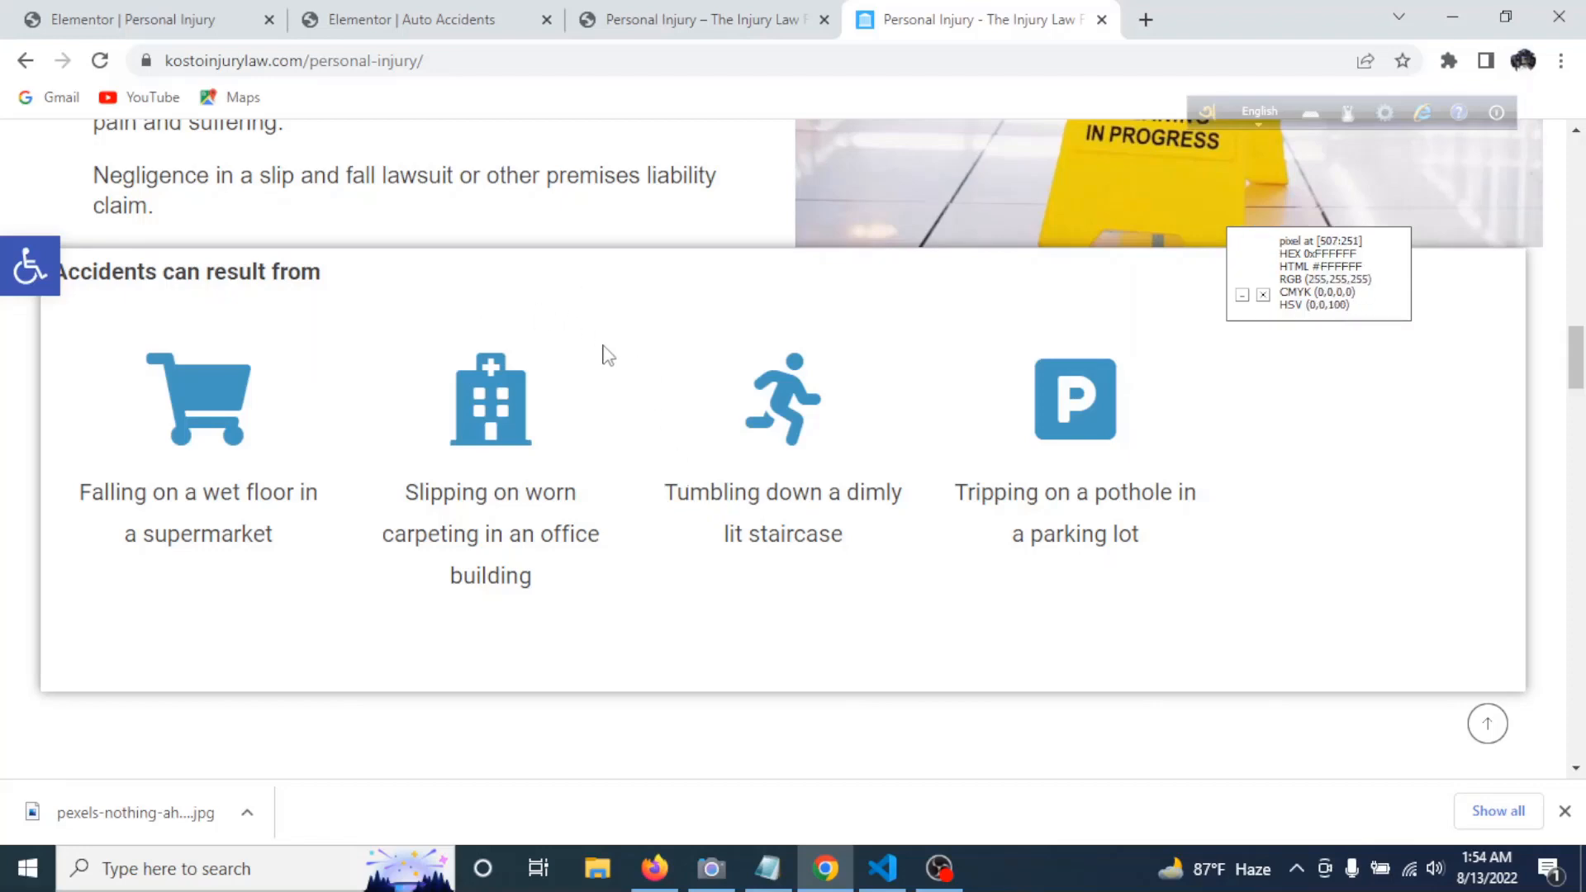
# - Copy the heading "Accidents can result from" from the reference page and return to the Elementor page
pyautogui.scroll(2, 619, 359)
pyautogui.scroll(-1, 634, 413)
pyautogui.scroll(-2, 567, 496)
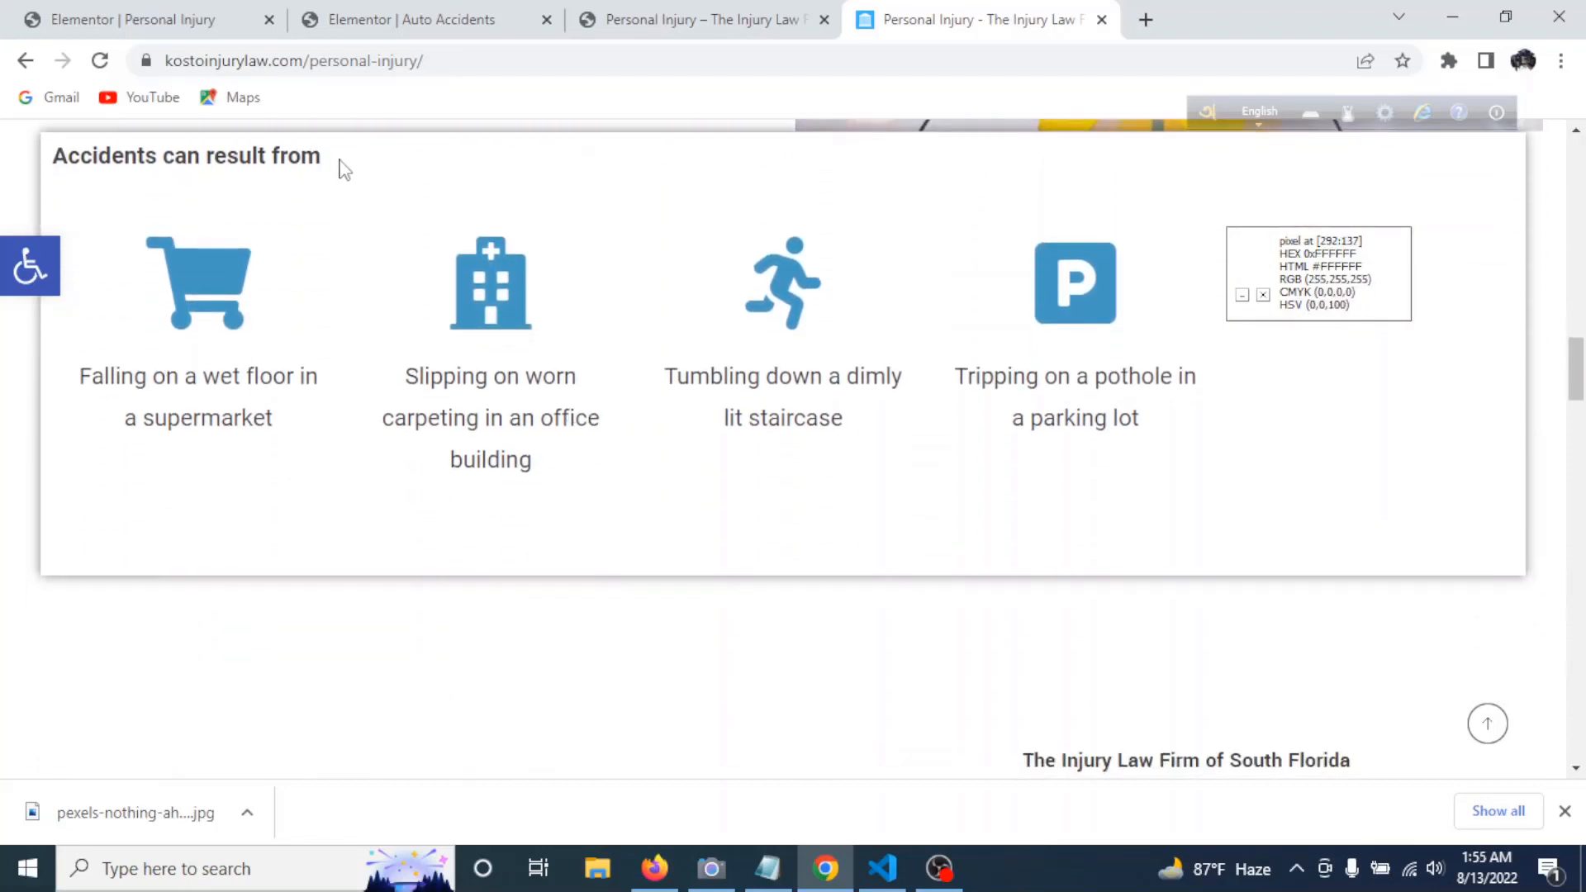
pyautogui.moveTo(339, 164); pyautogui.dragTo(50, 165)
pyautogui.hotkey('ctrl', 'c')
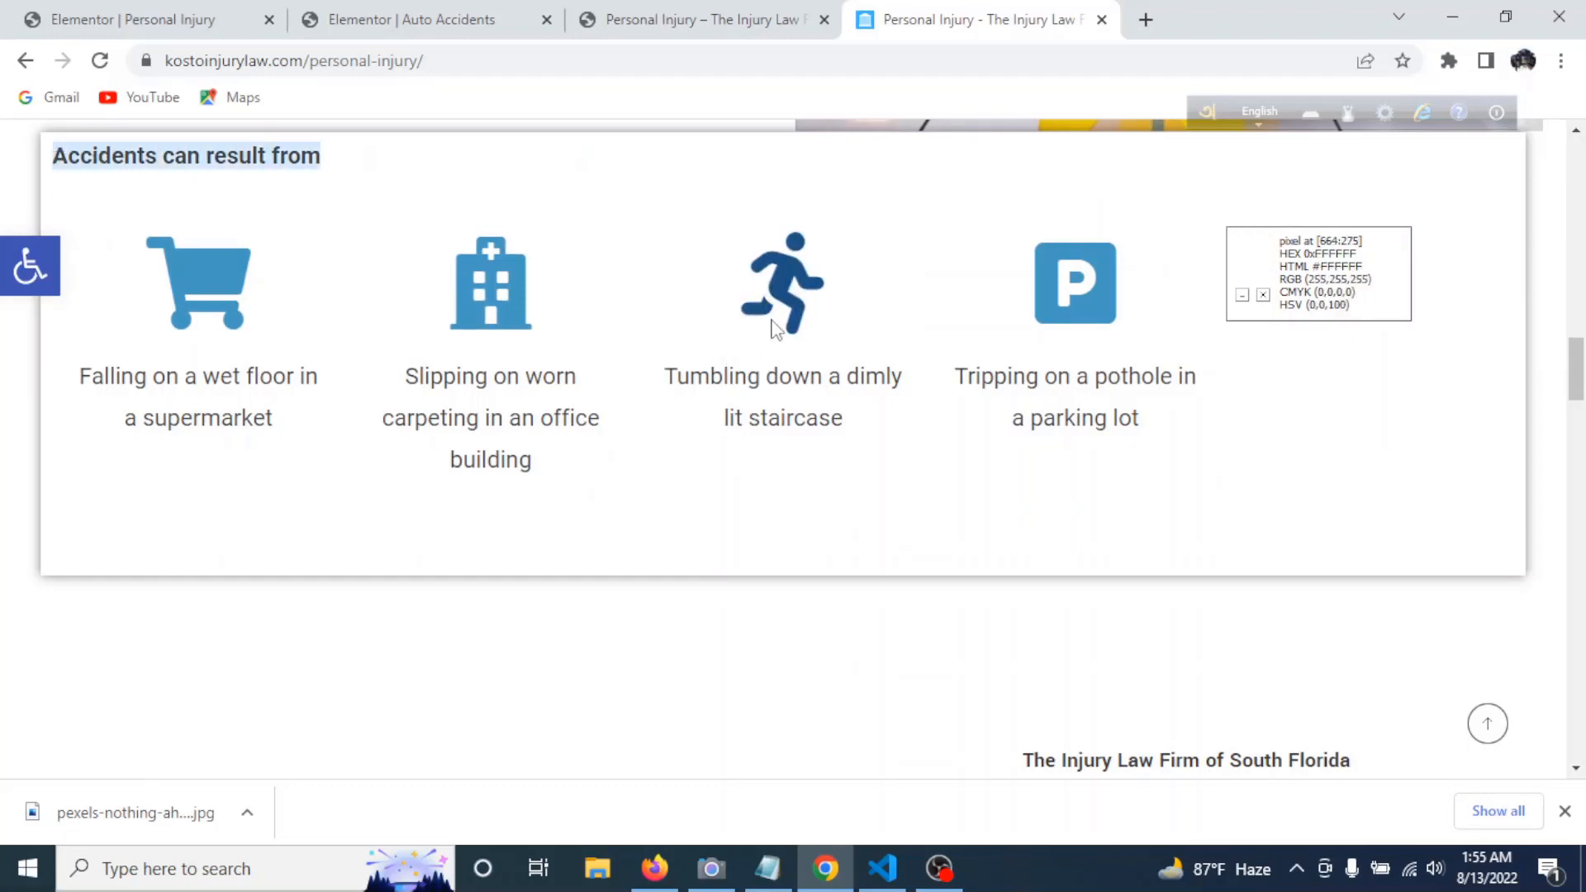
pyautogui.hotkey('ctrl', '1')
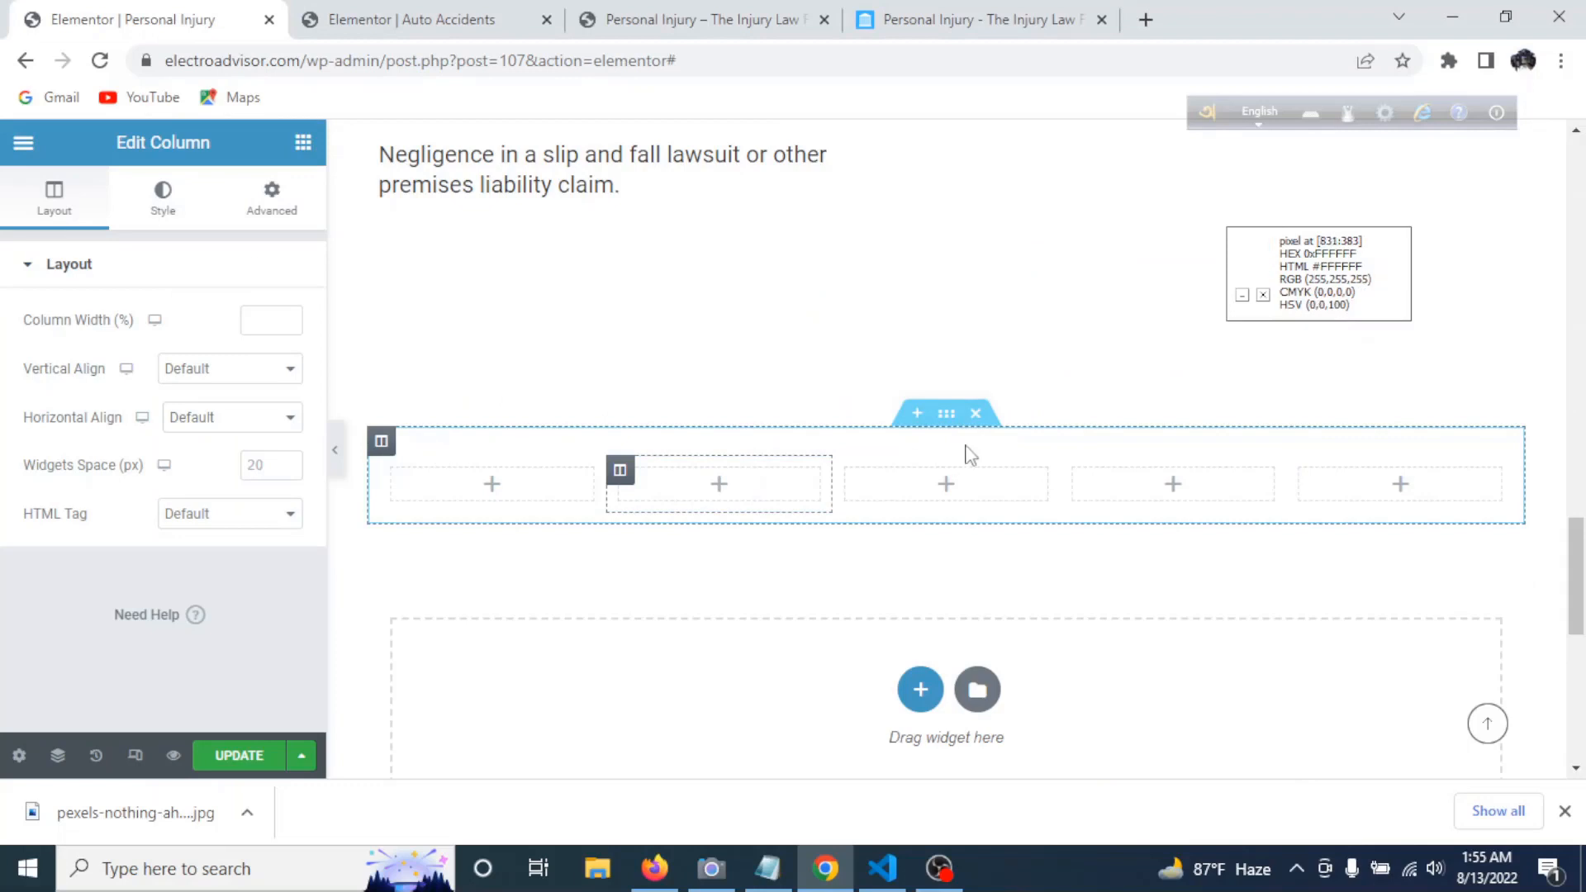
# - Add a Heading widget above the five-column inner section and paste "Accidents can result from" as its title
pyautogui.click(305, 148)
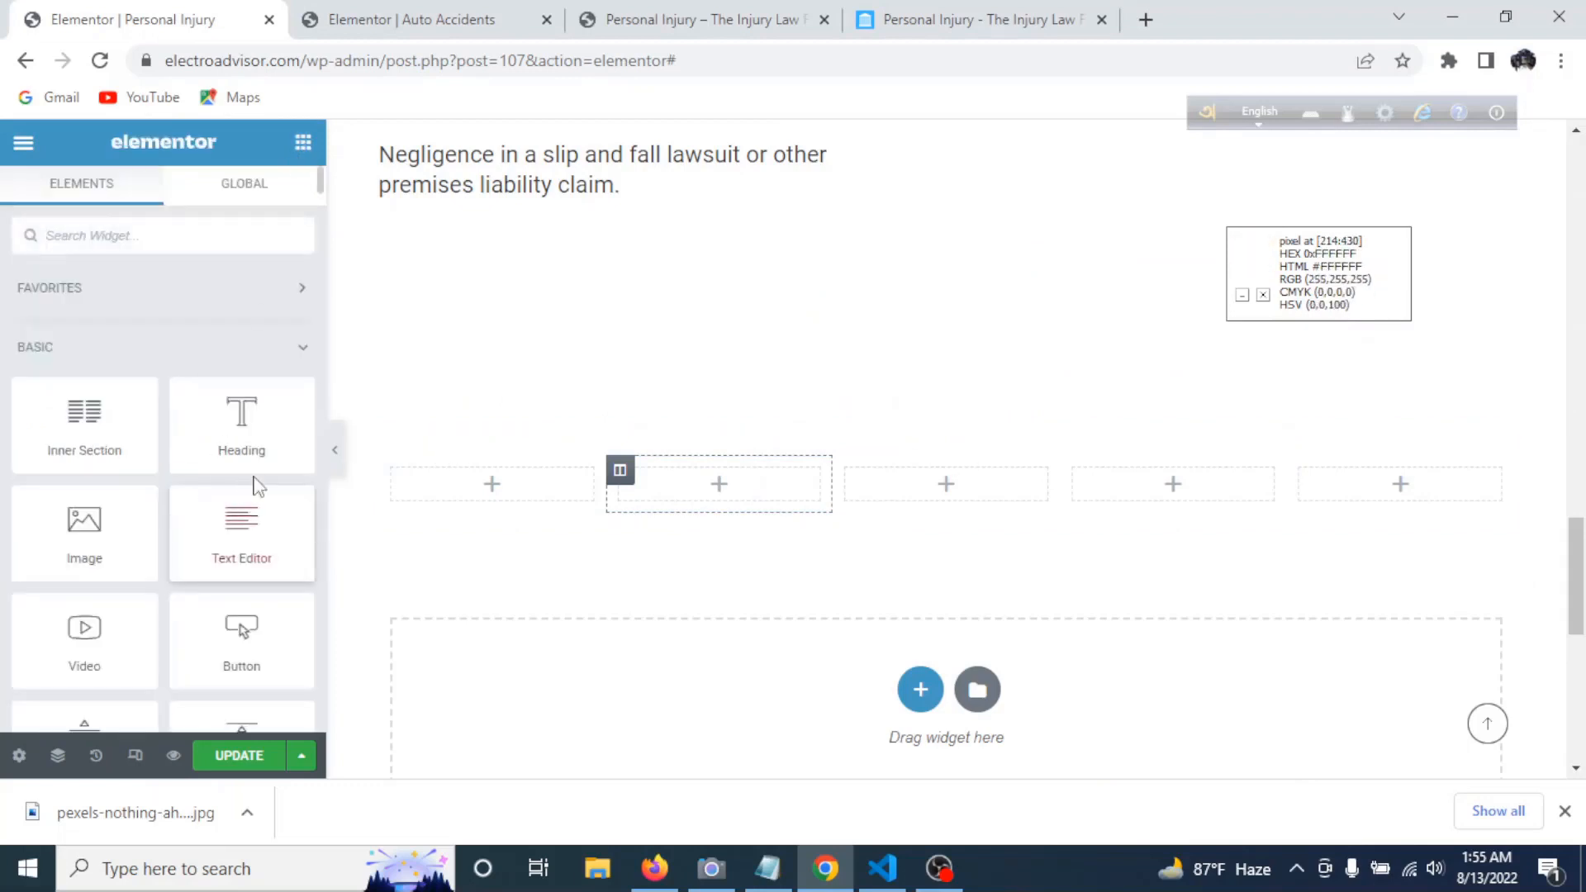
pyautogui.moveTo(247, 462); pyautogui.dragTo(917, 529)
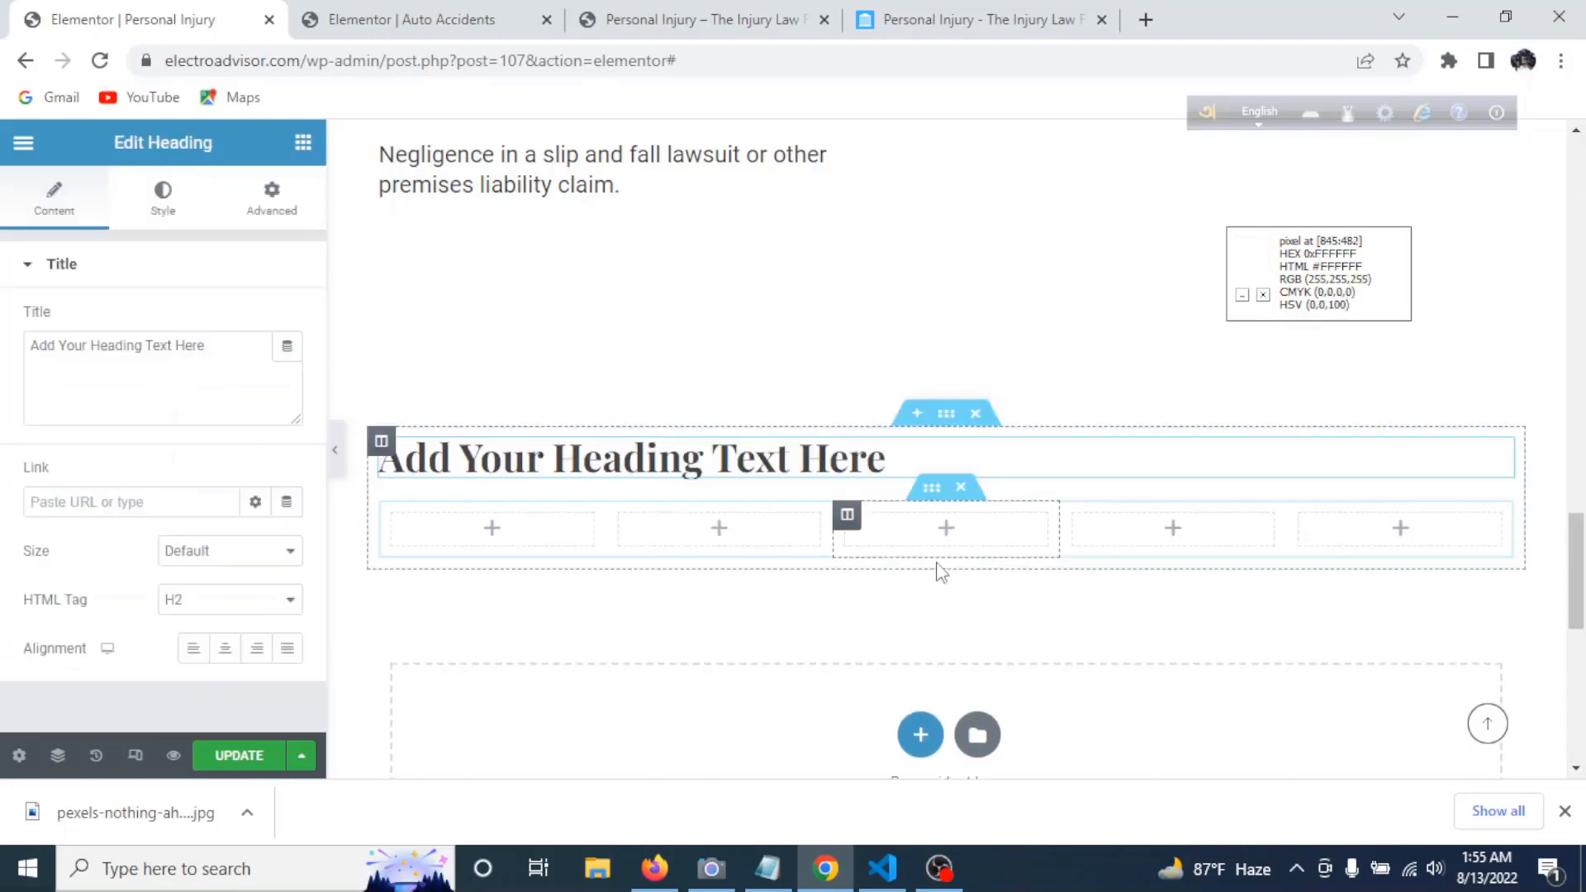
pyautogui.tripleClick(128, 382)
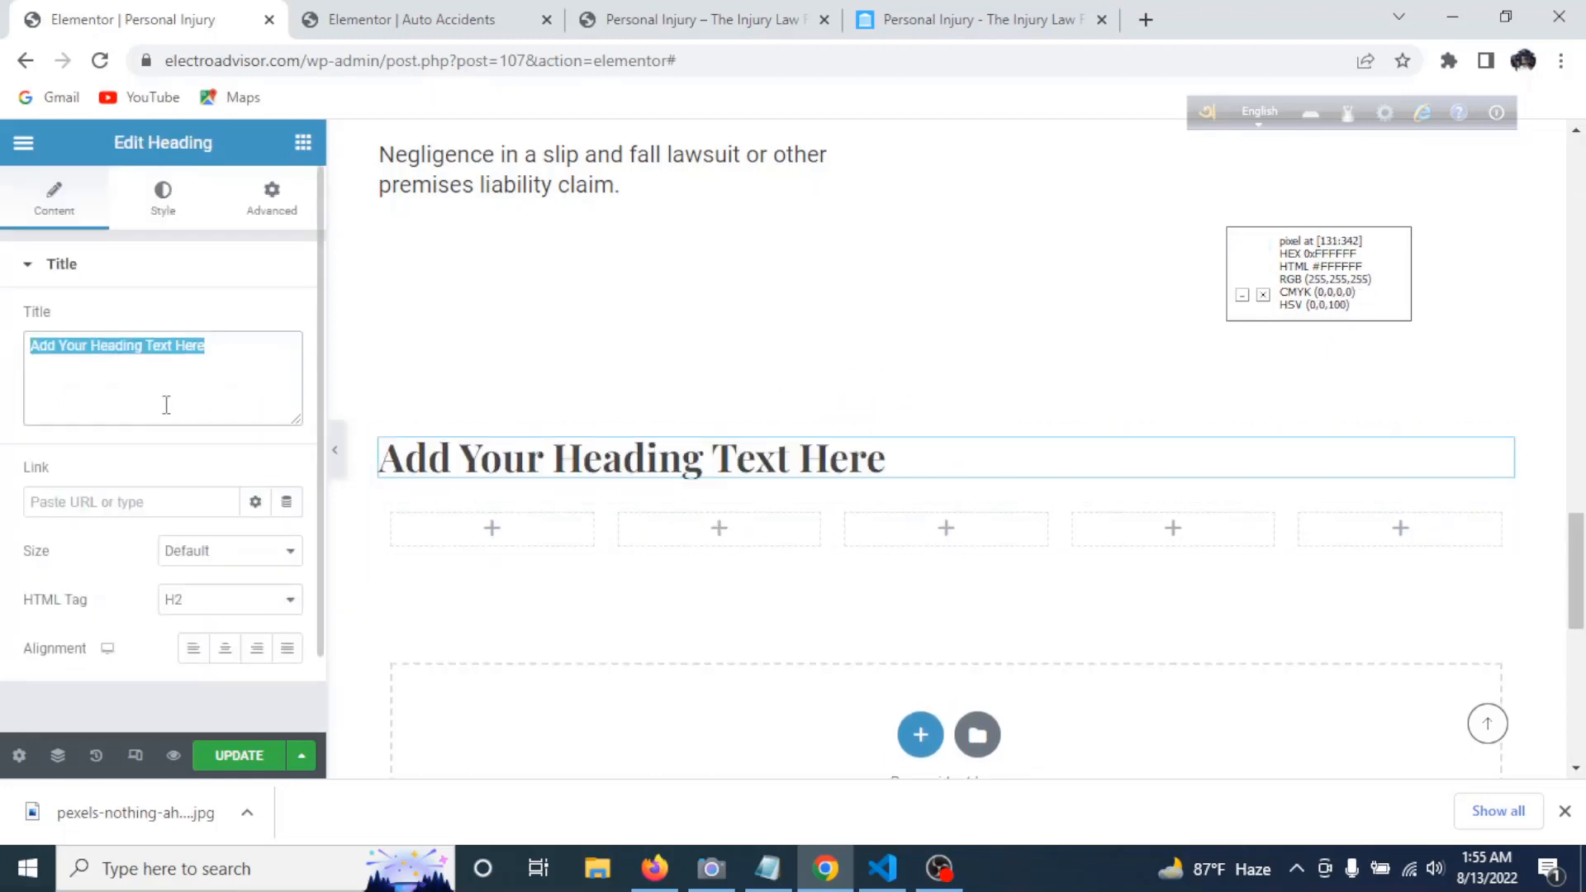
pyautogui.hotkey('ctrl', 'v')
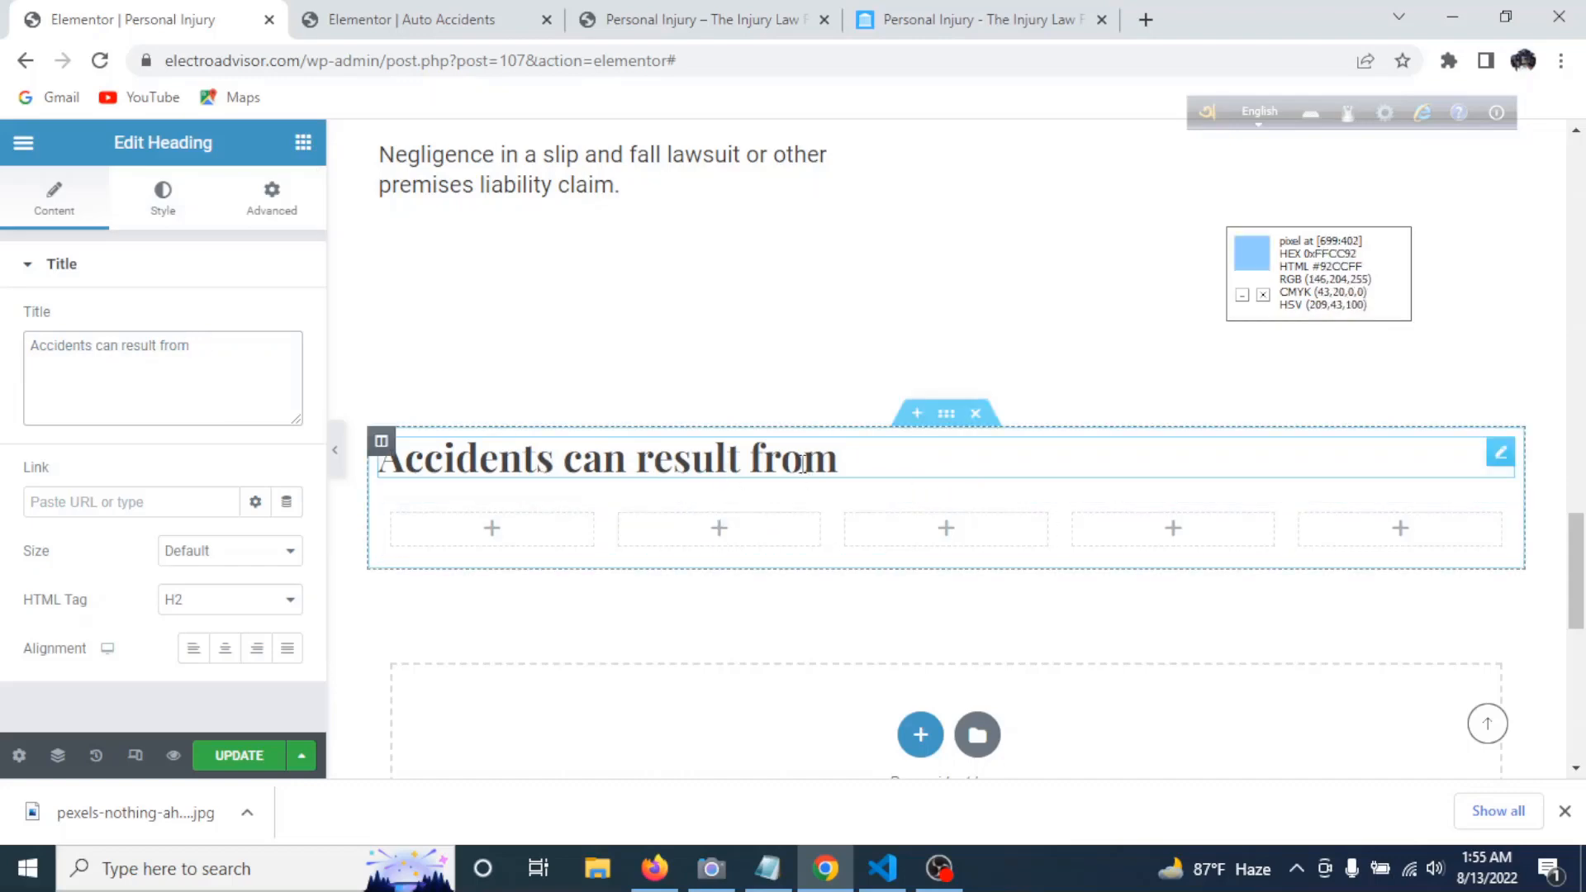
# - Add an Icon Box widget to the first of the five columns and clear its placeholder description
pyautogui.click(319, 149)
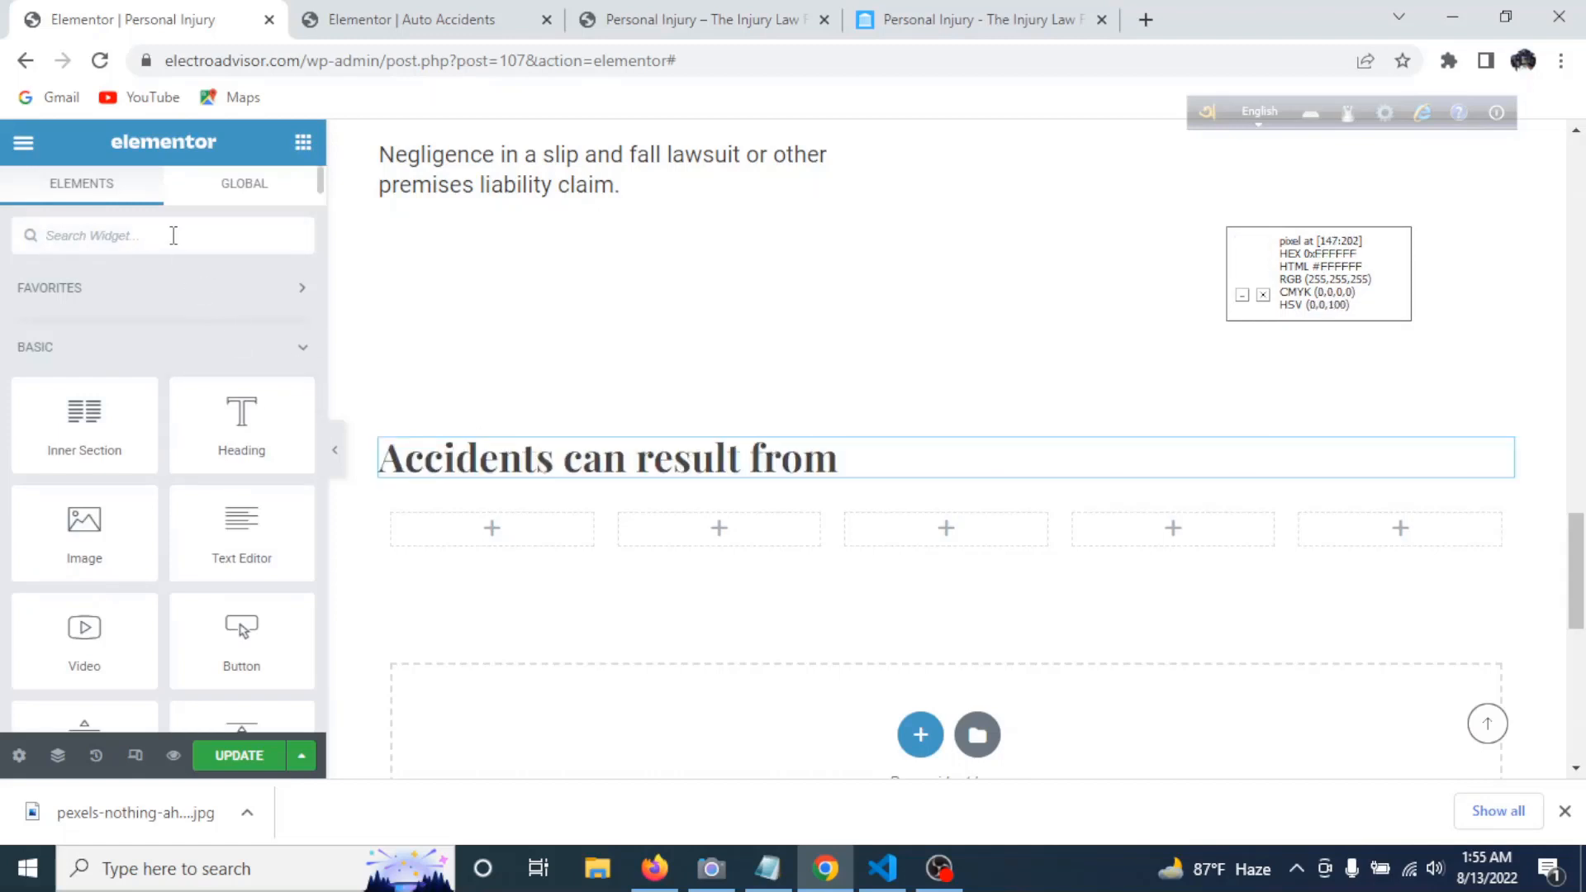
pyautogui.write('icon')
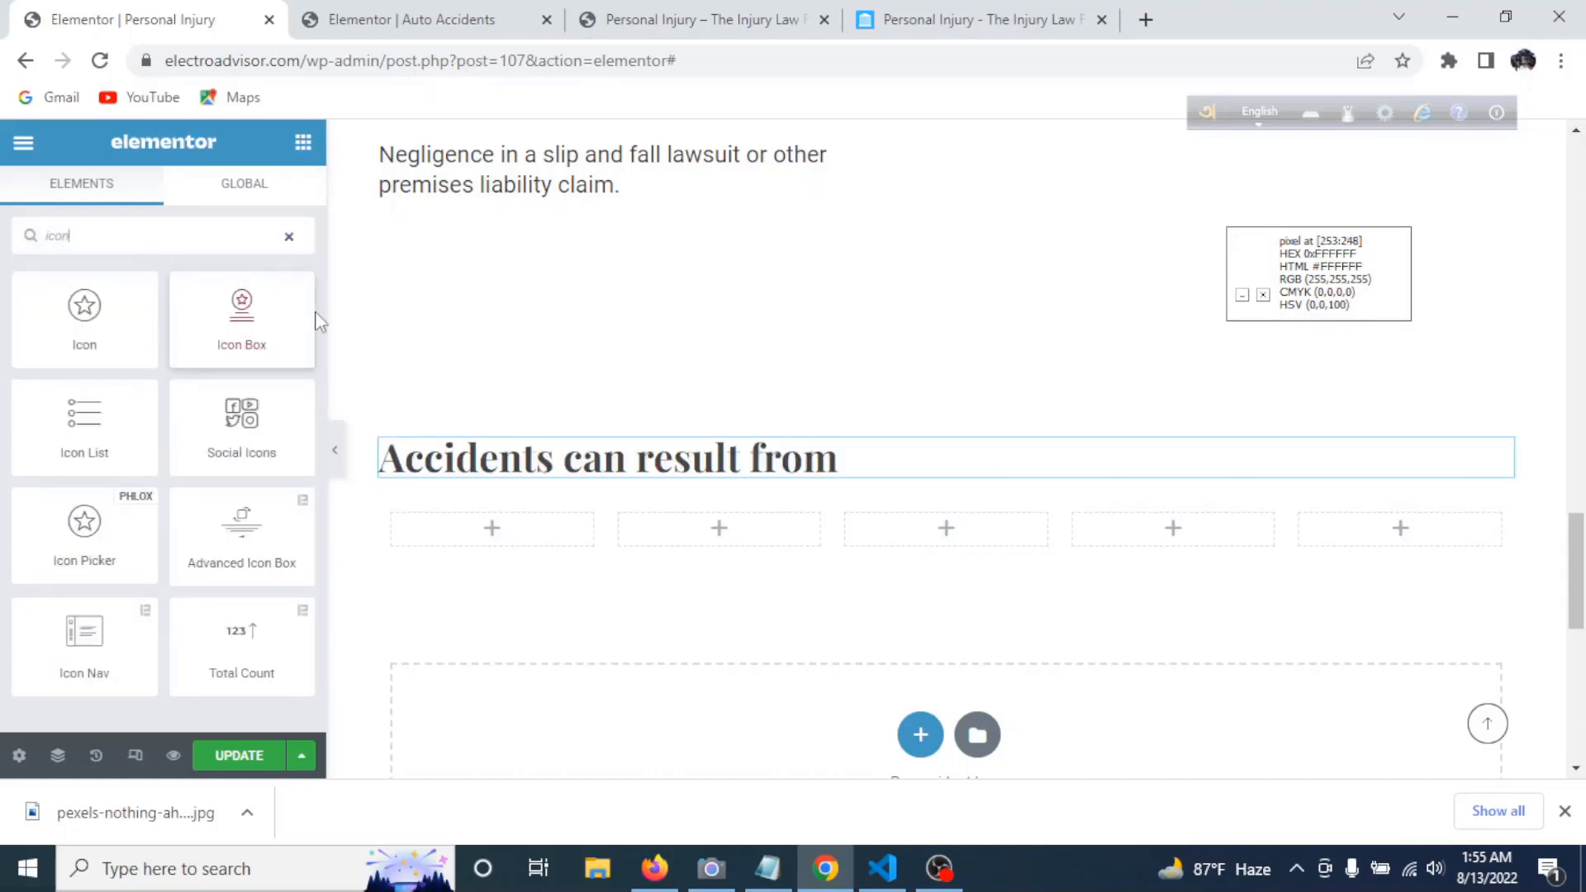
pyautogui.moveTo(241, 331); pyautogui.dragTo(562, 529)
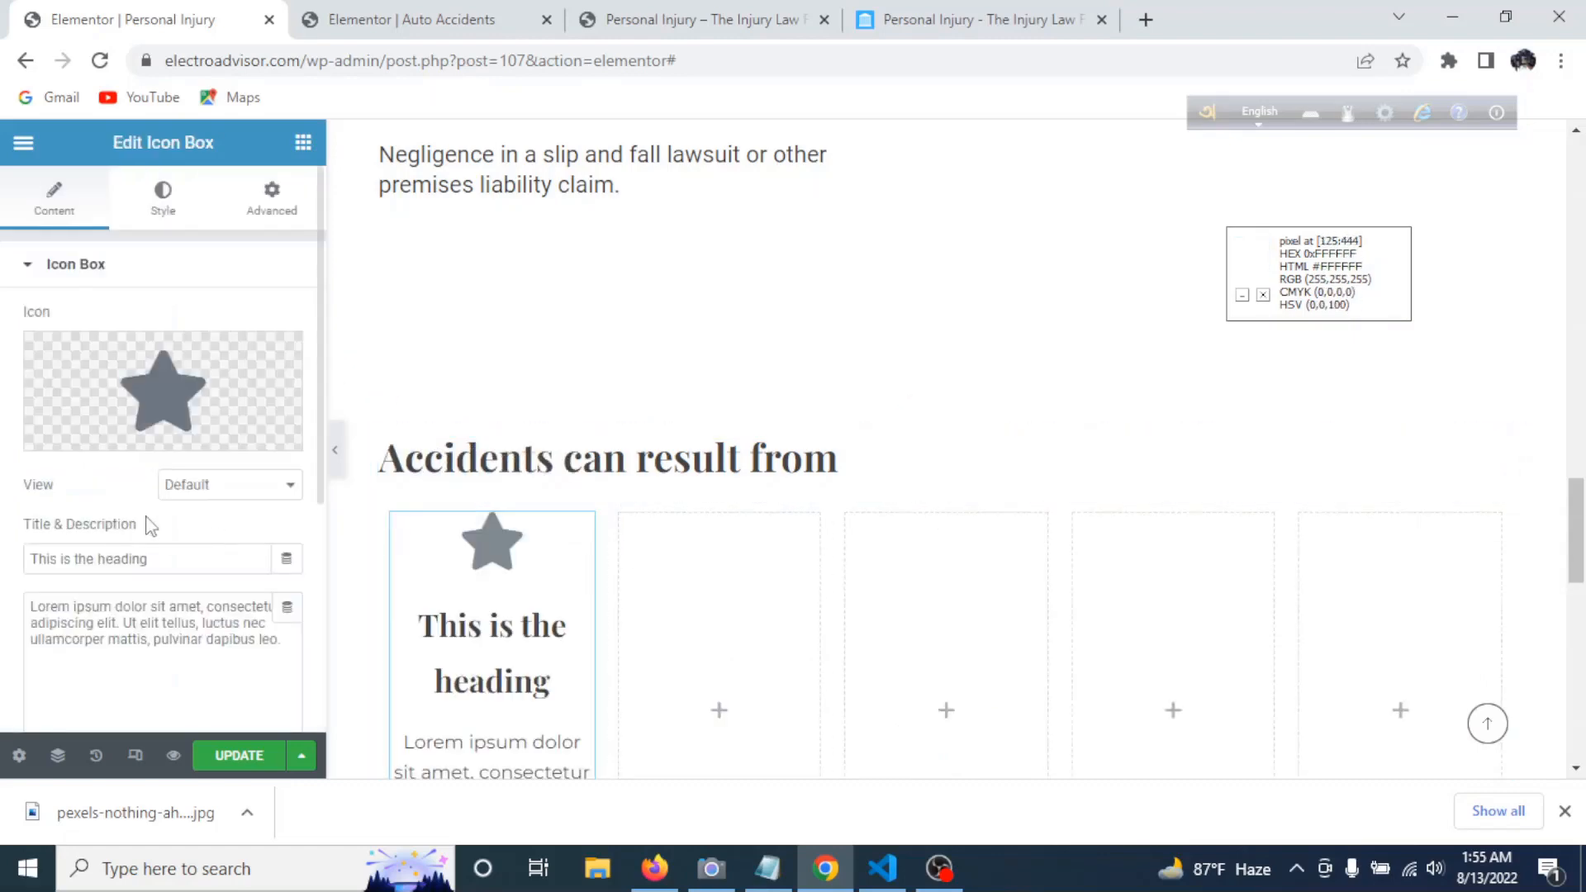
pyautogui.scroll(-2, 199, 550)
pyautogui.moveTo(284, 526); pyautogui.dragTo(5, 472)
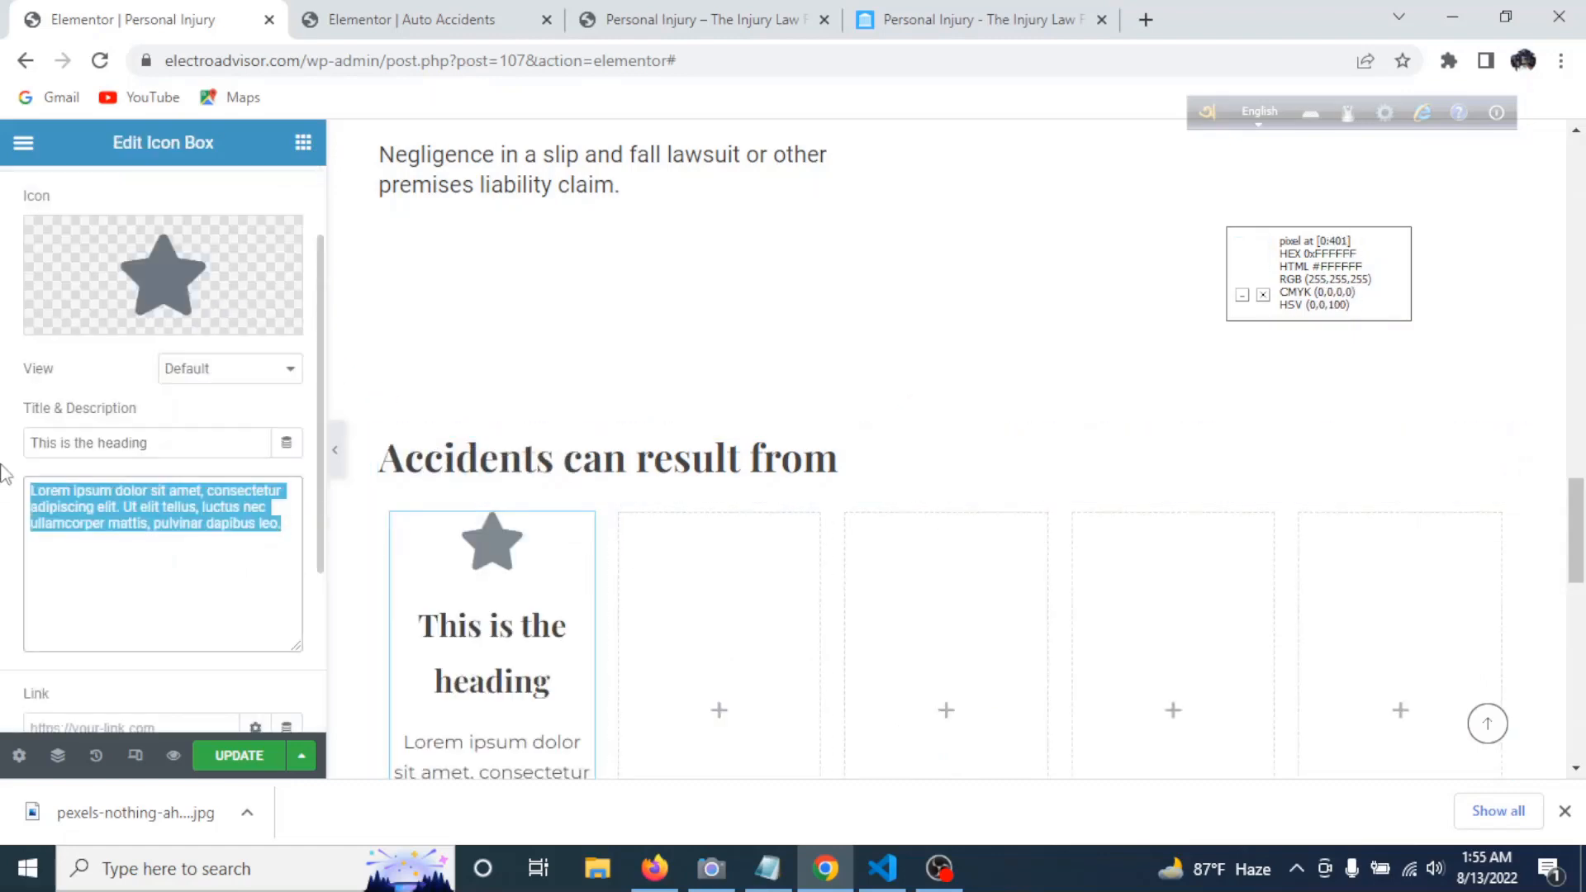
pyautogui.press('BackSpace')
# - Copy the caption "Falling on a wet floor in a supermarket" from the reference page and paste it as the icon box's title
pyautogui.hotkey('ctrl', '4')
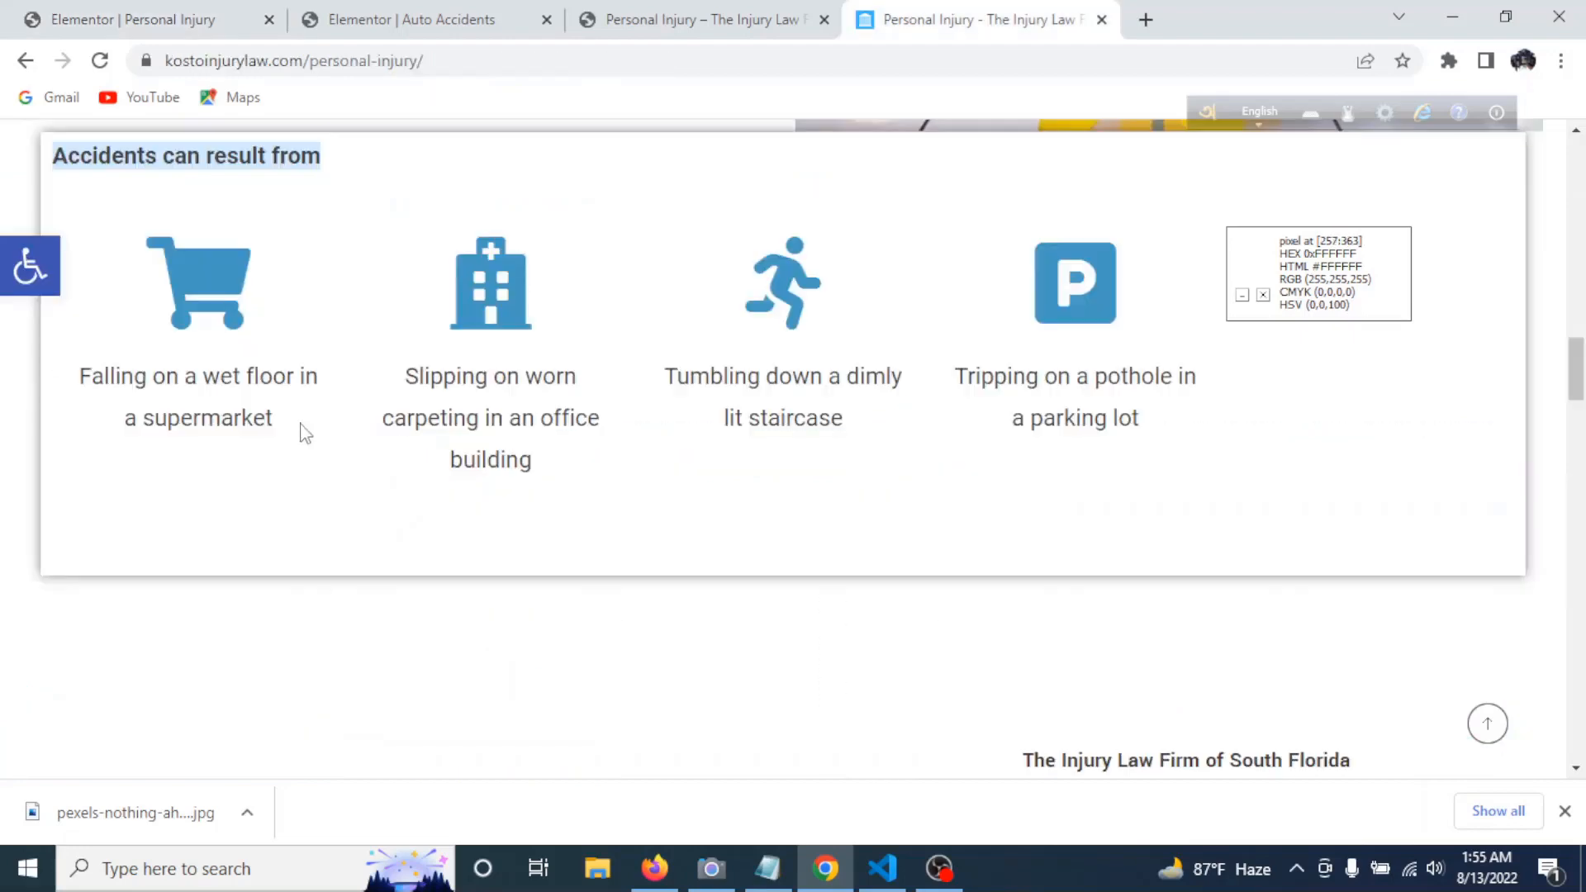
pyautogui.moveTo(305, 432); pyautogui.dragTo(48, 373)
pyautogui.hotkey('ctrl', 'c')
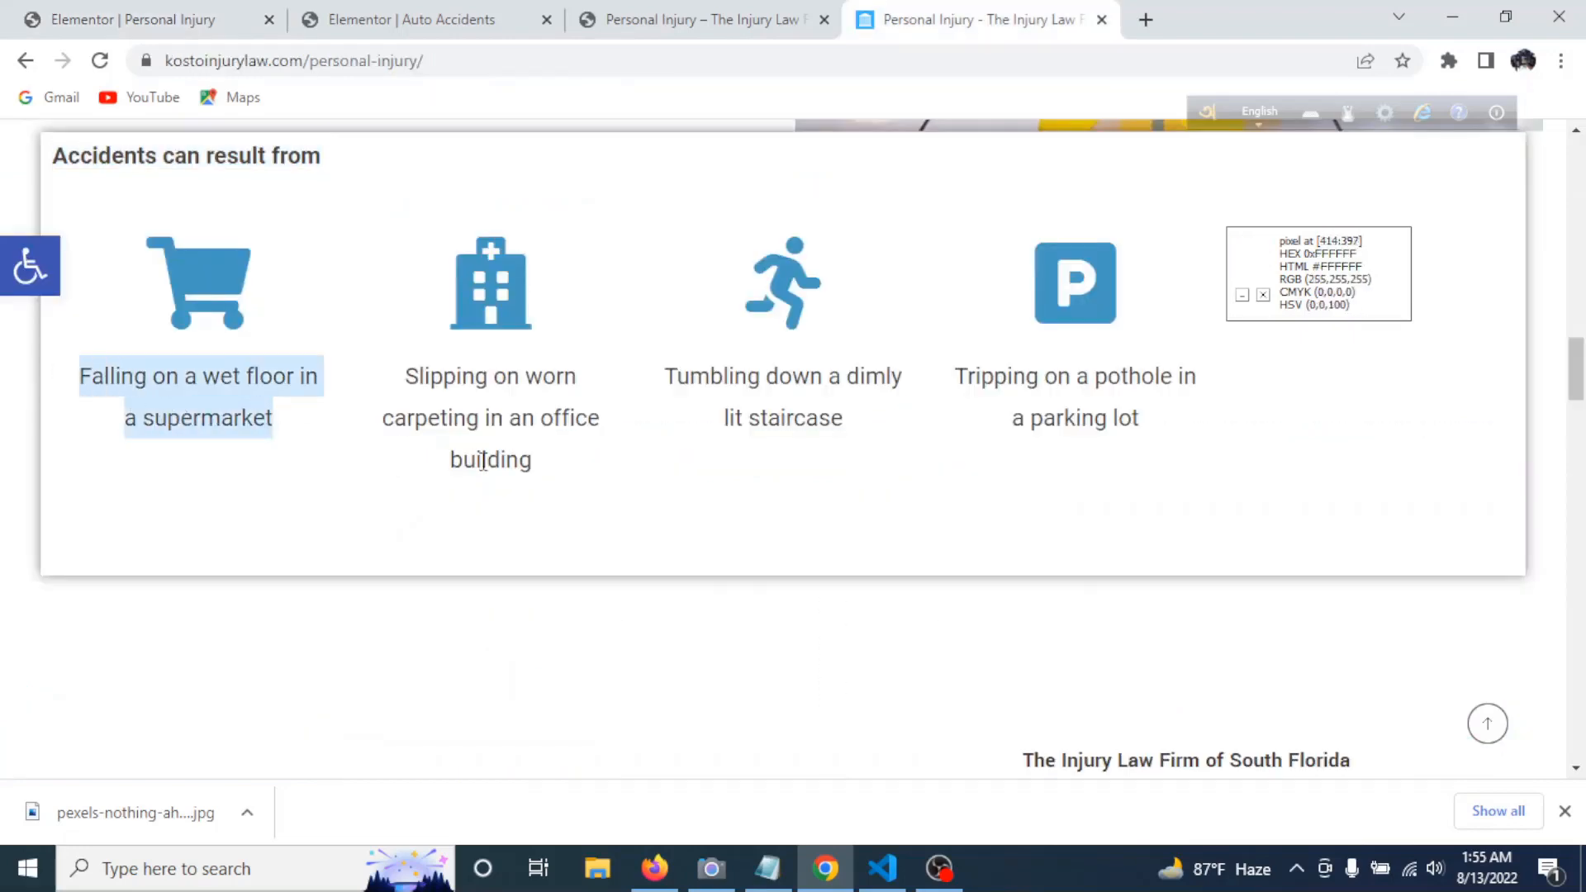
pyautogui.click(257, 14)
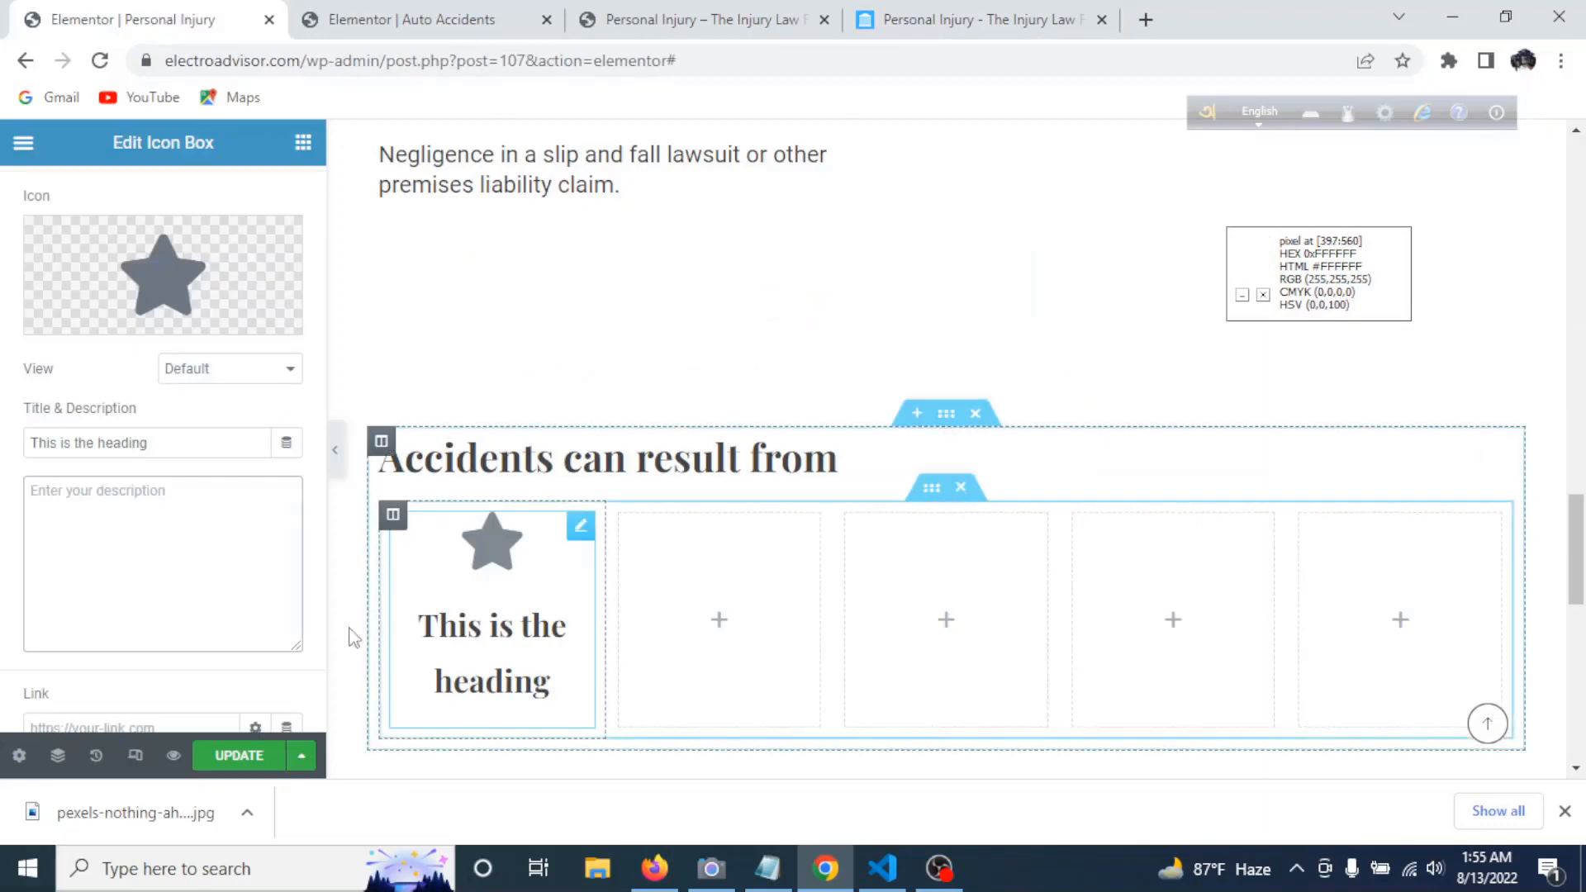
pyautogui.tripleClick(180, 443)
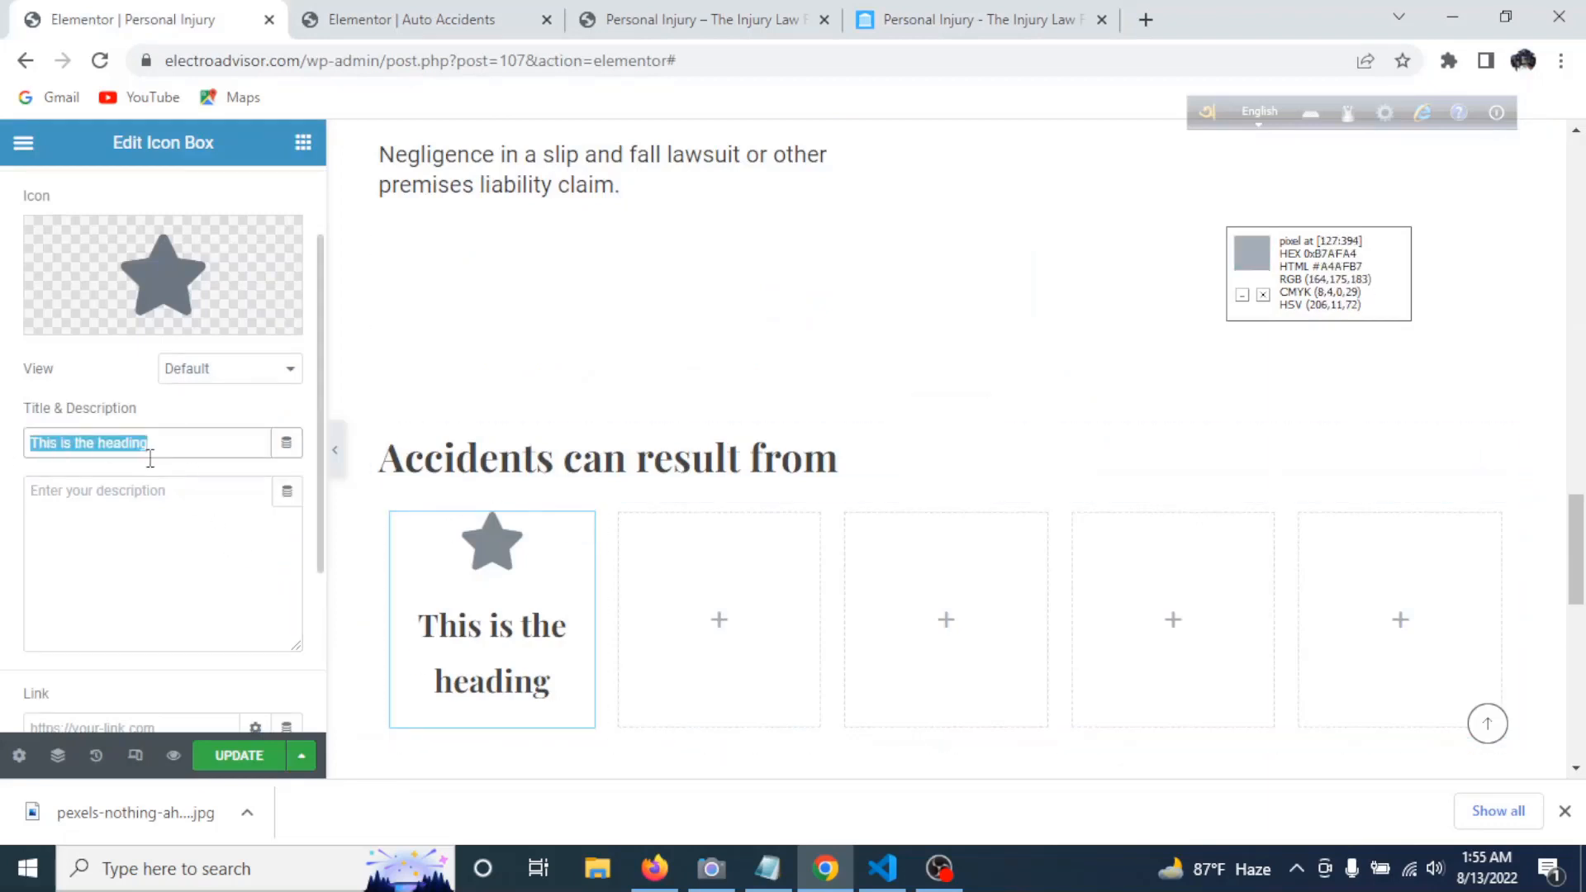
pyautogui.hotkey('ctrl', 'v')
pyautogui.click(914, 17)
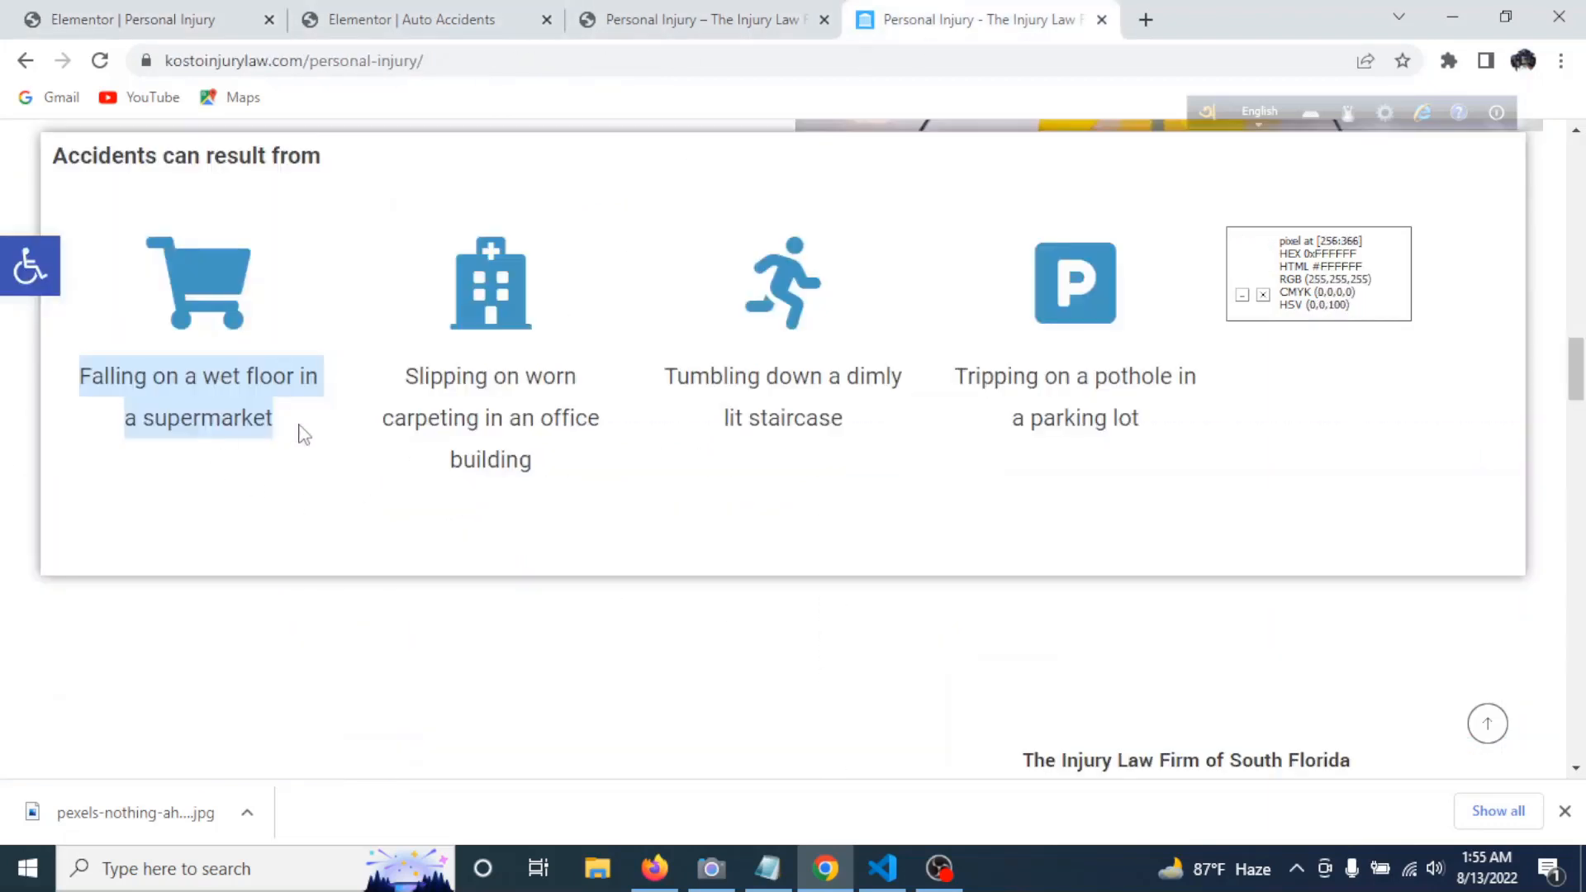
pyautogui.click(203, 21)
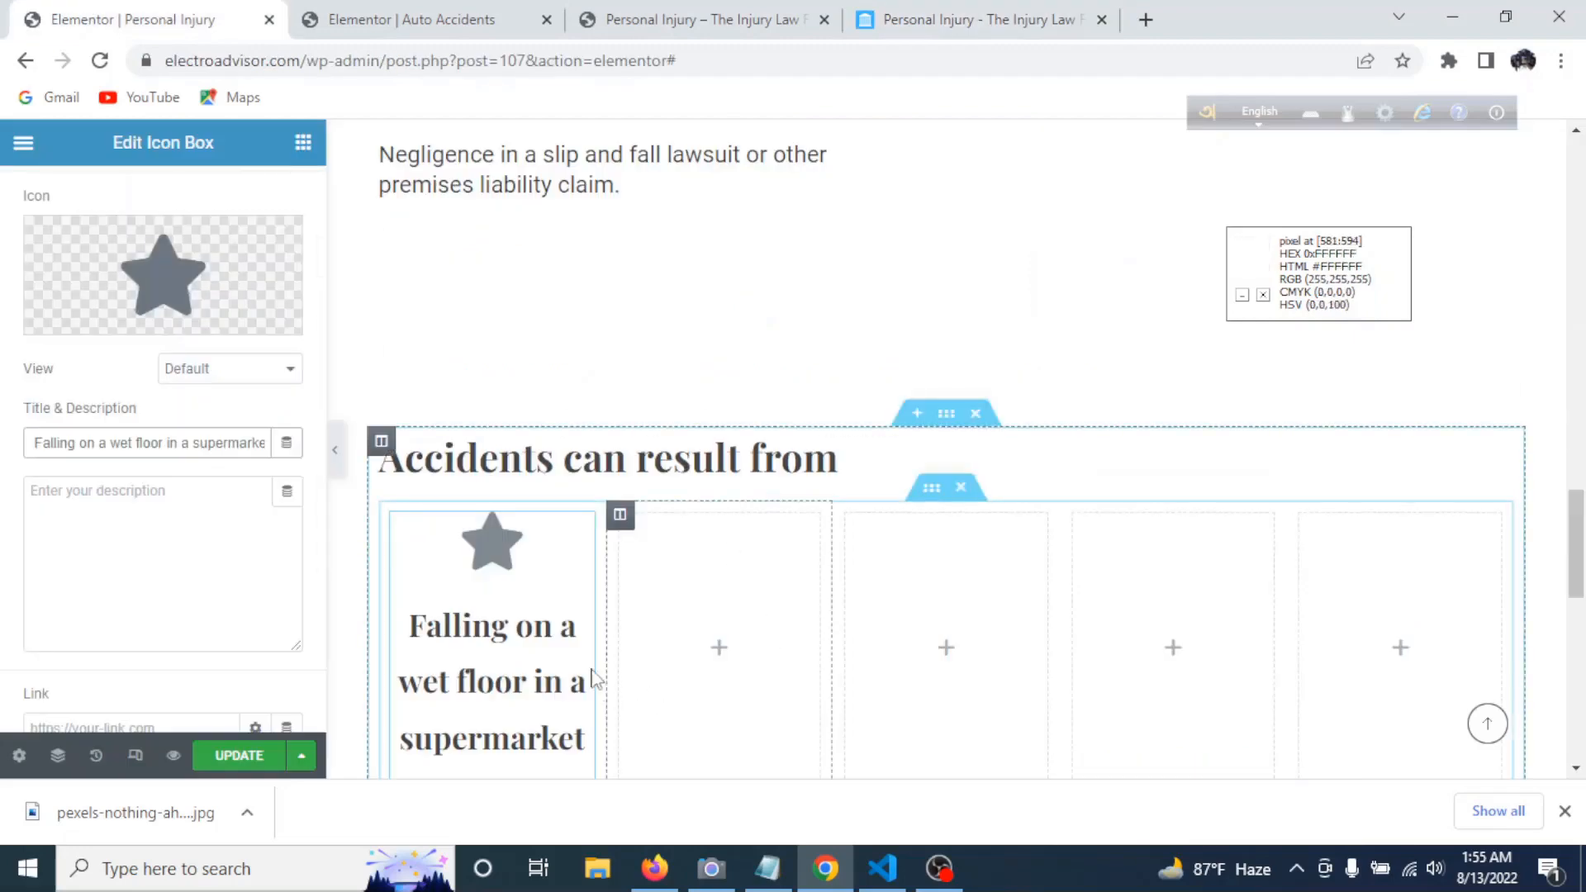
# - Check the first icon on the reference page, find "cart" in the icon library and insert the solid shopping cart into the icon box
pyautogui.click(138, 267)
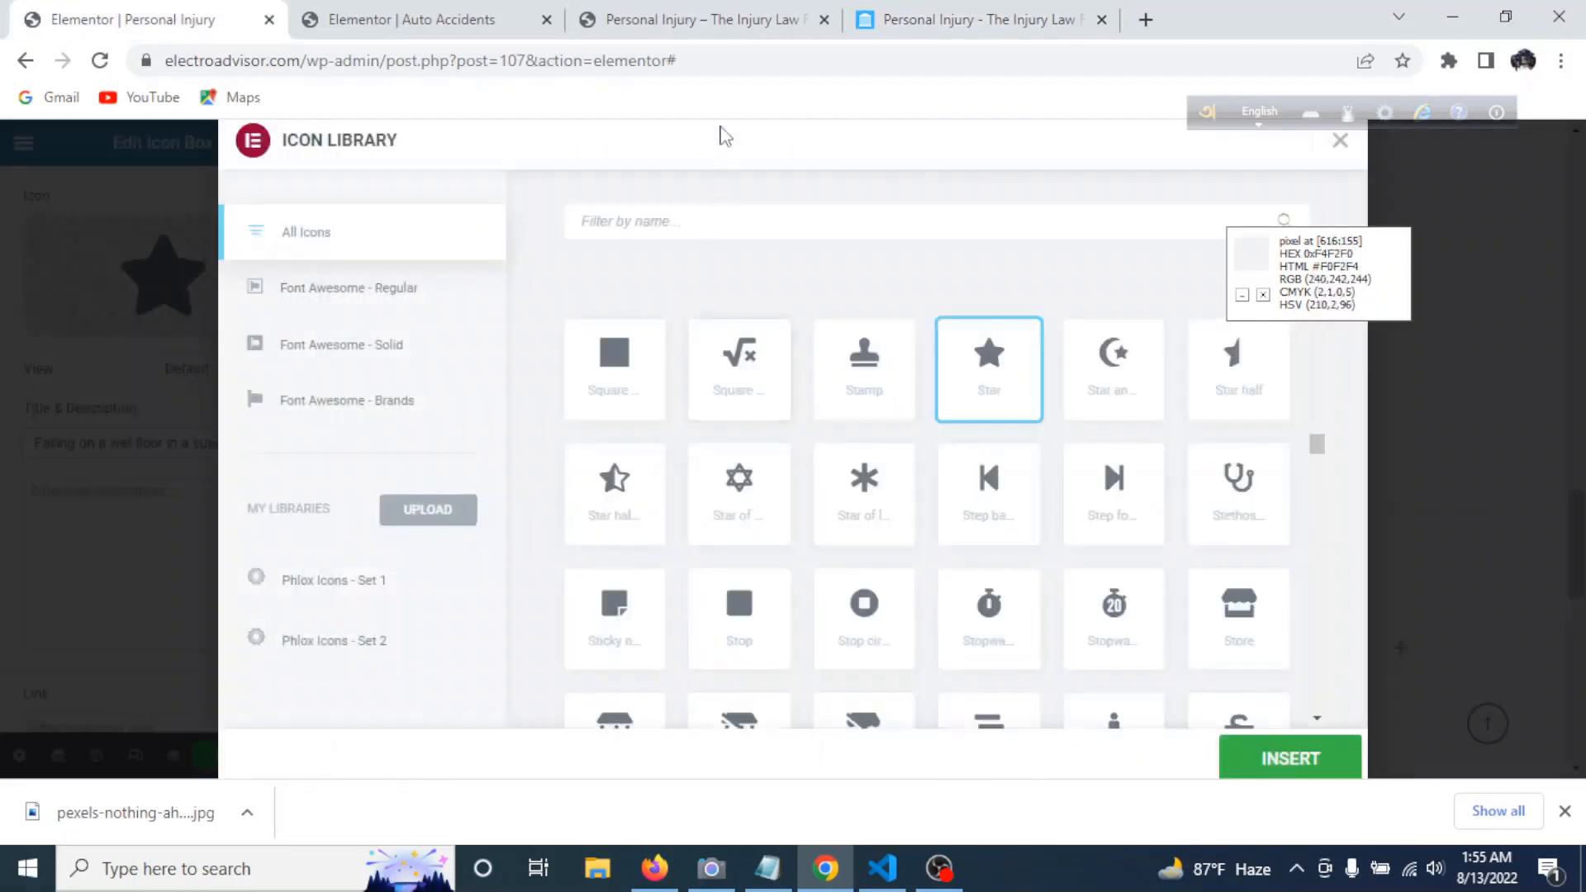
pyautogui.click(959, 19)
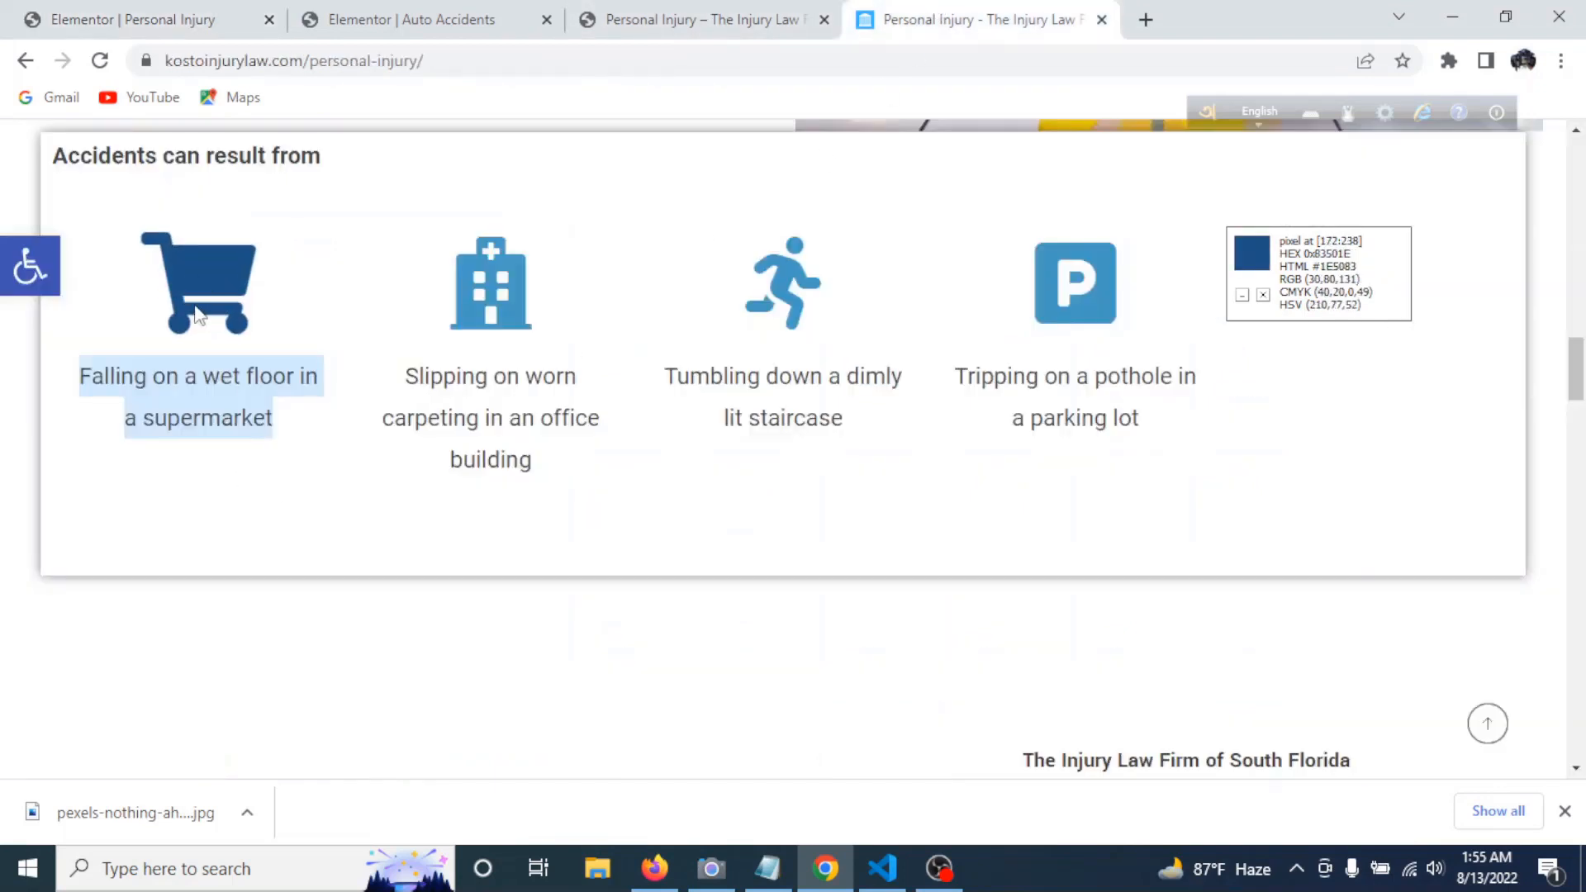
pyautogui.click(103, 21)
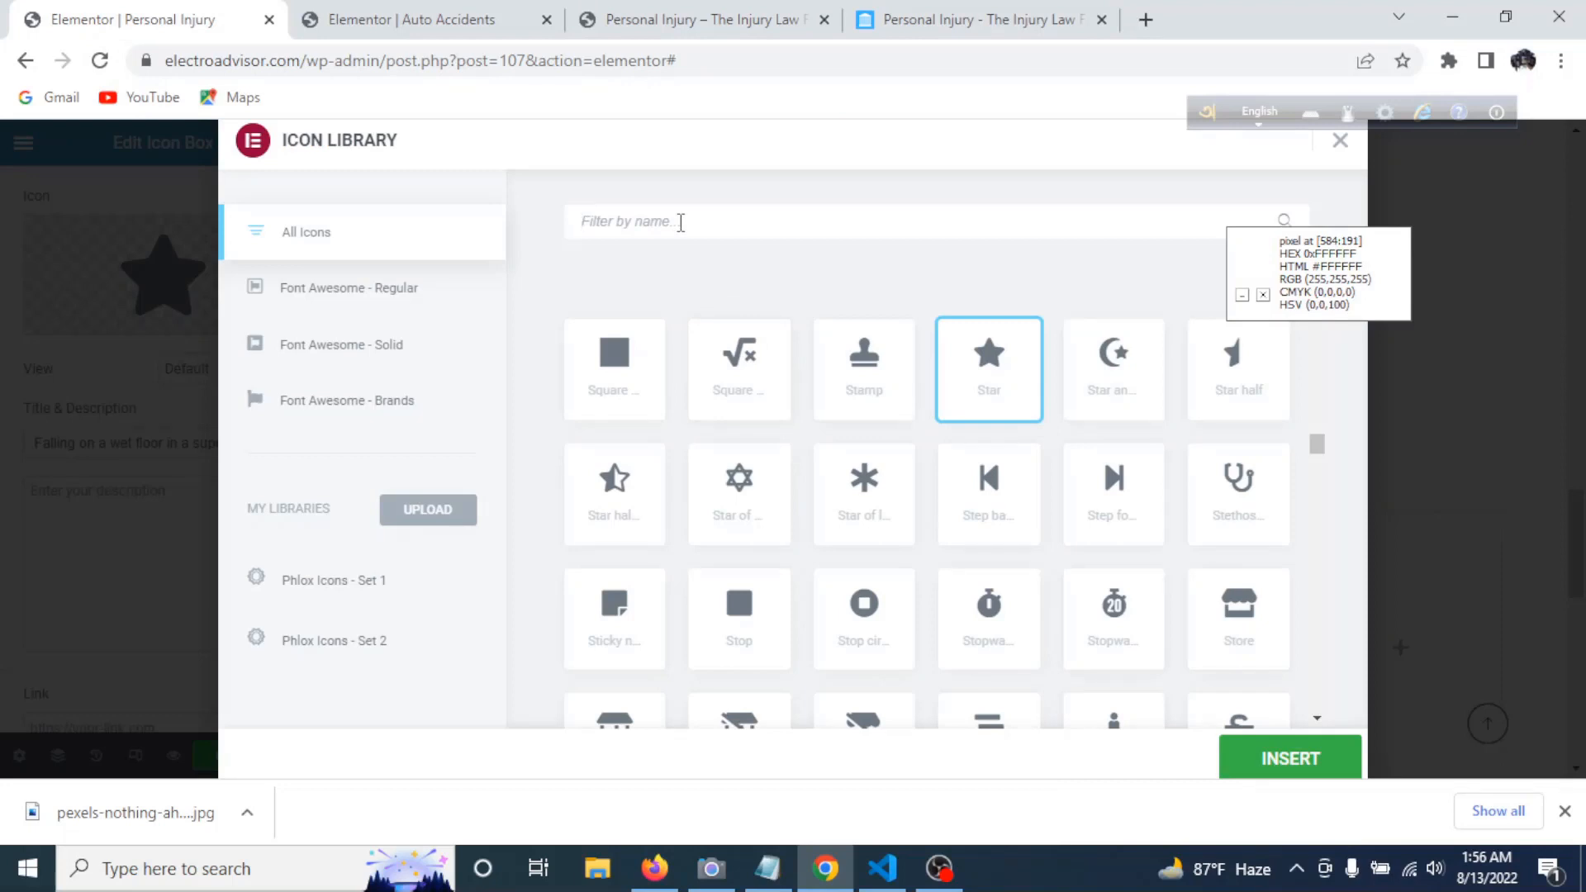
pyautogui.write('cart')
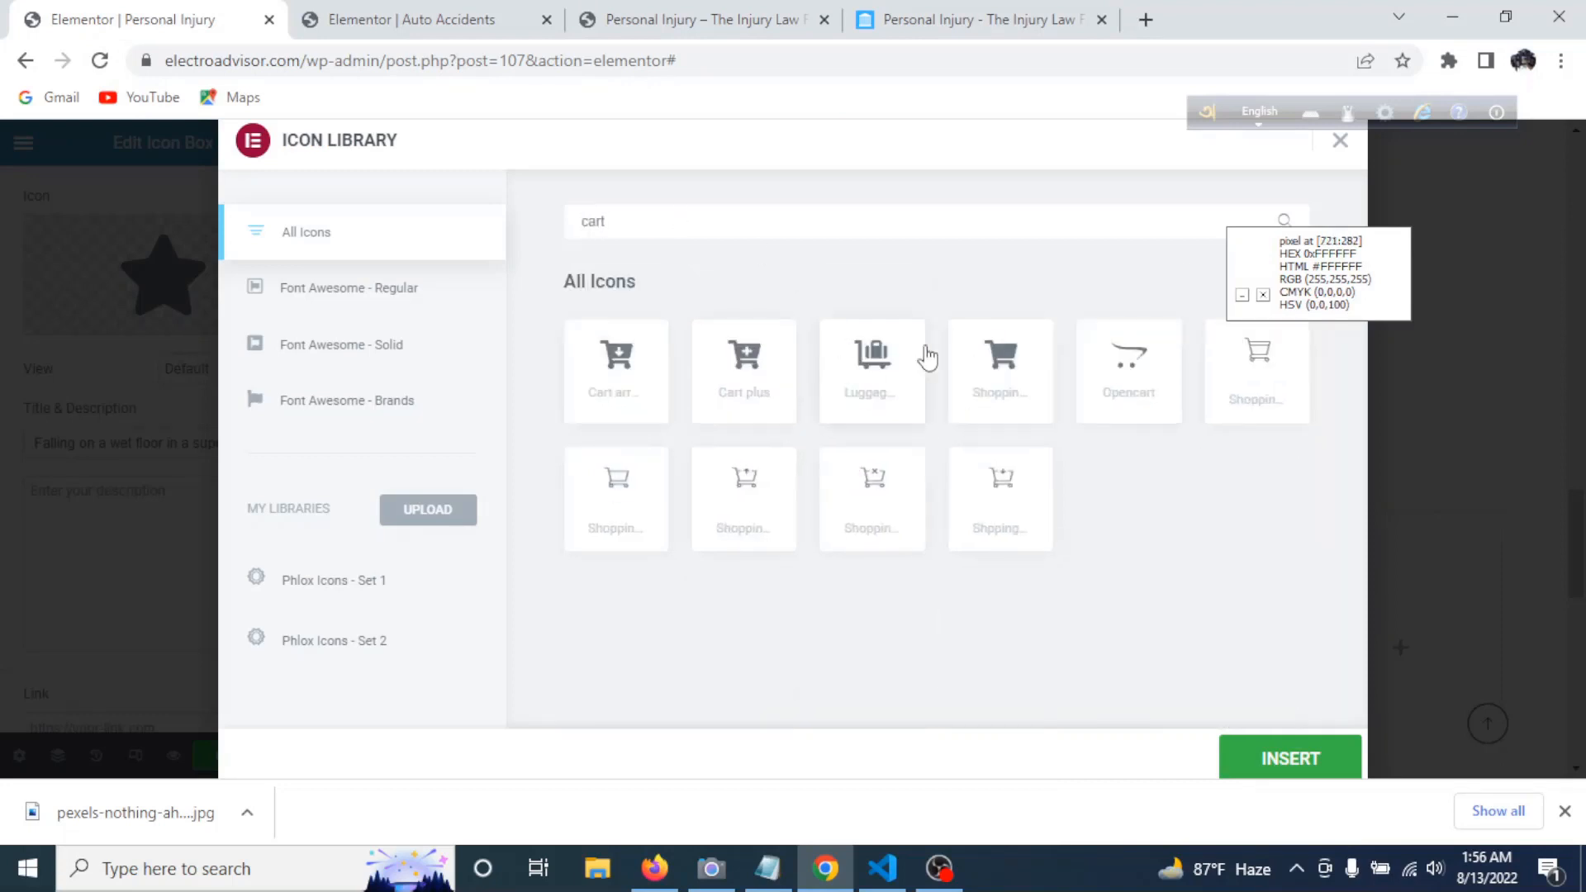
pyautogui.click(1265, 758)
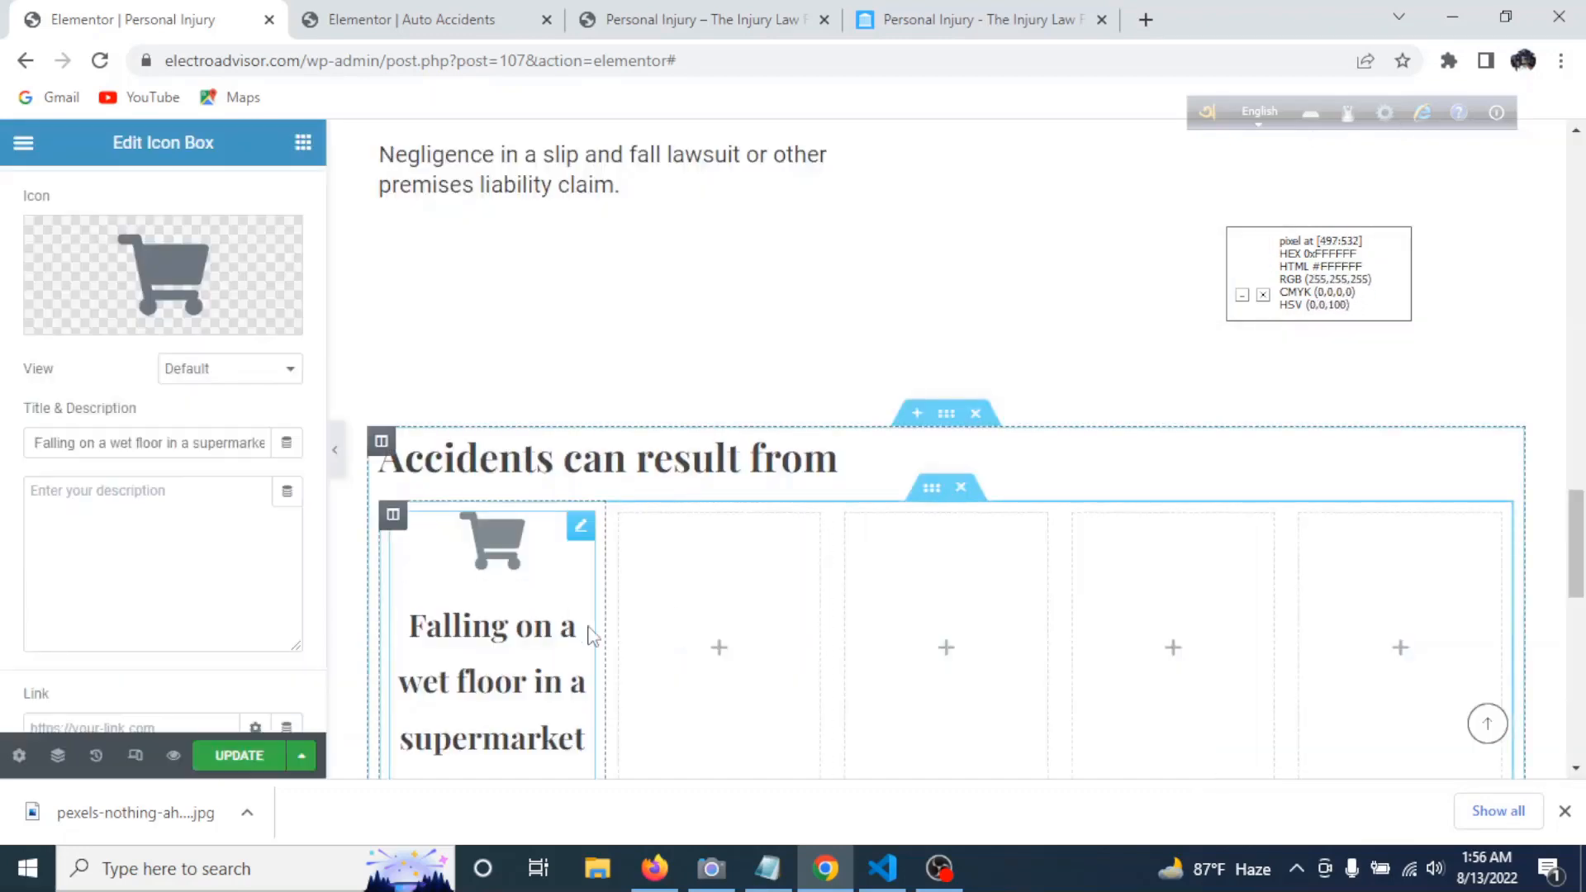
pyautogui.scroll(-4, 528, 628)
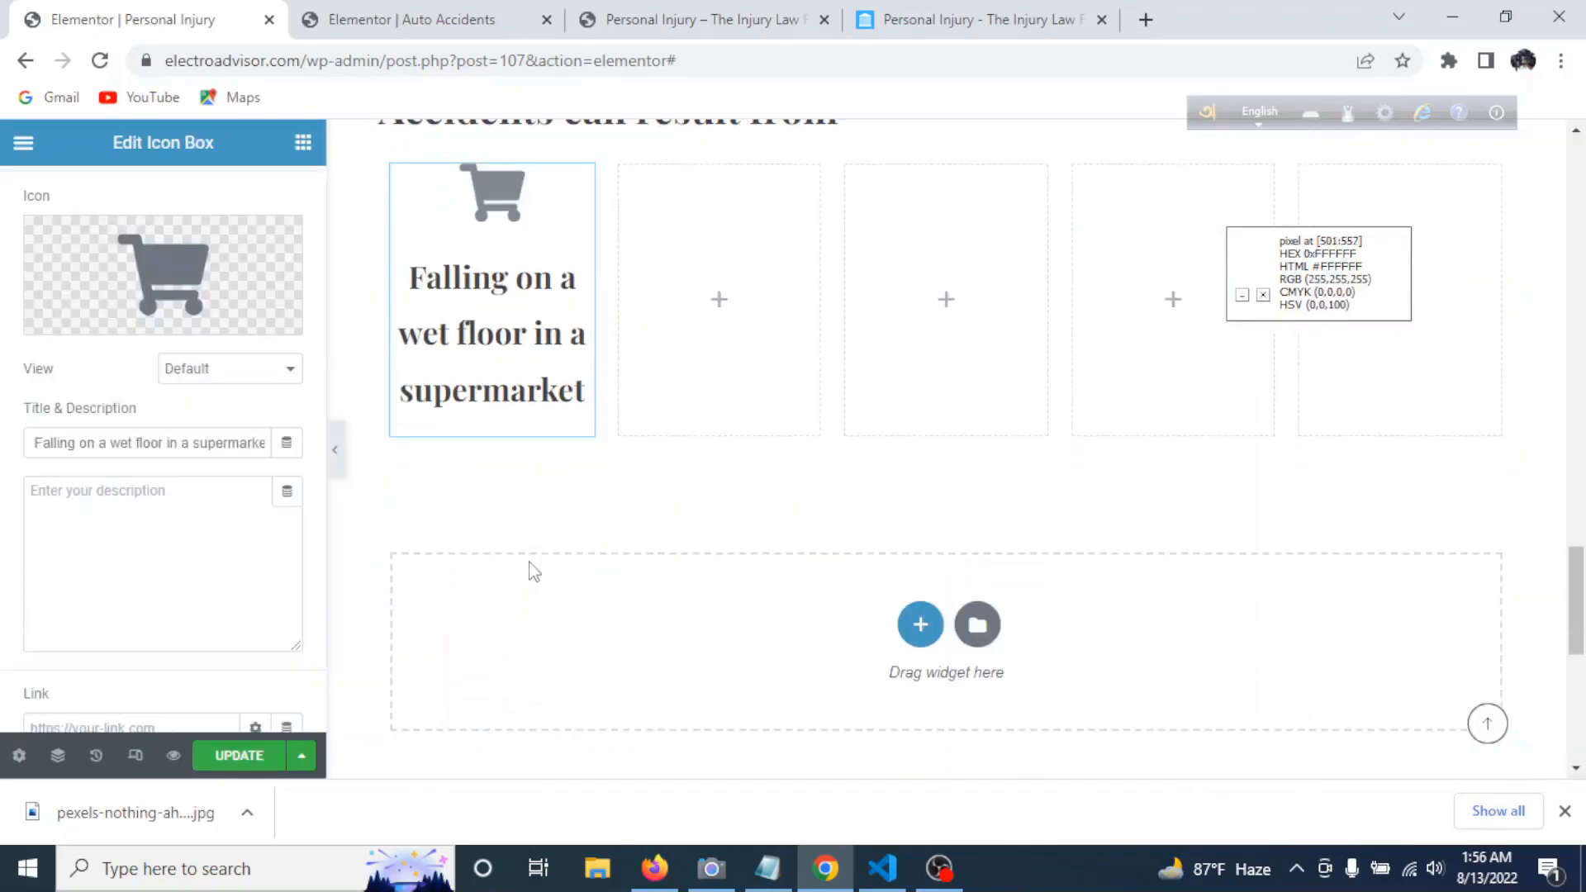
pyautogui.scroll(3, 579, 579)
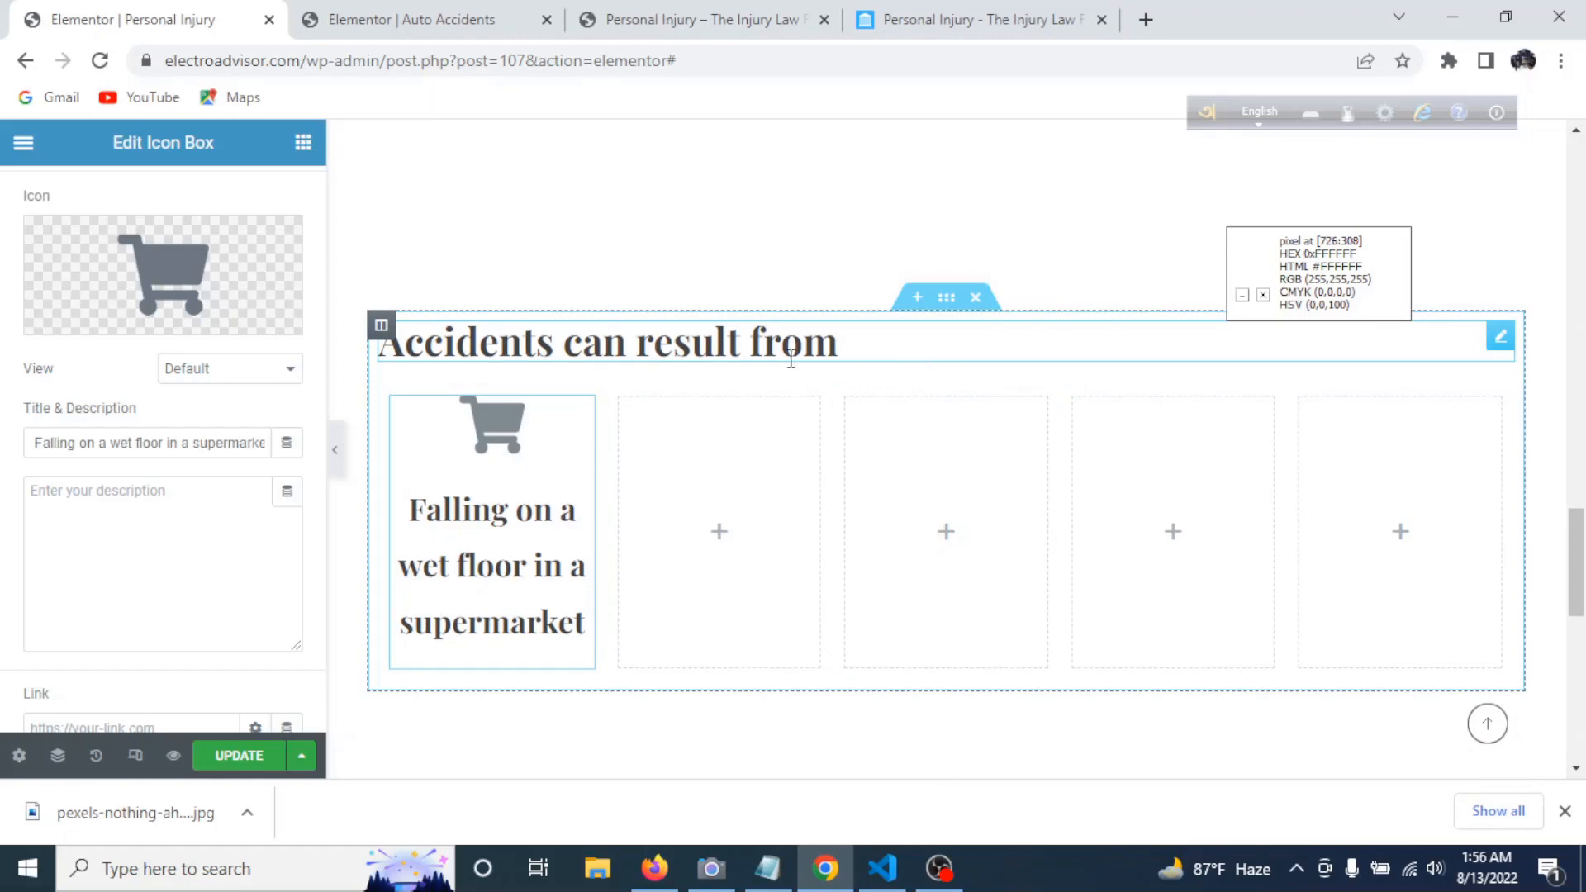
# - Switch to Firefox and inspect the reference page's shopping cart icon to find its color and size styles
pyautogui.click(656, 869)
pyautogui.scroll(-5, 496, 273)
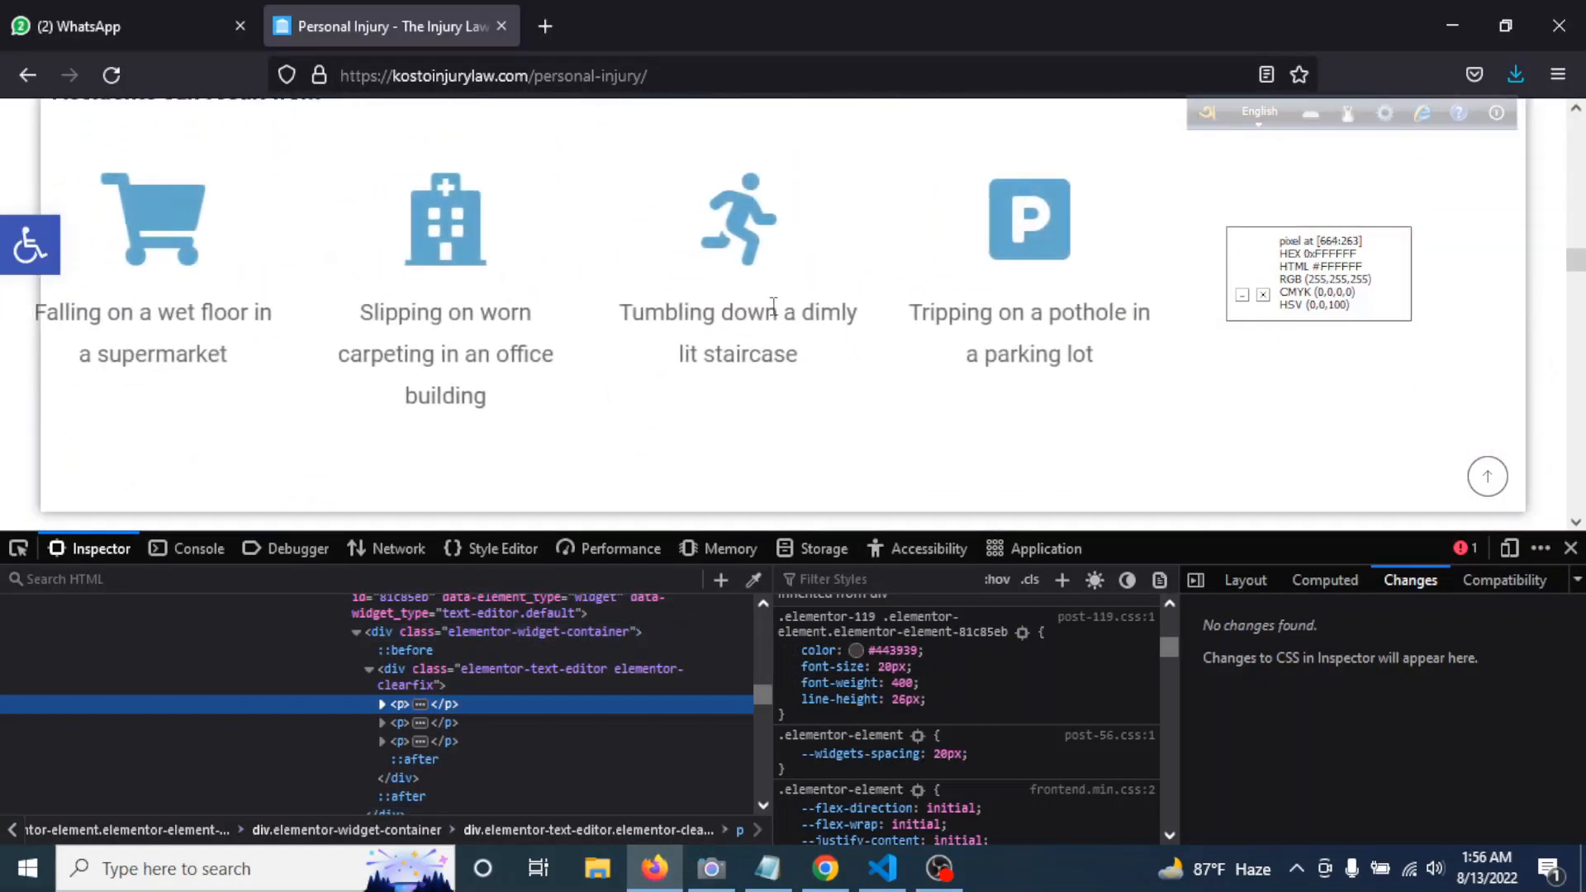
pyautogui.rightClick(195, 204)
pyautogui.click(221, 488)
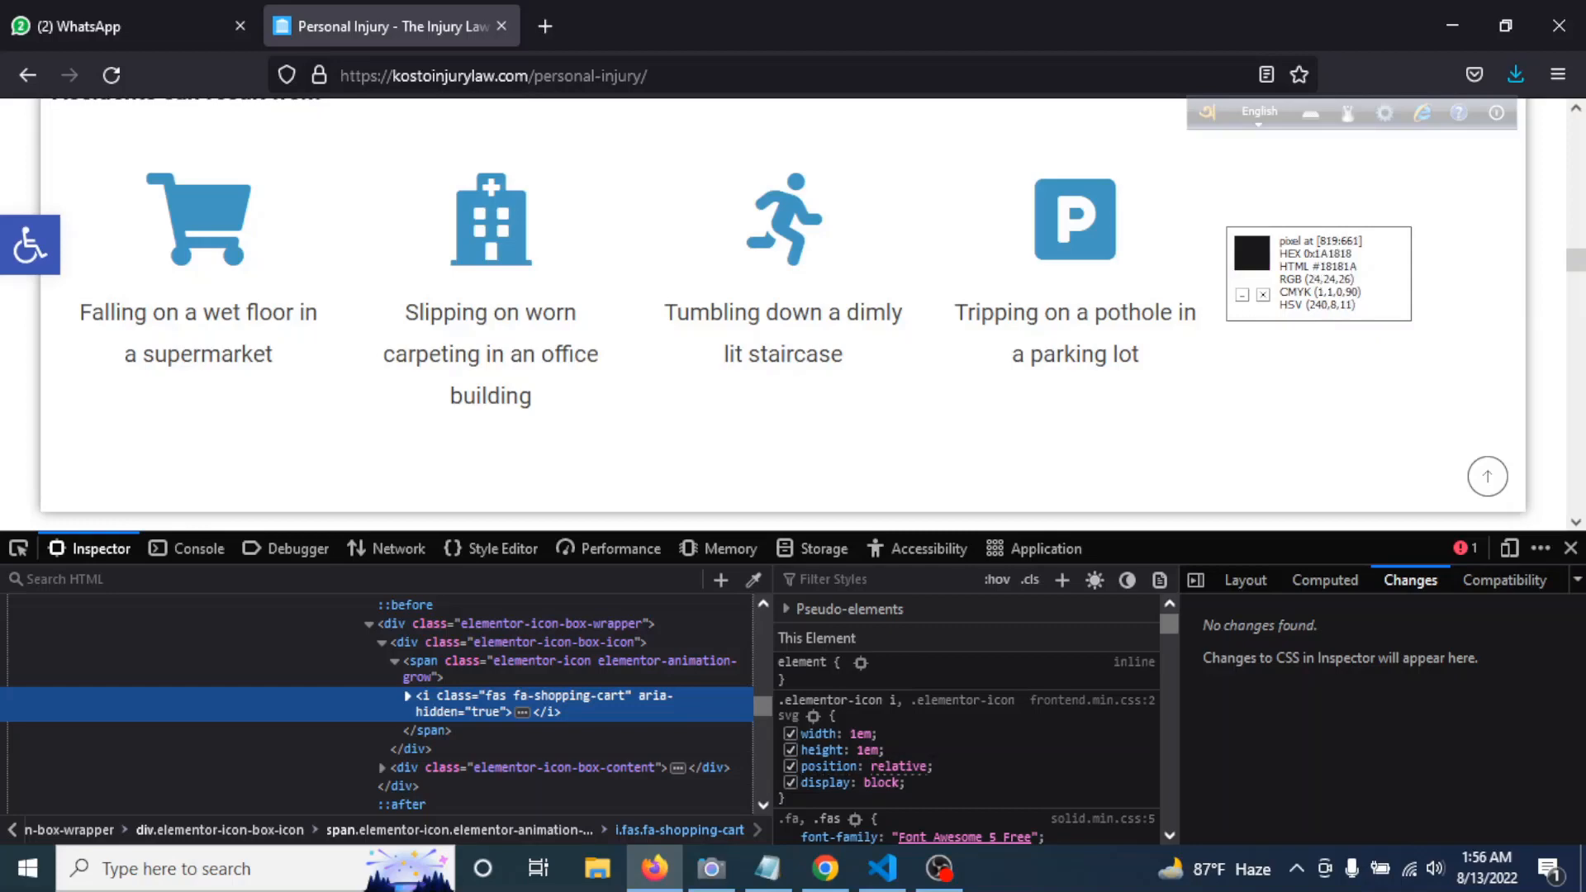
pyautogui.scroll(-2, 956, 757)
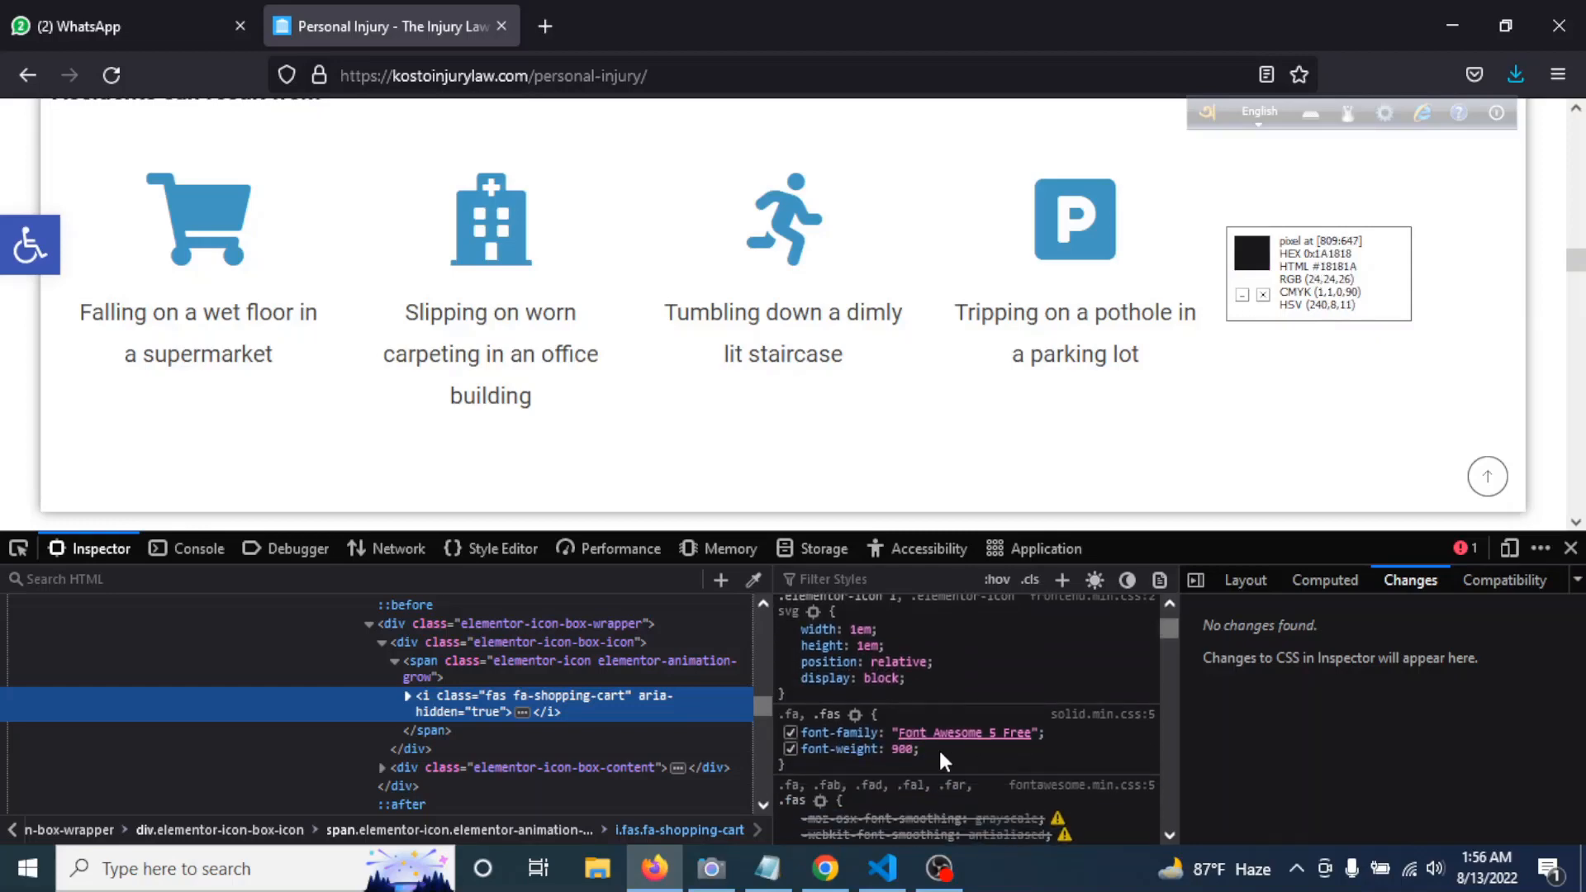
pyautogui.scroll(-4, 958, 748)
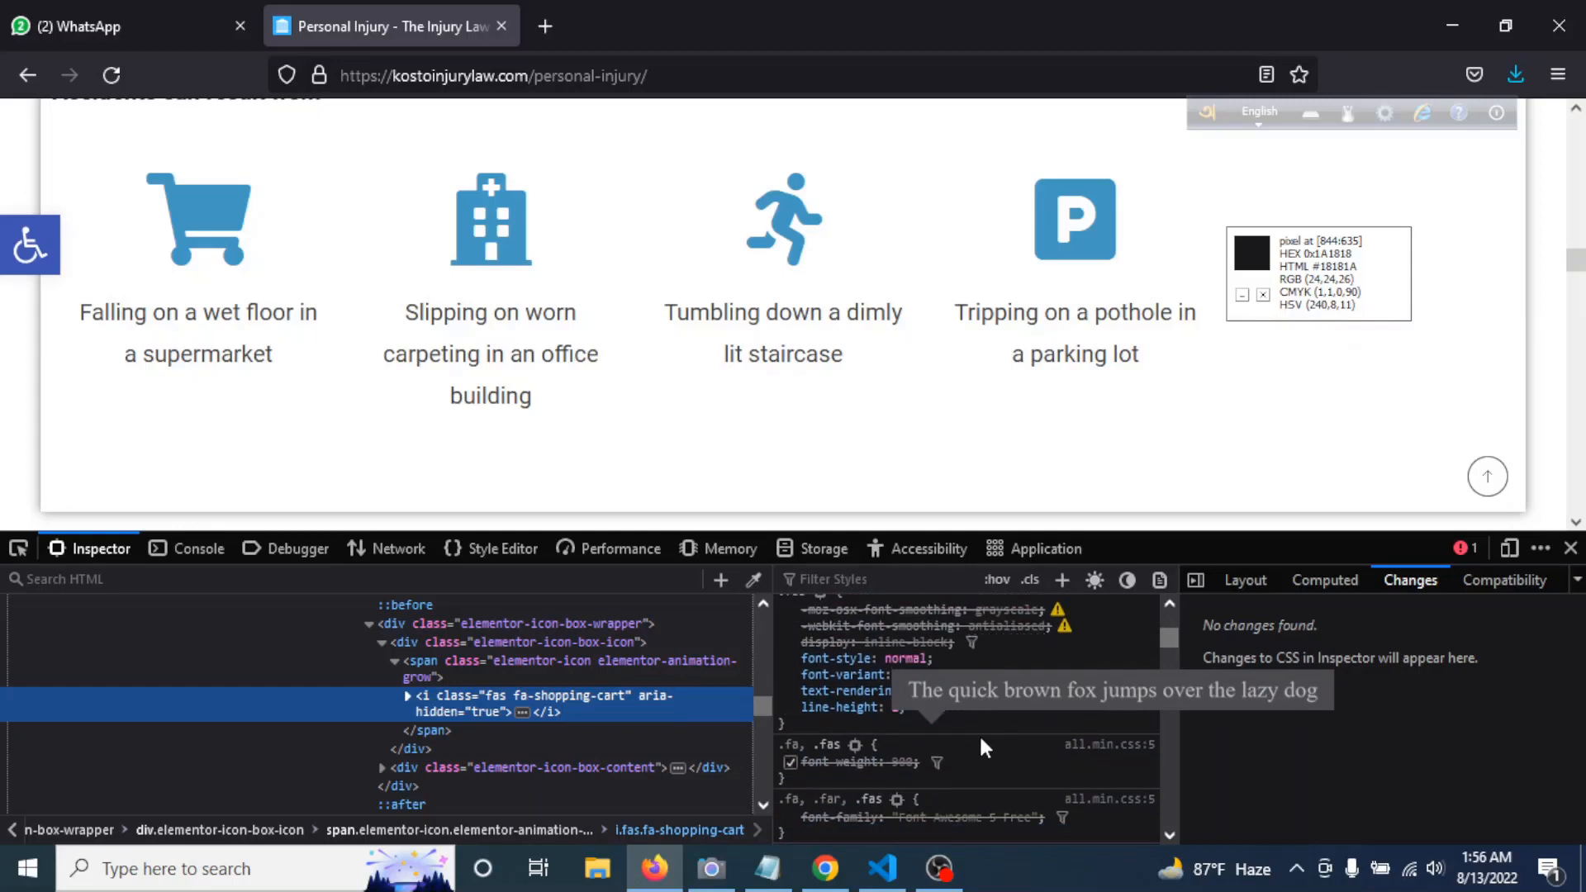
pyautogui.scroll(-5, 975, 735)
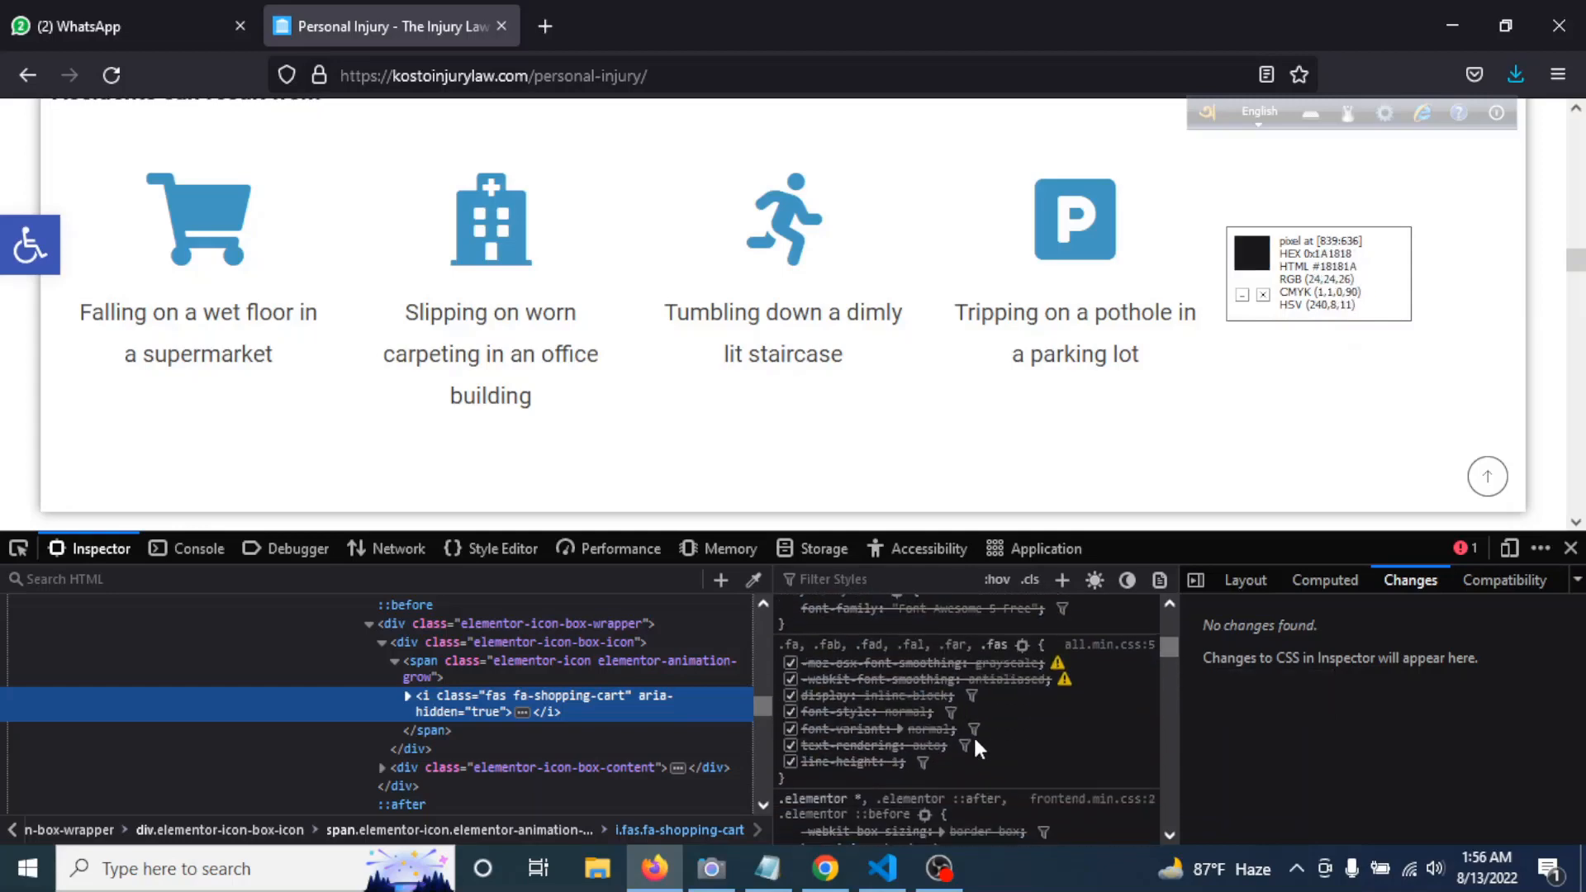
pyautogui.scroll(3, 974, 748)
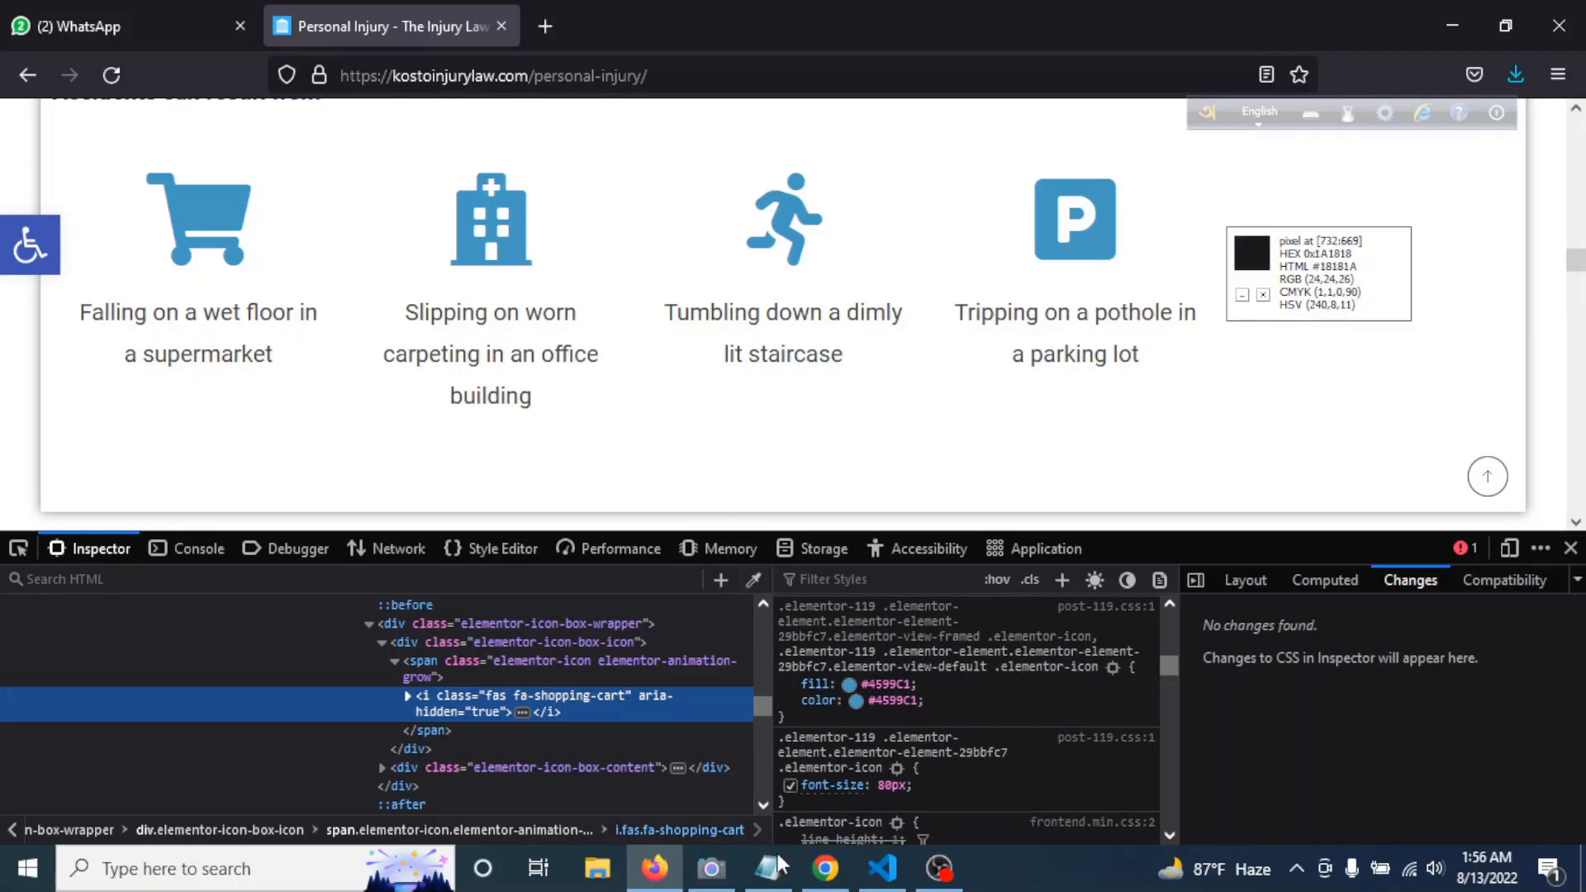
# - Return to the Elementor page in Chrome and set the cart icon's primary color to #4599C1
pyautogui.click(825, 867)
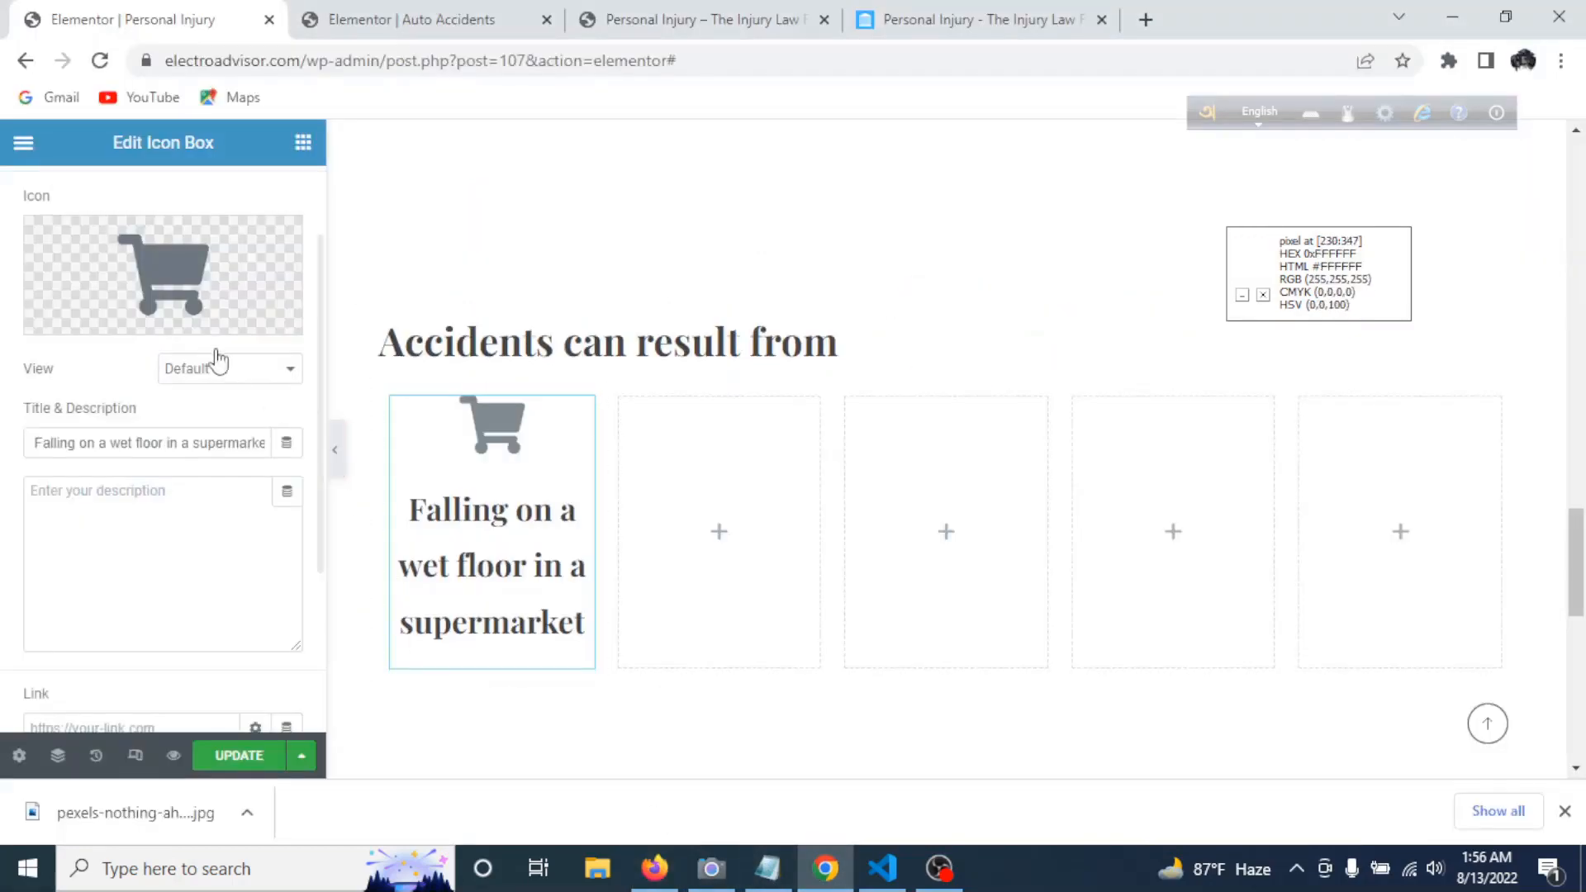
pyautogui.scroll(3, 166, 273)
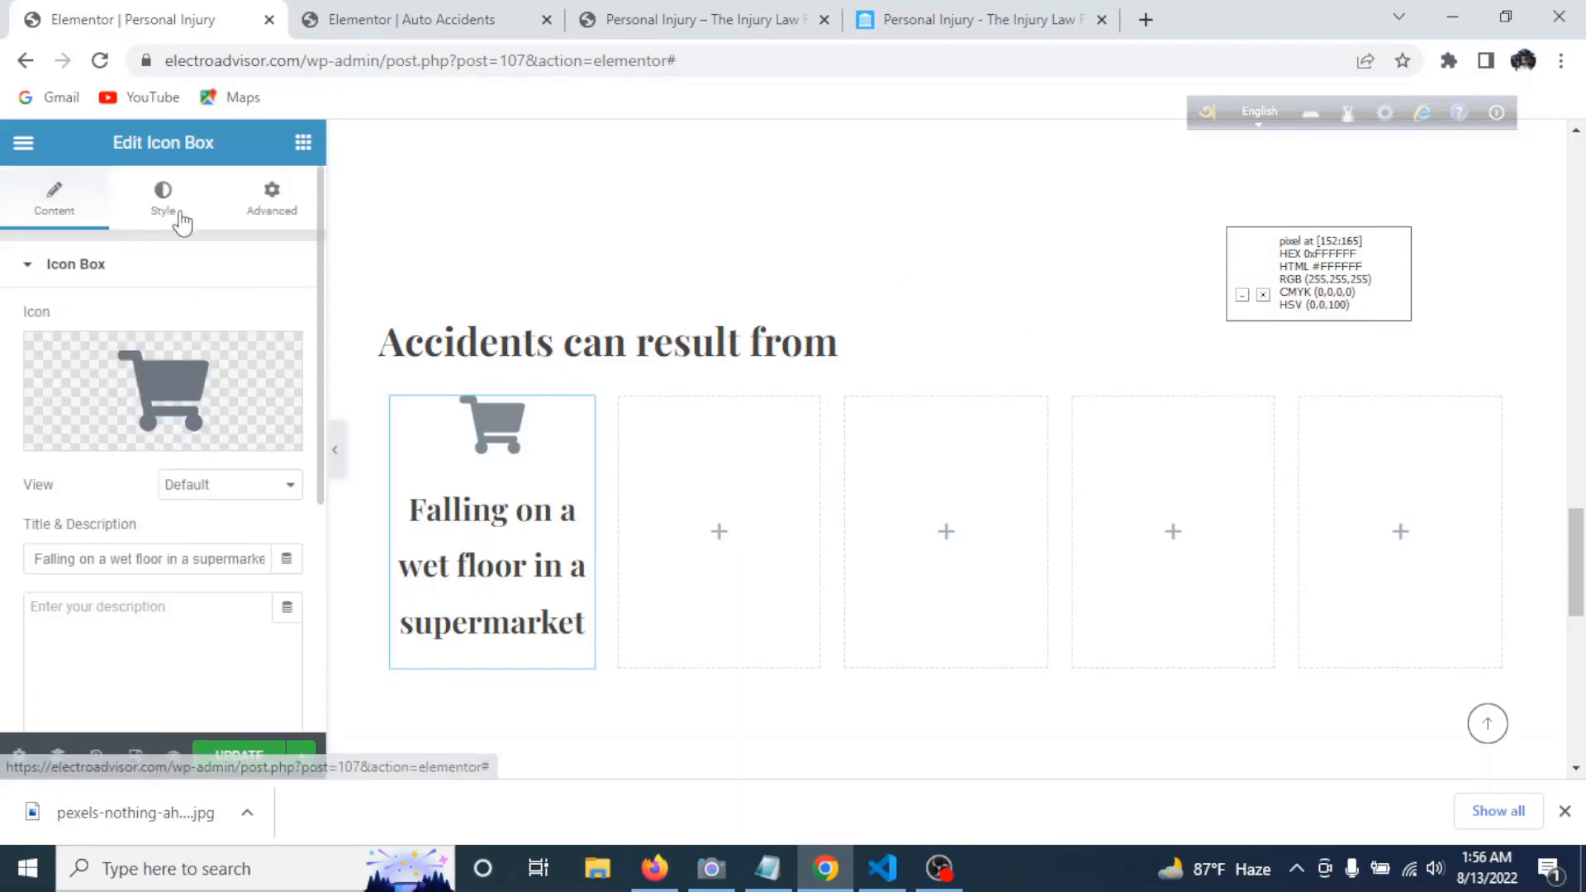
pyautogui.click(170, 207)
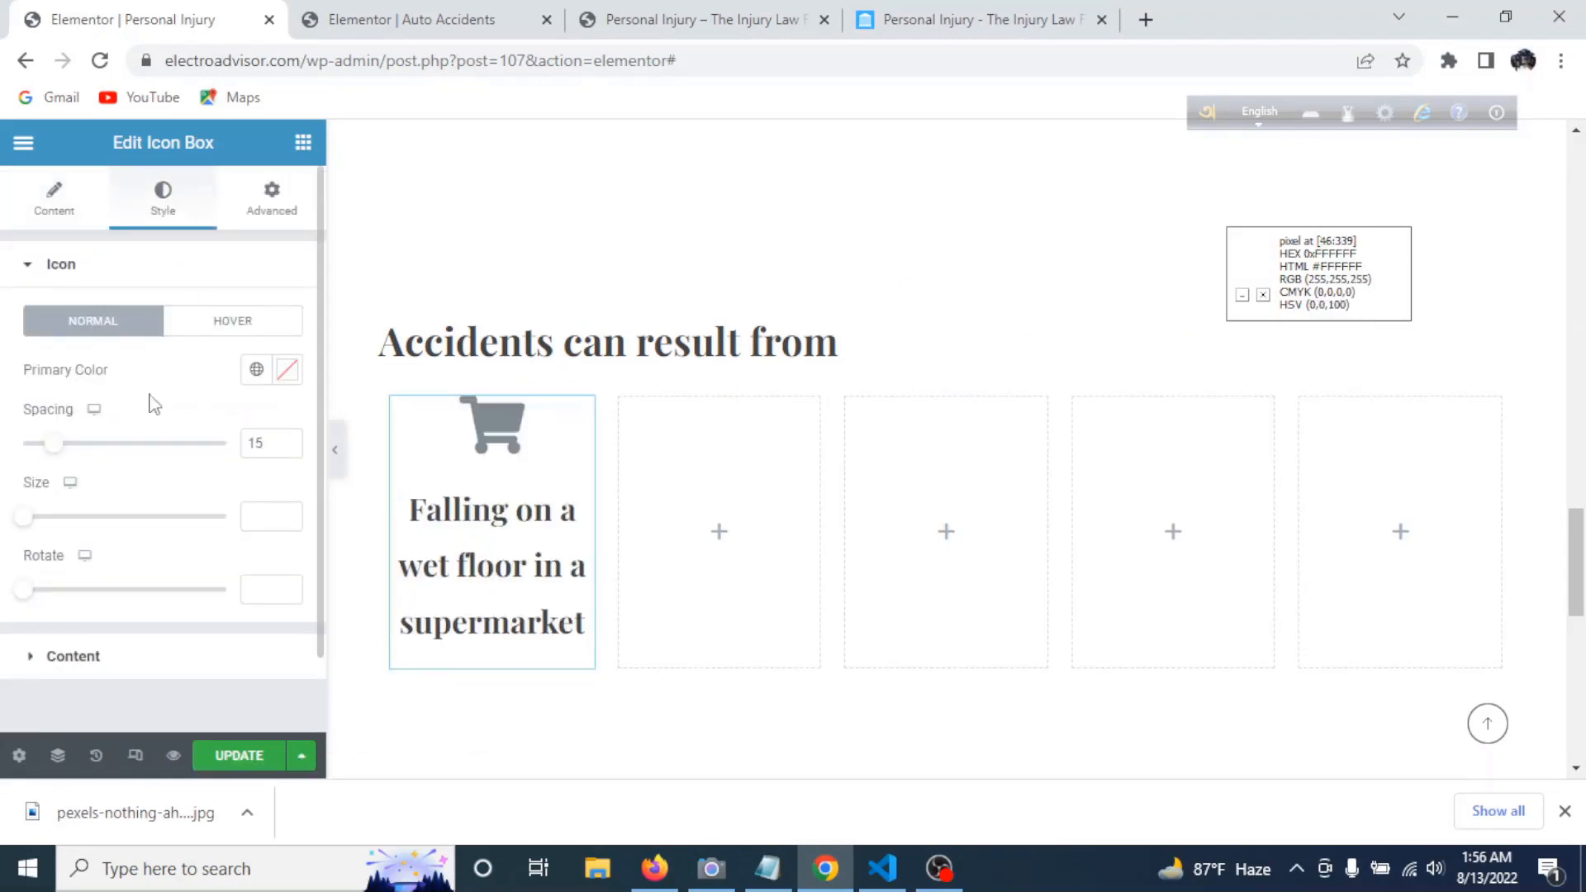
pyautogui.click(286, 372)
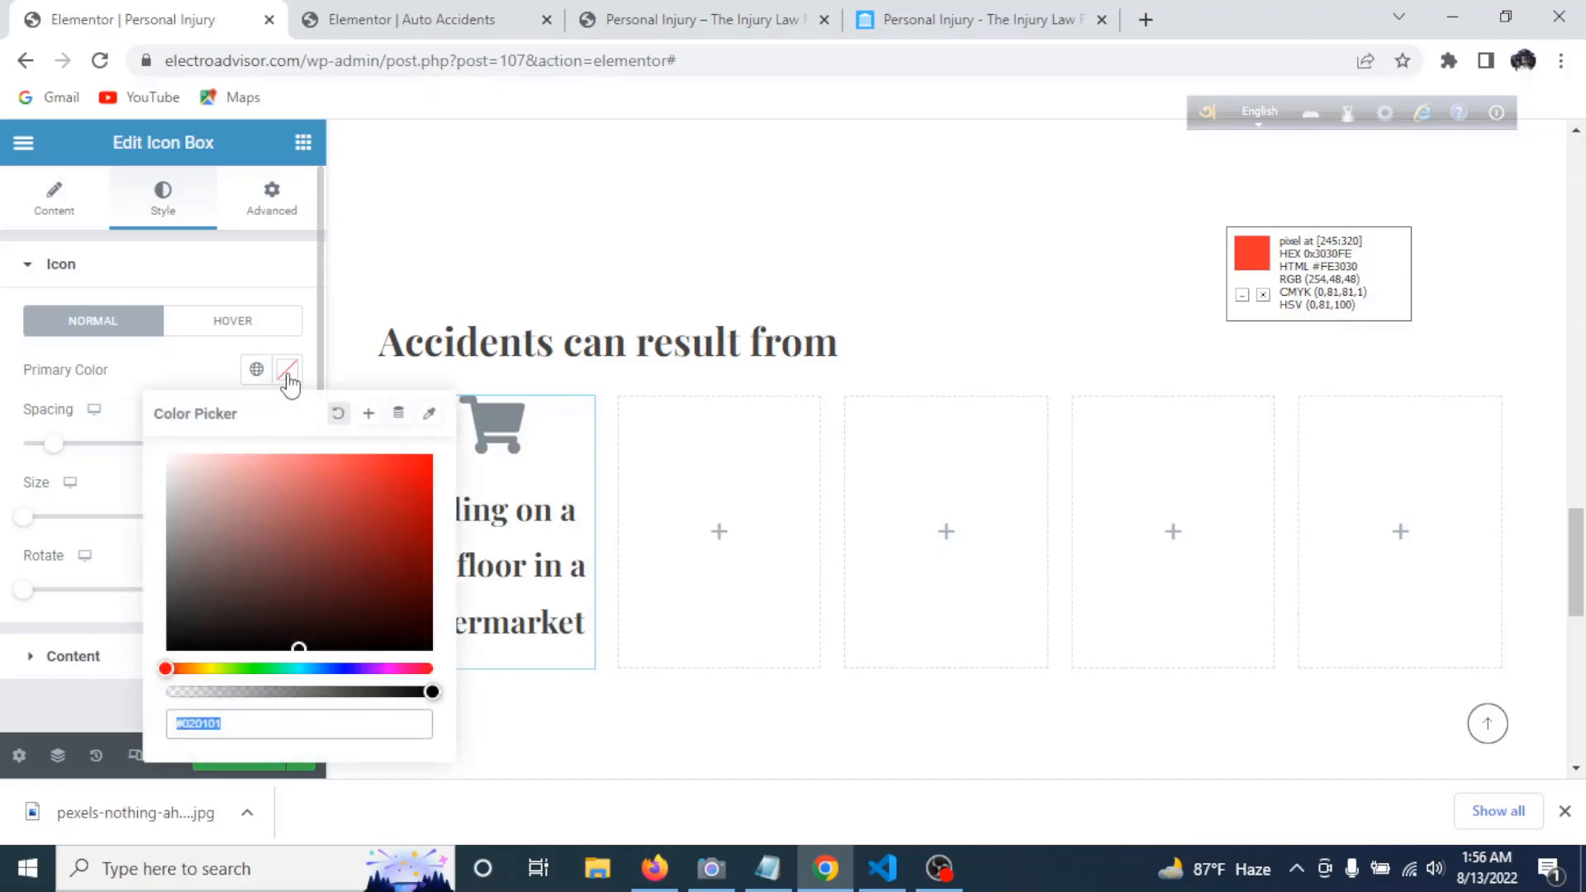
pyautogui.write('#4599C1')
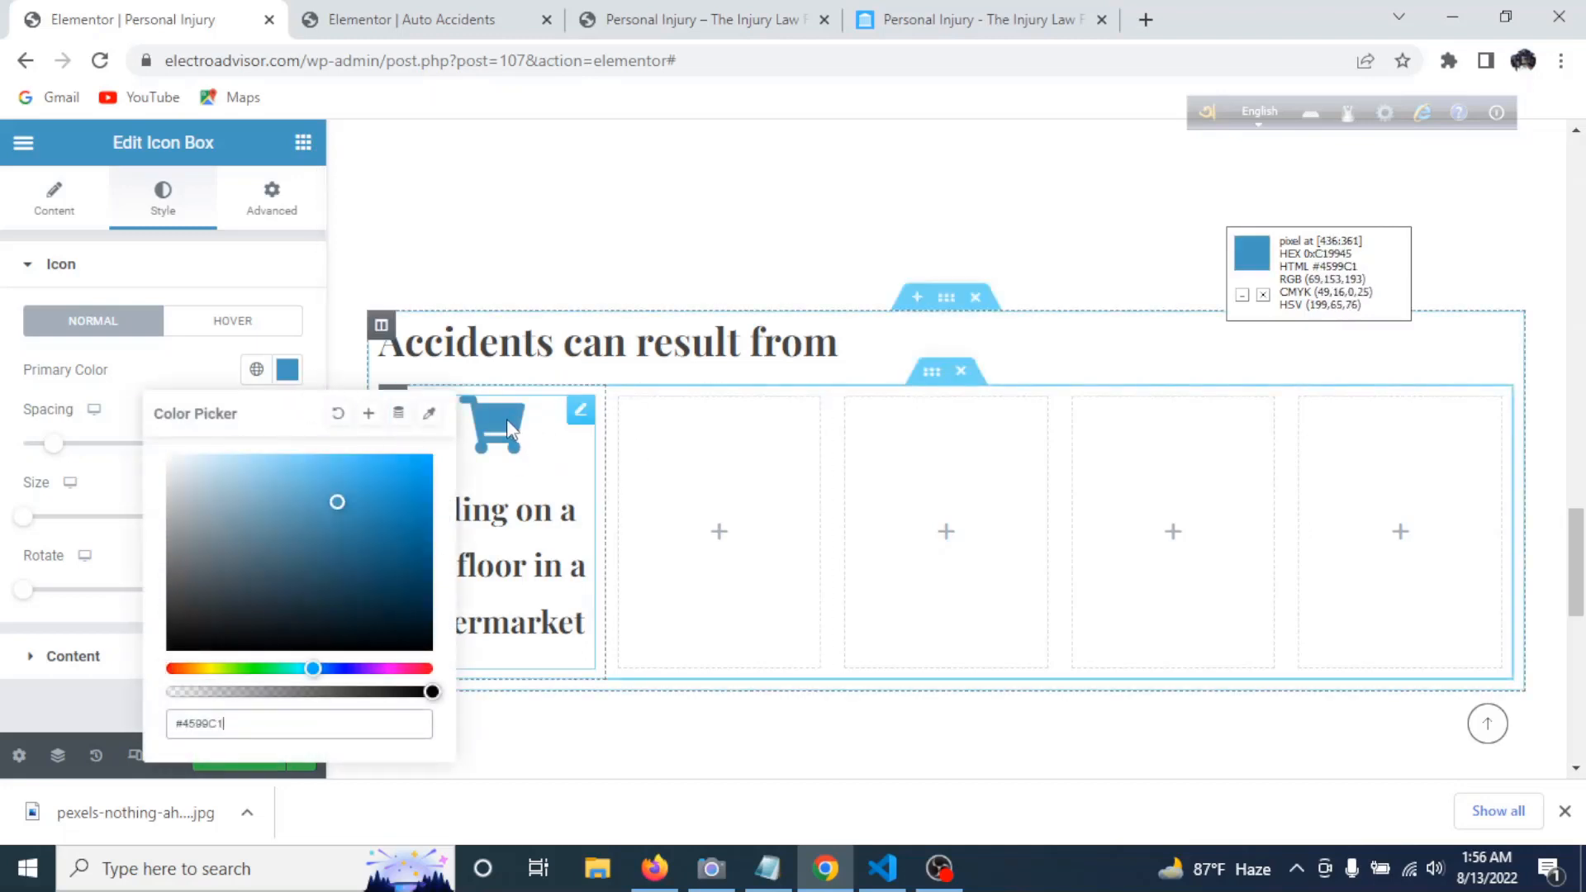
# - Check the hovered cart's color on the reference page and set the icon box's hover primary color to #1E5083
pyautogui.click(235, 321)
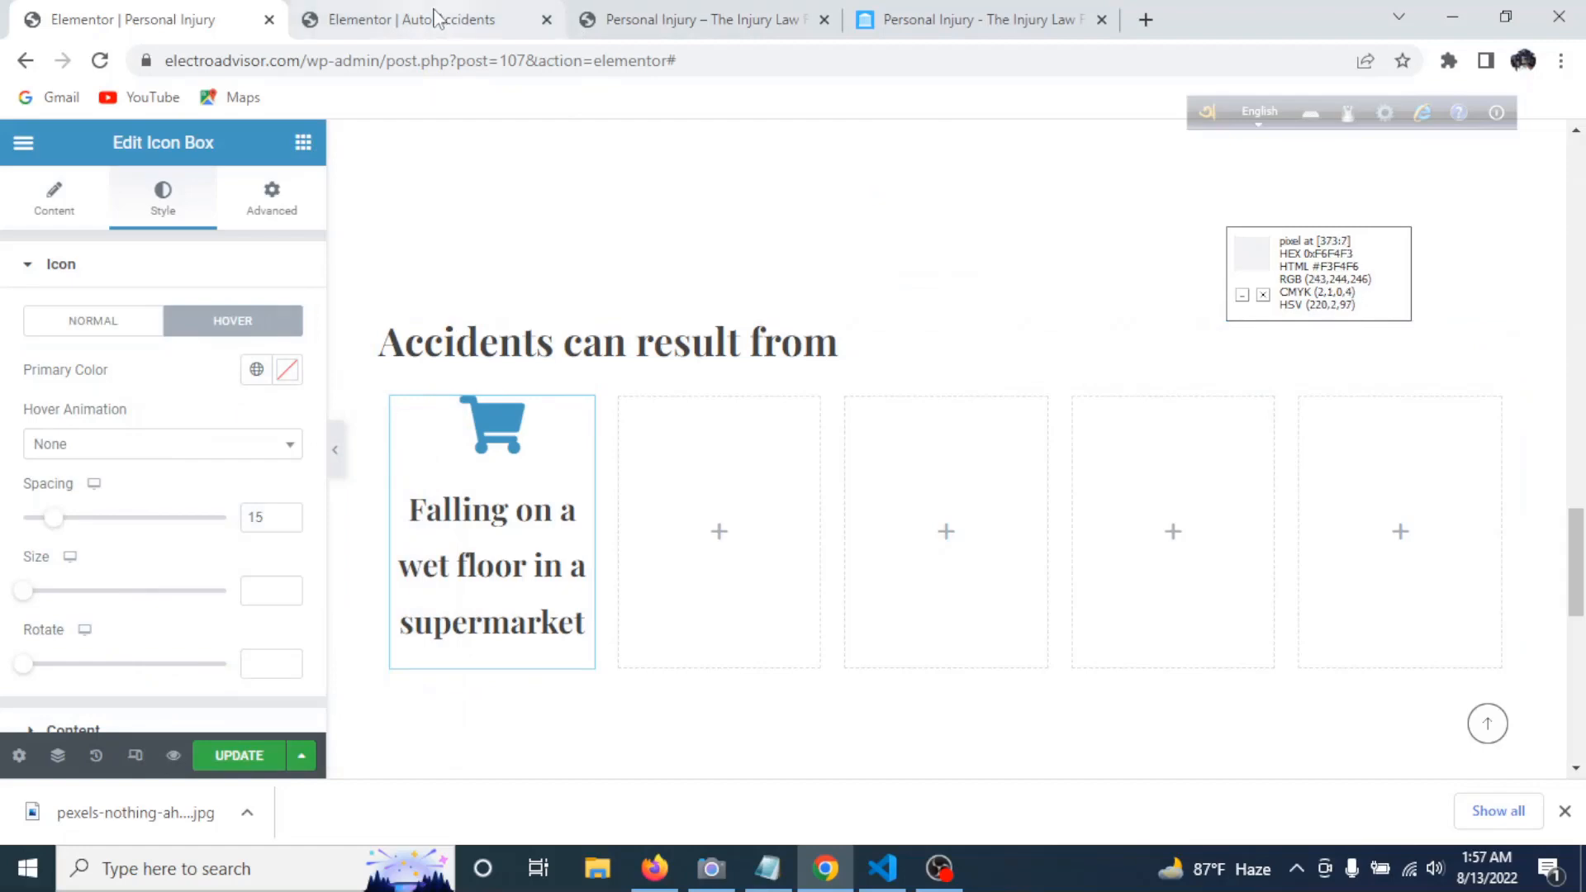
pyautogui.click(909, 19)
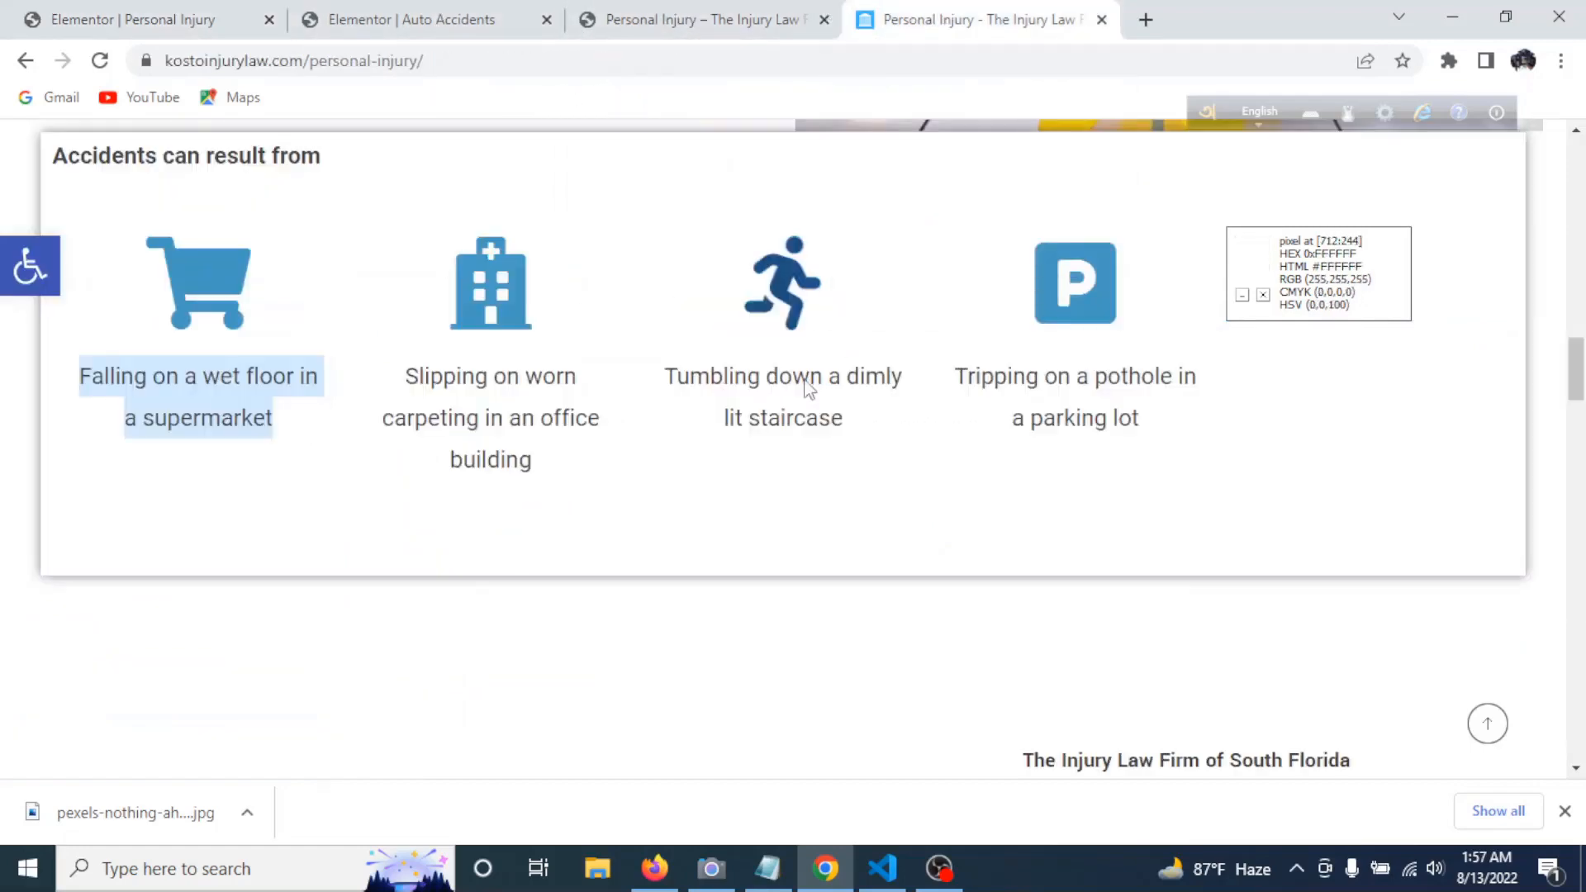
pyautogui.click(102, 10)
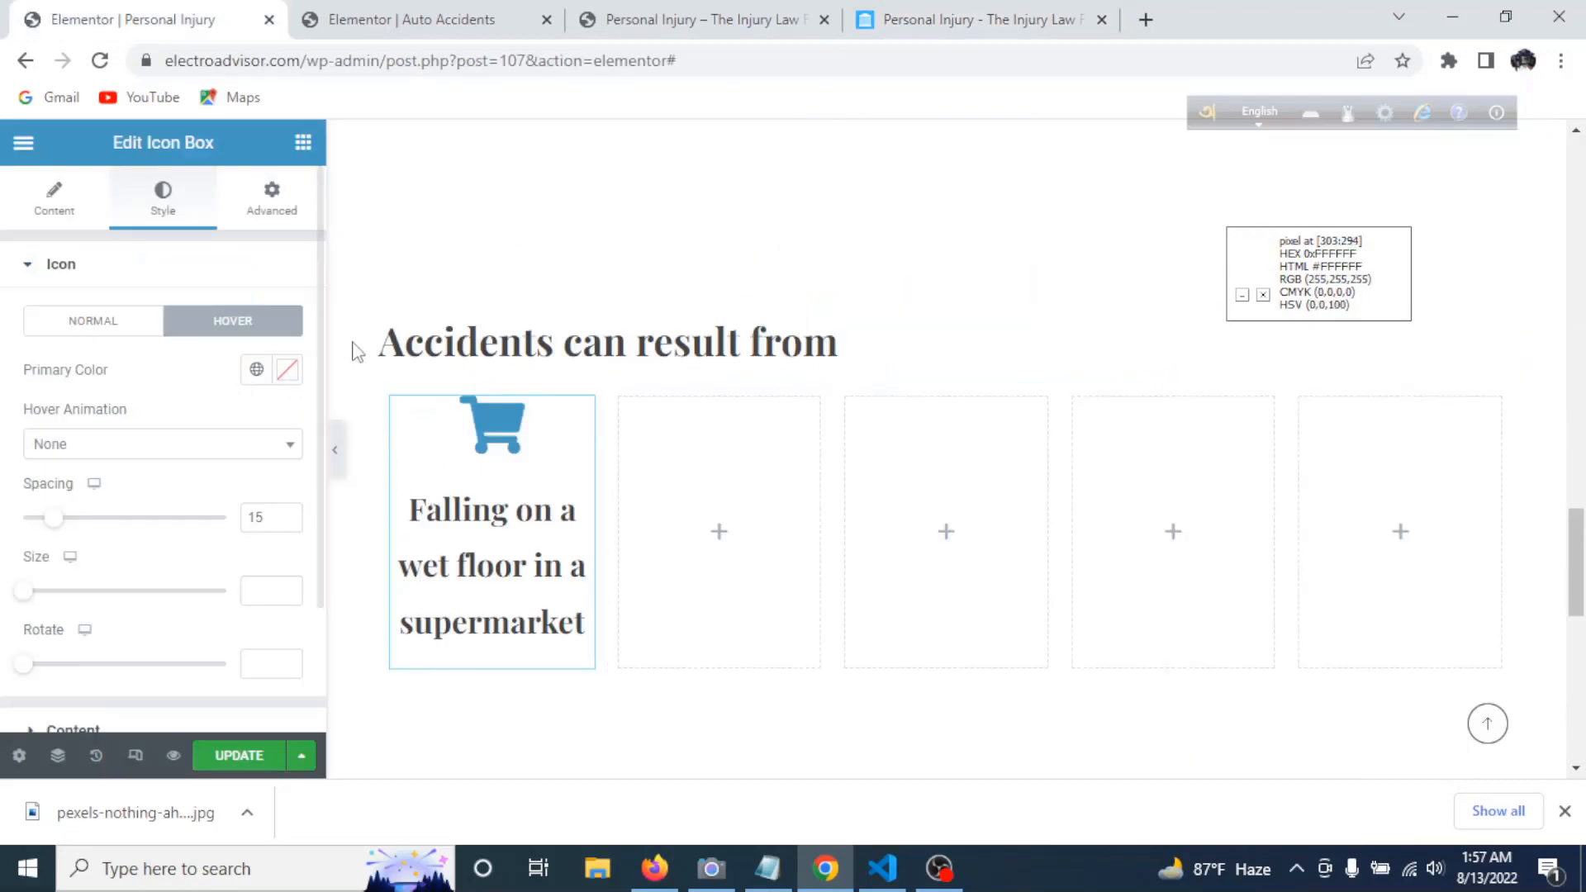
pyautogui.click(983, 19)
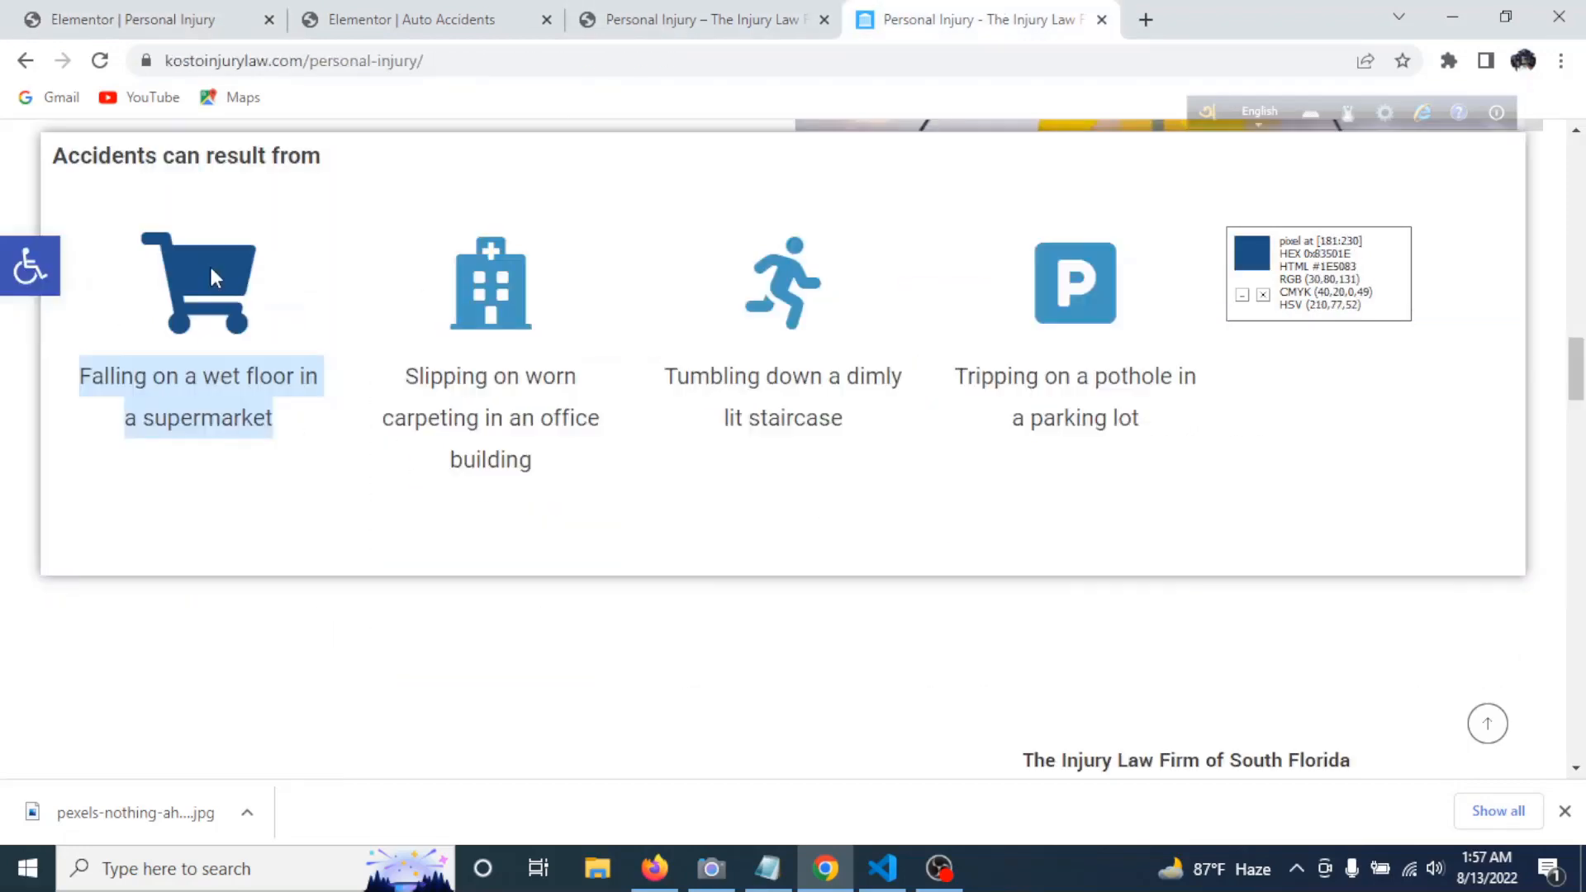
pyautogui.click(147, 15)
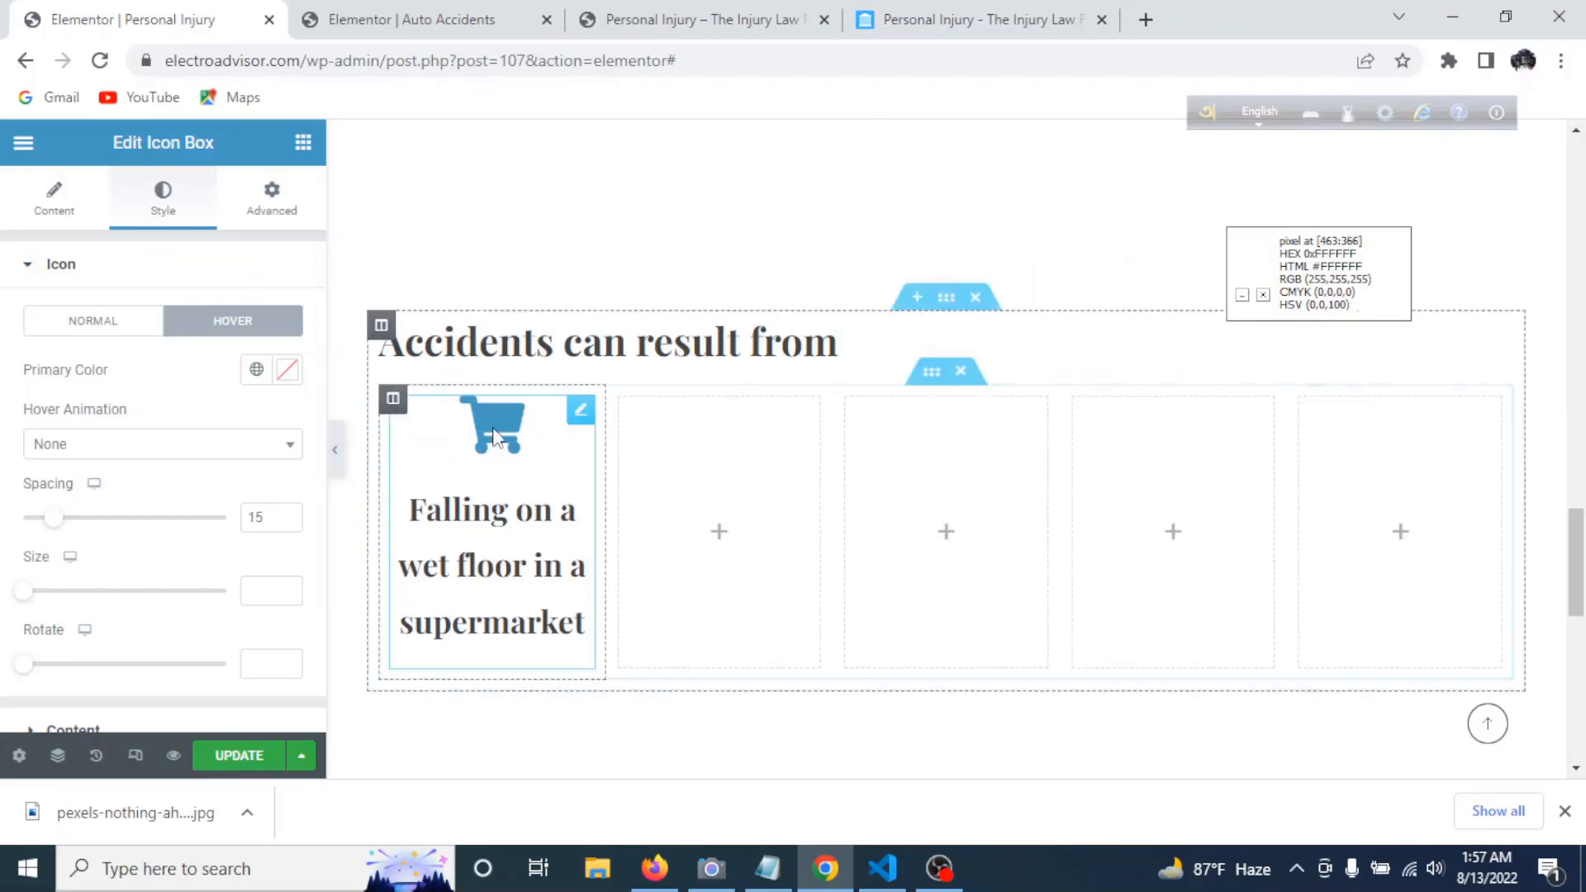
pyautogui.click(286, 371)
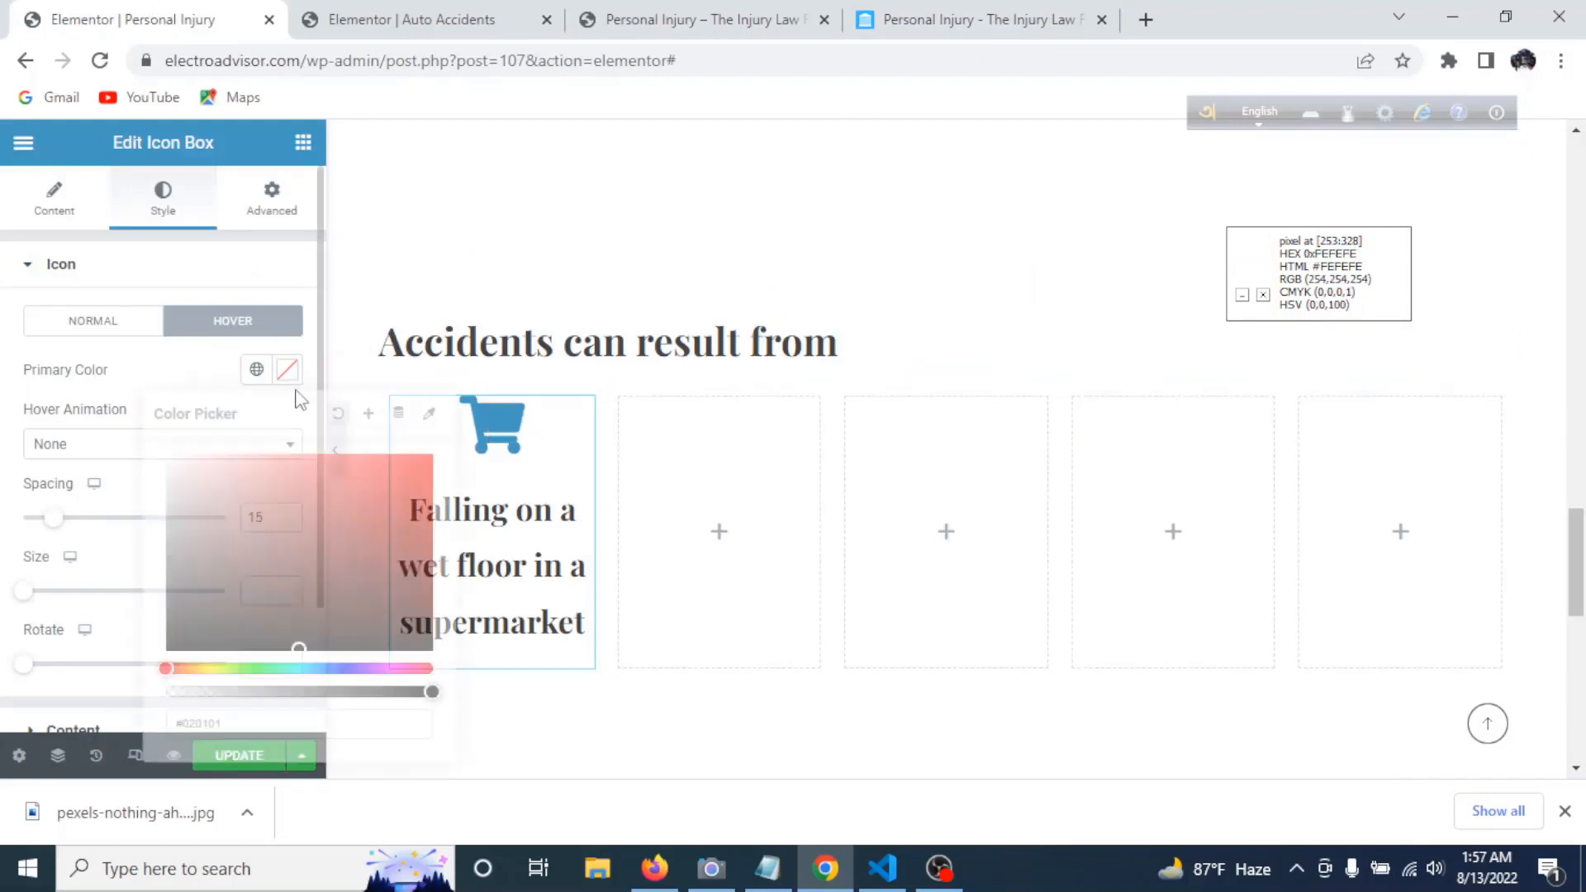
pyautogui.write('1E5083')
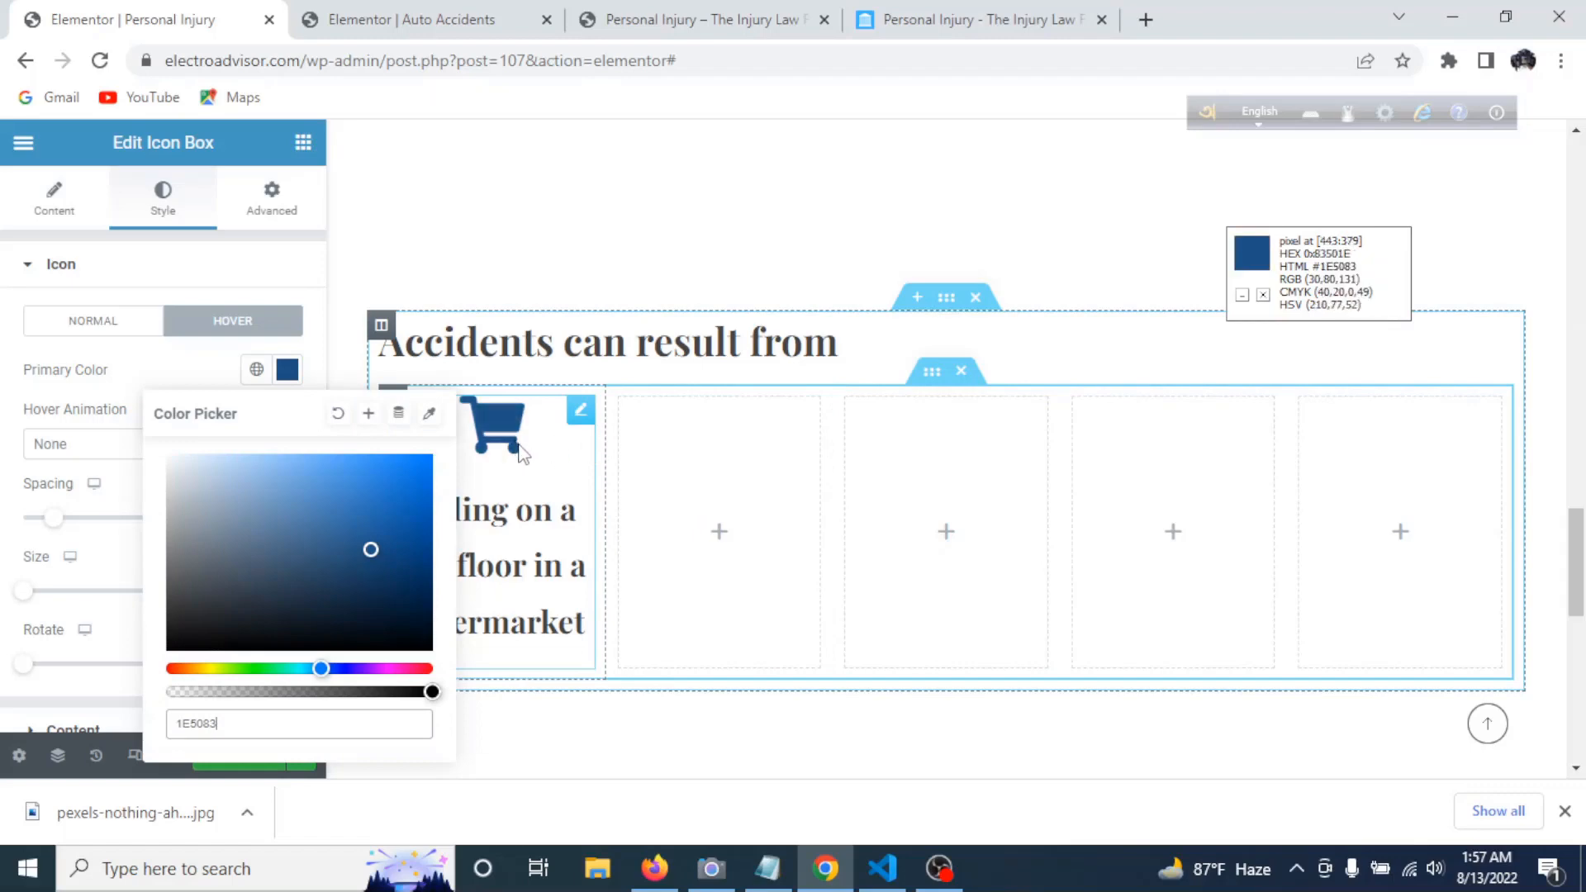
pyautogui.click(147, 380)
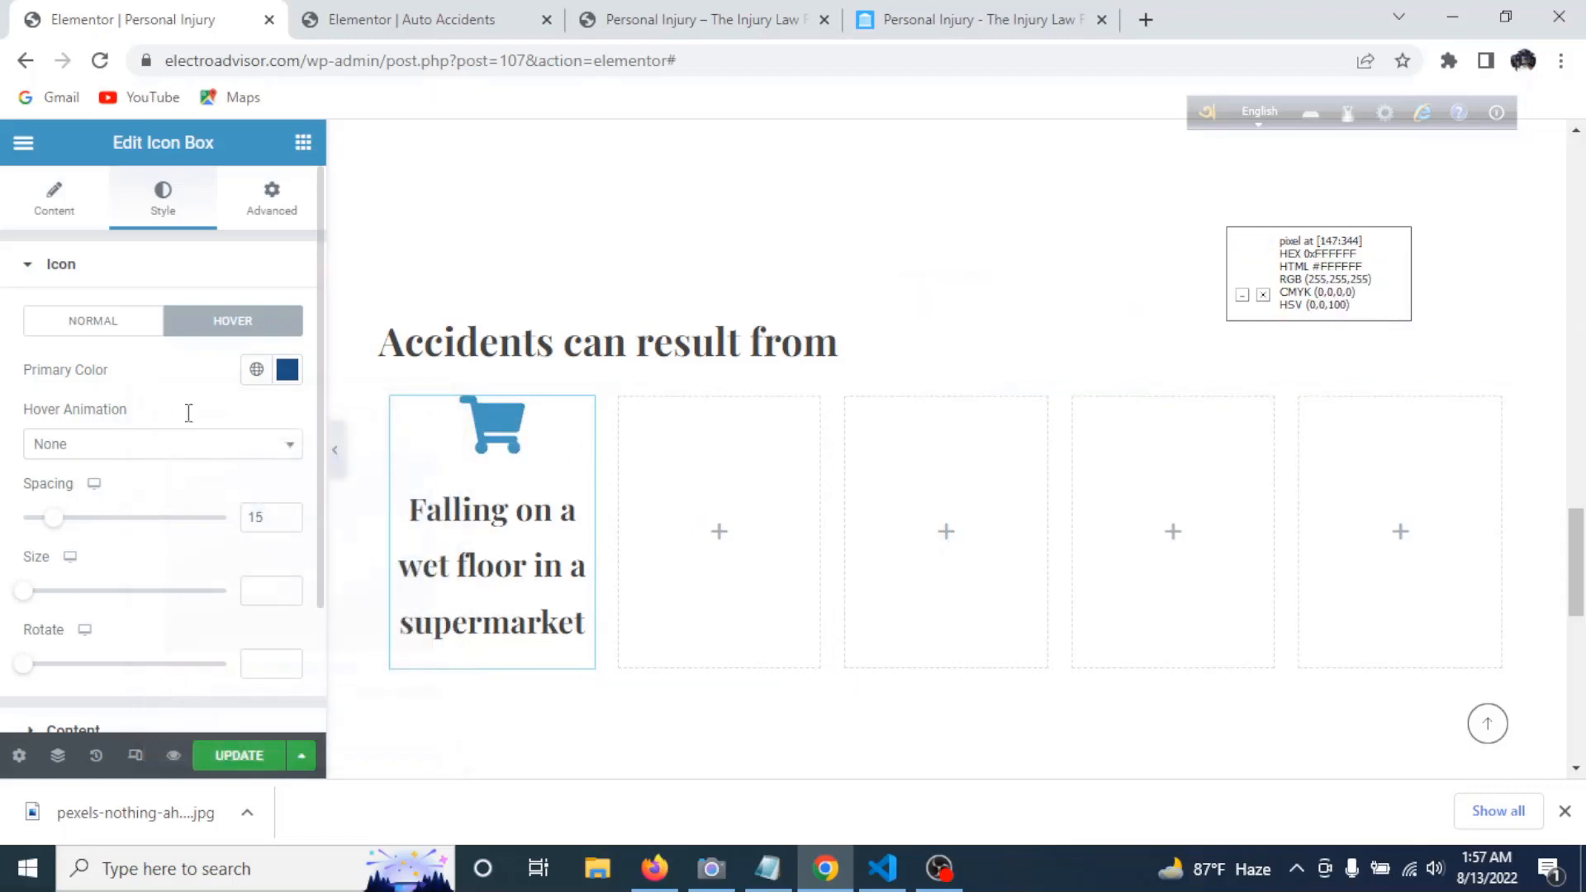
# - Try the Shrink, Pulse and Pulse Grow hover animations on the cart icon
pyautogui.click(290, 450)
pyautogui.click(158, 539)
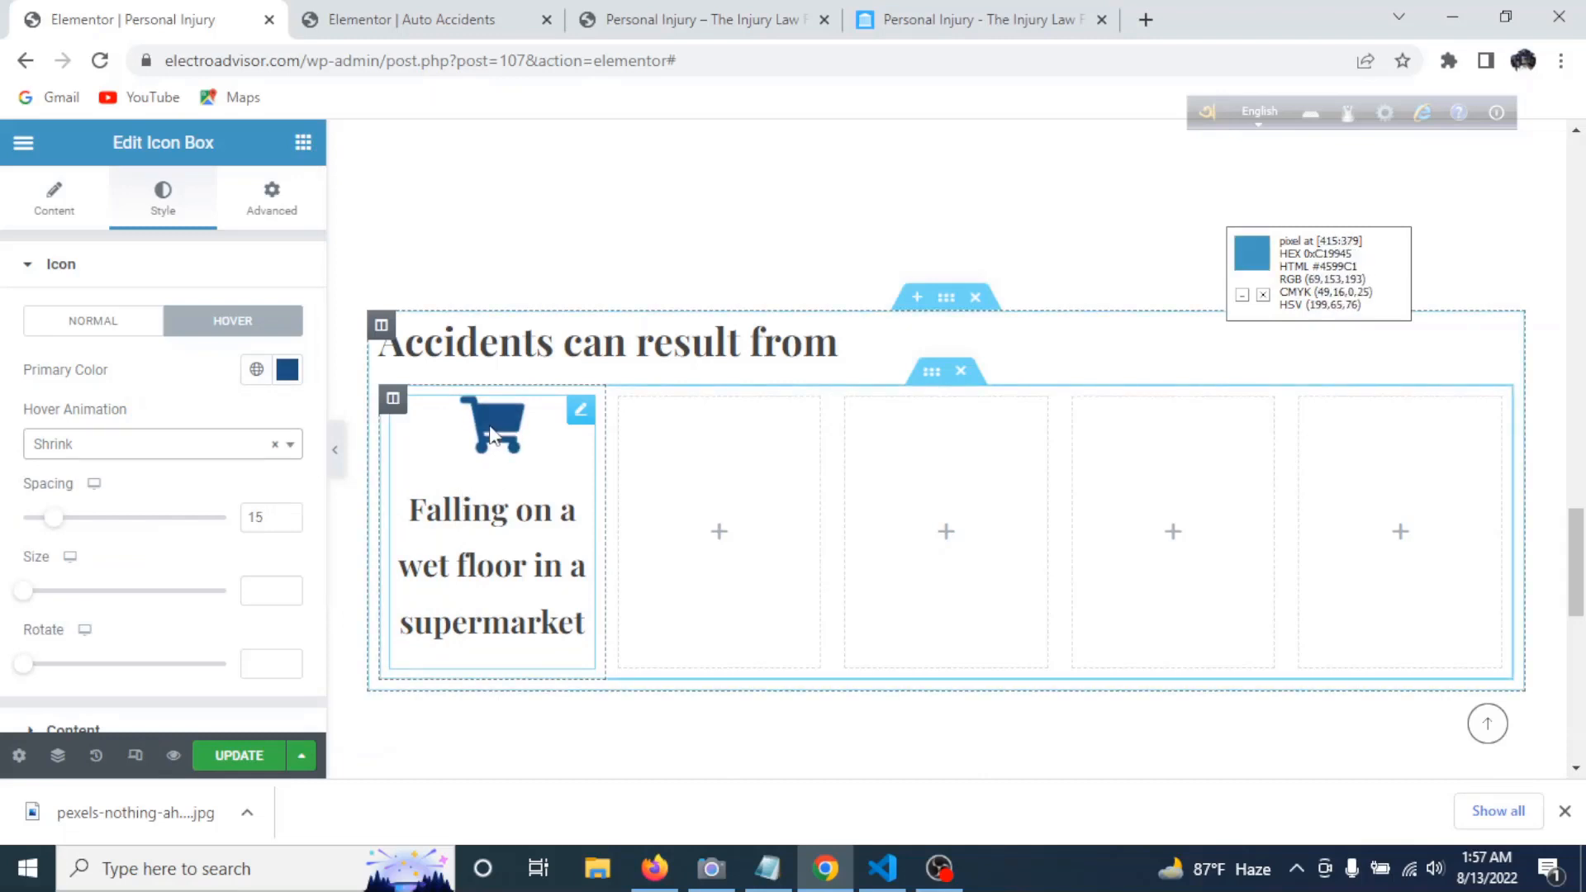
pyautogui.click(210, 459)
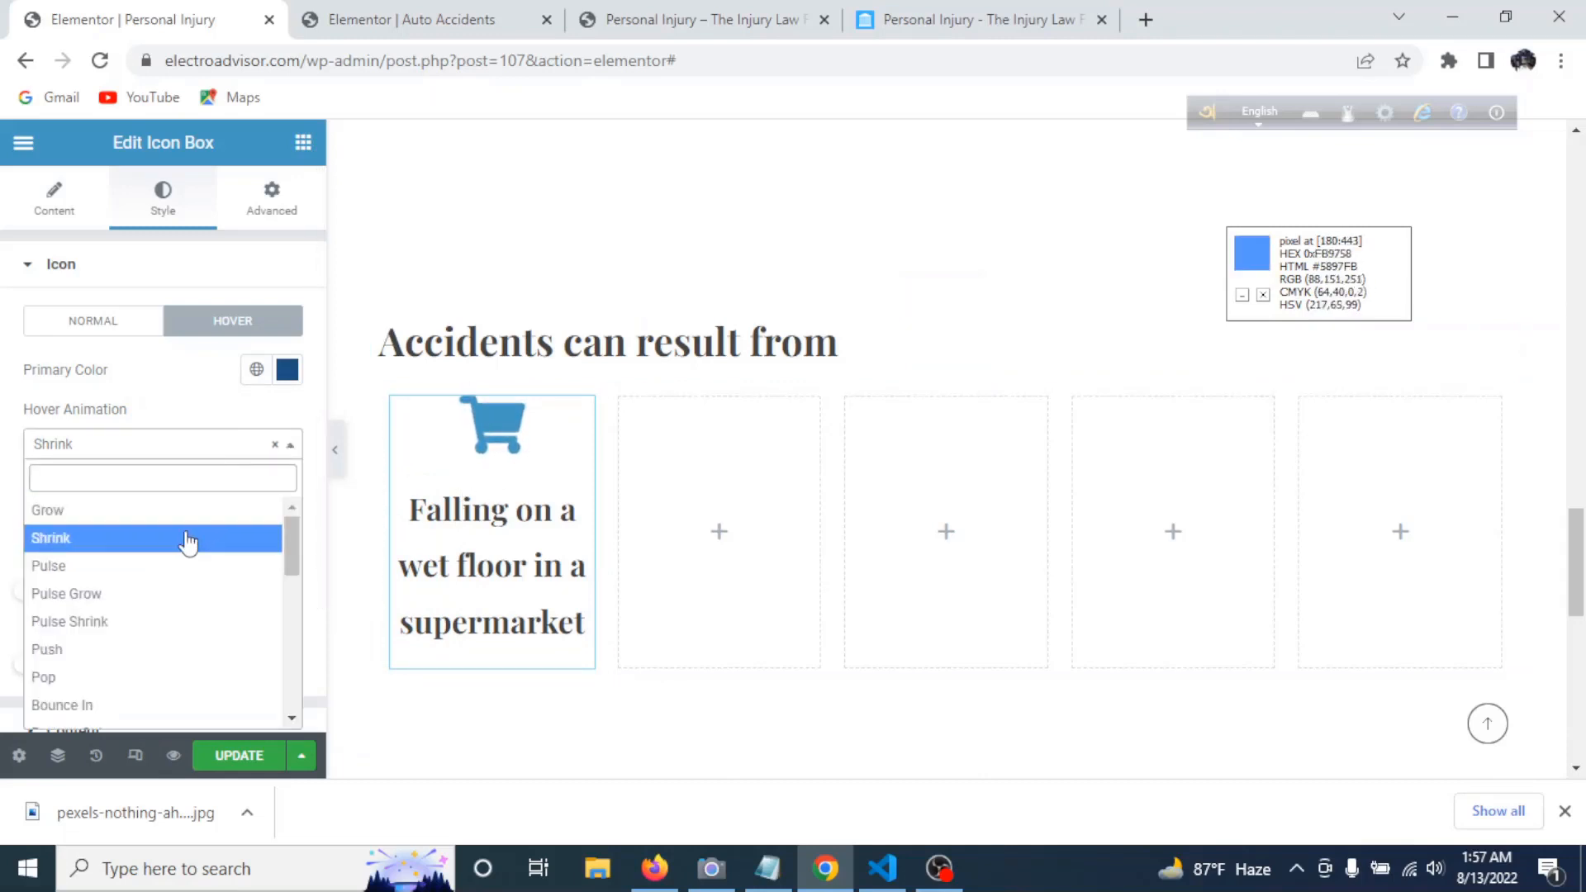
pyautogui.click(127, 564)
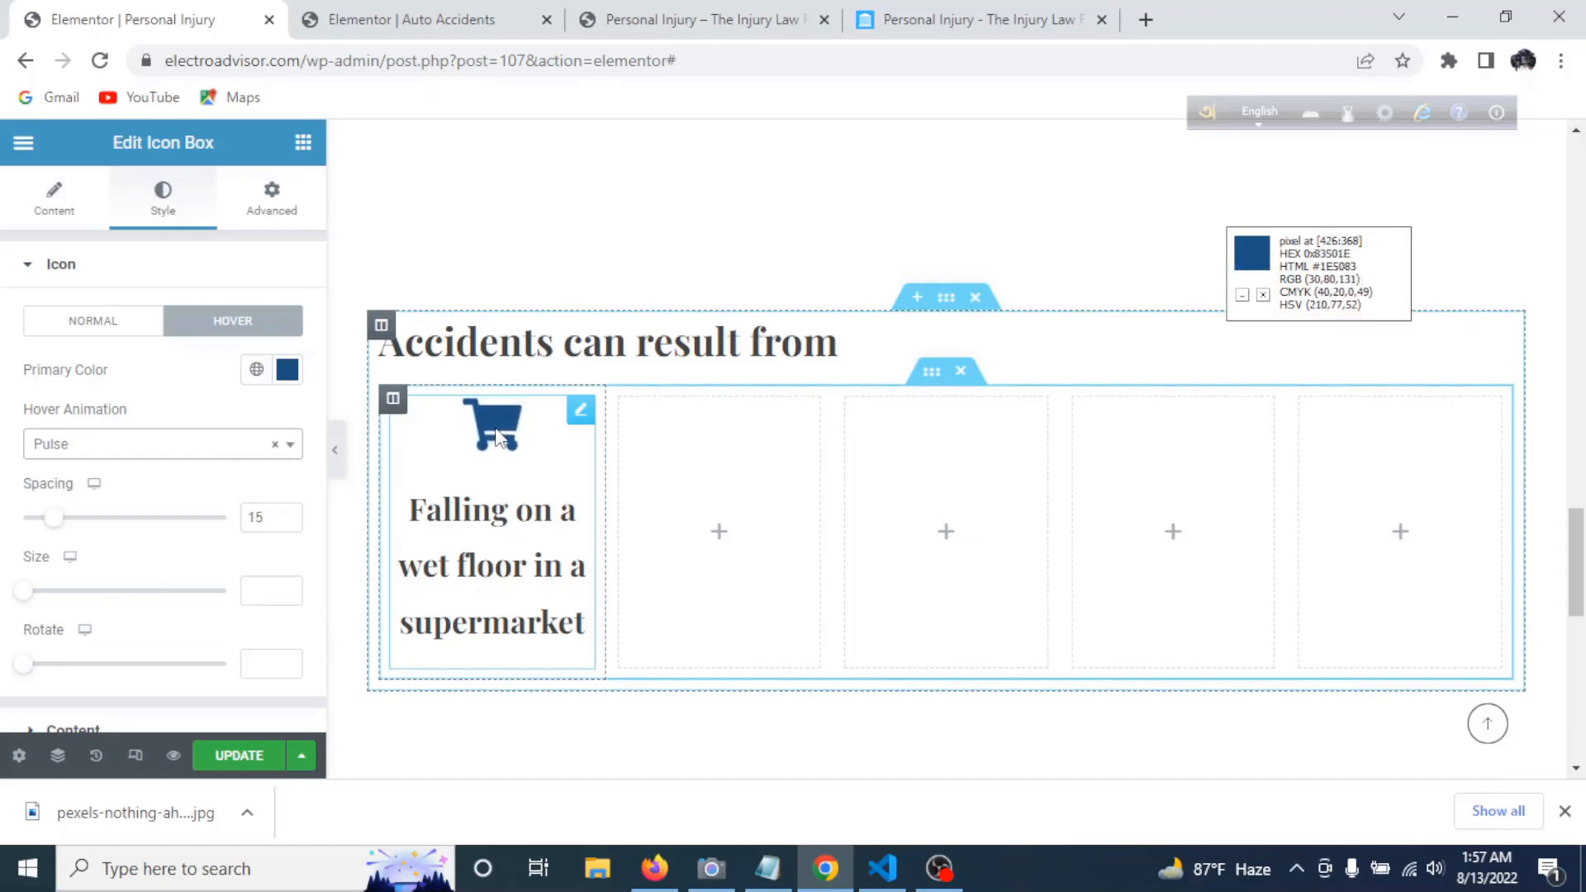
pyautogui.click(219, 461)
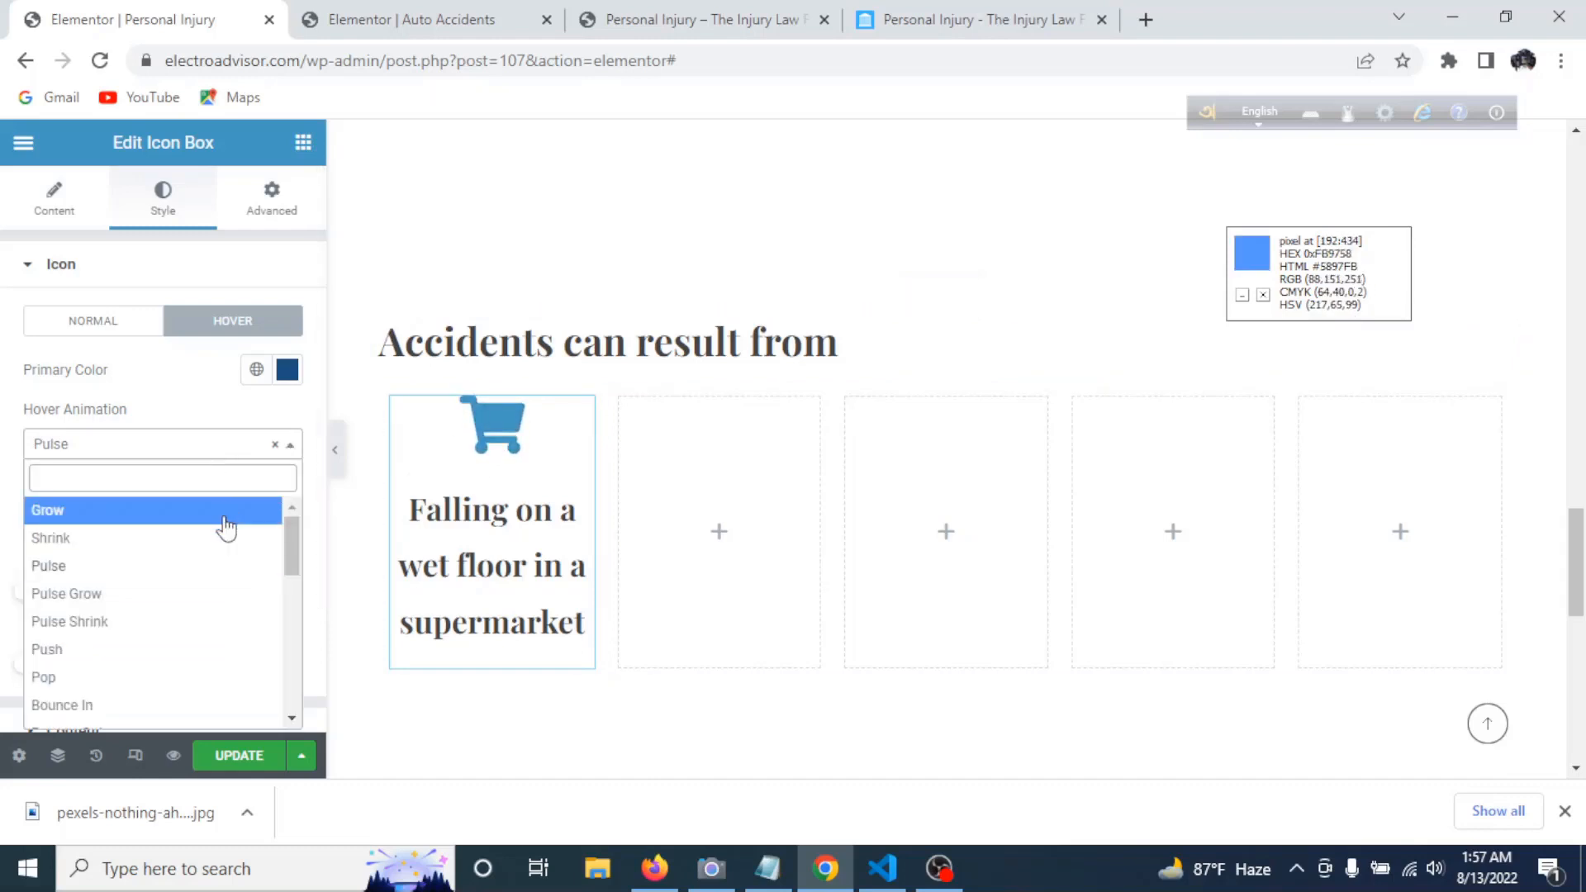
pyautogui.click(163, 608)
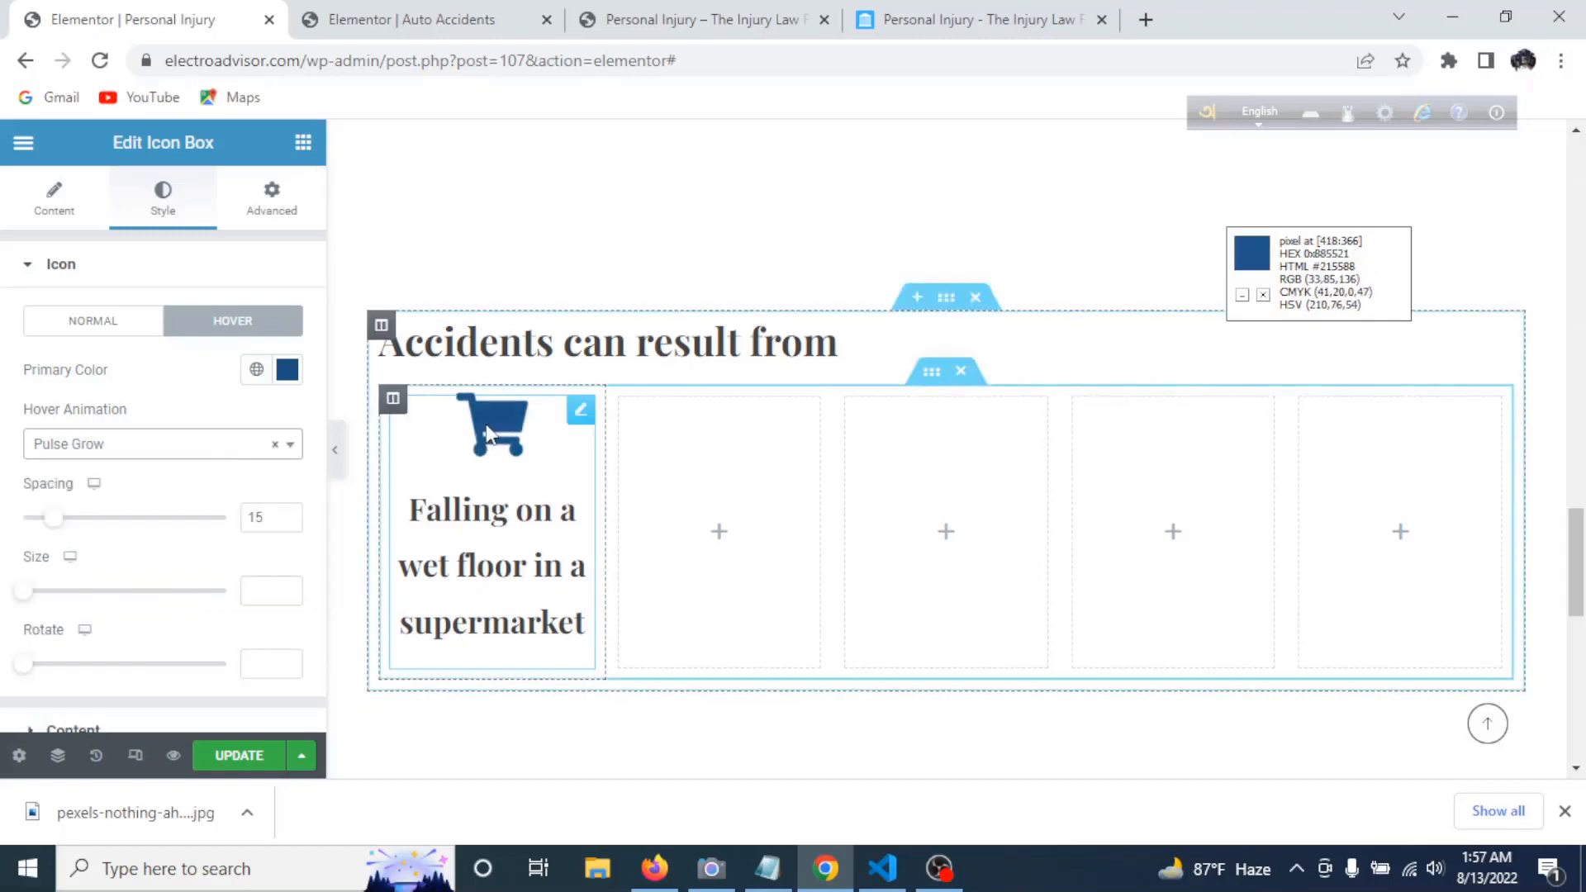
# - Set the cart icon's hover animation to Grow and compare it with the cart on the reference page
pyautogui.click(211, 453)
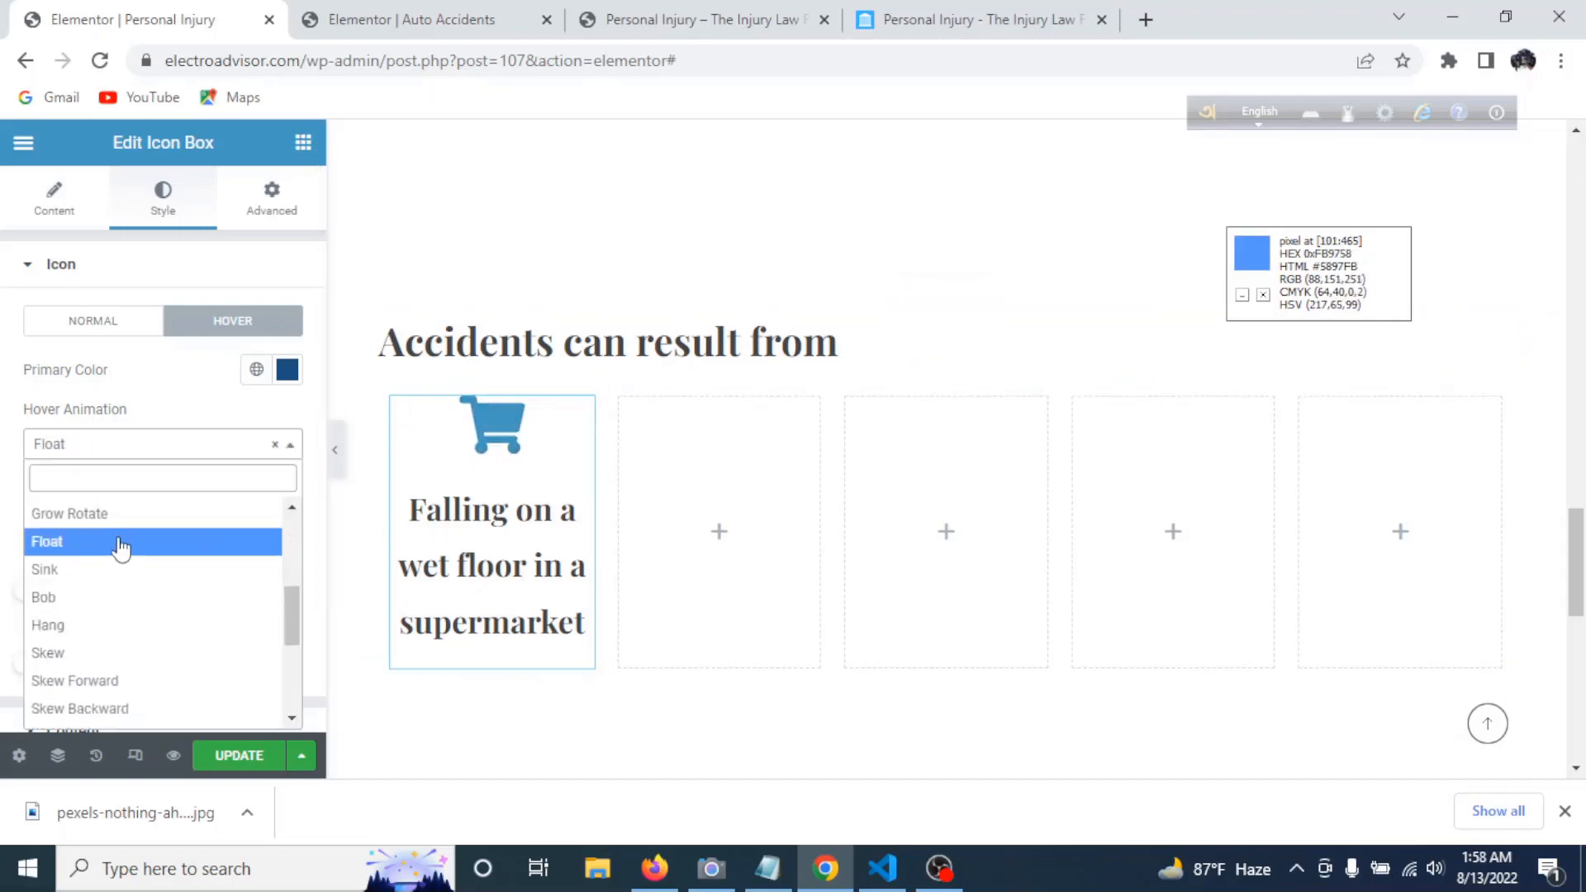
pyautogui.scroll(4, 124, 551)
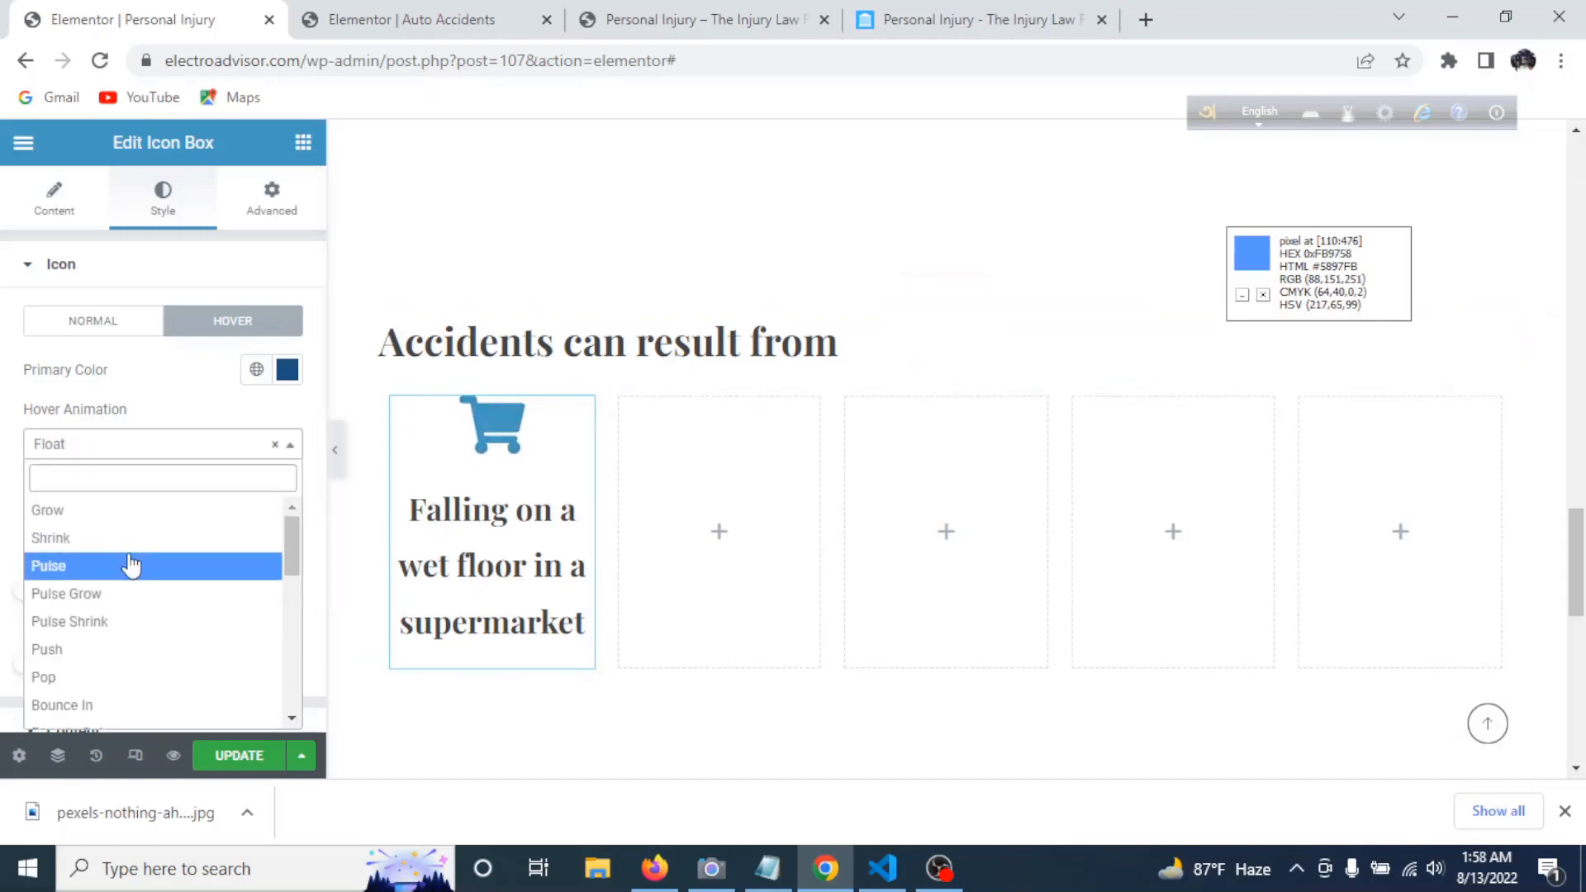
pyautogui.click(105, 510)
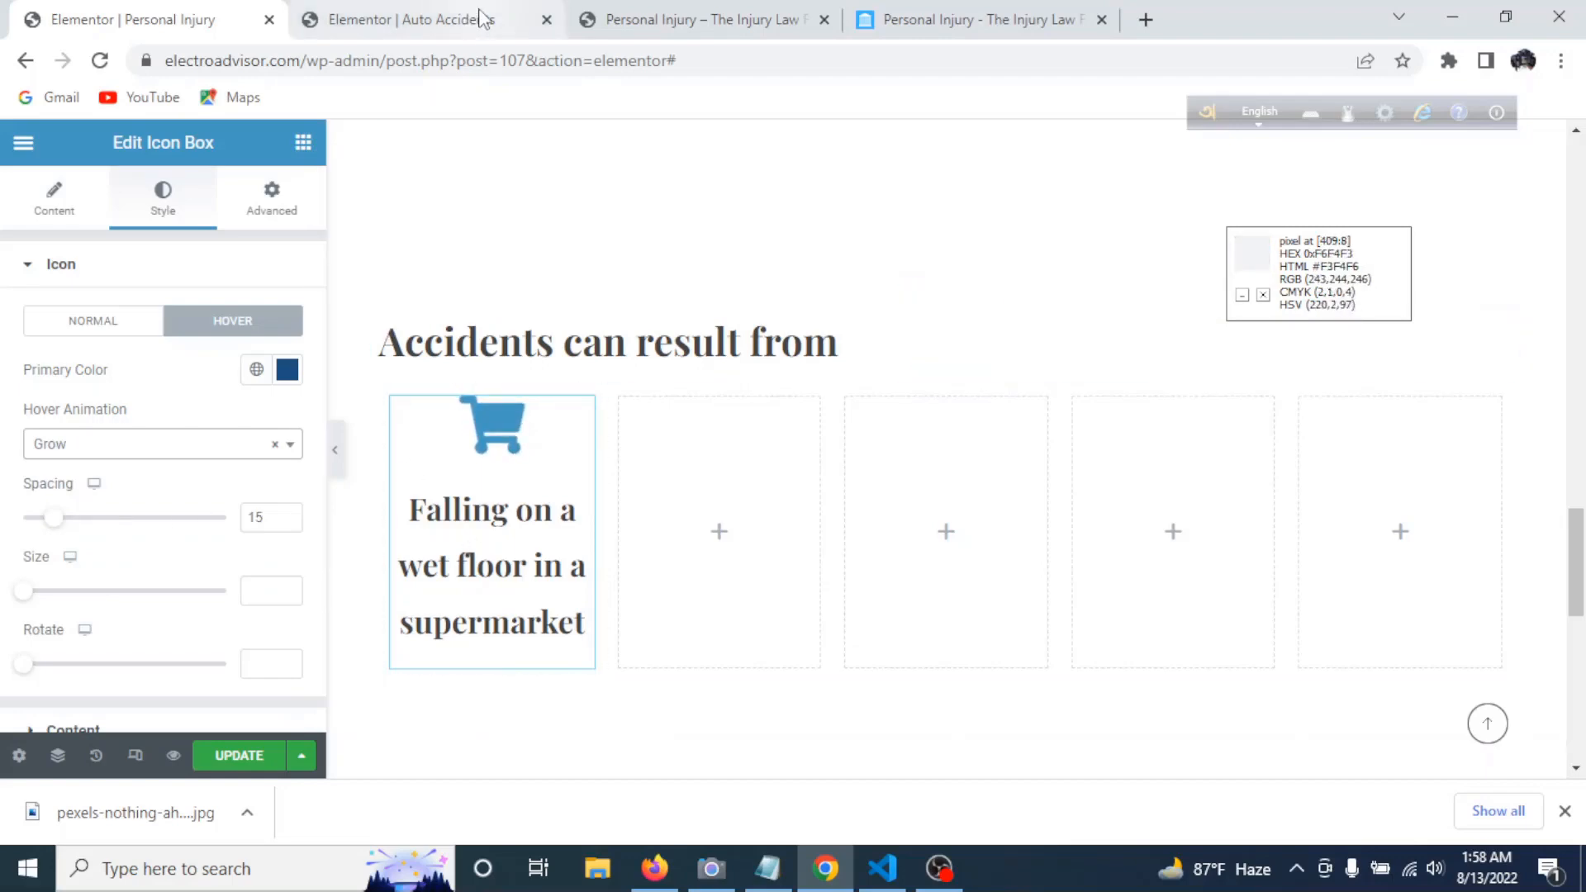
pyautogui.hotkey('ctrl', '4')
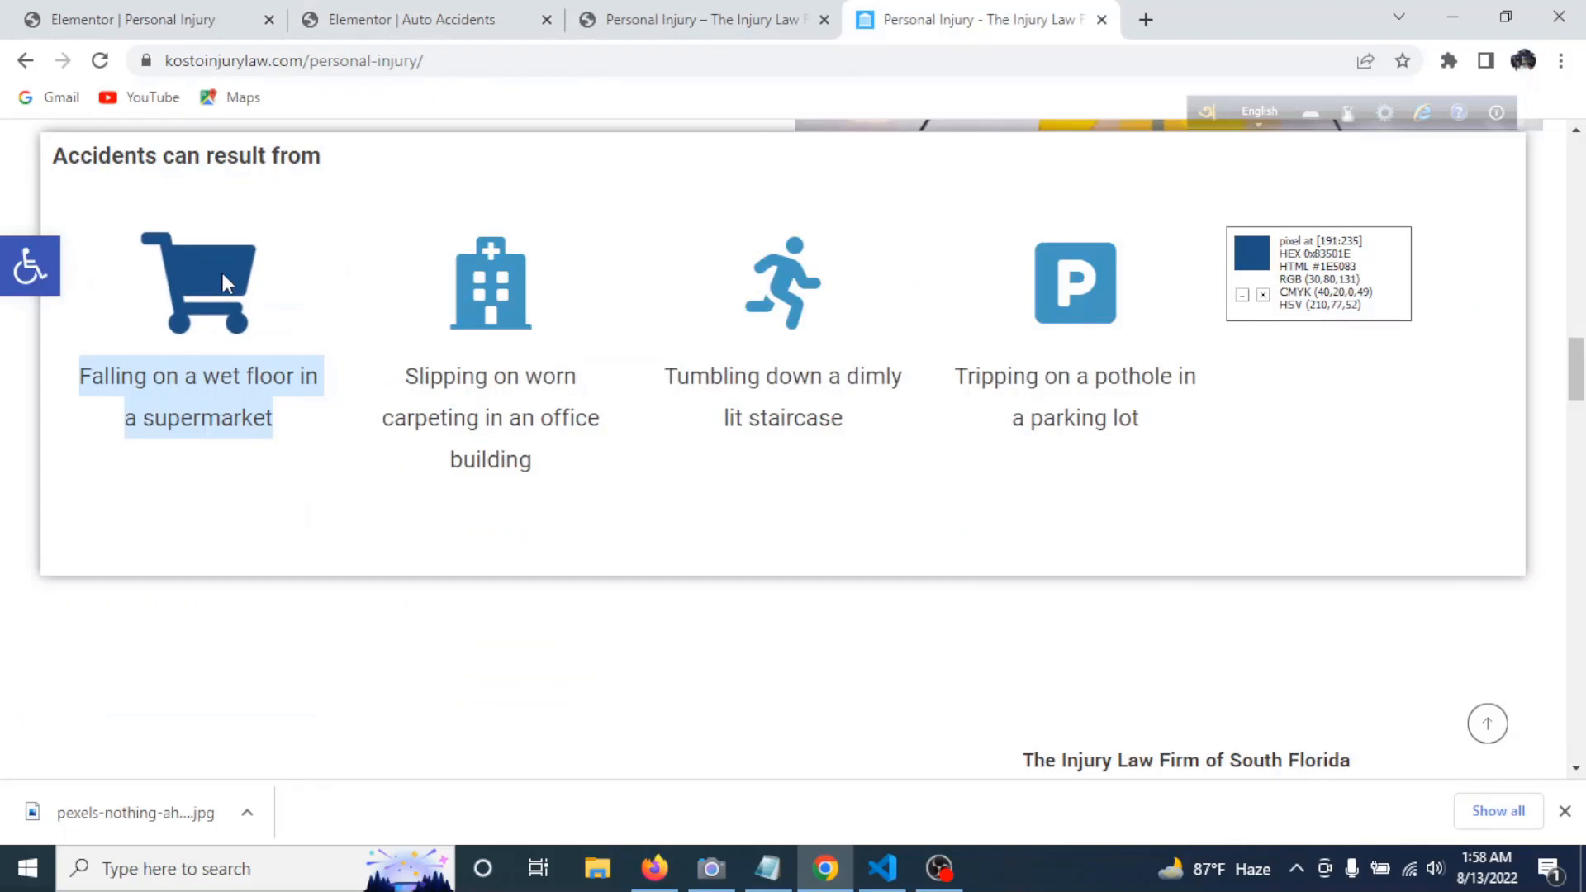
pyautogui.click(170, 19)
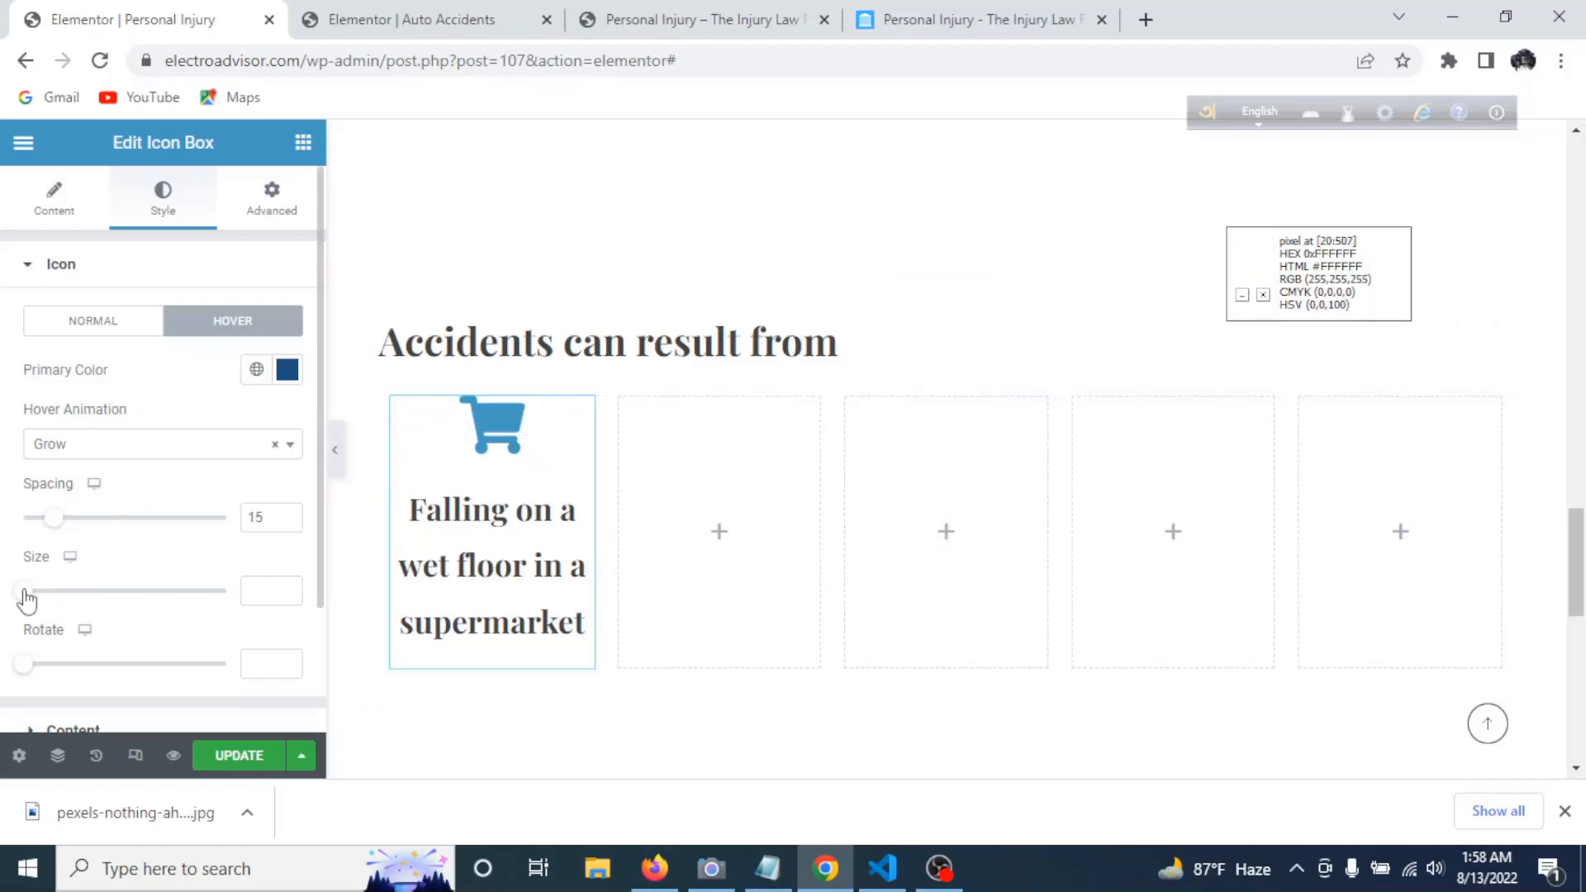
# - Set the cart icon's size to 80 and preview the icon box with the editing panel hidden
pyautogui.moveTo(26, 592); pyautogui.dragTo(60, 588)
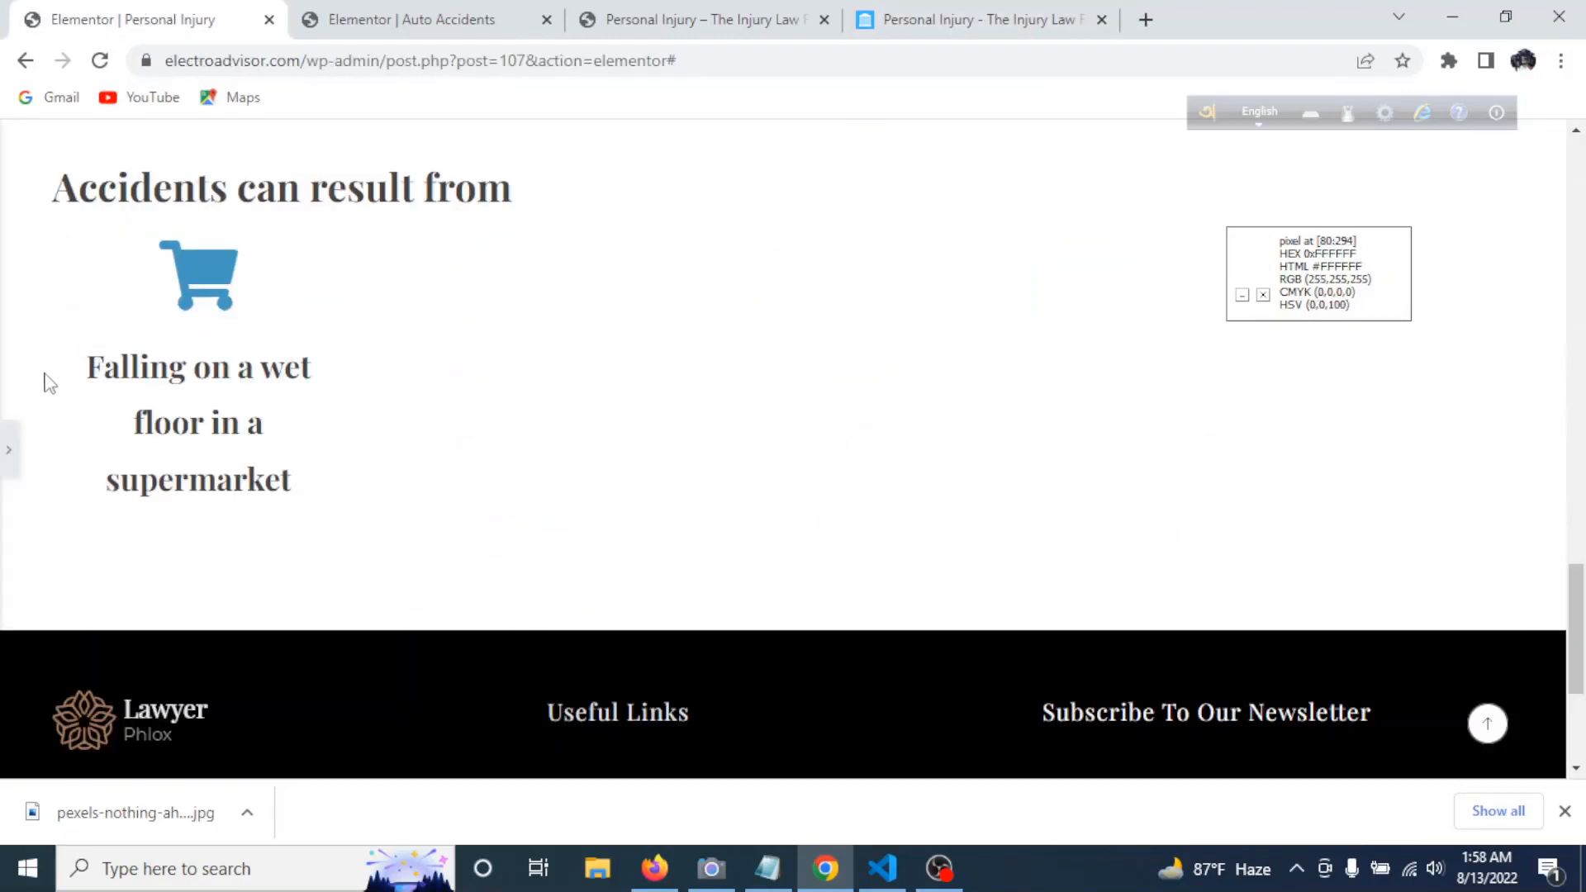
pyautogui.click(8, 450)
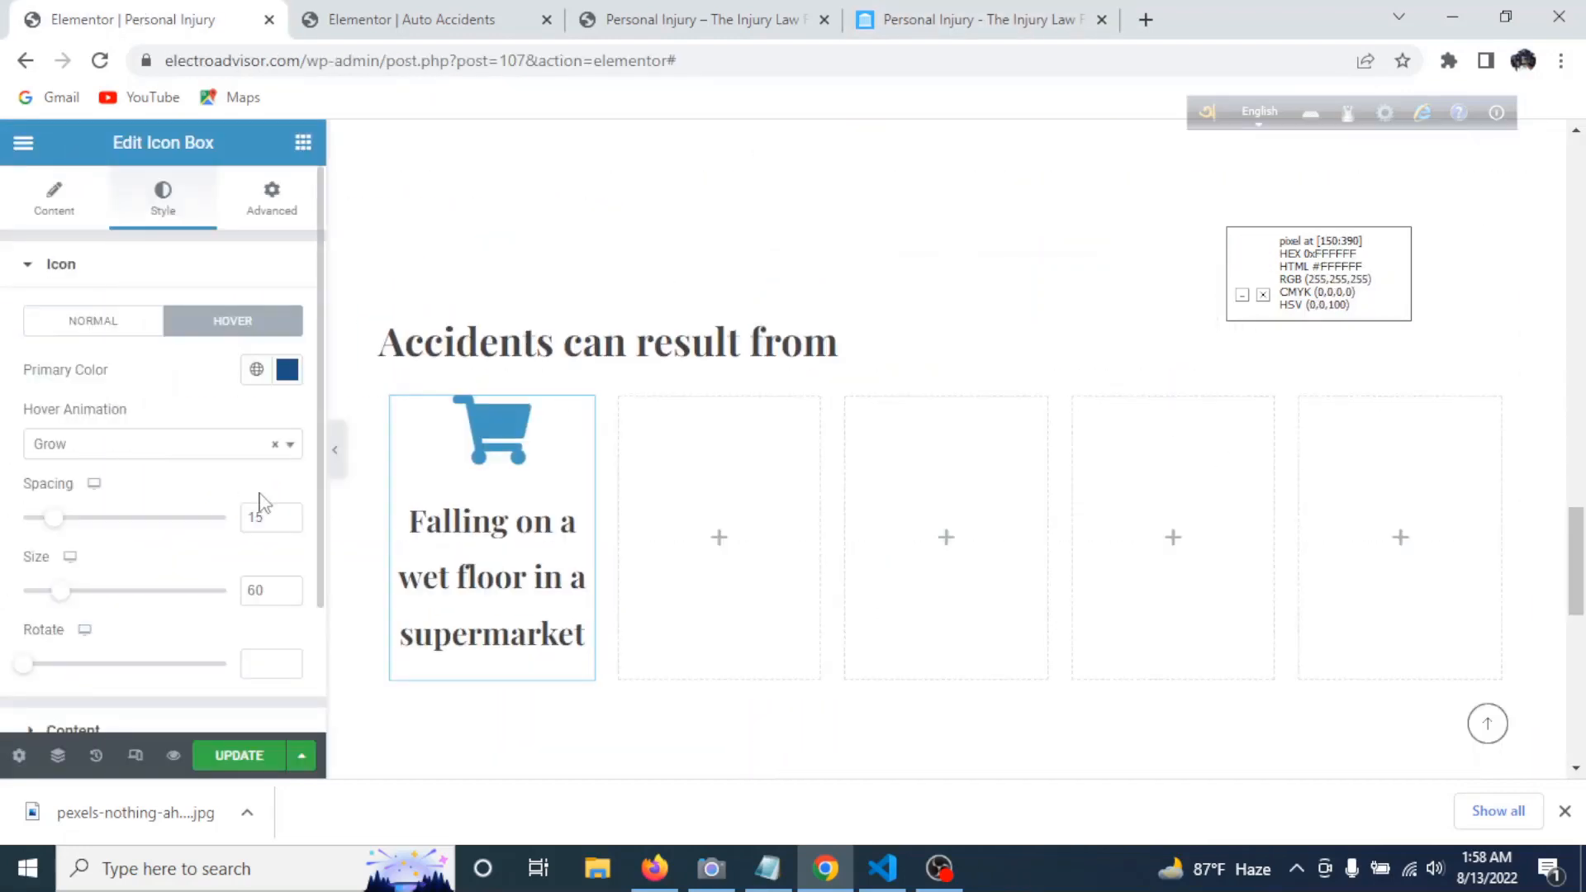
pyautogui.click(288, 586)
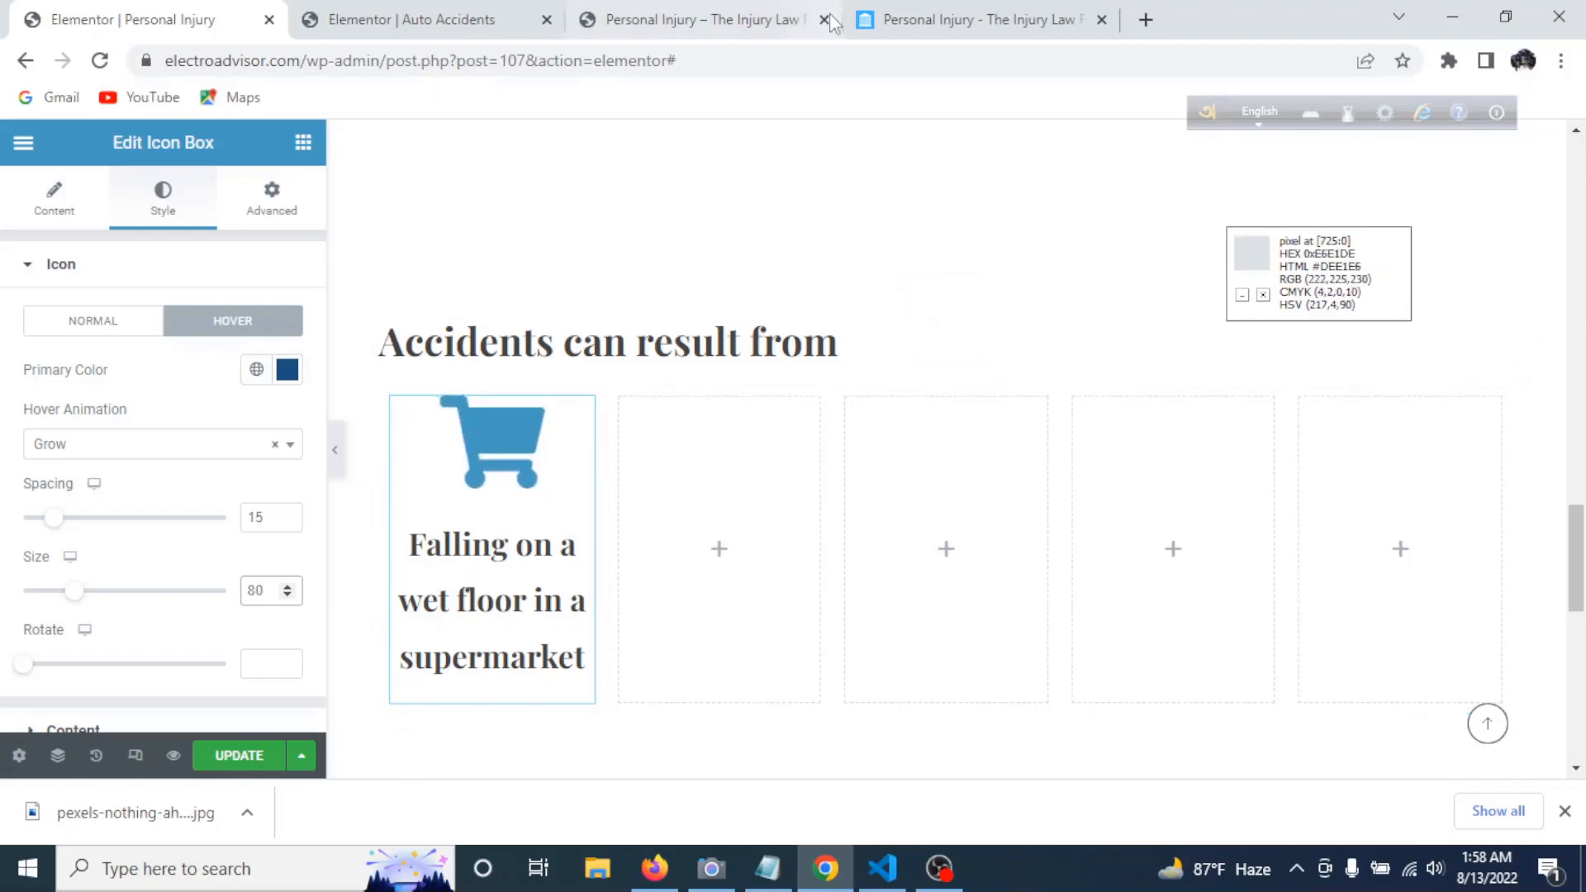
pyautogui.hotkey('ctrl', 'a')
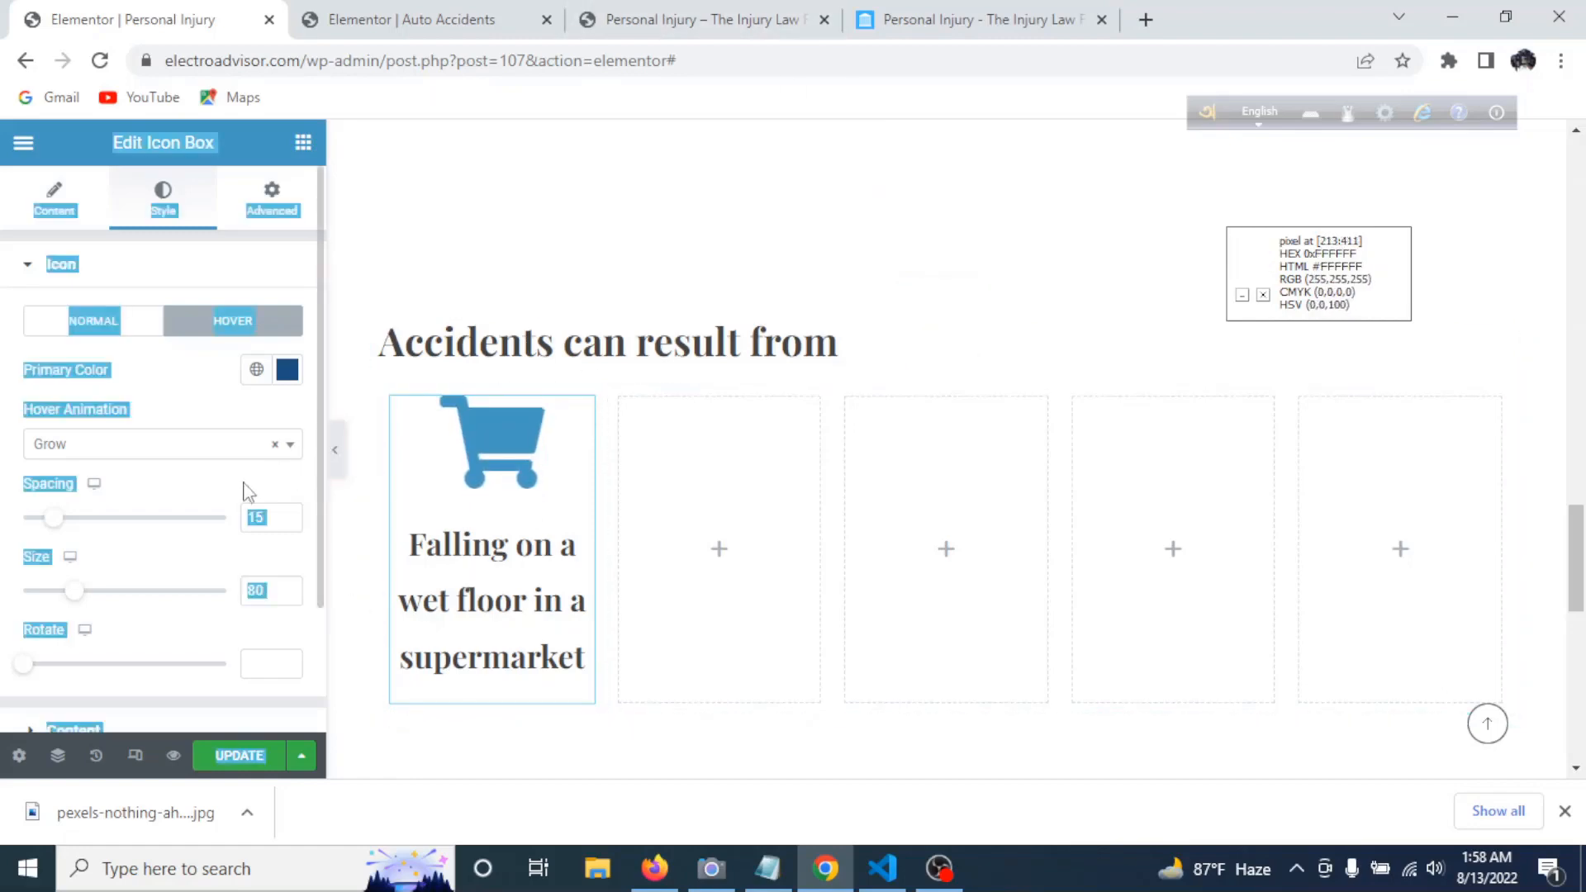
pyautogui.hotkey('ctrl', 'p')
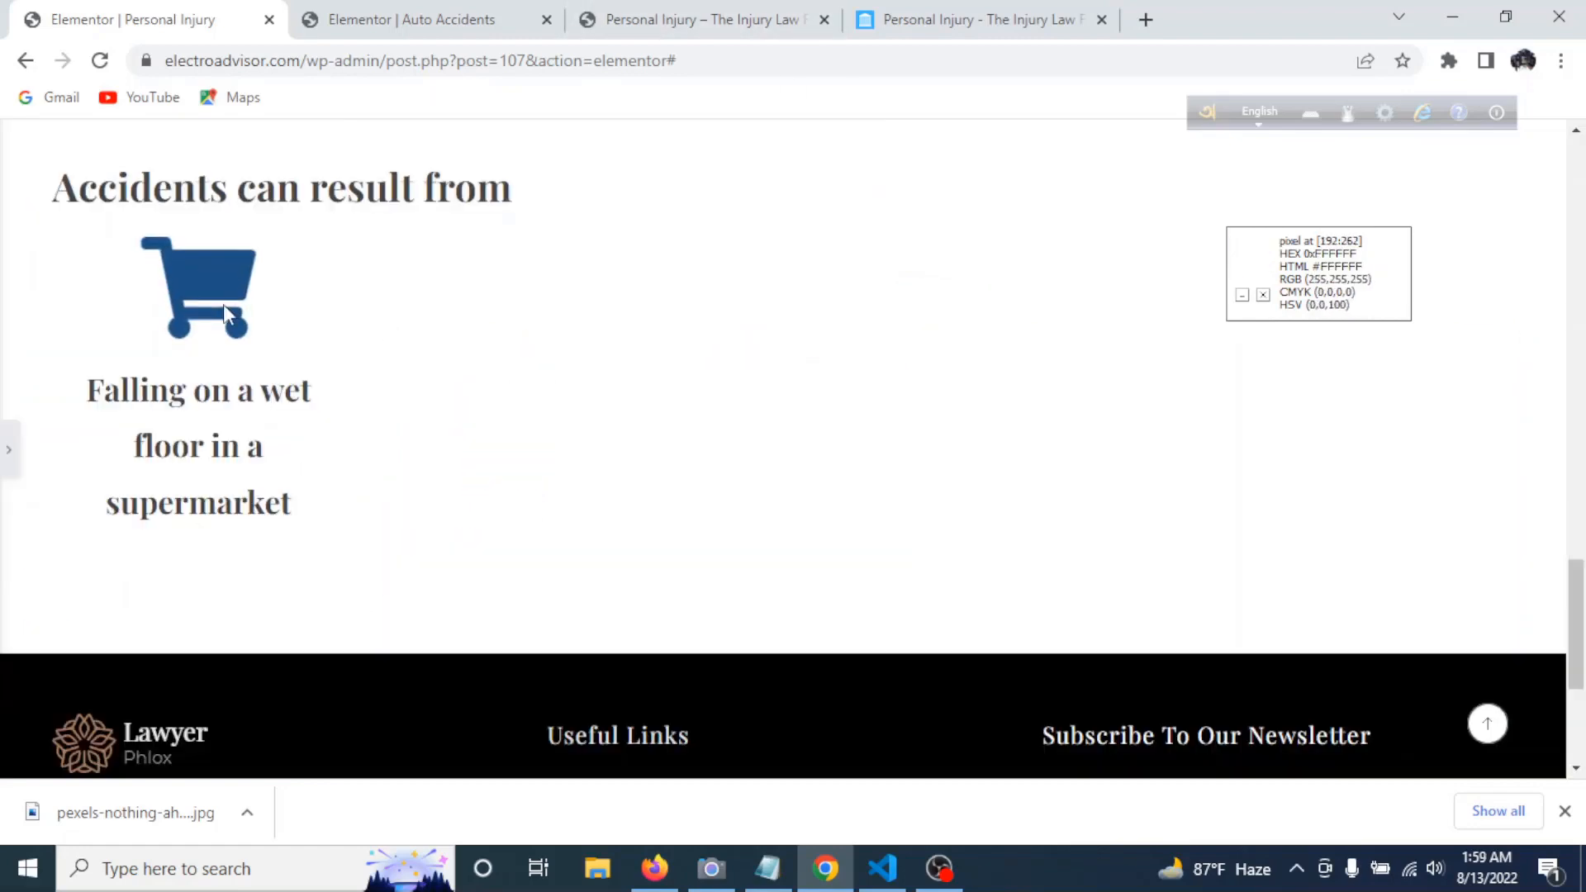
pyautogui.click(9, 450)
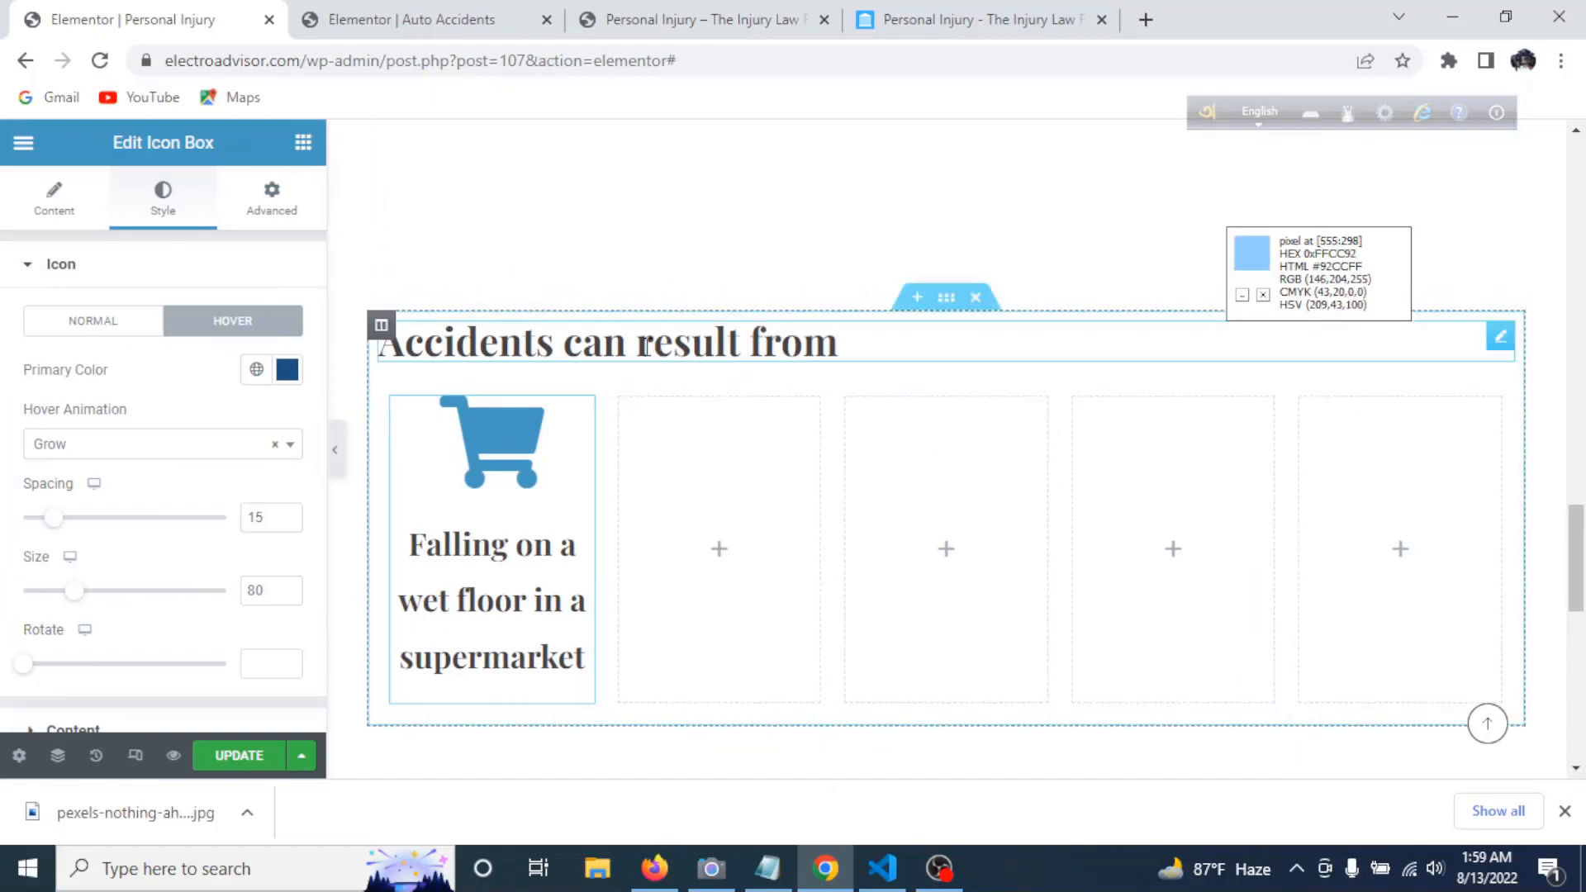
# - Switch to Firefox and inspect the reference page's "Accidents can result from" heading to find its font size and weight
pyautogui.click(655, 869)
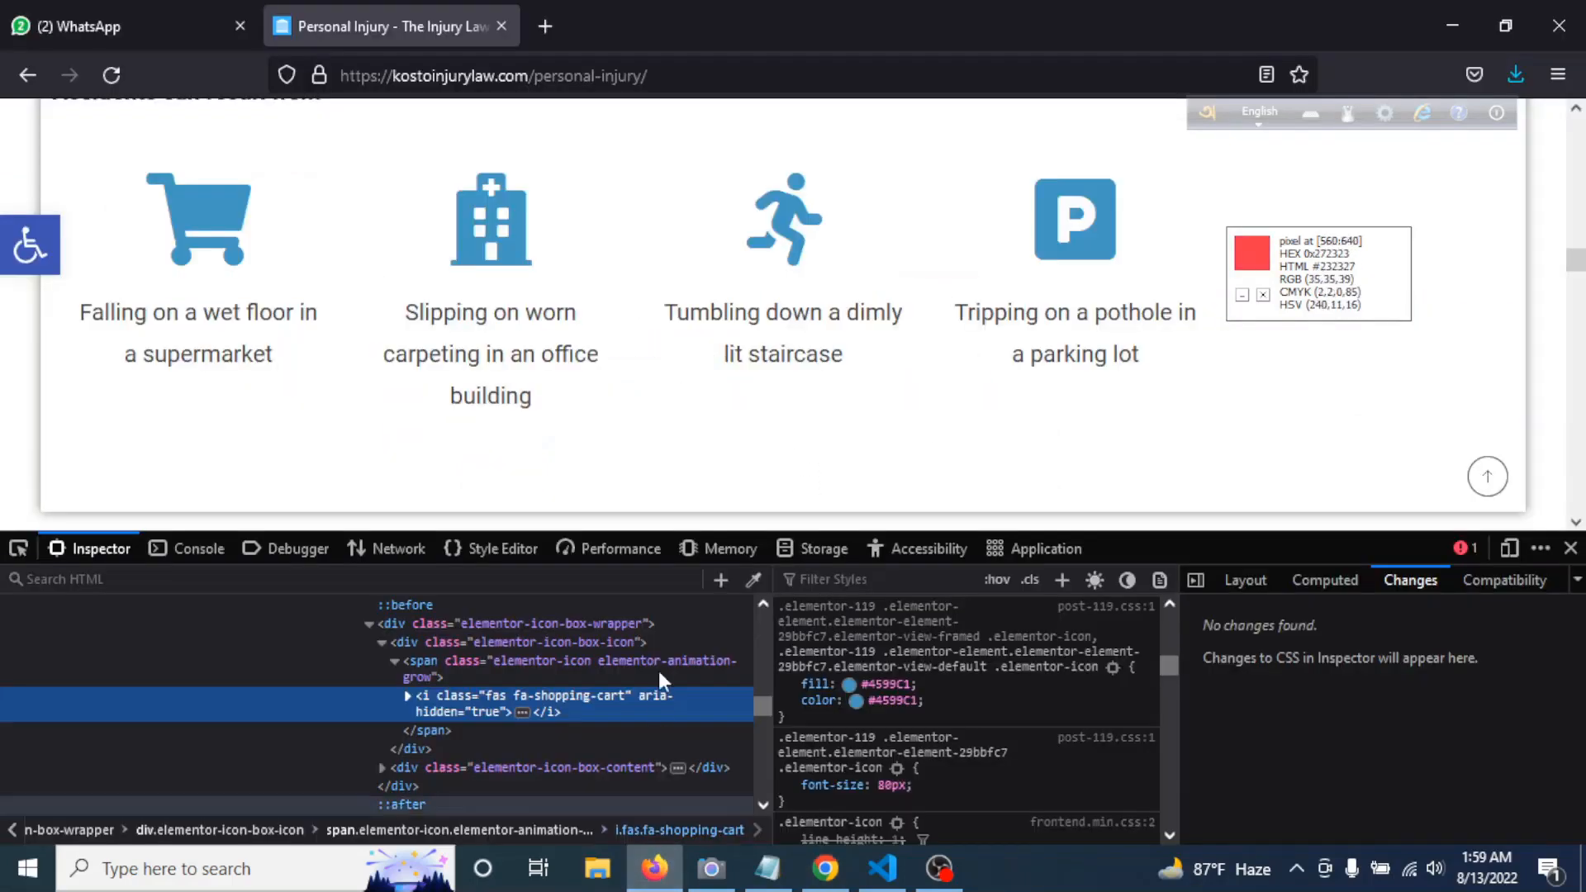
pyautogui.scroll(4, 290, 446)
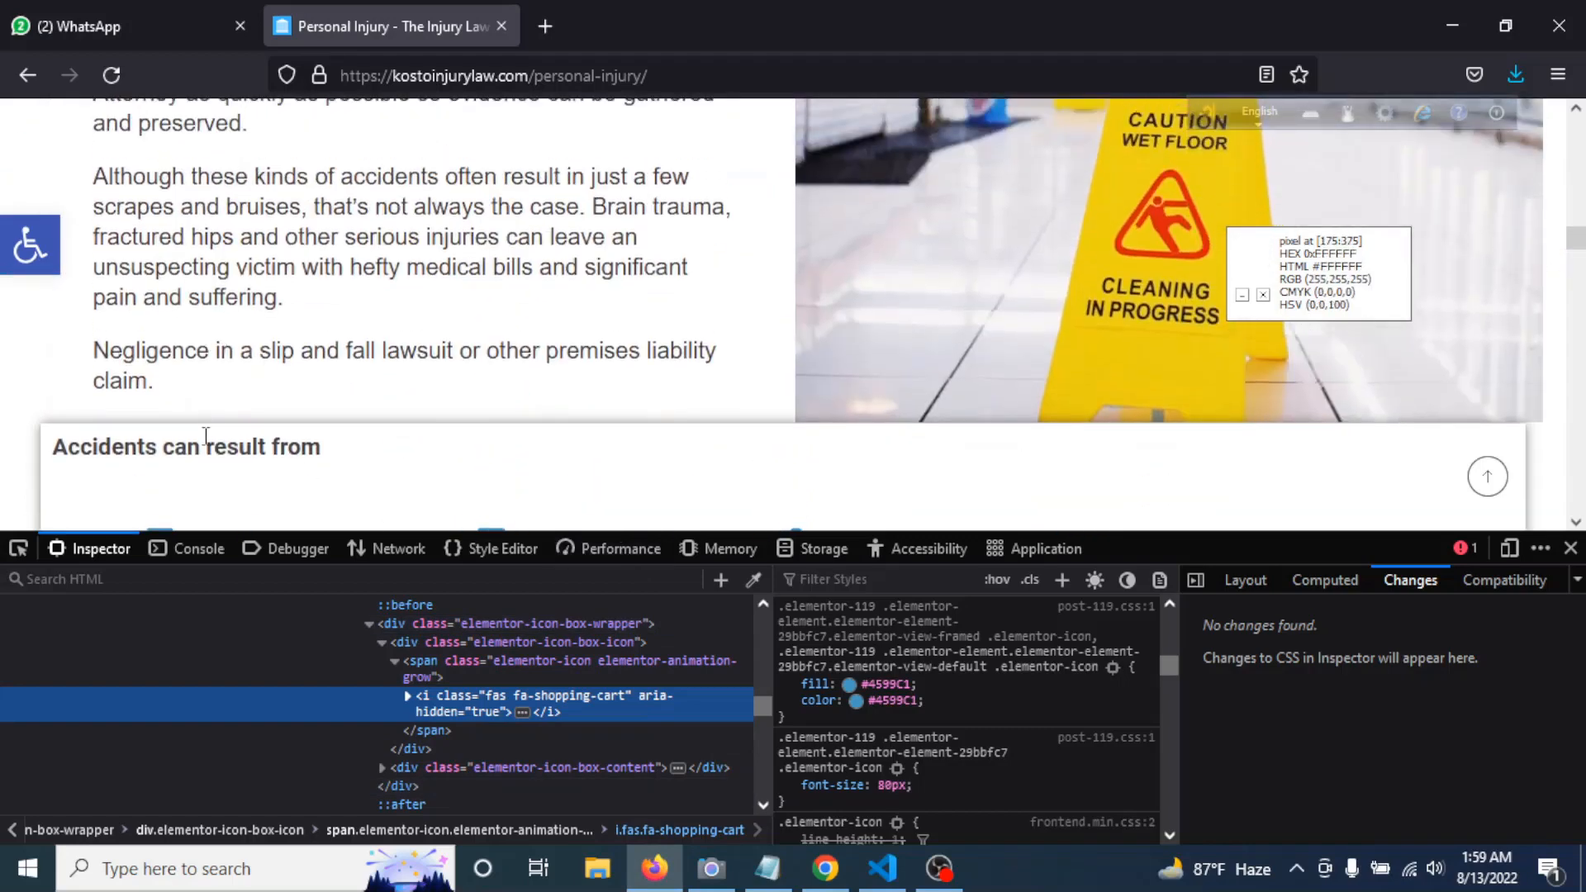
pyautogui.rightClick(217, 451)
pyautogui.click(291, 741)
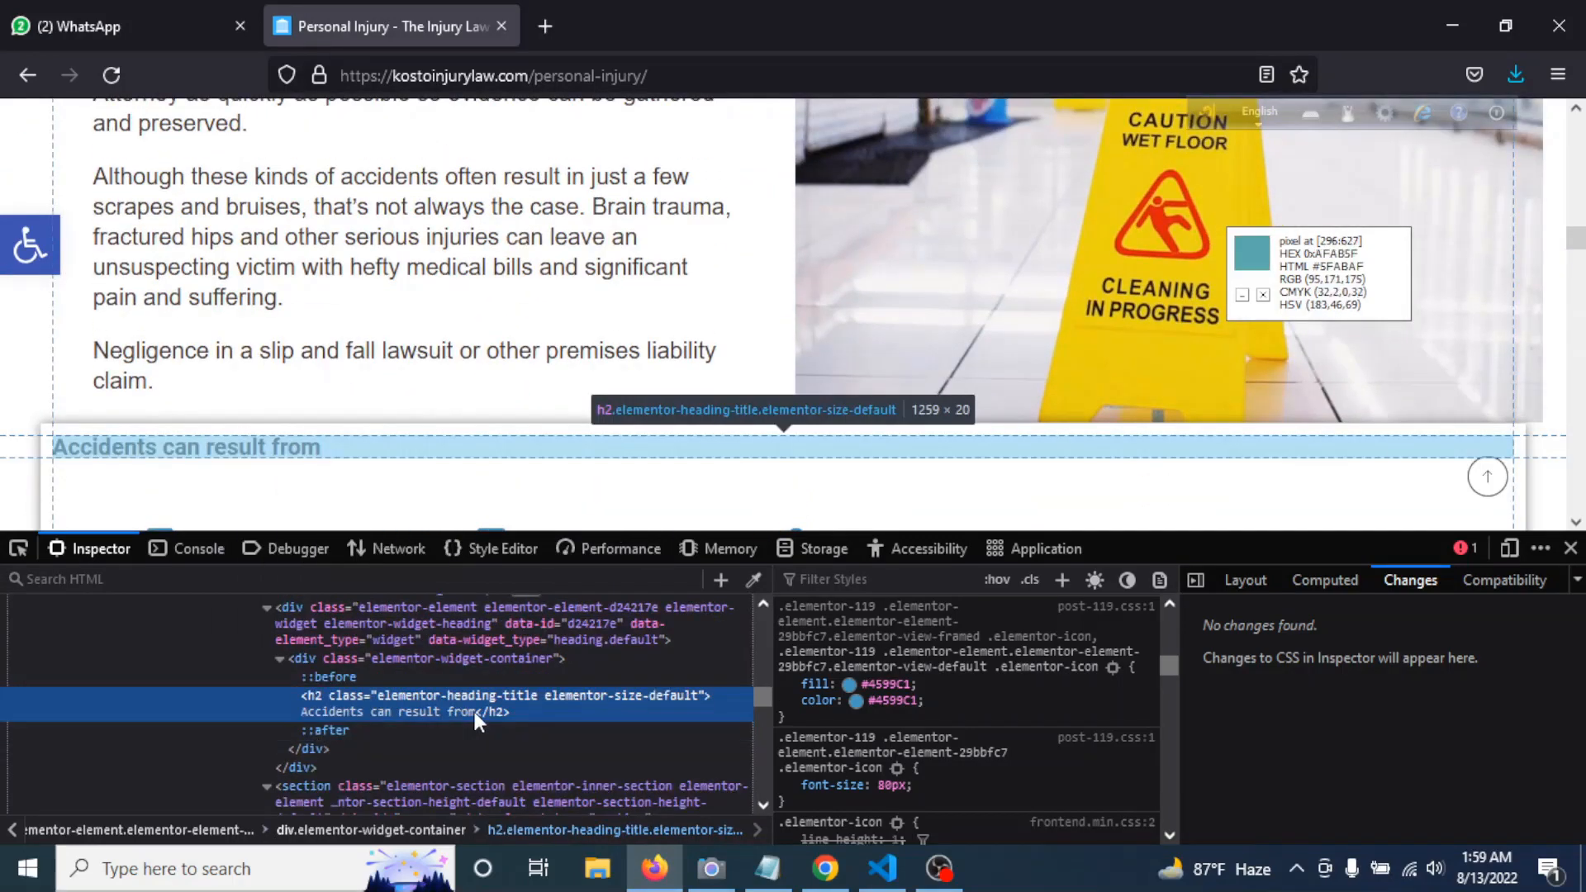
pyautogui.scroll(5, 975, 735)
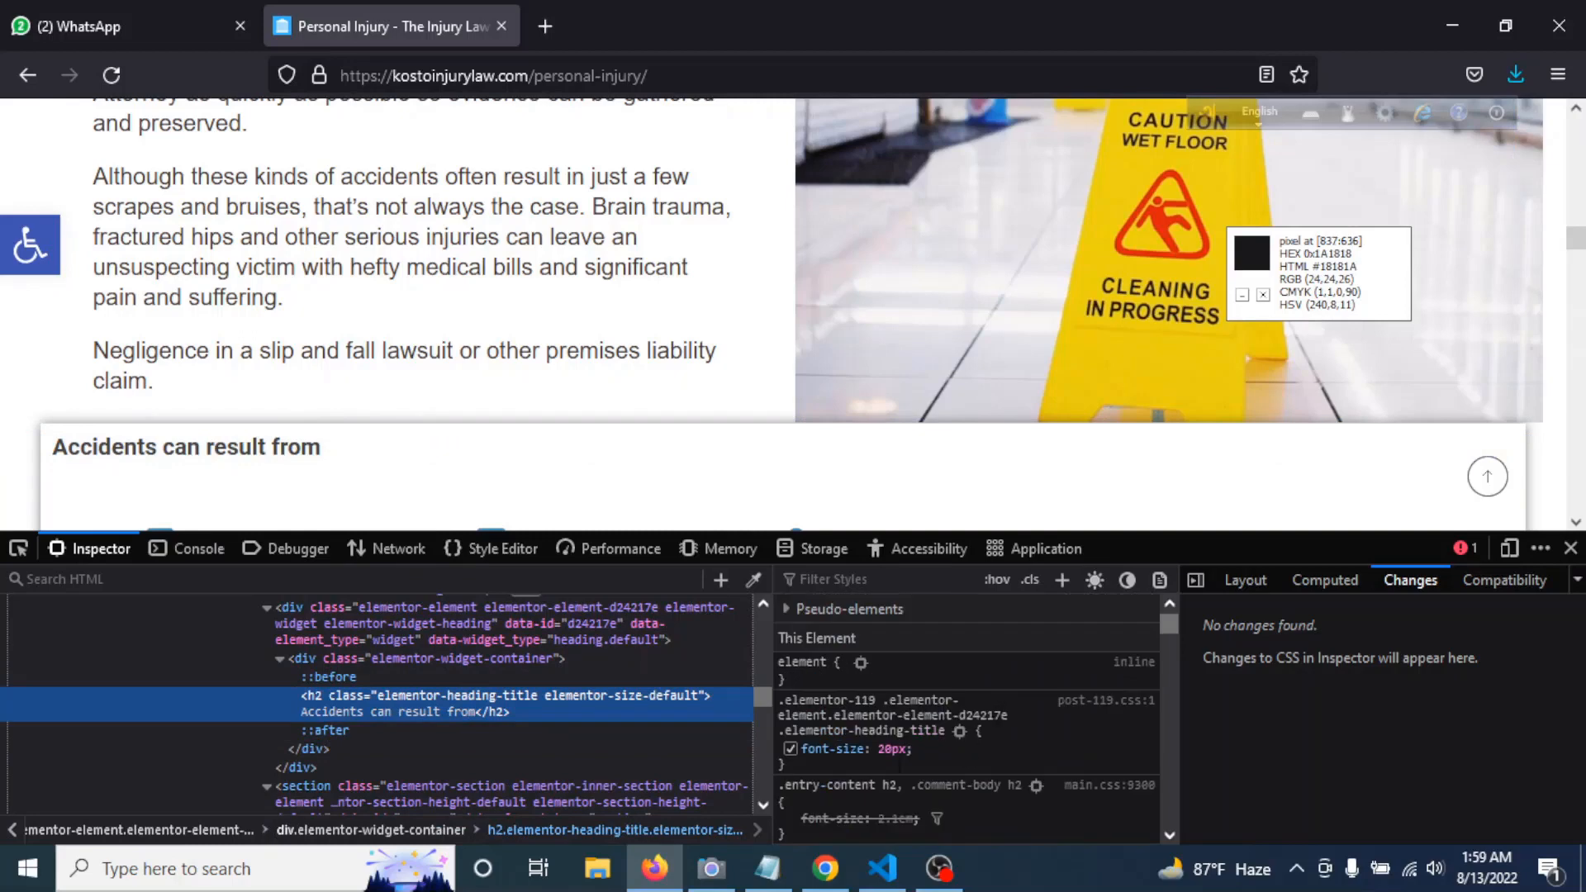
pyautogui.scroll(-5, 937, 751)
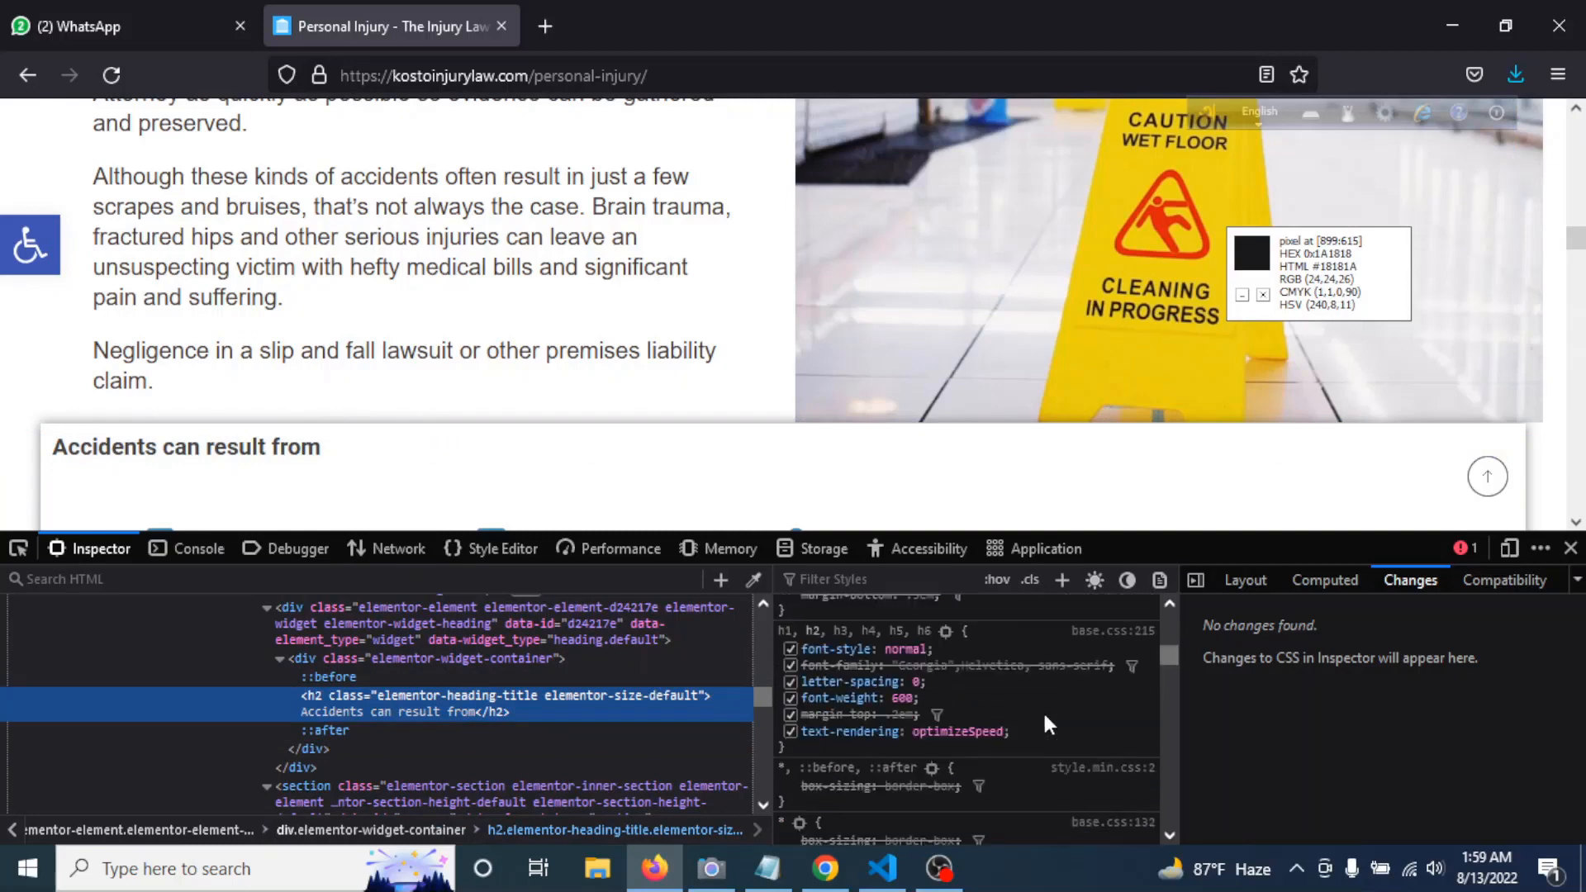
pyautogui.scroll(5, 1045, 723)
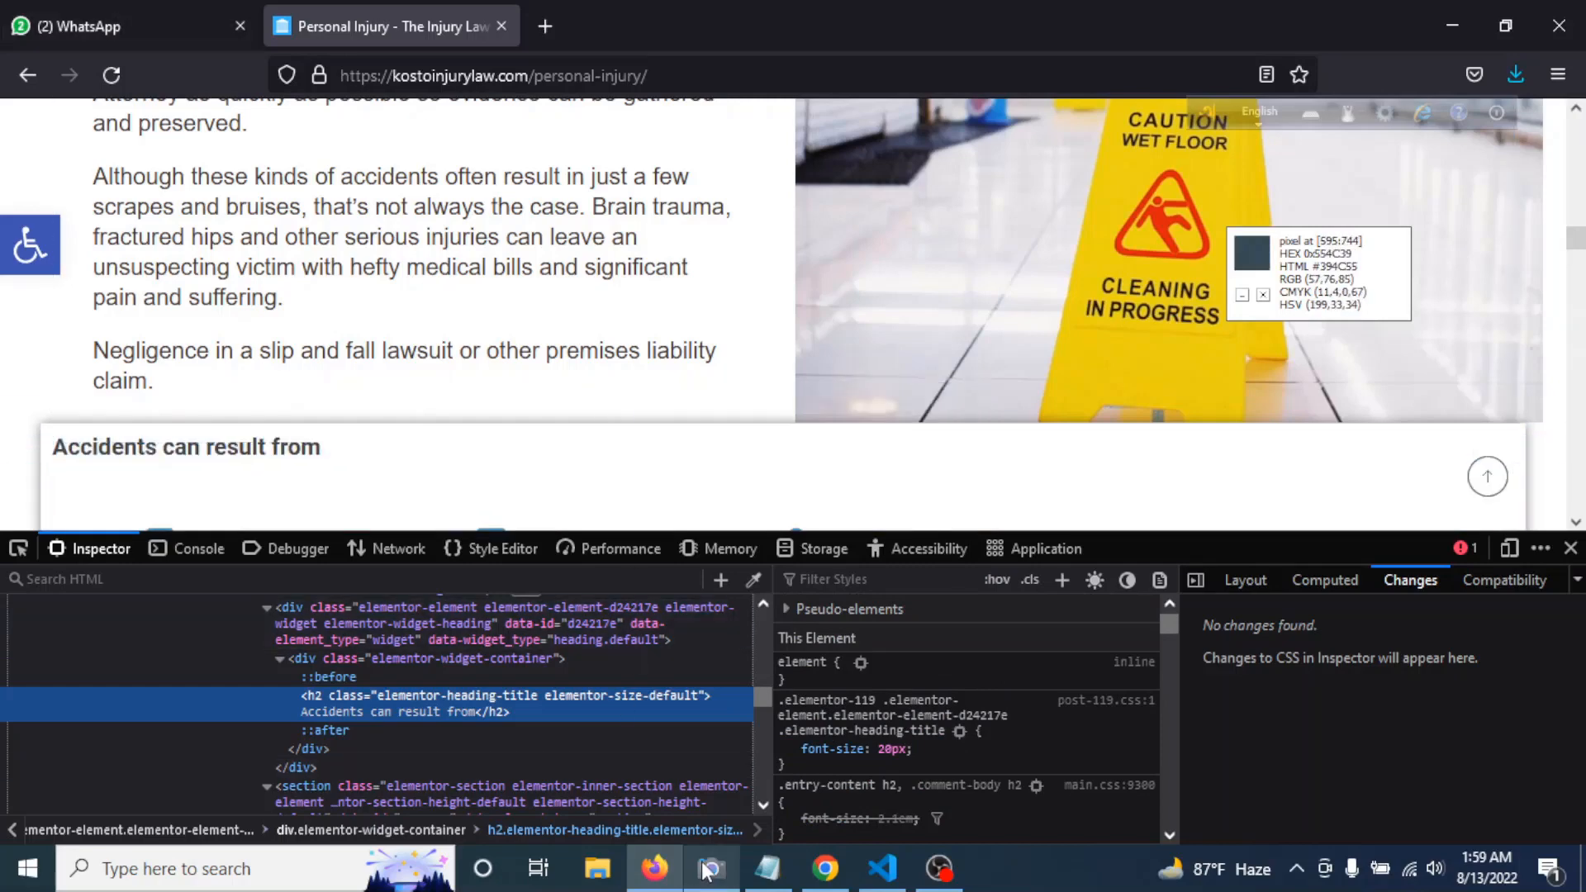
# - Return to the Elementor page in Chrome and set the "Accidents can result from" heading's font size to 20 px
pyautogui.click(825, 868)
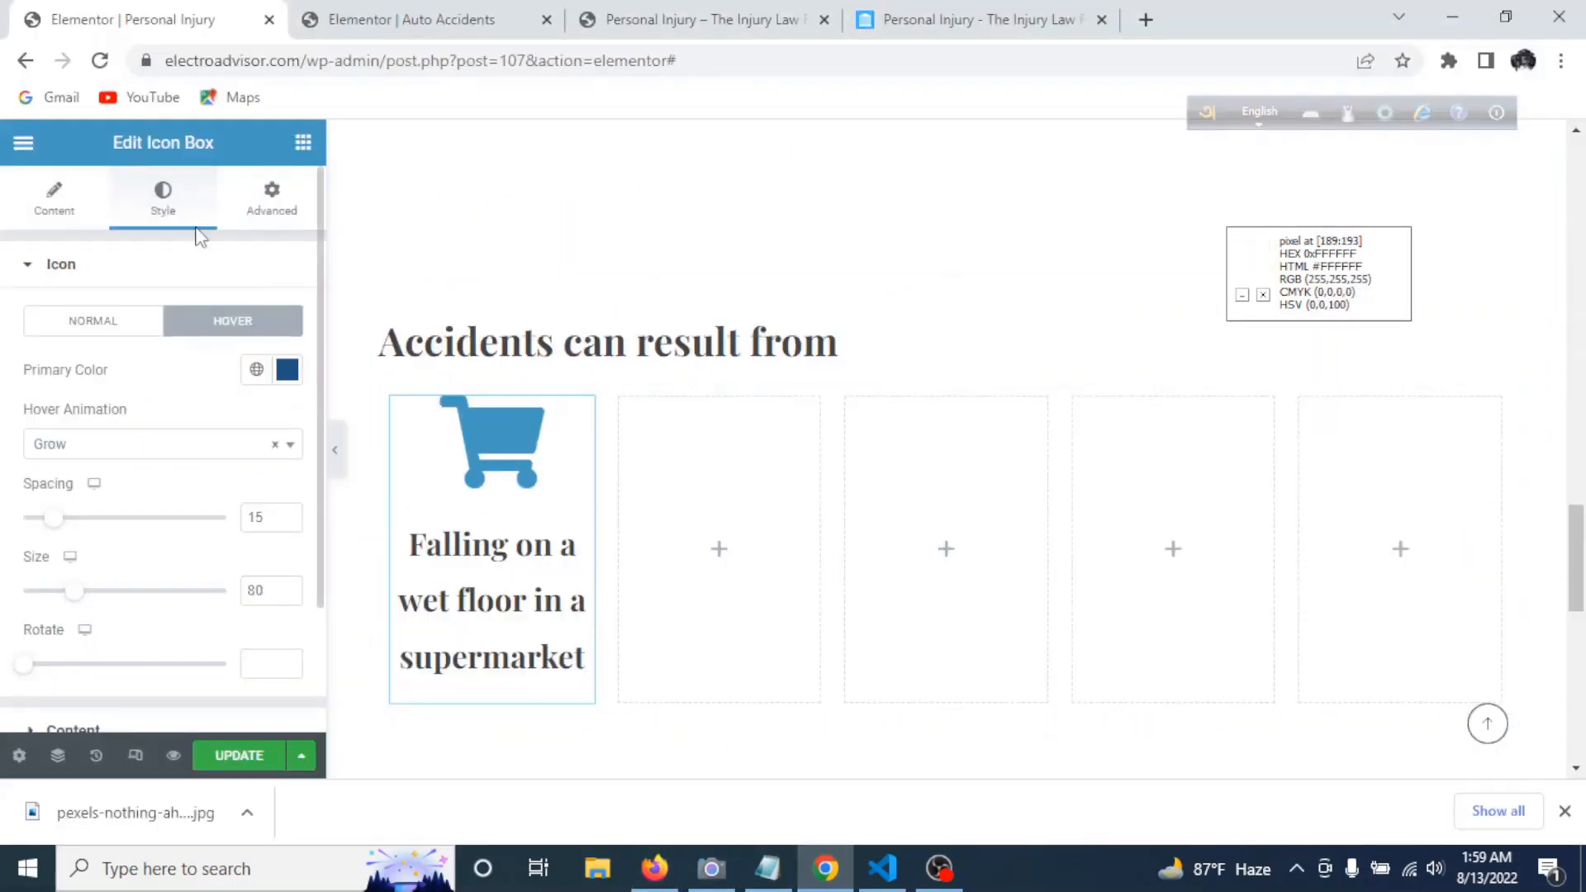
pyautogui.click(446, 339)
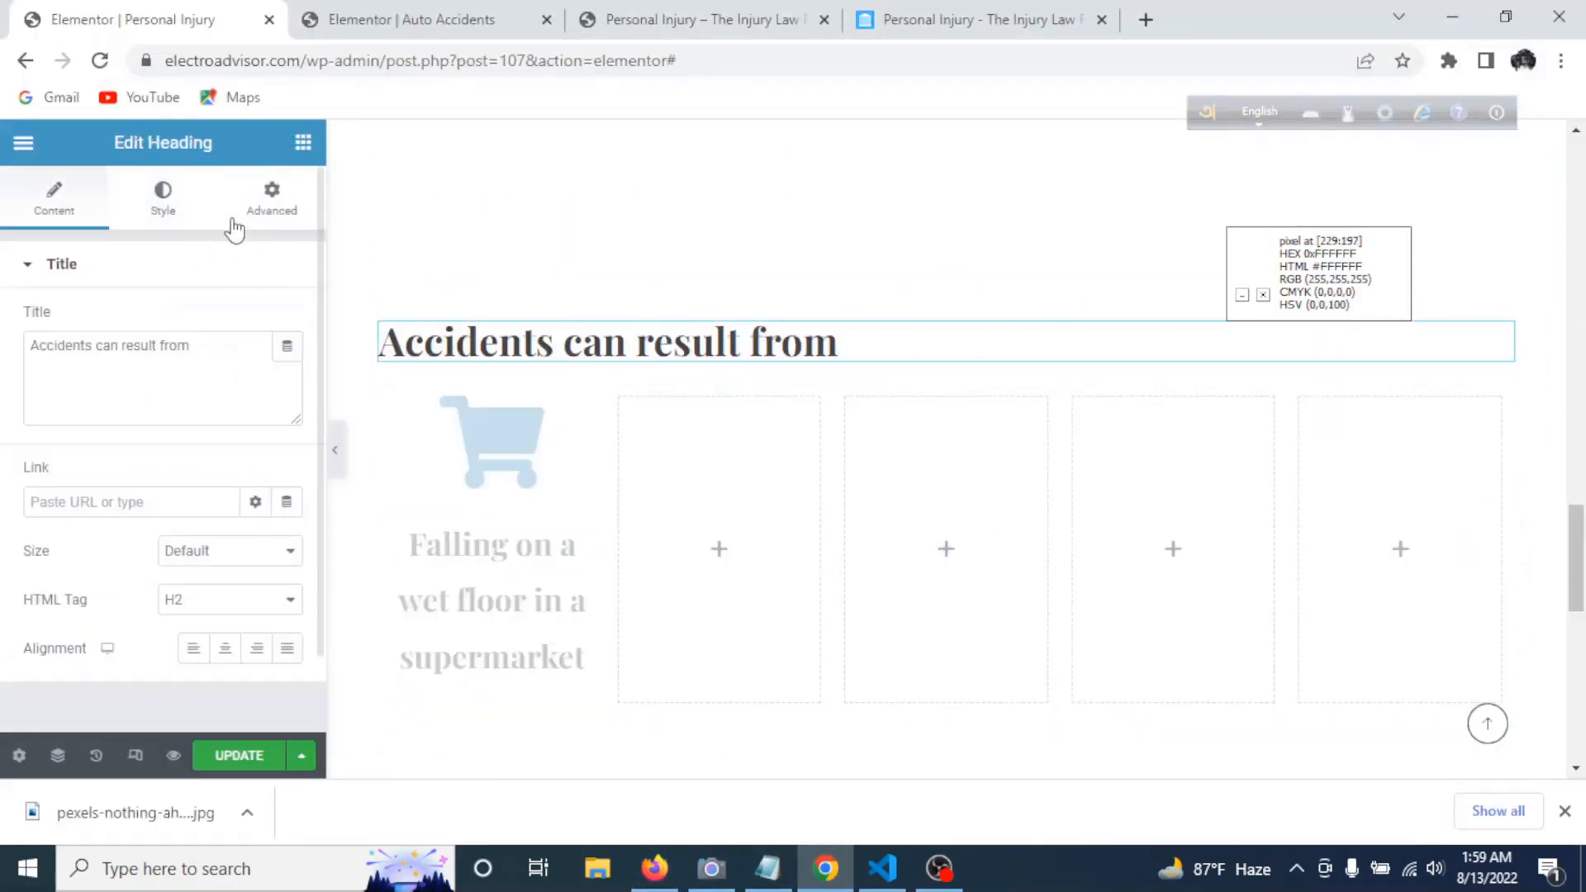
pyautogui.click(162, 202)
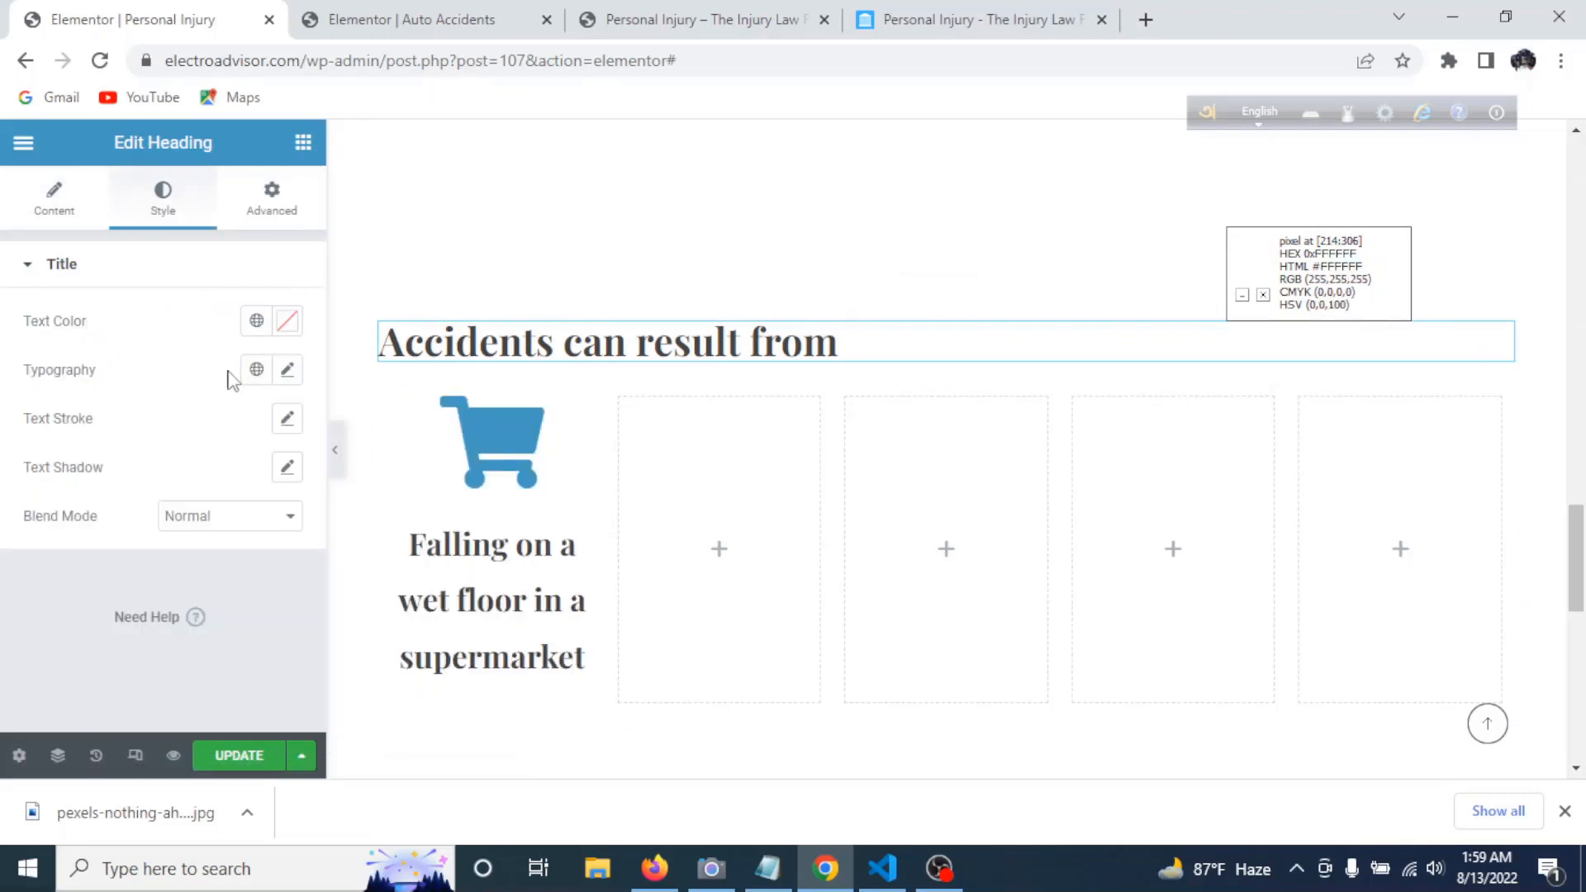
pyautogui.click(286, 372)
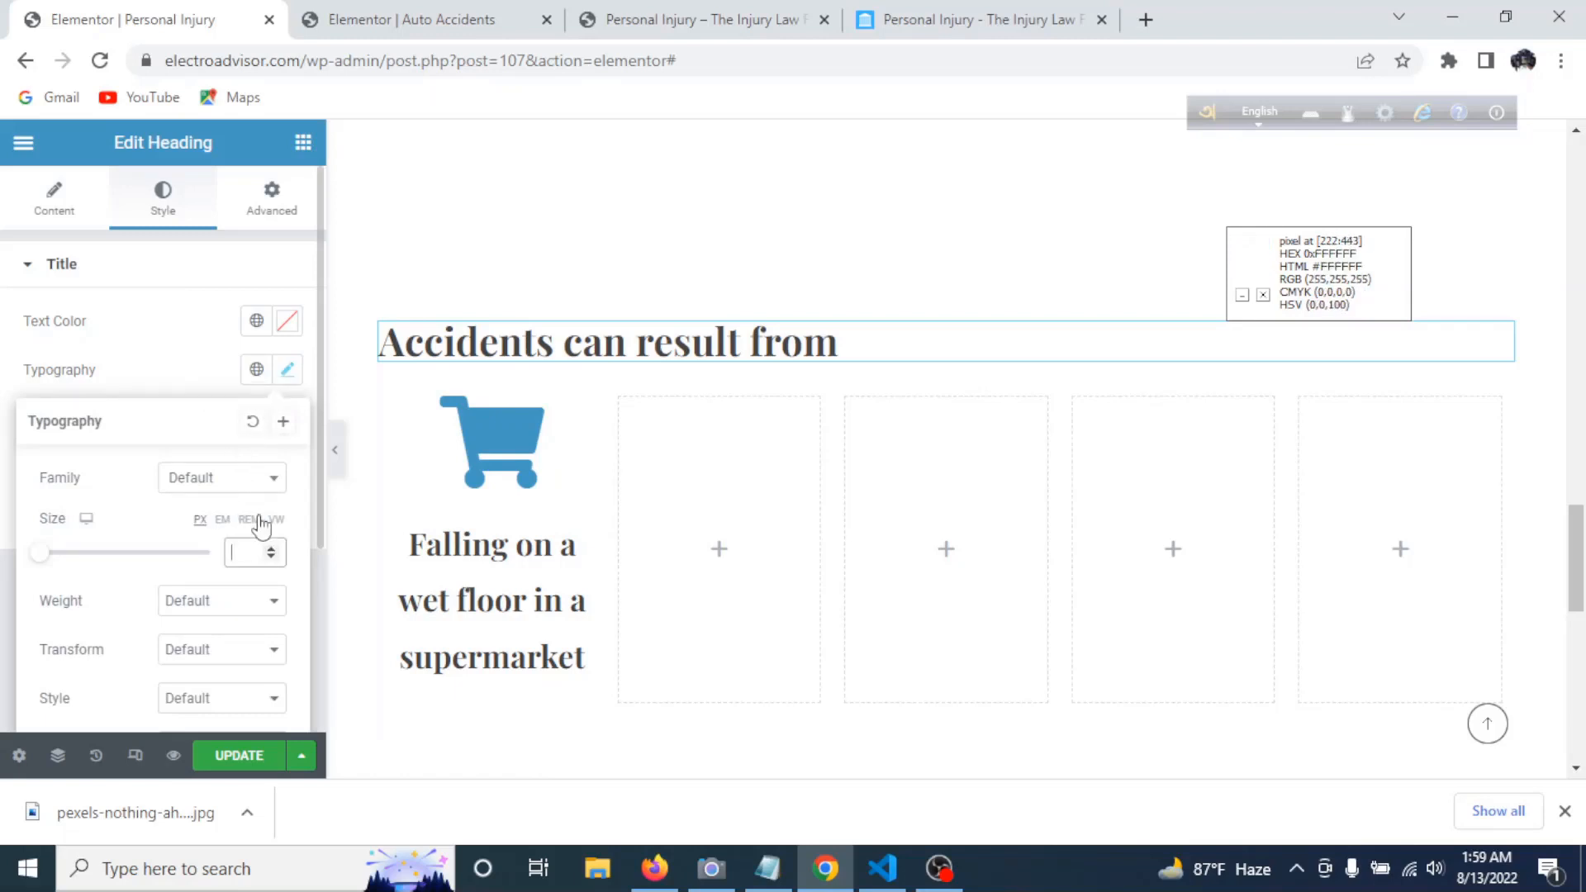
pyautogui.write('20')
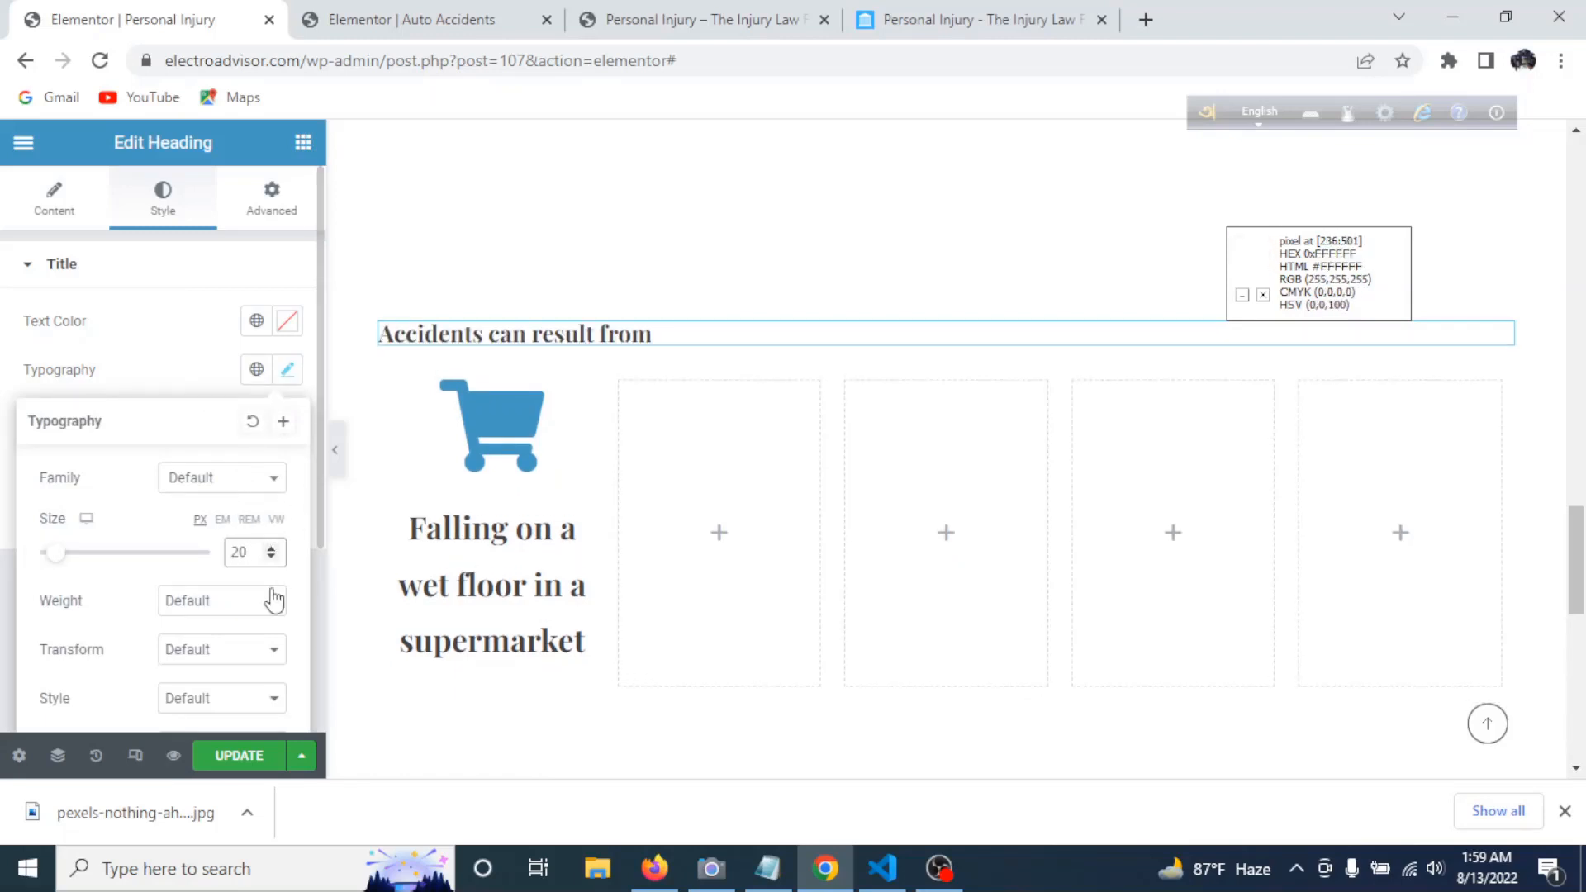
# - Set the "Accidents can result from" heading's font weight to 600 and select the cart icon box below it
pyautogui.click(214, 609)
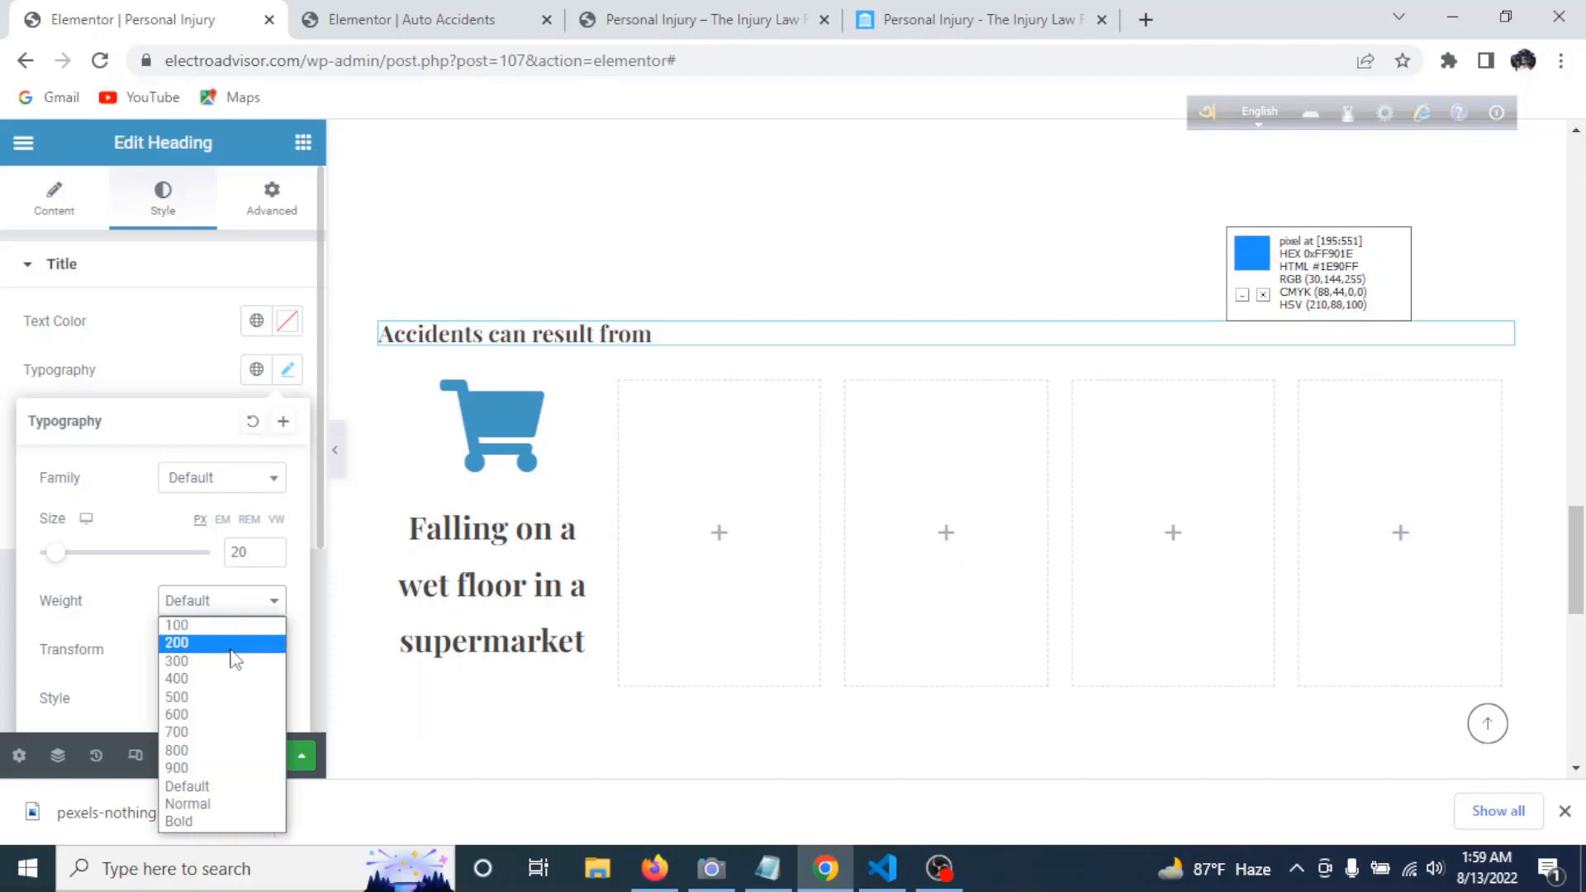
pyautogui.click(197, 715)
pyautogui.scroll(-2, 517, 433)
pyautogui.click(512, 469)
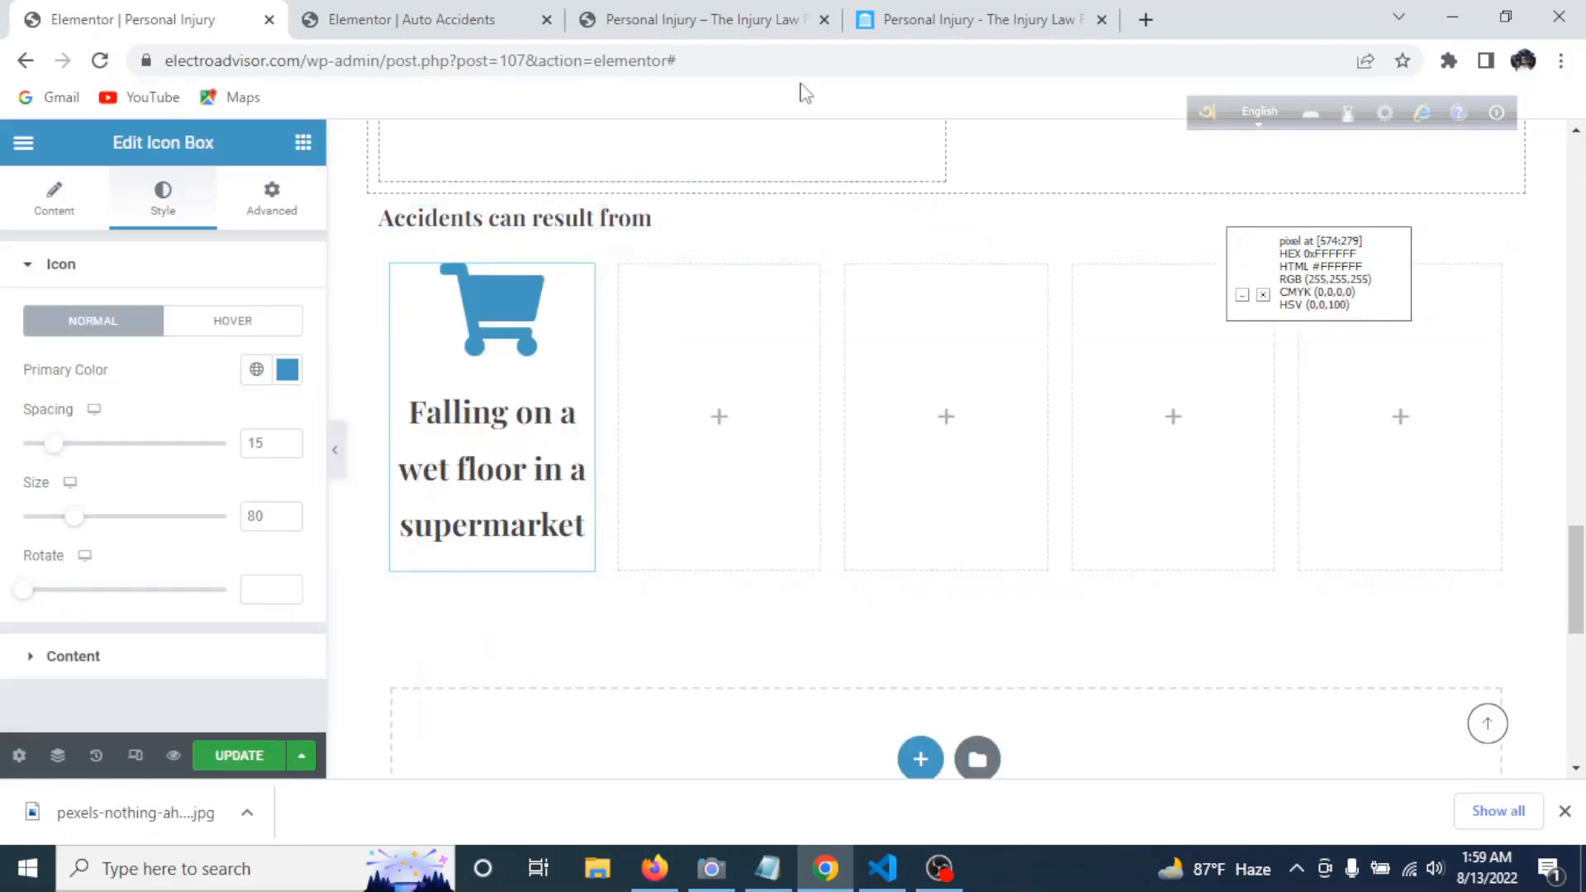
# - Switch to Firefox and inspect the reference page's "Falling on a wet floor in a supermarket" title for its font family, size and weight
pyautogui.click(661, 875)
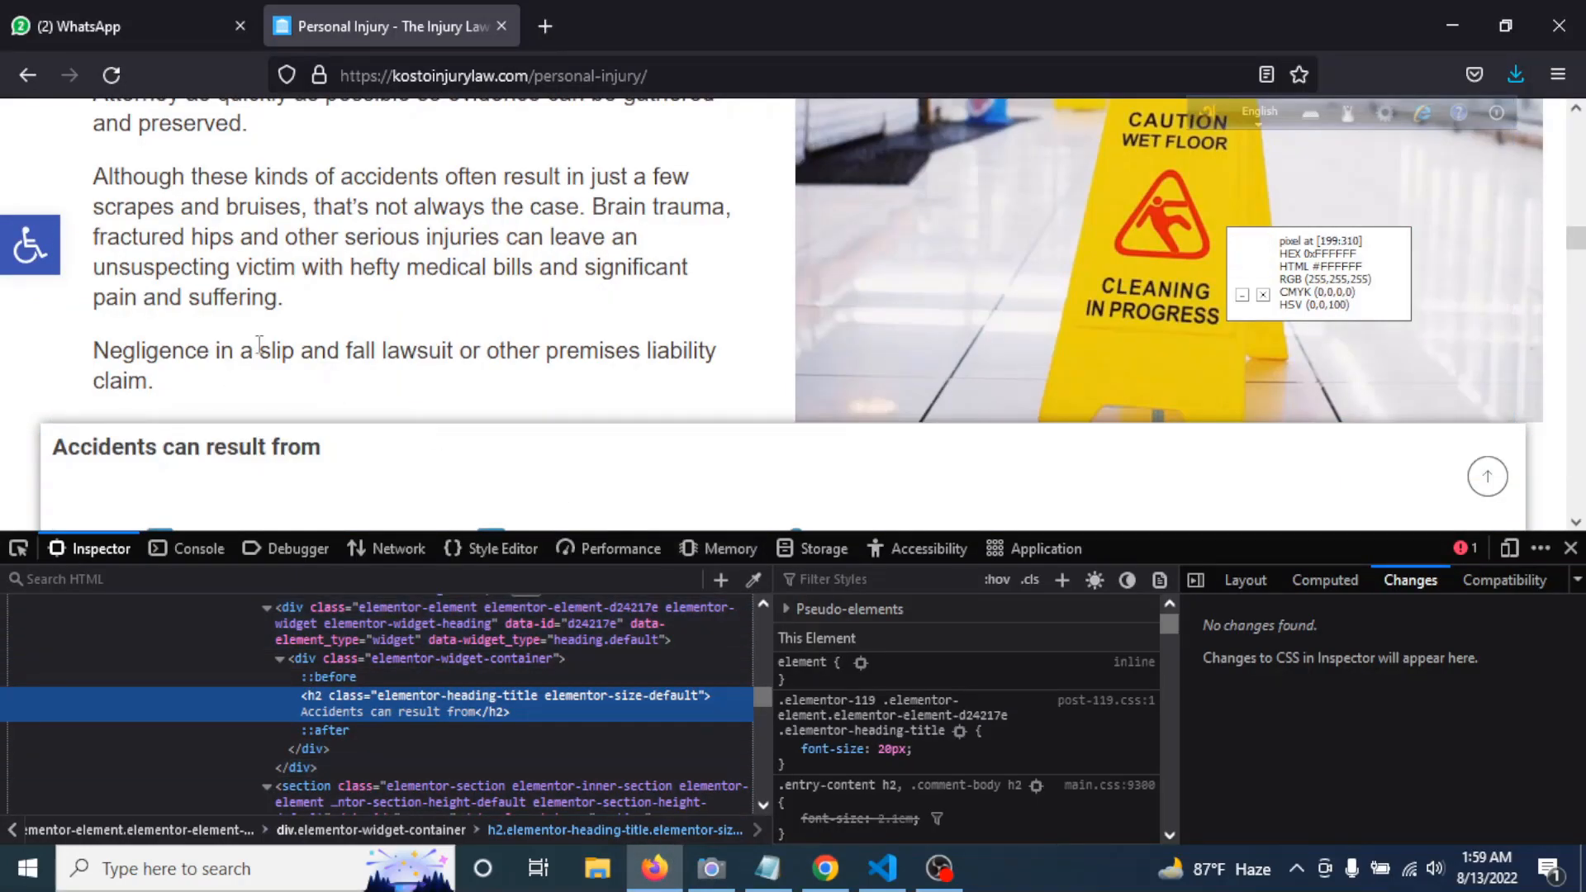
pyautogui.scroll(-5, 260, 346)
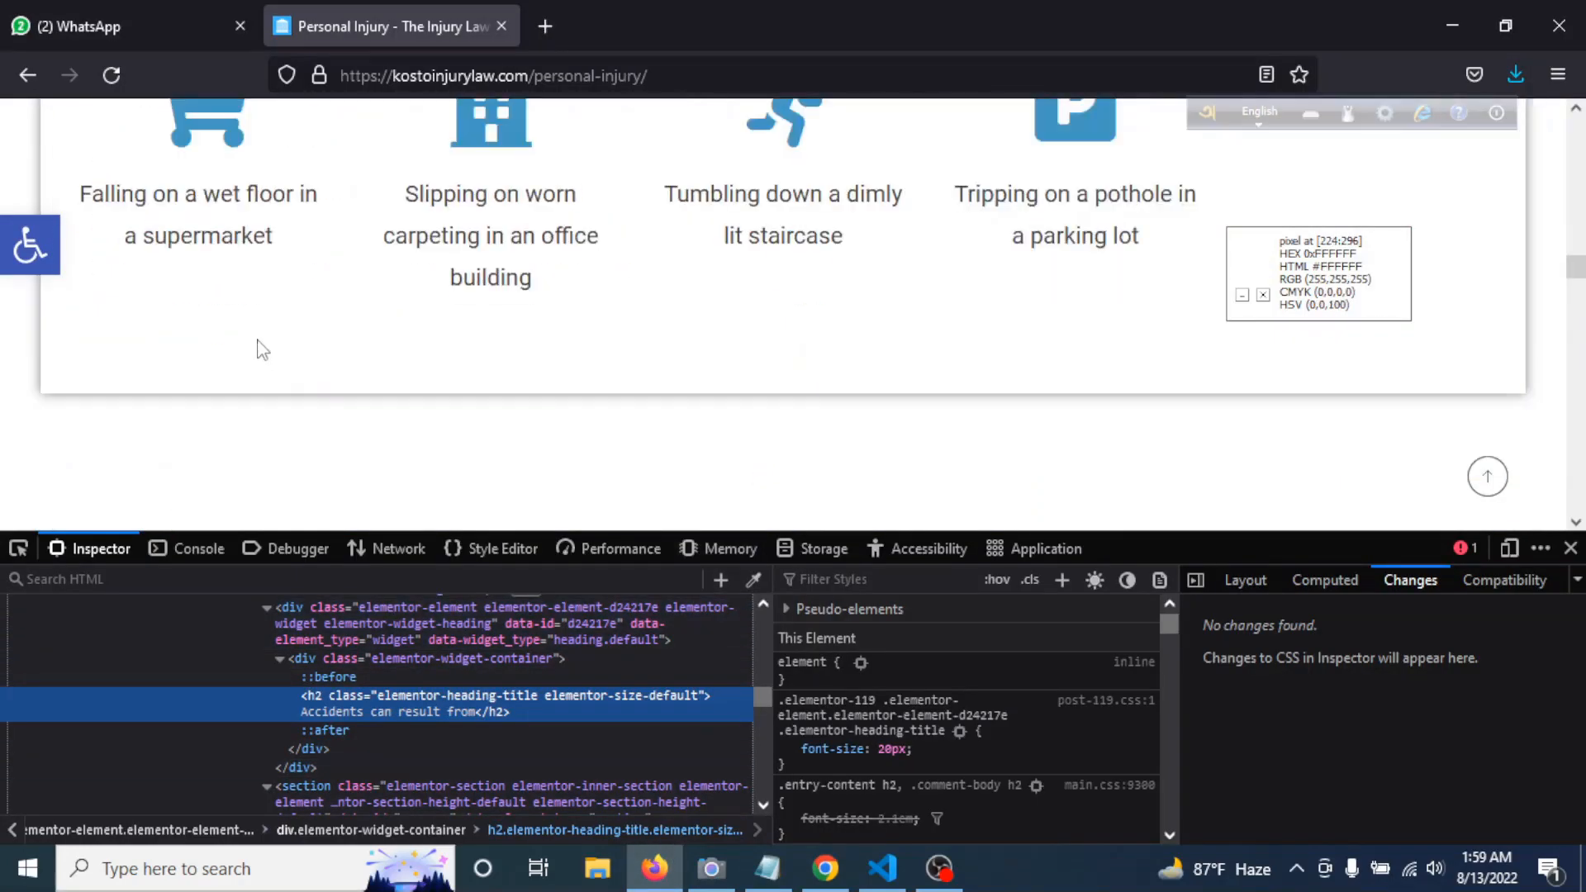
pyautogui.rightClick(237, 223)
pyautogui.click(328, 506)
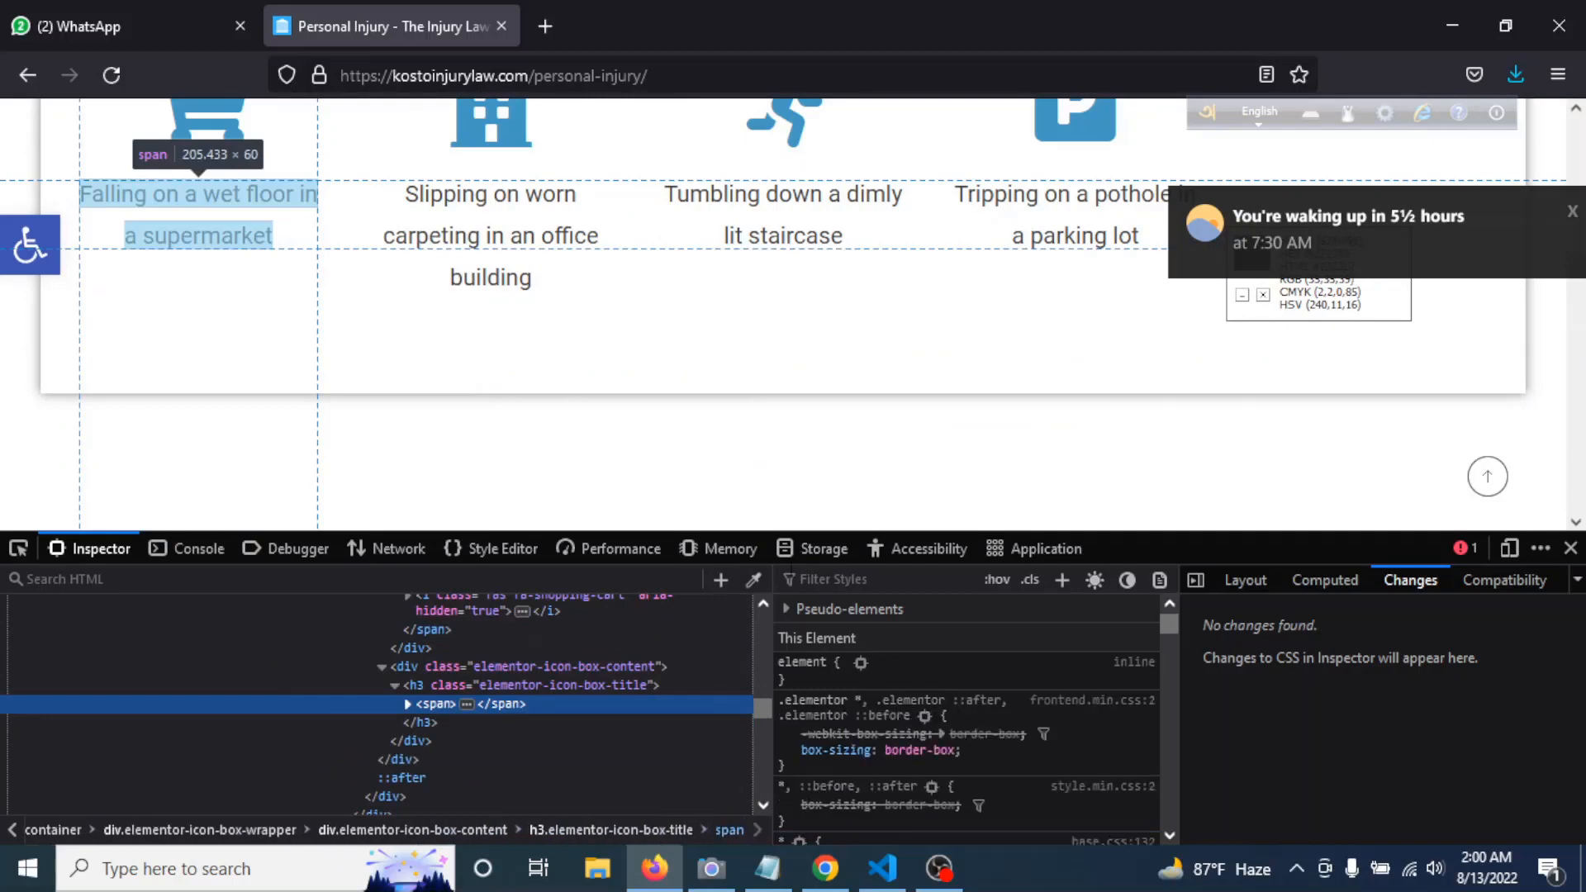
pyautogui.scroll(-3, 925, 741)
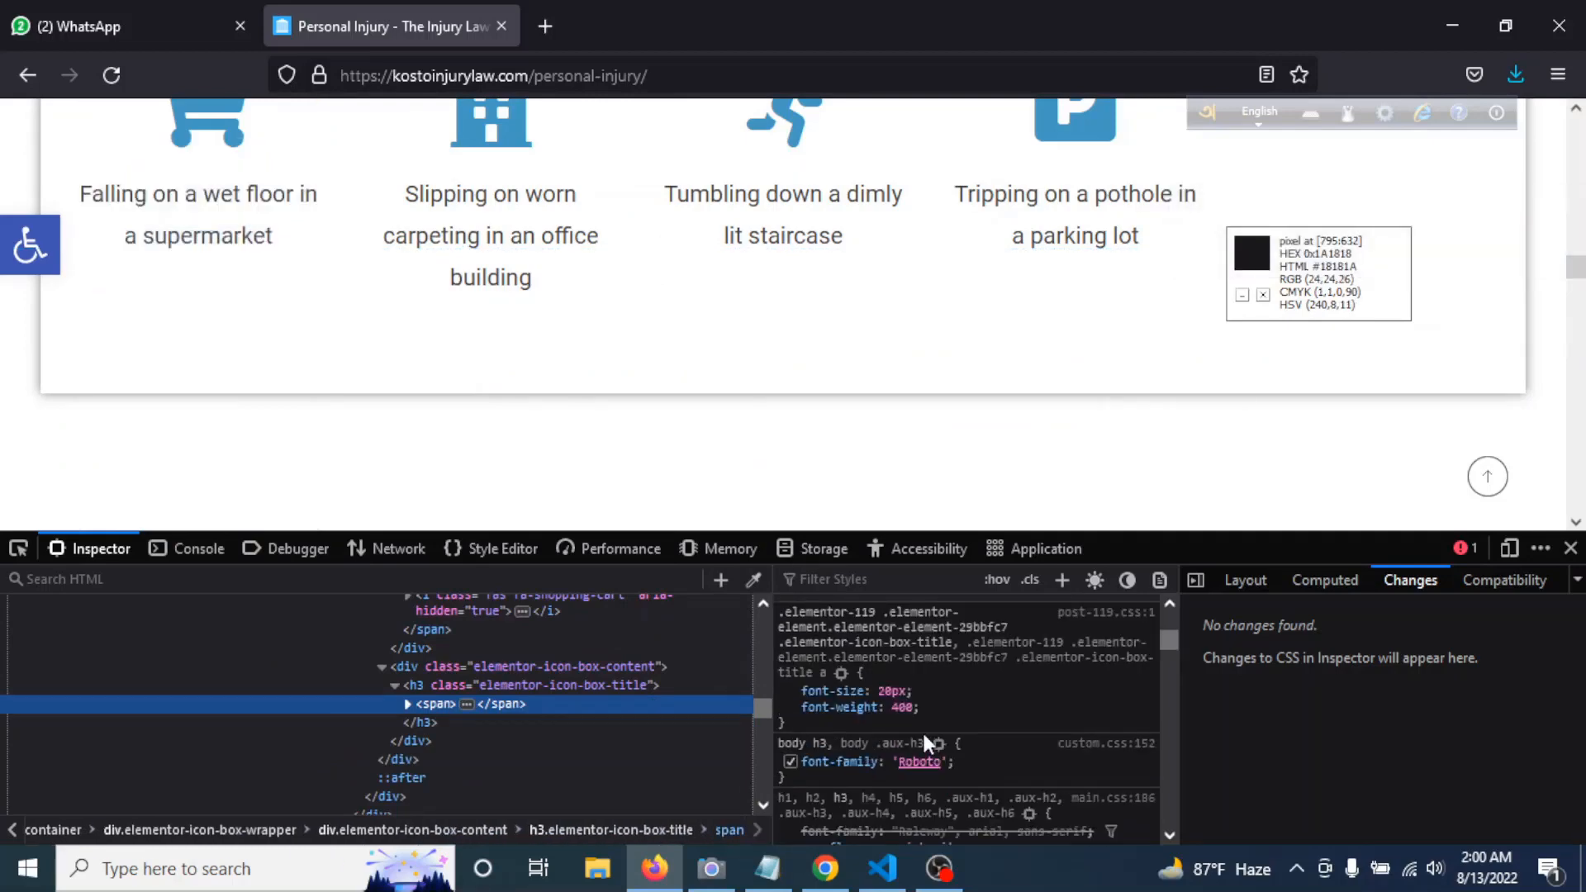
pyautogui.scroll(-3, 988, 757)
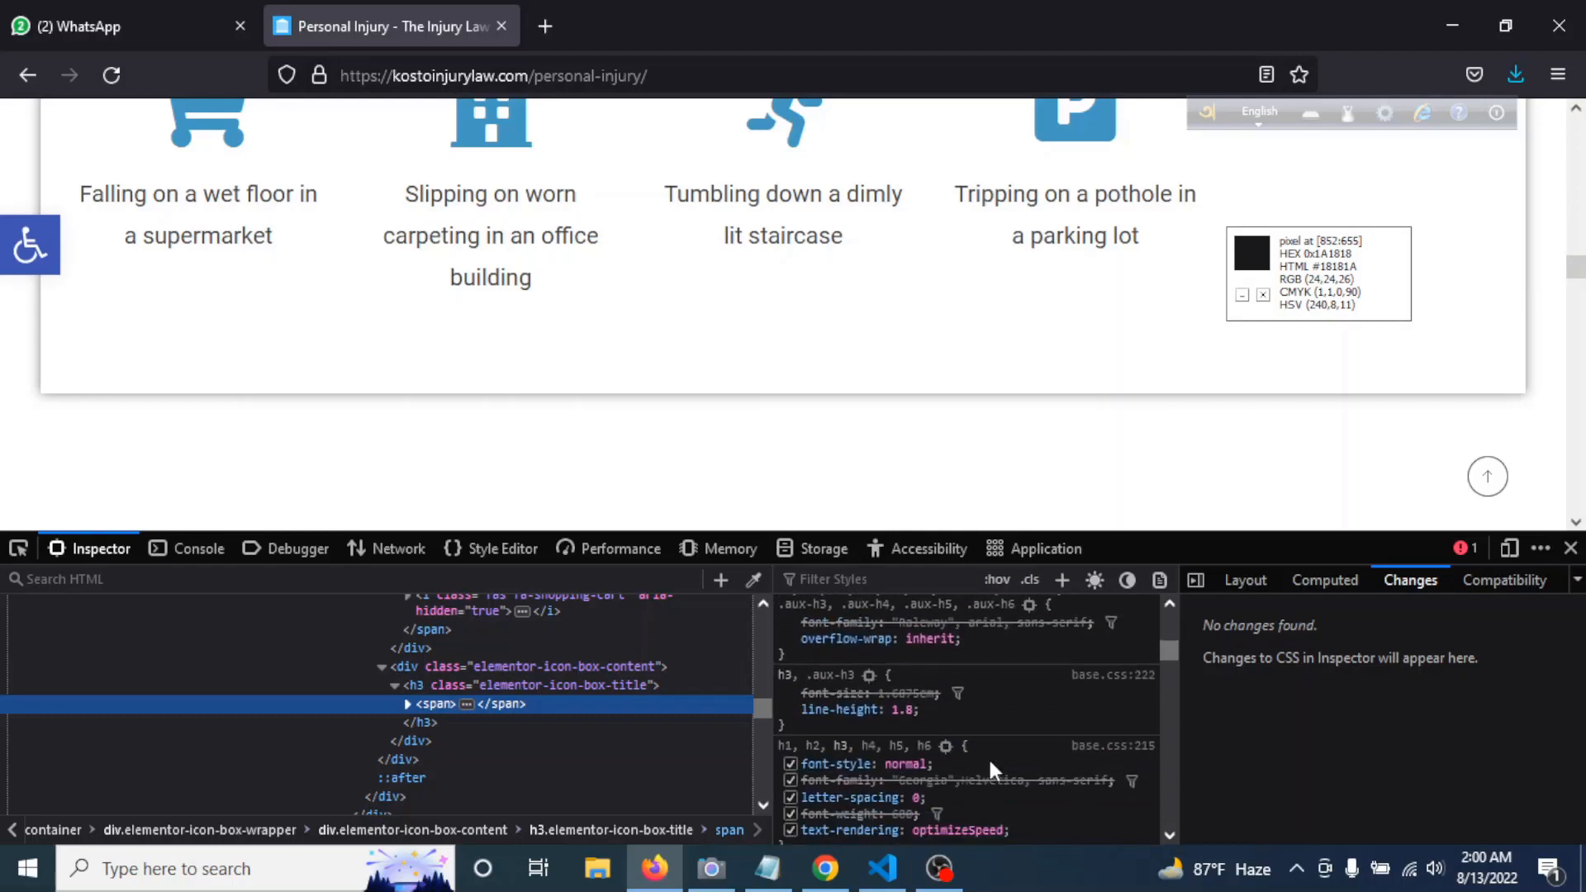
pyautogui.click(165, 25)
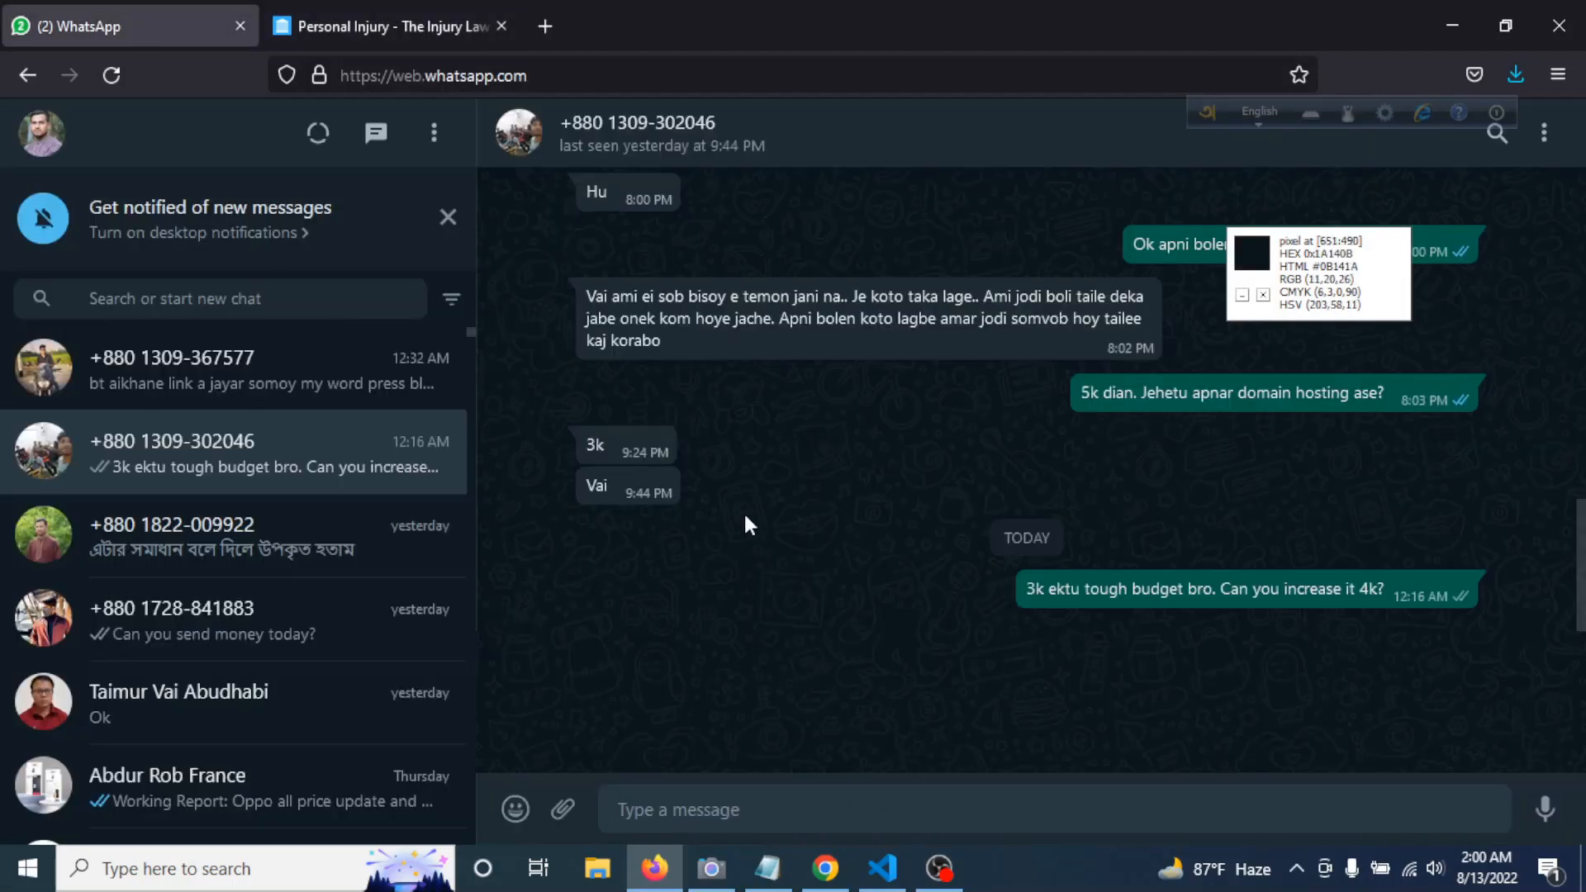
# - Return to the Elementor page in Chrome and set the cart icon box title's font family to Roboto
pyautogui.click(712, 869)
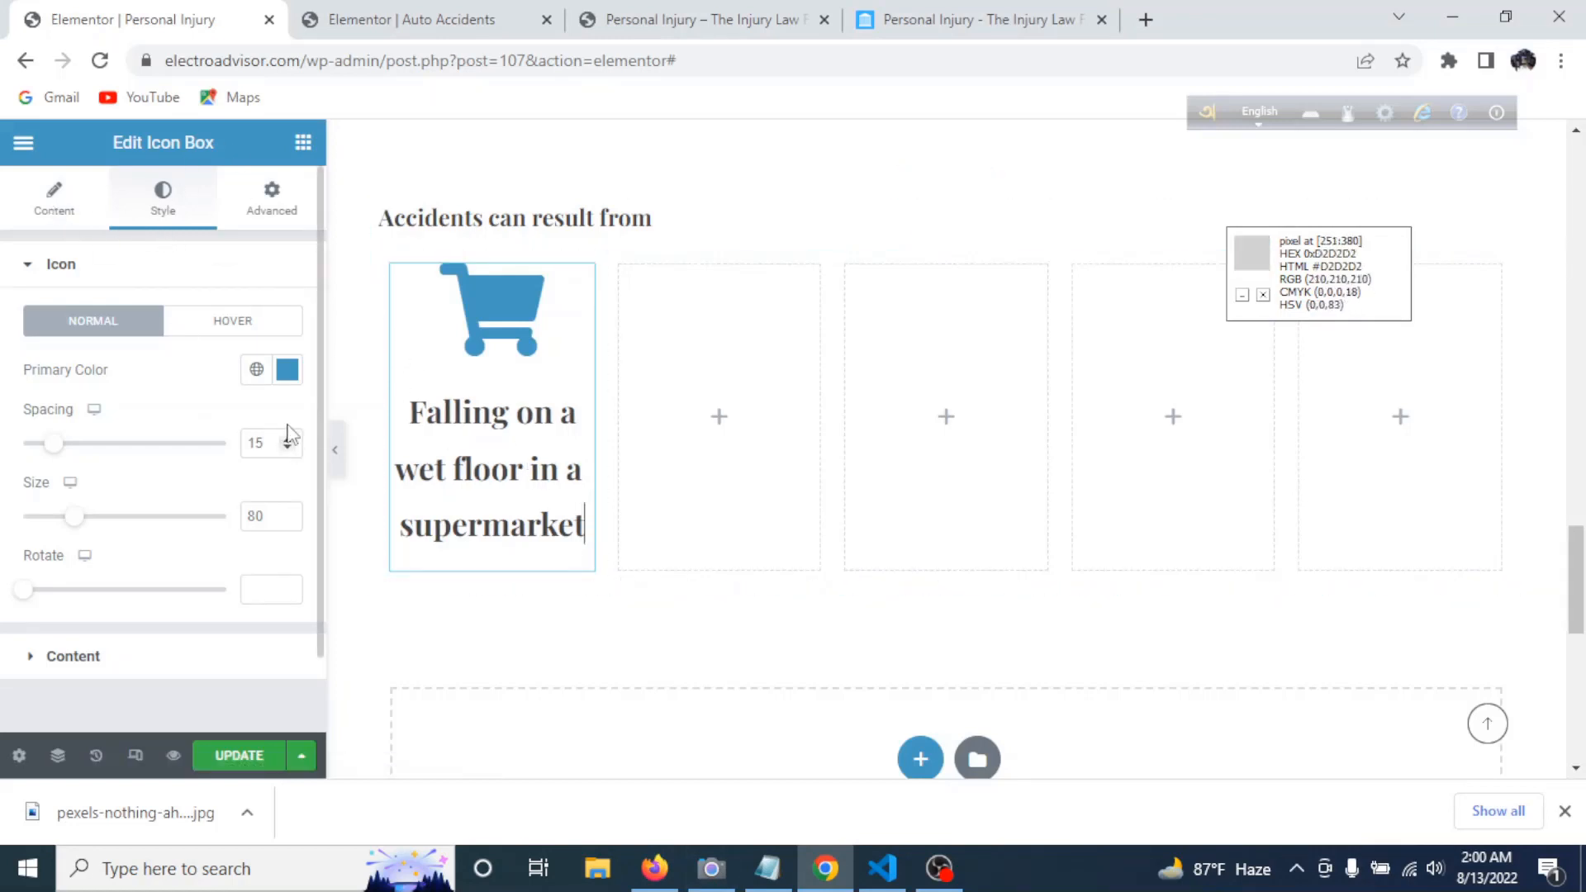
pyautogui.scroll(-1, 208, 506)
pyautogui.click(223, 577)
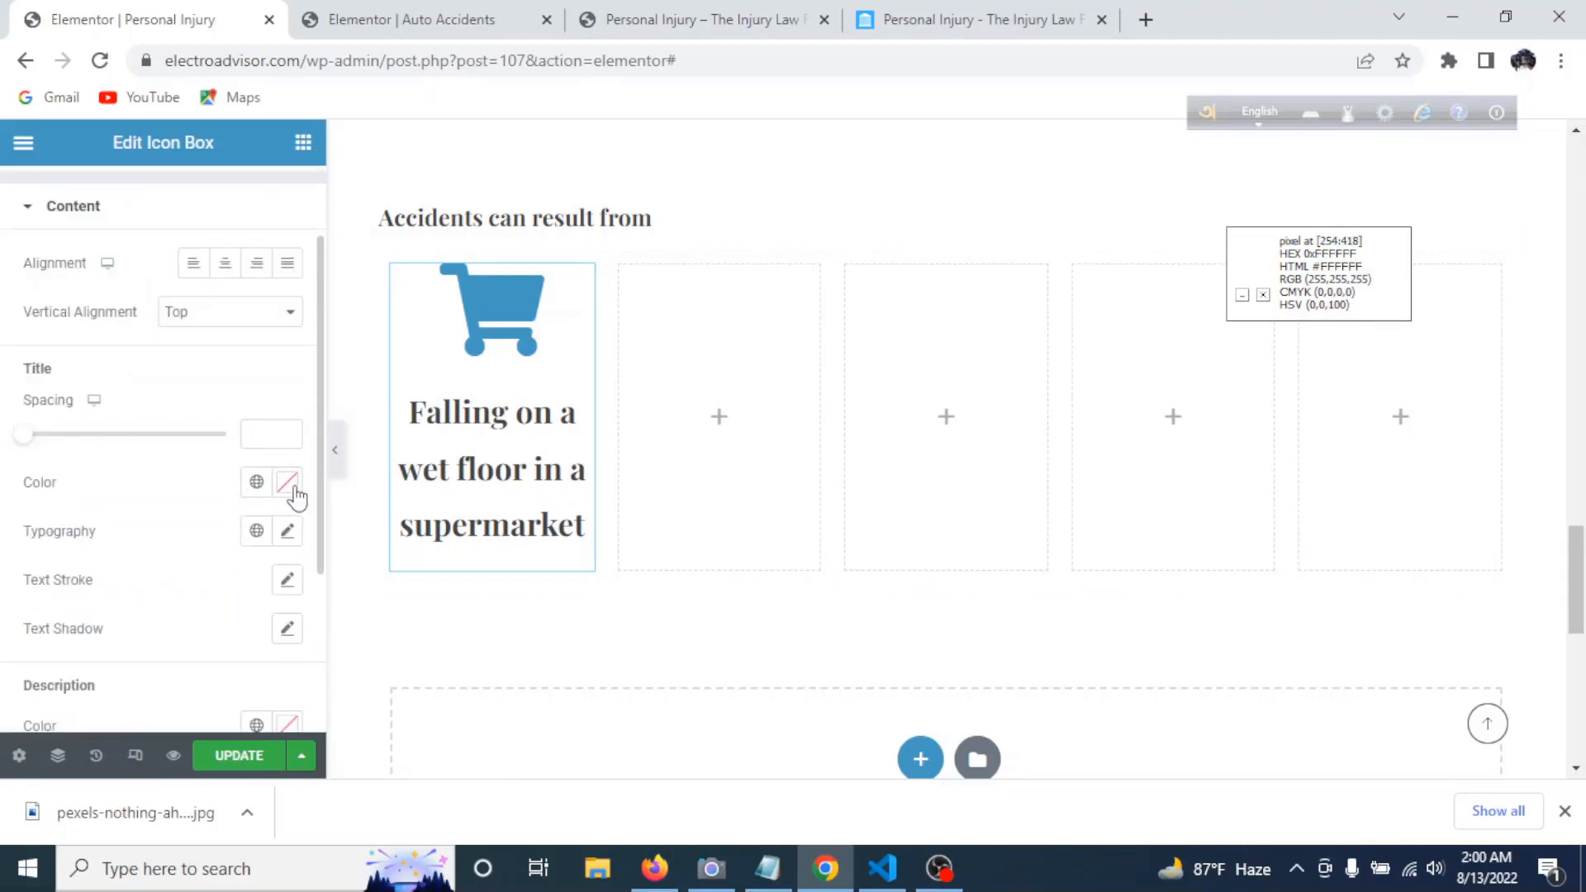
pyautogui.click(287, 533)
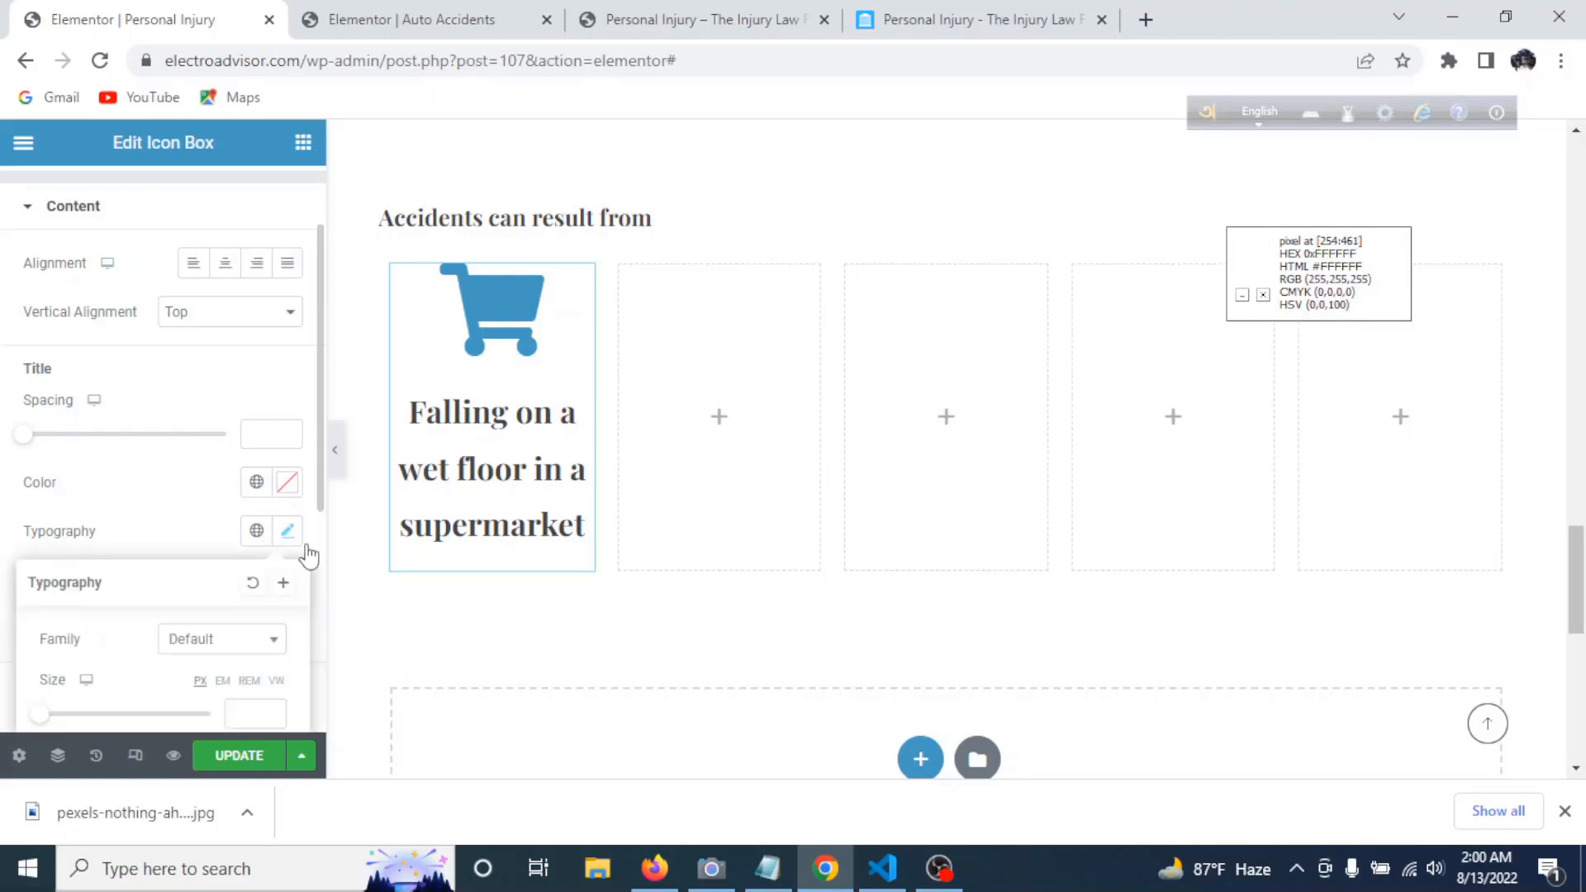
pyautogui.scroll(-3, 256, 611)
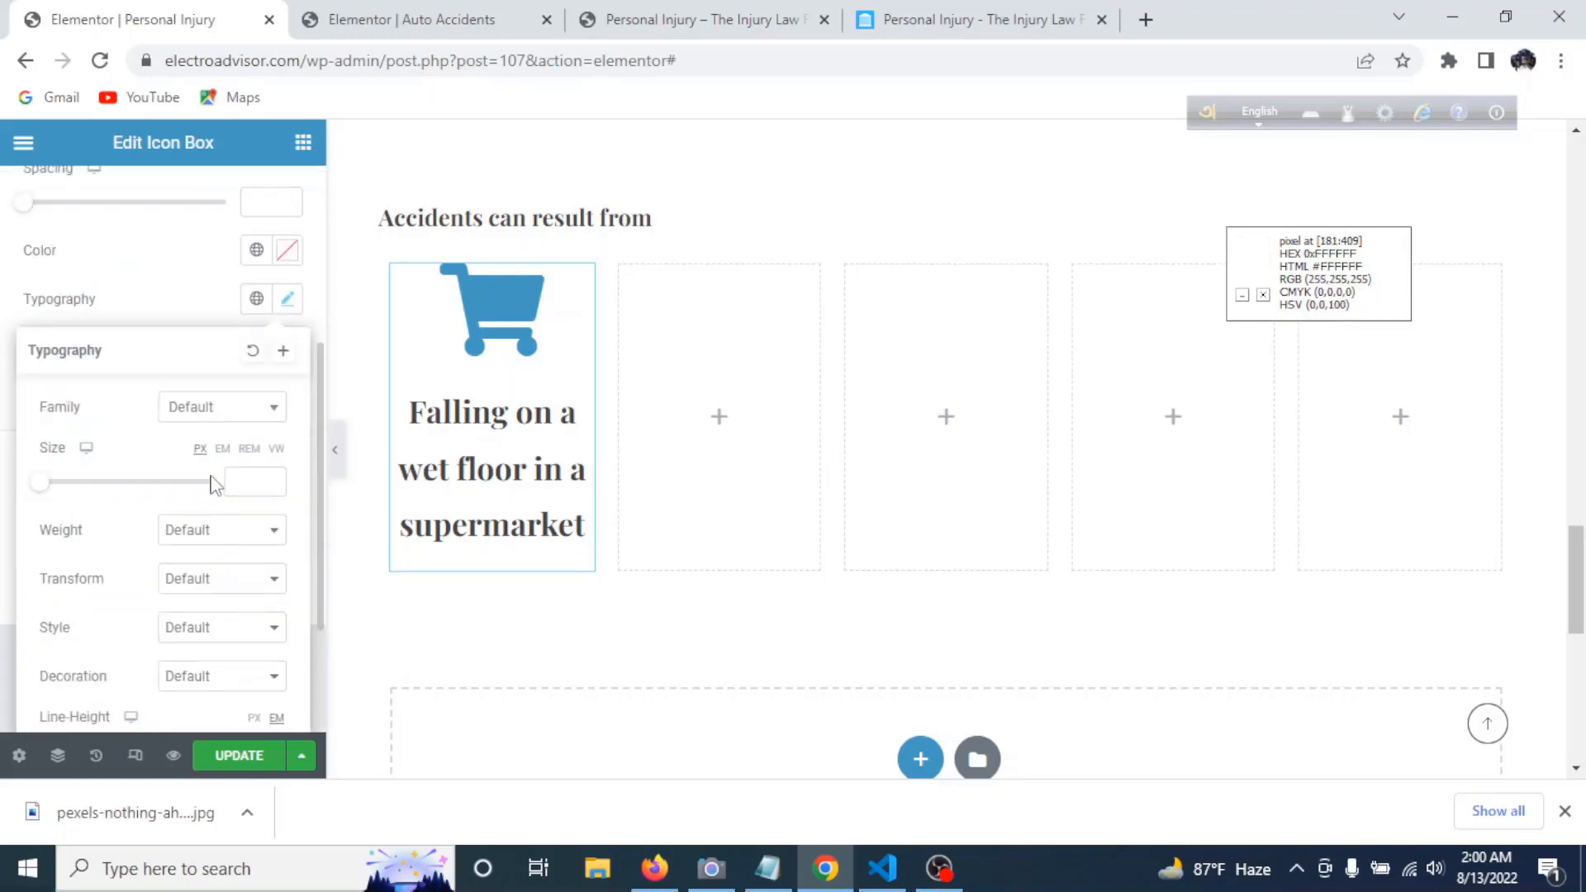
pyautogui.click(230, 408)
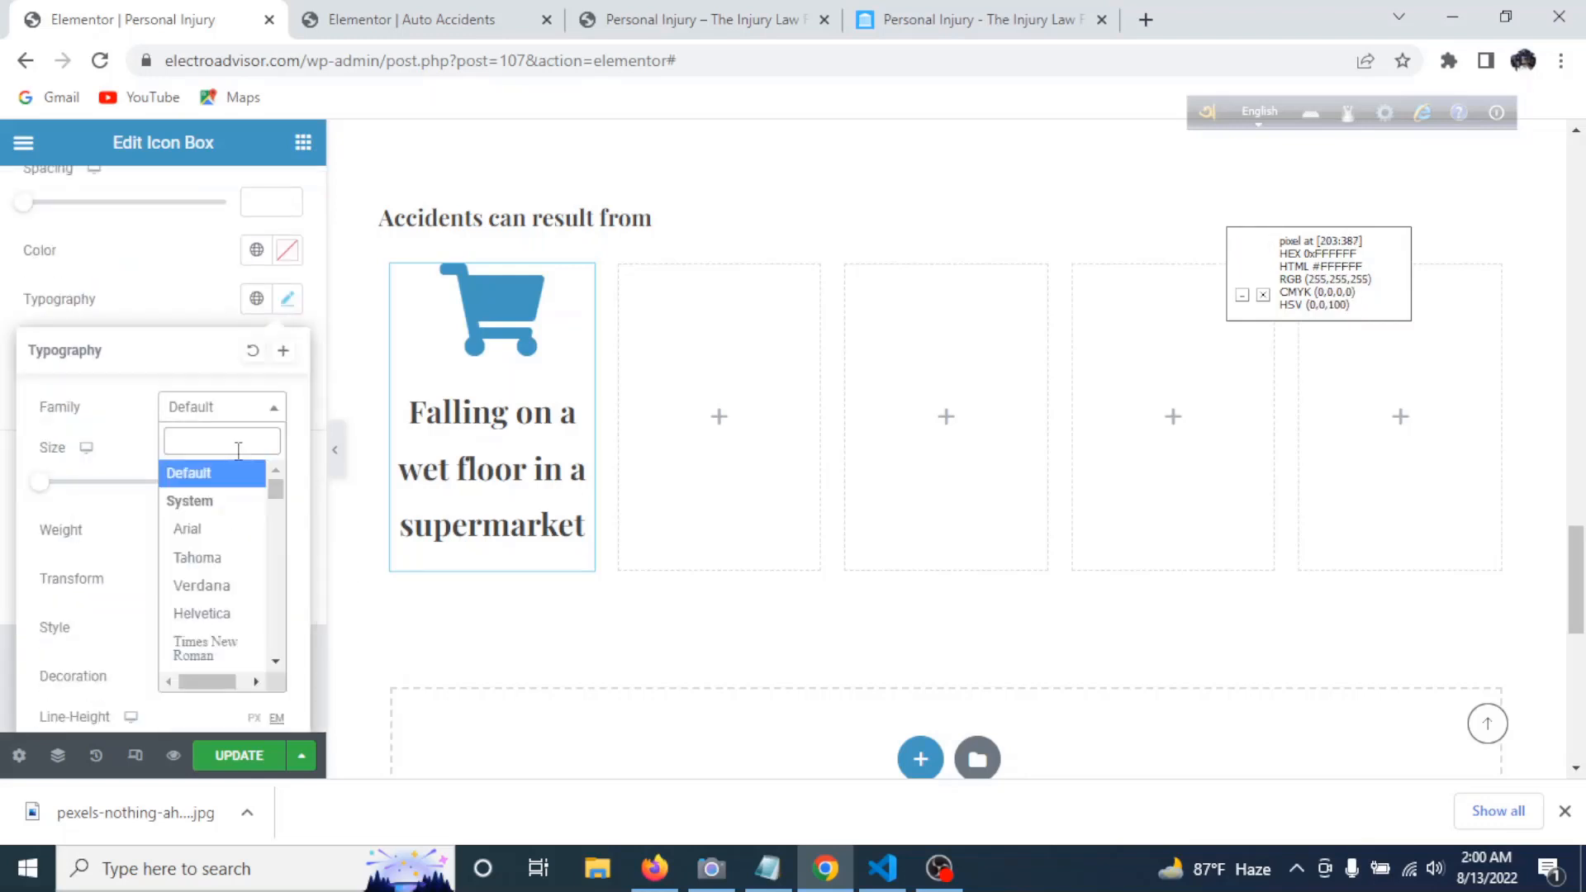
pyautogui.write('roboto')
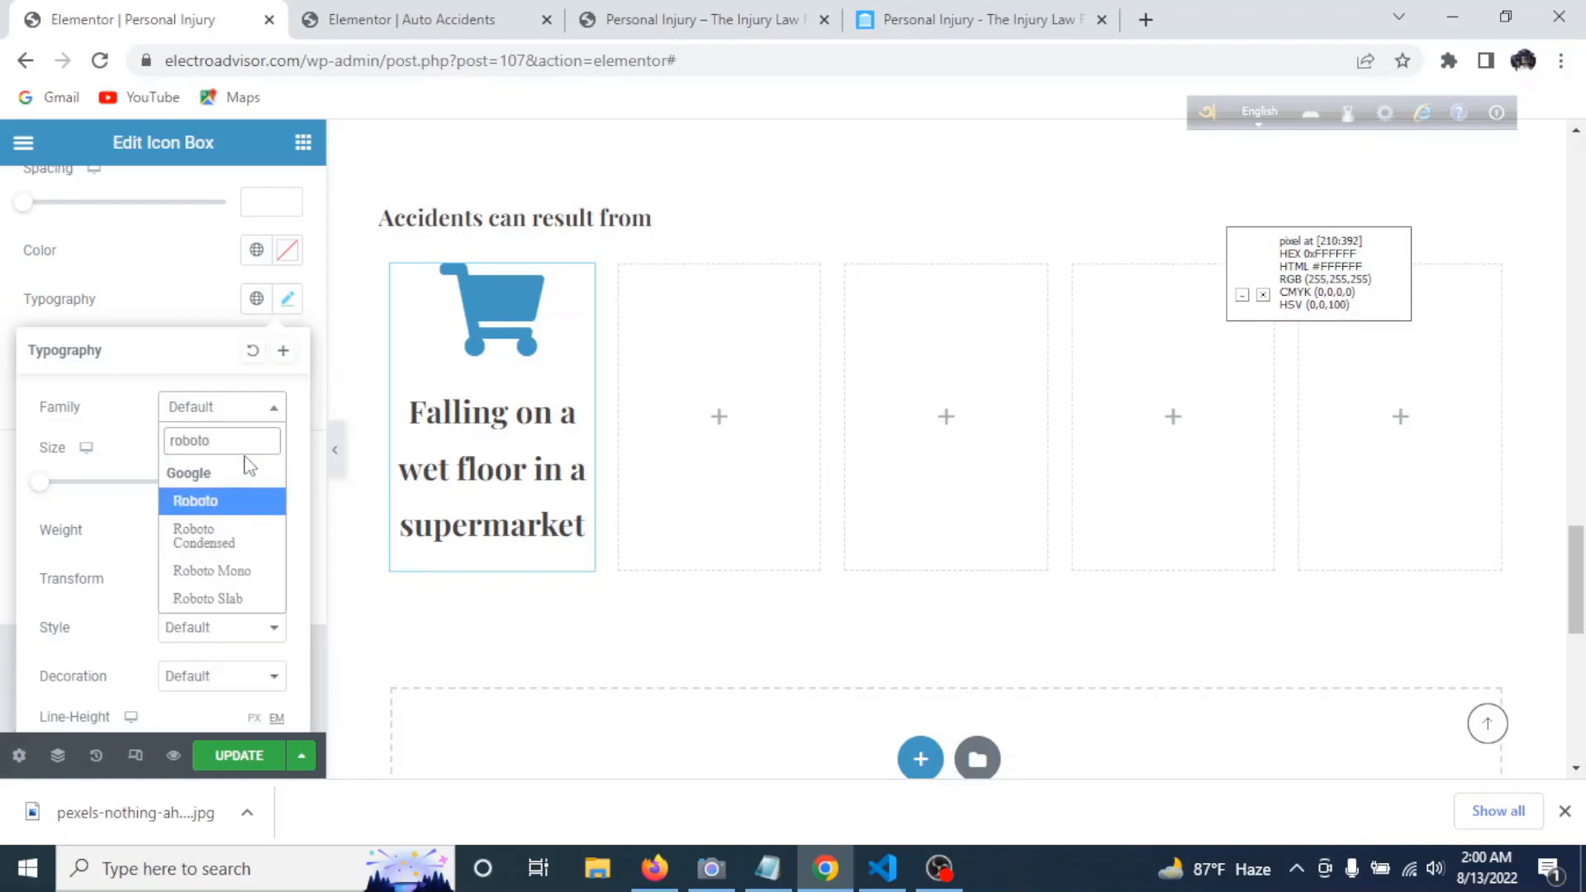
pyautogui.click(231, 502)
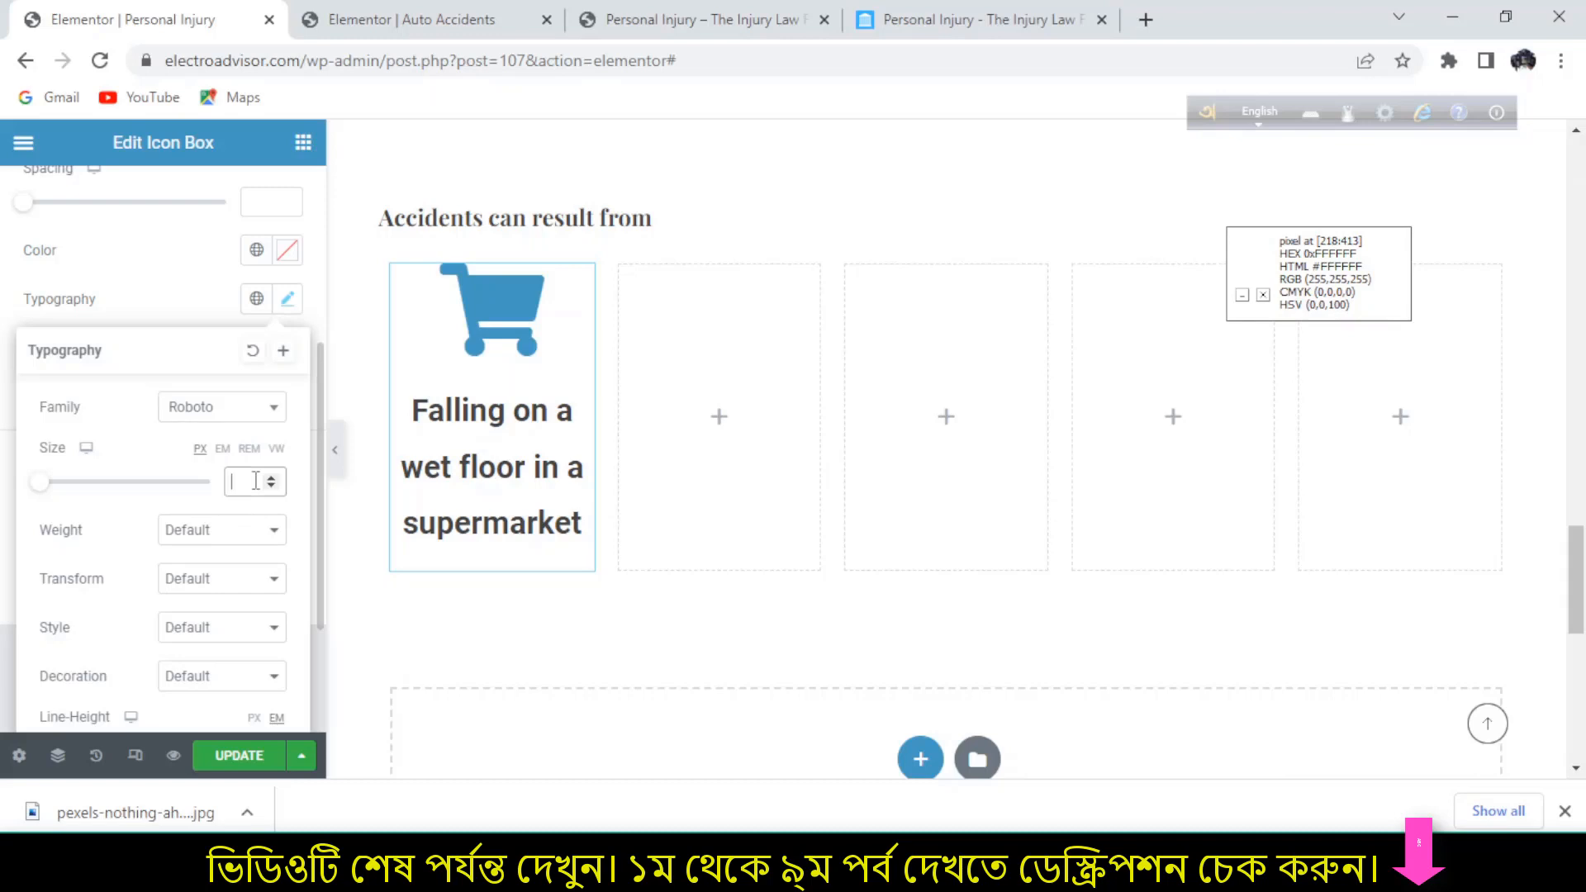
# - Set the icon box title's font size to 20 px and its weight to 400
pyautogui.write('20')
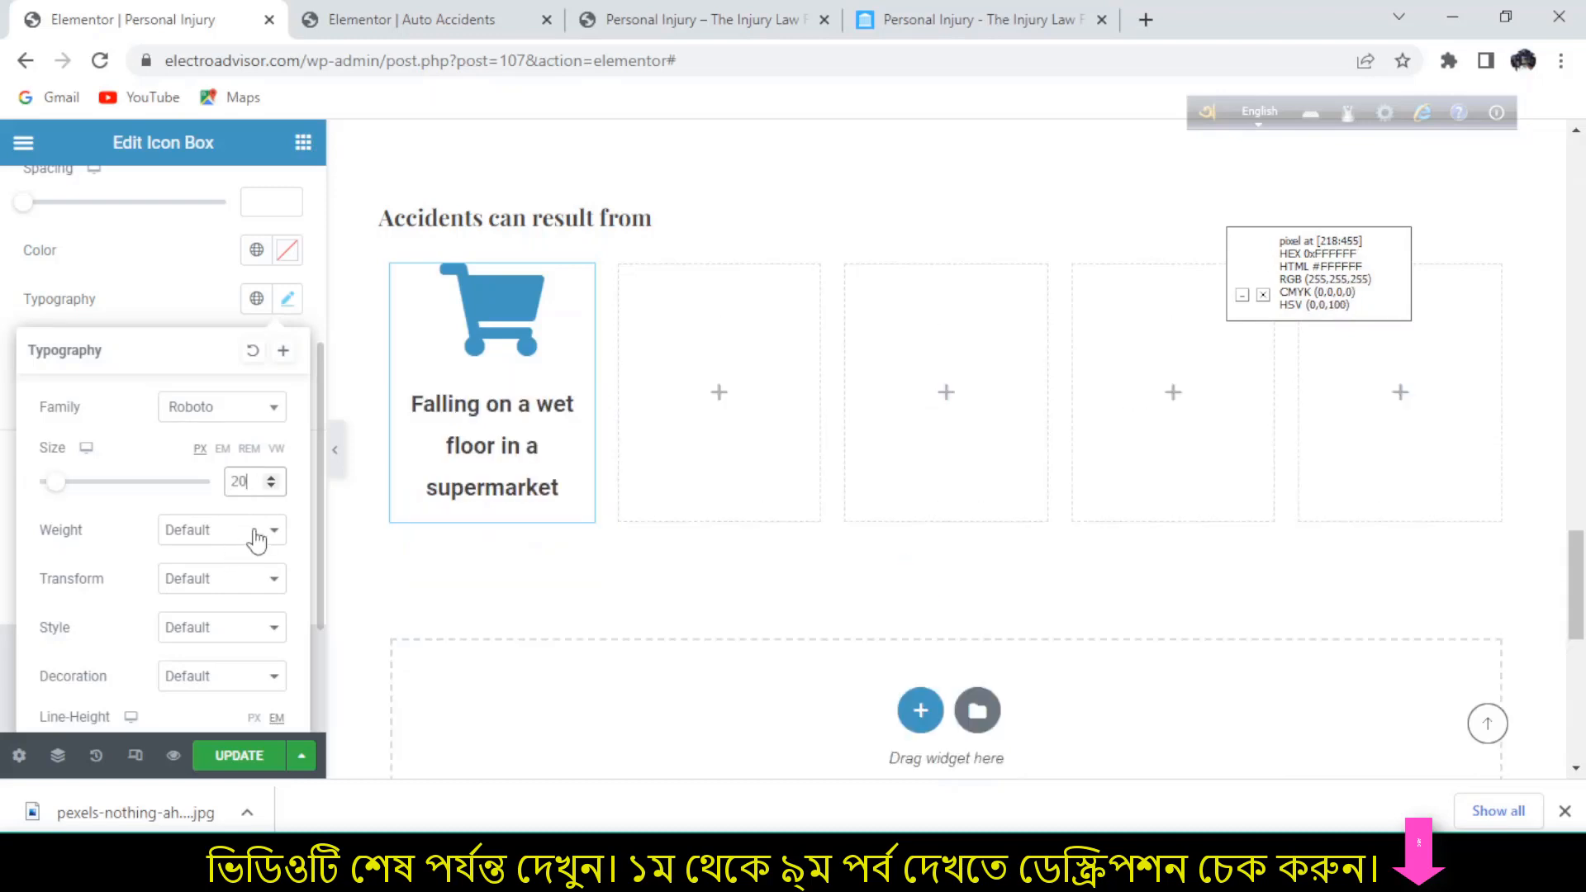
pyautogui.click(256, 539)
pyautogui.click(217, 608)
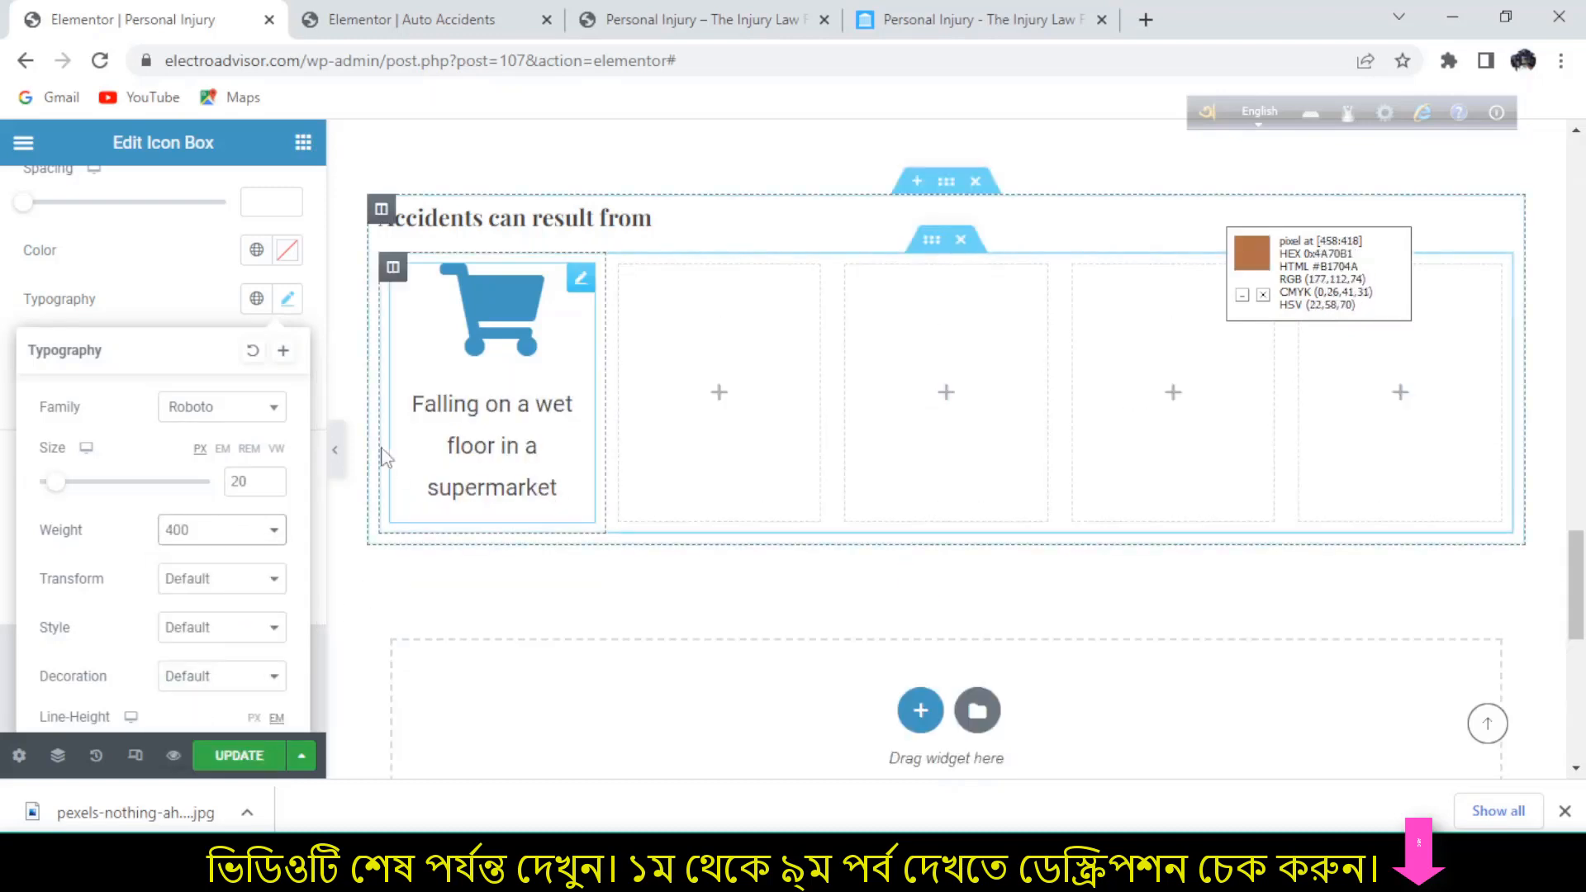
# - Preview the restyled icon box with the editing panel hidden and compare it with the icon row on the reference page
pyautogui.click(336, 450)
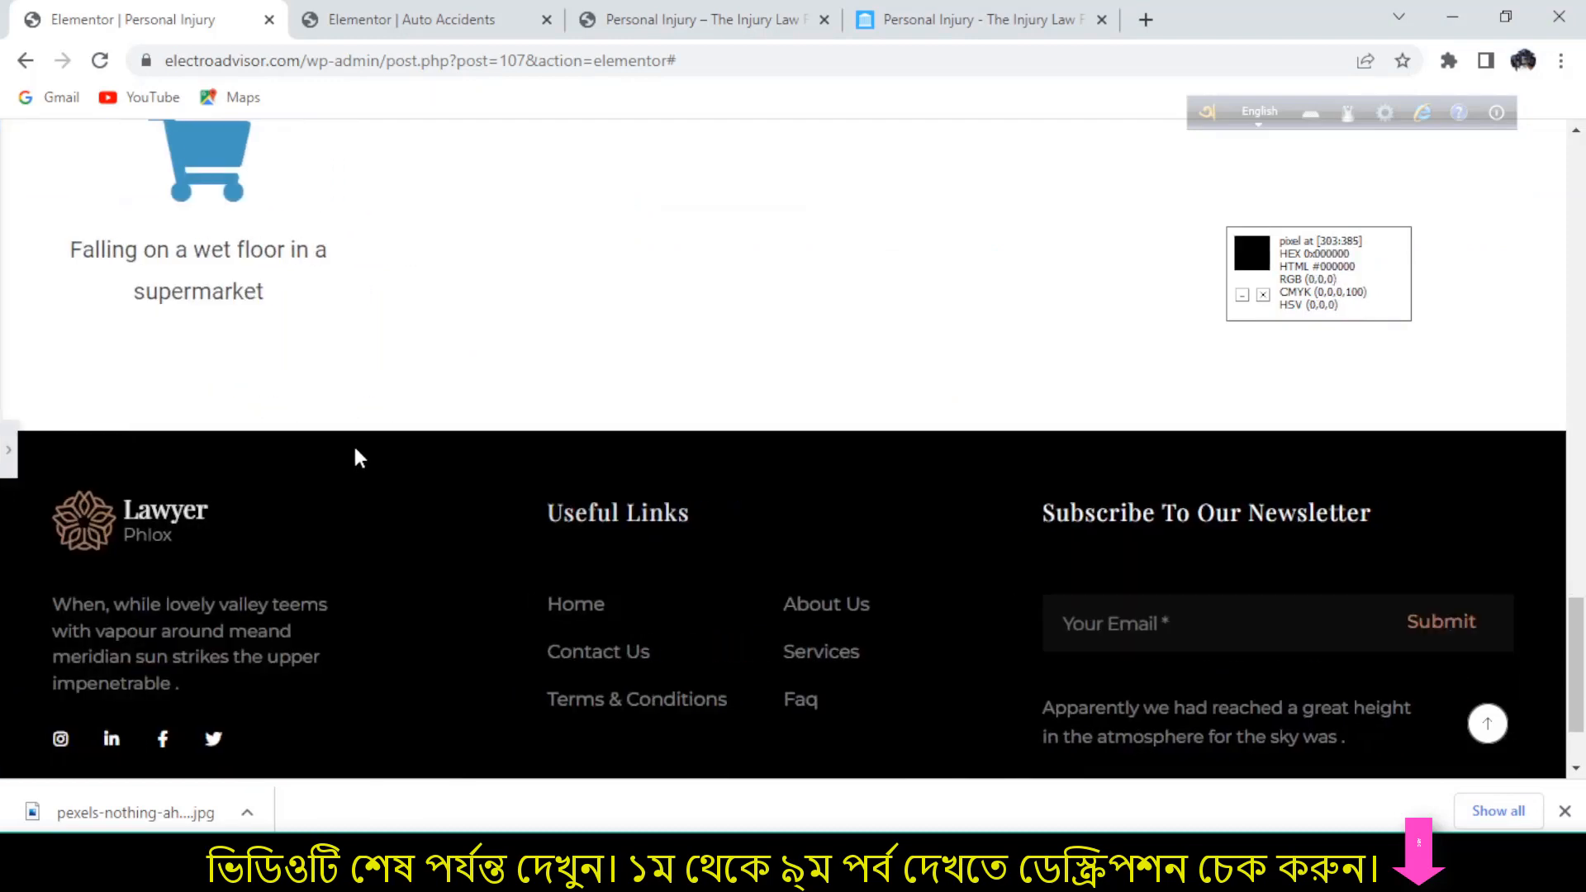
pyautogui.scroll(4, 372, 461)
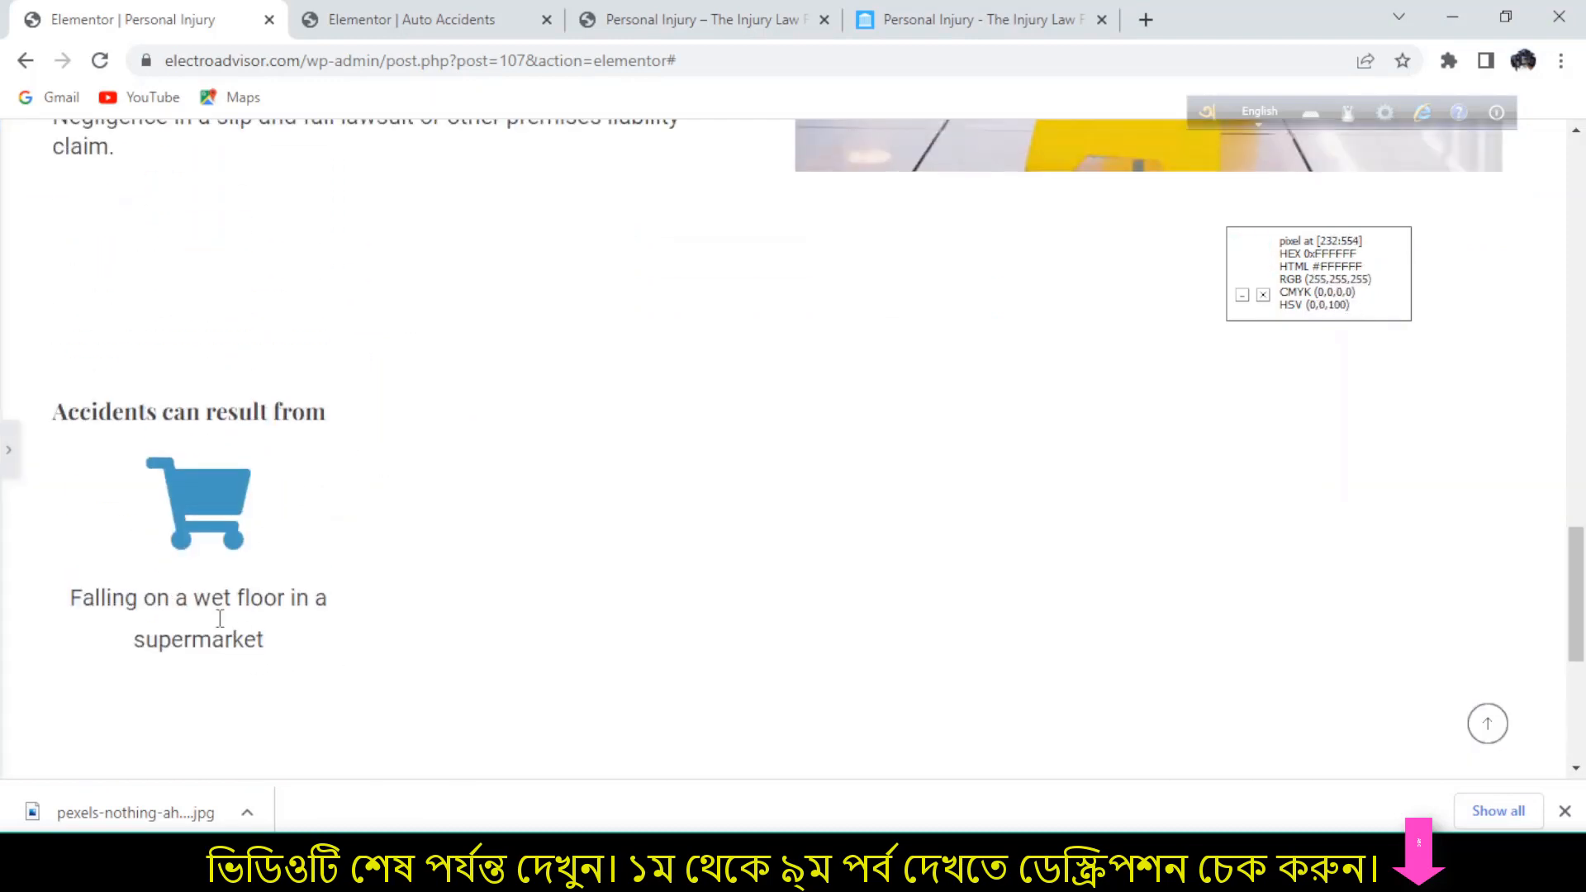
pyautogui.click(8, 450)
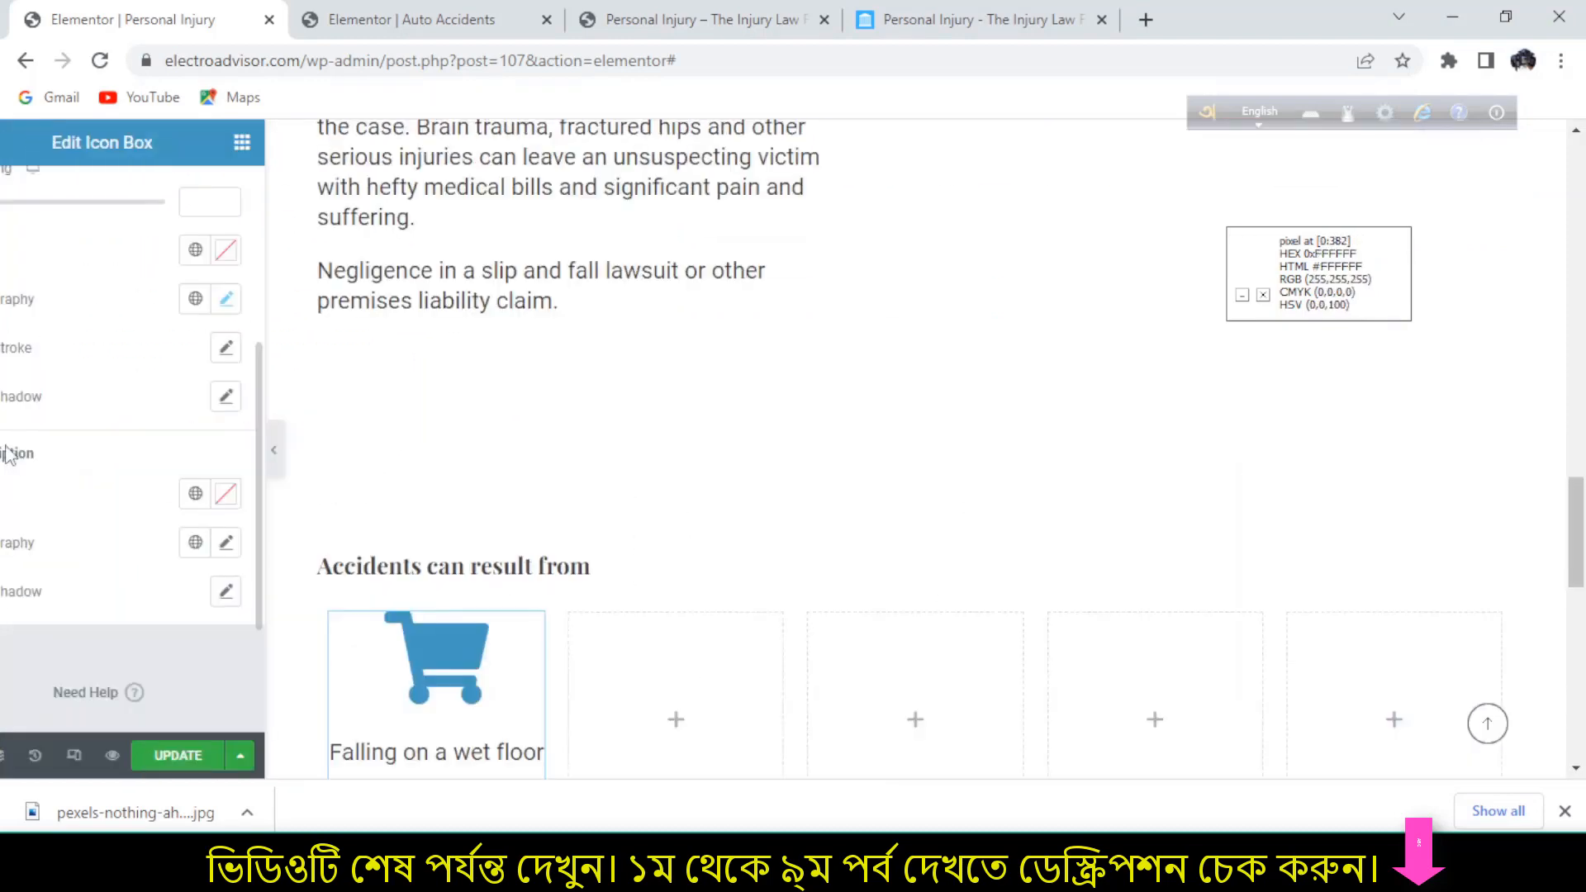
pyautogui.scroll(-3, 559, 529)
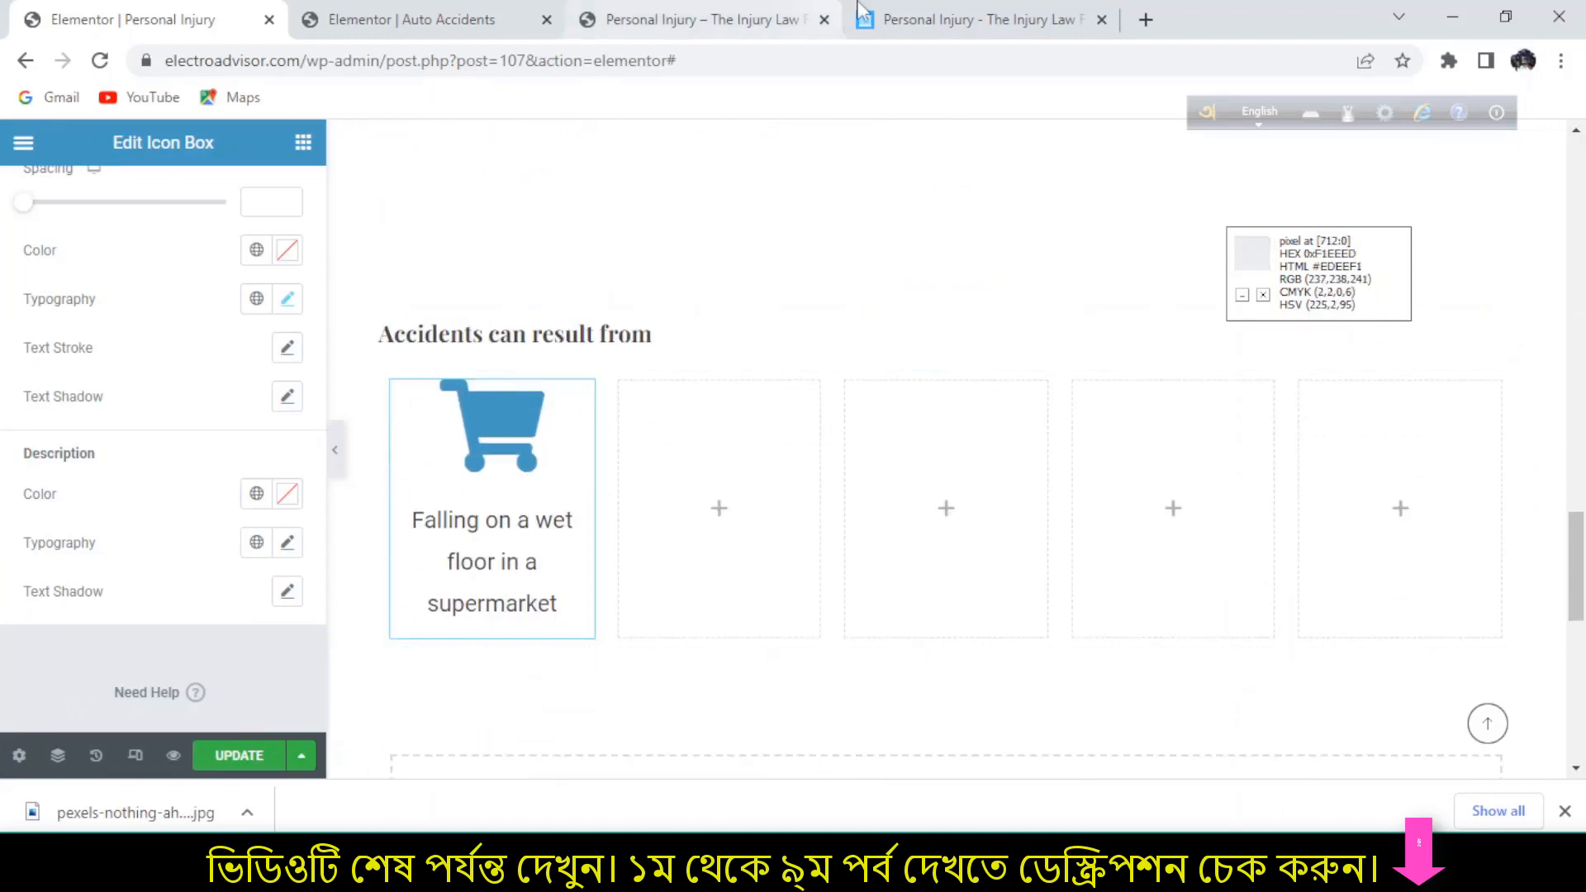
pyautogui.click(958, 19)
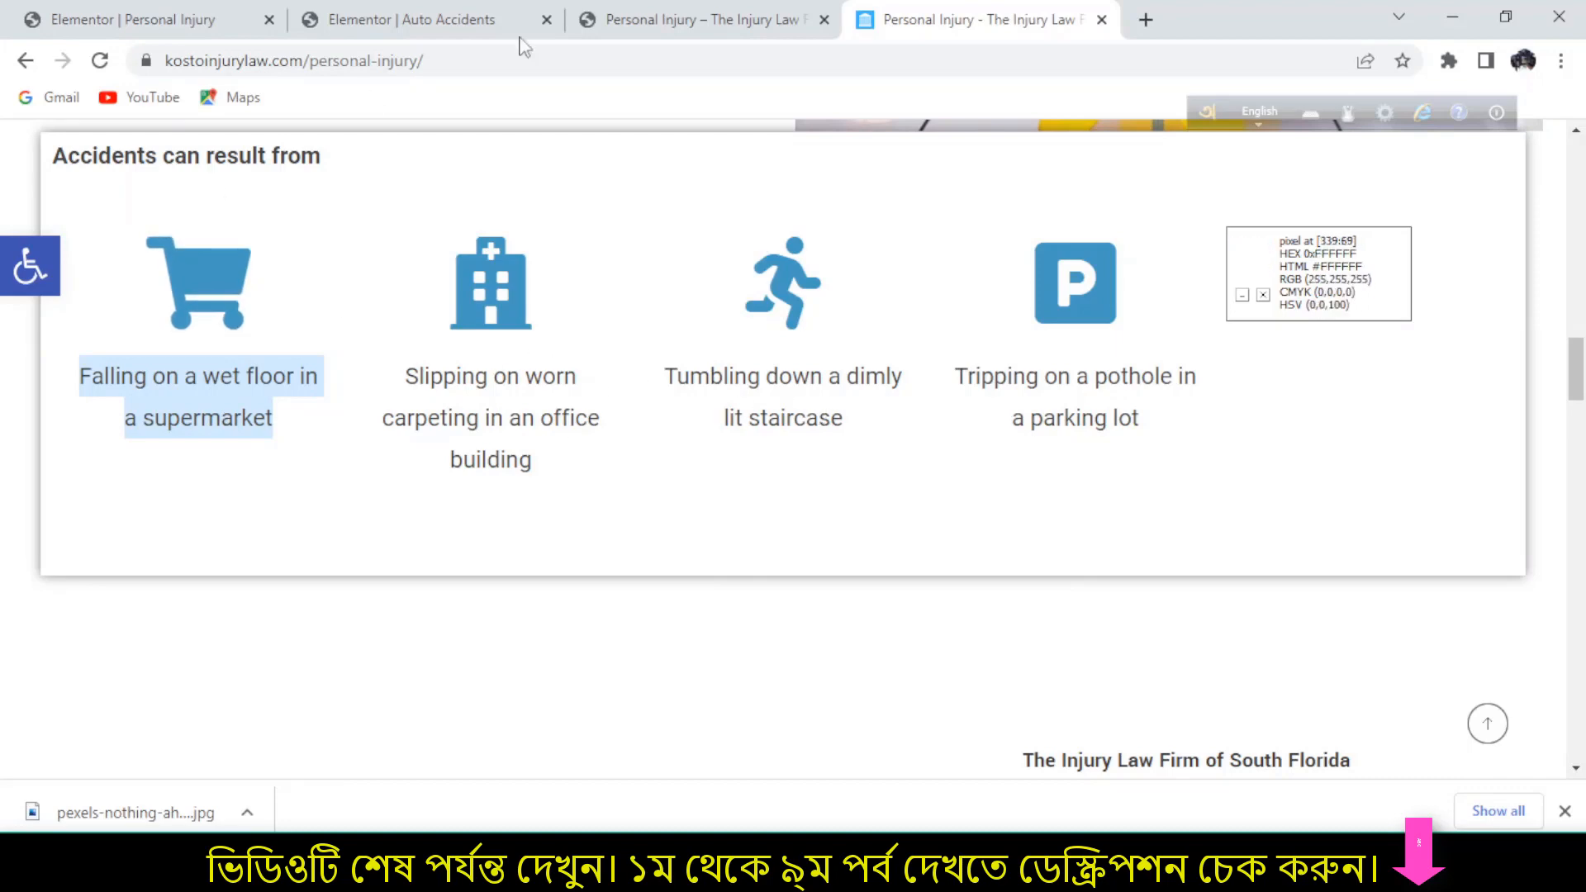
# - Return to the Elementor page, duplicate the cart icon box's column and delete the empty column beside the copy
pyautogui.click(132, 19)
pyautogui.rightClick(395, 400)
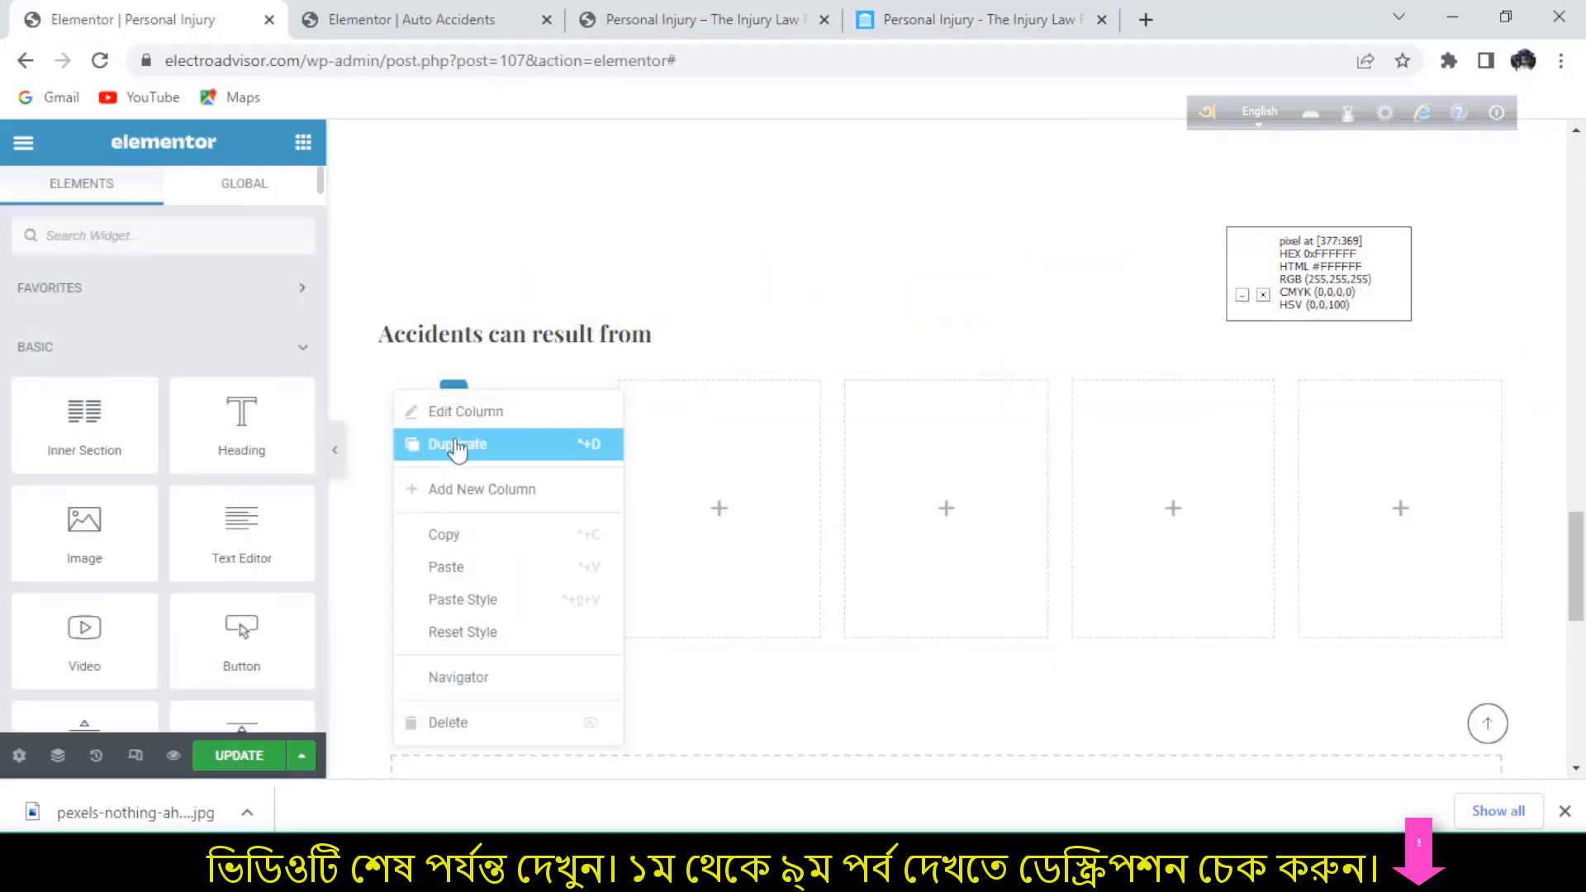
pyautogui.click(498, 450)
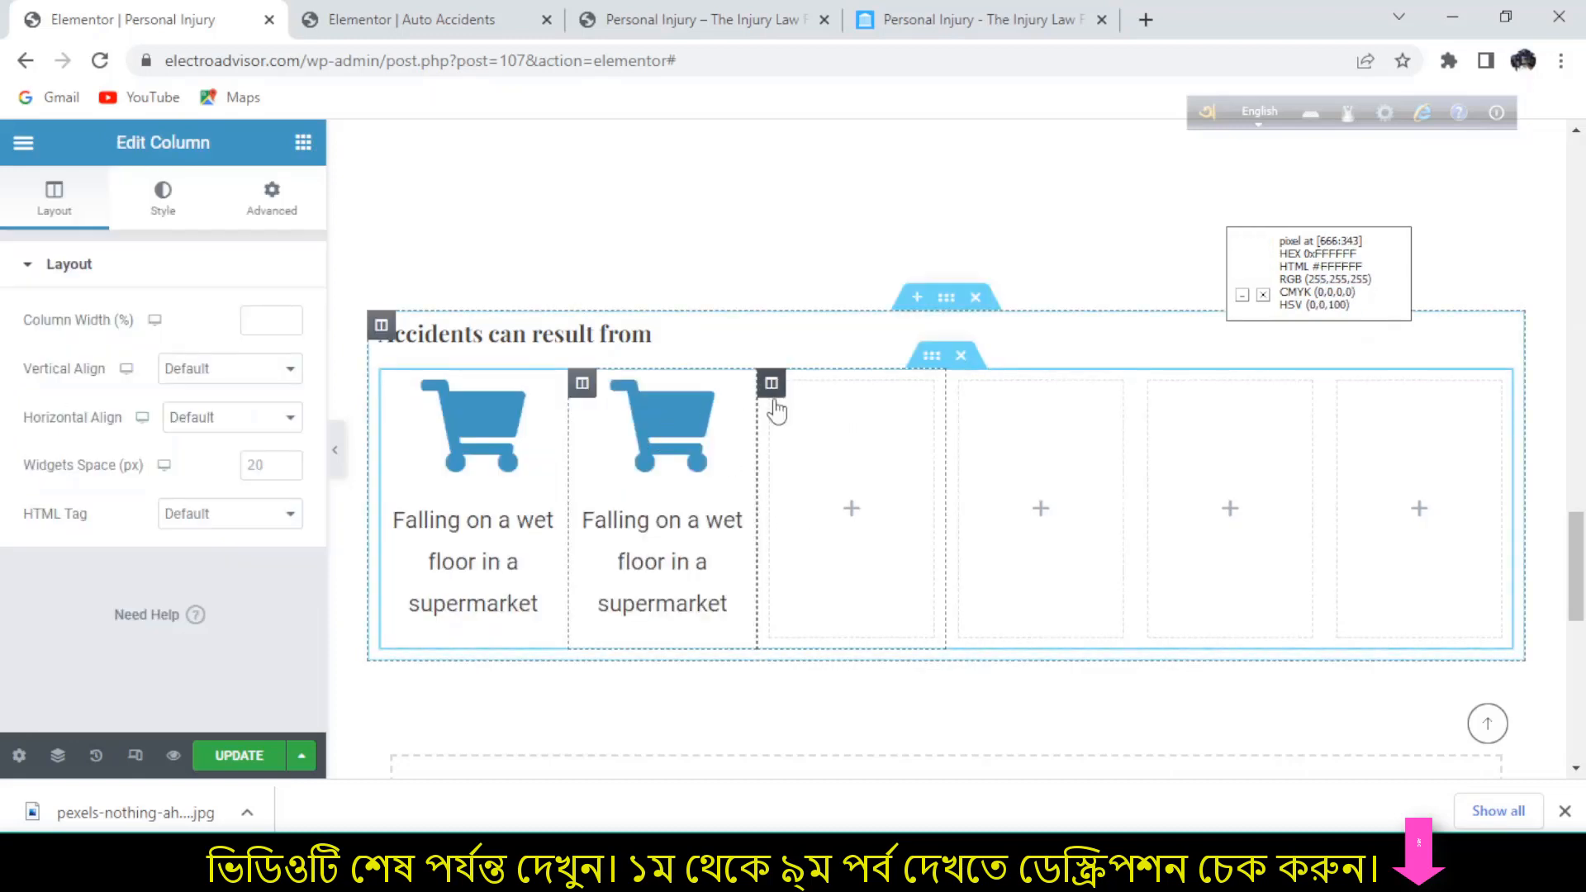
pyautogui.rightClick(789, 510)
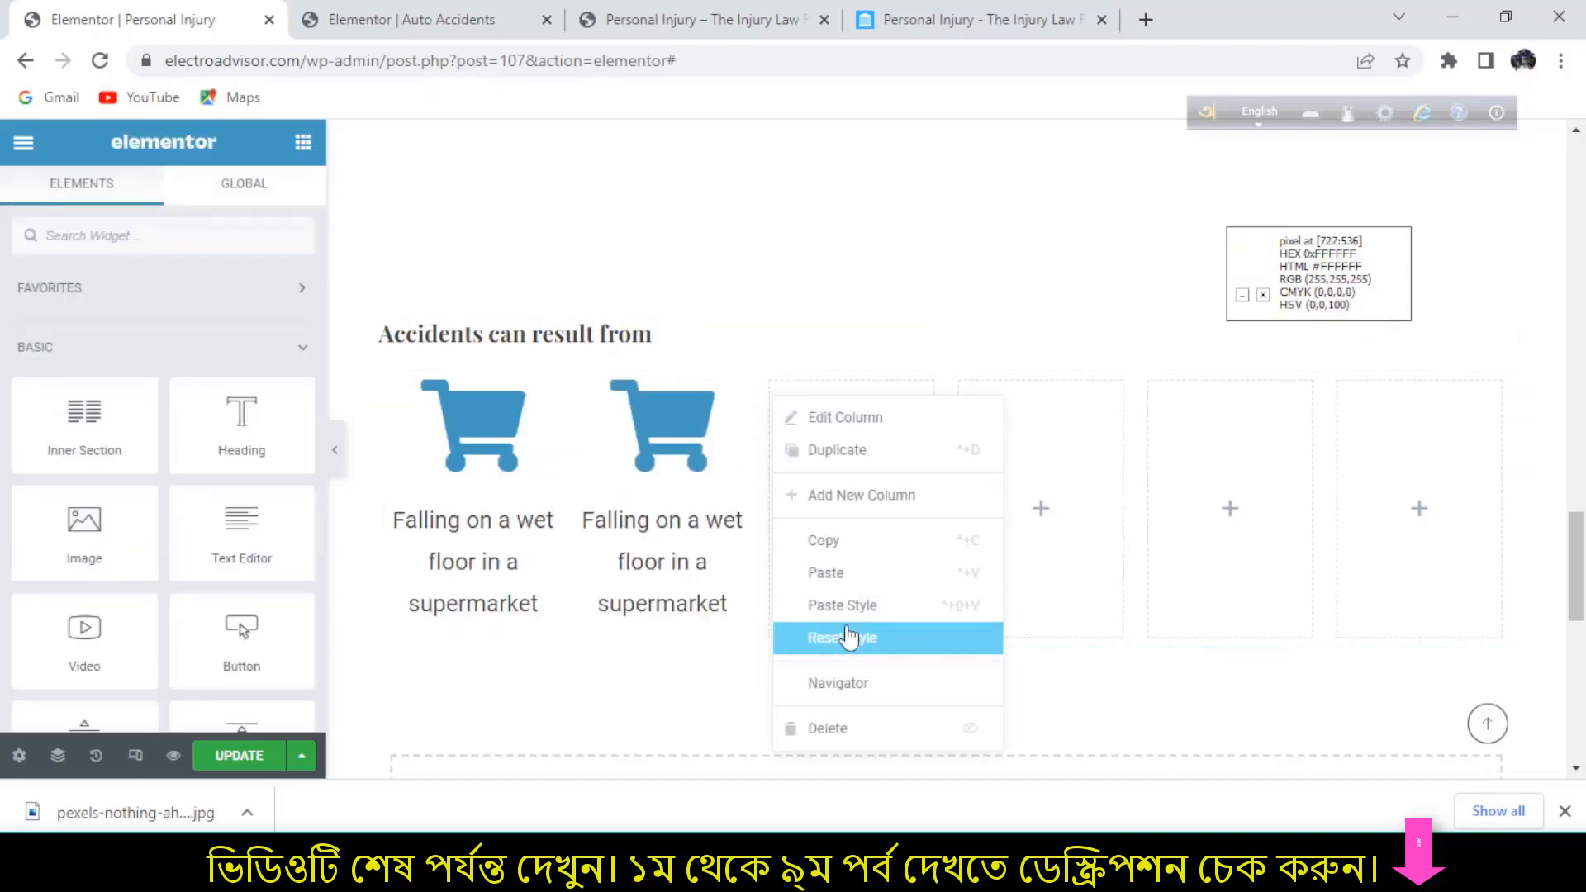
pyautogui.click(830, 727)
# - Preview the two cart columns with the editing panel hidden and check the icon's hover effect
pyautogui.click(340, 451)
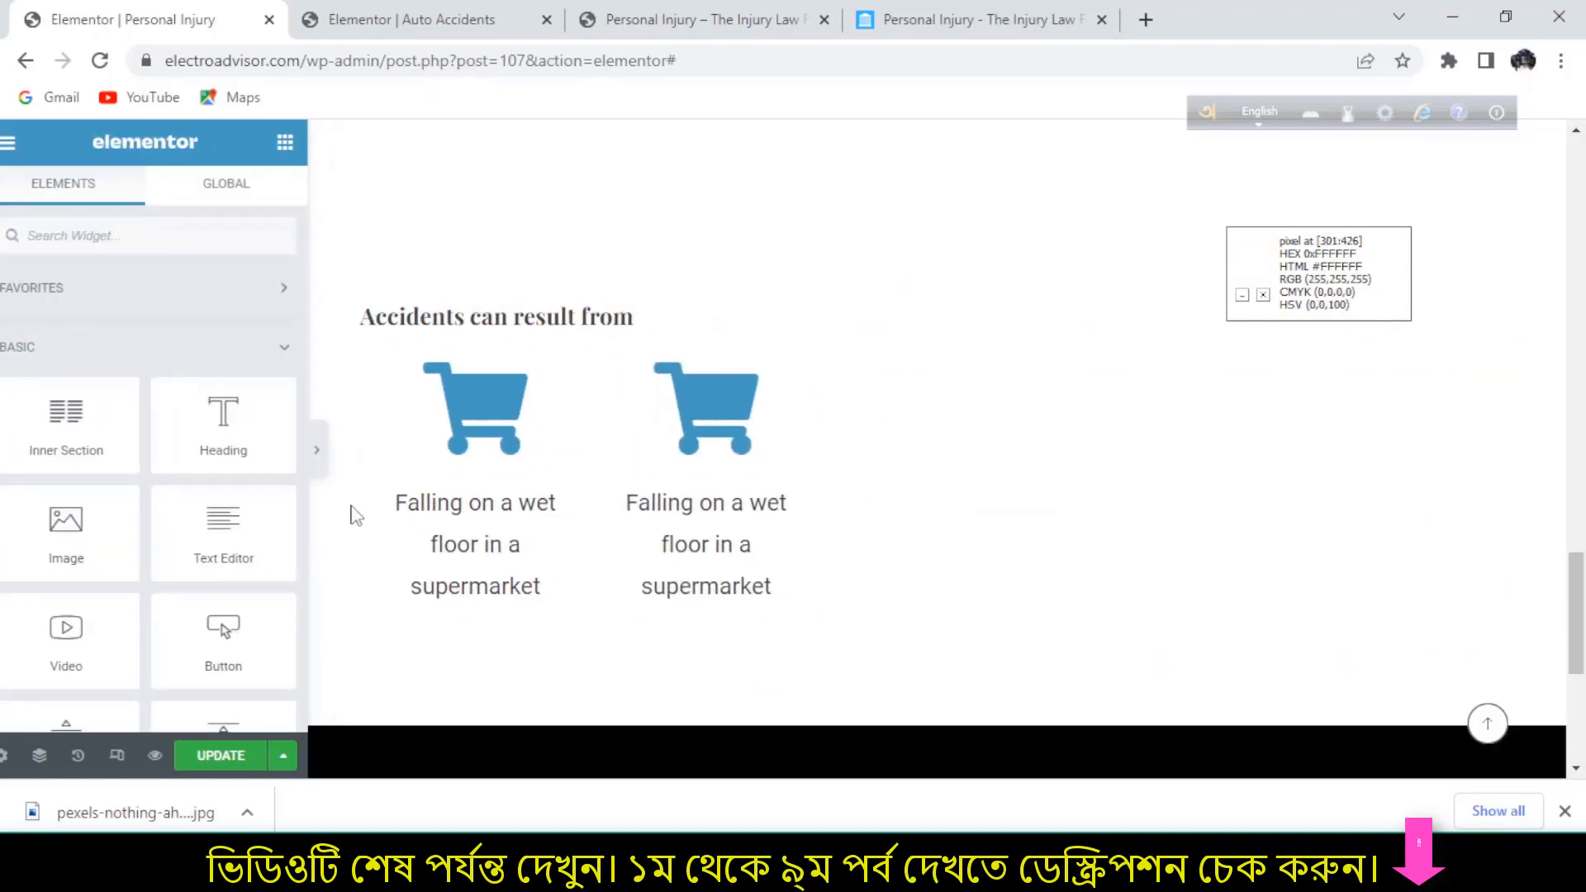
pyautogui.scroll(4, 442, 585)
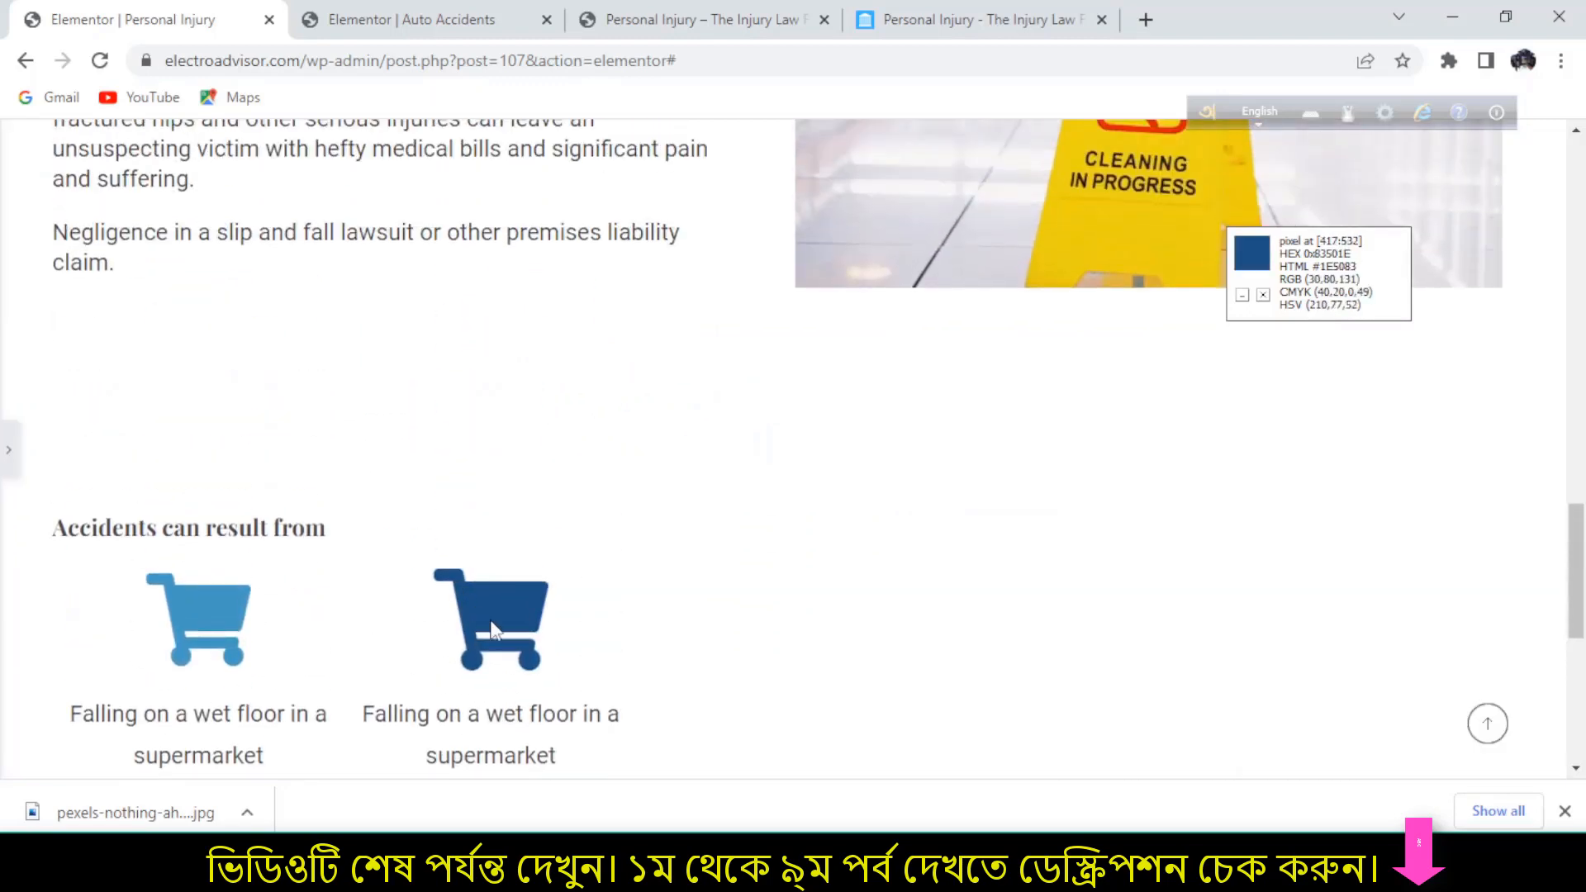
pyautogui.click(9, 451)
# - Set the first cart column's padding to 20 px on all sides and preview it with the editing panel hidden
pyautogui.scroll(-3, 562, 638)
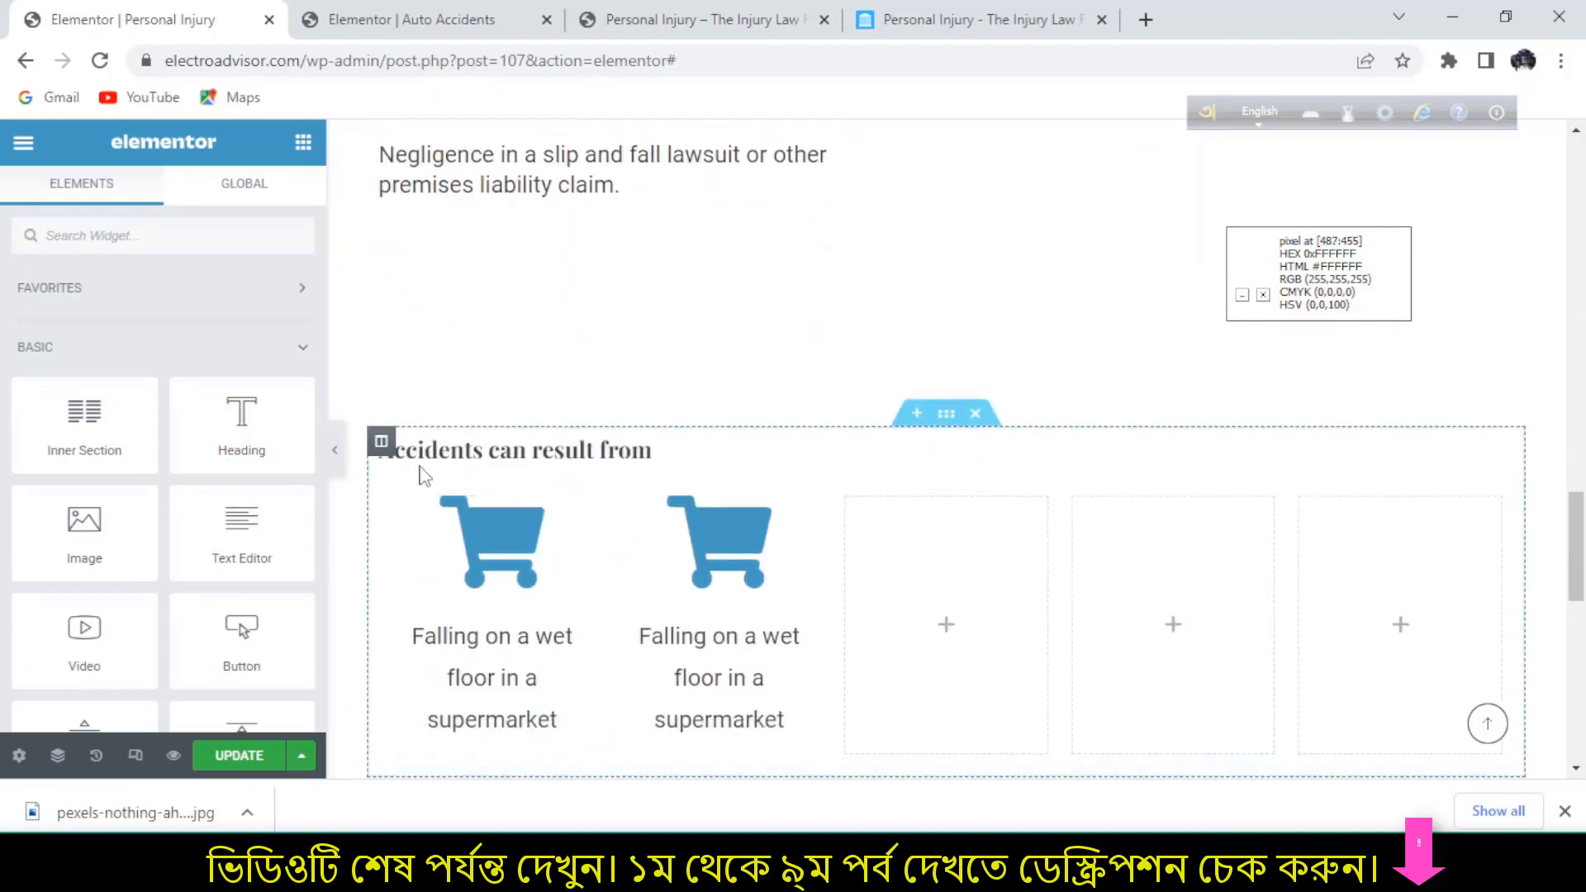
pyautogui.click(395, 504)
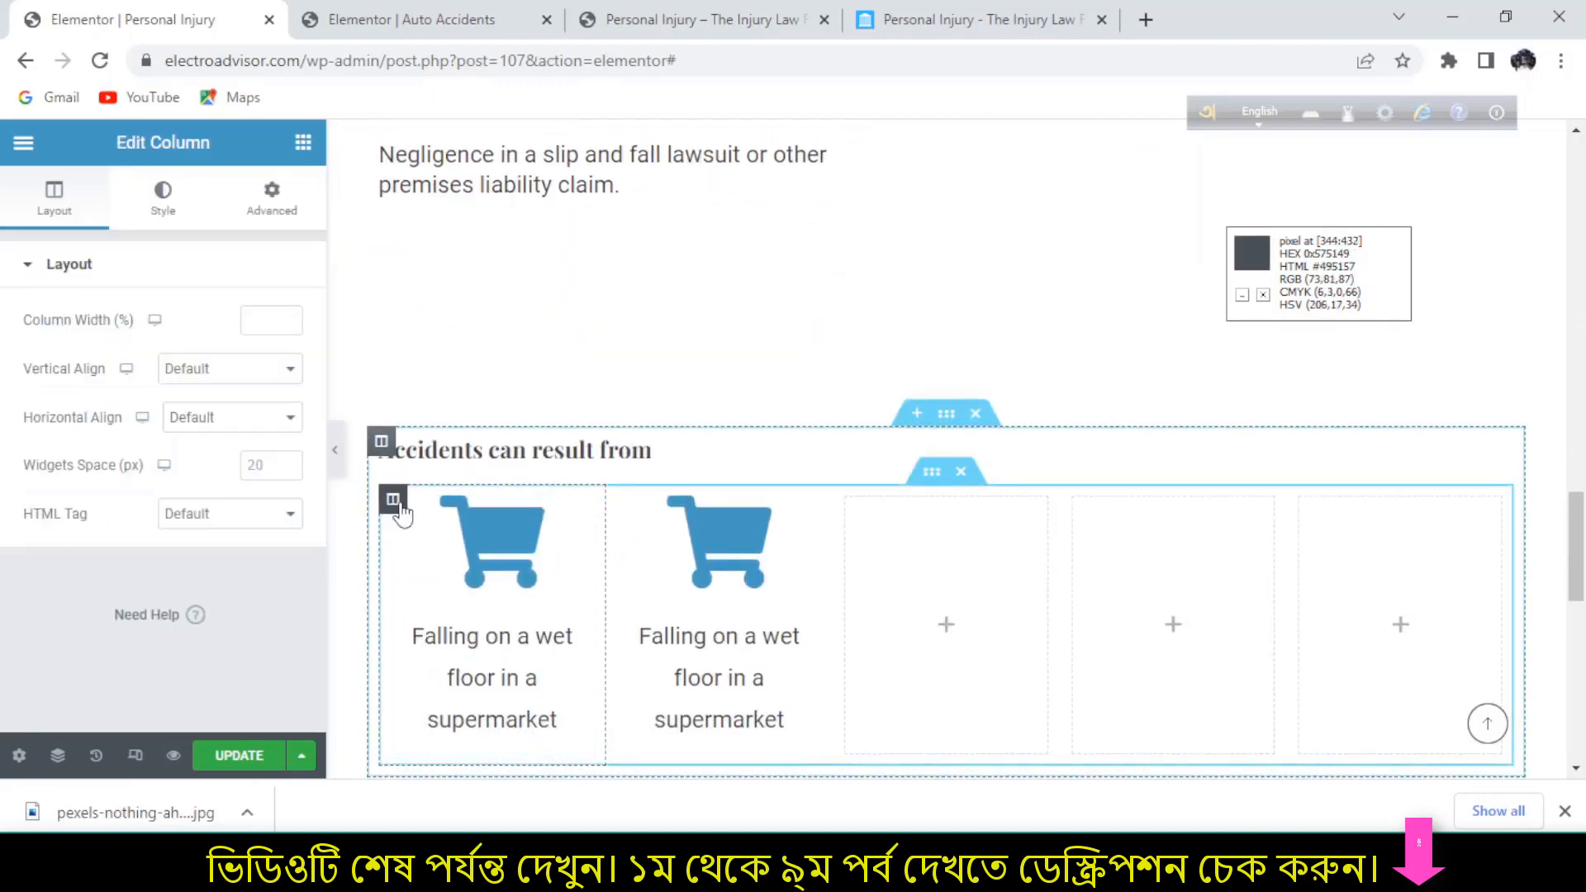
pyautogui.click(285, 208)
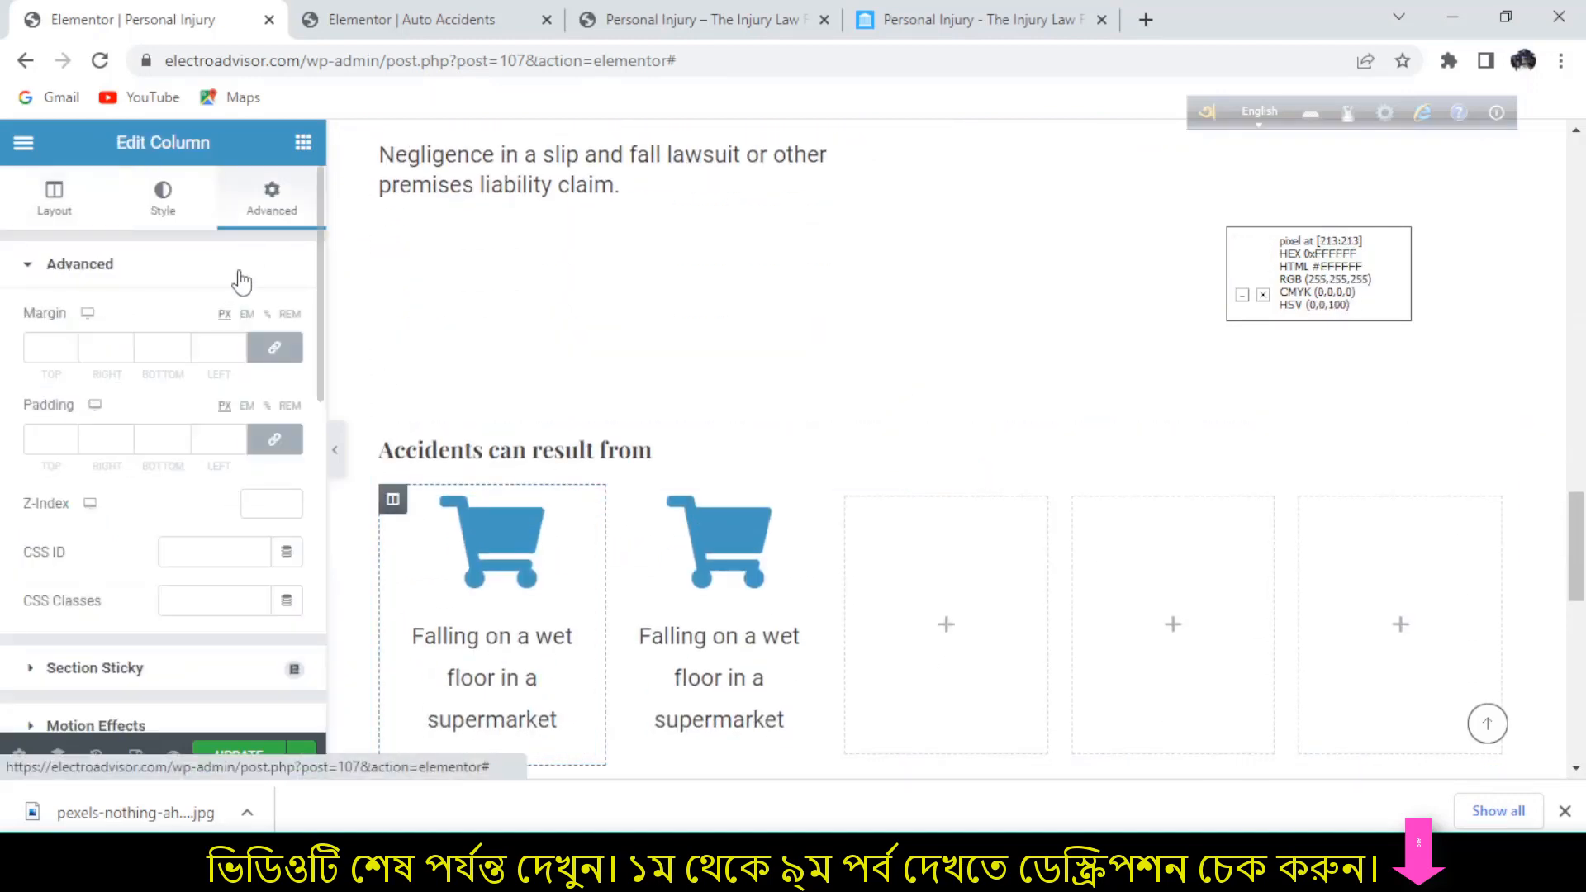
pyautogui.moveTo(74, 437); pyautogui.dragTo(74, 436)
pyautogui.click(72, 438)
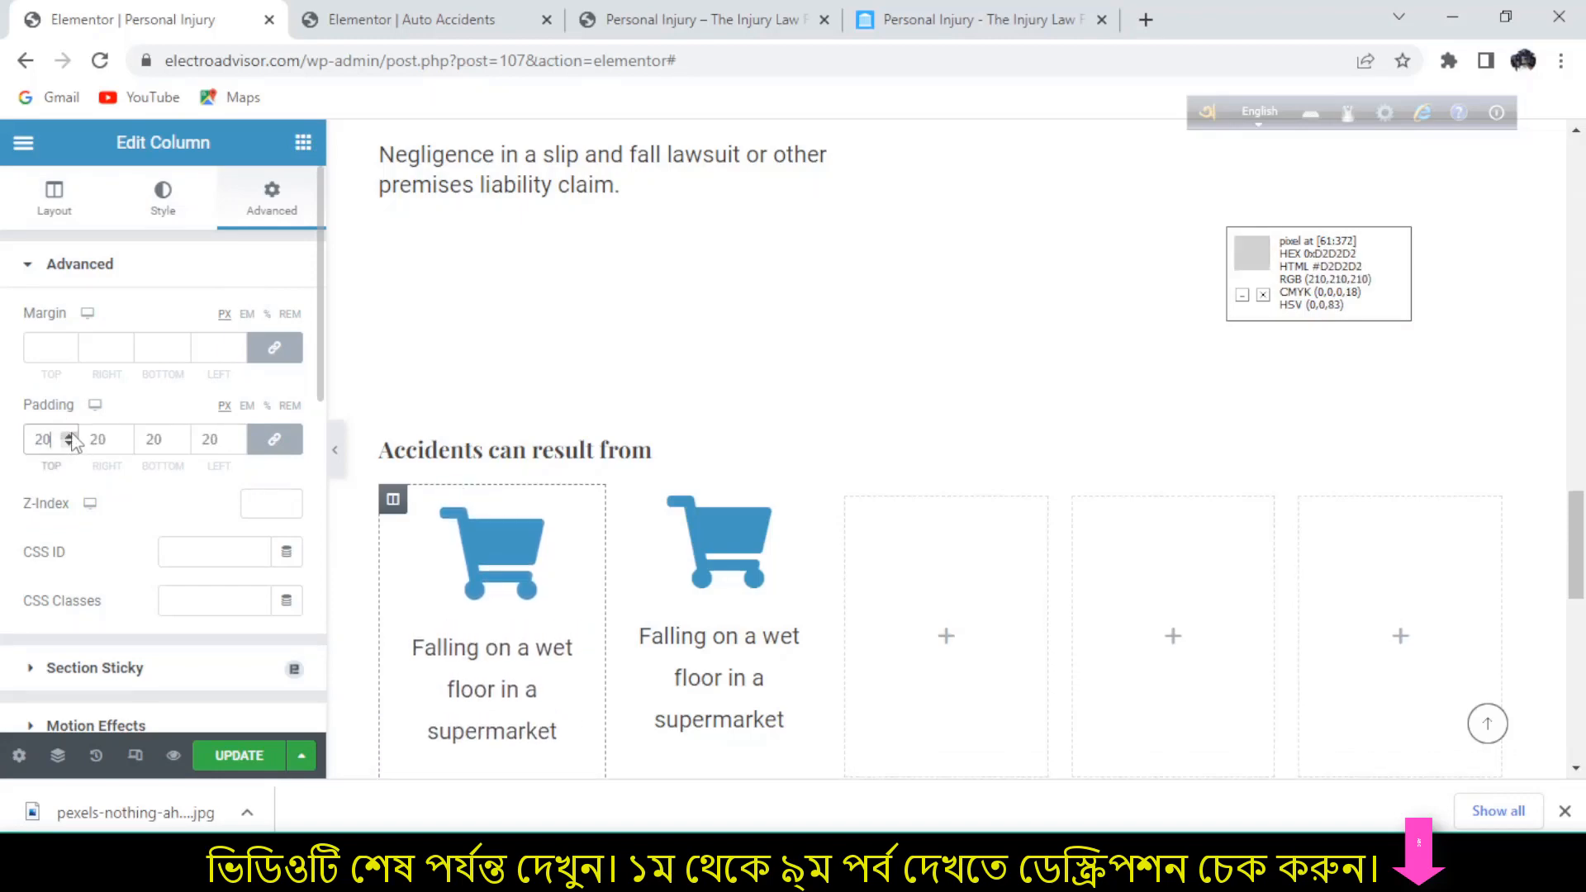
pyautogui.click(335, 449)
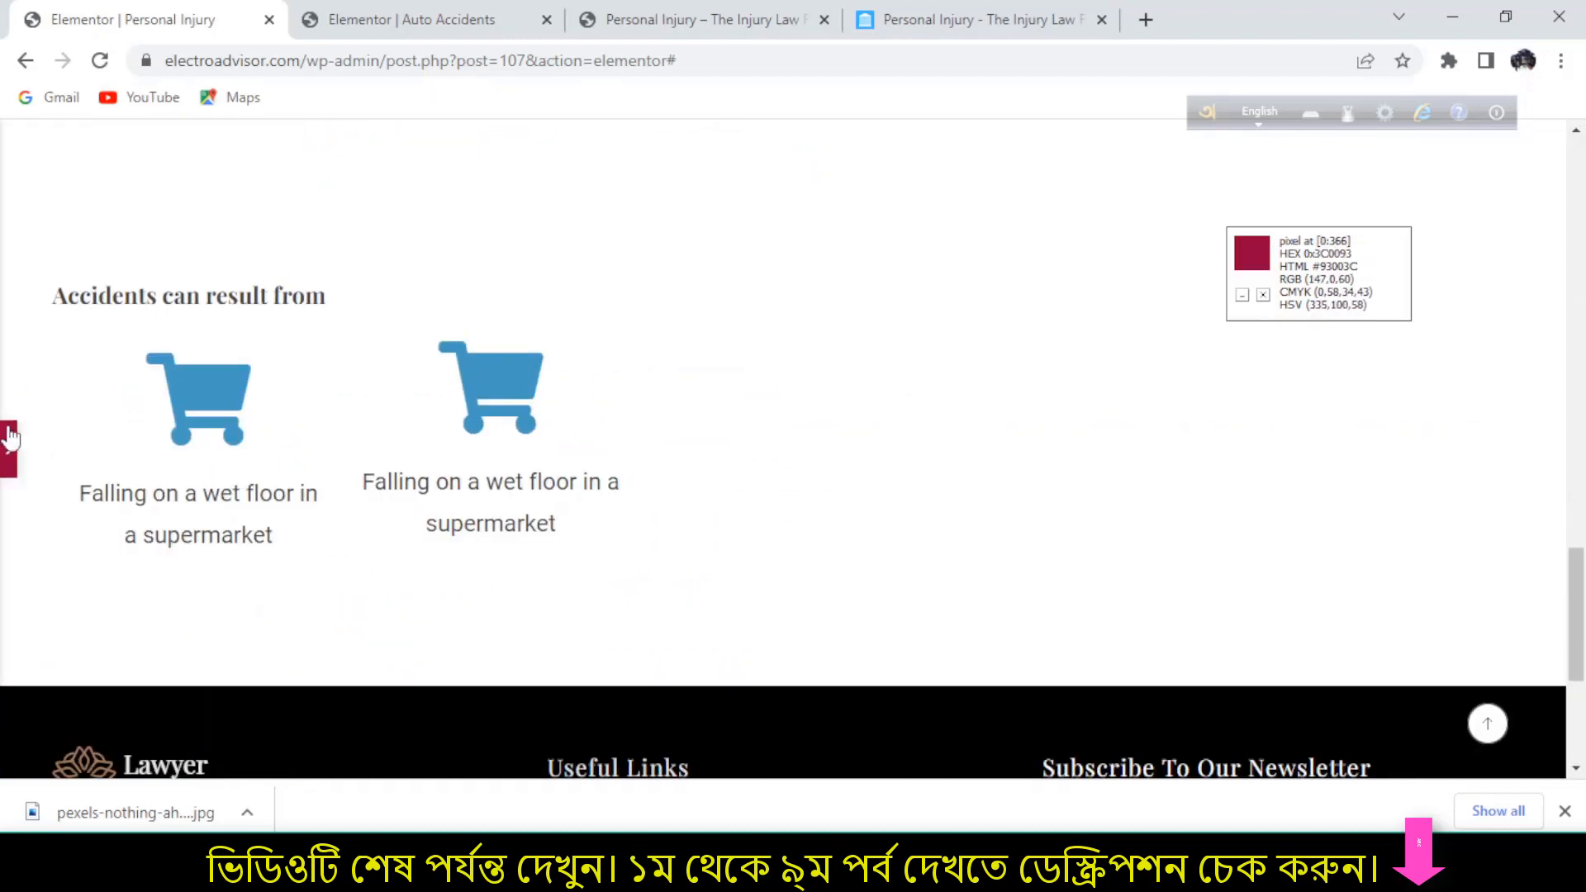
pyautogui.click(9, 449)
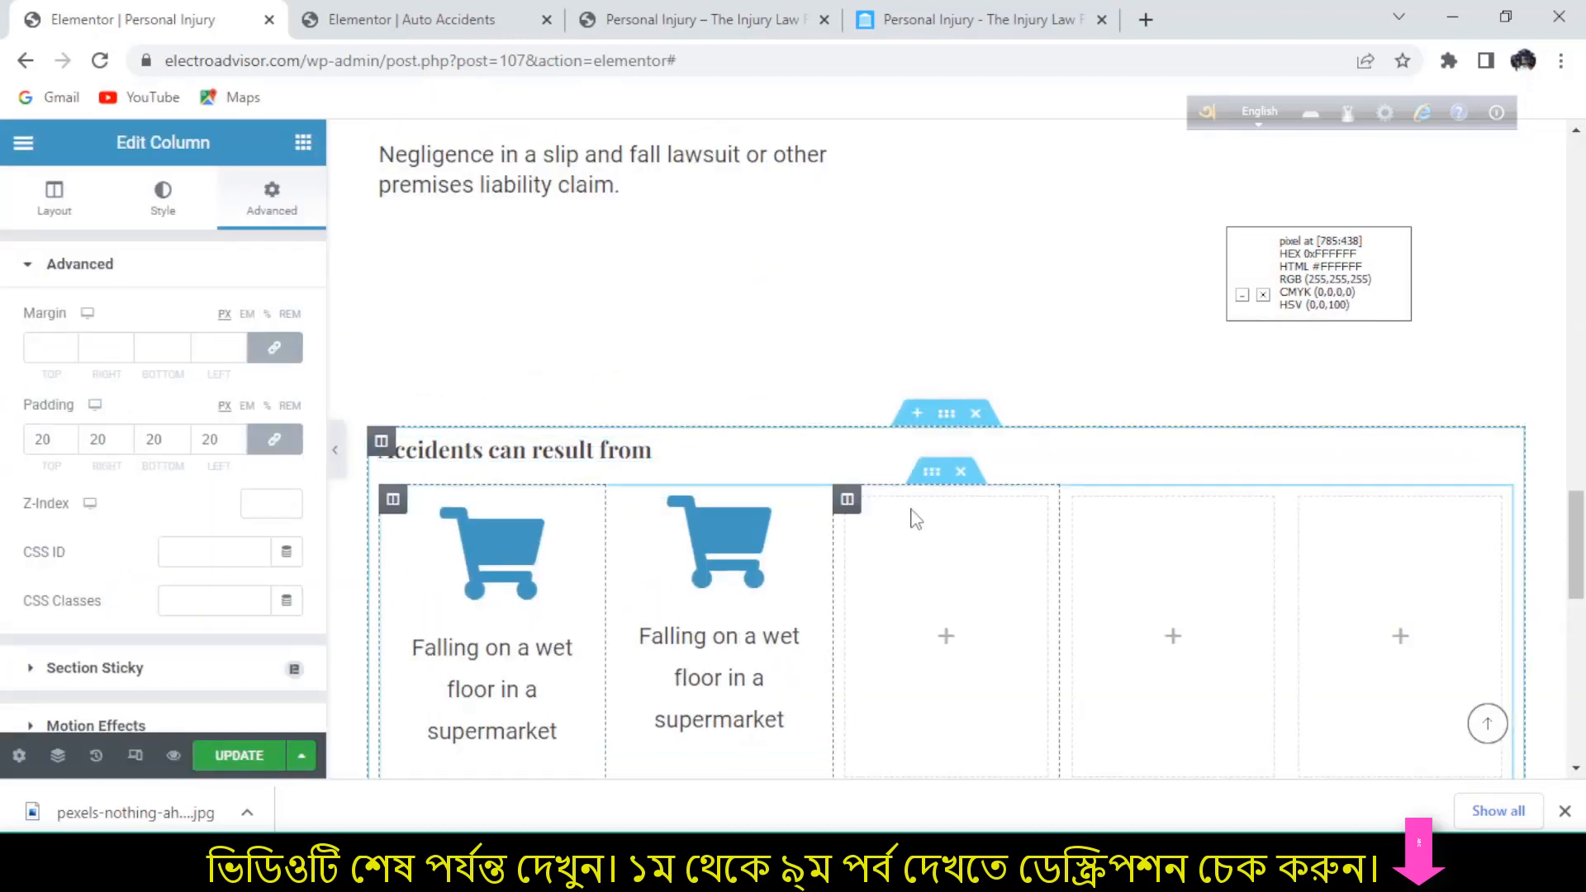
# - Delete the second cart column, which lacks the padding, and duplicate the padded first cart column in its place
pyautogui.scroll(-1, 856, 549)
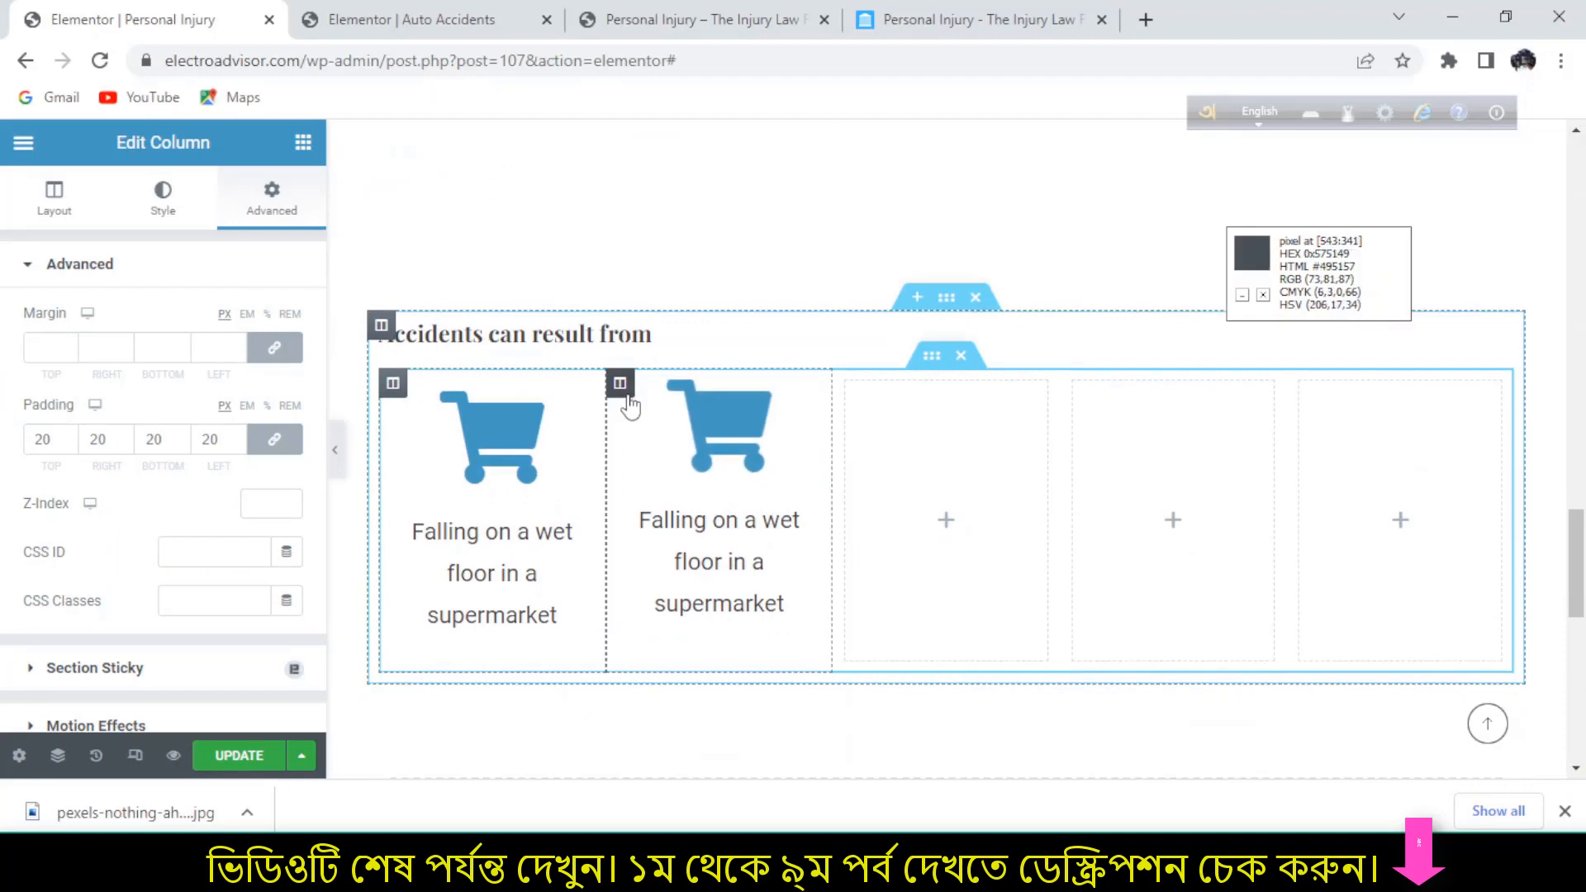
pyautogui.rightClick(628, 395)
pyautogui.click(677, 728)
pyautogui.rightClick(395, 382)
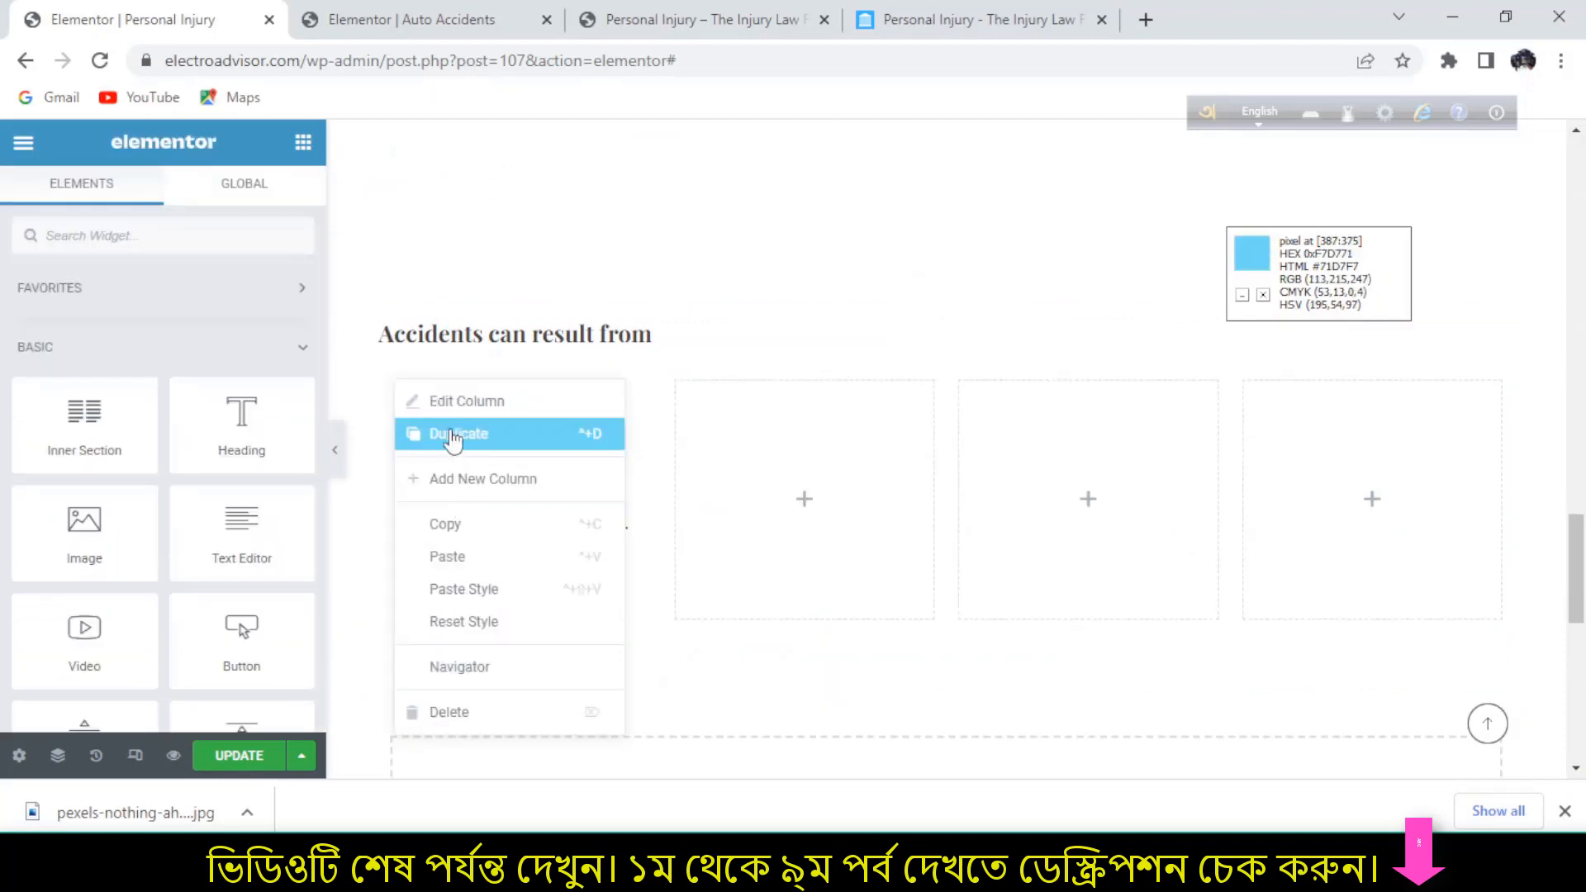
pyautogui.click(523, 435)
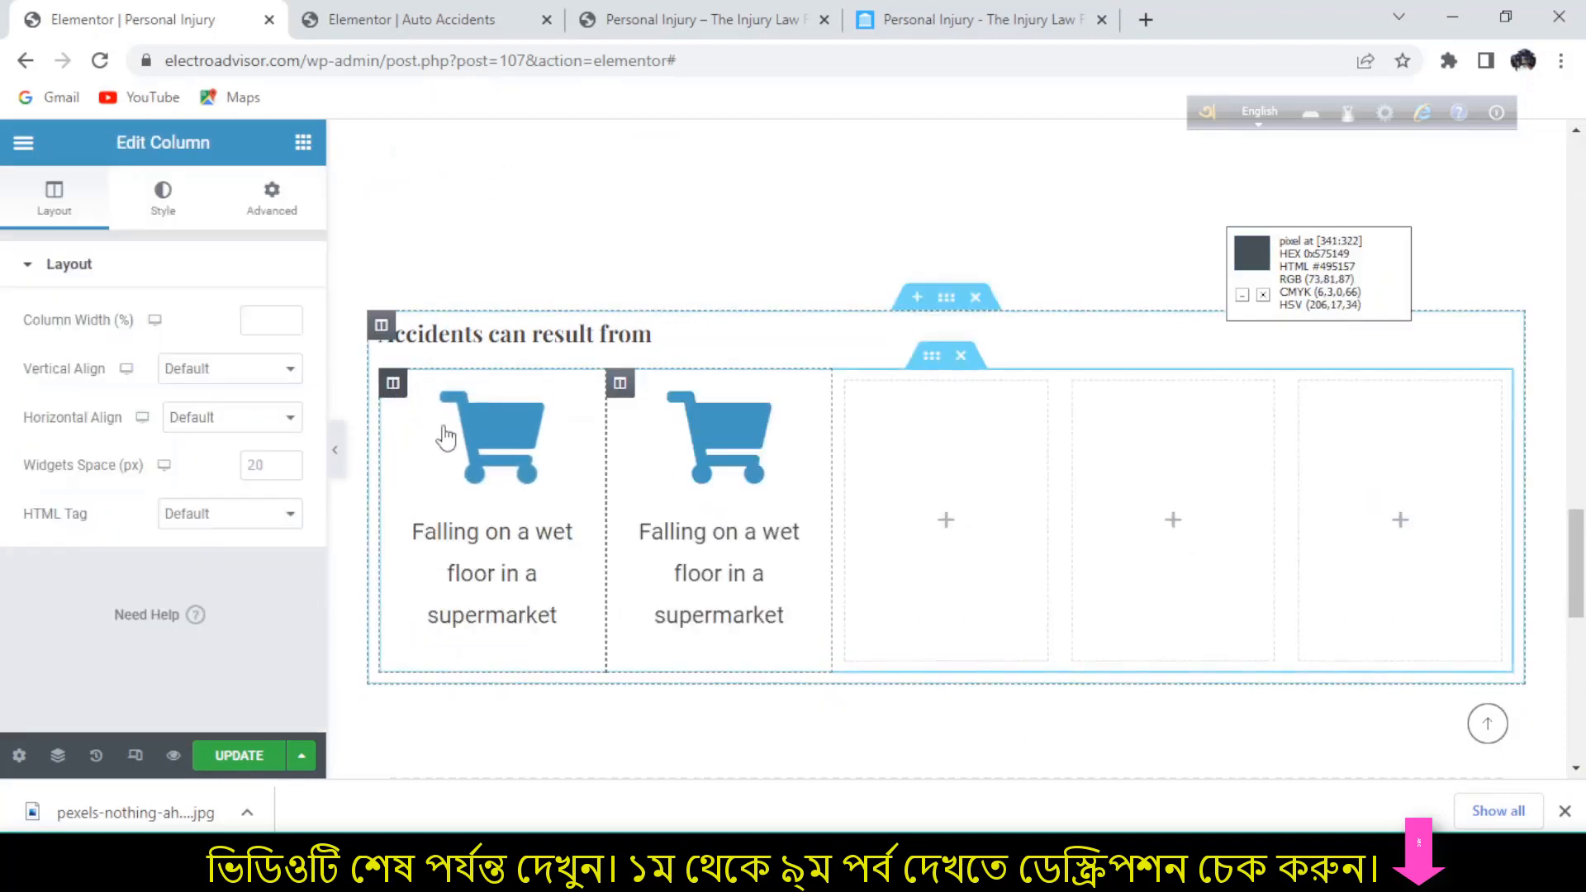
# - Duplicate the first cart column two more times to make four identical icon box columns under "Accidents can result from"
pyautogui.rightClick(395, 382)
pyautogui.click(440, 431)
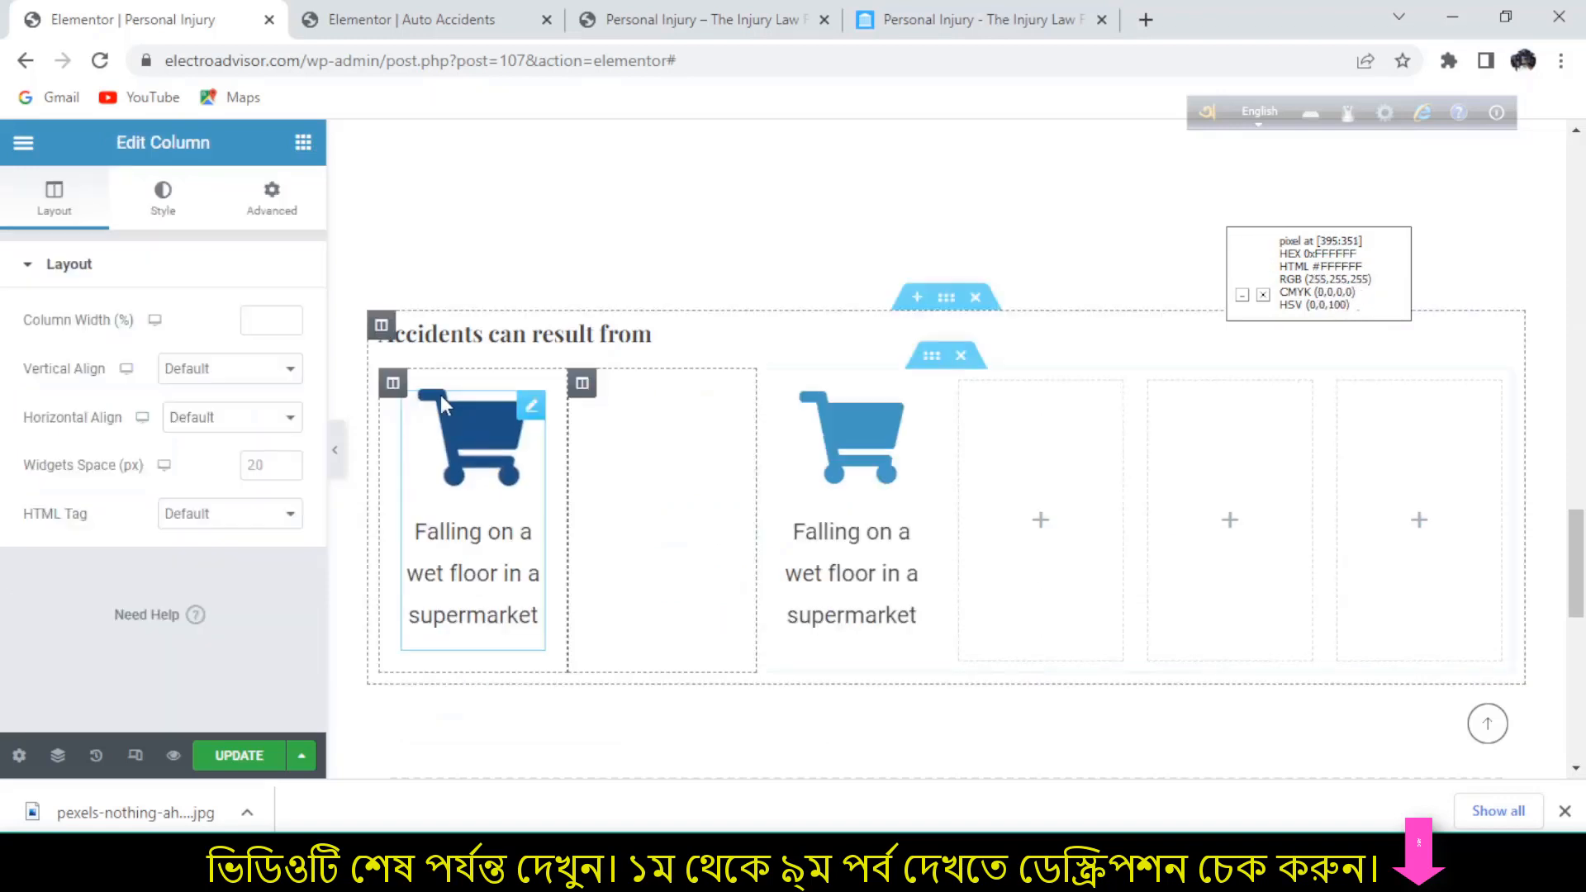
pyautogui.click(396, 381)
pyautogui.rightClick(396, 380)
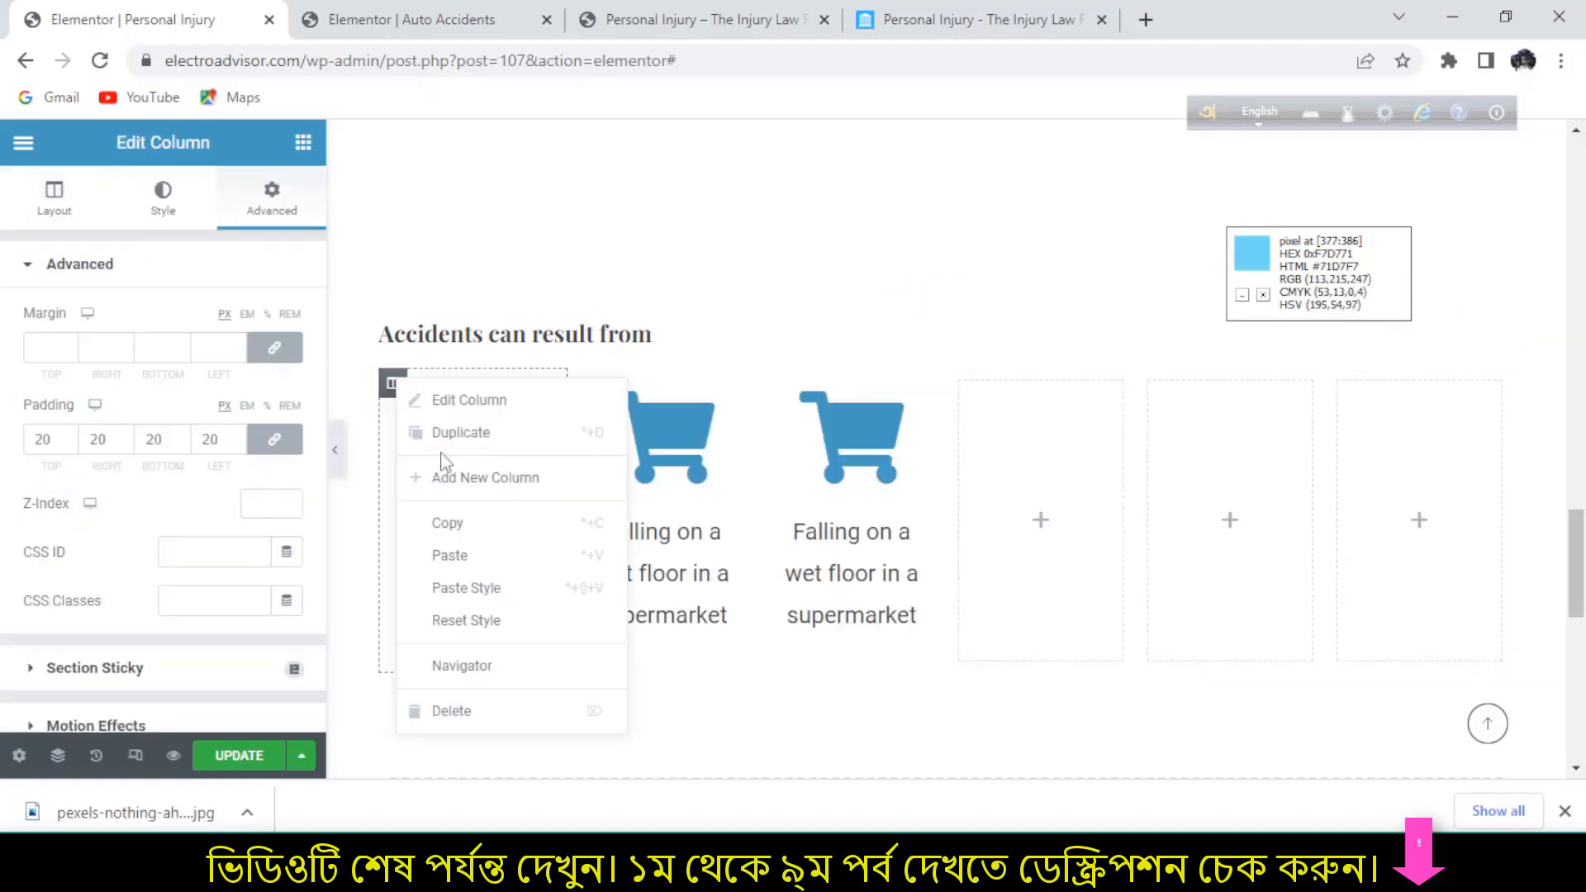
pyautogui.click(450, 433)
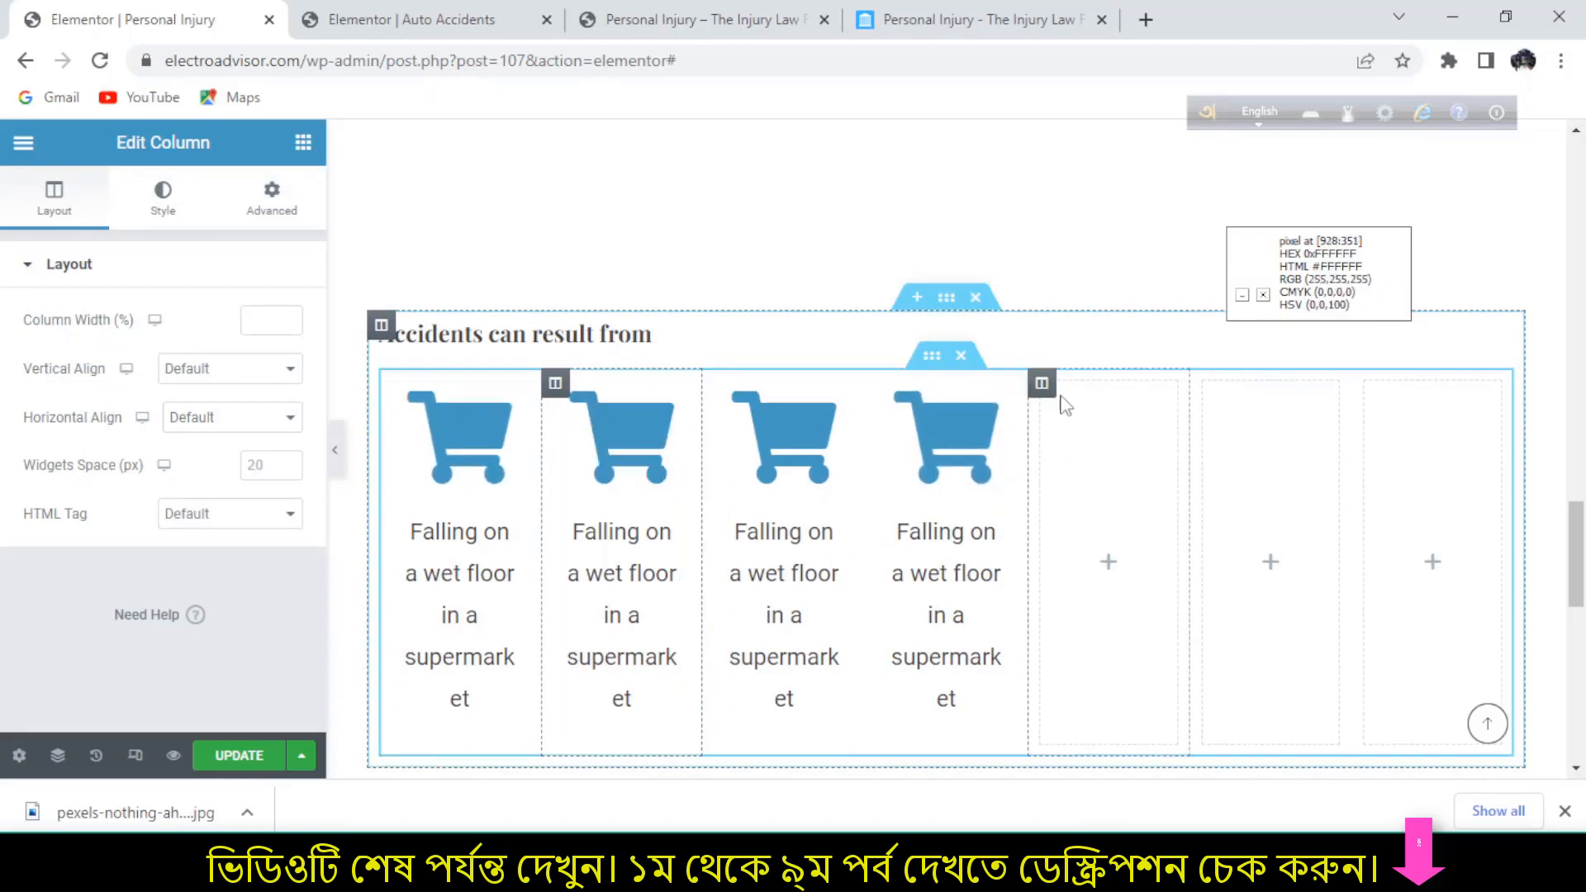
# - Delete two of the three empty columns beside the four cart columns
pyautogui.rightClick(1041, 393)
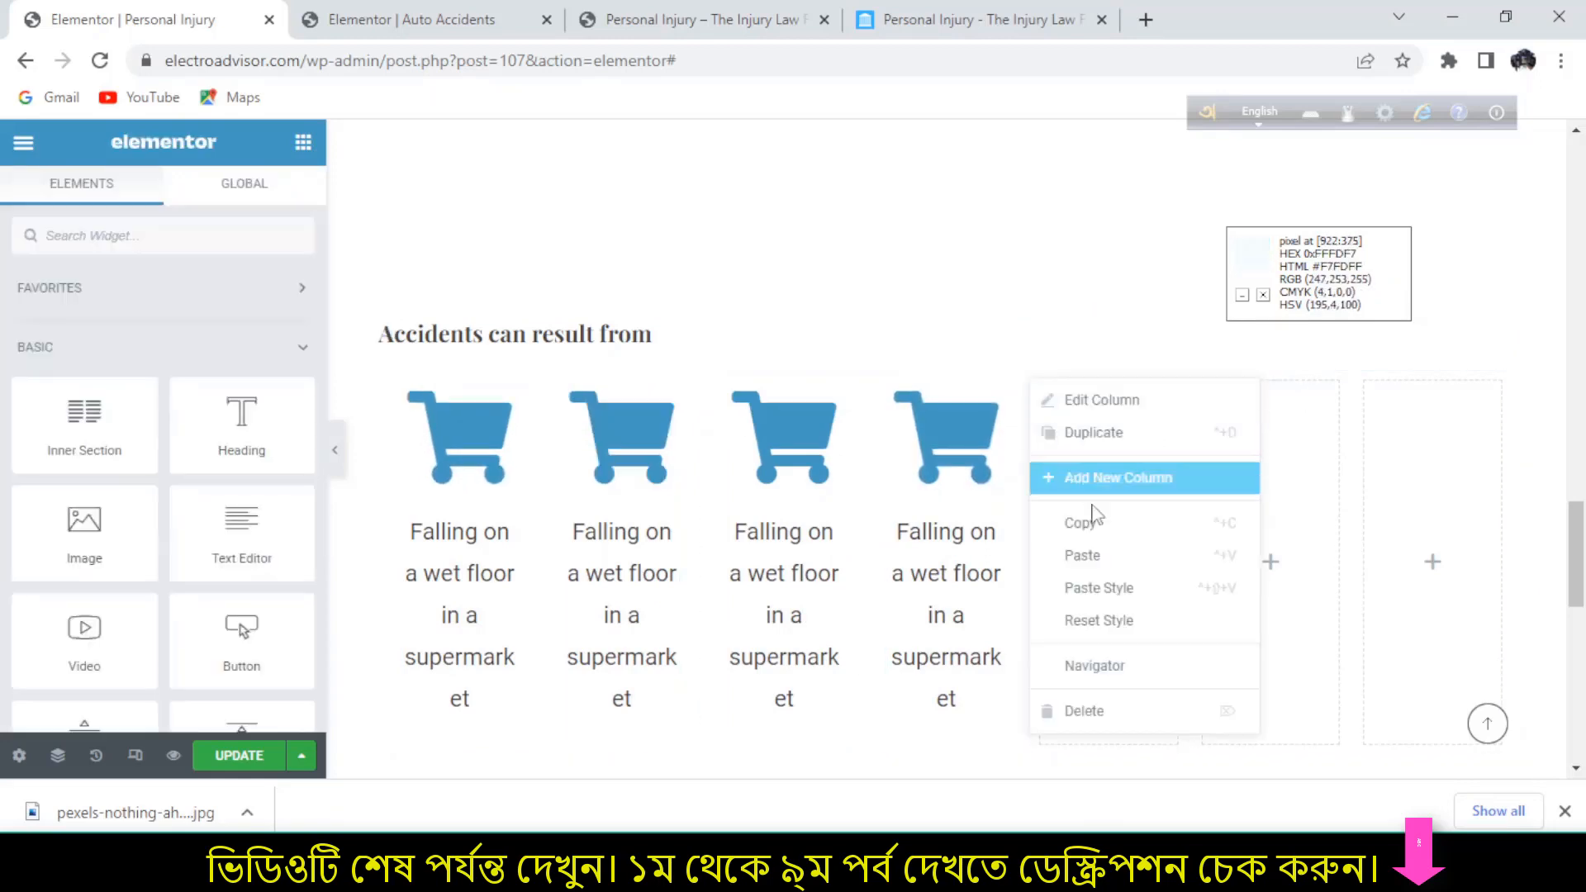
pyautogui.click(1091, 706)
pyautogui.rightClick(1155, 385)
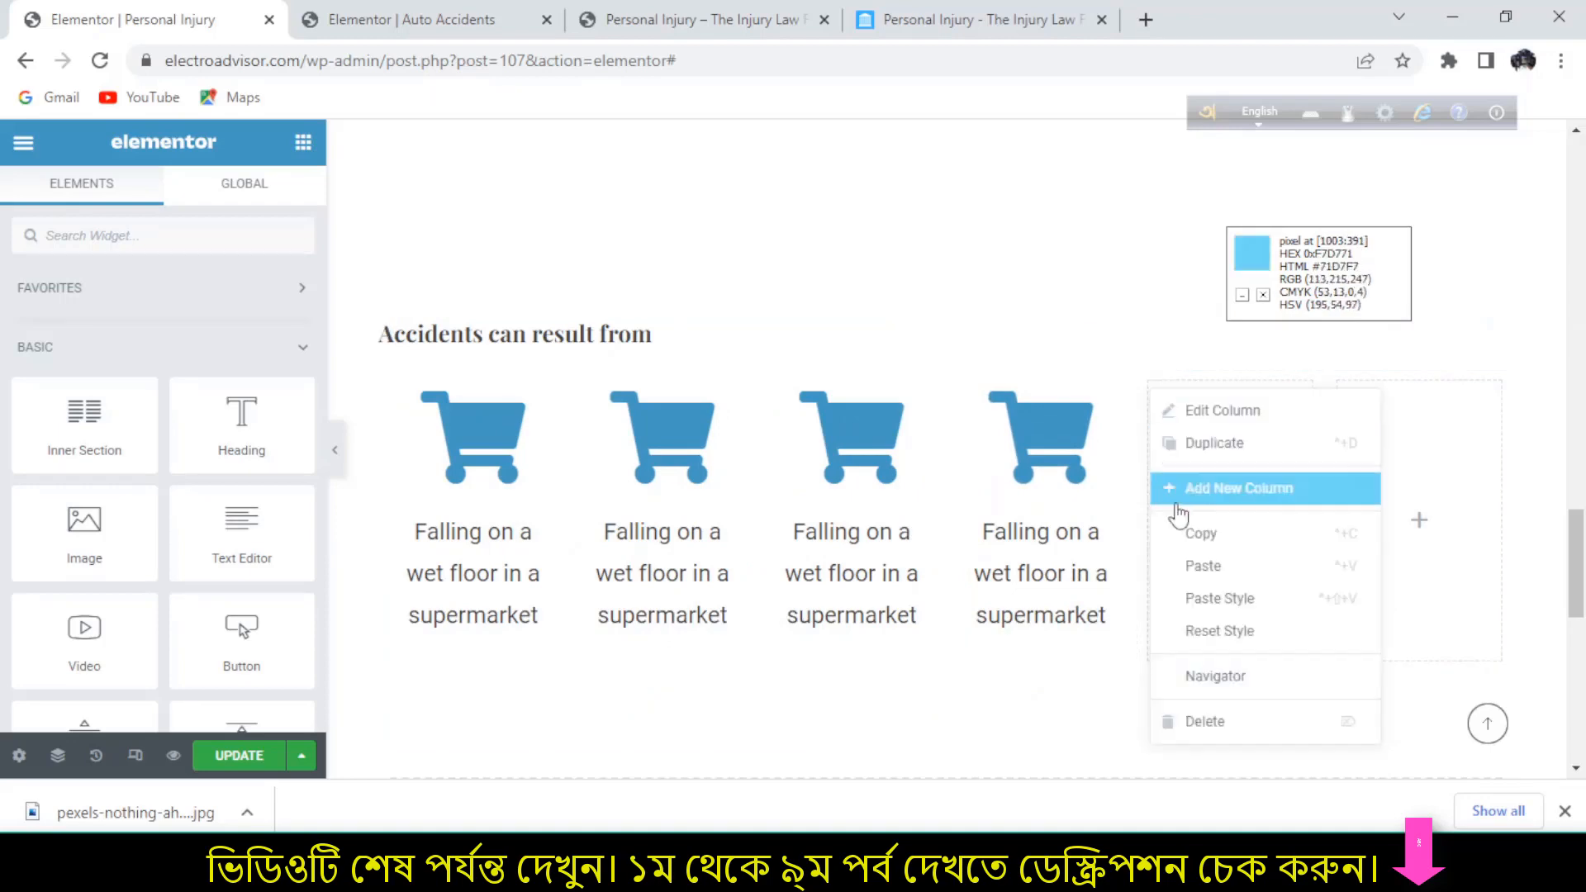
pyautogui.click(1179, 719)
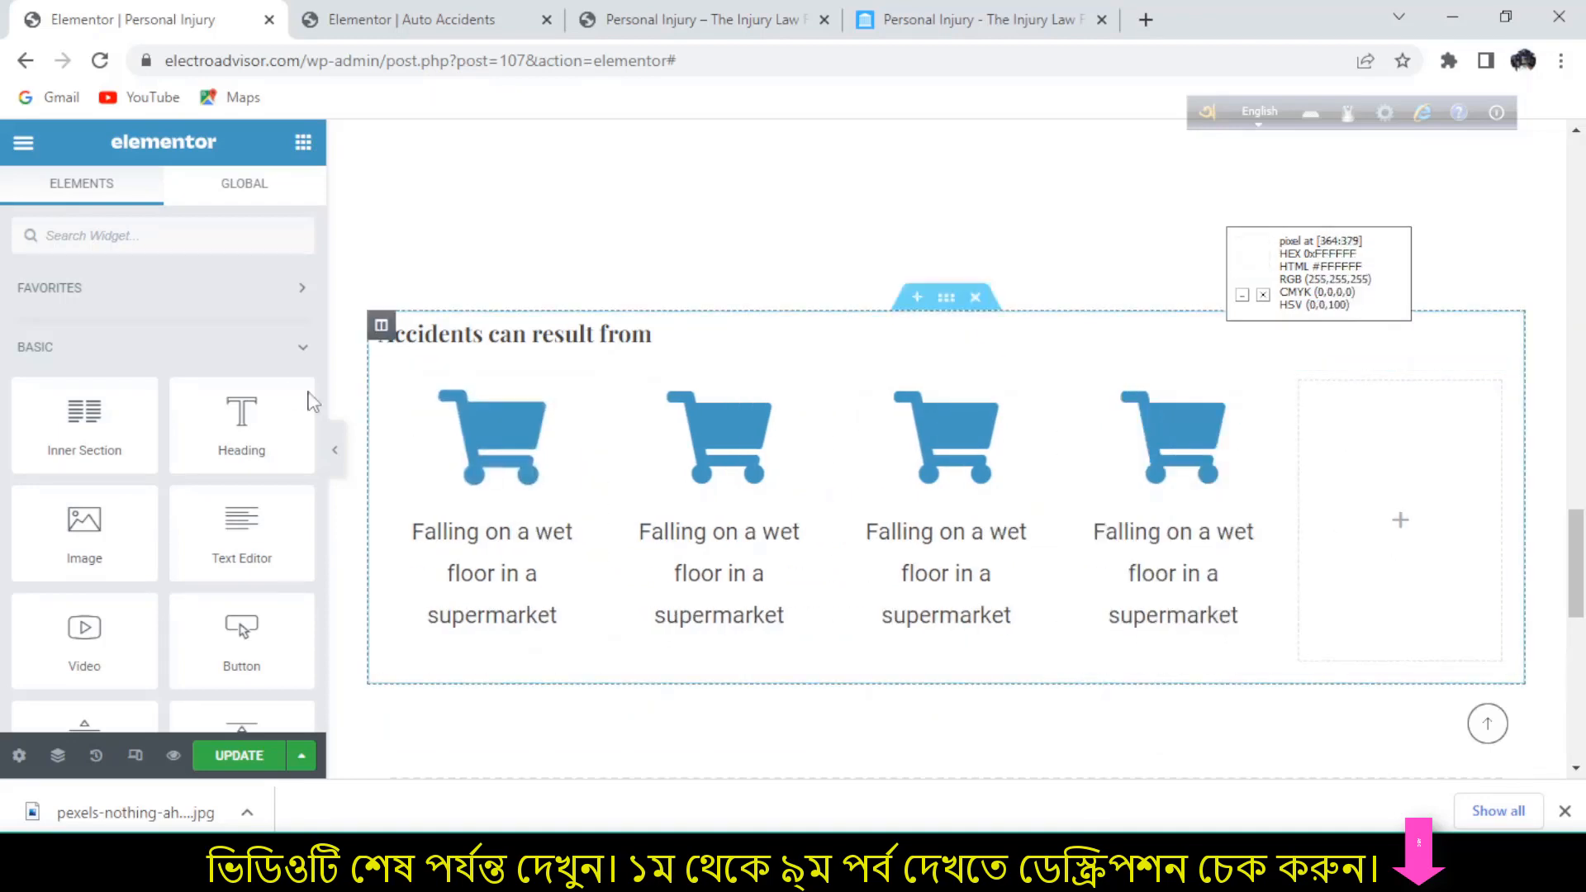
# - Preview the row of four cart columns with the editing panel hidden and bring the panel back
pyautogui.click(338, 453)
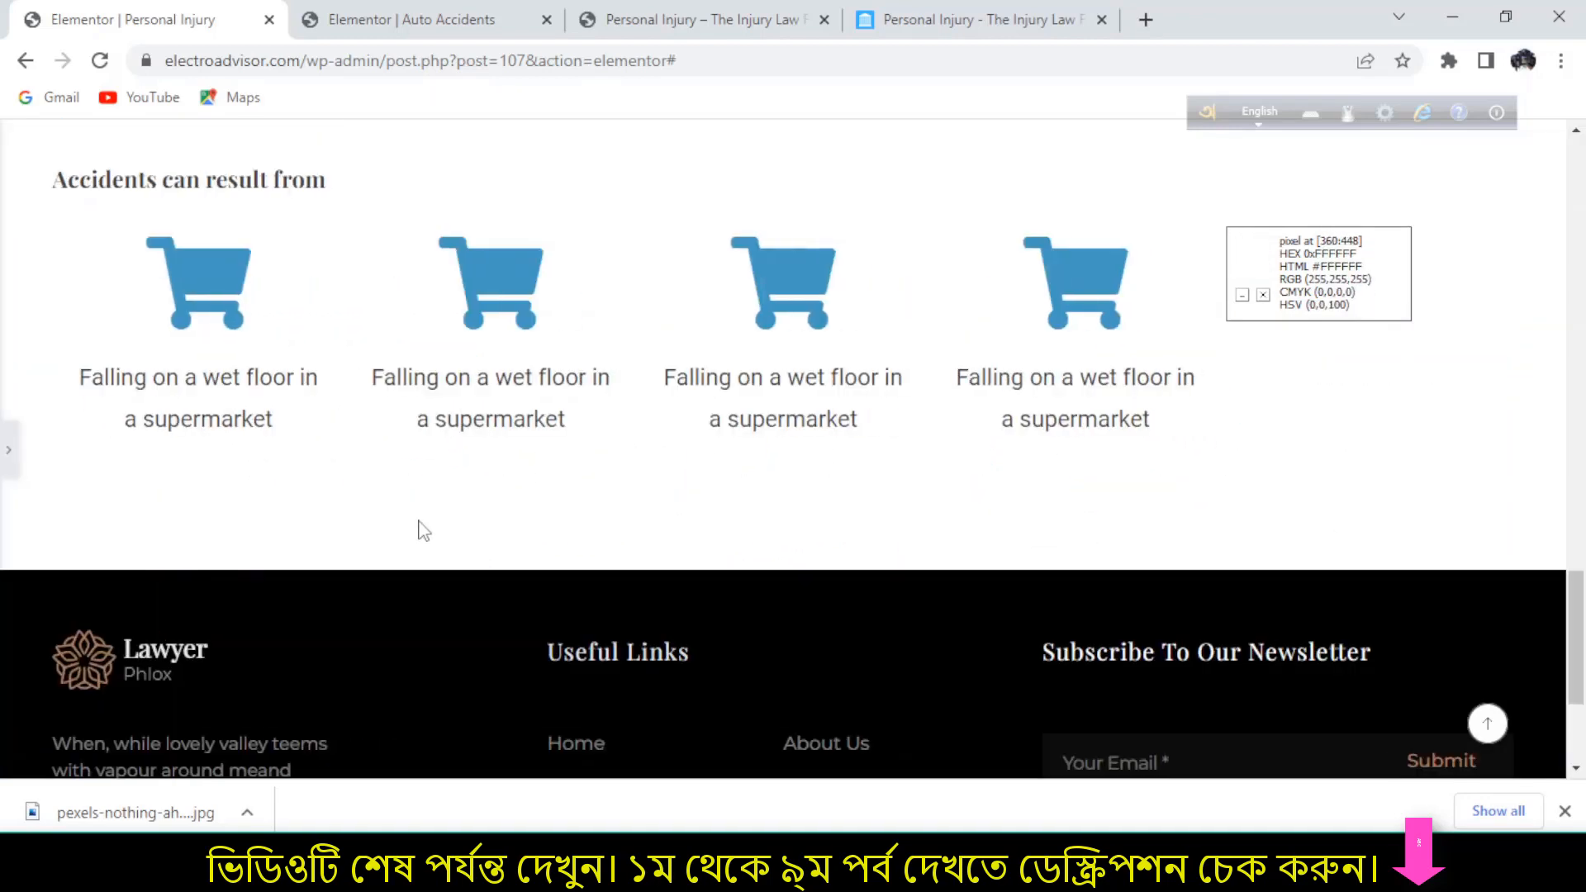
pyautogui.scroll(4, 377, 576)
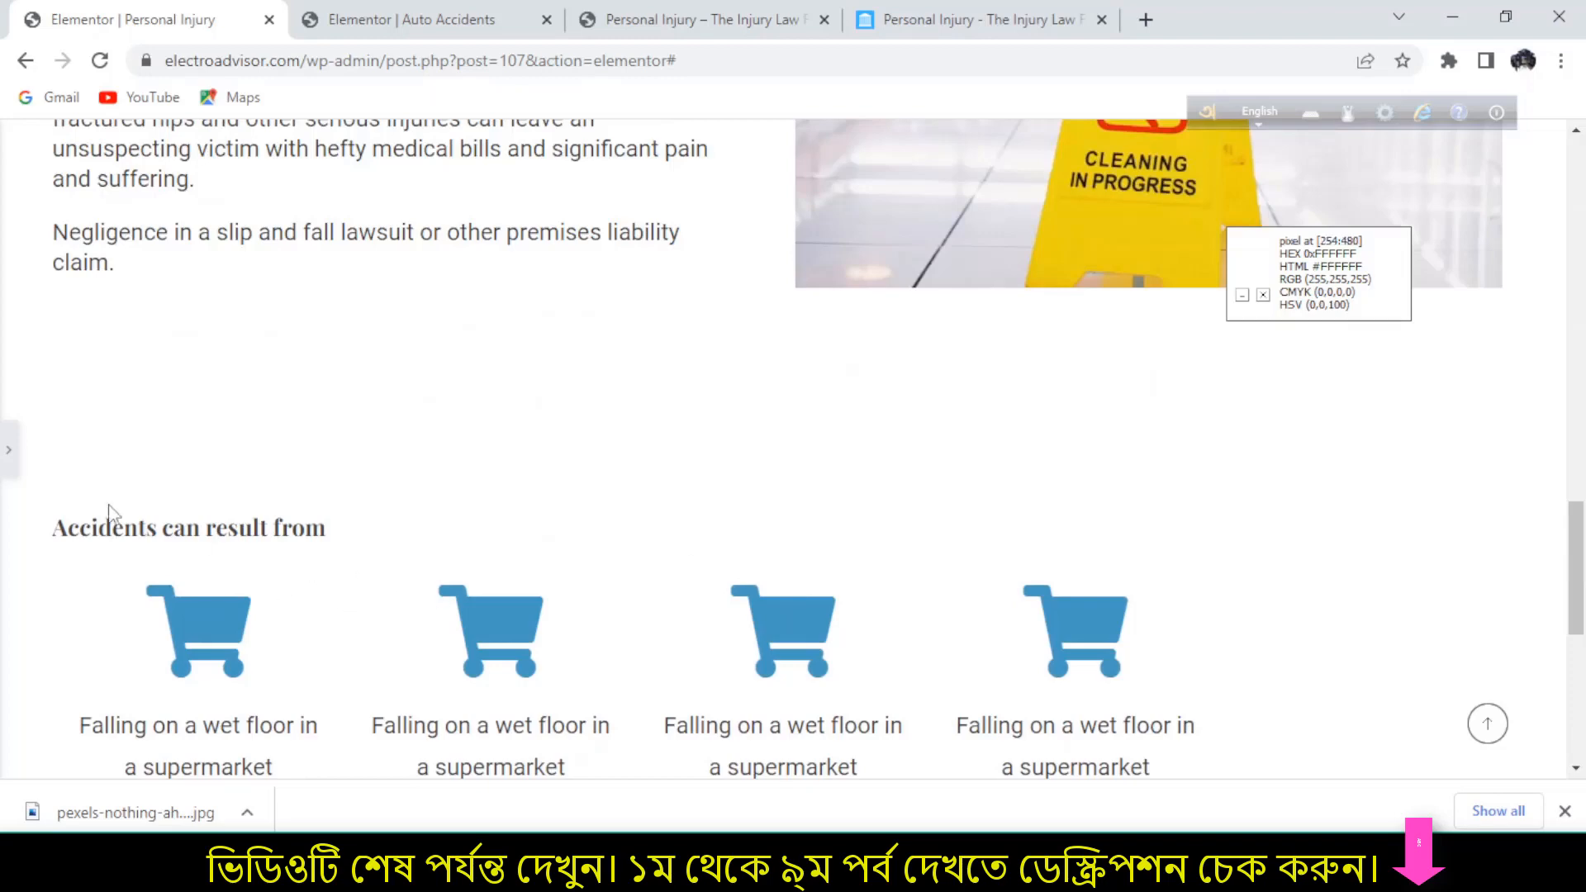
pyautogui.click(10, 453)
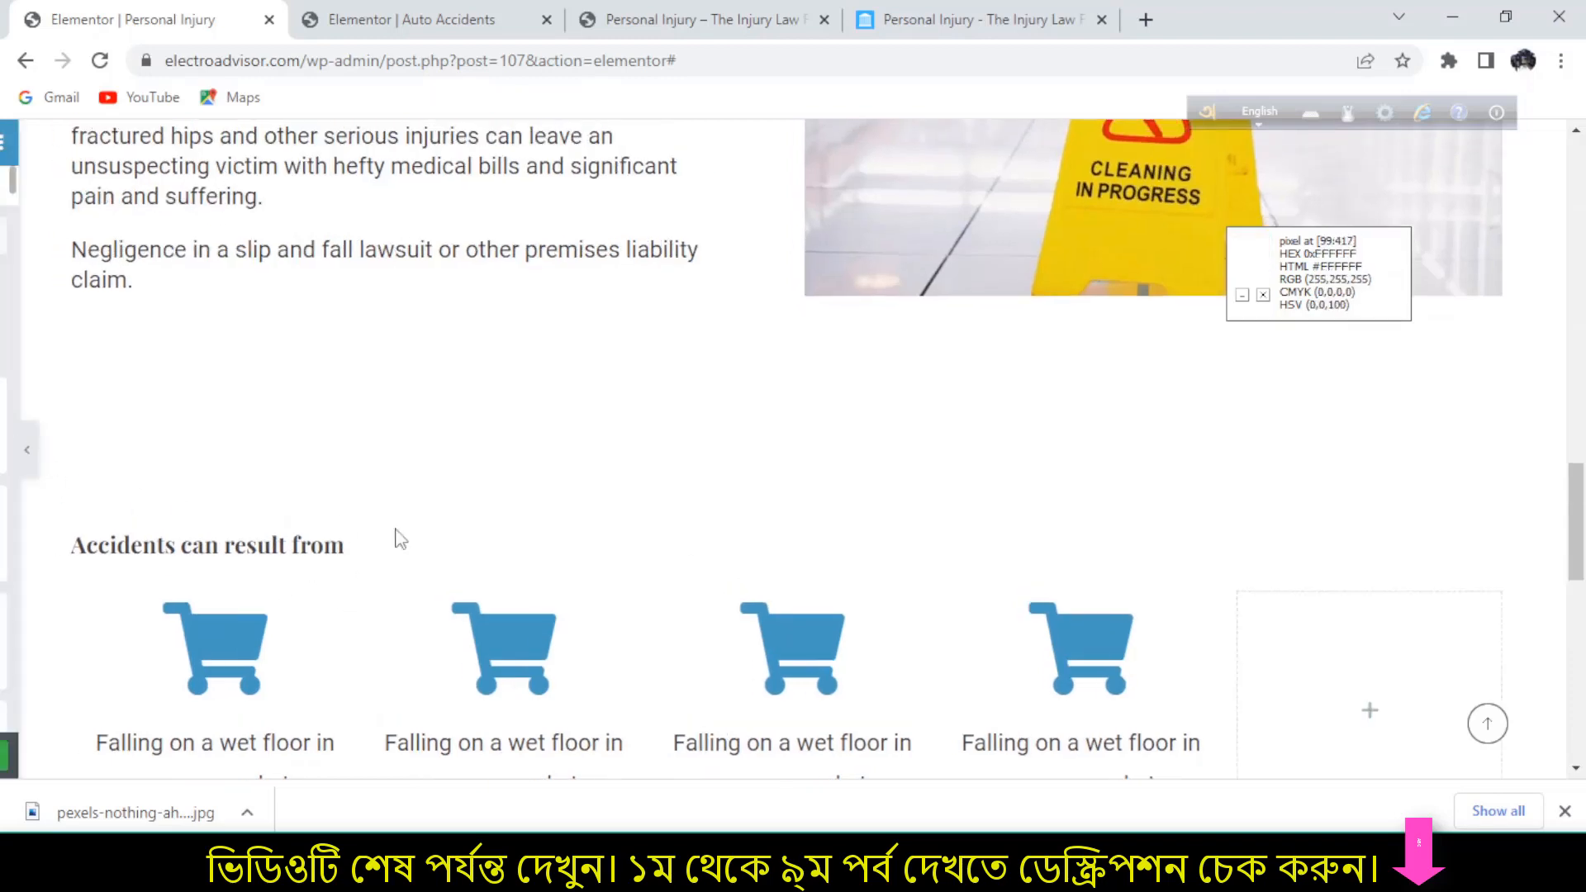
# - Add a box shadow to the "Accidents can result from" section, as on the kostoinjurylaw.com reference page
pyautogui.click(917, 12)
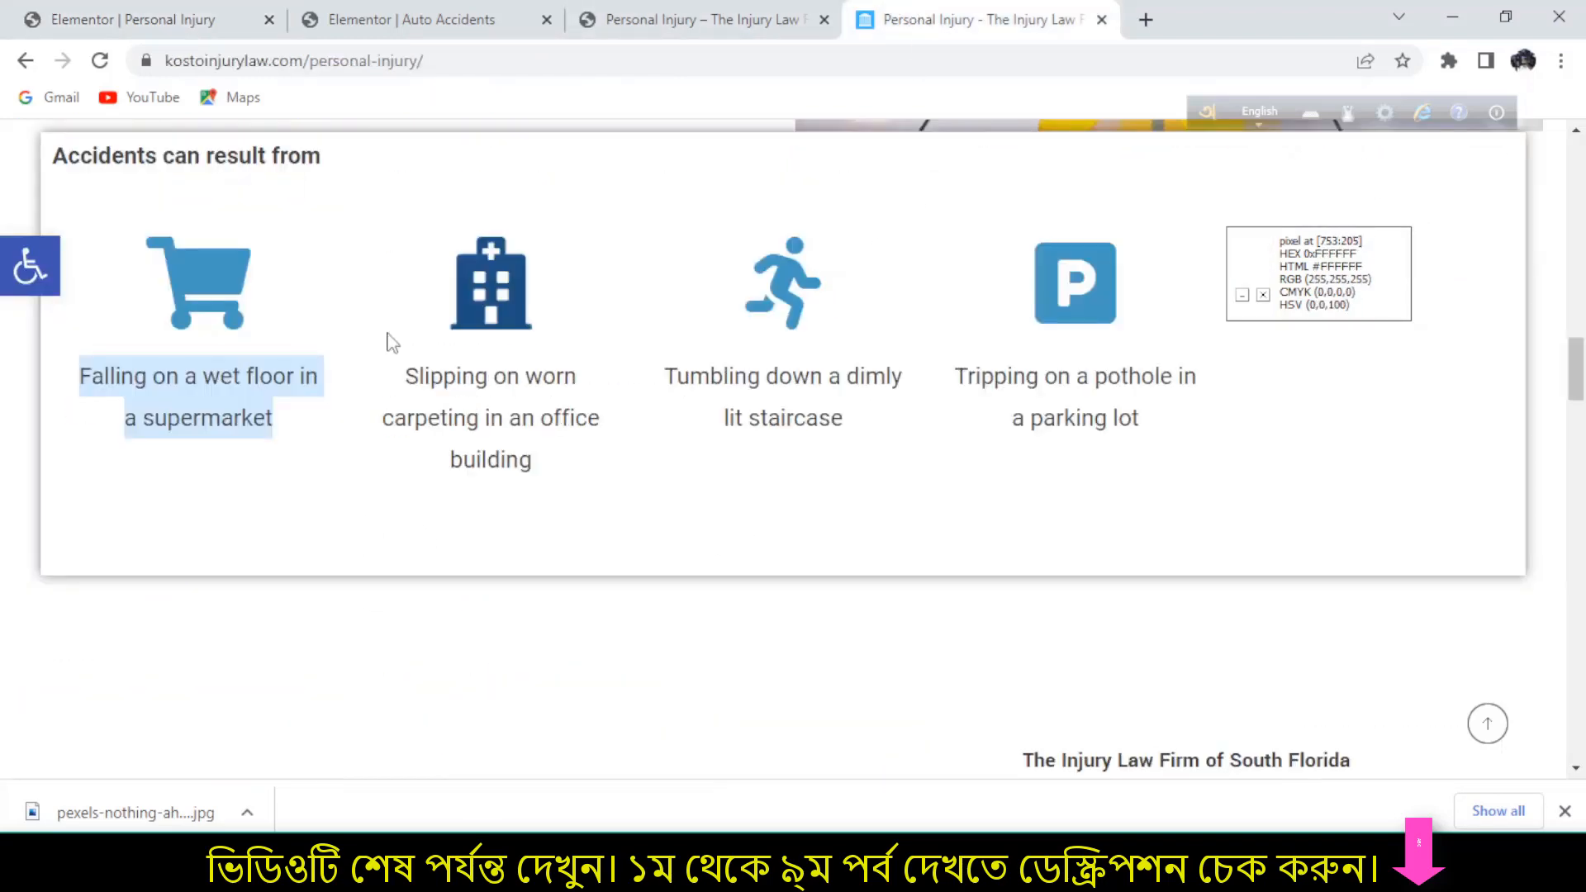
pyautogui.scroll(2, 248, 351)
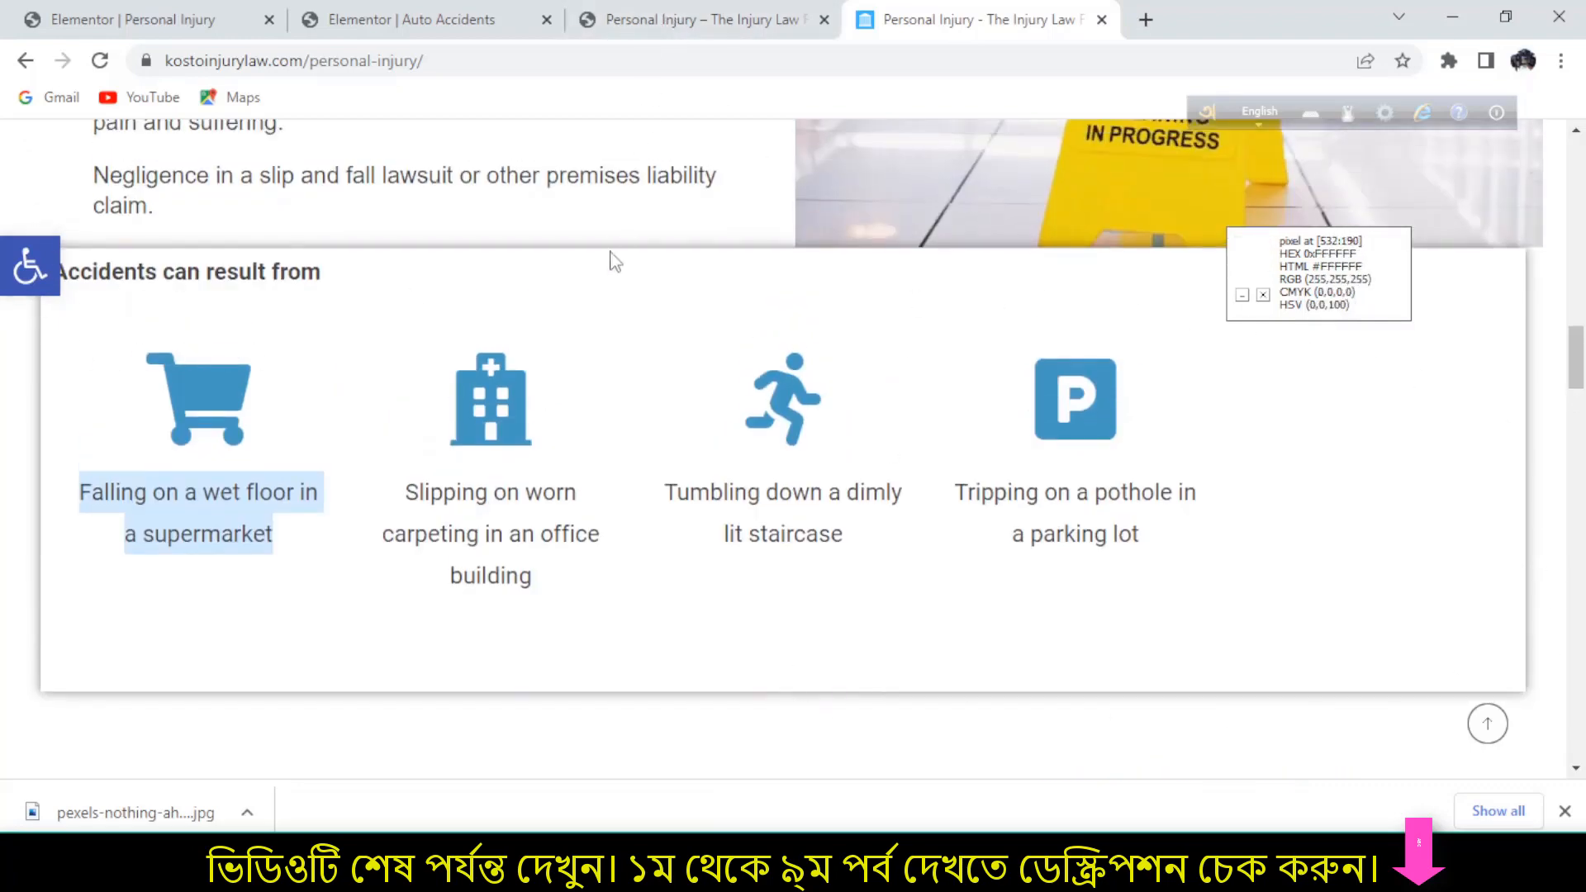
pyautogui.scroll(2, 675, 364)
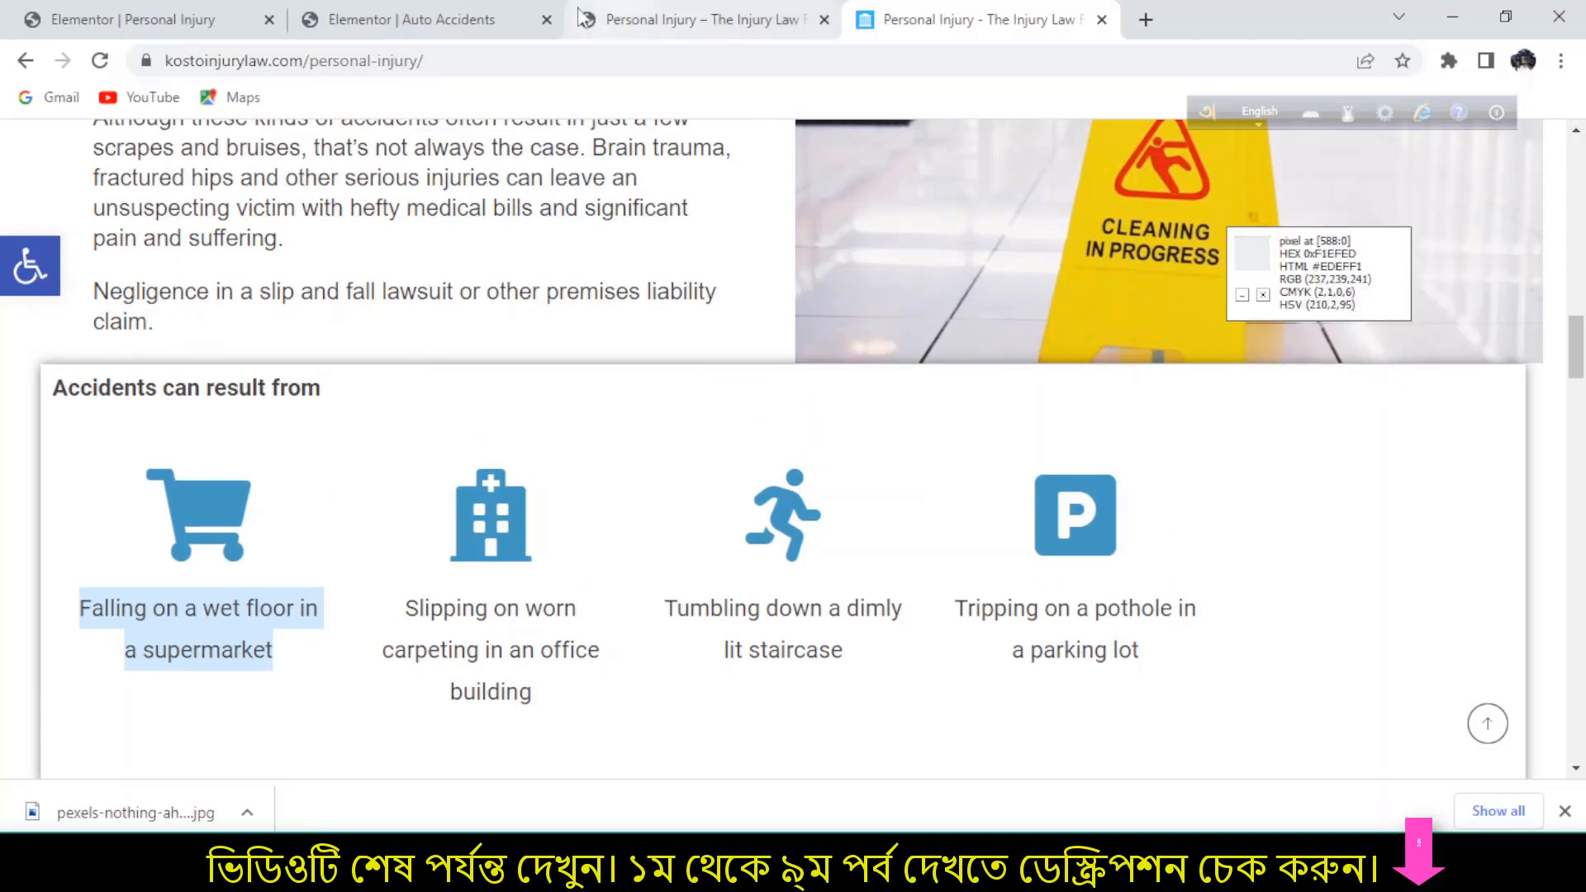
pyautogui.click(95, 19)
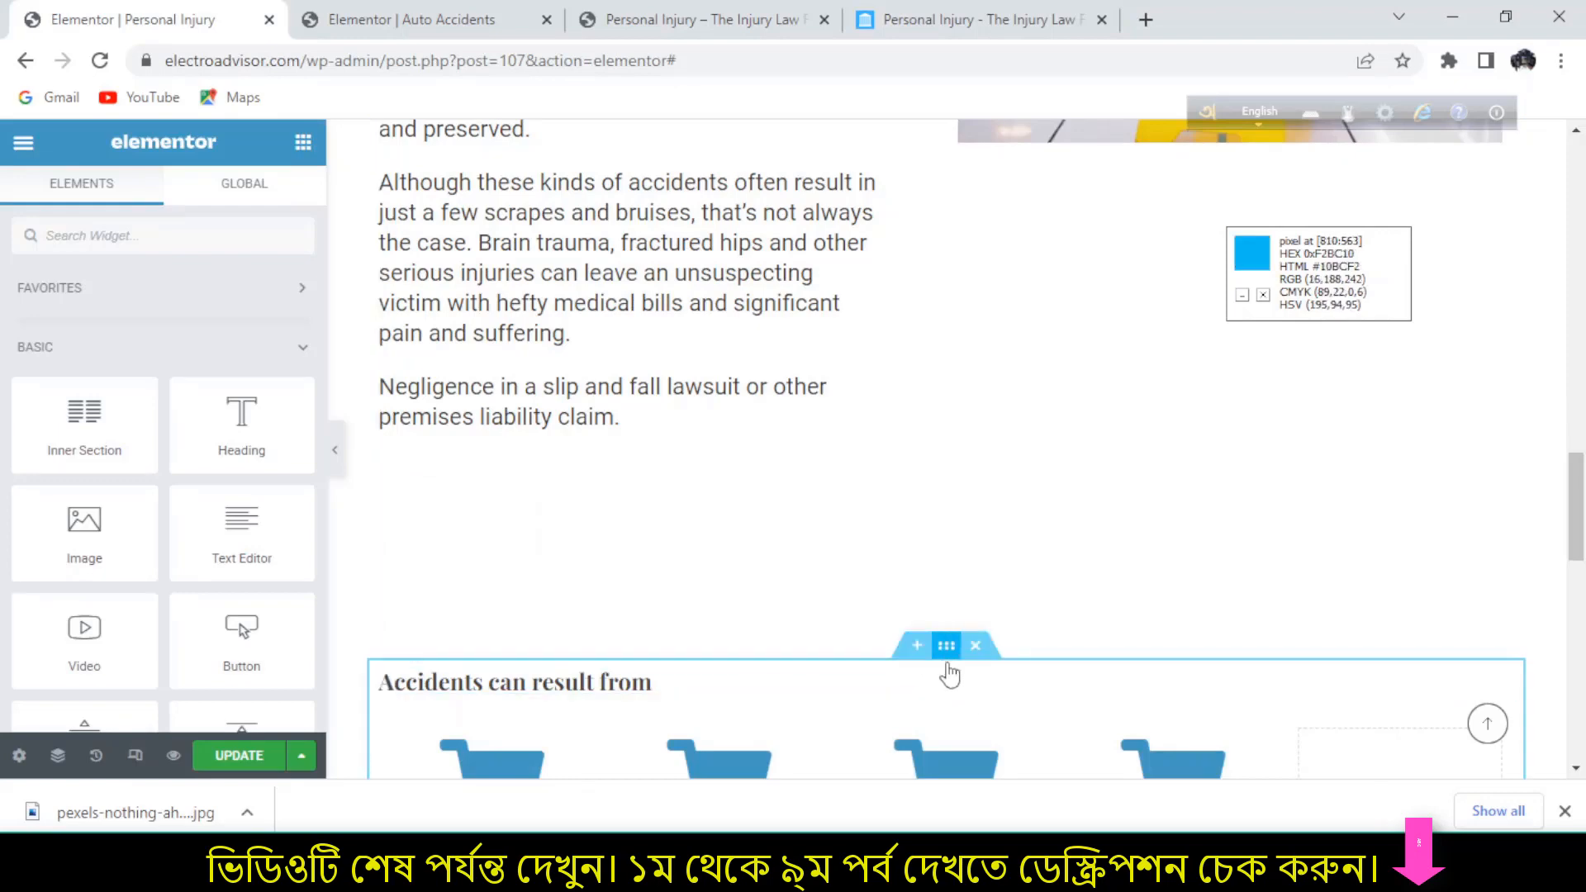
pyautogui.click(947, 646)
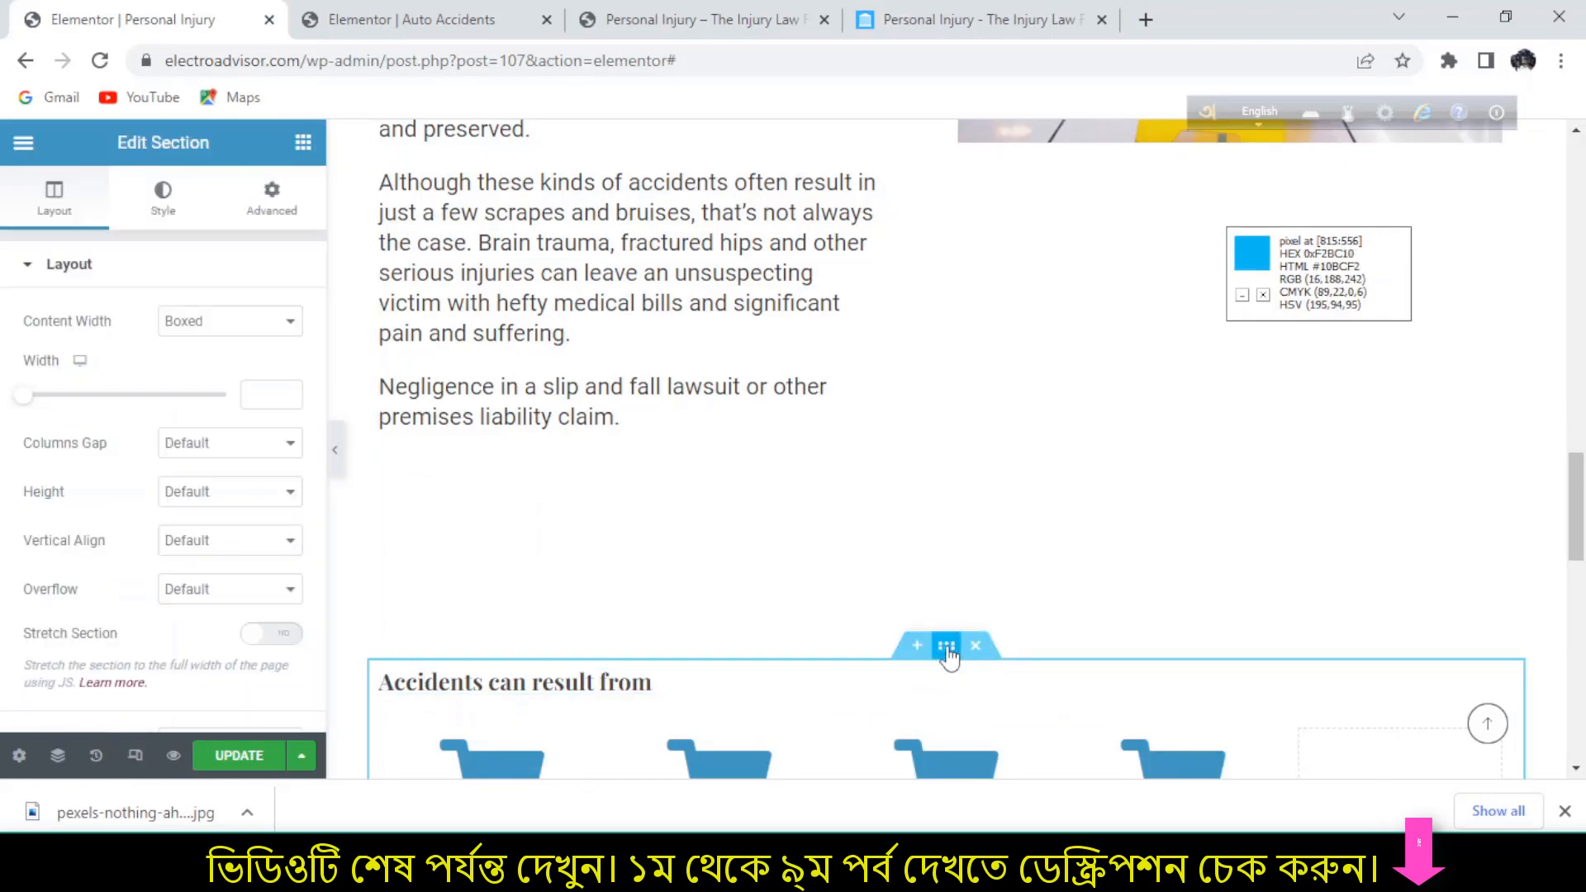
pyautogui.click(276, 209)
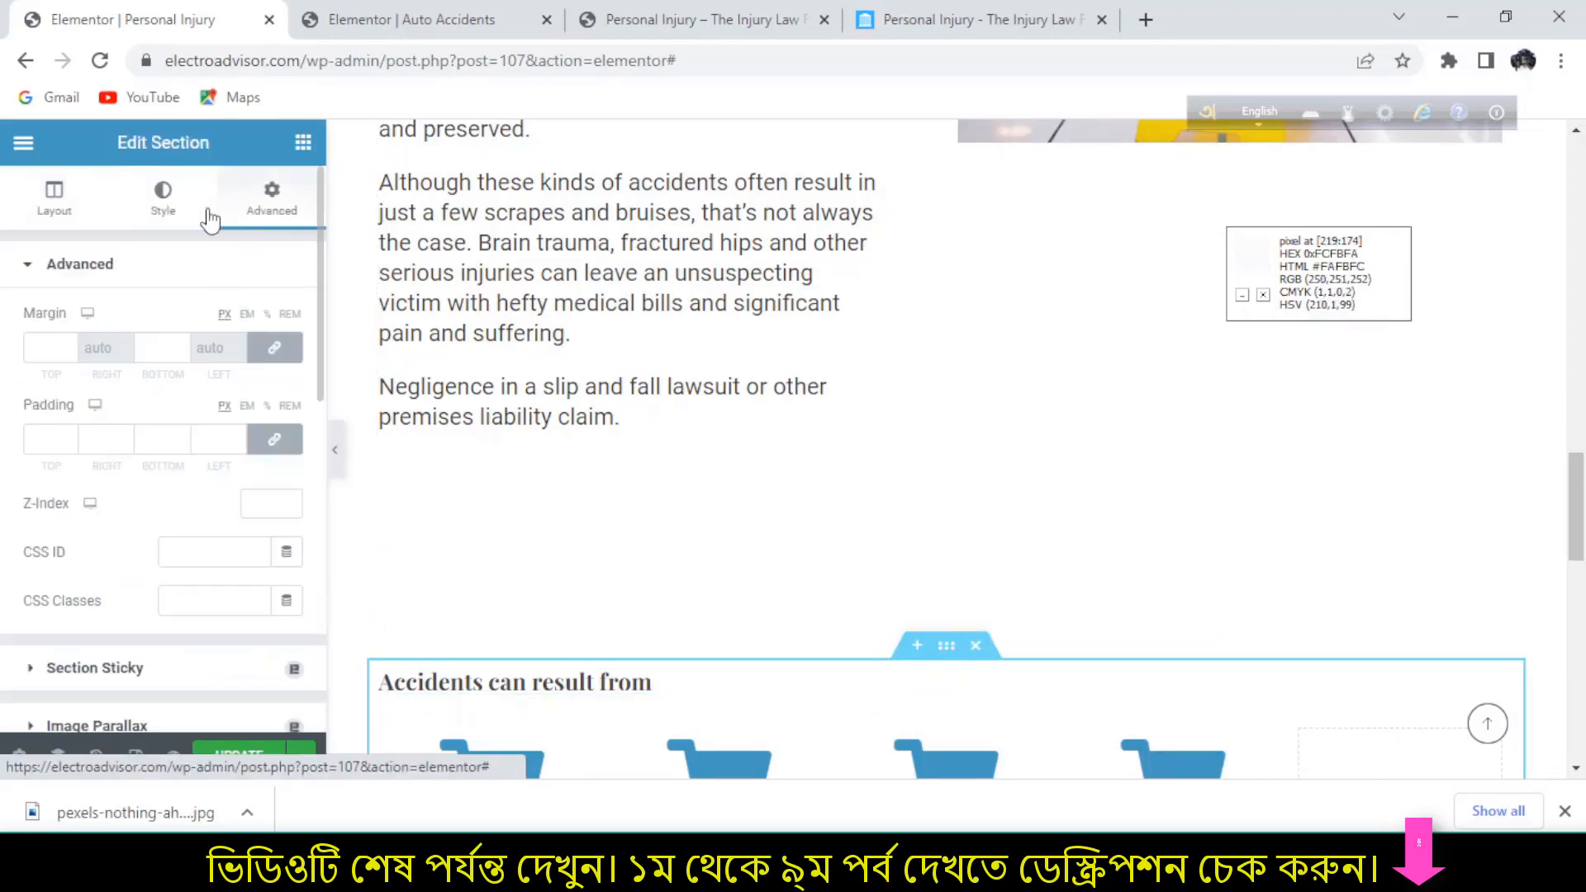
pyautogui.click(173, 205)
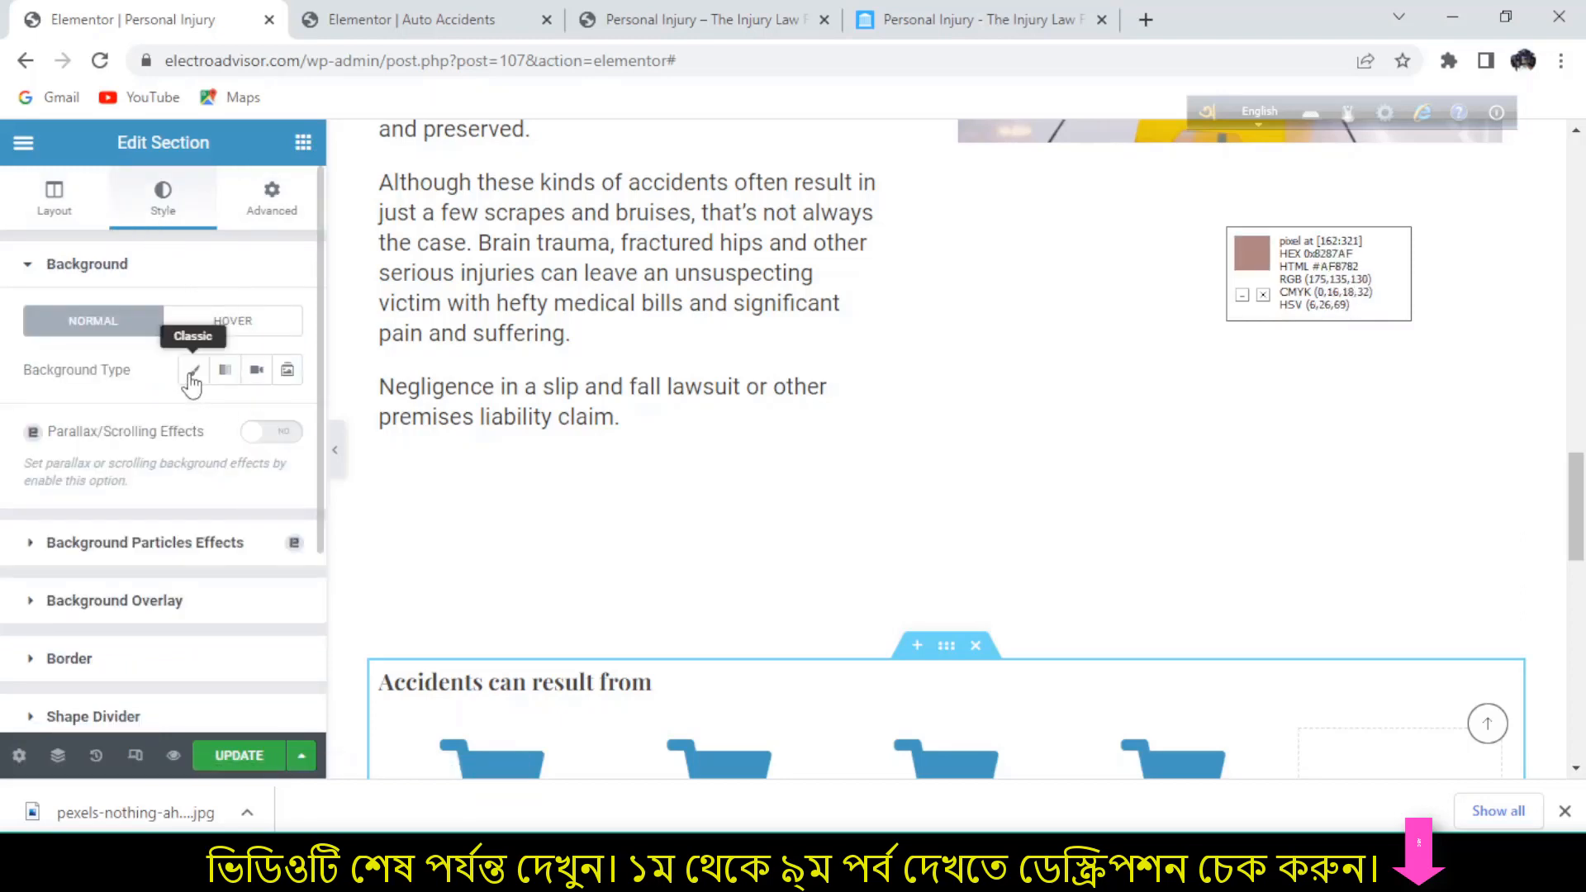
pyautogui.scroll(-2, 224, 461)
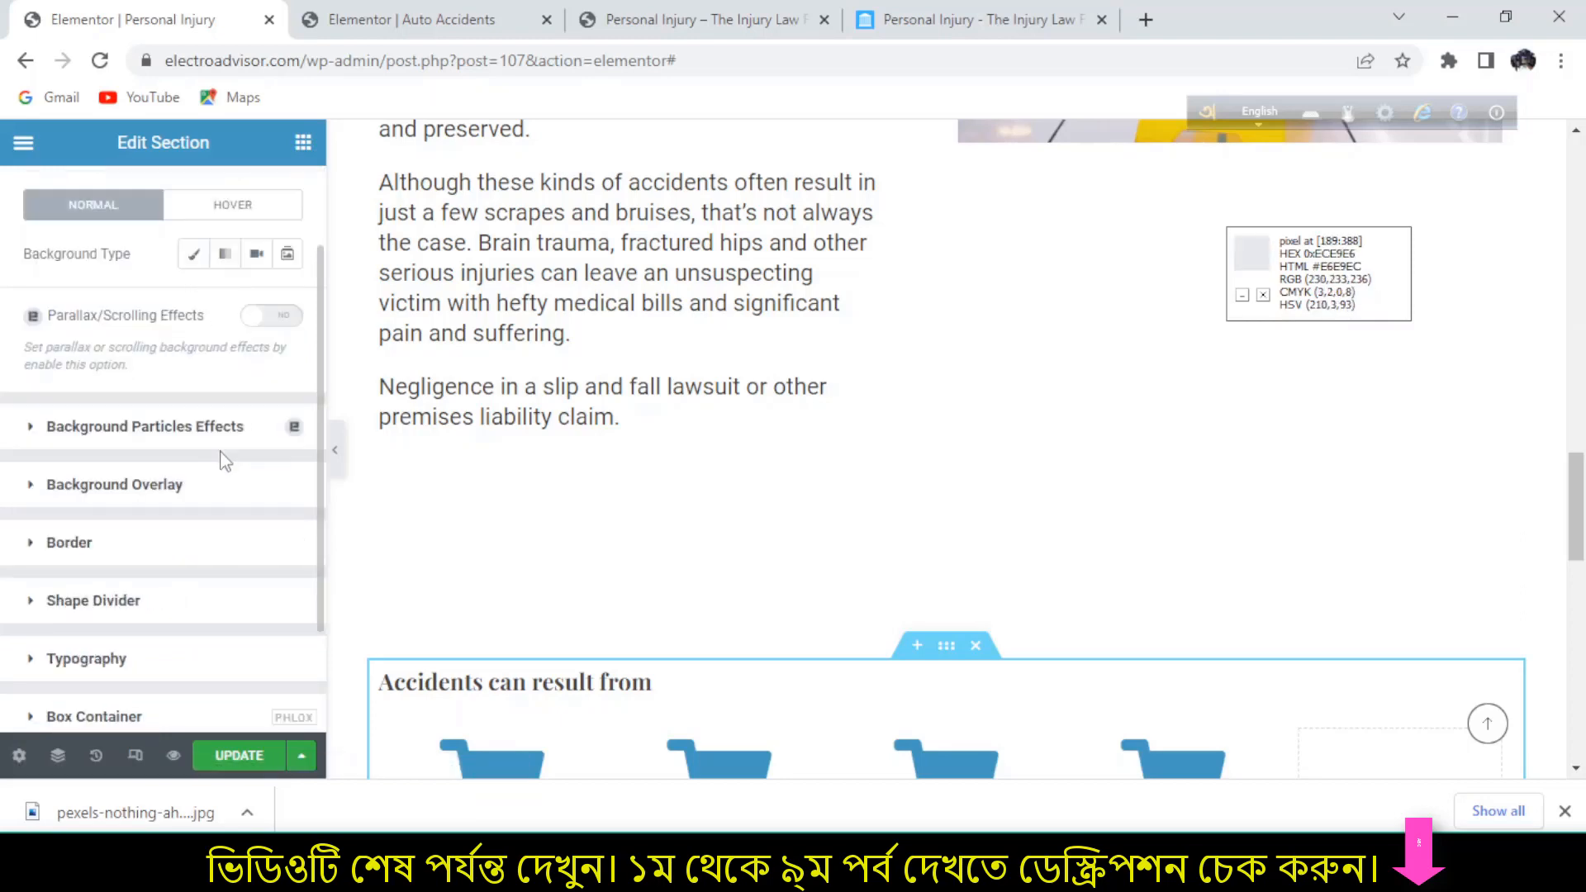
pyautogui.click(165, 544)
pyautogui.scroll(-4, 206, 508)
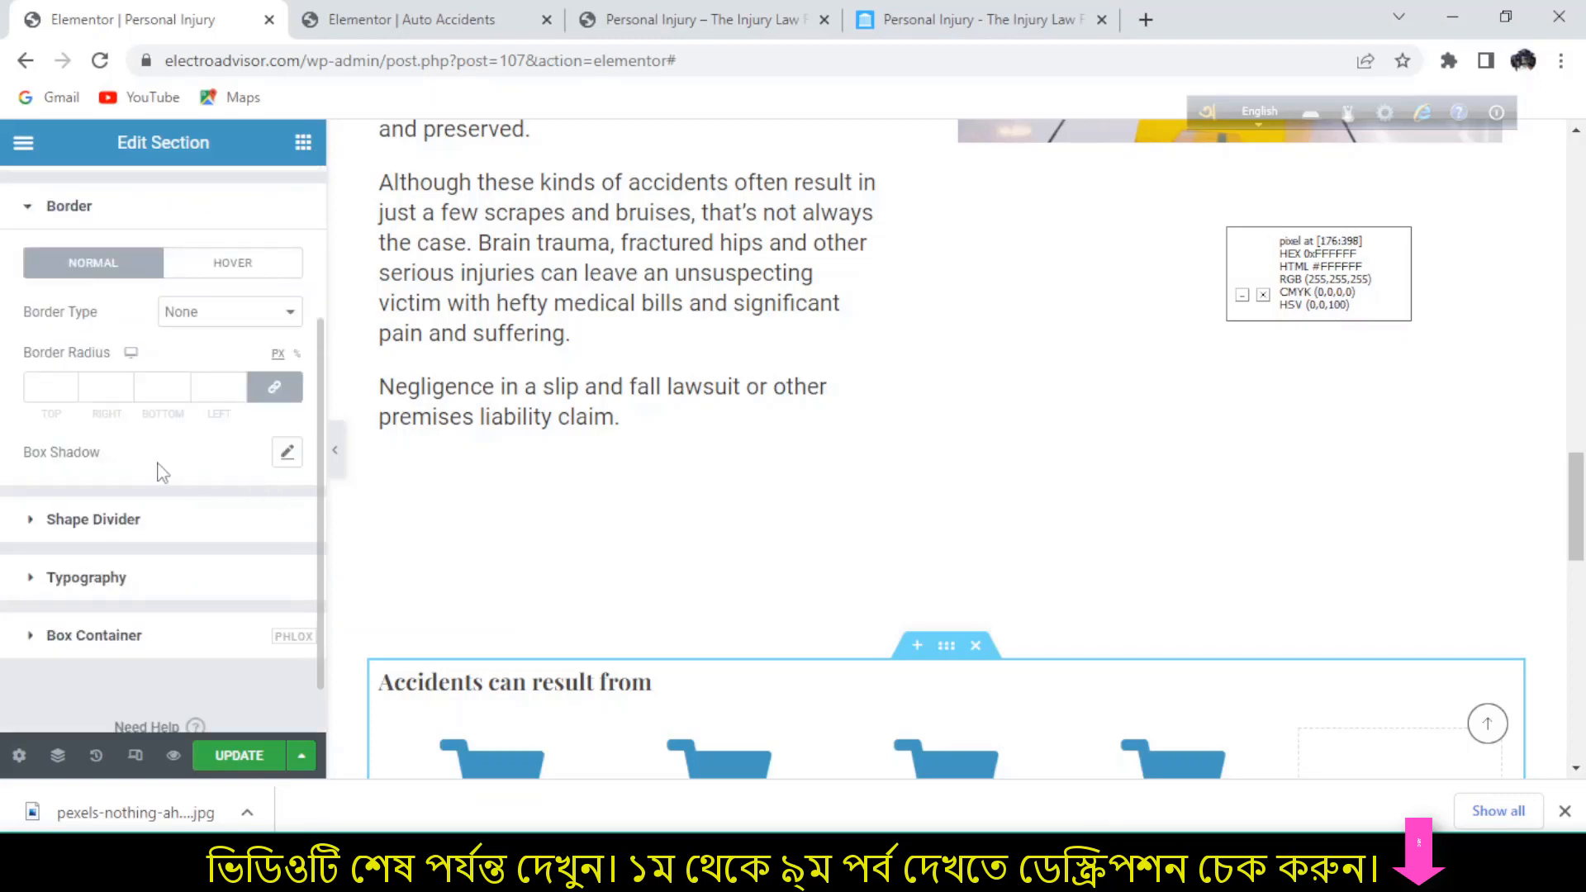
pyautogui.click(301, 461)
pyautogui.scroll(-4, 903, 454)
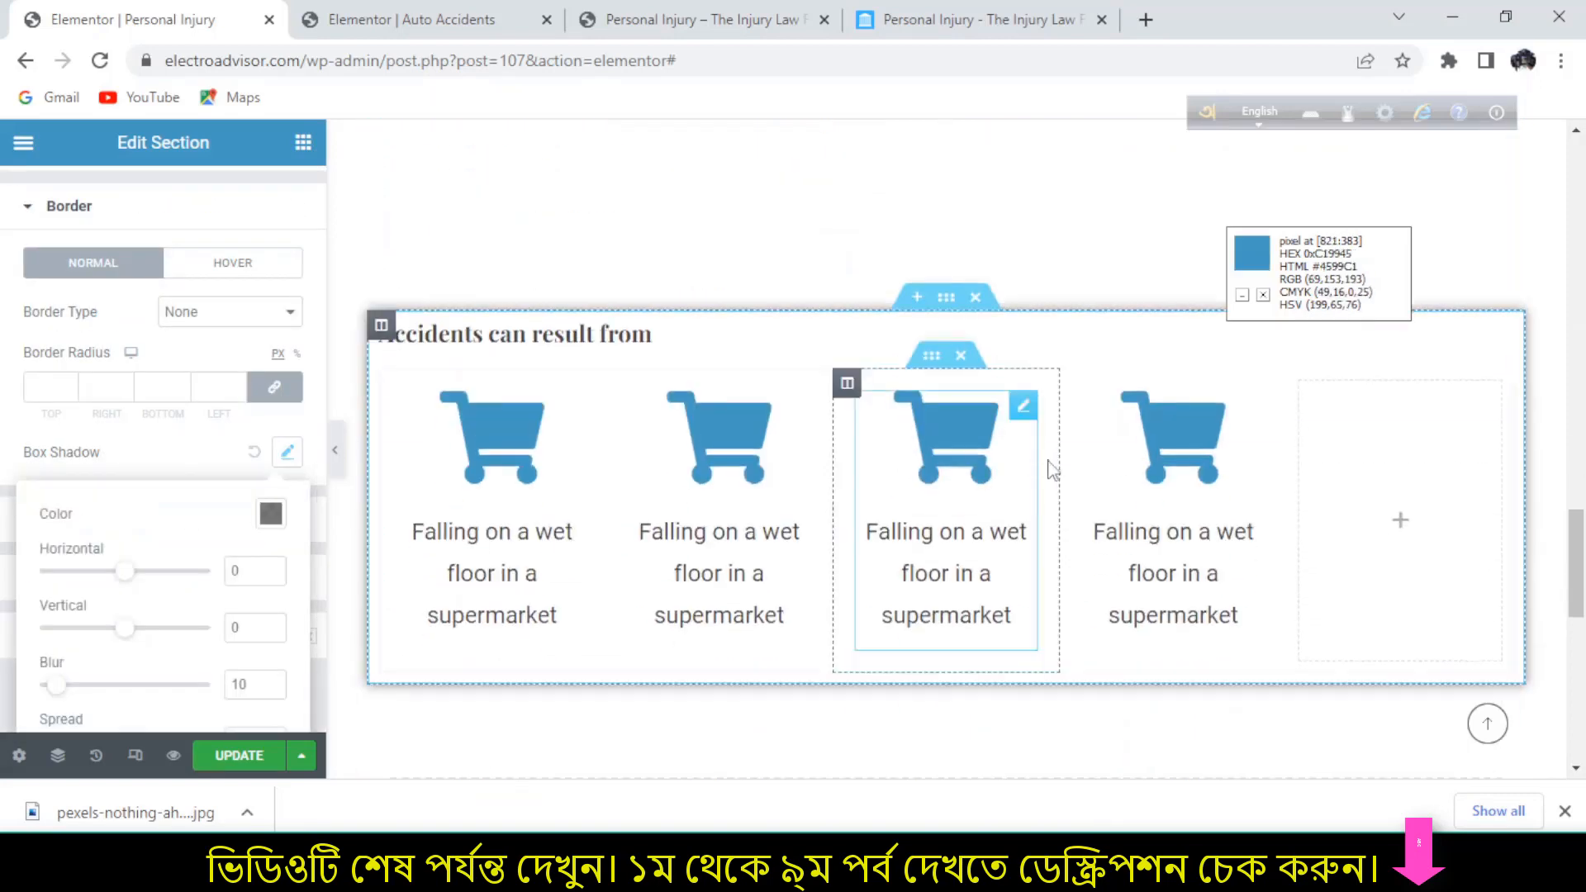
pyautogui.scroll(3, 956, 566)
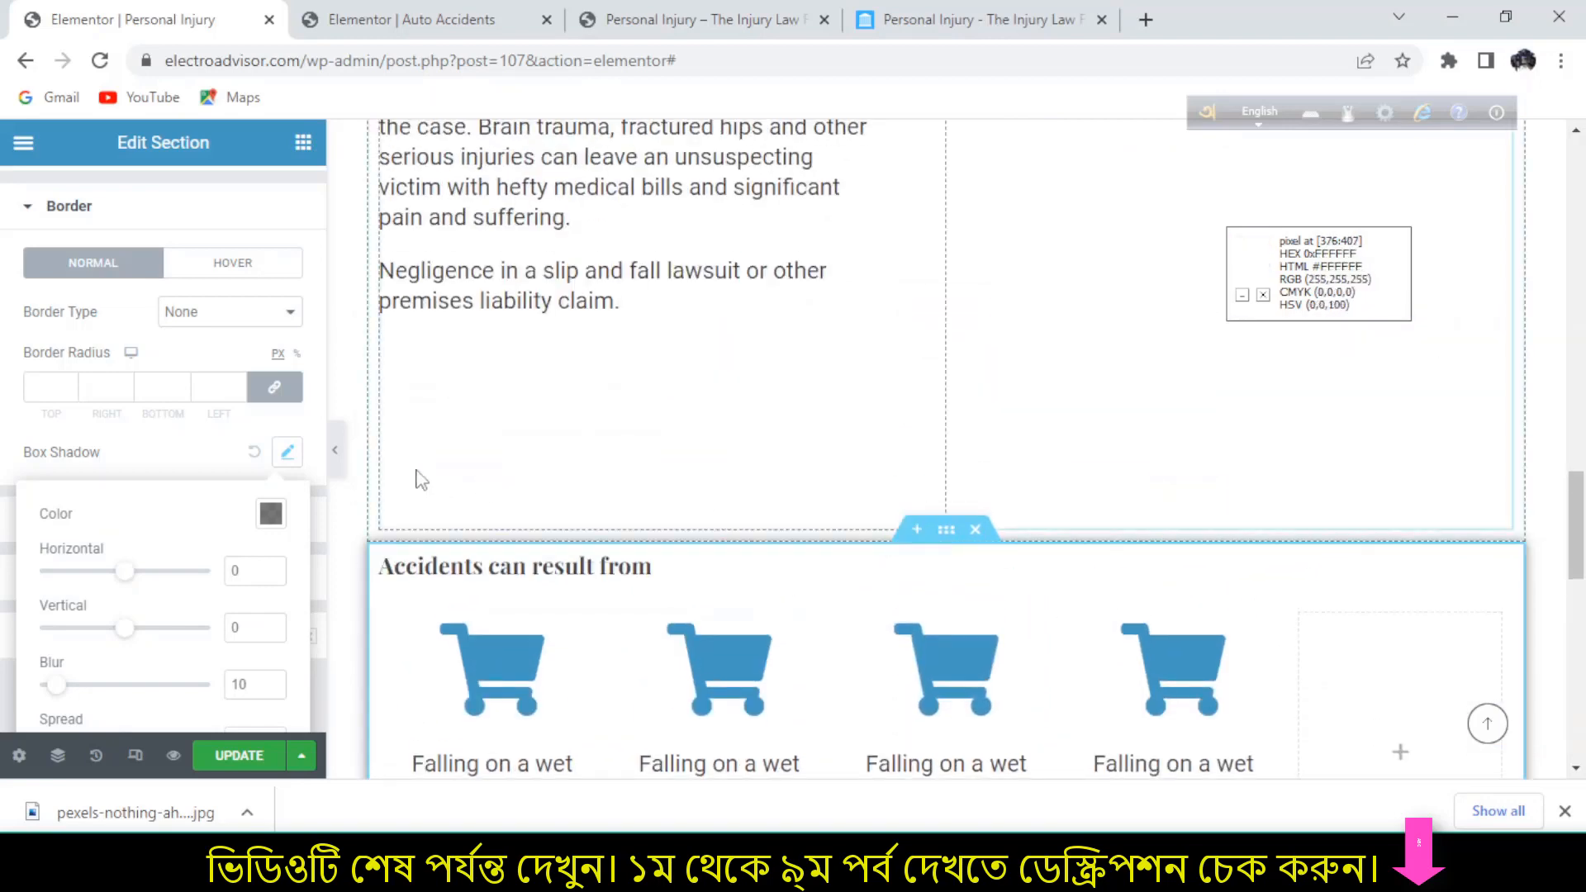
# - Preview the page at full width and examine the shadowed section's look and its spacing from the content above
pyautogui.click(335, 450)
pyautogui.scroll(-2, 609, 517)
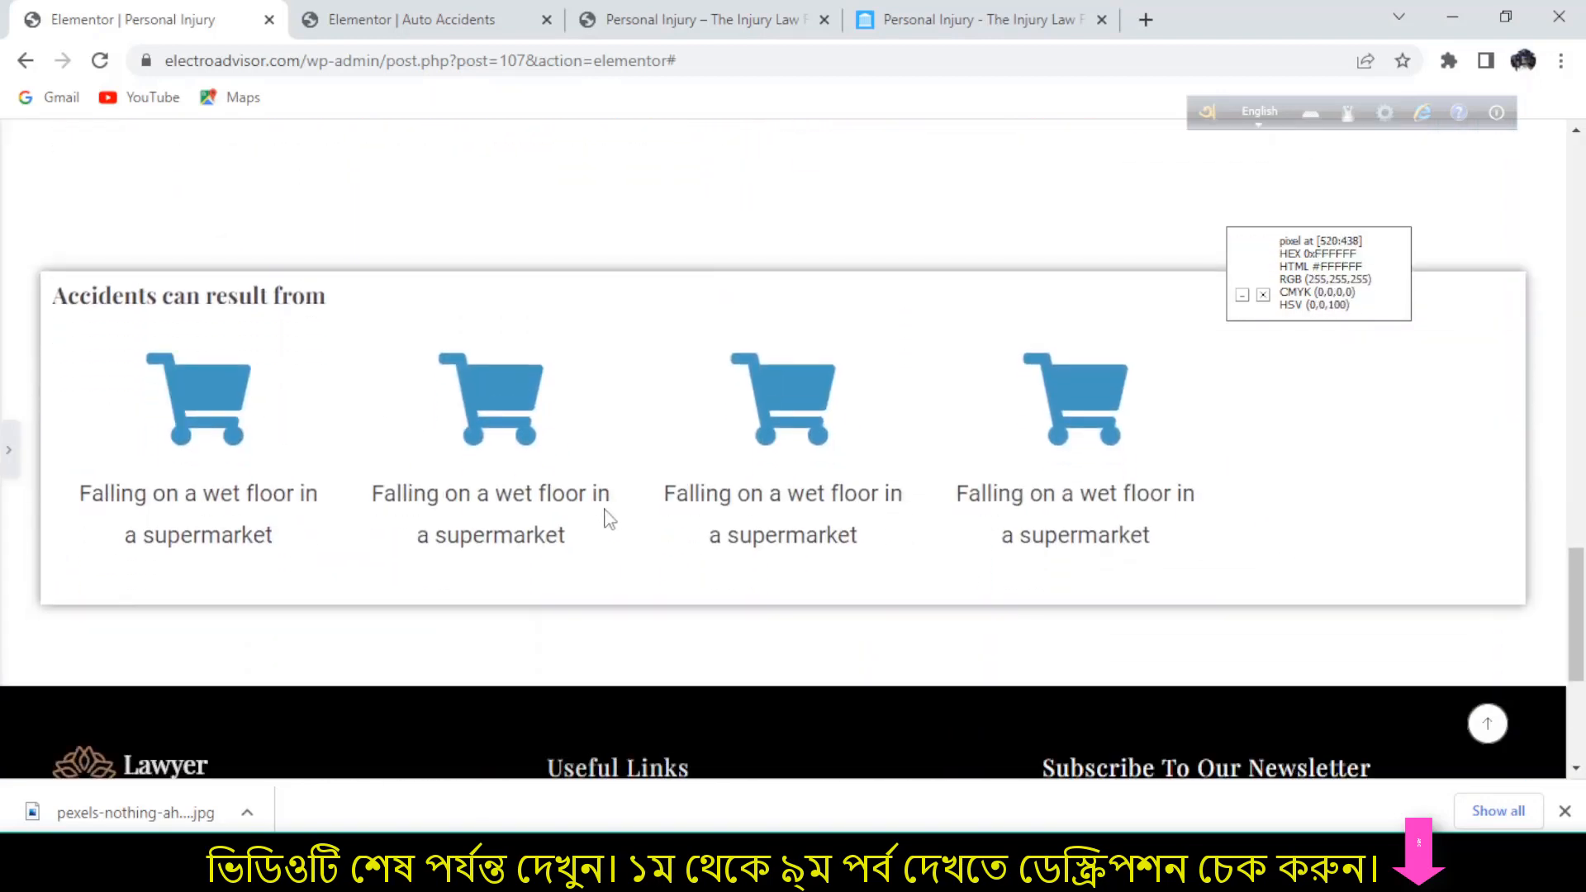
pyautogui.scroll(4, 618, 517)
pyautogui.scroll(1, 618, 517)
pyautogui.scroll(-3, 648, 503)
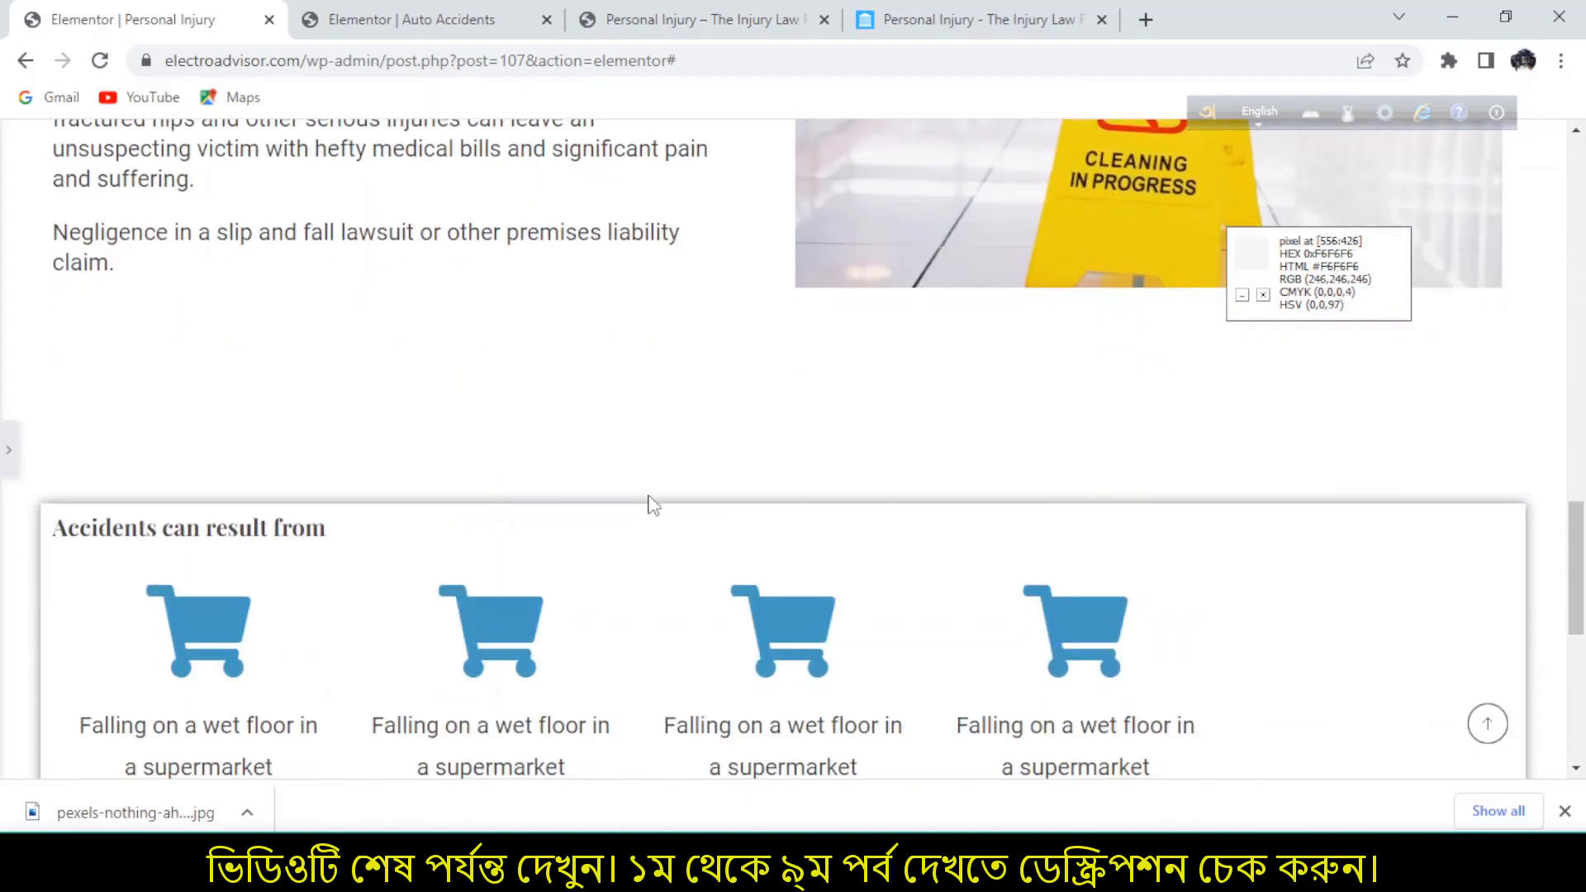
pyautogui.scroll(-5, 666, 496)
pyautogui.scroll(7, 672, 494)
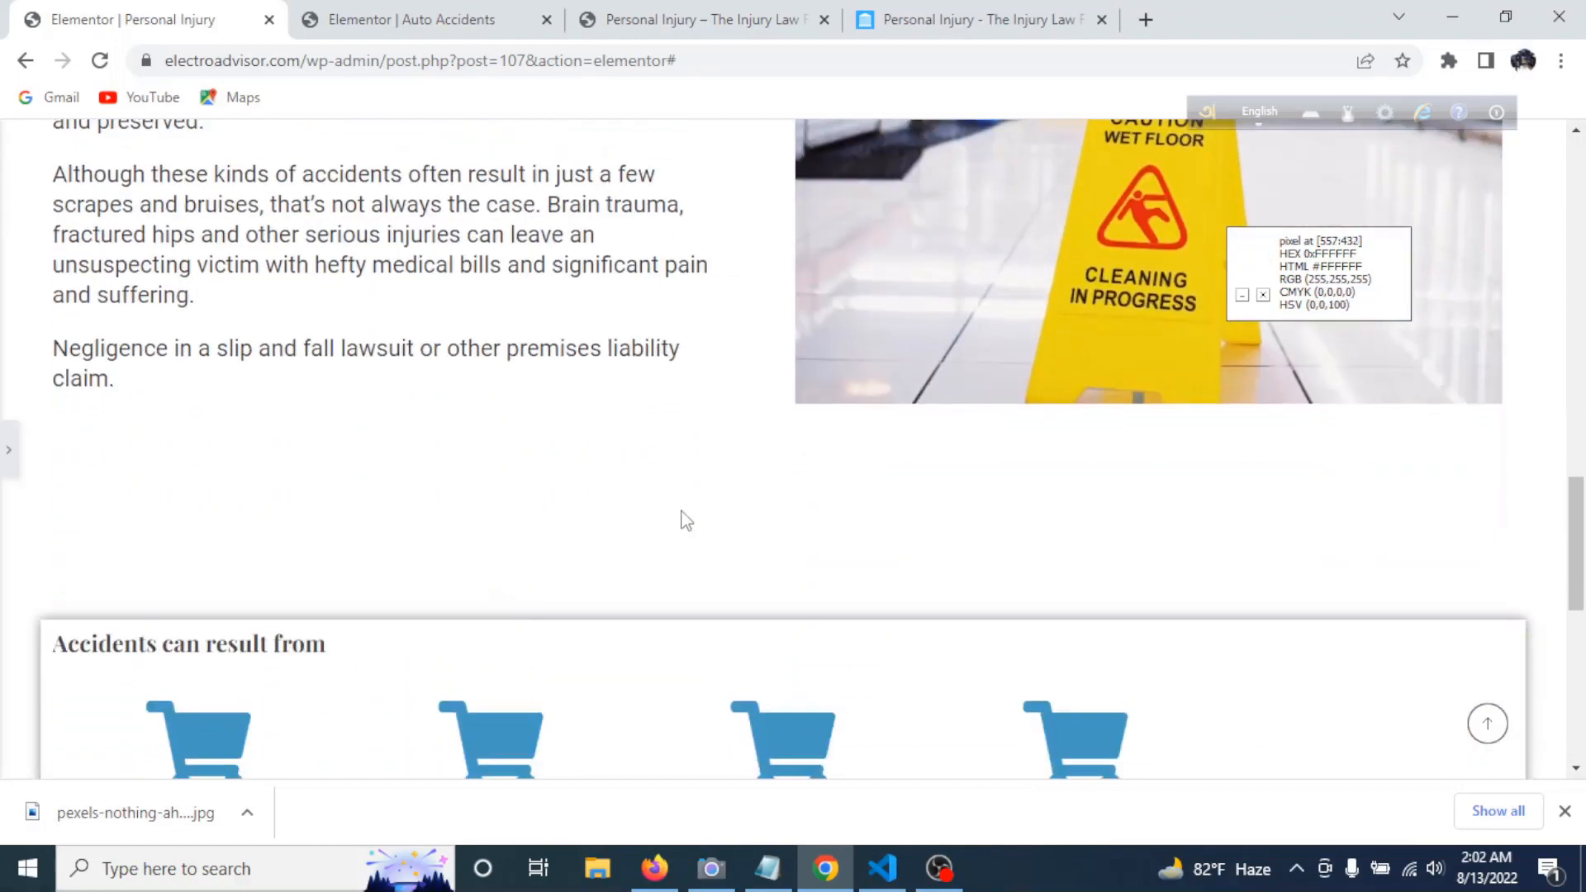
# - Unlink the margin and padding values of the "Accidents can result from" section so each side can be set separately
pyautogui.click(8, 450)
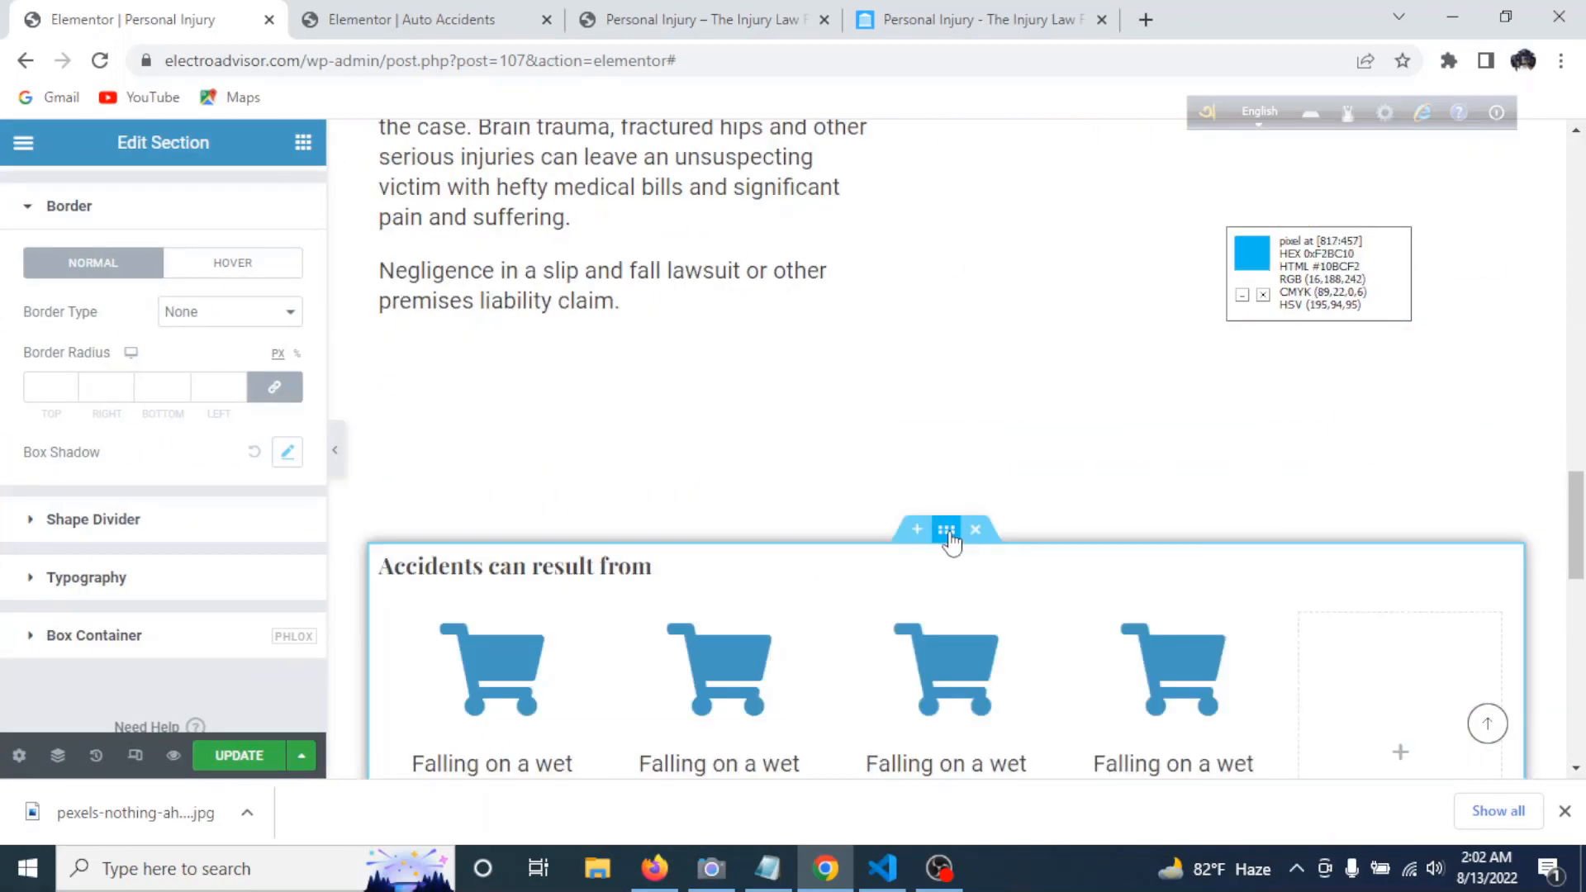
pyautogui.scroll(3, 118, 291)
pyautogui.click(266, 207)
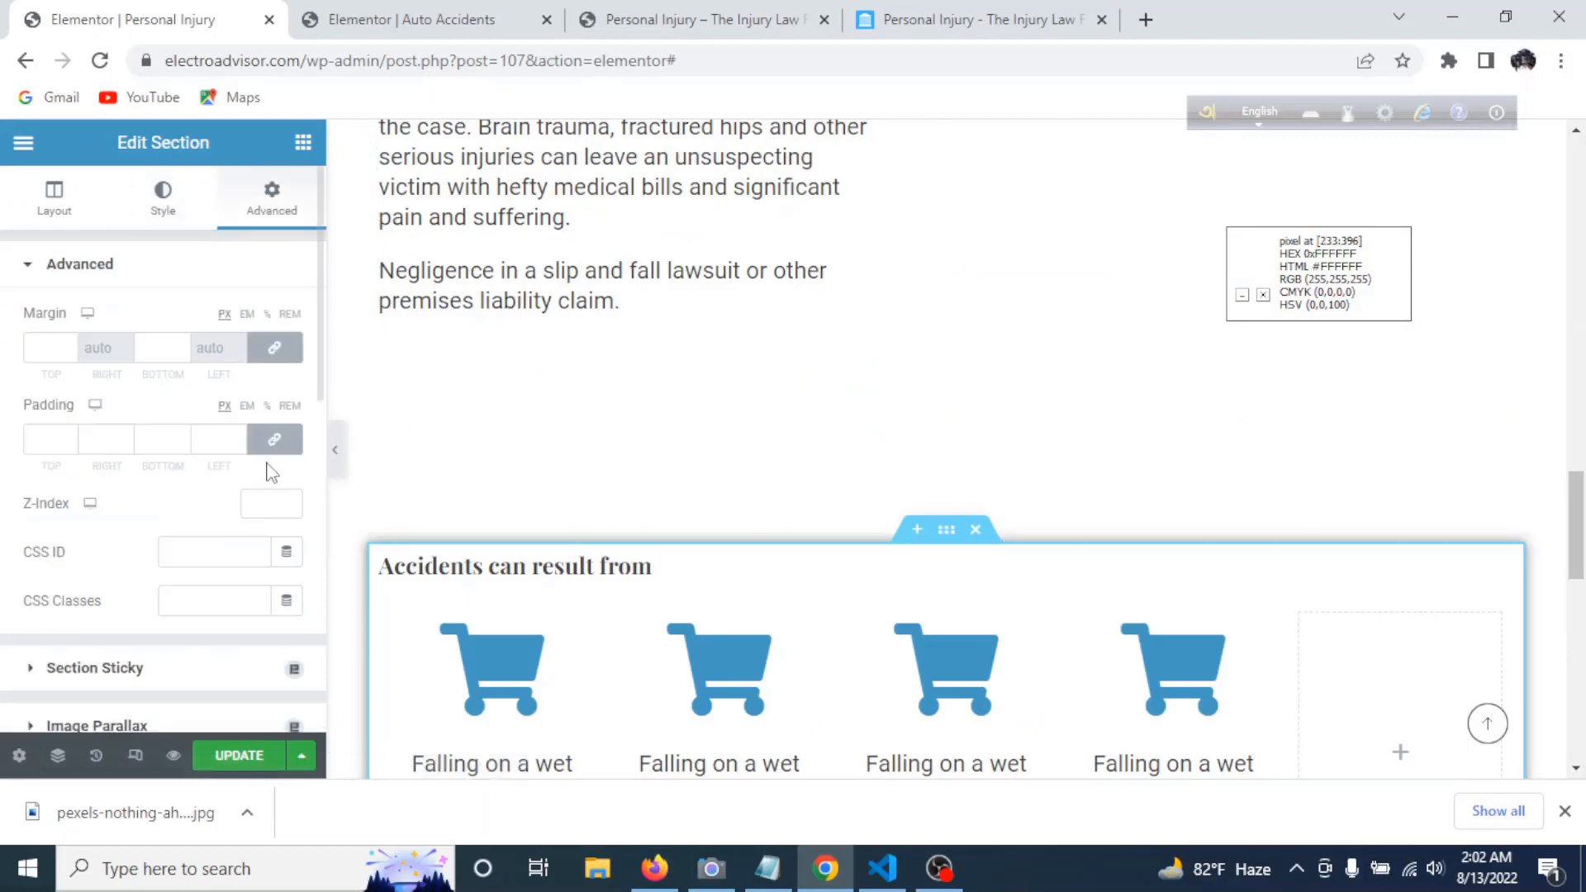
pyautogui.click(274, 348)
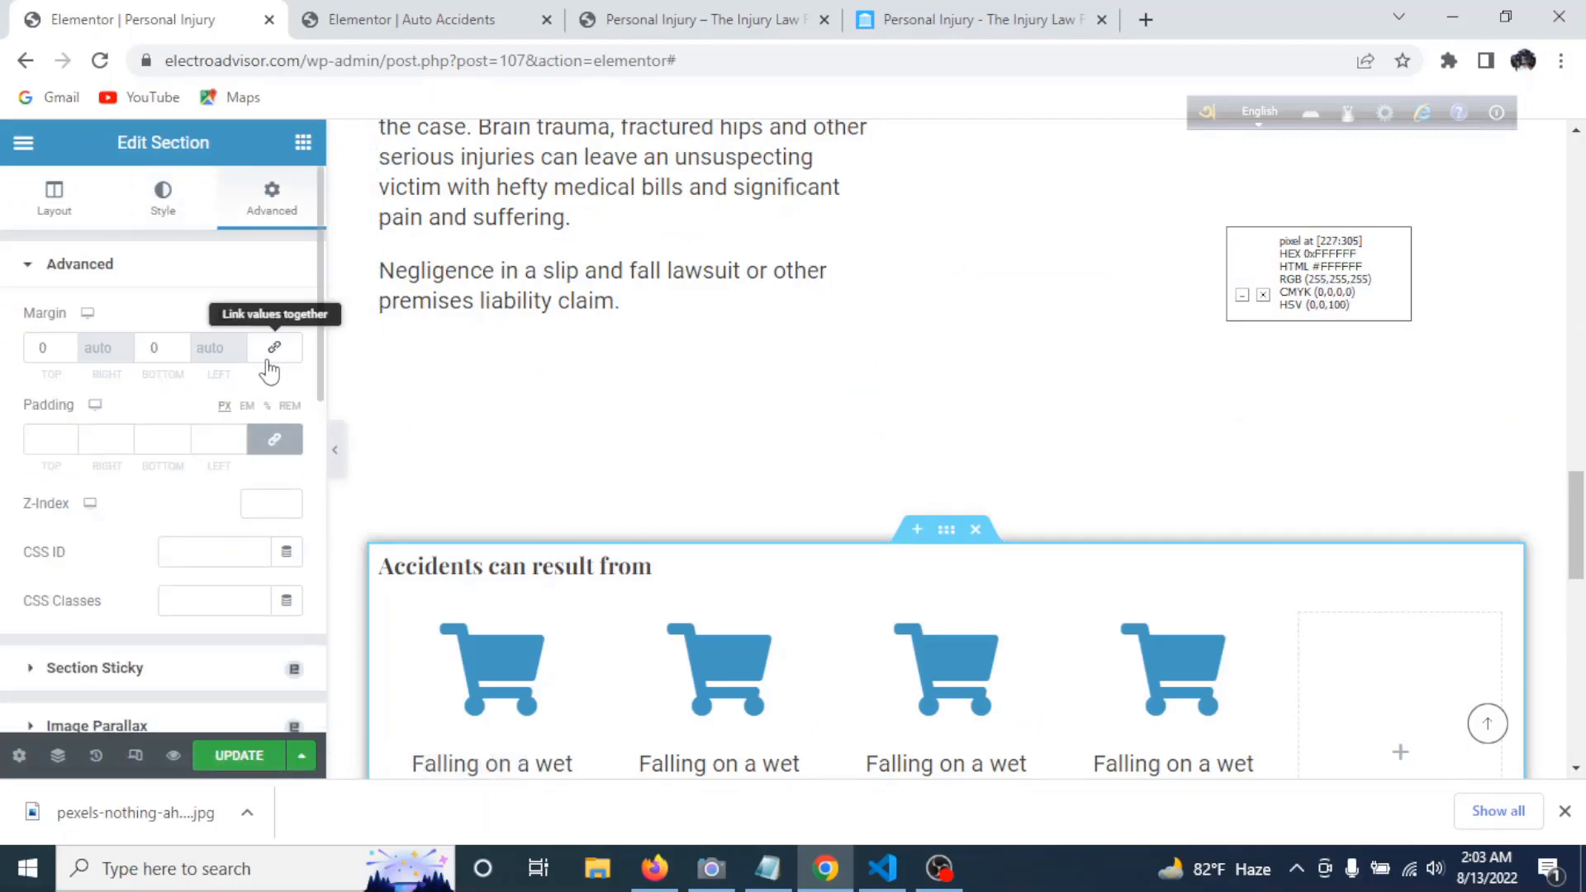
pyautogui.click(275, 442)
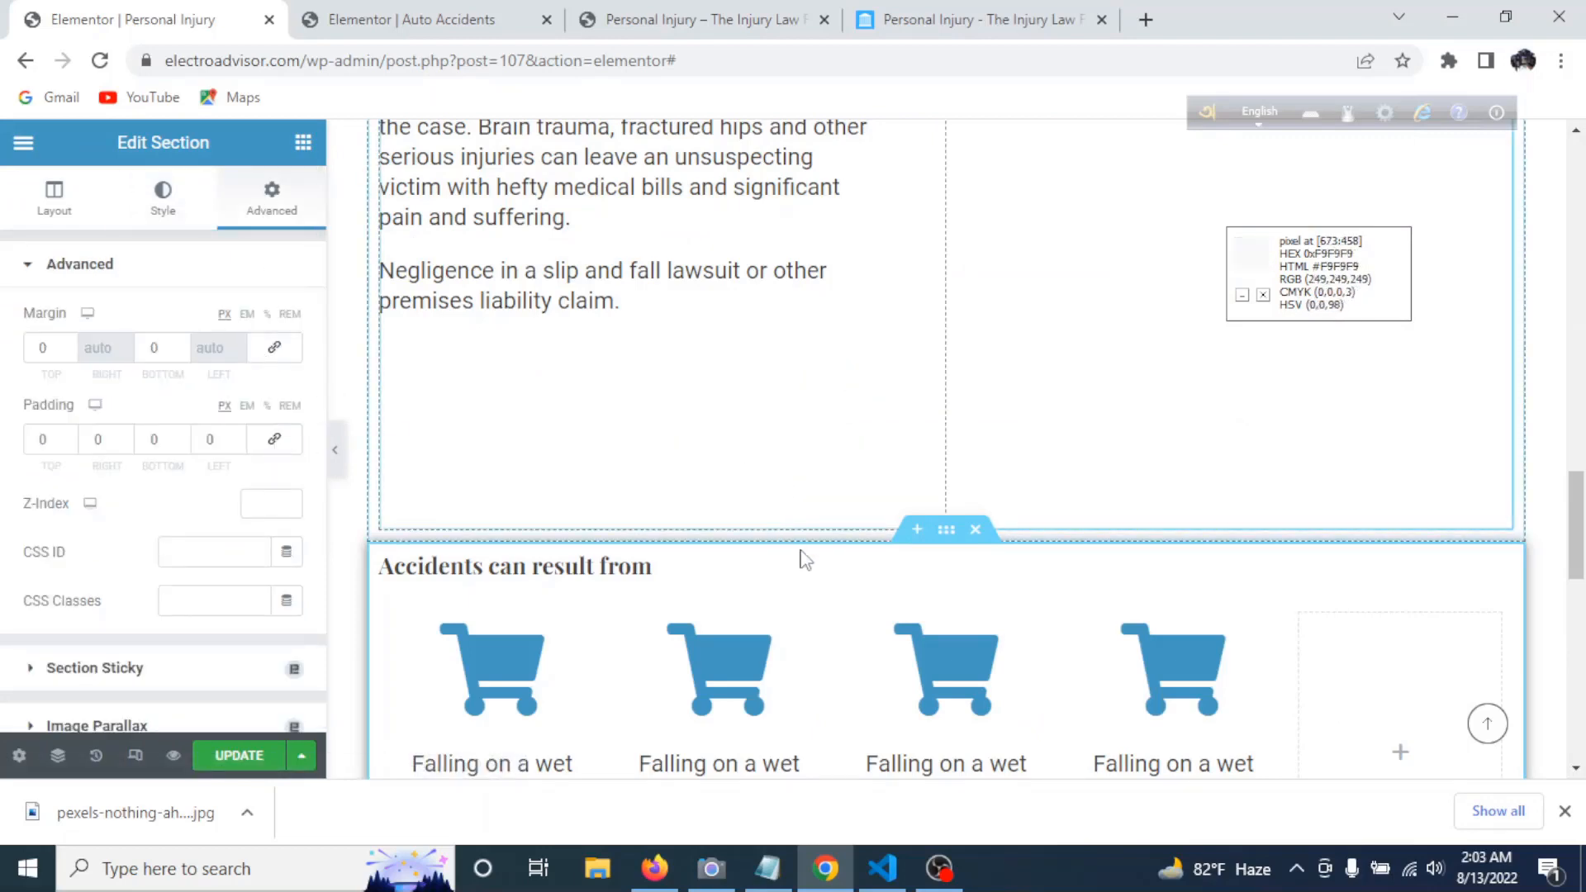
# - Delete the CONTACT US button below the slip-and-fall text and preview the spacing at full width
pyautogui.scroll(1, 800, 555)
pyautogui.scroll(2, 810, 542)
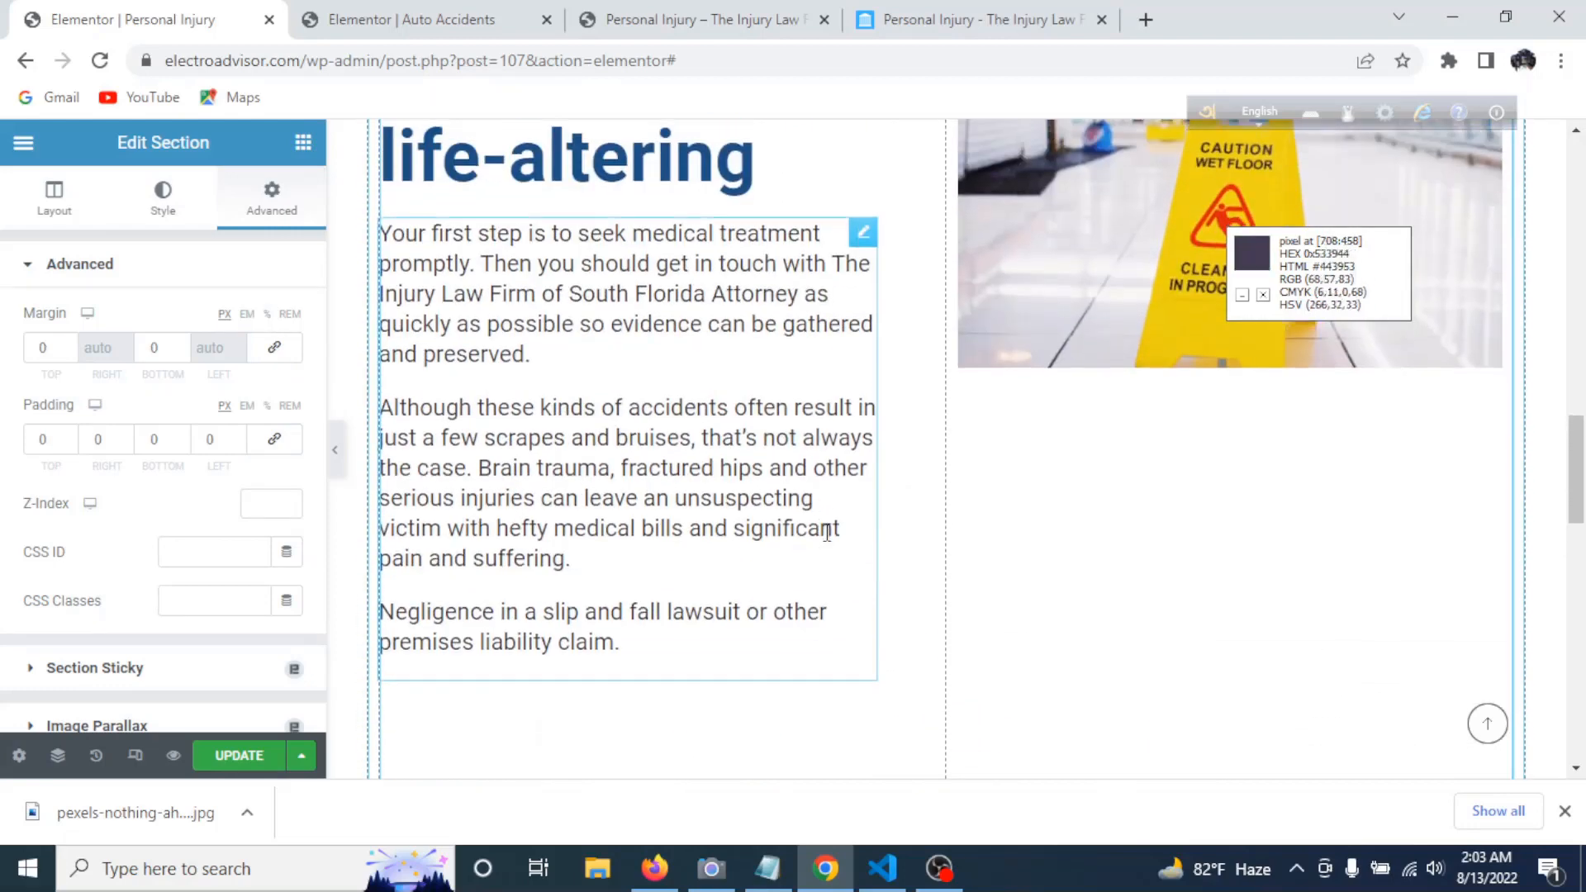
pyautogui.scroll(-2, 825, 524)
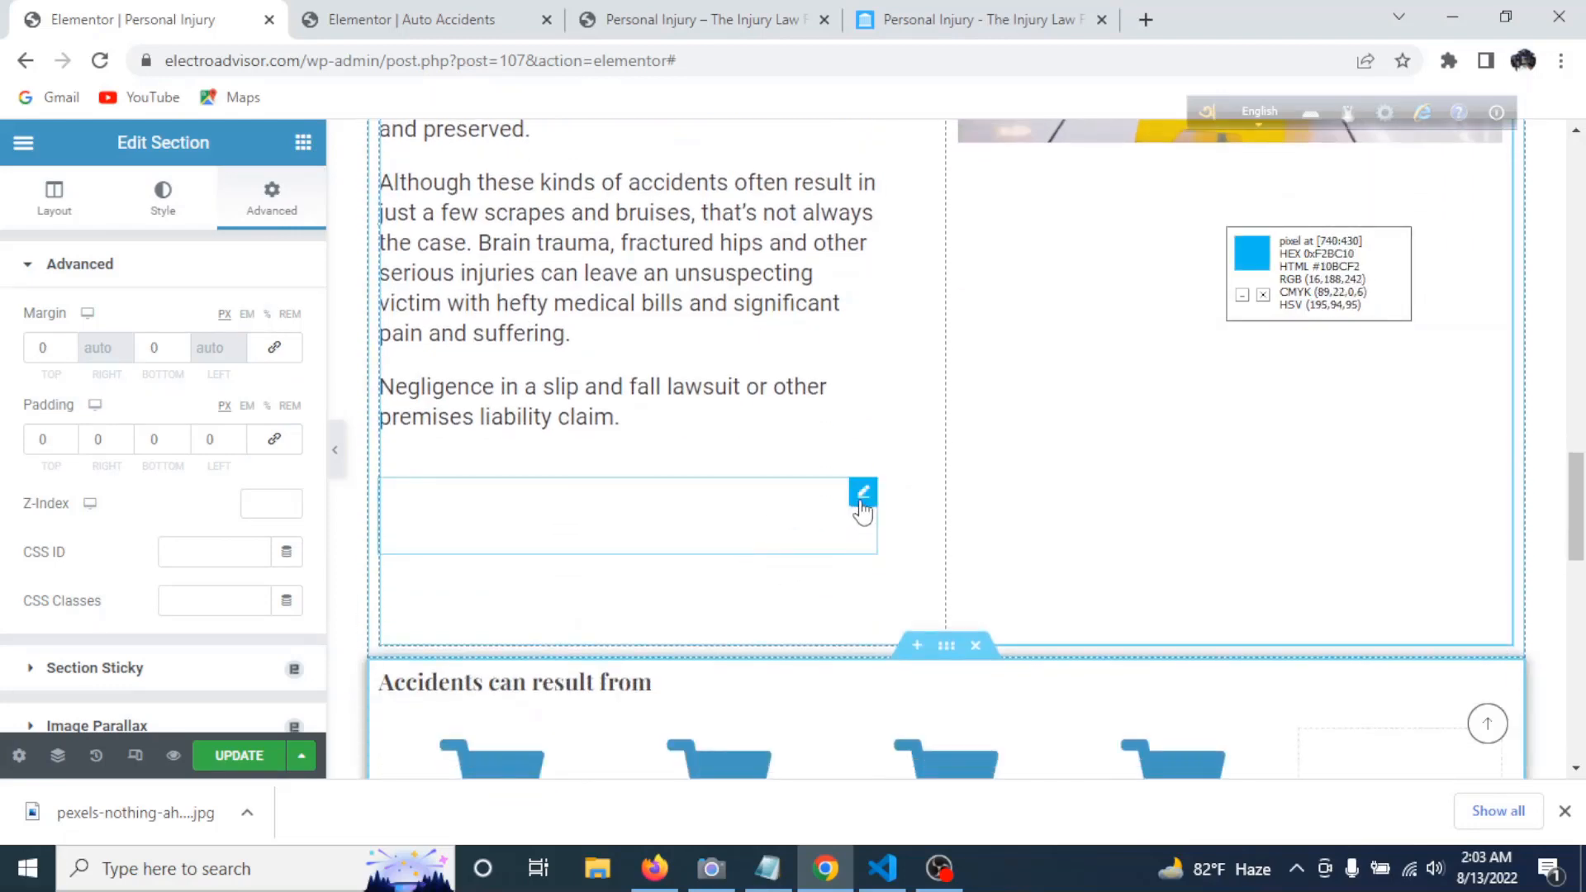
pyautogui.rightClick(862, 507)
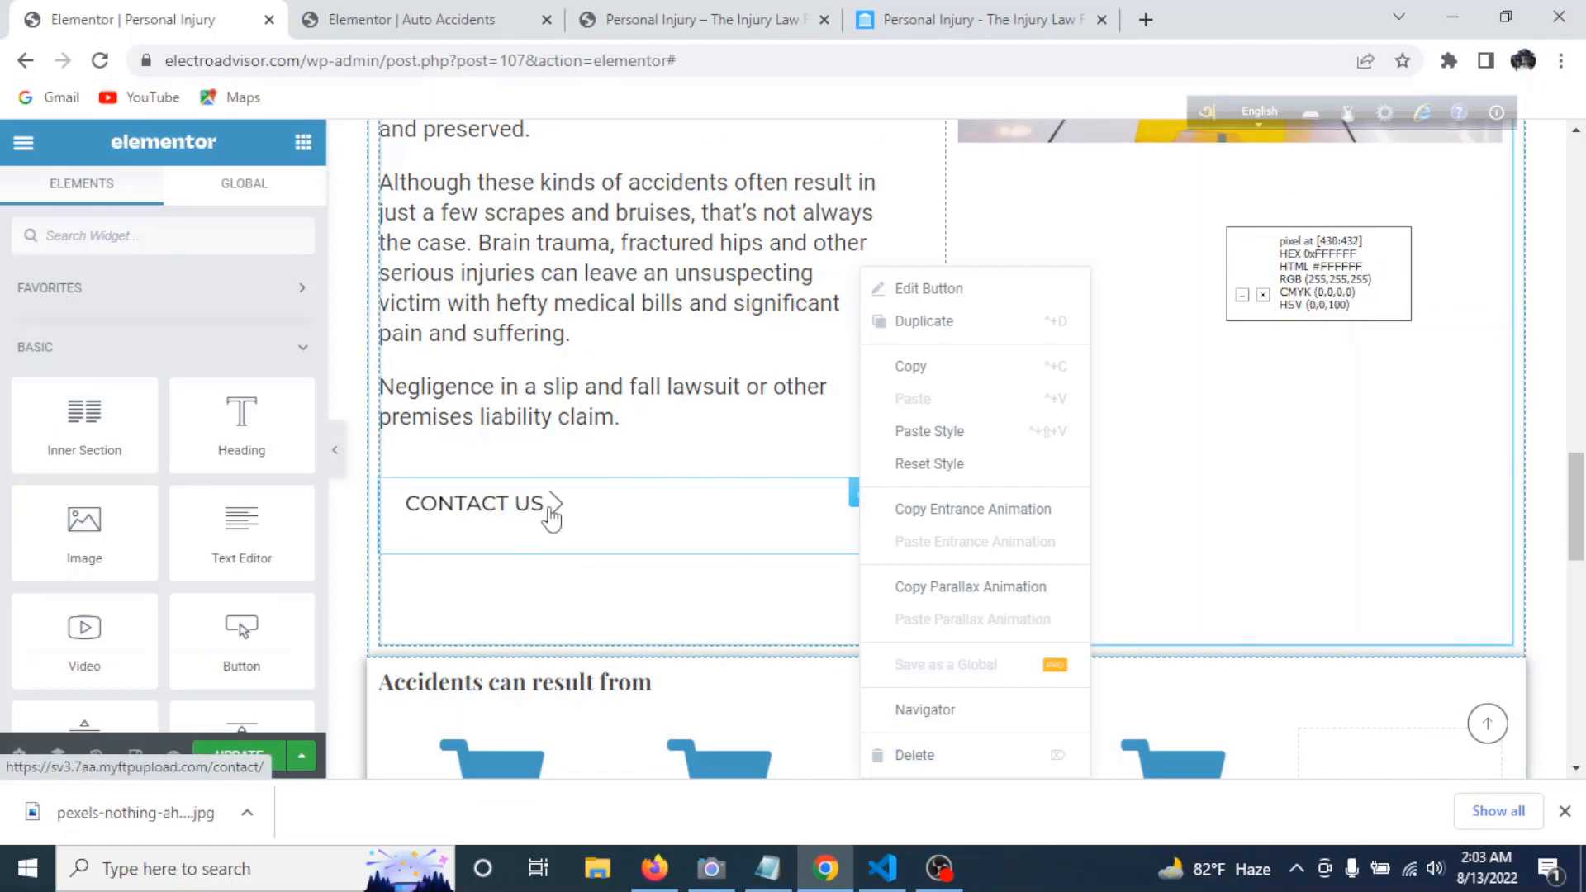
pyautogui.click(922, 756)
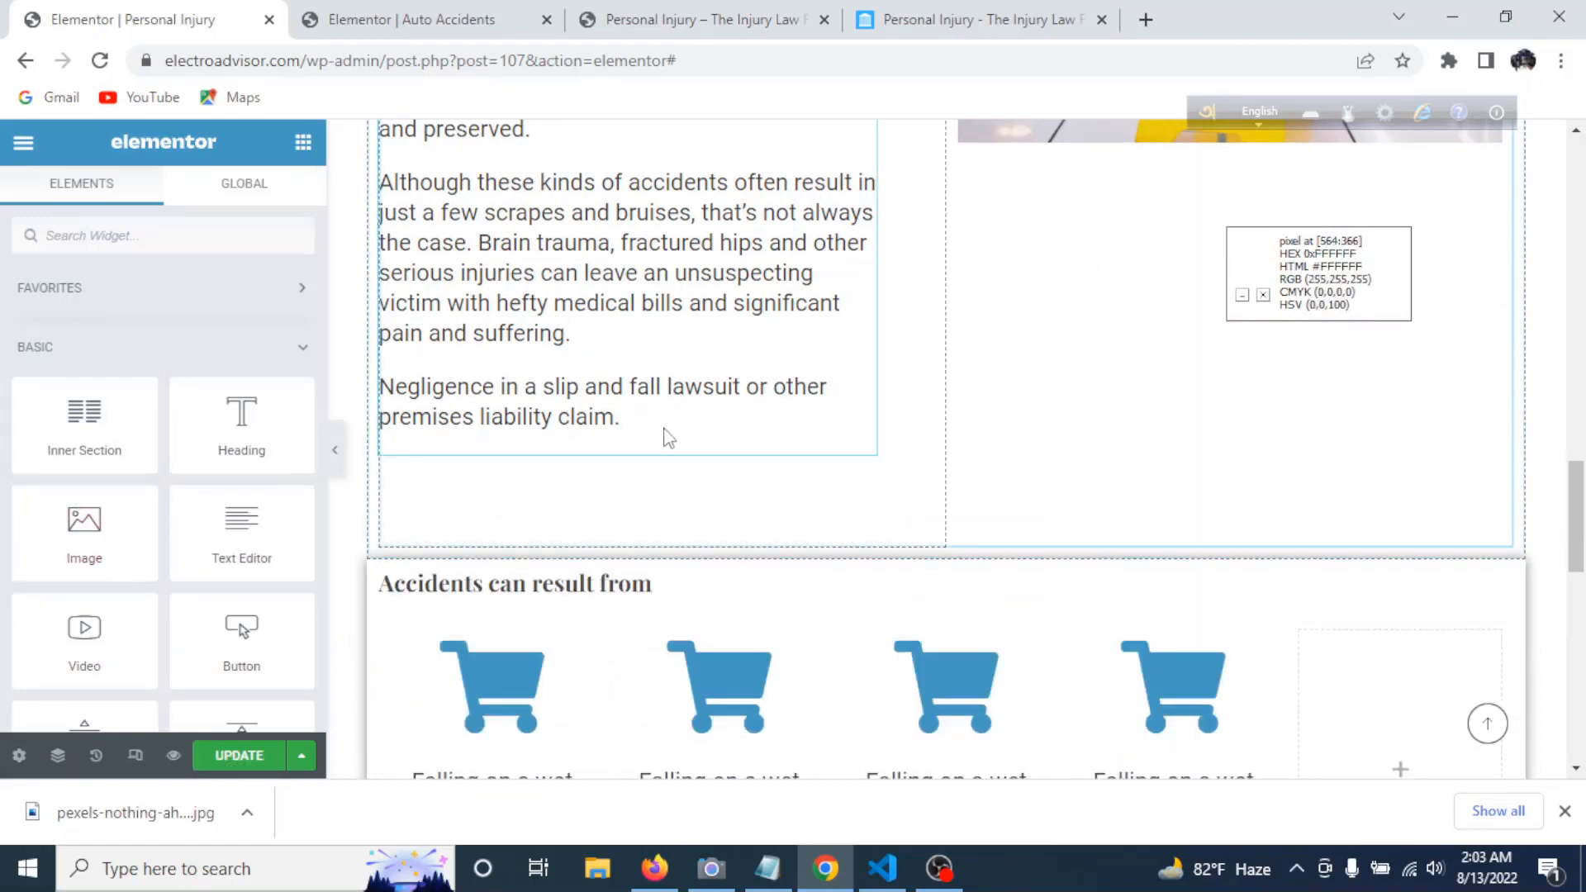
pyautogui.click(335, 450)
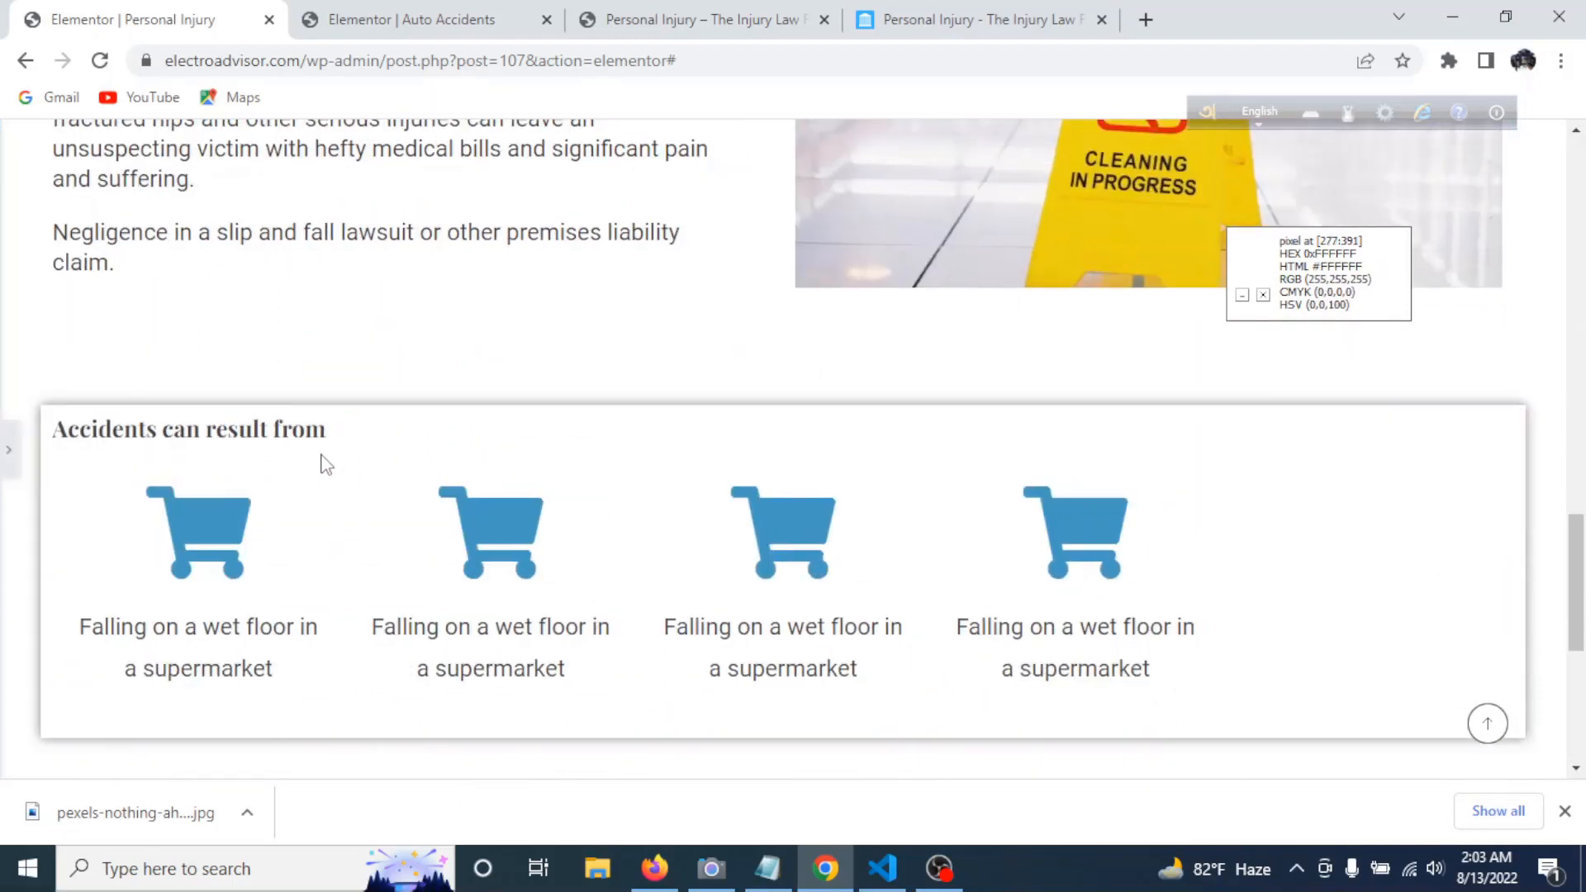
pyautogui.scroll(2, 925, 542)
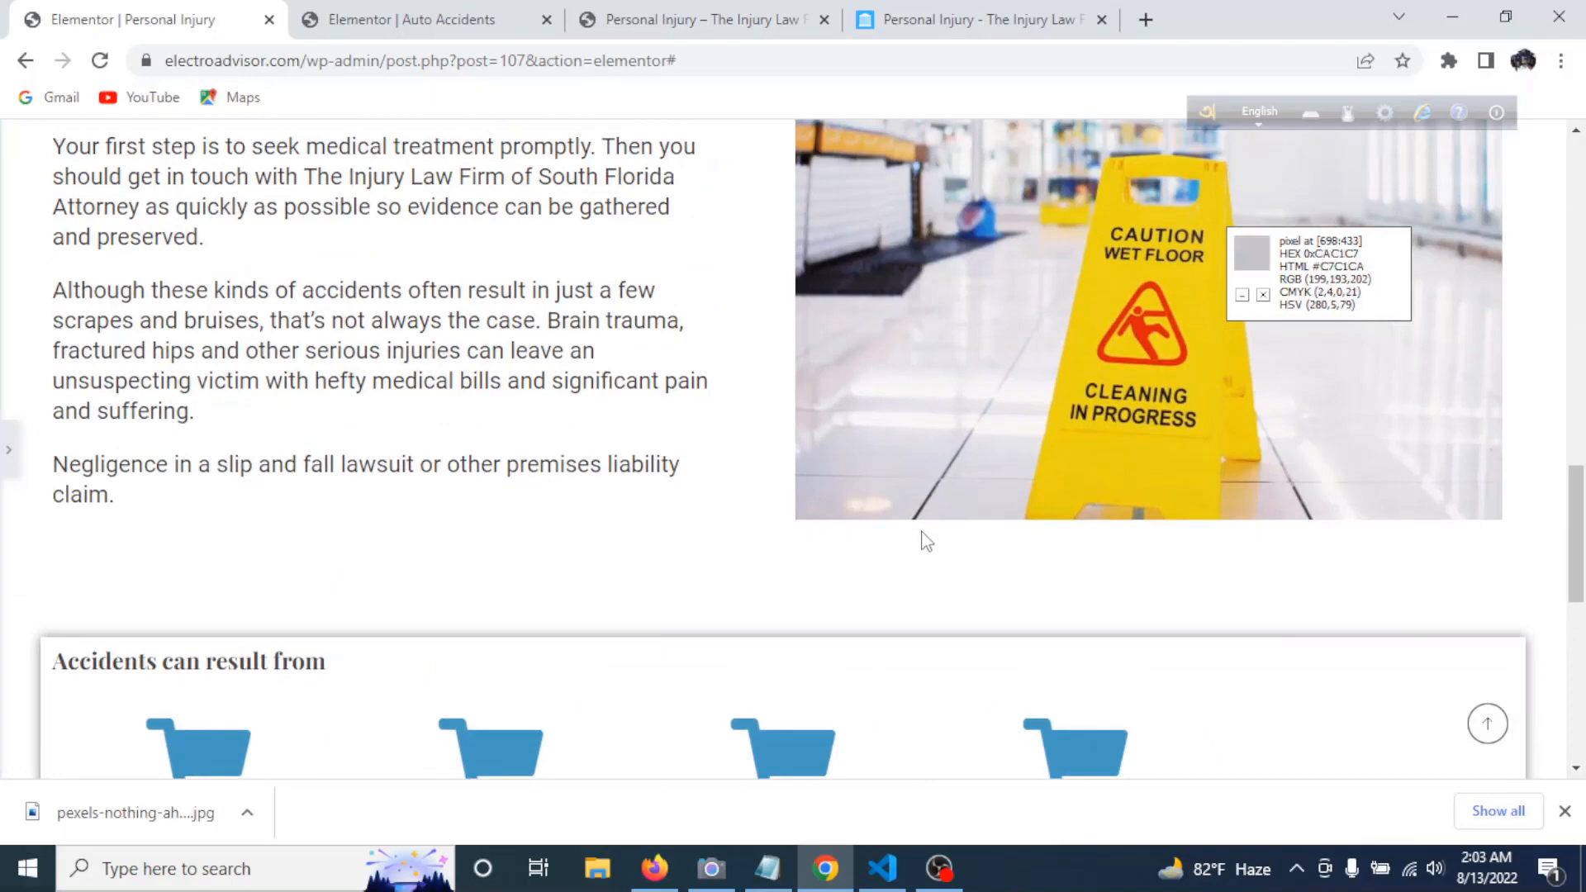
# - Set the top margin of the "Accidents can result from" section to -100 px and preview its position below the text and image
pyautogui.click(10, 451)
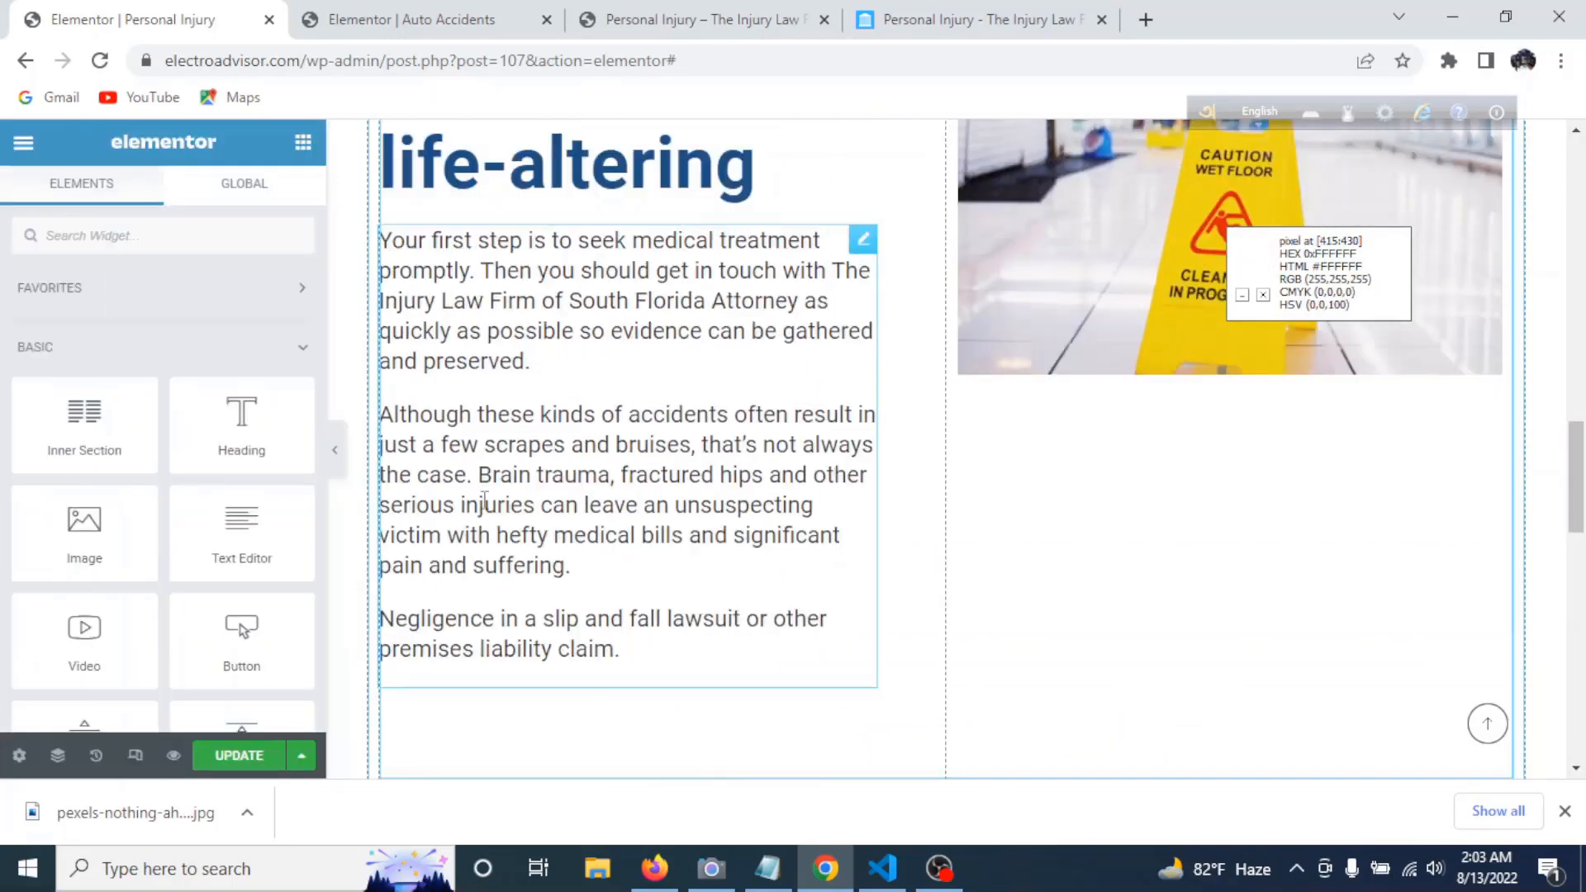
pyautogui.scroll(5, 1111, 525)
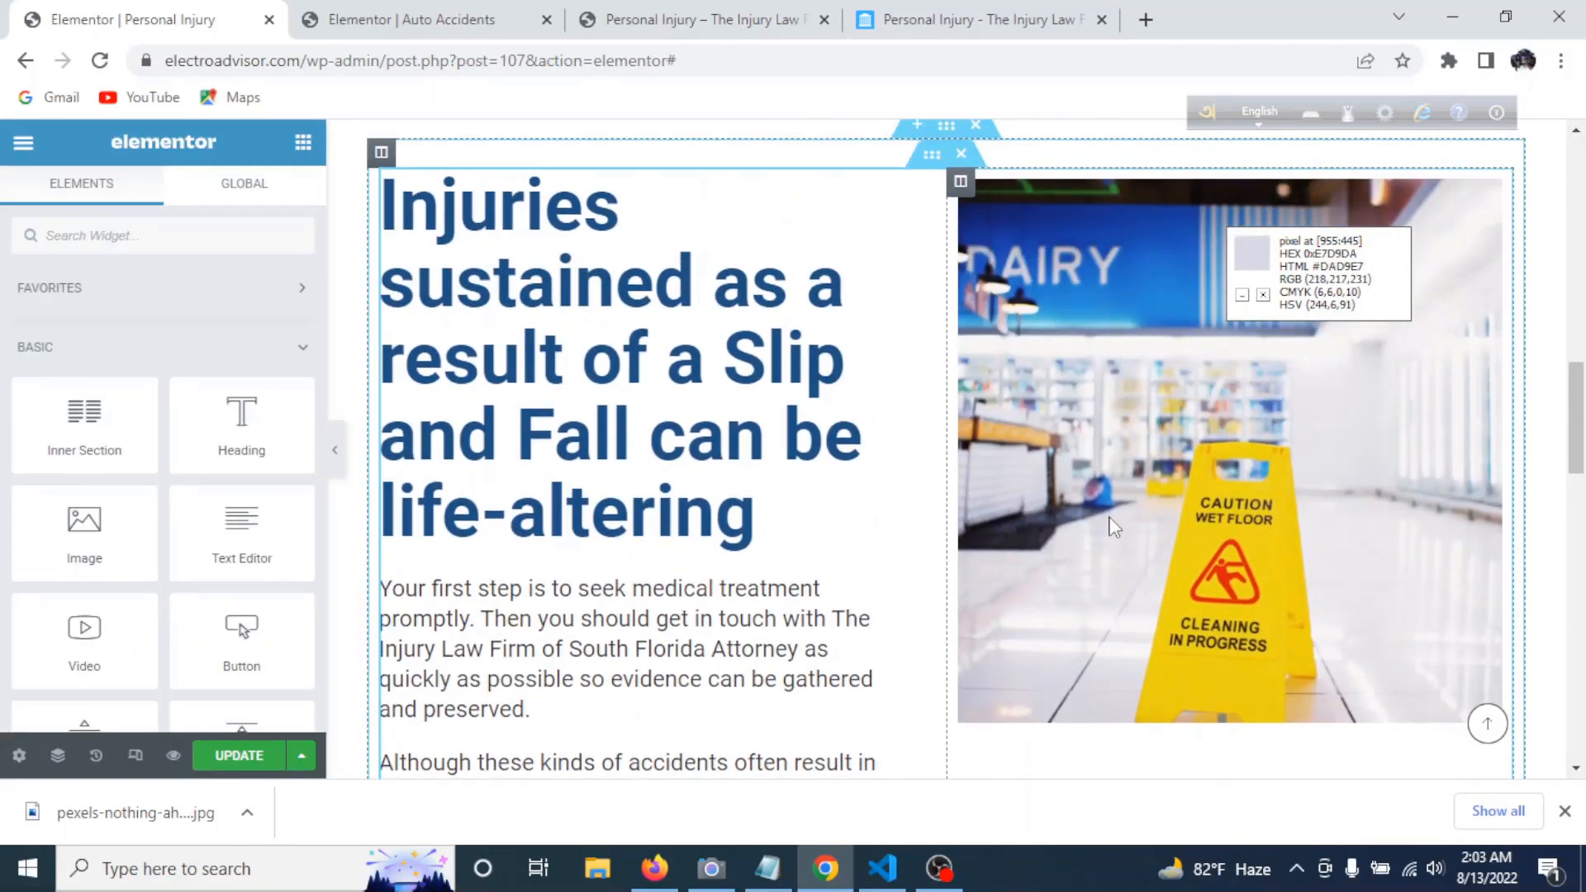
pyautogui.scroll(-5, 1111, 525)
pyautogui.scroll(-4, 1111, 526)
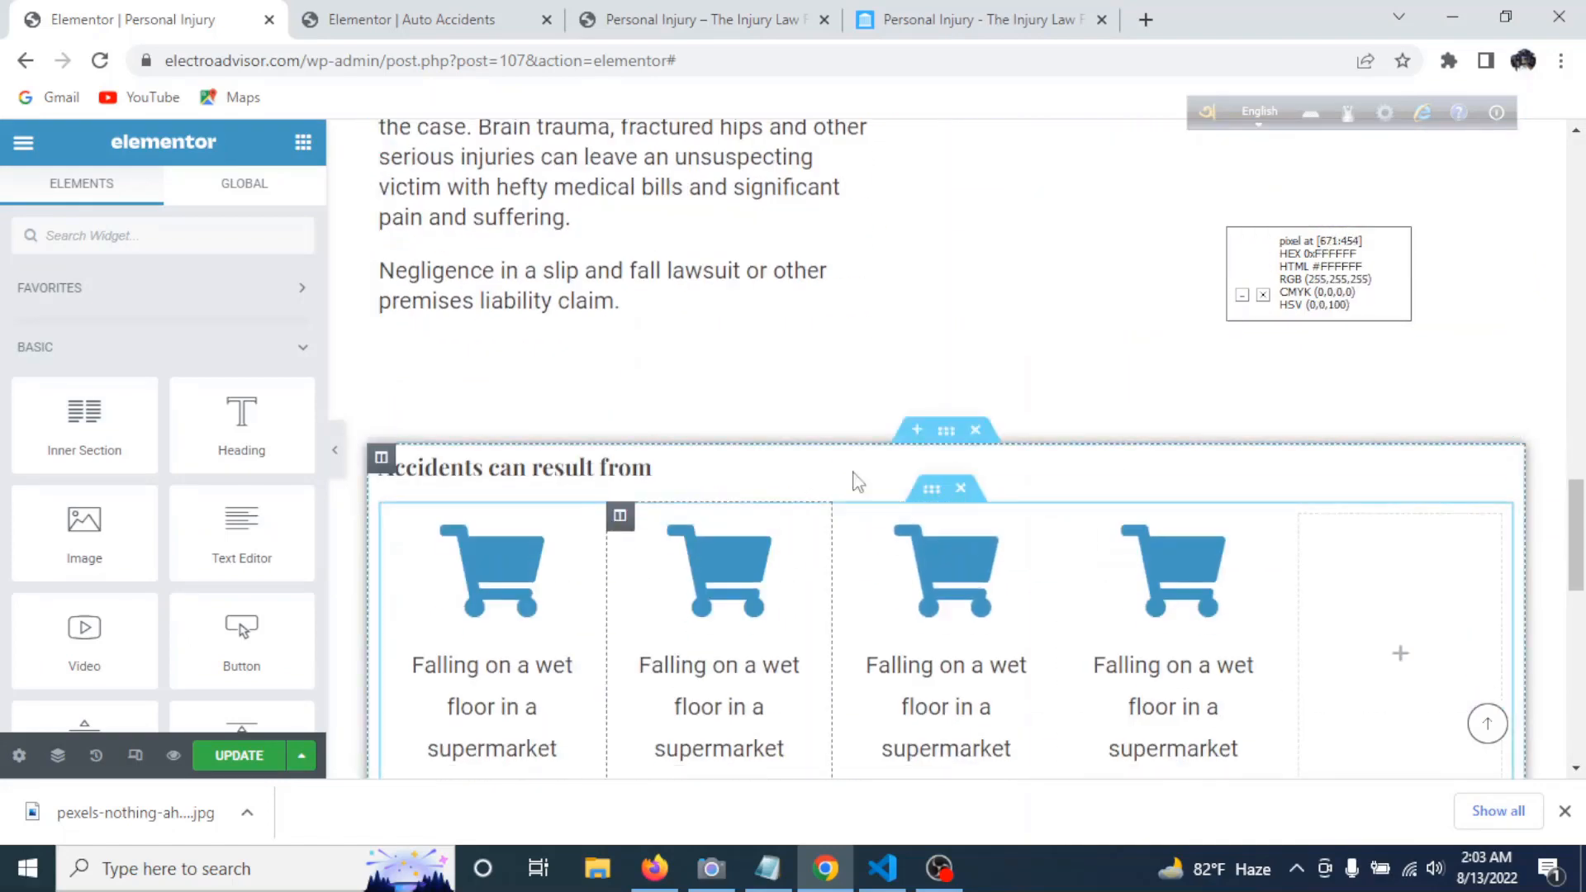
pyautogui.click(946, 431)
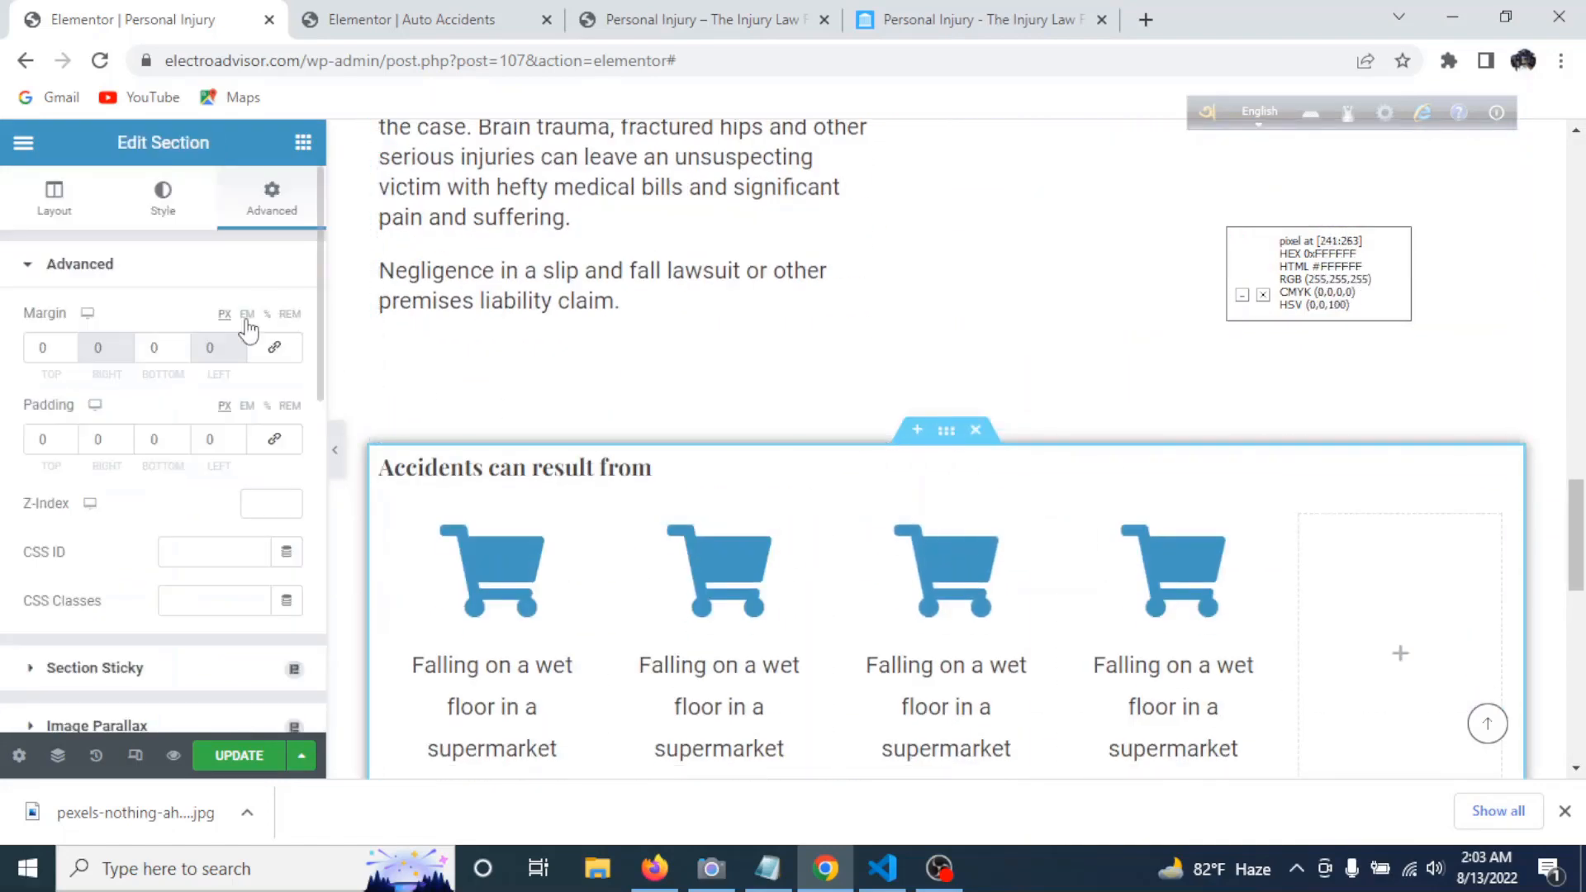
pyautogui.click(272, 351)
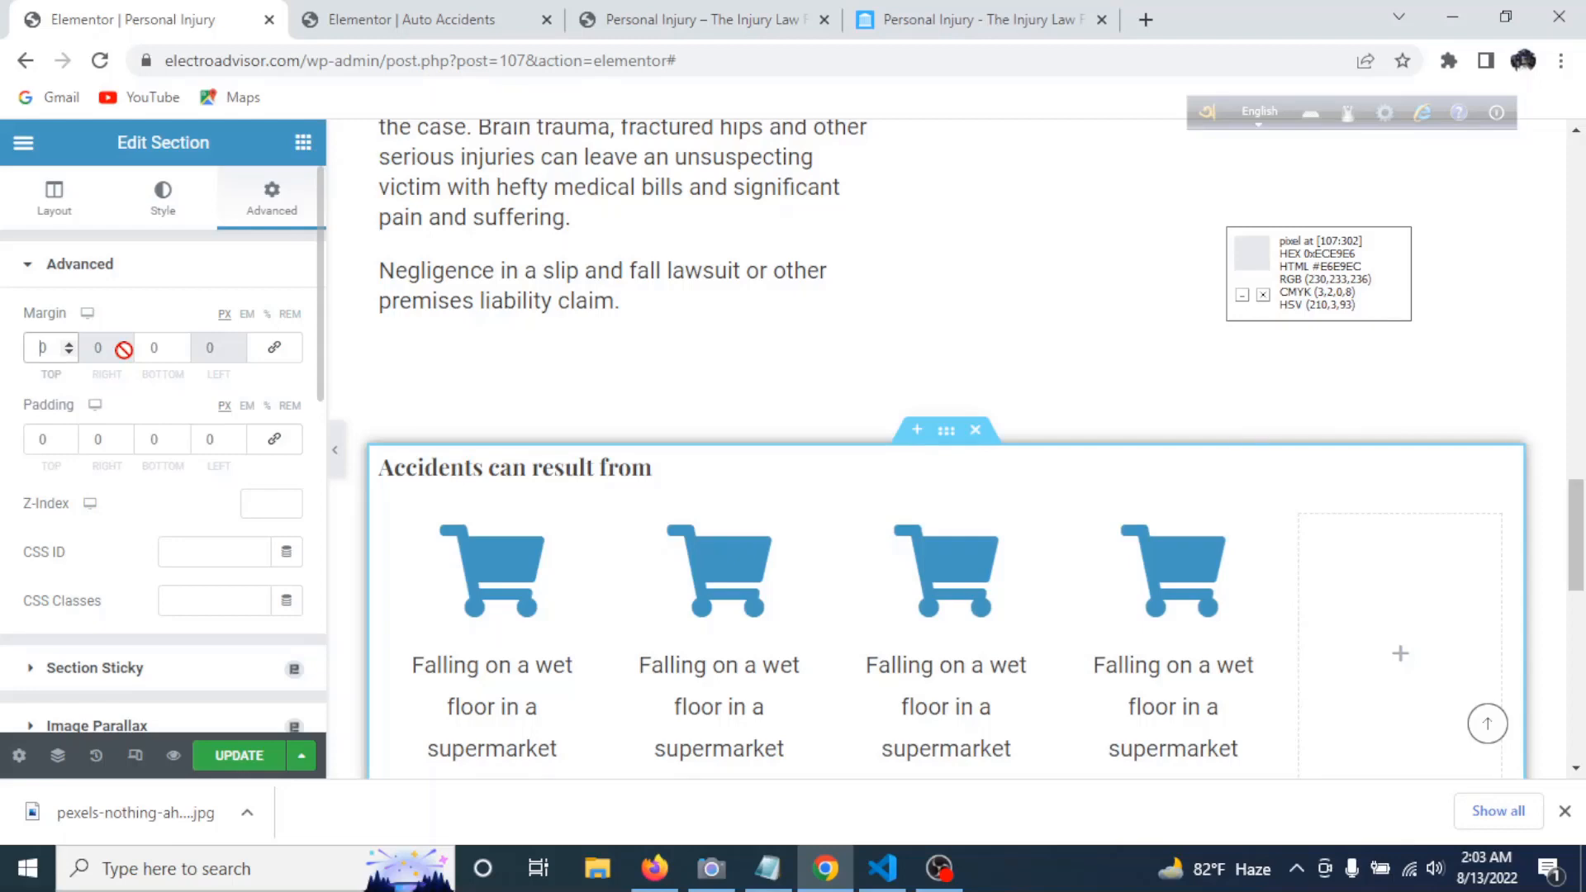
pyautogui.click(69, 352)
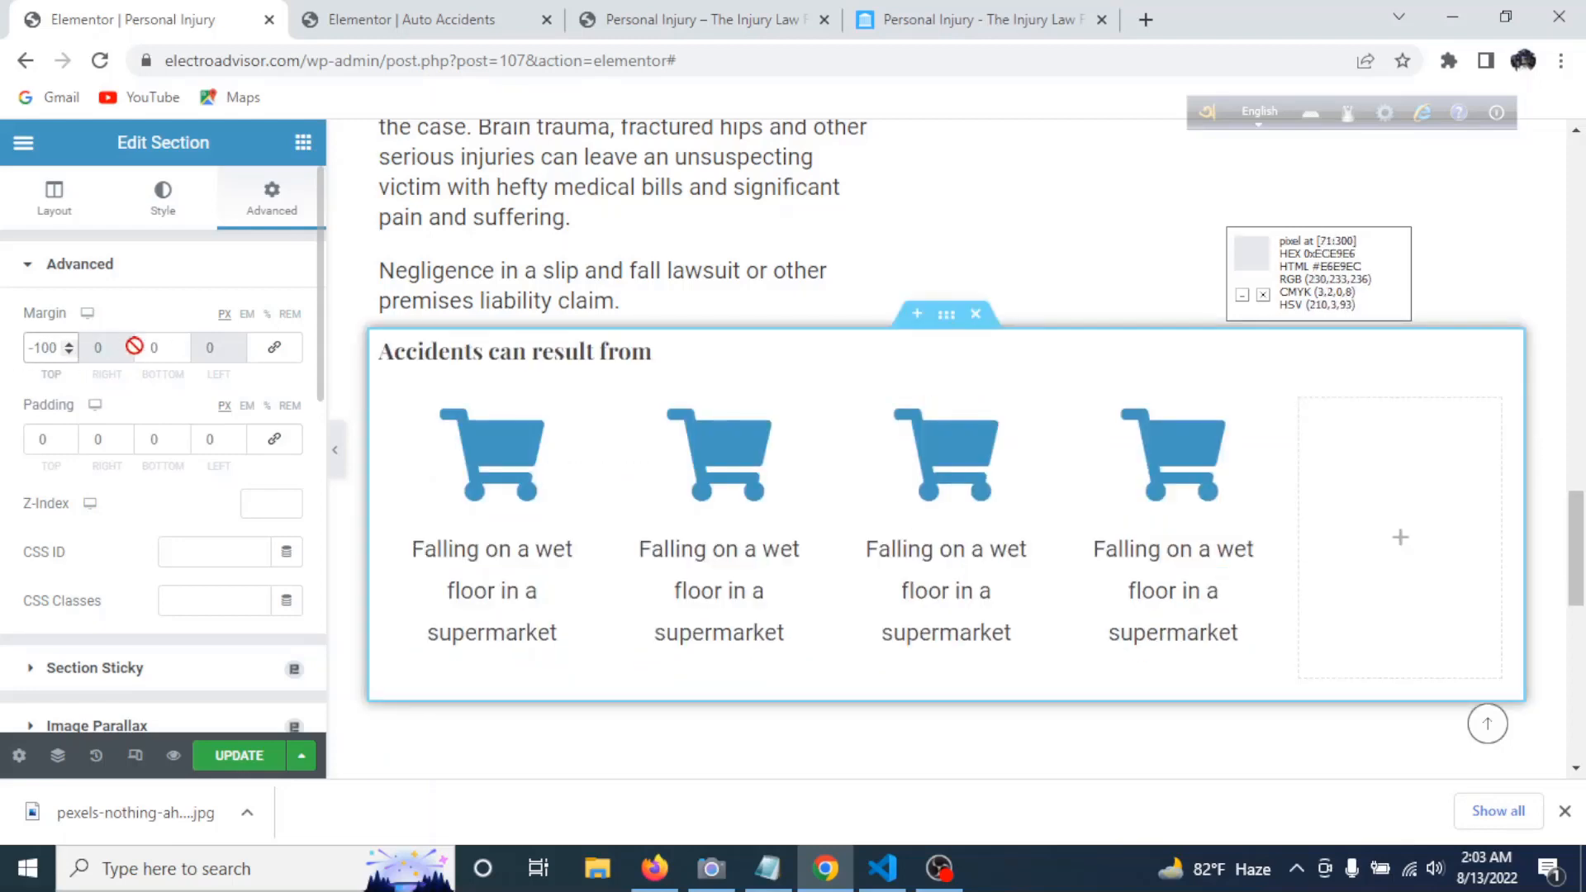
pyautogui.click(335, 450)
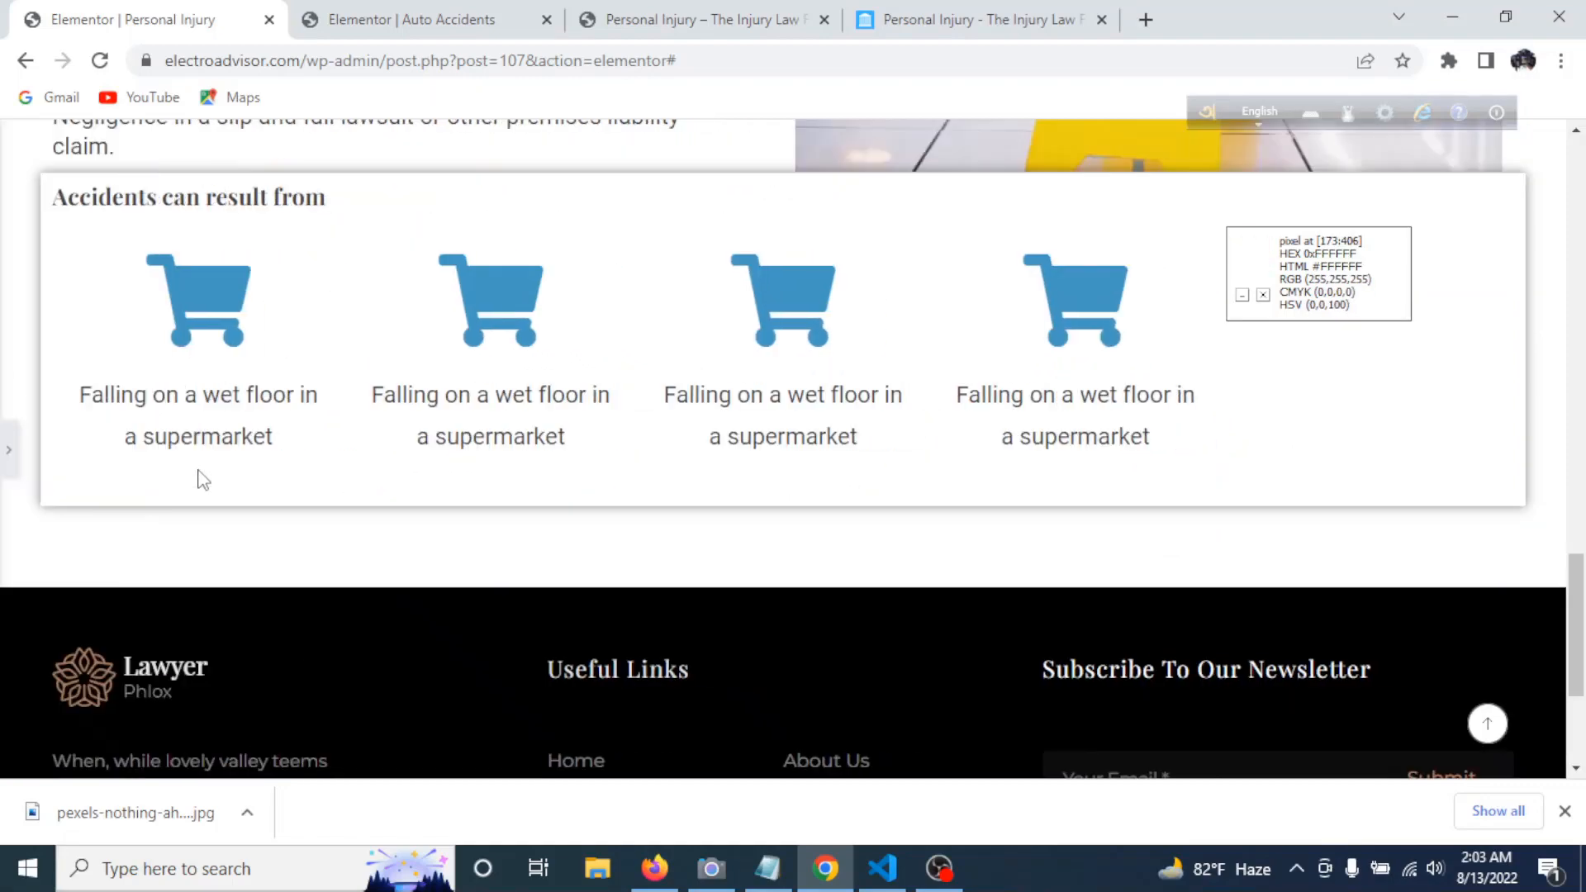
pyautogui.scroll(5, 500, 475)
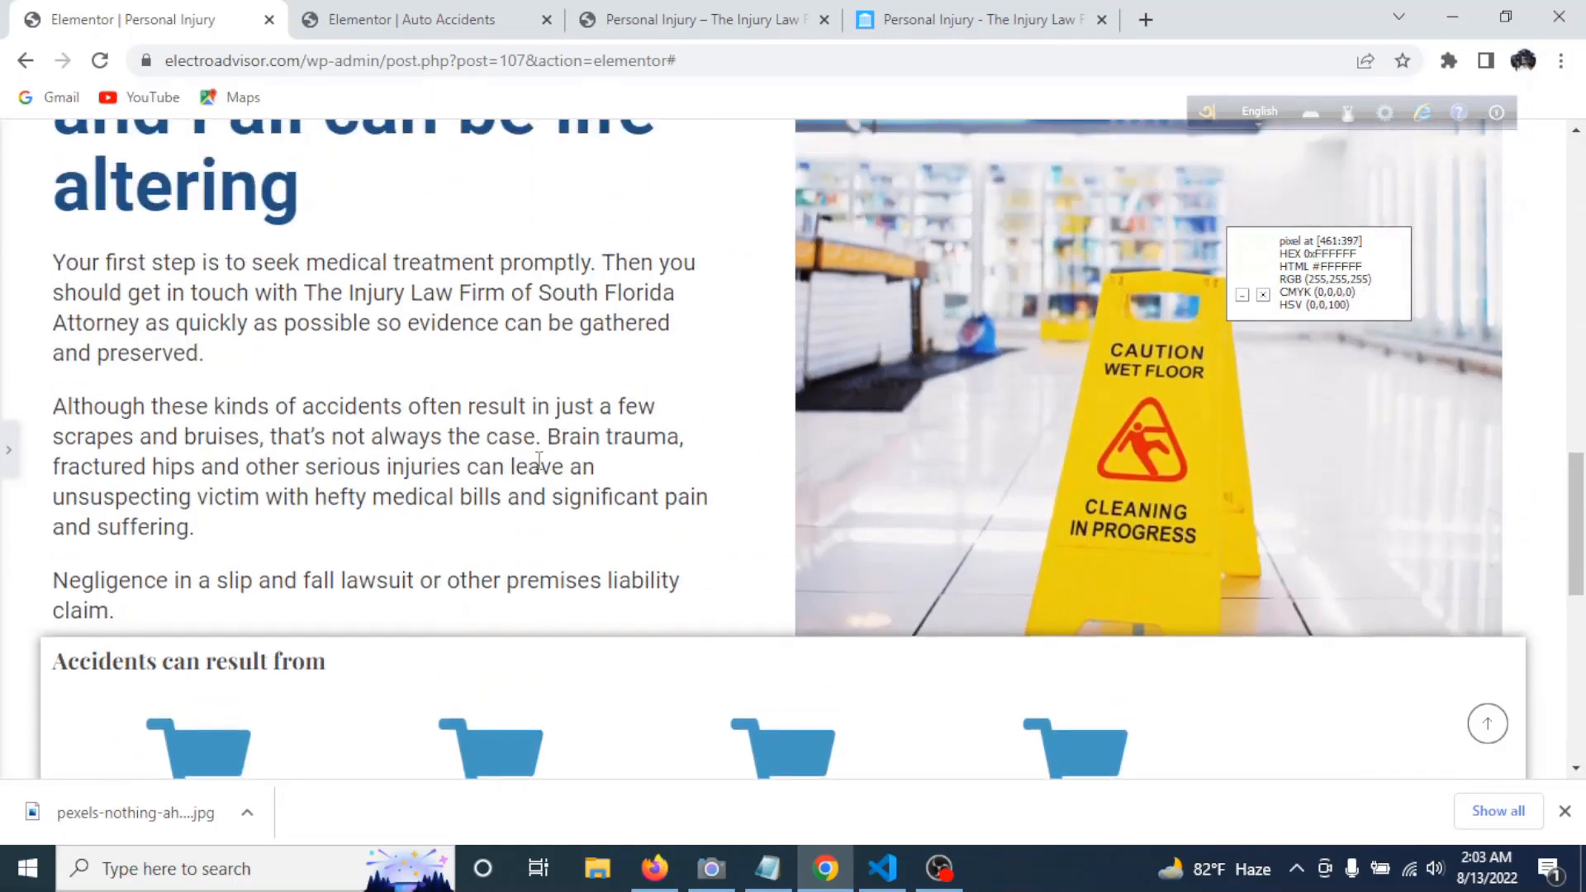
pyautogui.scroll(-4, 539, 462)
pyautogui.scroll(-1, 611, 461)
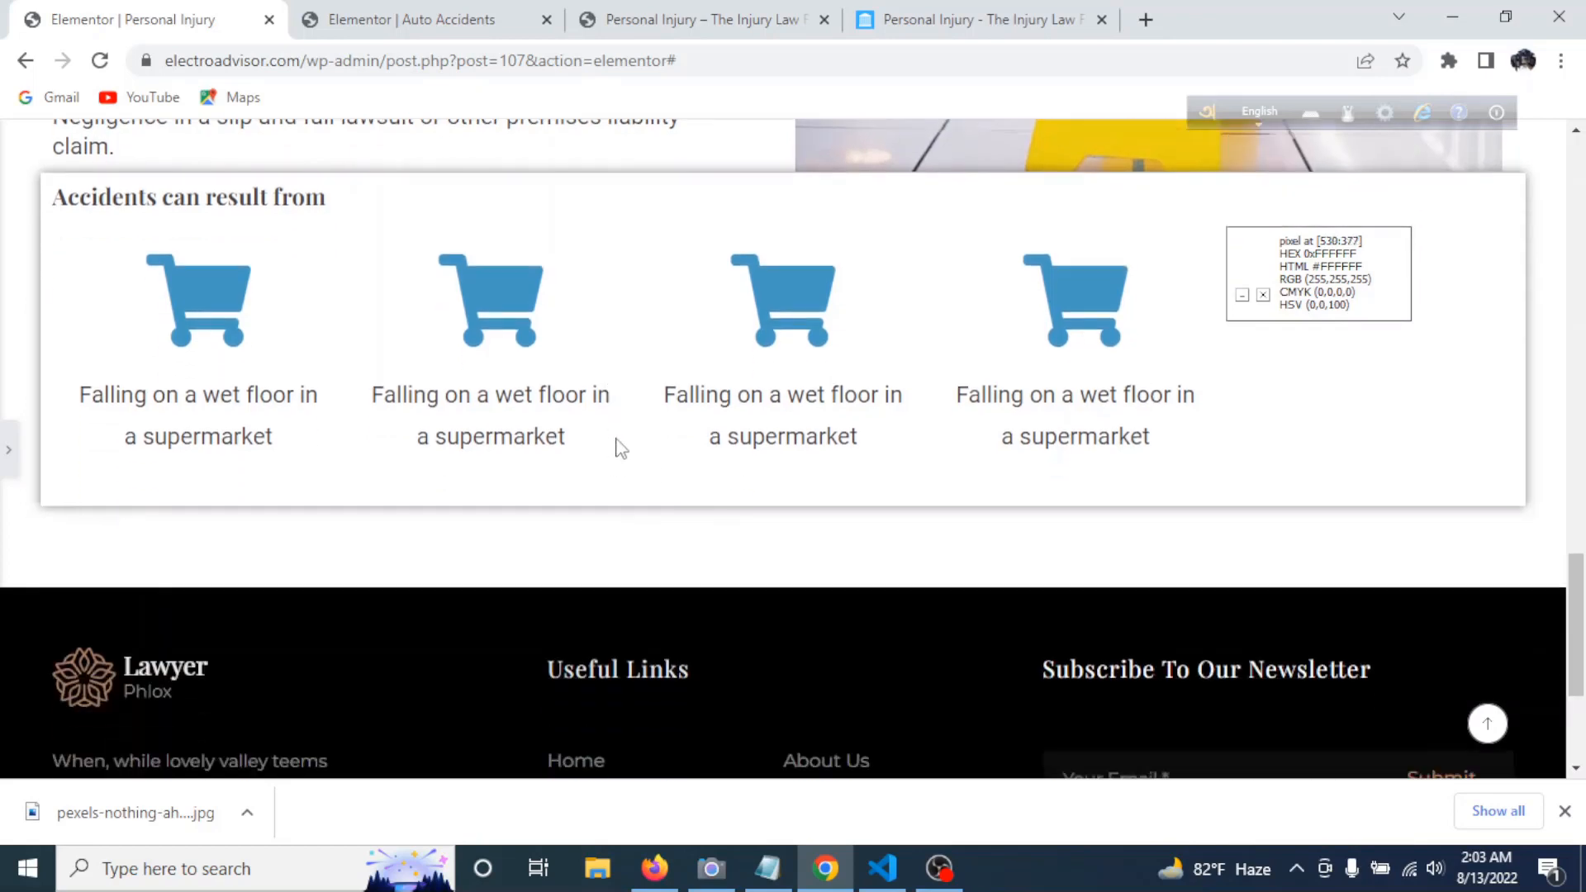
# - Fine-tune the section's negative top margin to leave a slightly larger gap below the text and image, and preview it
pyautogui.click(7, 450)
pyautogui.scroll(3, 836, 578)
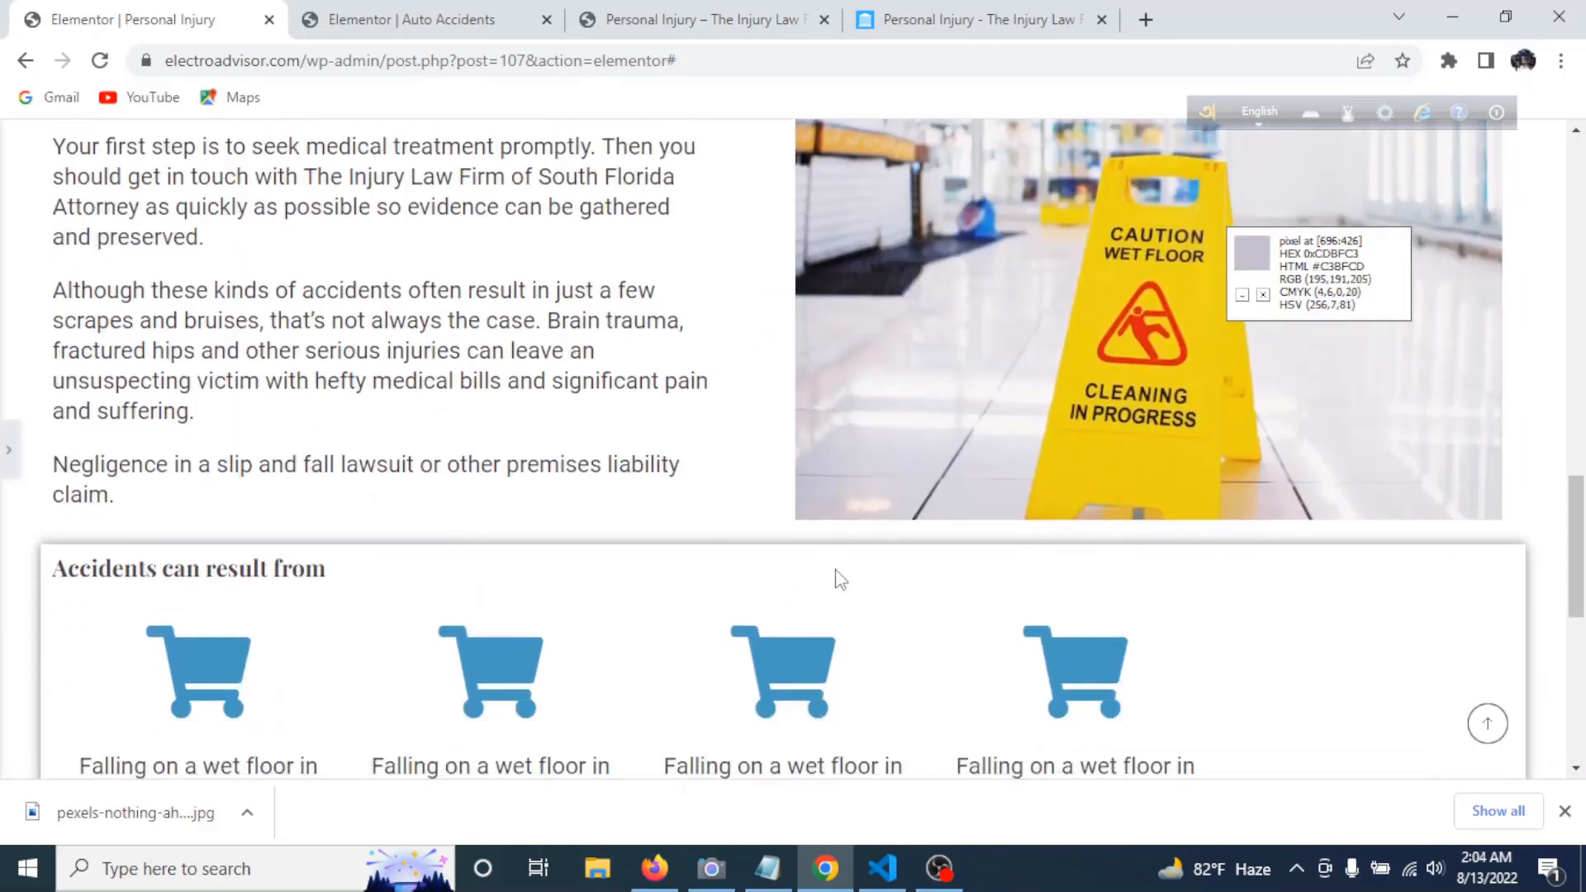
pyautogui.click(8, 450)
pyautogui.click(336, 450)
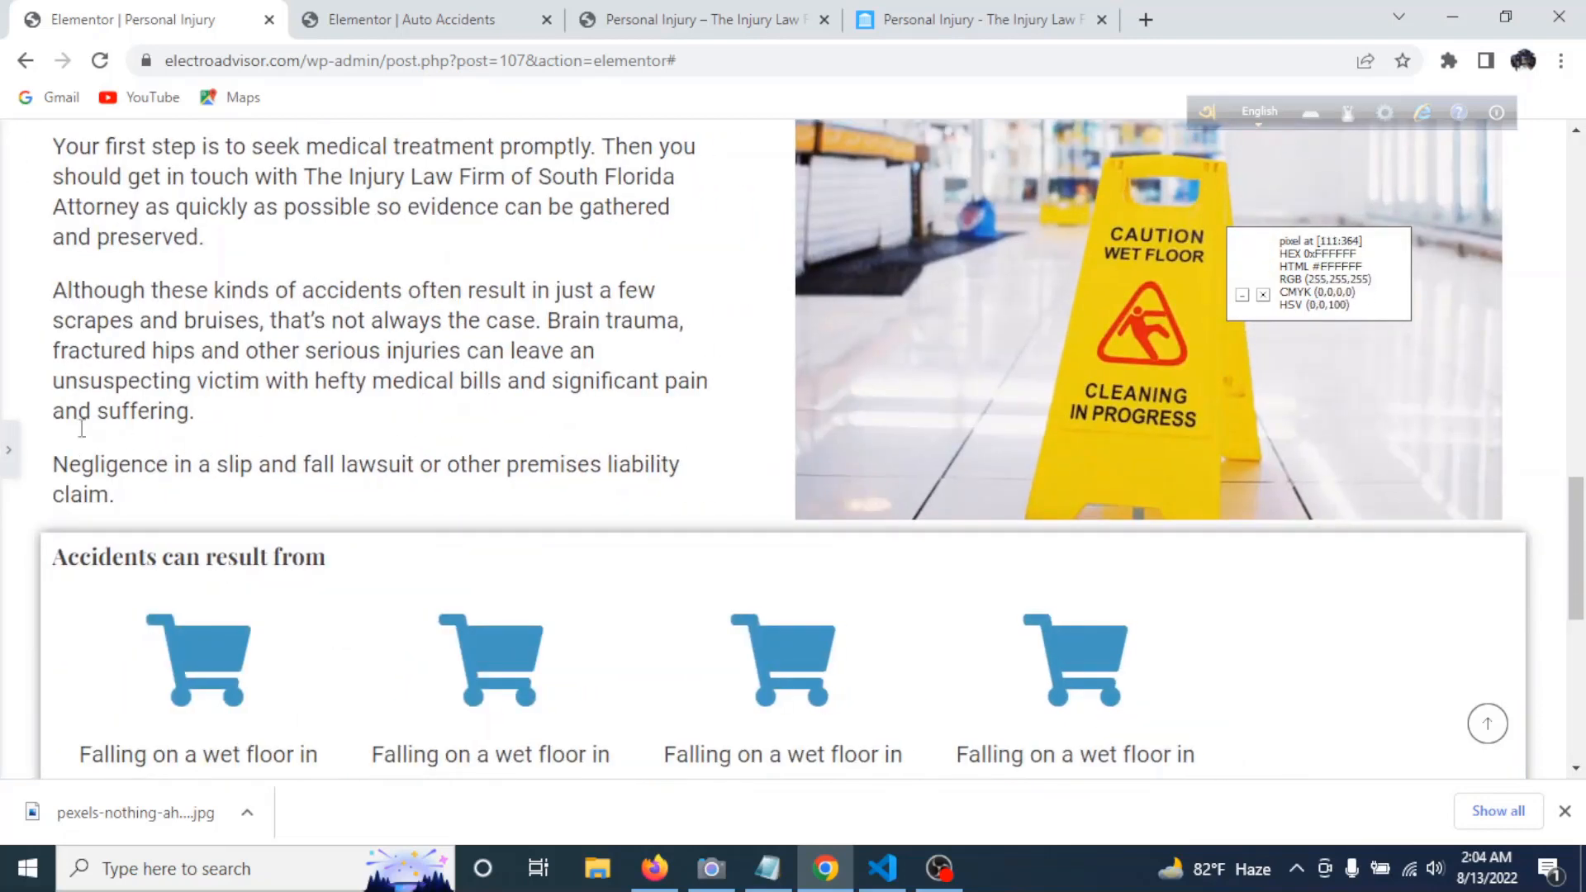
# - Set the top margin of the "Accidents can result from" section to -95 px and preview it at full width
pyautogui.click(8, 451)
pyautogui.click(8, 451)
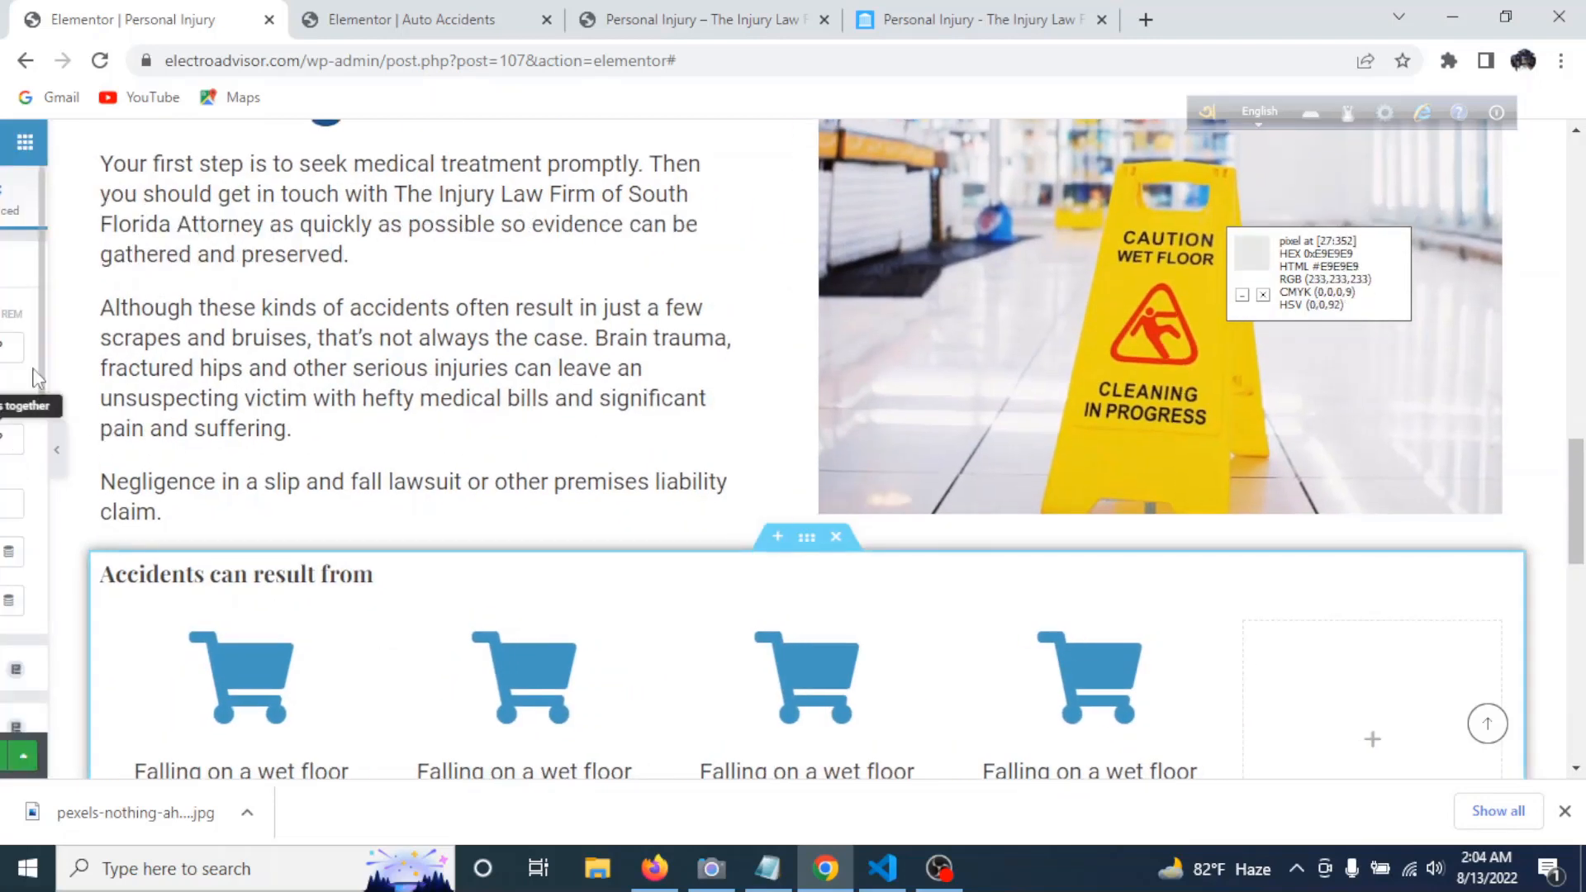
pyautogui.click(335, 450)
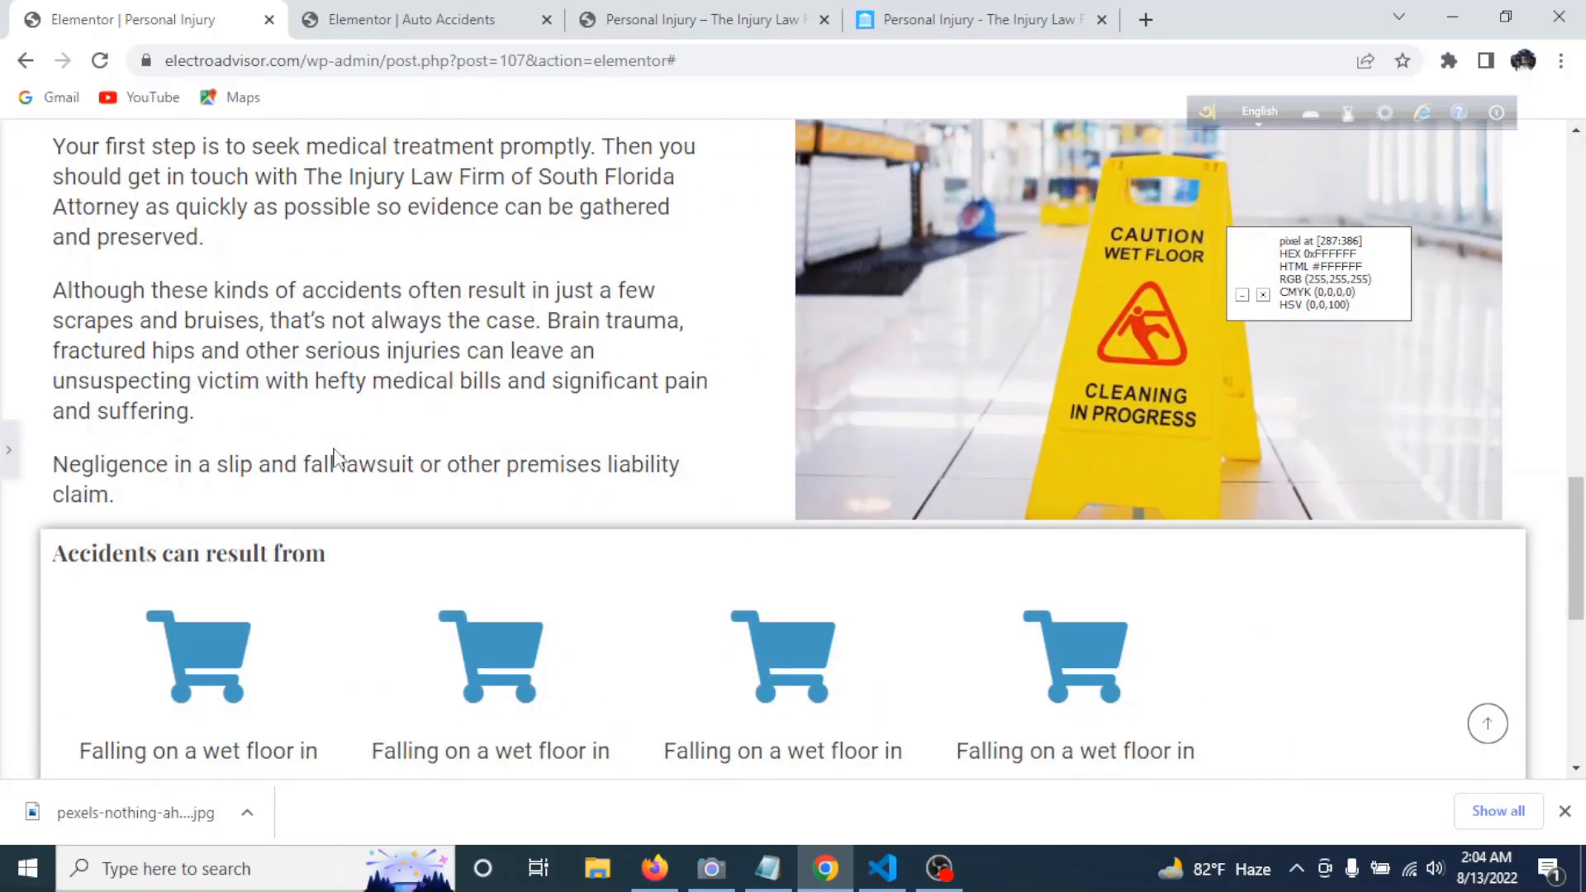
pyautogui.click(10, 450)
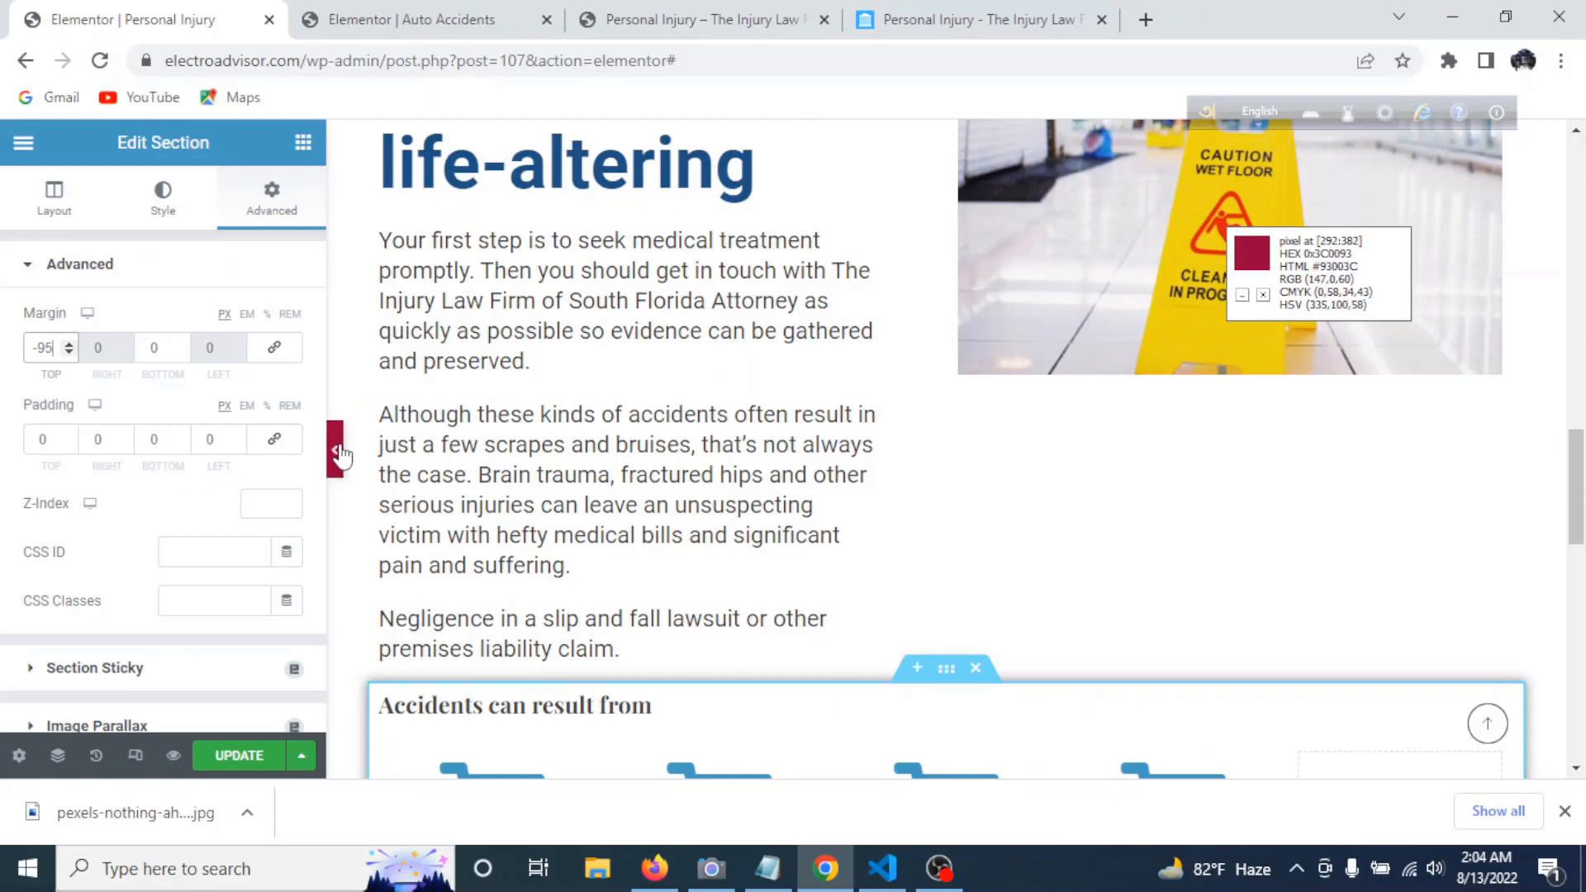
pyautogui.click(336, 450)
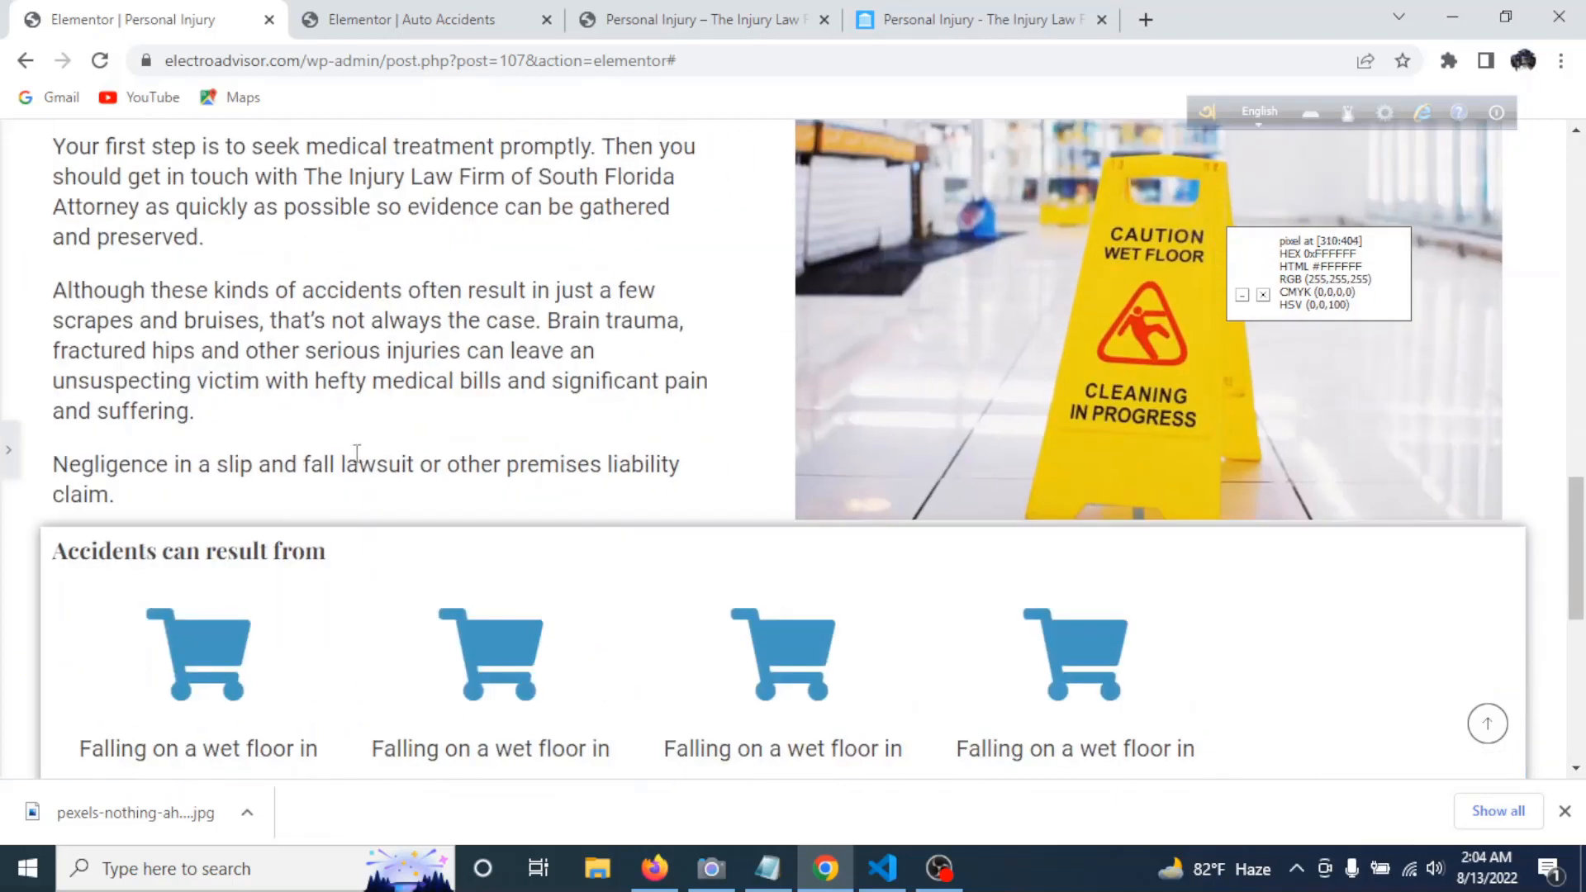
# - Compare the inner spacing of the "Accidents can result from" box with the same box on the reference page
pyautogui.scroll(-3, 543, 516)
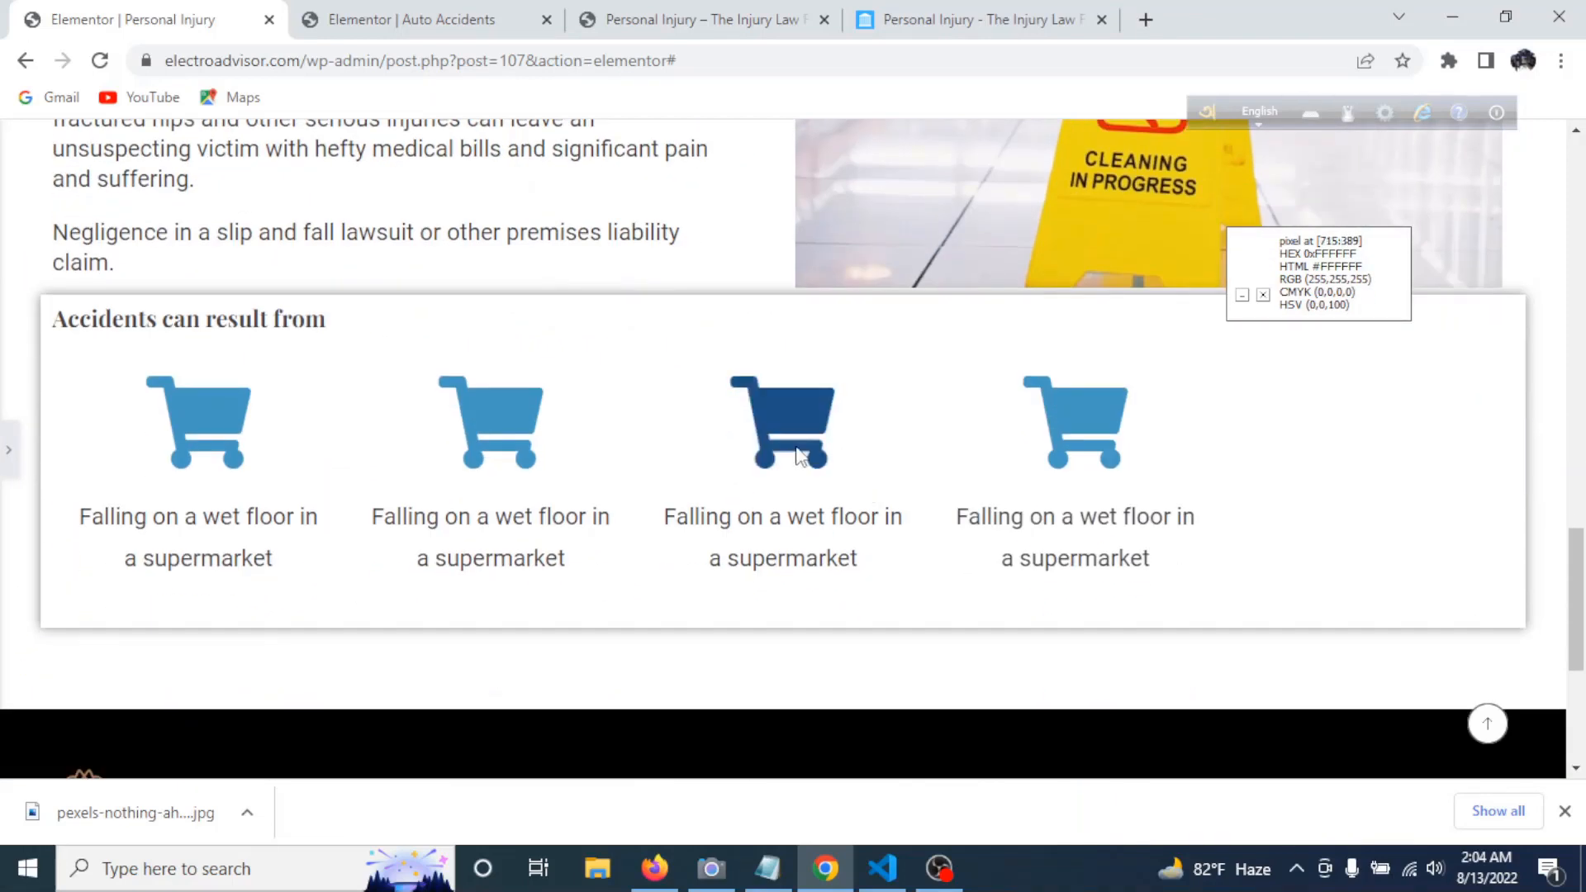
pyautogui.click(975, 20)
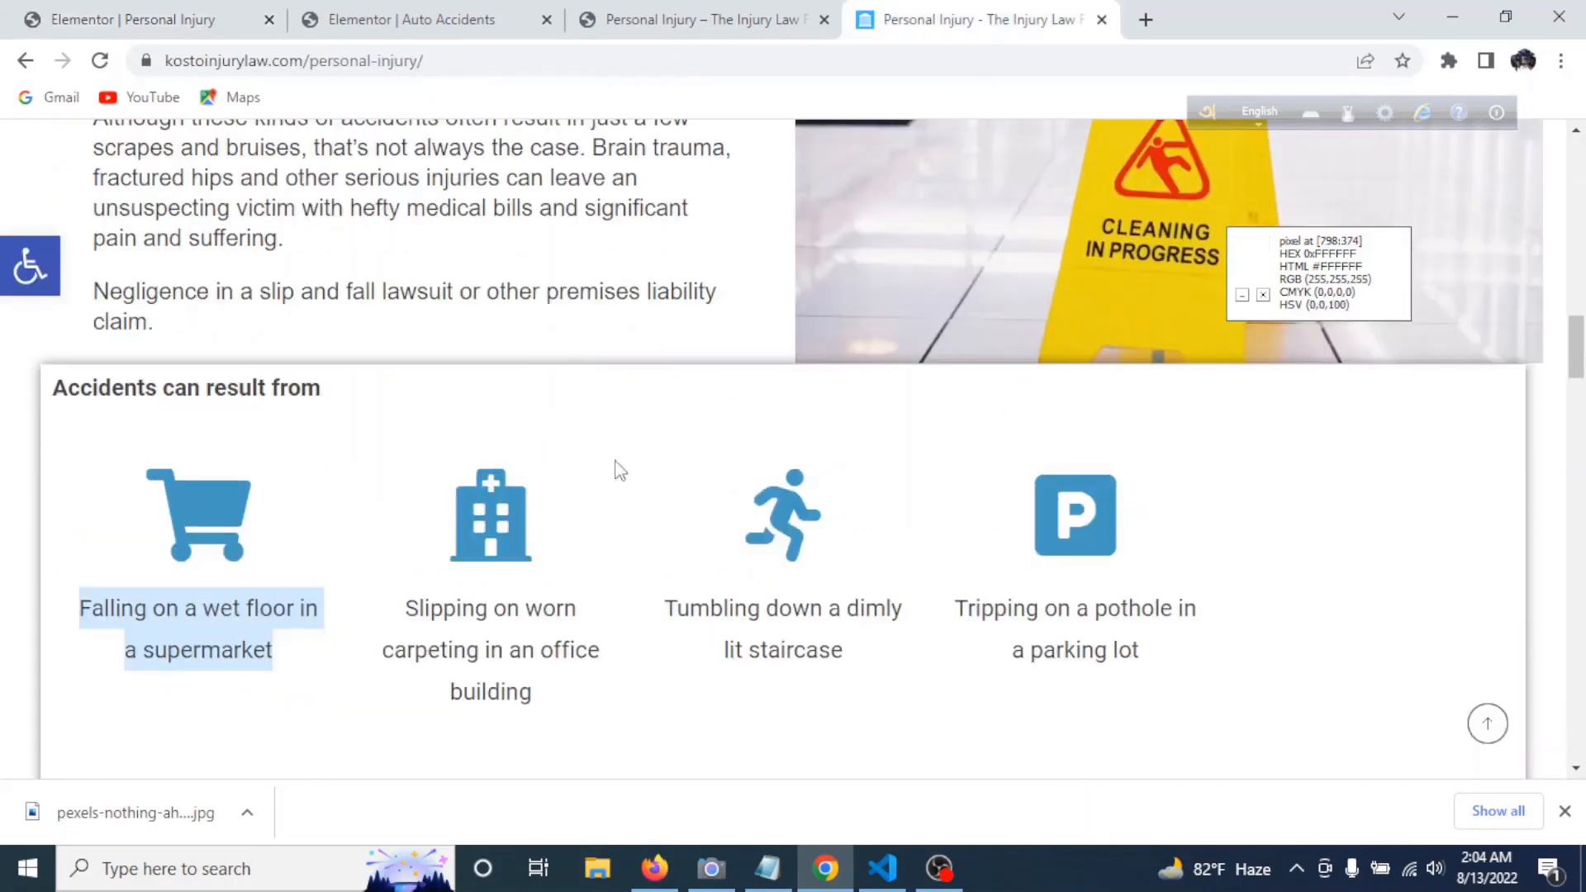
pyautogui.scroll(-4, 453, 595)
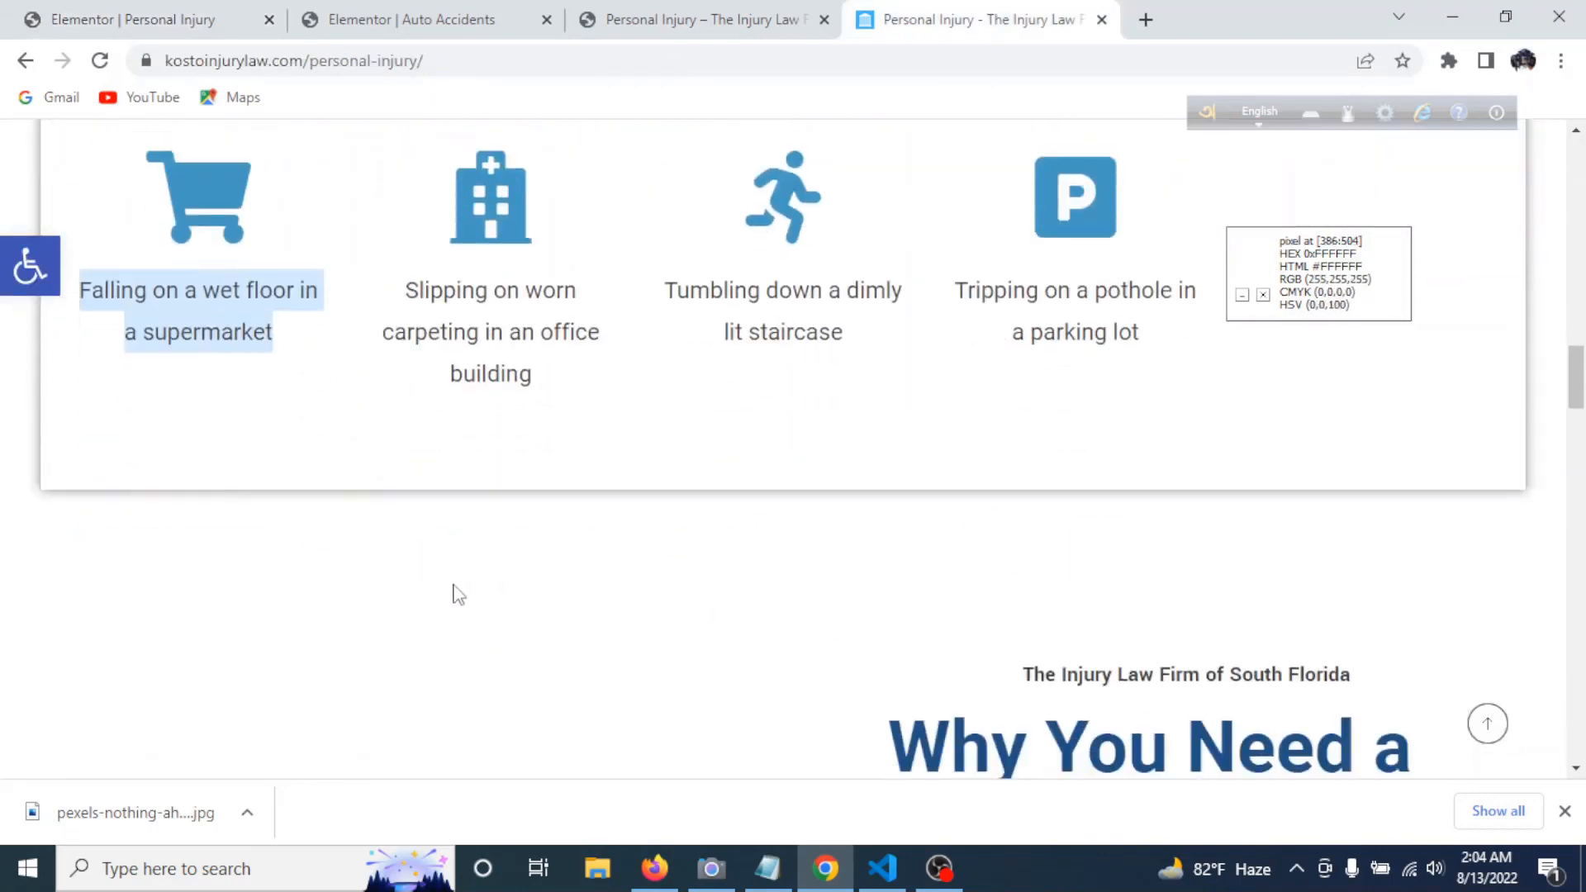
pyautogui.scroll(3, 457, 594)
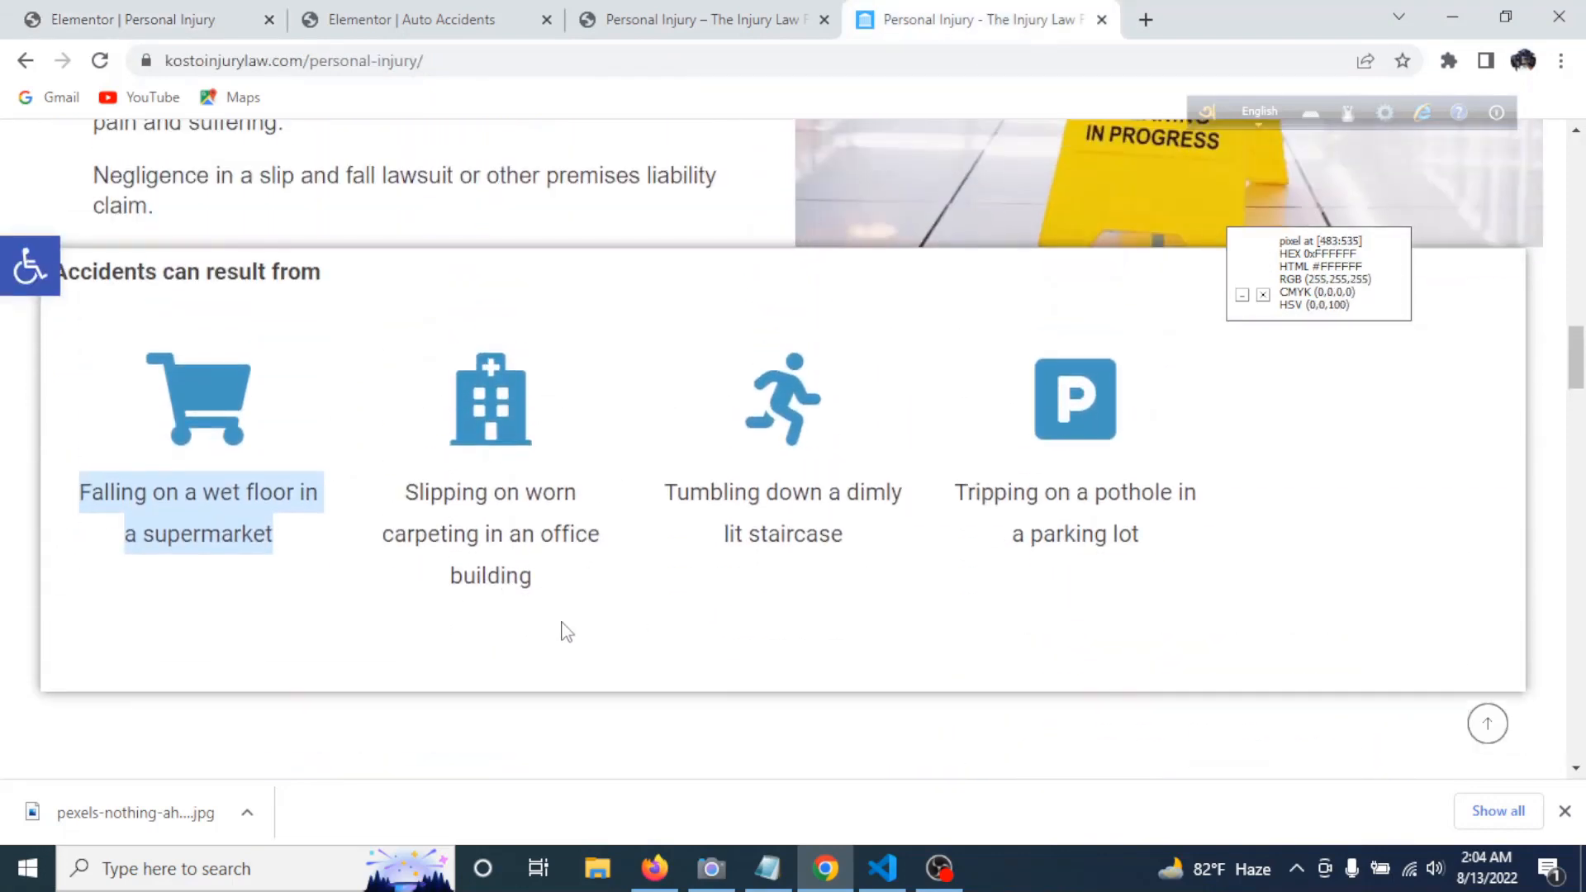
pyautogui.hotkey('ctrl', 'Tab')
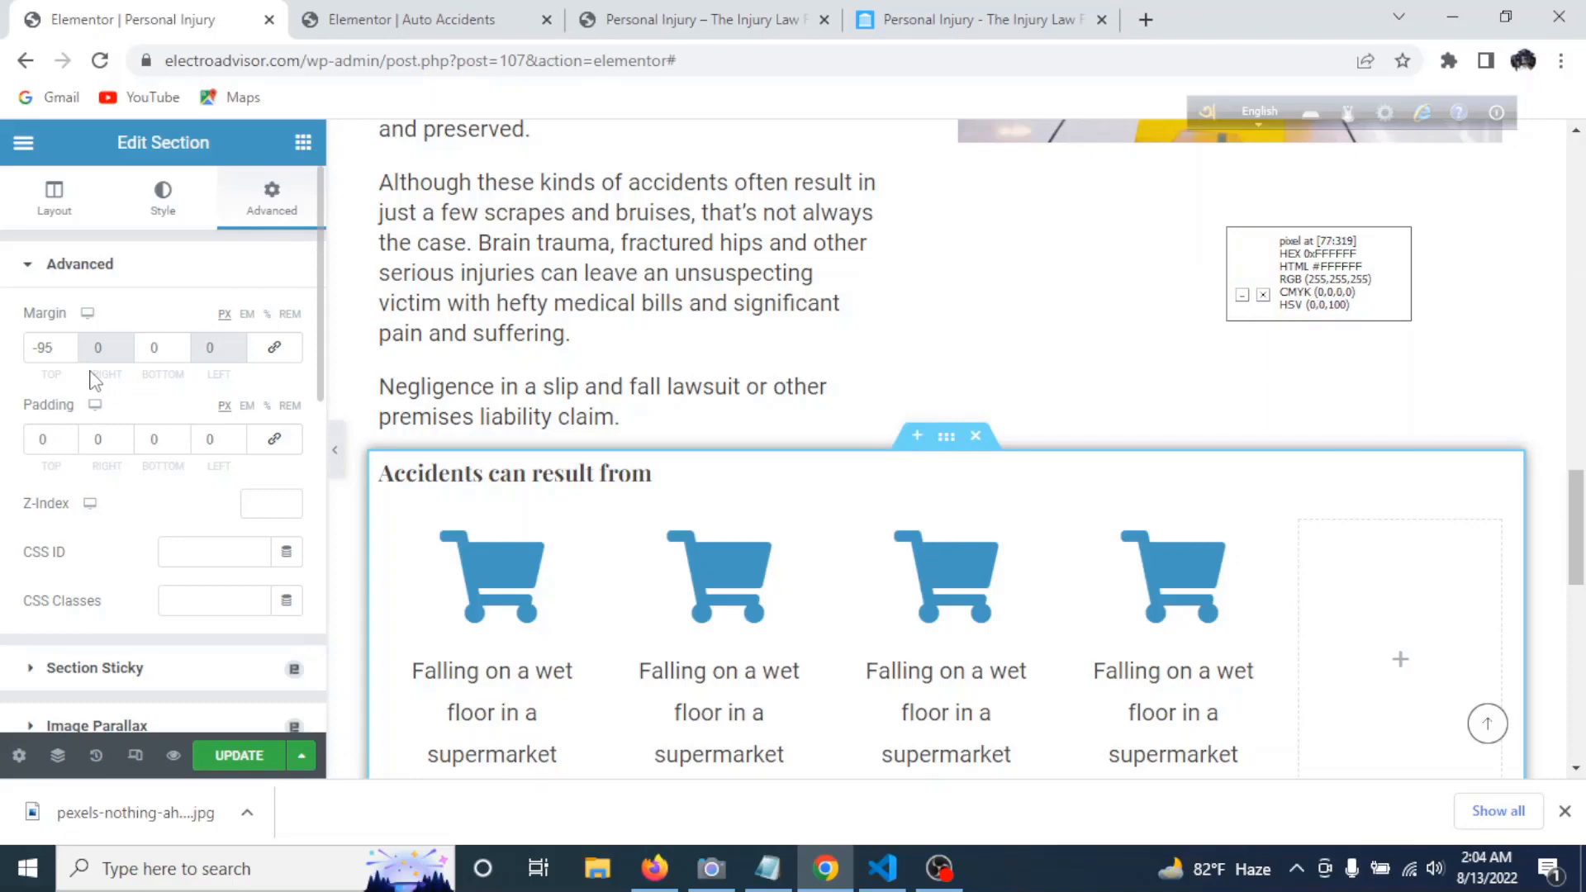
pyautogui.click(69, 436)
pyautogui.click(70, 436)
pyautogui.click(70, 436)
pyautogui.click(70, 436)
pyautogui.click(69, 436)
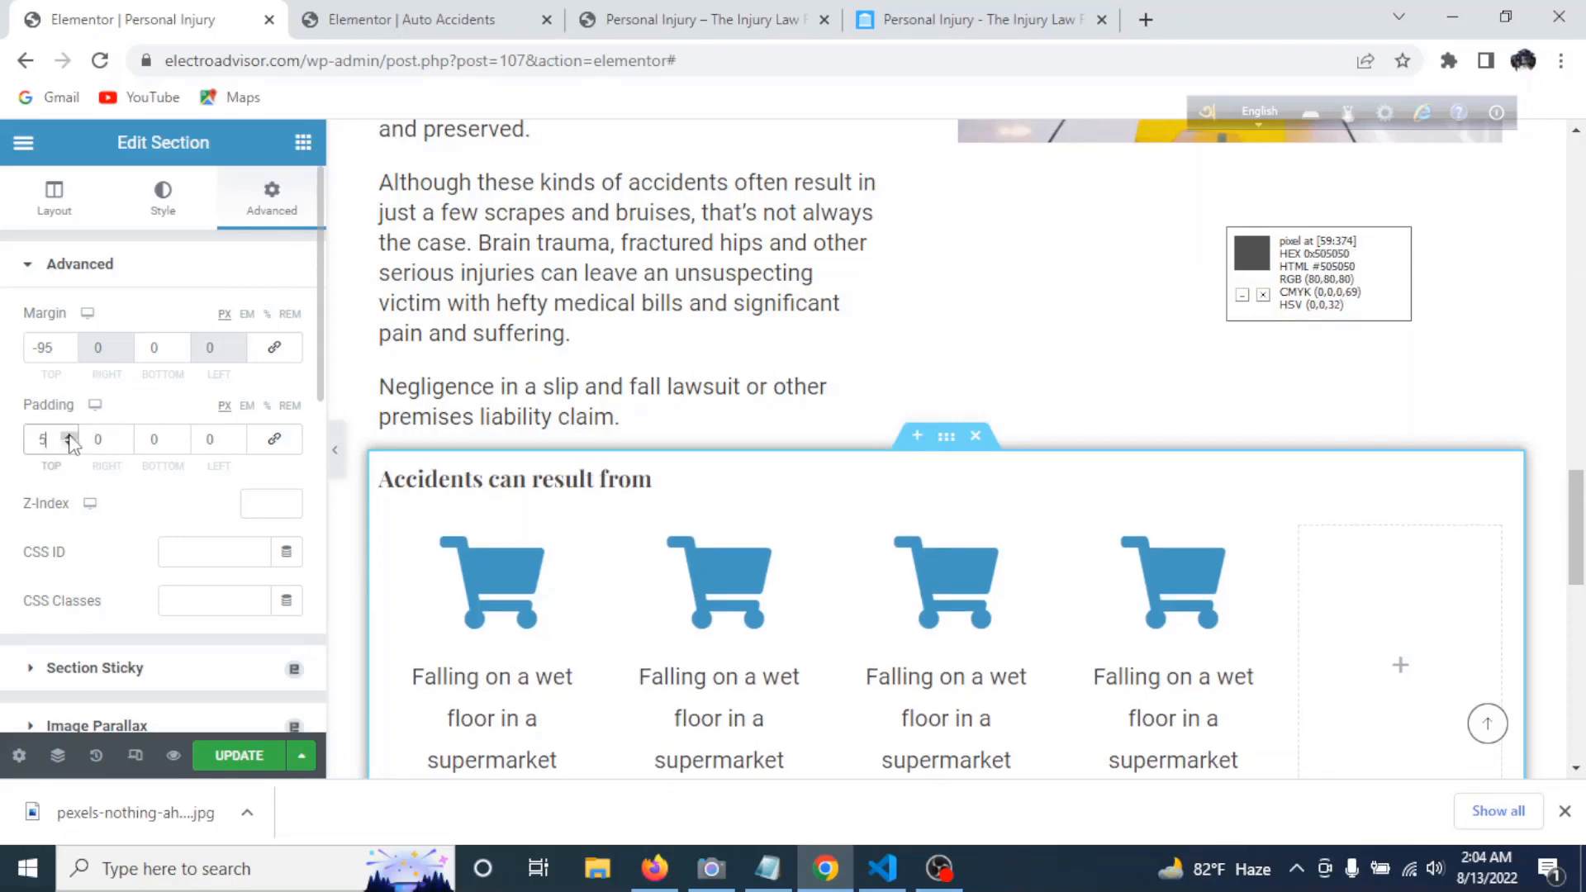
pyautogui.moveTo(48, 444); pyautogui.dragTo(5, 459)
pyautogui.write('00')
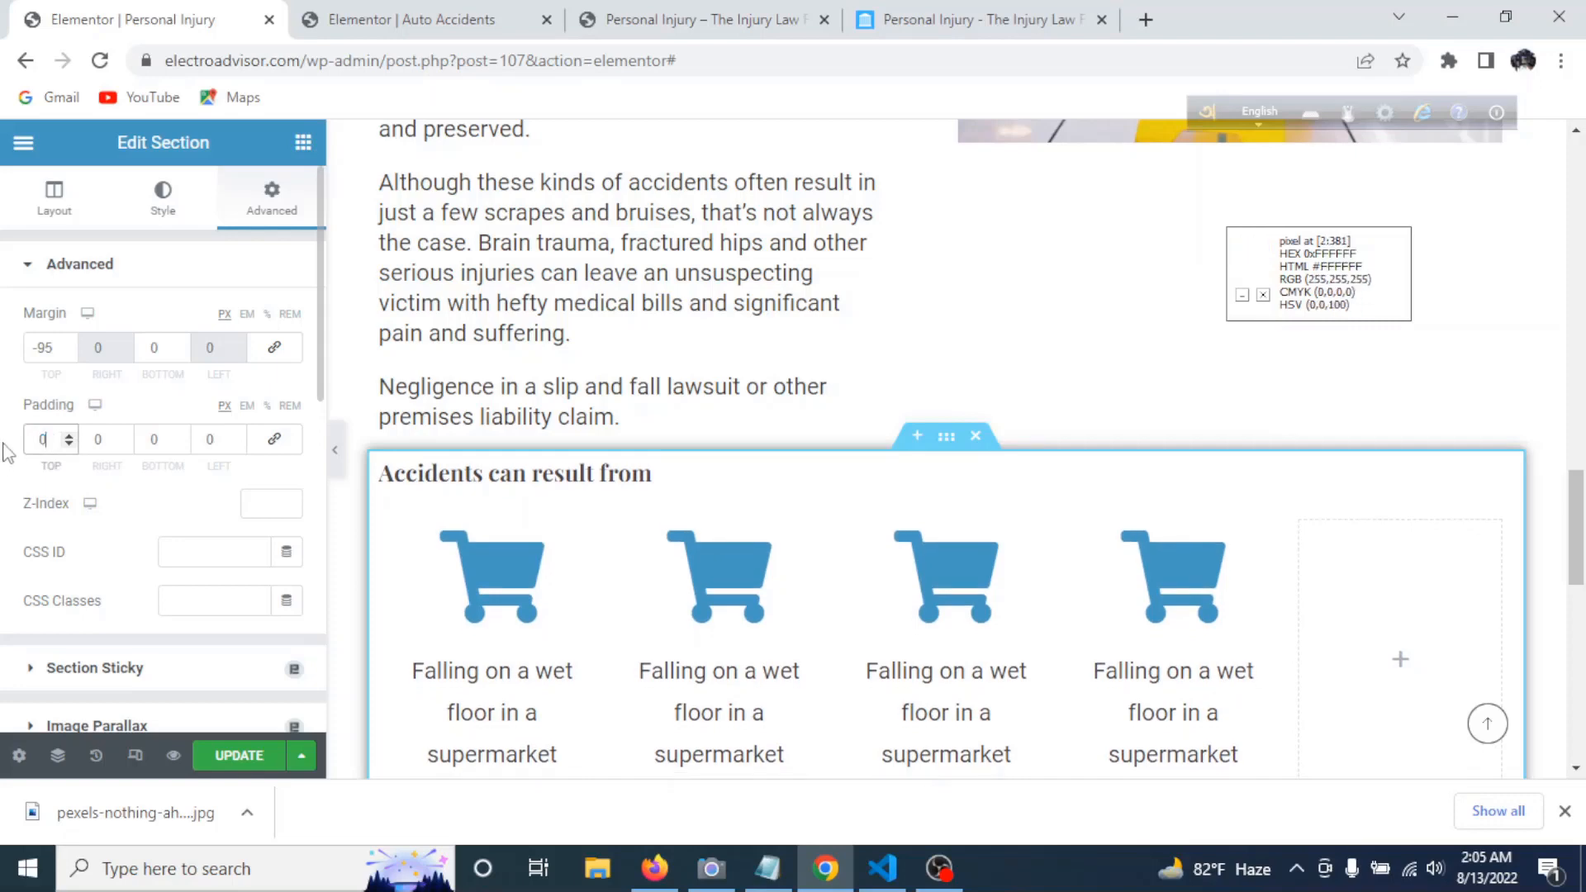
# - Link the section's padding values, set them to 20 px on all sides, and preview the result at full width
pyautogui.click(273, 439)
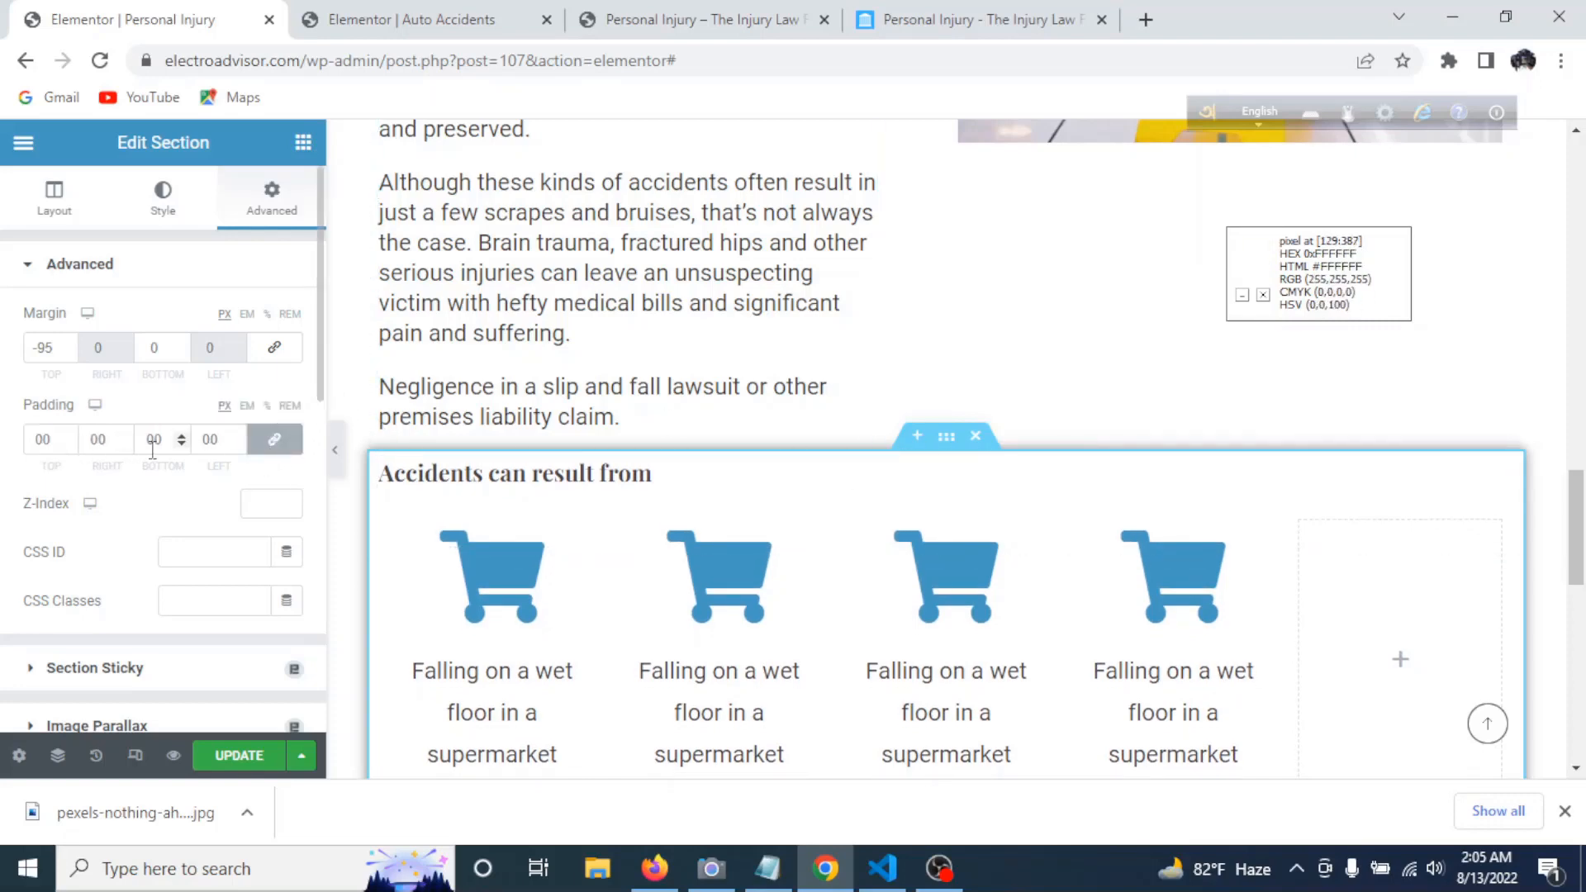
pyautogui.press('Up')
pyautogui.press('Up')
pyautogui.press('Up')
pyautogui.press('Up')
pyautogui.press('Up')
pyautogui.press('Up')
pyautogui.press('Up')
pyautogui.press('Up')
pyautogui.press('Up')
pyautogui.press('Up')
pyautogui.press('Up')
pyautogui.press('Up')
pyautogui.press('Up')
pyautogui.press('Up')
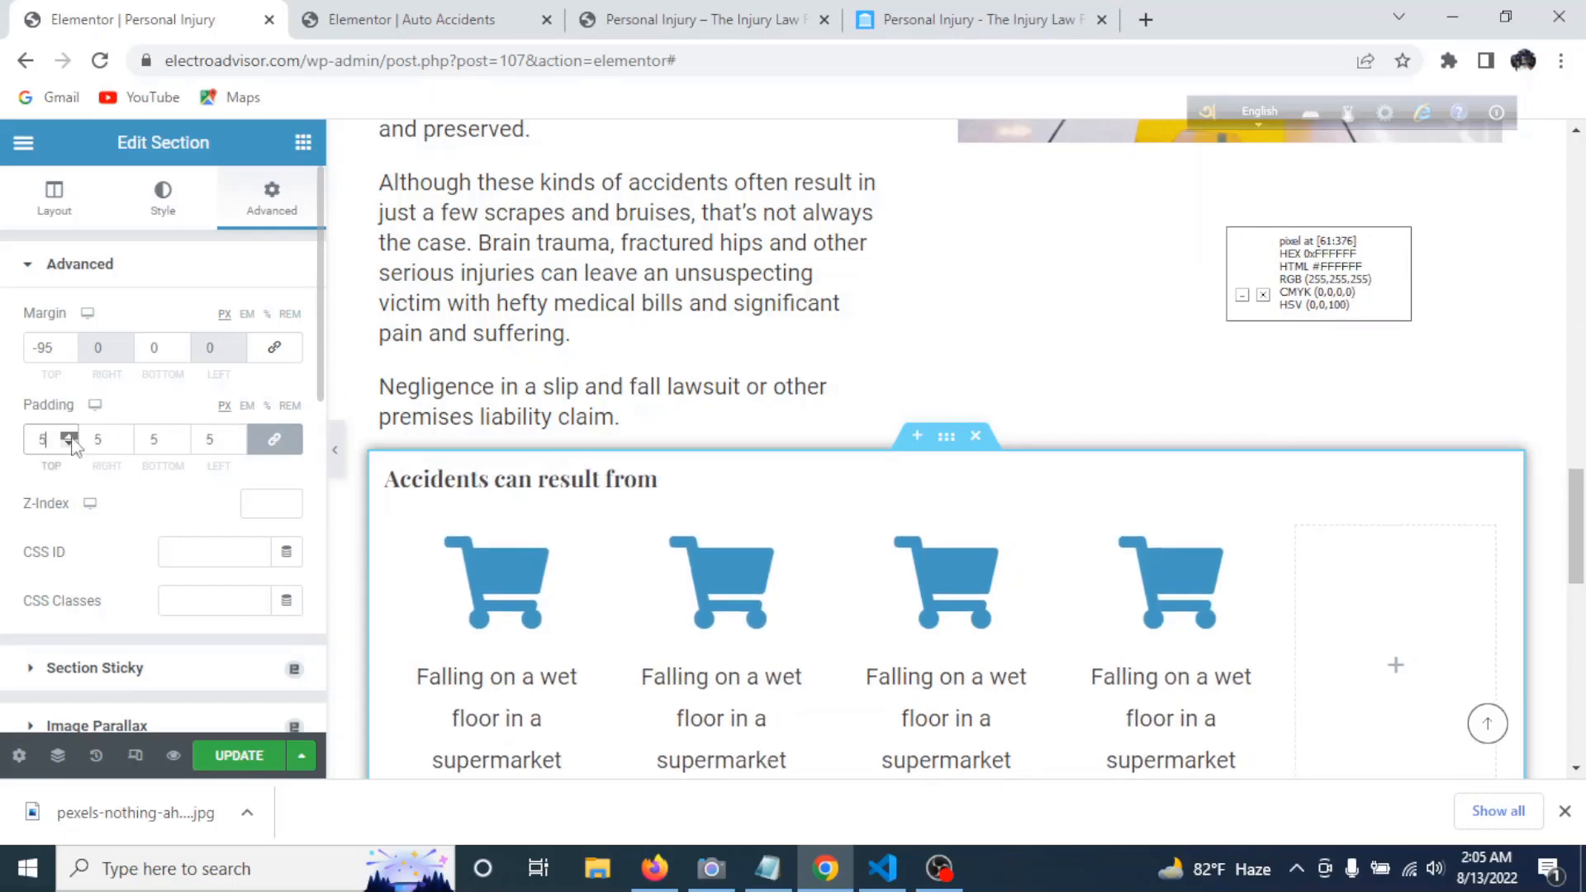
pyautogui.press('Up')
pyautogui.press('Up')
pyautogui.press('Up')
pyautogui.press('Up')
pyautogui.press('Up')
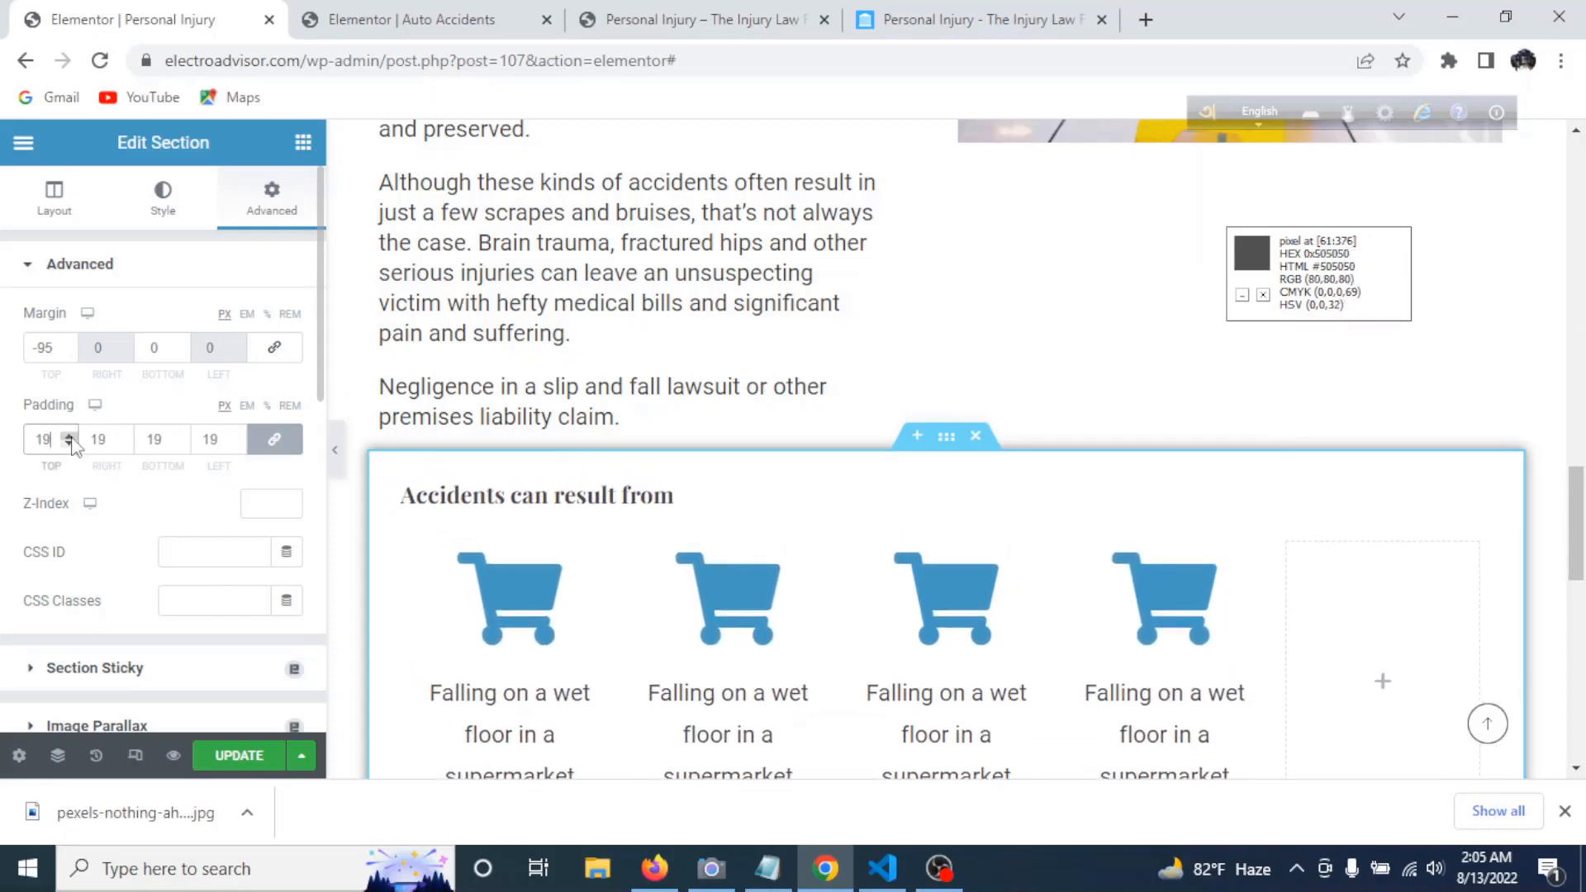
pyautogui.press('Up')
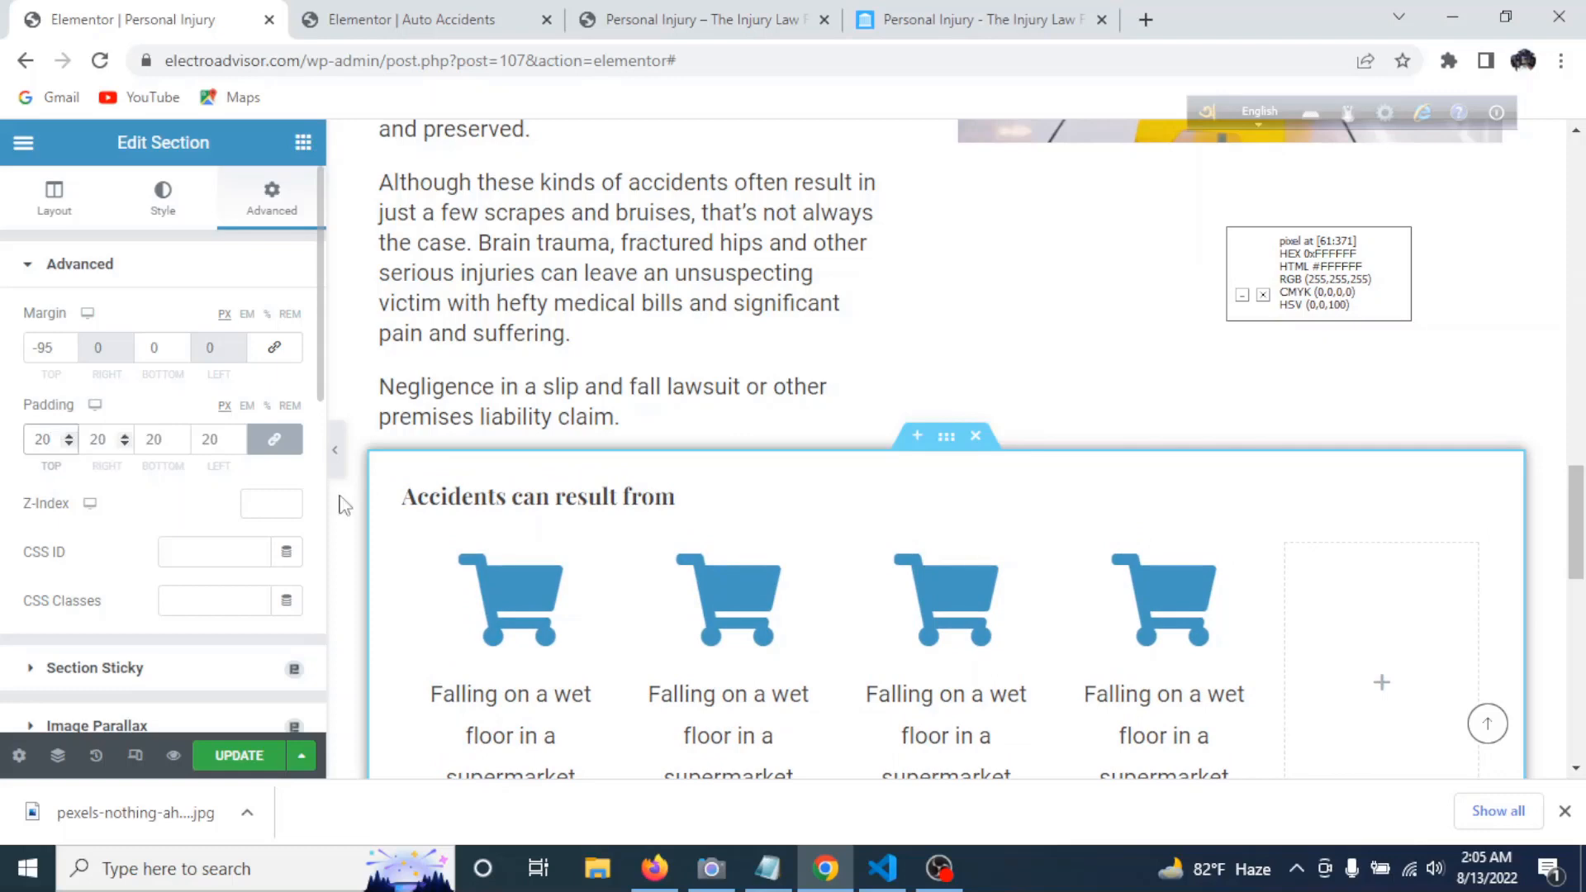
pyautogui.click(337, 452)
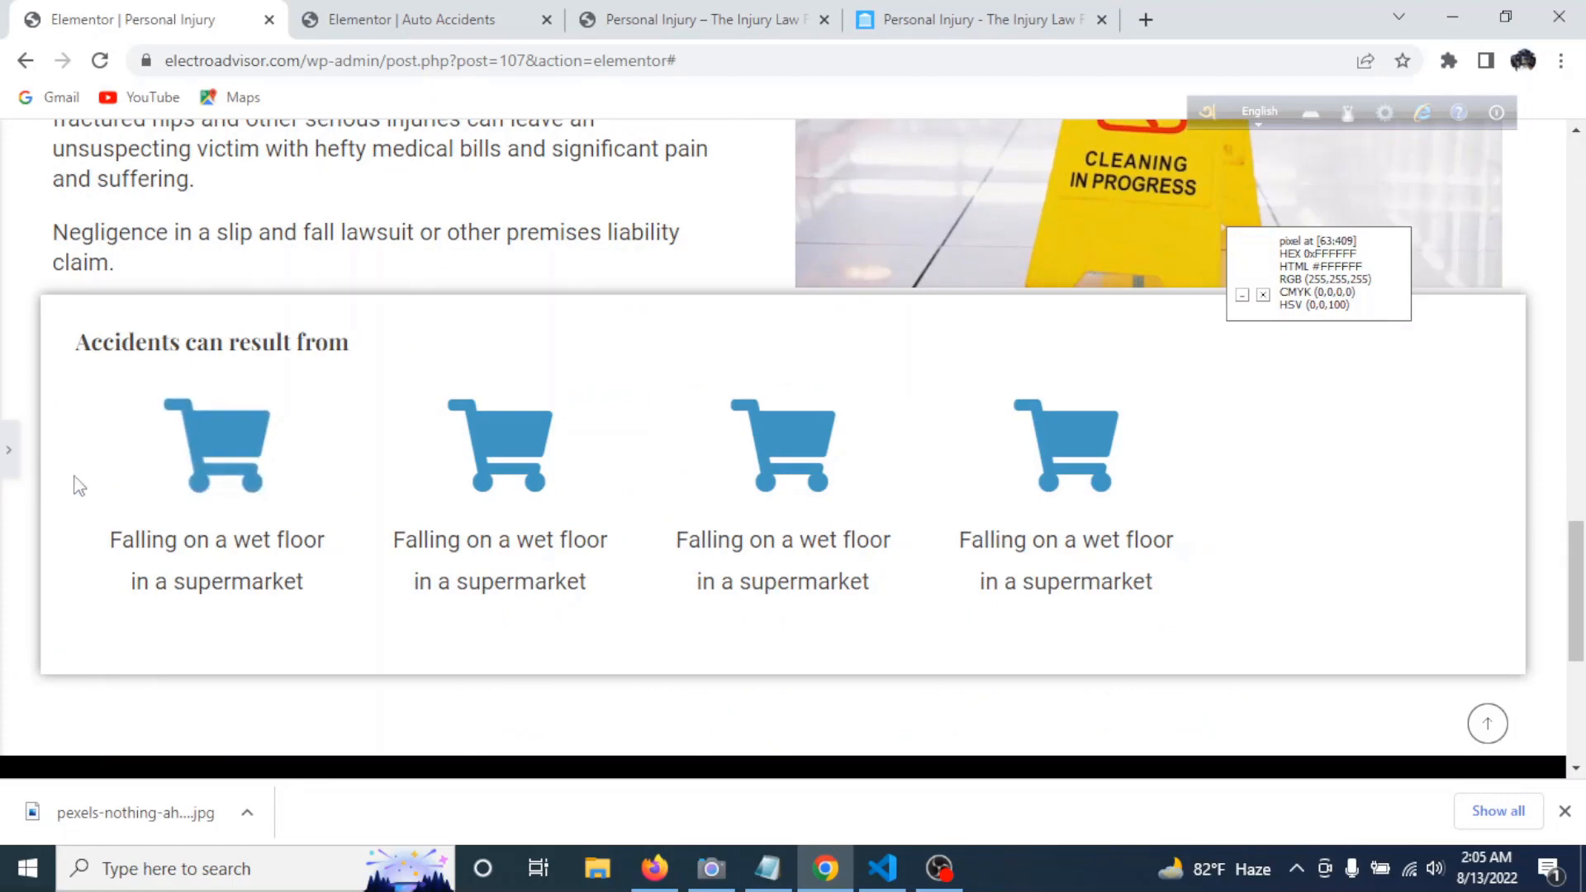
pyautogui.click(7, 450)
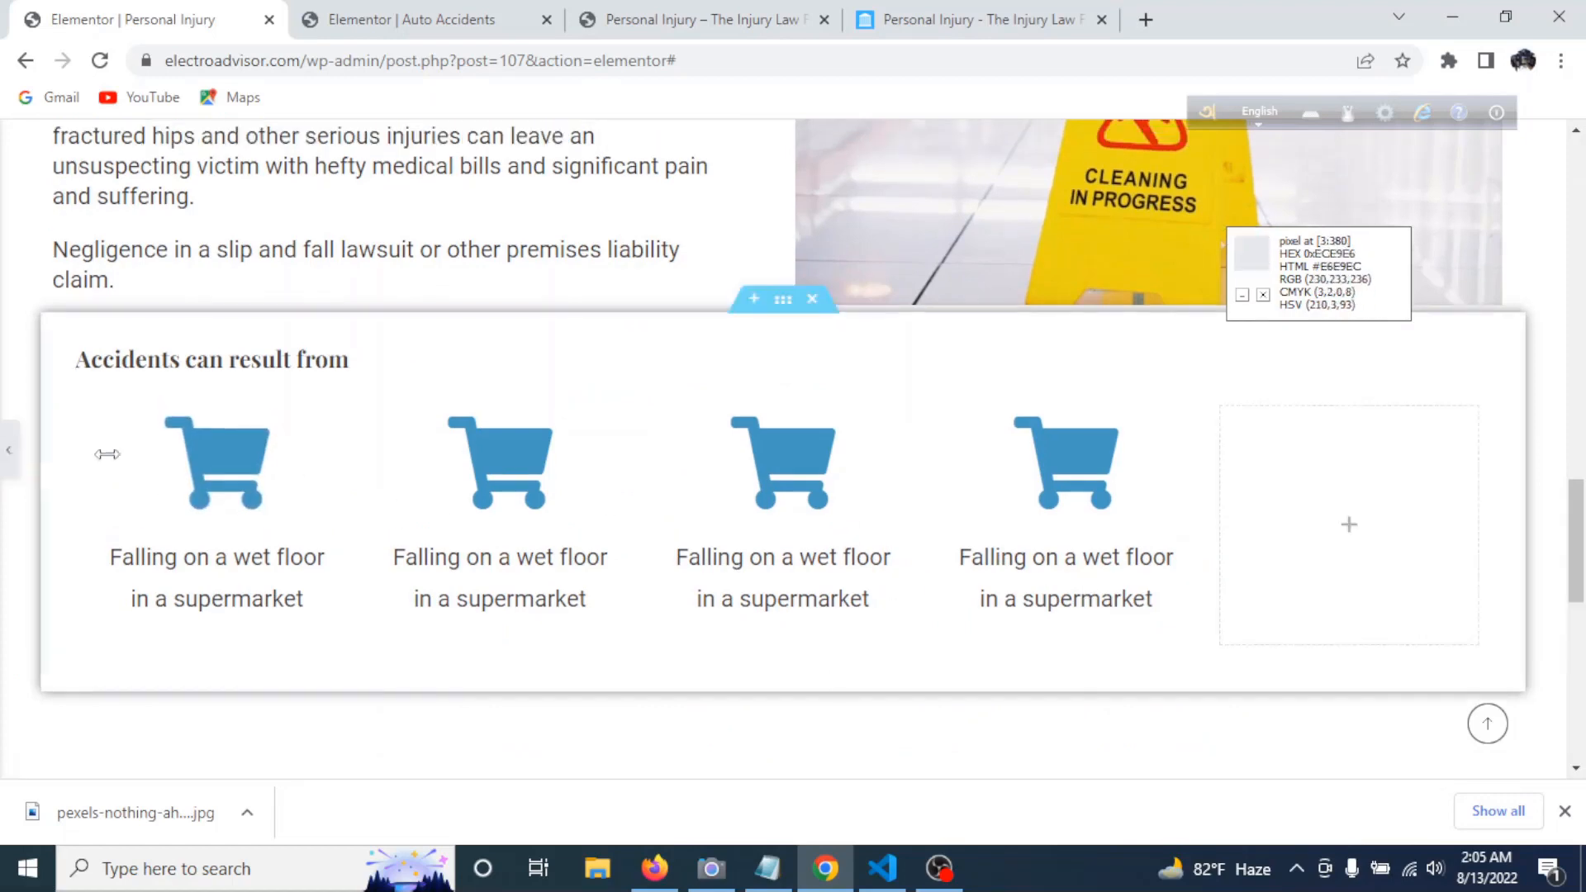
# - Examine the reference page's "Accidents can result from" box and the layout of the "Why You Need a Slip and Fall Lawyer" section below it
pyautogui.click(922, 37)
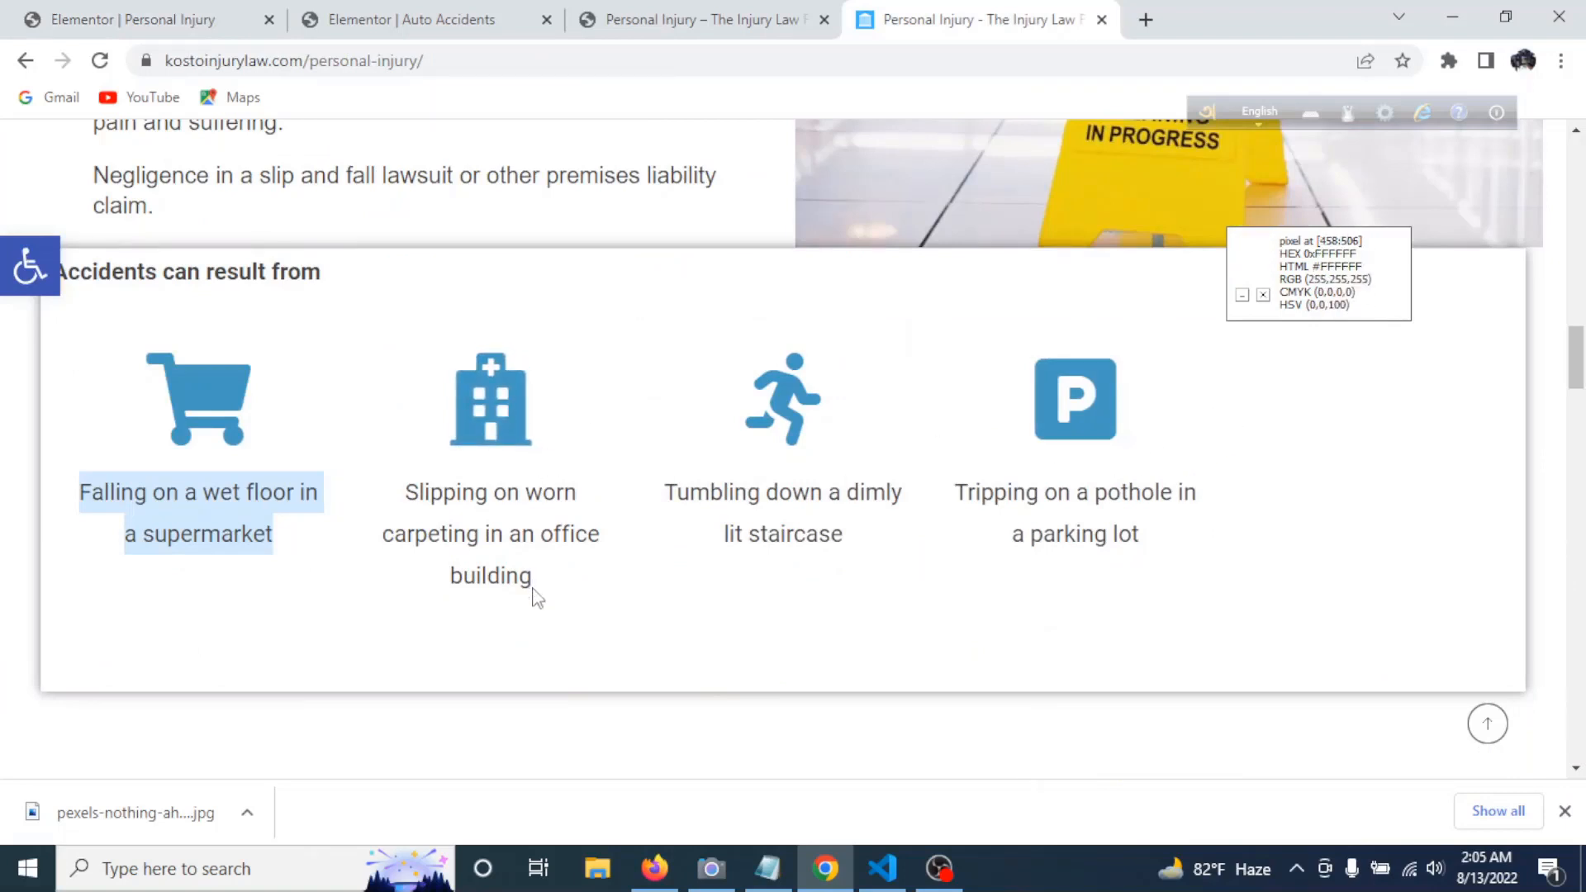
pyautogui.moveTo(533, 593); pyautogui.dragTo(405, 492)
pyautogui.click(132, 19)
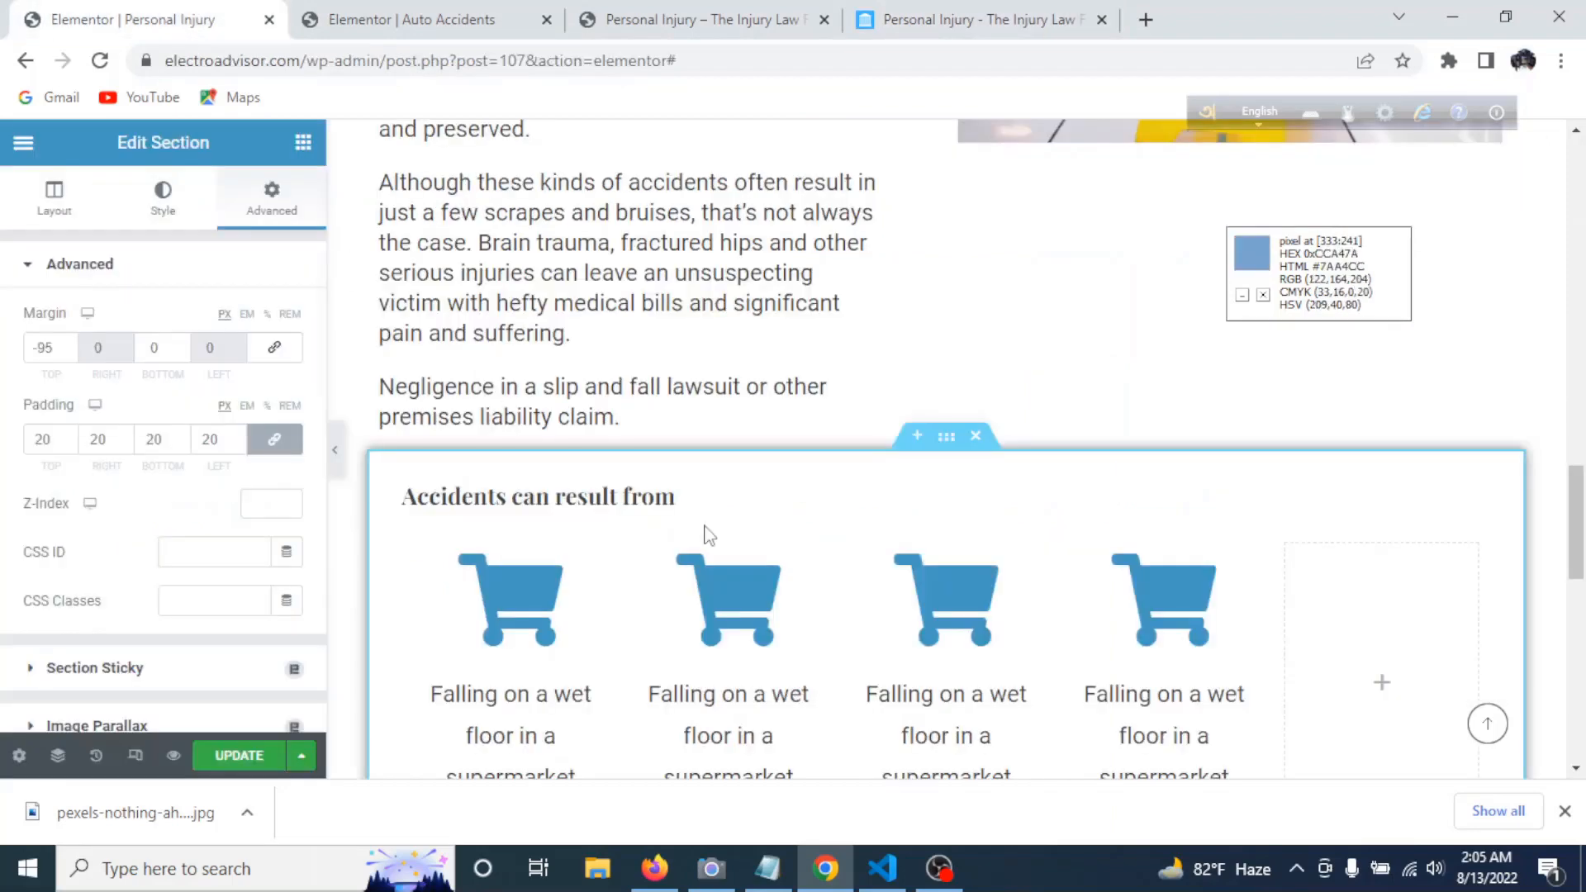
pyautogui.scroll(-4, 946, 550)
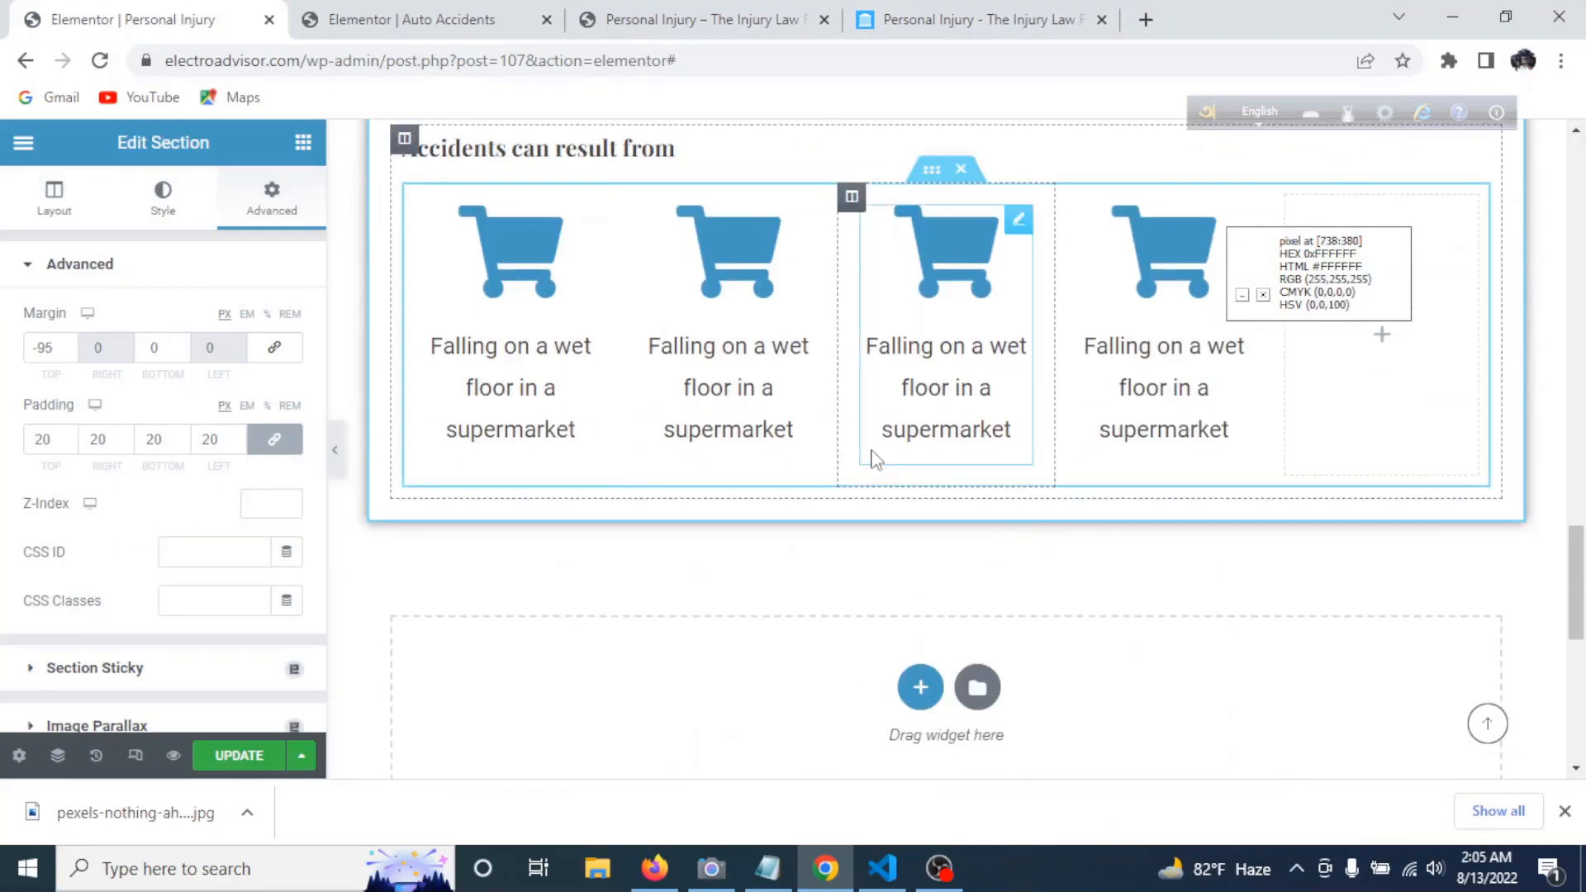
pyautogui.click(1004, 15)
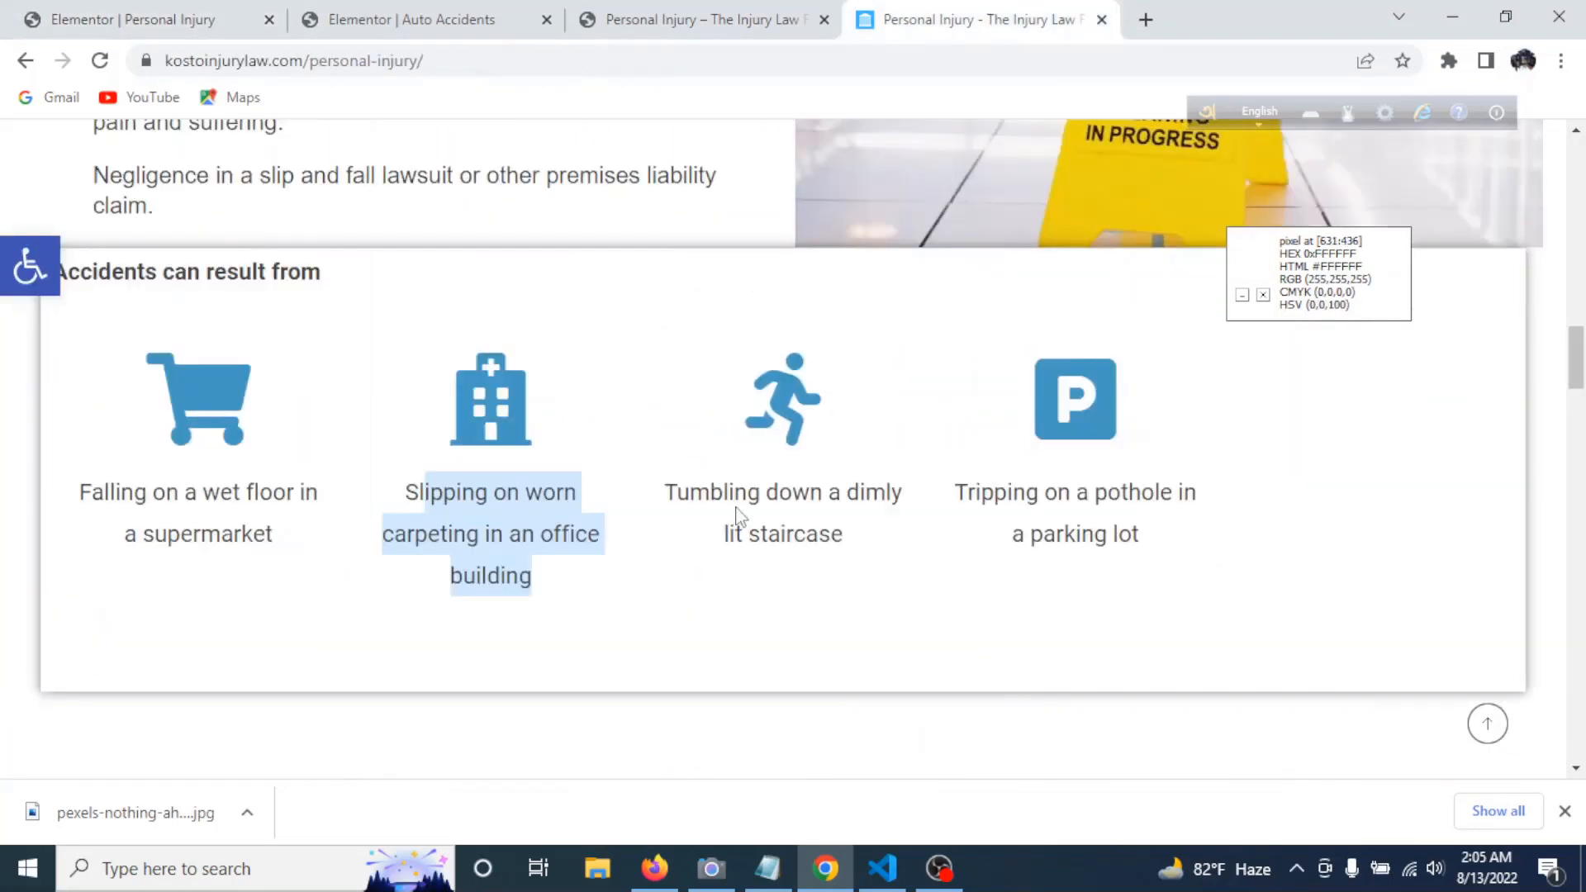
pyautogui.scroll(-14, 738, 518)
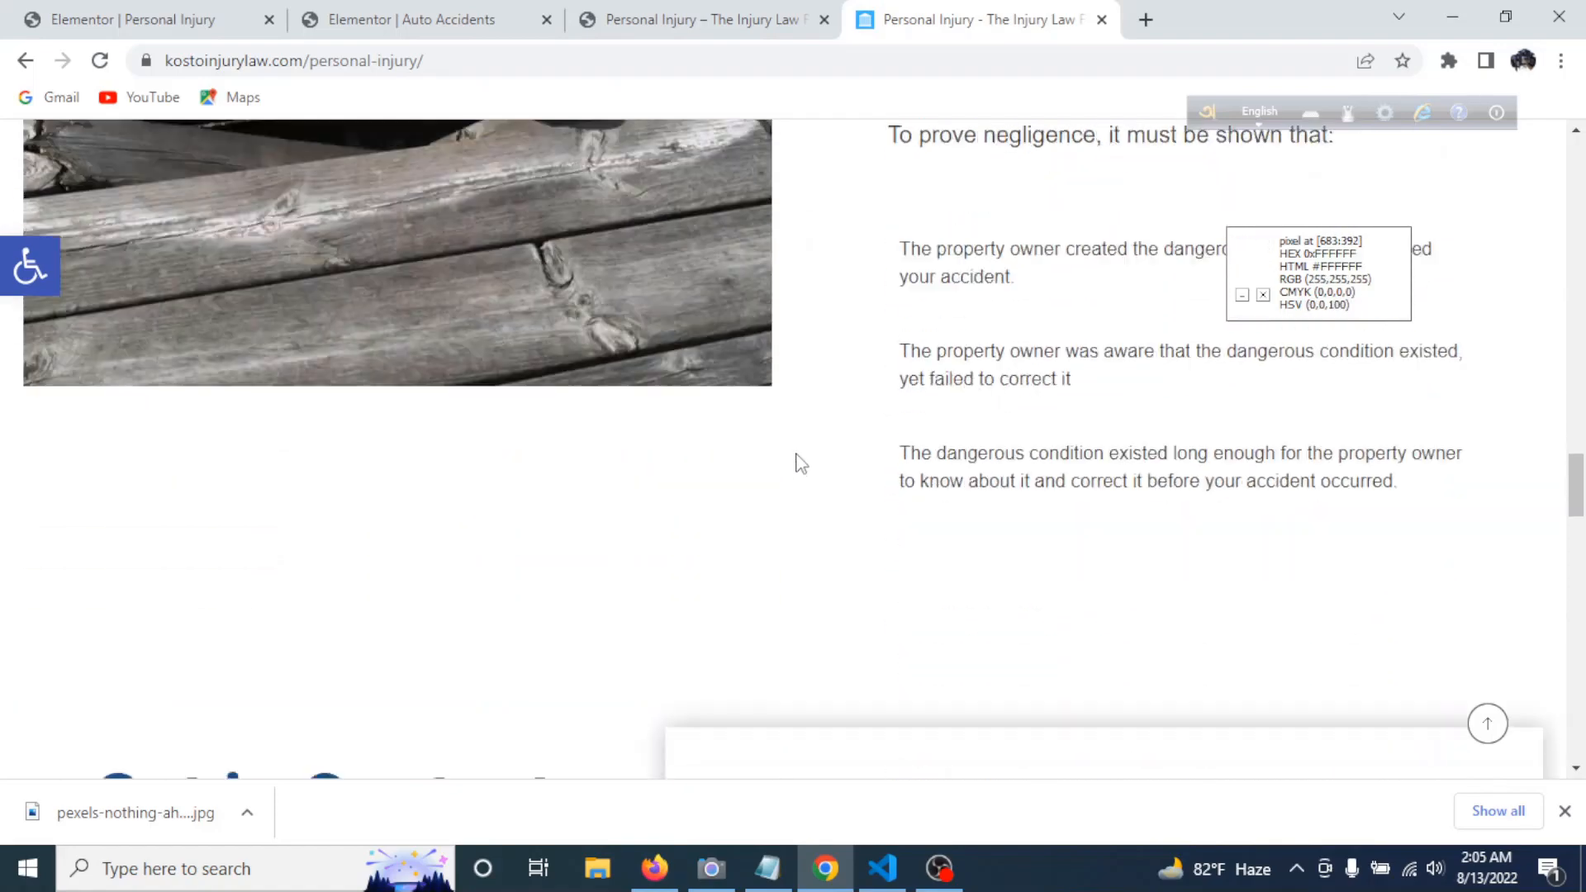
pyautogui.scroll(-4, 800, 463)
pyautogui.scroll(14, 803, 454)
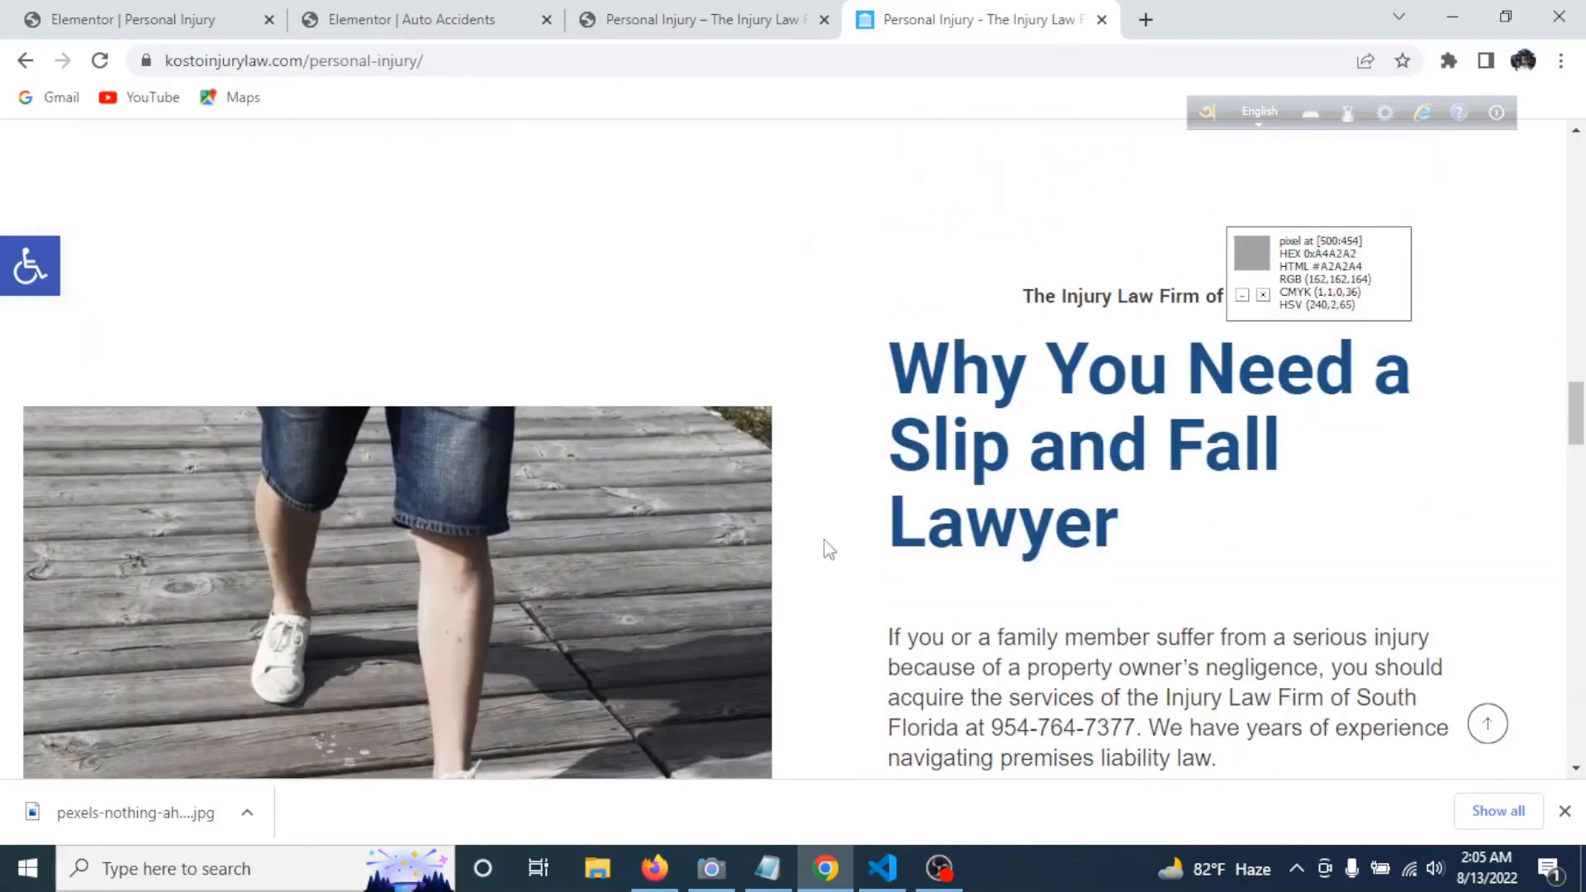
pyautogui.scroll(-4, 991, 542)
pyautogui.scroll(-5, 996, 534)
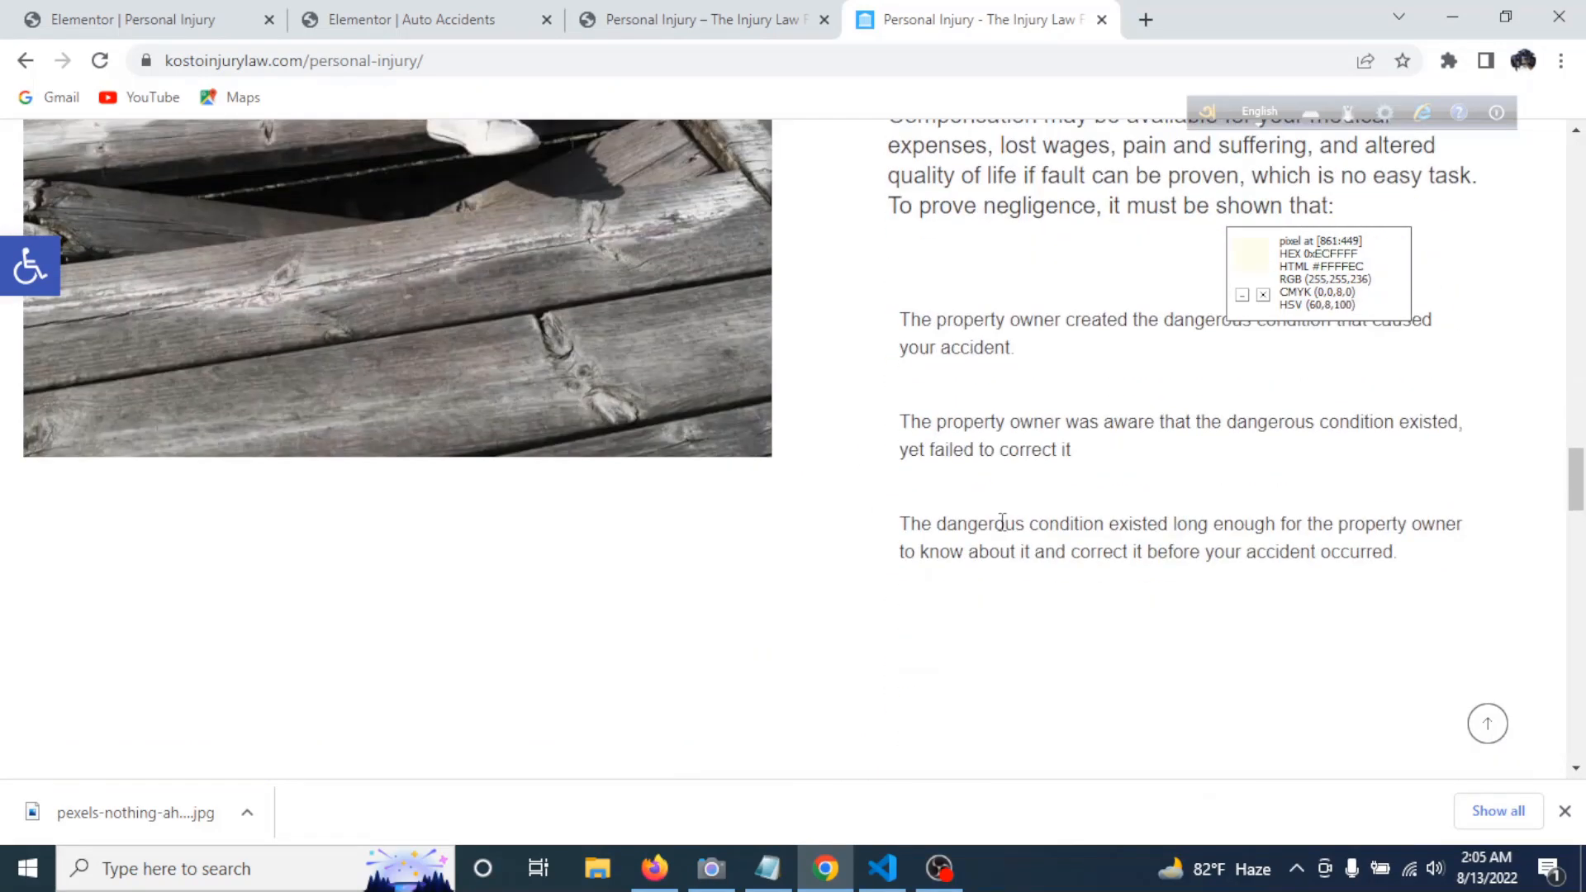
pyautogui.scroll(8, 1009, 524)
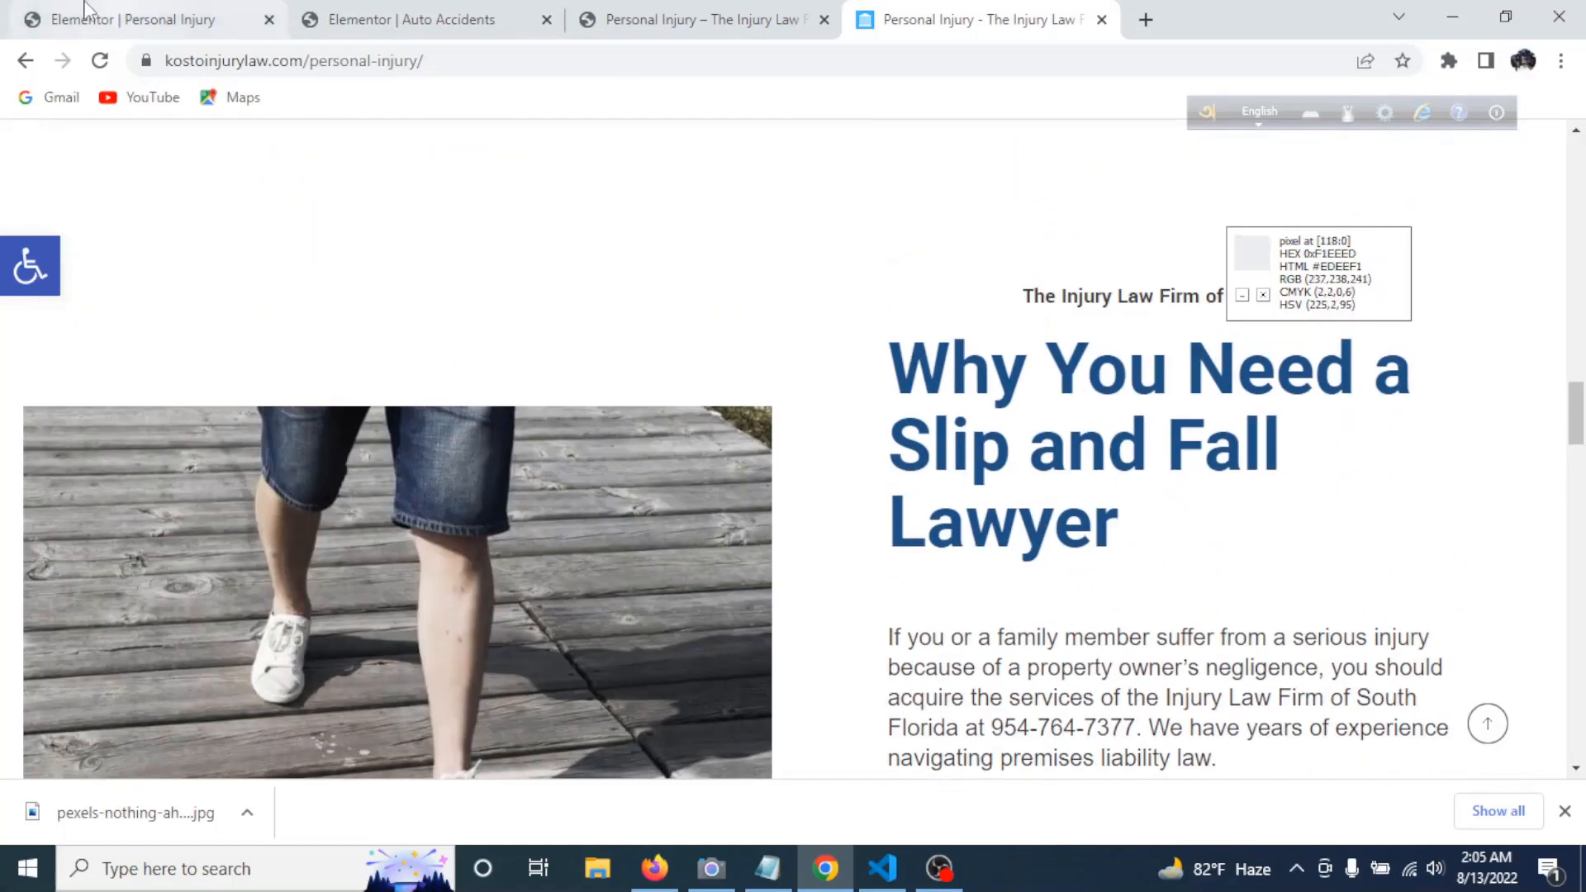
pyautogui.click(85, 10)
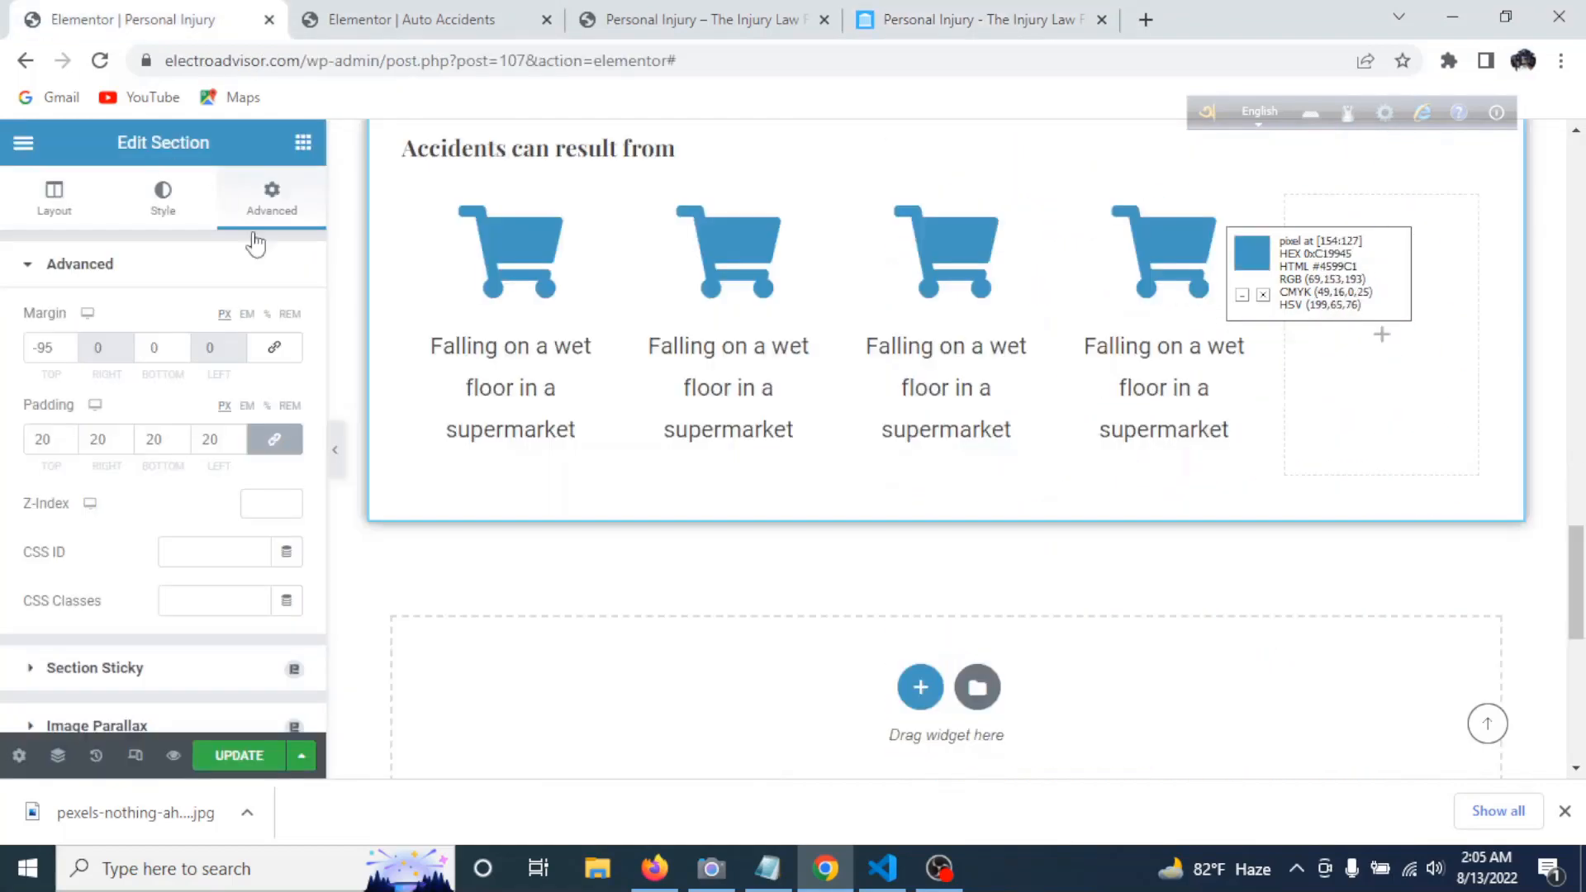
# - Copy the "Injuries sustained as a result of a Slip and Fall" section and paste it below the "Accidents can result from" section
pyautogui.scroll(5, 807, 539)
pyautogui.scroll(7, 807, 538)
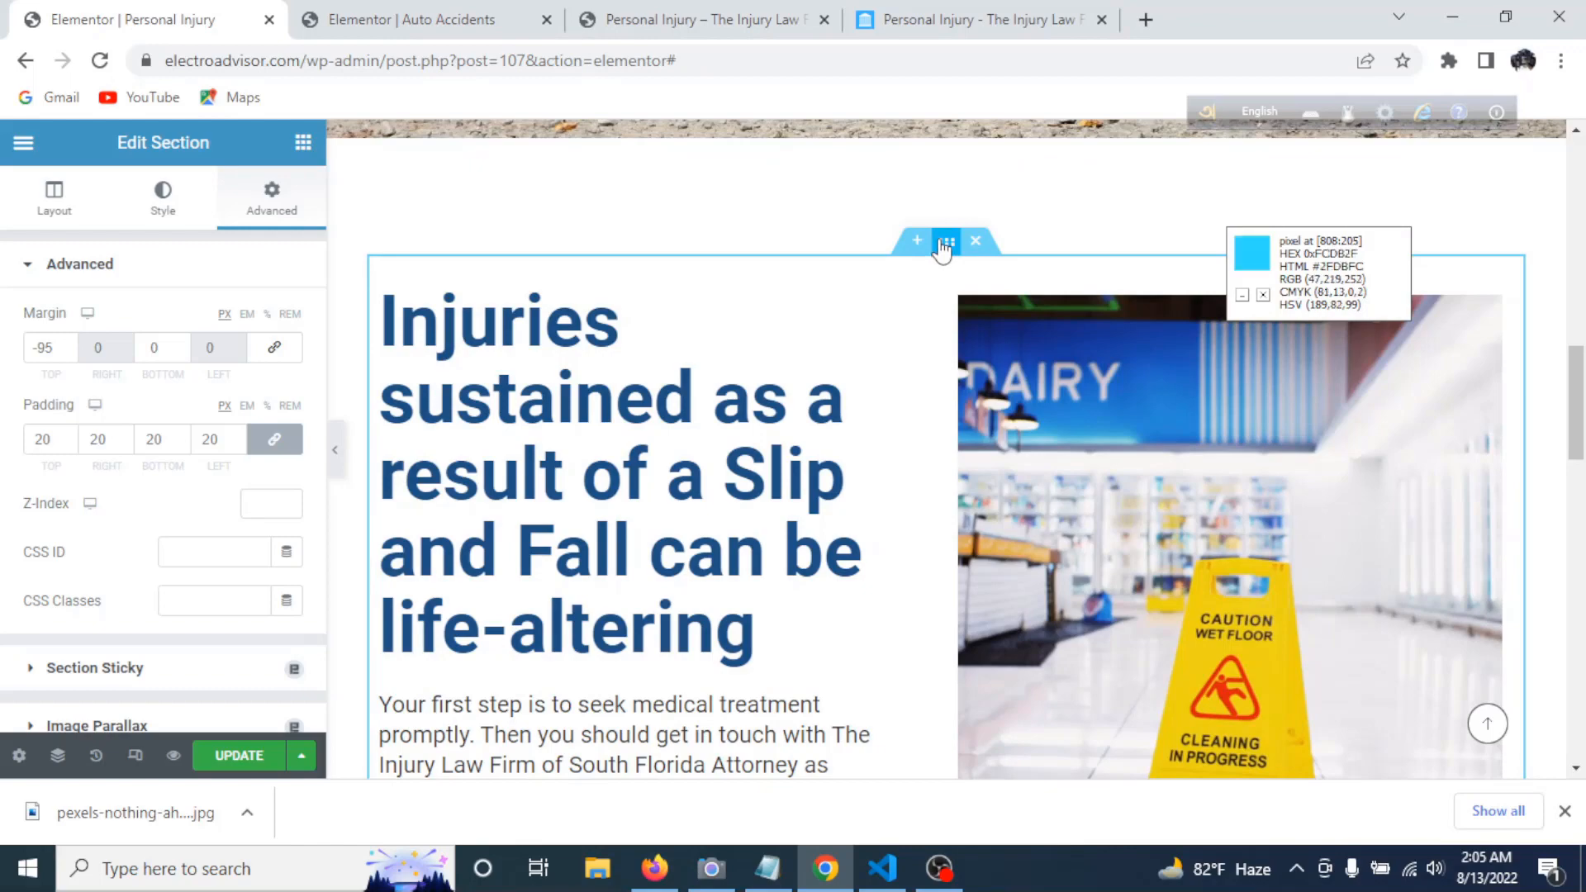
pyautogui.rightClick(943, 248)
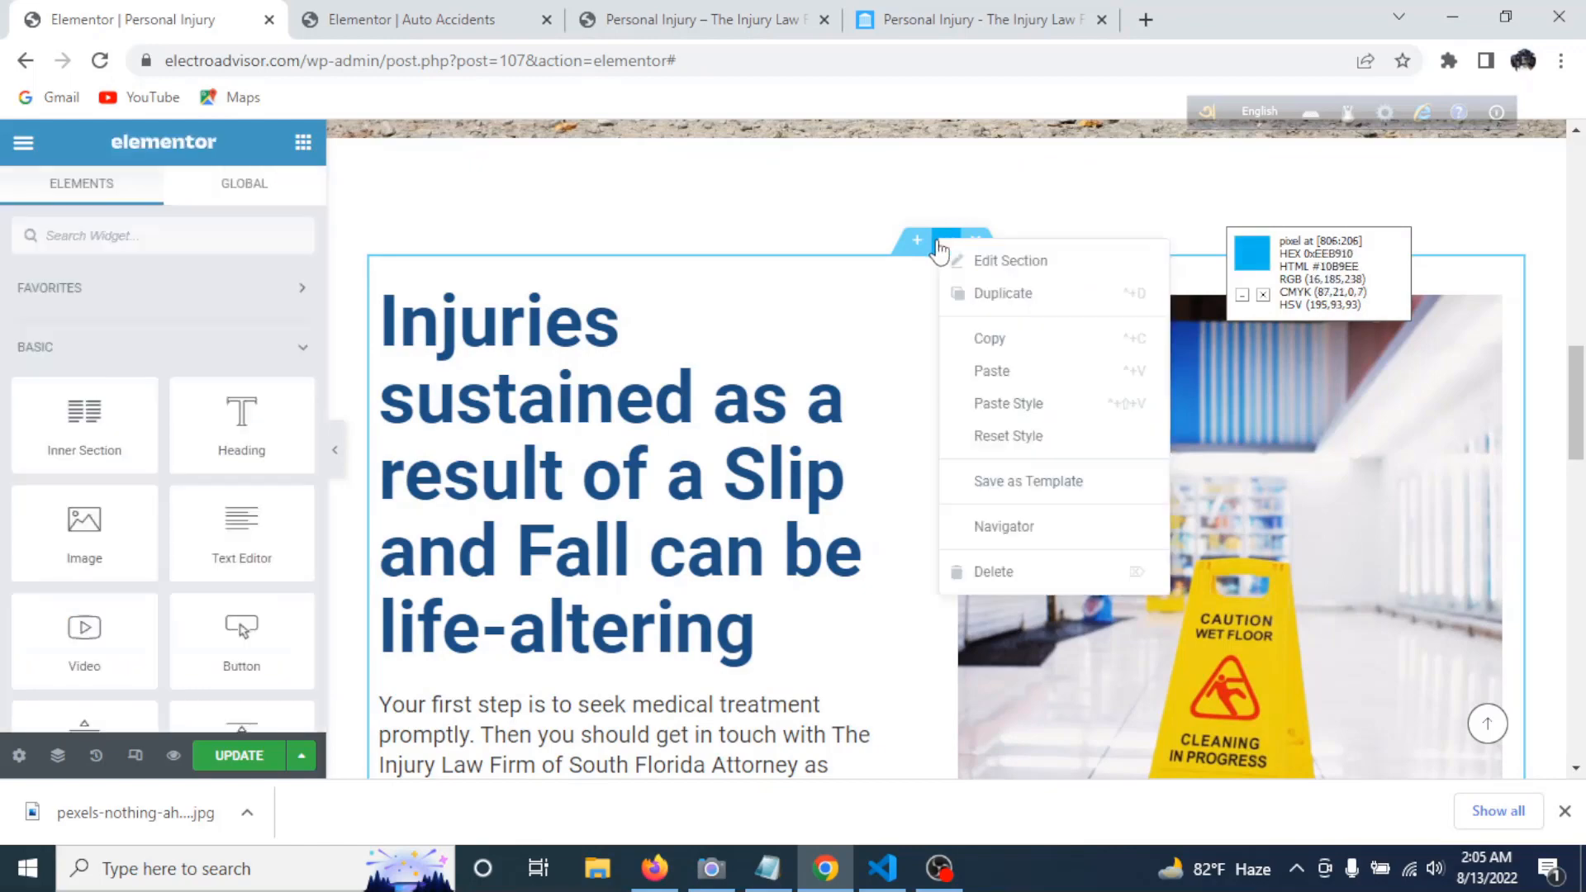
pyautogui.click(1018, 347)
pyautogui.scroll(-10, 810, 541)
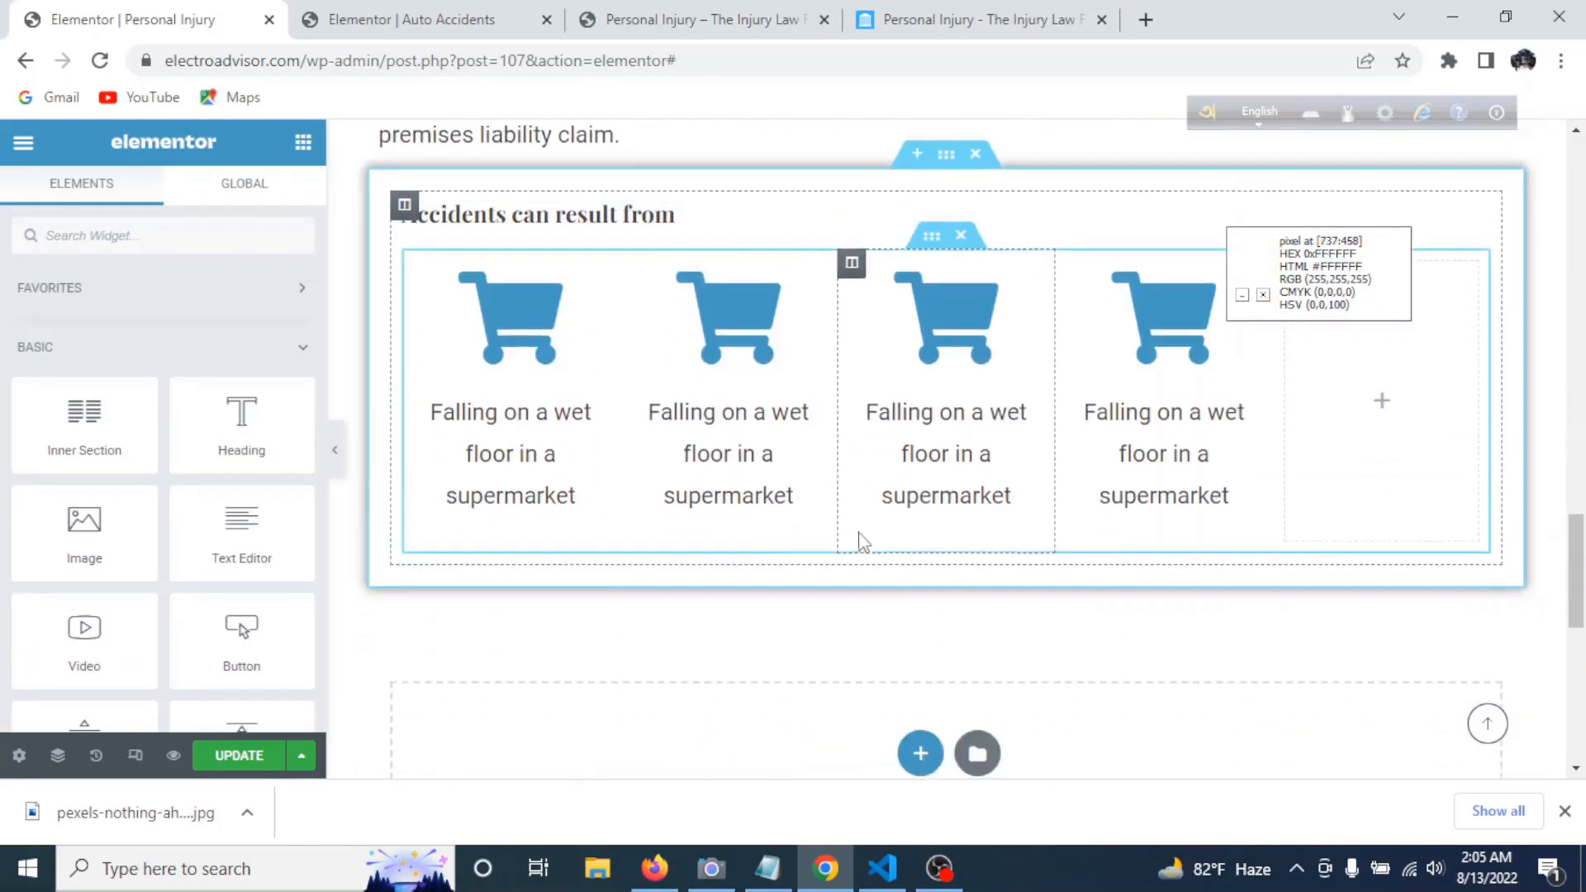
pyautogui.rightClick(794, 423)
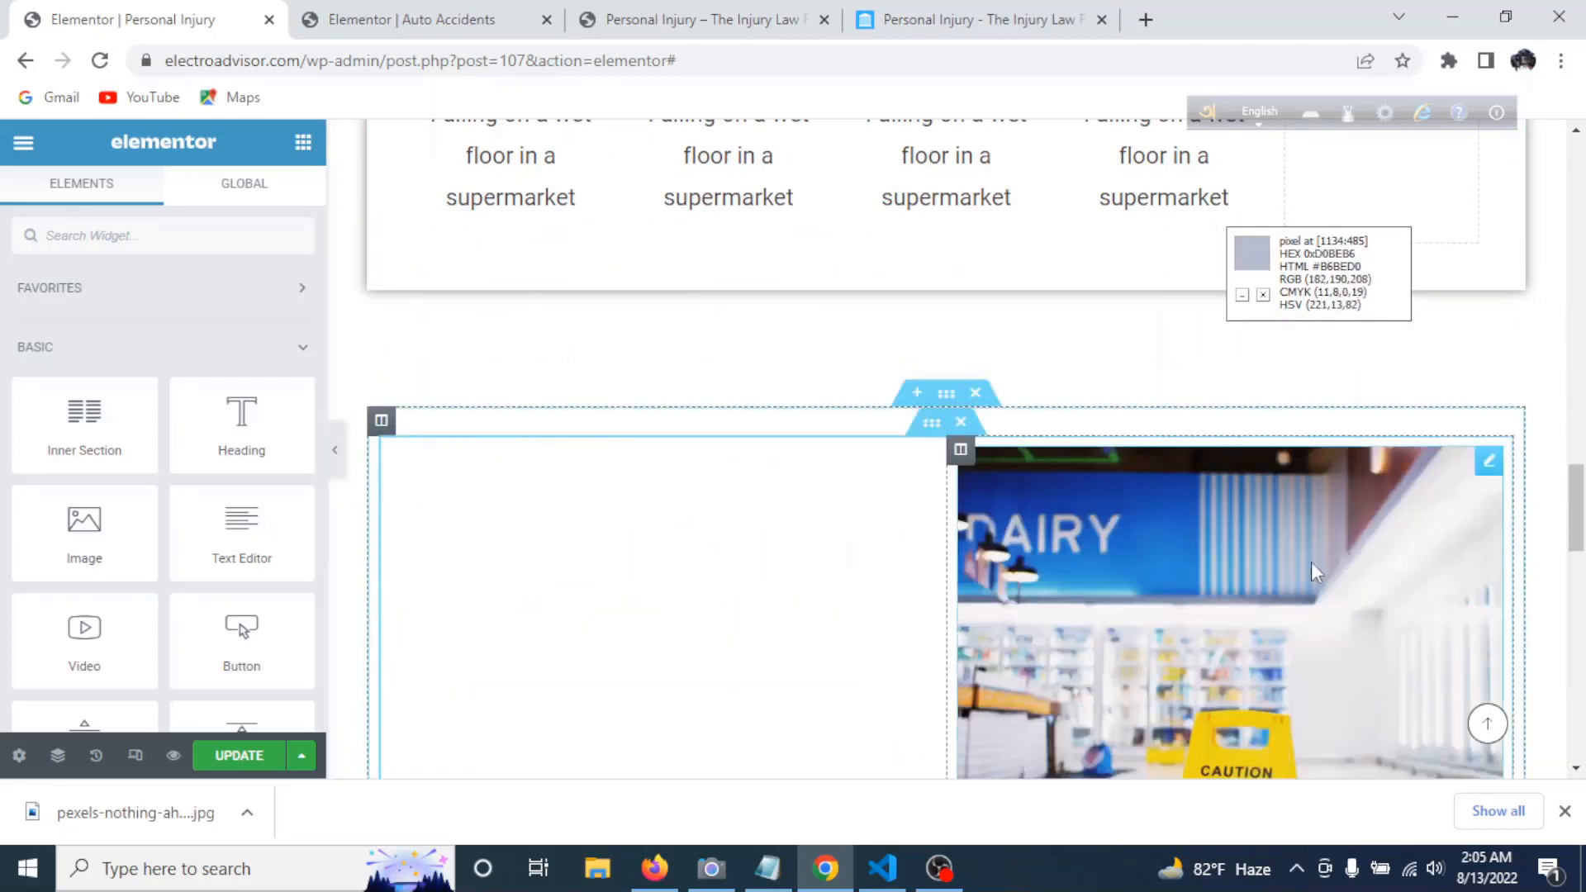
# - Move the wet-floor image column of the pasted section to the left of its text column and check the layout
pyautogui.moveTo(958, 450); pyautogui.dragTo(524, 538)
pyautogui.scroll(-5, 1097, 562)
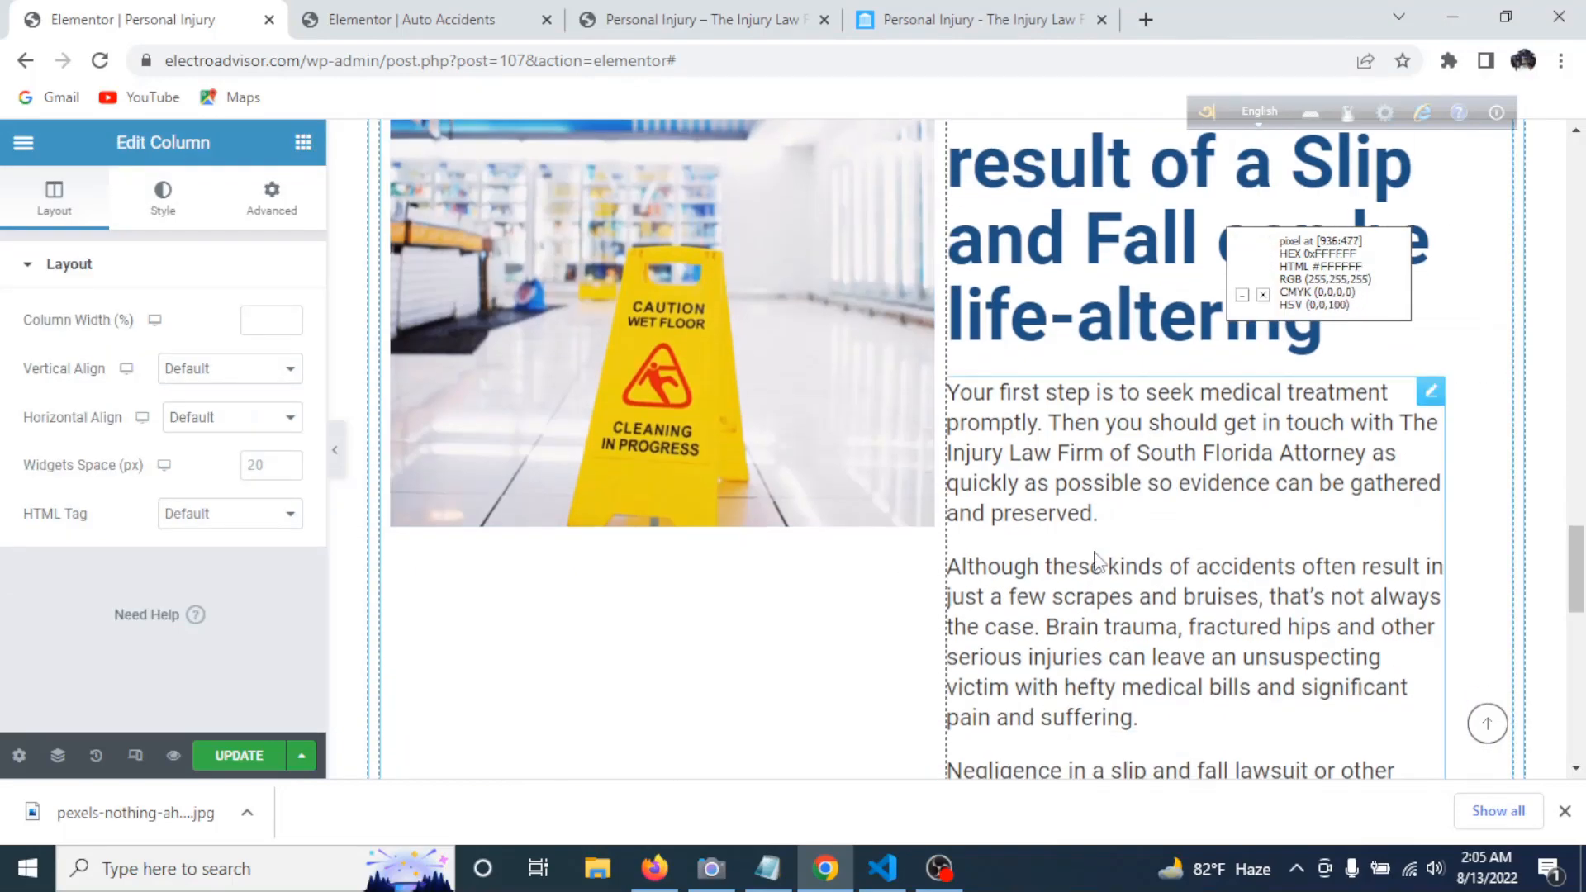
pyautogui.scroll(4, 1097, 562)
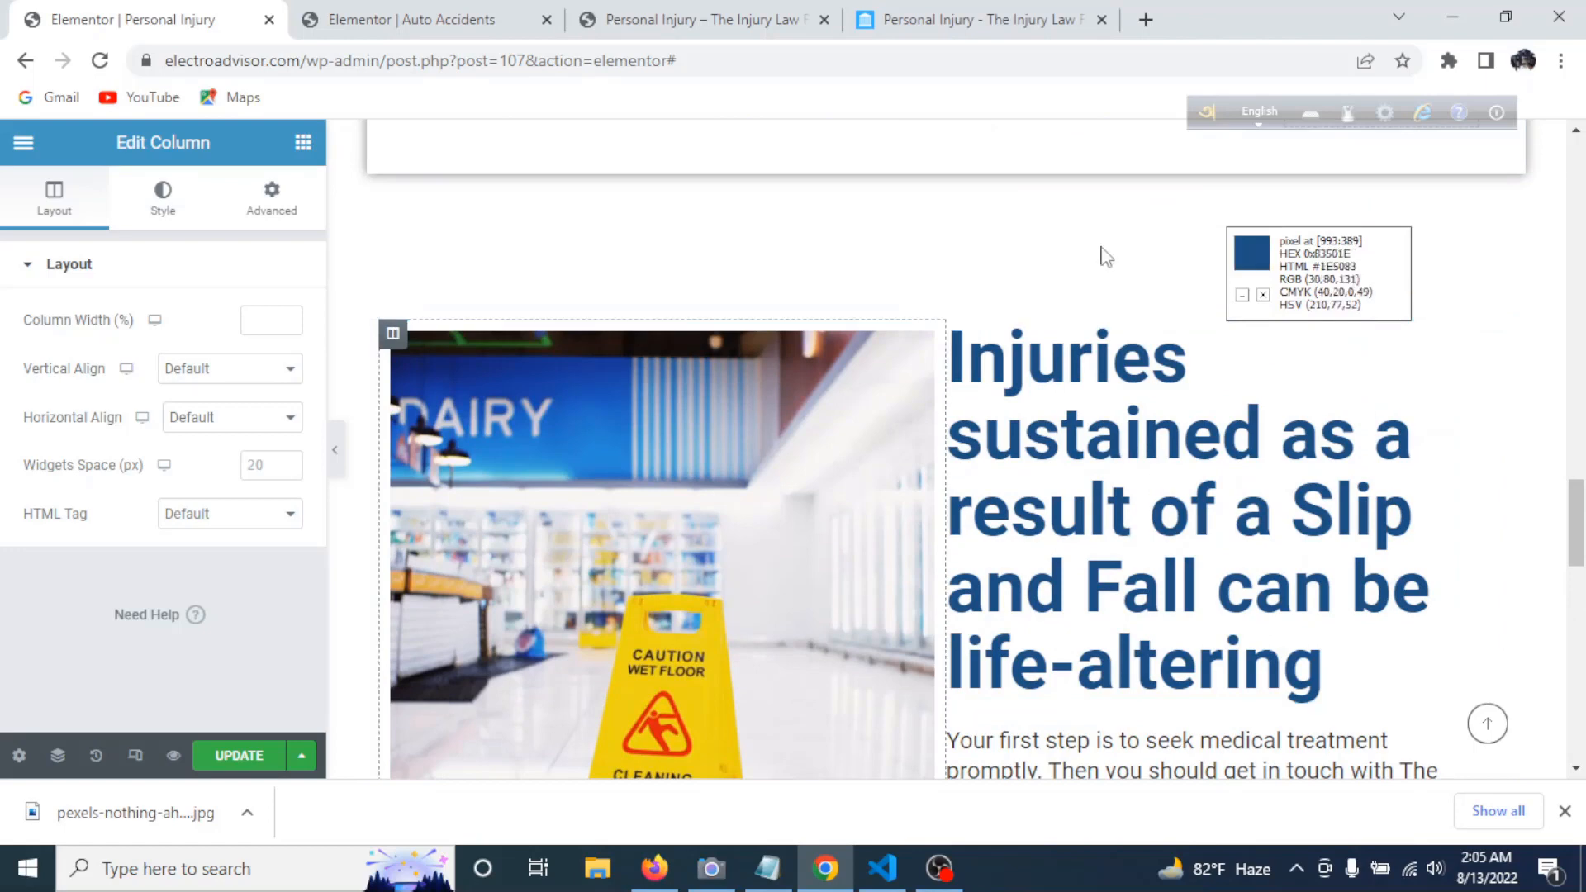
# - Replace the pasted section's heading with "Why You Need a Slip and Fall Lawyer", copied from the reference page
pyautogui.click(951, 20)
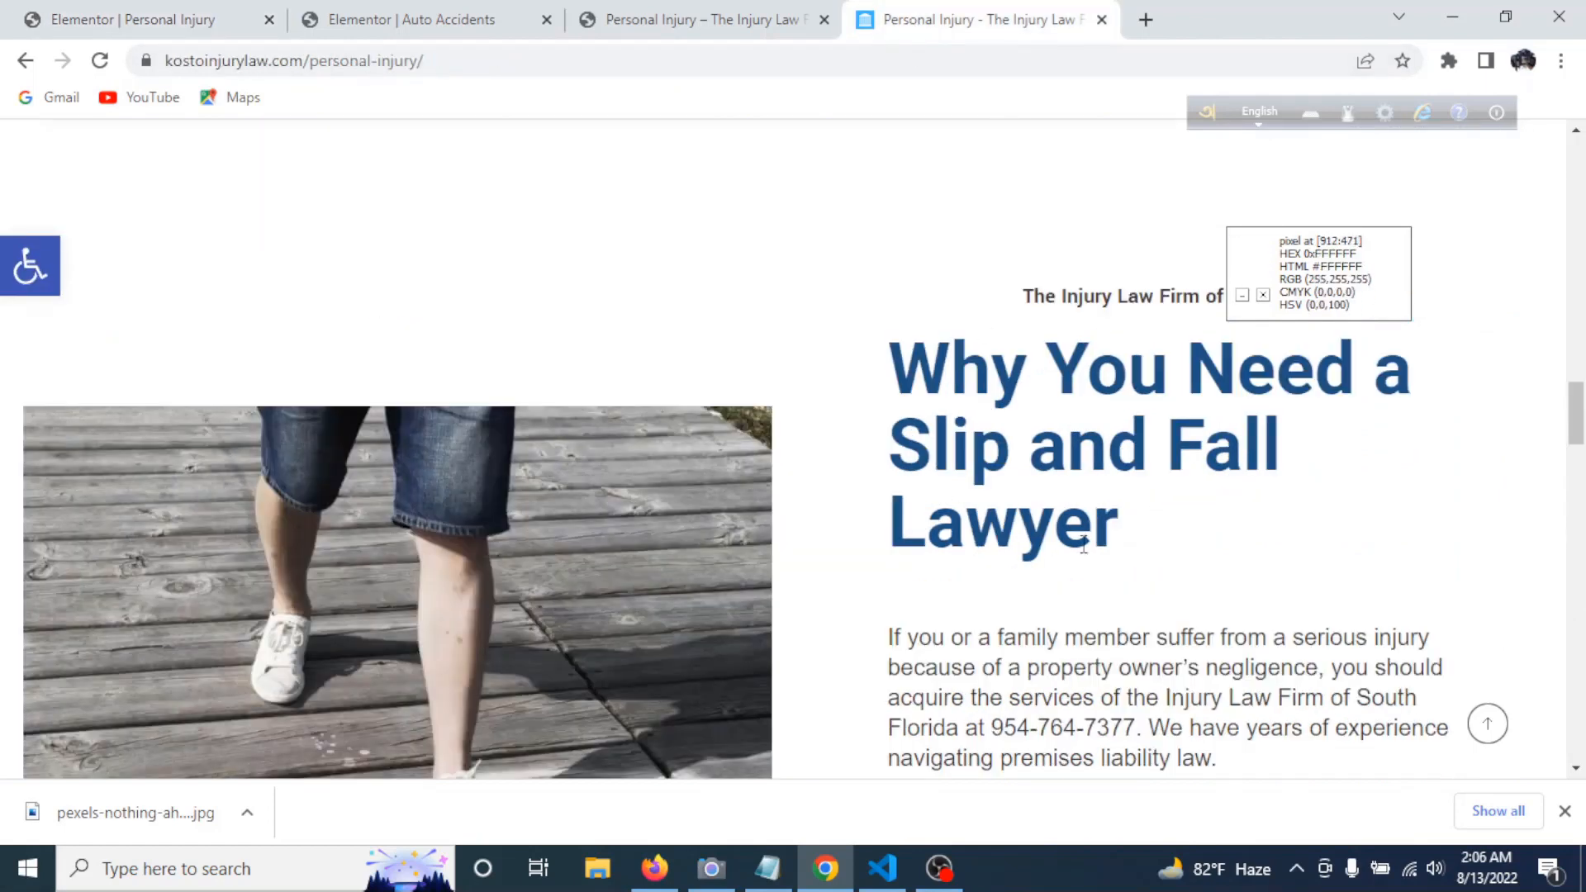
pyautogui.moveTo(1141, 541); pyautogui.dragTo(890, 363)
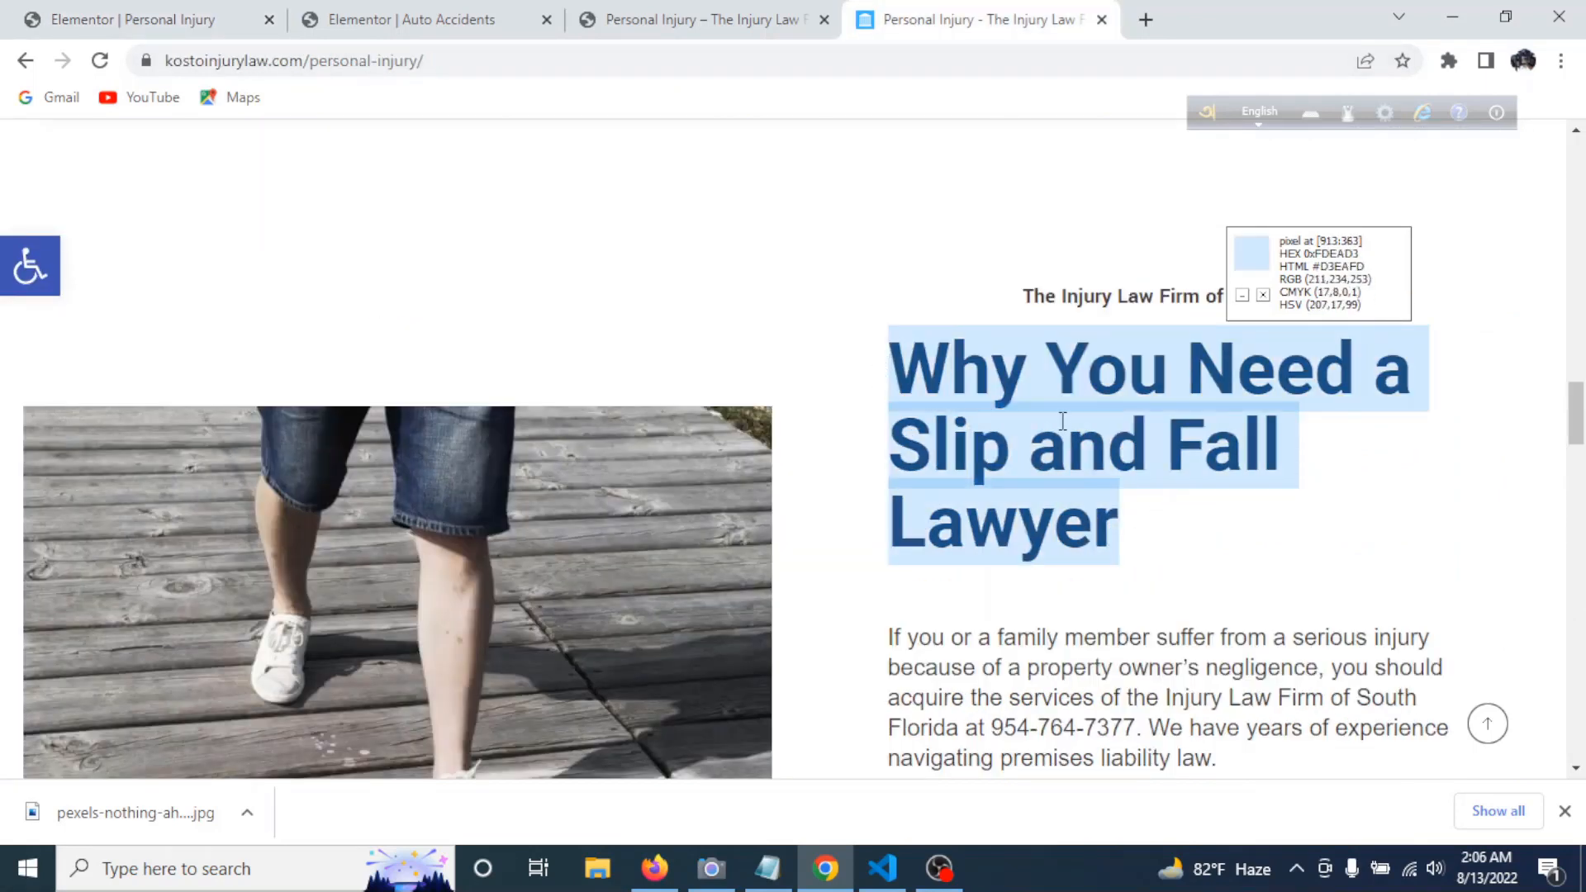
pyautogui.click(136, 16)
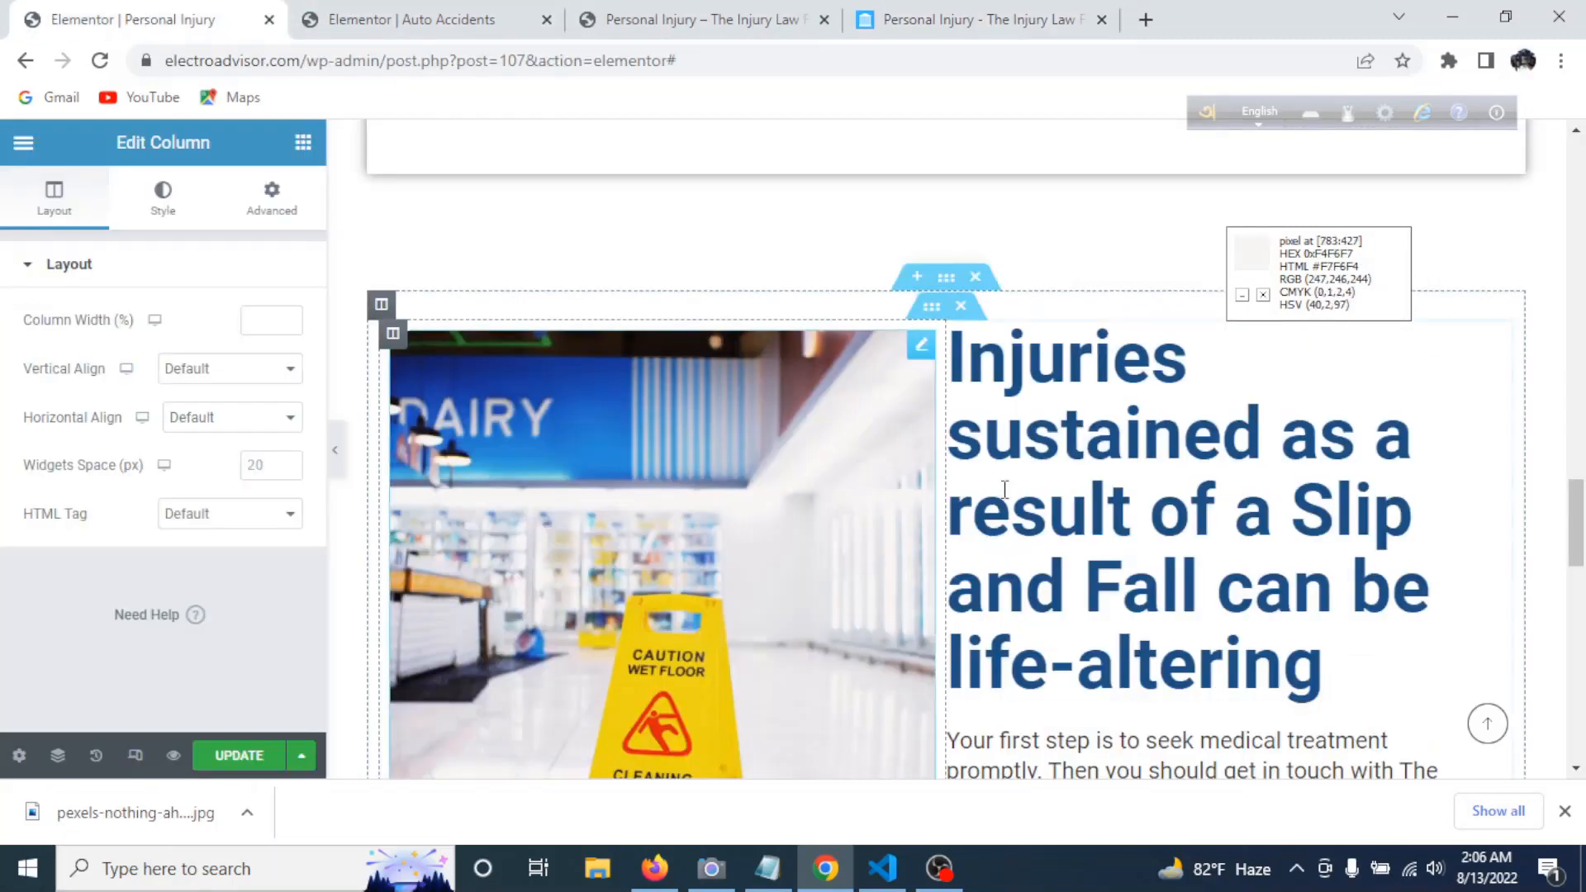
pyautogui.click(1064, 430)
pyautogui.moveTo(173, 364); pyautogui.dragTo(118, 334)
pyautogui.hotkey('ctrl', 'v')
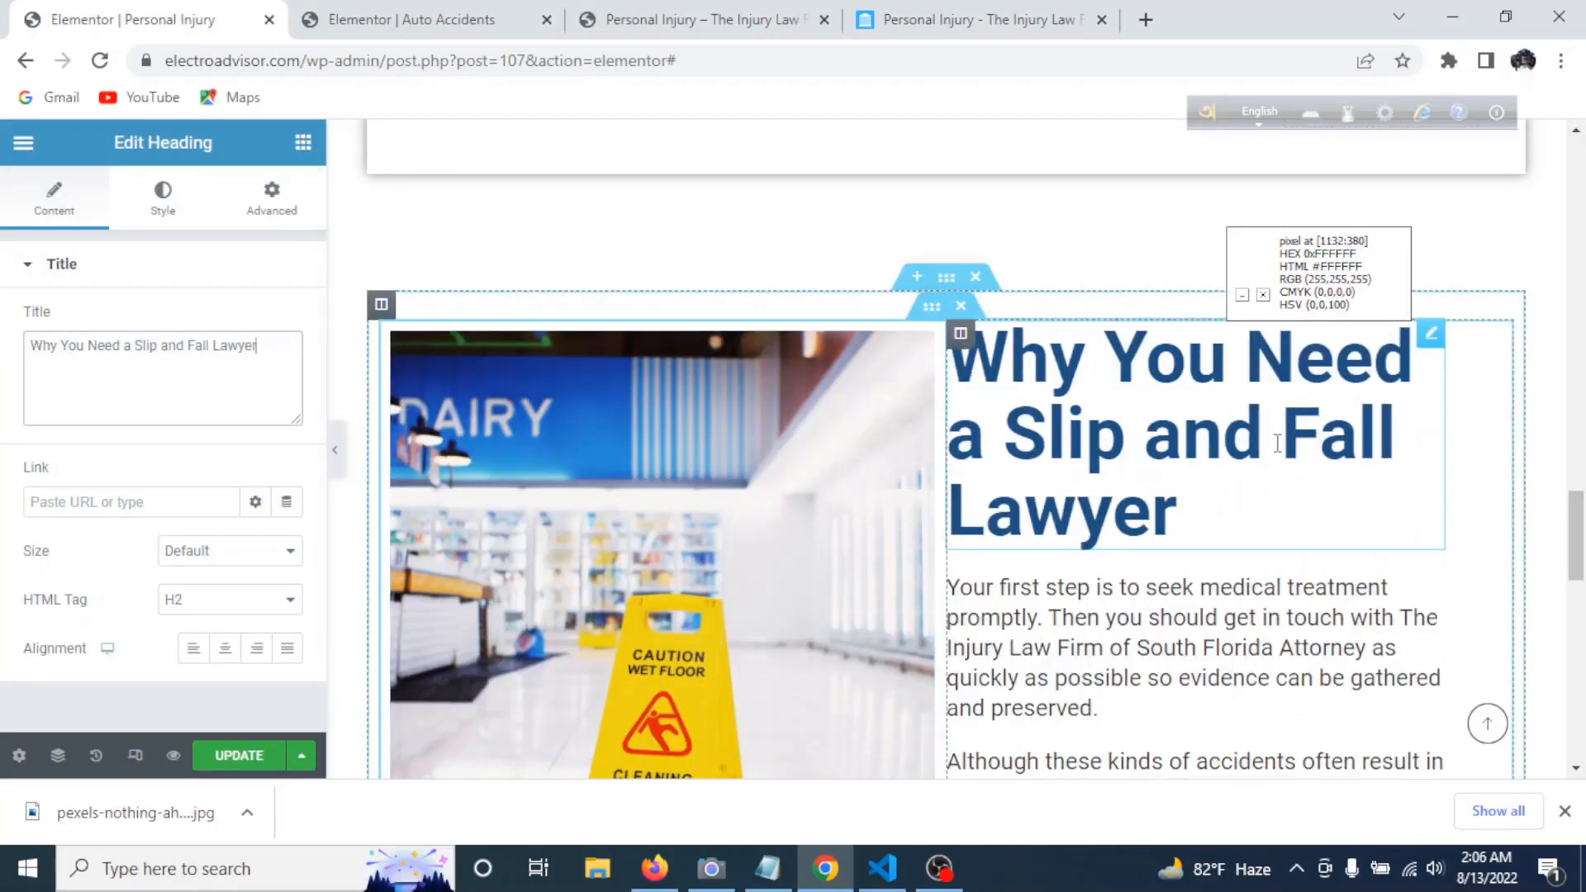
# - Copy the reference section's body text, from "If you or a family member" through "before your accident occurred."
pyautogui.click(1061, 628)
pyautogui.click(946, 17)
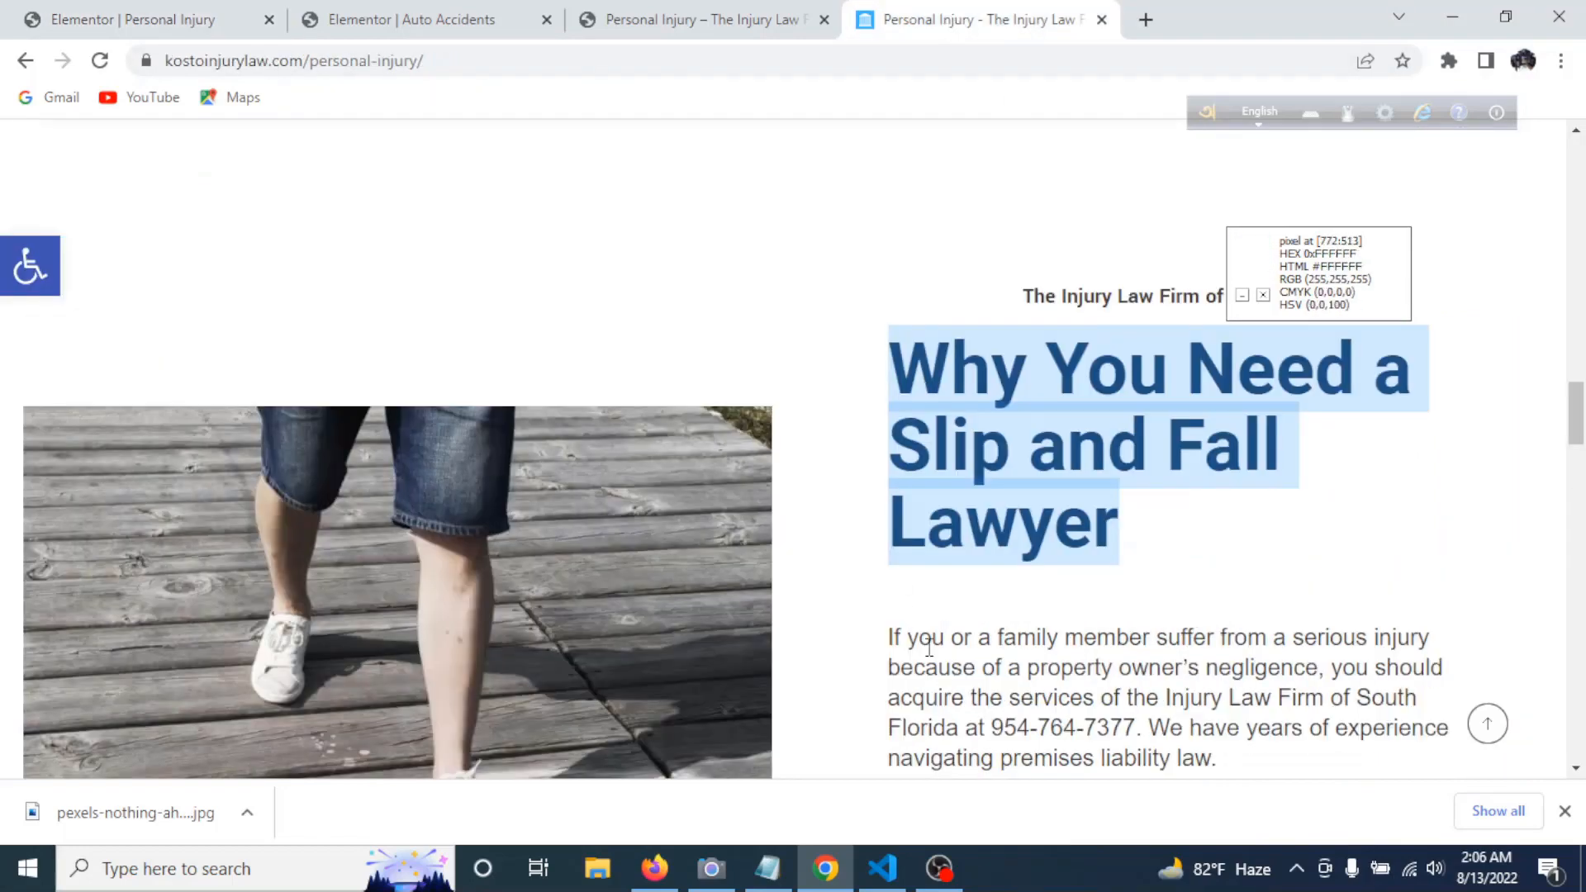
pyautogui.scroll(-4, 1307, 612)
pyautogui.scroll(-2, 1338, 698)
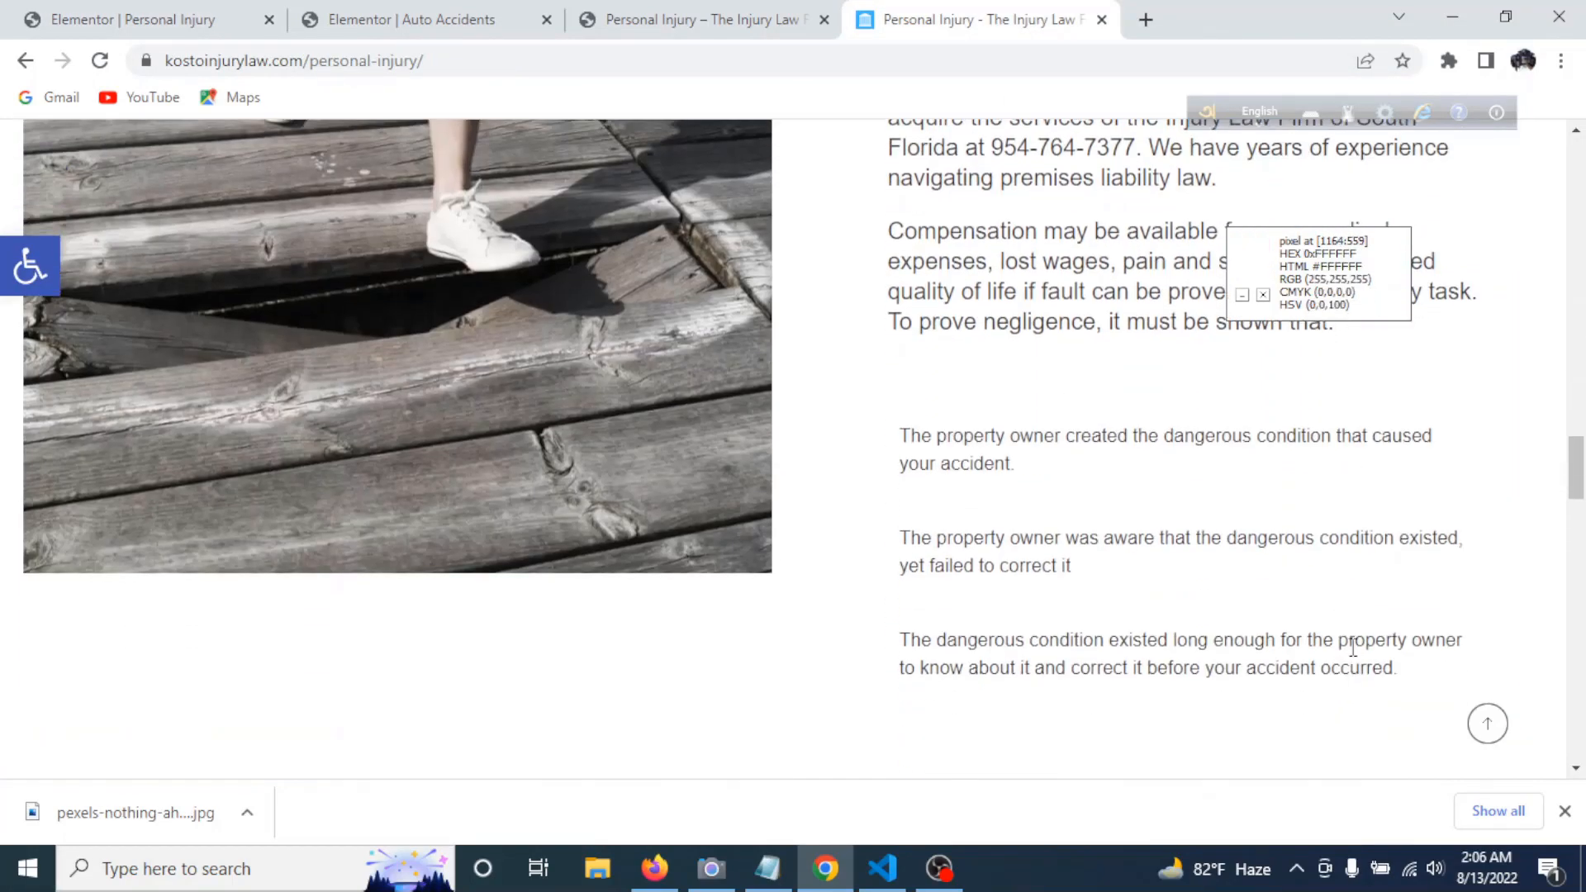
pyautogui.moveTo(1388, 668); pyautogui.dragTo(907, 523)
pyautogui.scroll(4, 907, 523)
# - Replace all the body text under the "Why You Need a Slip and Fall Lawyer" heading with the copied reference text
pyautogui.click(157, 19)
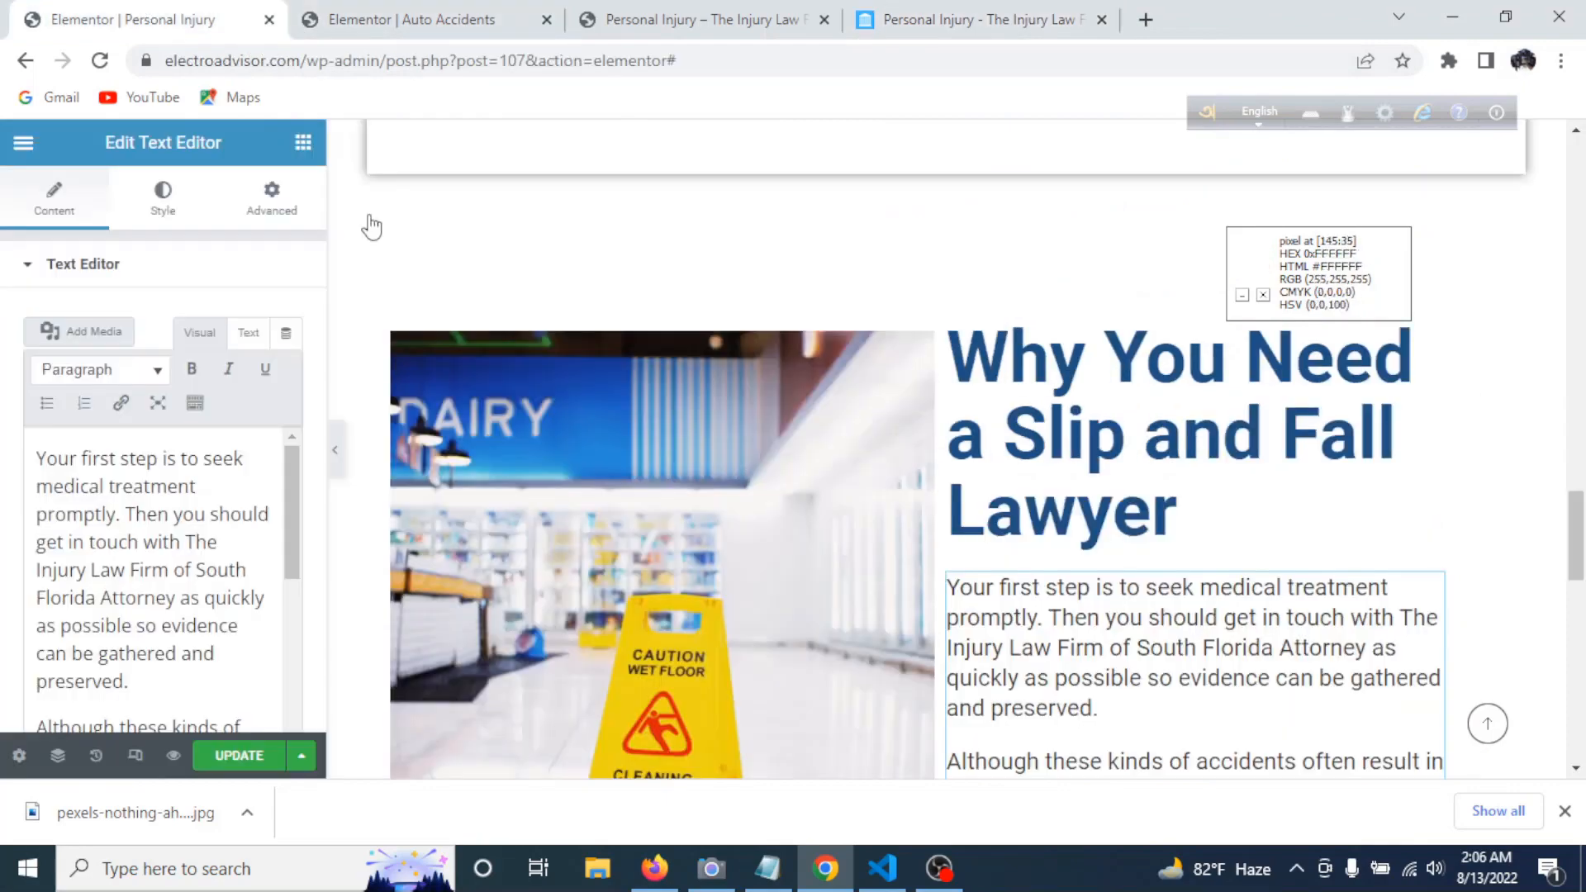
pyautogui.click(228, 514)
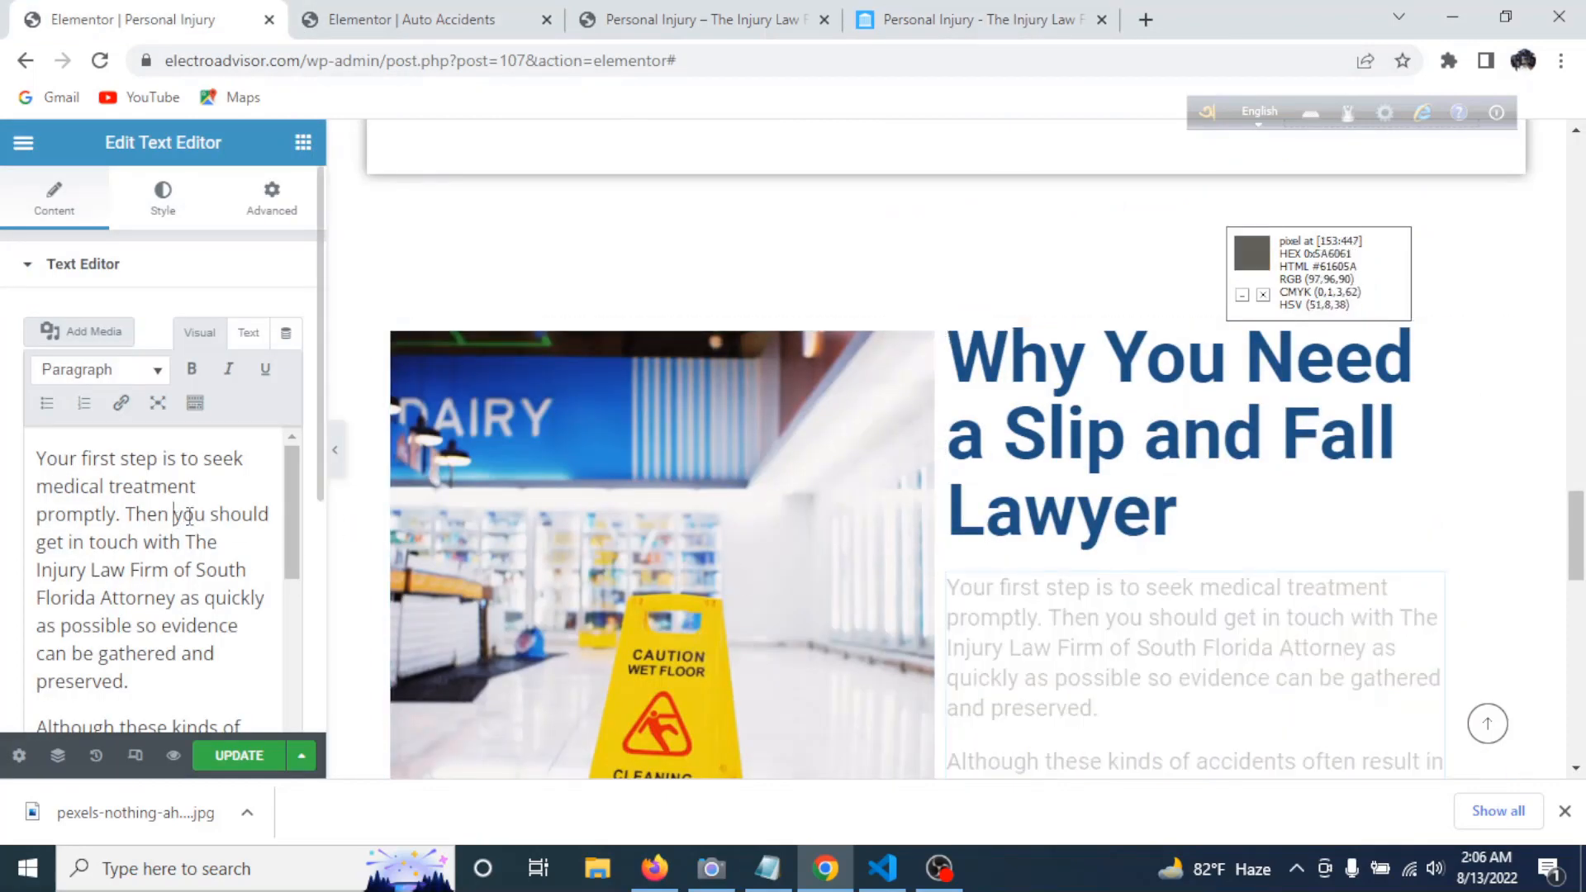
pyautogui.hotkey('ctrl', 'a')
pyautogui.hotkey('ctrl', 'v')
pyautogui.scroll(-5, 1280, 612)
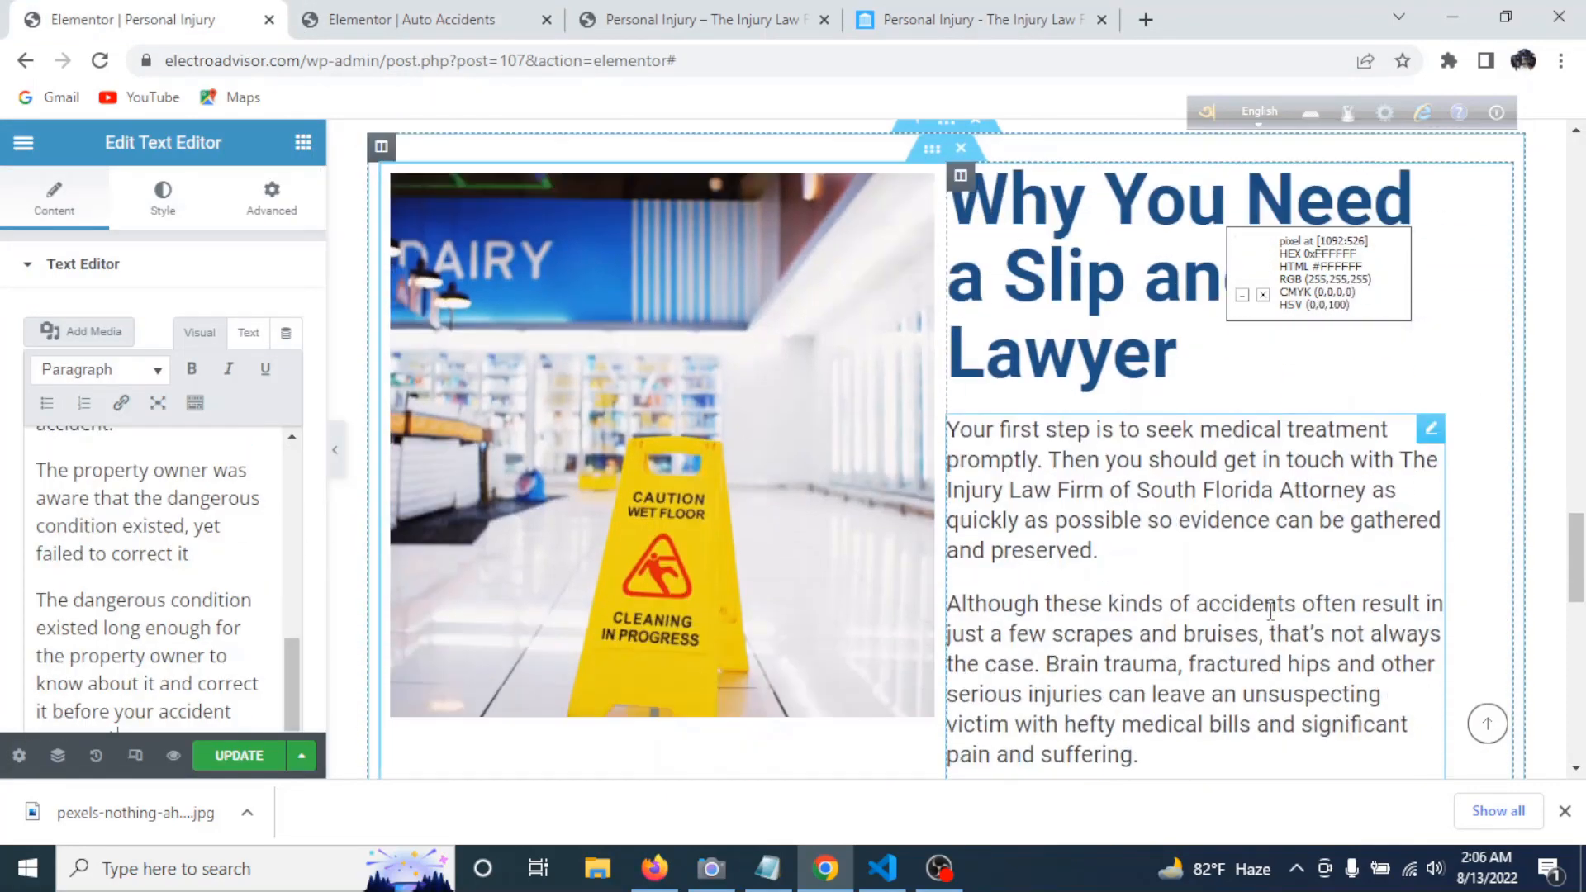
pyautogui.scroll(4, 1292, 612)
pyautogui.scroll(3, 1240, 463)
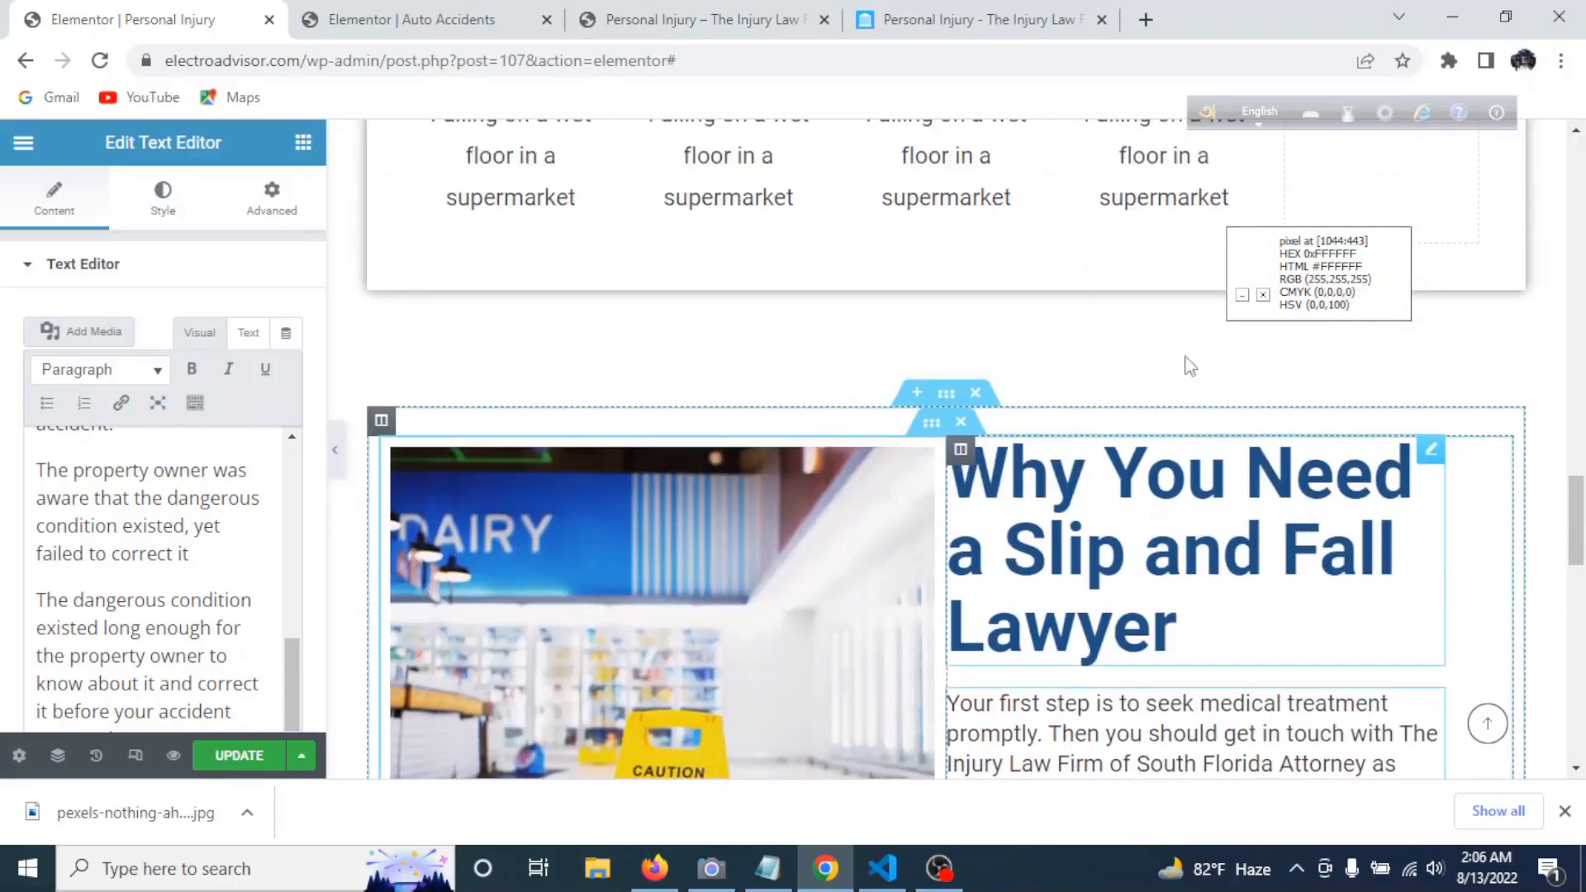
# - Copy the small "The Injury Law Firm of South Florida" heading above "Injured in a Car Accident?" on the Auto Accidents page
pyautogui.click(942, 19)
pyautogui.scroll(3, 1106, 440)
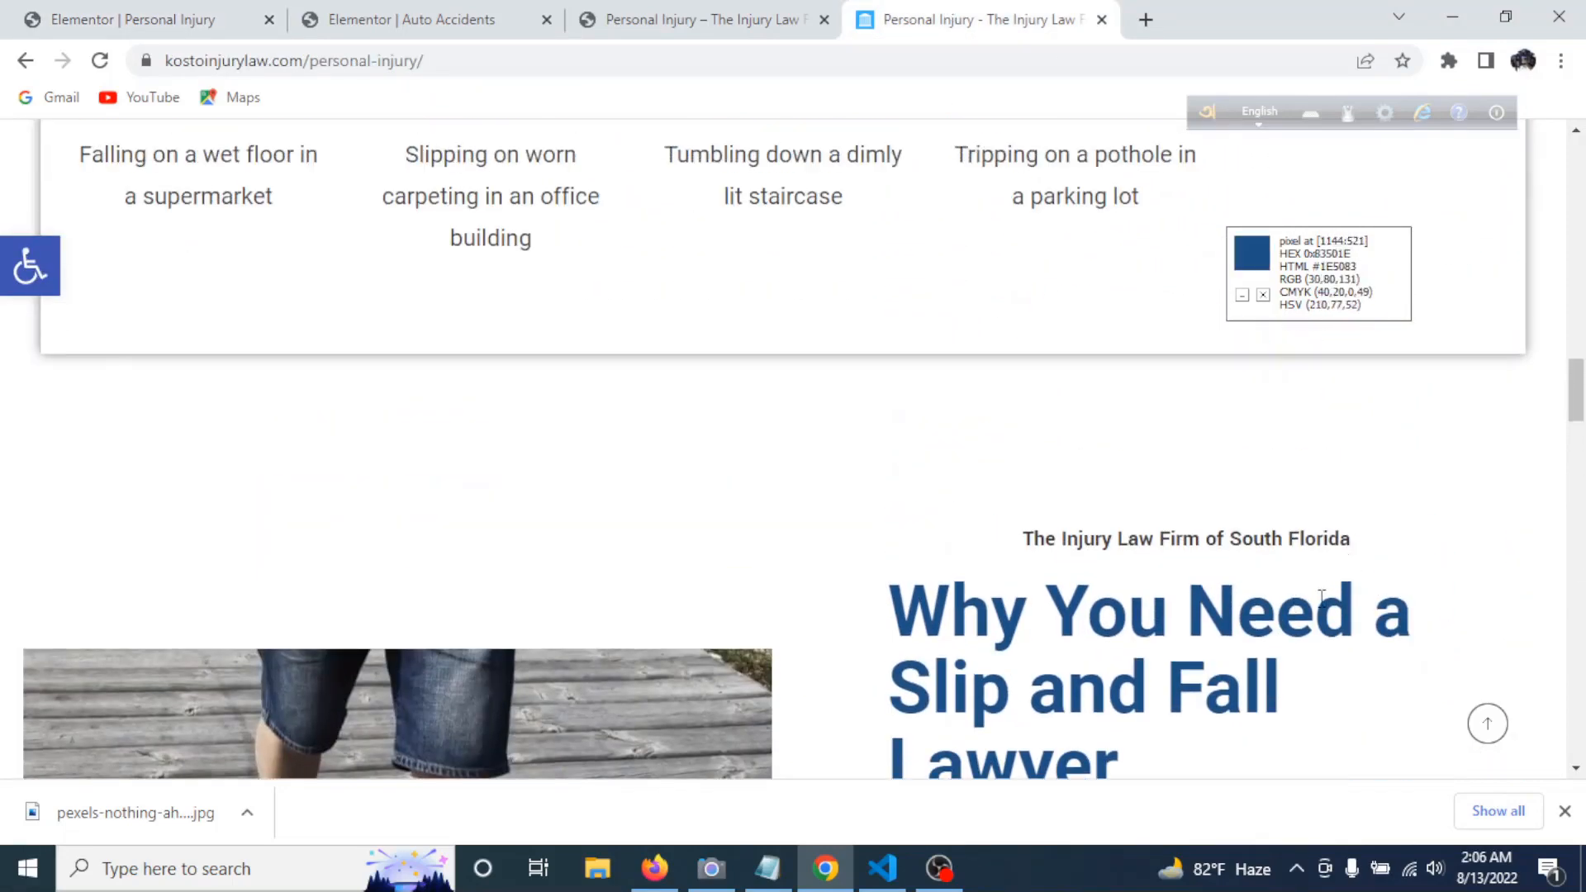
pyautogui.scroll(20, 683, 513)
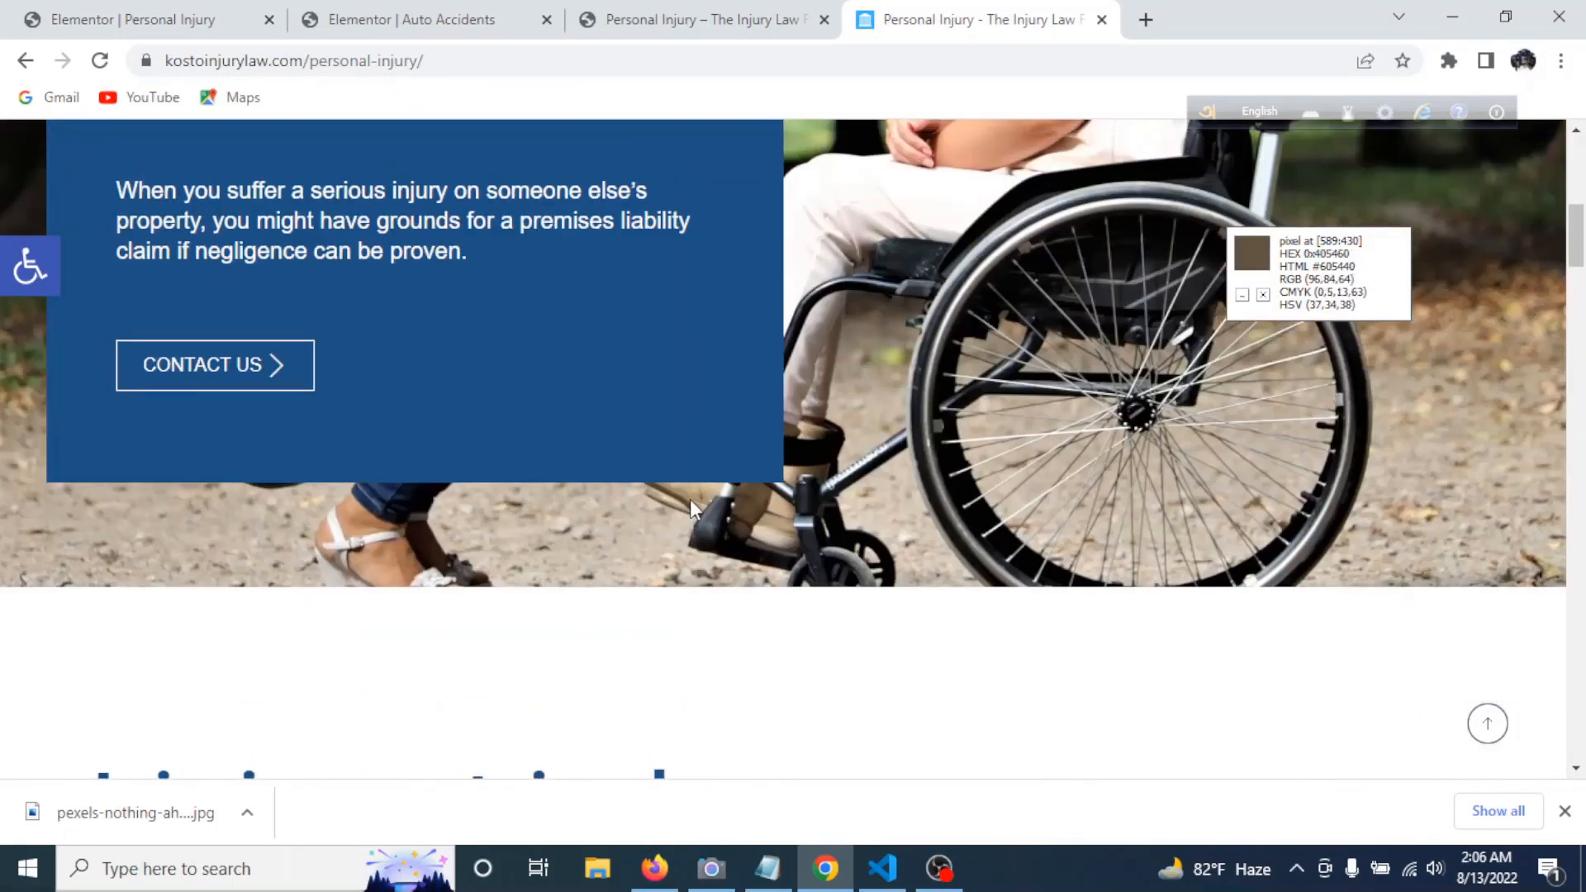
pyautogui.scroll(-5, 716, 504)
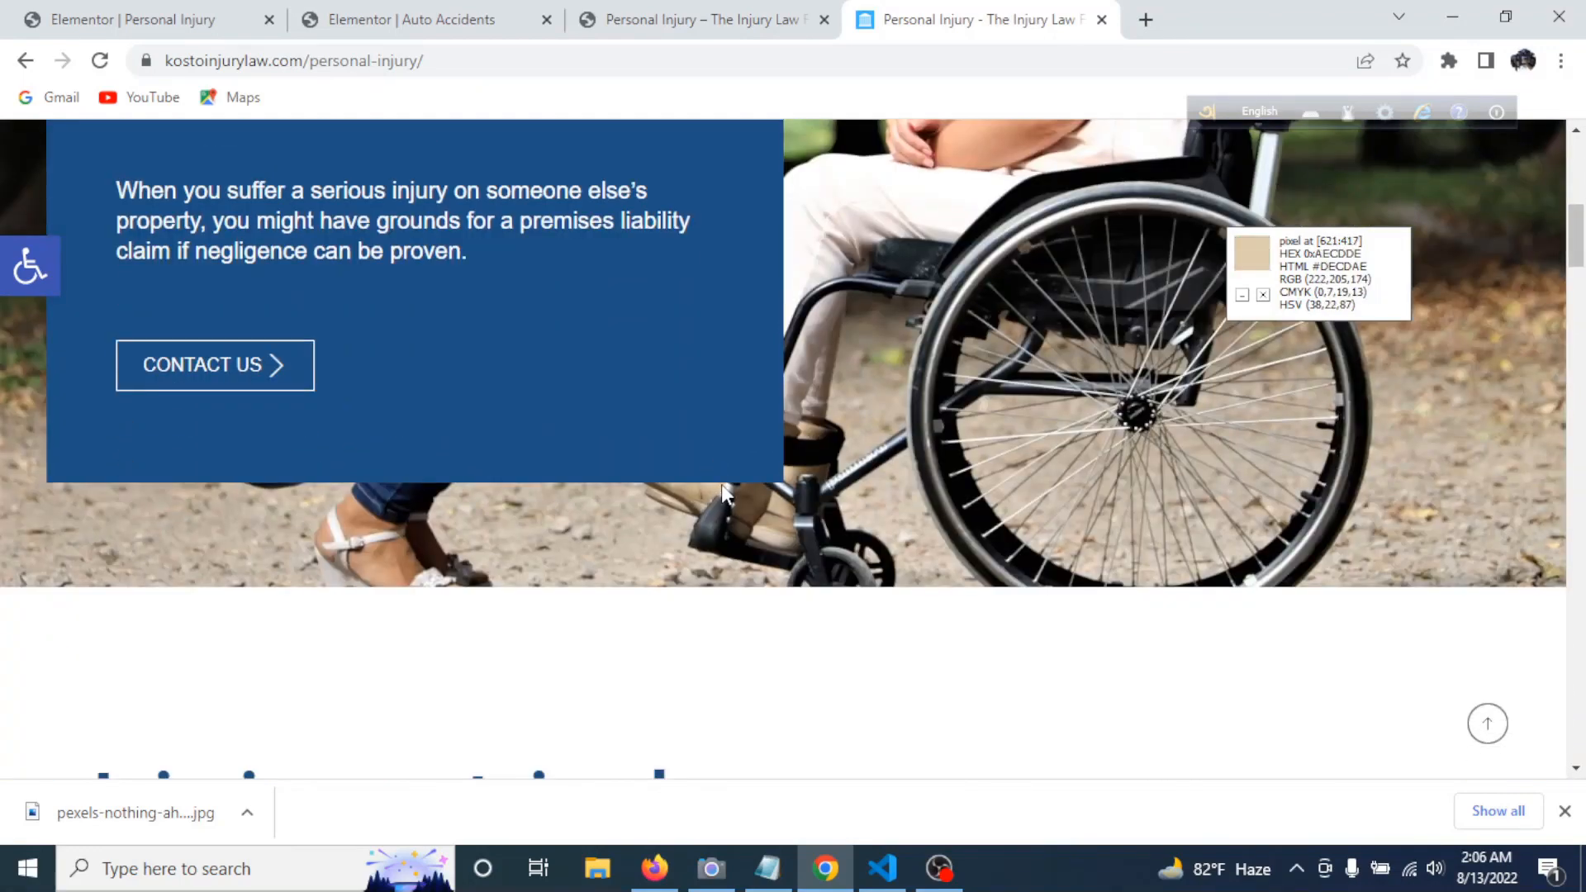
pyautogui.click(411, 19)
pyautogui.scroll(5, 775, 464)
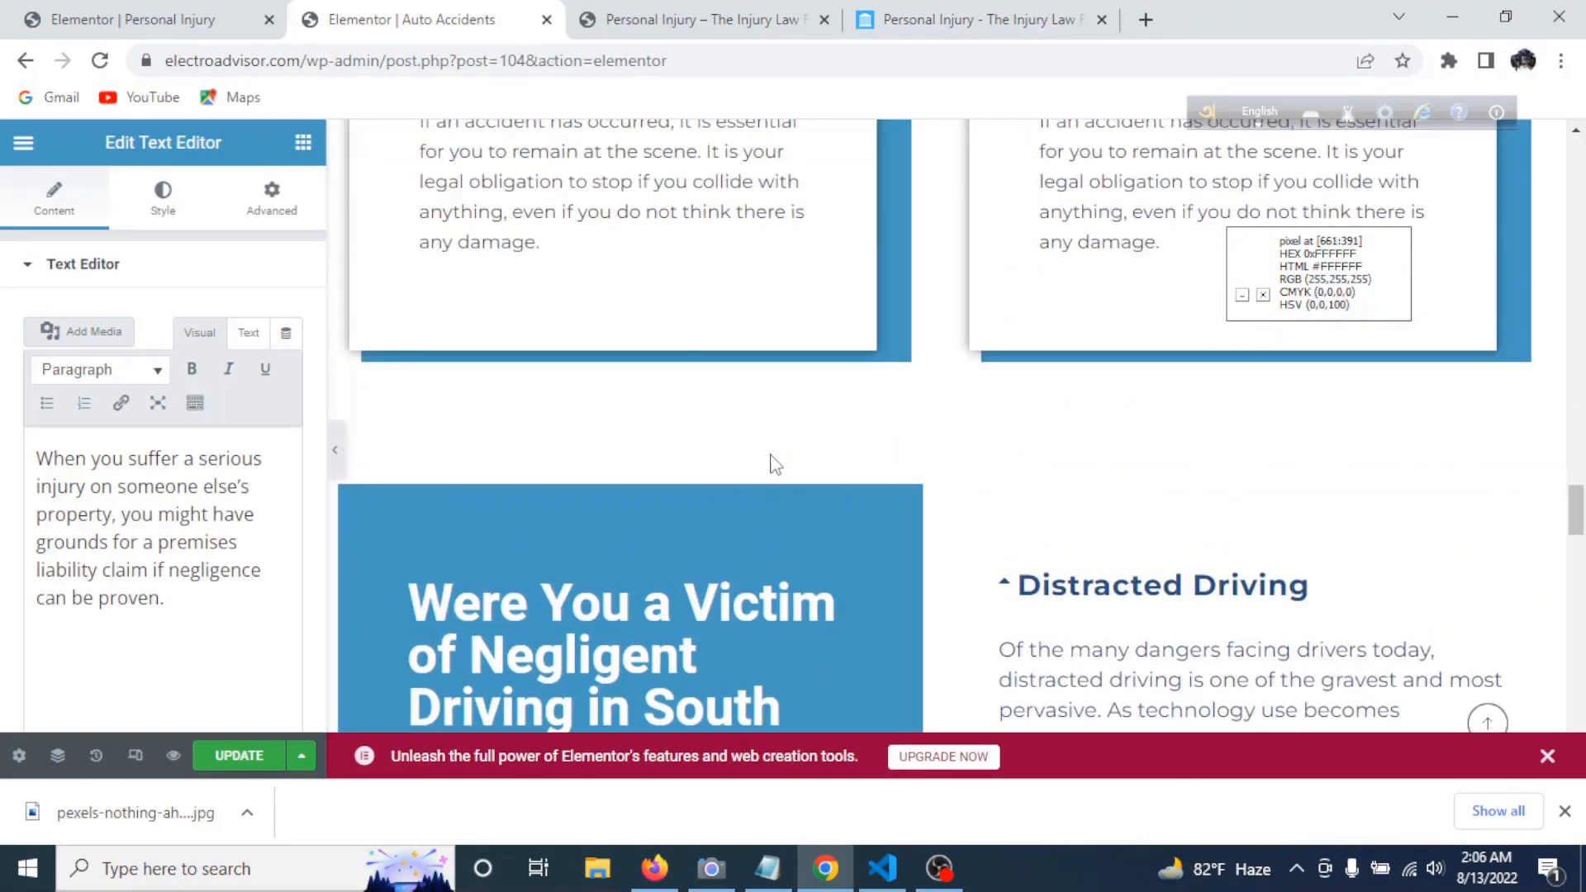
pyautogui.scroll(5, 993, 448)
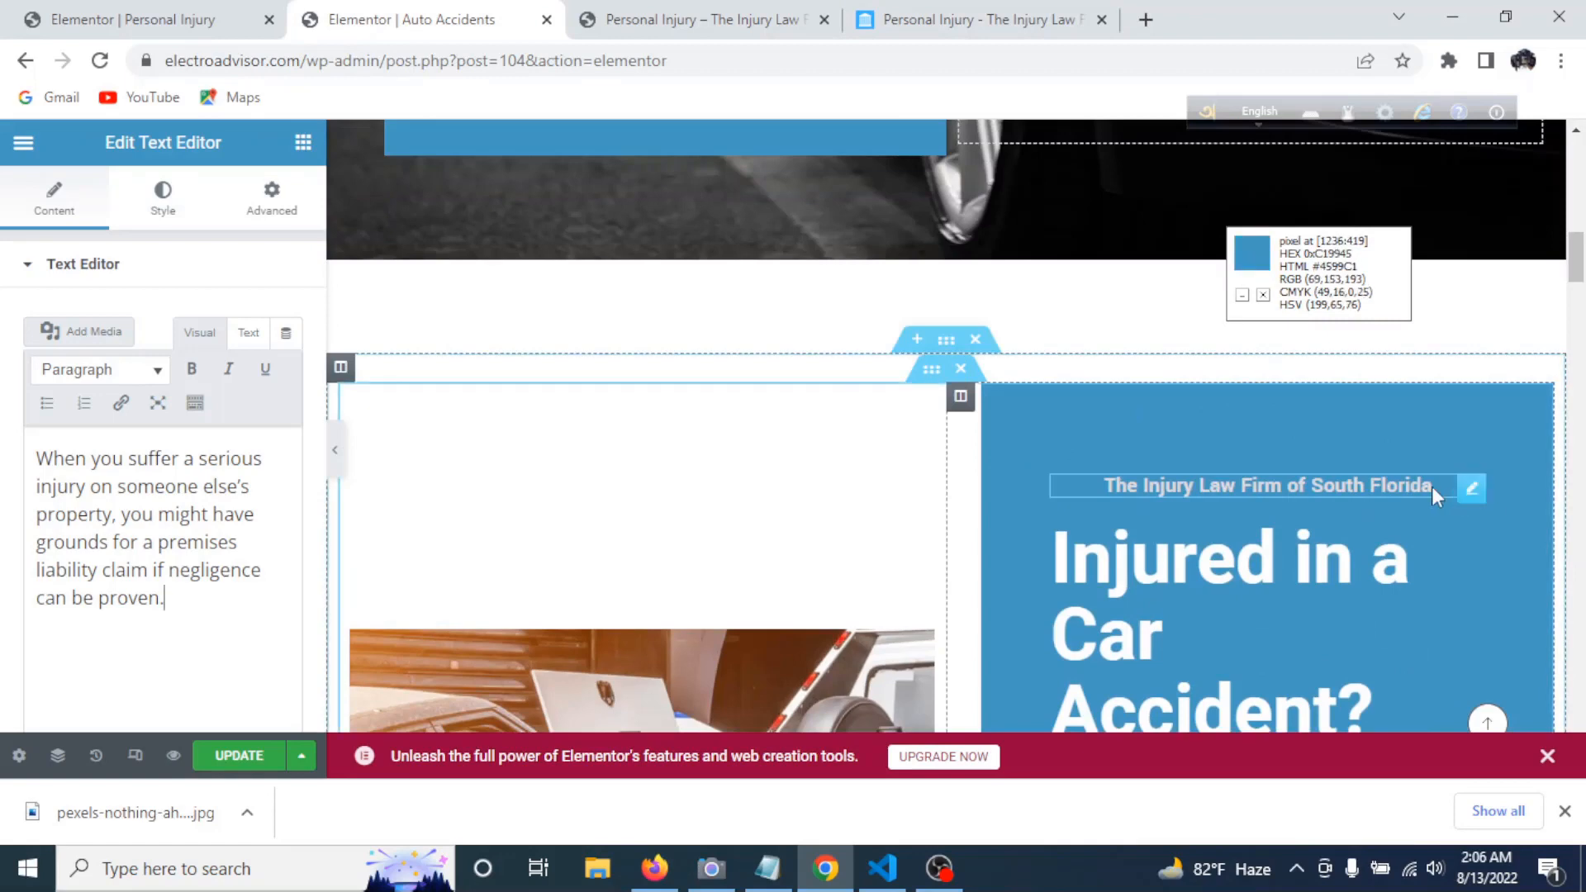
pyautogui.rightClick(1475, 491)
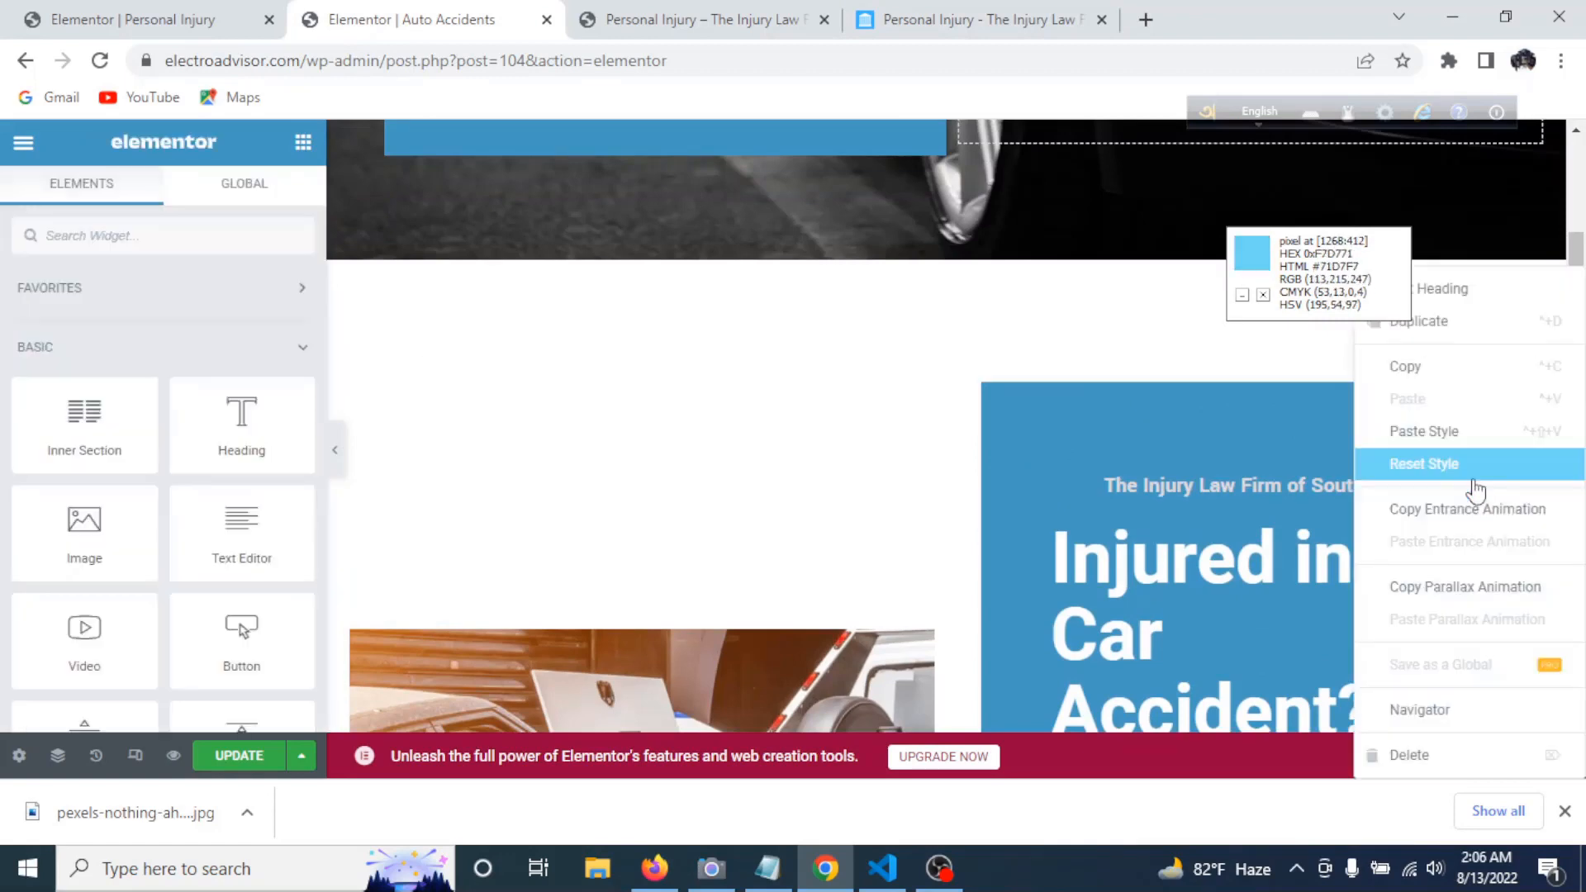
pyautogui.click(1420, 370)
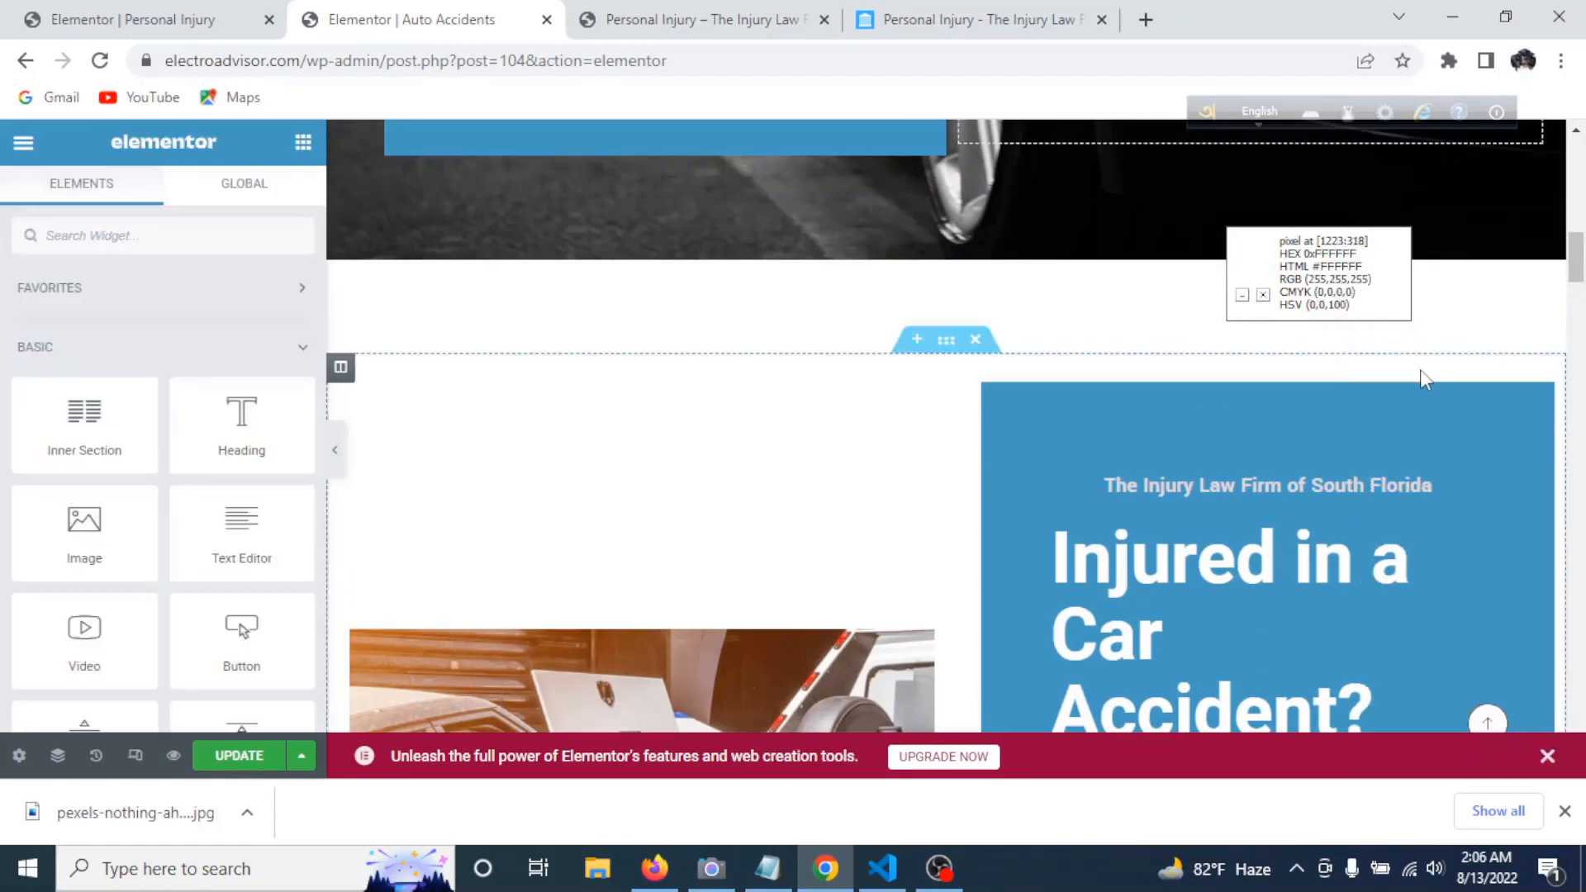
# - Paste the copied "The Injury Law Firm of South Florida" heading into the text column of the Personal Injury page's slip-and-fall lawyer section
pyautogui.click(975, 19)
pyautogui.click(287, 16)
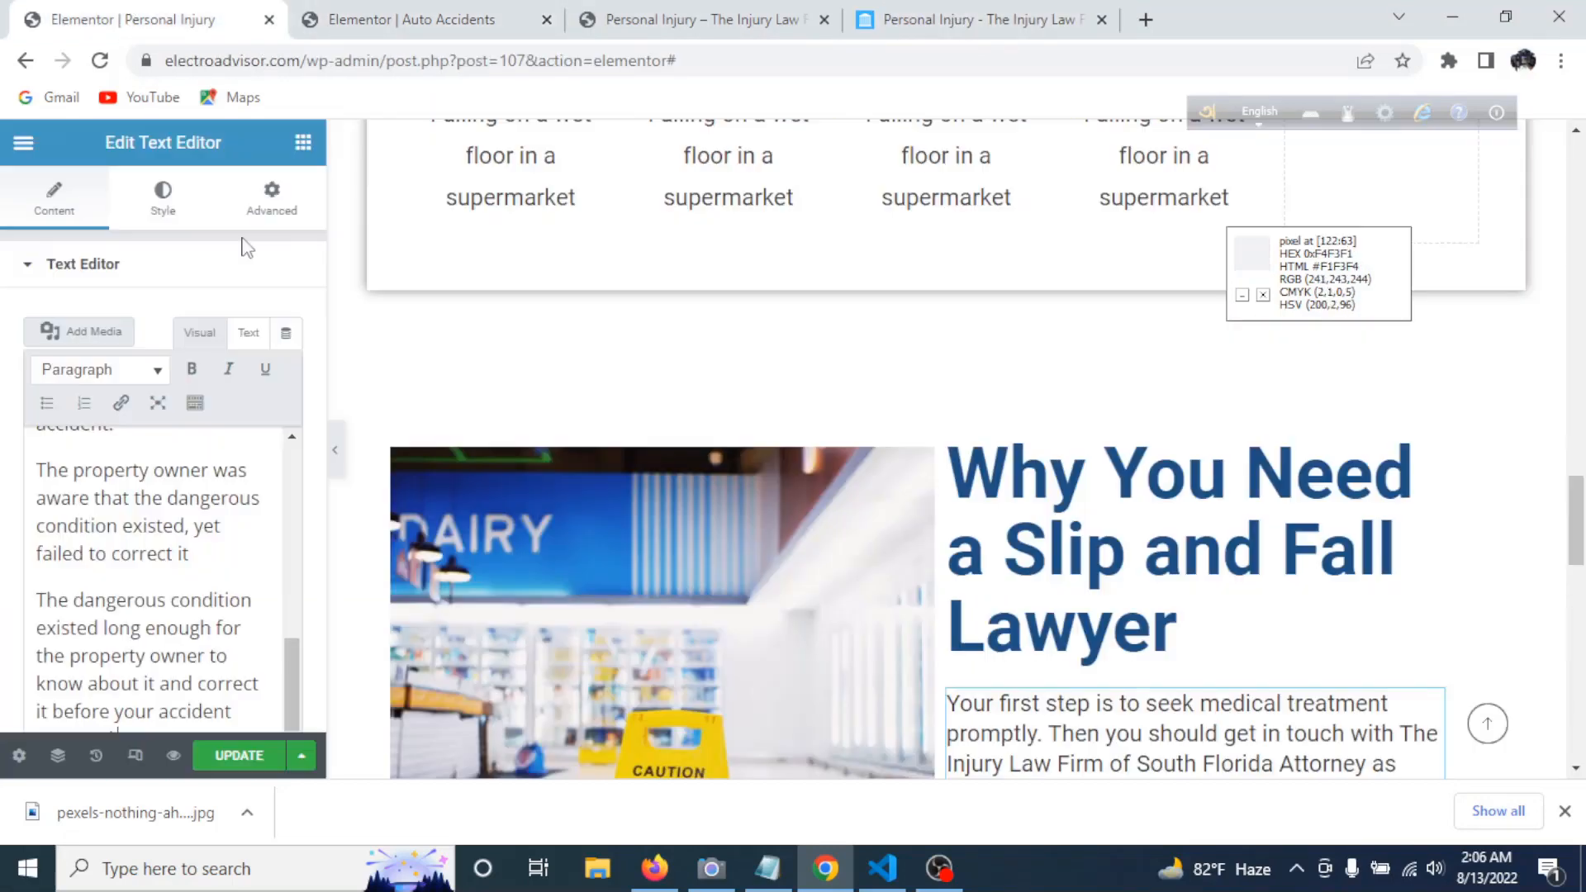
pyautogui.scroll(-1, 1454, 628)
pyautogui.scroll(2, 1508, 560)
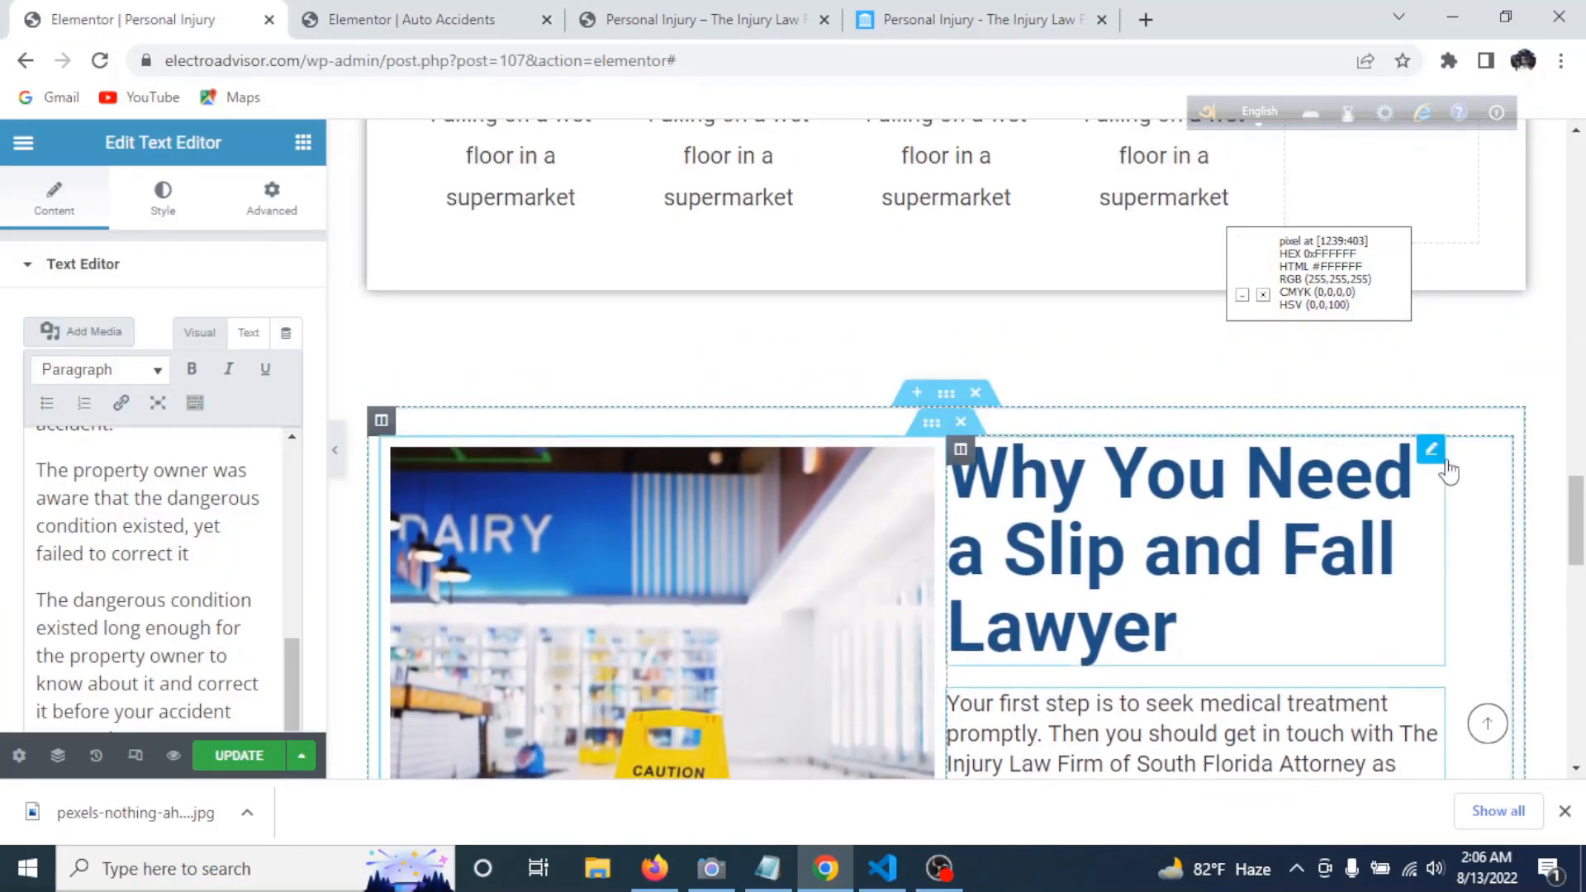
pyautogui.rightClick(1505, 464)
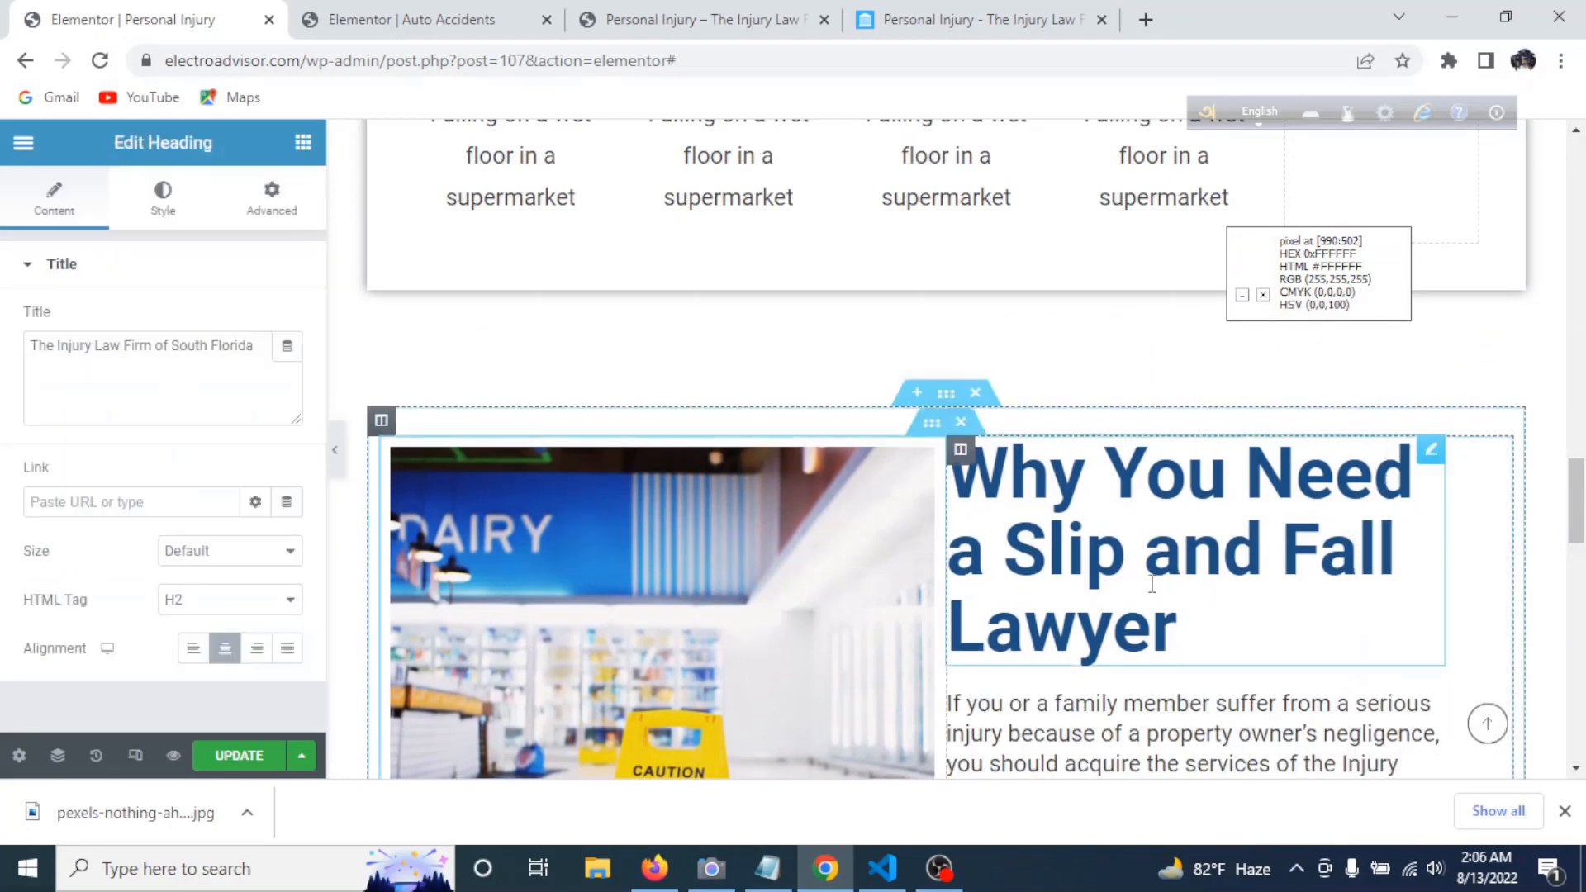
# - Move the "The Injury Law Firm of South Florida" heading from below the body text to above "Why You Need a Slip and Fall Lawyer"
pyautogui.scroll(-8, 1194, 588)
pyautogui.scroll(3, 1462, 636)
pyautogui.scroll(-2, 1456, 655)
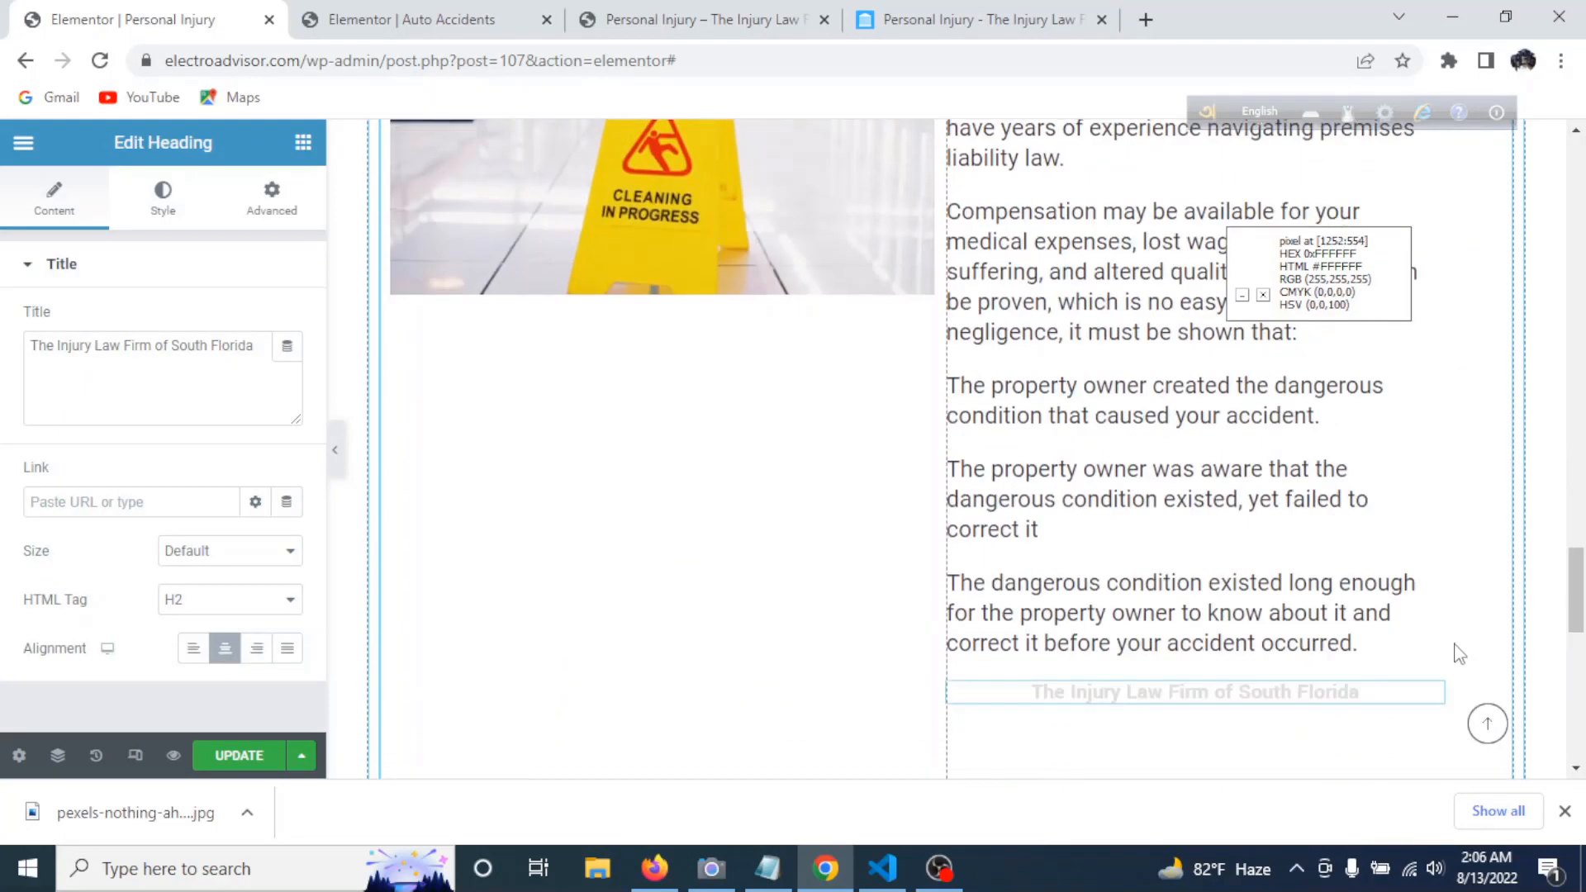
pyautogui.scroll(2, 1448, 711)
pyautogui.scroll(-3, 1446, 685)
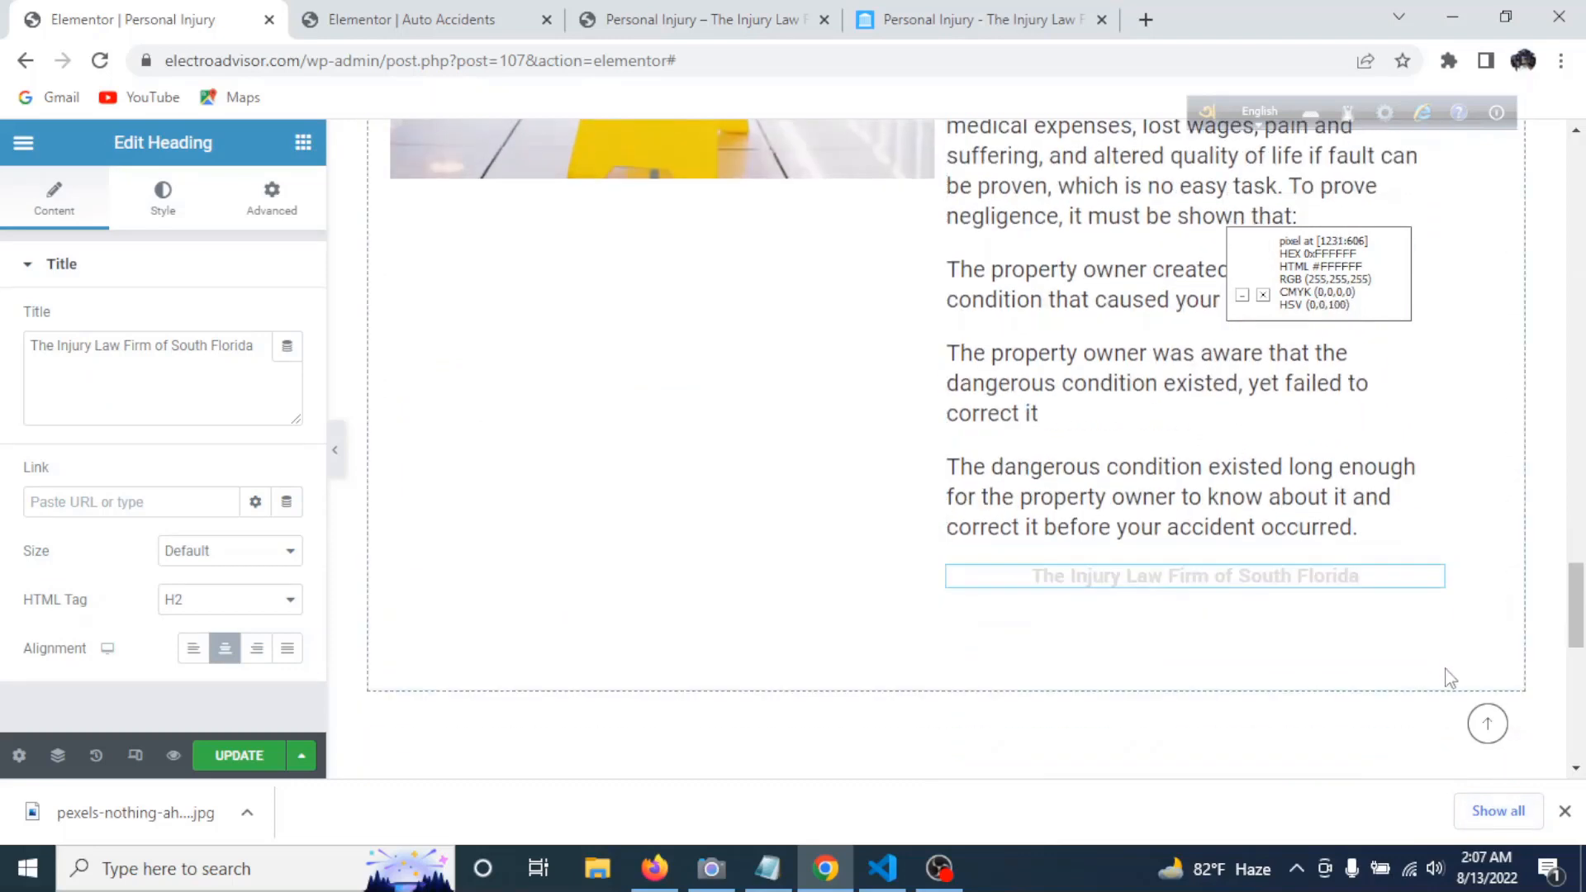
pyautogui.moveTo(1431, 581); pyautogui.dragTo(1348, 5)
pyautogui.moveTo(1069, 7); pyautogui.dragTo(1179, 339)
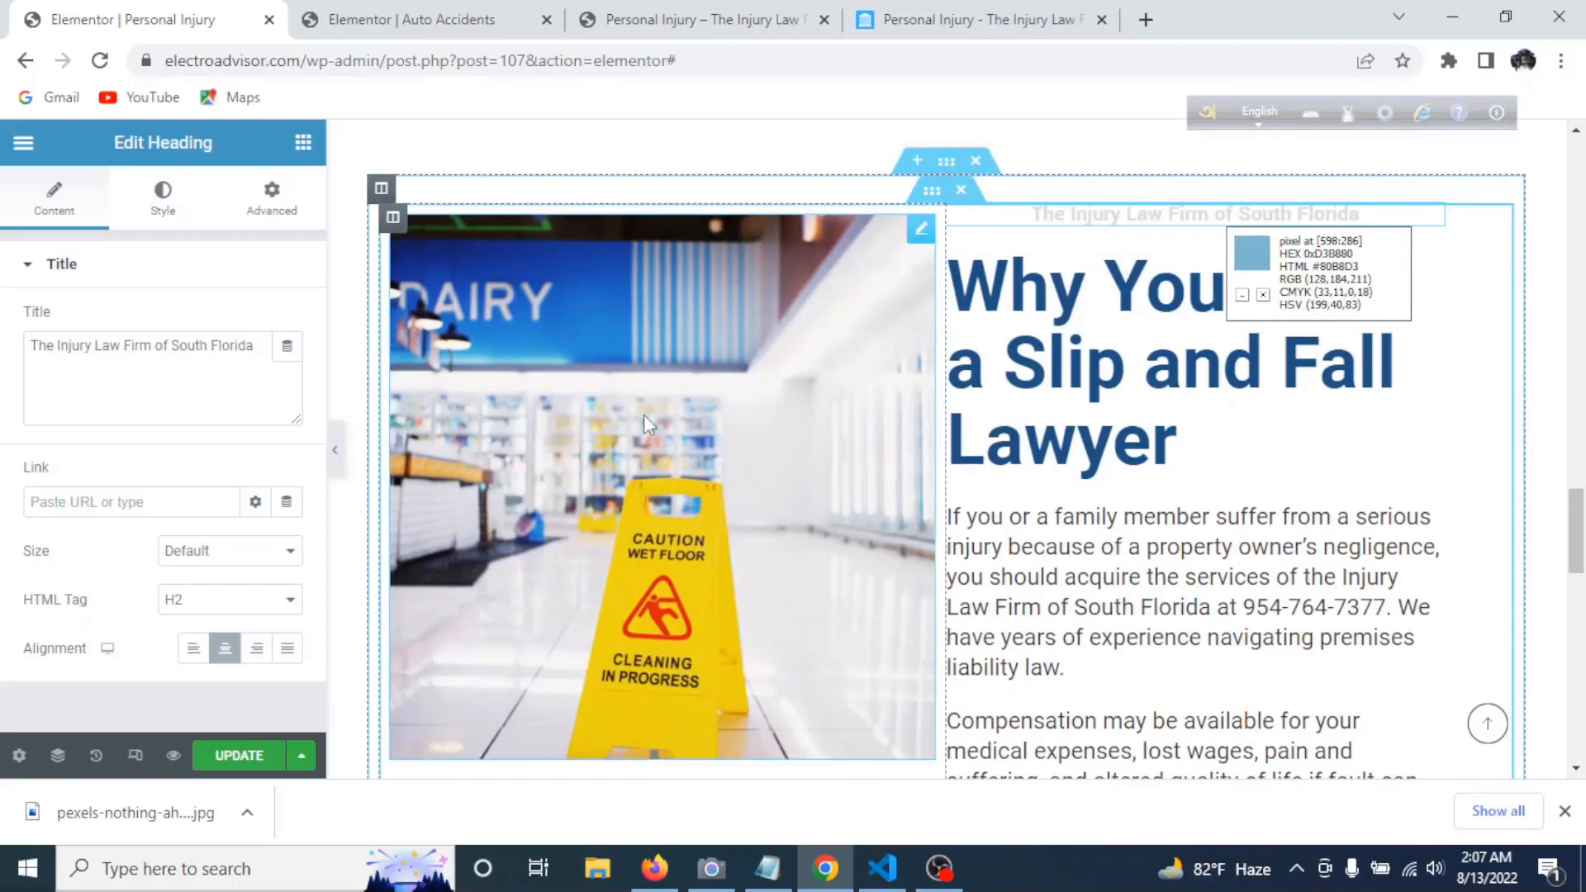
# - Save the reference page's broken-boardwalk photo to Downloads as South-Florida-Slip-and-Fall-Lawyer-768x768-1.jpg
pyautogui.click(950, 19)
pyautogui.scroll(-15, 718, 425)
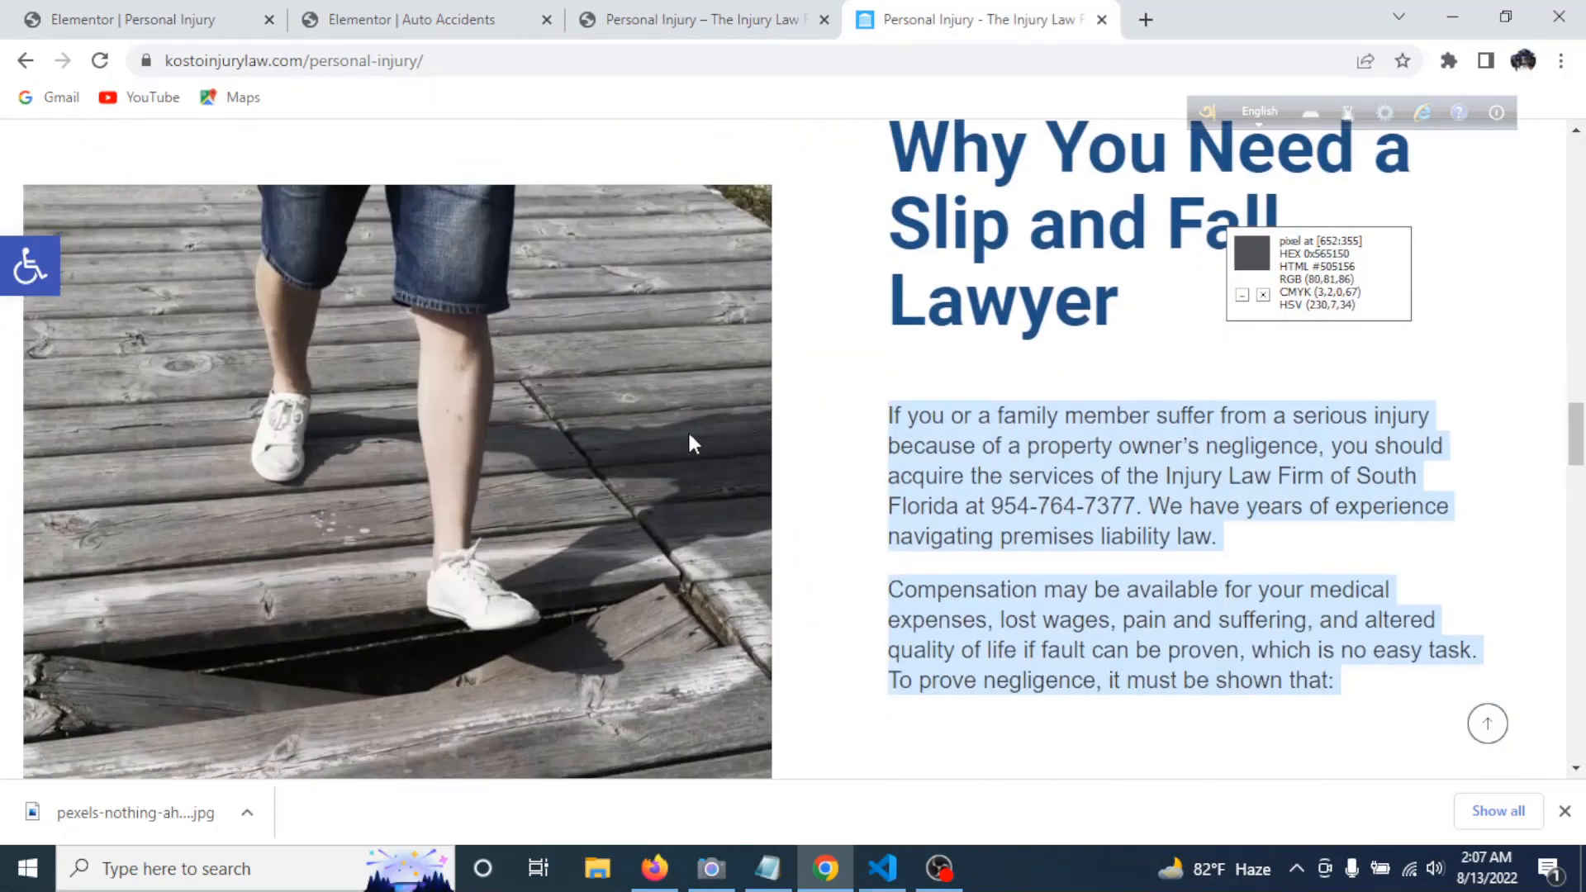
pyautogui.rightClick(447, 427)
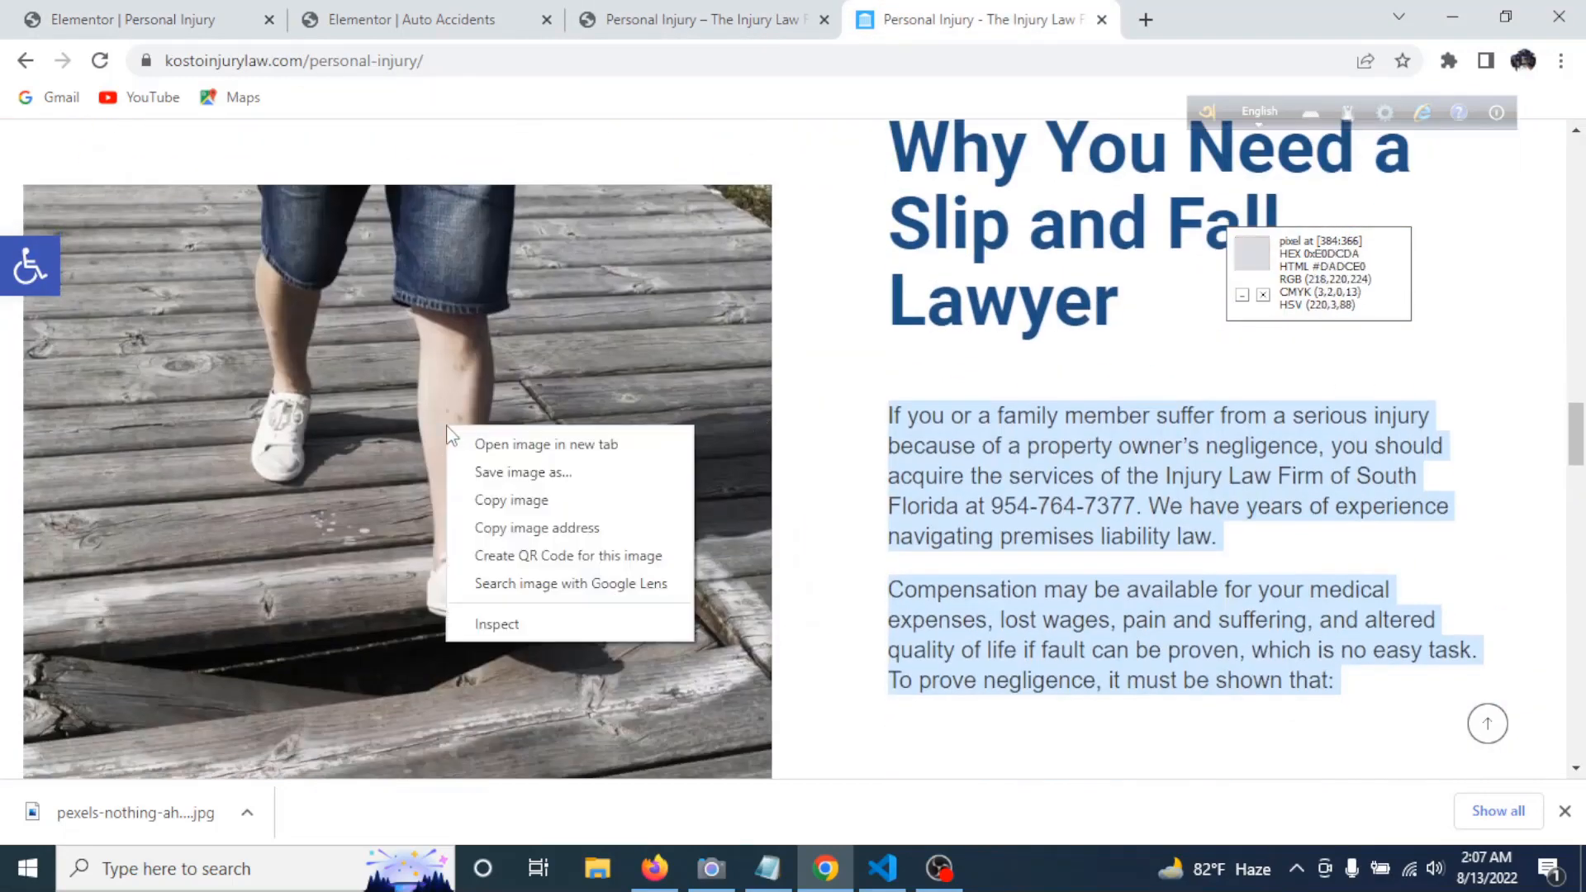
pyautogui.click(513, 479)
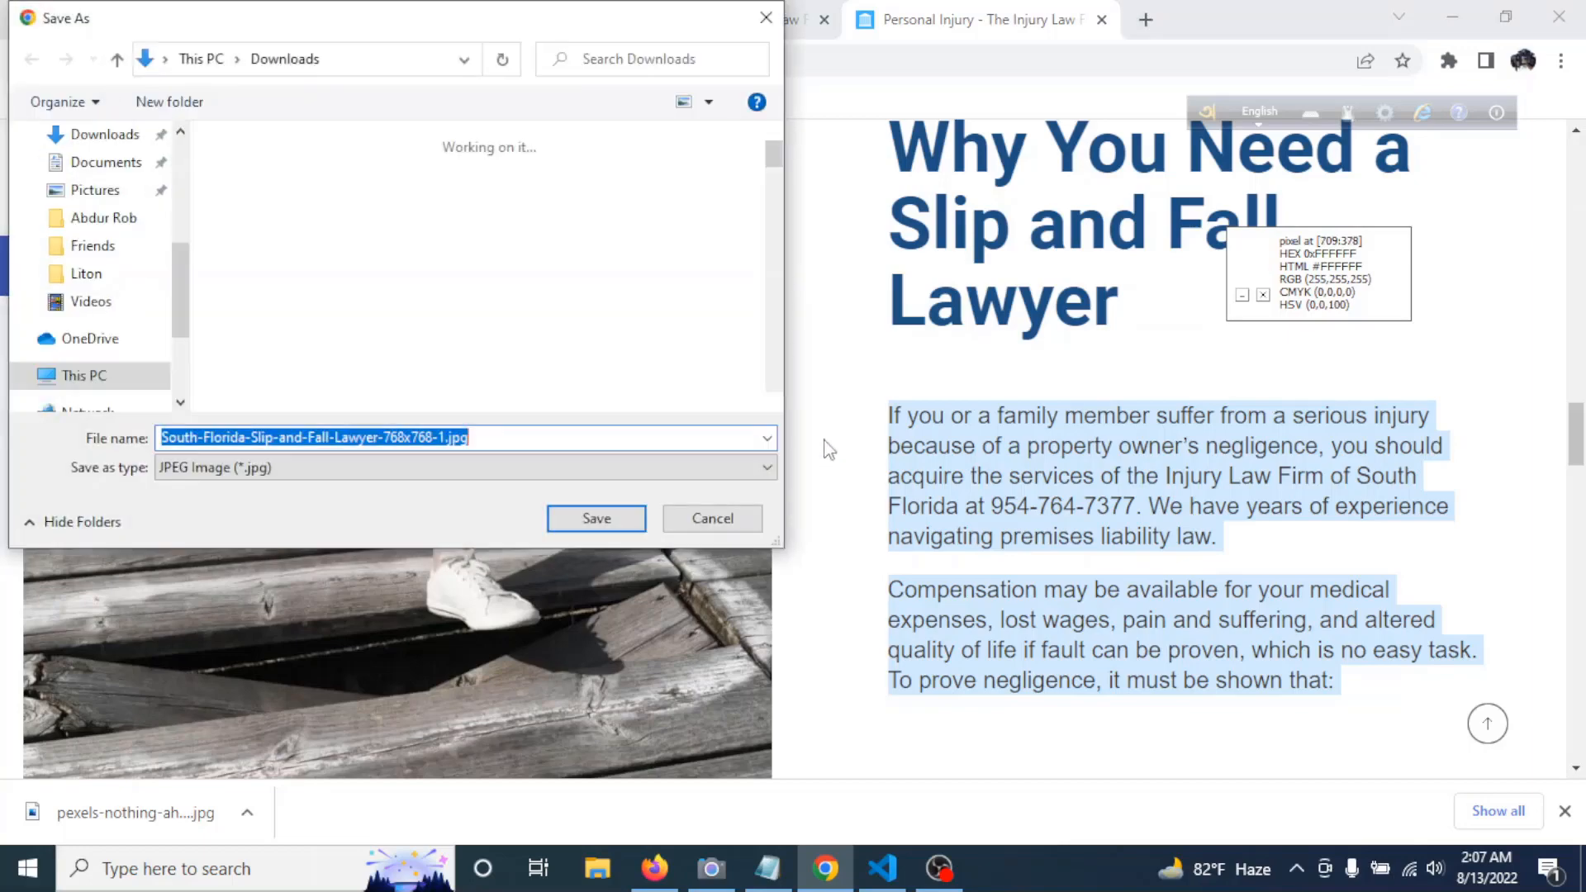
pyautogui.click(558, 512)
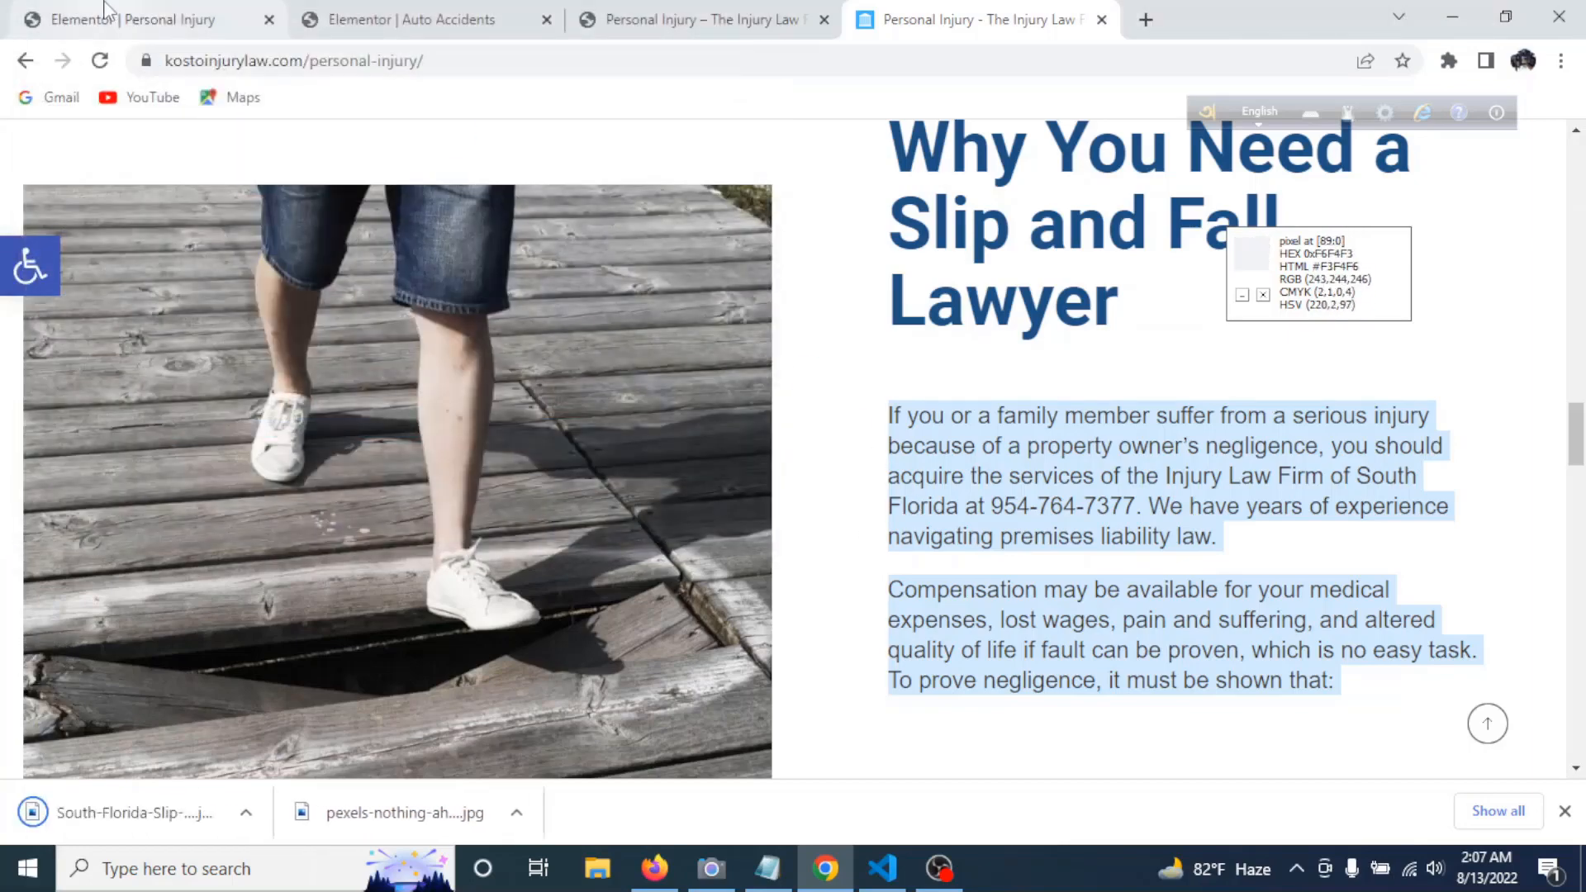
# - Replace the section's wet-floor image by uploading and inserting South-Florida-Slip-and-Fall-Lawyer-768x768-1.jpg, and check the section's layout
pyautogui.click(116, 19)
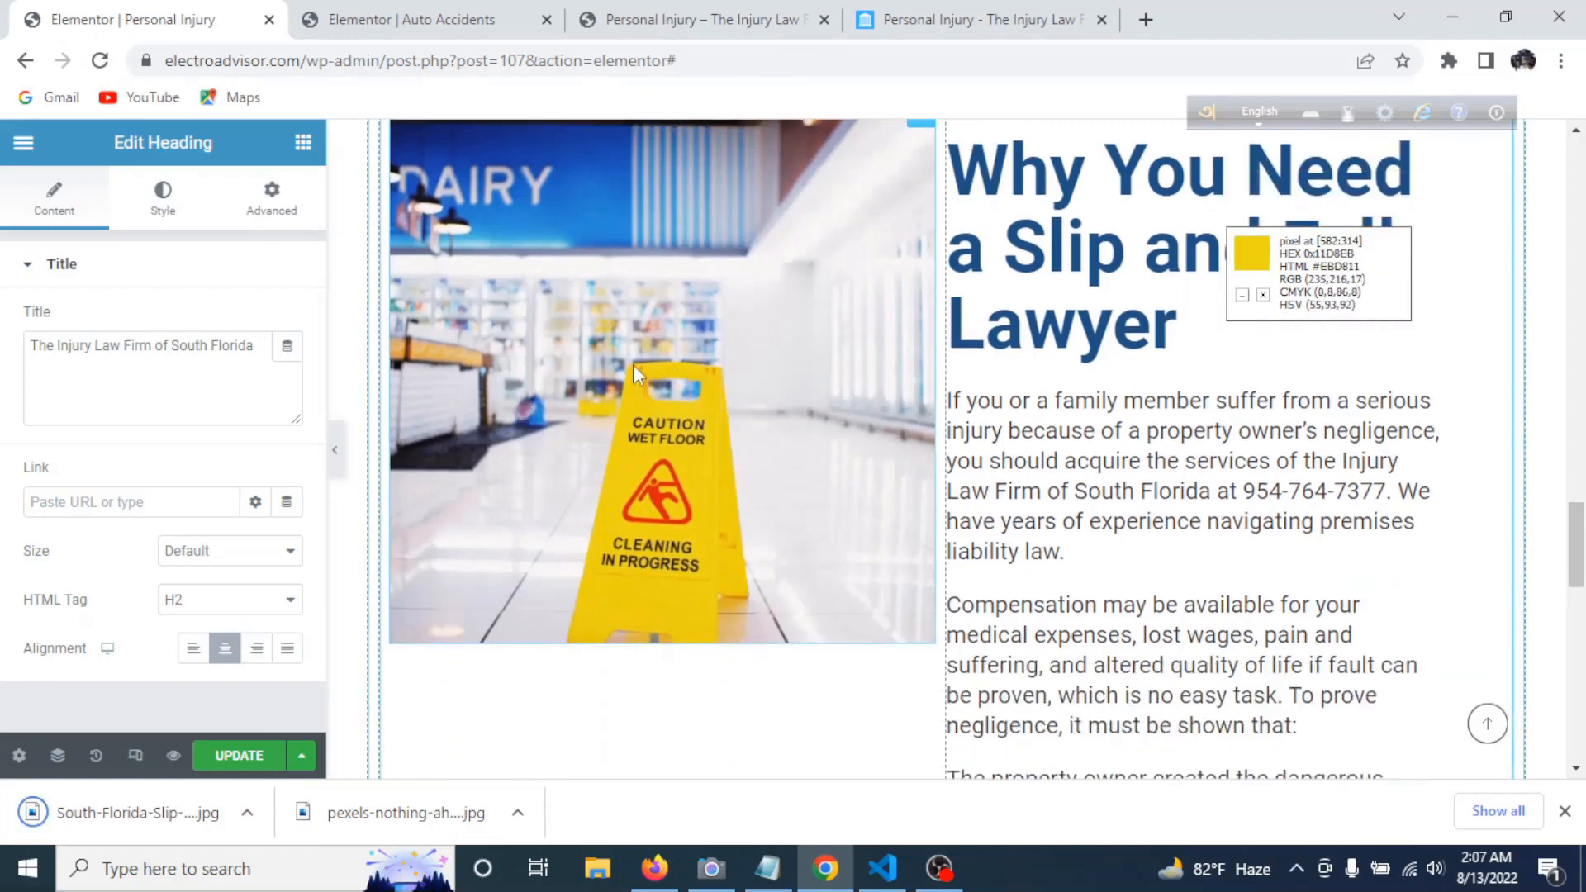
pyautogui.click(678, 428)
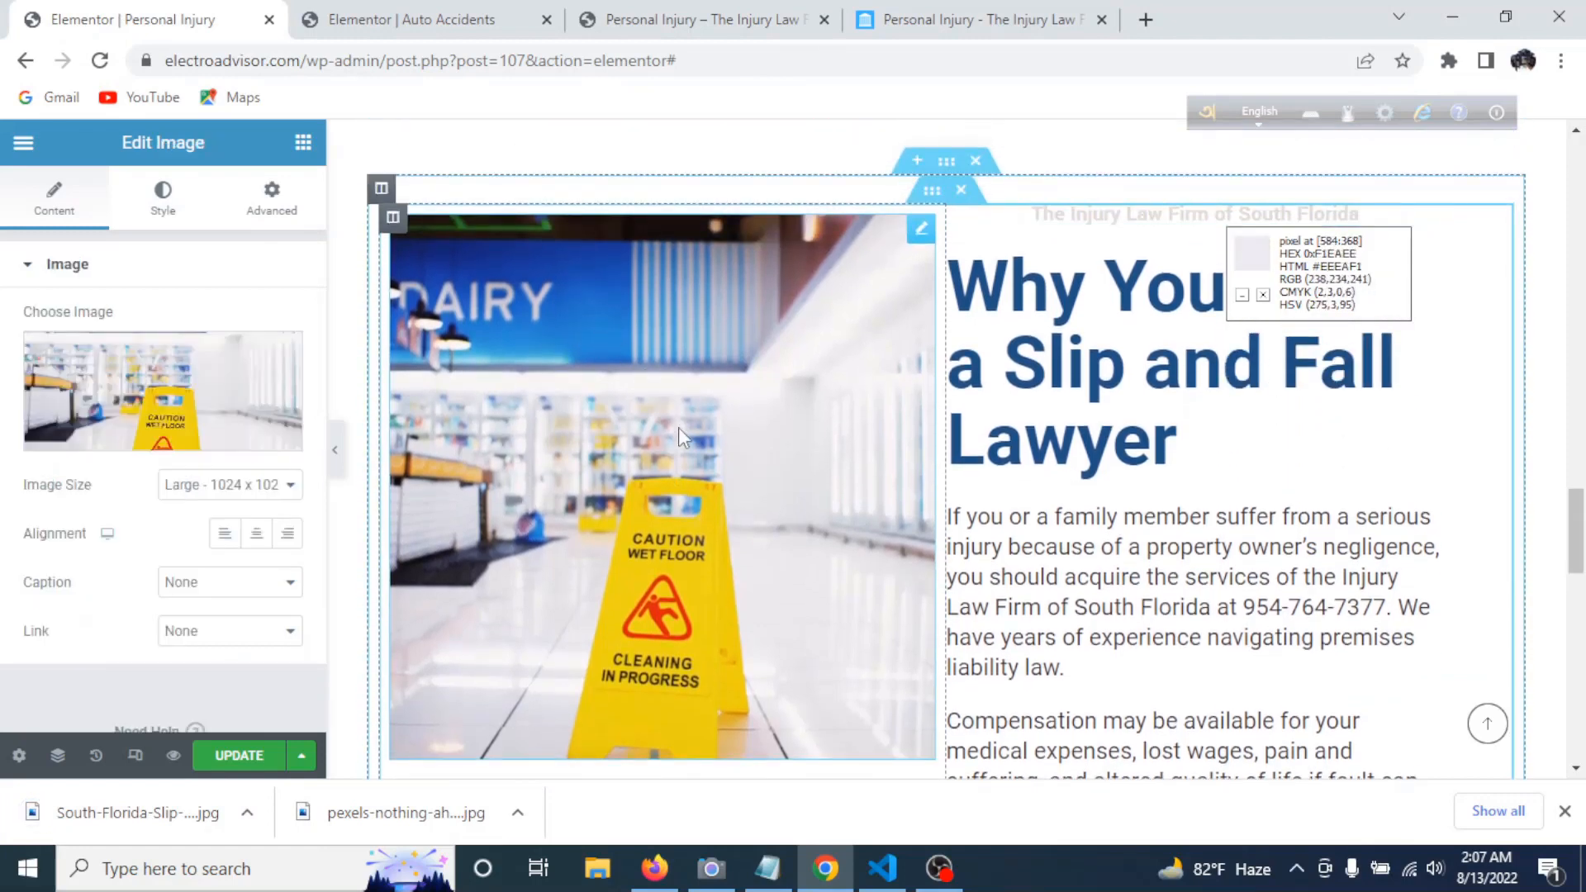
pyautogui.click(273, 364)
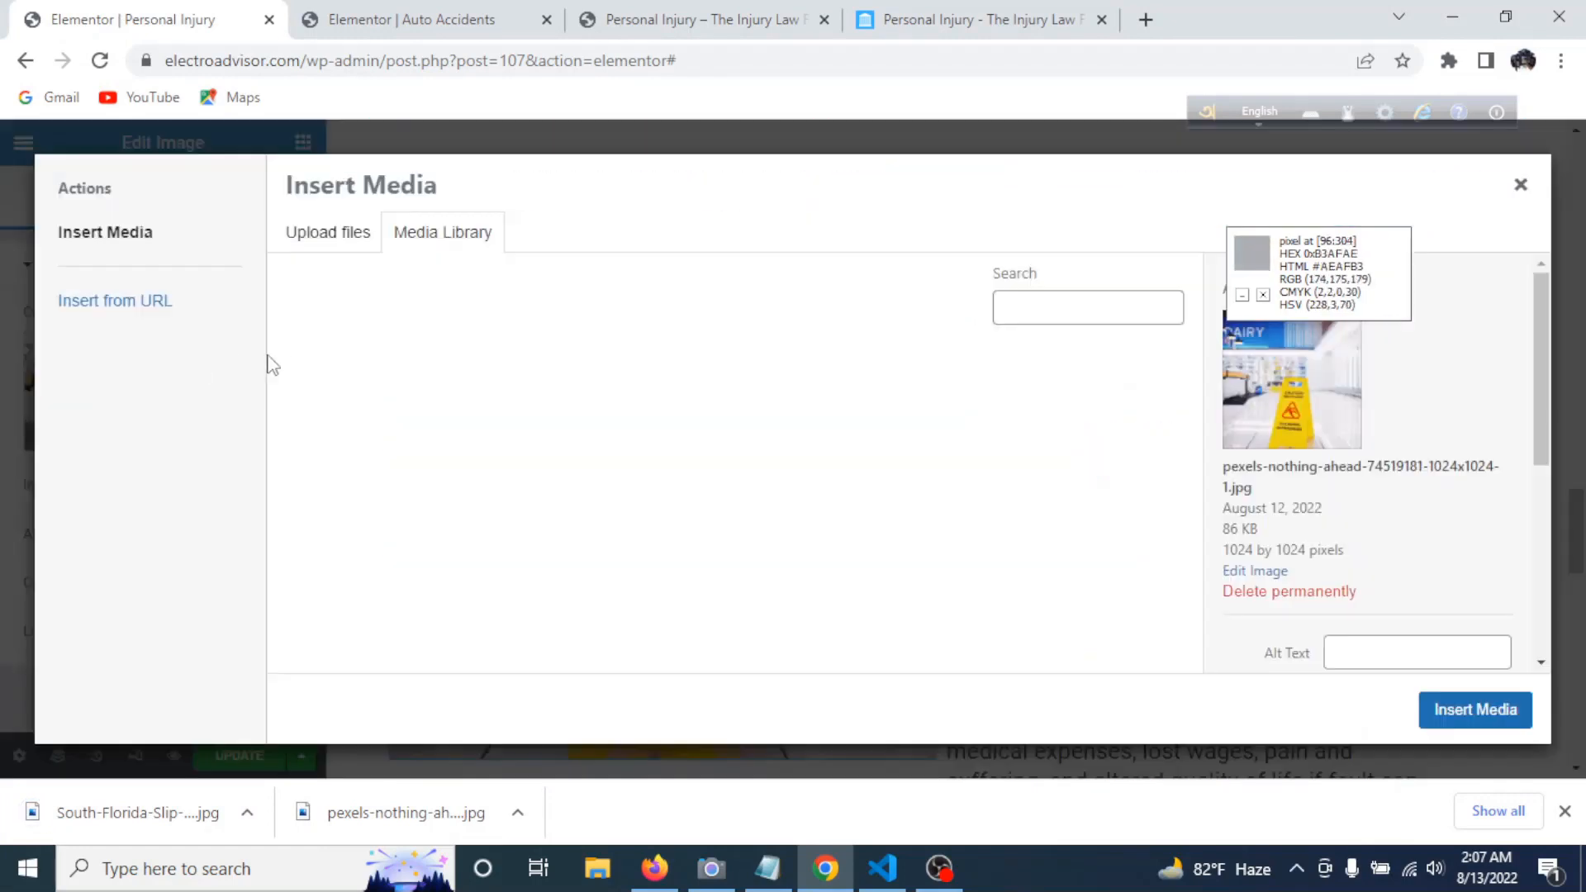
pyautogui.click(339, 245)
pyautogui.click(909, 494)
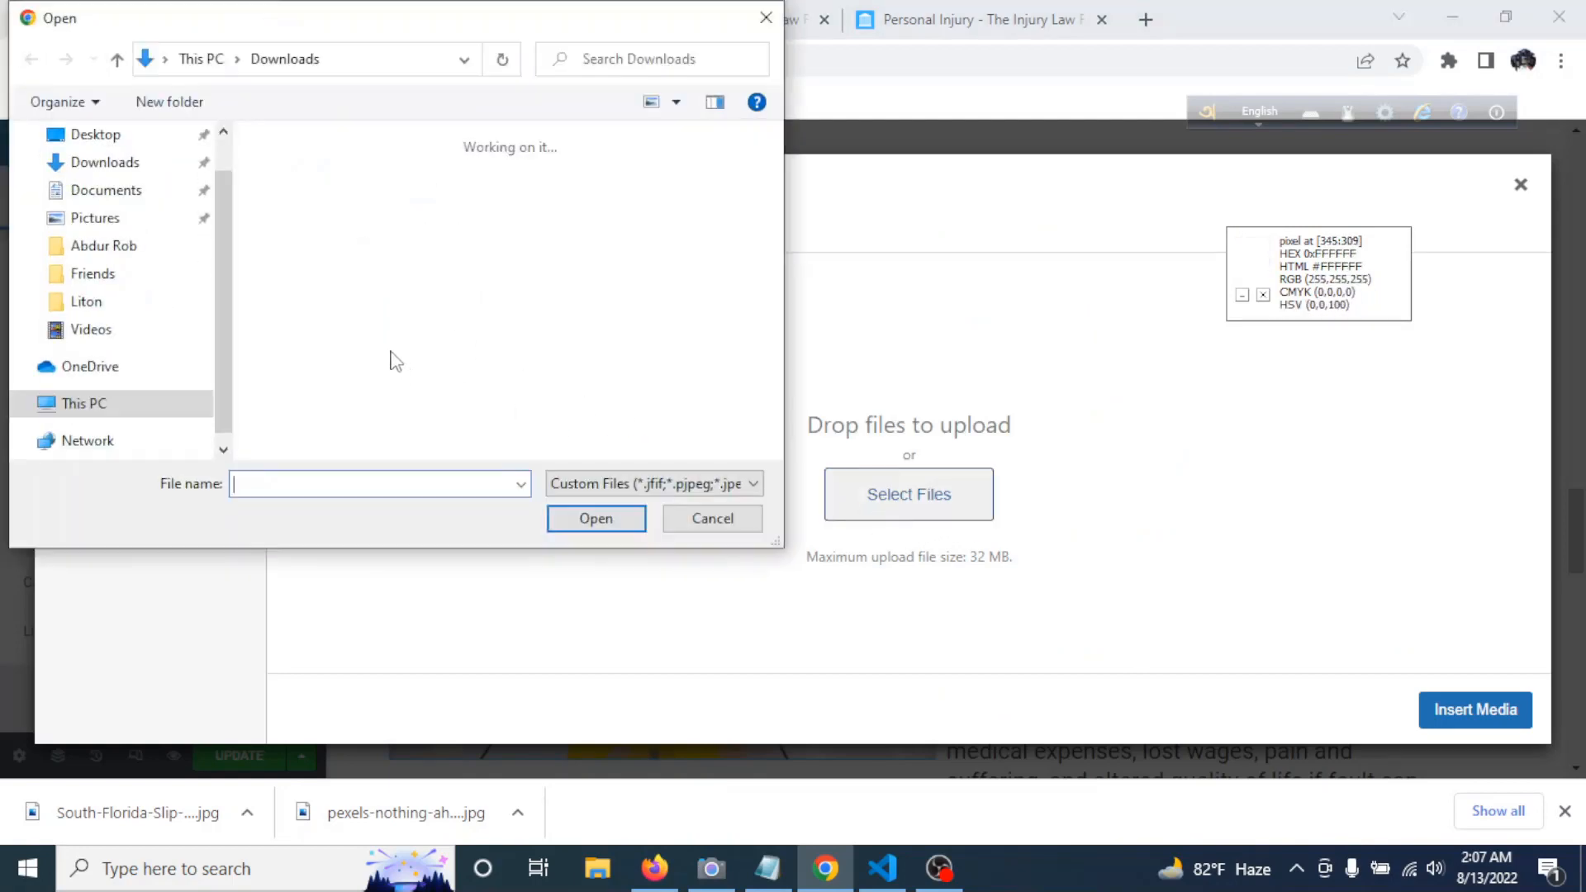
pyautogui.click(364, 281)
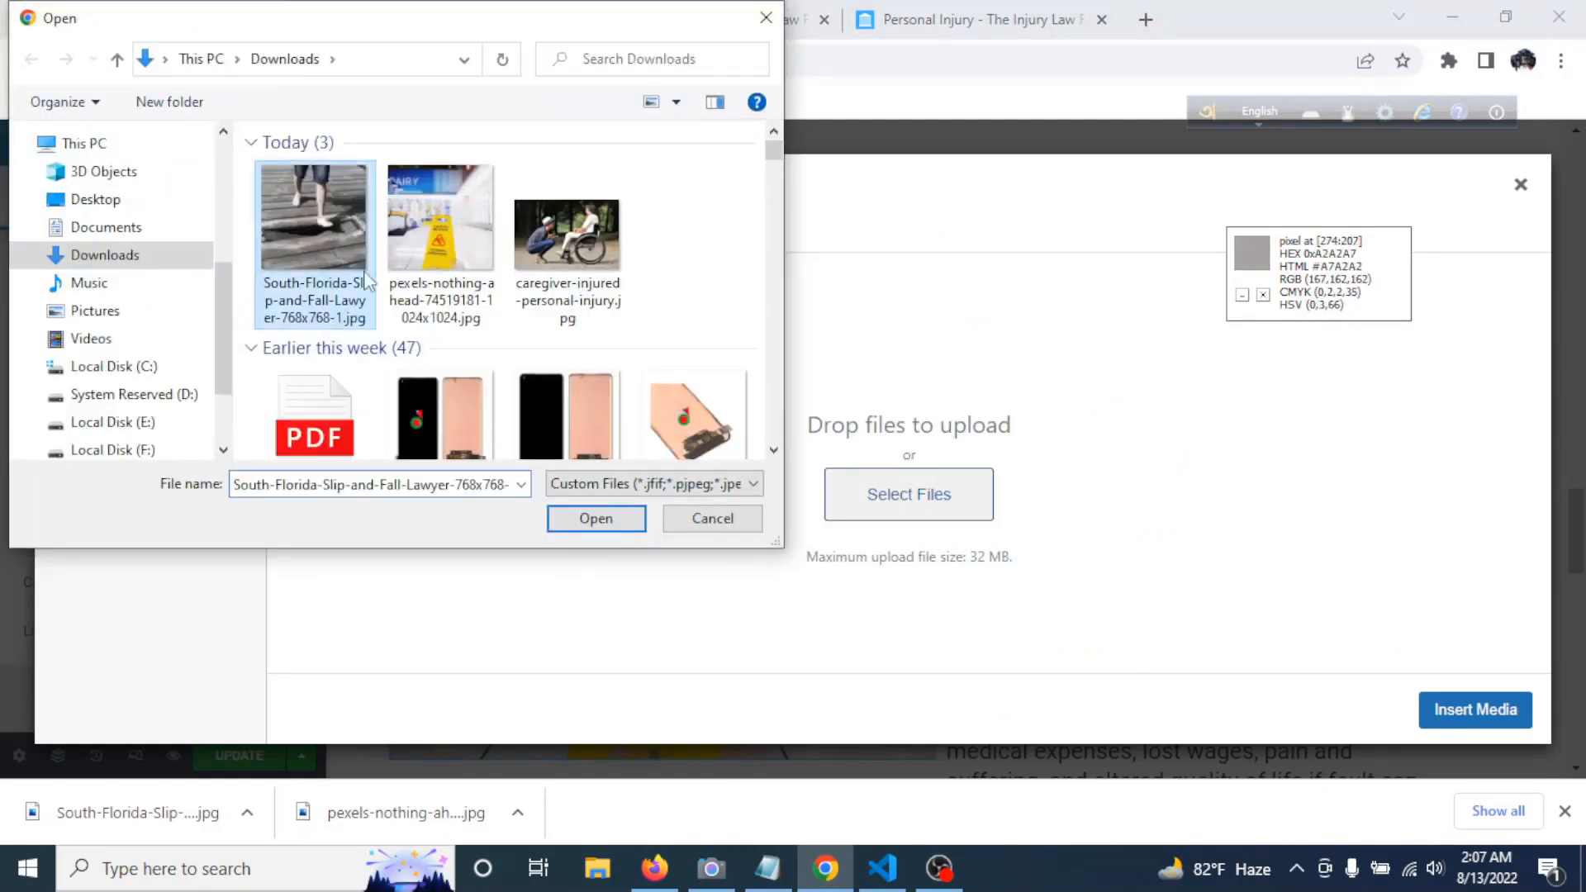
pyautogui.click(607, 509)
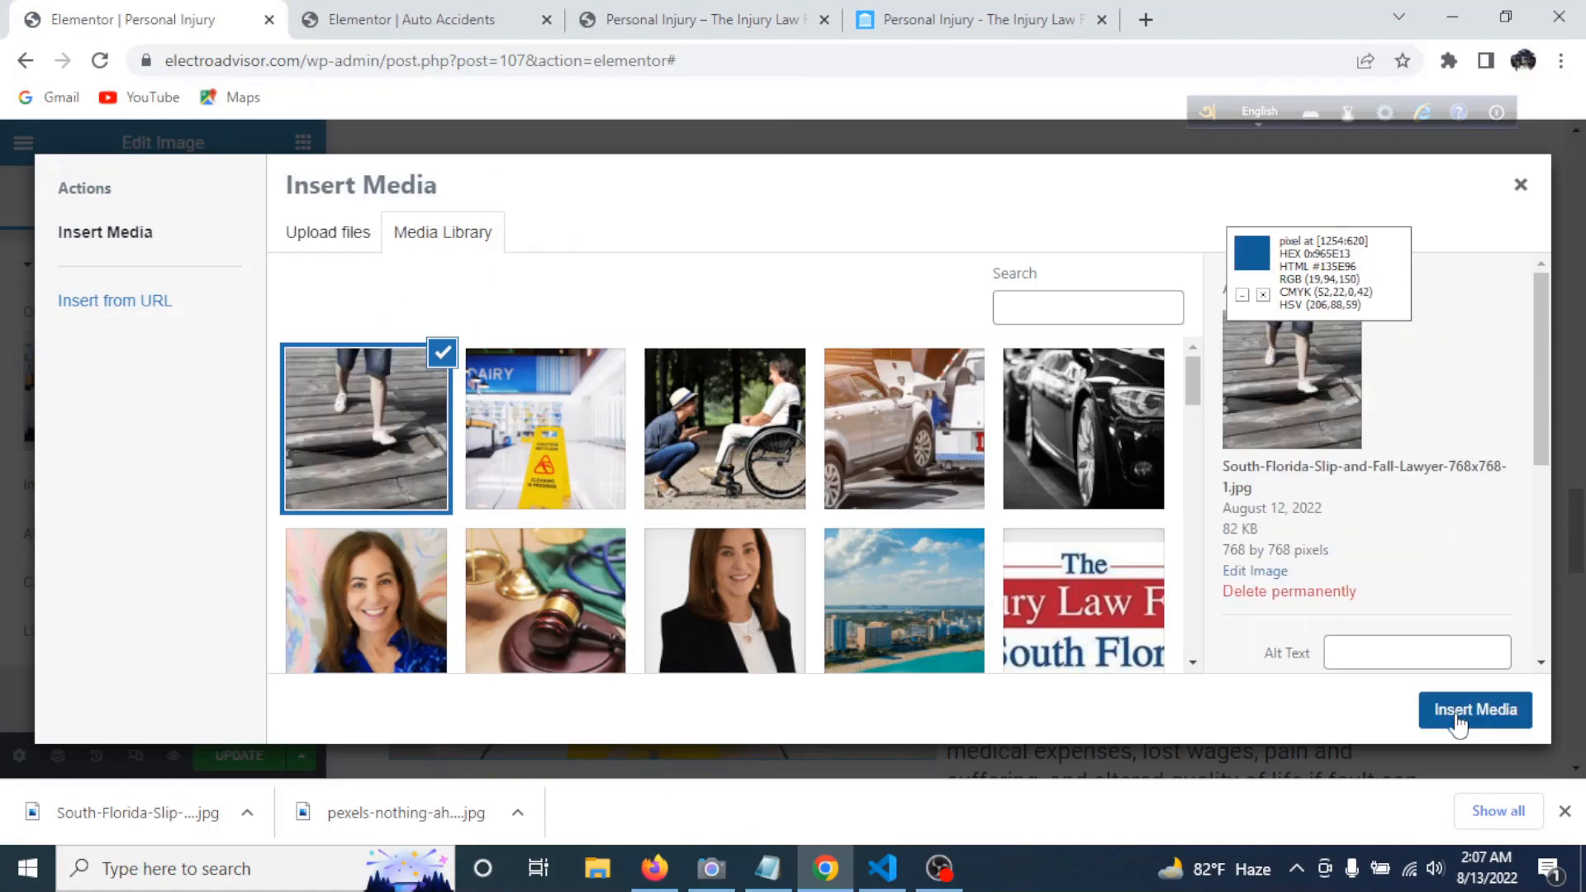
pyautogui.click(1476, 710)
pyautogui.scroll(-5, 853, 511)
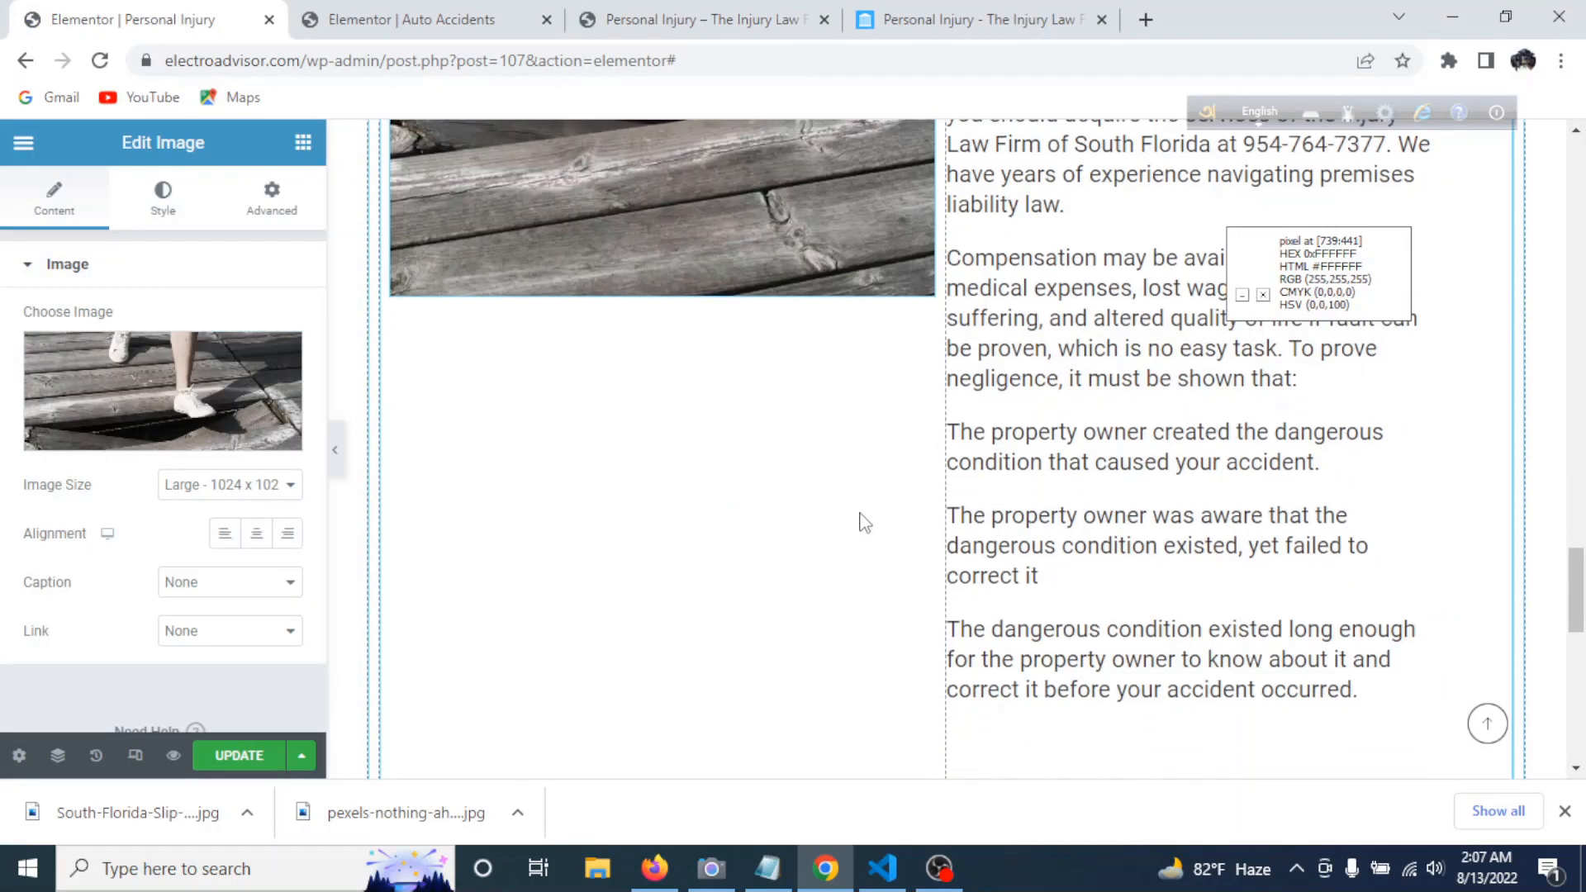
pyautogui.scroll(5, 857, 520)
pyautogui.scroll(3, 1047, 505)
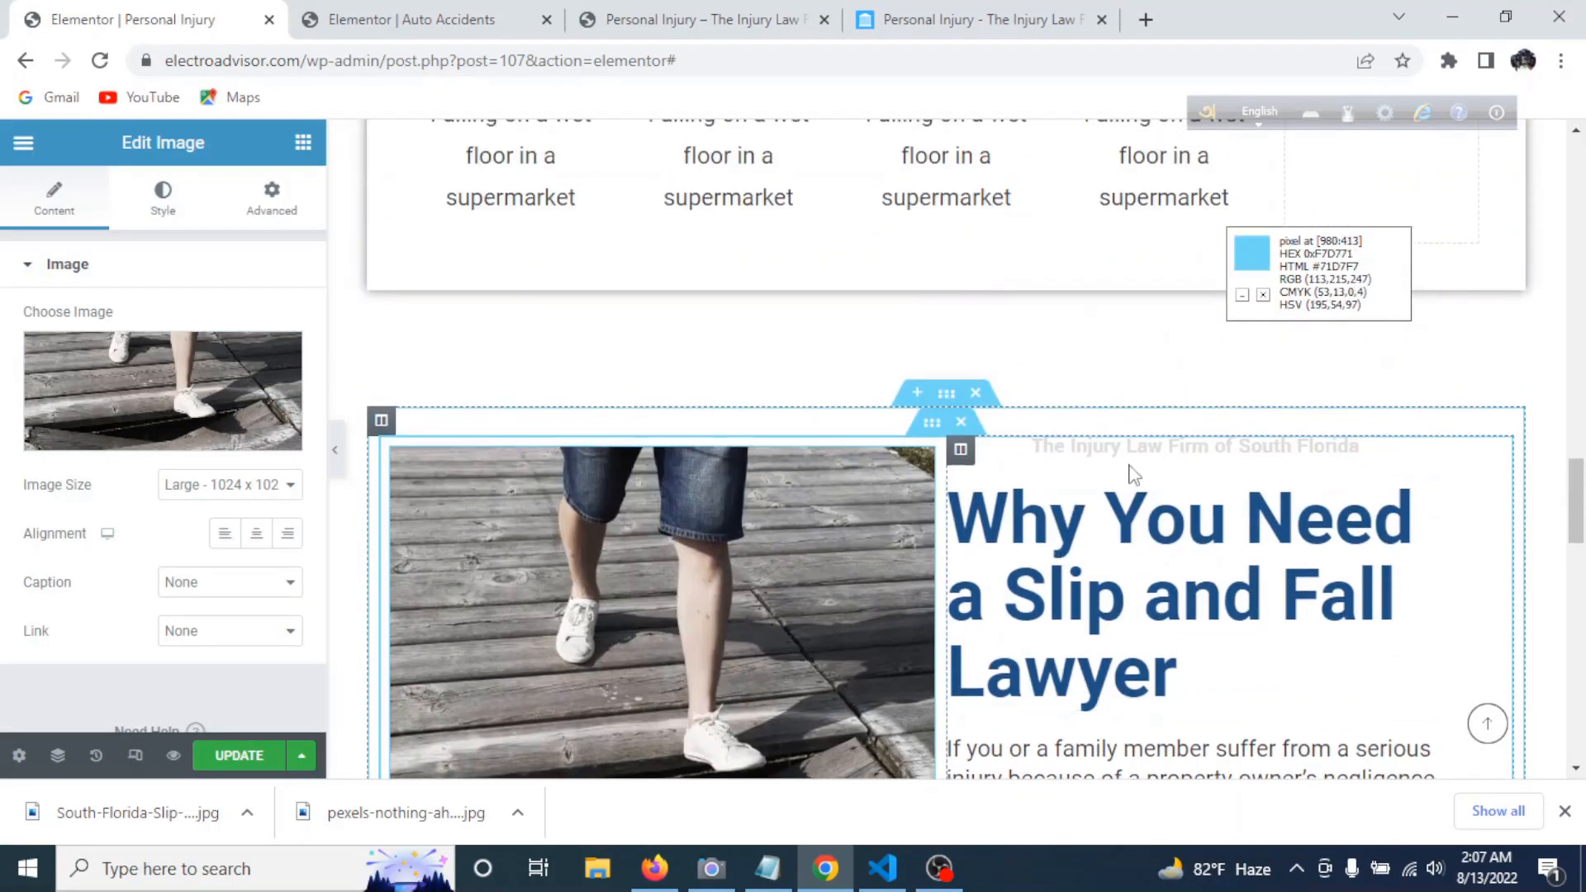
pyautogui.scroll(-12, 845, 593)
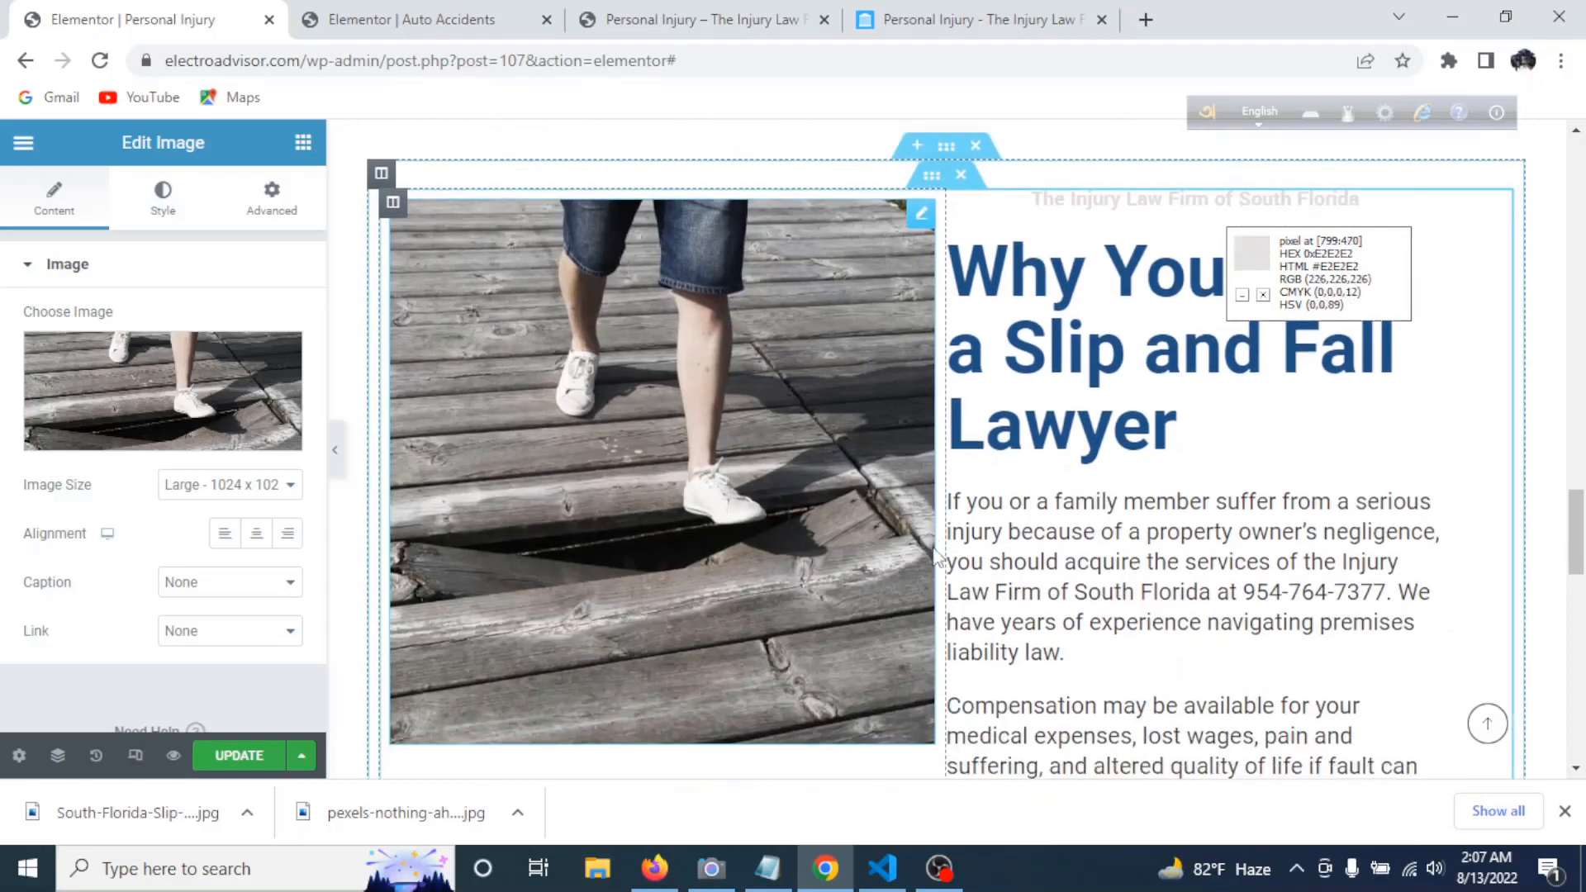
pyautogui.scroll(13, 1047, 565)
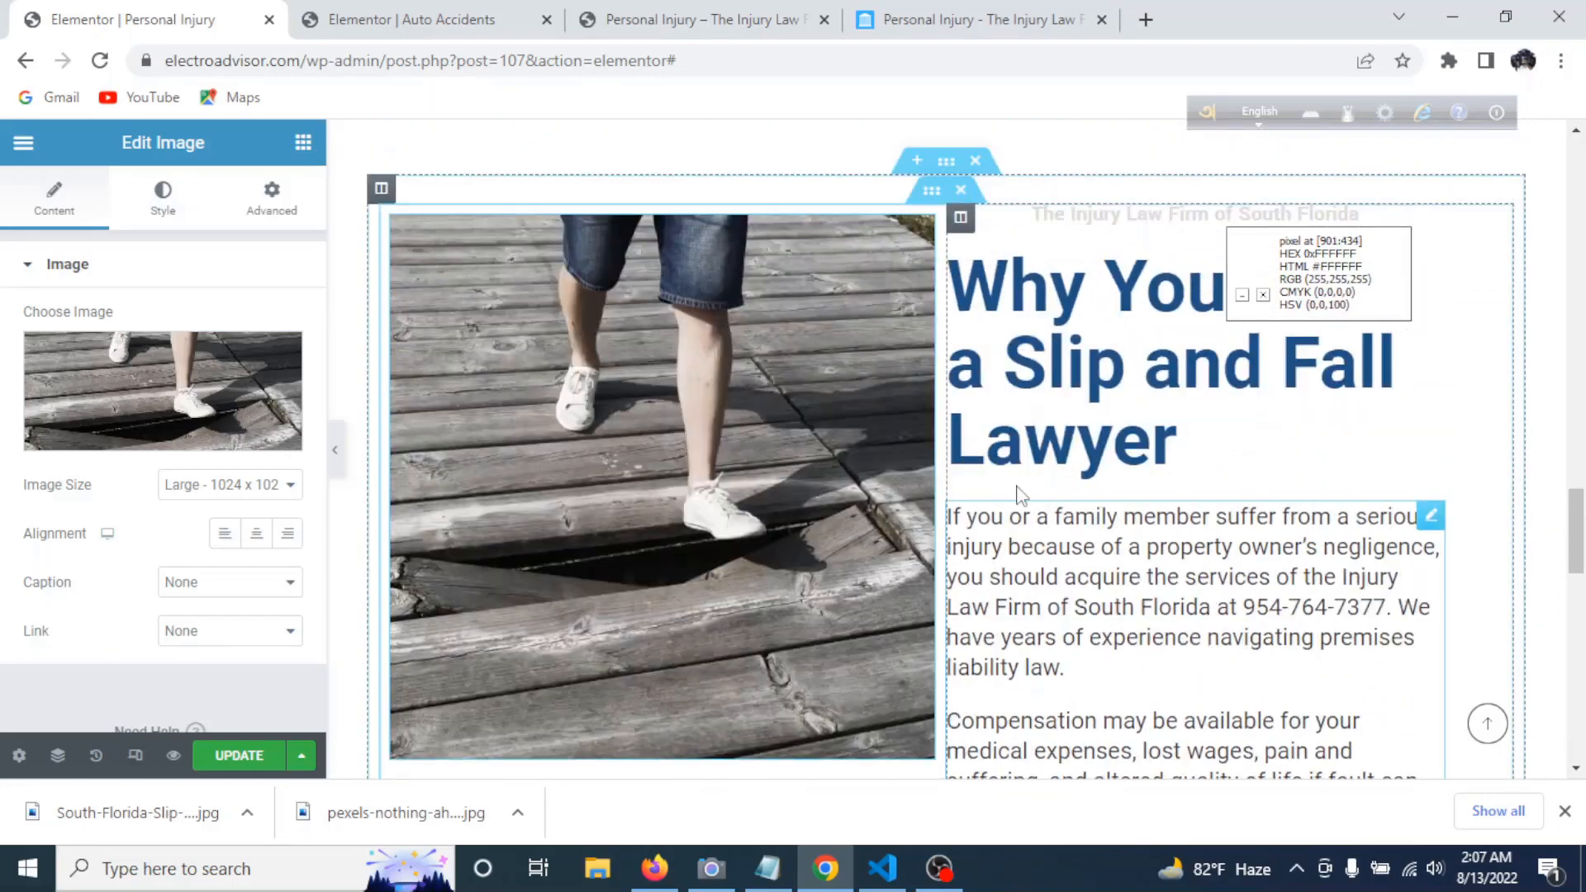
pyautogui.scroll(2, 942, 446)
pyautogui.scroll(-1, 974, 459)
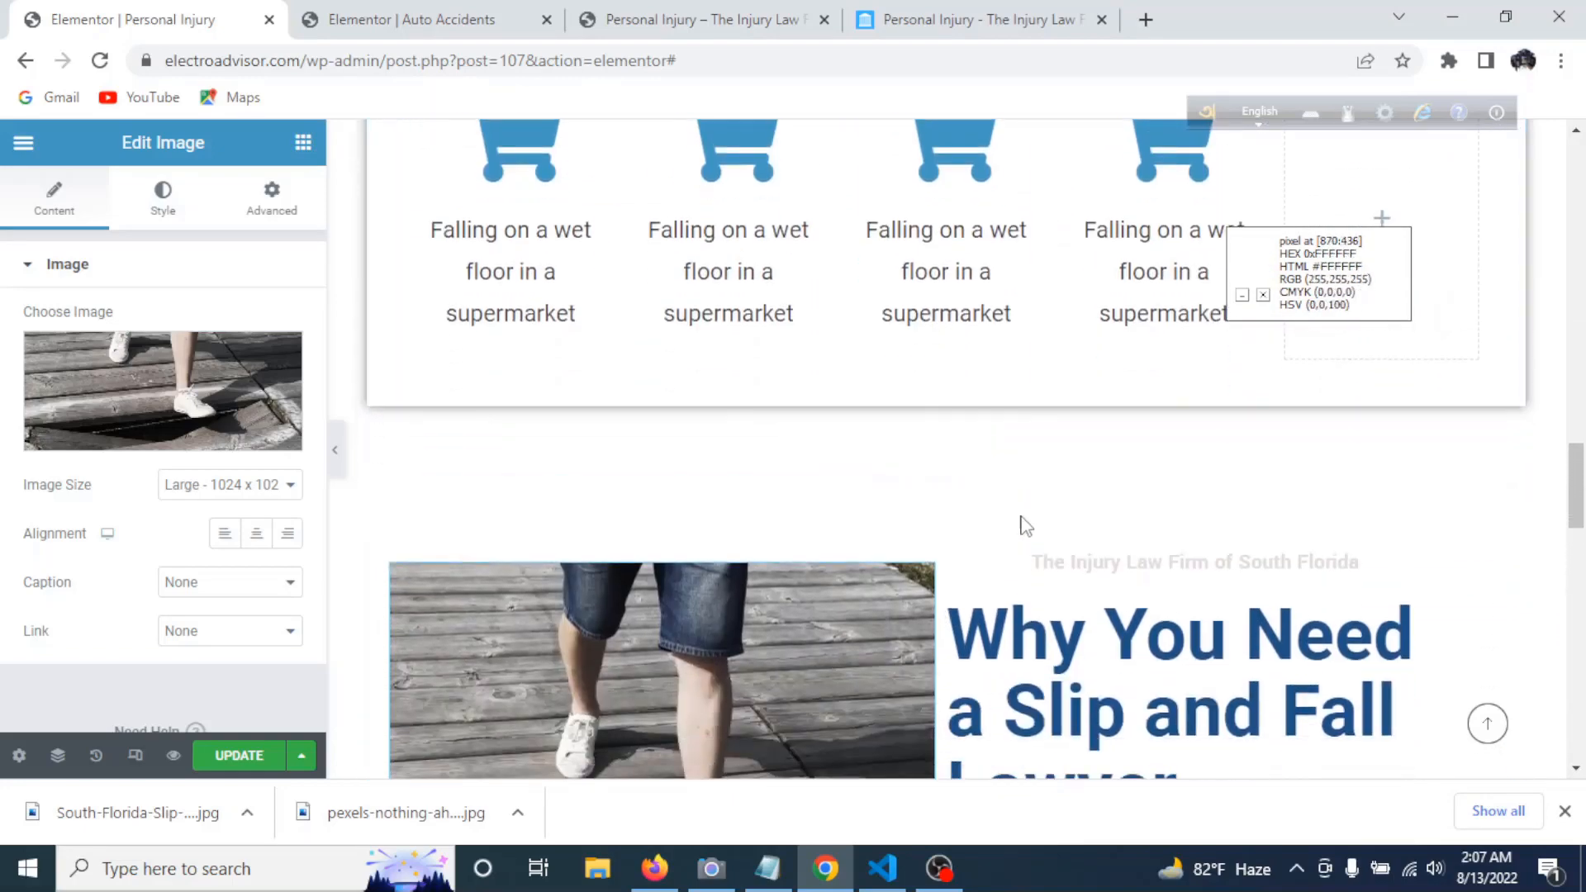
pyautogui.scroll(-5, 926, 582)
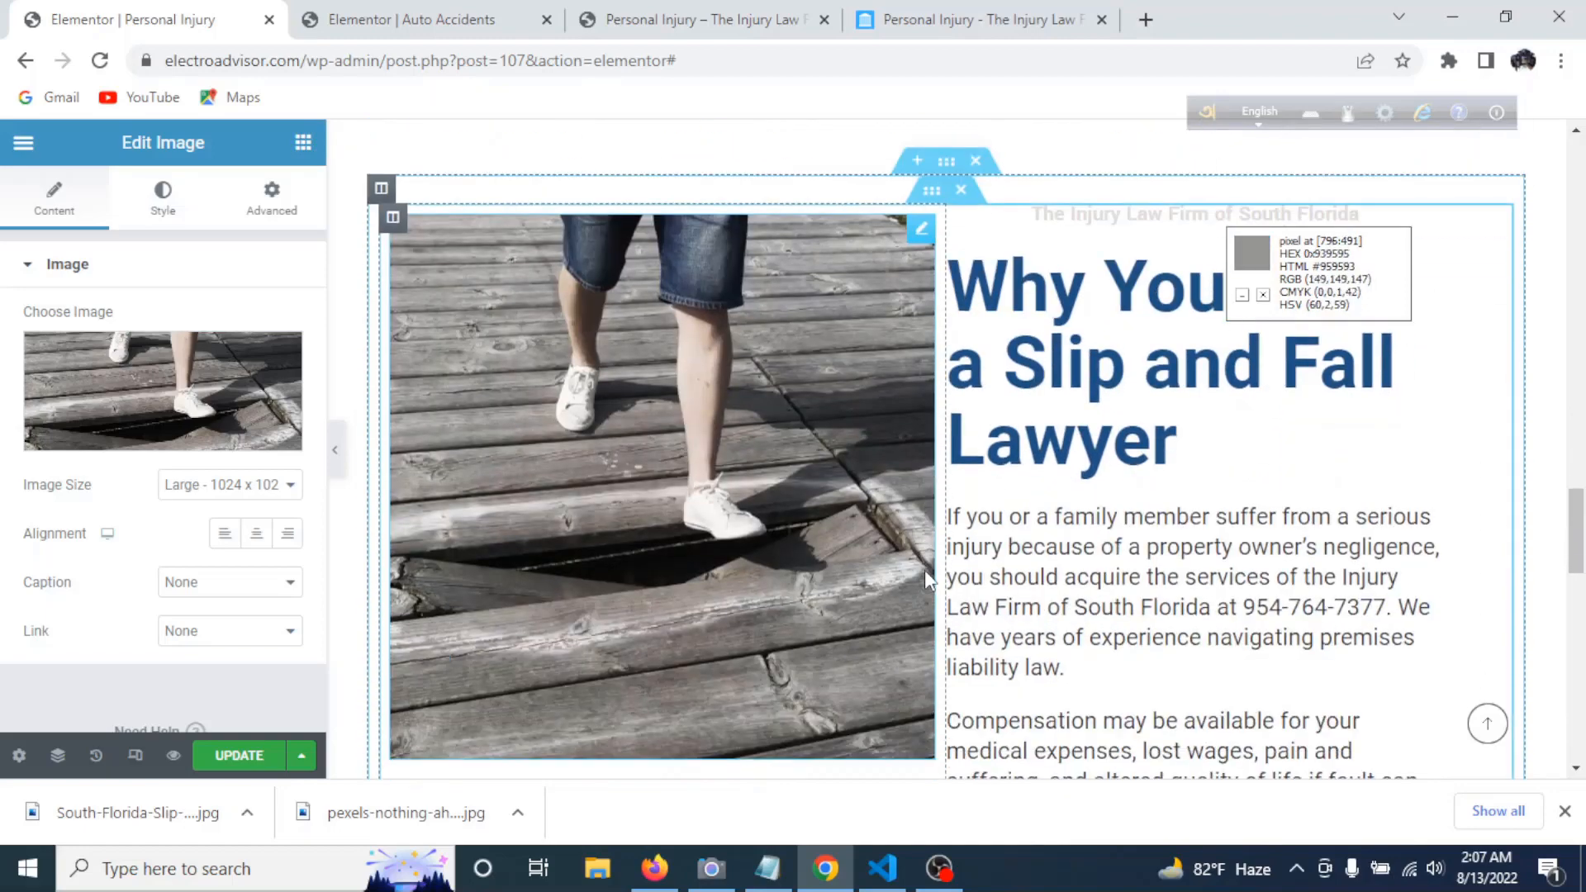
pyautogui.scroll(4, 825, 242)
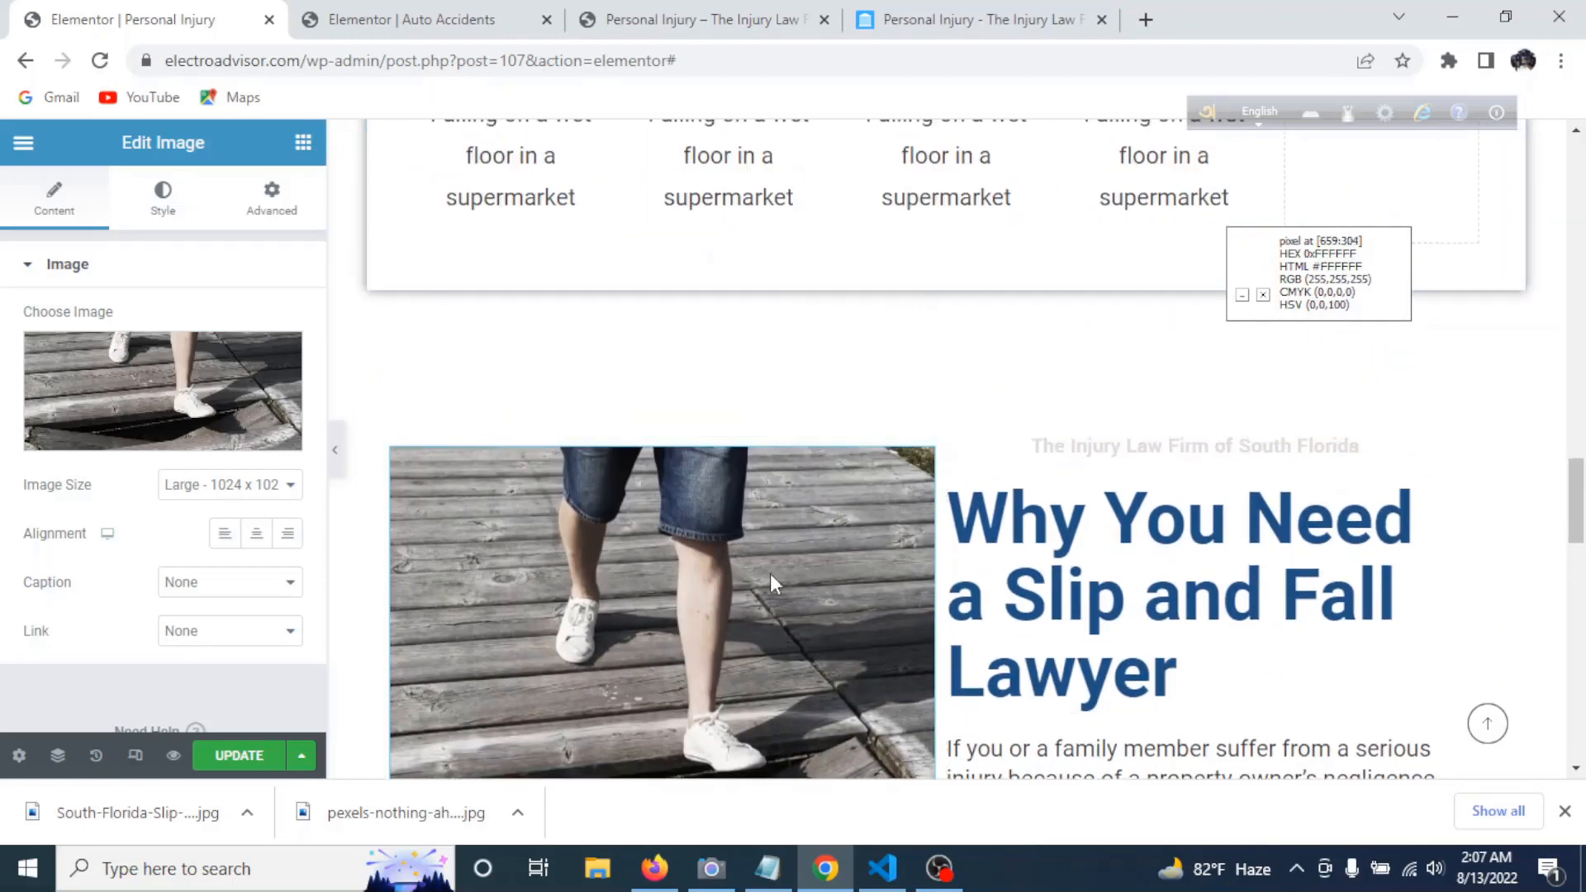
# - In Firefox, inspect the reference page's "The Injury Law Firm of South Florida" heading and copy its text color #443939
pyautogui.click(827, 868)
pyautogui.scroll(-6, 752, 463)
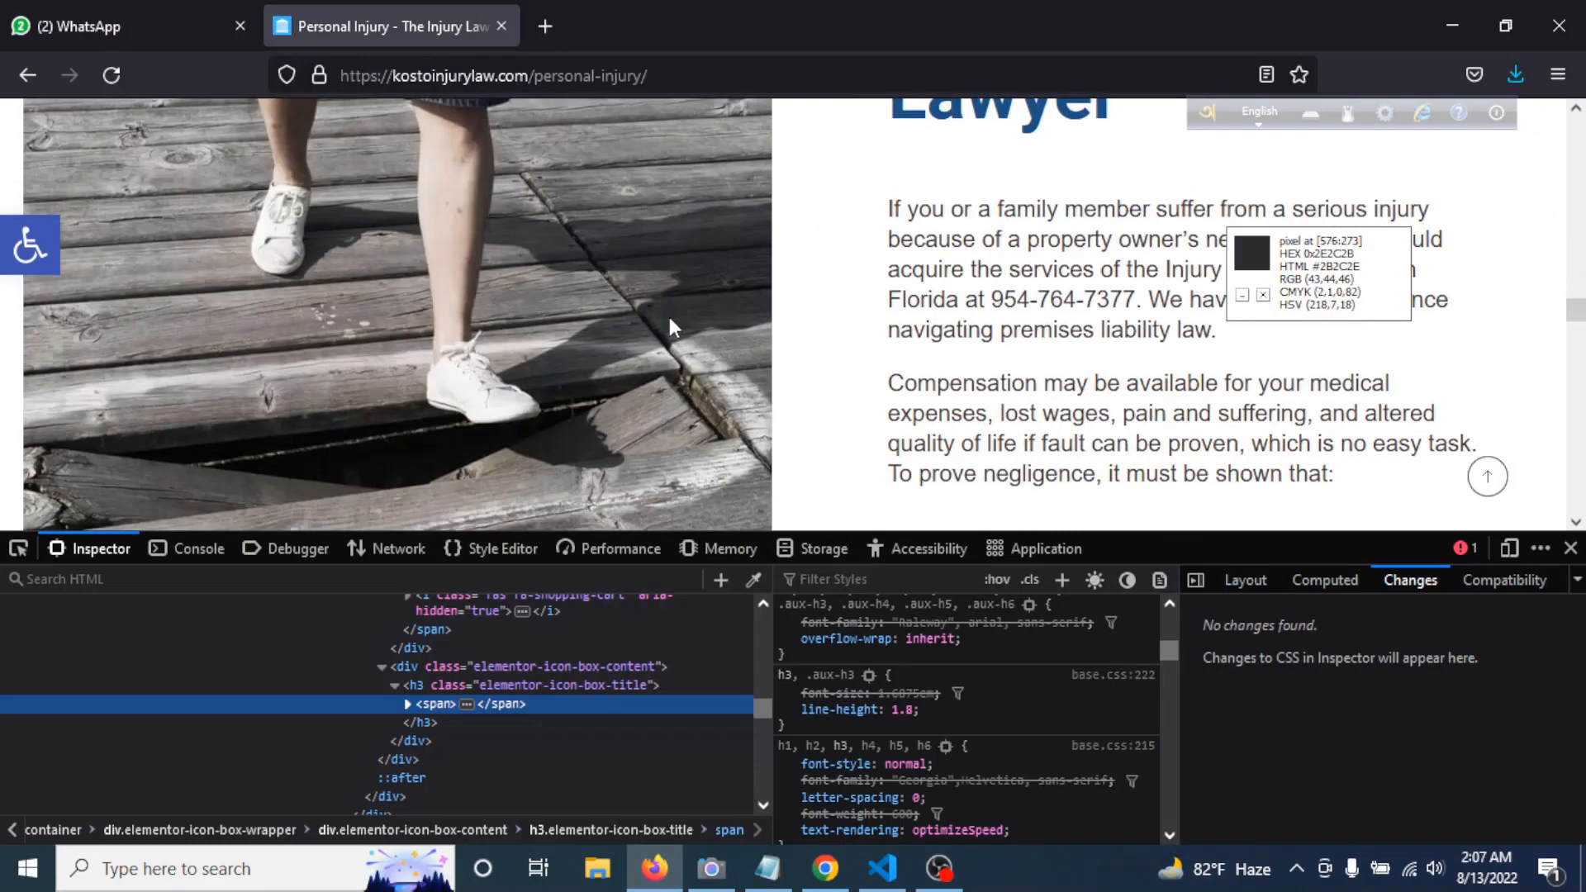
pyautogui.scroll(5, 884, 355)
pyautogui.rightClick(1128, 346)
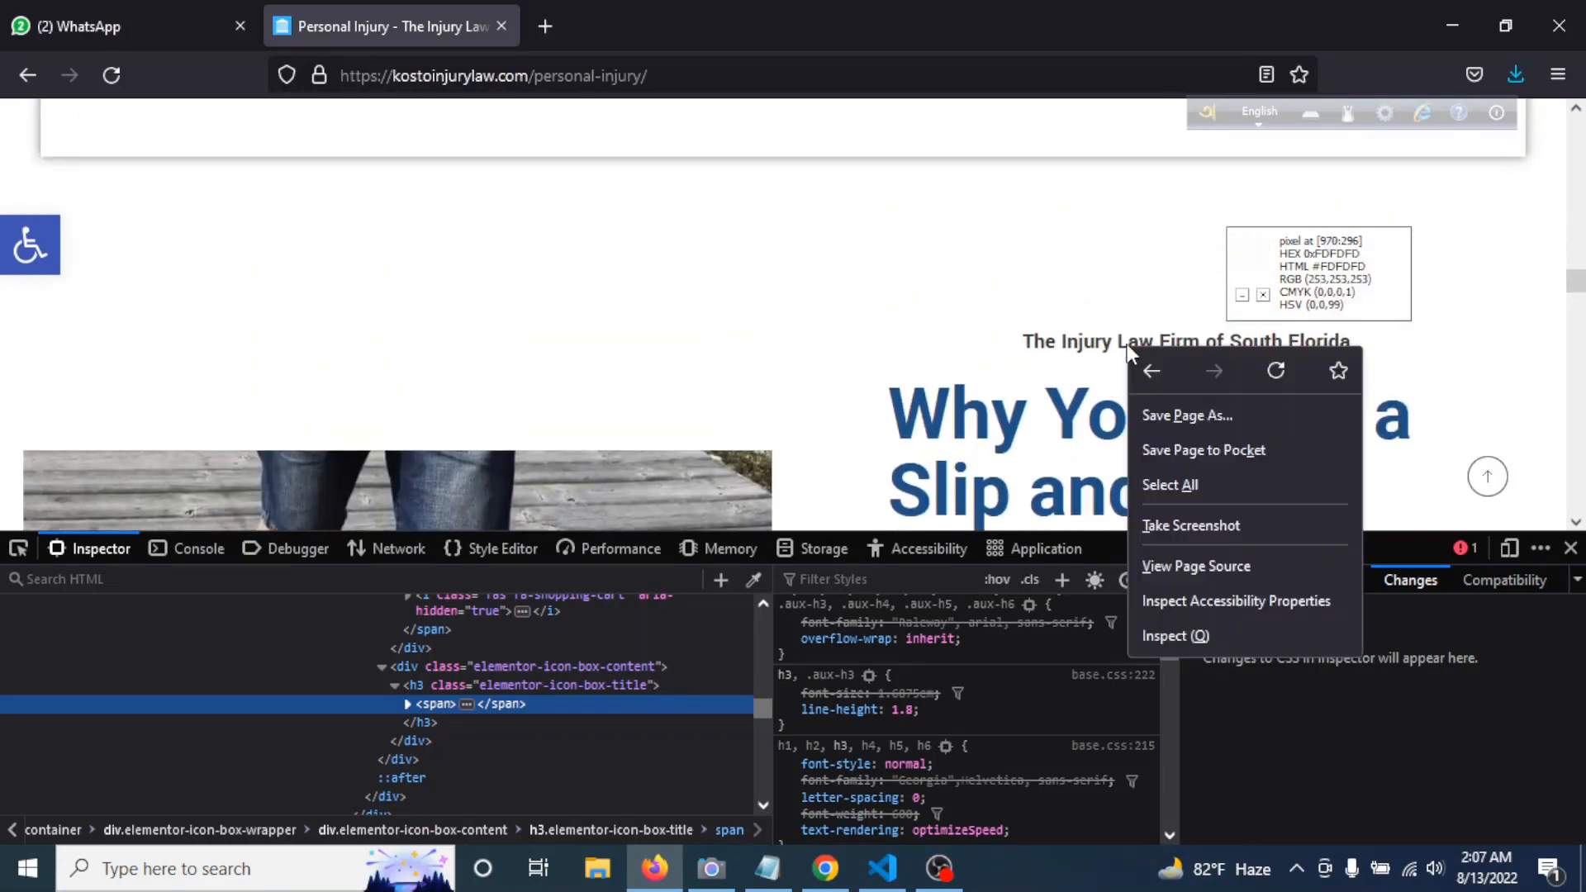
pyautogui.click(1202, 635)
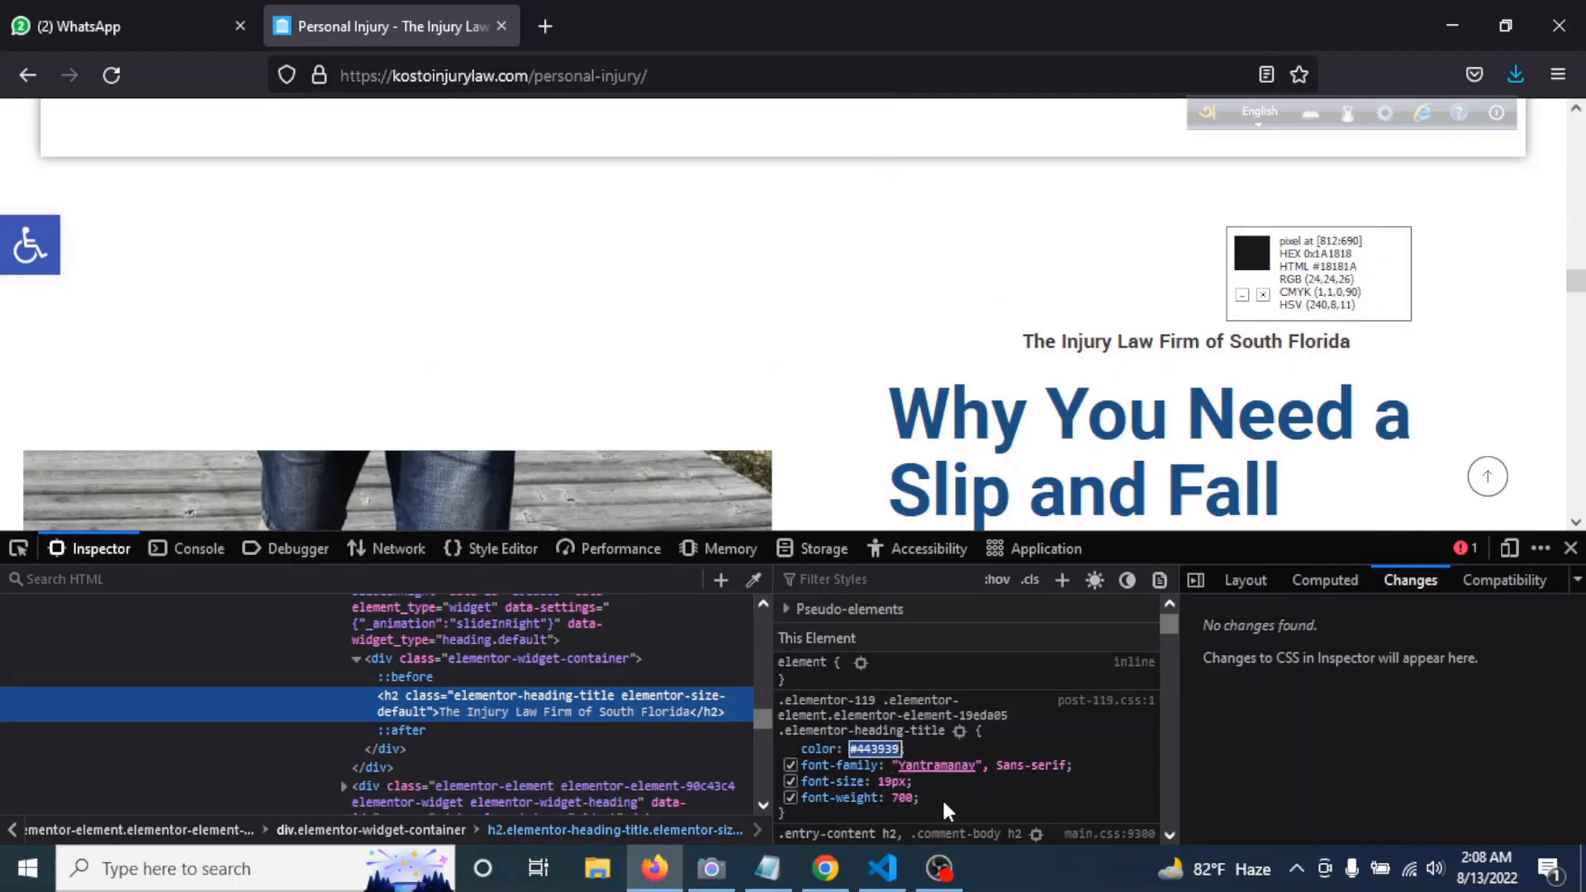
# - Back in Chrome, set the "The Injury Law Firm of South Florida" heading's text color to #443939 and review its typography settings
pyautogui.hotkey('alt', 'Tab')
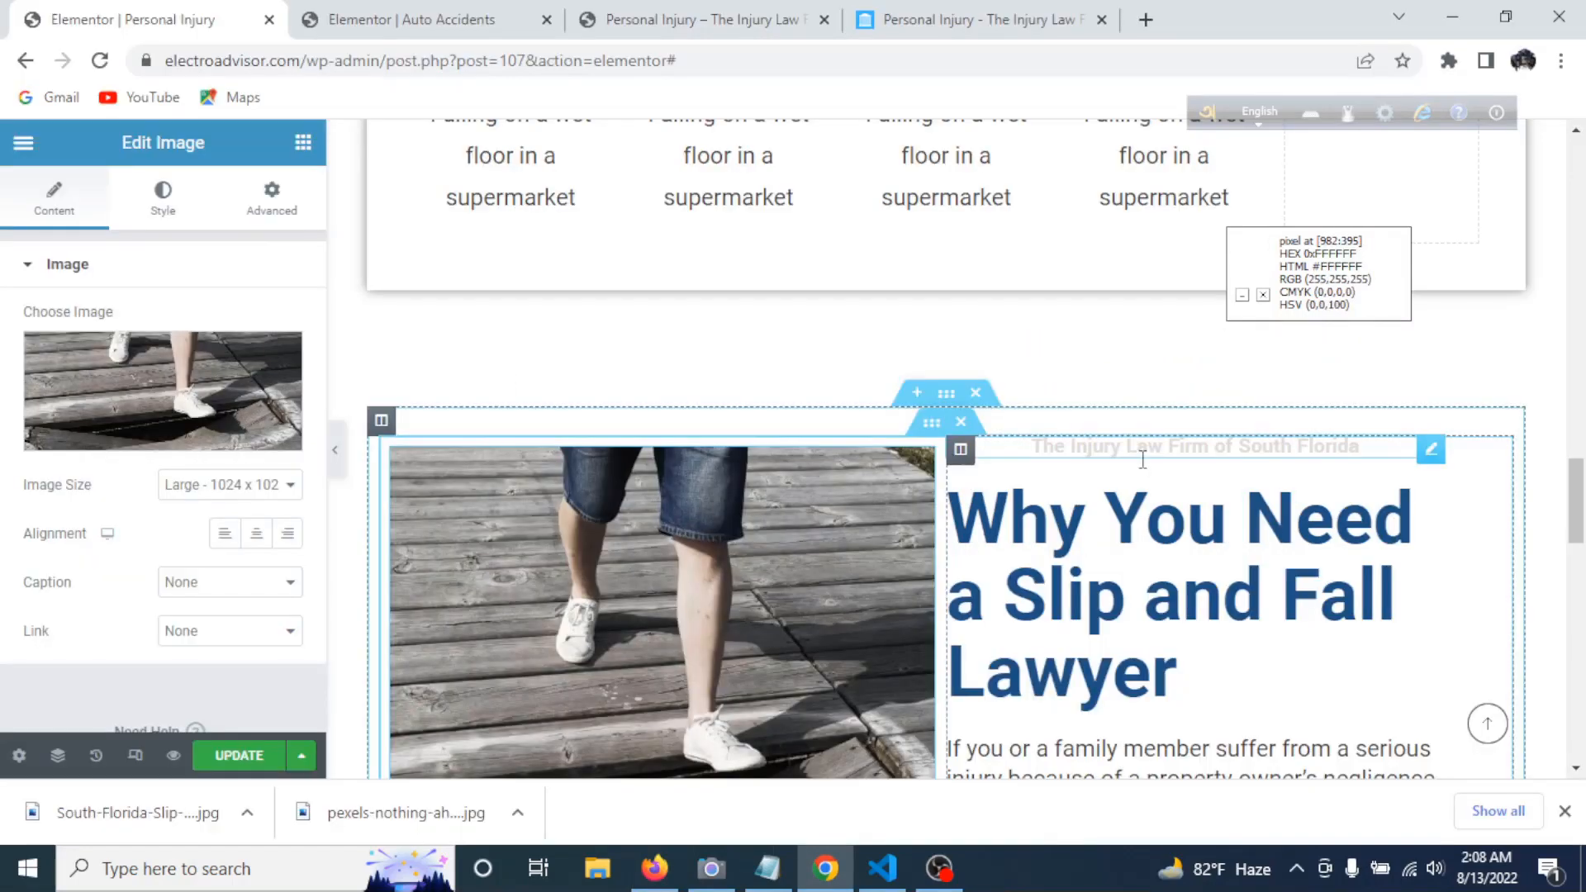
pyautogui.click(1144, 453)
pyautogui.click(163, 198)
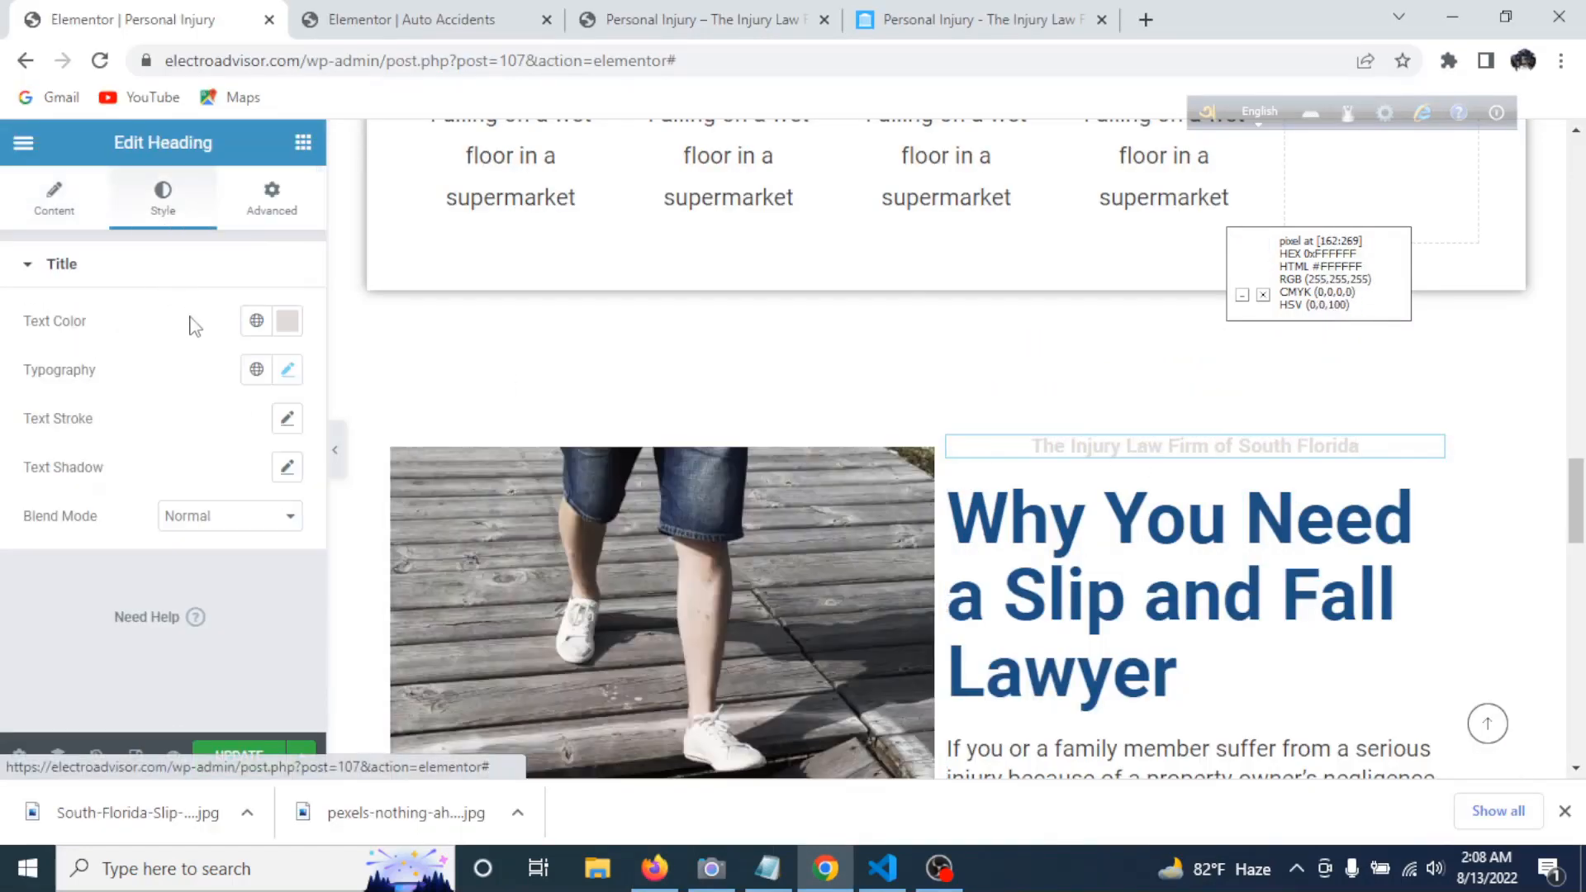
pyautogui.click(287, 320)
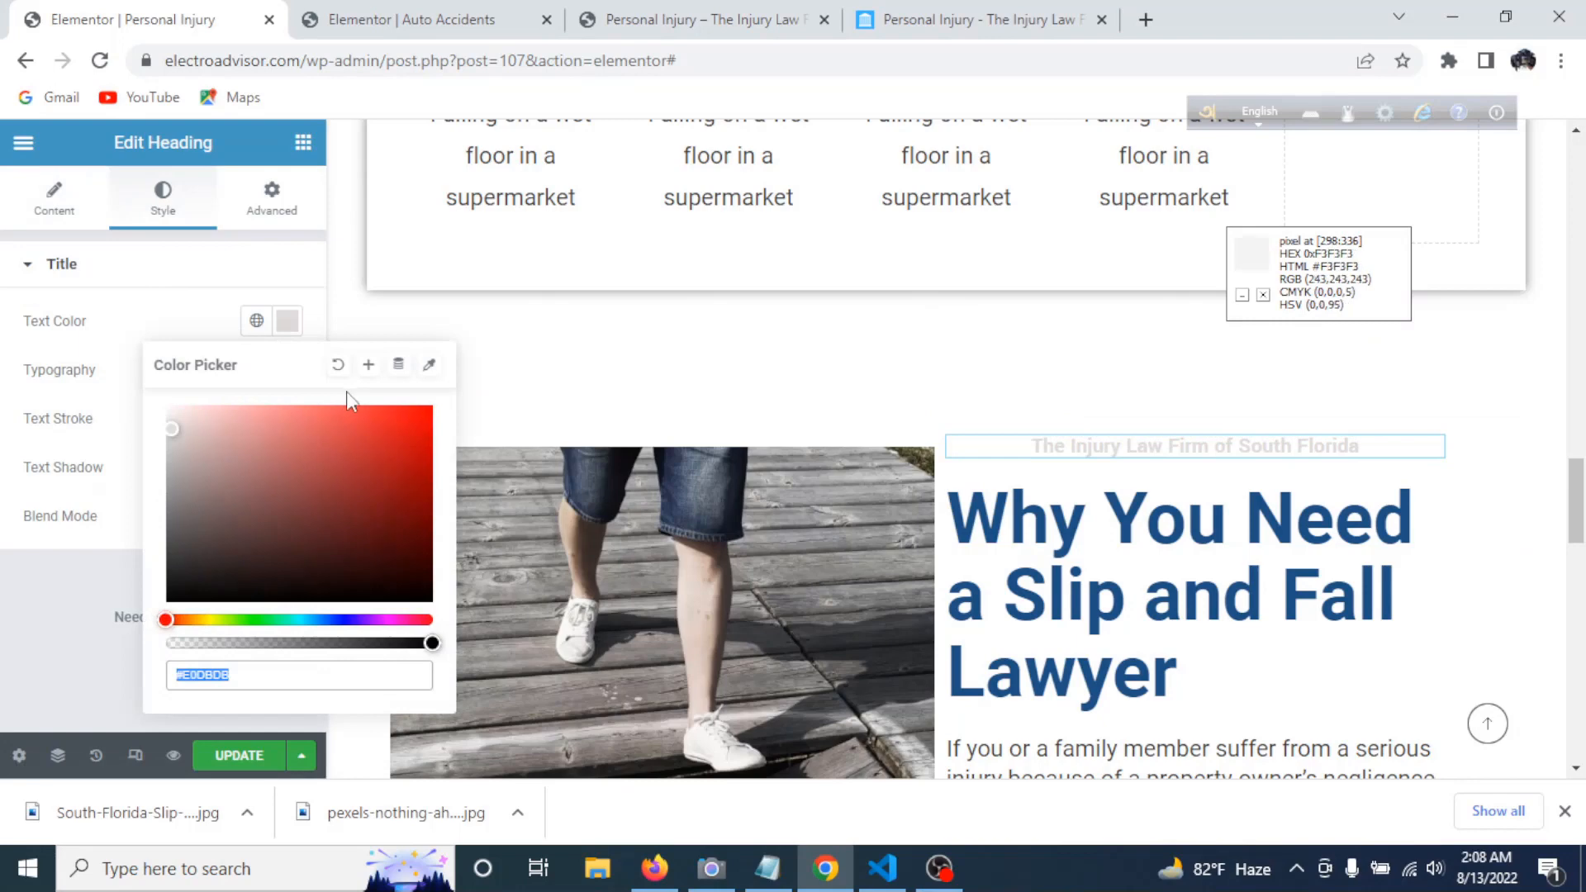
pyautogui.click(208, 550)
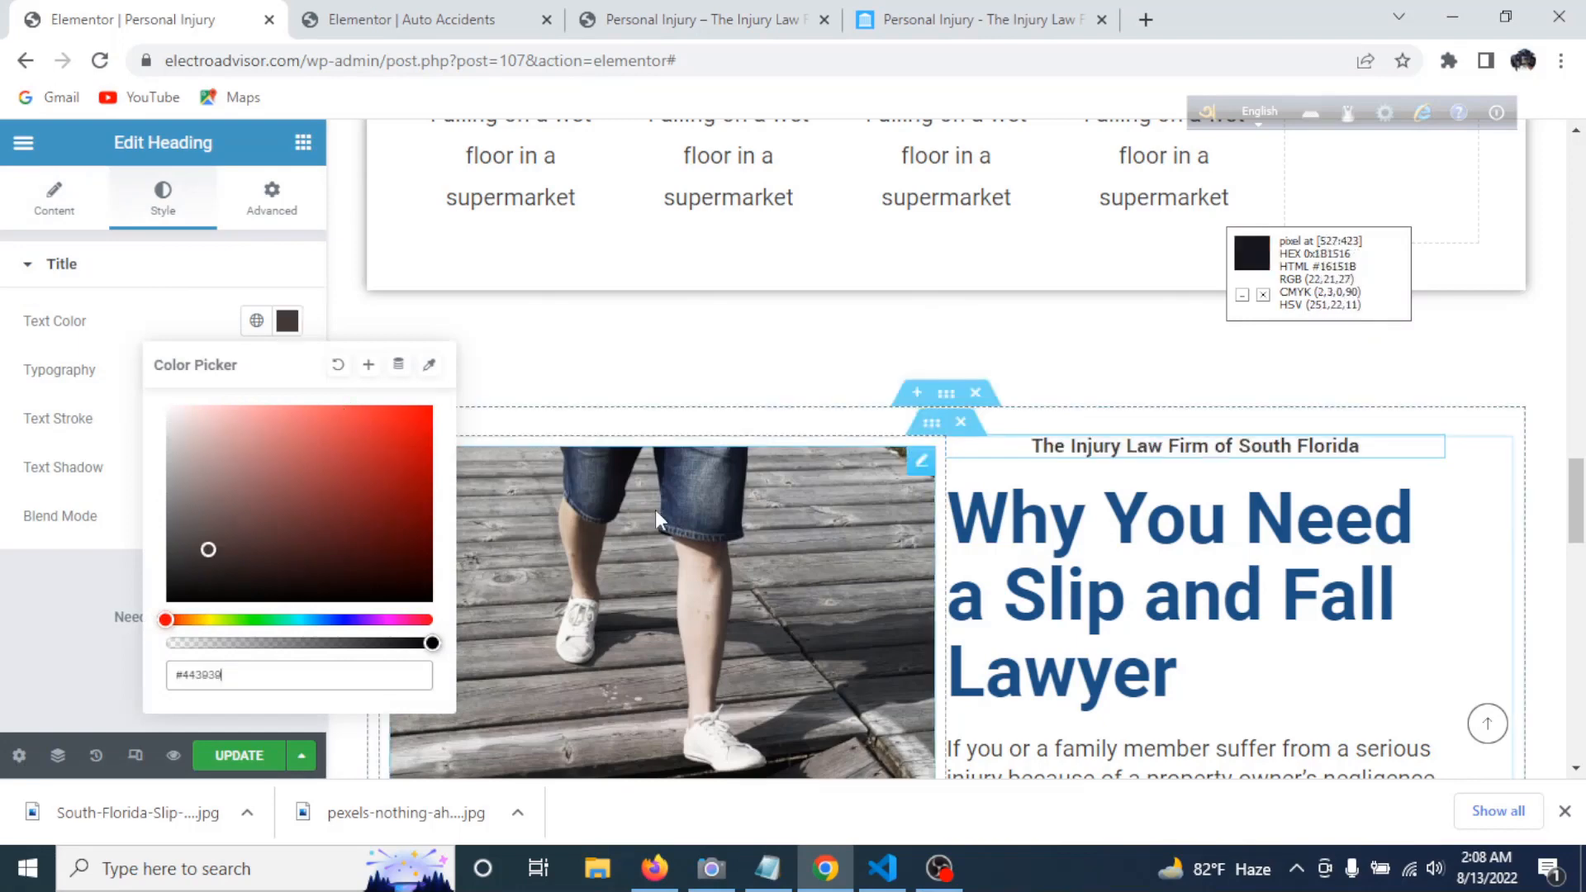
pyautogui.click(74, 380)
pyautogui.click(286, 369)
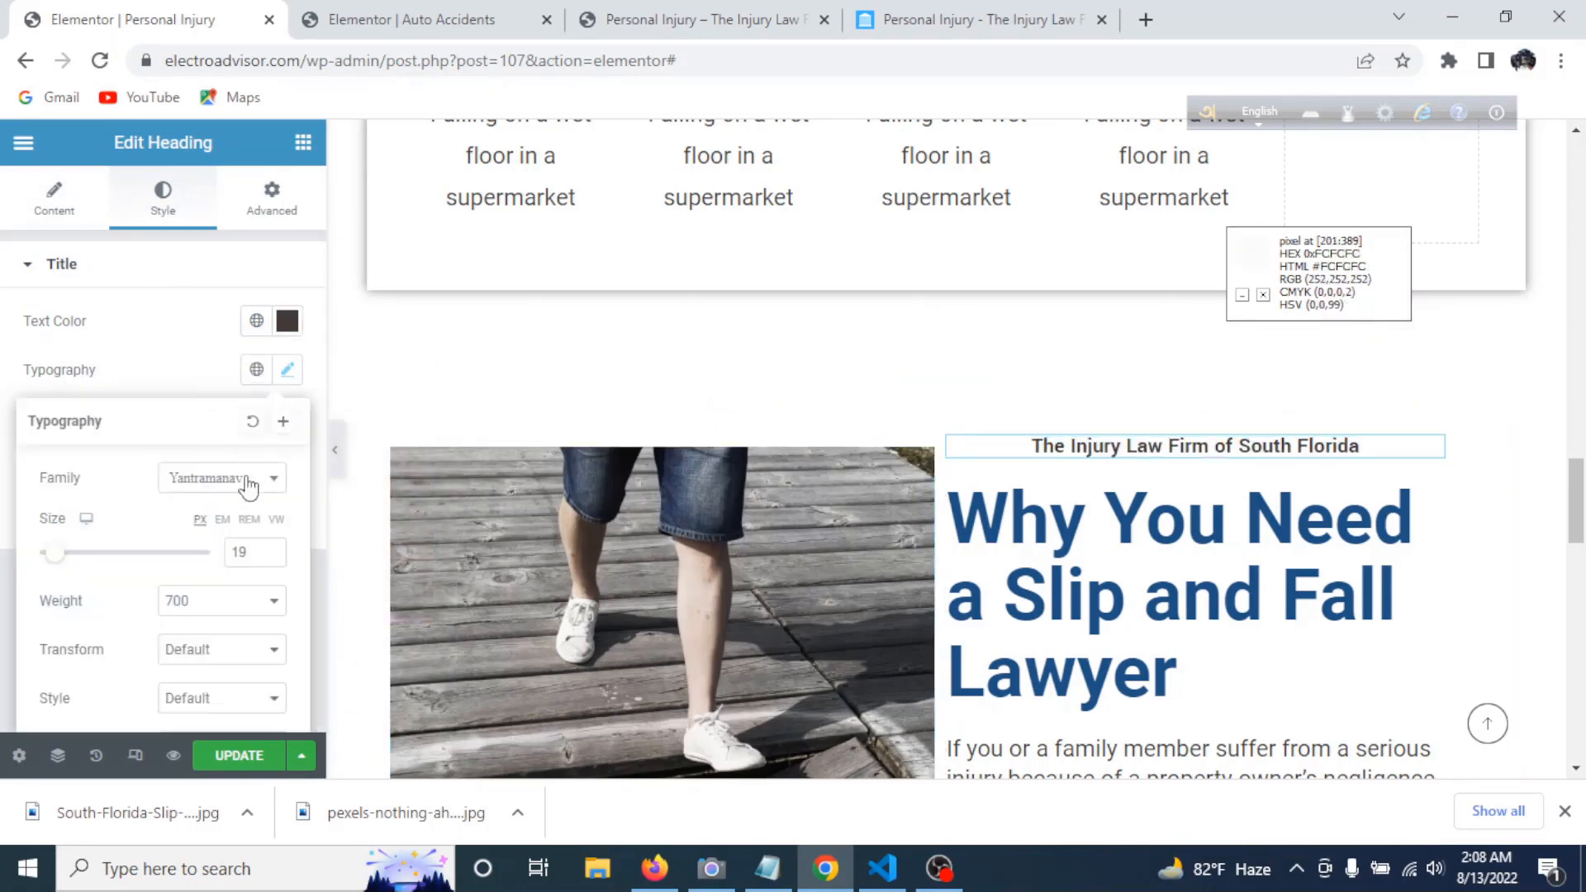
pyautogui.click(256, 481)
pyautogui.click(144, 493)
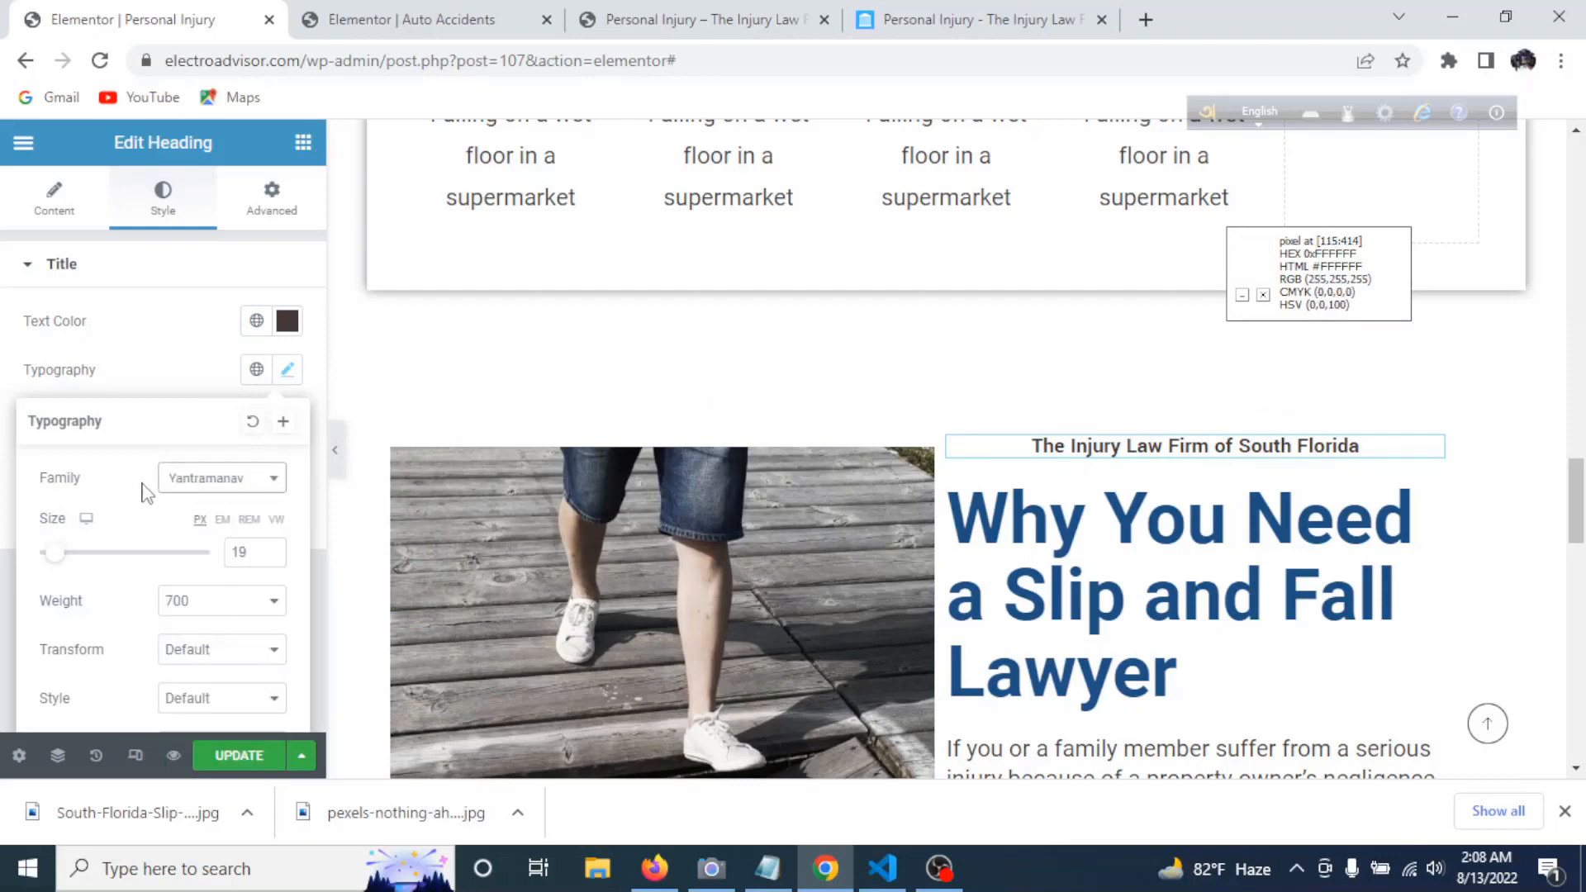
pyautogui.scroll(-3, 256, 554)
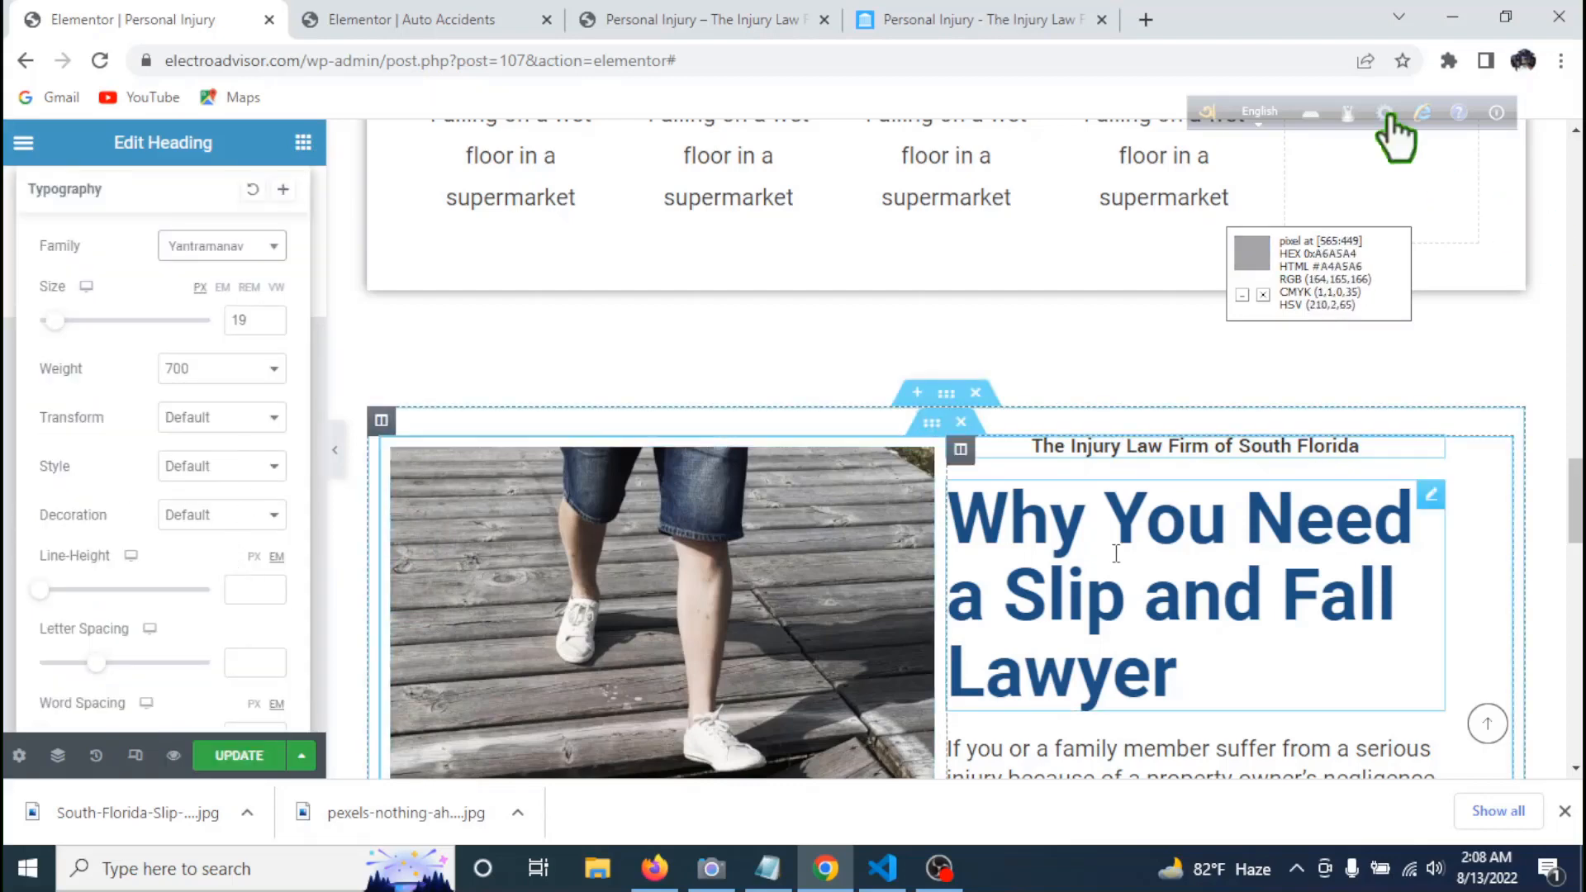
# - Examine the spacing and the image and text alignment of the slip-and-fall lawyer section on the reference page in Firefox
pyautogui.click(1231, 608)
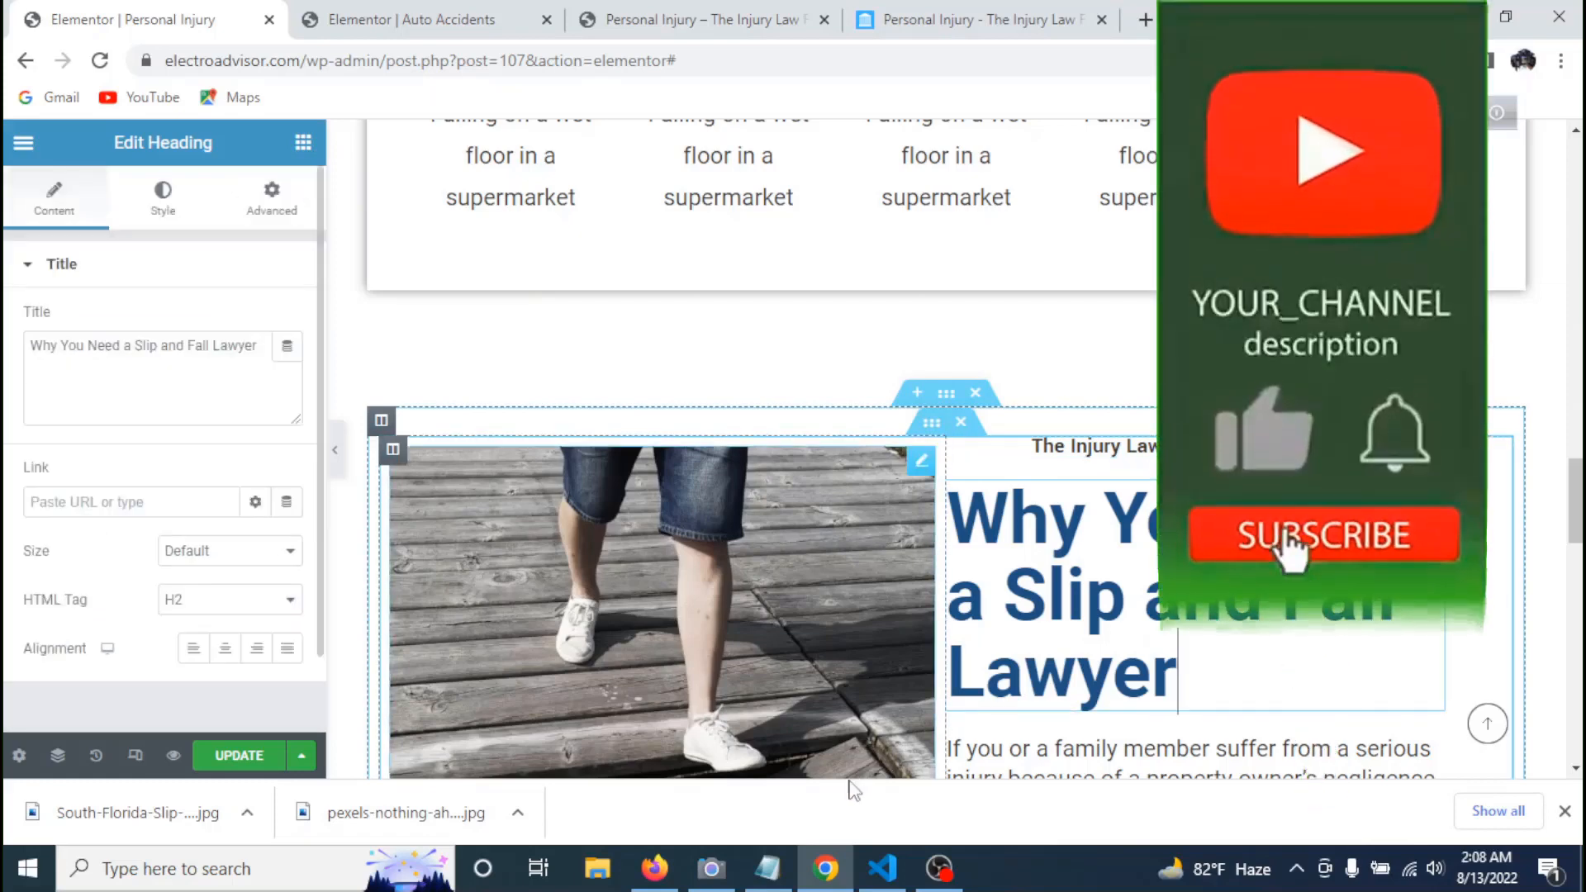
pyautogui.click(659, 876)
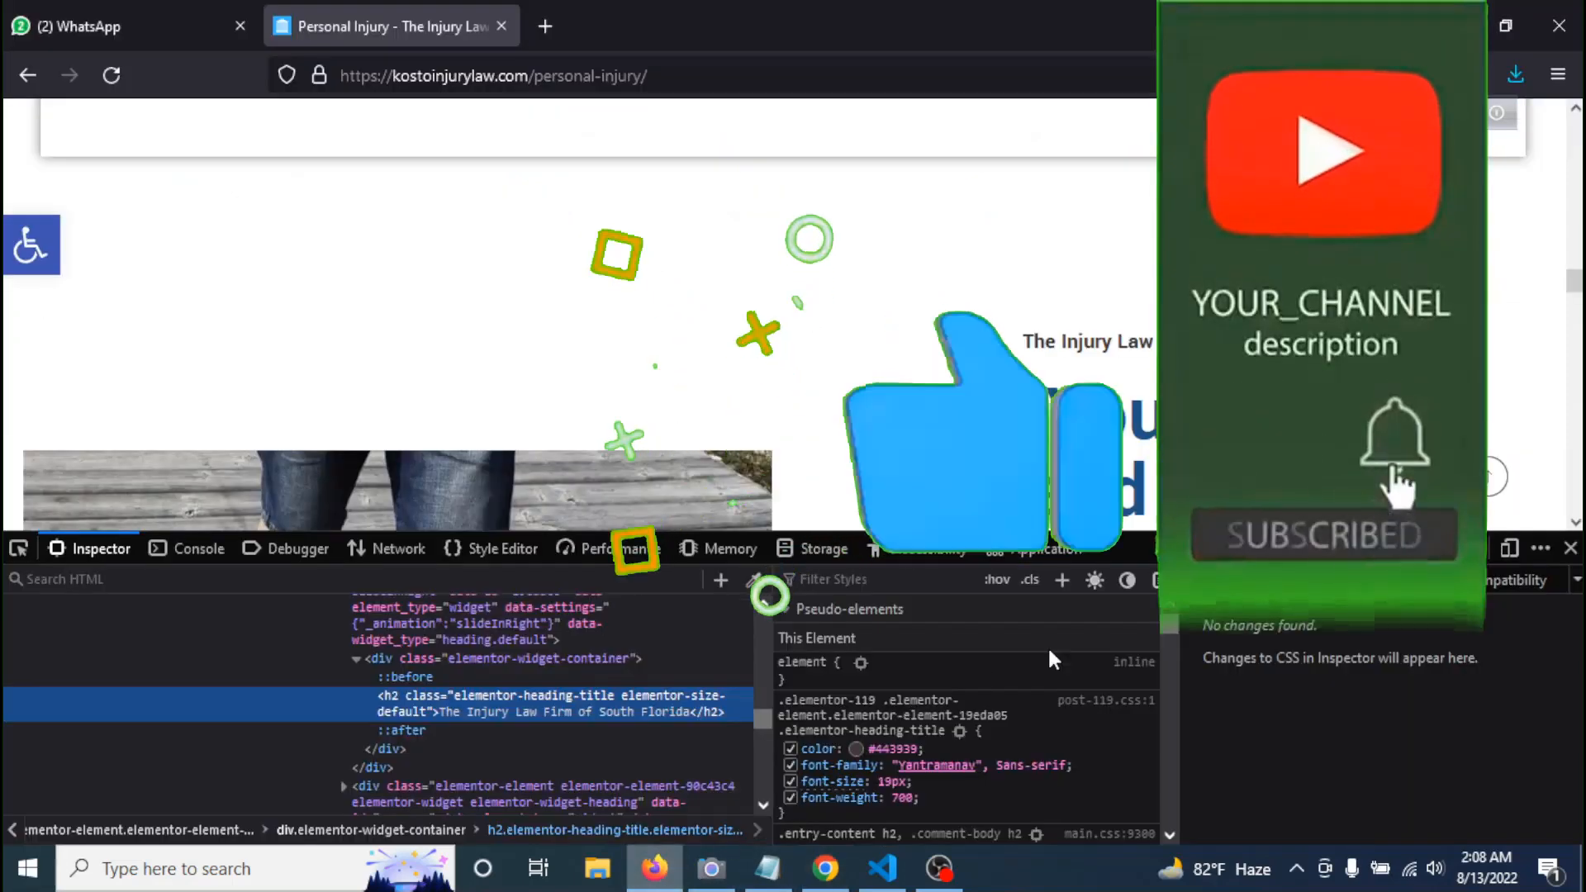
pyautogui.scroll(-5, 1065, 404)
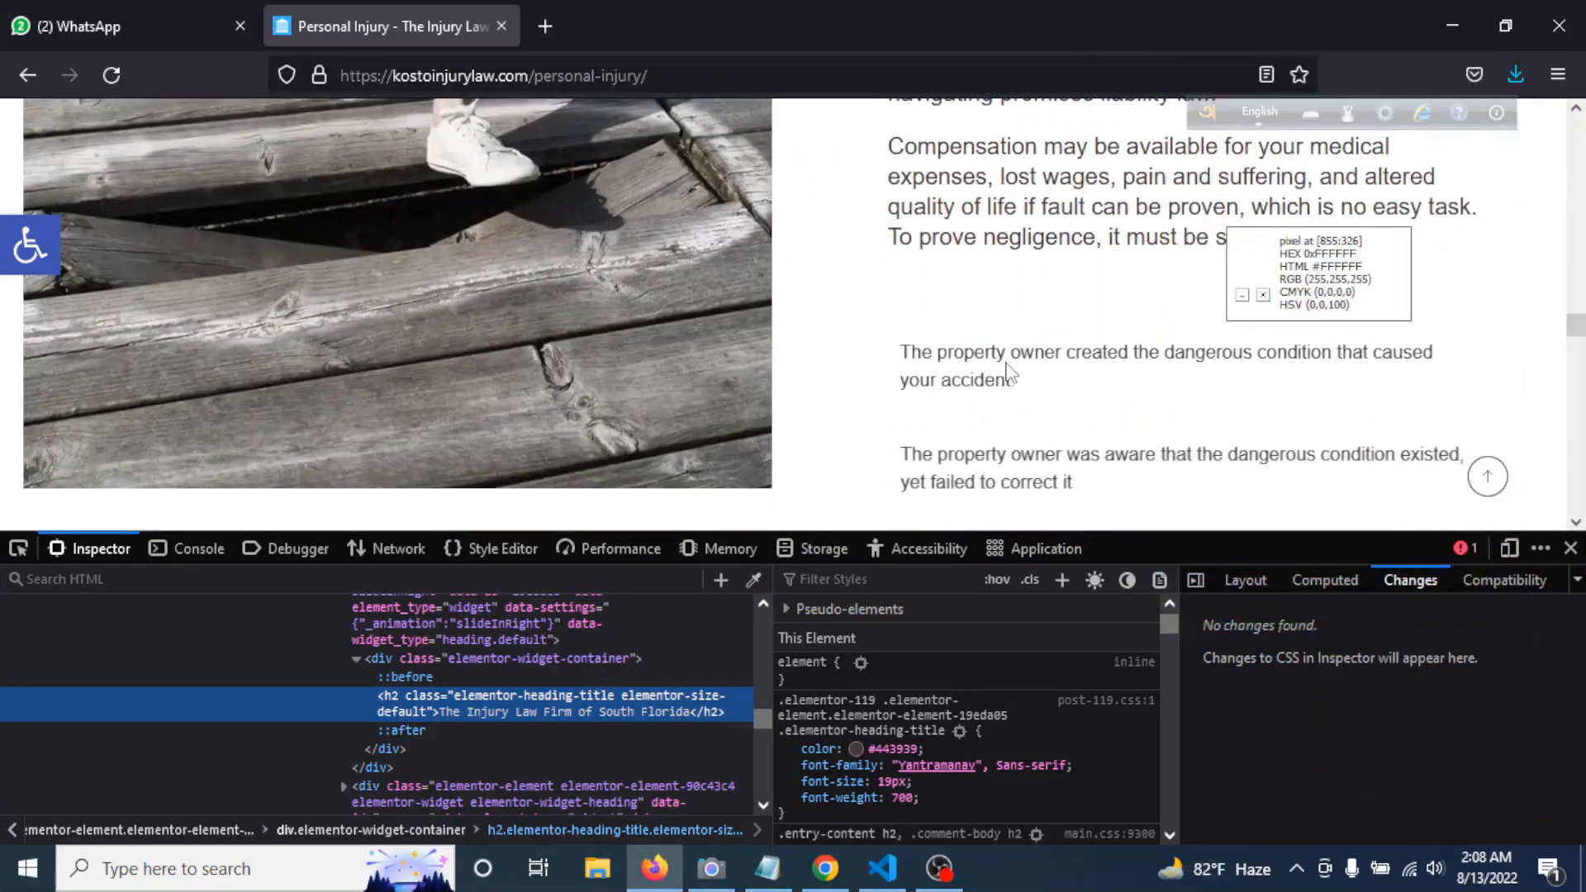
pyautogui.scroll(8, 1008, 368)
pyautogui.scroll(-3, 1028, 351)
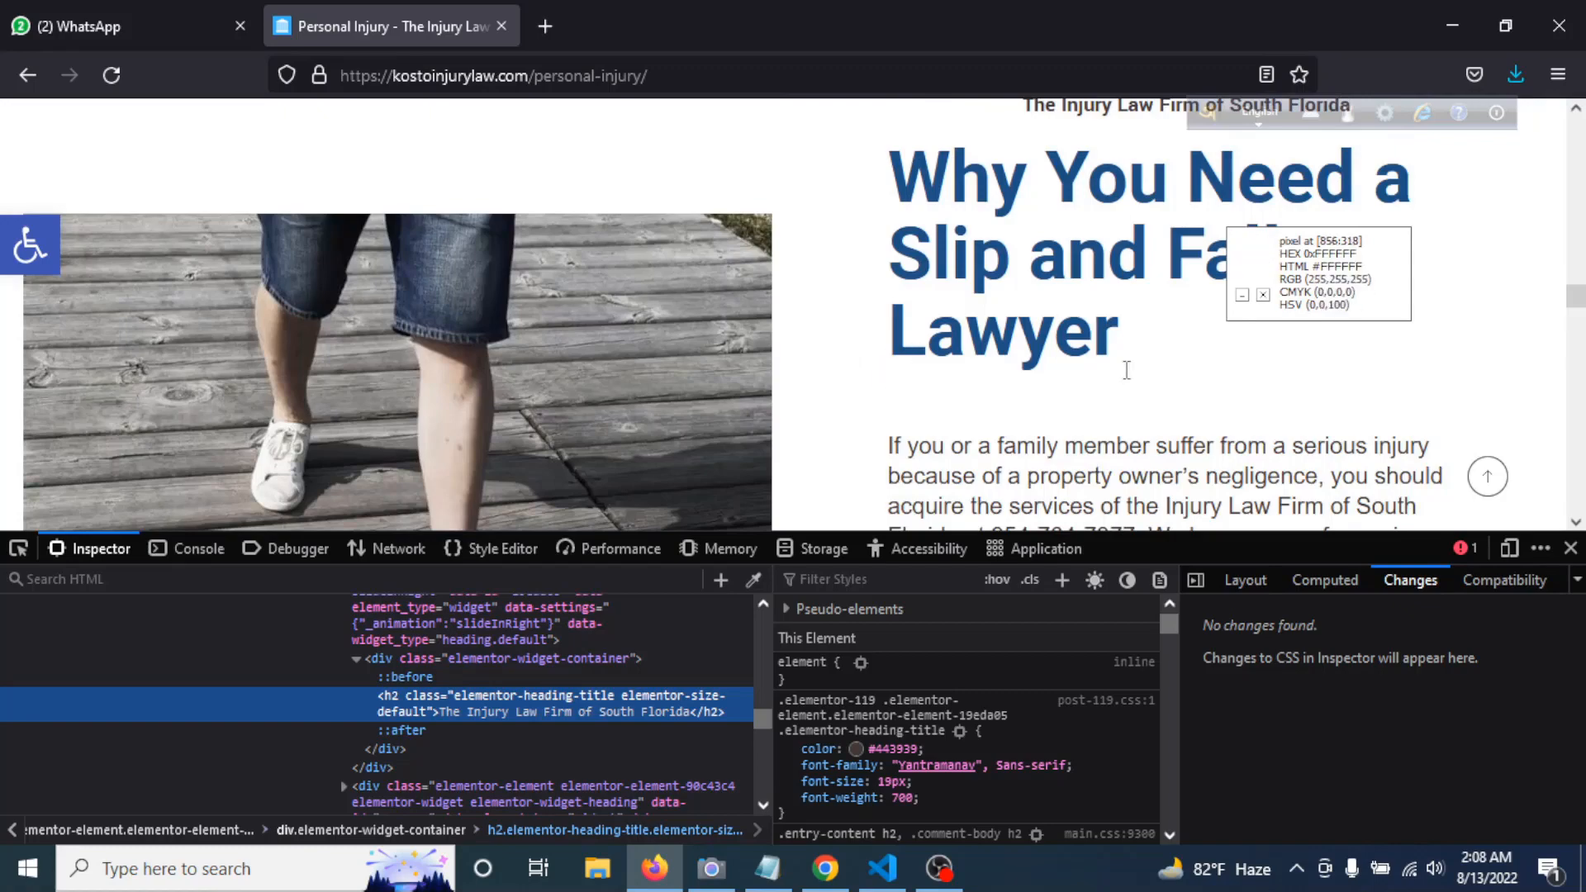
pyautogui.scroll(2, 1500, 399)
pyautogui.scroll(2, 1033, 328)
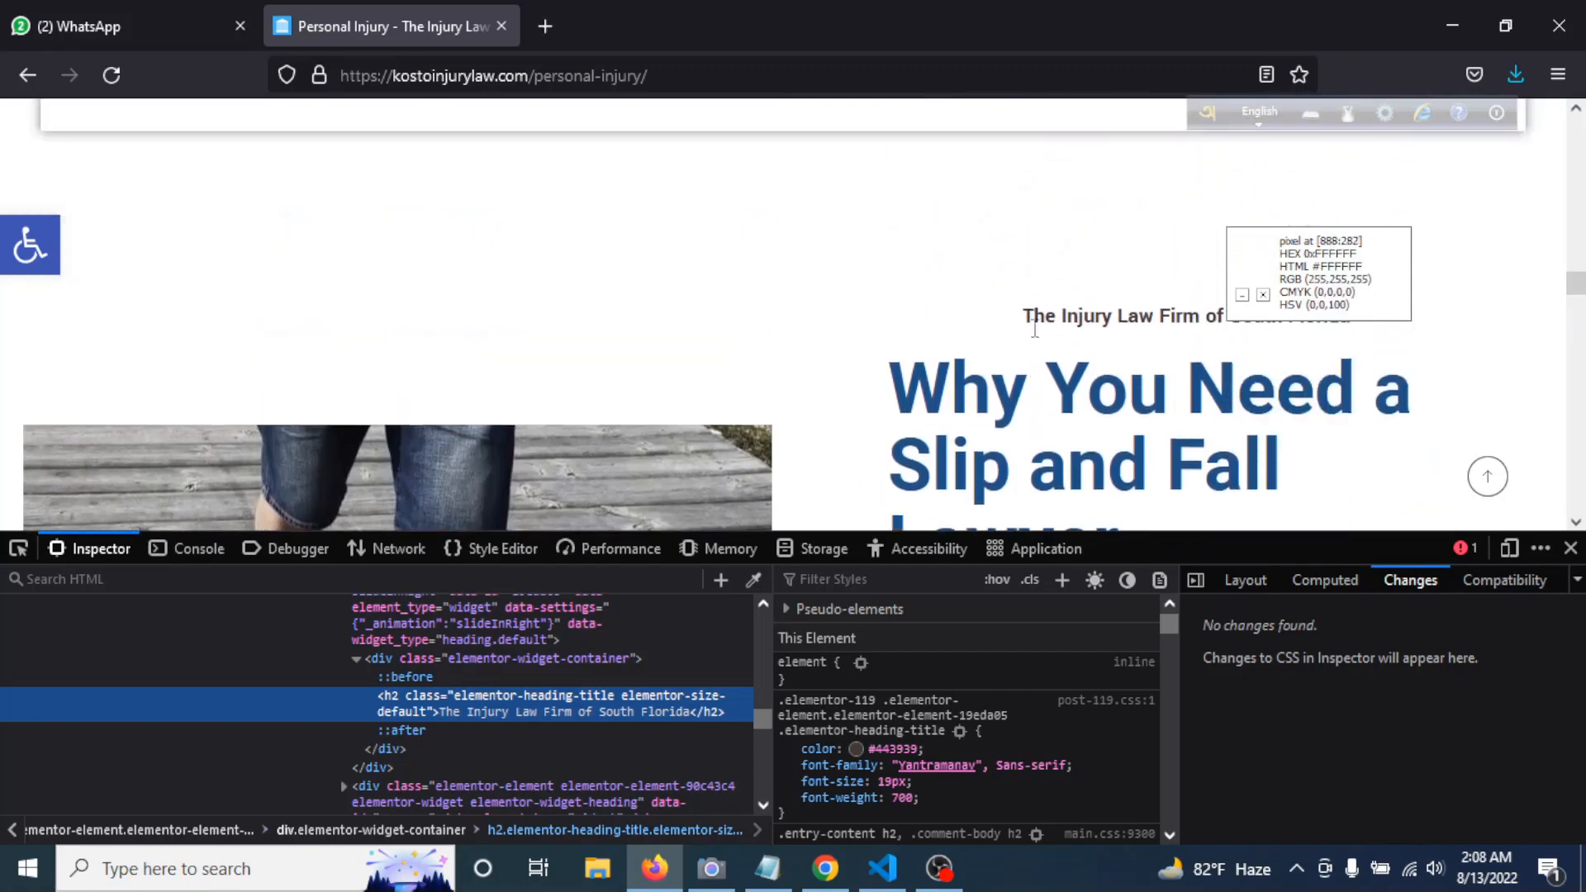
pyautogui.scroll(-7, 683, 400)
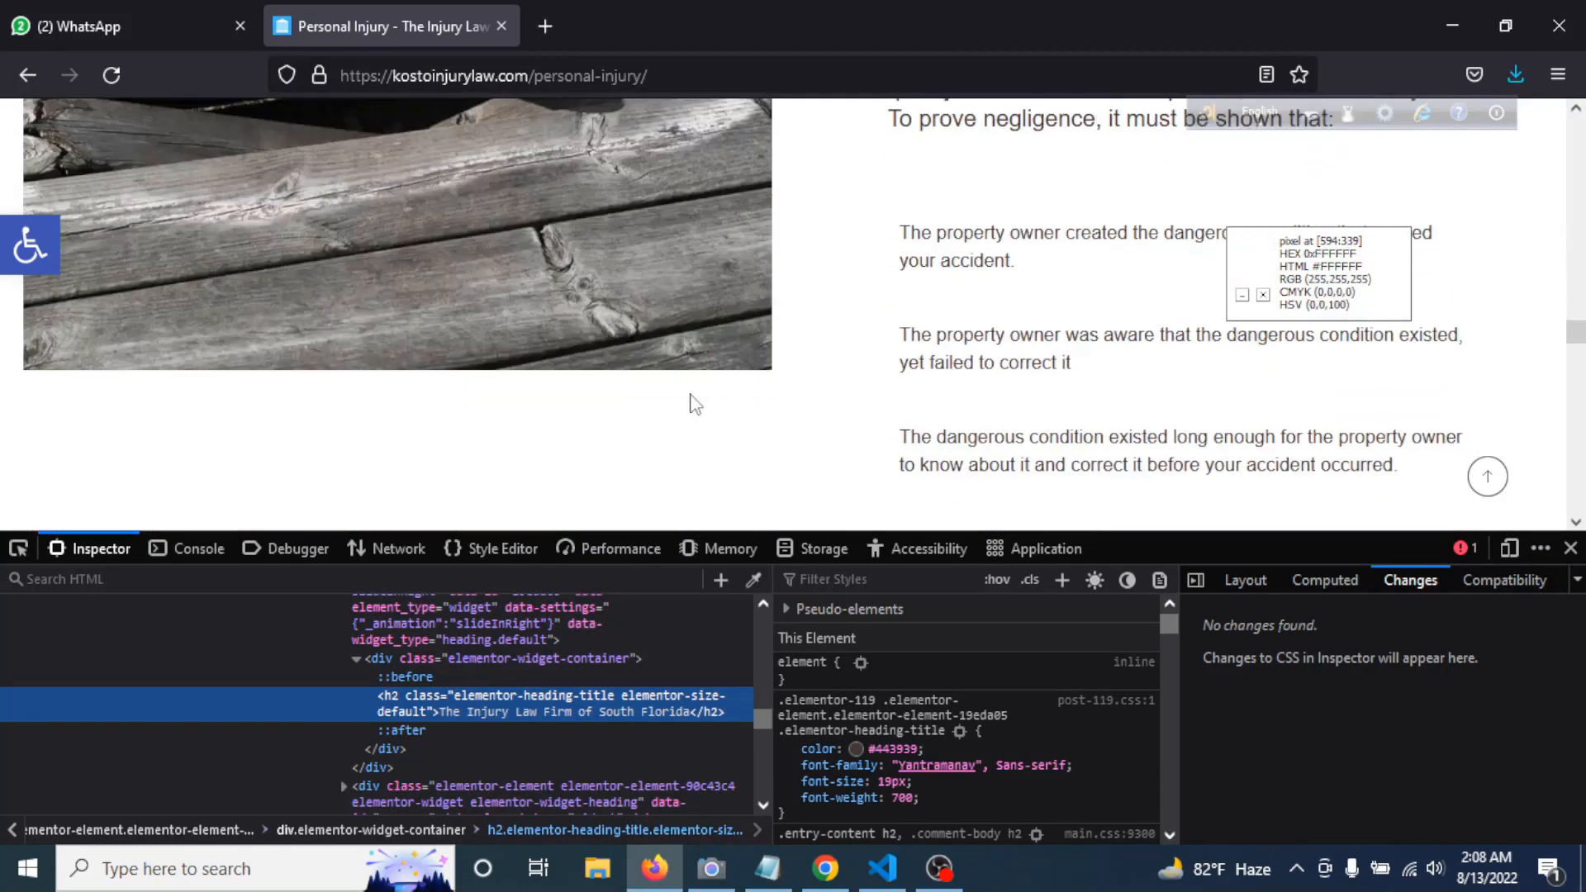
pyautogui.scroll(8, 664, 384)
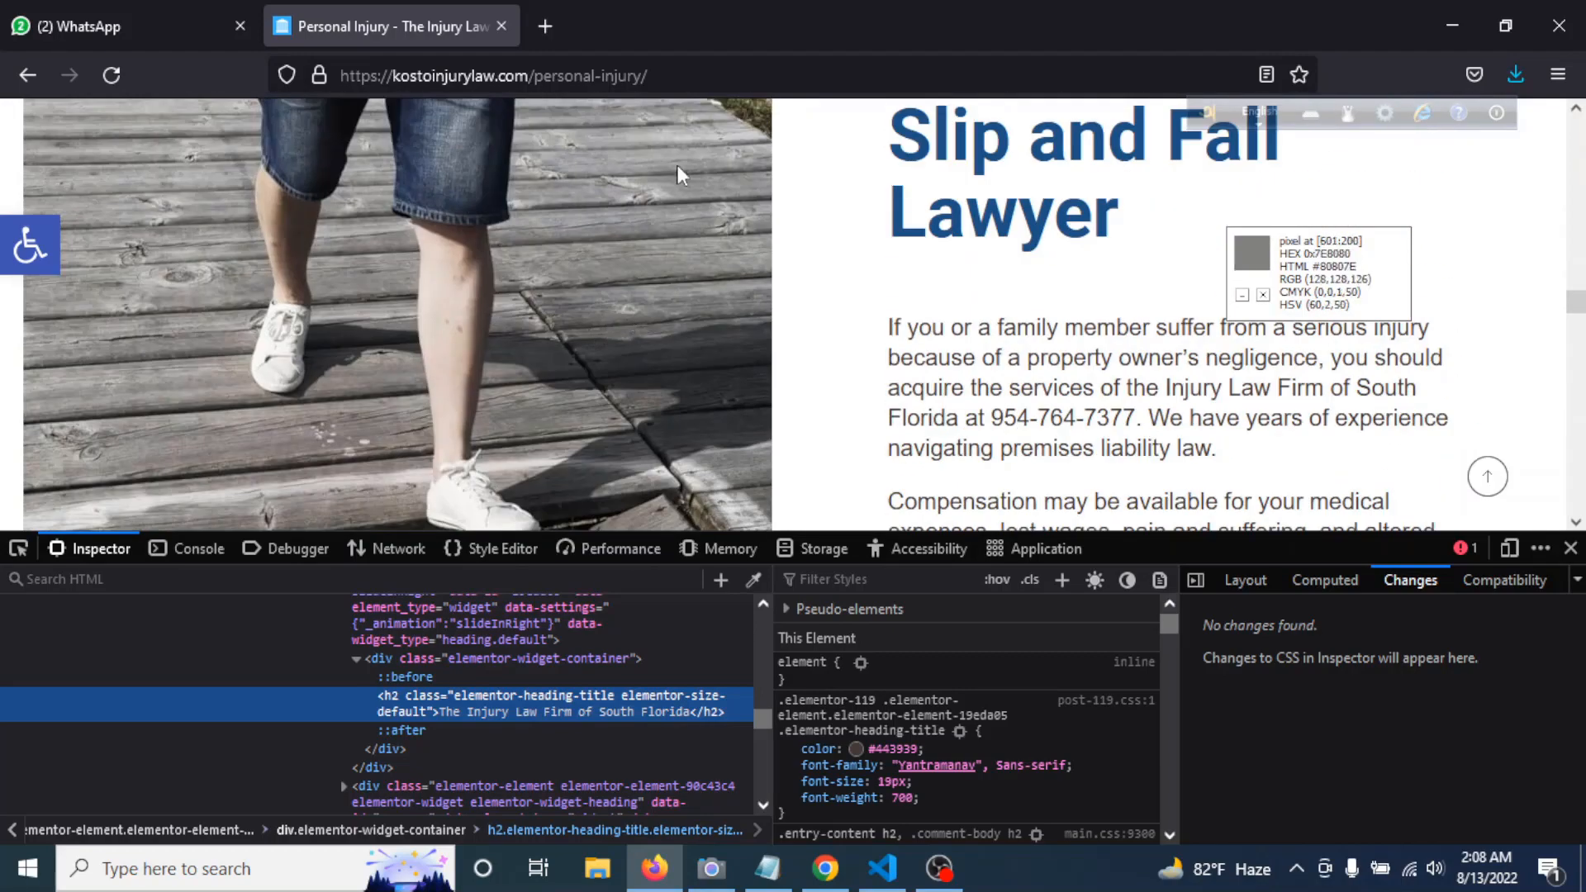
# - In Chrome, set the slip-and-fall text column's left padding to 80 px and check the section with the editing panel hidden
pyautogui.hotkey('alt', 'Tab')
pyautogui.click(960, 567)
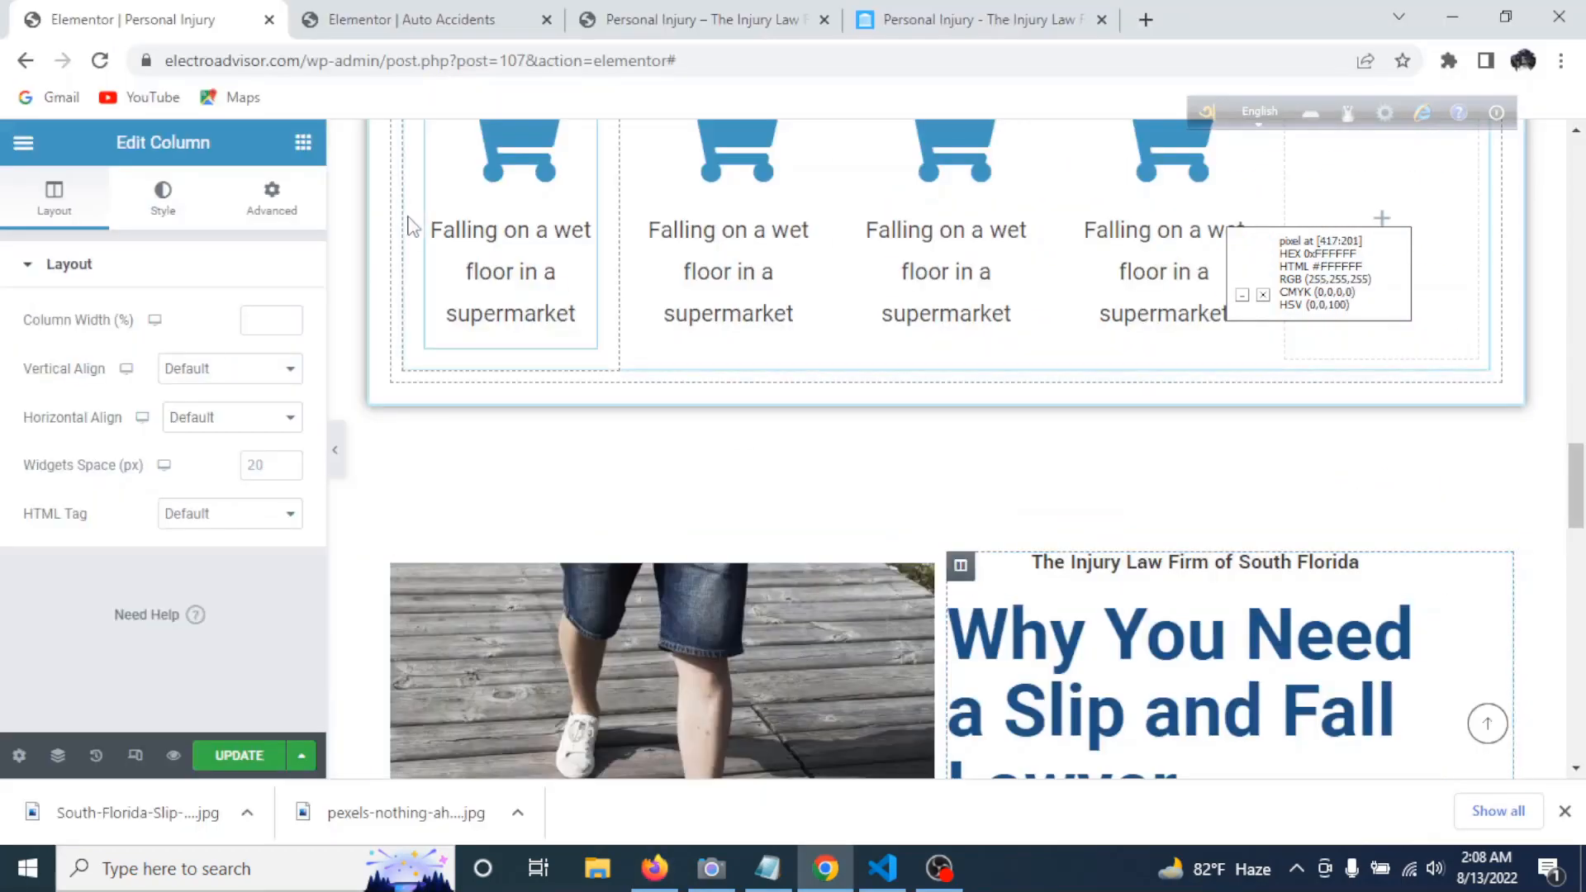
pyautogui.click(295, 213)
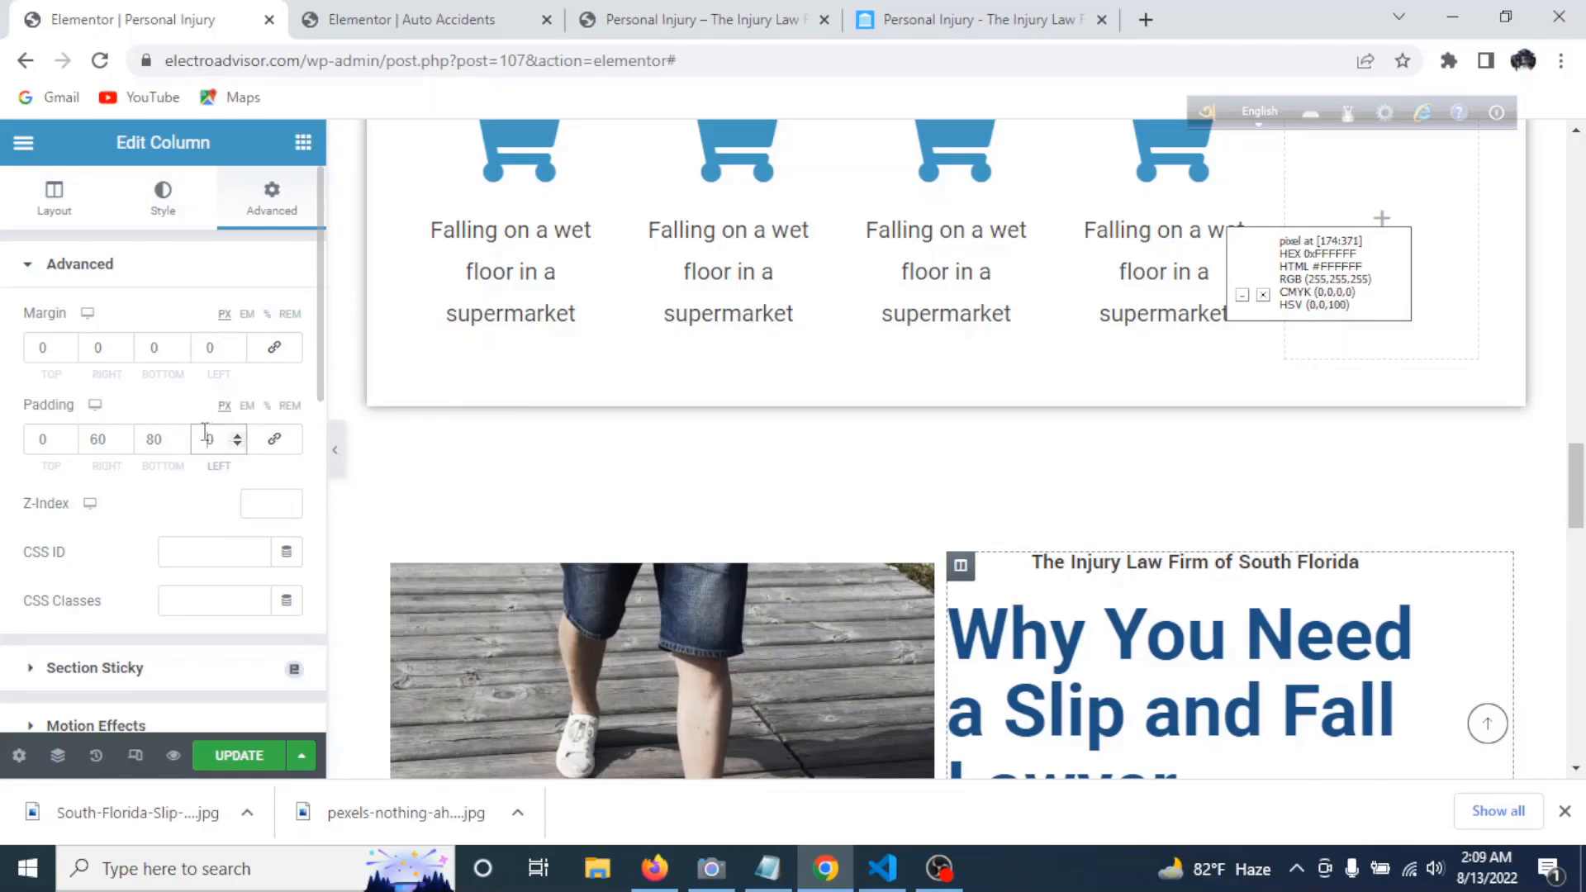
pyautogui.write('8')
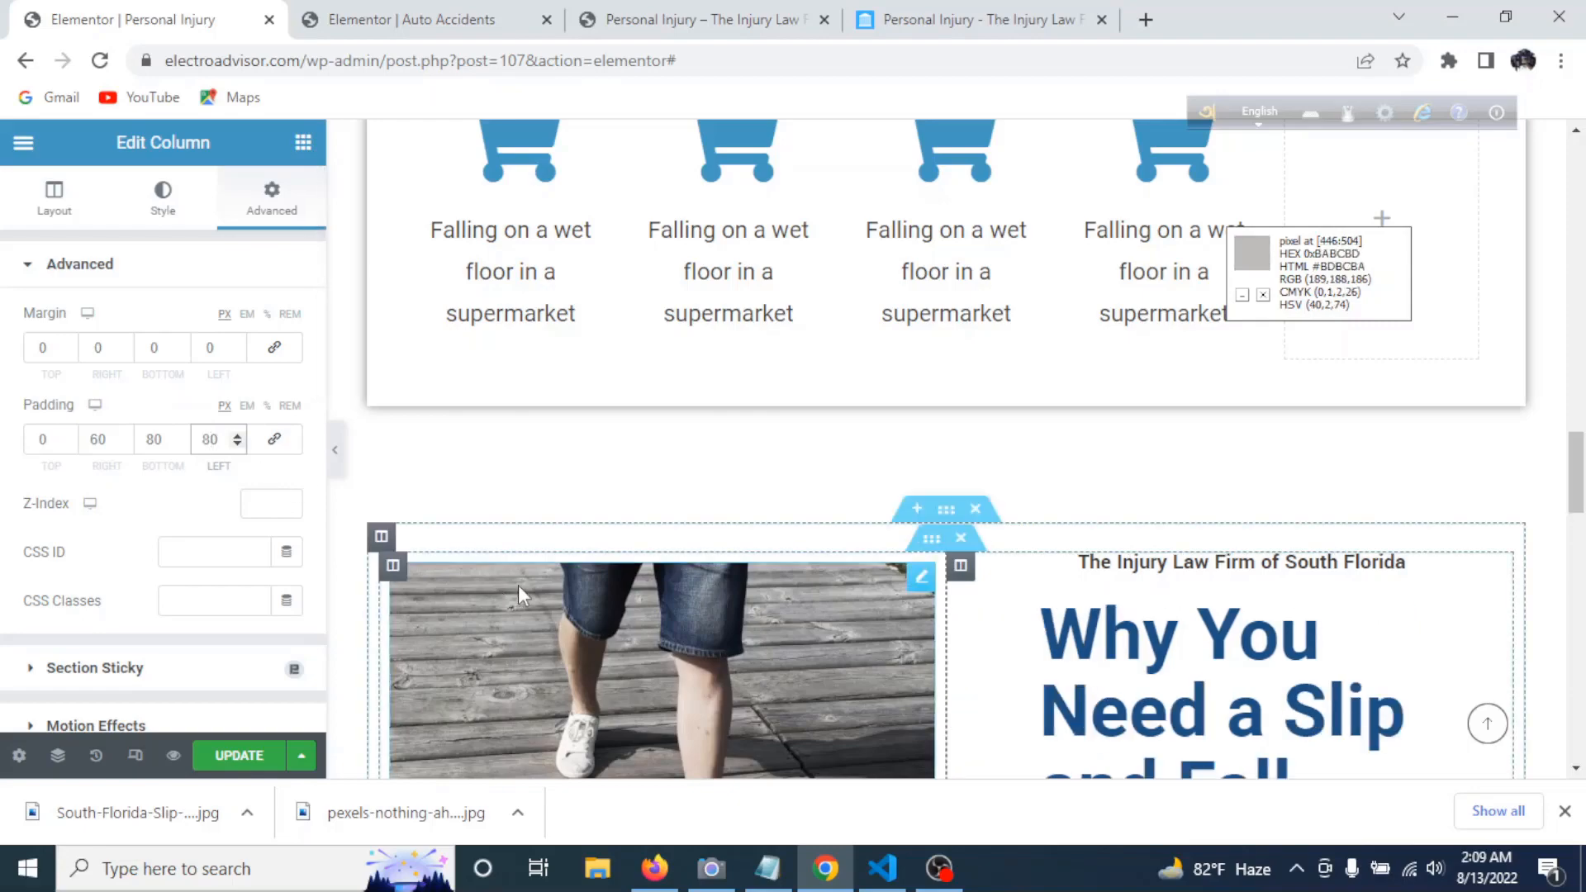
pyautogui.click(336, 452)
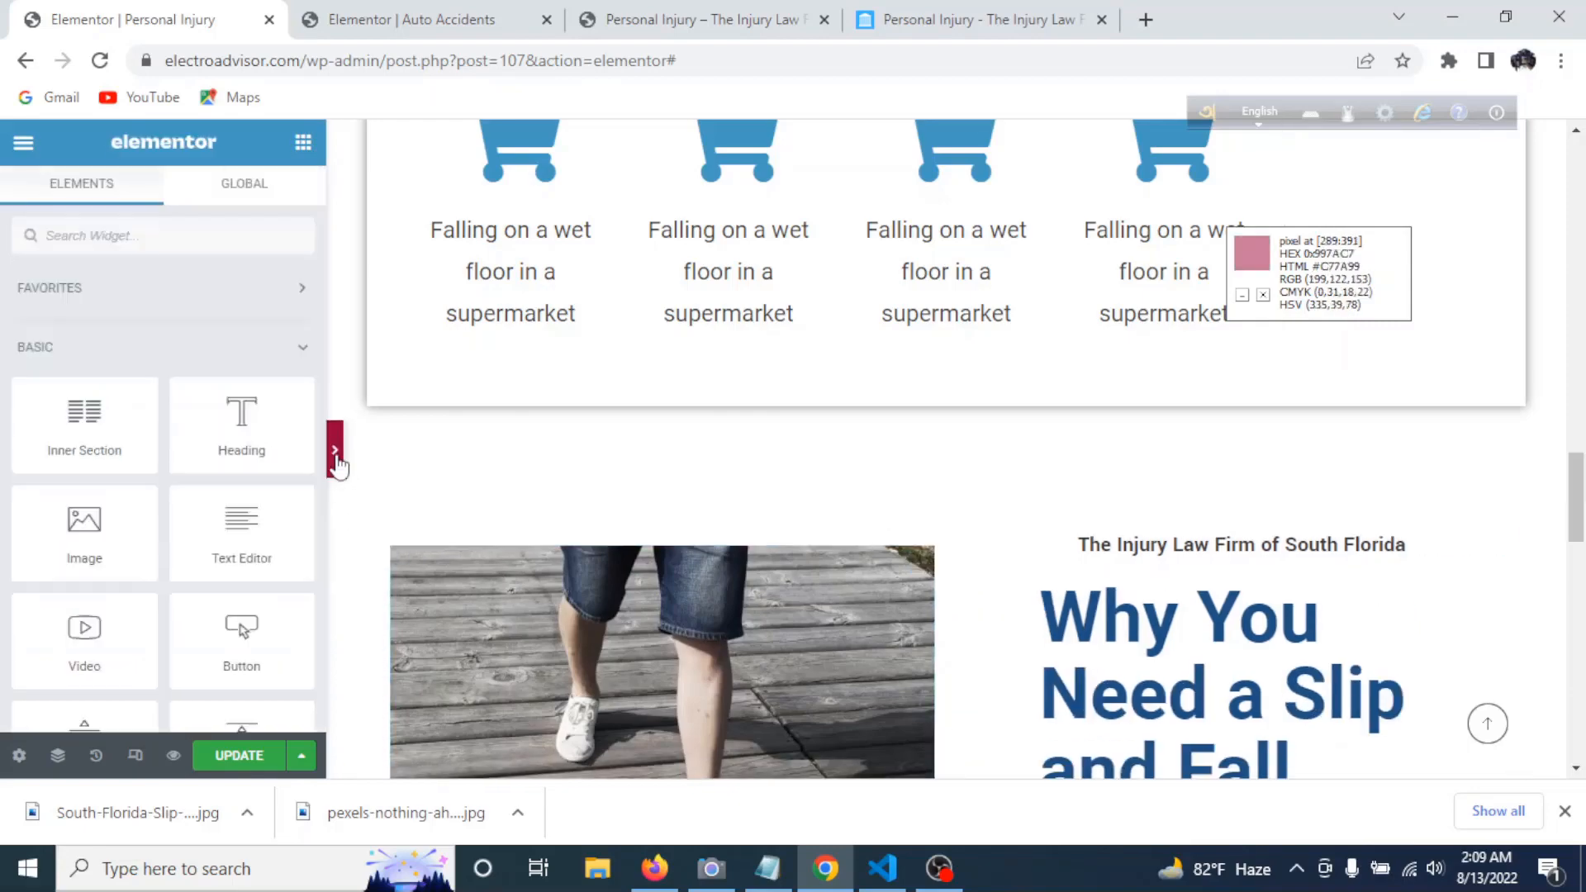
pyautogui.scroll(-5, 793, 593)
pyautogui.scroll(5, 793, 594)
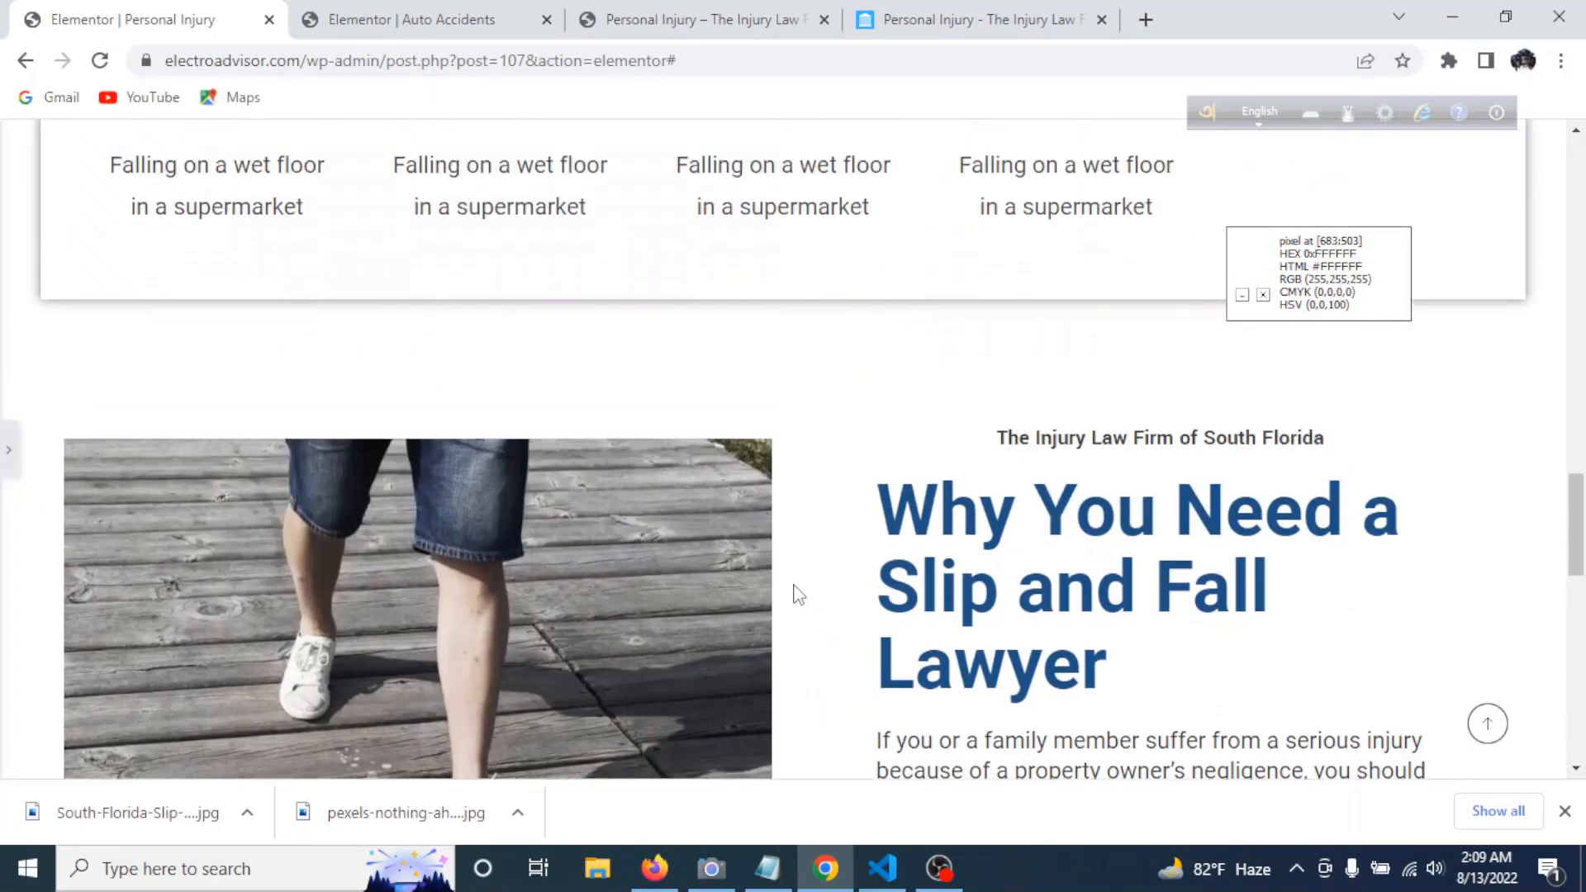
# - Set the vertical alignment of the column holding the broken-boardwalk image to Middle
pyautogui.click(13, 448)
pyautogui.scroll(-5, 548, 523)
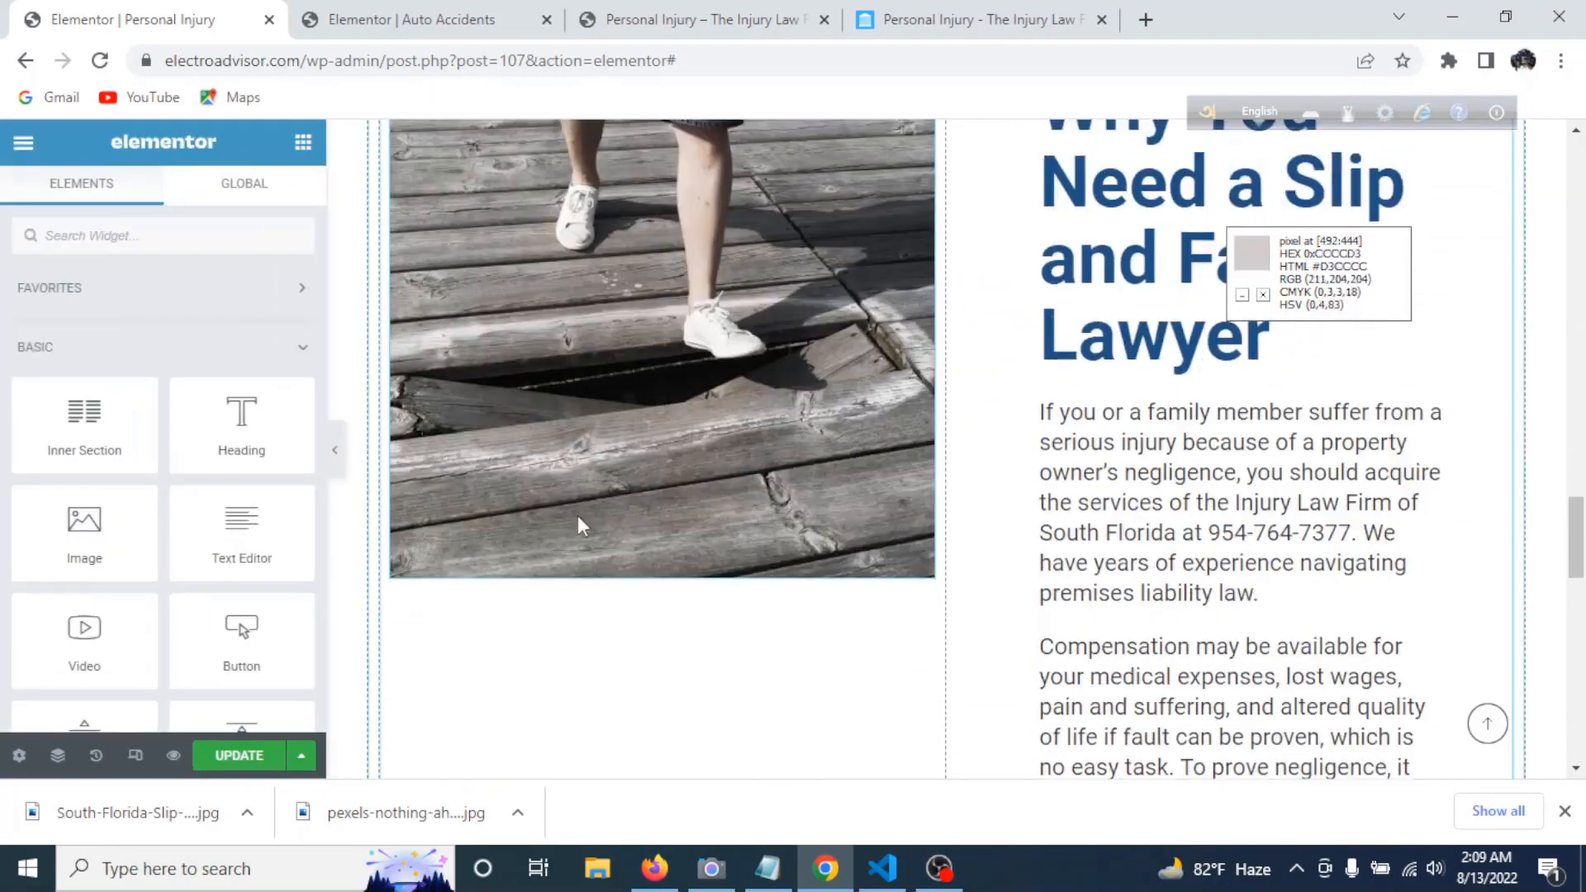
pyautogui.scroll(3, 668, 444)
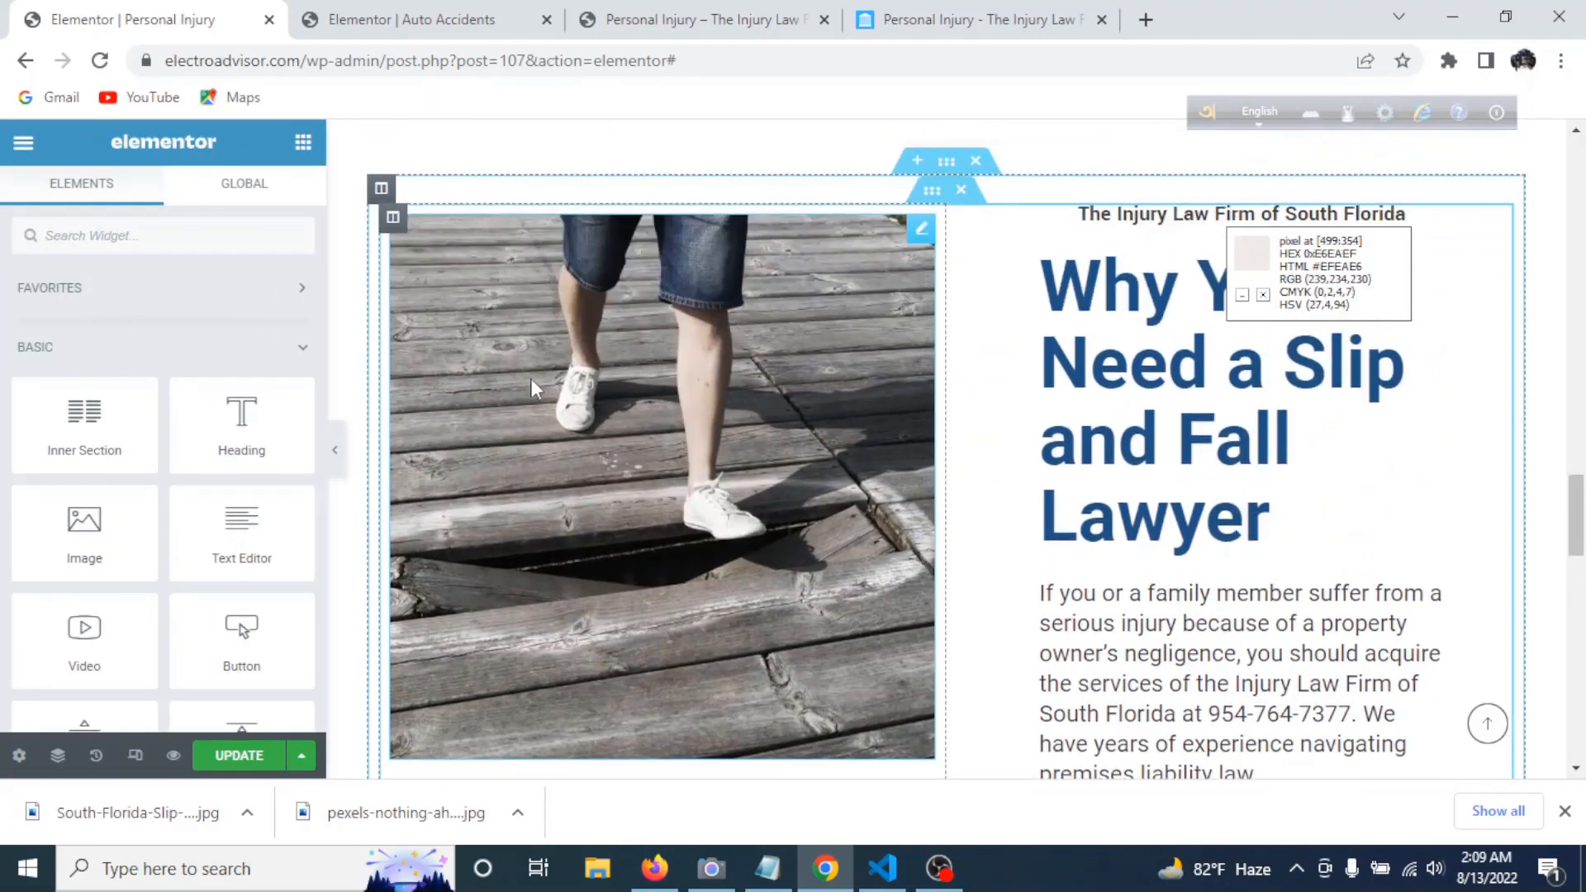
pyautogui.click(393, 219)
pyautogui.click(245, 382)
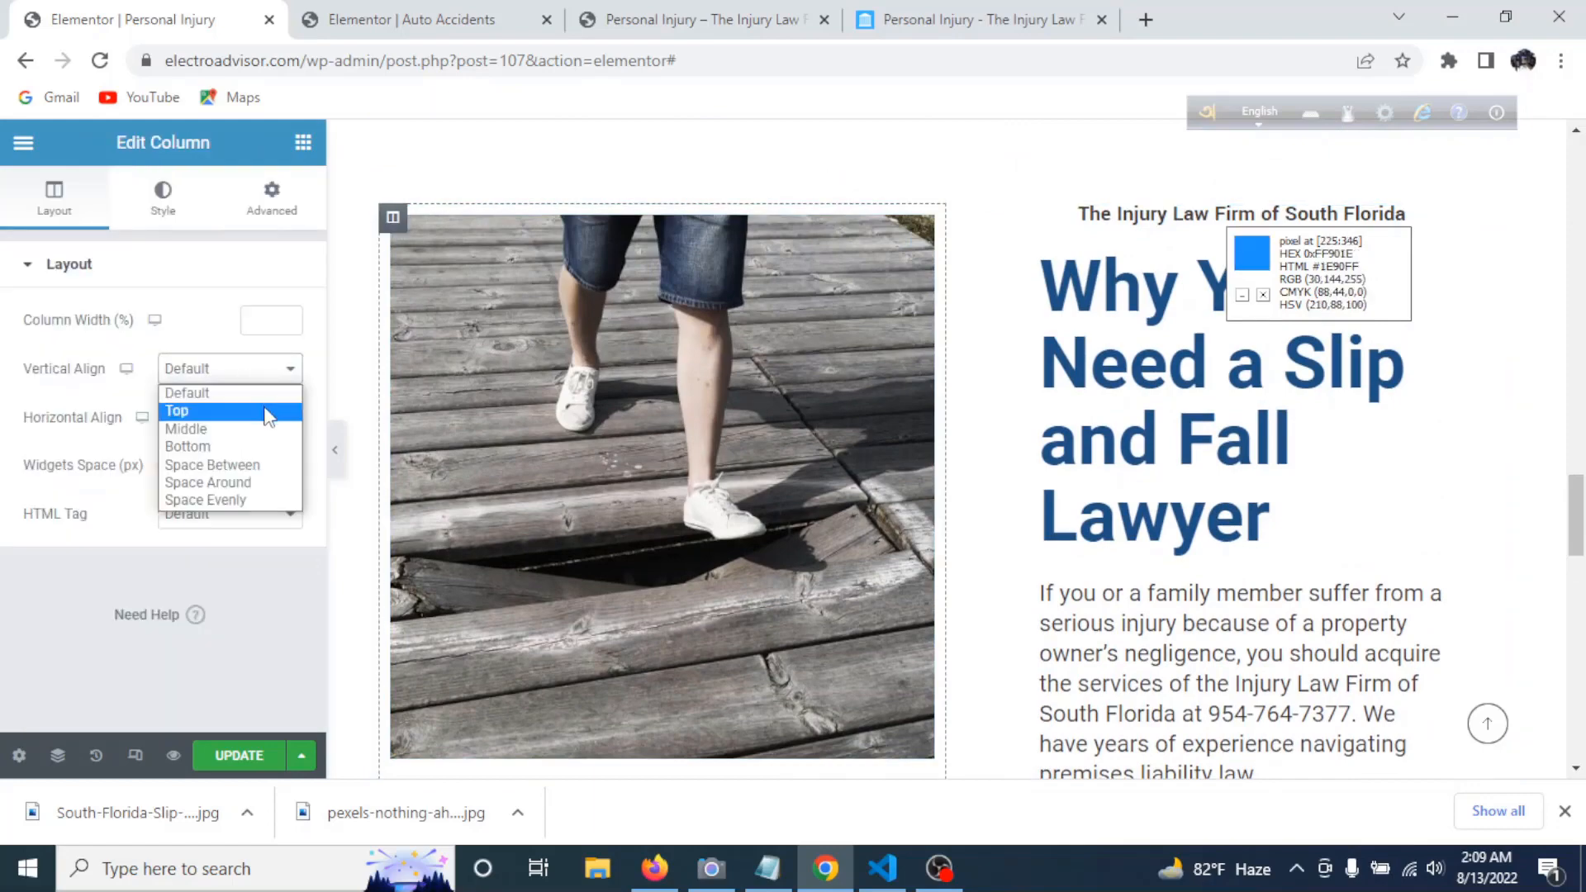
pyautogui.click(216, 431)
pyautogui.scroll(-5, 881, 514)
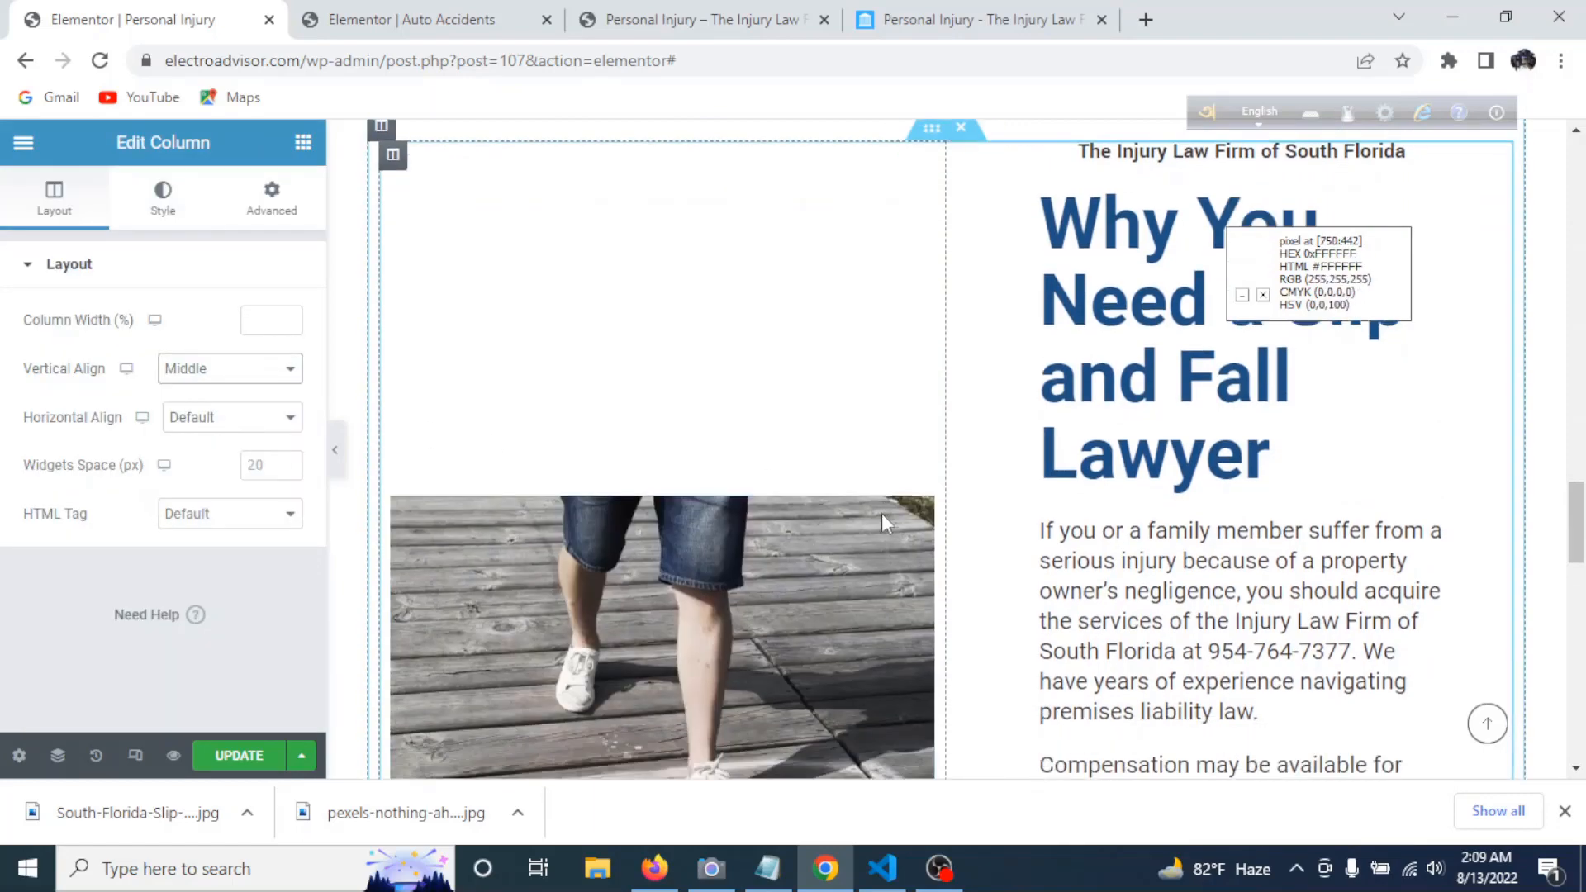
# - Examine the section's image and text alignment with the editing panel hidden, restore the panel, and look over the section's lower part
pyautogui.click(336, 450)
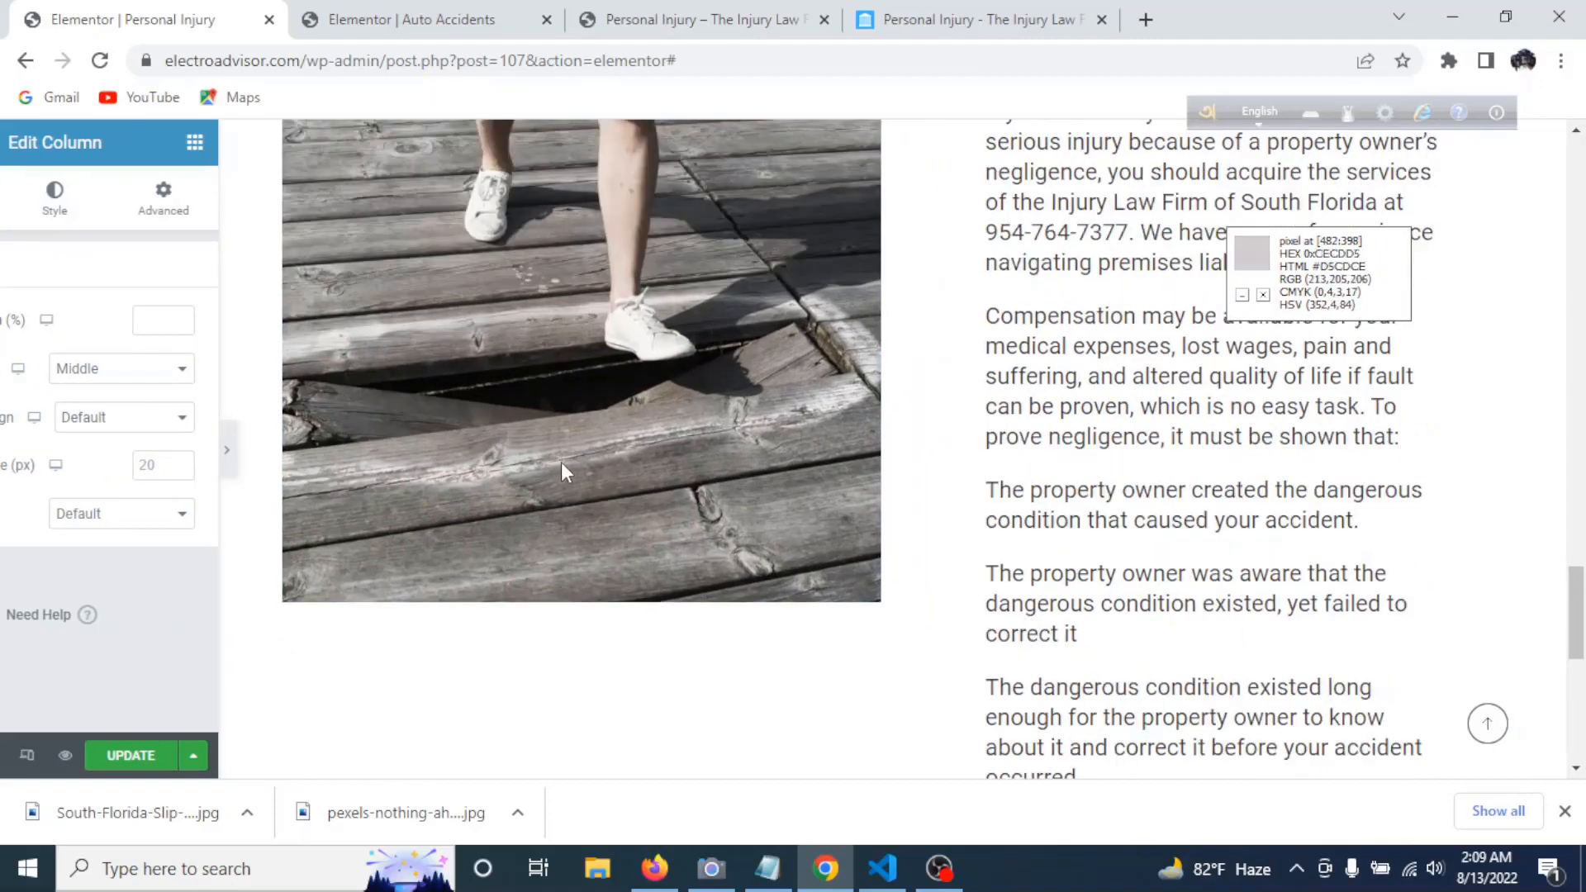
pyautogui.scroll(5, 827, 521)
pyautogui.scroll(4, 857, 527)
pyautogui.scroll(-9, 867, 525)
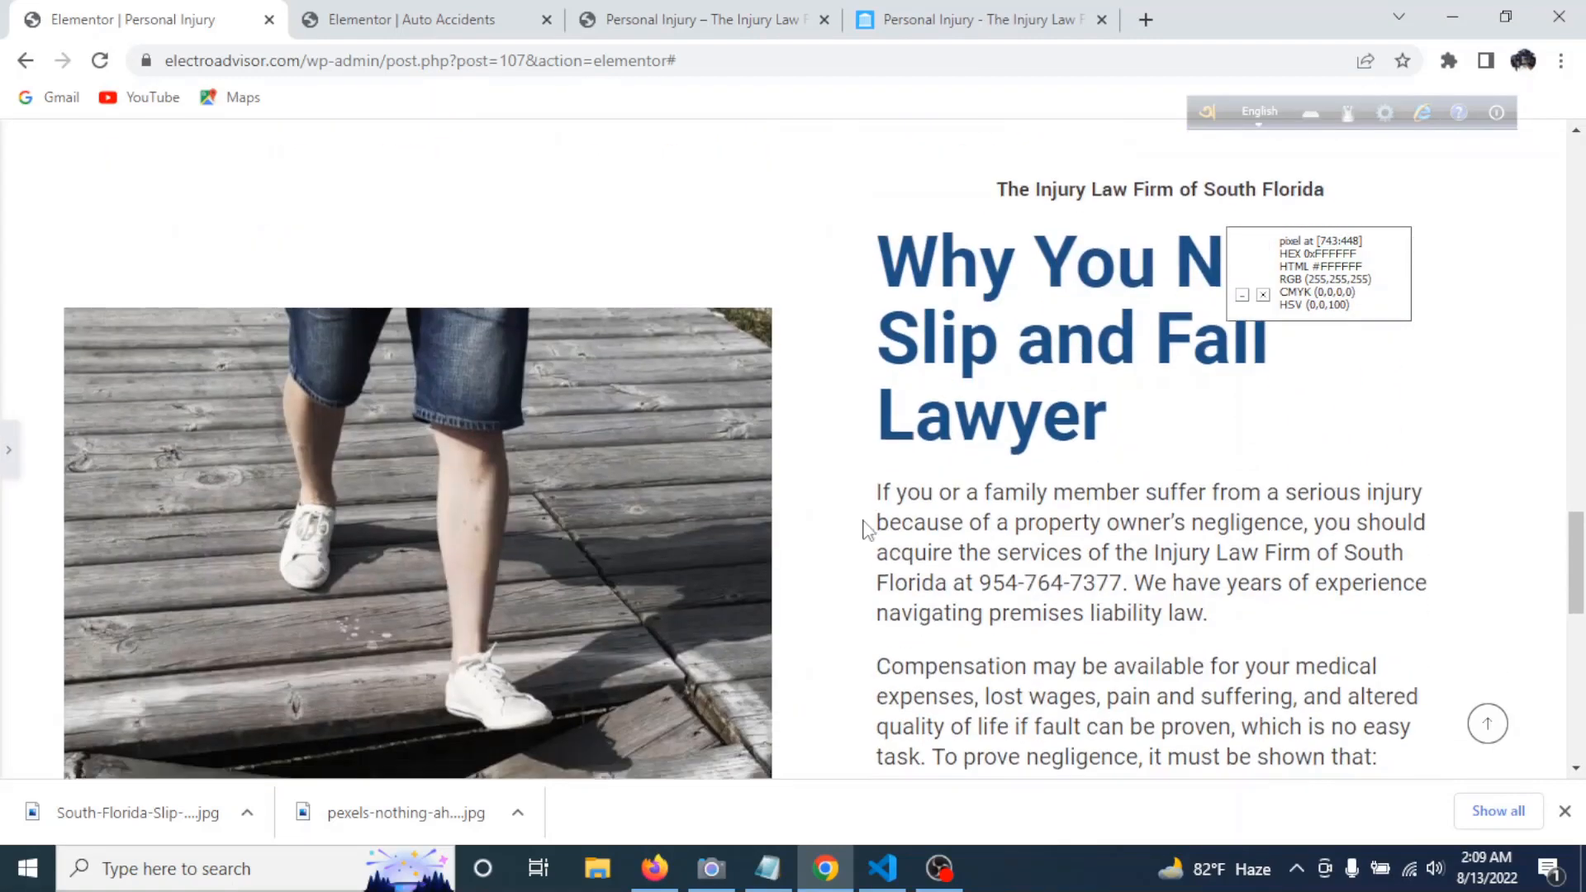
pyautogui.scroll(5, 884, 537)
pyautogui.hotkey('ctrl', 'p')
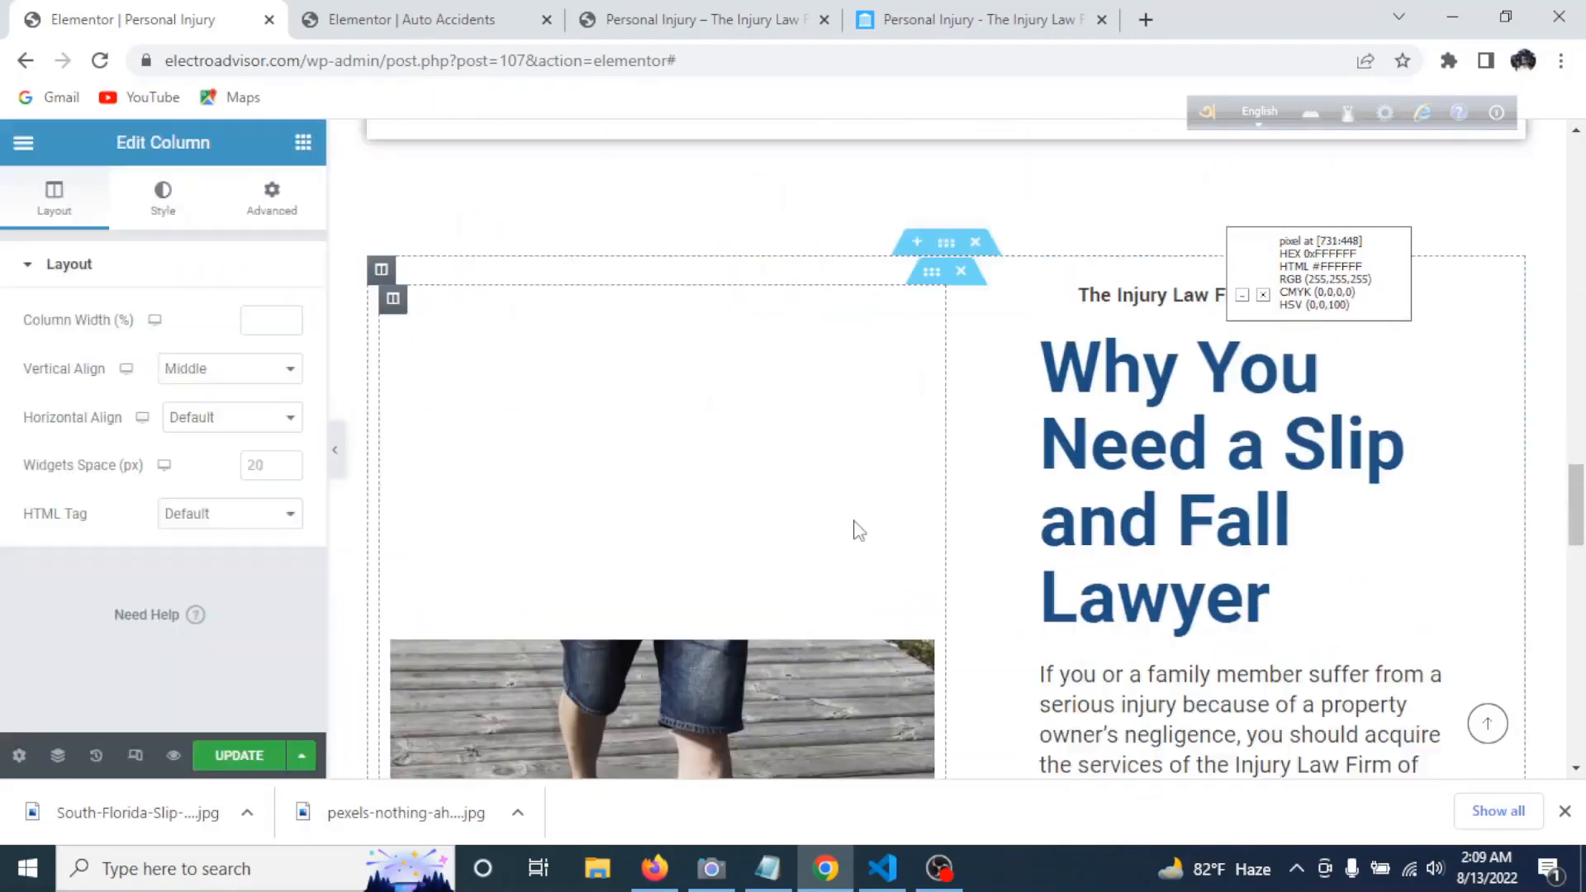
pyautogui.scroll(-5, 919, 527)
pyautogui.scroll(-2, 917, 512)
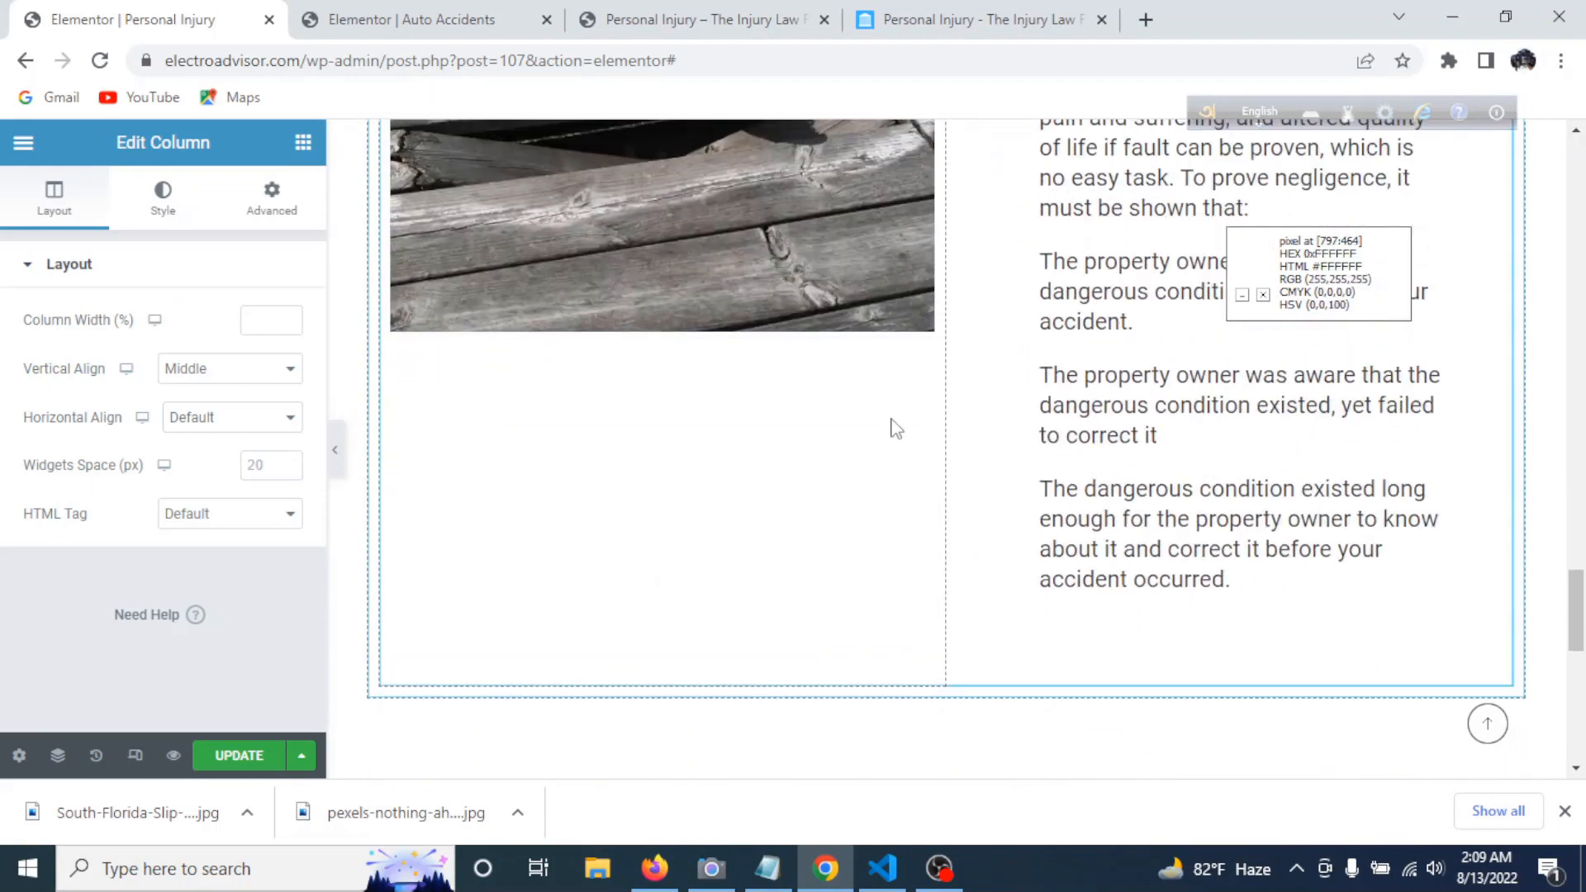
# - Examine the layout of the "Get in Contact" section and its two cards on the reference page
pyautogui.click(914, 18)
pyautogui.scroll(-5, 806, 504)
pyautogui.scroll(-6, 806, 519)
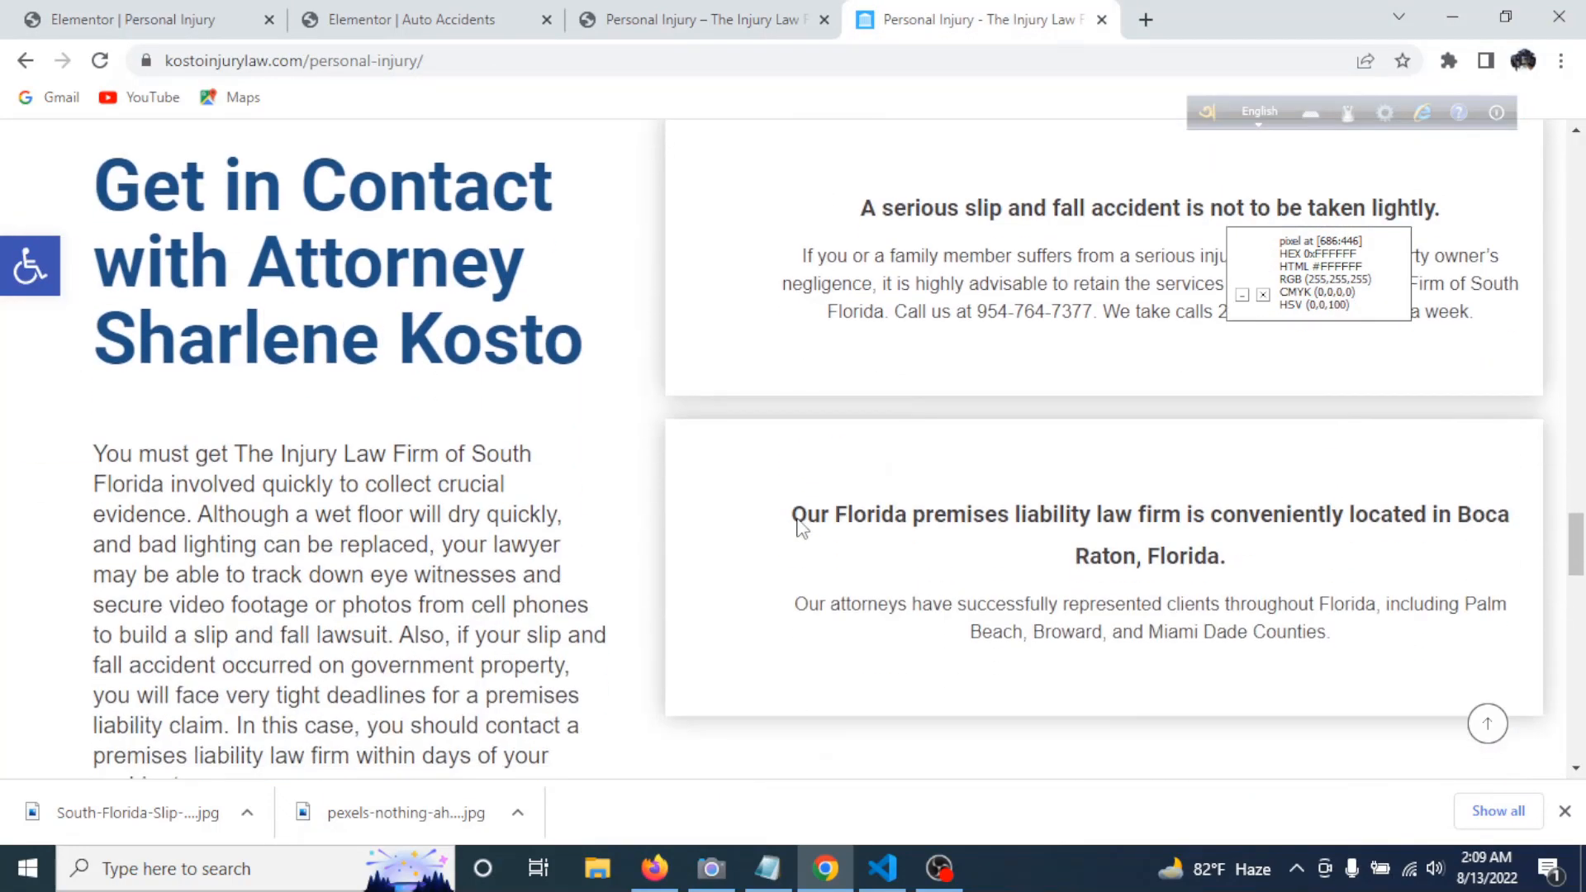
pyautogui.scroll(1, 801, 524)
pyautogui.scroll(-4, 343, 545)
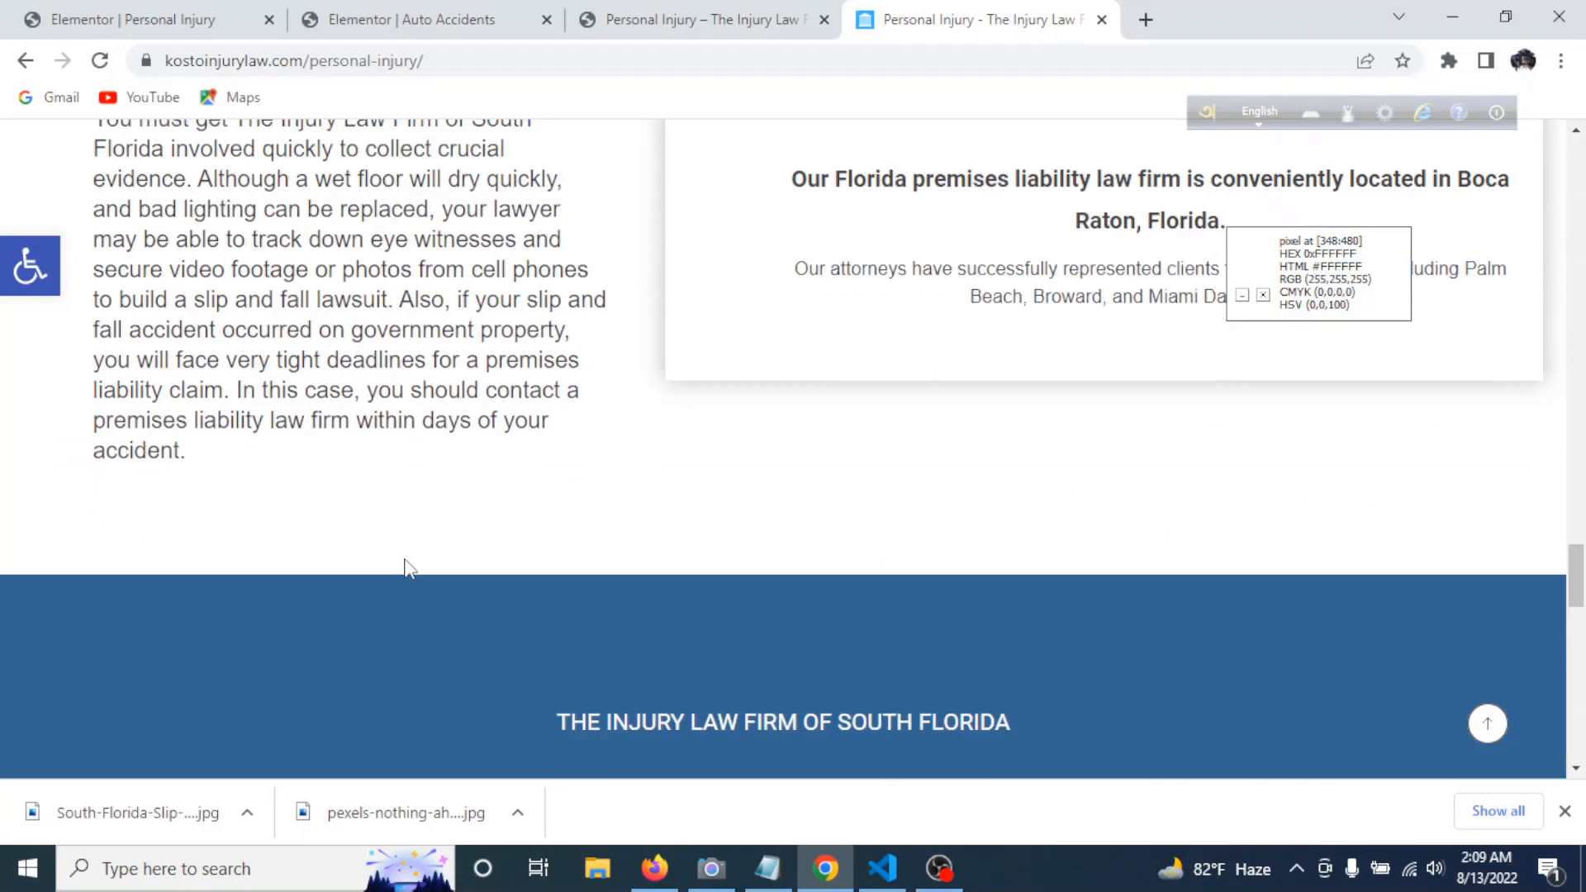
pyautogui.scroll(5, 676, 533)
# - Back in the Elementor page, copy the column holding the "Why You Need a Slip and Fall Lawyer" text
pyautogui.hotkey('ctrl', '1')
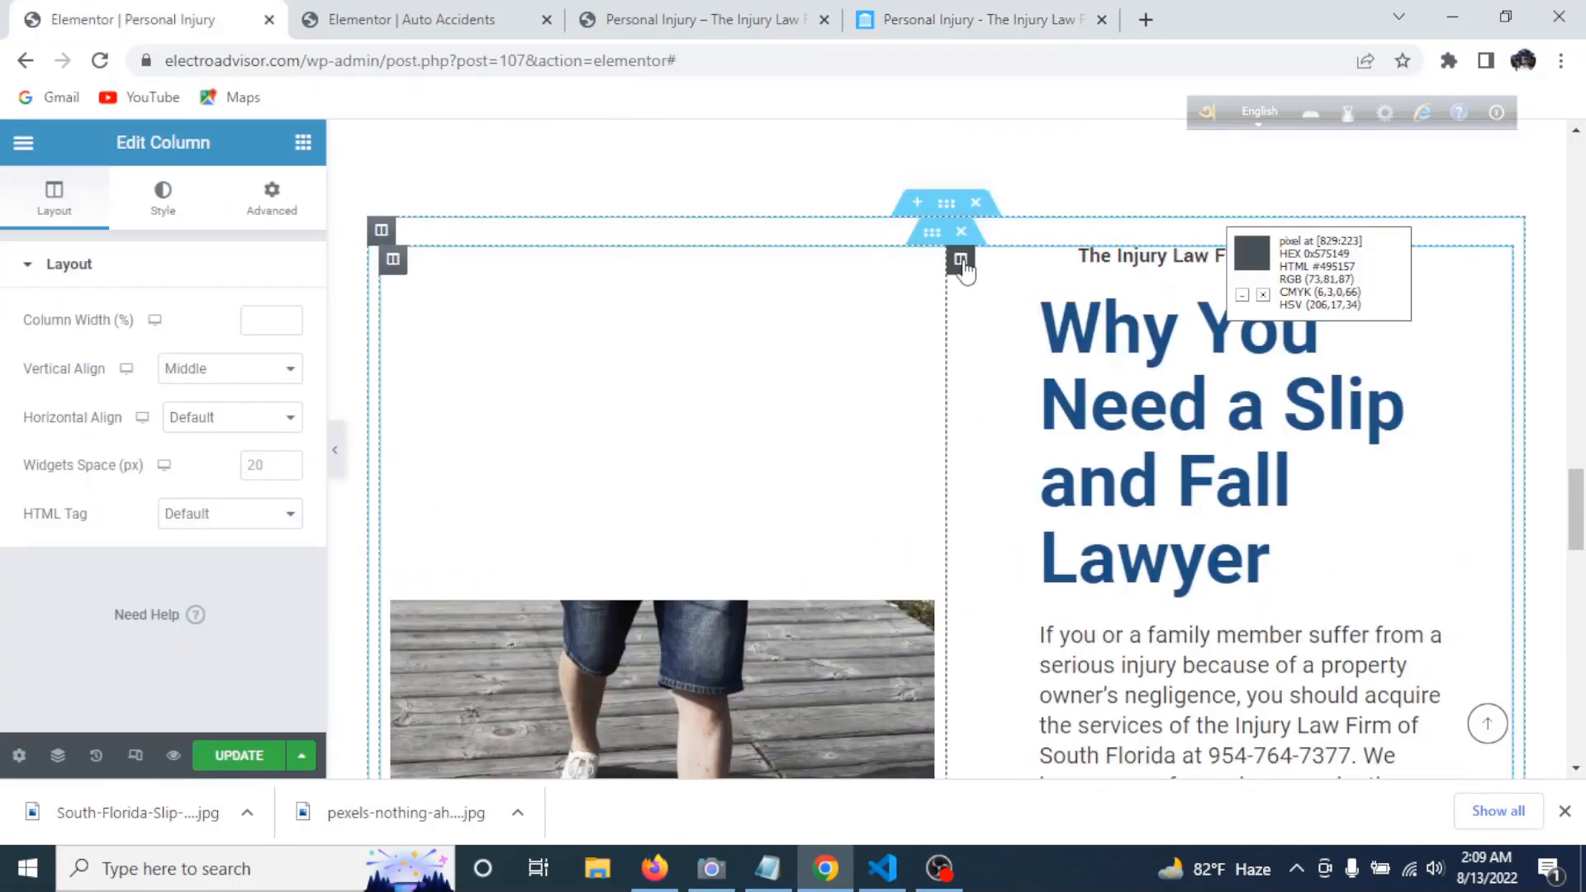
pyautogui.rightClick(961, 262)
pyautogui.click(1050, 411)
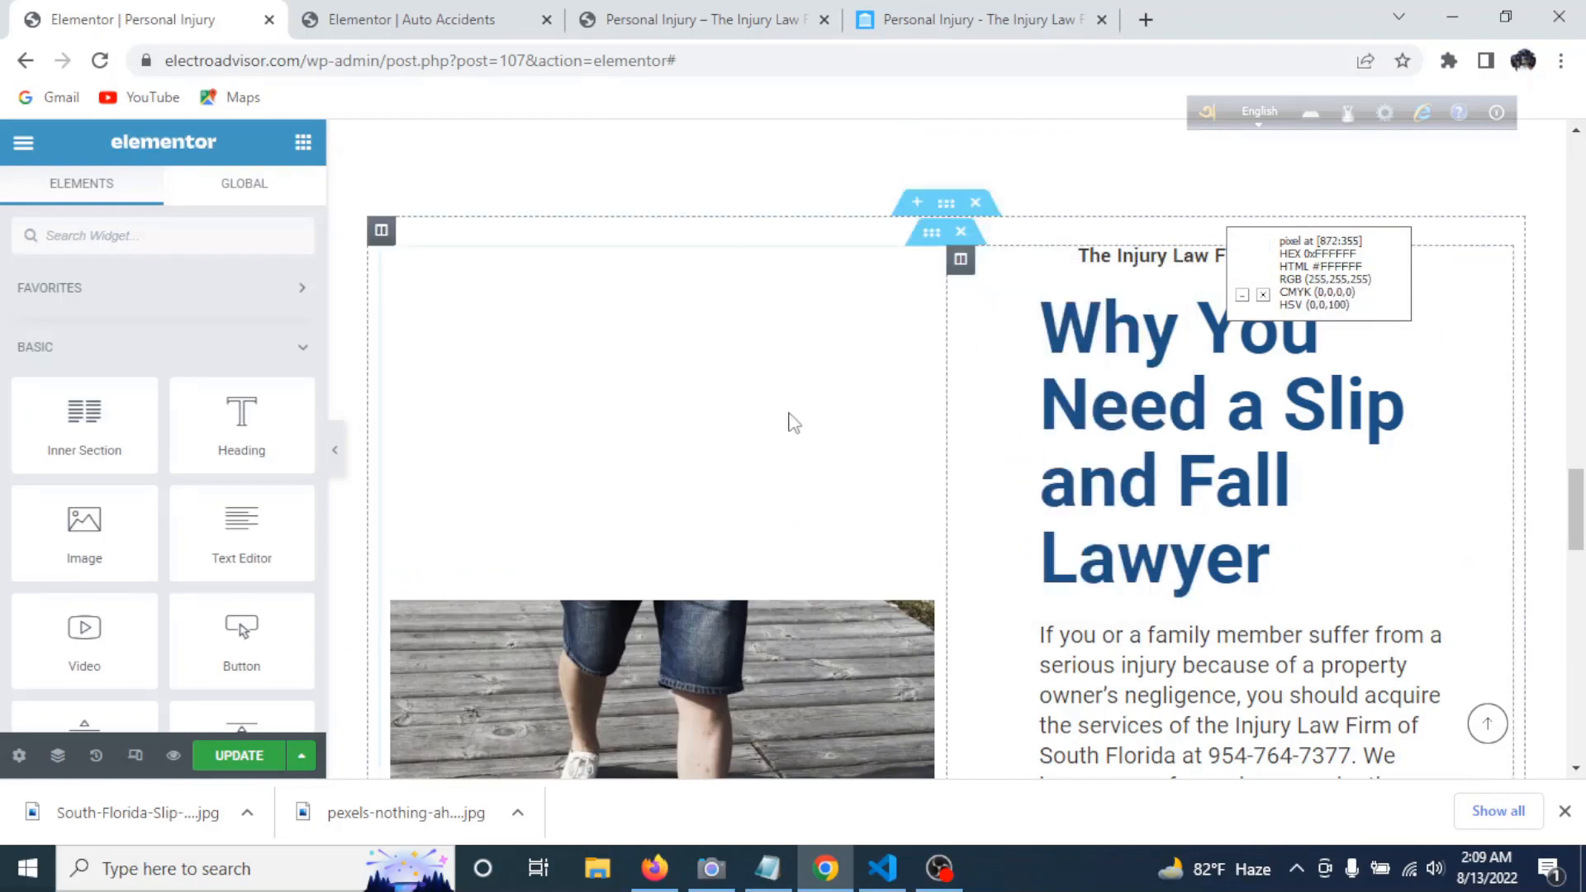
# - Add a new single-column section below the slip-and-fall section and place a two-column inner section in it
pyautogui.scroll(-10, 807, 354)
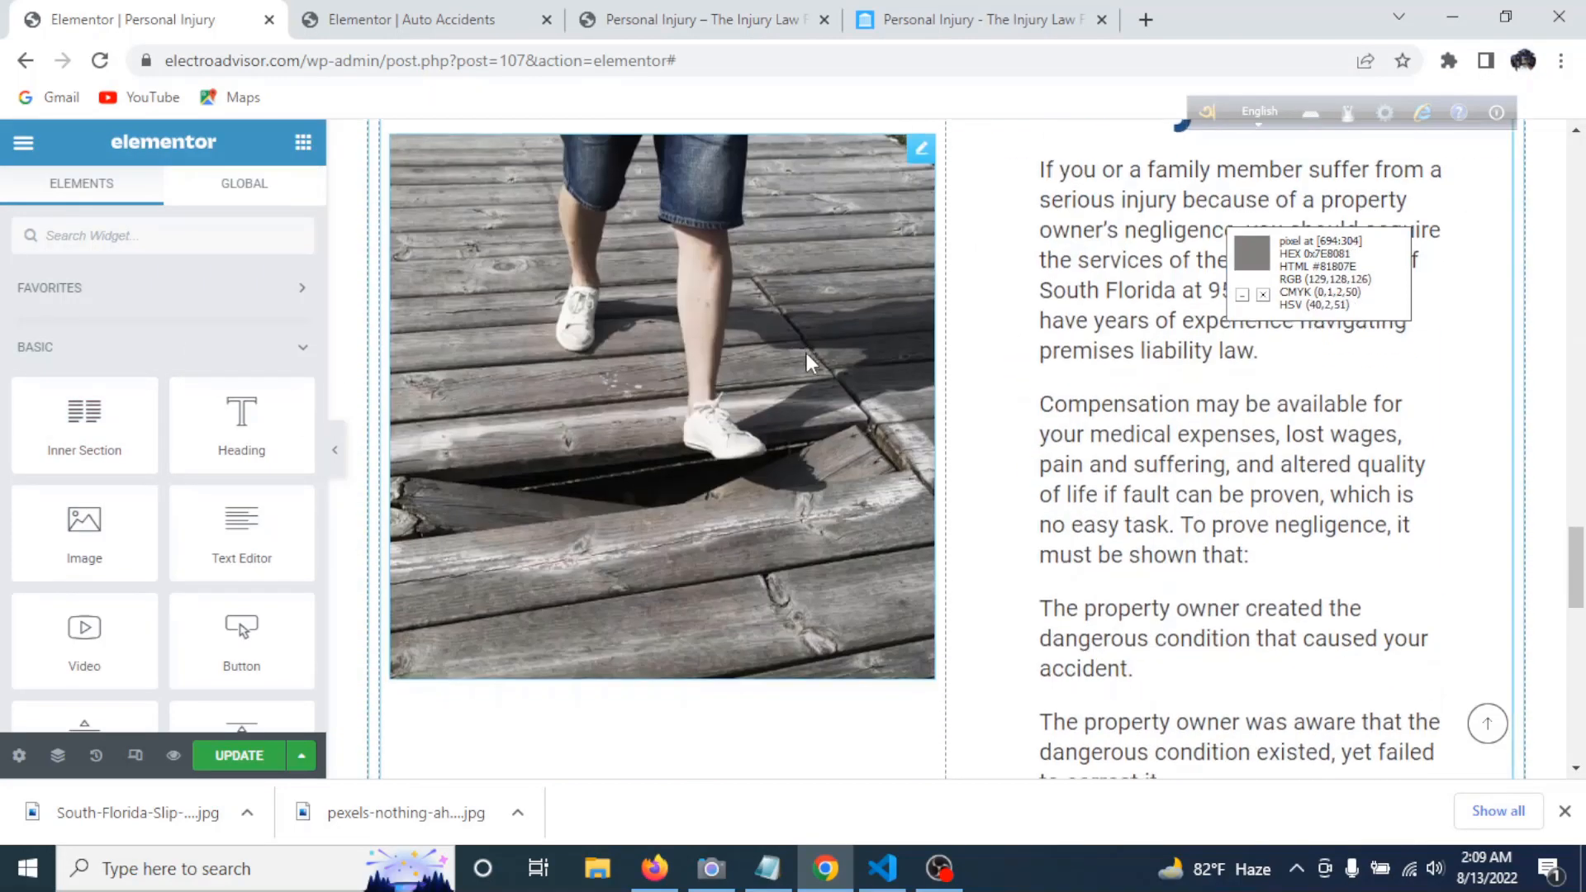
pyautogui.click(925, 745)
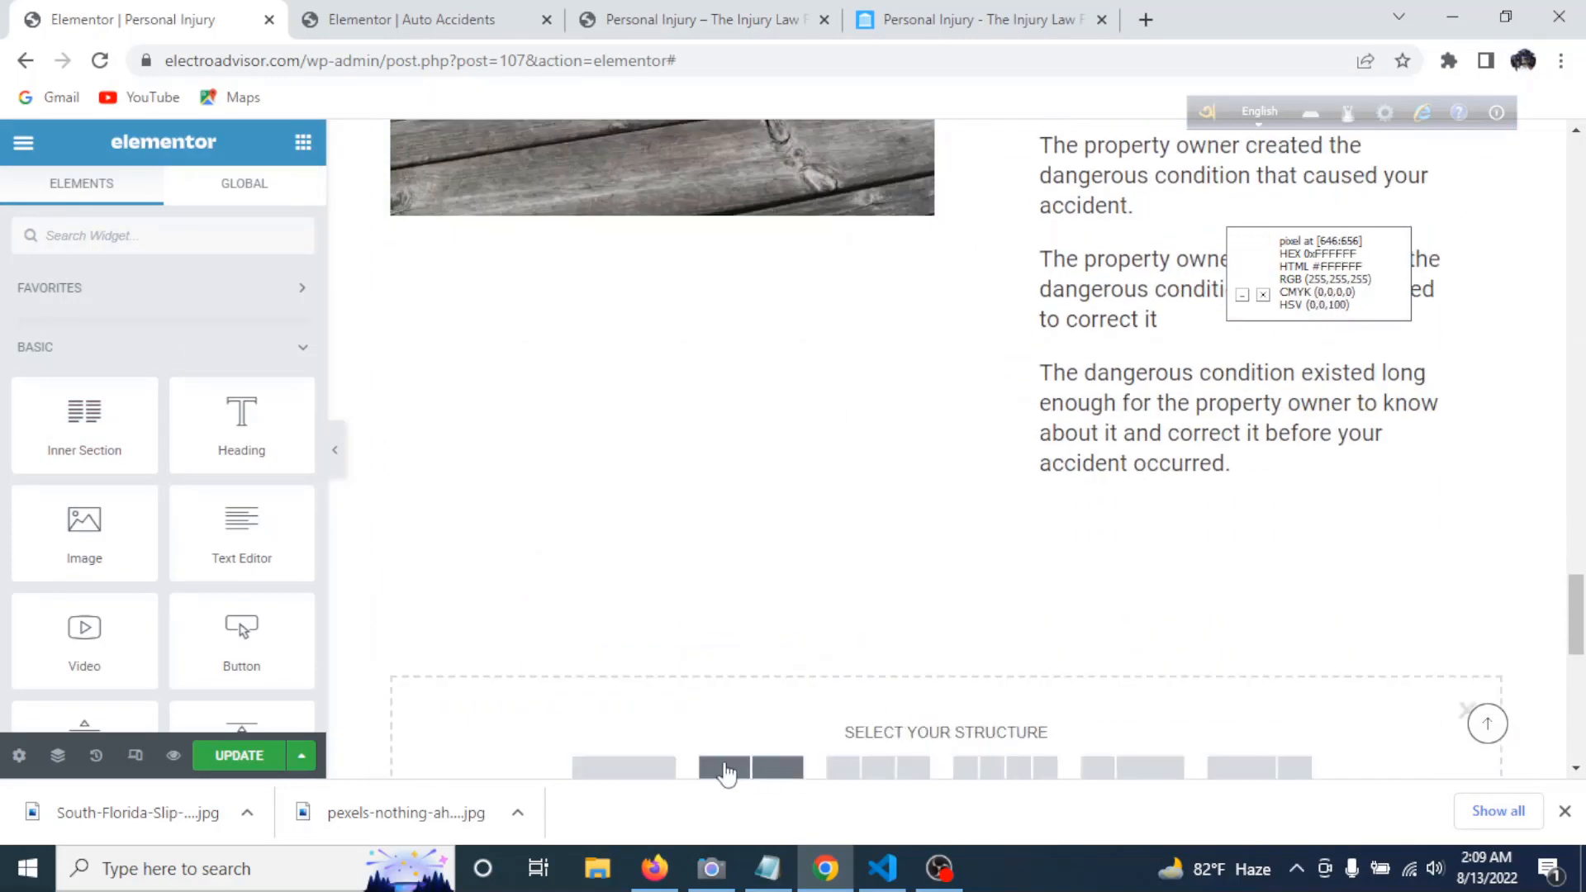
pyautogui.scroll(-4, 725, 773)
pyautogui.click(624, 434)
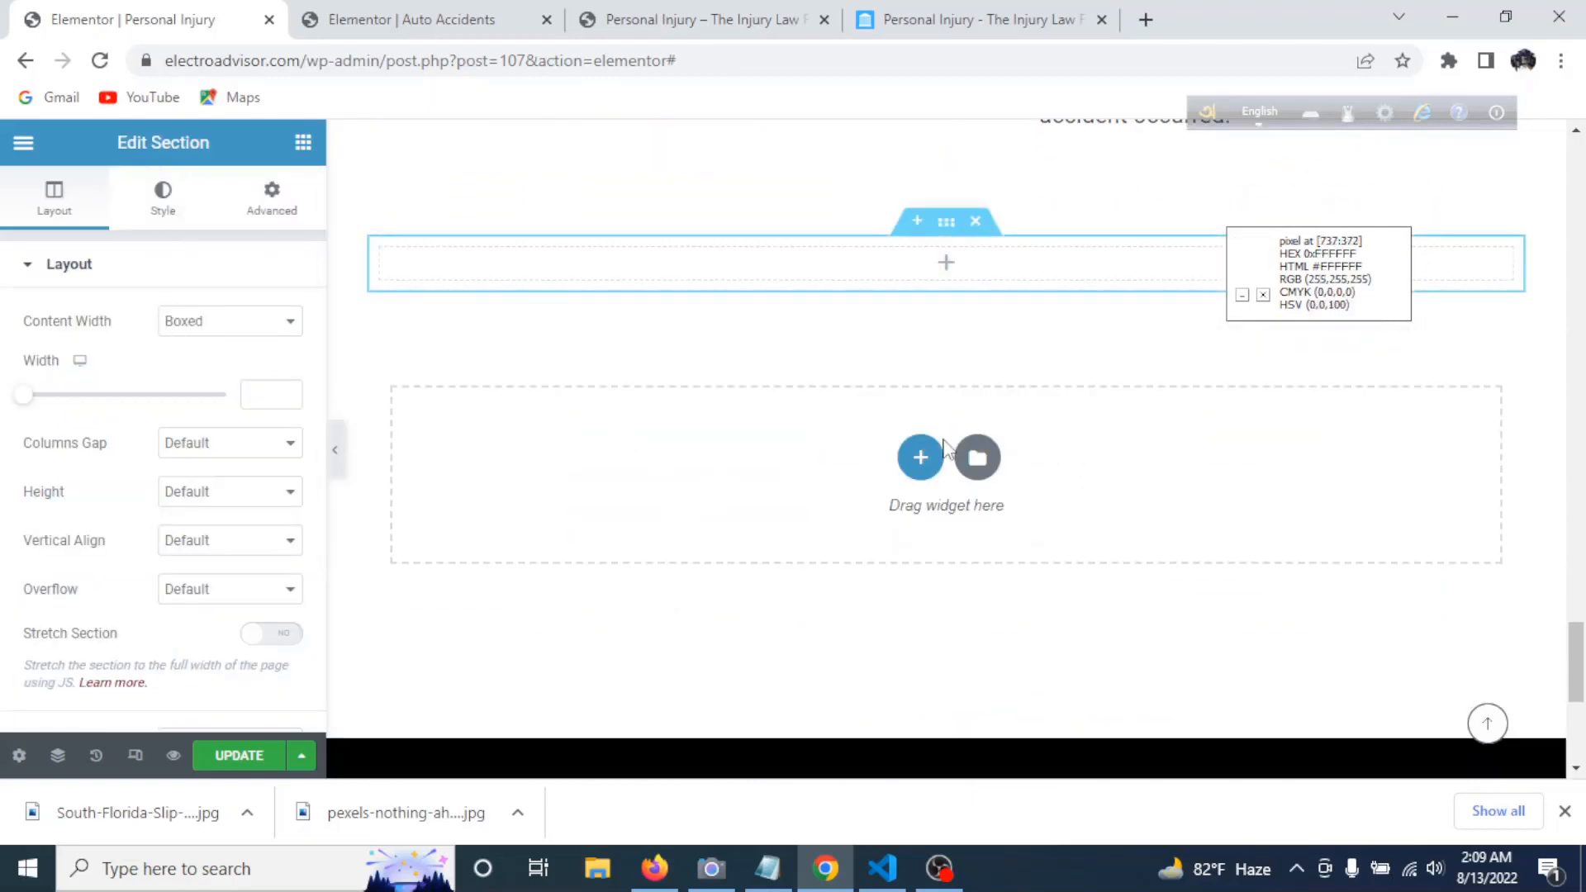
pyautogui.click(947, 263)
pyautogui.moveTo(142, 408); pyautogui.dragTo(1052, 335)
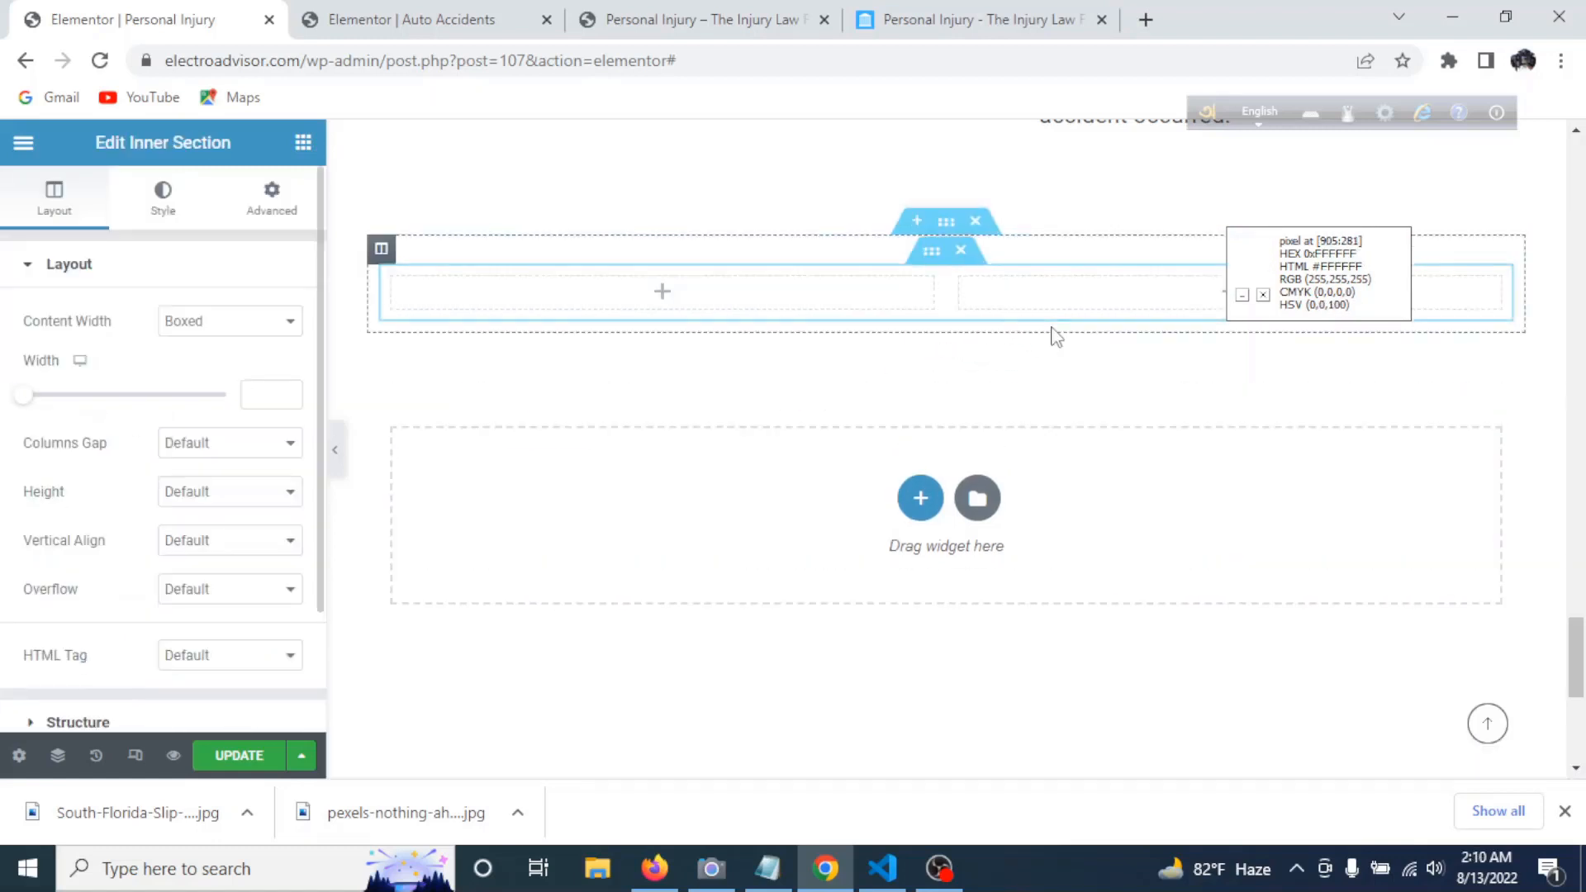
# - Paste the copied text column into the new inner section and delete the empty first column
pyautogui.rightClick(576, 307)
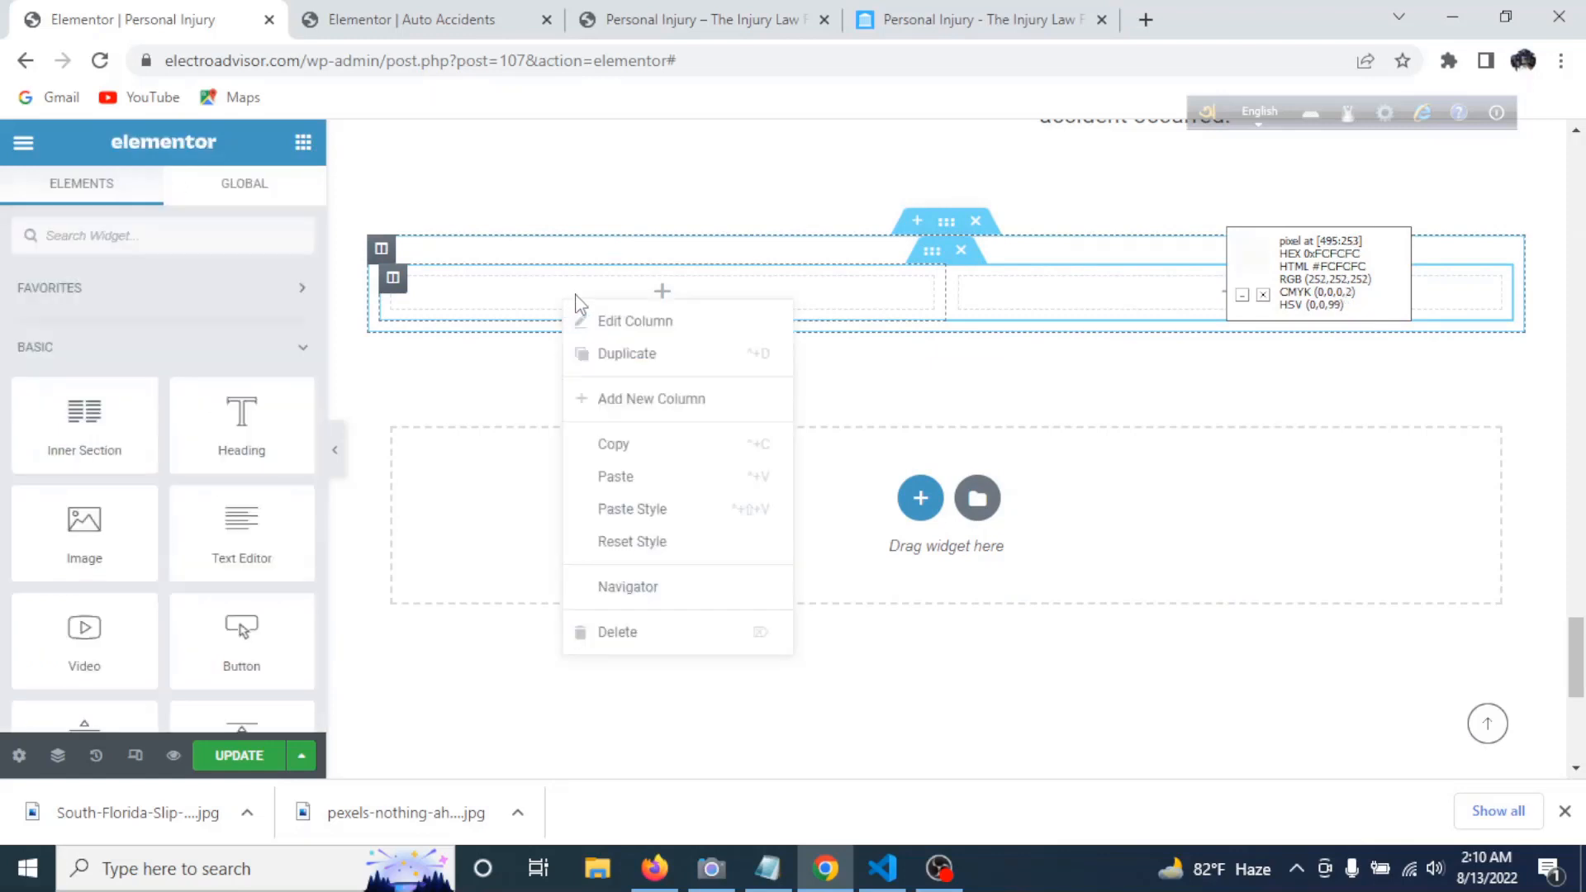
pyautogui.click(637, 486)
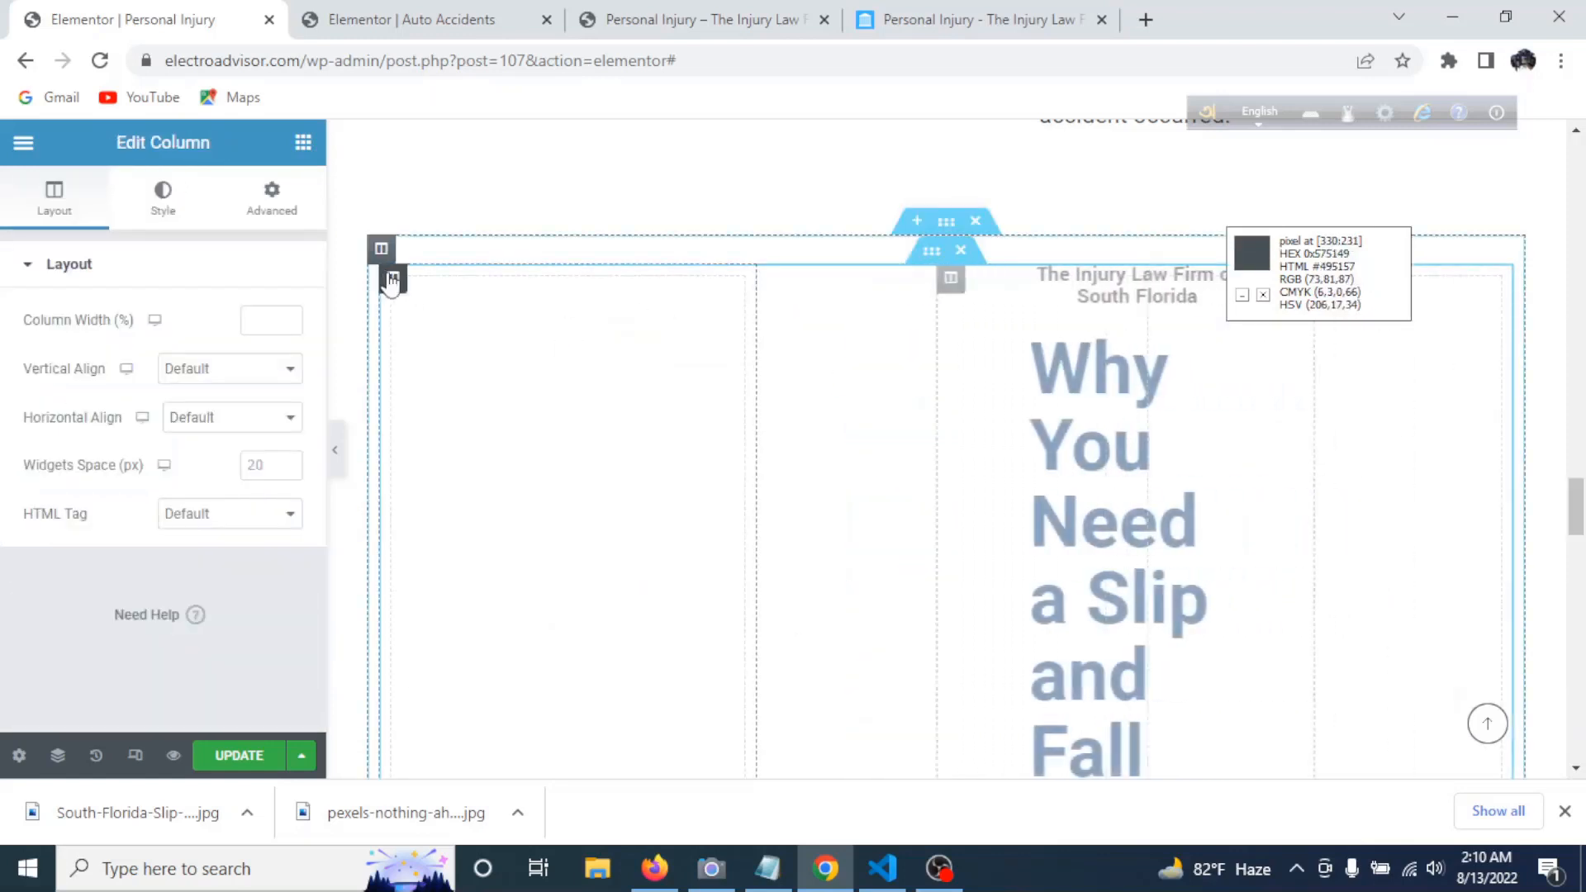
pyautogui.rightClick(395, 281)
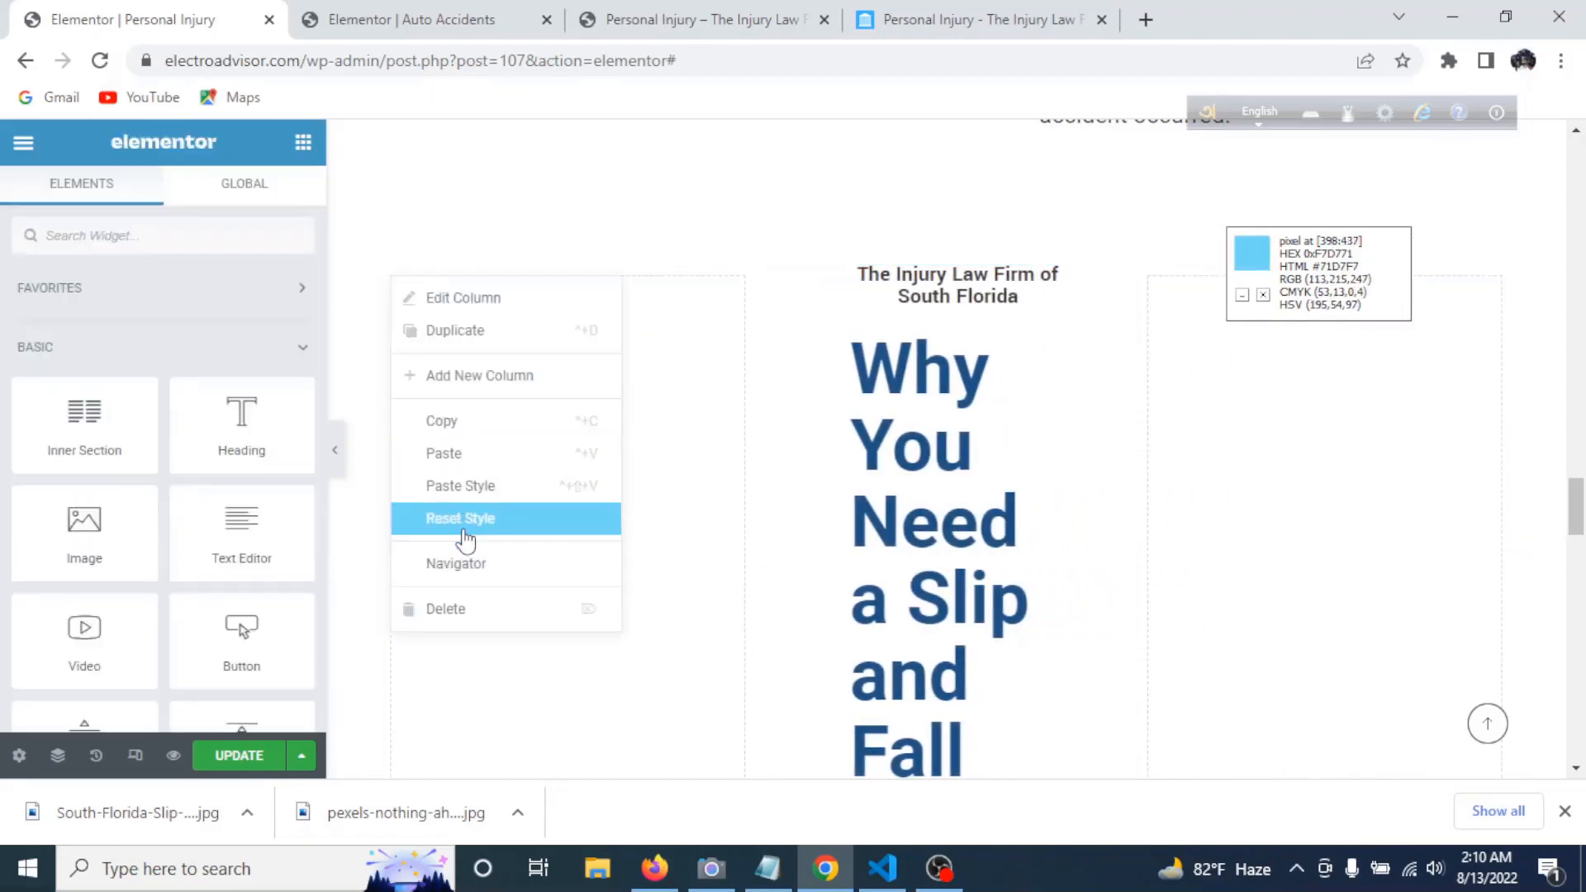
pyautogui.click(455, 609)
pyautogui.scroll(-5, 686, 596)
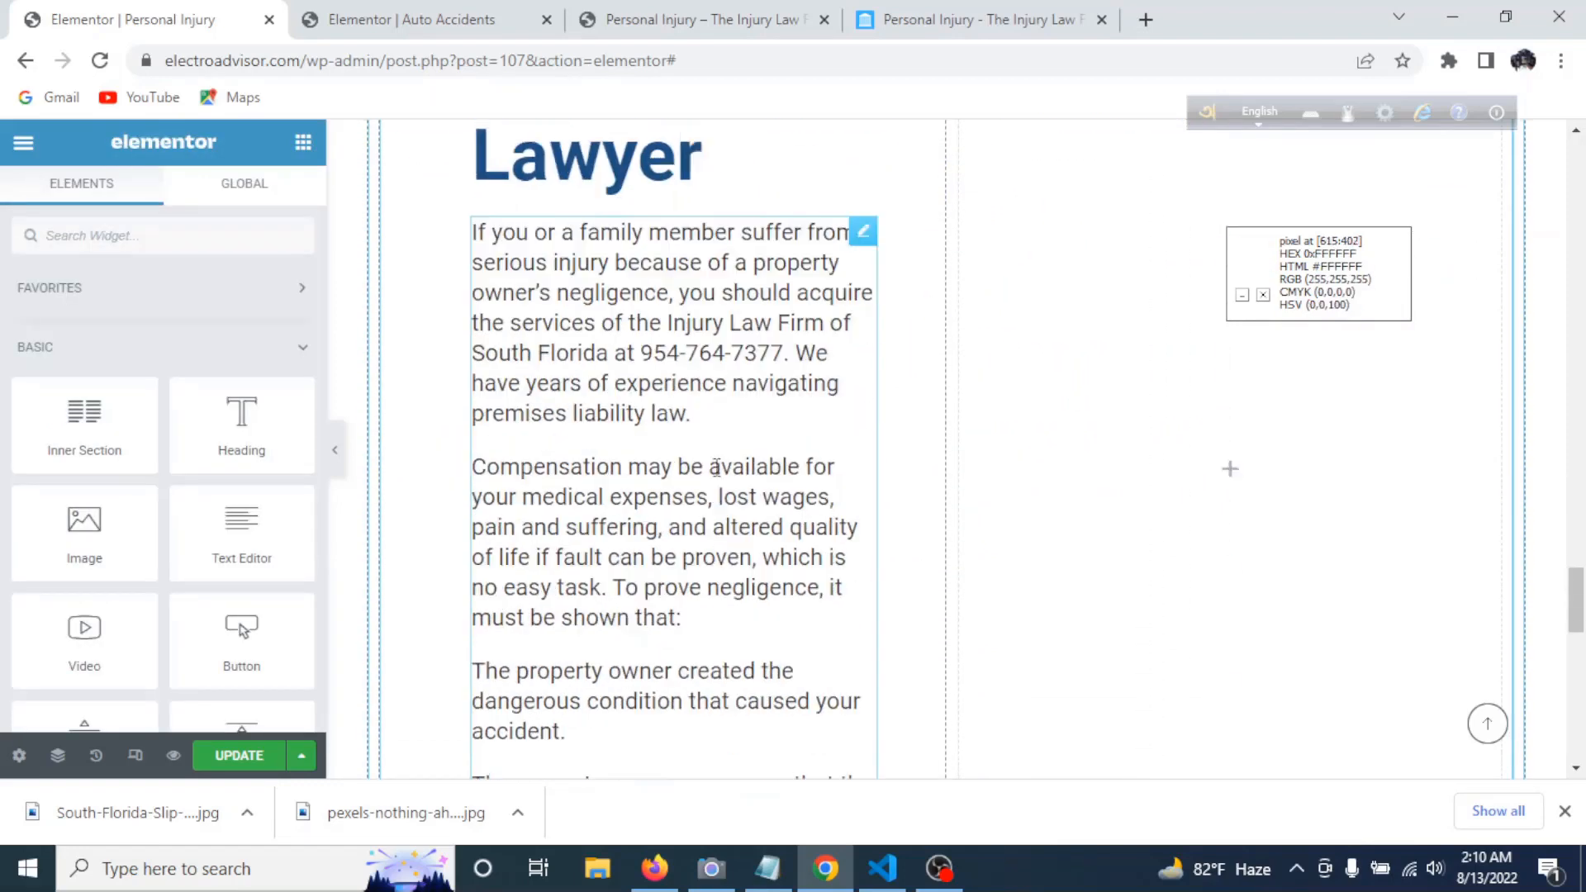
pyautogui.scroll(7, 722, 471)
# - Replace the pasted column's main heading with the "Get in Contact" heading copied from the reference page
pyautogui.click(975, 19)
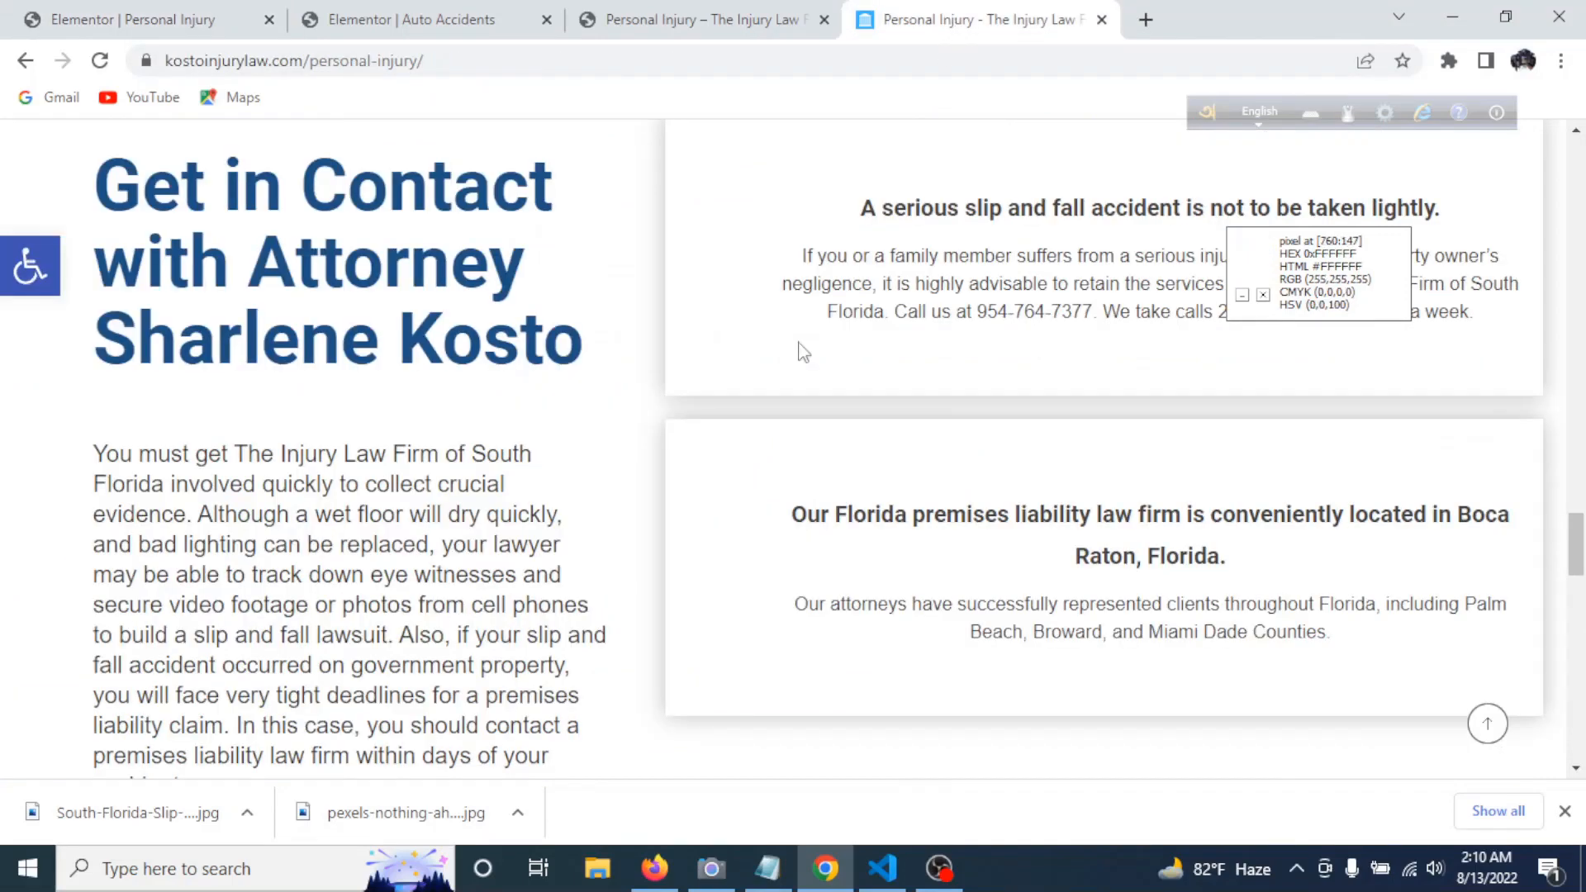
pyautogui.scroll(1, 496, 471)
pyautogui.moveTo(585, 468); pyautogui.dragTo(101, 314)
pyautogui.hotkey('ctrl', 'c')
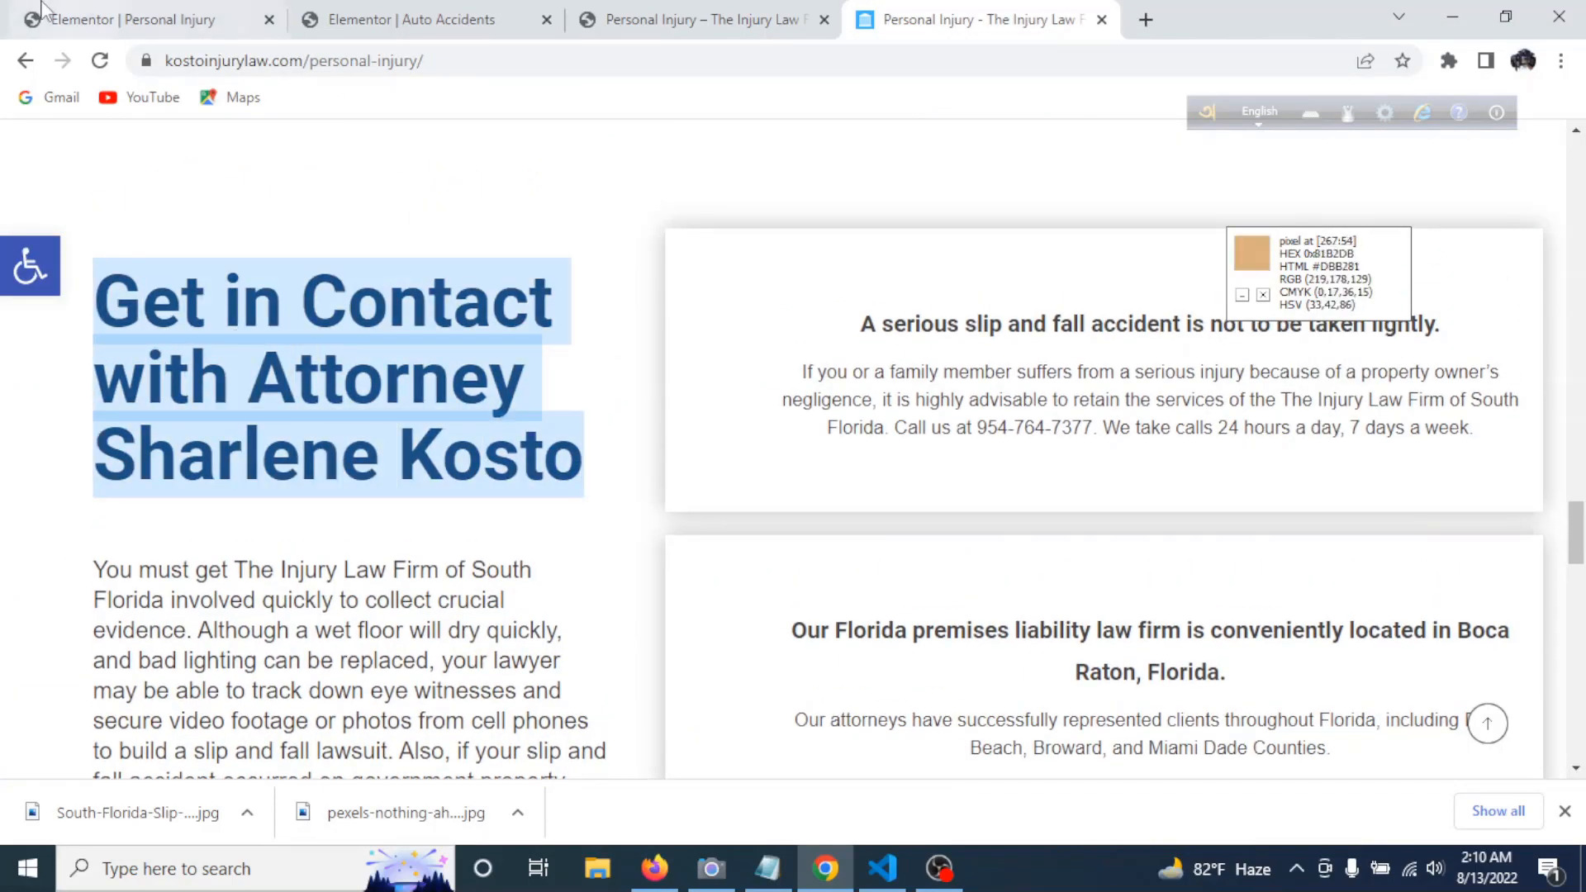
pyautogui.hotkey('ctrl', '1')
pyautogui.click(666, 514)
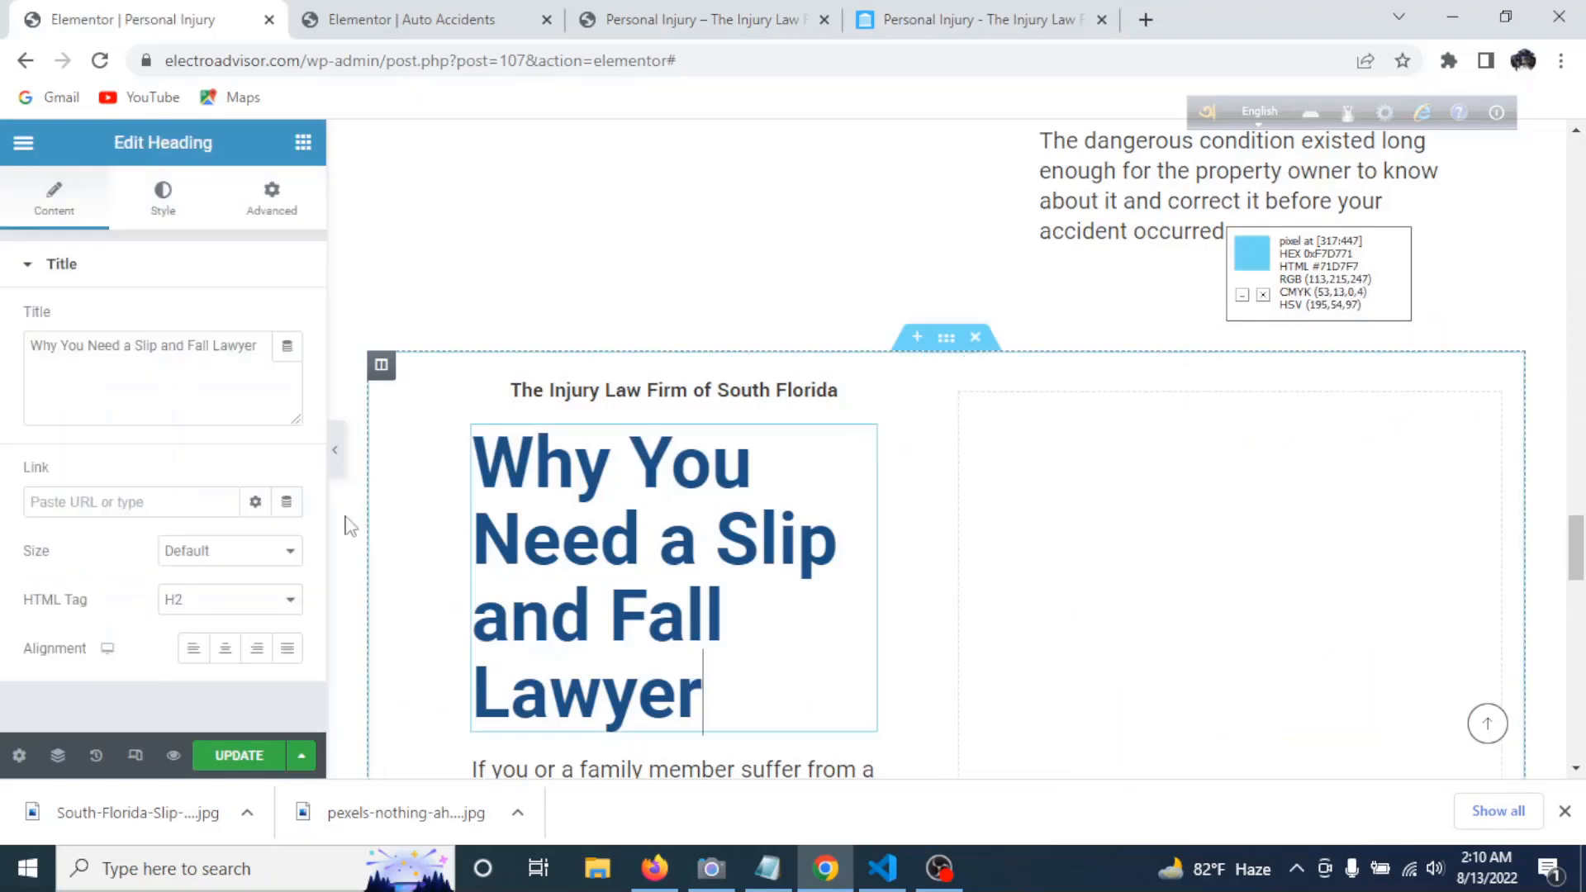
pyautogui.moveTo(272, 347); pyautogui.dragTo(66, 347)
pyautogui.hotkey('ctrl', 'a')
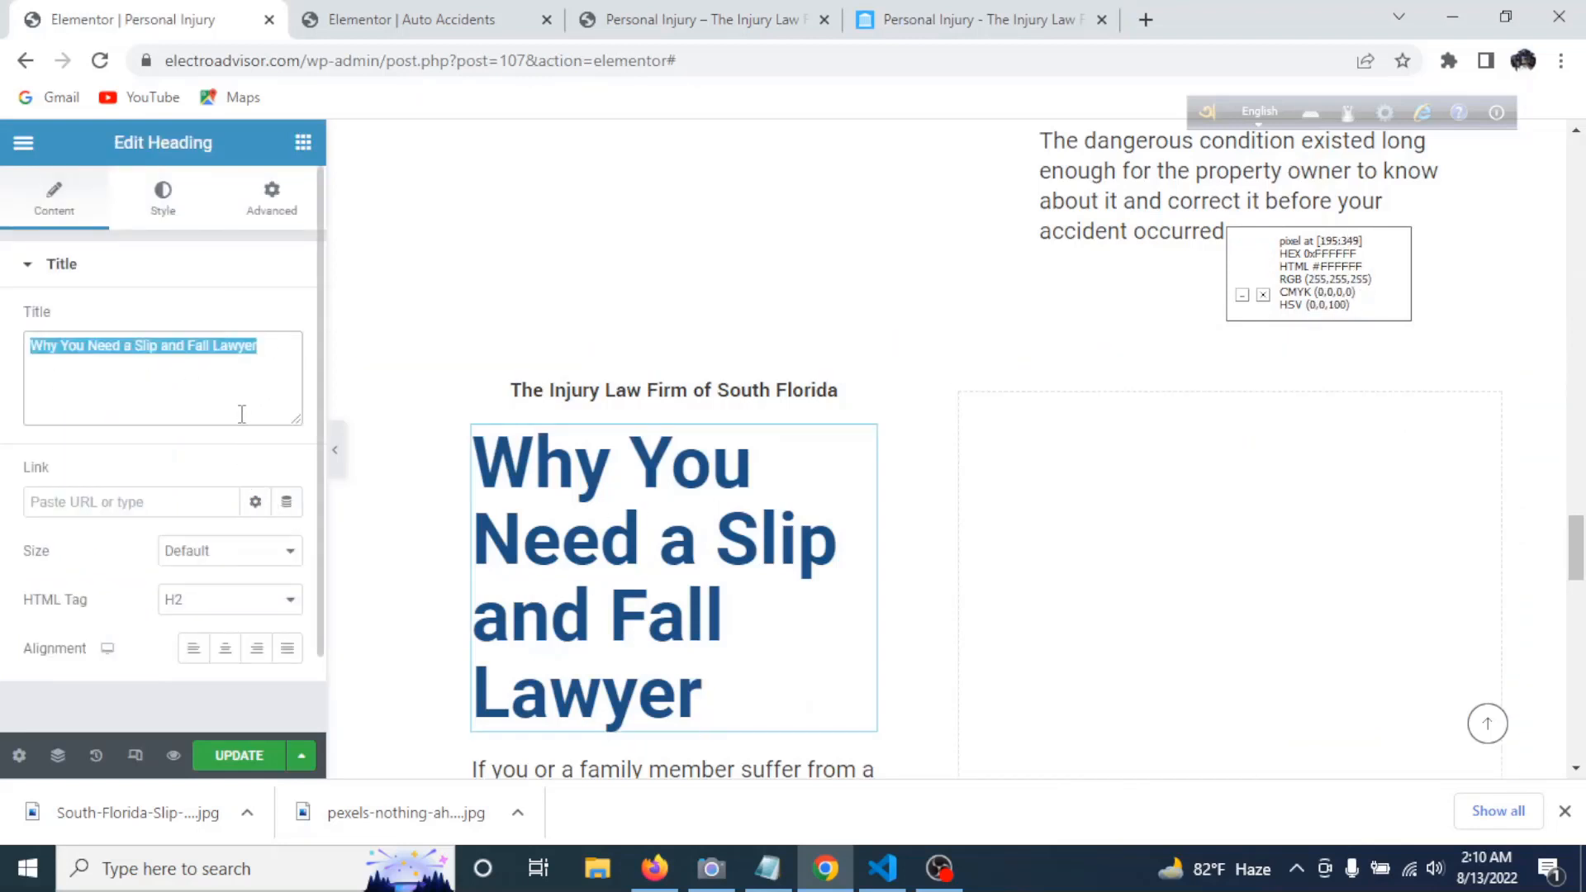
pyautogui.hotkey('ctrl', 'v')
# - Delete the small "The Injury Law Firm of South Florida" heading above the contact heading
pyautogui.click(779, 387)
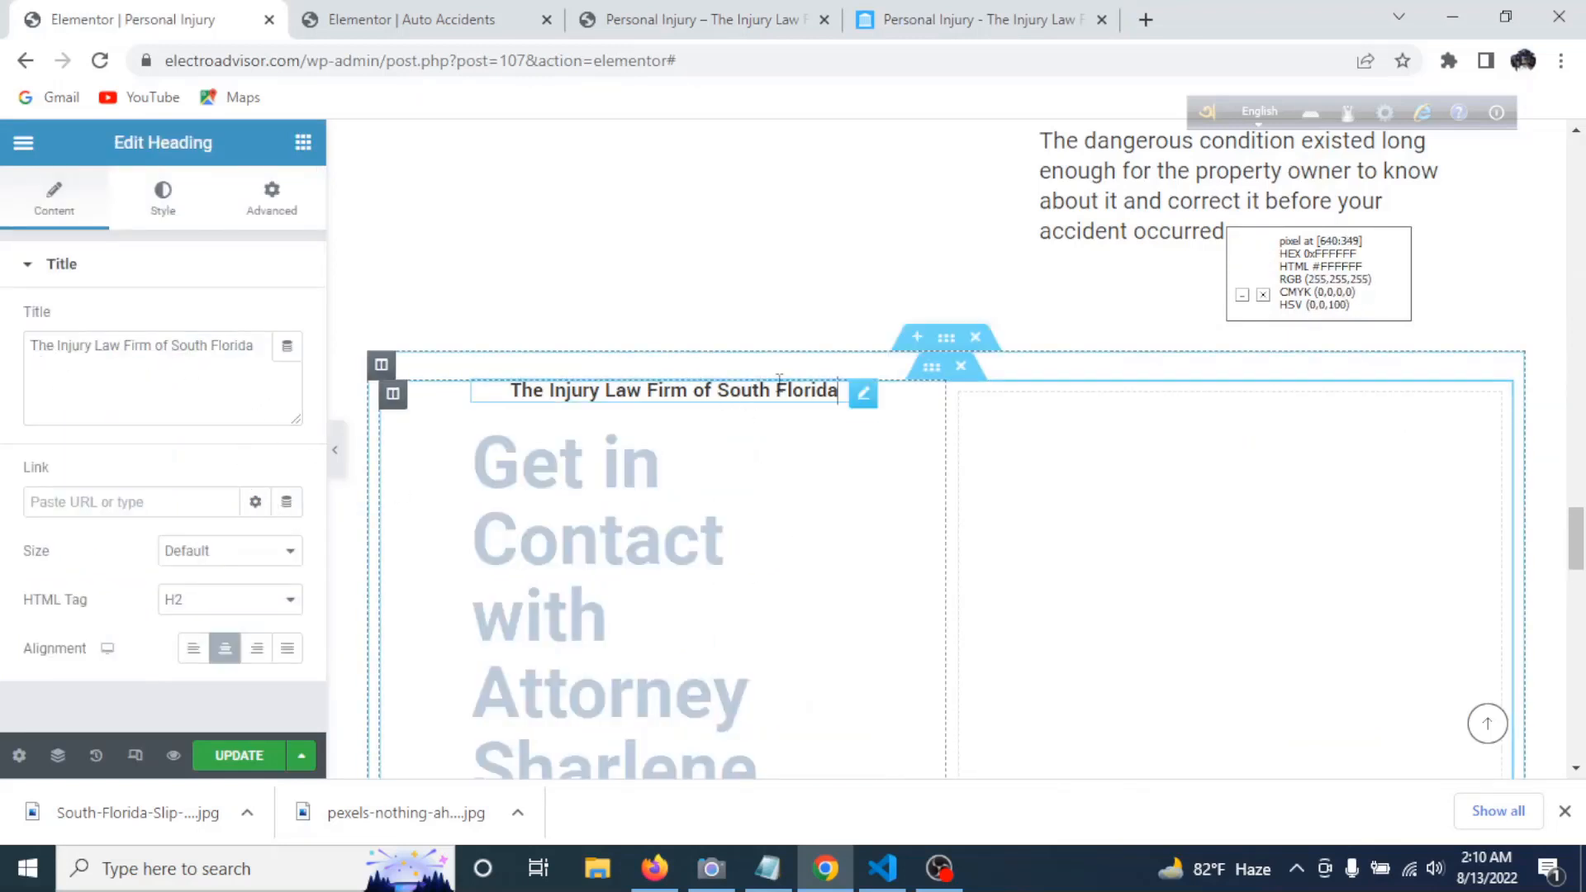
pyautogui.rightClick(863, 400)
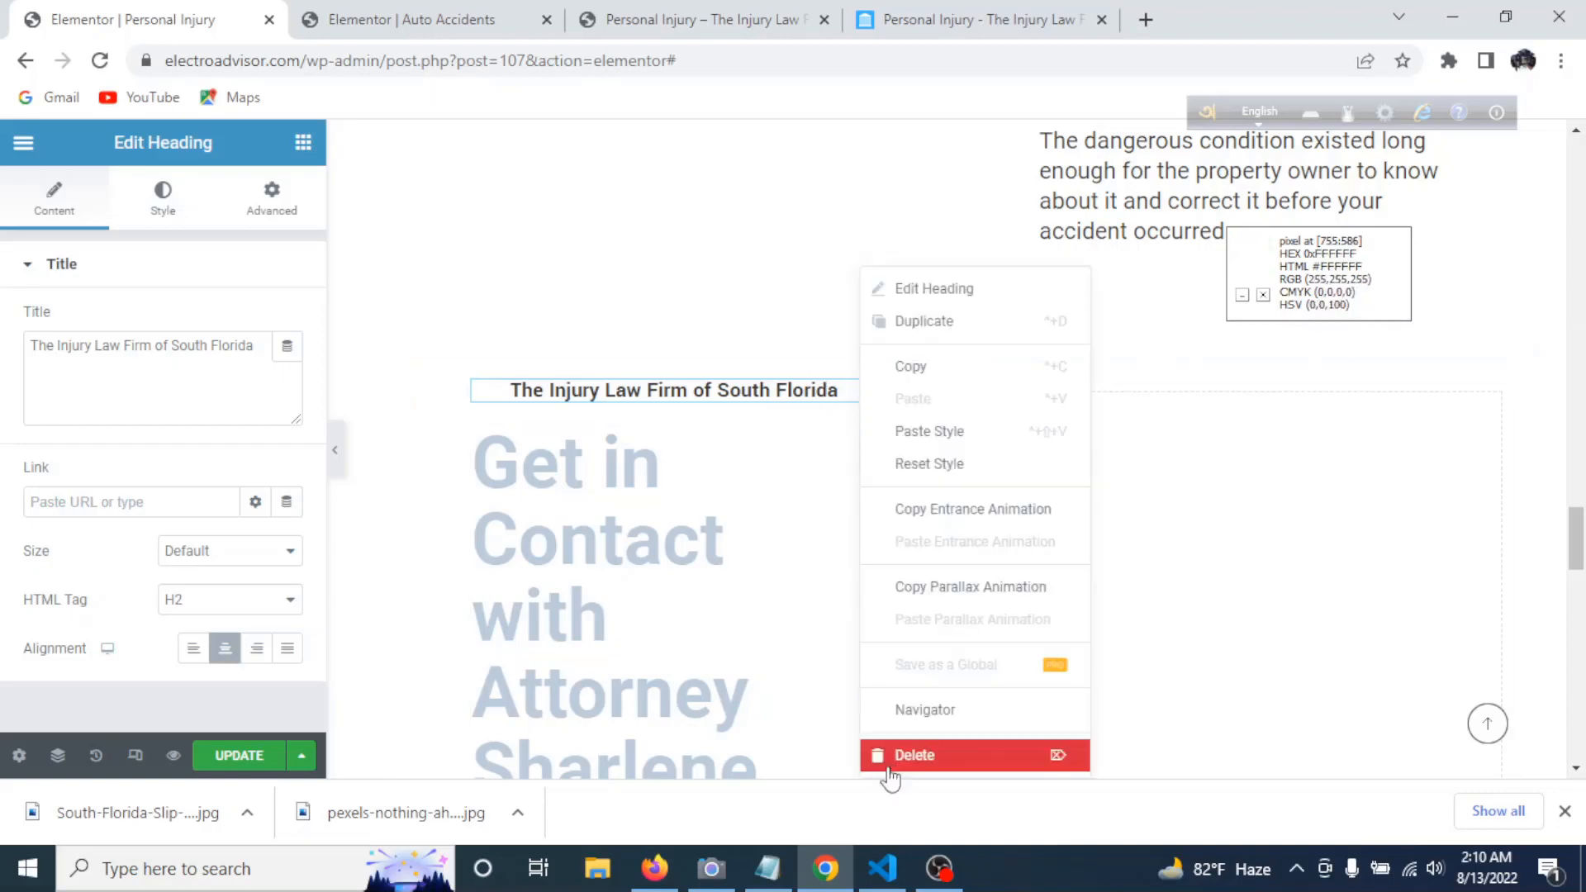
pyautogui.press('Delete')
# - Replace the body text under the contact heading with the reference page's "You must get The Injury Law Firm of South Florida" paragraph
pyautogui.scroll(-7, 632, 700)
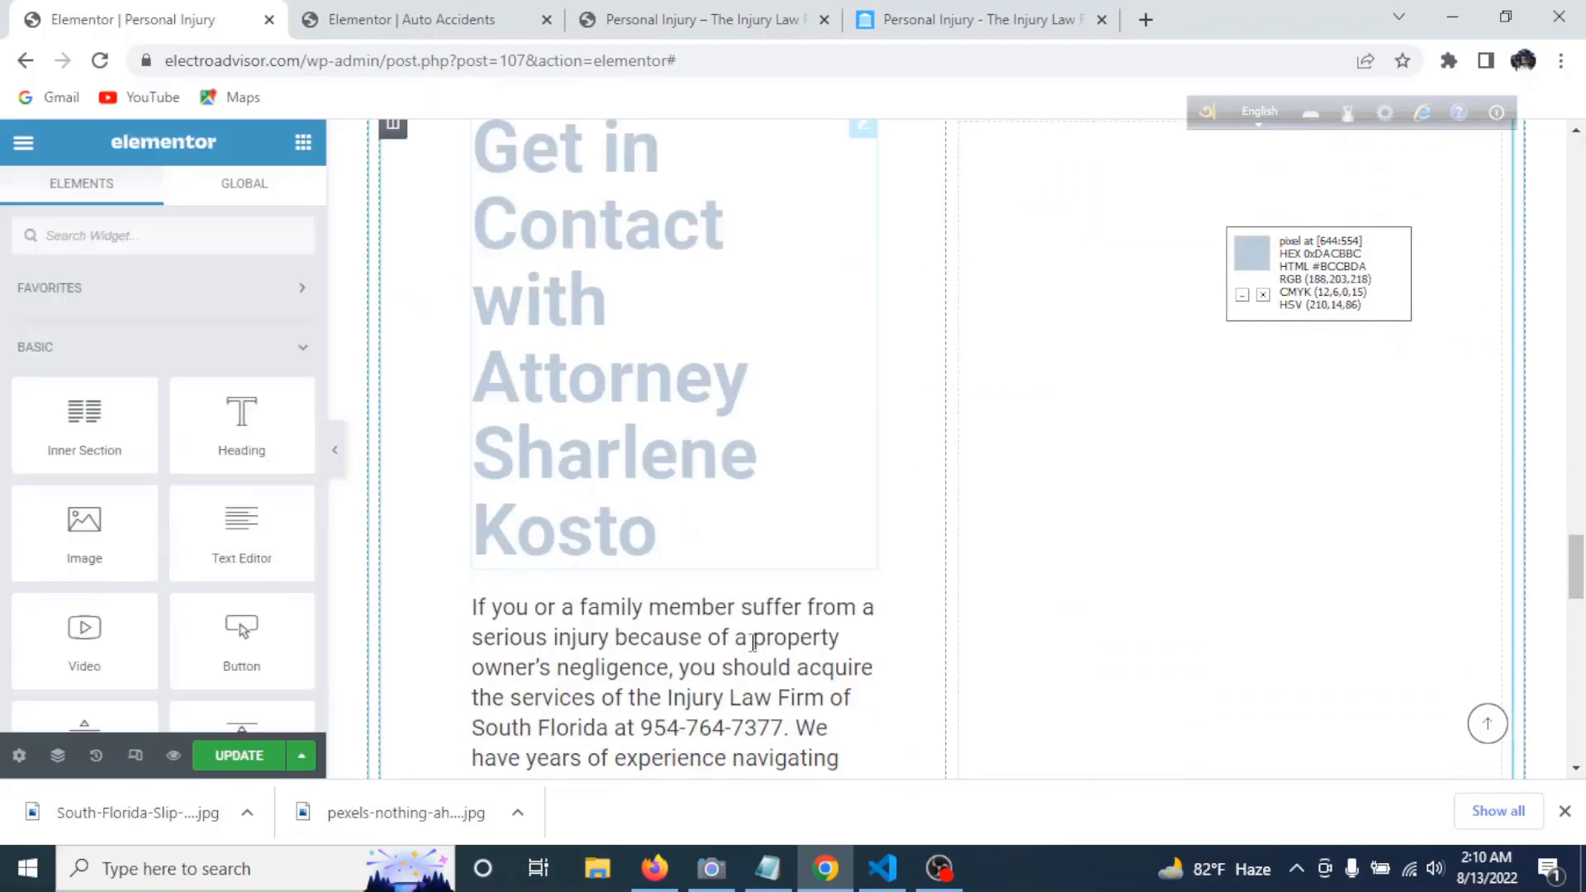
pyautogui.click(950, 19)
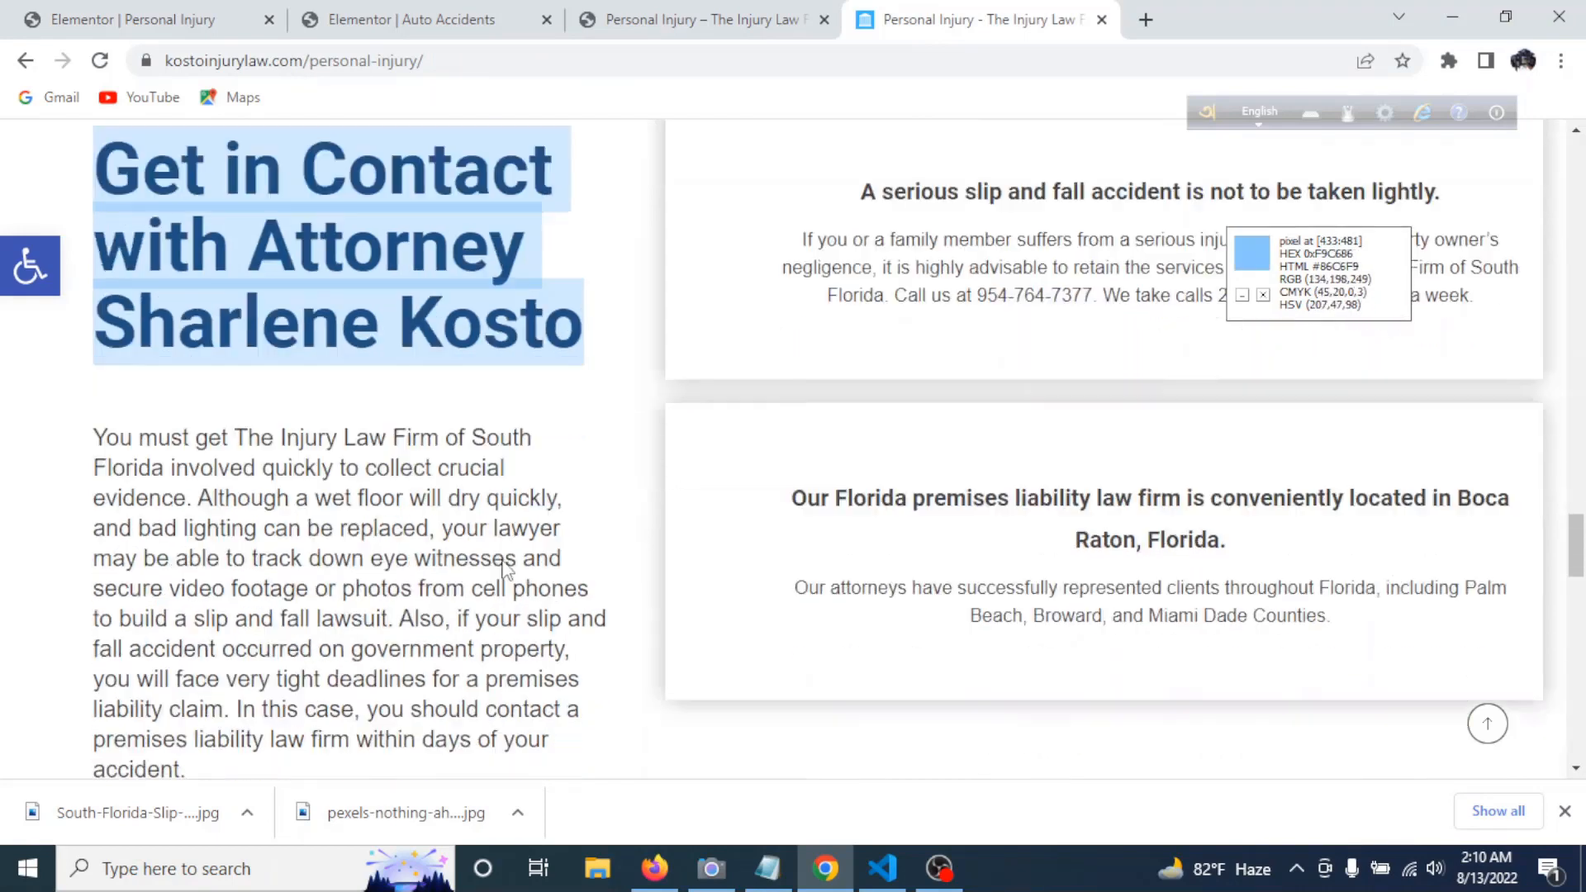
pyautogui.scroll(-4, 573, 534)
pyautogui.moveTo(199, 567); pyautogui.dragTo(77, 232)
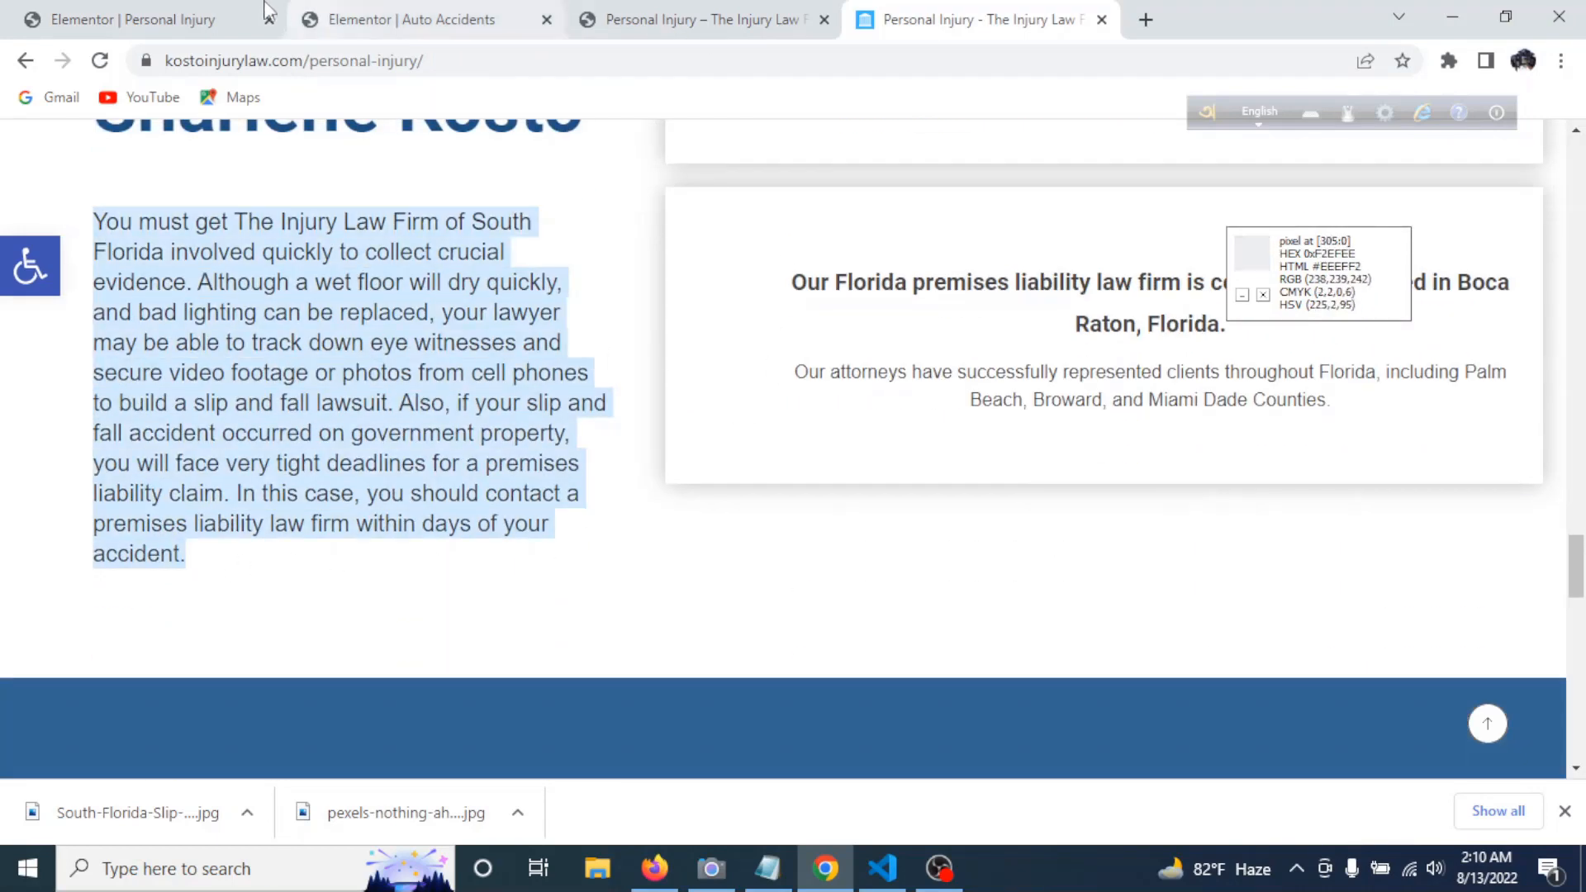
pyautogui.click(178, 17)
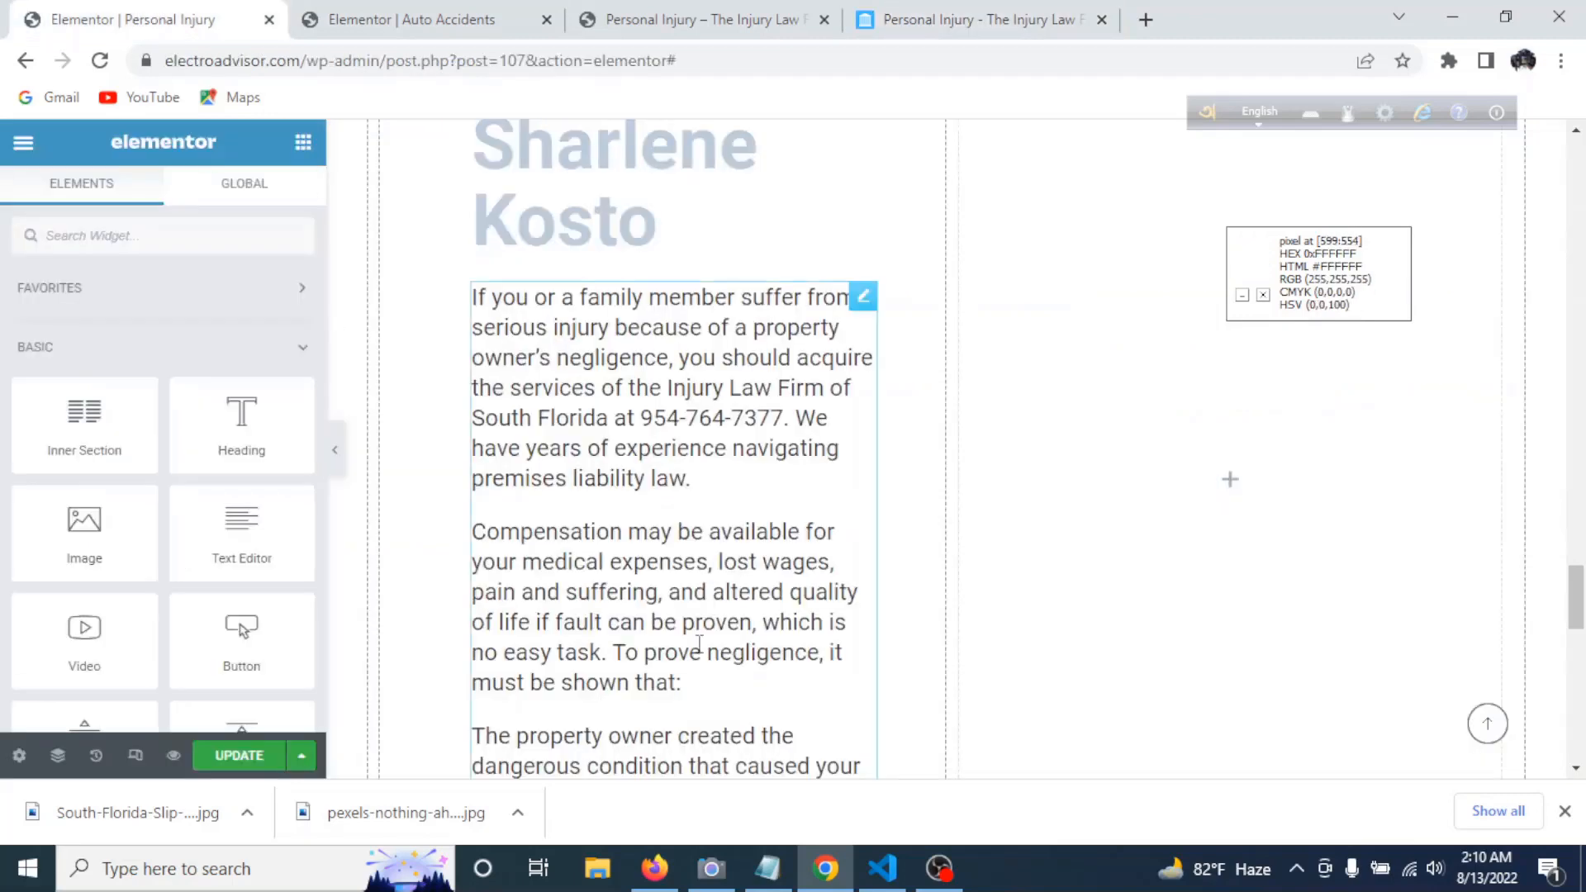
pyautogui.click(658, 521)
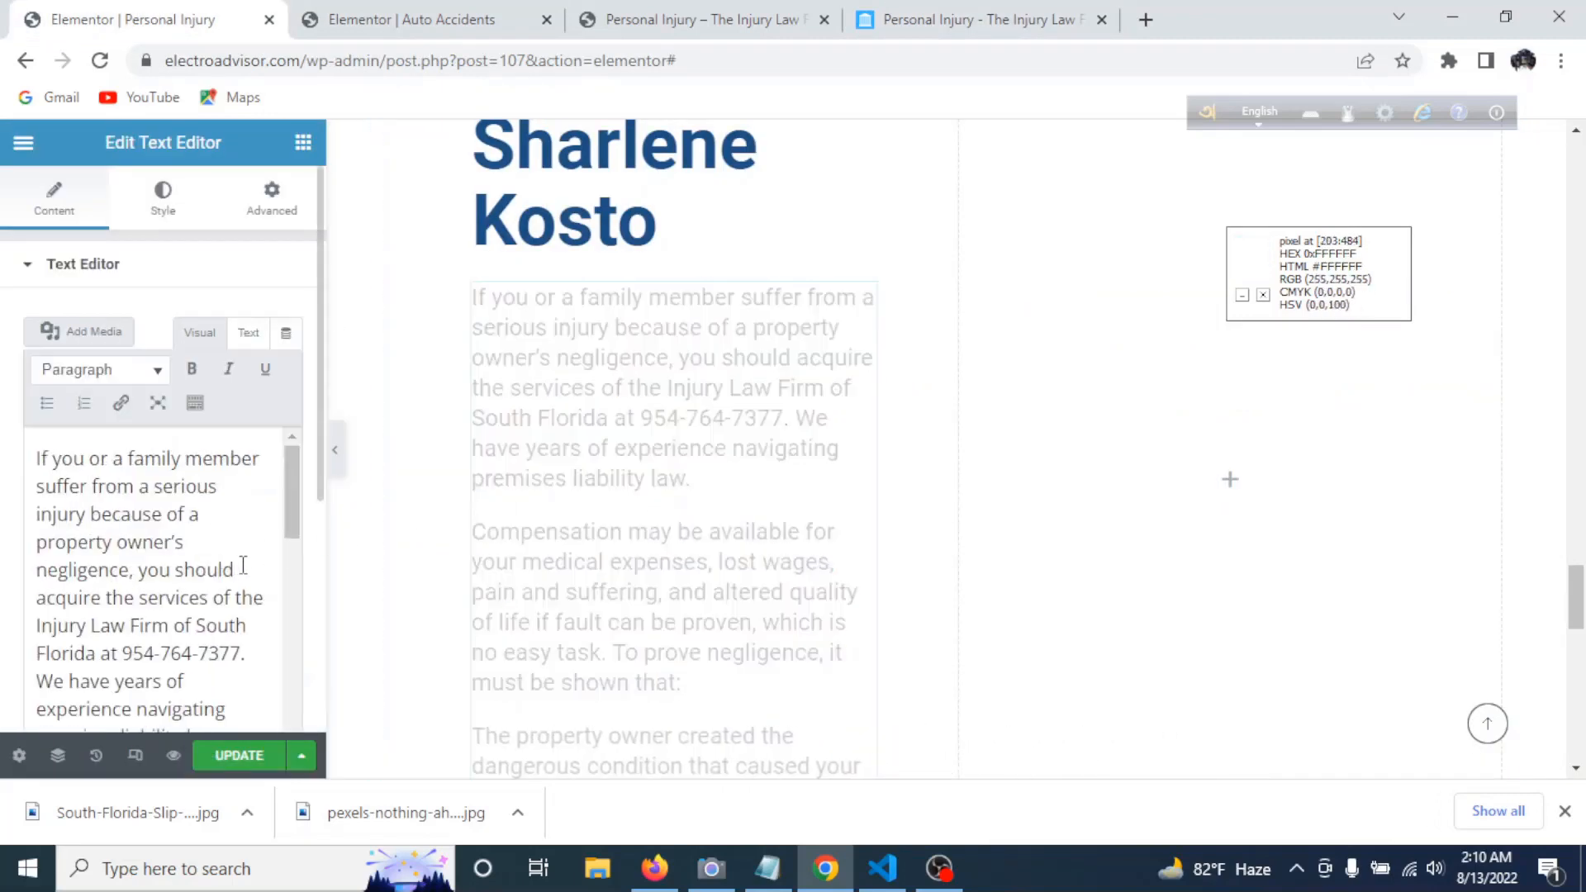
pyautogui.hotkey('ctrl', 'a')
pyautogui.hotkey('ctrl', 'v')
# - Compare the contact section's text position, with the editing panel hidden, against the same section on the reference page
pyautogui.scroll(7, 684, 664)
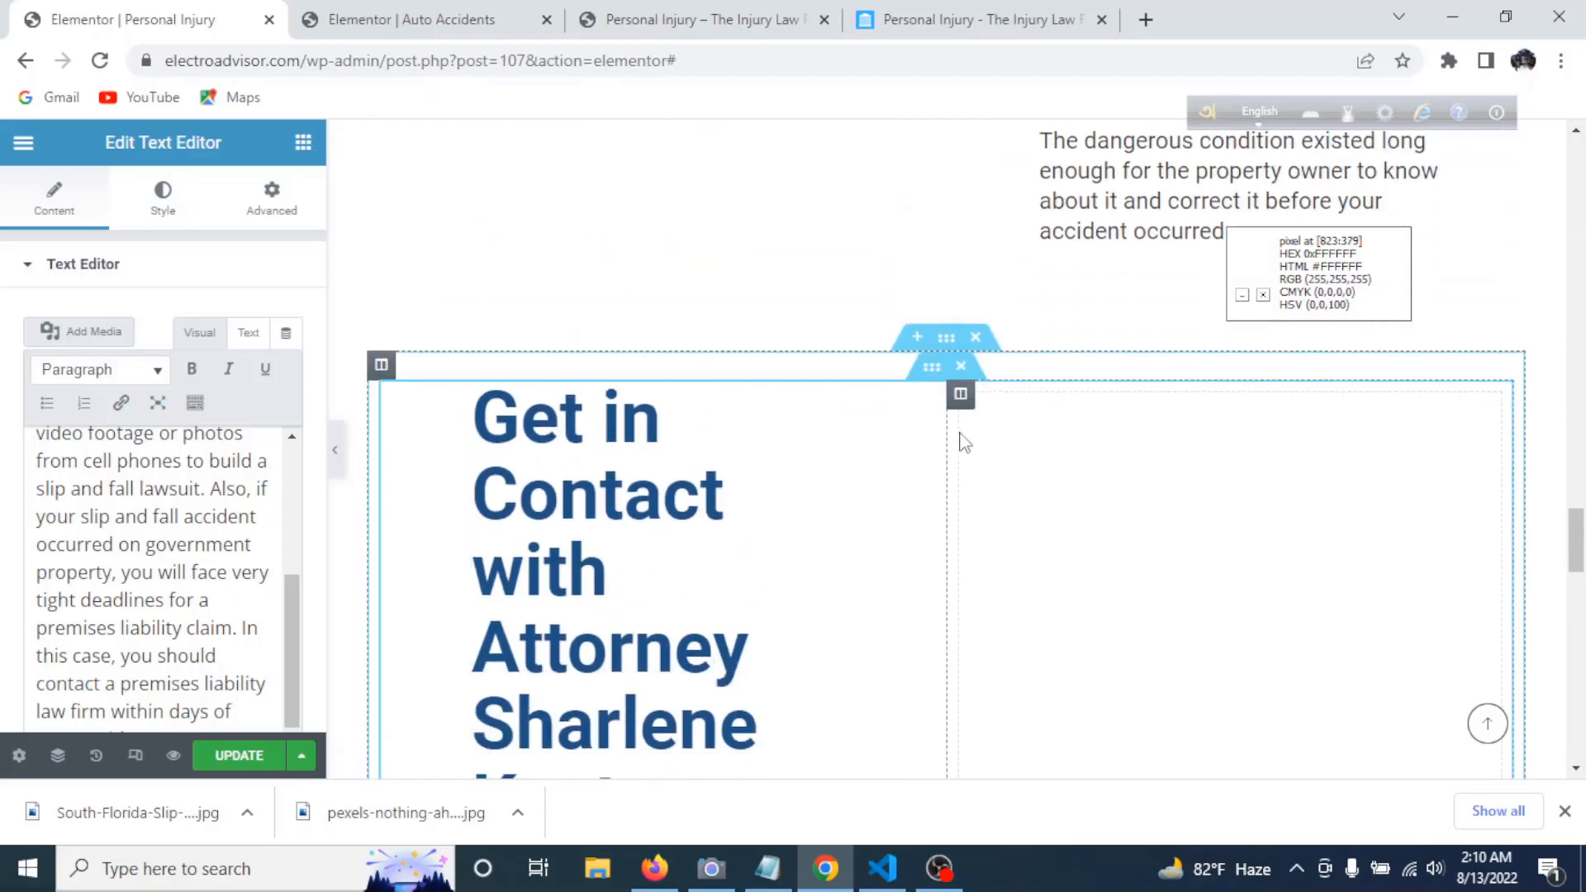
pyautogui.click(964, 401)
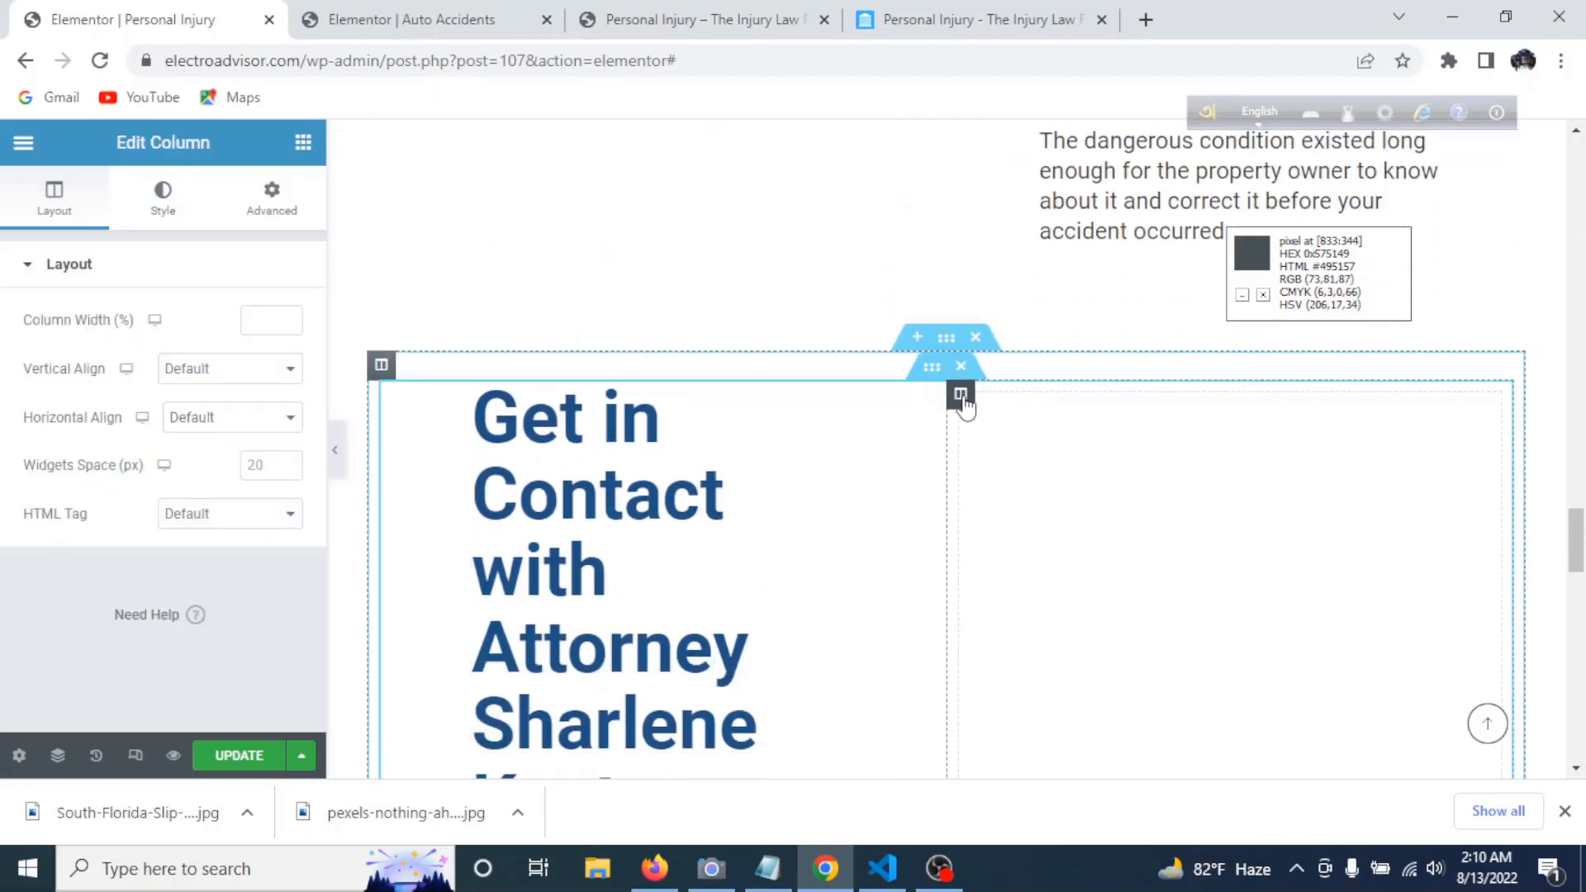
pyautogui.scroll(-2, 635, 603)
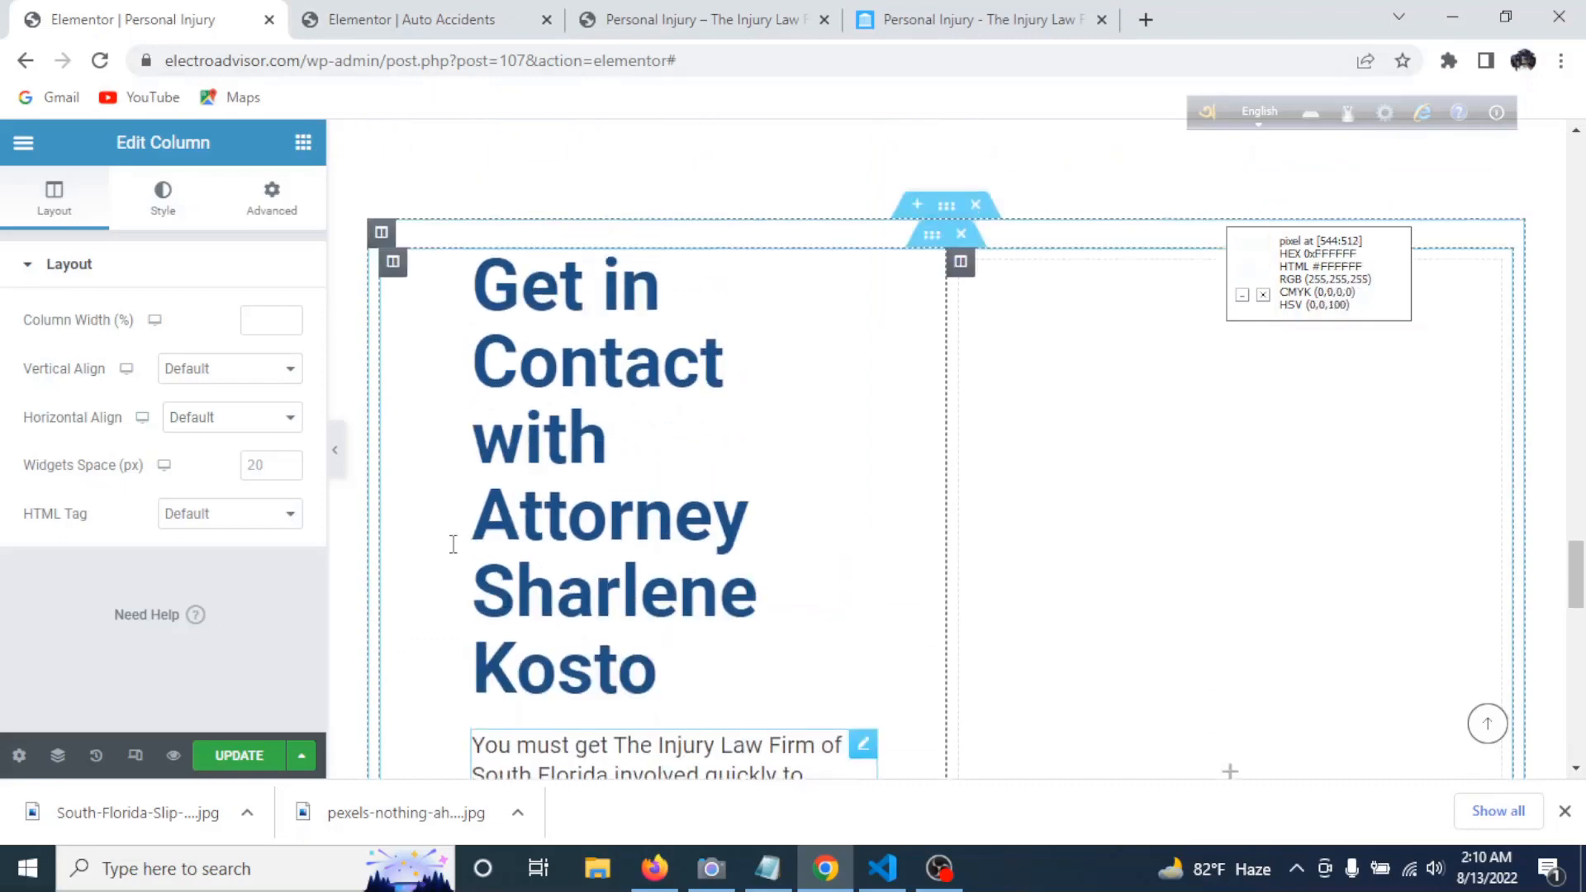
pyautogui.click(335, 449)
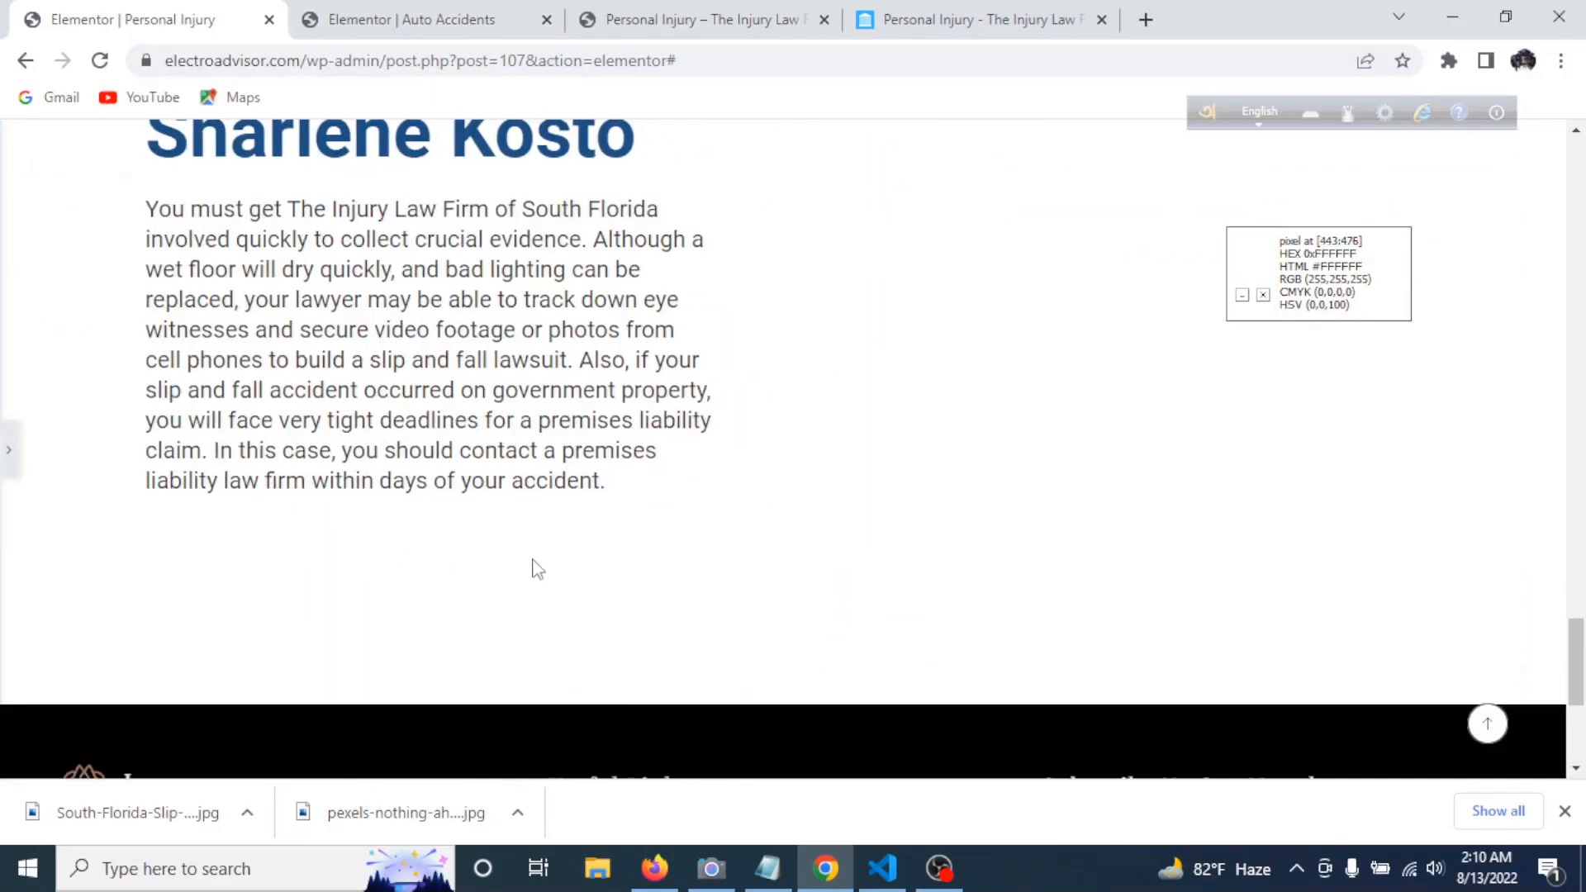
pyautogui.scroll(5, 537, 570)
pyautogui.click(975, 19)
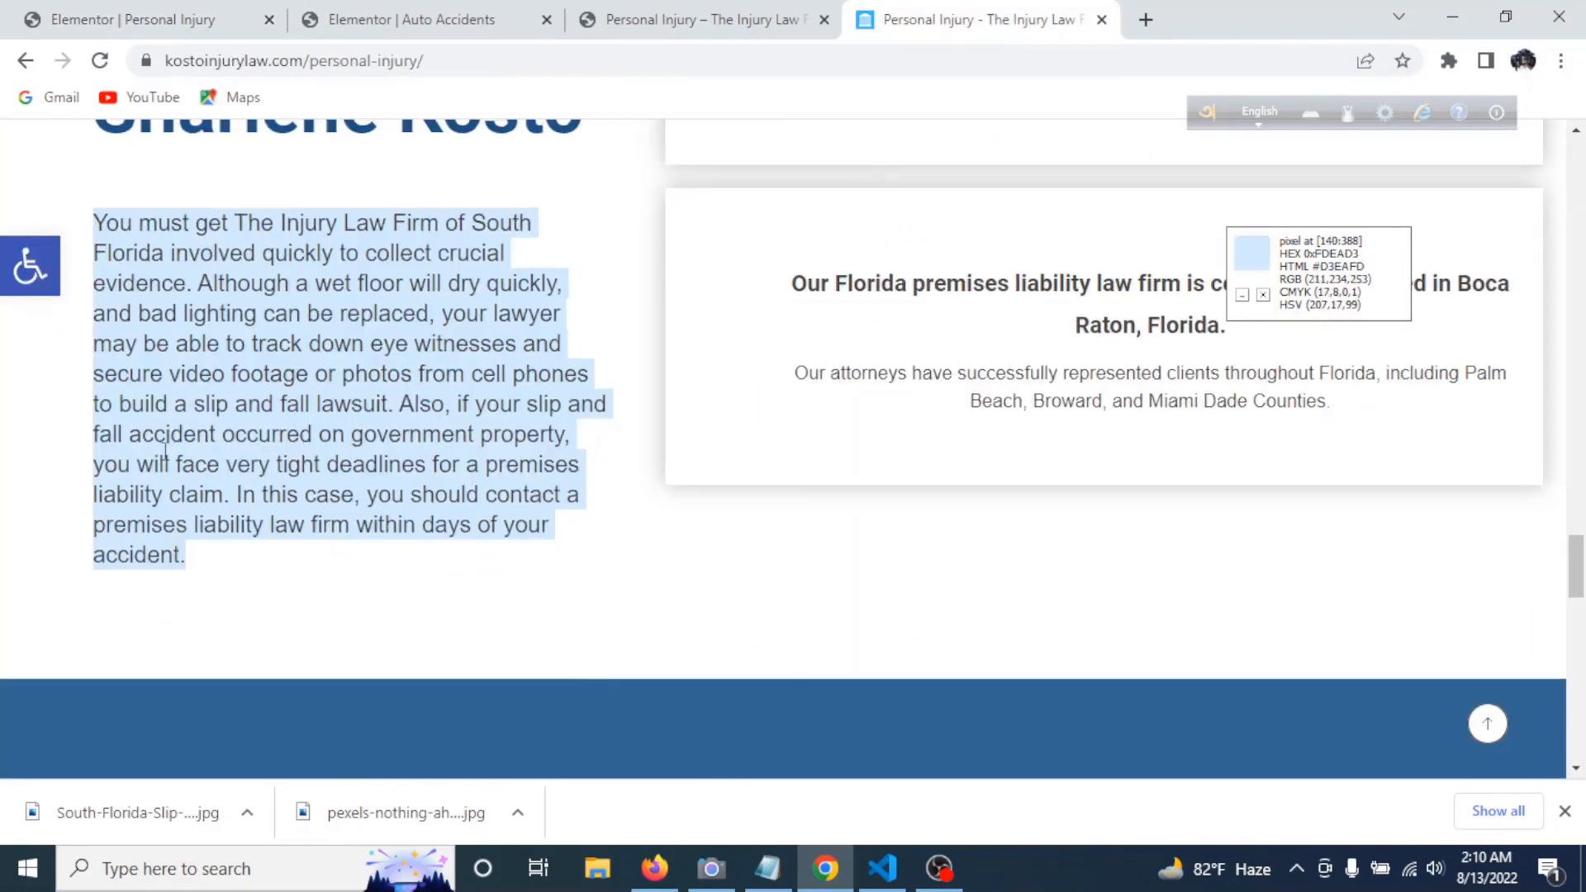
pyautogui.scroll(1, 166, 452)
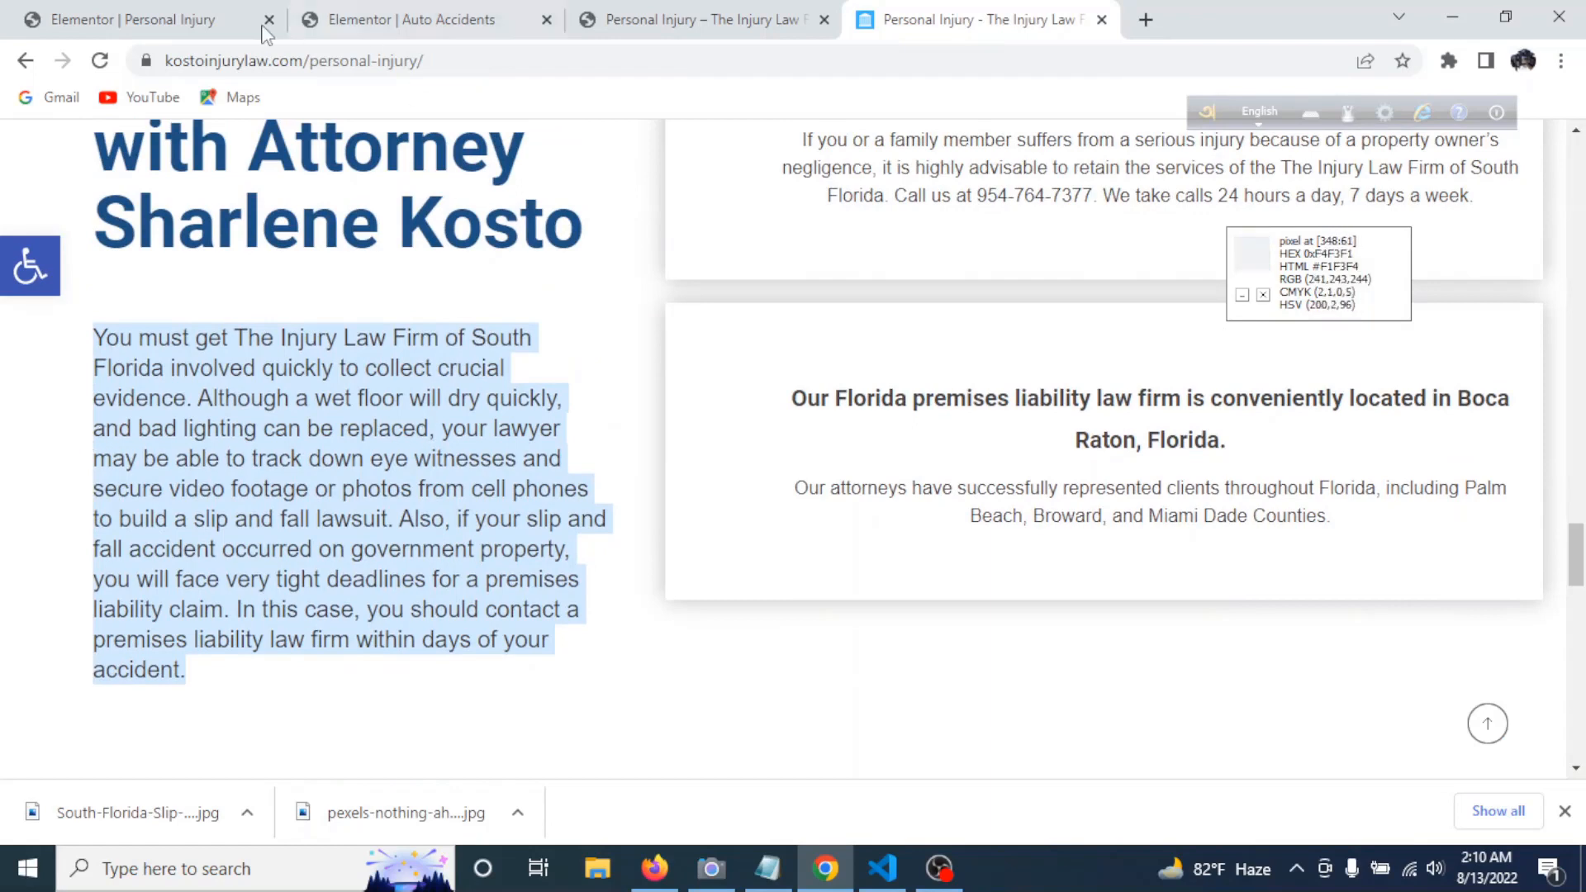
pyautogui.scroll(3, 743, 533)
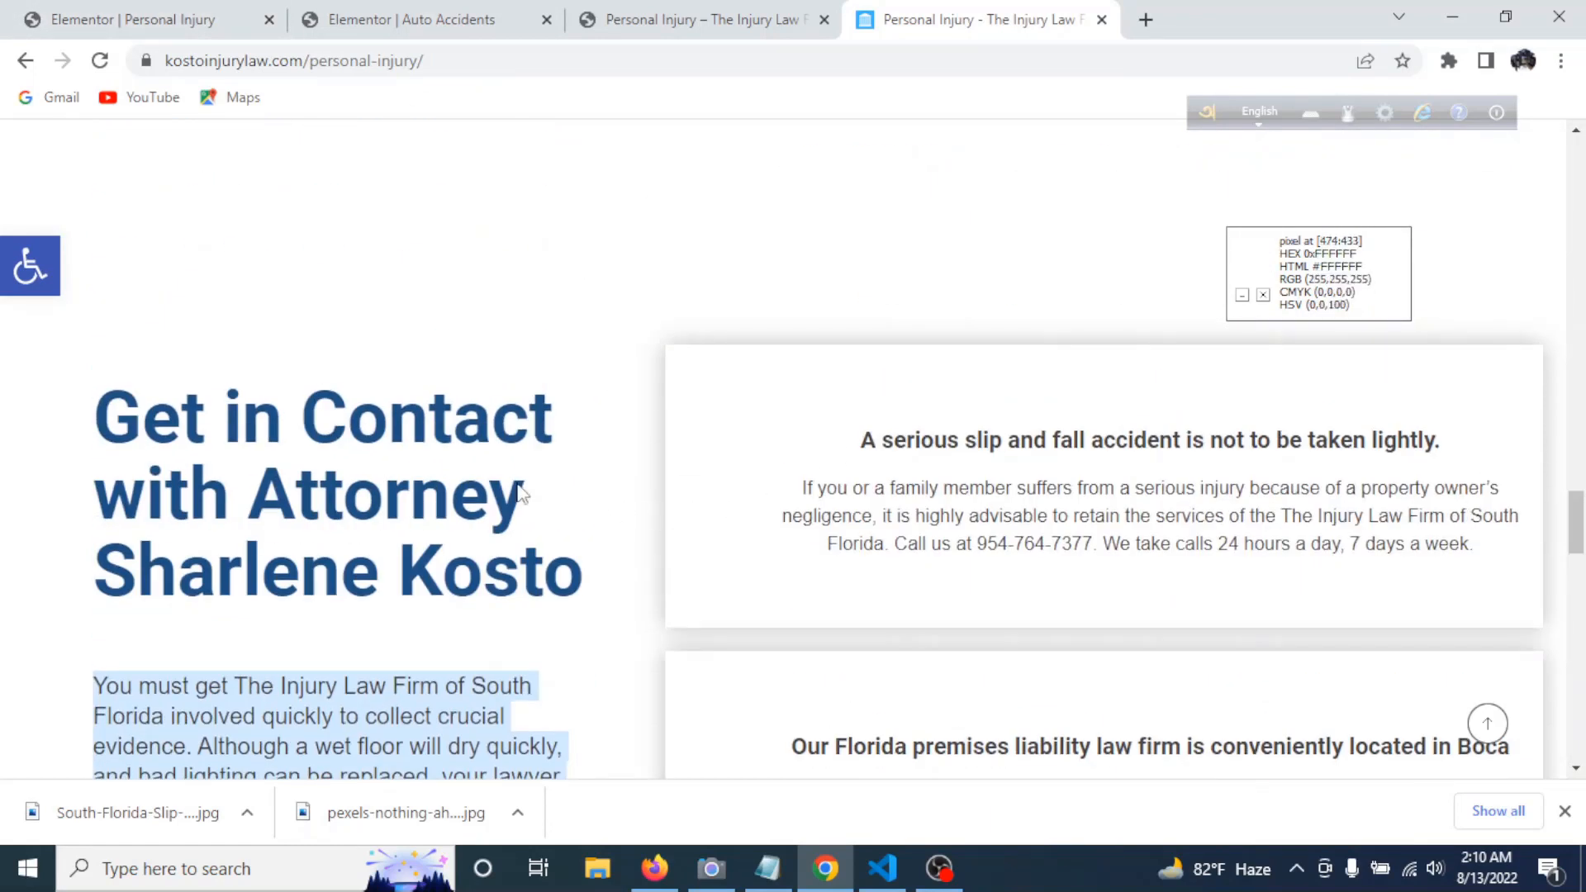
pyautogui.click(198, 16)
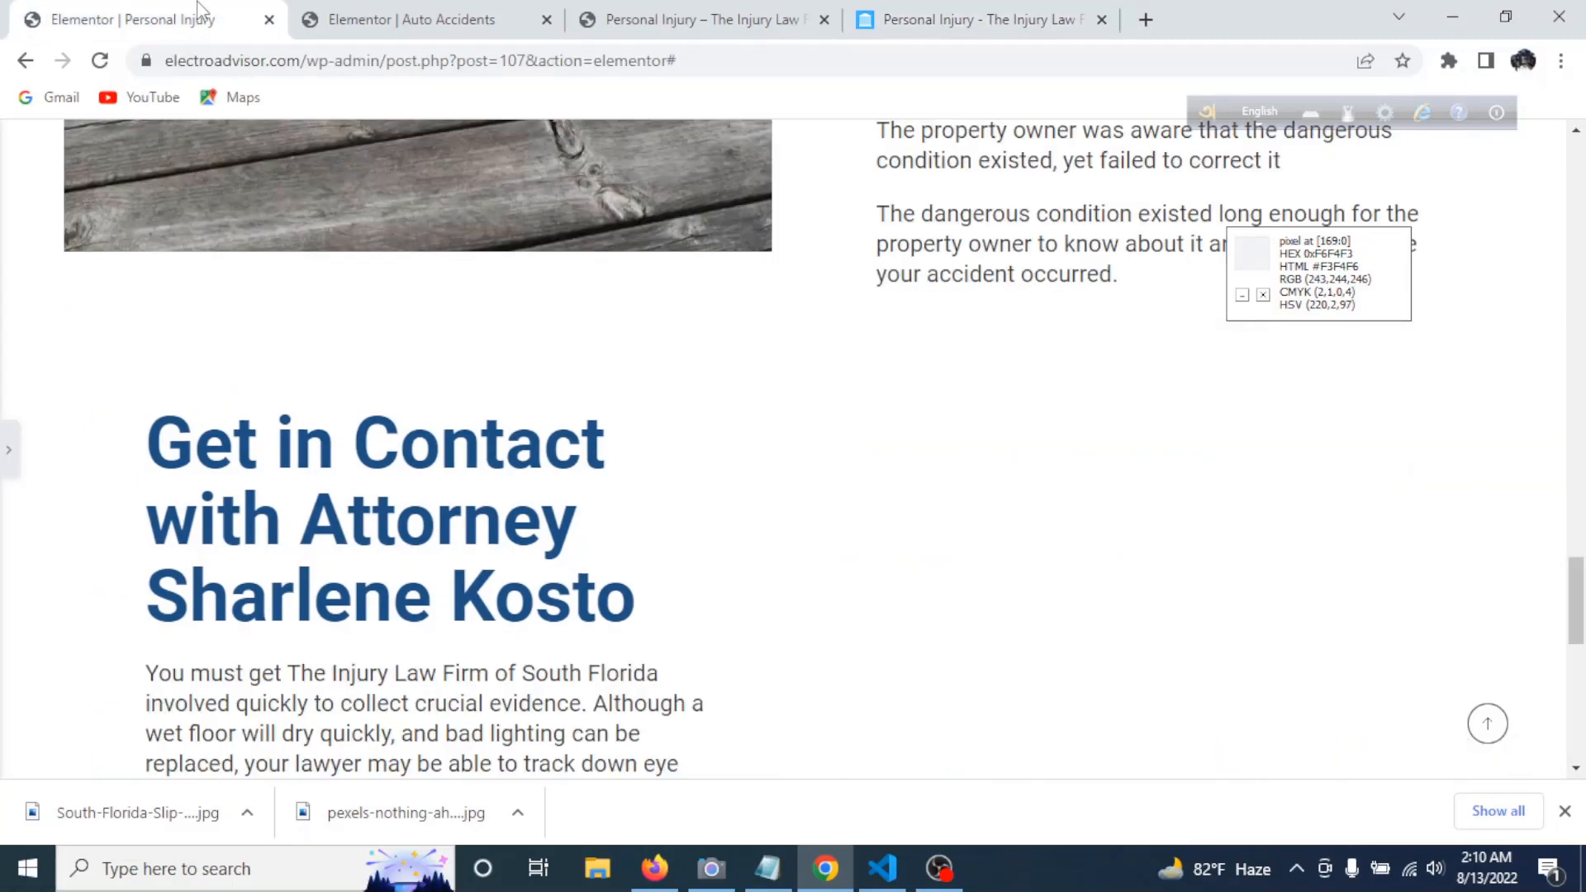
# - Set the contact text column's left padding to 0 px and check the section with the editing panel hidden
pyautogui.click(11, 448)
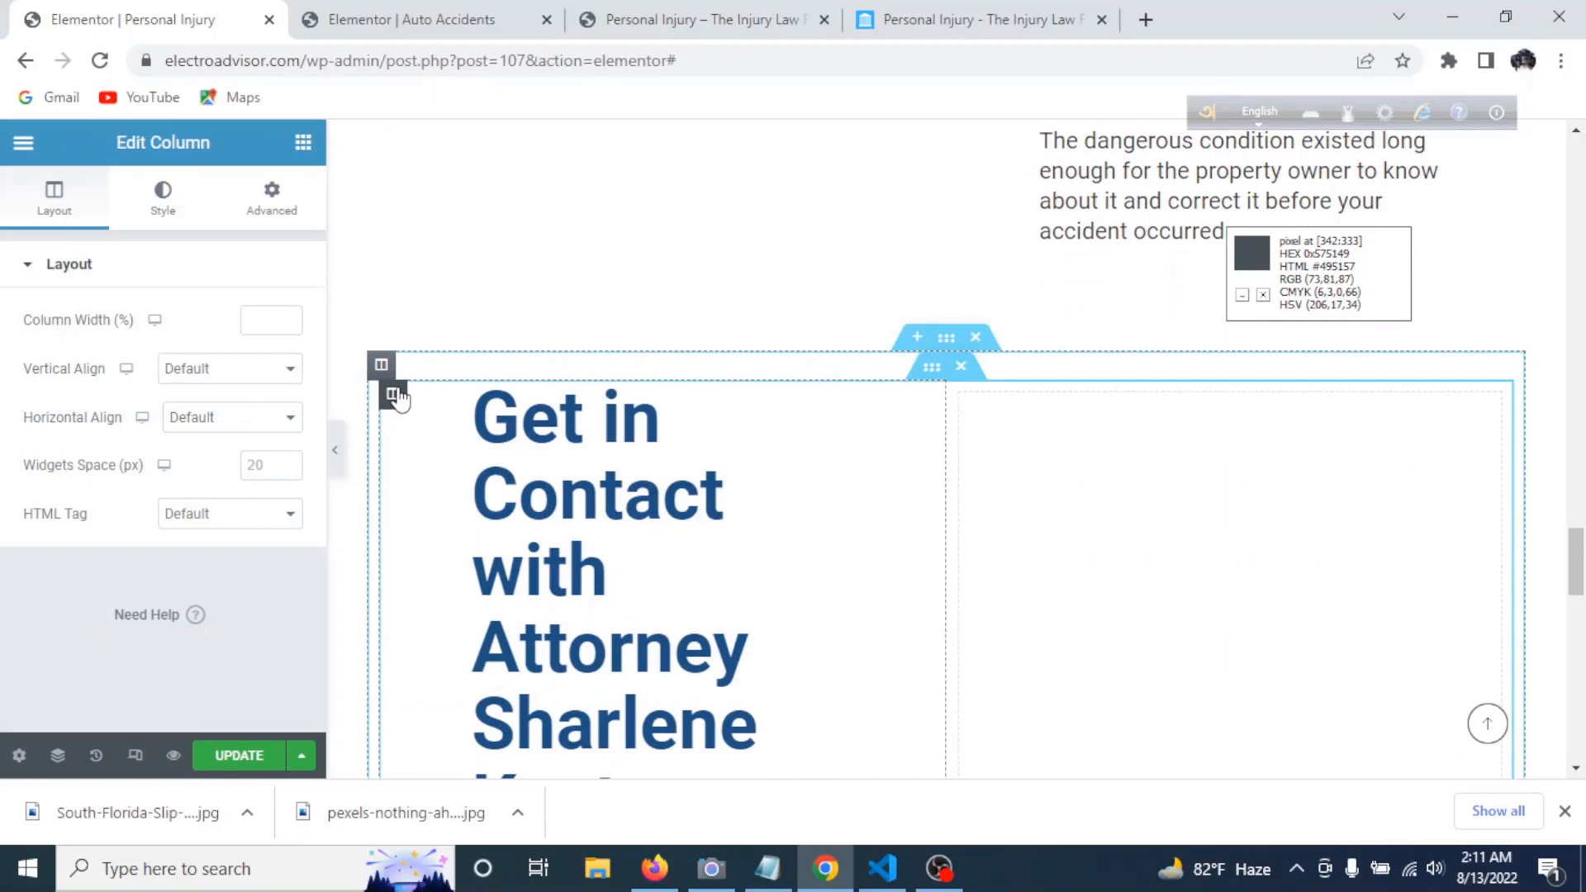
pyautogui.click(285, 207)
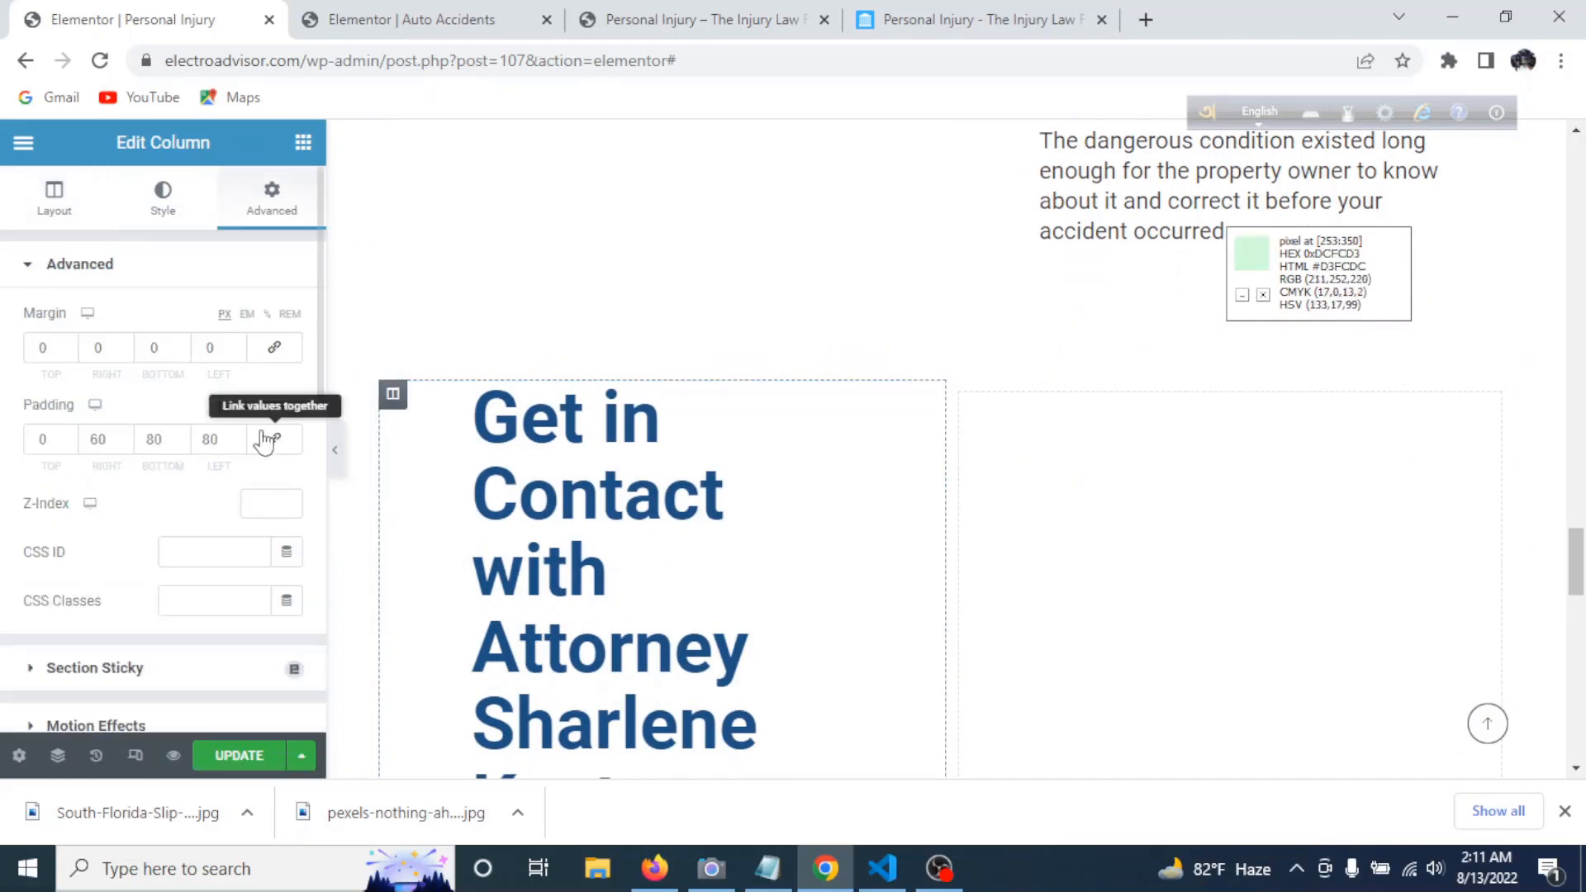
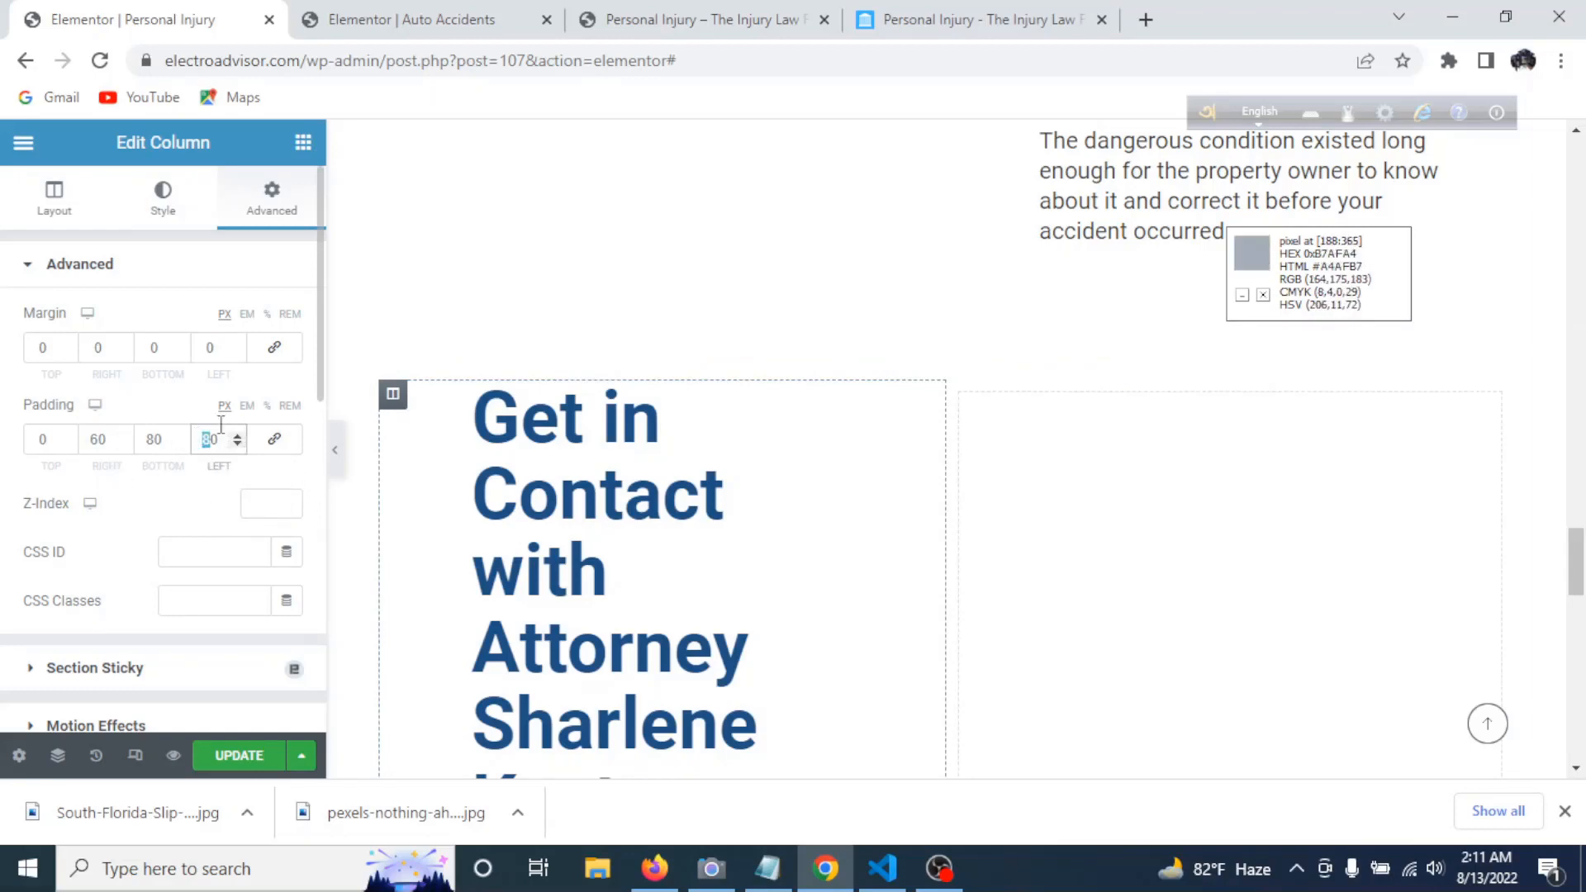
pyautogui.press('BackSpace')
pyautogui.scroll(-3, 373, 456)
pyautogui.click(338, 455)
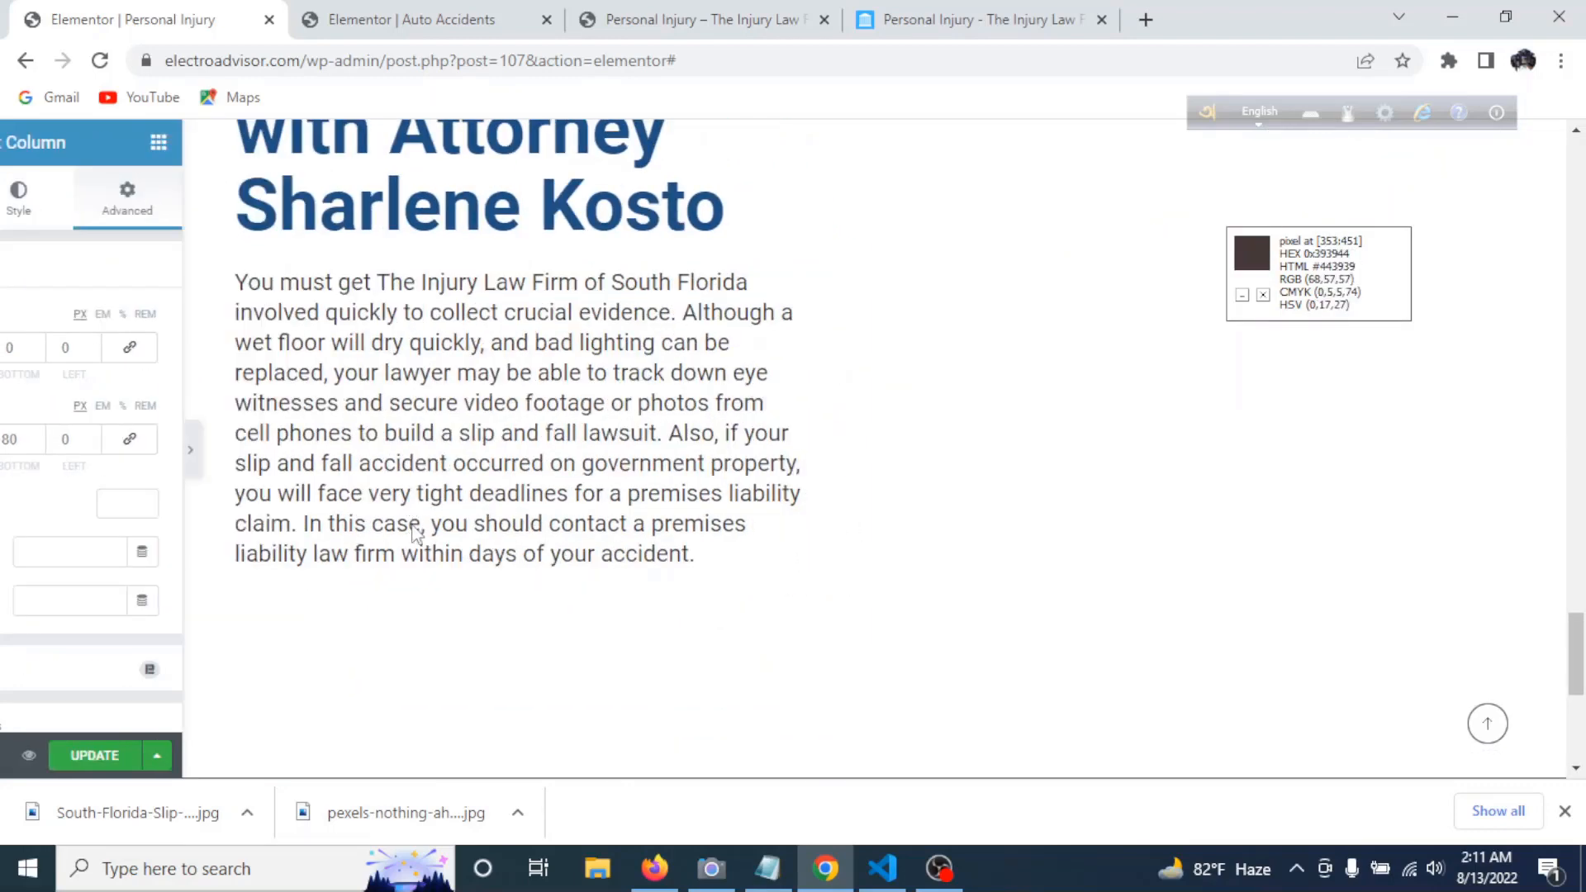
# - Set the contact text column's left padding to 40 px and check the section with the editing panel hidden
pyautogui.click(974, 19)
pyautogui.click(153, 17)
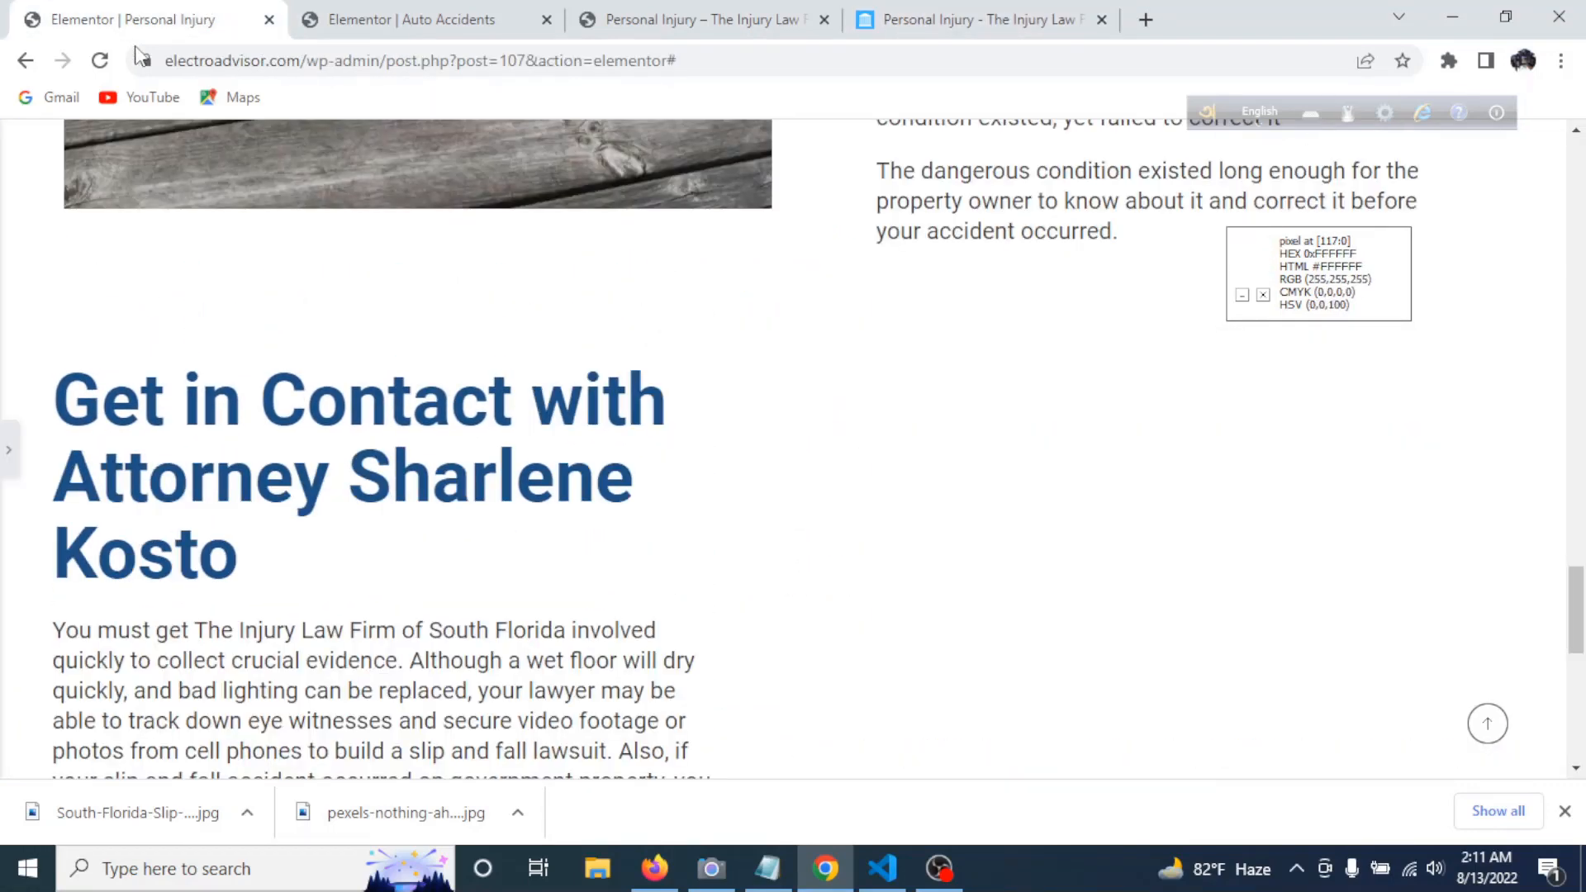
pyautogui.click(13, 456)
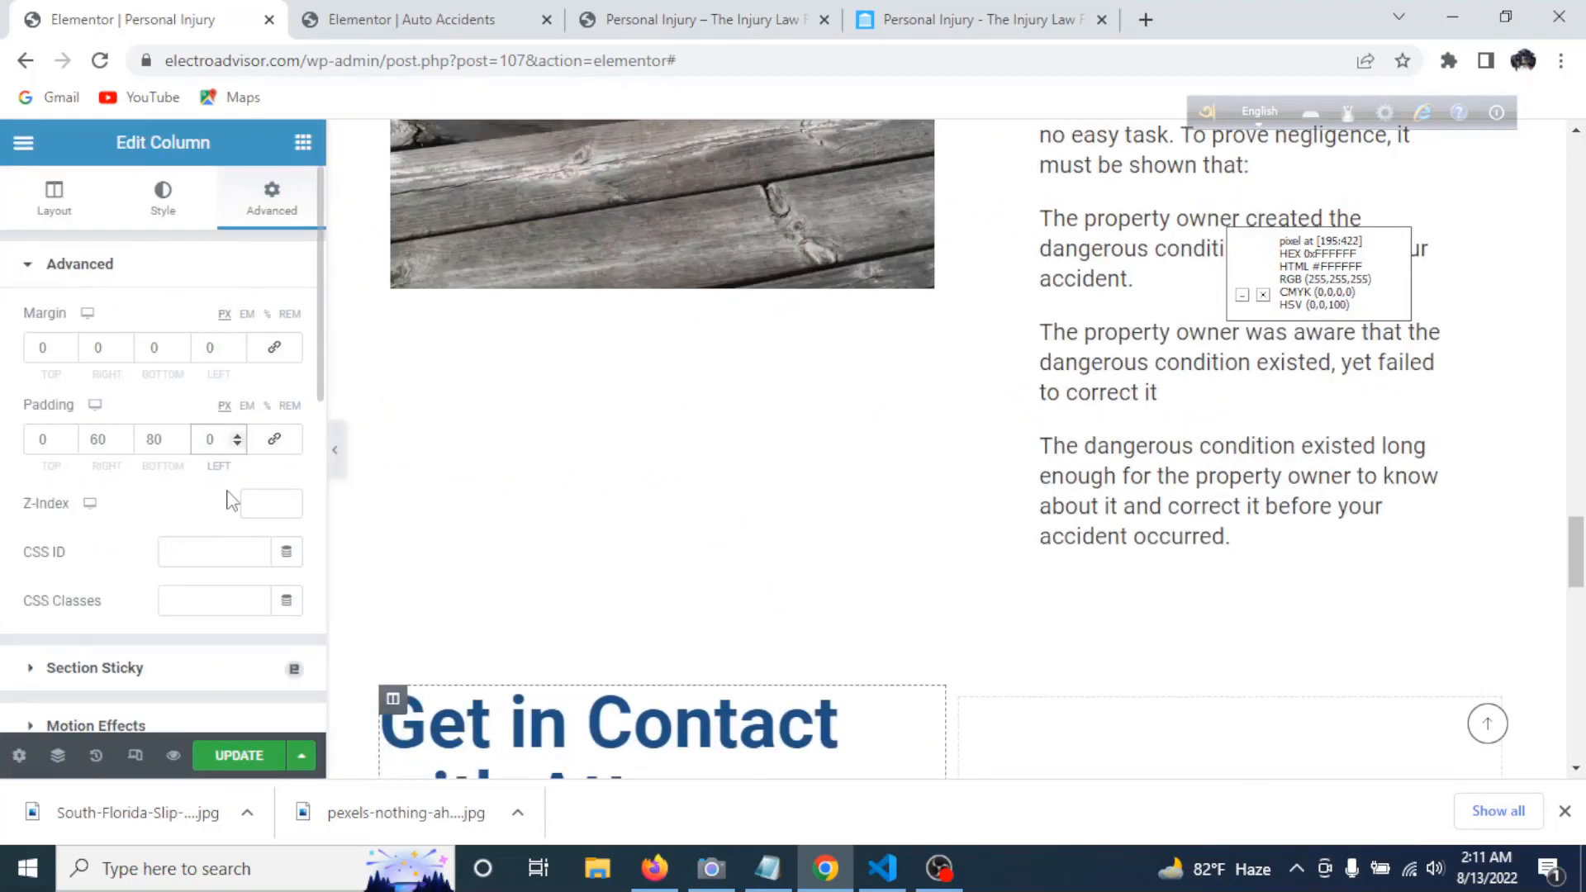
pyautogui.write('4')
pyautogui.scroll(-3, 805, 521)
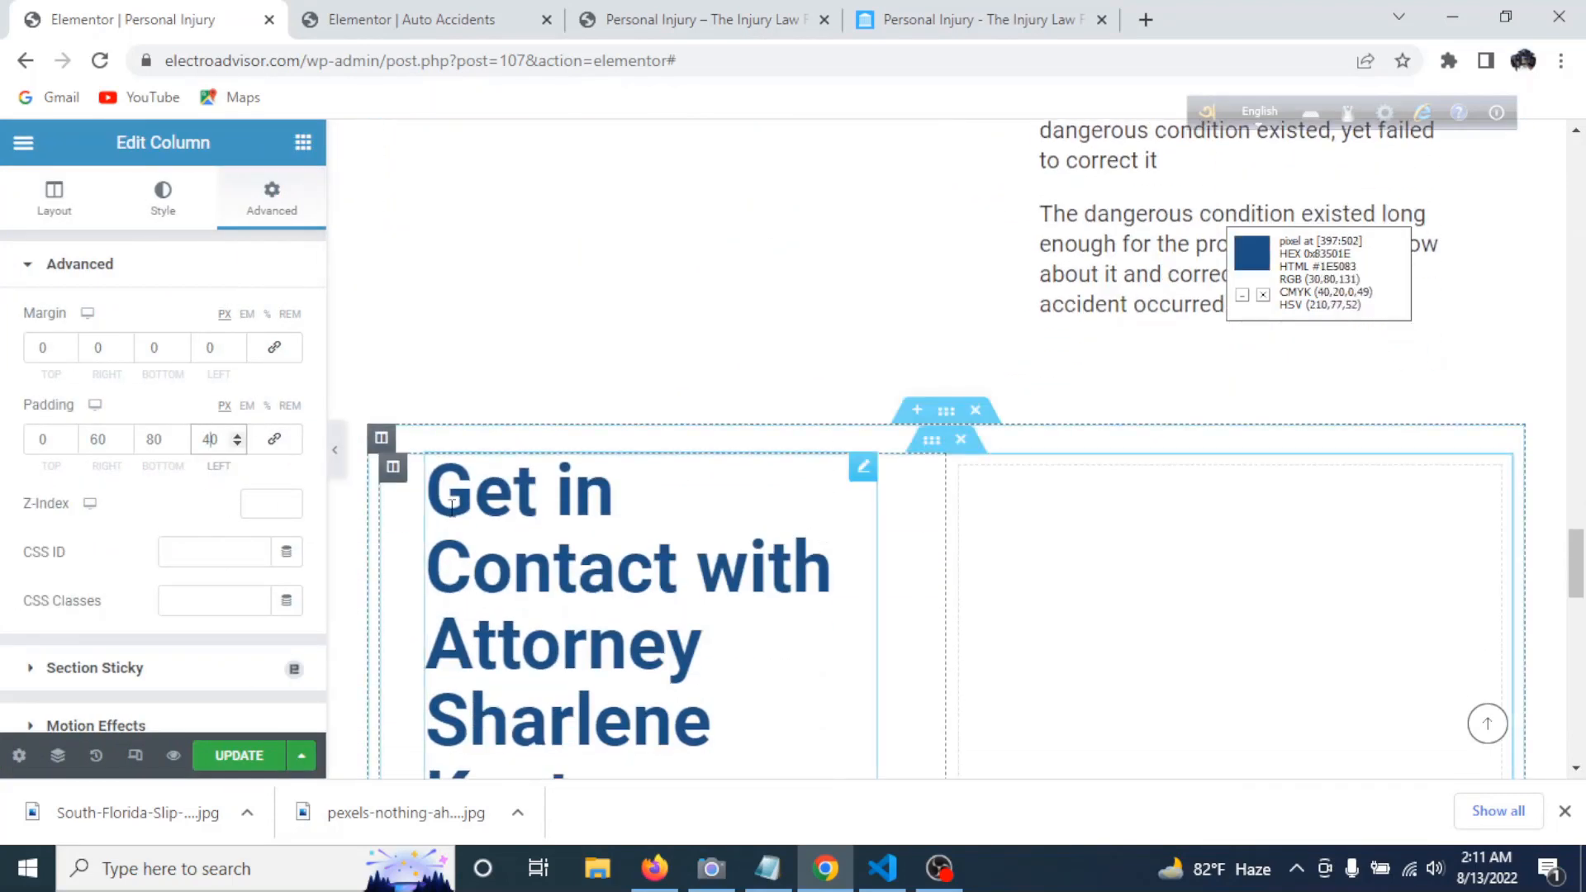
pyautogui.click(335, 450)
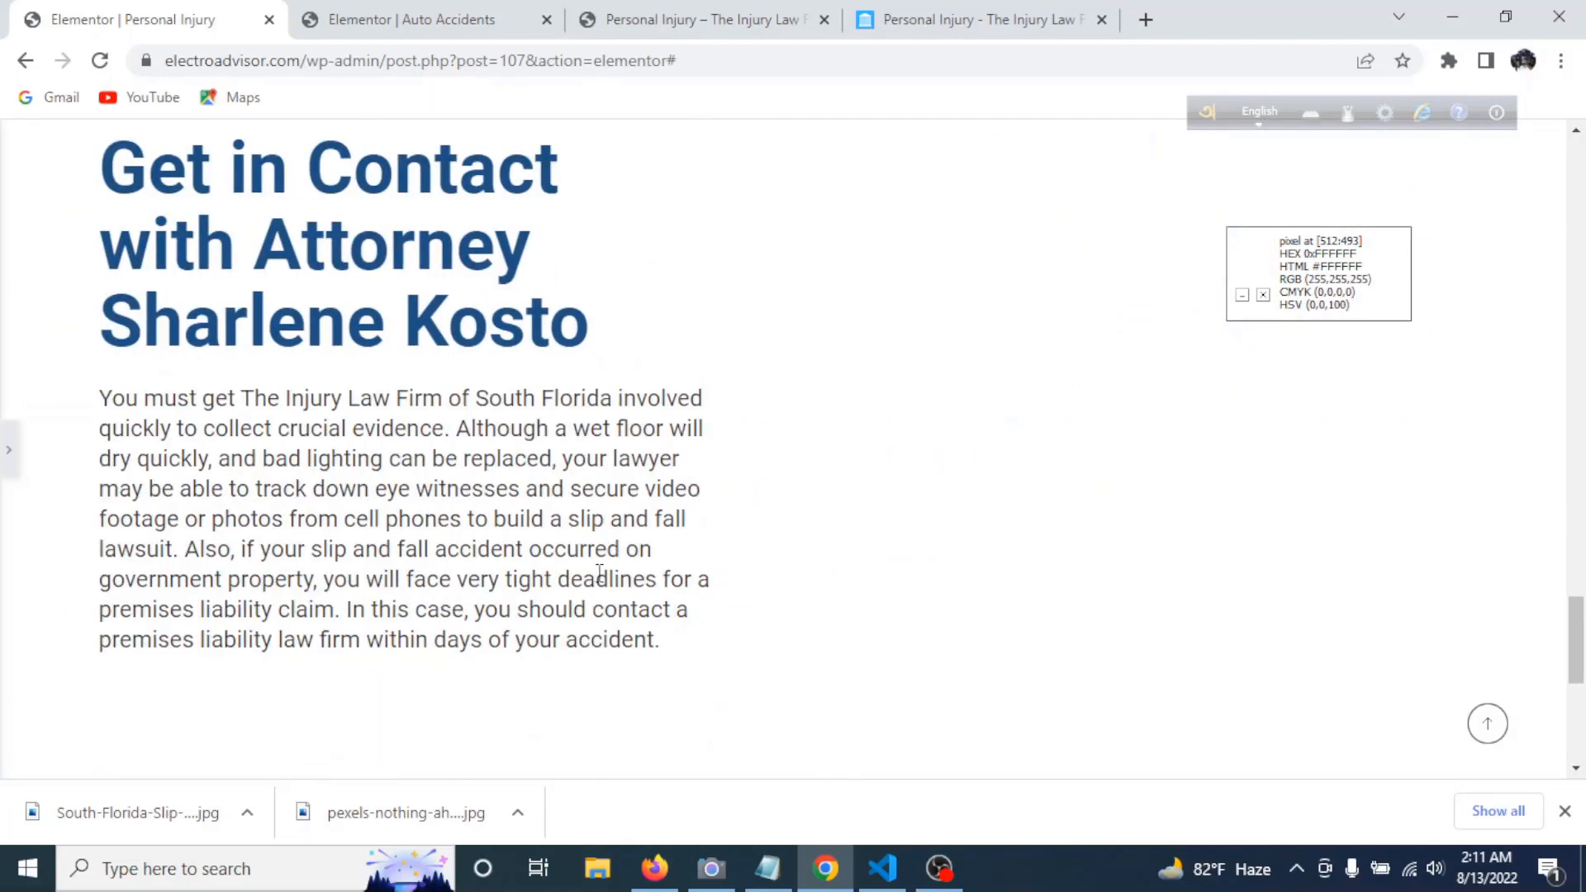
pyautogui.scroll(4, 356, 615)
pyautogui.click(8, 450)
# - Narrow the contact text column so its line breaks match the reference section, widening the empty column beside it
pyautogui.click(1030, 15)
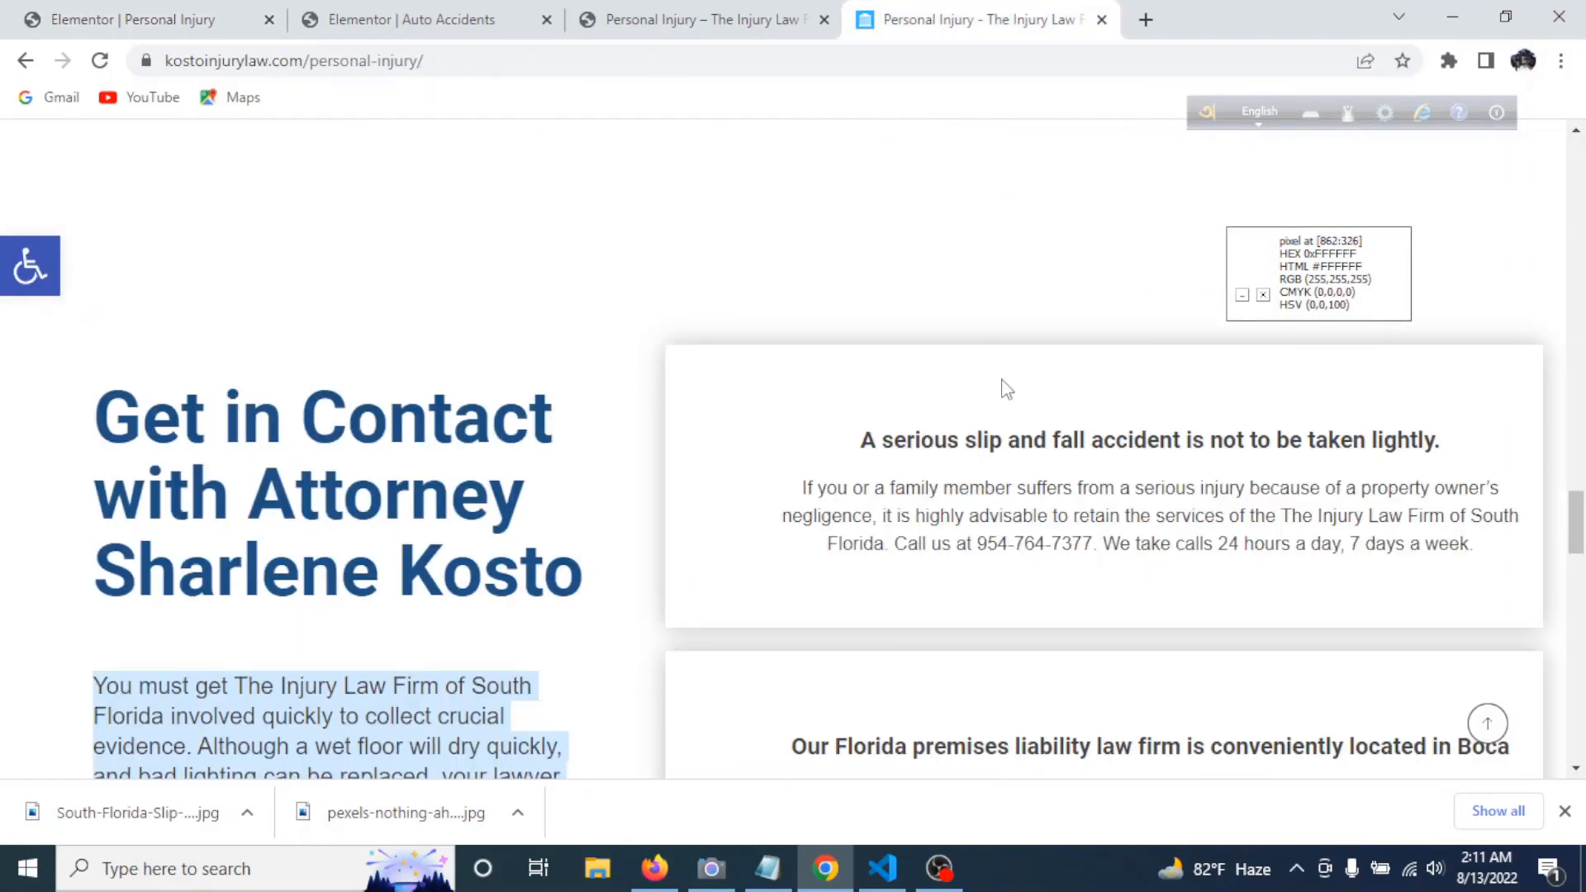
pyautogui.click(165, 19)
pyautogui.scroll(3, 951, 519)
pyautogui.scroll(-10, 950, 548)
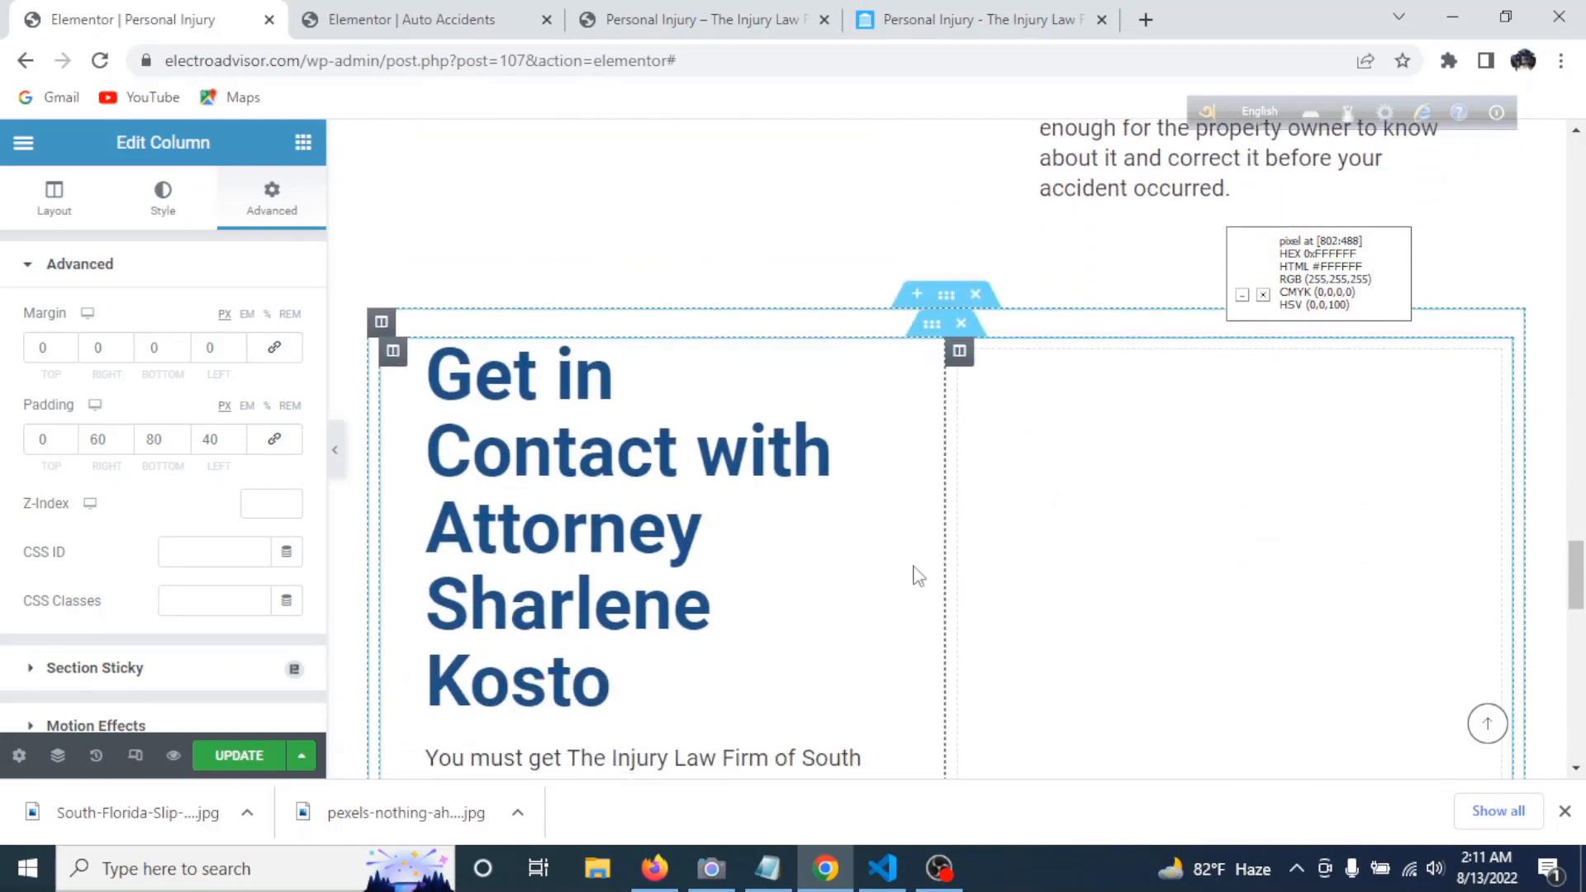
pyautogui.moveTo(917, 576); pyautogui.dragTo(857, 567)
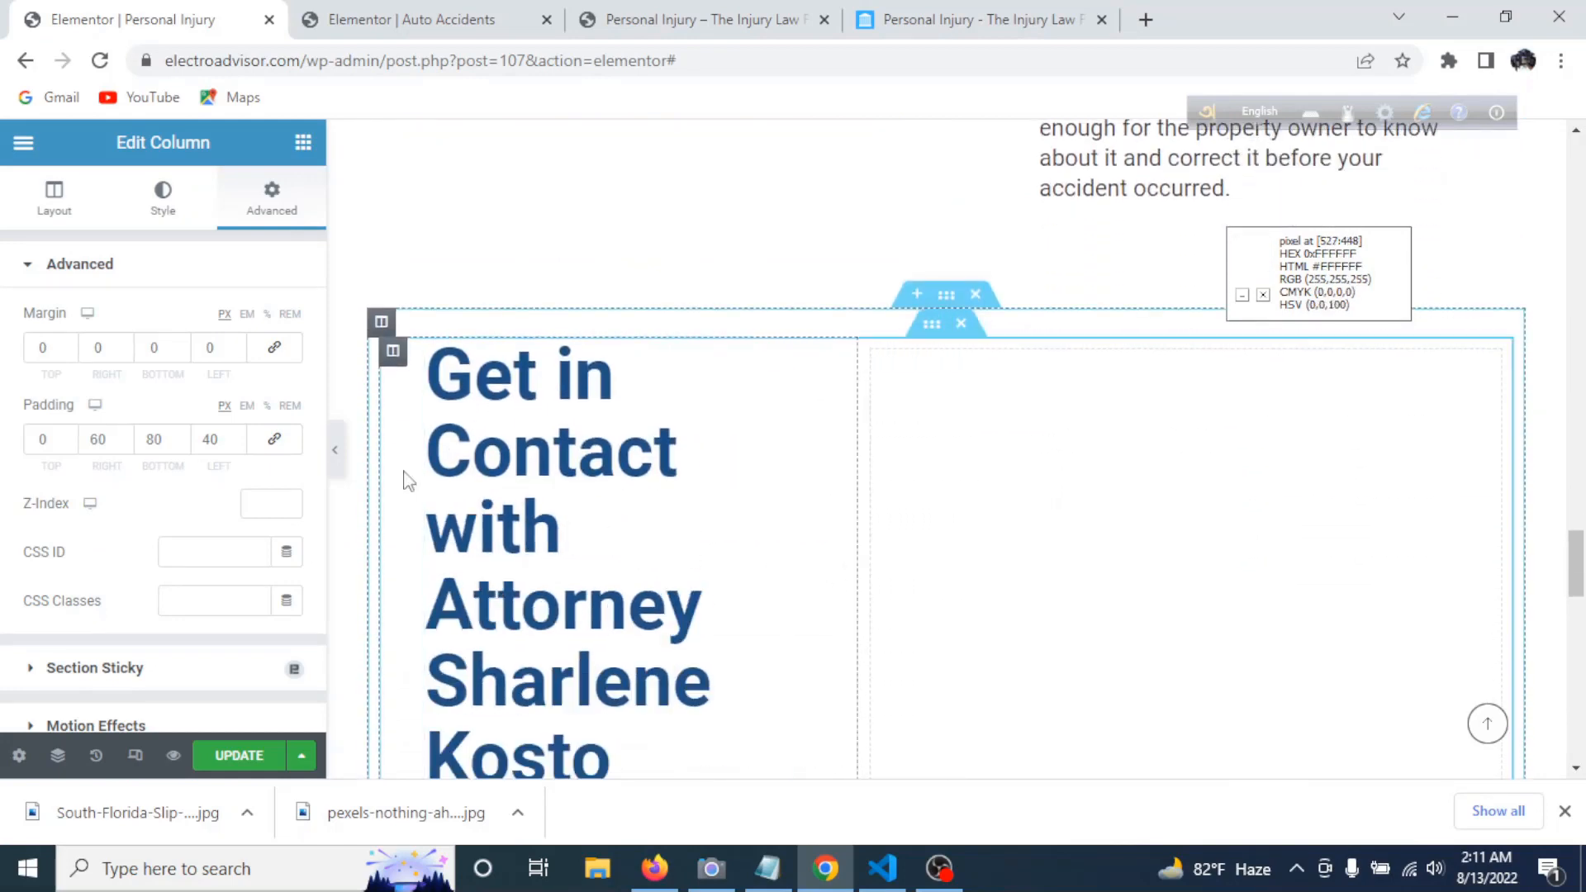
pyautogui.click(335, 450)
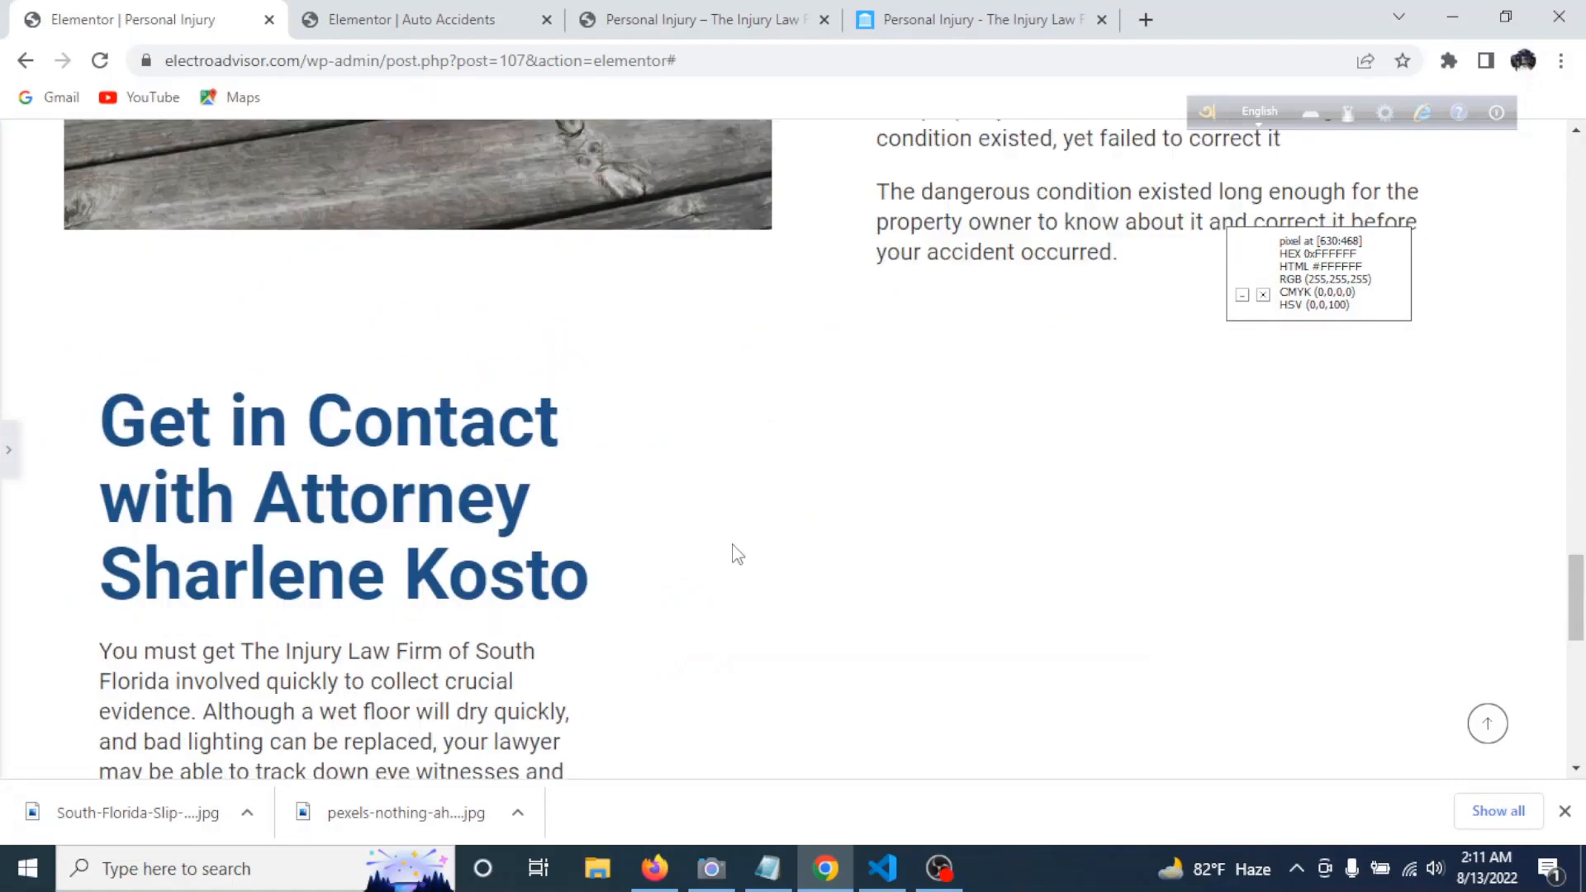
pyautogui.scroll(1, 733, 549)
pyautogui.scroll(-3, 732, 550)
pyautogui.hotkey('ctrl', 'p')
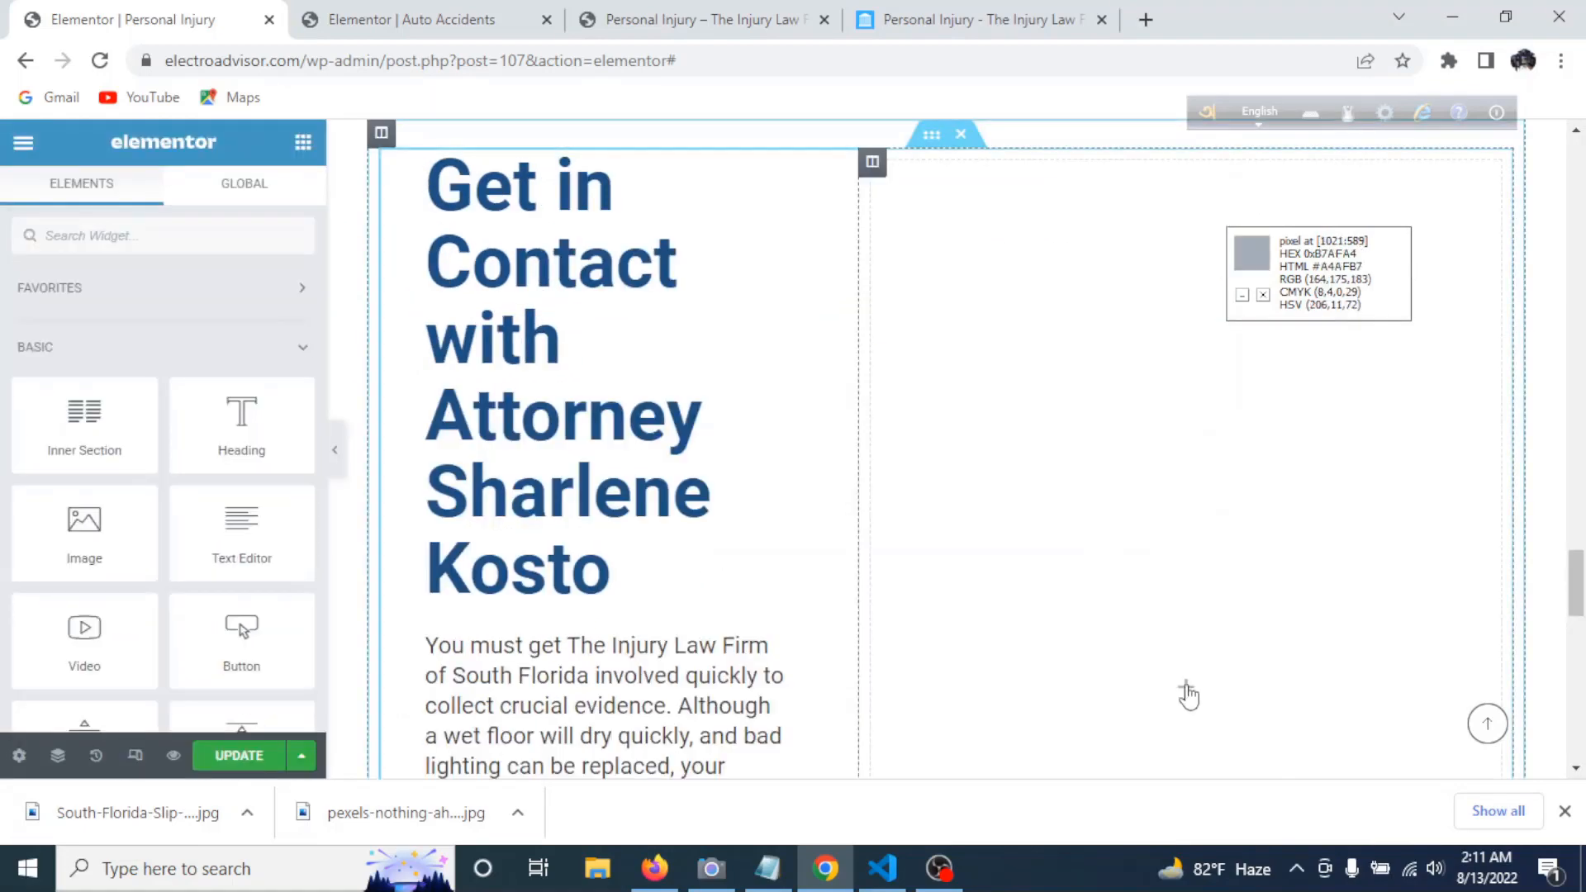
# - Add an Icon Box widget to the empty column beside the contact text and remove its star icon
pyautogui.click(1009, 18)
pyautogui.scroll(-4, 881, 559)
pyautogui.scroll(4, 973, 641)
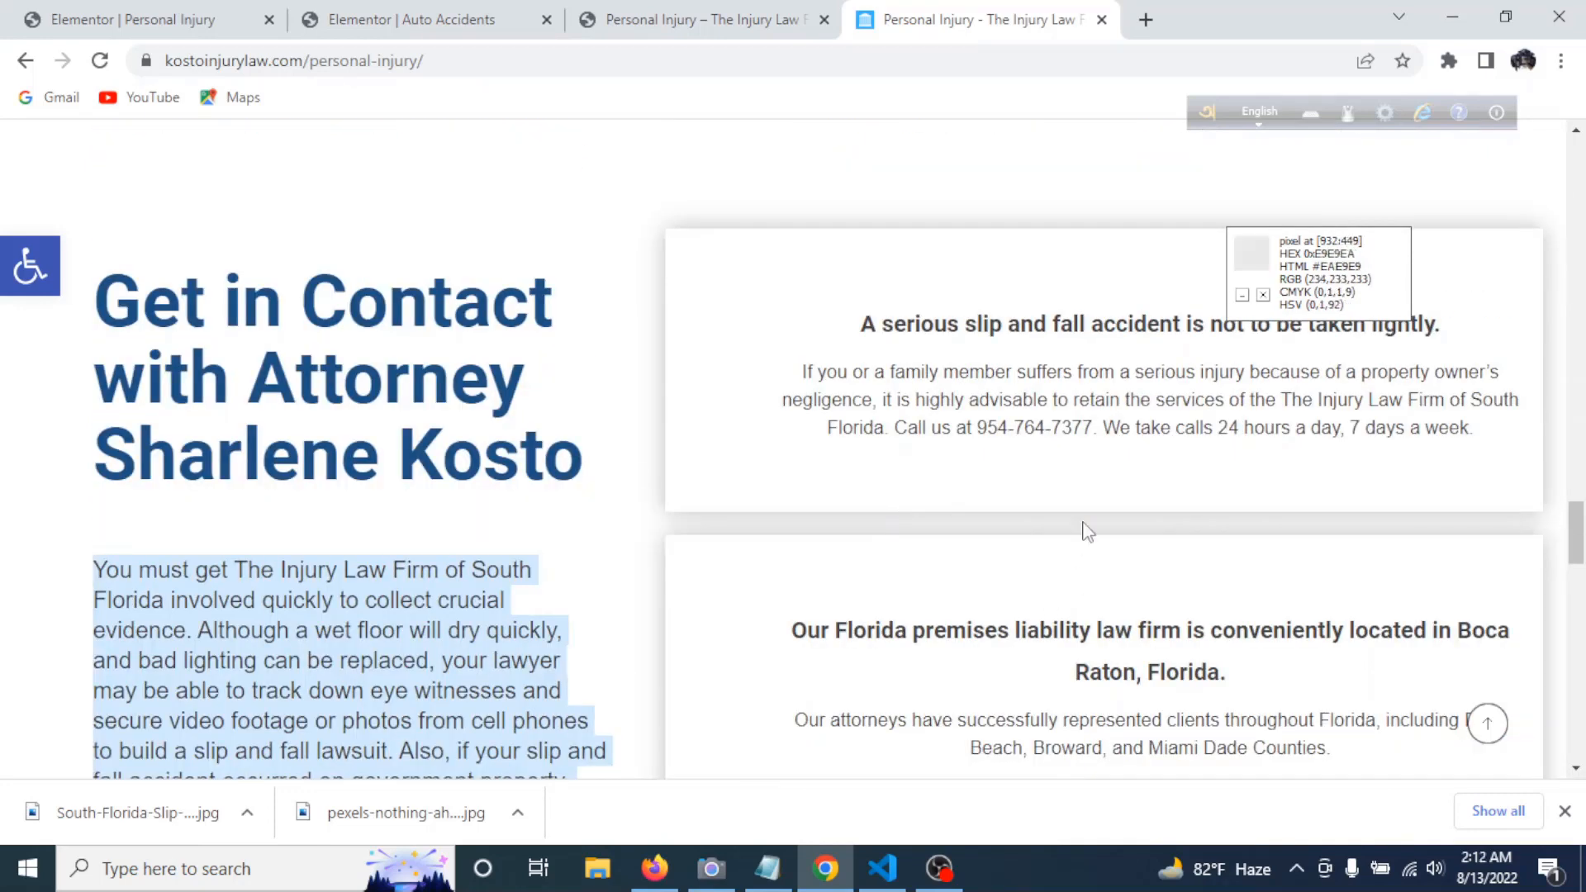
pyautogui.hotkey('ctrl', '1')
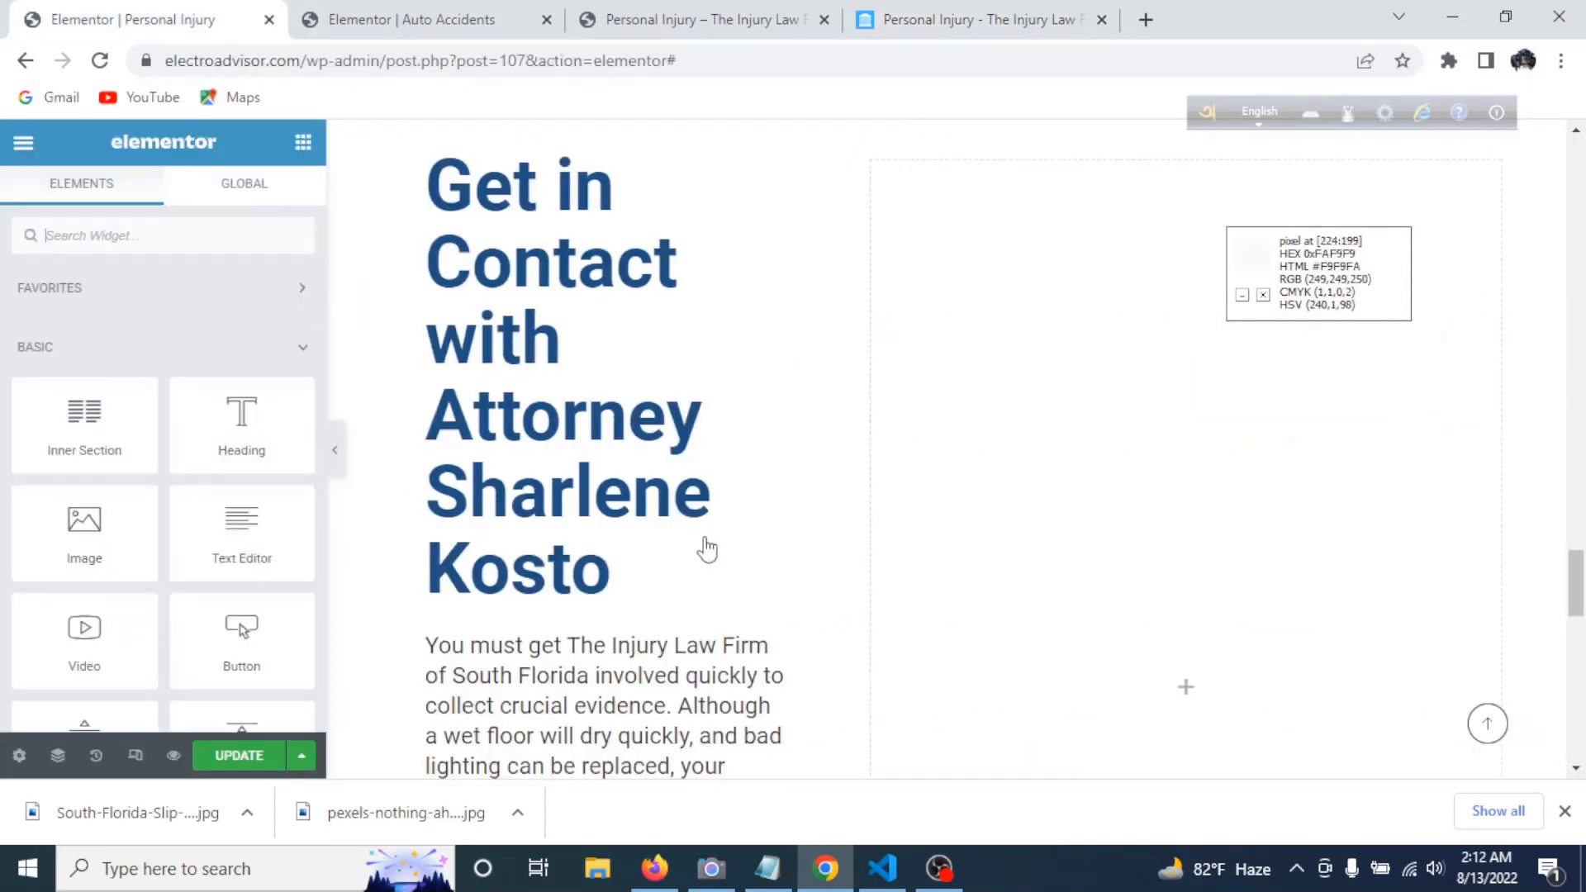
pyautogui.scroll(3, 1074, 595)
pyautogui.scroll(-4, 1157, 644)
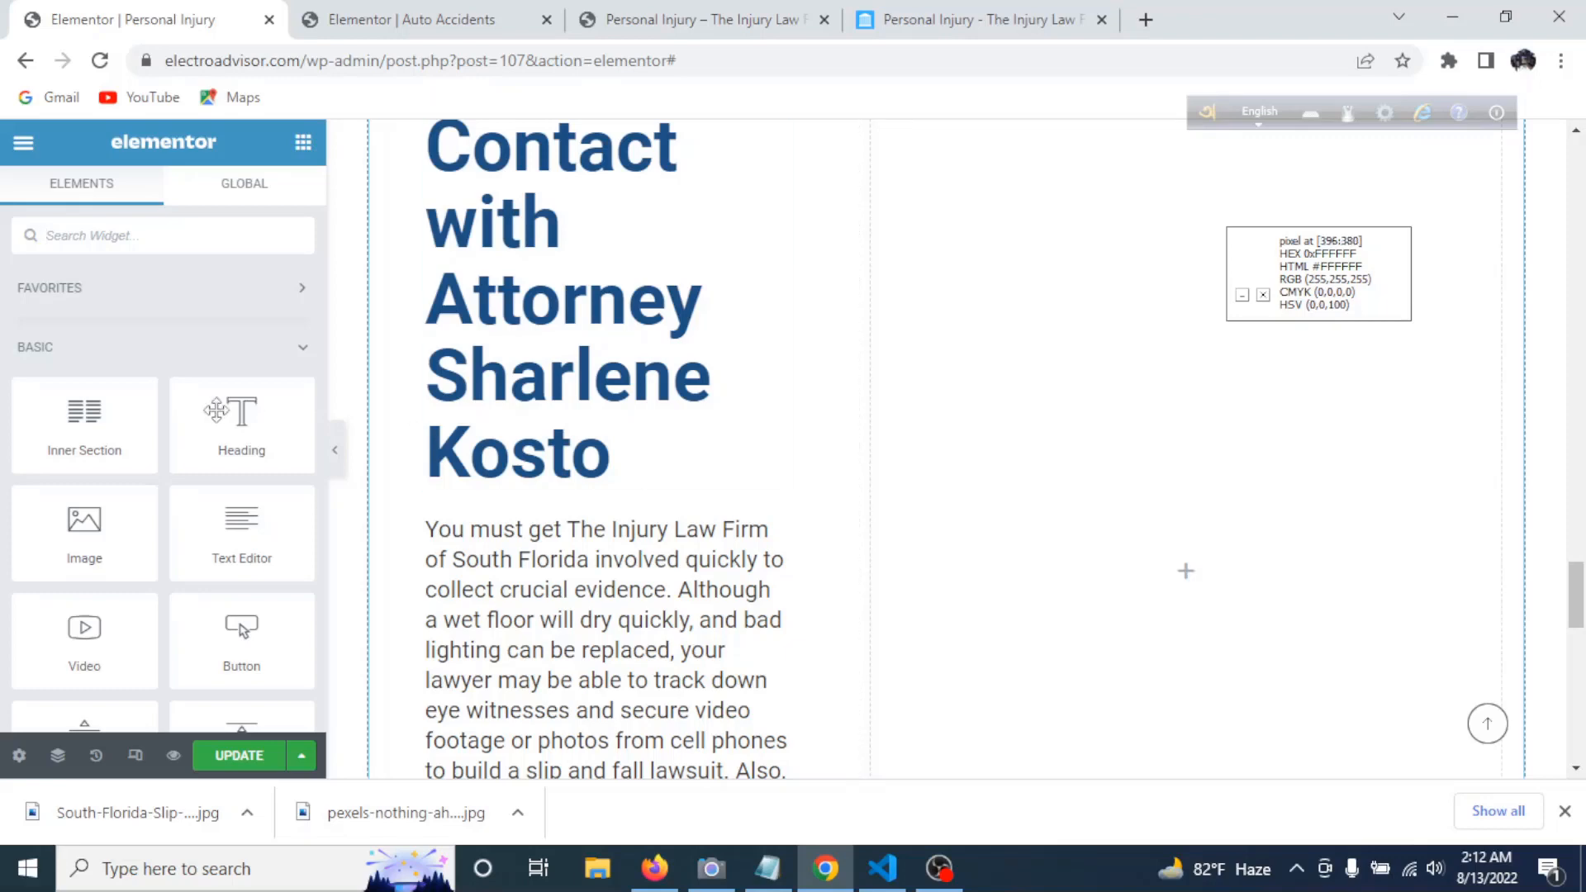
pyautogui.click(166, 238)
pyautogui.write('ic')
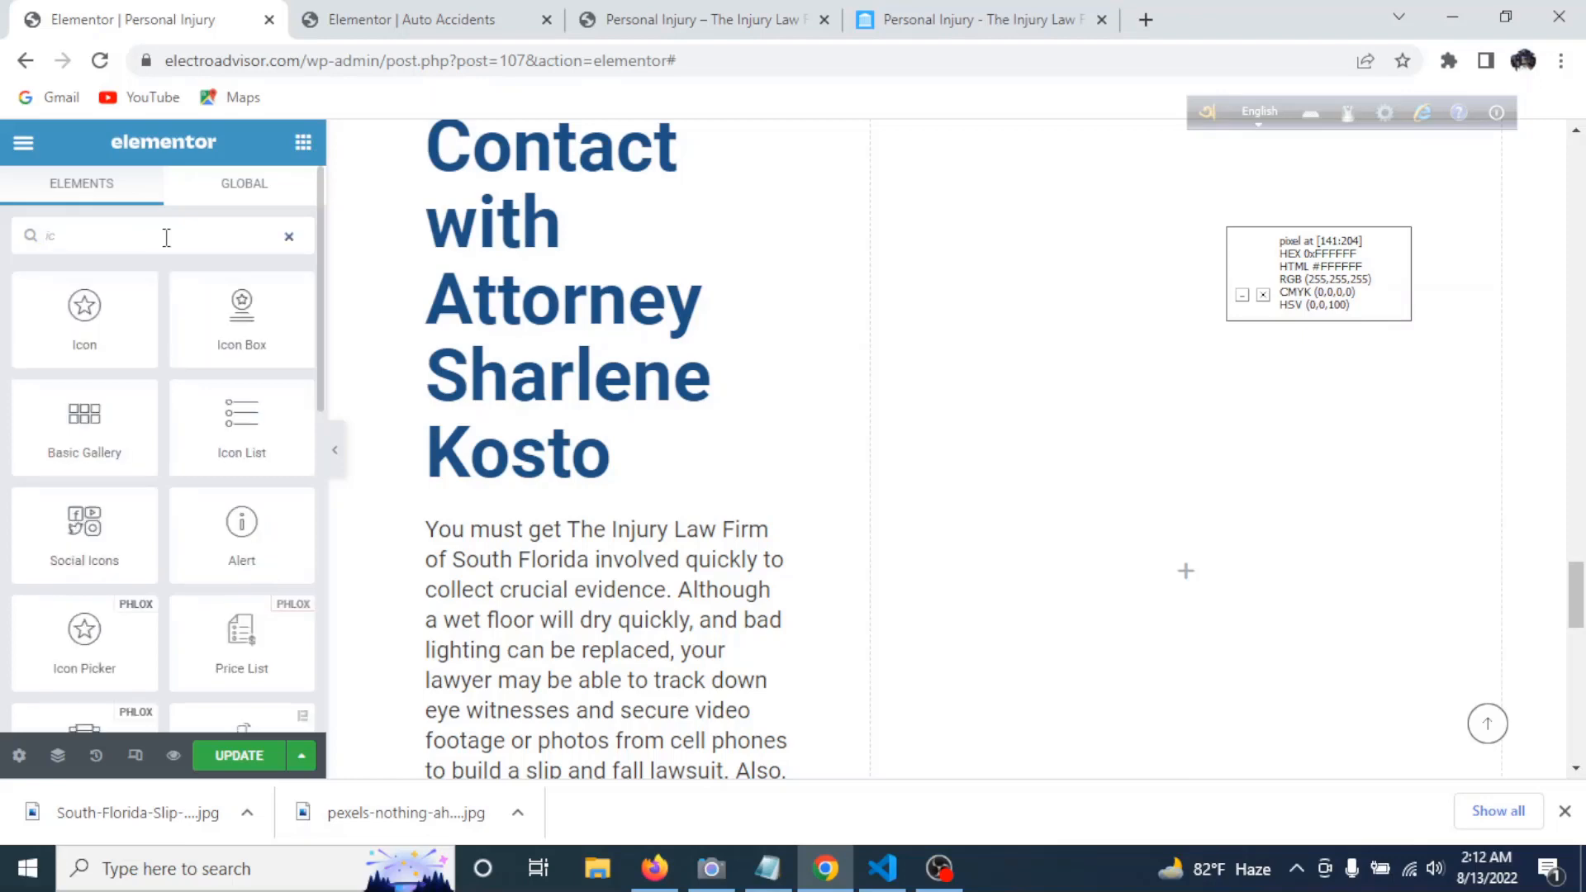
pyautogui.moveTo(241, 308); pyautogui.dragTo(1237, 585)
pyautogui.scroll(4, 1236, 587)
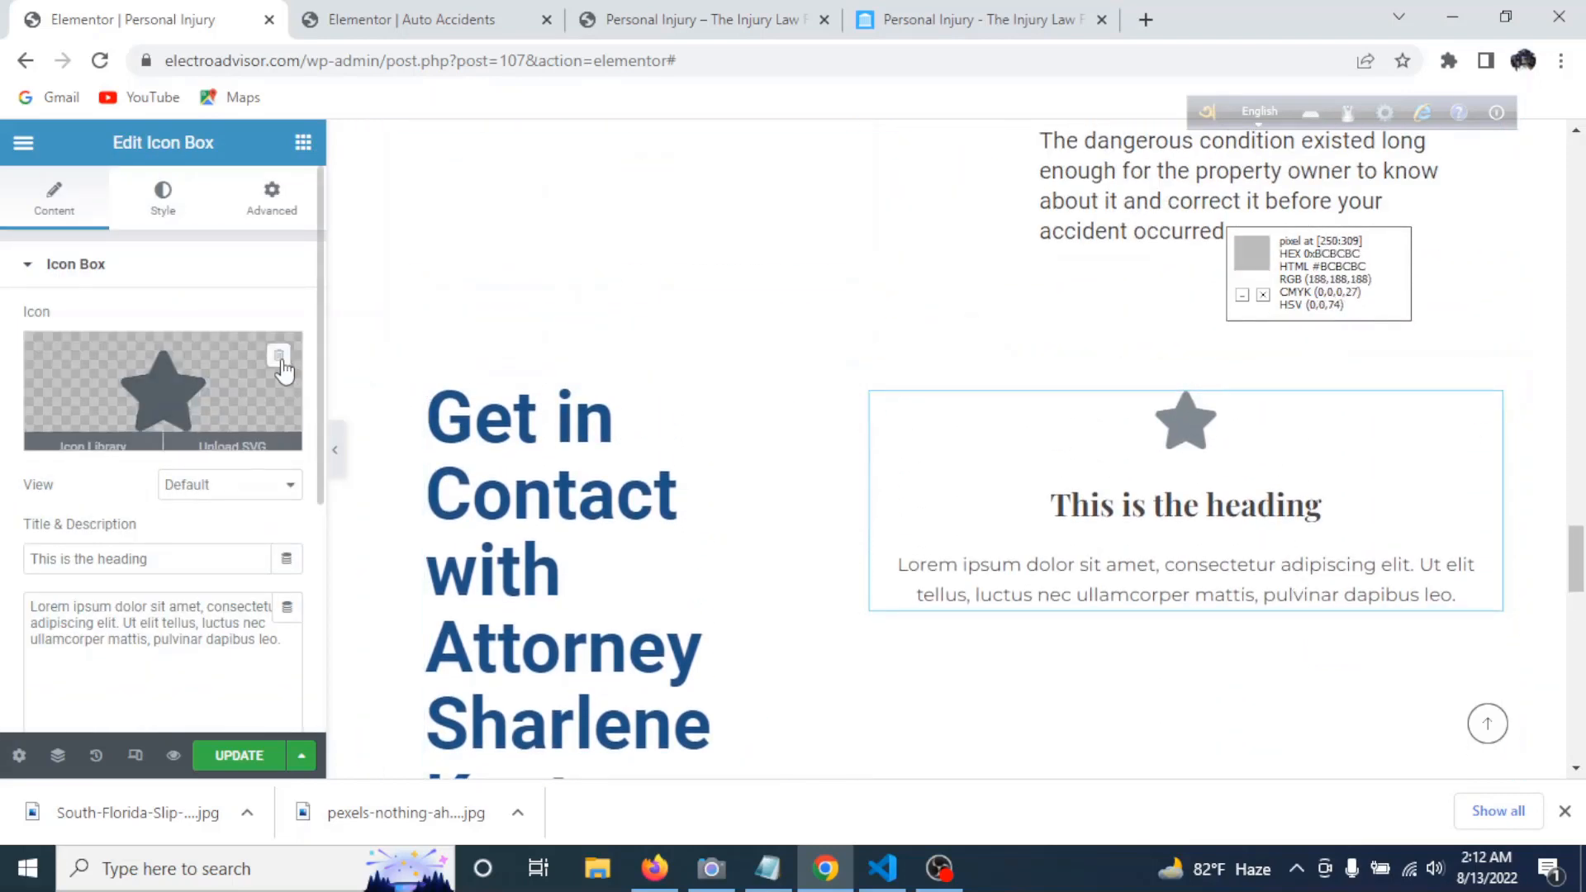
pyautogui.click(284, 354)
# - Replace the icon box title with the reference page's "A serious slip and fall accident is not to be taken lightly."
pyautogui.click(867, 33)
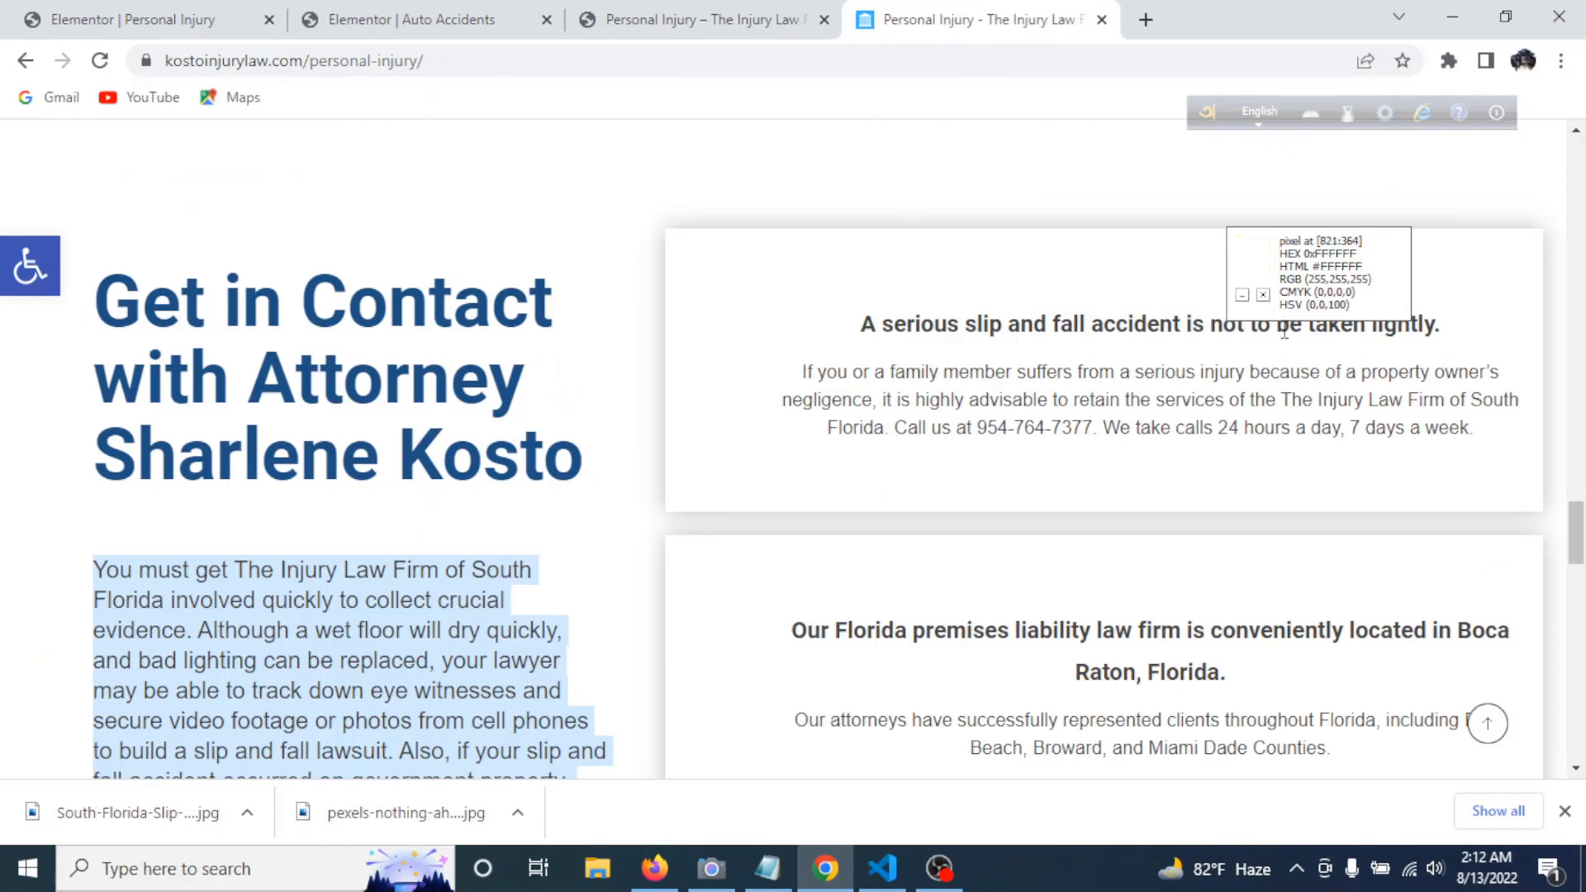
pyautogui.moveTo(1463, 328); pyautogui.dragTo(843, 346)
pyautogui.hotkey('ctrl', 'c')
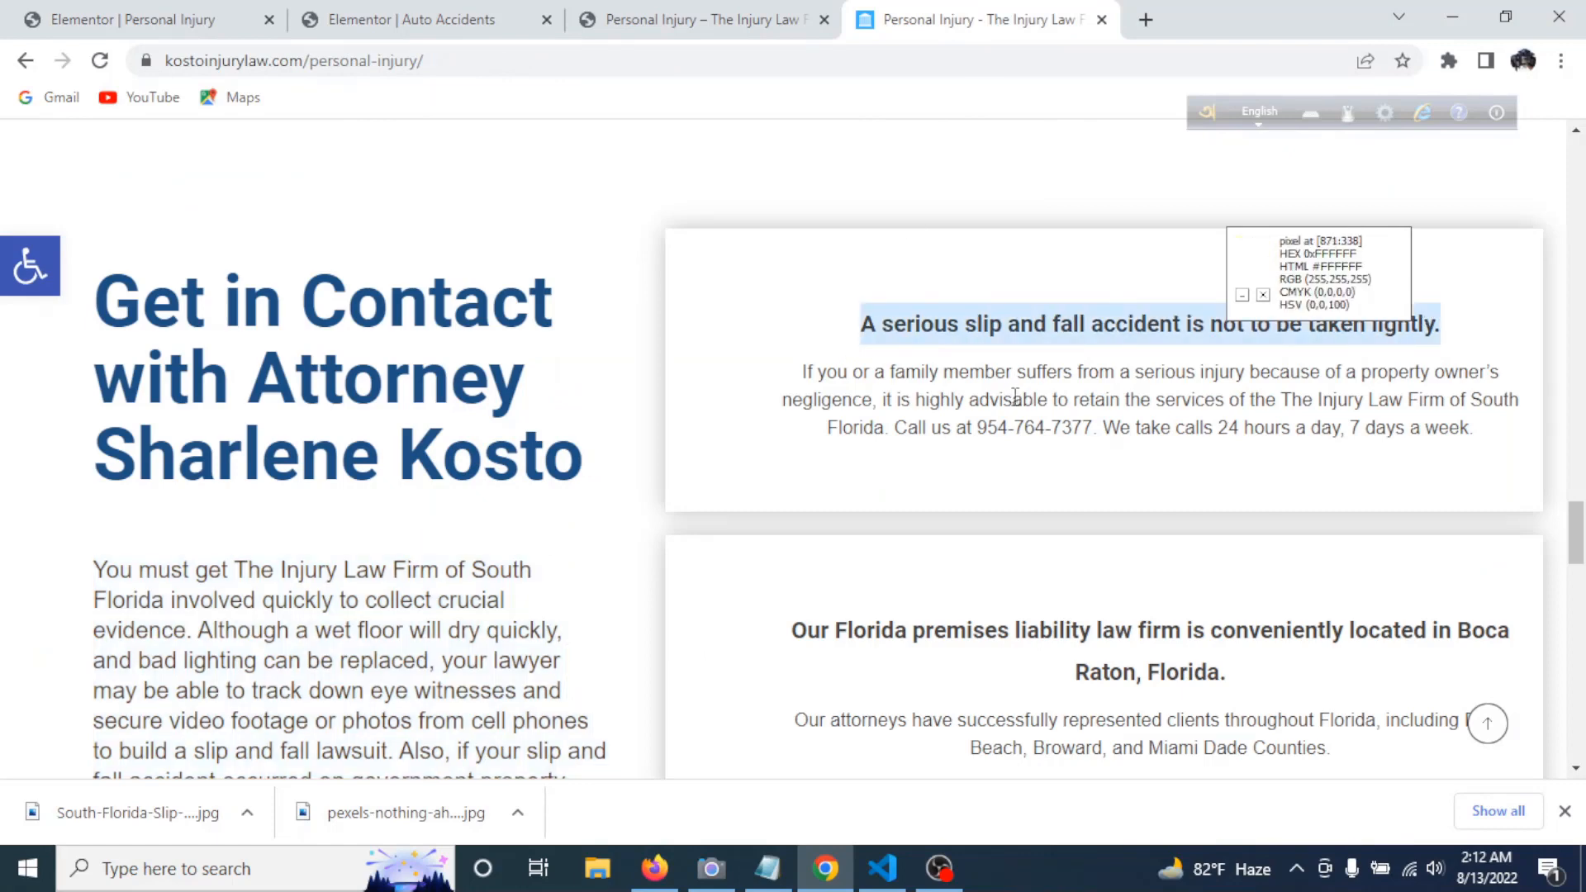
pyautogui.click(247, 13)
pyautogui.click(1116, 448)
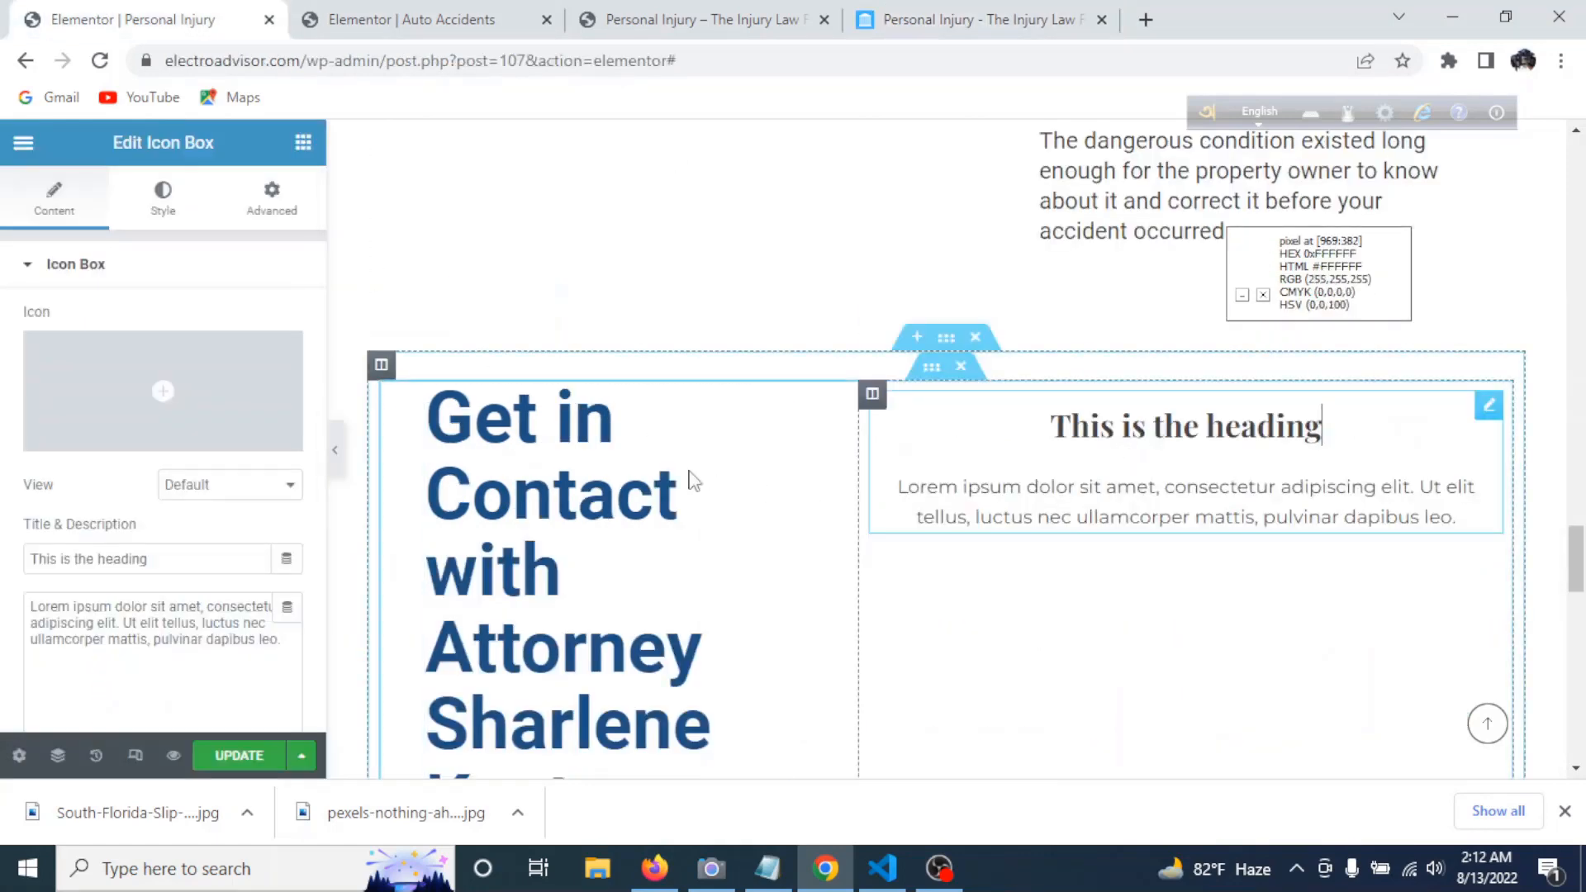
pyautogui.click(201, 559)
pyautogui.hotkey('ctrl', 'a')
pyautogui.hotkey('ctrl', 'v')
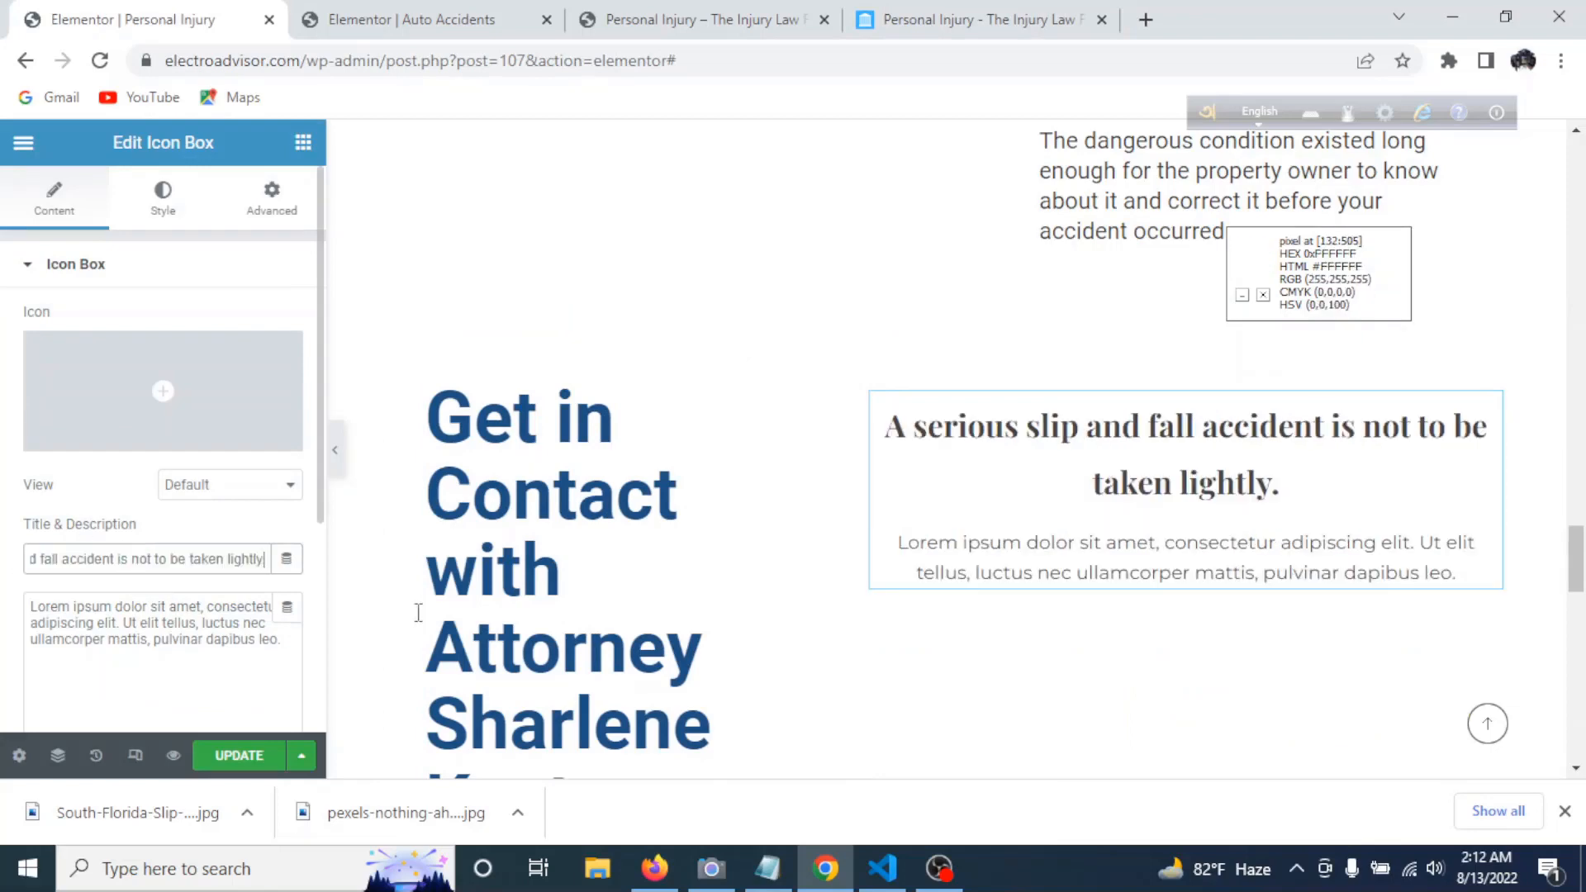
# - Replace the icon box description with the reference card's "If you or a family member suffers" paragraph and check it with the editing panel hidden
pyautogui.click(984, 19)
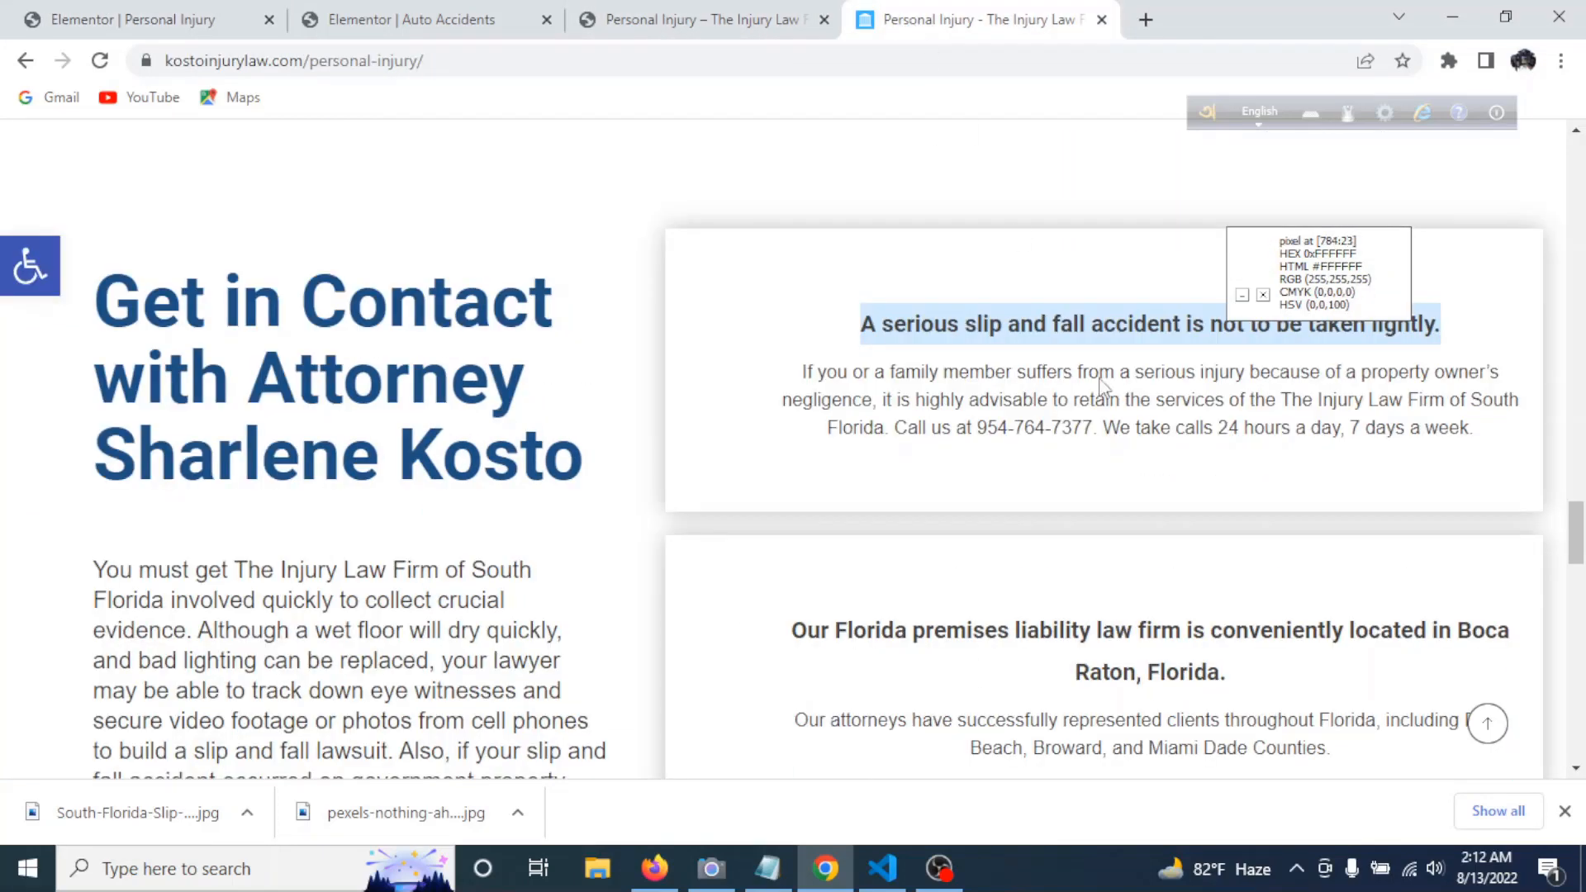
pyautogui.moveTo(1479, 429); pyautogui.dragTo(786, 382)
pyautogui.hotkey('ctrl', 'c')
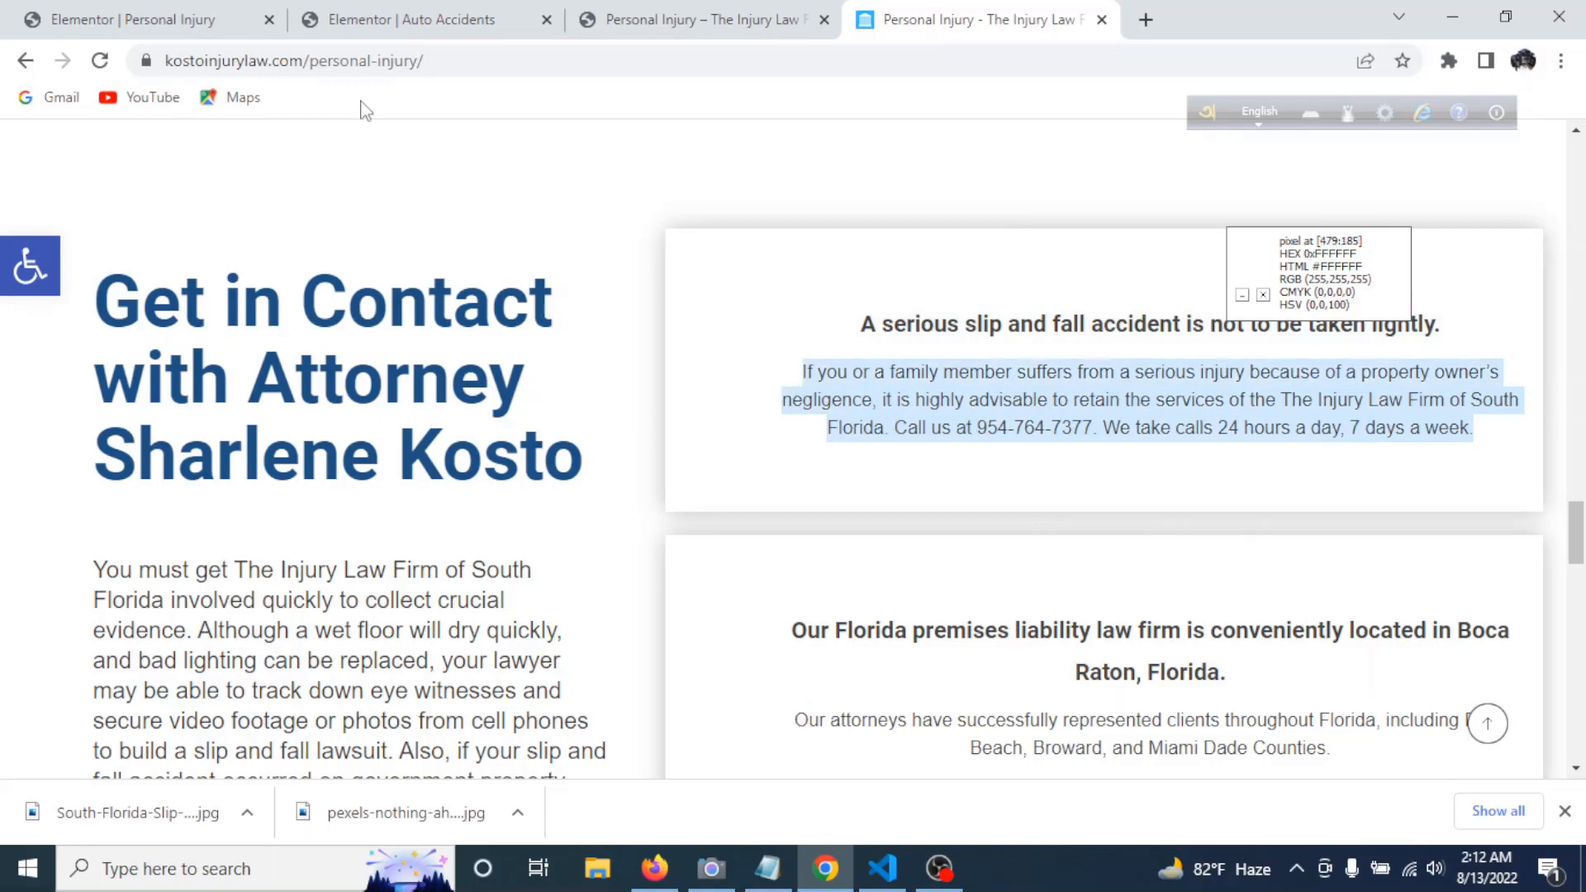
pyautogui.click(132, 19)
pyautogui.click(213, 639)
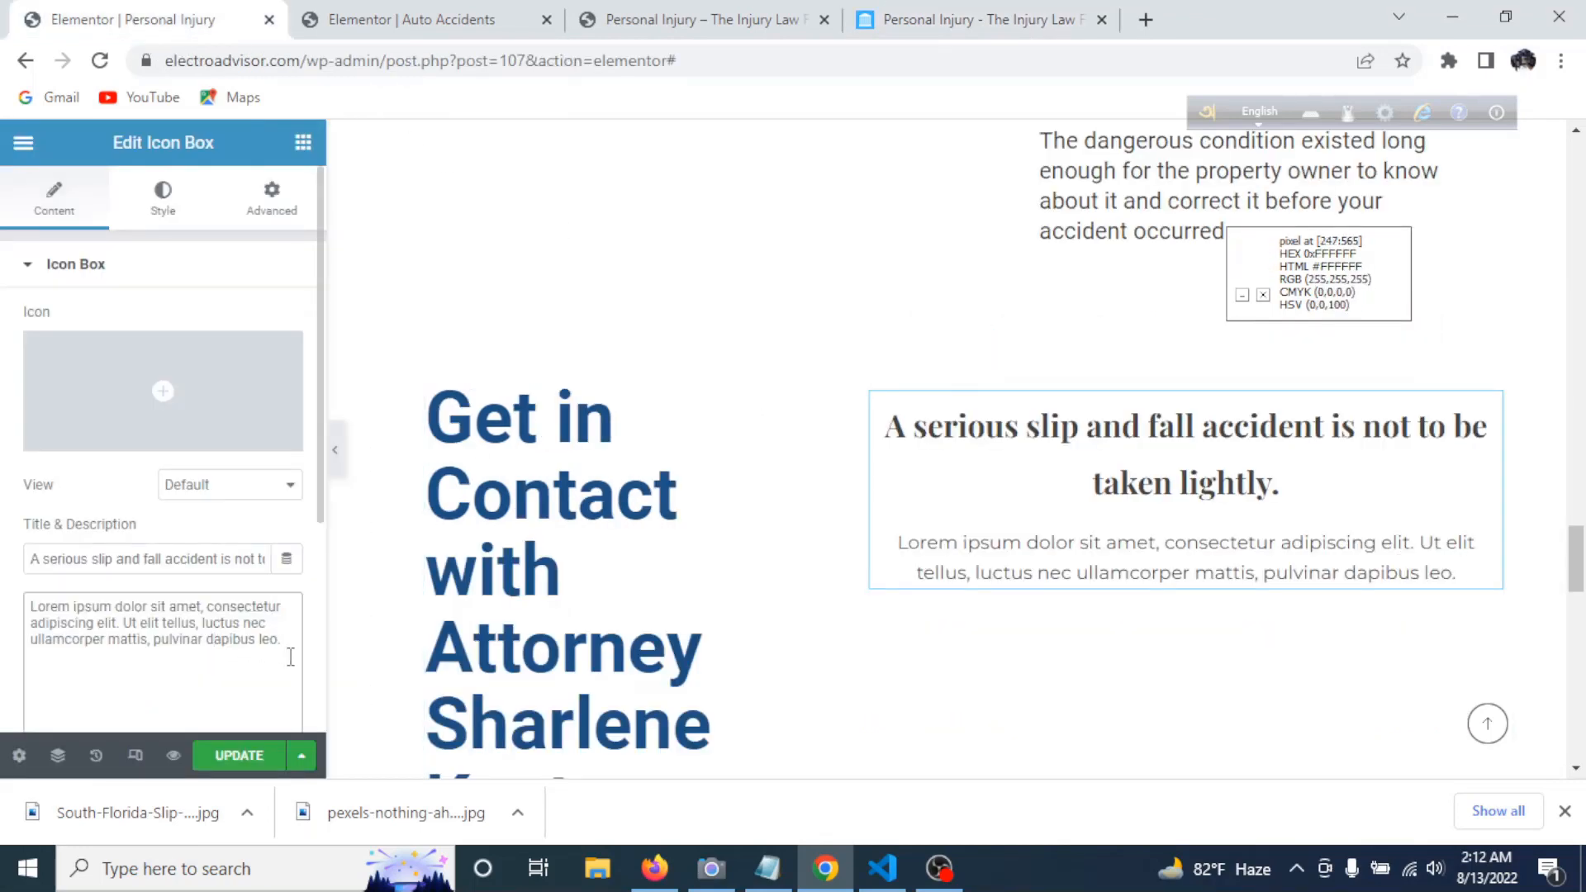
pyautogui.hotkey('ctrl', 'a')
pyautogui.hotkey('ctrl', 'v')
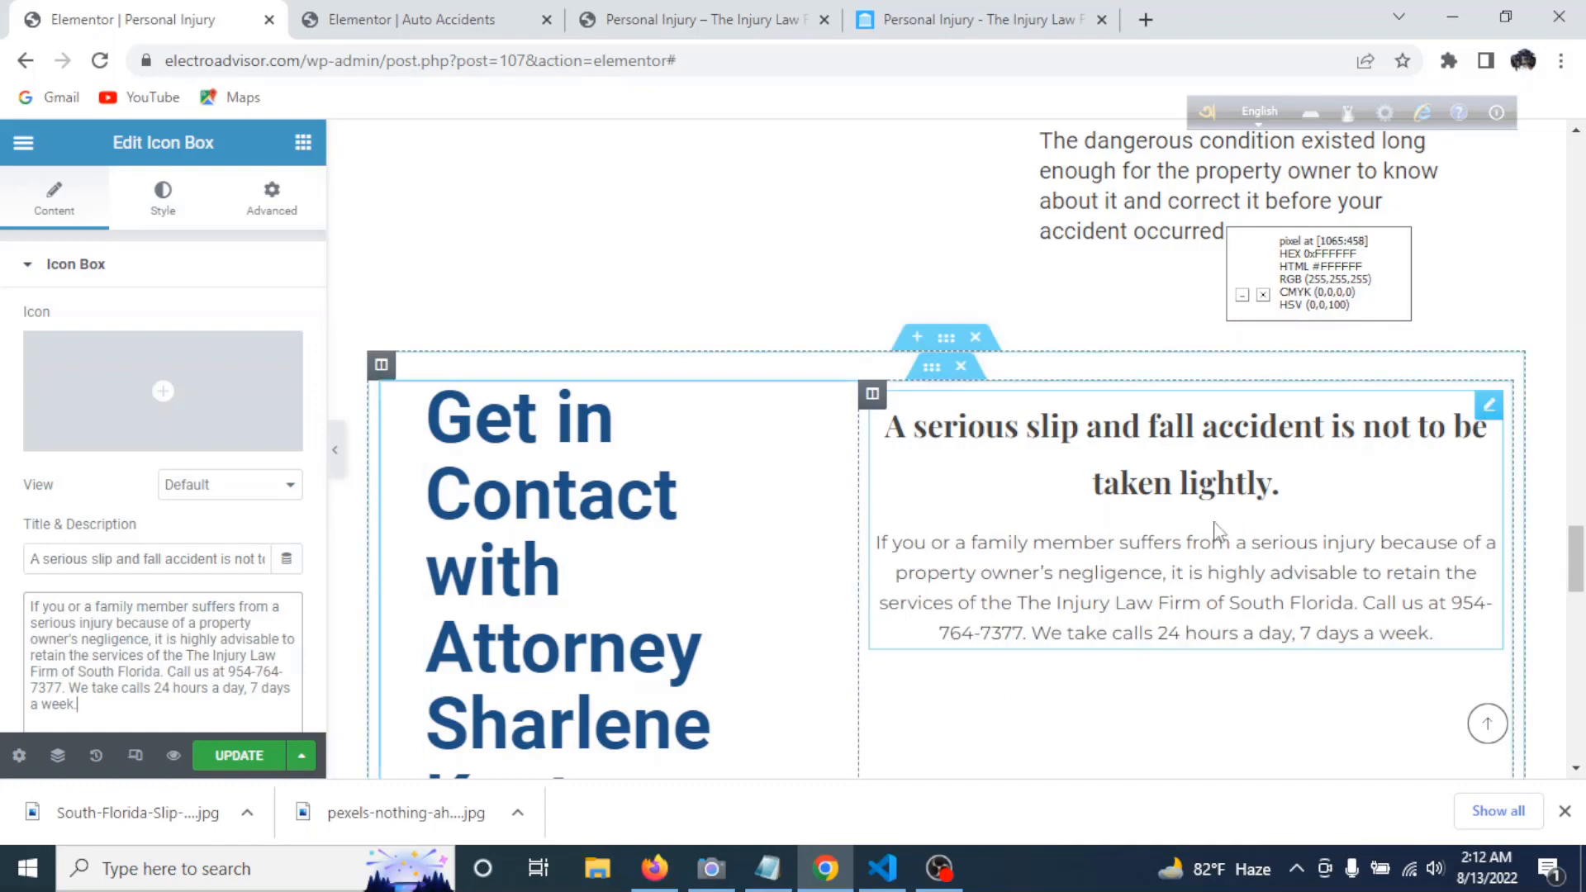
pyautogui.click(335, 450)
pyautogui.scroll(4, 1228, 672)
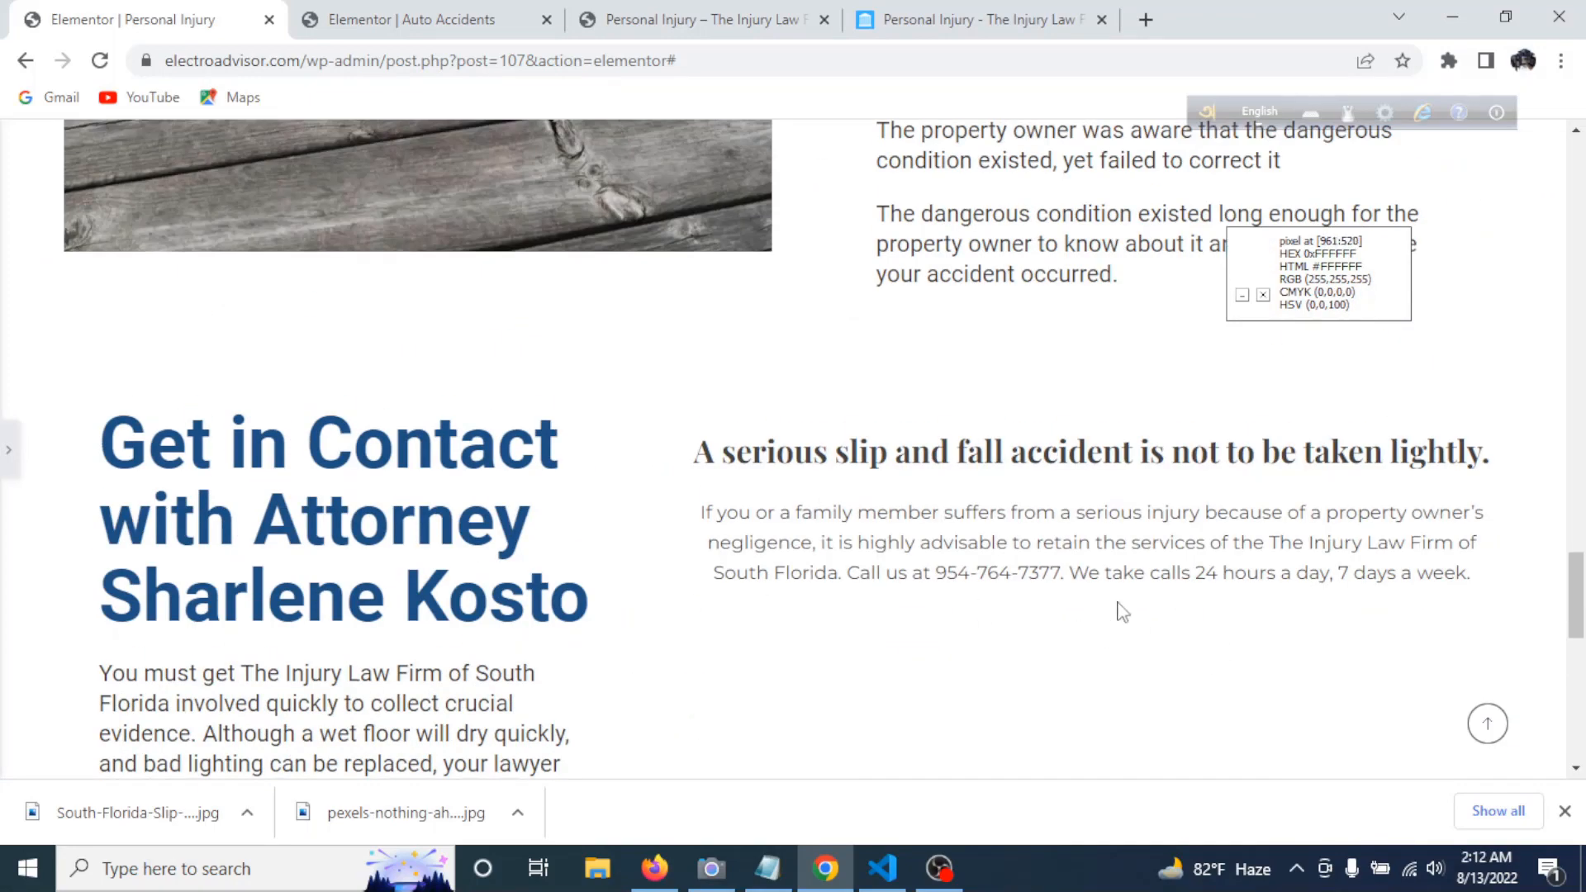
pyautogui.click(9, 451)
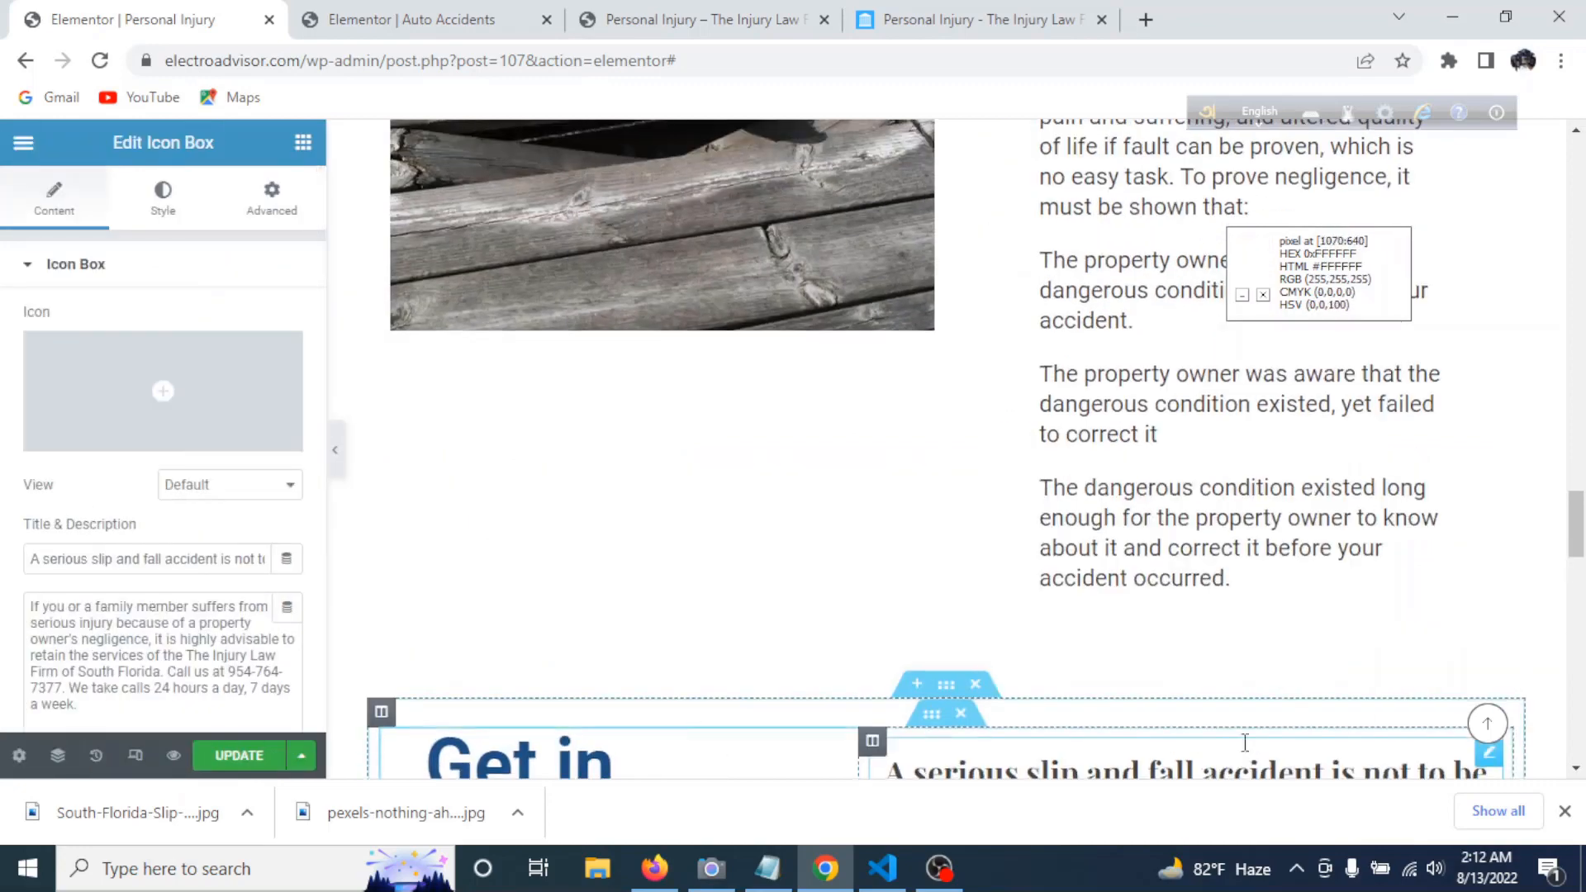
pyautogui.scroll(-4, 760, 693)
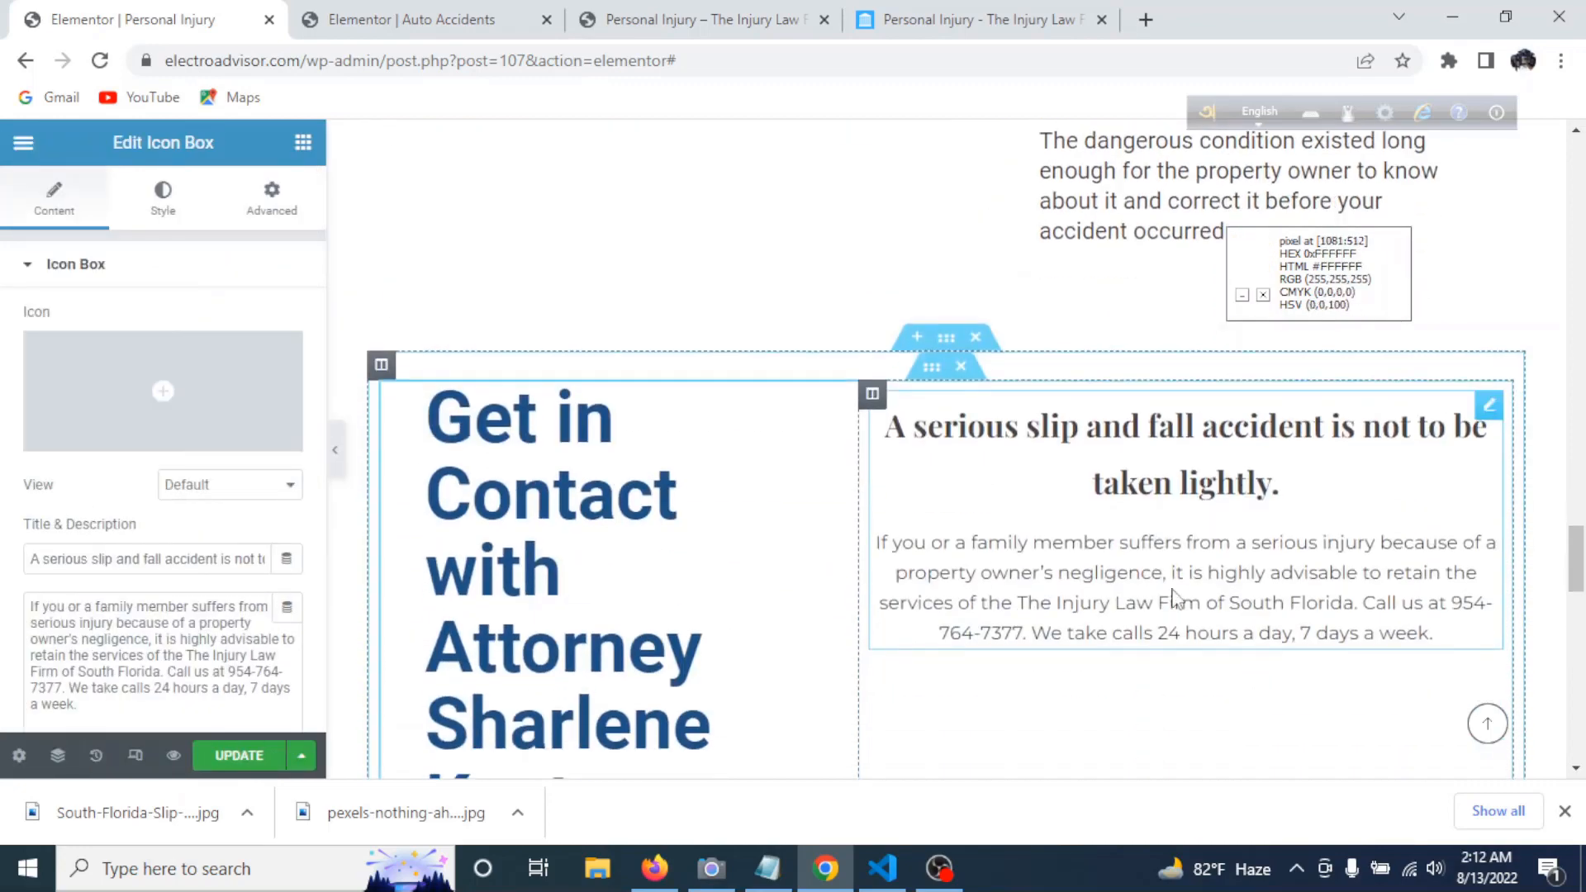
# - Switch to Firefox and inspect the font size, weight and family of the first reference card's "A serious slip and fall accident" title
pyautogui.click(655, 867)
pyautogui.scroll(-5, 1089, 366)
pyautogui.scroll(-5, 1089, 366)
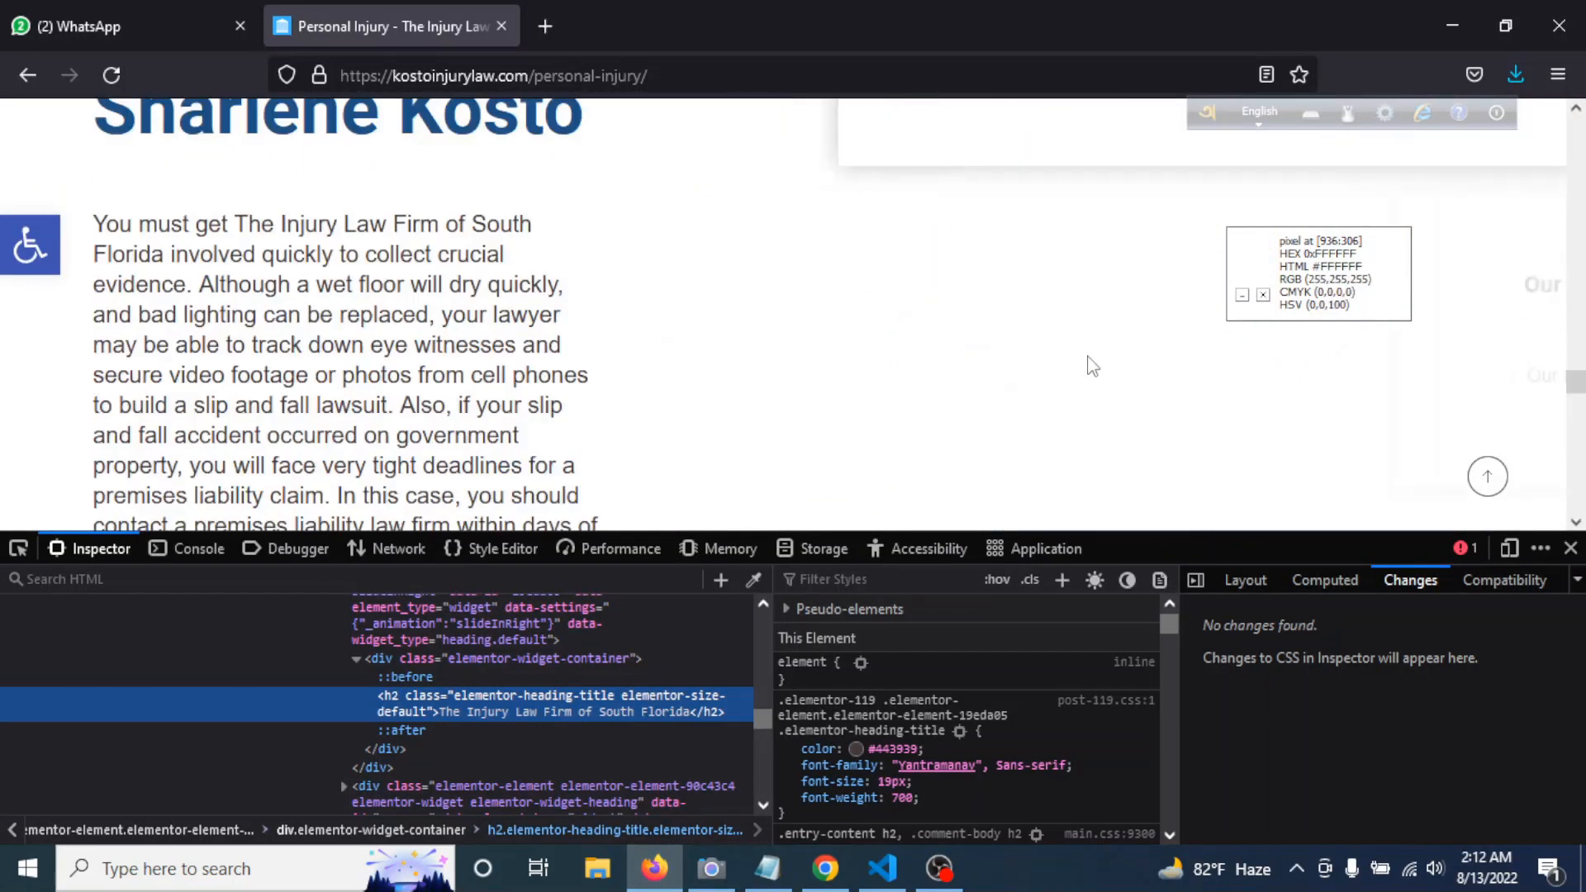
pyautogui.scroll(5, 1090, 367)
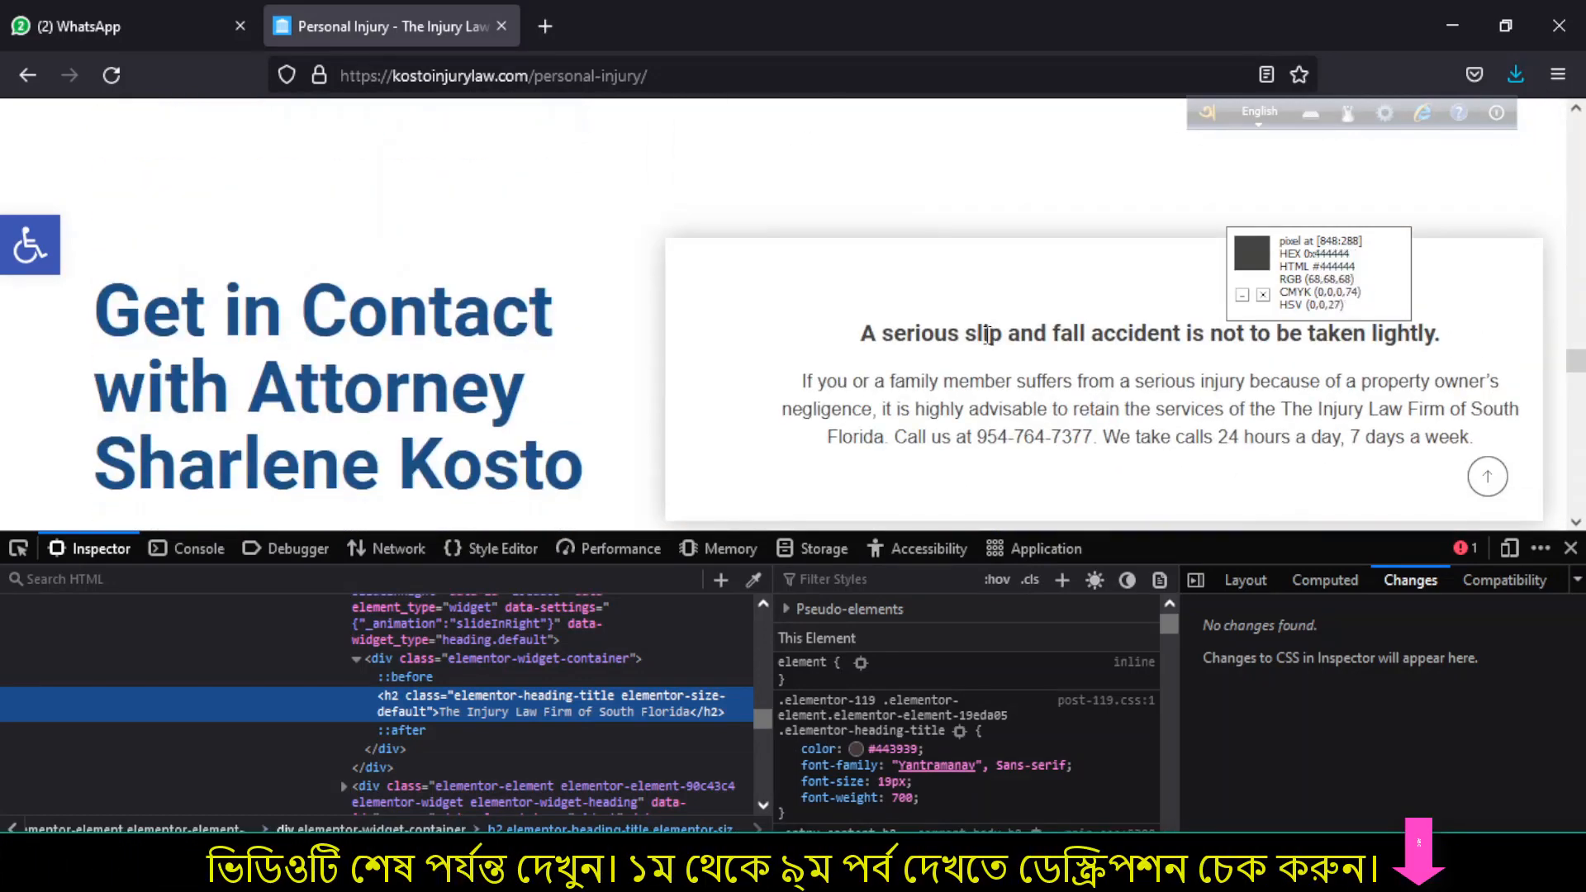
pyautogui.rightClick(983, 326)
pyautogui.click(1040, 627)
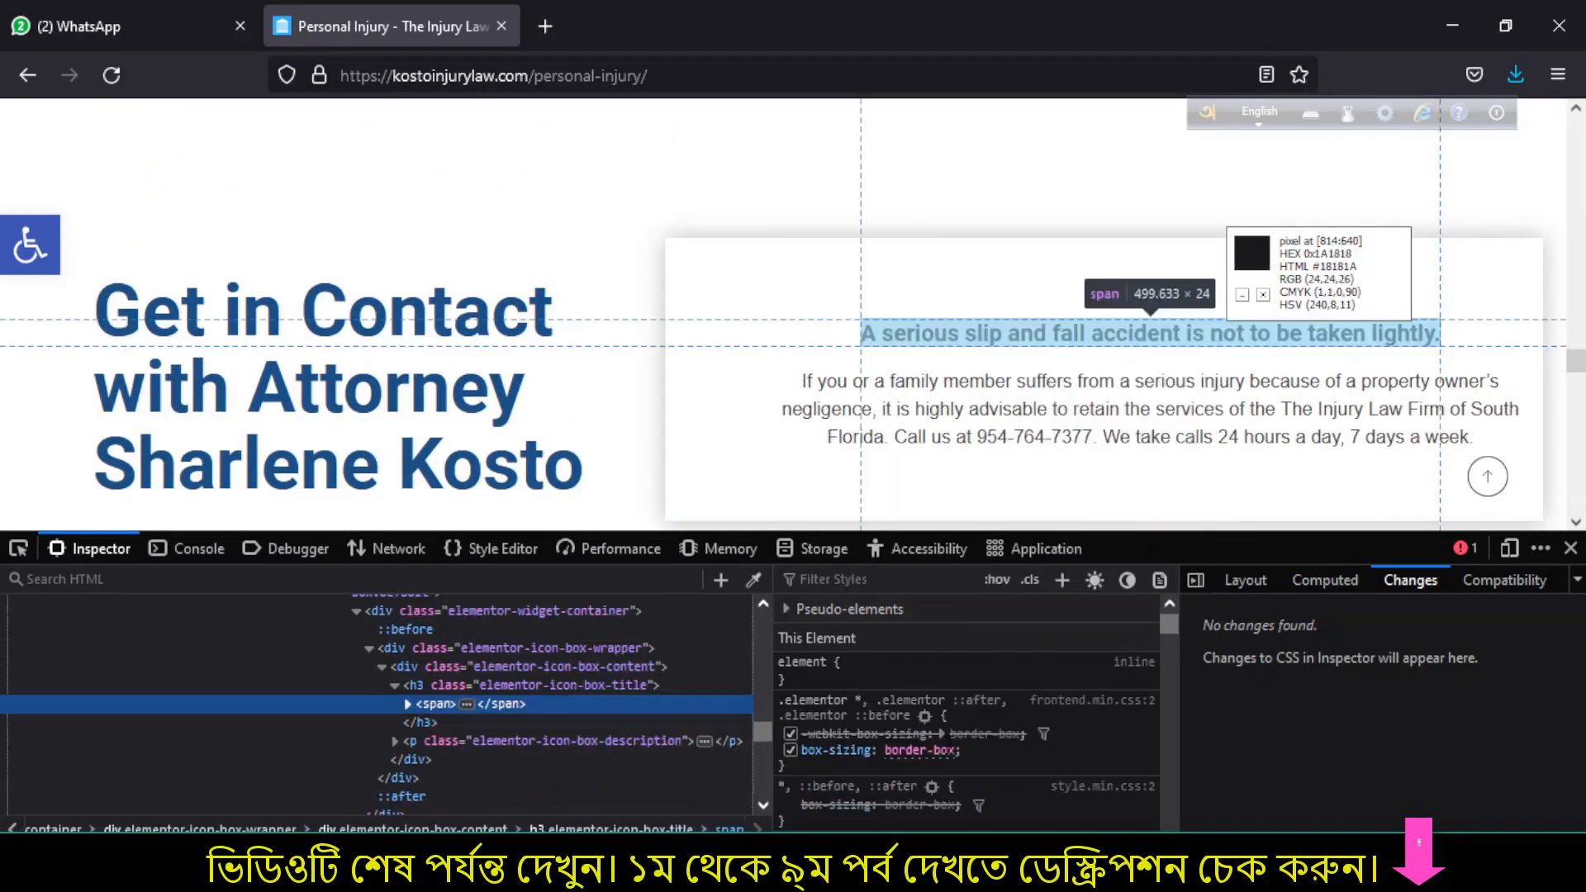
pyautogui.scroll(-5, 962, 707)
pyautogui.scroll(-2, 967, 713)
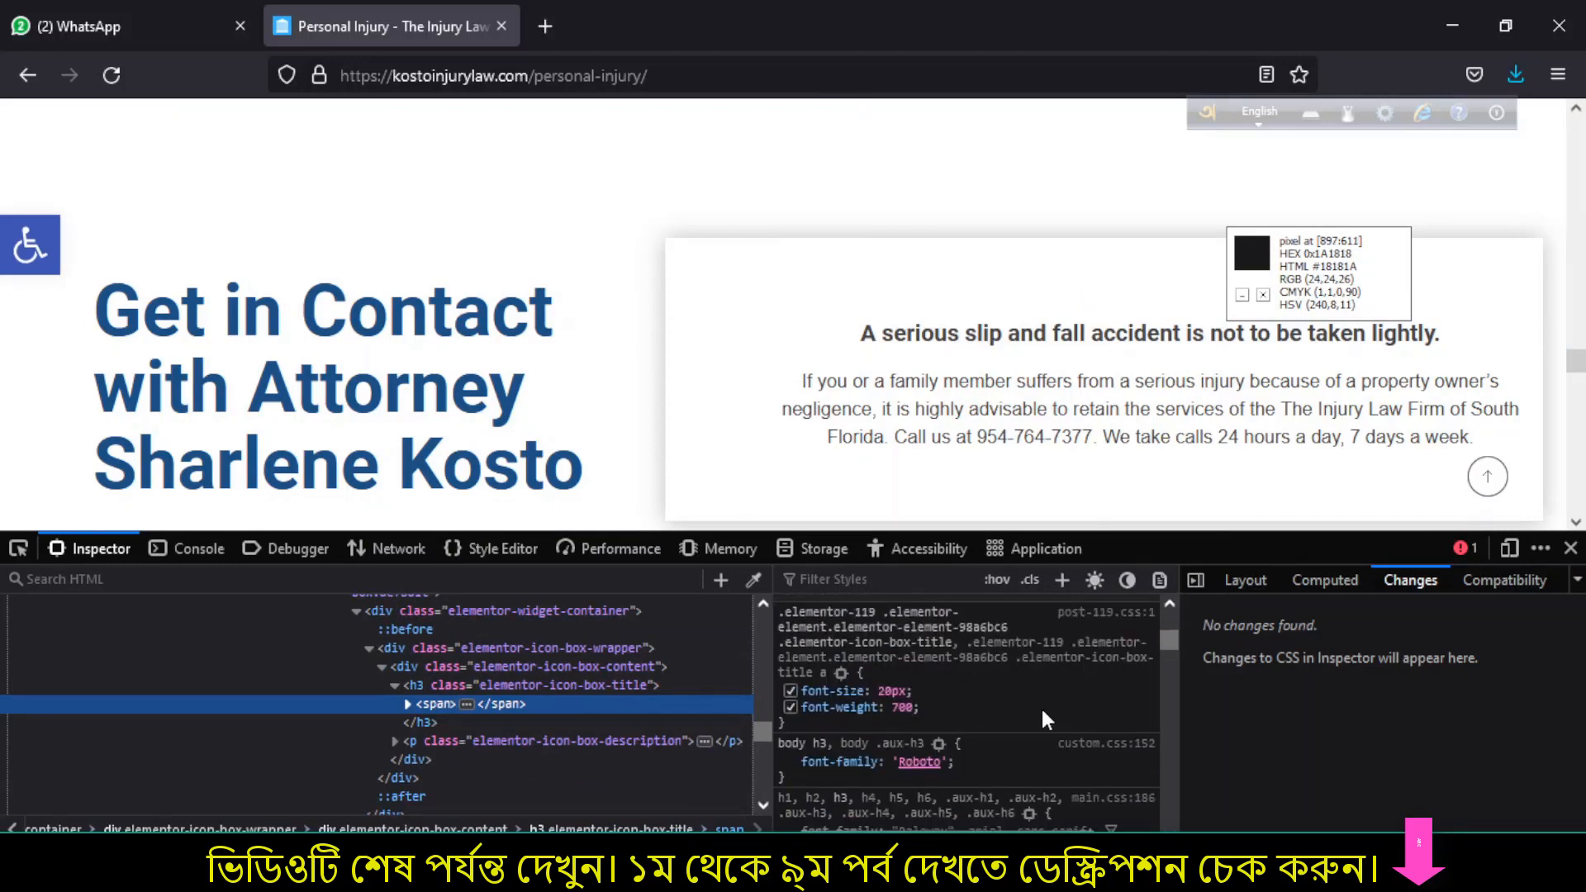
pyautogui.scroll(7, 1015, 747)
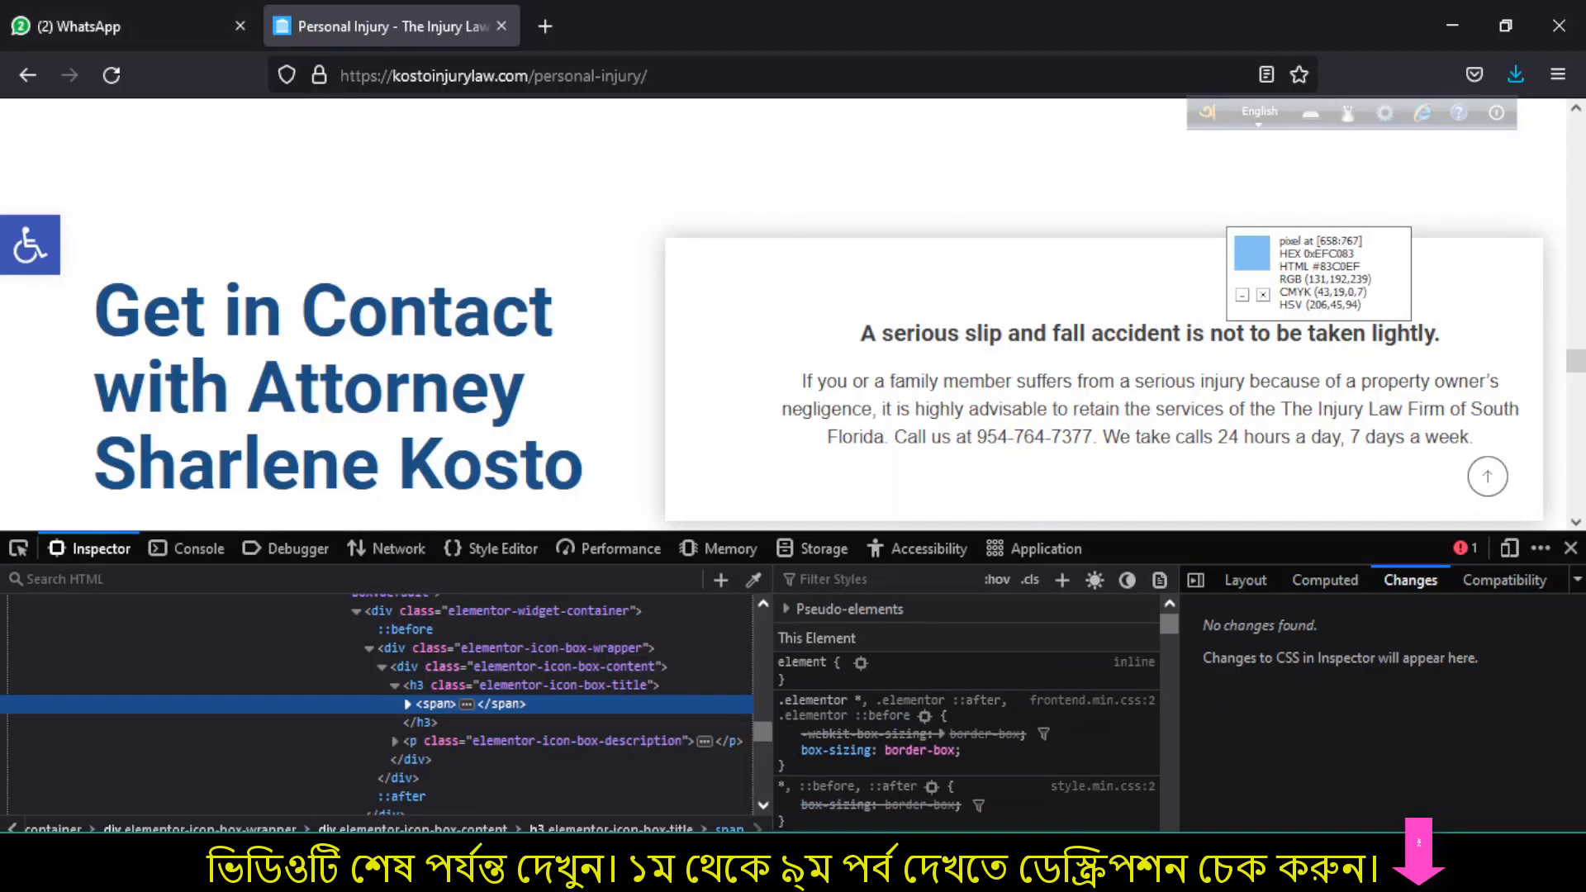
# - Switch back to Chrome and set the icon box title's font family to Roboto
pyautogui.click(810, 867)
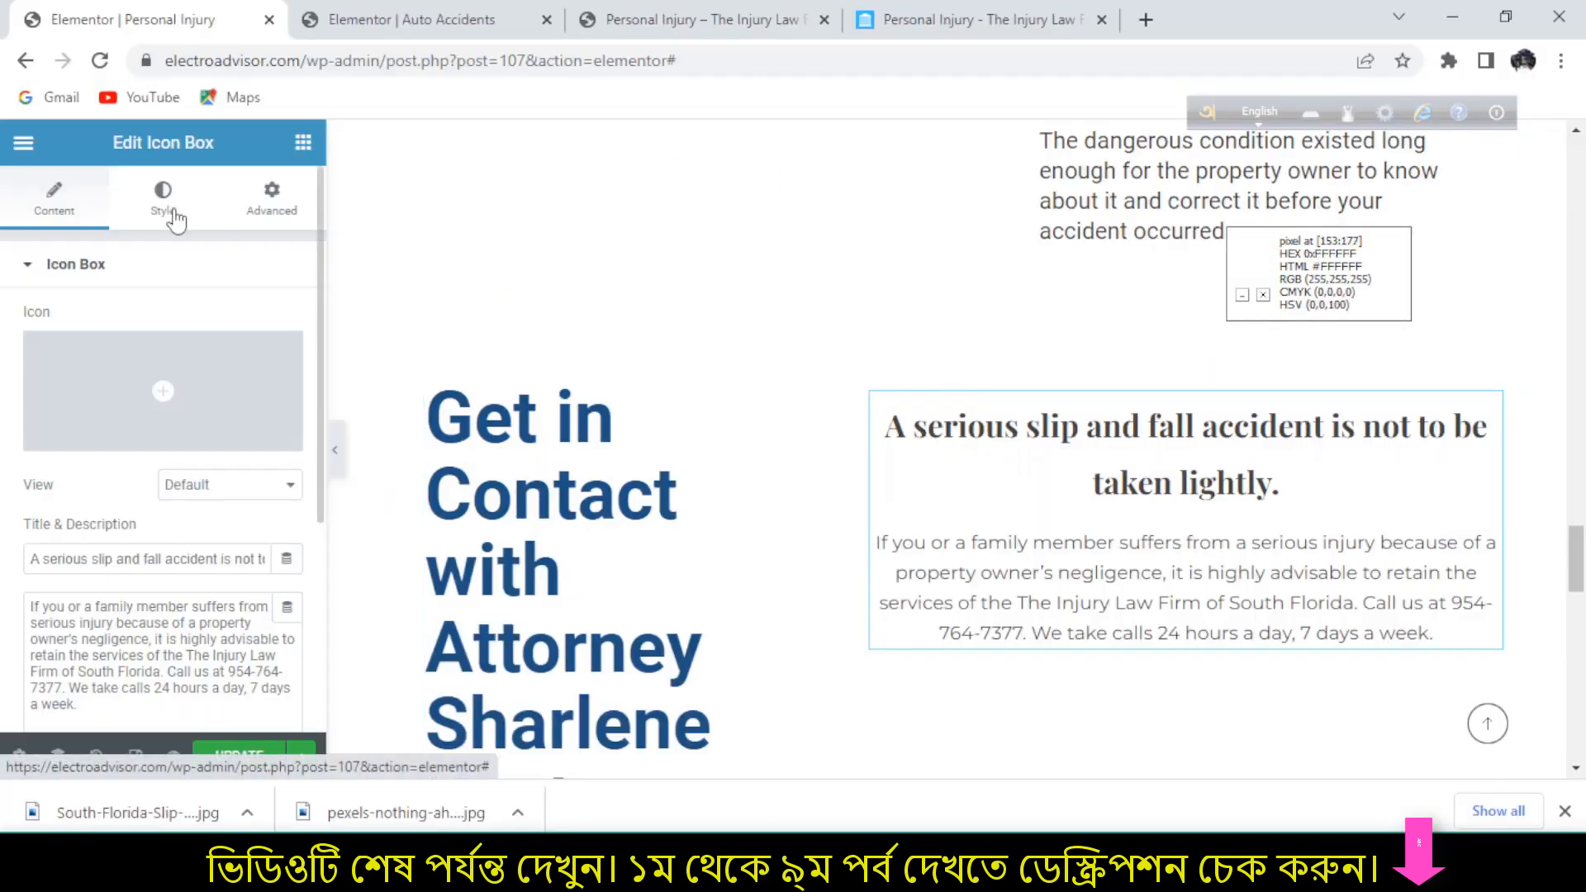
pyautogui.click(1121, 433)
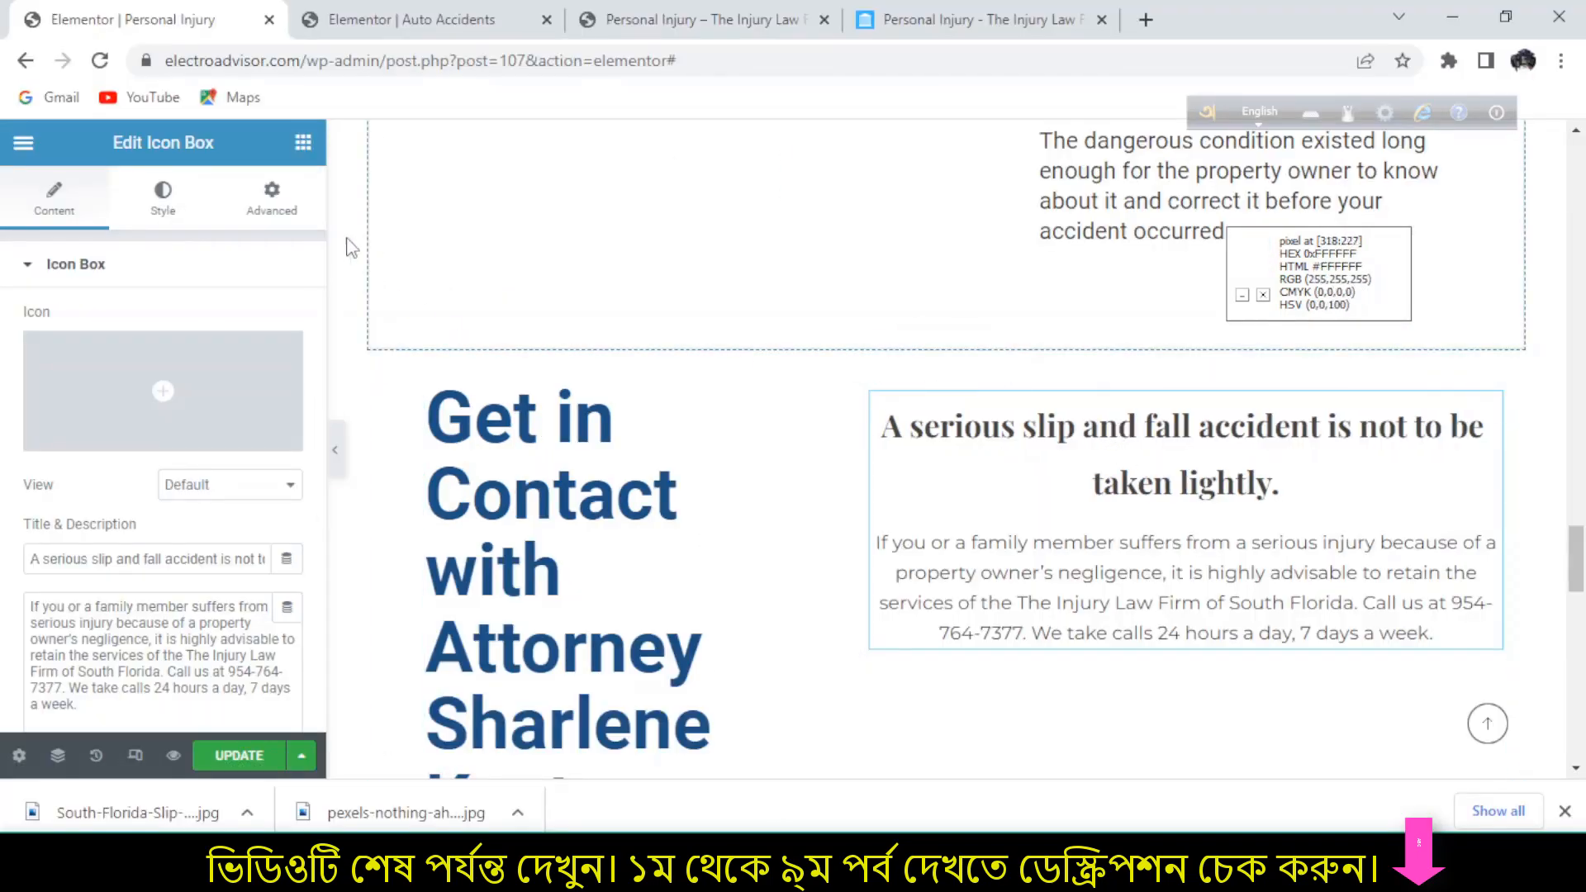
pyautogui.click(163, 200)
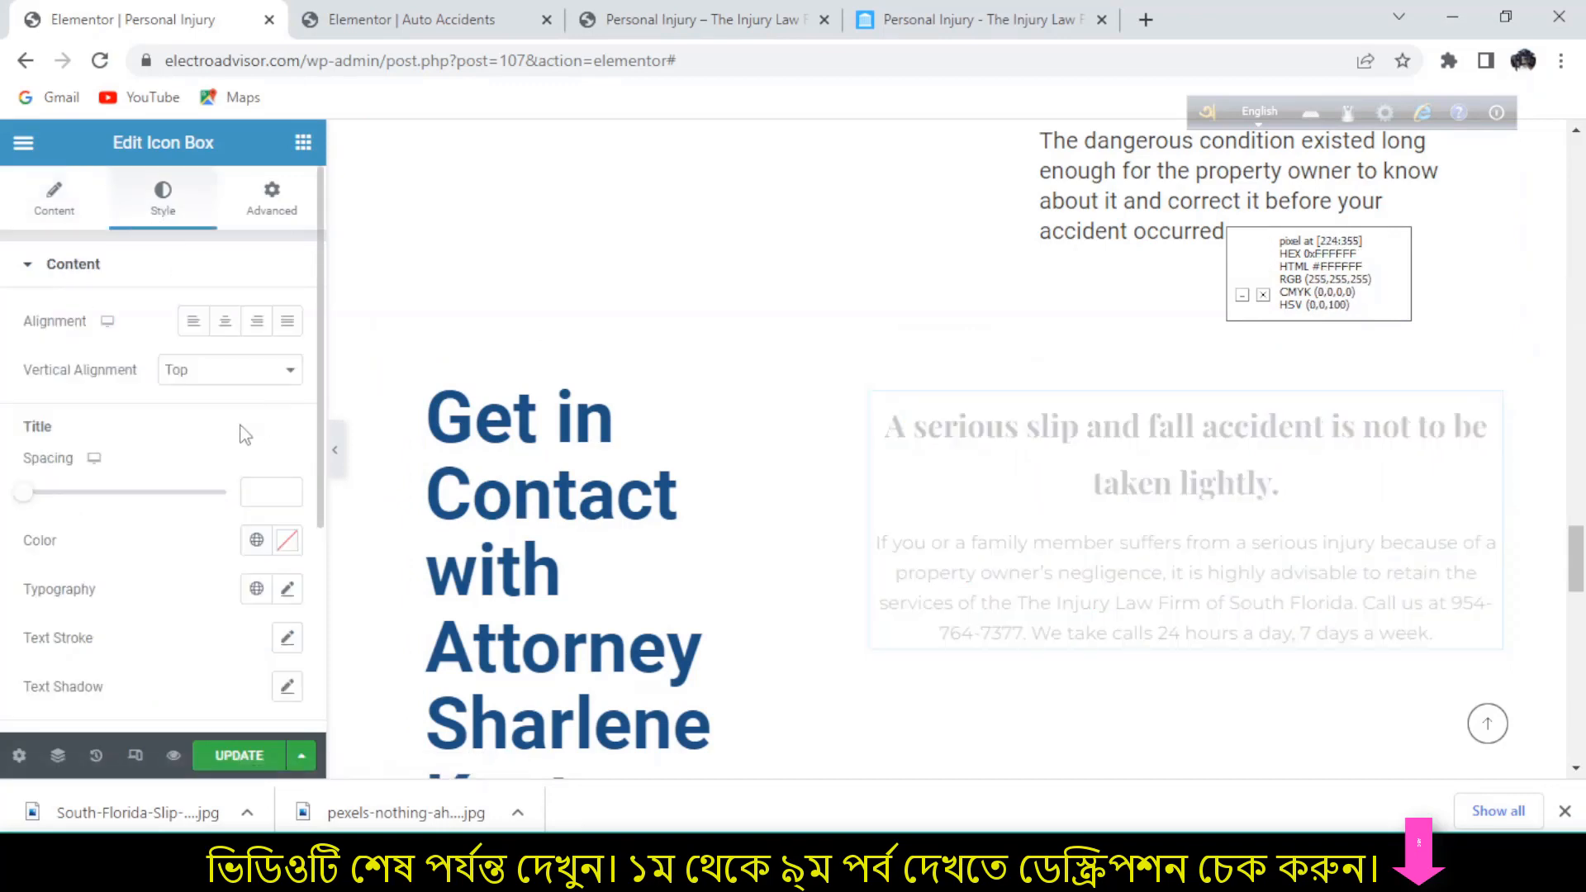
pyautogui.scroll(-3, 161, 545)
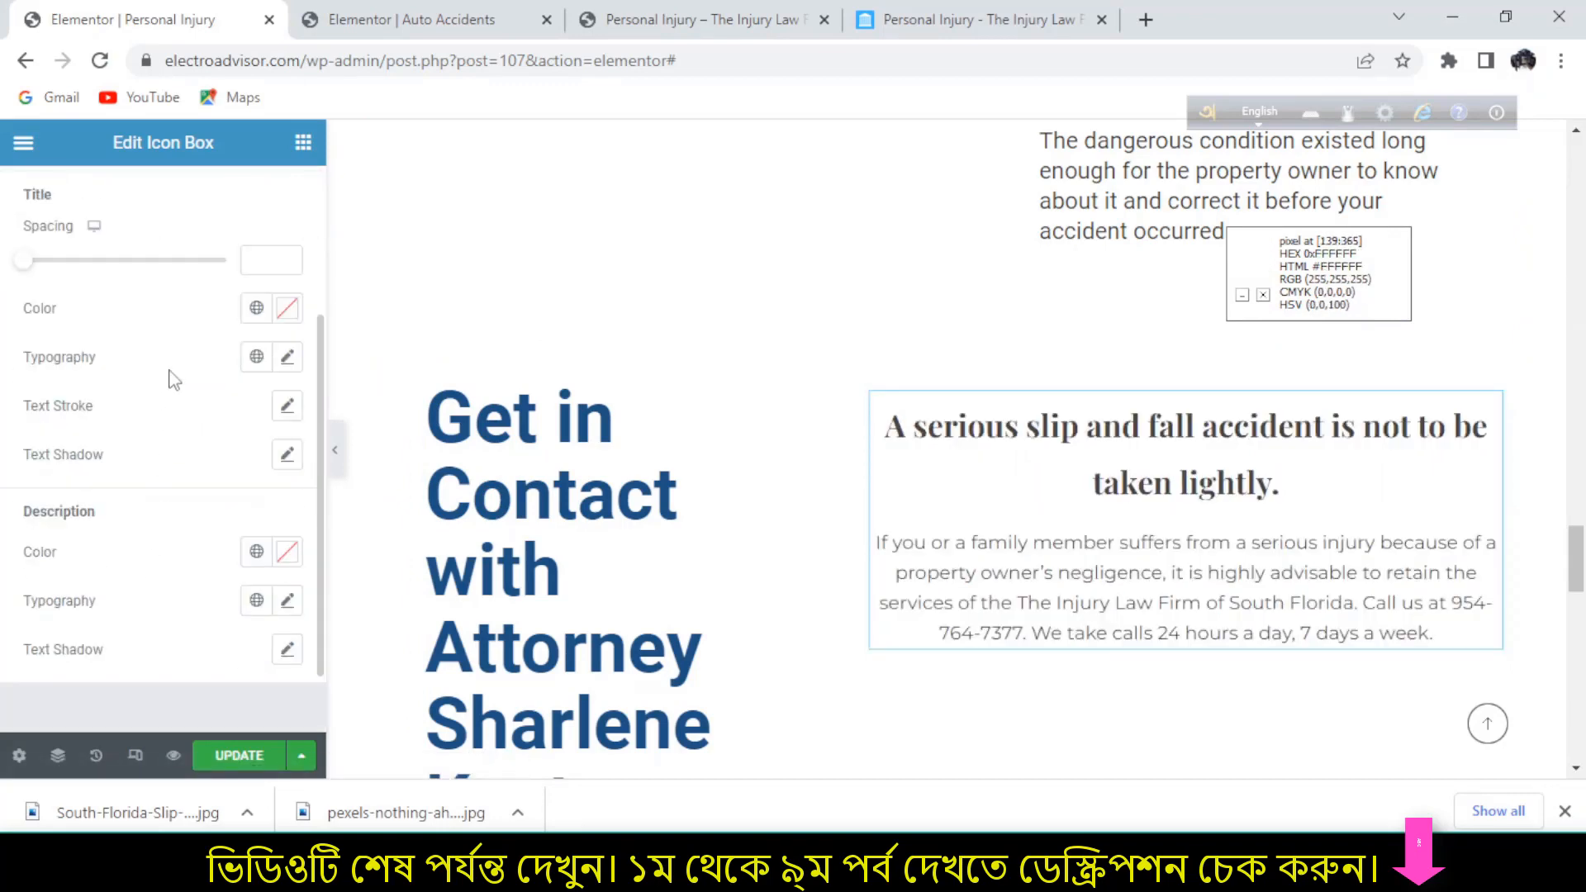
pyautogui.click(287, 357)
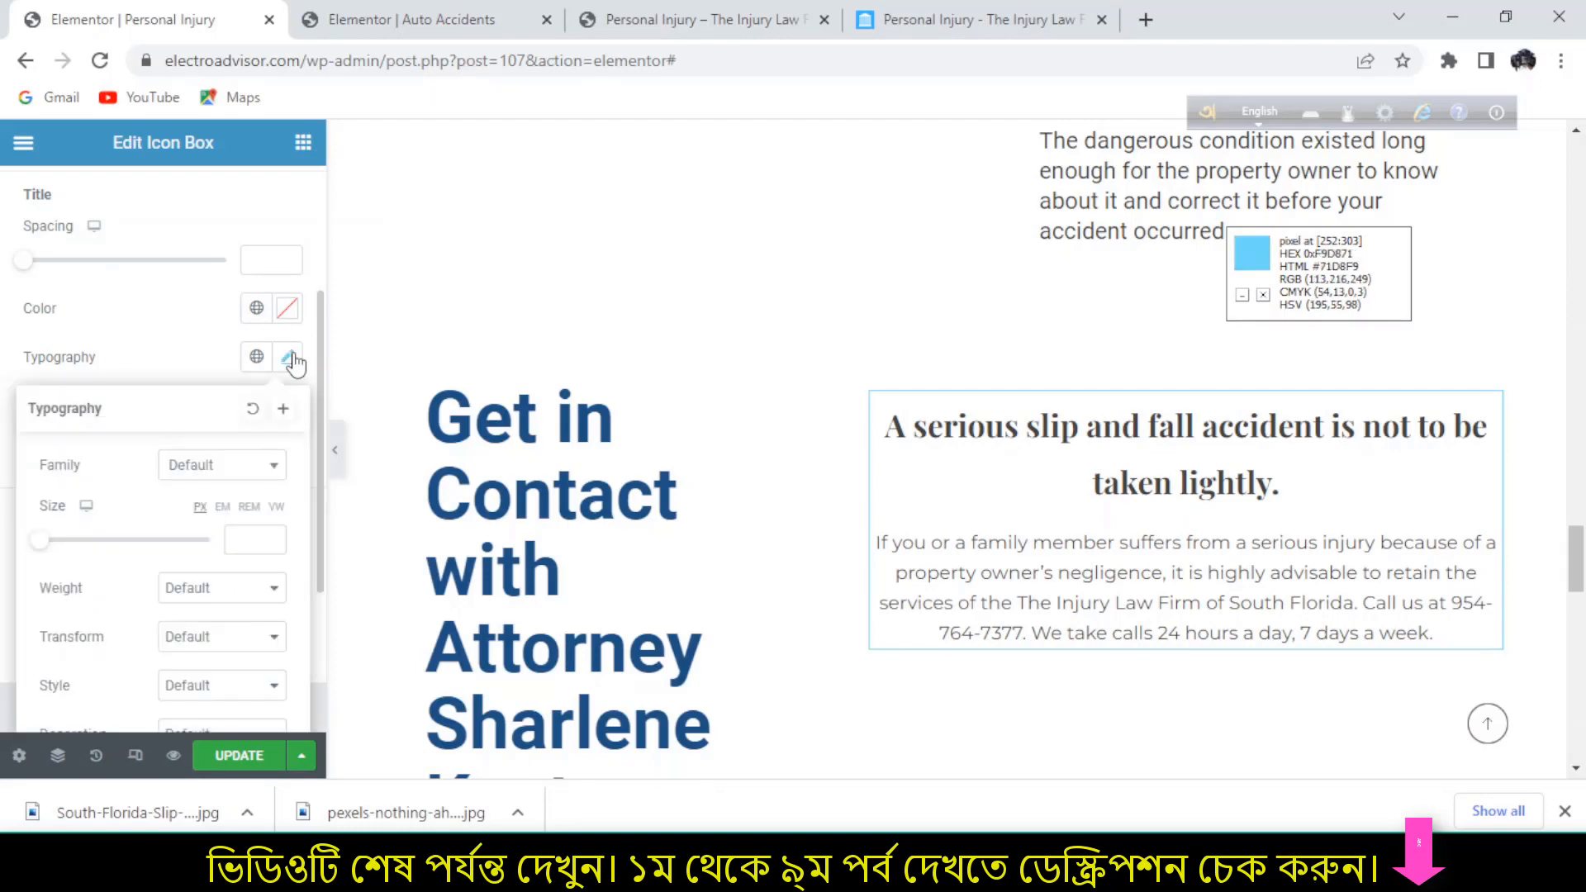
pyautogui.click(263, 474)
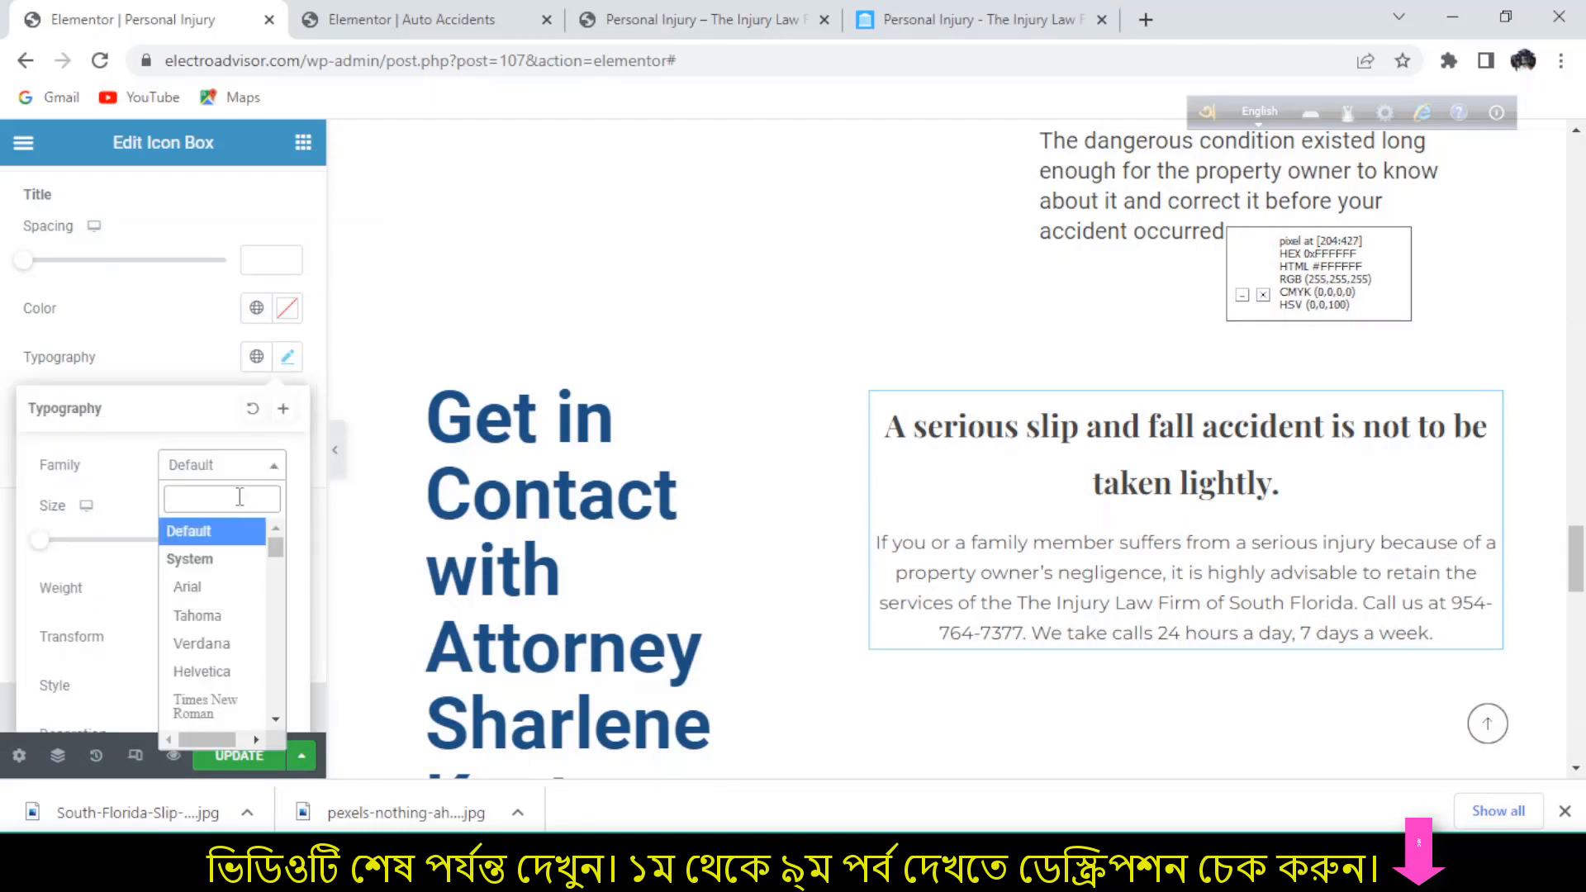
pyautogui.write('robot')
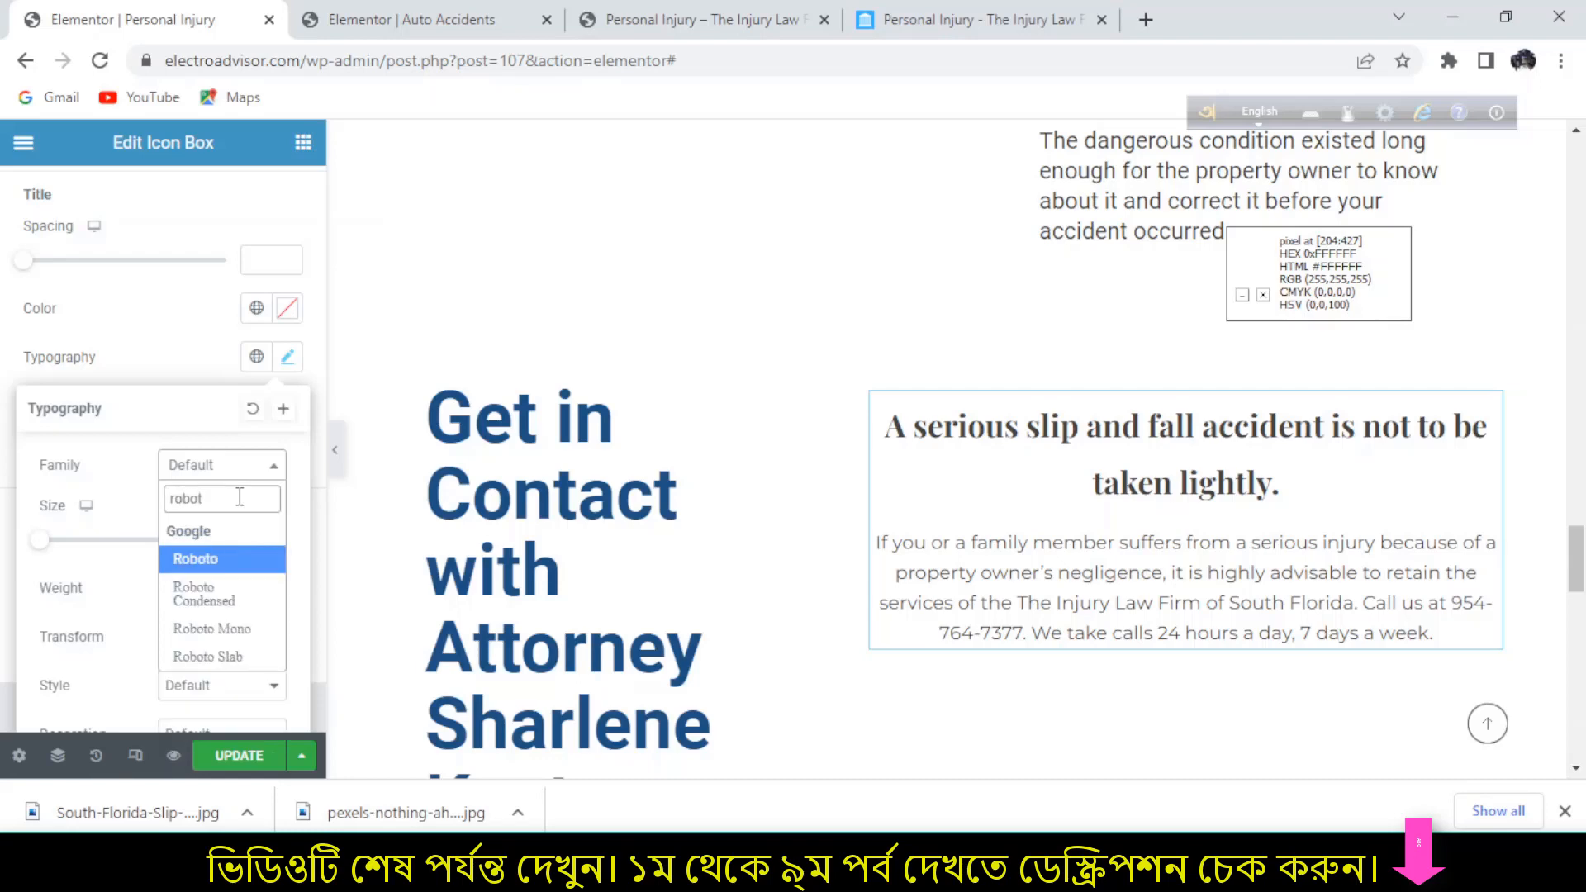
pyautogui.click(183, 562)
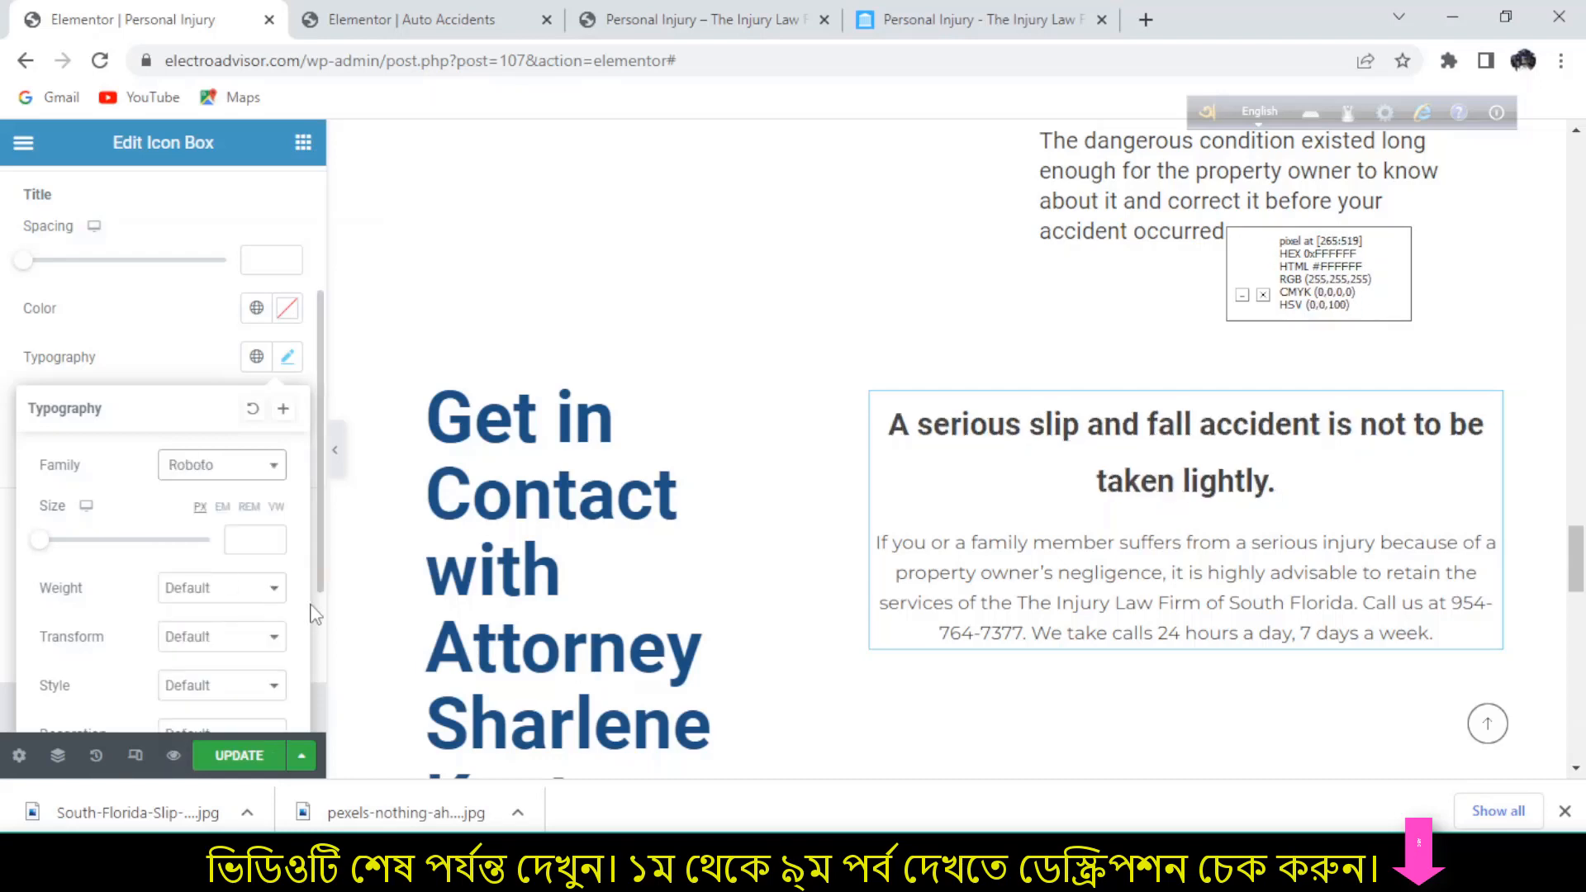
# - Set the icon box title's font size to 20 px and its weight to 700
pyautogui.click(254, 548)
pyautogui.write('20')
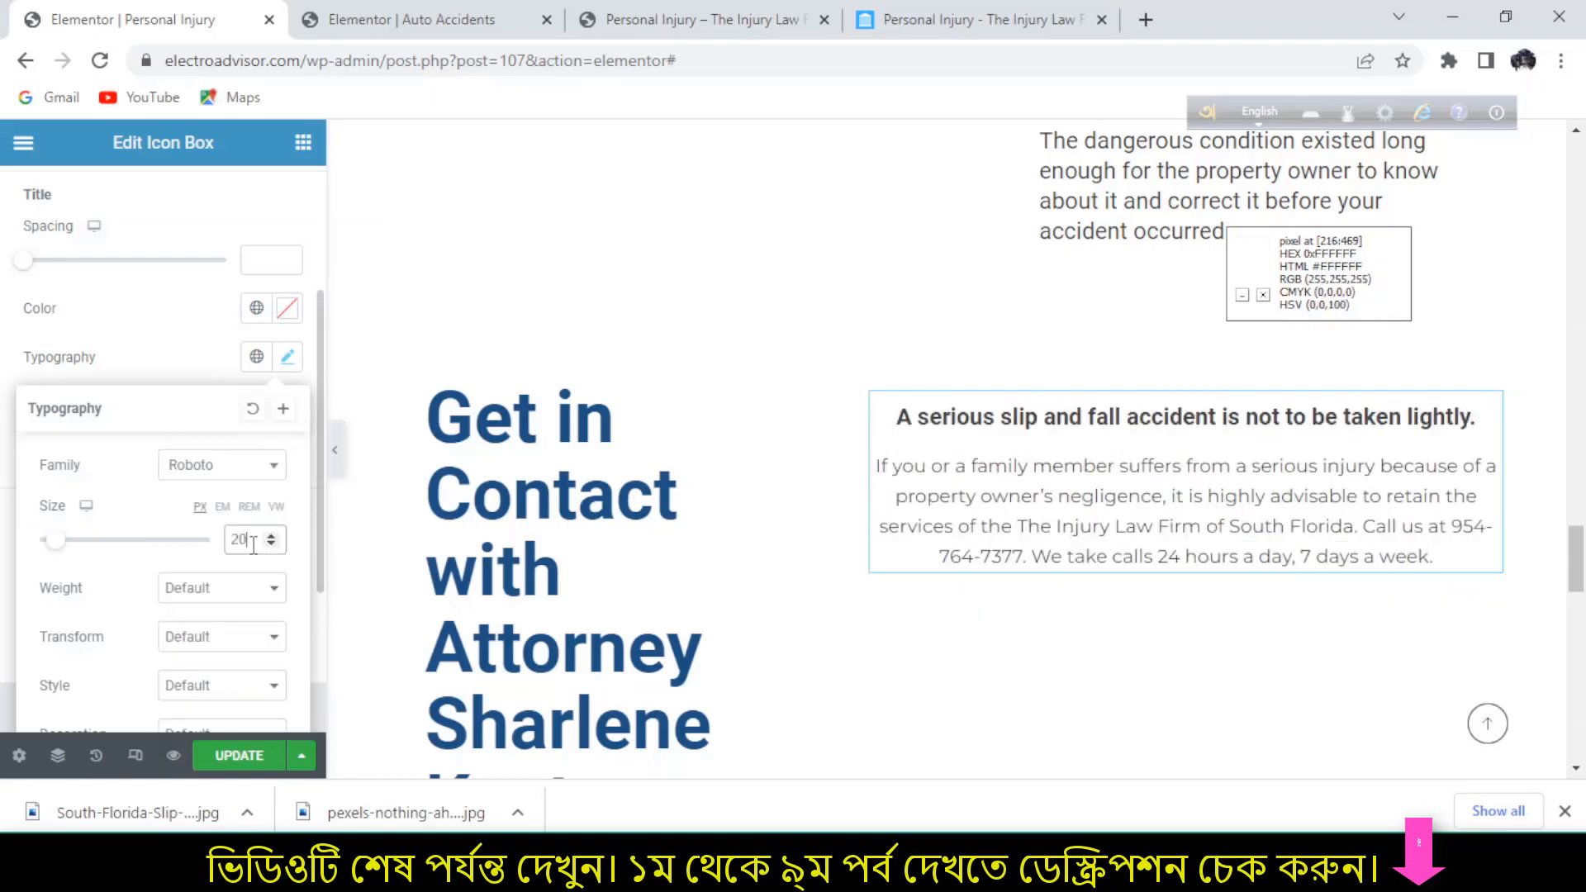
pyautogui.click(234, 591)
pyautogui.click(215, 712)
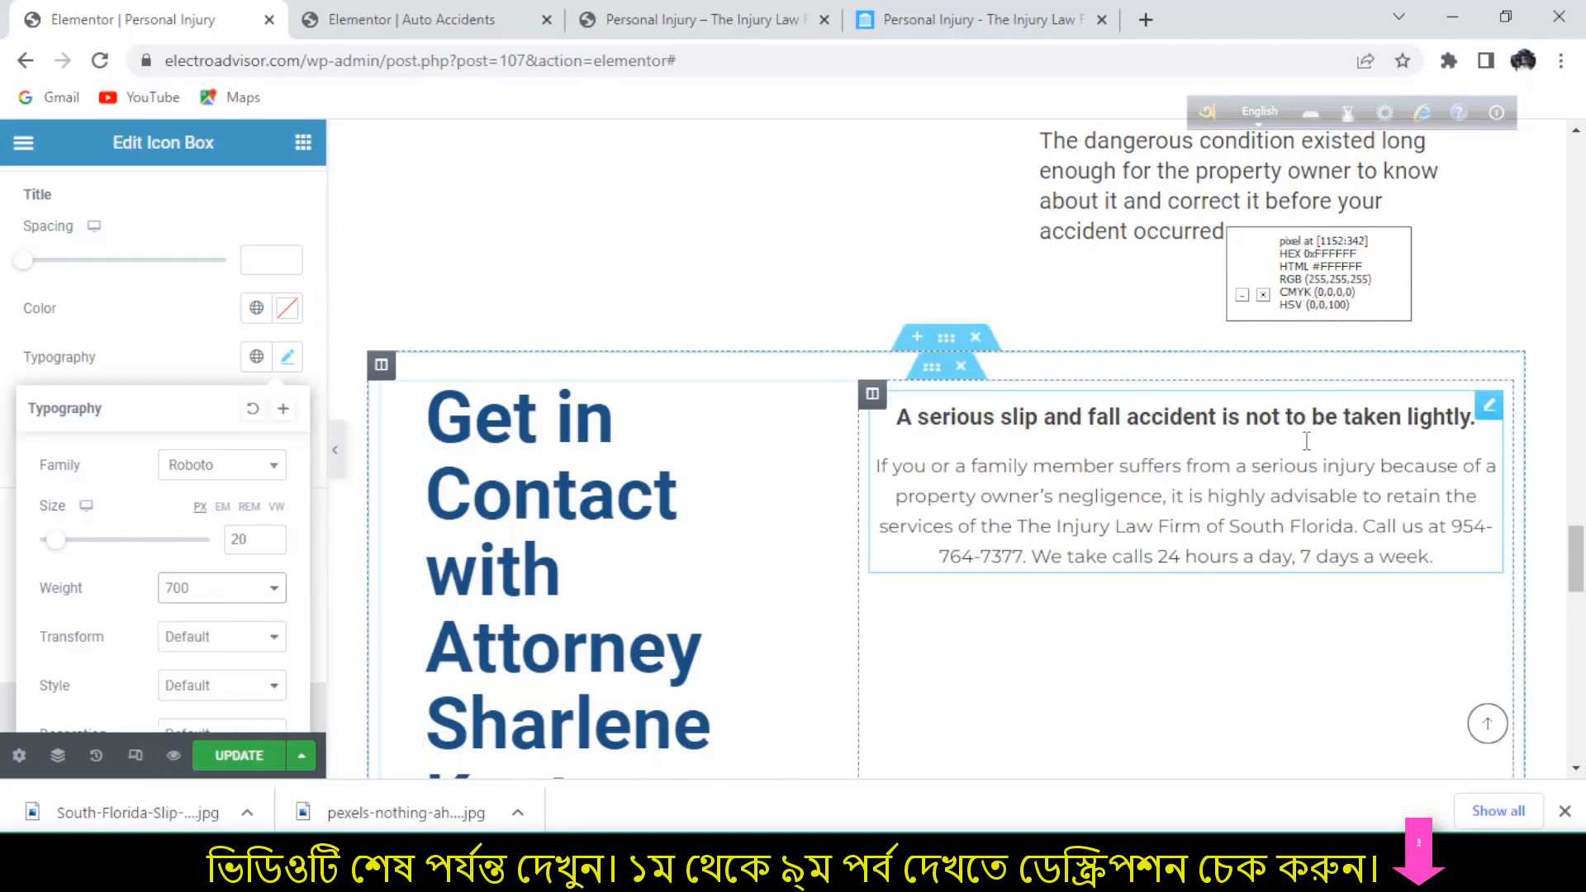
pyautogui.click(950, 486)
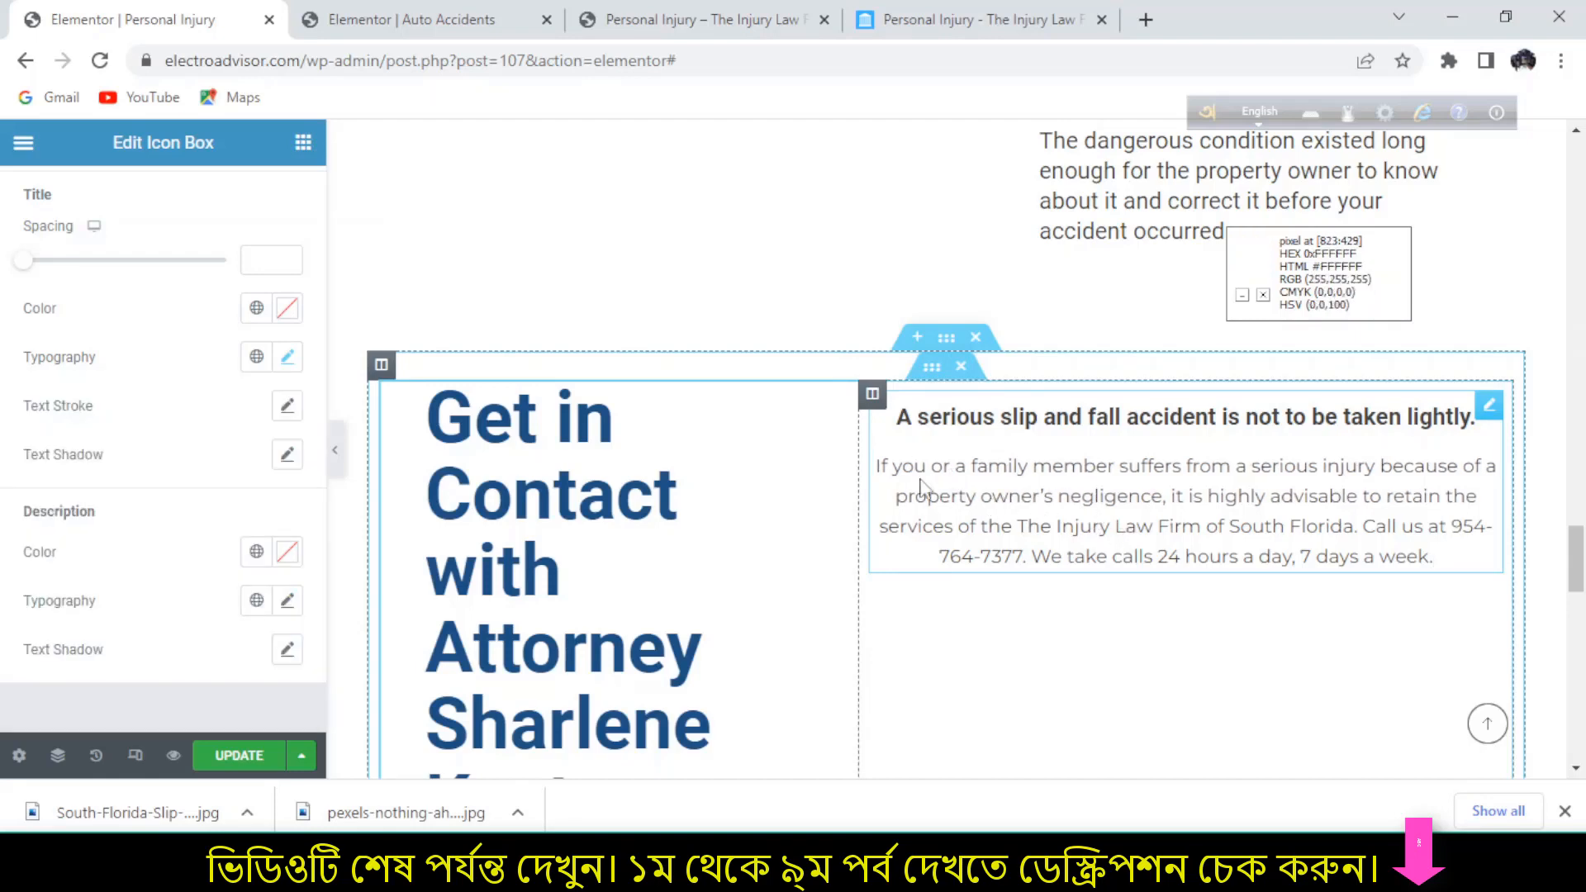
# - Check the reference card's spacing, then unlink the icon box's padding values and set the top padding to 60 px
pyautogui.click(979, 19)
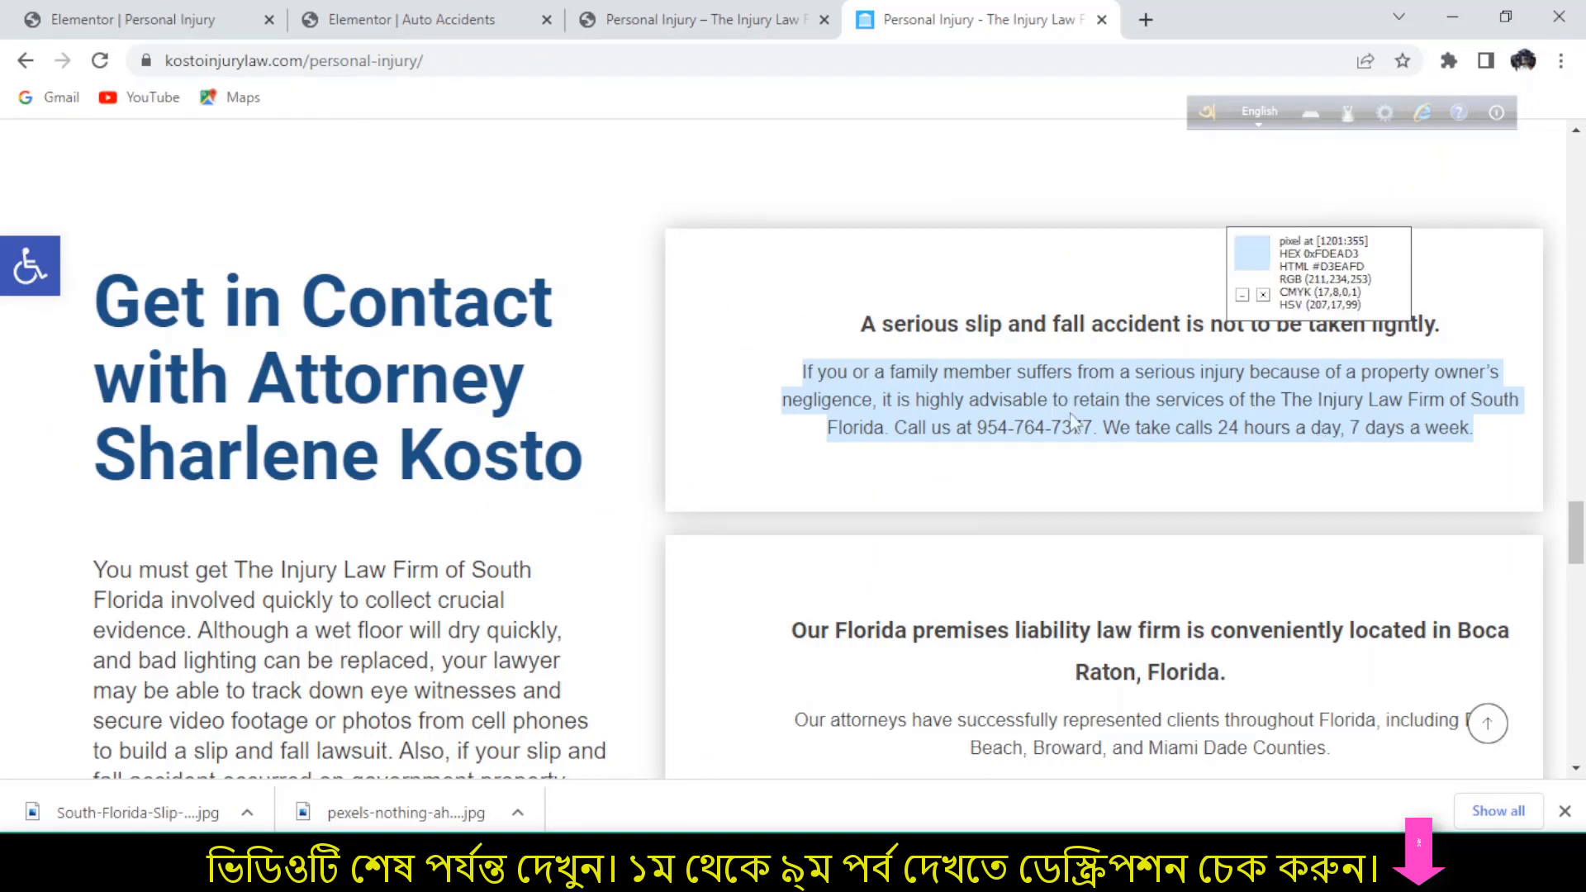
pyautogui.click(1148, 426)
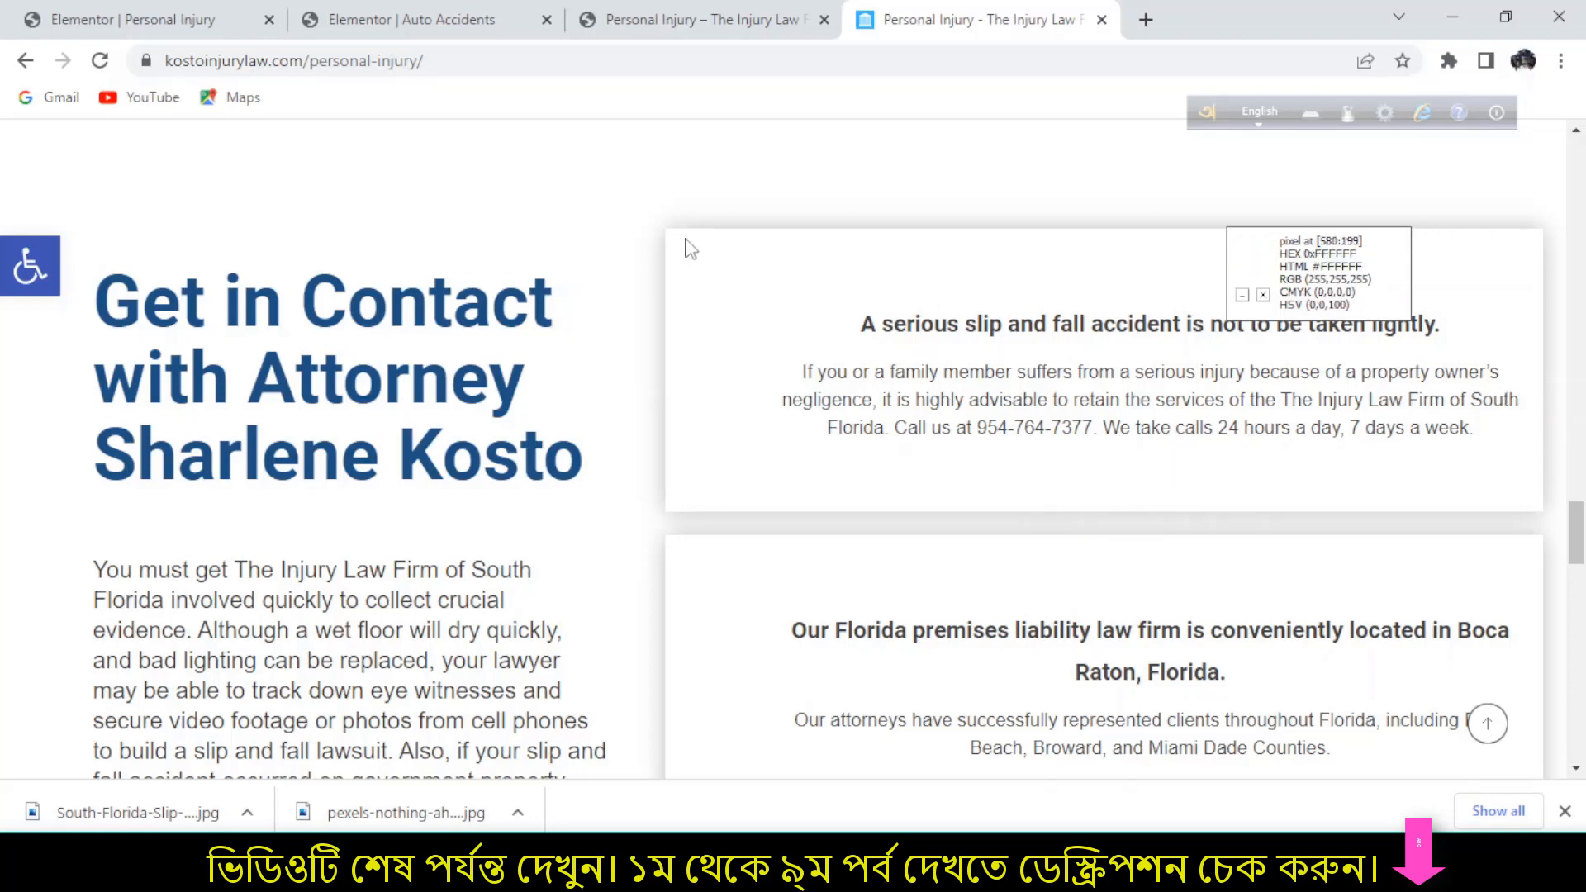
pyautogui.click(157, 19)
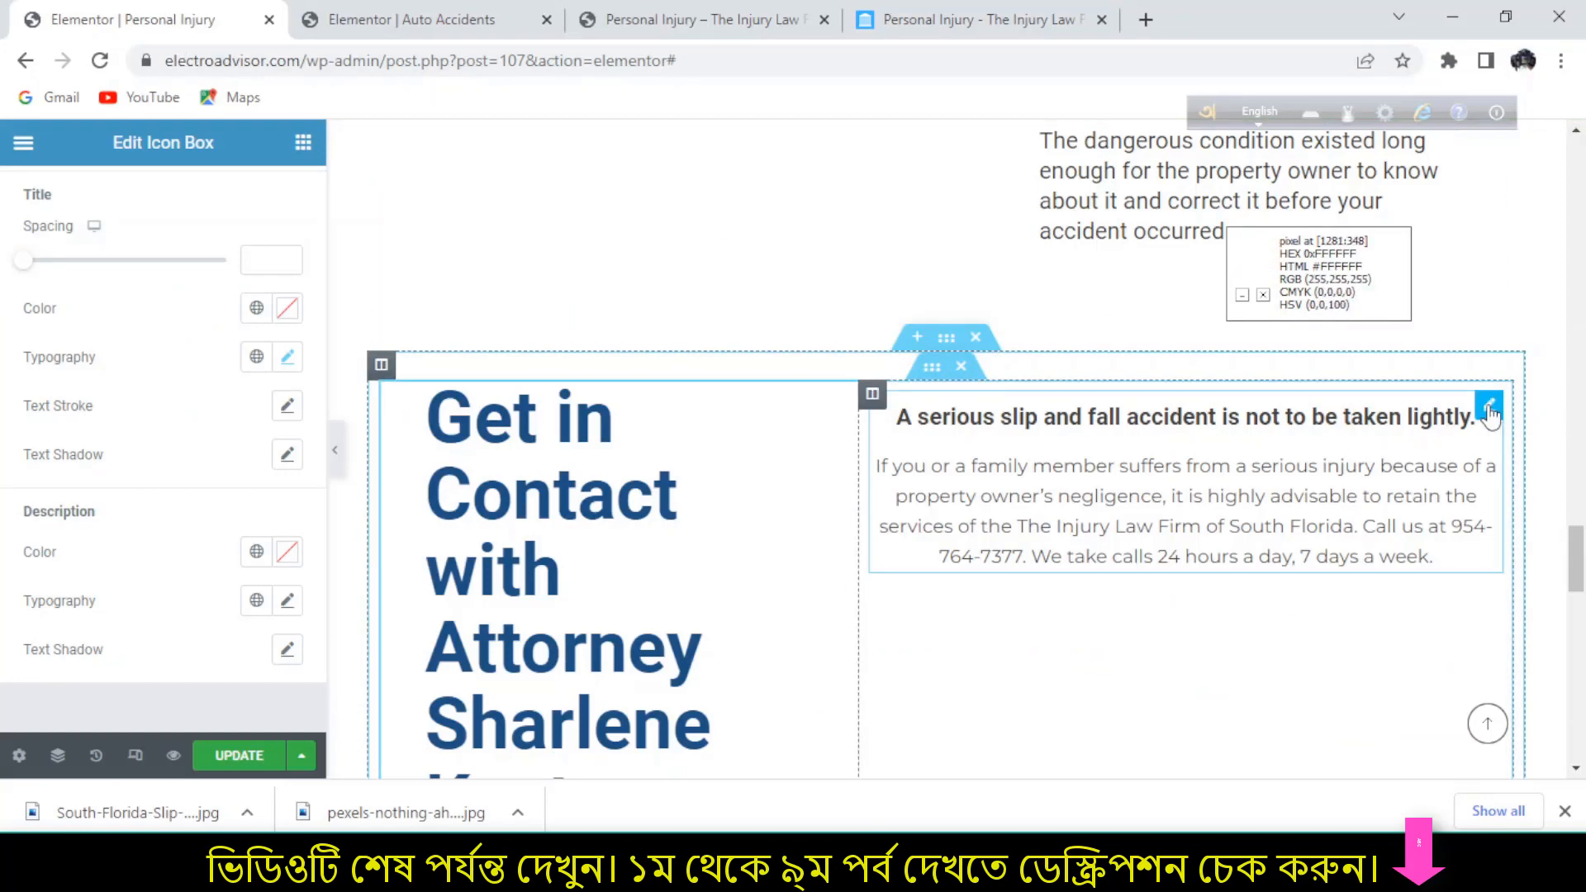
pyautogui.scroll(3, 182, 248)
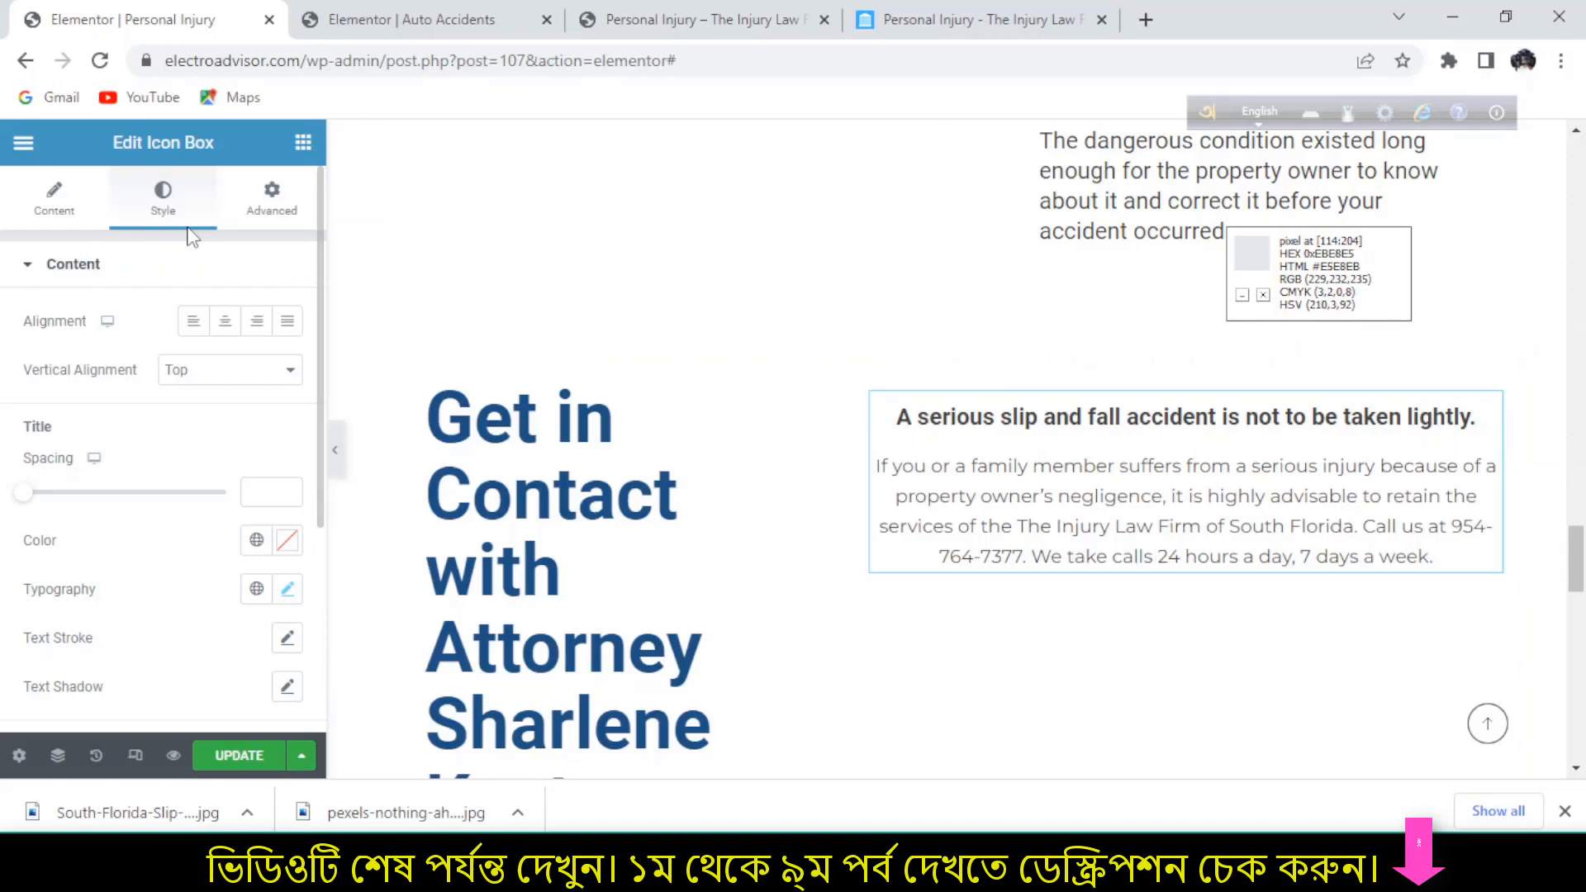
pyautogui.click(280, 211)
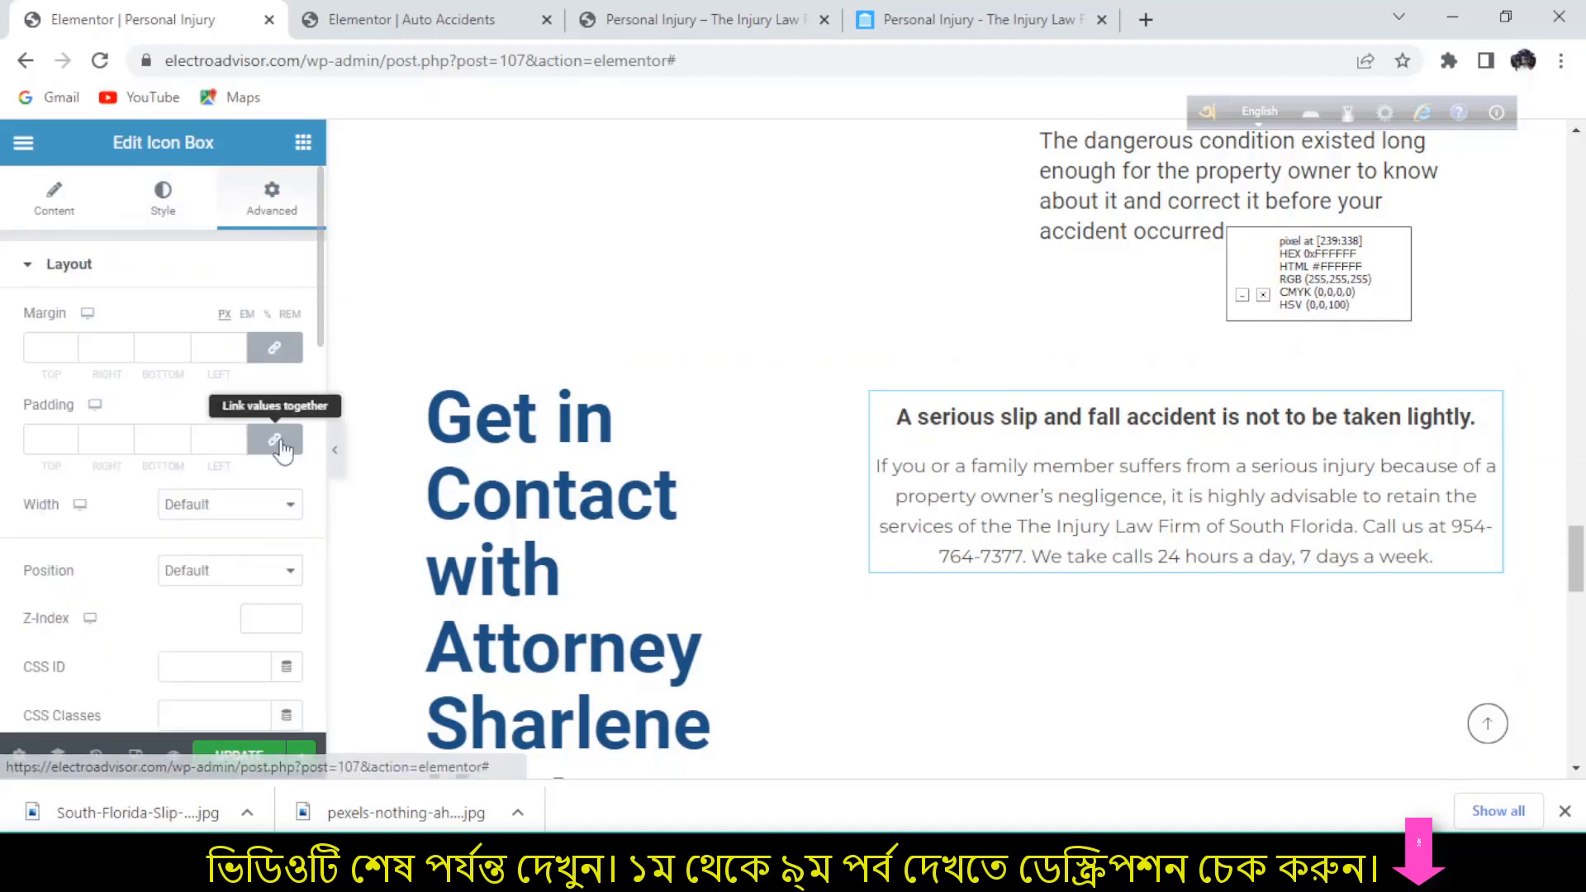
pyautogui.click(36, 438)
pyautogui.write('8')
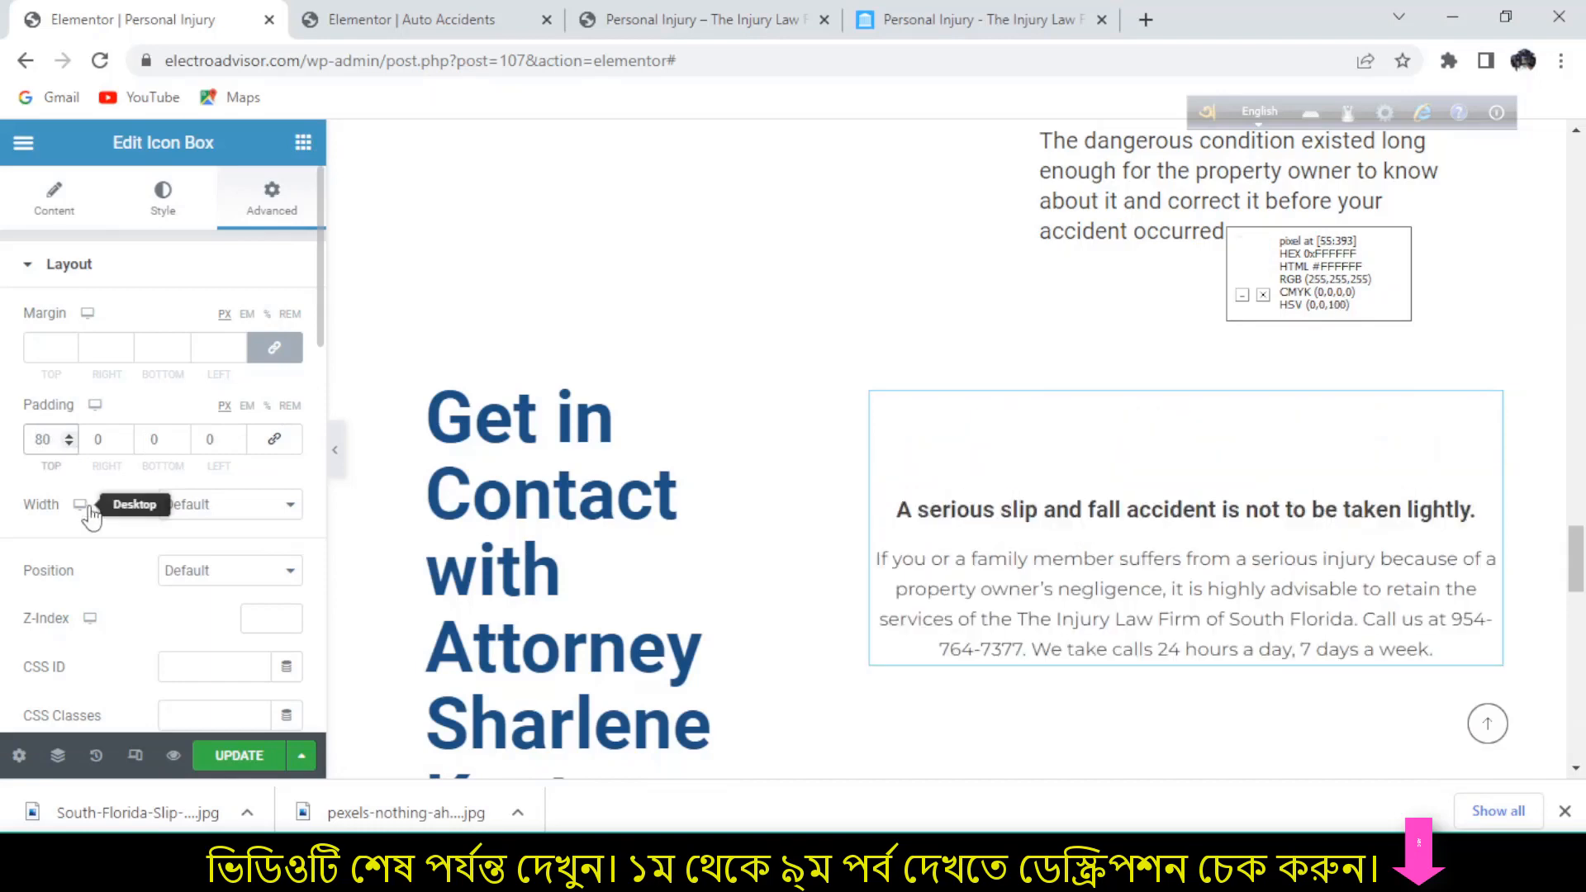
pyautogui.press('BackSpace')
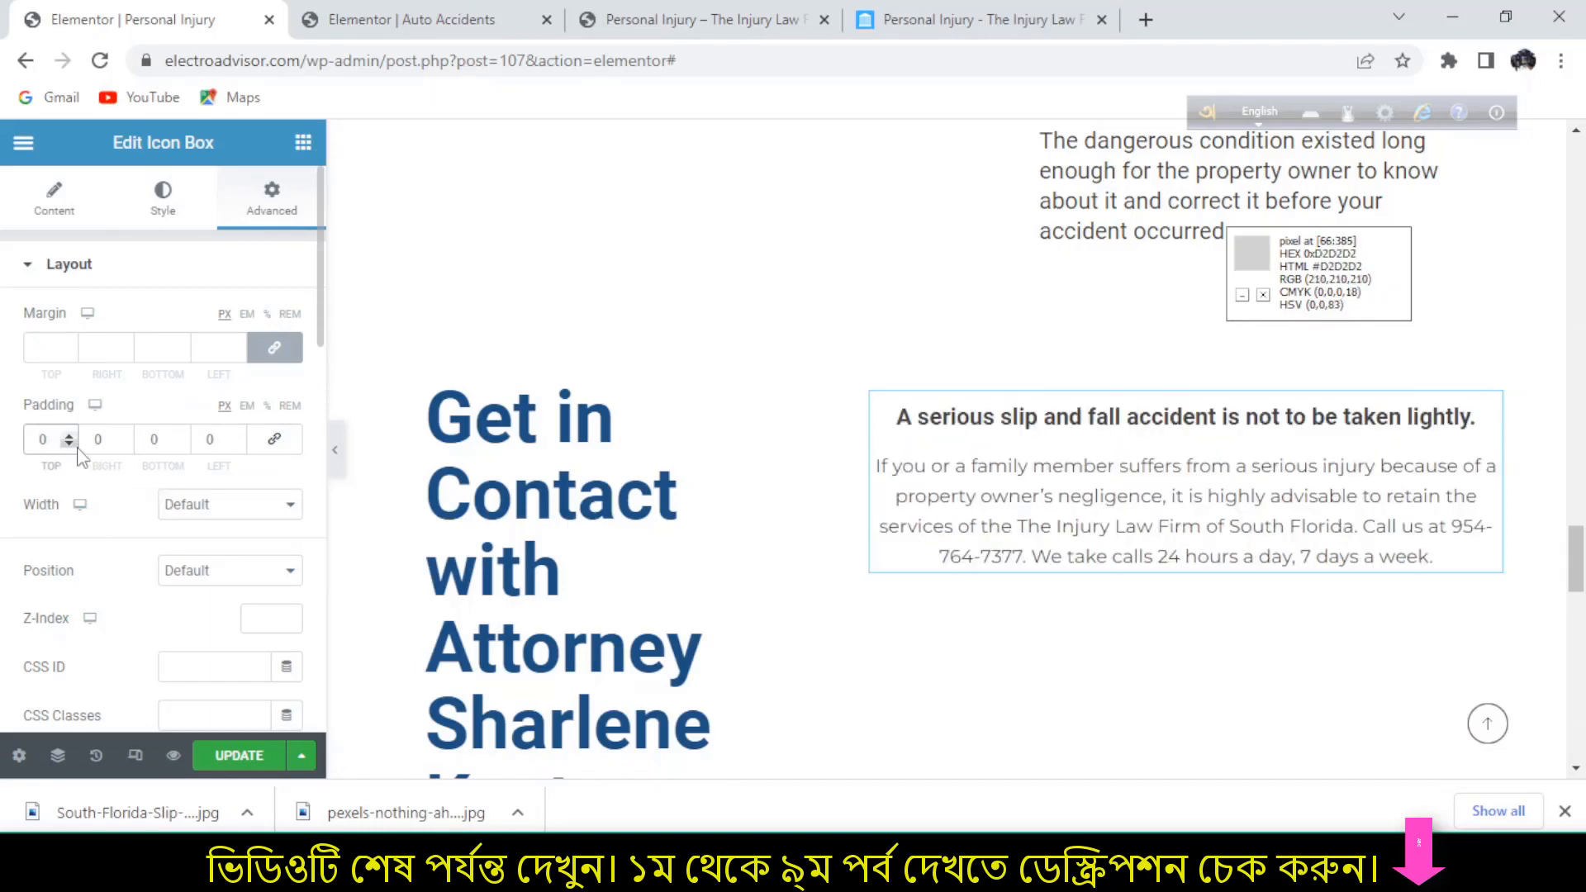
pyautogui.write('6')
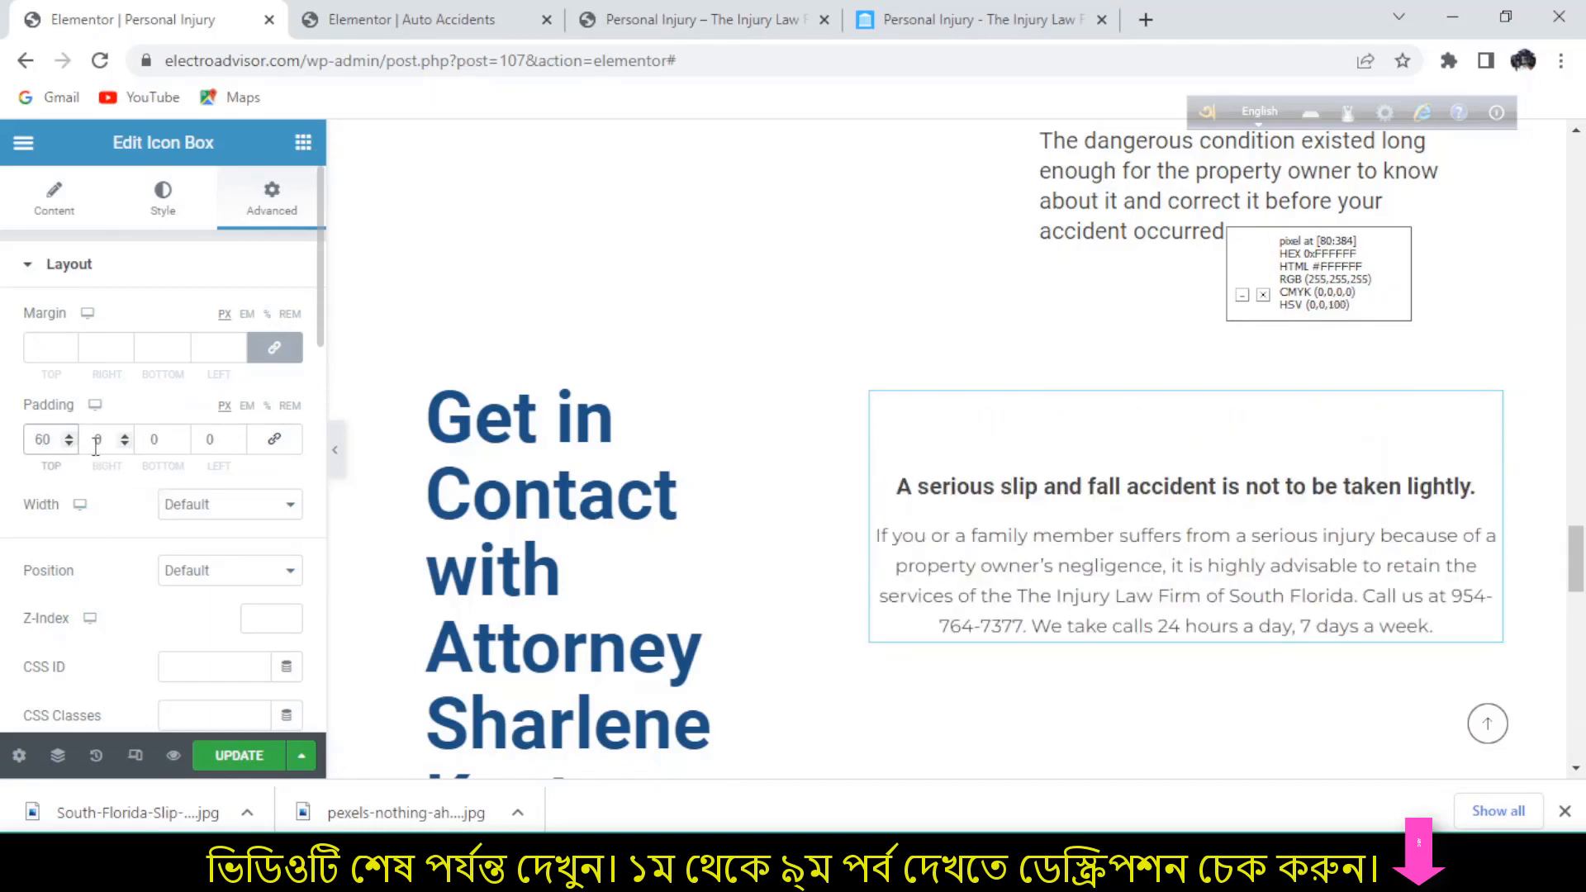
# - Set the icon box's padding to 20 px on the right side, 60 px at the bottom and 60 px on the left side
pyautogui.click(96, 438)
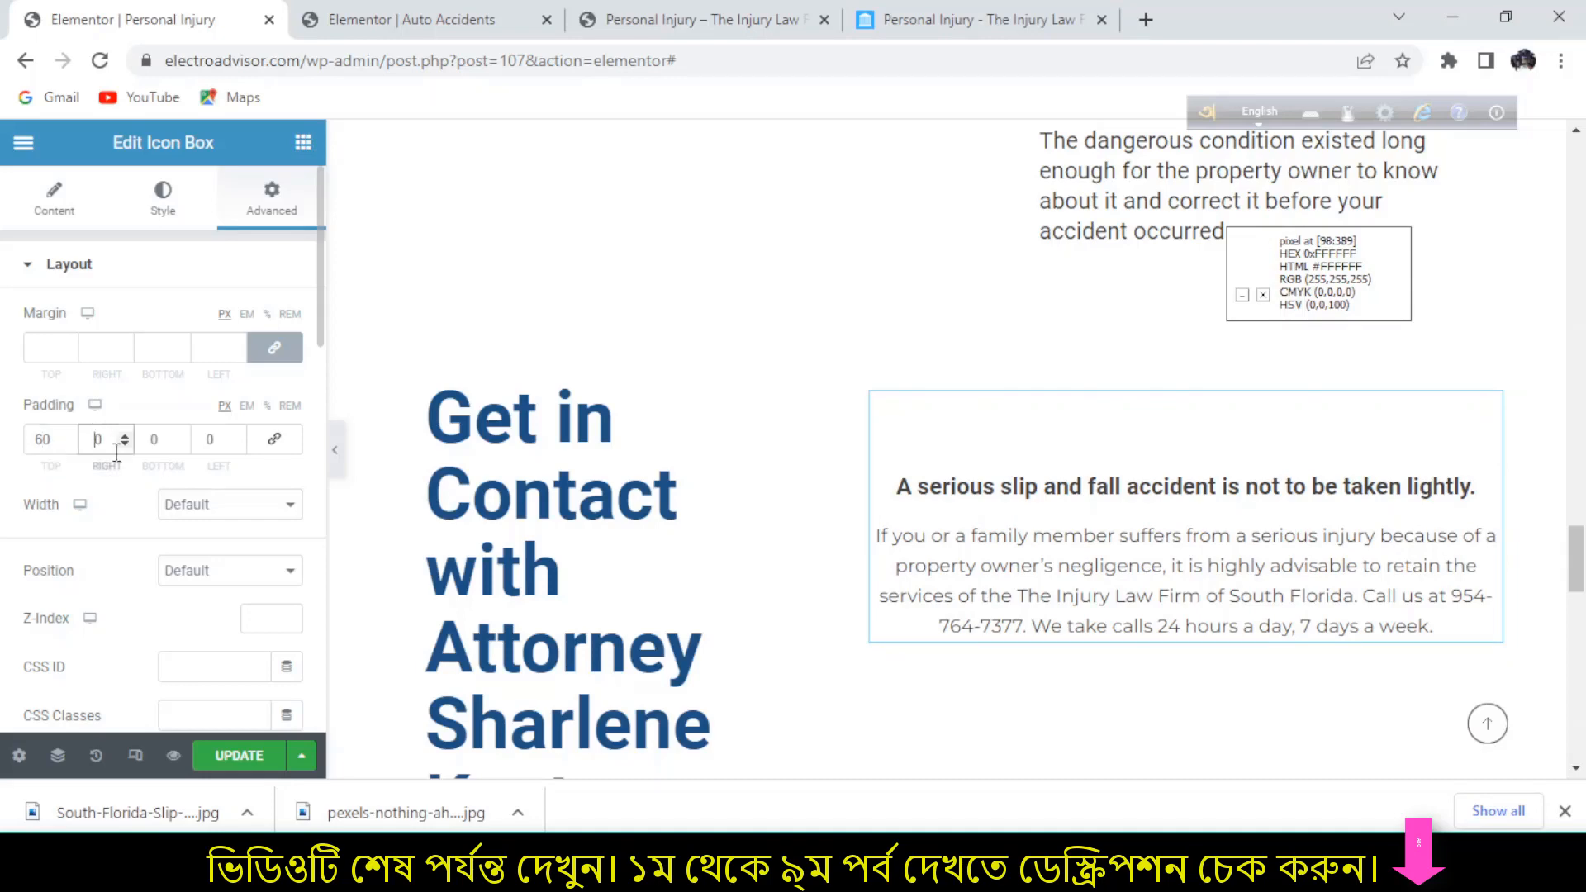
pyautogui.write('2')
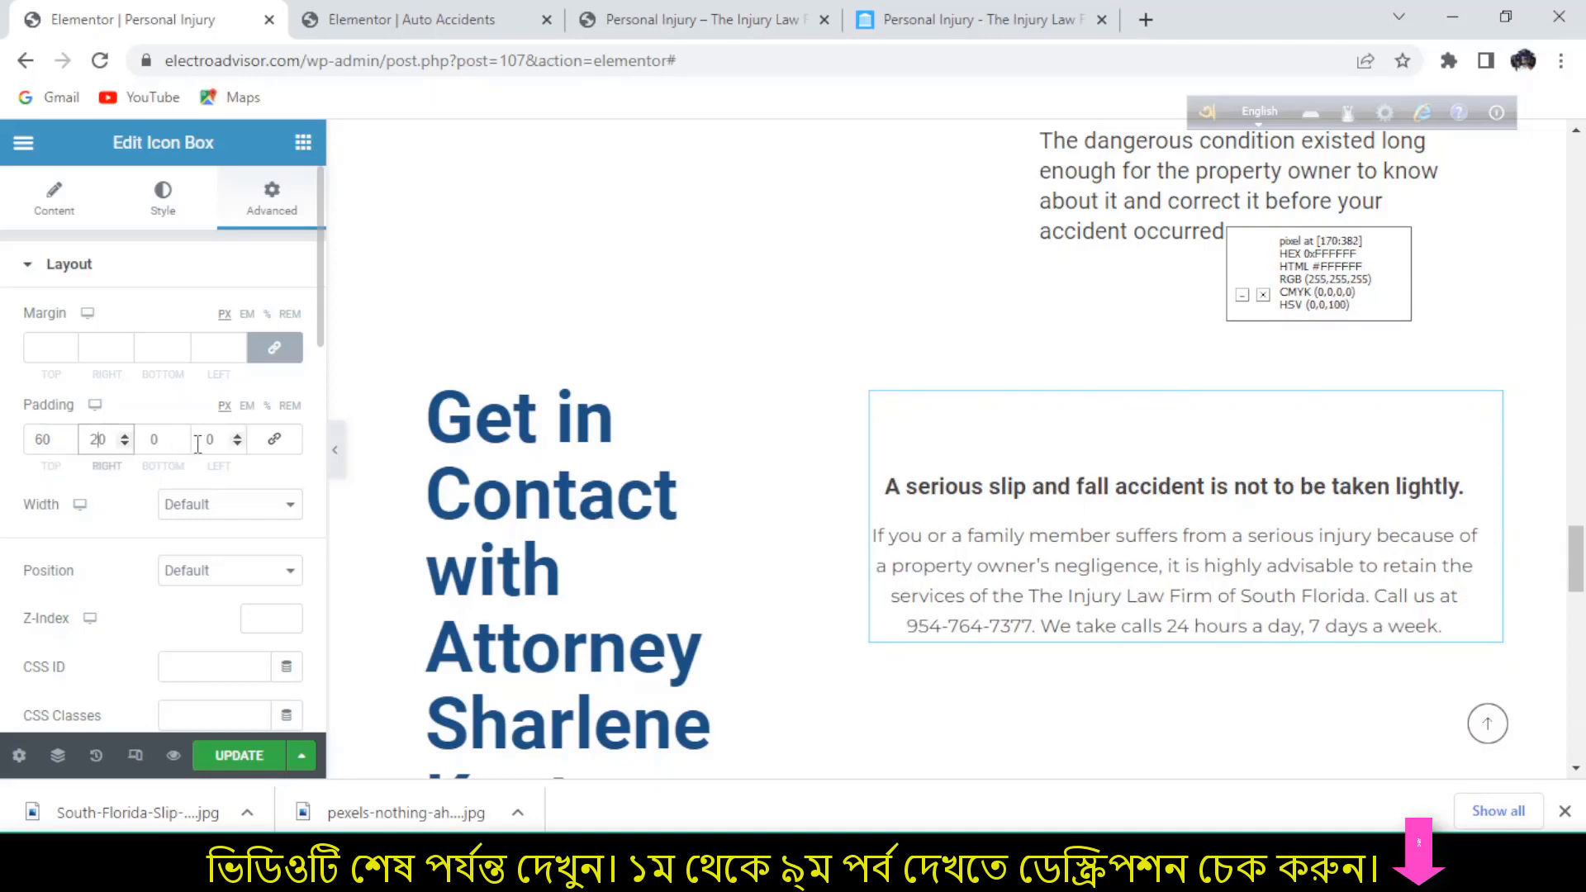
pyautogui.click(179, 439)
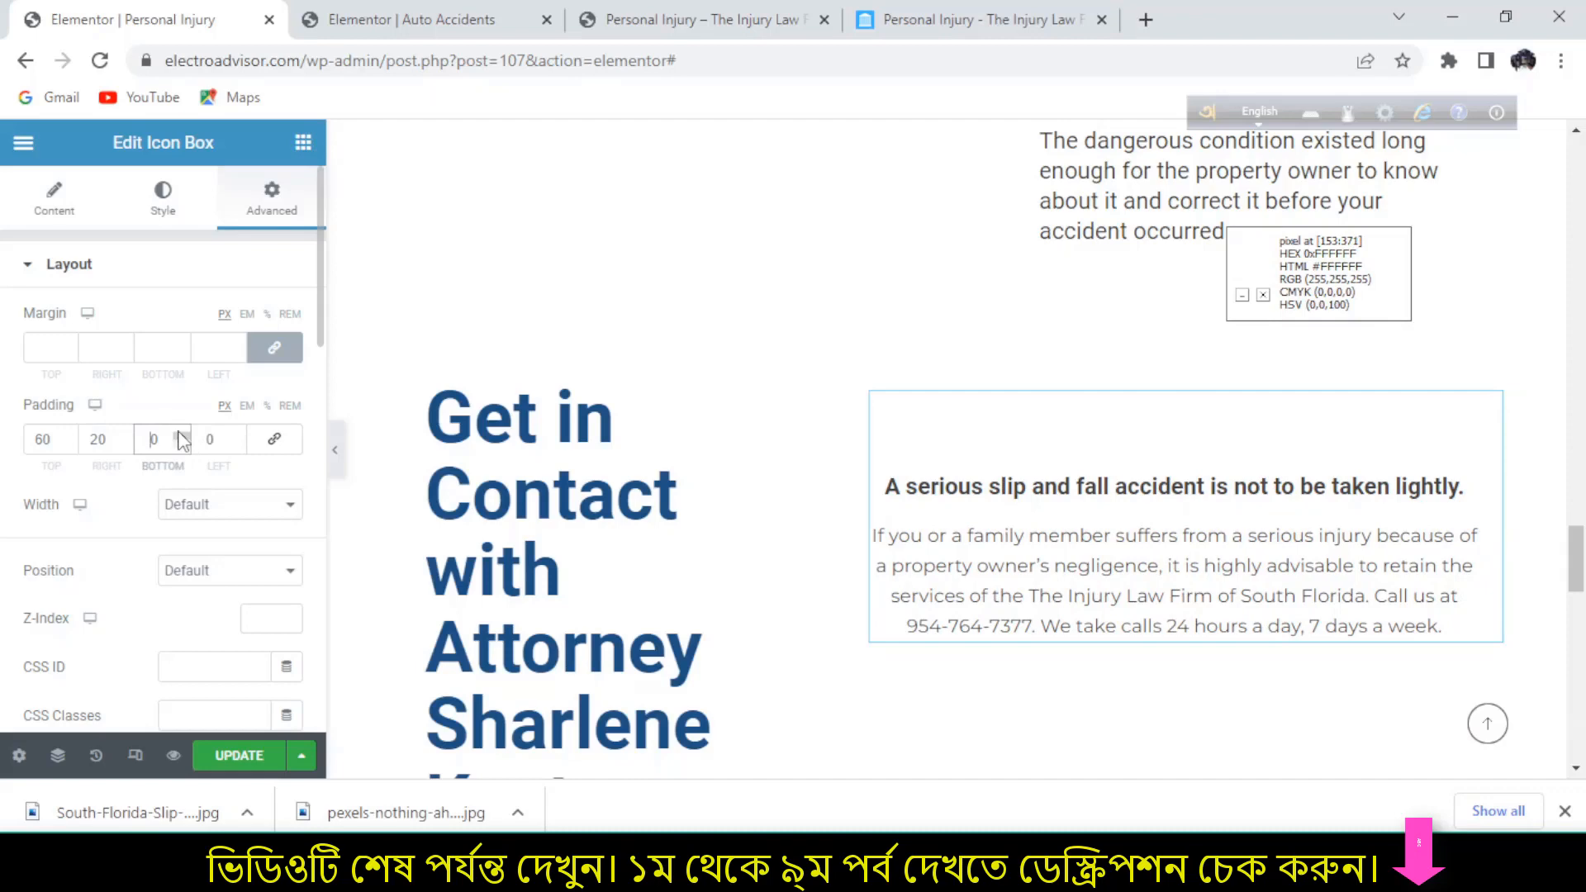
pyautogui.write('6')
pyautogui.click(205, 435)
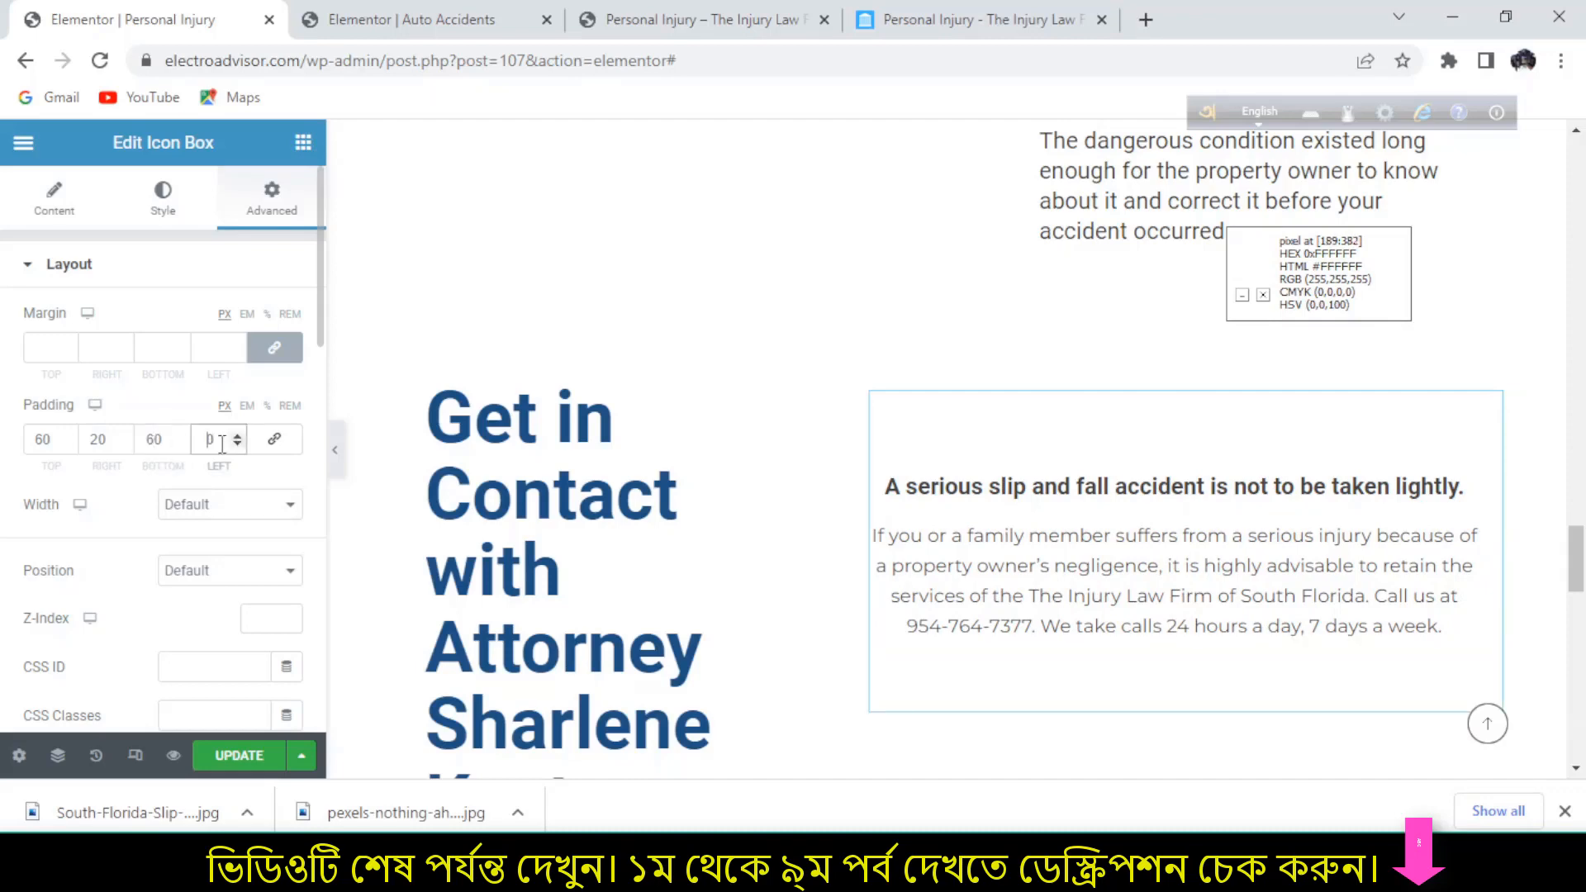
pyautogui.write('6')
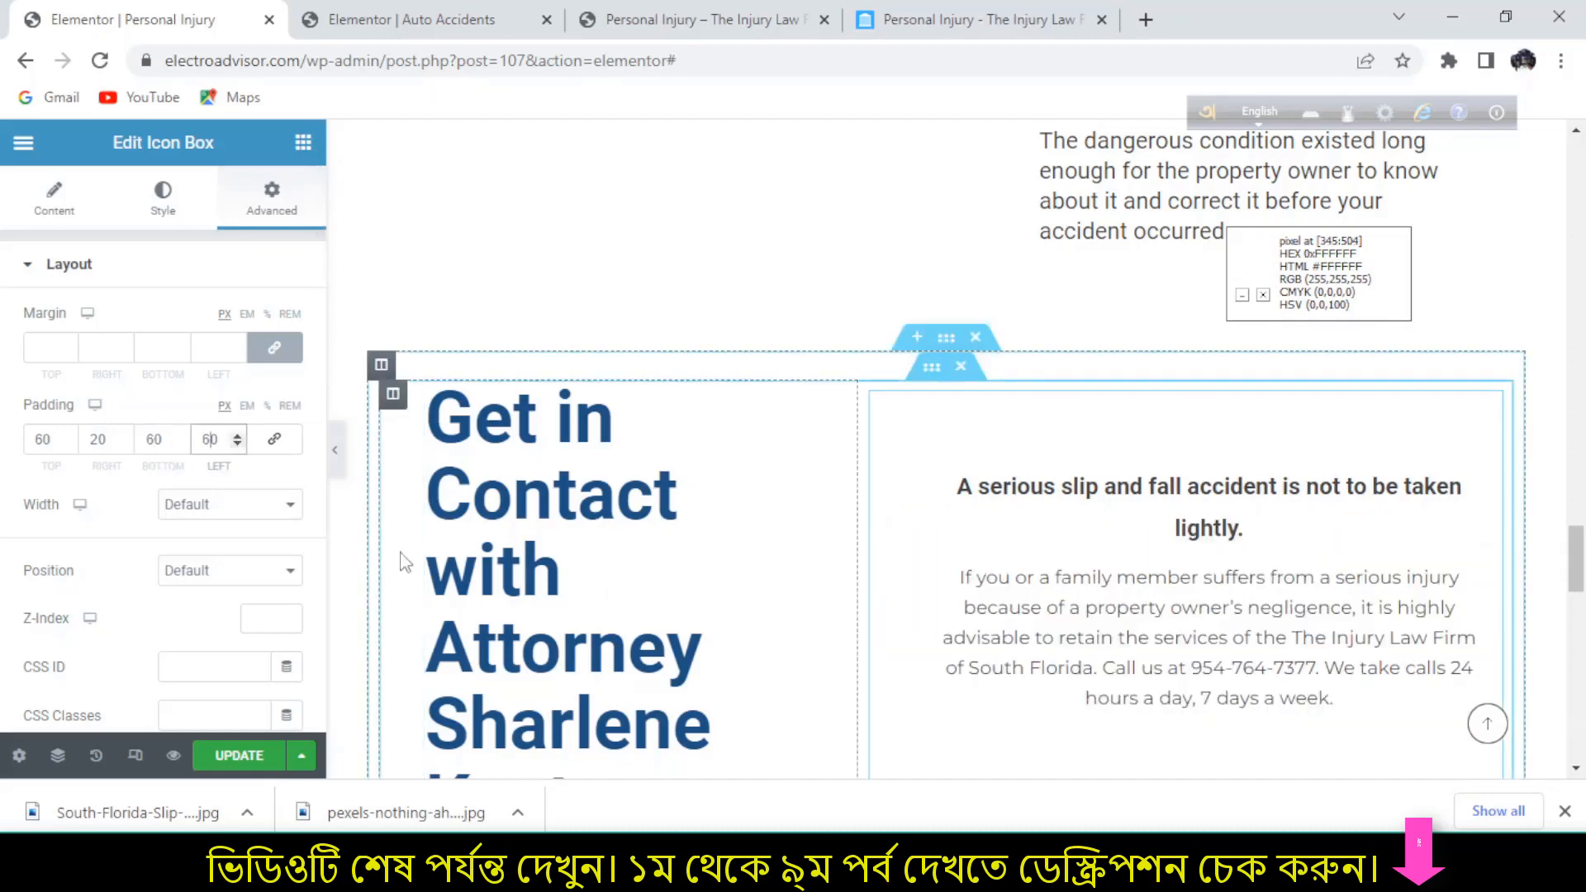
# - Compare the card at full width with the reference page and reduce its right-side padding to 0 px
pyautogui.click(335, 450)
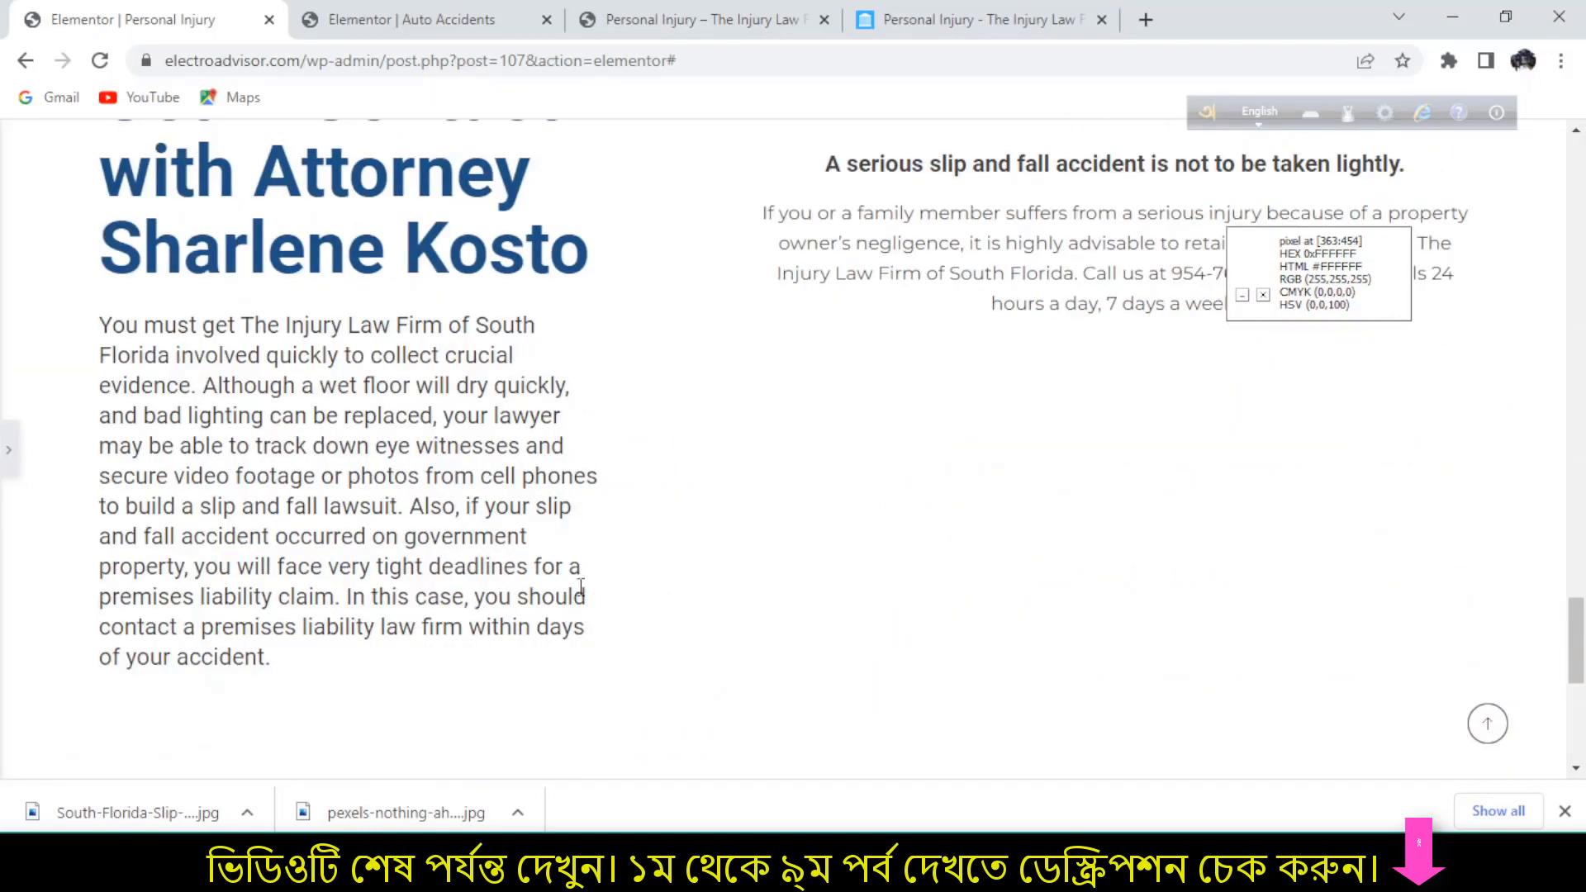
pyautogui.click(975, 19)
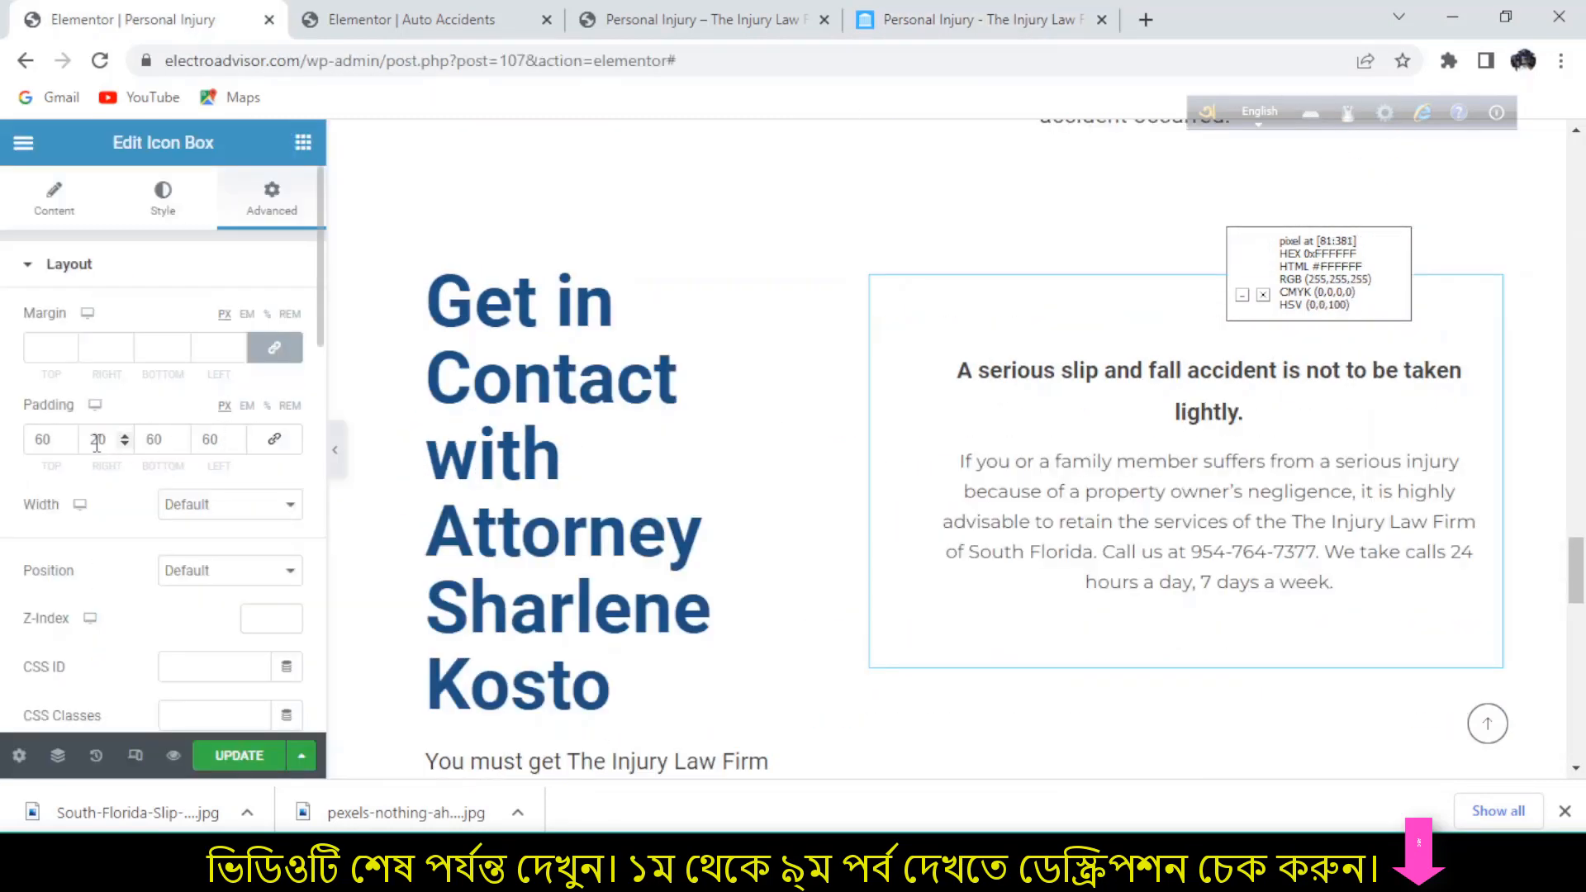
pyautogui.click(103, 439)
pyautogui.press('BackSpace')
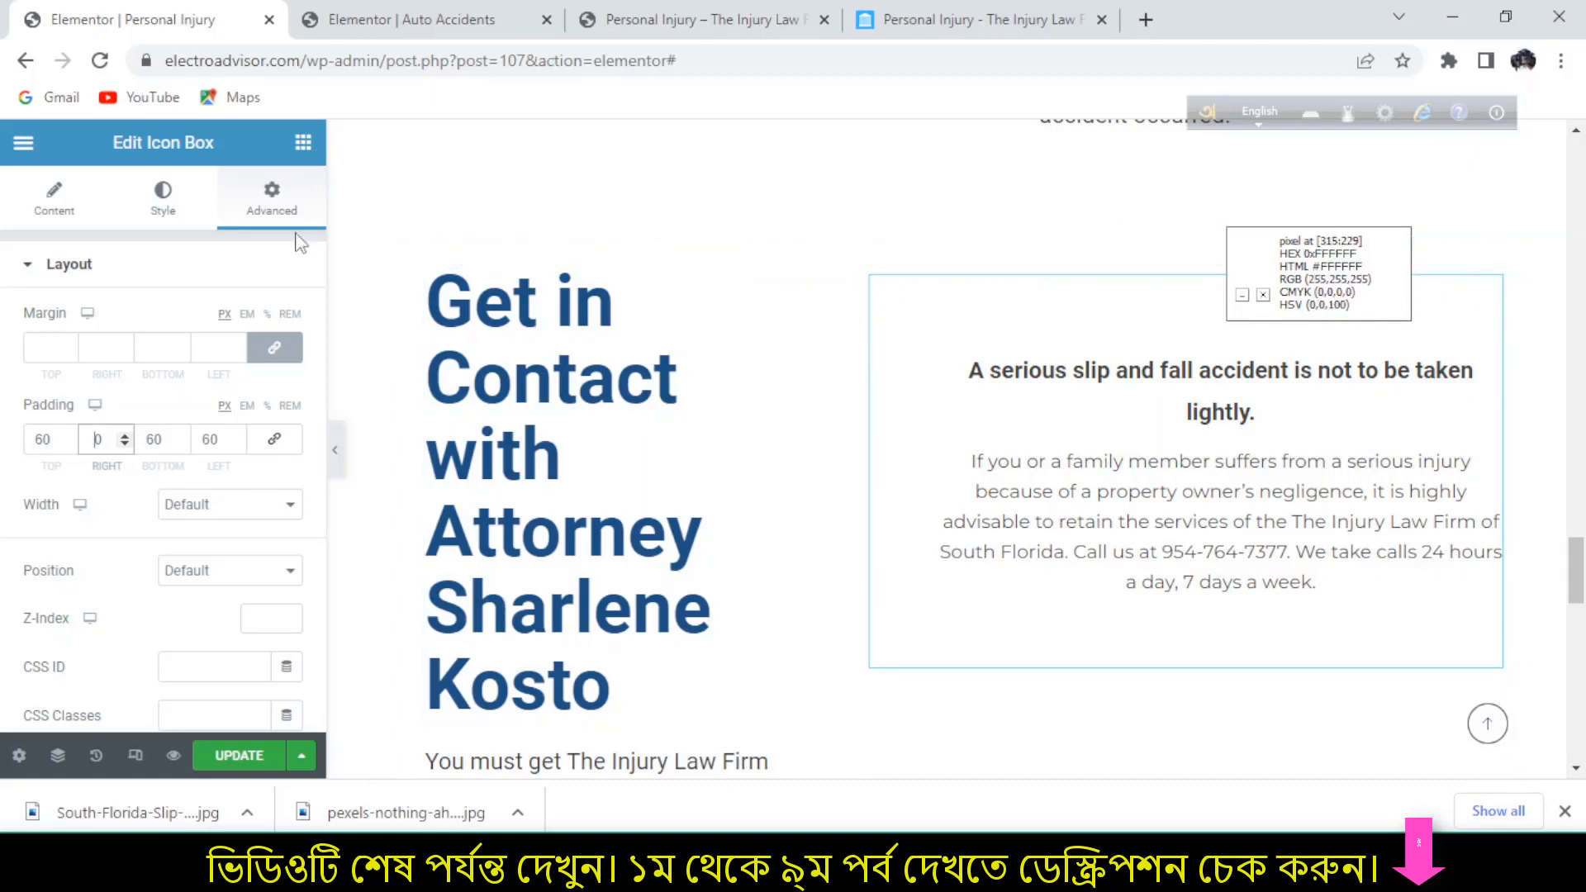
pyautogui.click(160, 206)
pyautogui.scroll(-4, 222, 570)
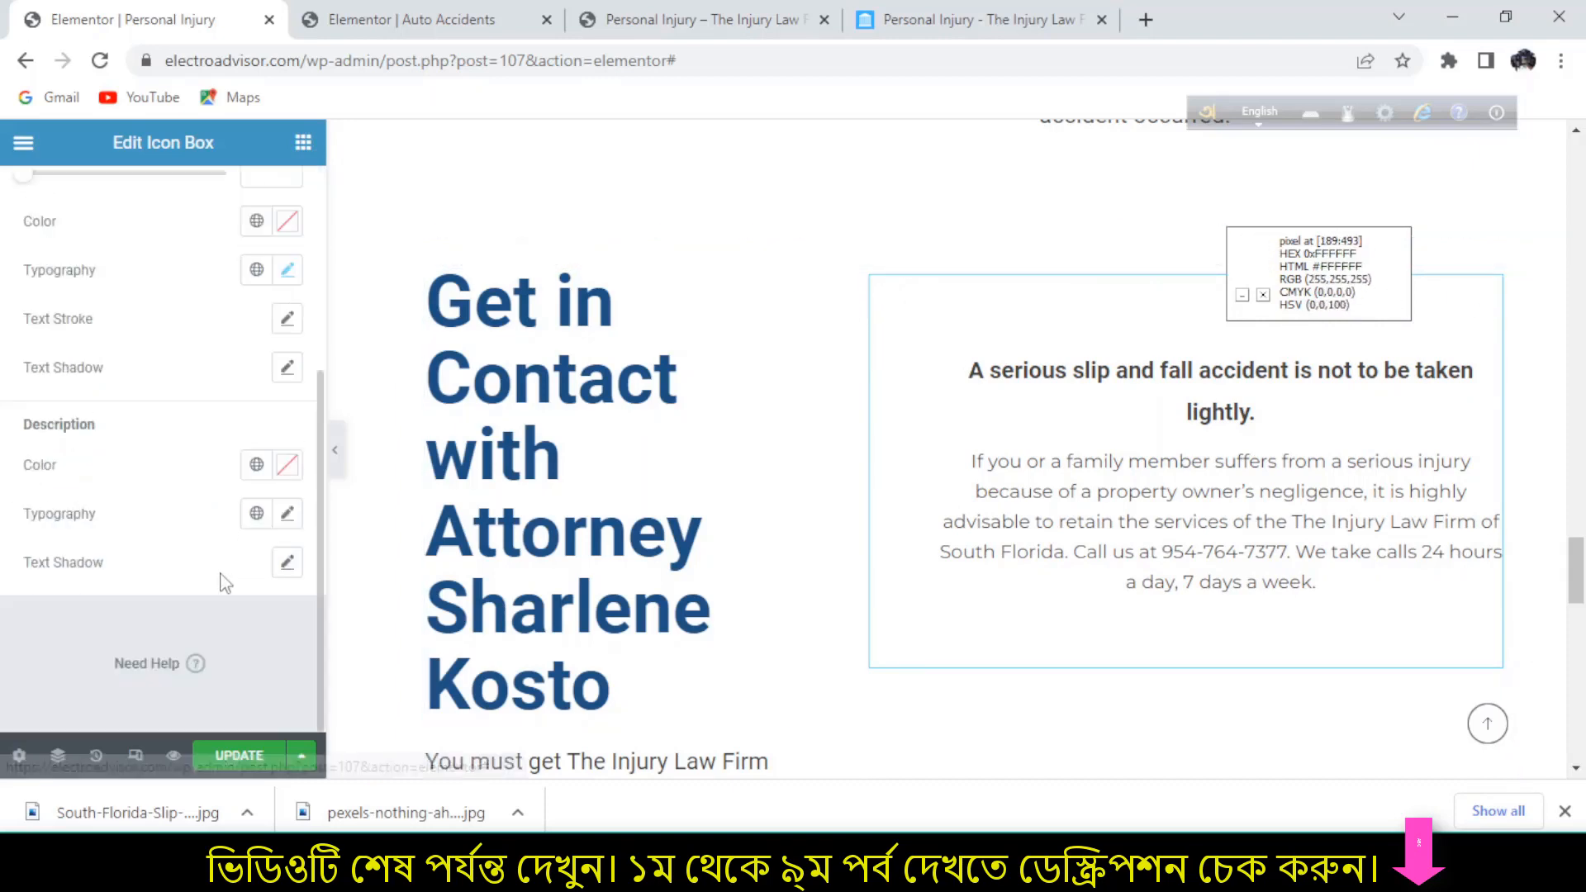
pyautogui.scroll(4, 223, 562)
pyautogui.scroll(-4, 198, 423)
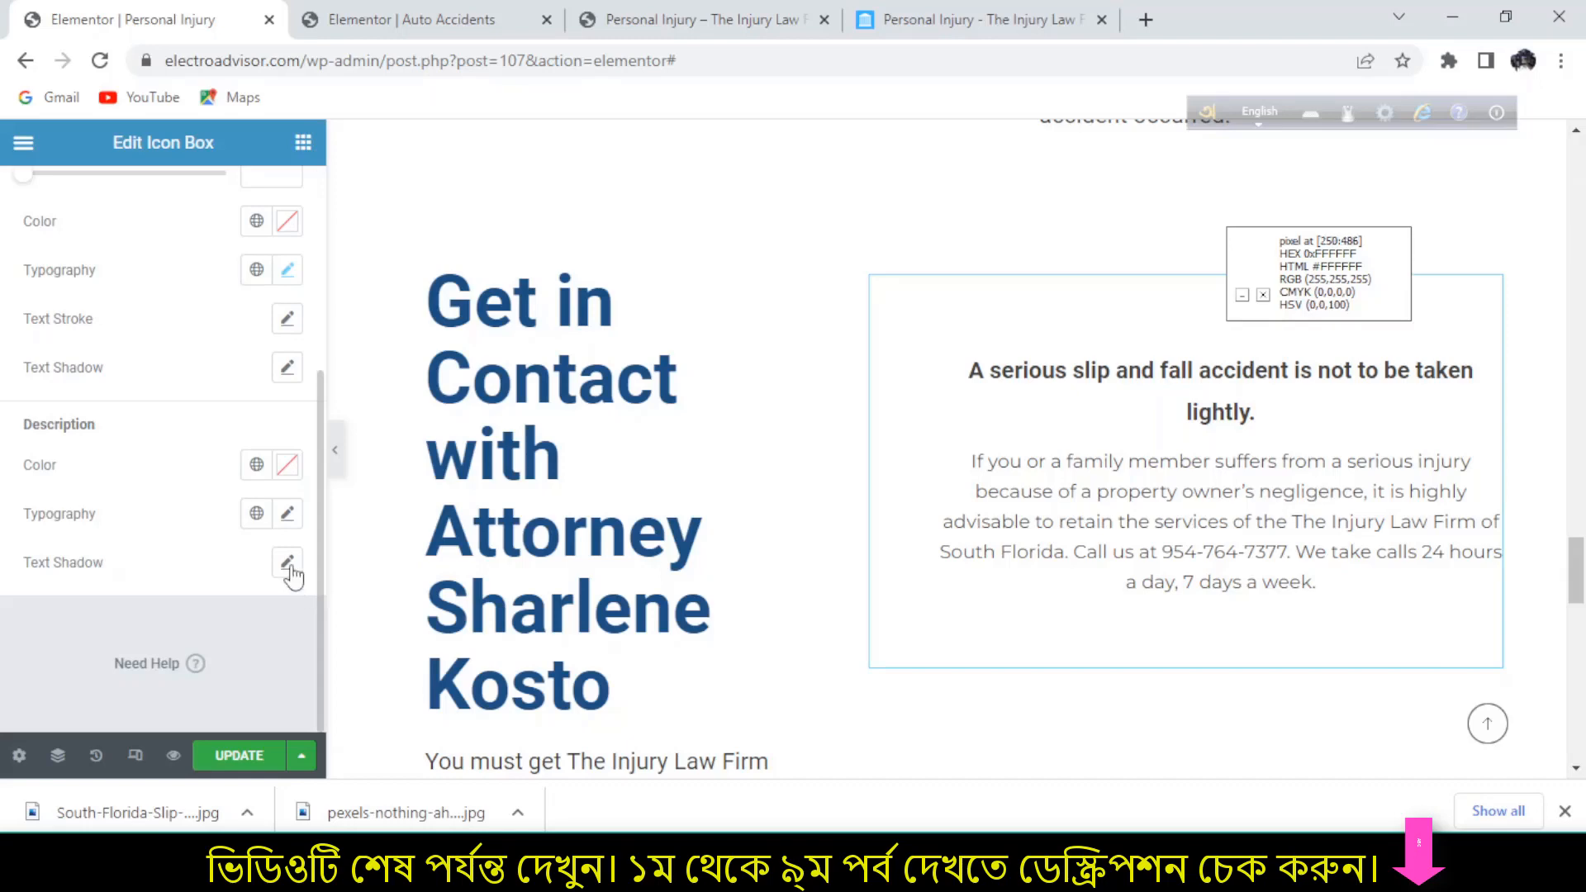
pyautogui.scroll(4, 195, 553)
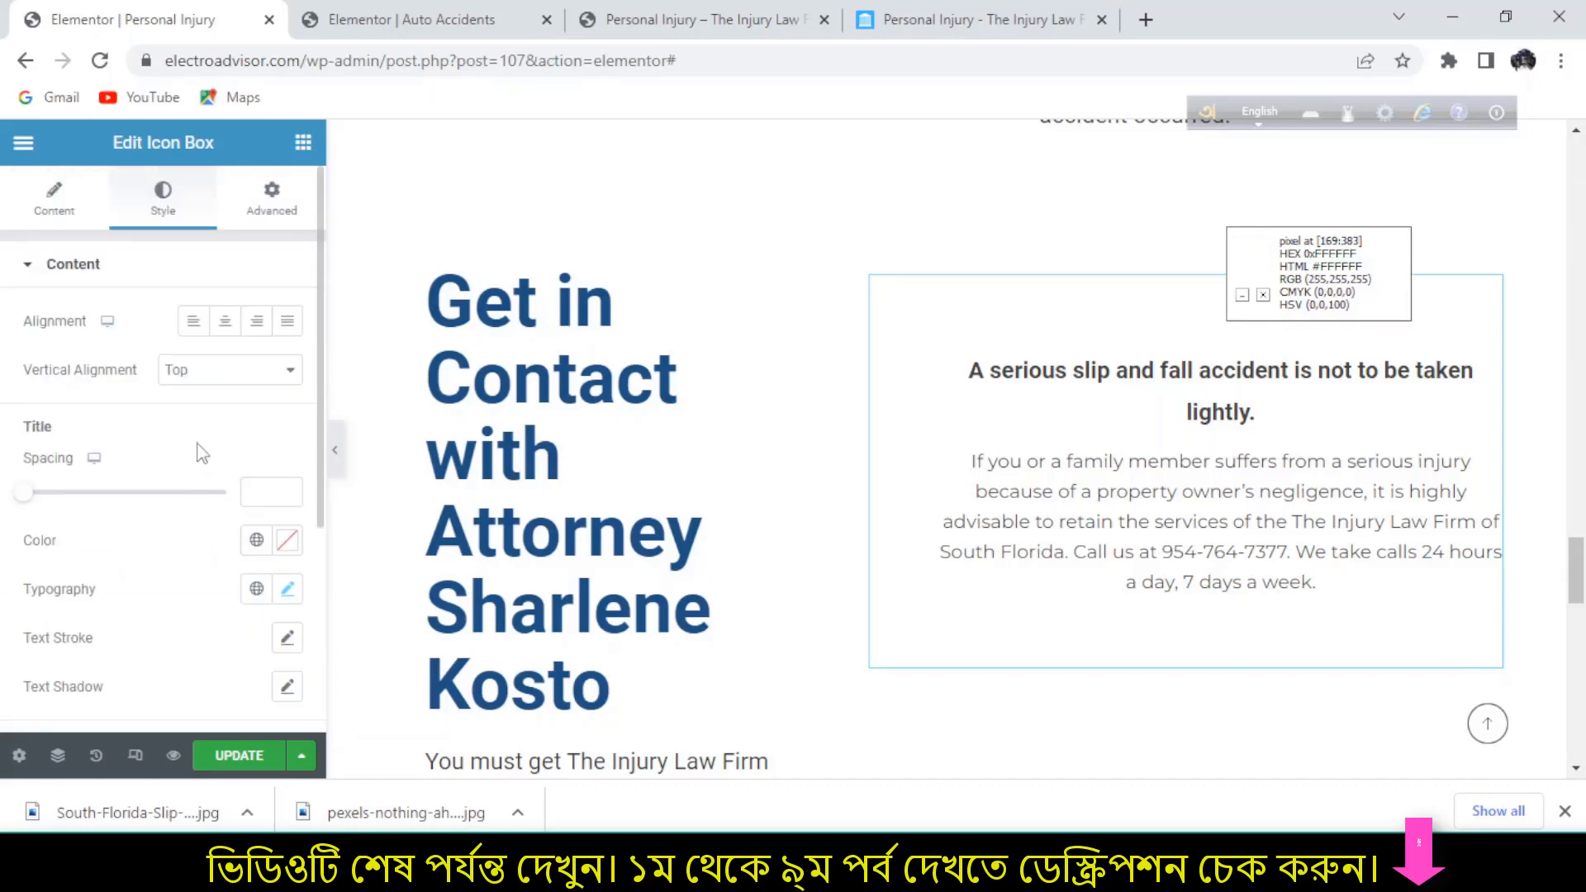
# - Add a box shadow with its default settings to the icon box and check it with the editing panel hidden
pyautogui.click(248, 203)
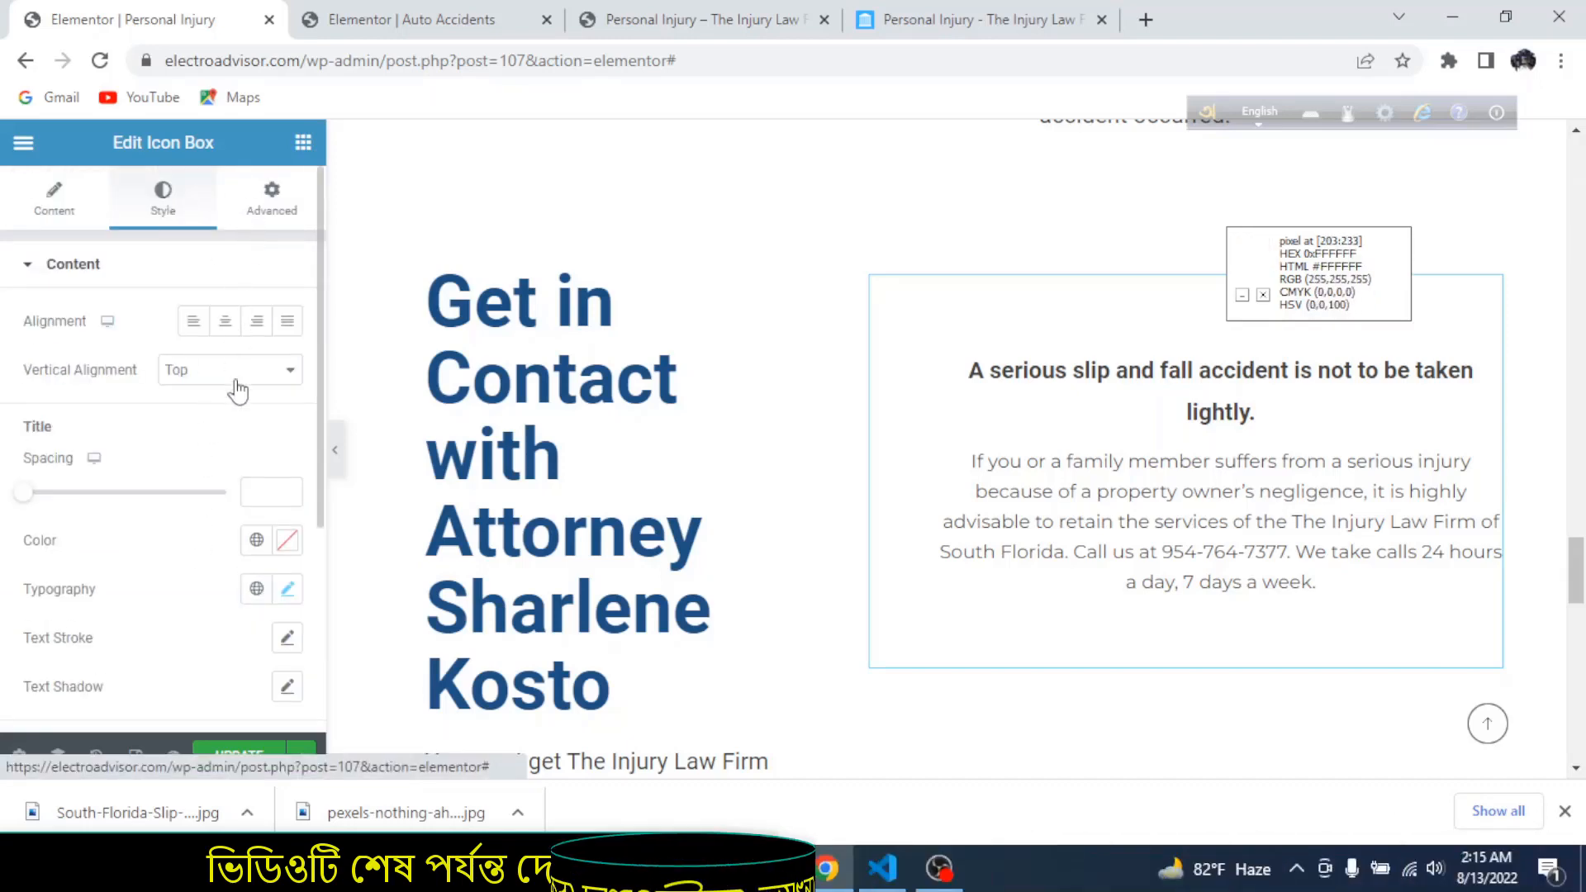
pyautogui.scroll(-5, 235, 529)
pyautogui.scroll(-4, 235, 529)
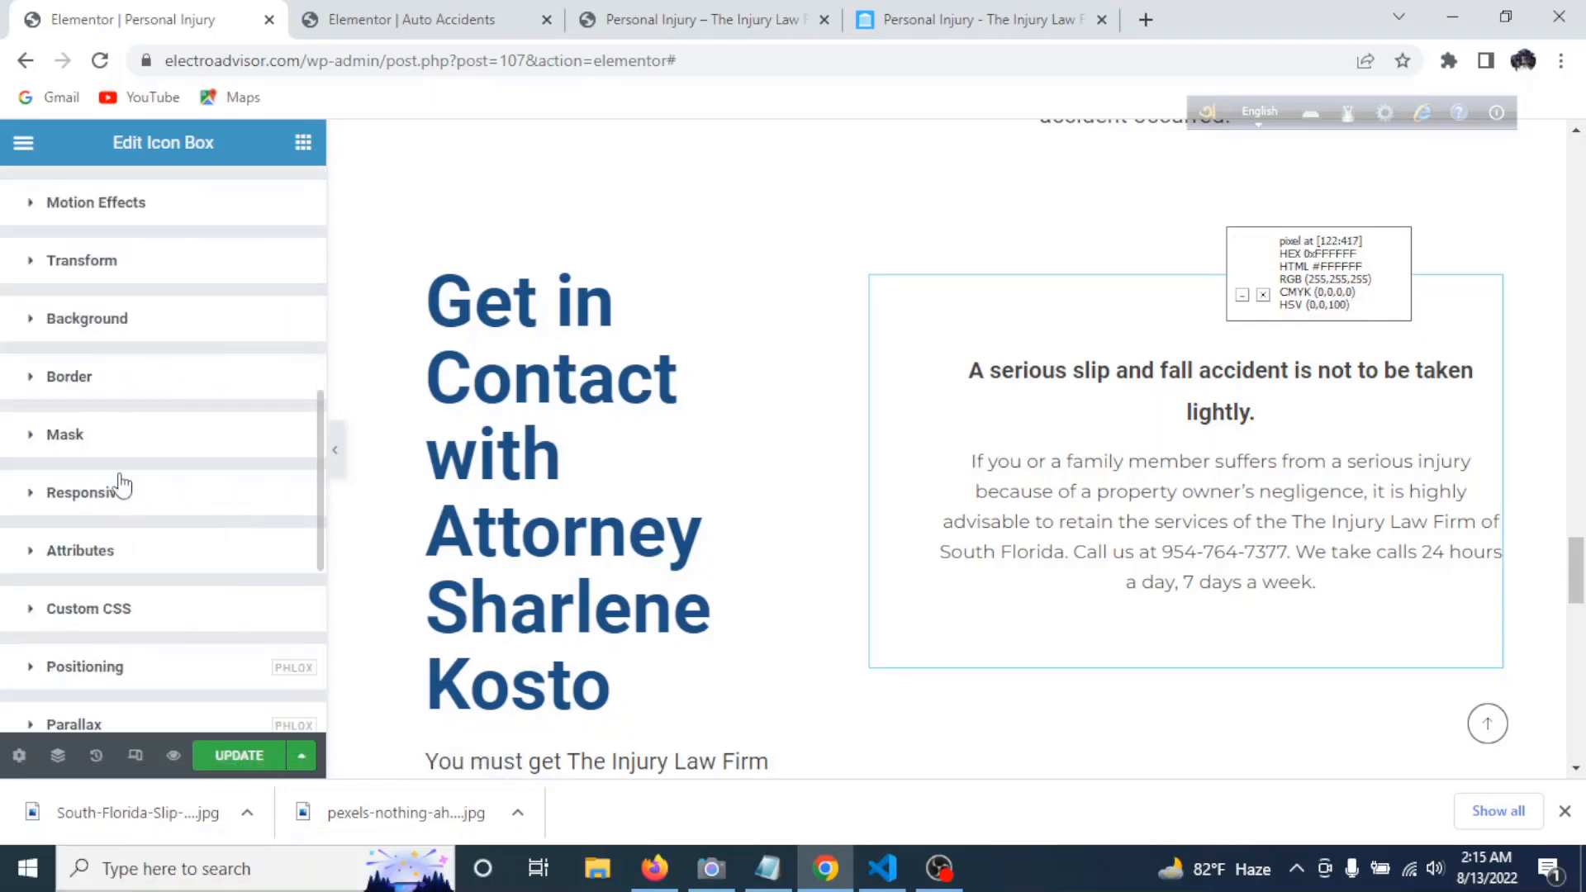
pyautogui.click(87, 381)
pyautogui.scroll(-3, 264, 611)
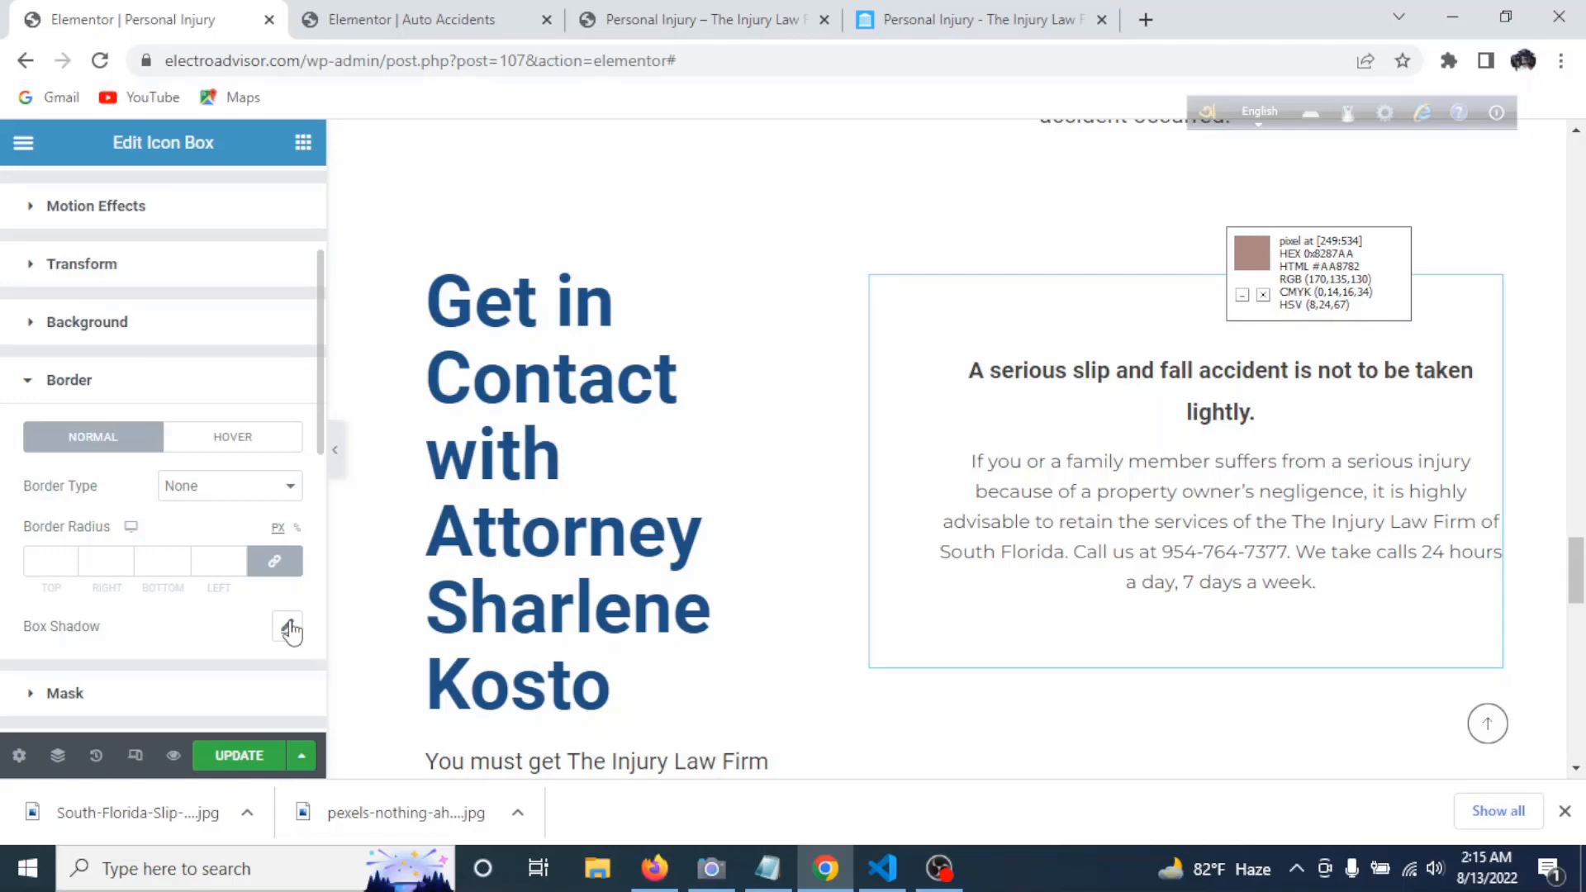
pyautogui.click(290, 630)
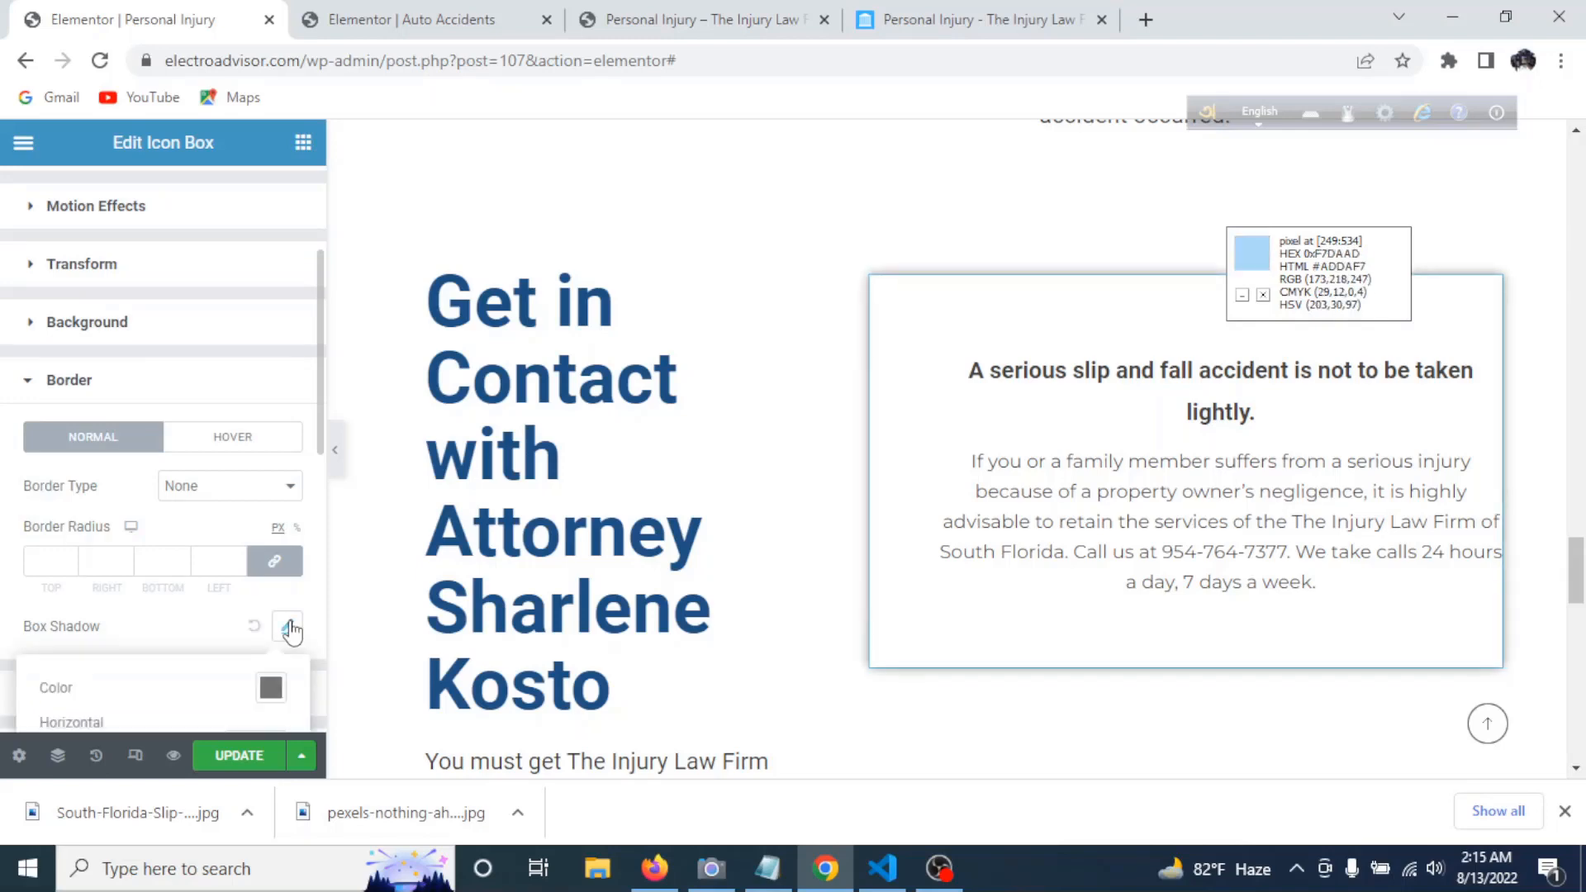
pyautogui.click(335, 453)
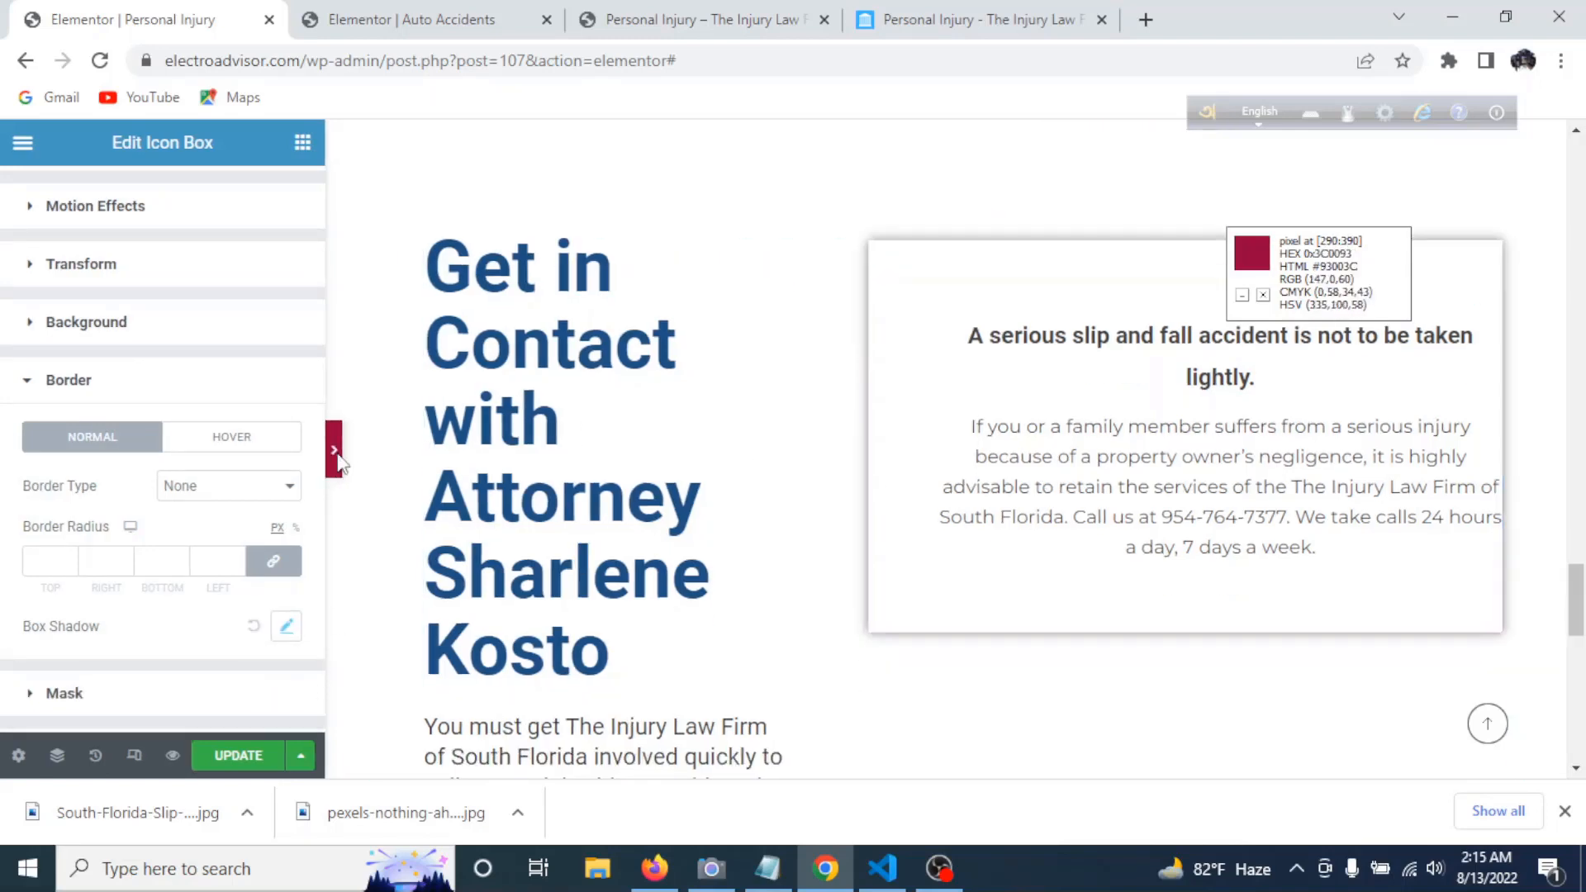
# - Check the card at full width and set the icon box's right-side padding to 20 px
pyautogui.scroll(4, 920, 637)
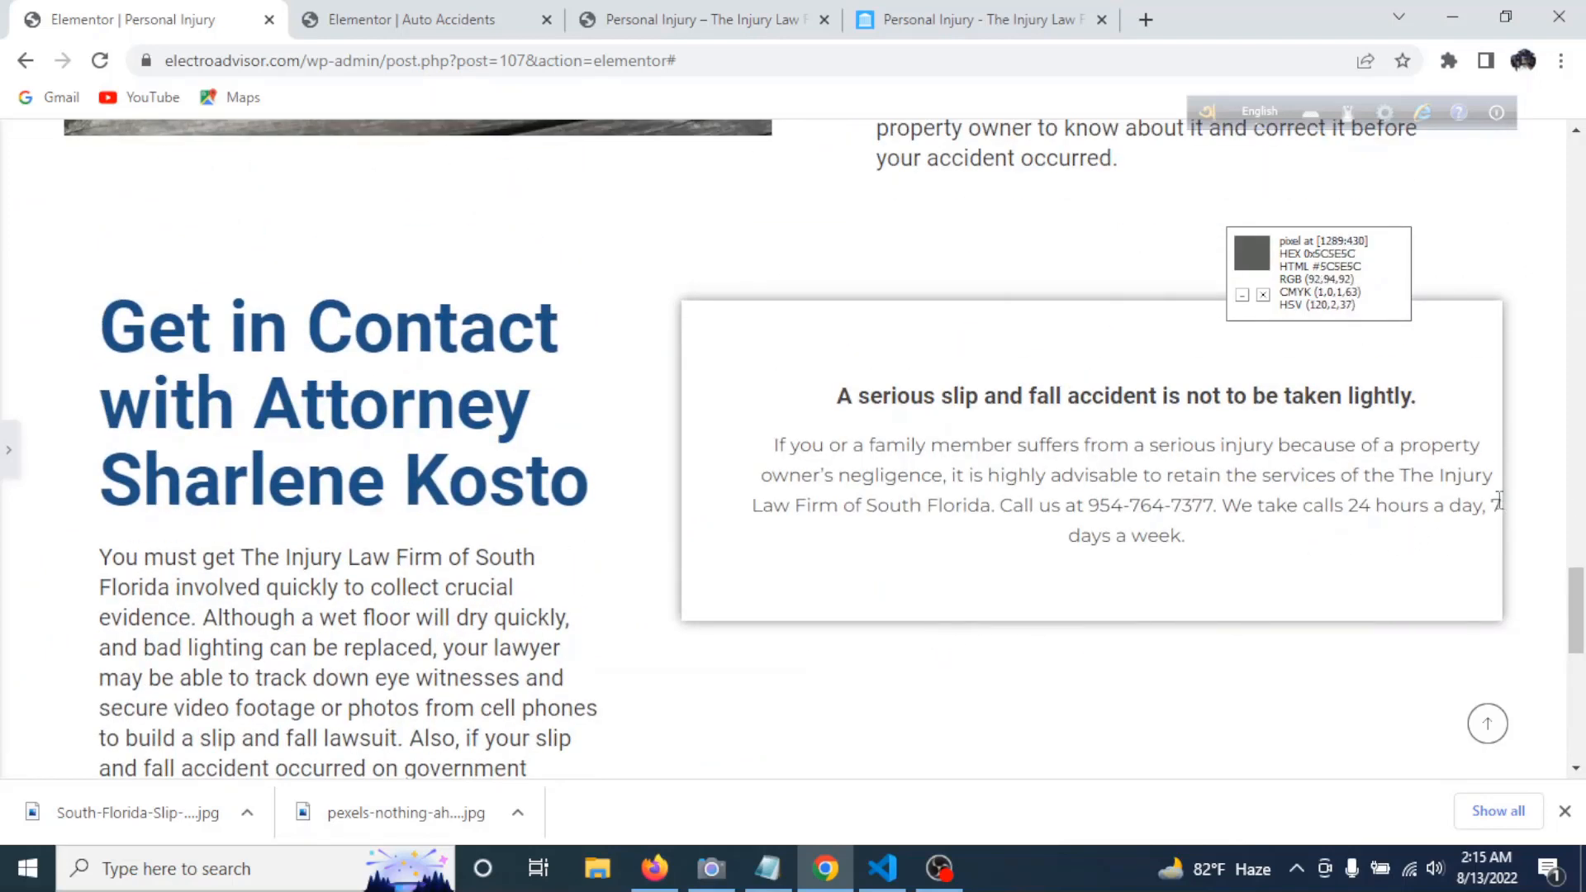
pyautogui.click(8, 456)
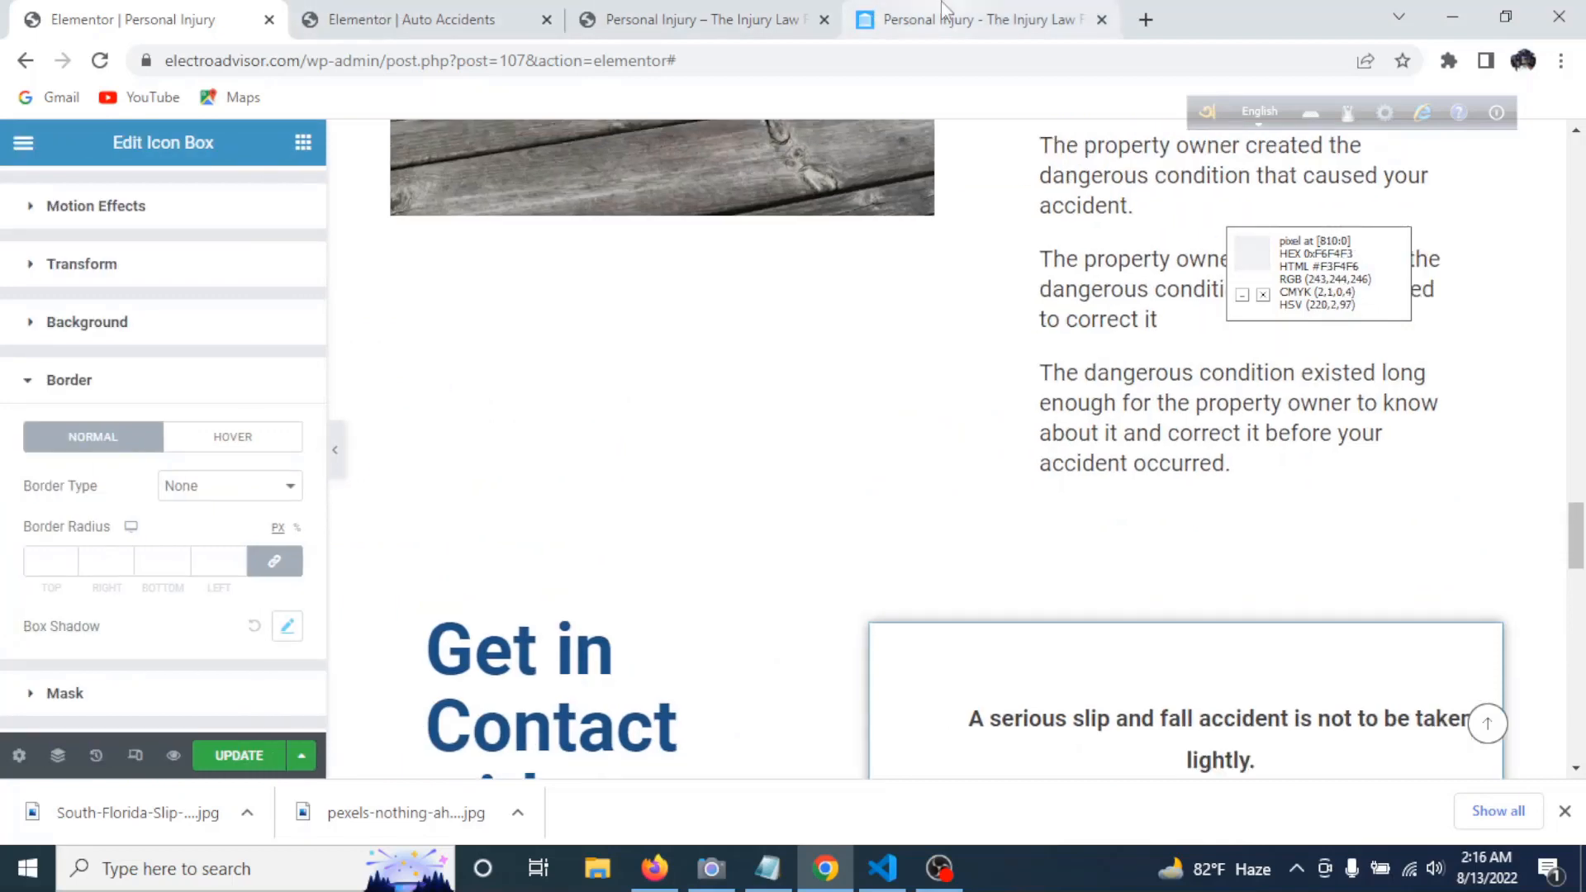
pyautogui.scroll(3, 240, 360)
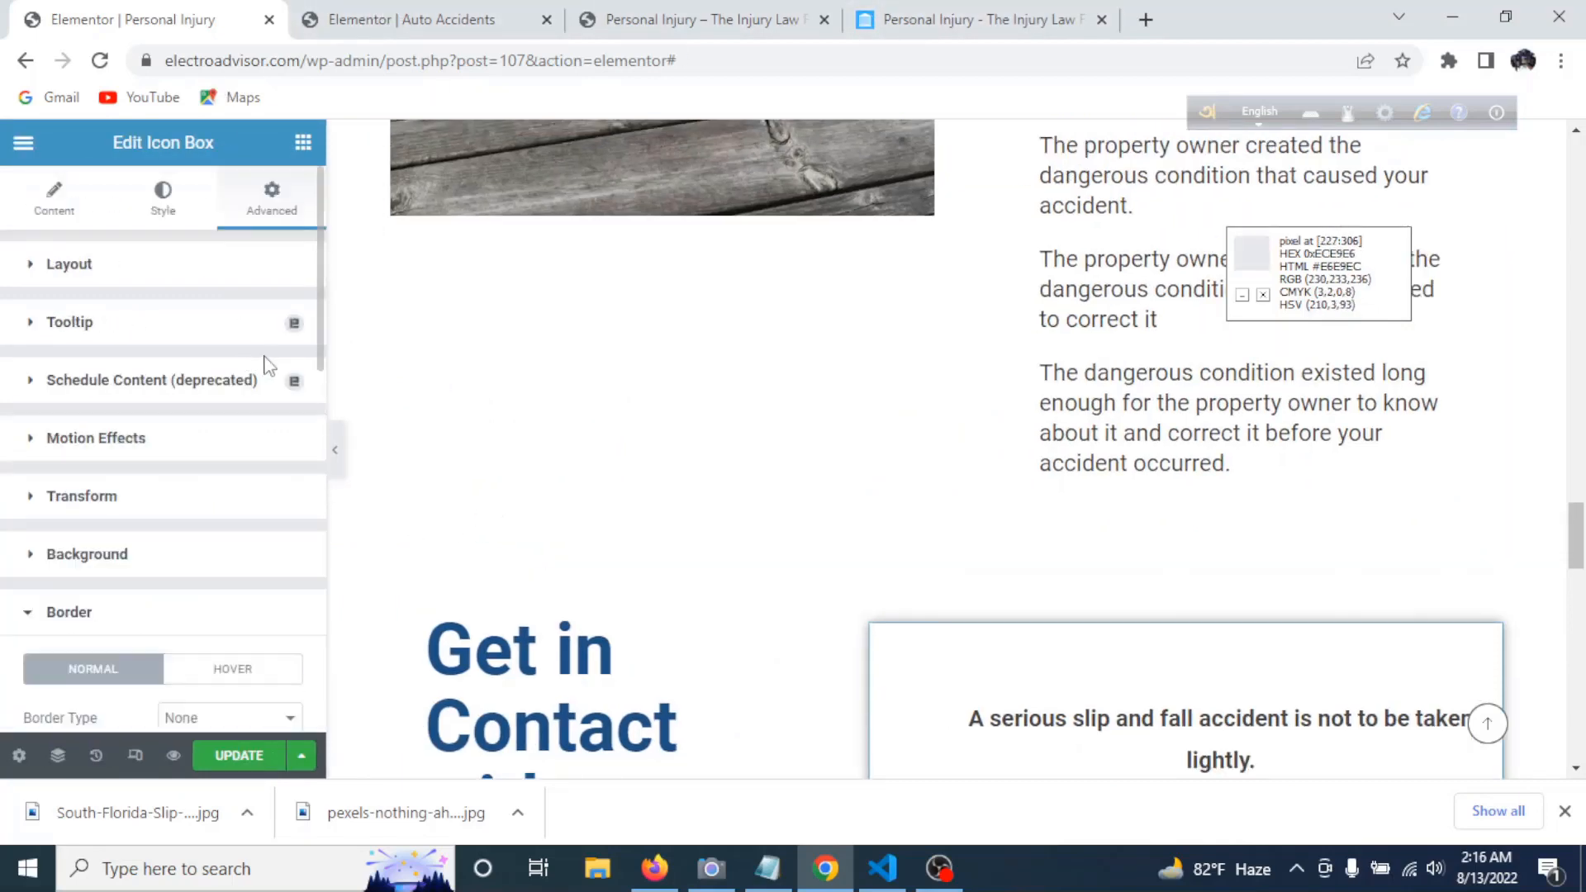
pyautogui.click(112, 273)
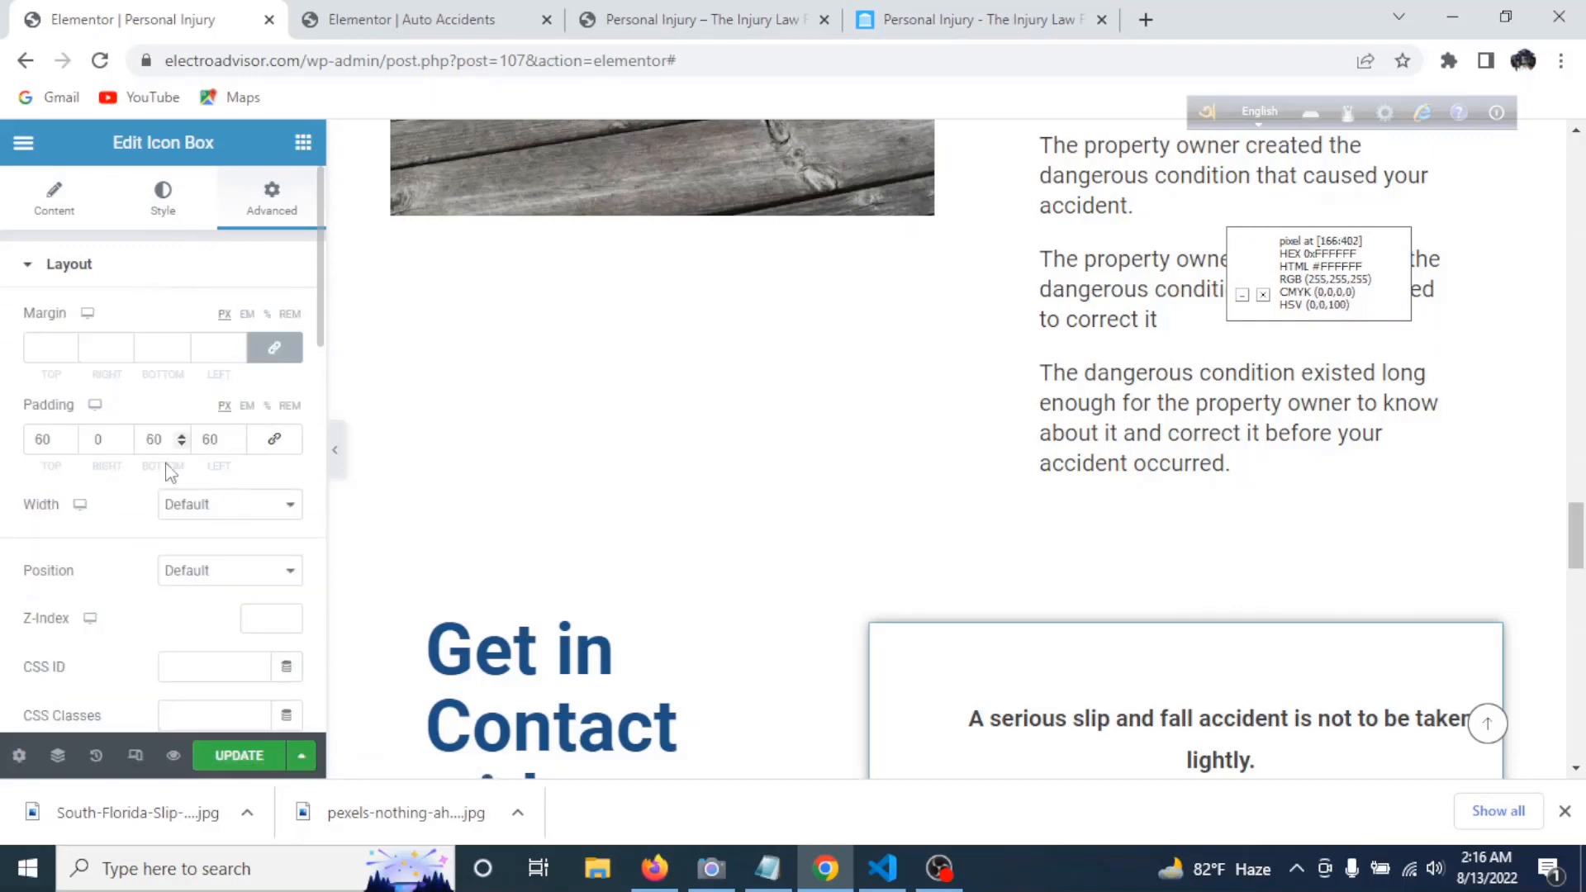
pyautogui.click(116, 440)
pyautogui.write('1')
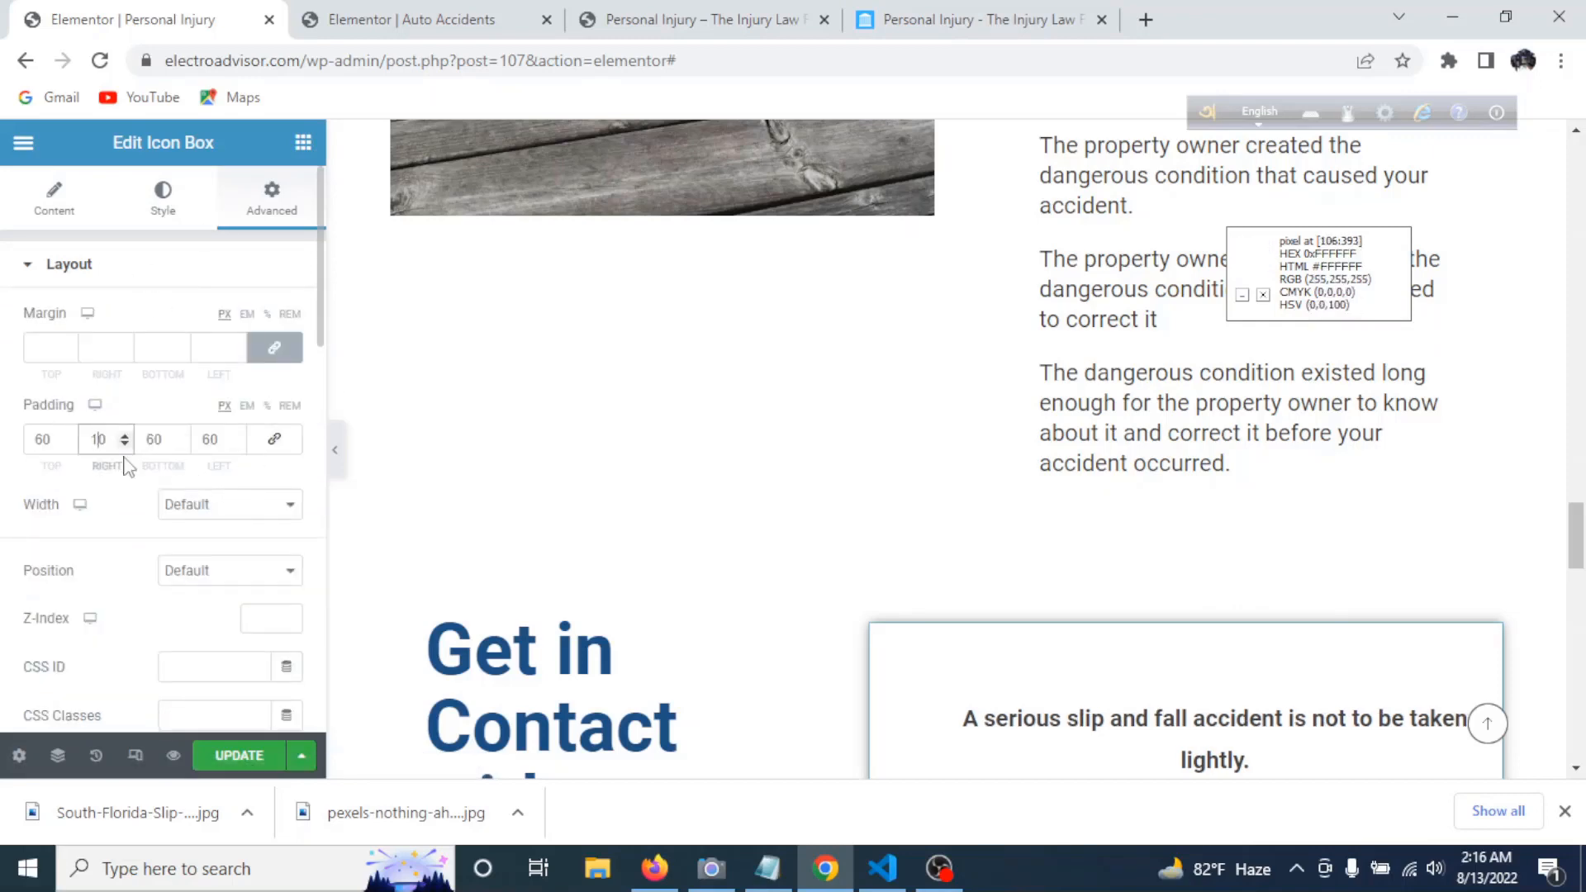
pyautogui.press('BackSpace')
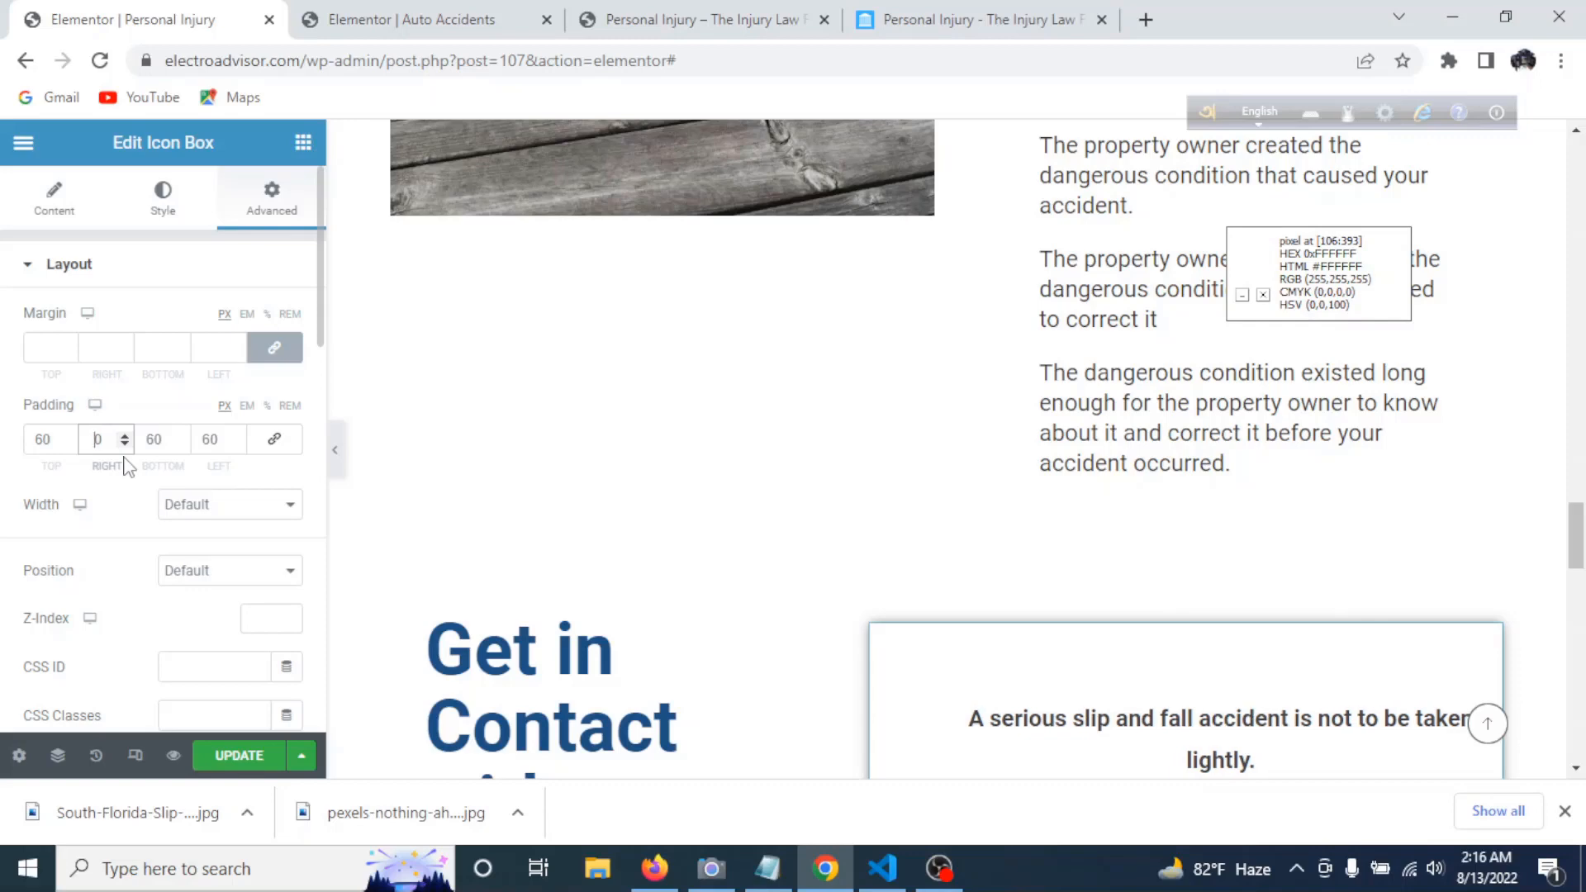
pyautogui.write('2')
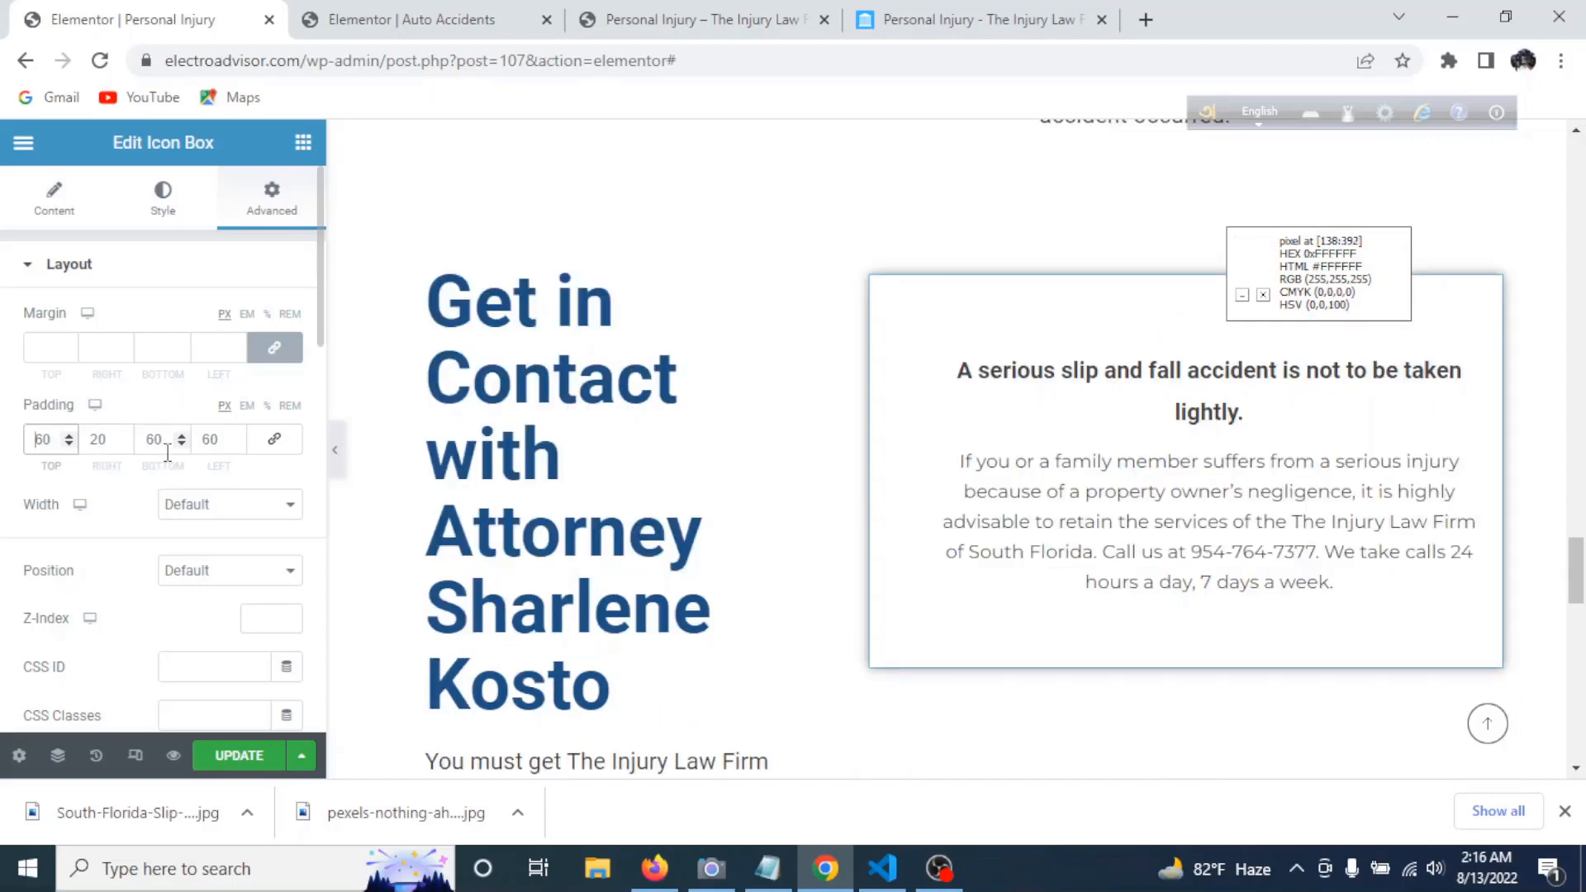
# - Set the icon box's left-side padding to 50 px and check the card with the editing panel hidden
pyautogui.click(211, 441)
pyautogui.press('BackSpace')
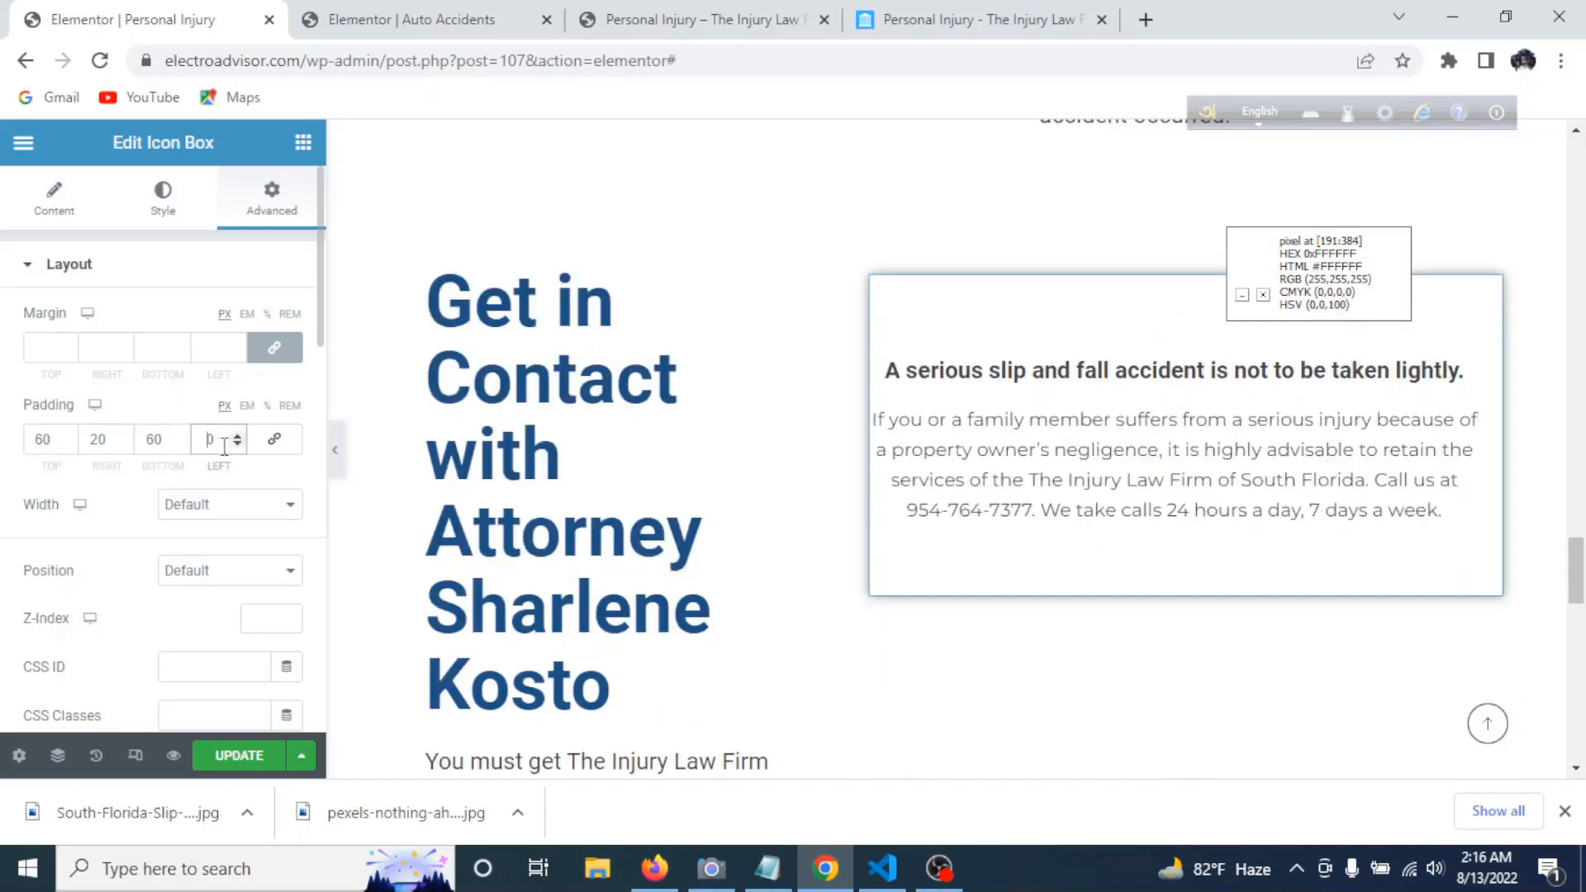
pyautogui.write('5')
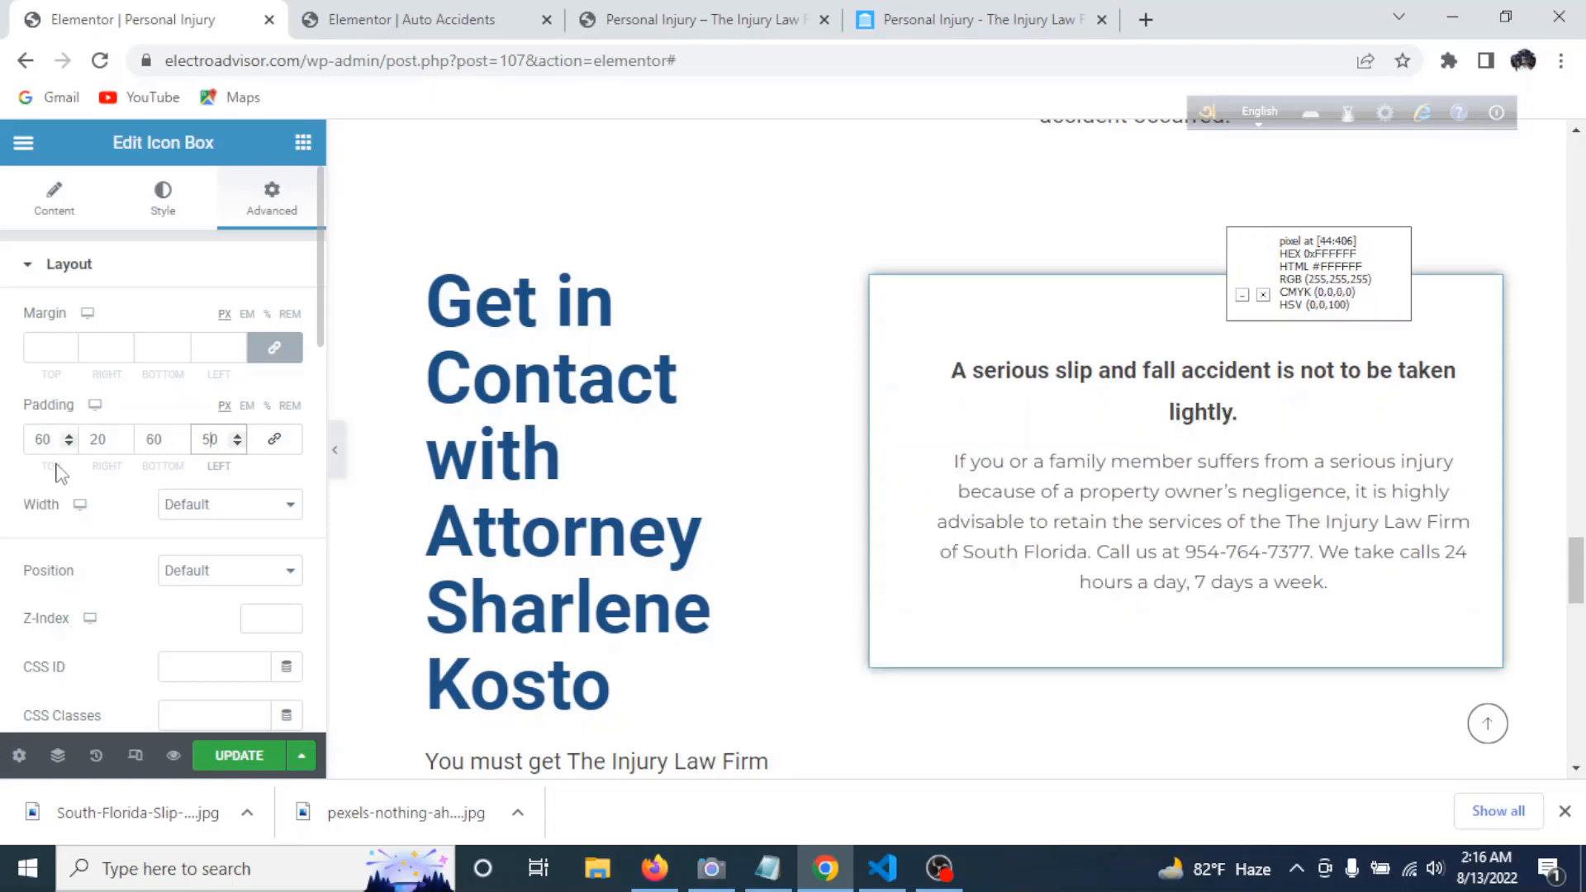
pyautogui.click(334, 450)
pyautogui.scroll(4, 702, 578)
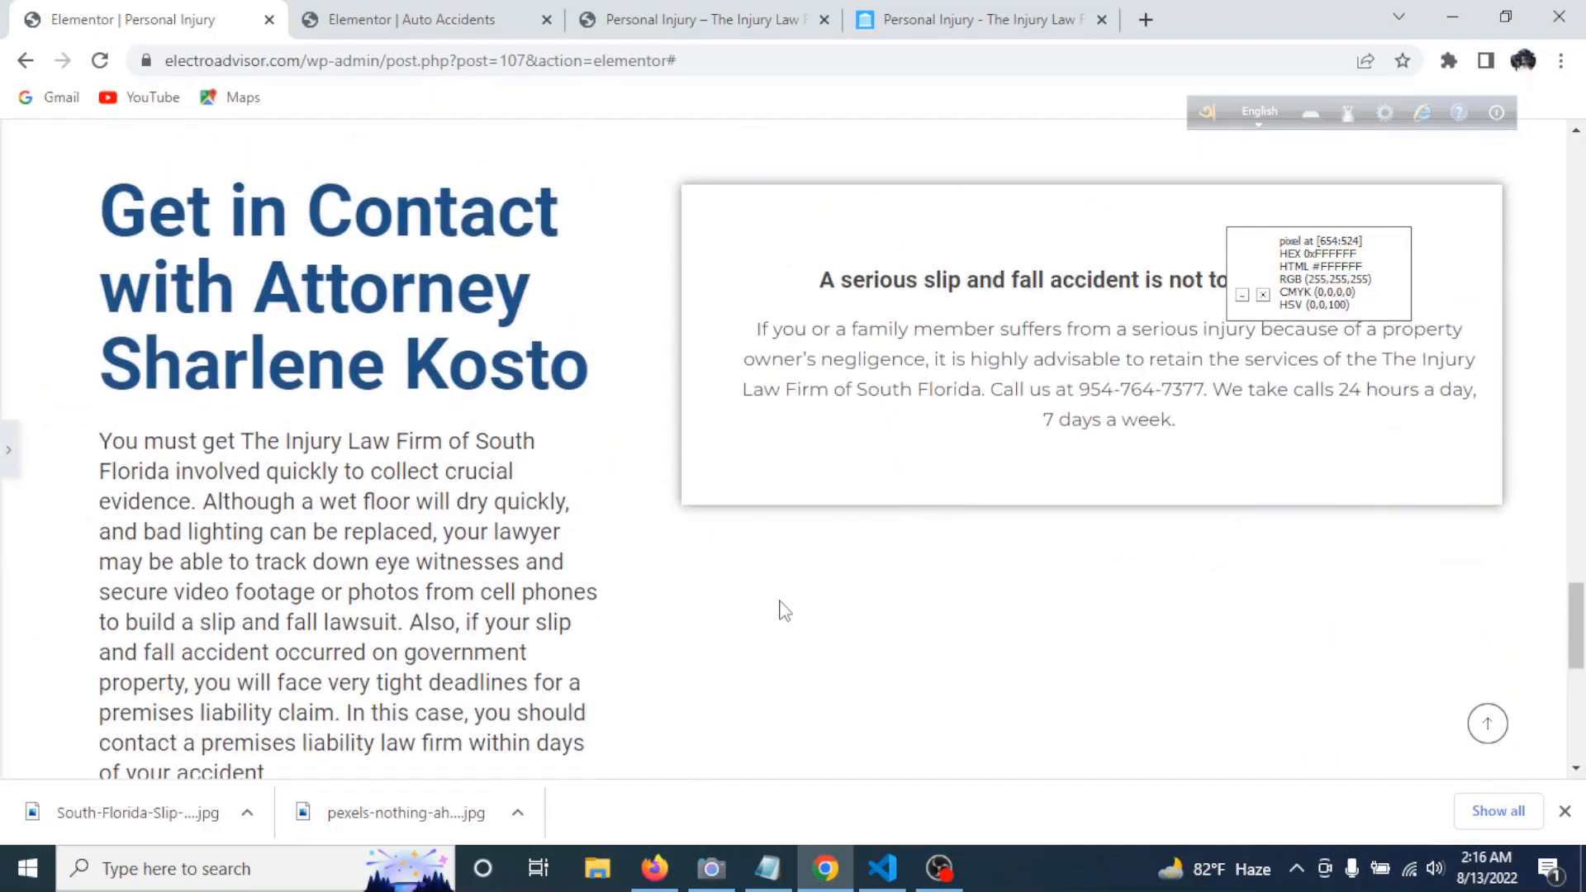
pyautogui.scroll(3, 1124, 612)
pyautogui.scroll(-3, 1058, 595)
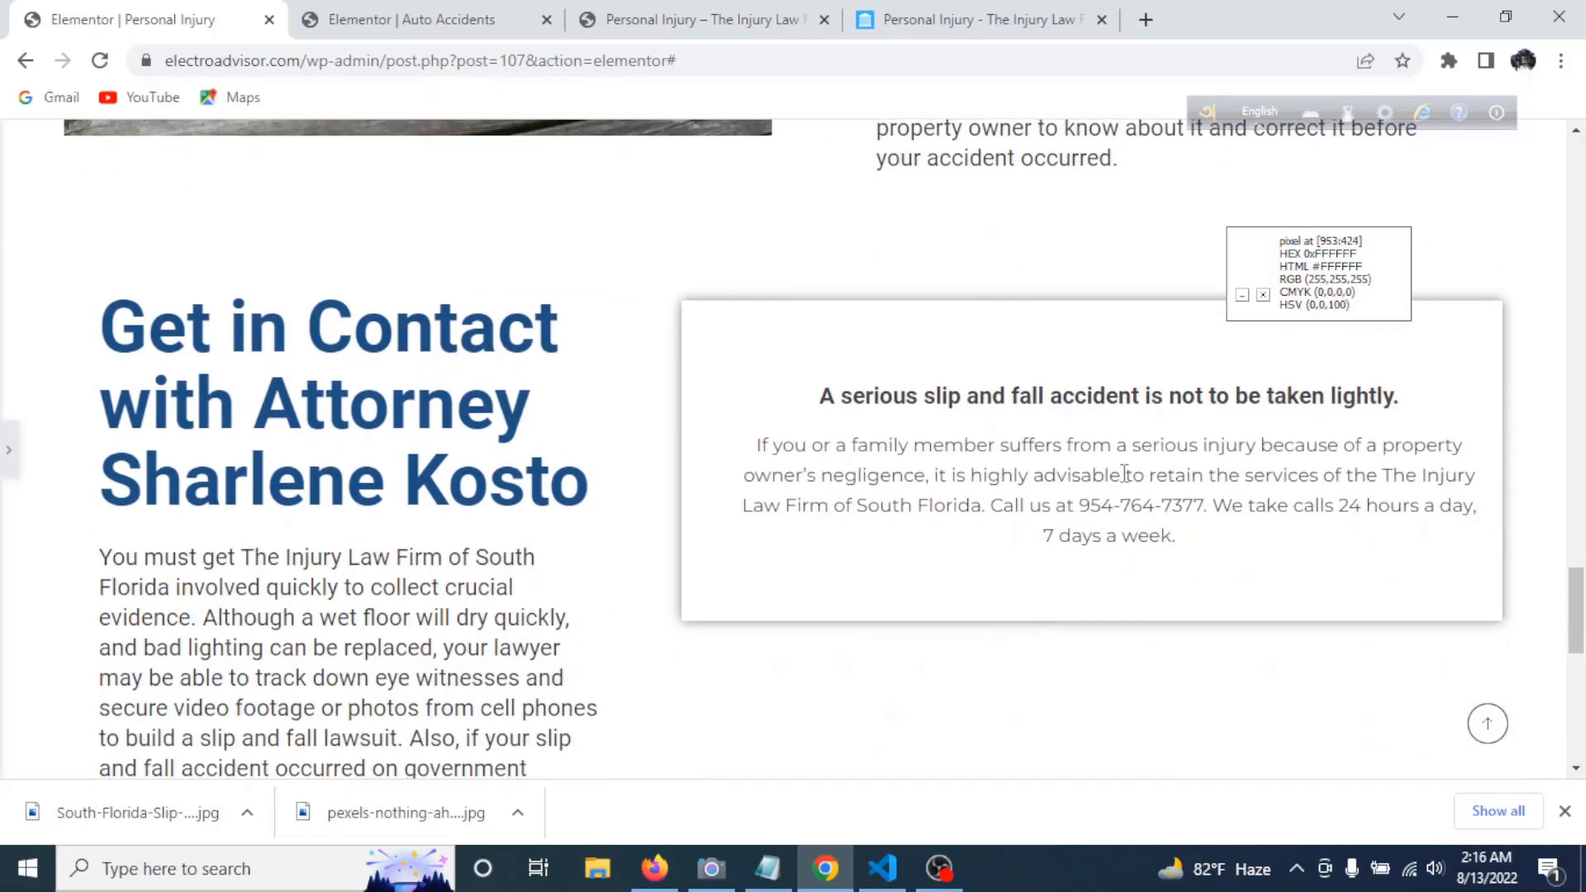
# - Compare the card with the two stacked cards on the reference page, then duplicate the icon box
pyautogui.hotkey('ctrl', '4')
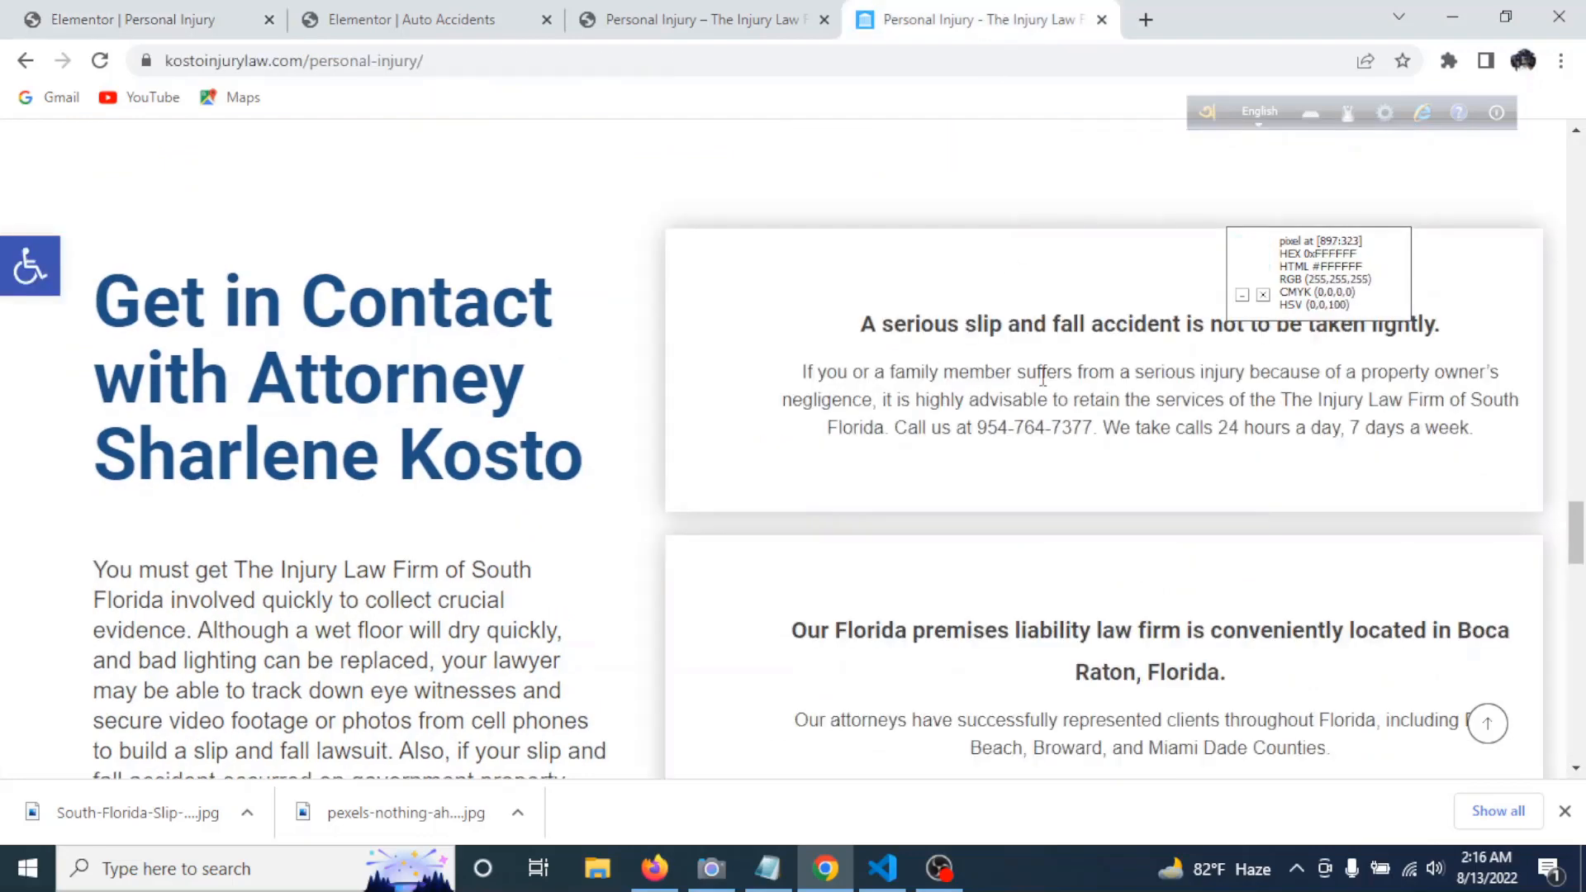
pyautogui.scroll(-3, 917, 612)
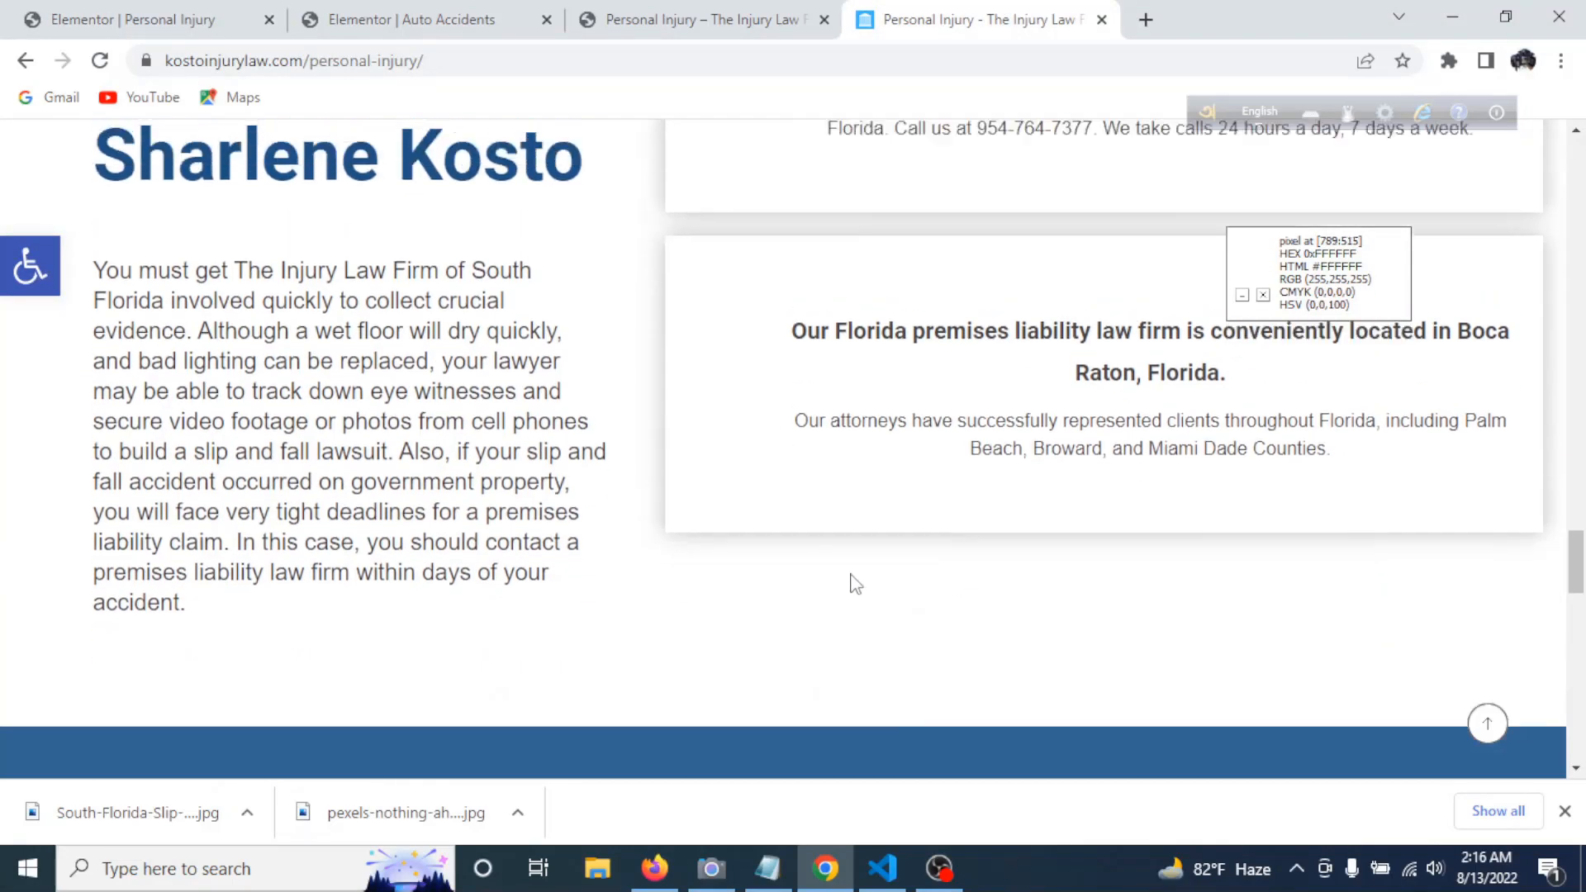
pyautogui.scroll(2, 850, 577)
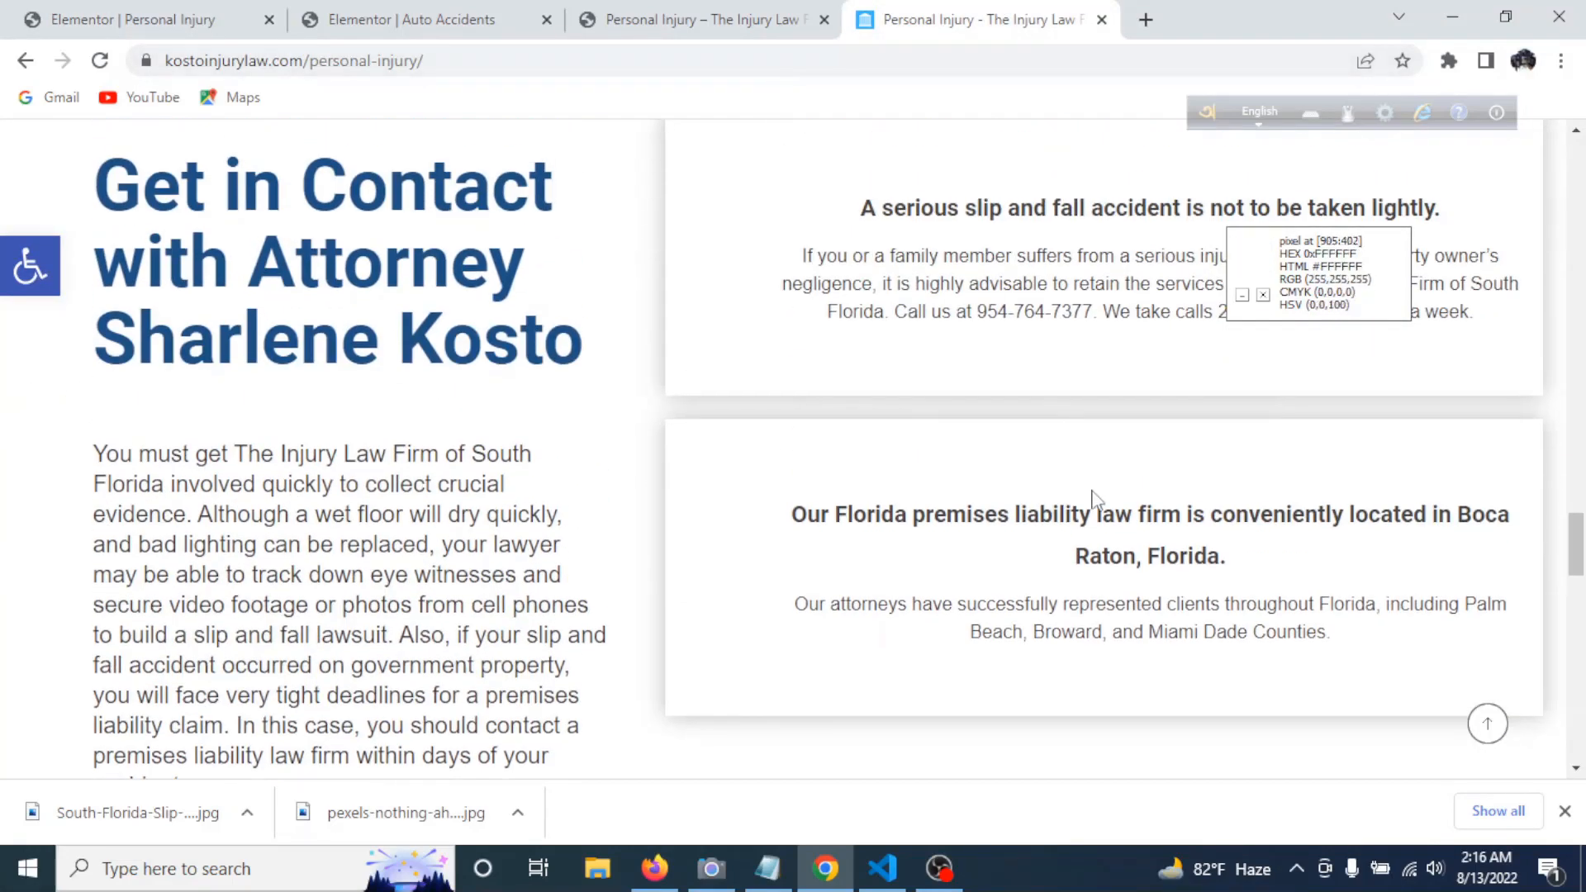
pyautogui.click(259, 25)
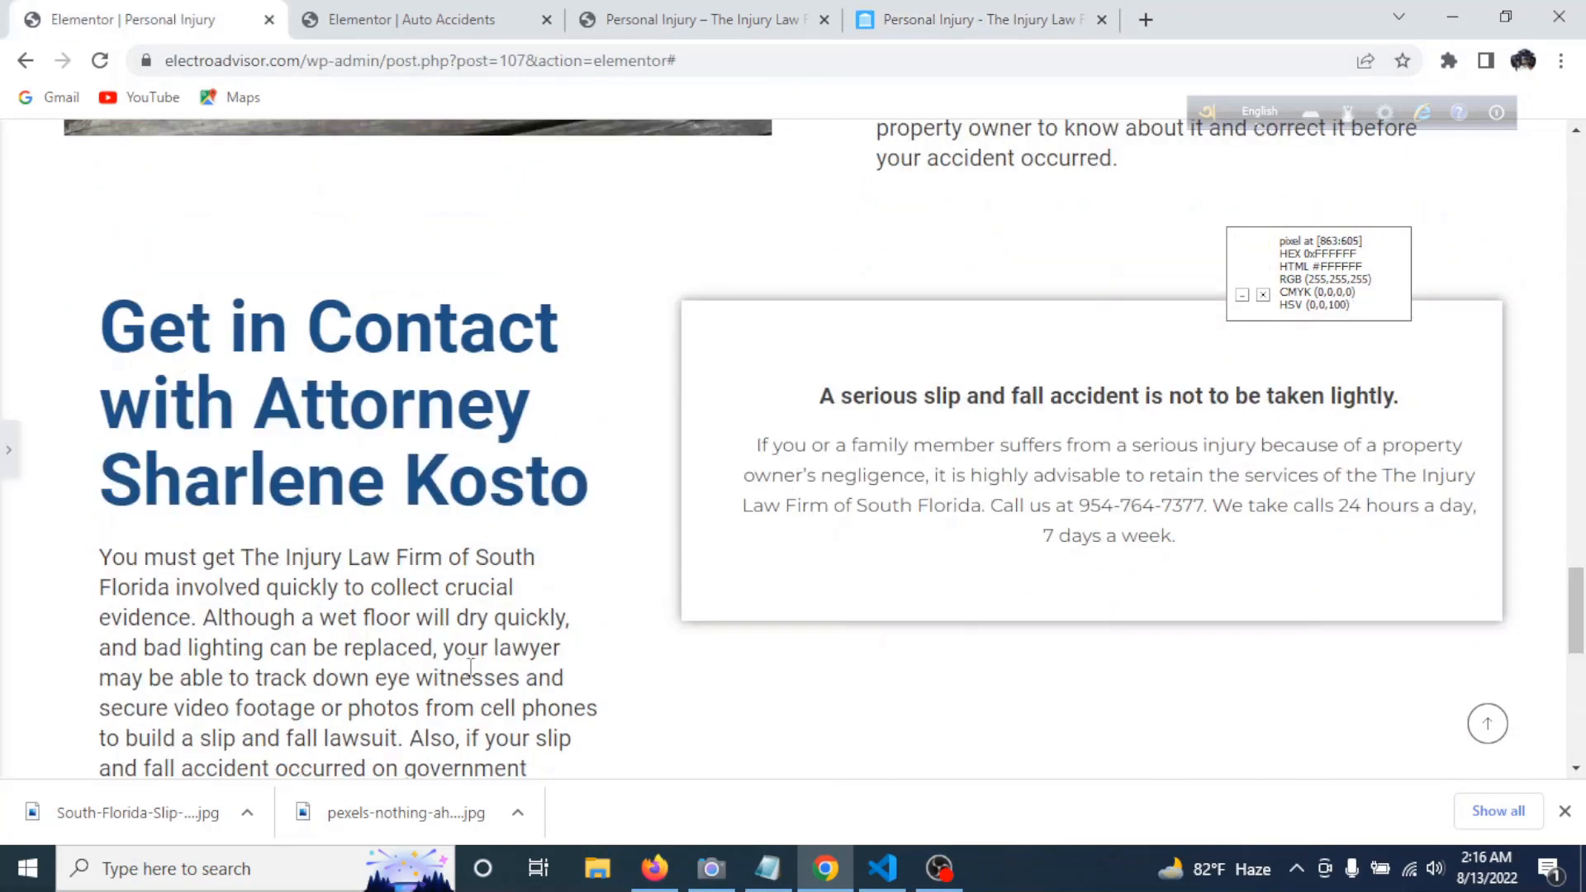
pyautogui.click(12, 469)
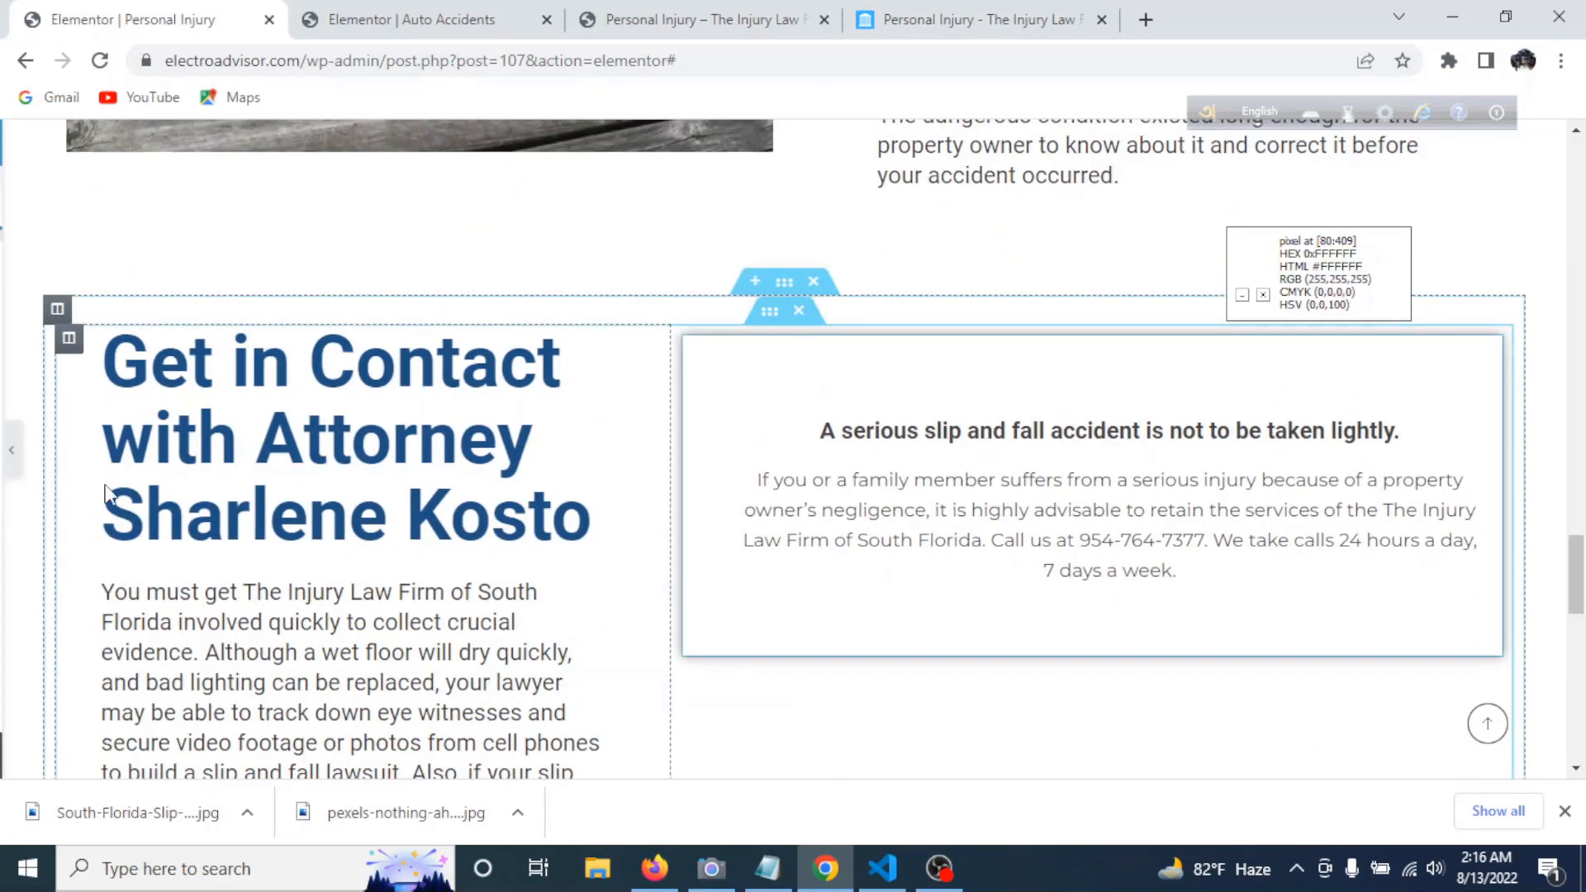
pyautogui.click(1173, 542)
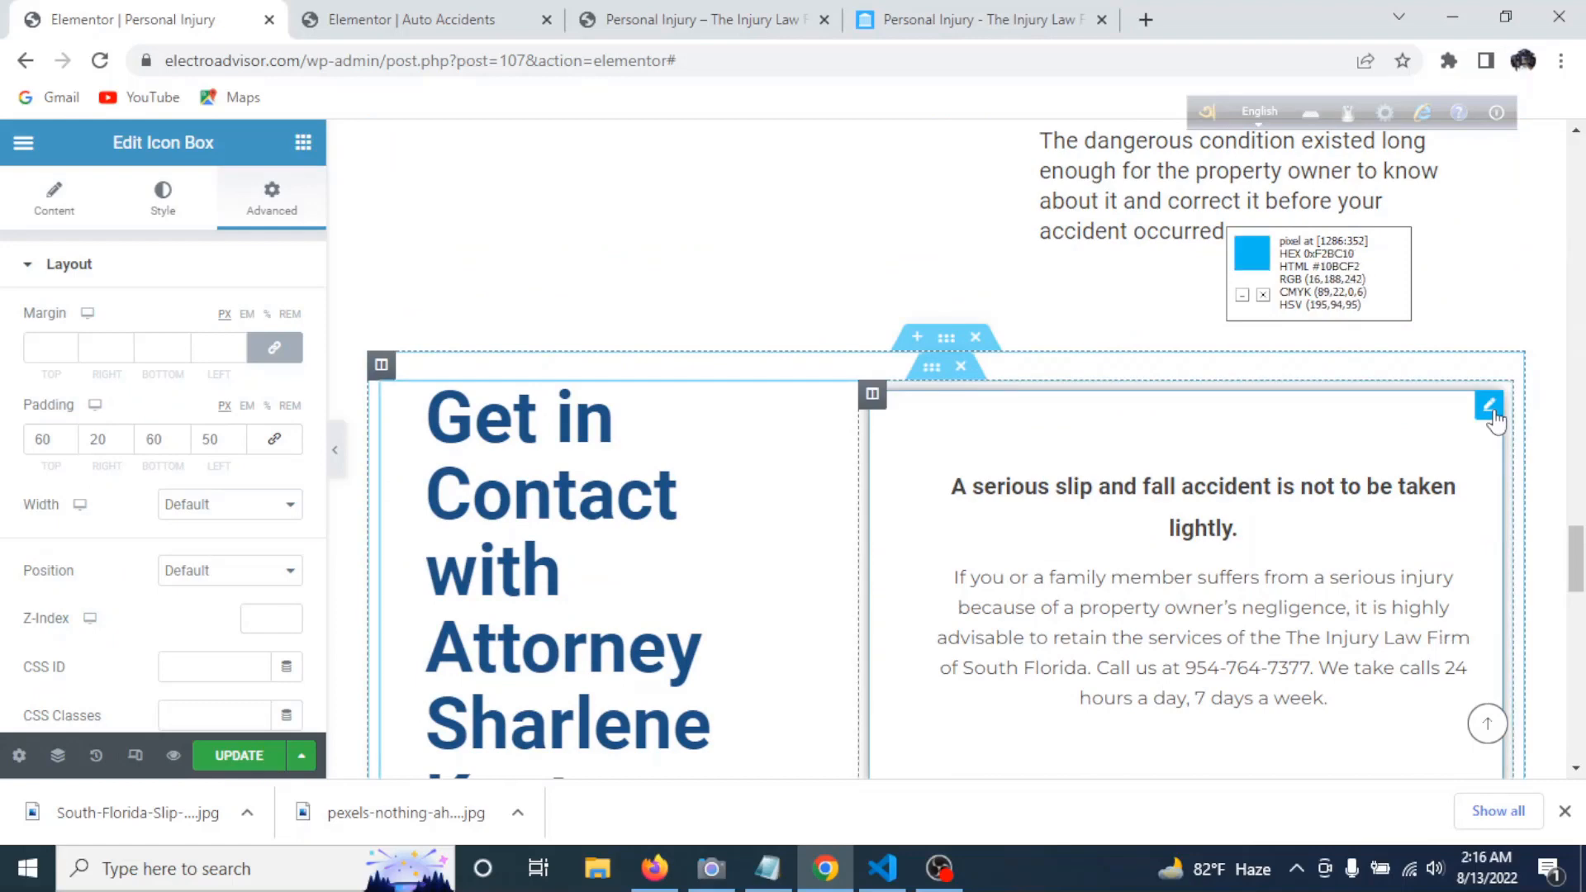
pyautogui.rightClick(1492, 418)
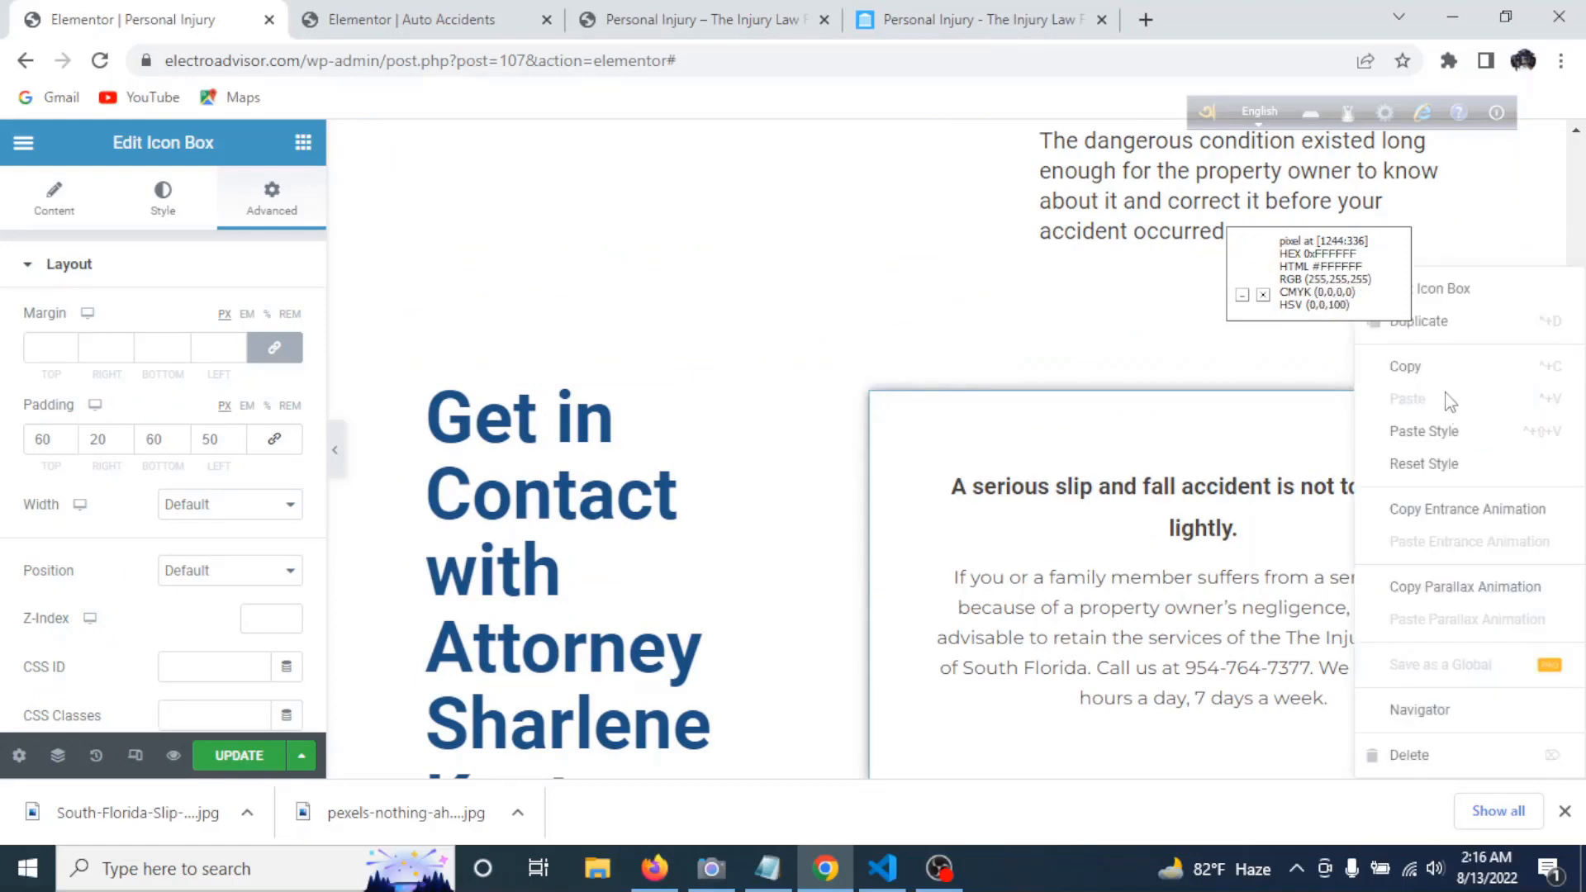
pyautogui.click(1421, 321)
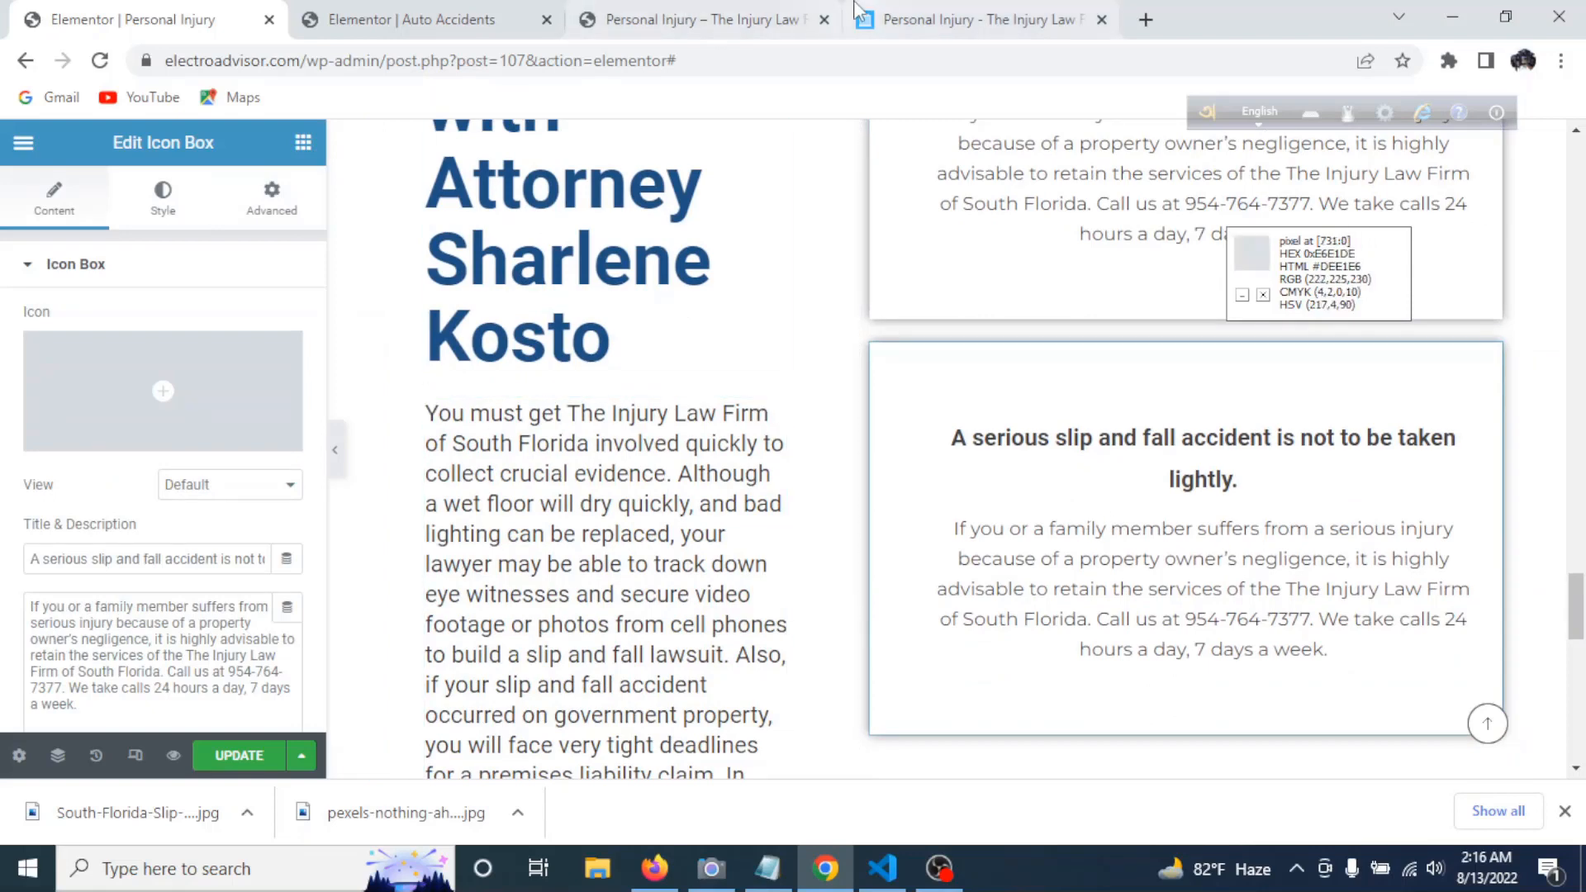
# - Compare the two stacked cards at full width with the reference page and examine the section that follows them there
pyautogui.click(958, 19)
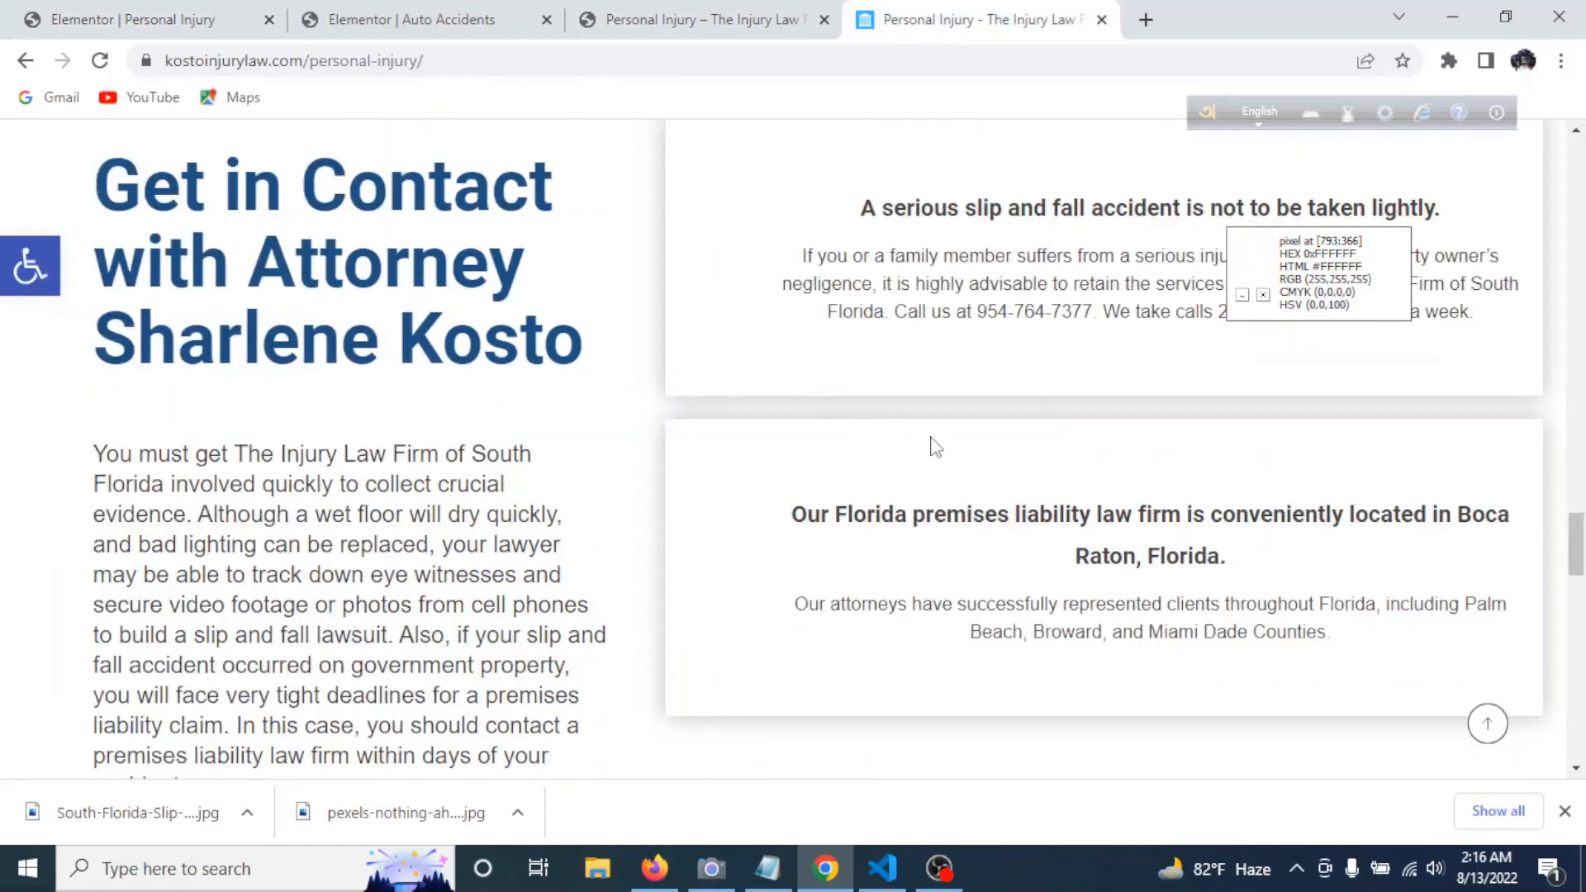
pyautogui.click(132, 19)
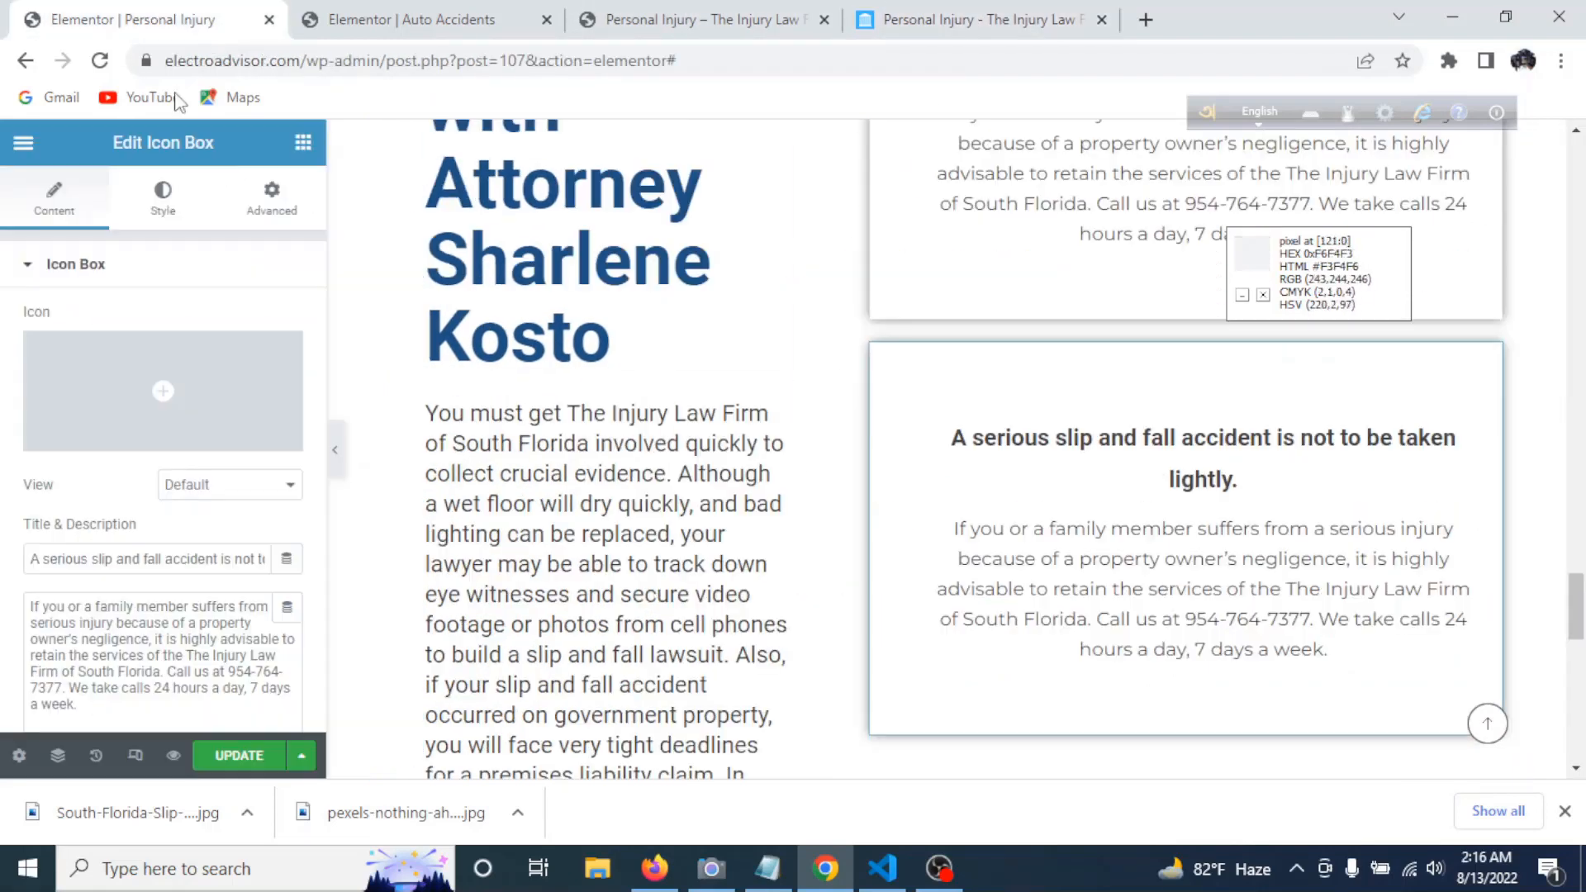
pyautogui.click(336, 450)
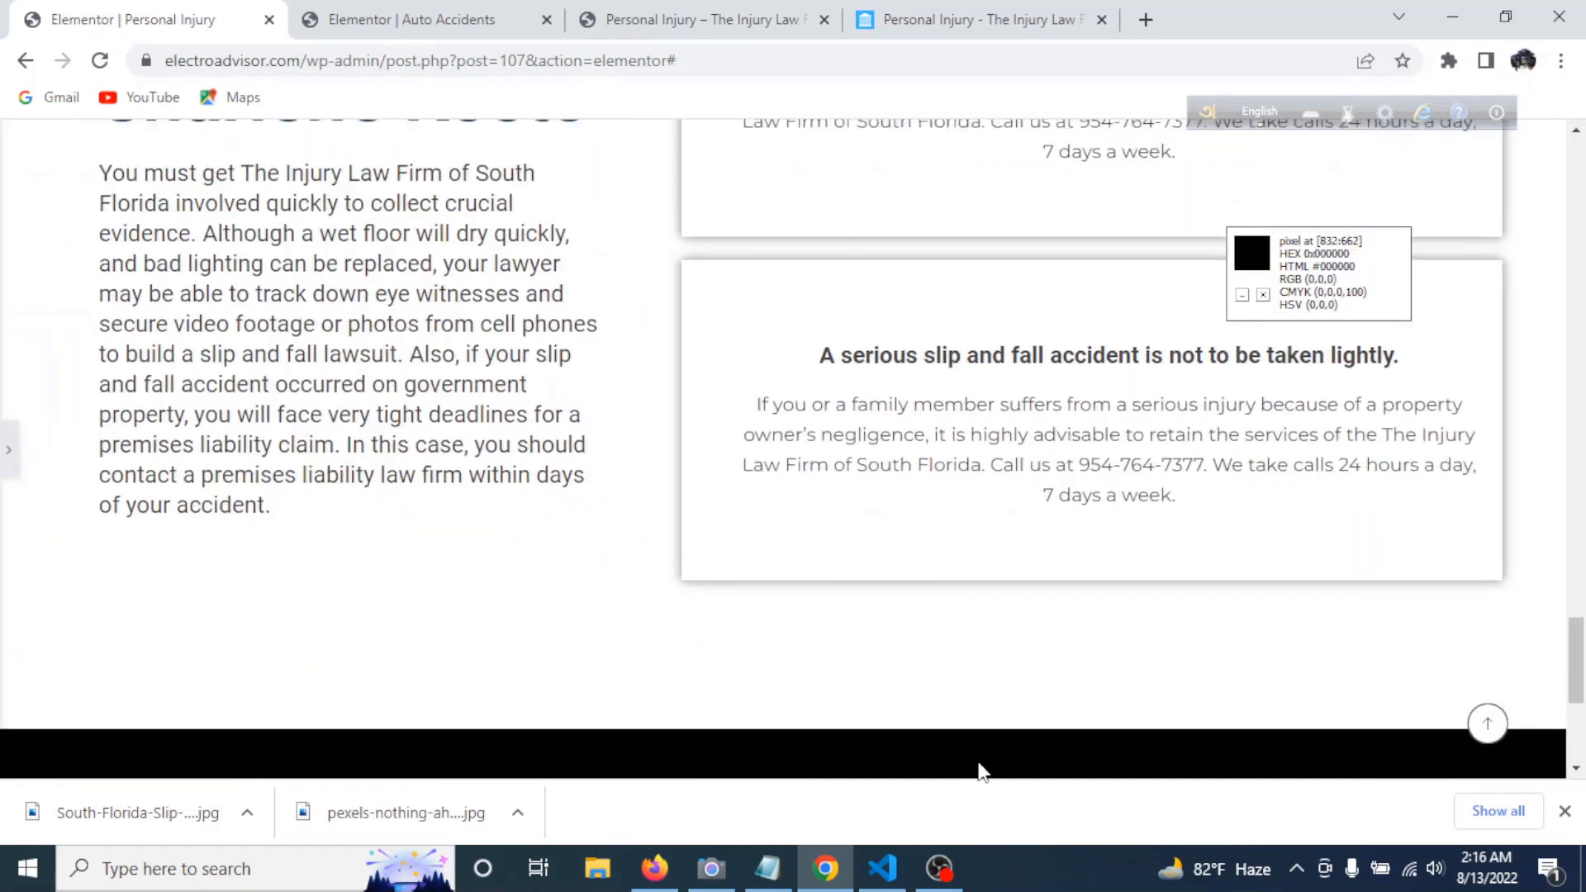
pyautogui.scroll(2, 983, 743)
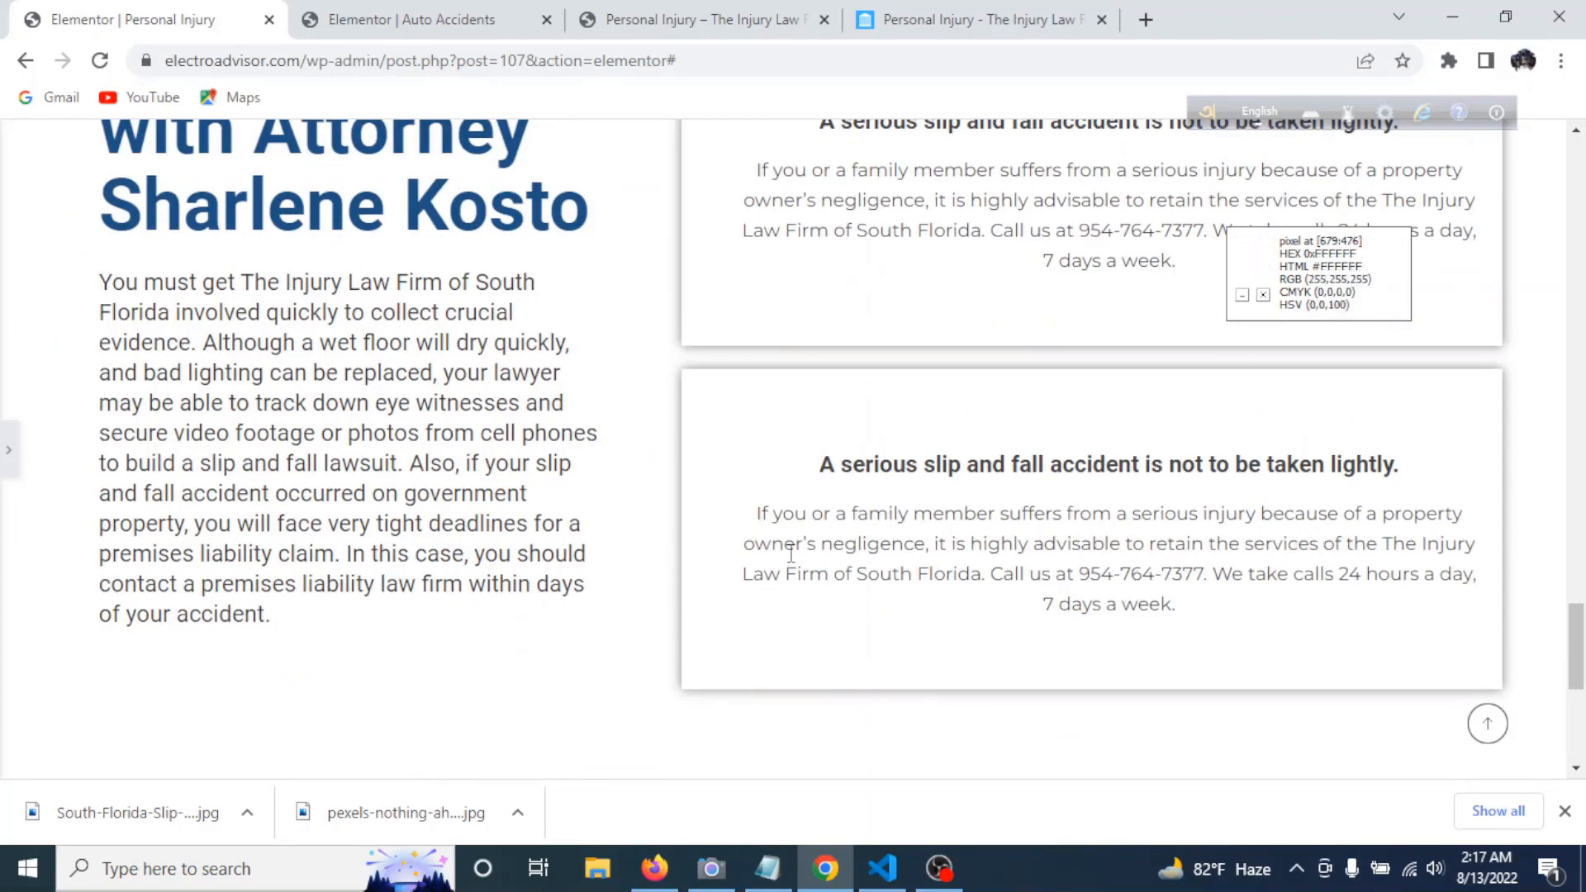
pyautogui.scroll(-6, 696, 529)
pyautogui.scroll(7, 733, 513)
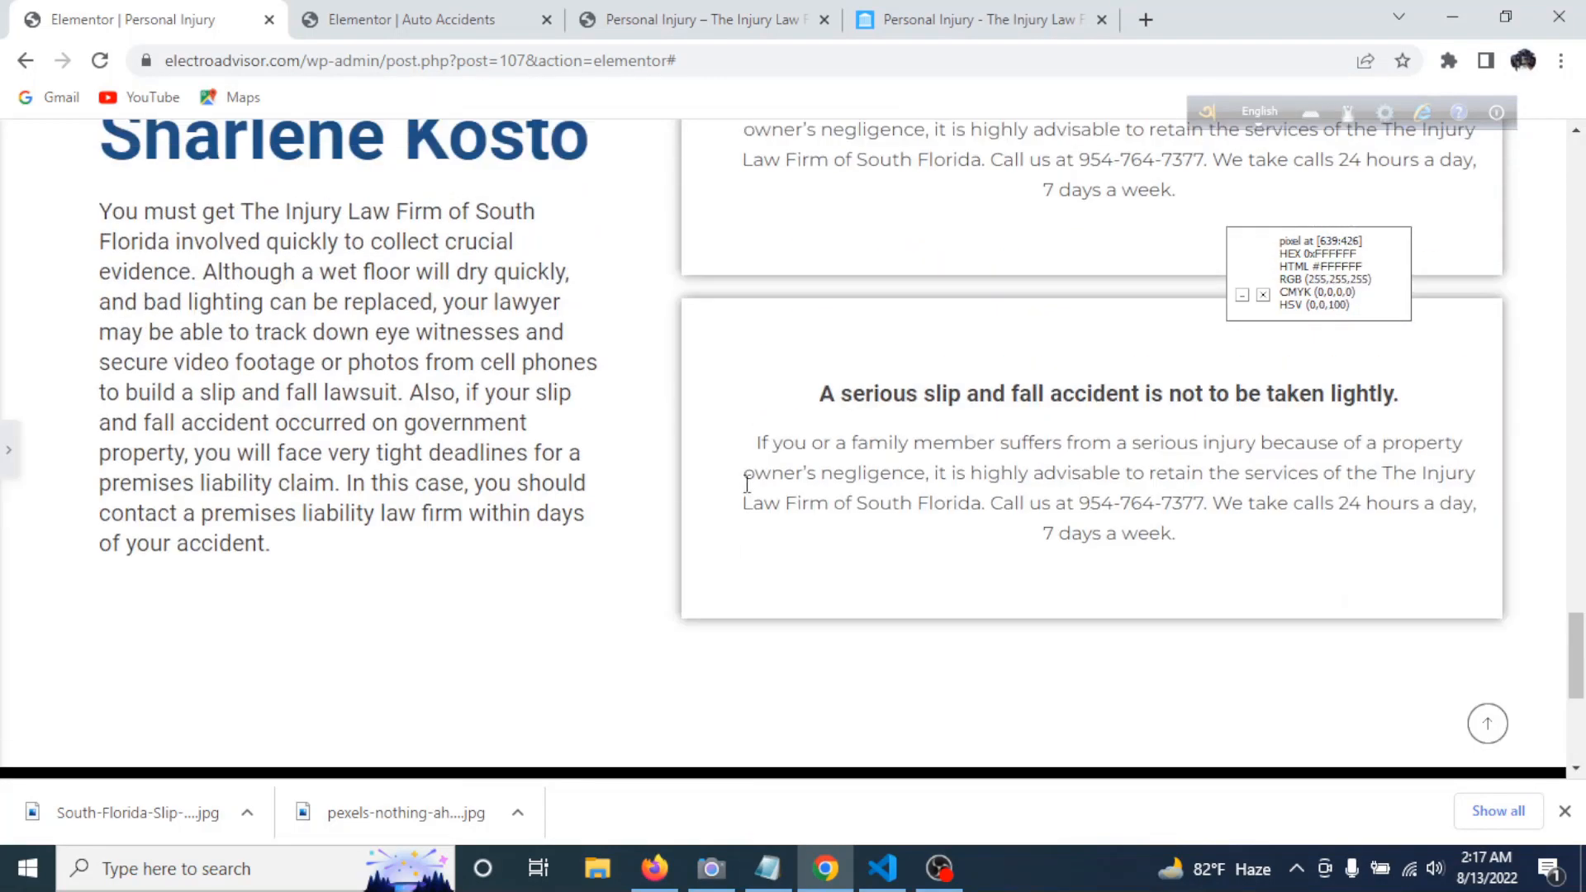
pyautogui.click(936, 25)
pyautogui.scroll(-12, 908, 496)
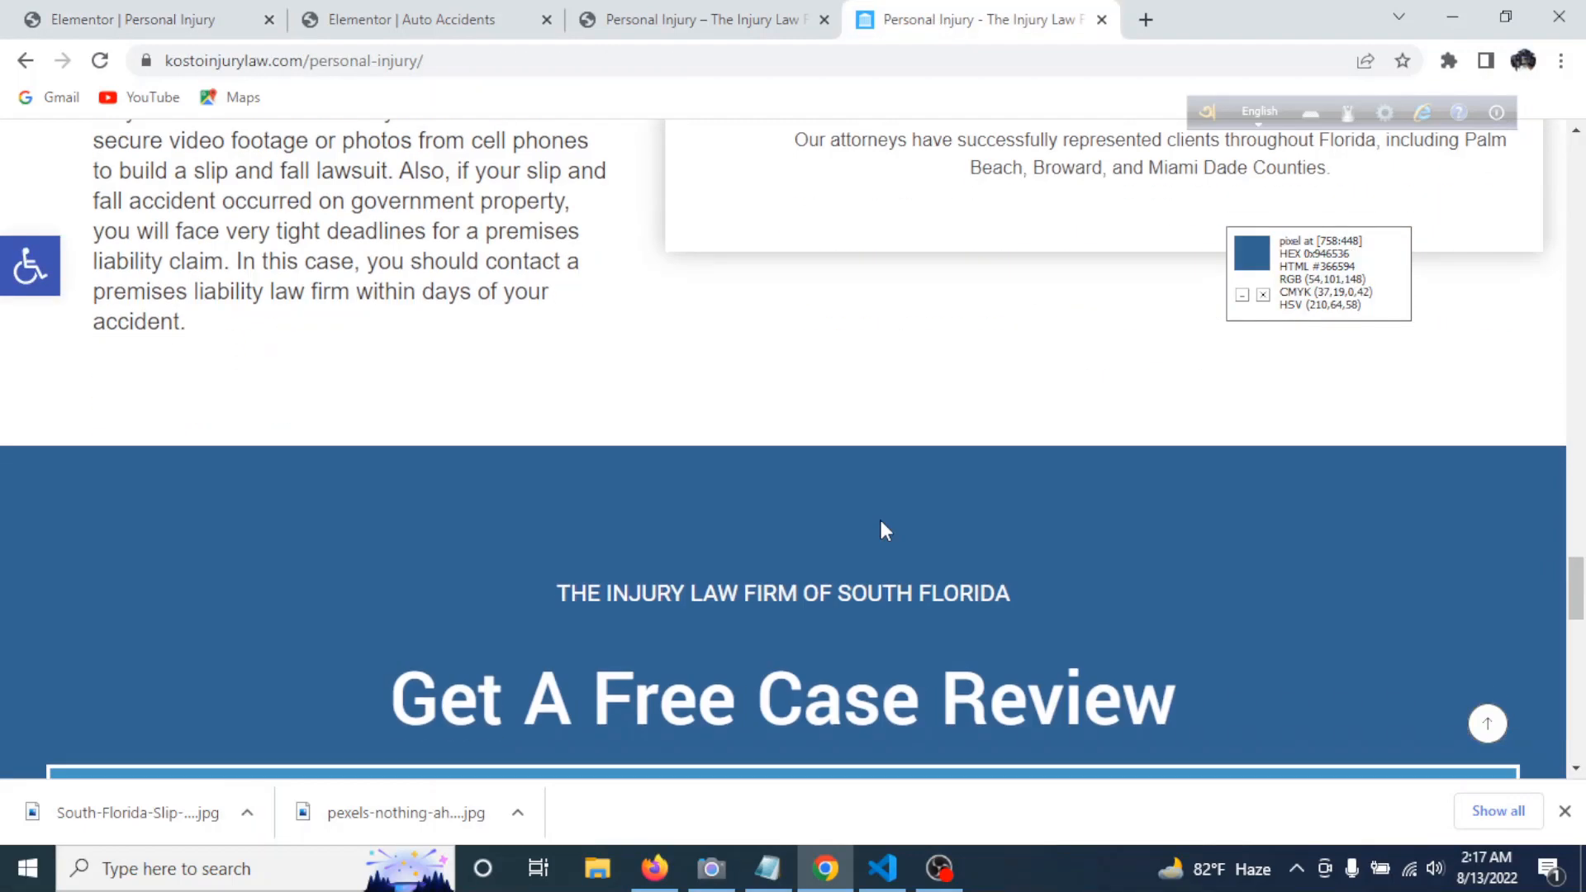
pyautogui.scroll(-5, 783, 518)
pyautogui.scroll(8, 829, 573)
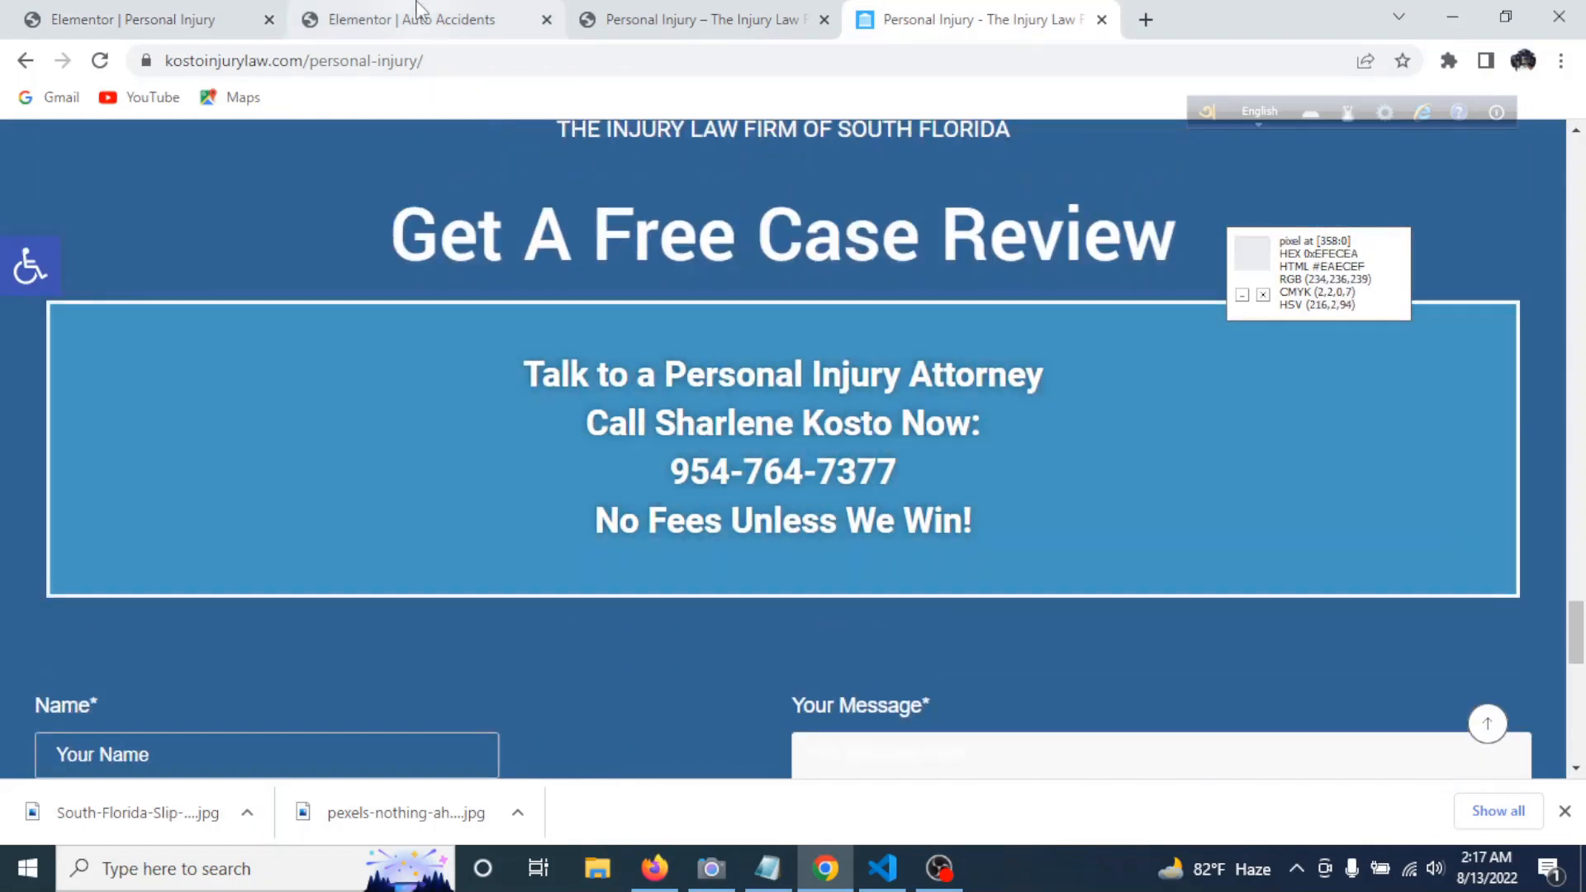
# - Copy the whole "Get A Free Case Review" section from the Auto Accidents page in its Elementor editor
pyautogui.click(418, 19)
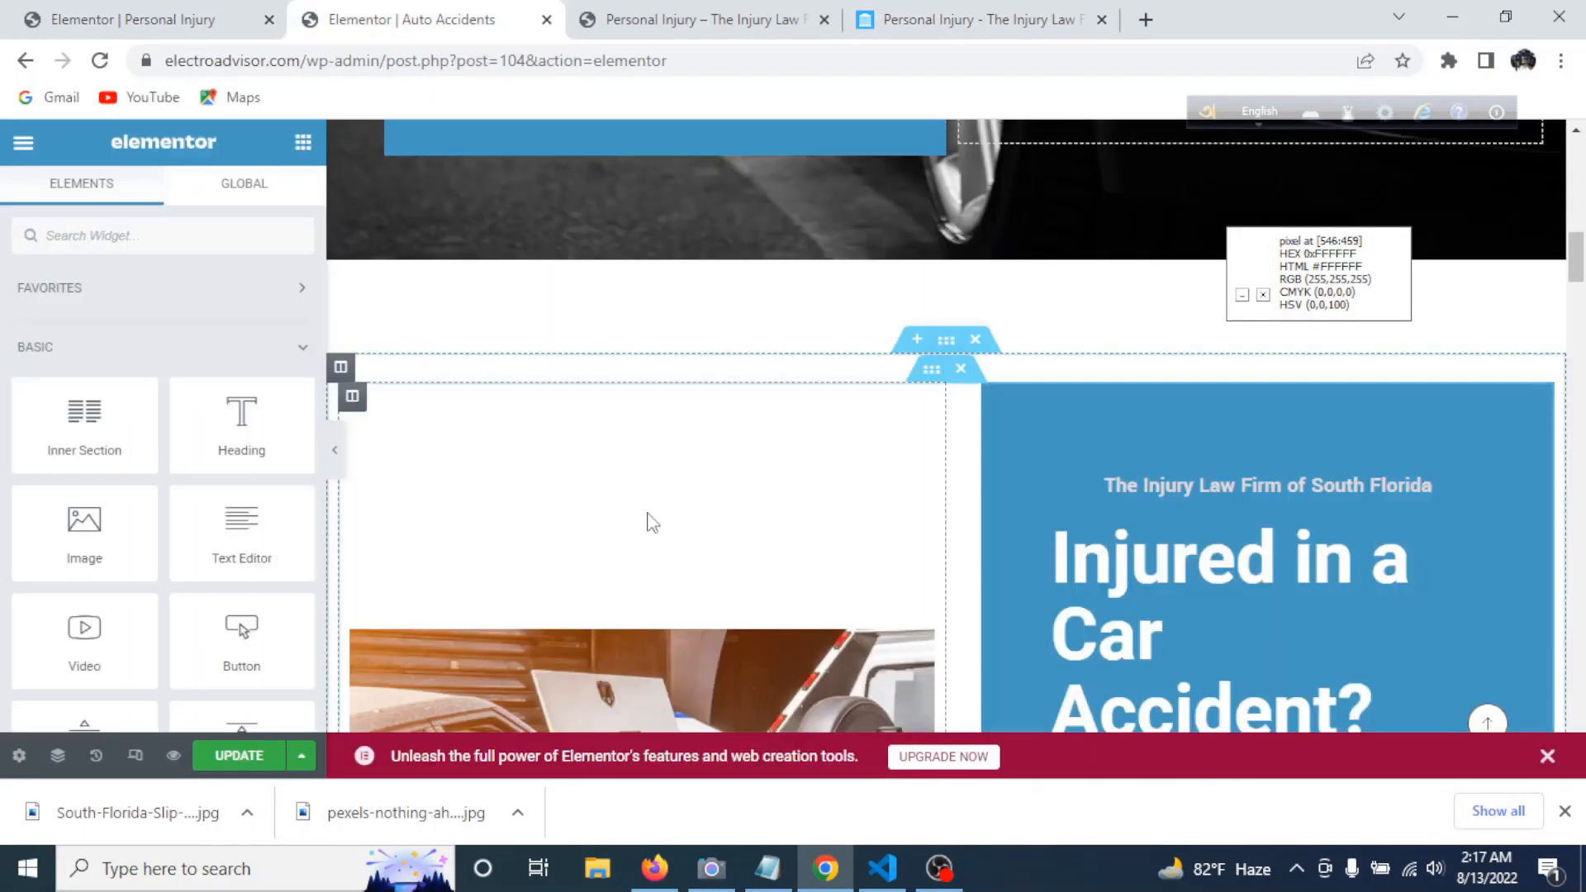
pyautogui.scroll(-12, 781, 461)
pyautogui.scroll(-15, 800, 516)
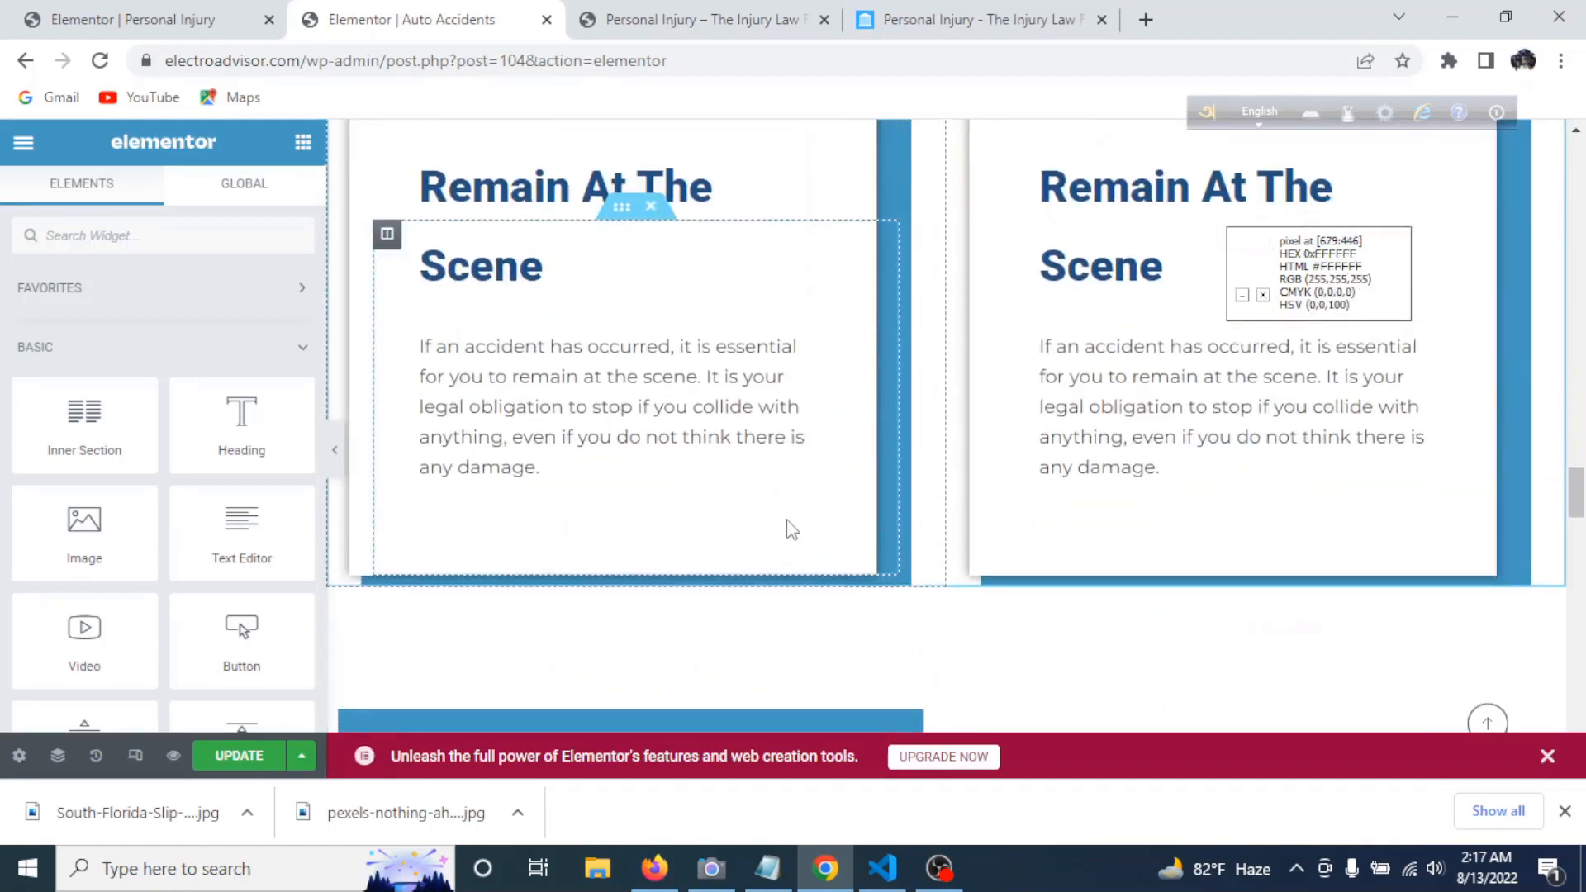
pyautogui.scroll(-15, 782, 518)
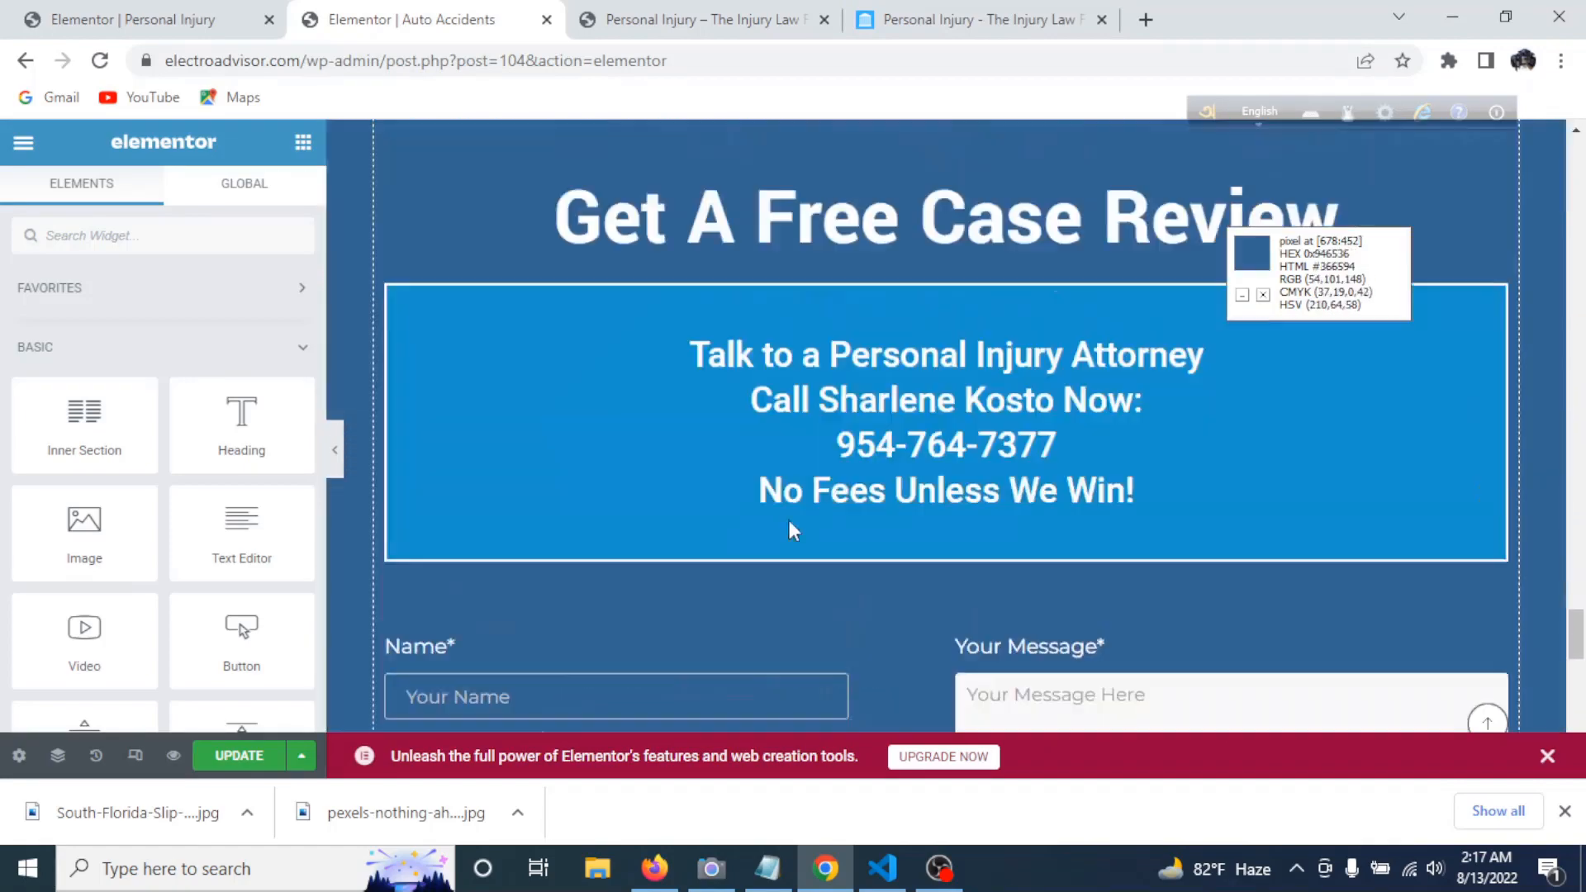
pyautogui.scroll(5, 790, 521)
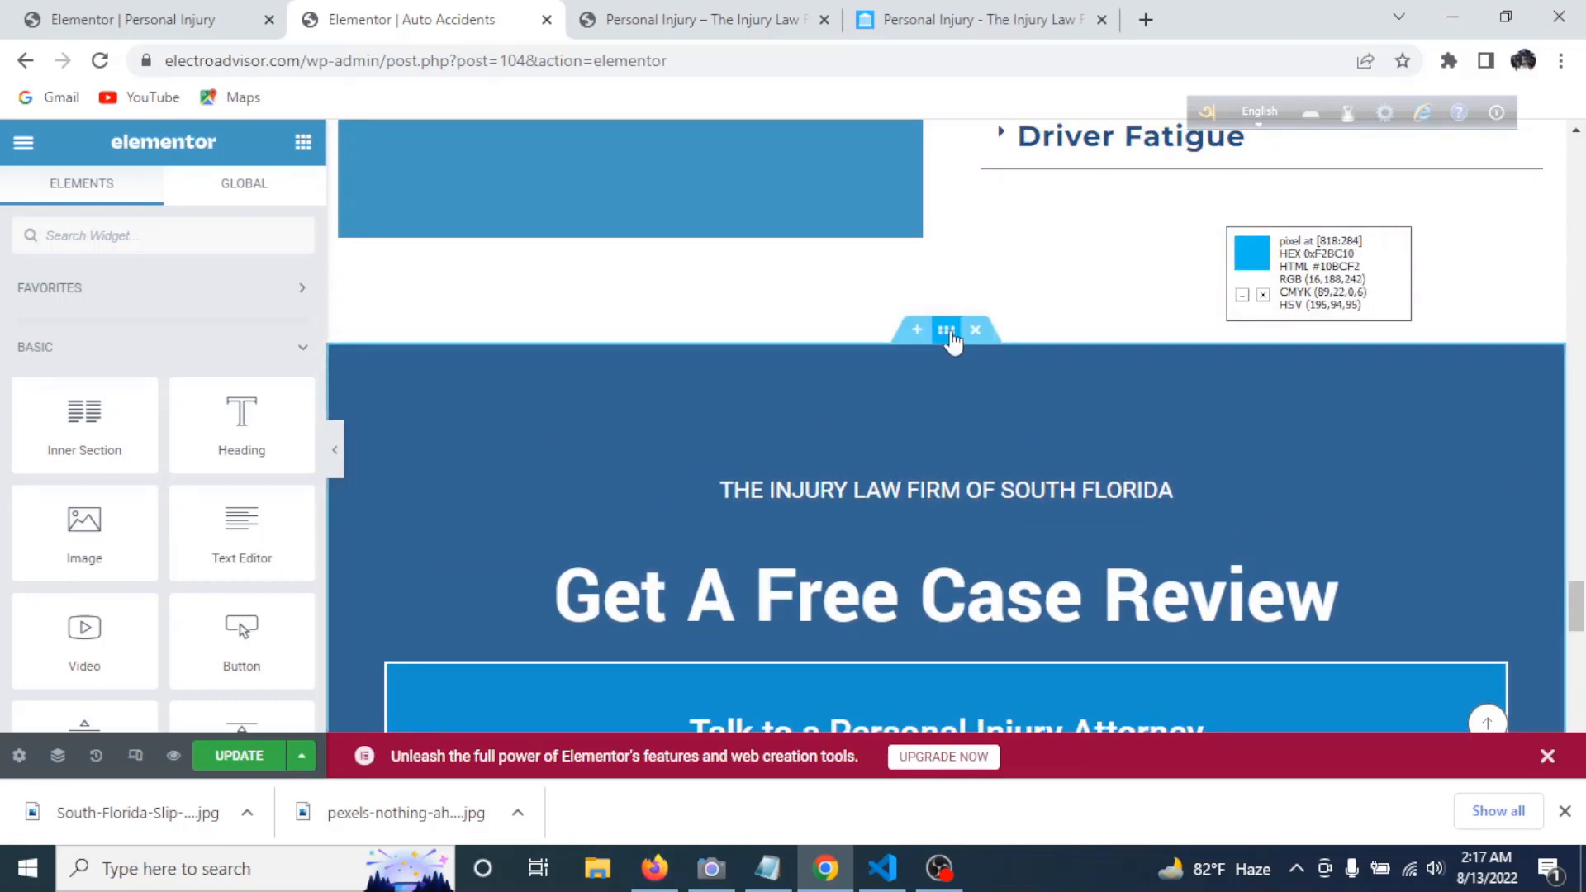
pyautogui.rightClick(947, 331)
pyautogui.click(1002, 429)
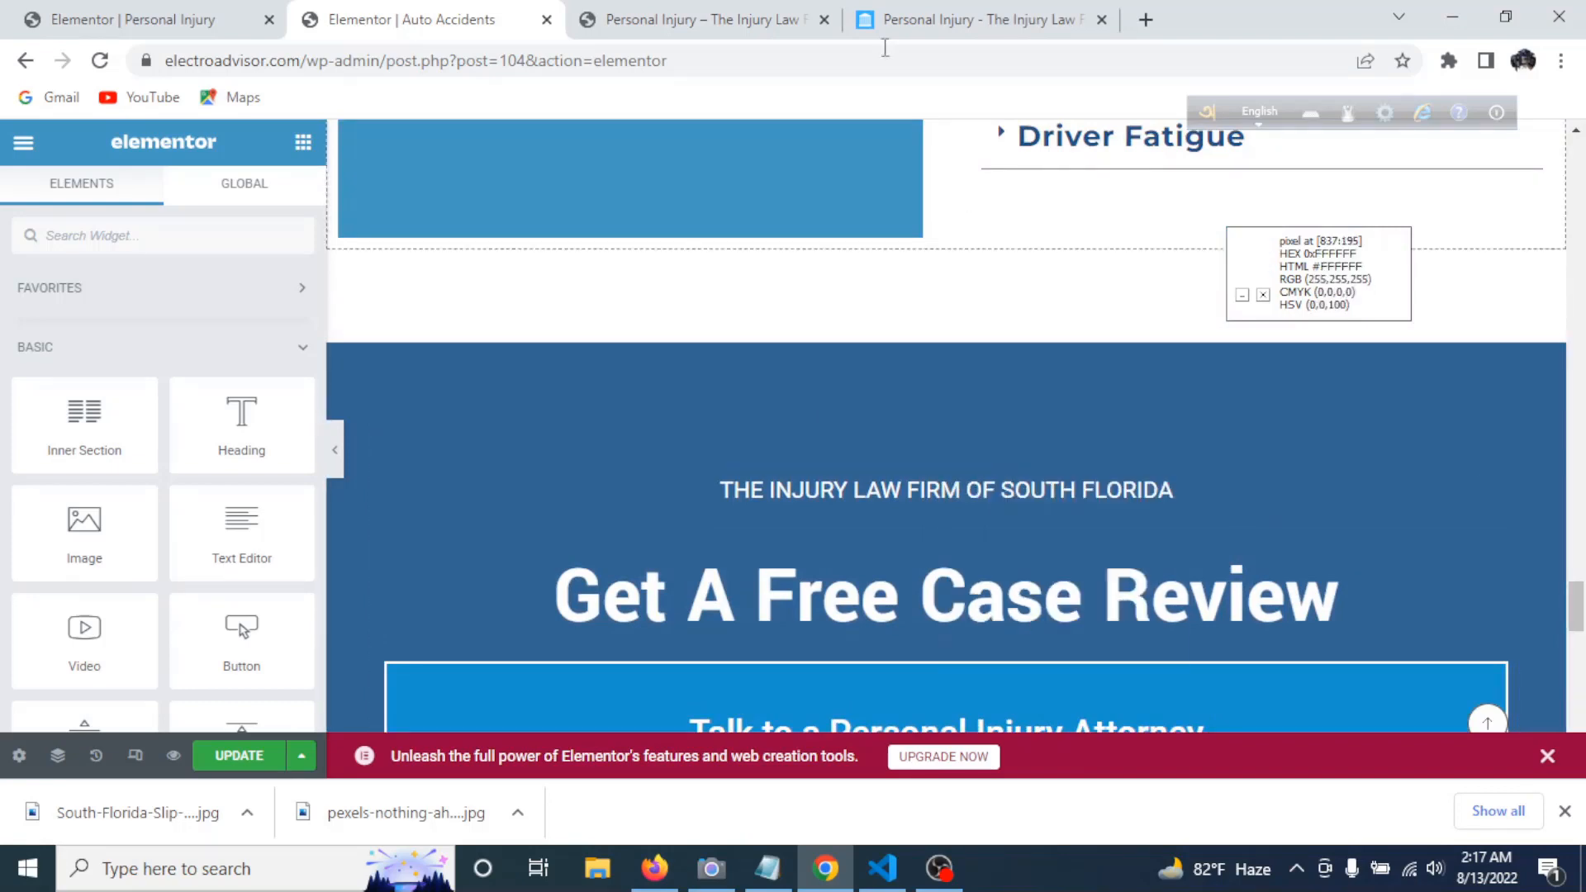
# - Paste the copied "Get A Free Case Review" section into the empty area at the end of the Personal Injury page
pyautogui.click(140, 19)
pyautogui.scroll(-5, 1032, 644)
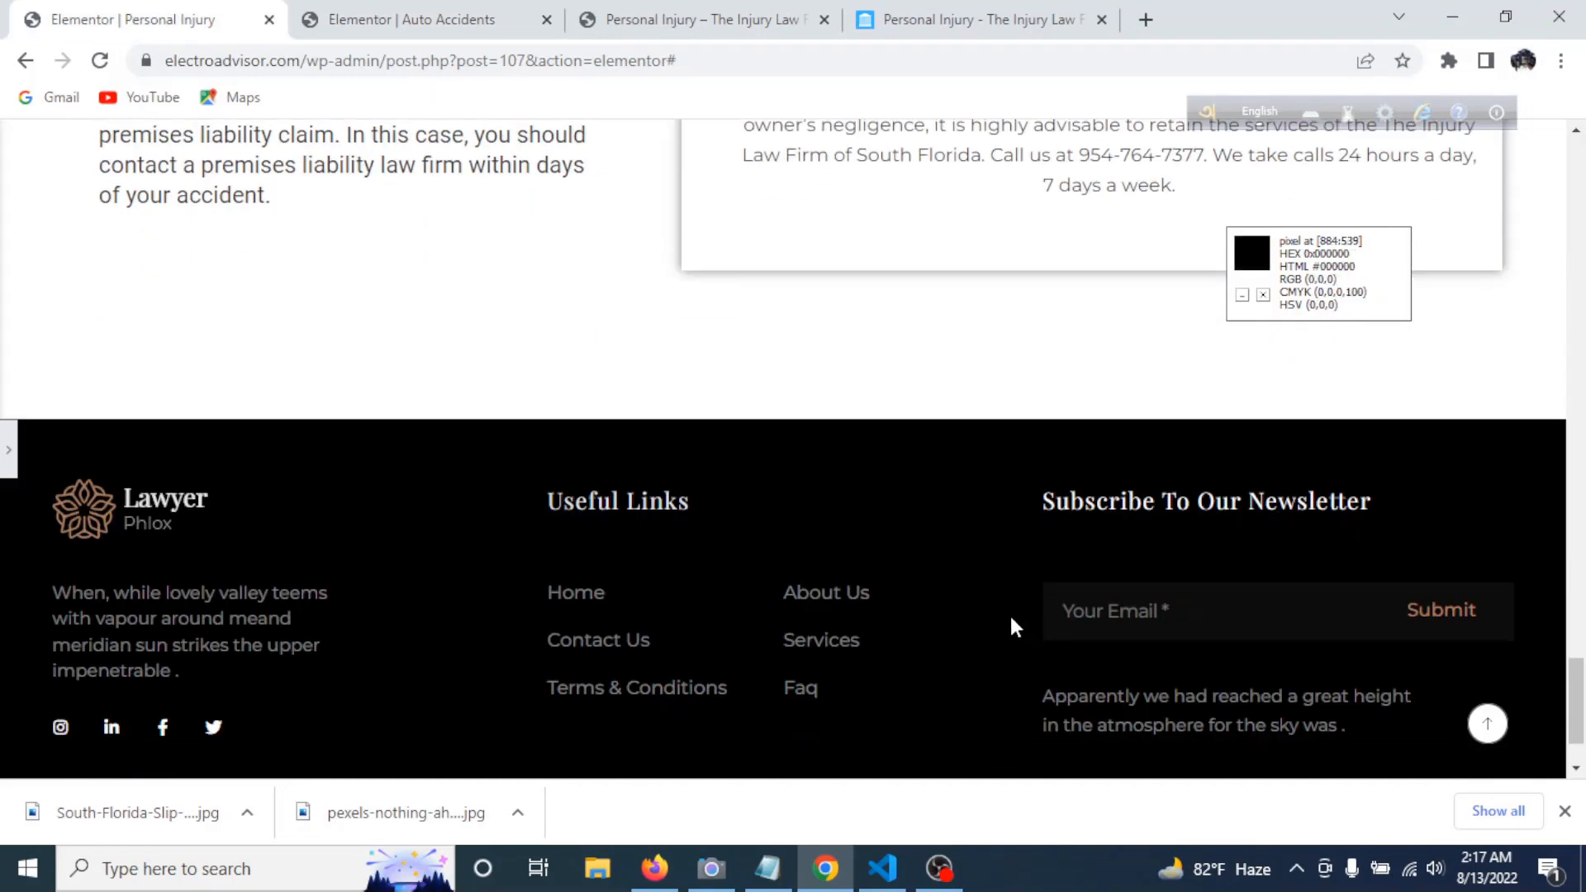
pyautogui.scroll(2, 909, 595)
pyautogui.click(10, 450)
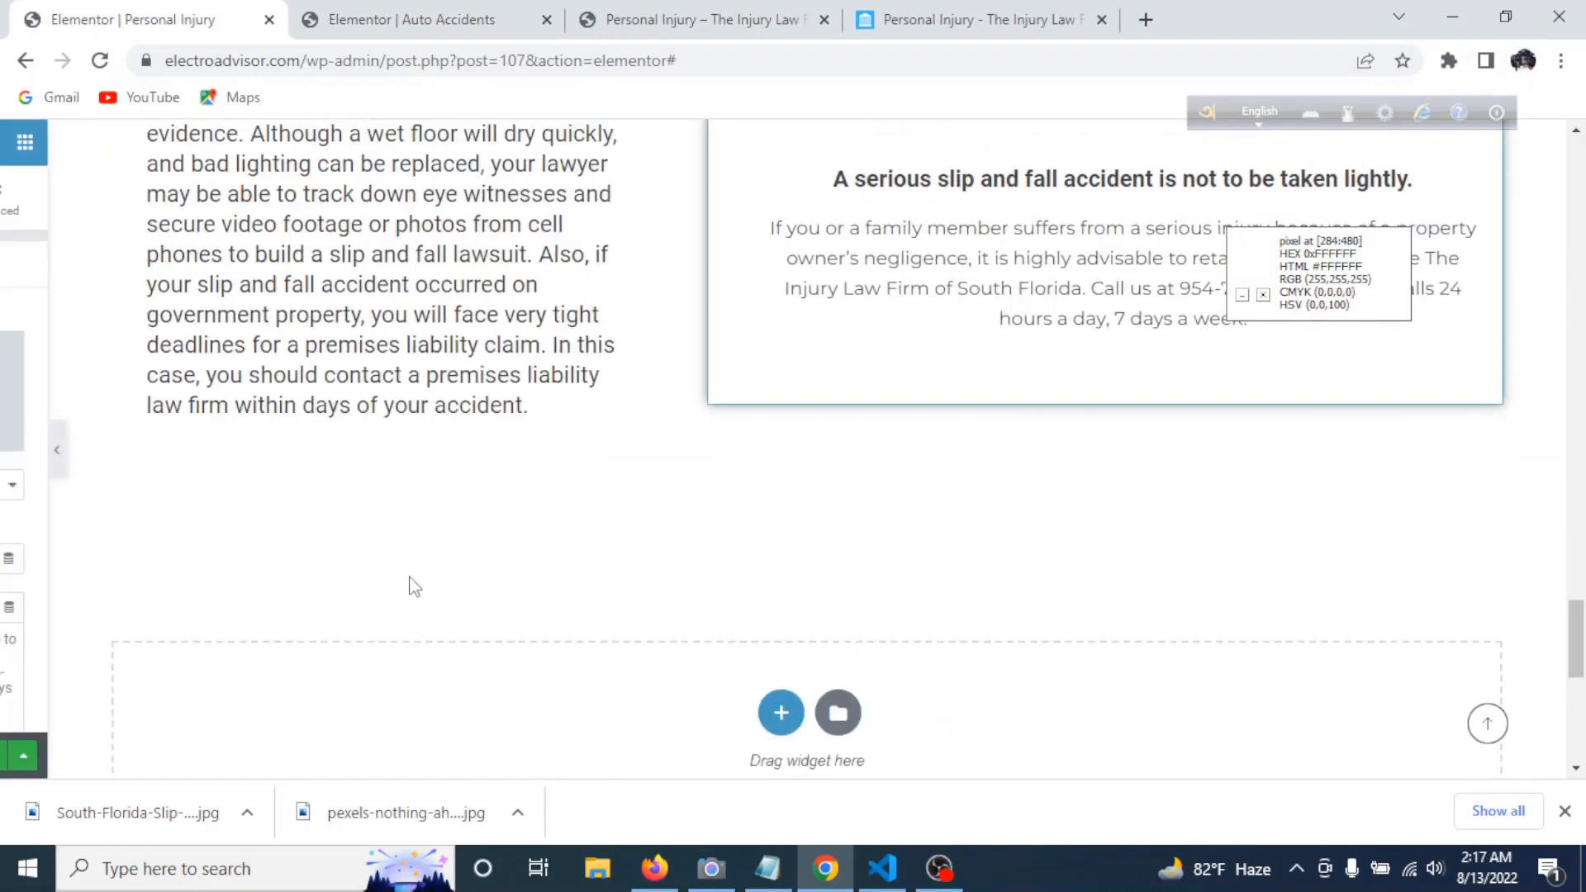
pyautogui.scroll(-4, 850, 524)
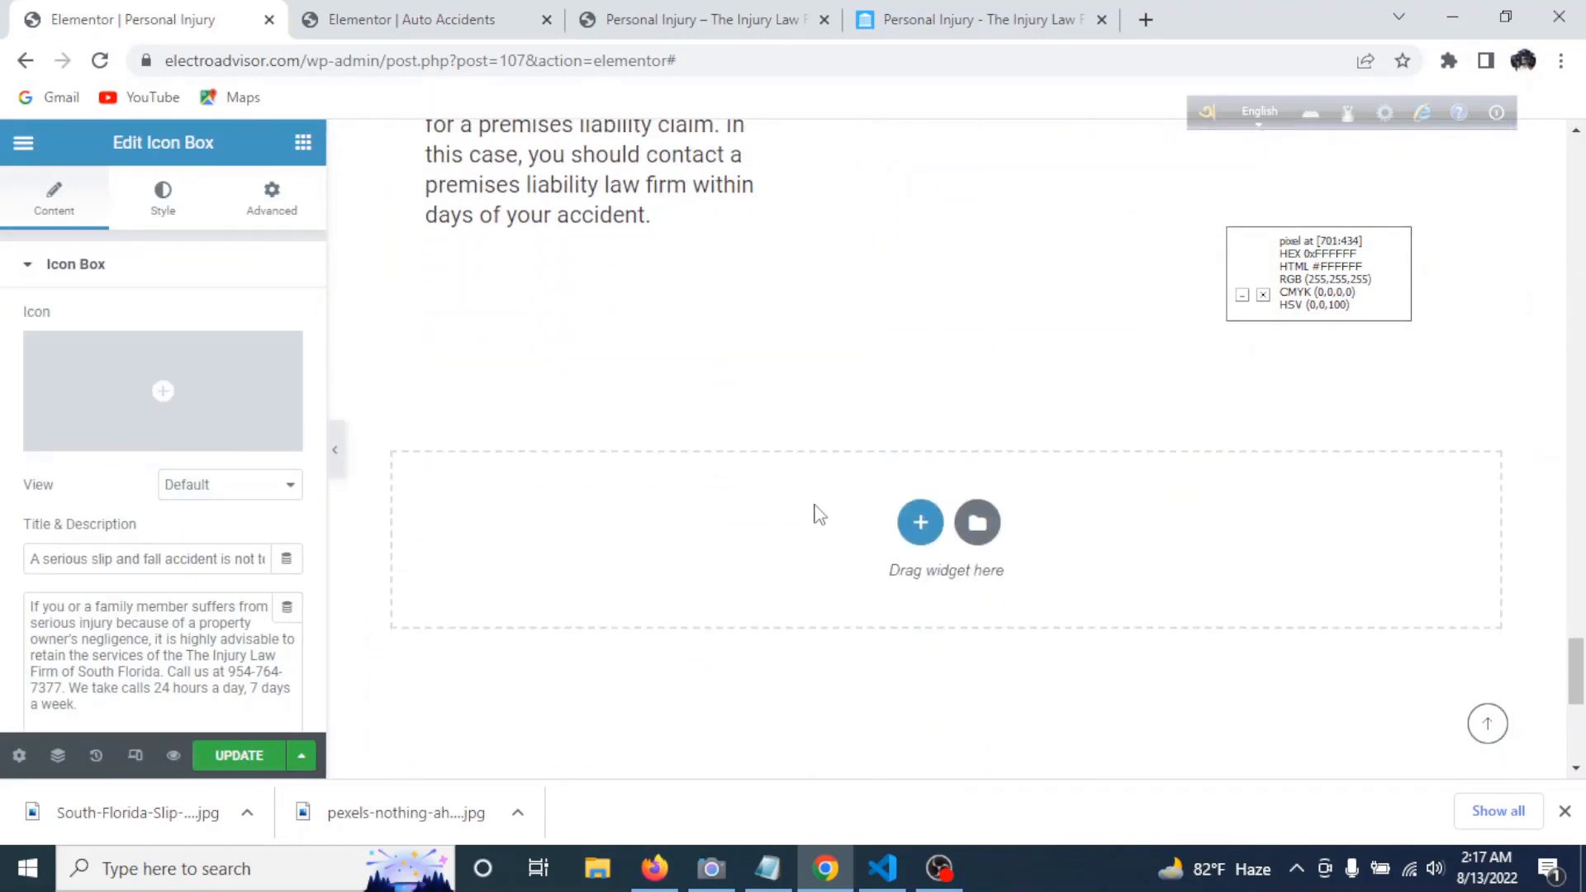
pyautogui.rightClick(817, 511)
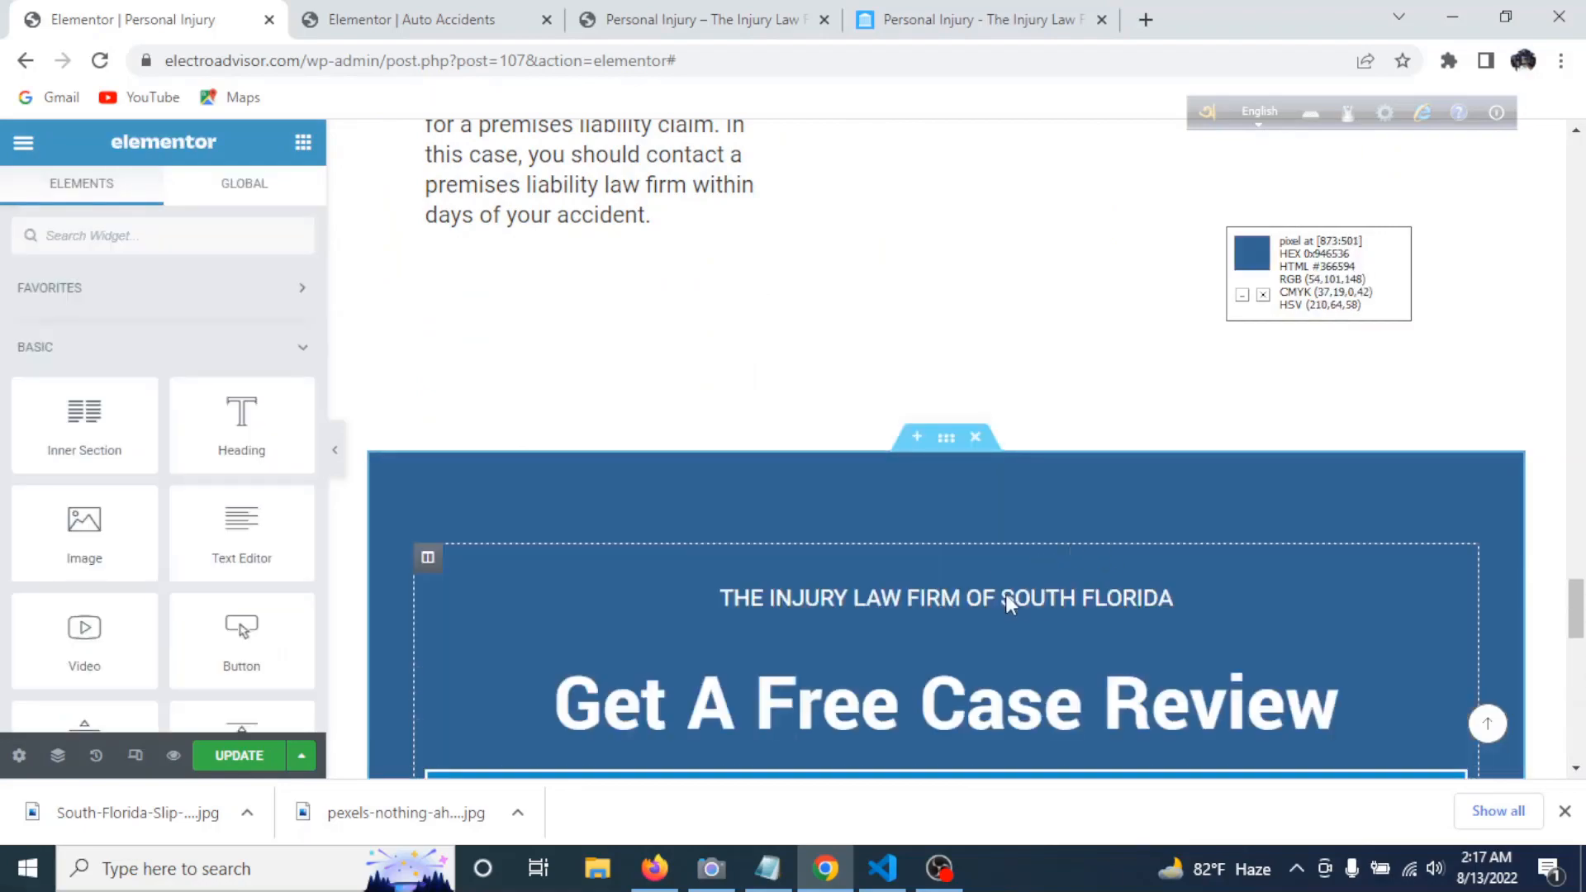
# - Review the whole Personal Injury page at full width, from the header down to the pasted case review form
pyautogui.scroll(-4, 1005, 523)
pyautogui.click(335, 450)
pyautogui.scroll(15, 681, 584)
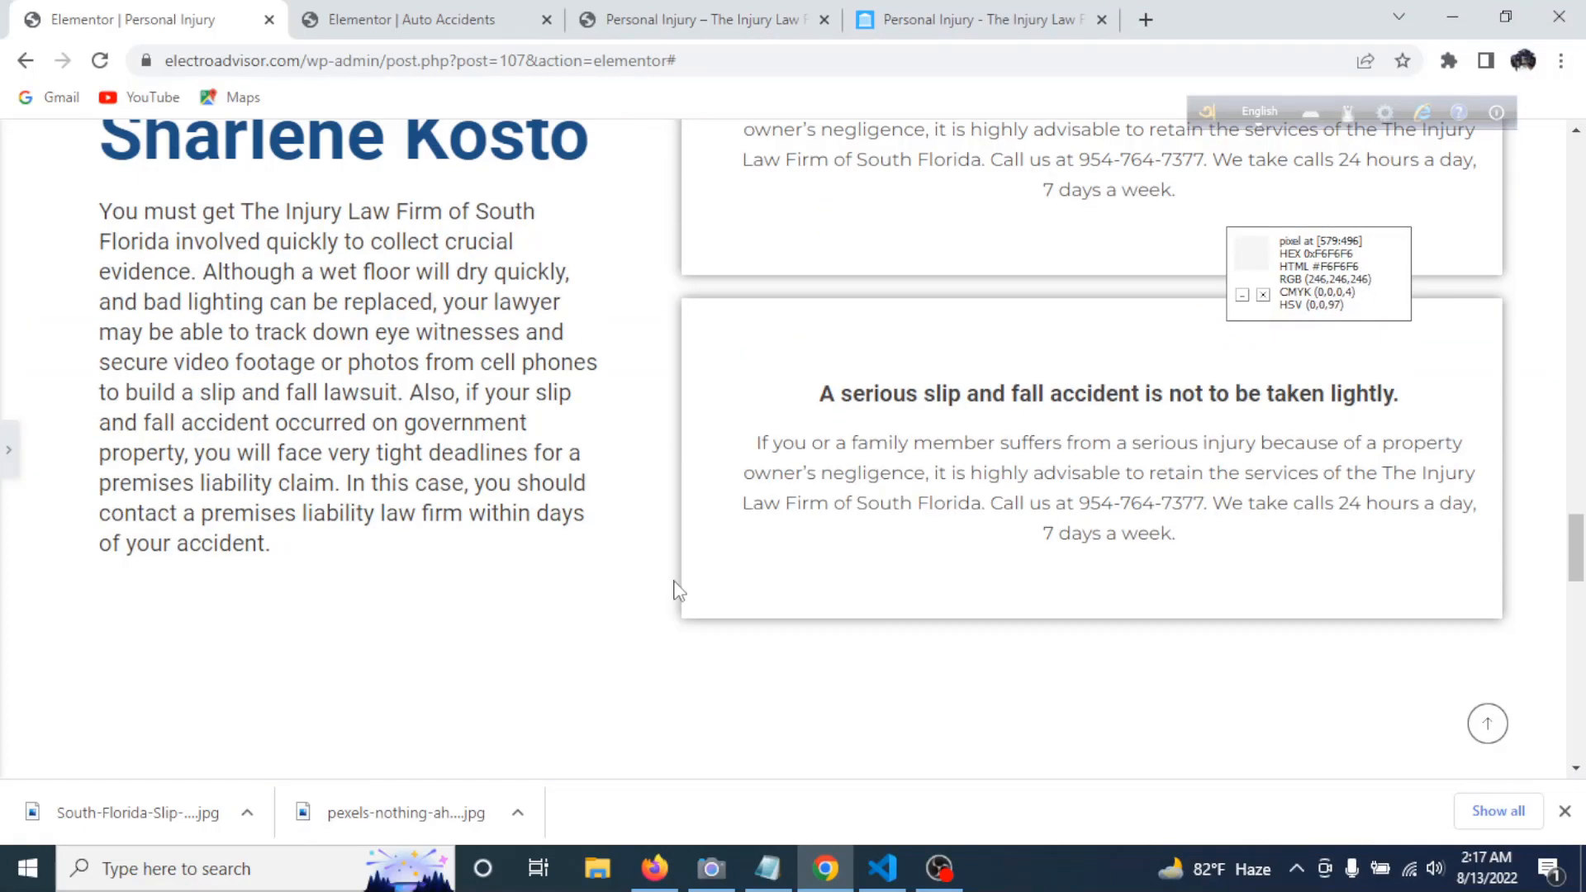
pyautogui.scroll(10, 694, 595)
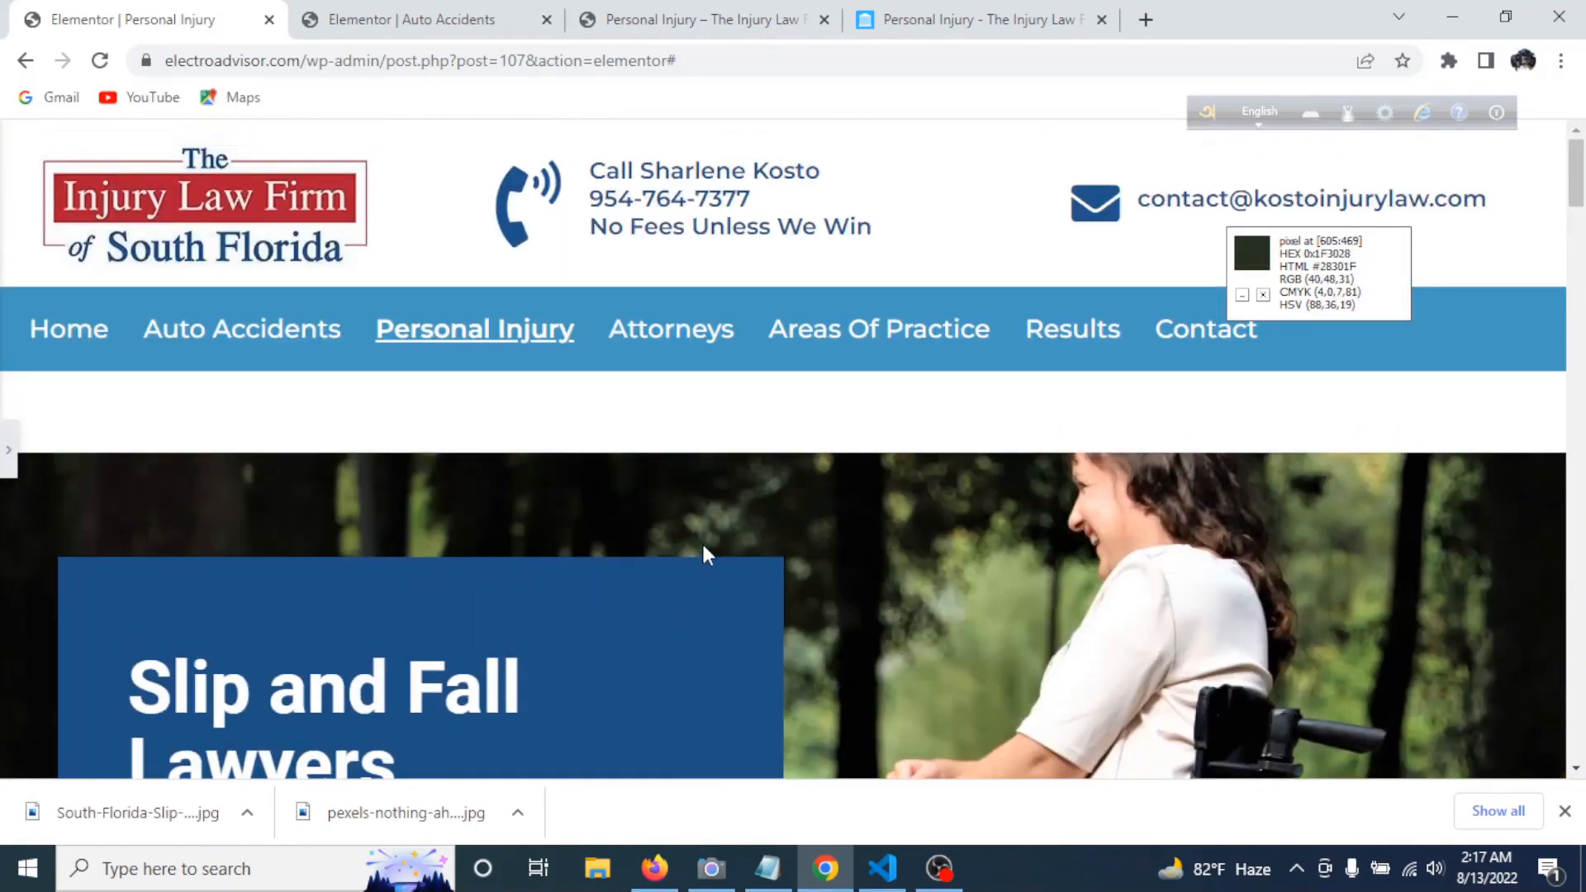
pyautogui.scroll(-10, 702, 547)
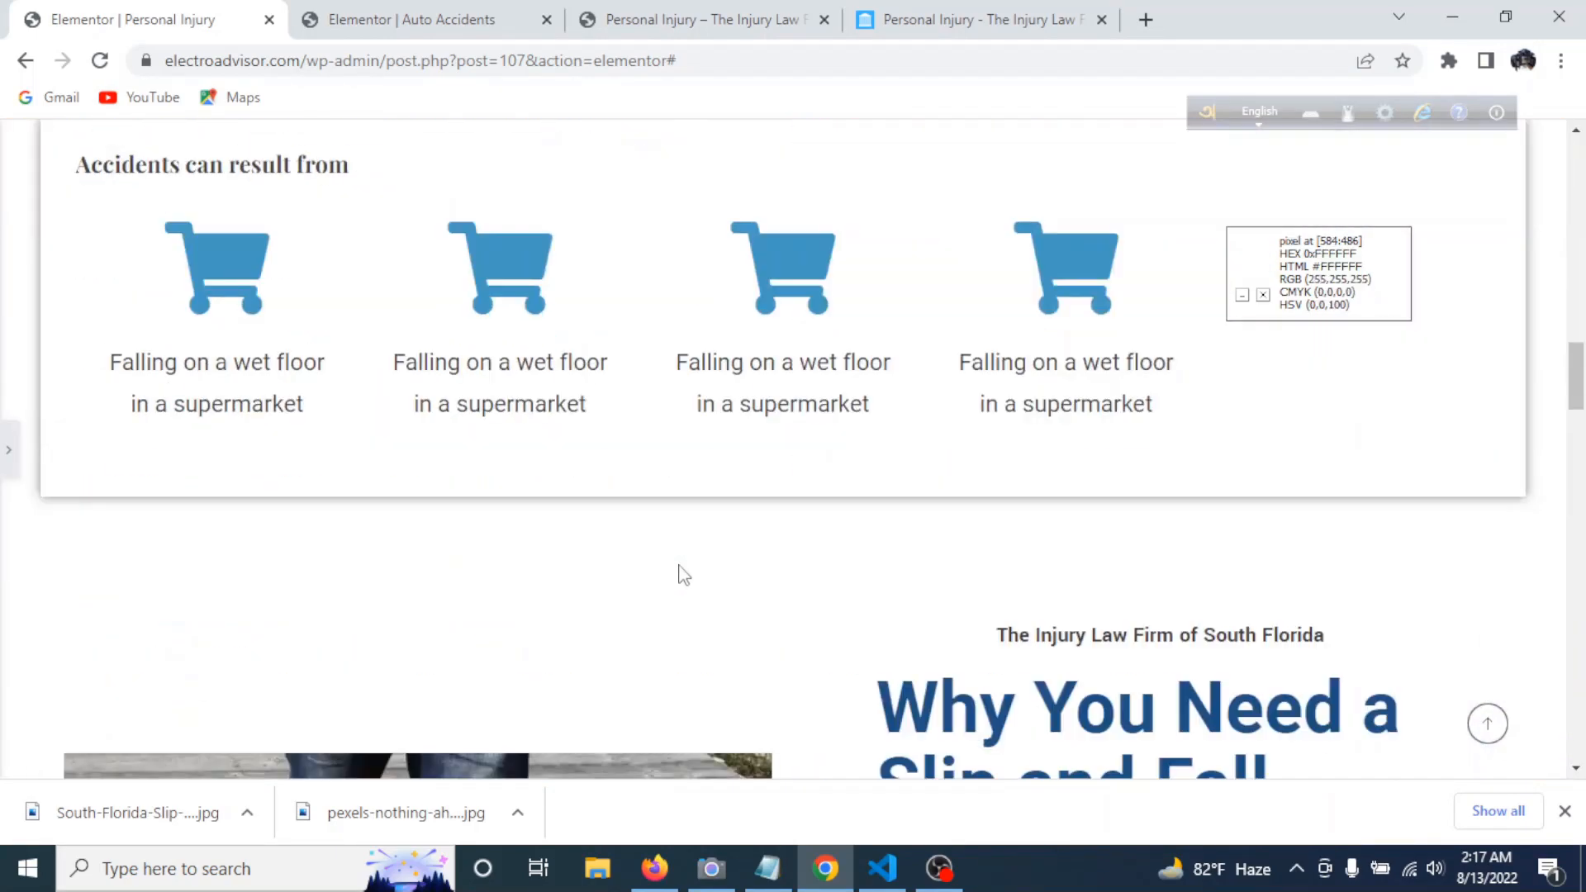
pyautogui.scroll(-15, 682, 574)
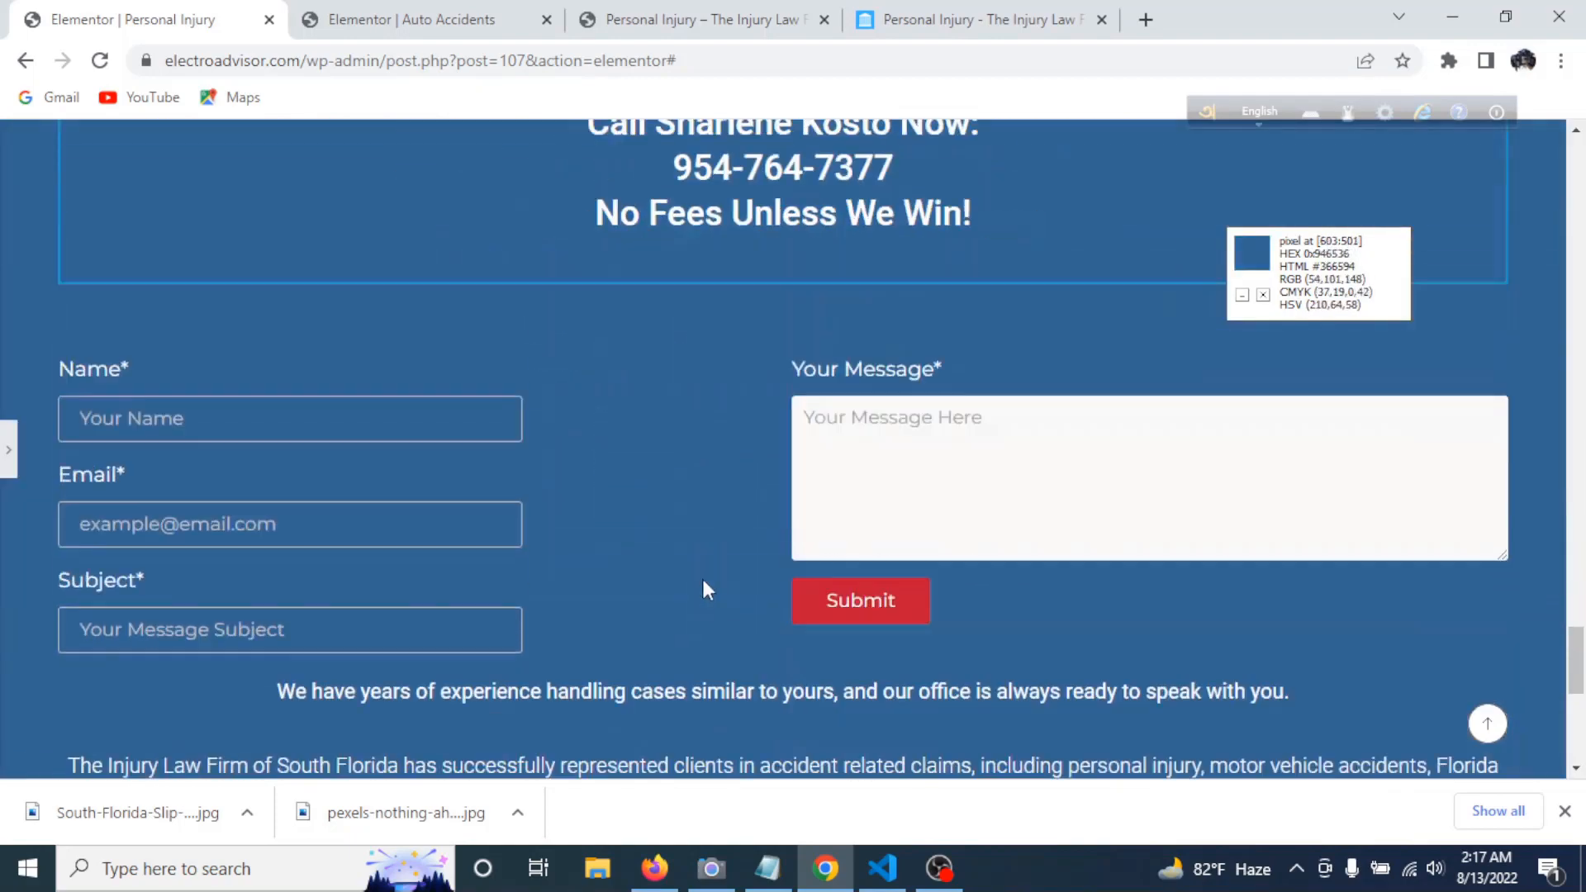
pyautogui.scroll(-3, 708, 578)
pyautogui.scroll(15, 722, 574)
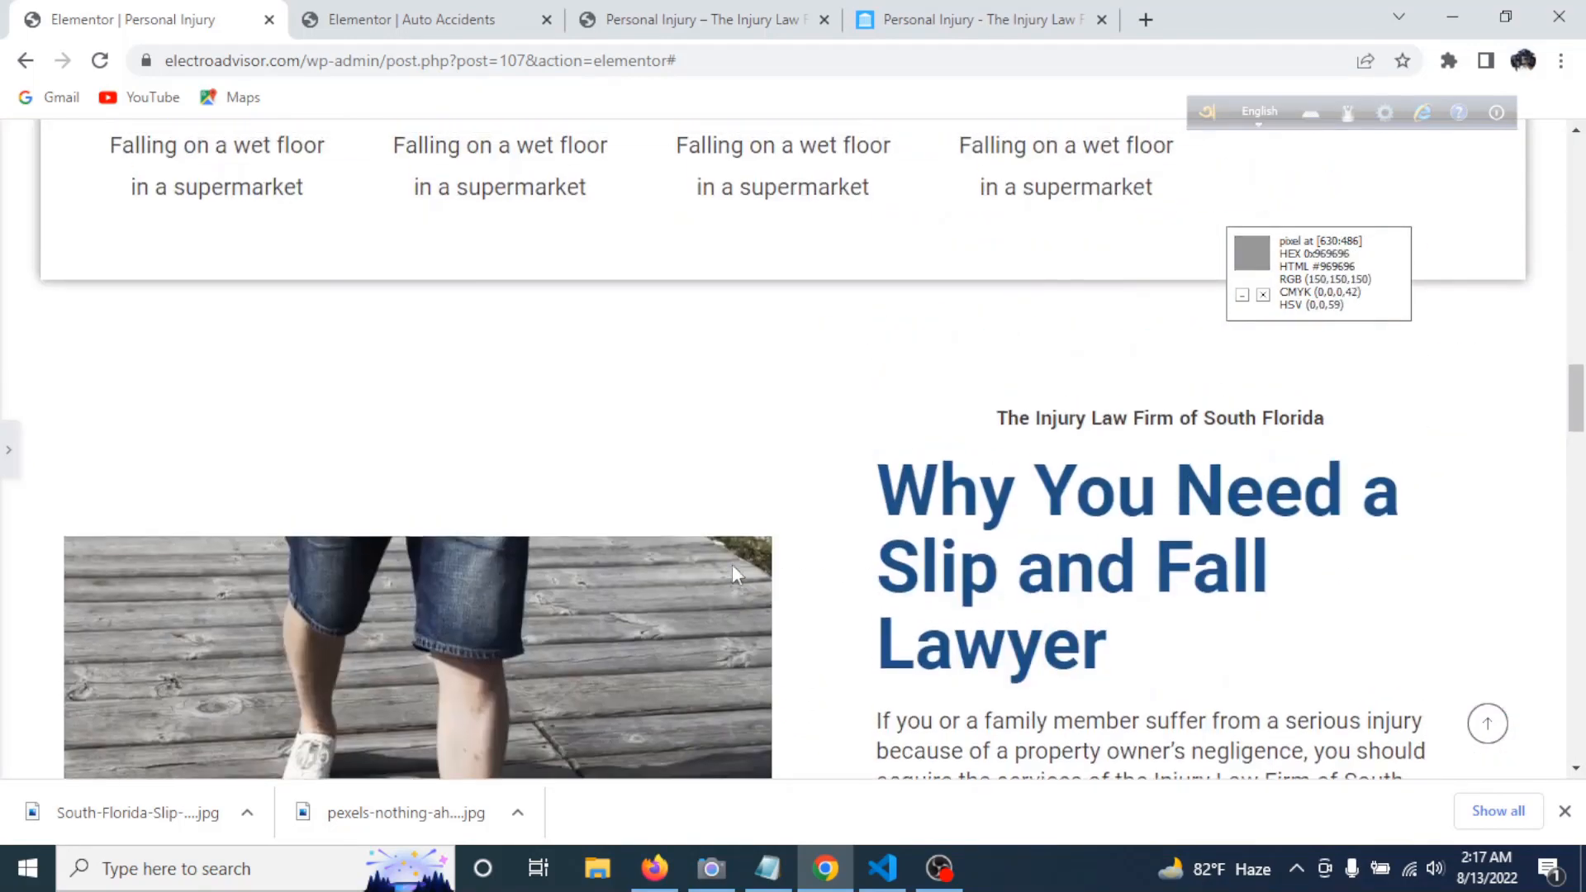
pyautogui.scroll(10, 496, 545)
pyautogui.click(7, 459)
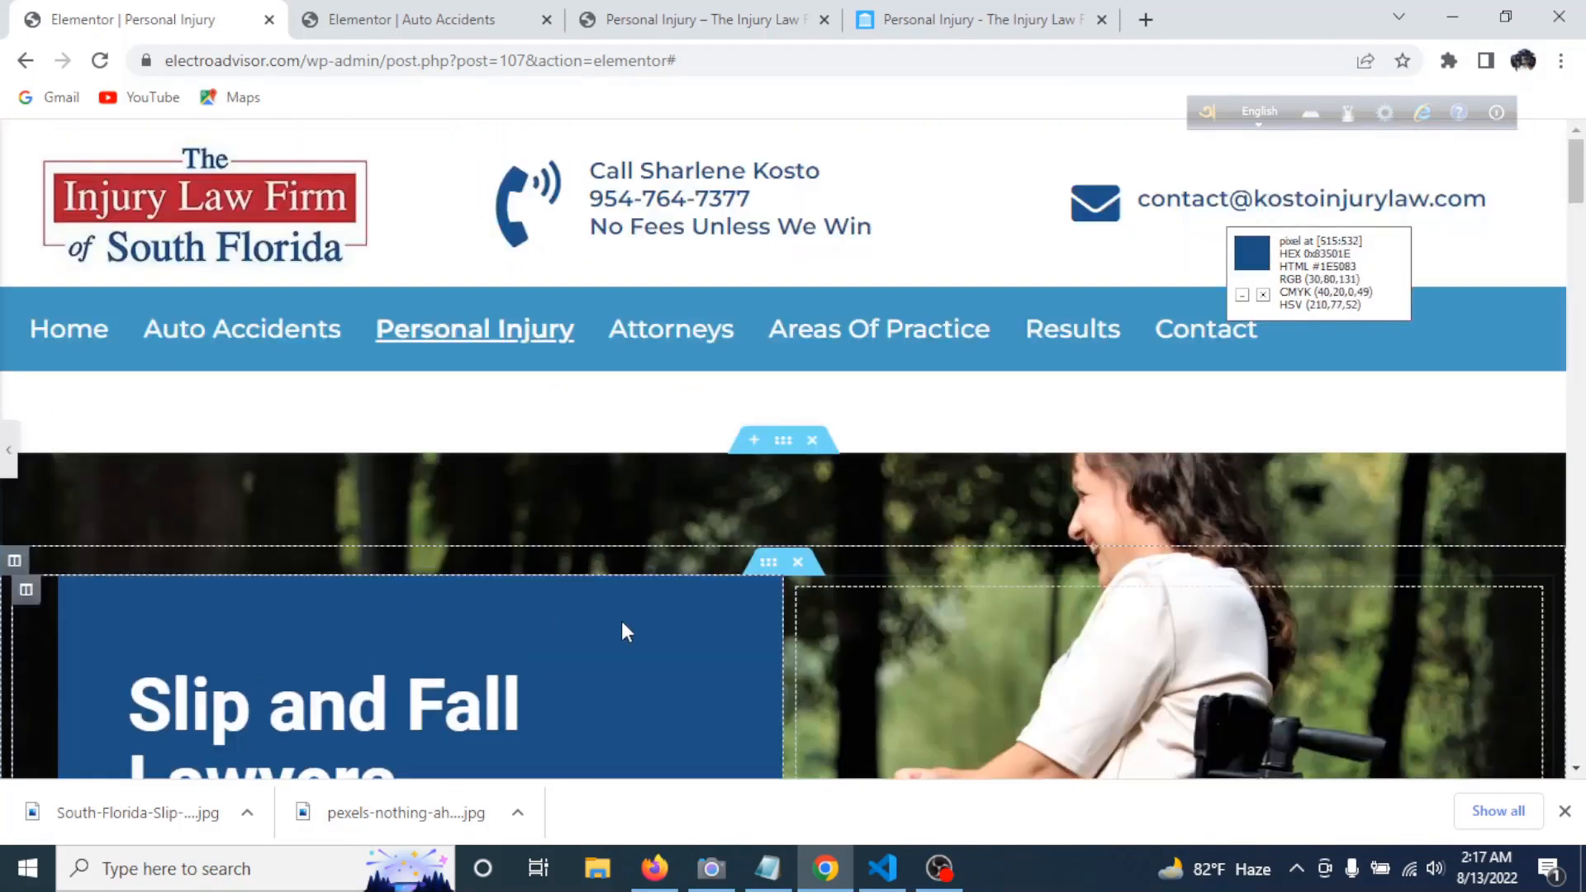
# - Switch the editor to the mobile preview and examine the "Slip and Fall Lawyers" hero section
pyautogui.scroll(-1, 498, 631)
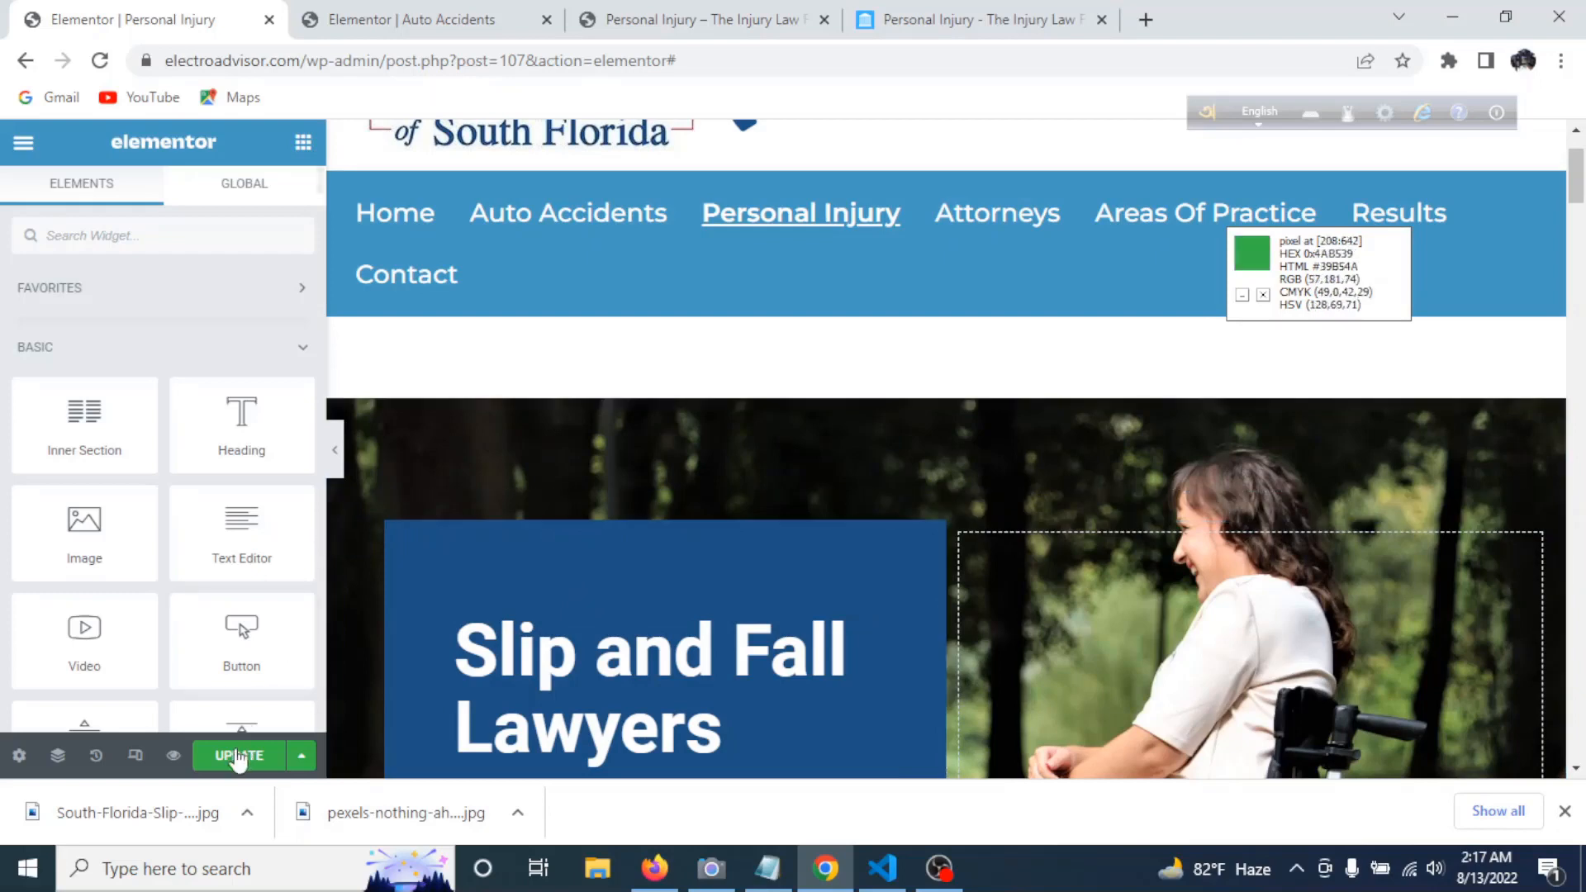
pyautogui.click(138, 759)
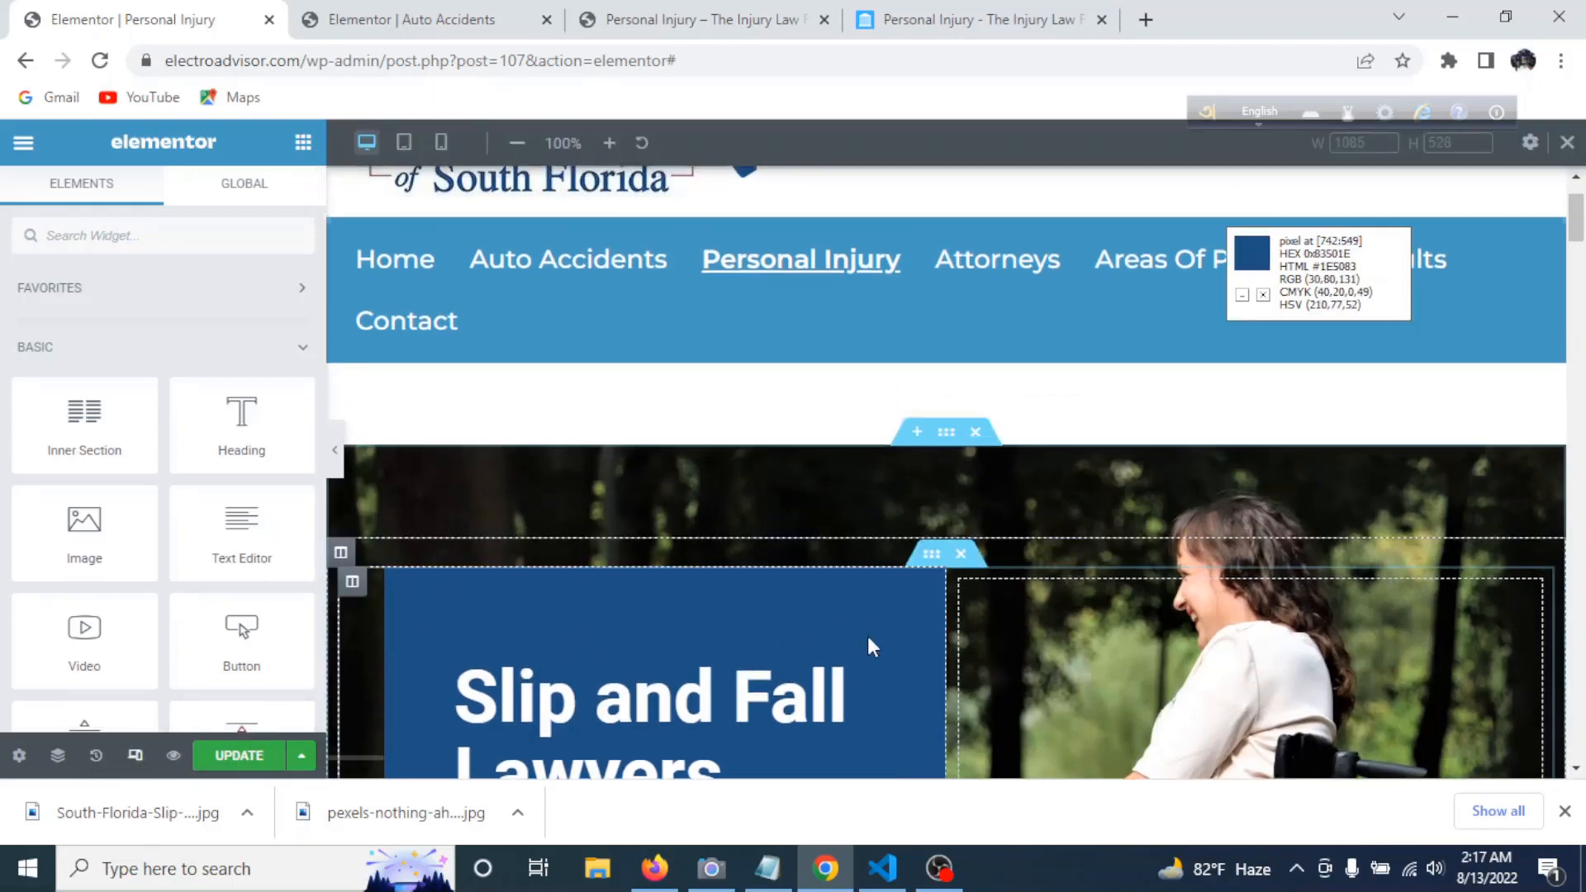
pyautogui.click(442, 145)
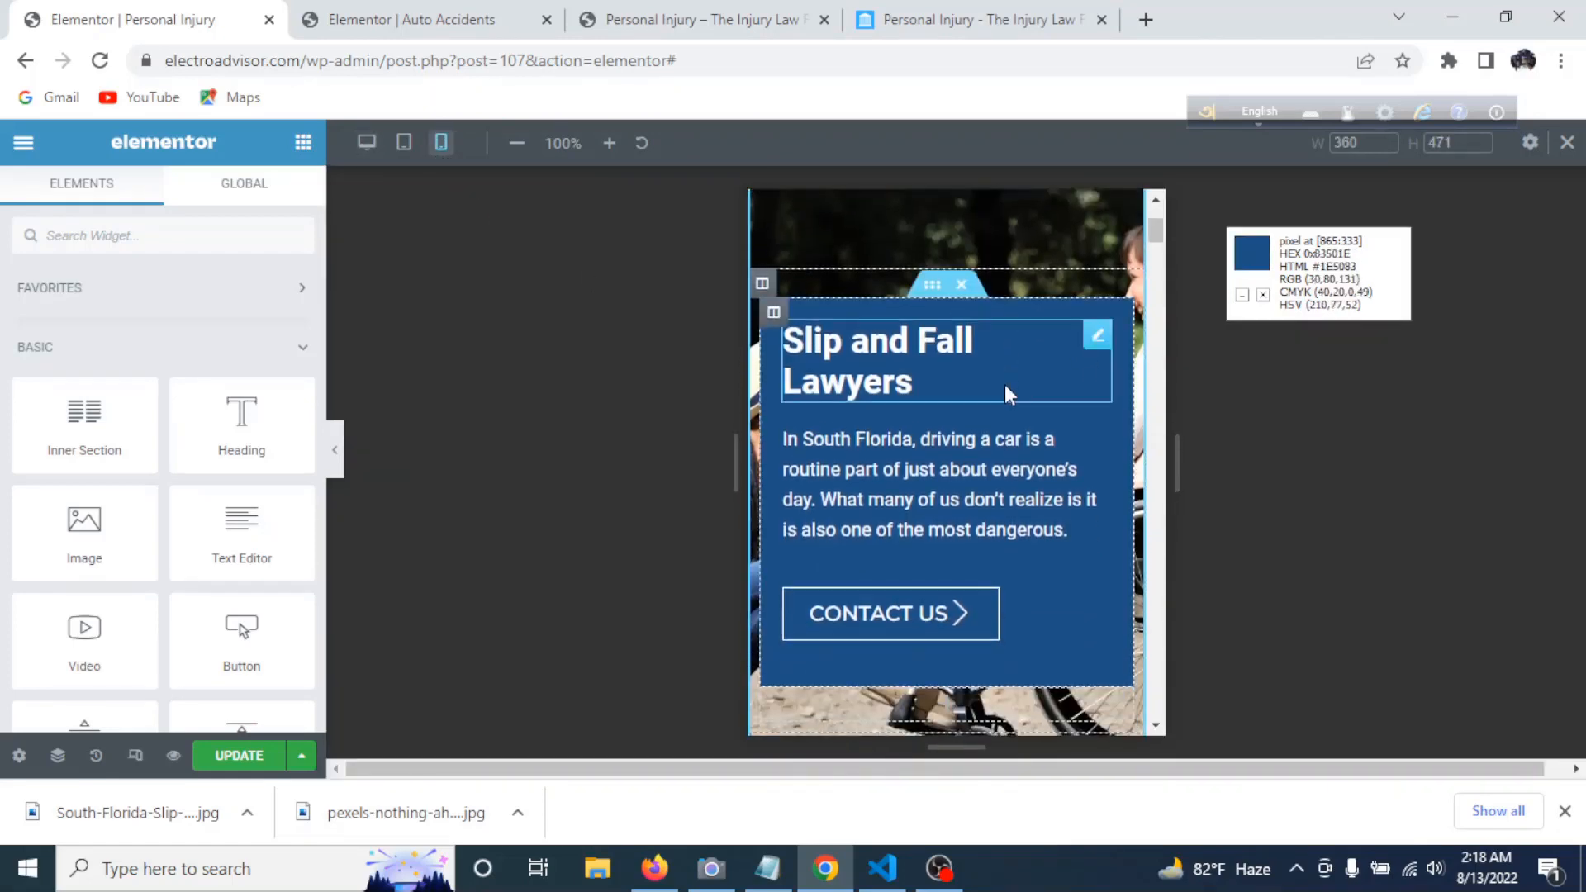
pyautogui.scroll(3, 1005, 385)
pyautogui.scroll(-3, 1017, 376)
pyautogui.scroll(1, 1018, 368)
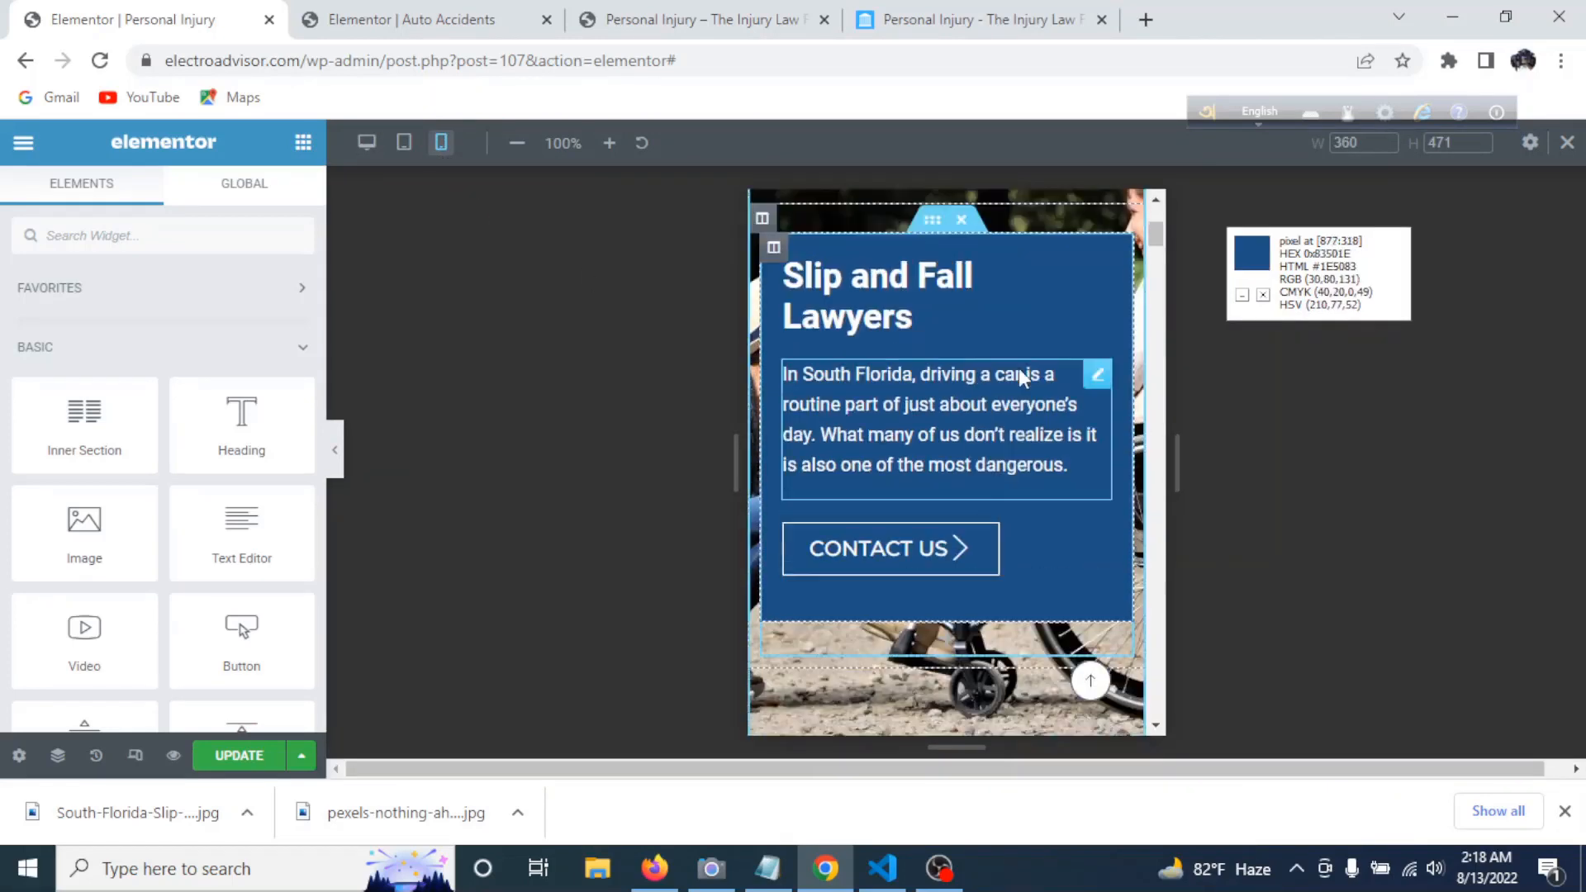
pyautogui.scroll(2, 1012, 363)
pyautogui.scroll(-4, 1004, 446)
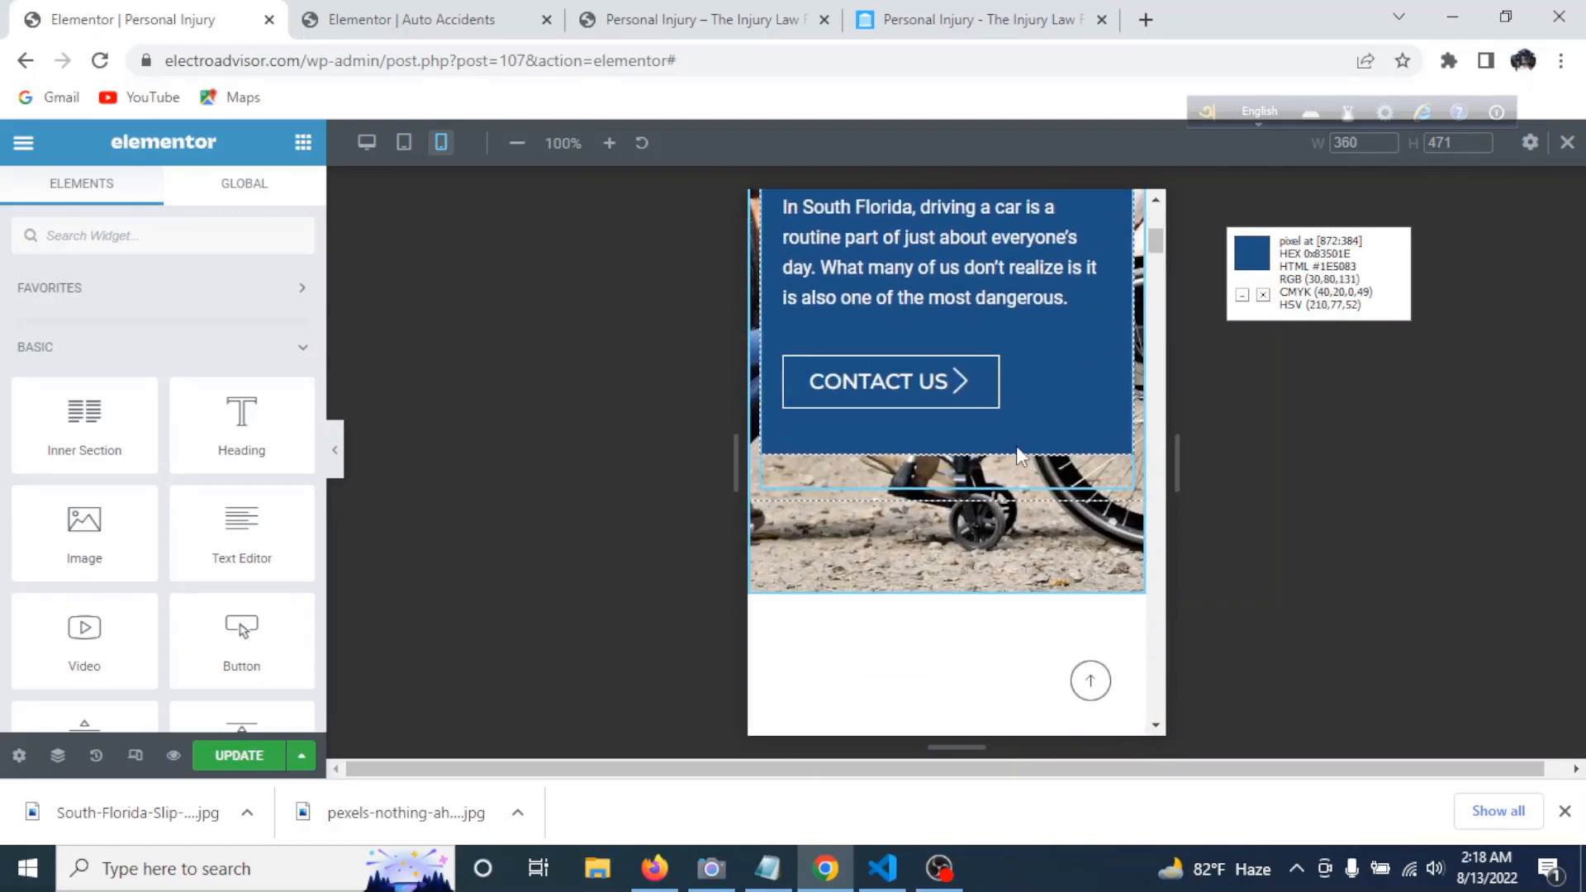
pyautogui.scroll(4, 1019, 454)
pyautogui.scroll(-3, 1002, 495)
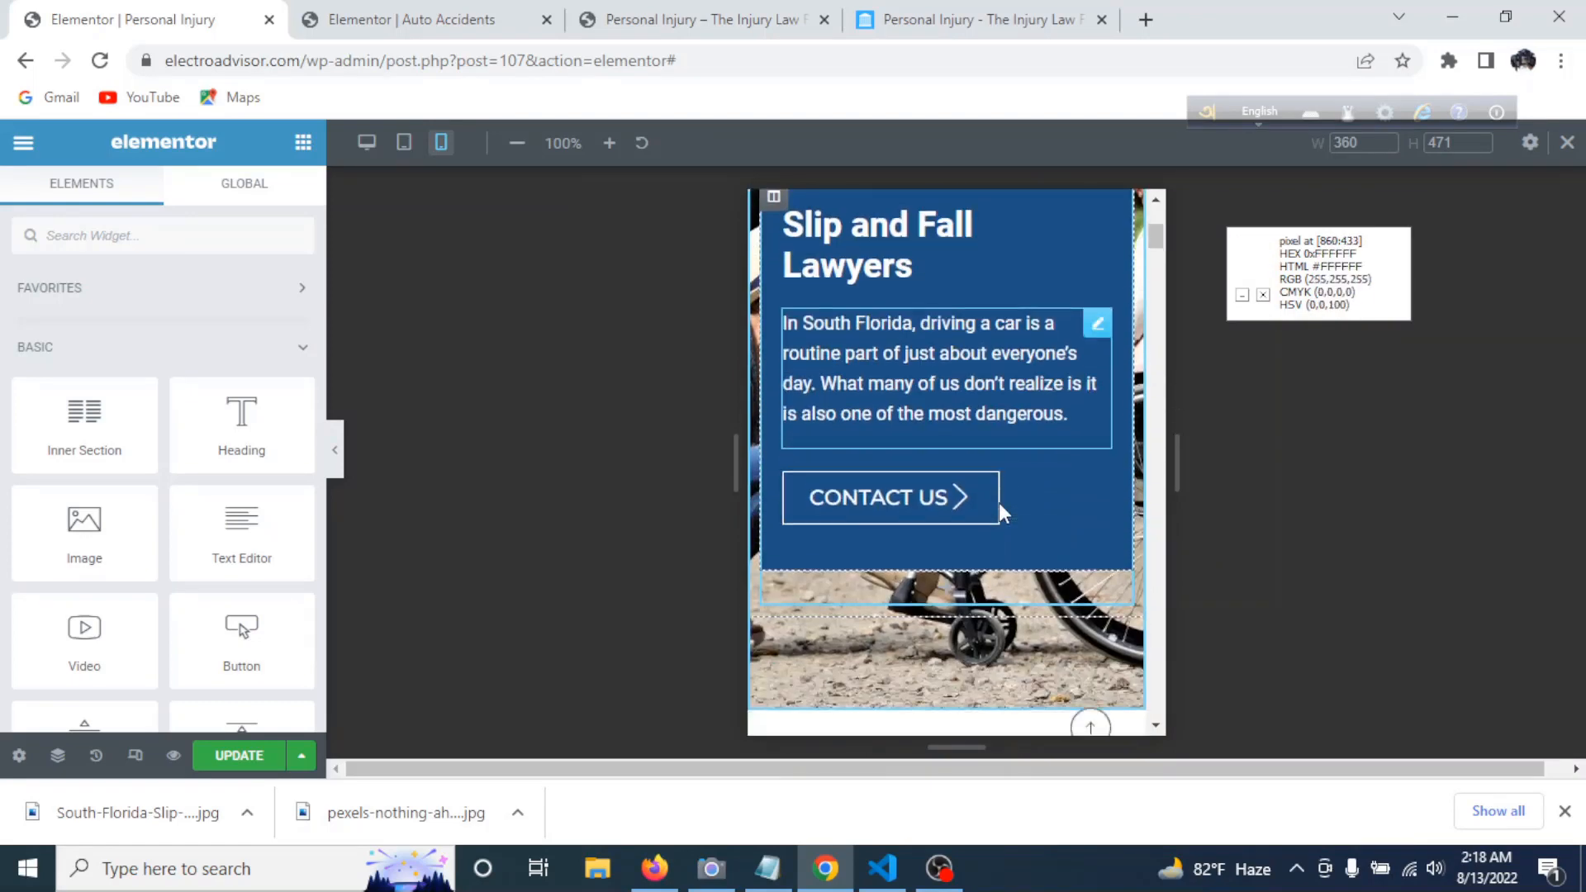
pyautogui.scroll(-4, 1044, 529)
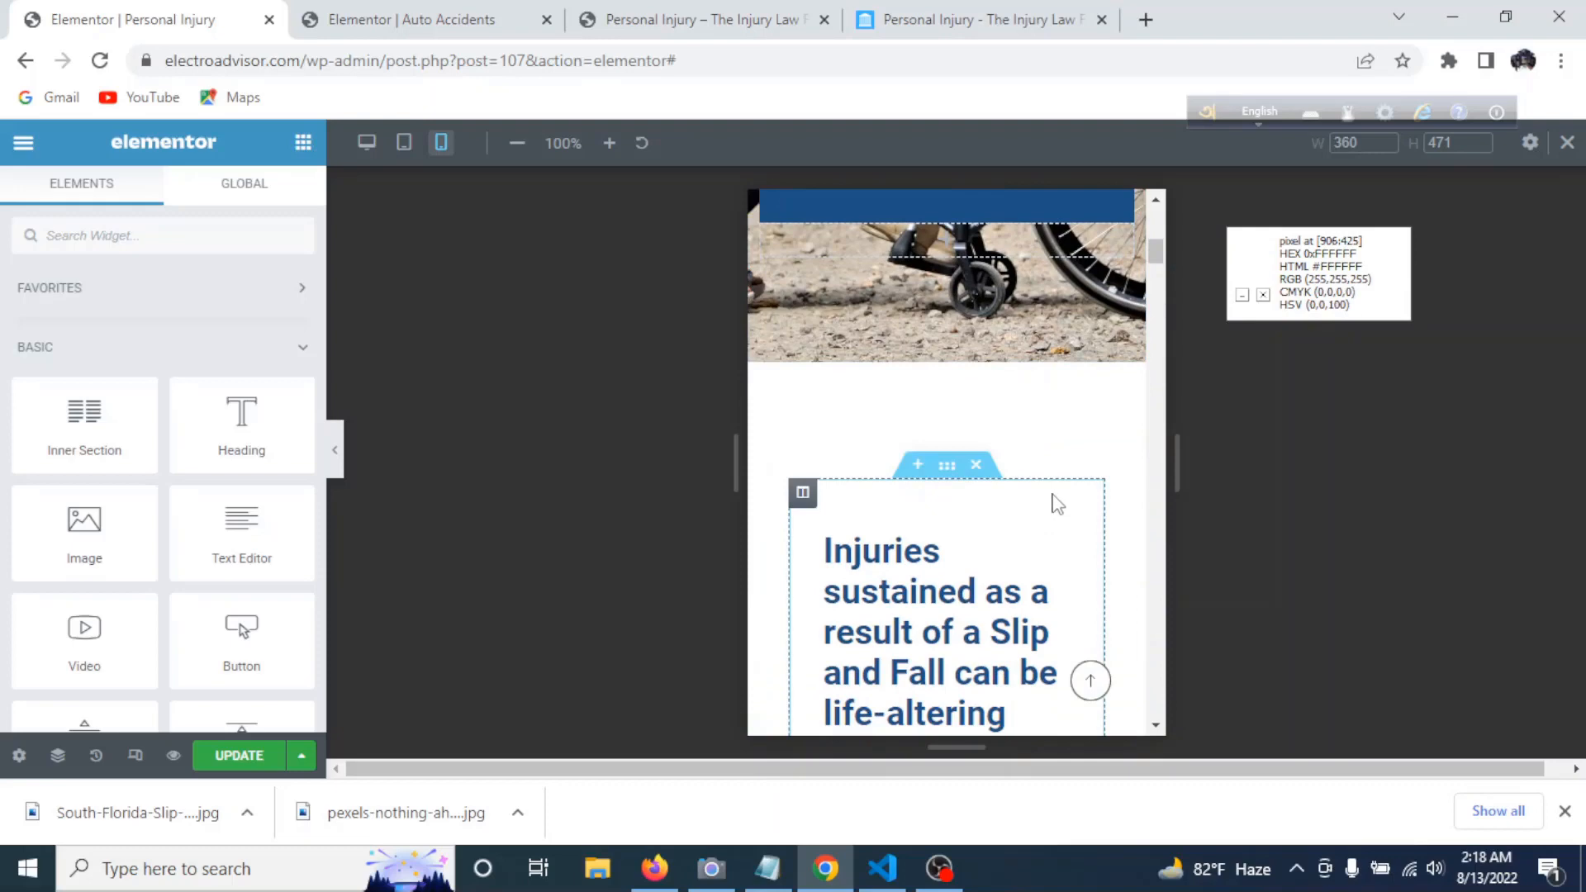
# - For mobile, set the "Injuries sustained" section's padding to 0, its bottom margin to 0 and its top margin to 20 px
pyautogui.scroll(-3, 1057, 496)
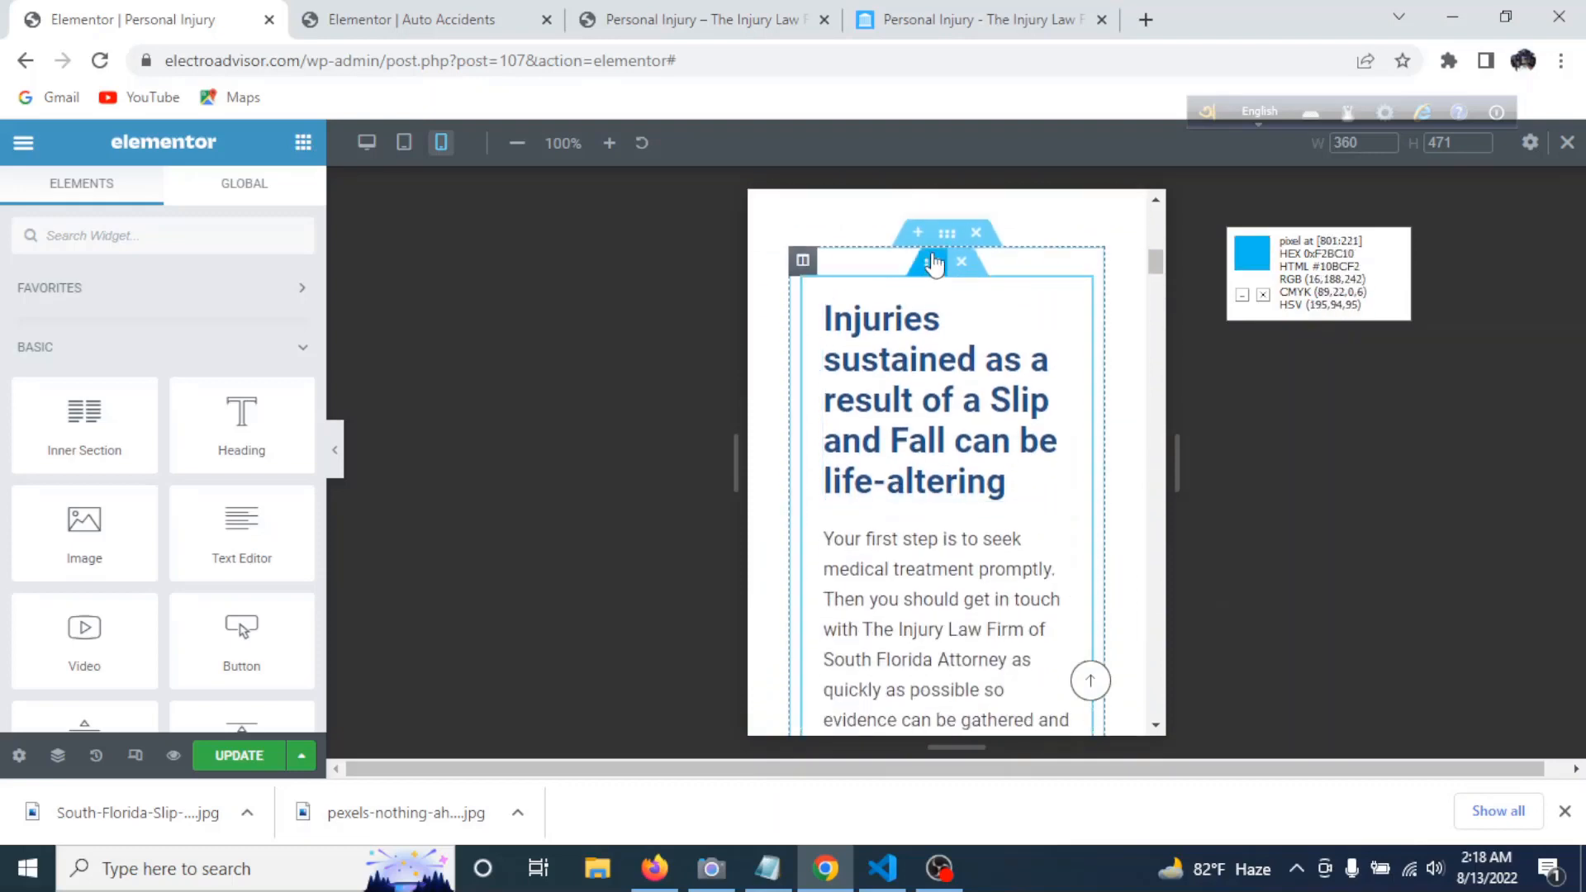
pyautogui.click(947, 235)
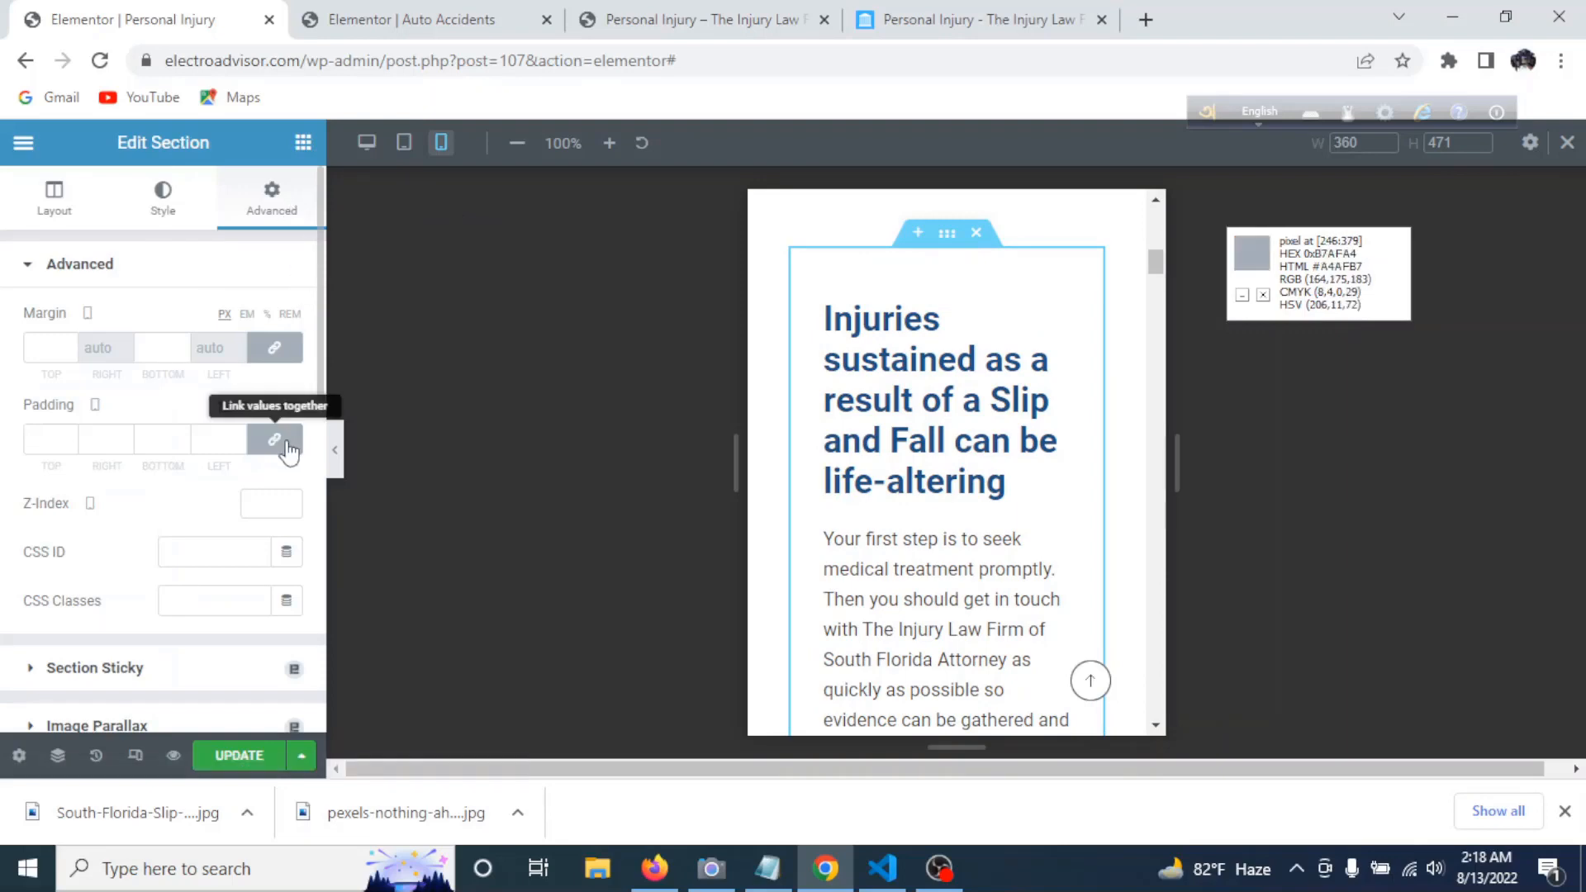
pyautogui.click(274, 348)
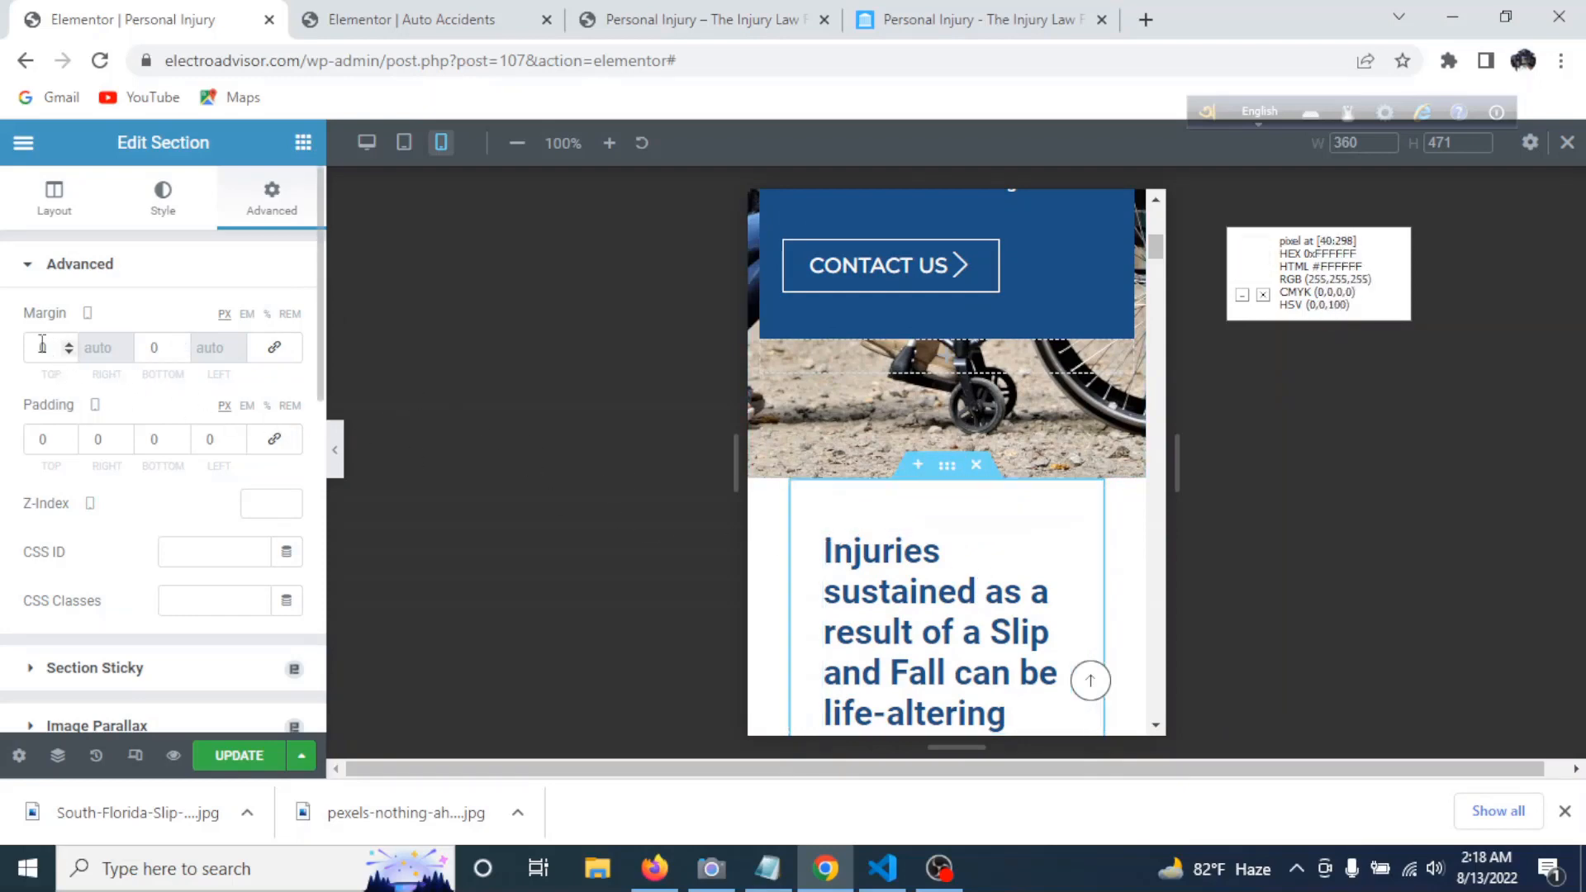
pyautogui.write('2')
pyautogui.scroll(-2, 807, 291)
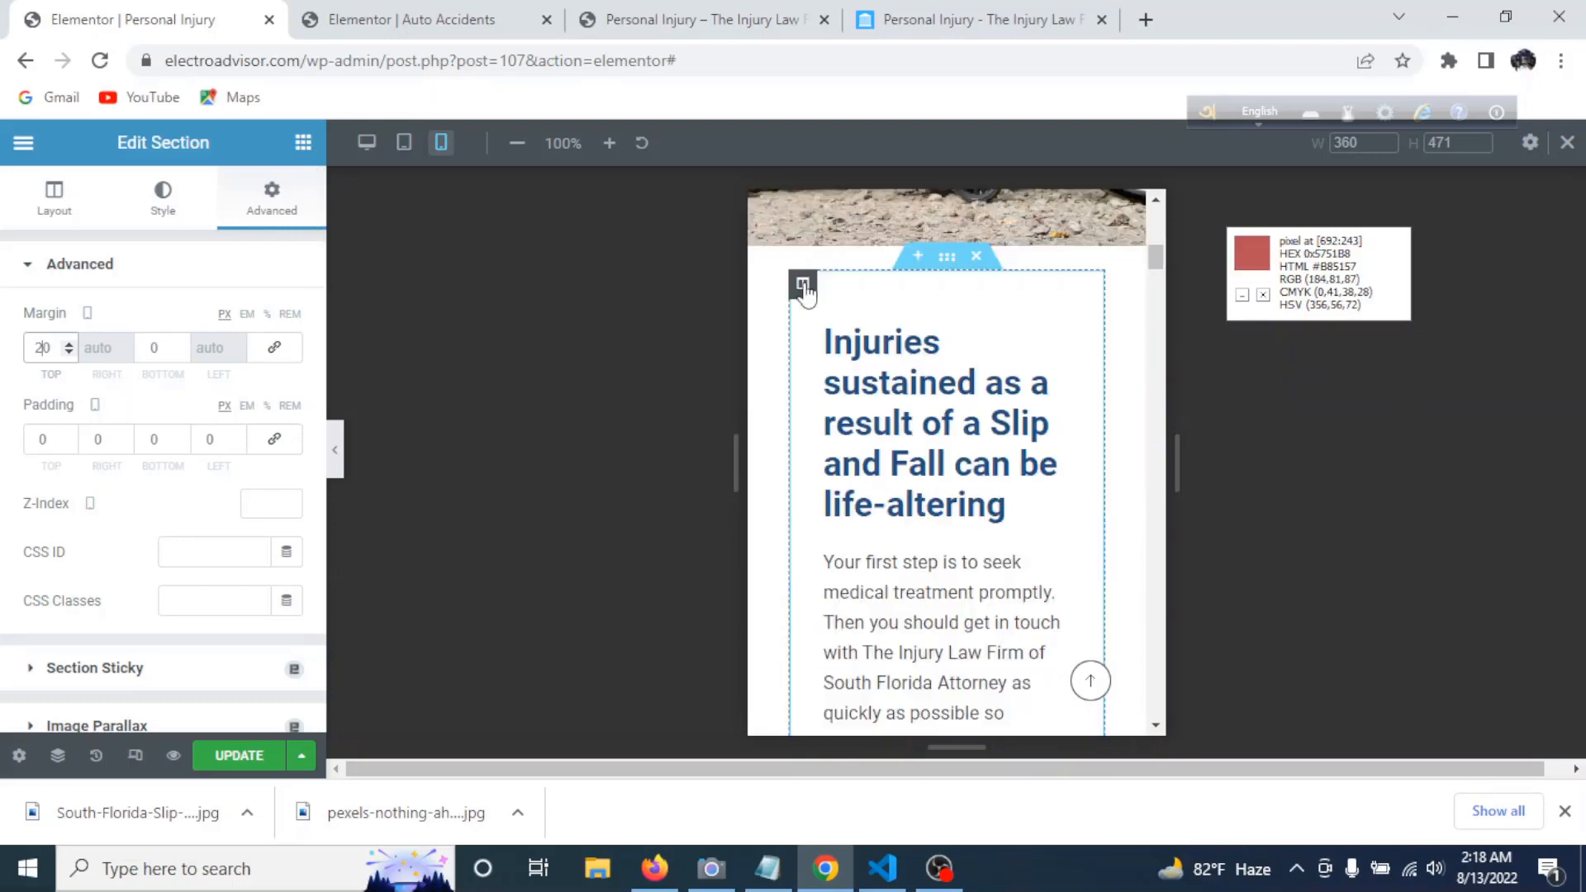
# - Set the mobile margin and padding of the "Injuries sustained" section's outer column to 0 on all sides
pyautogui.click(806, 289)
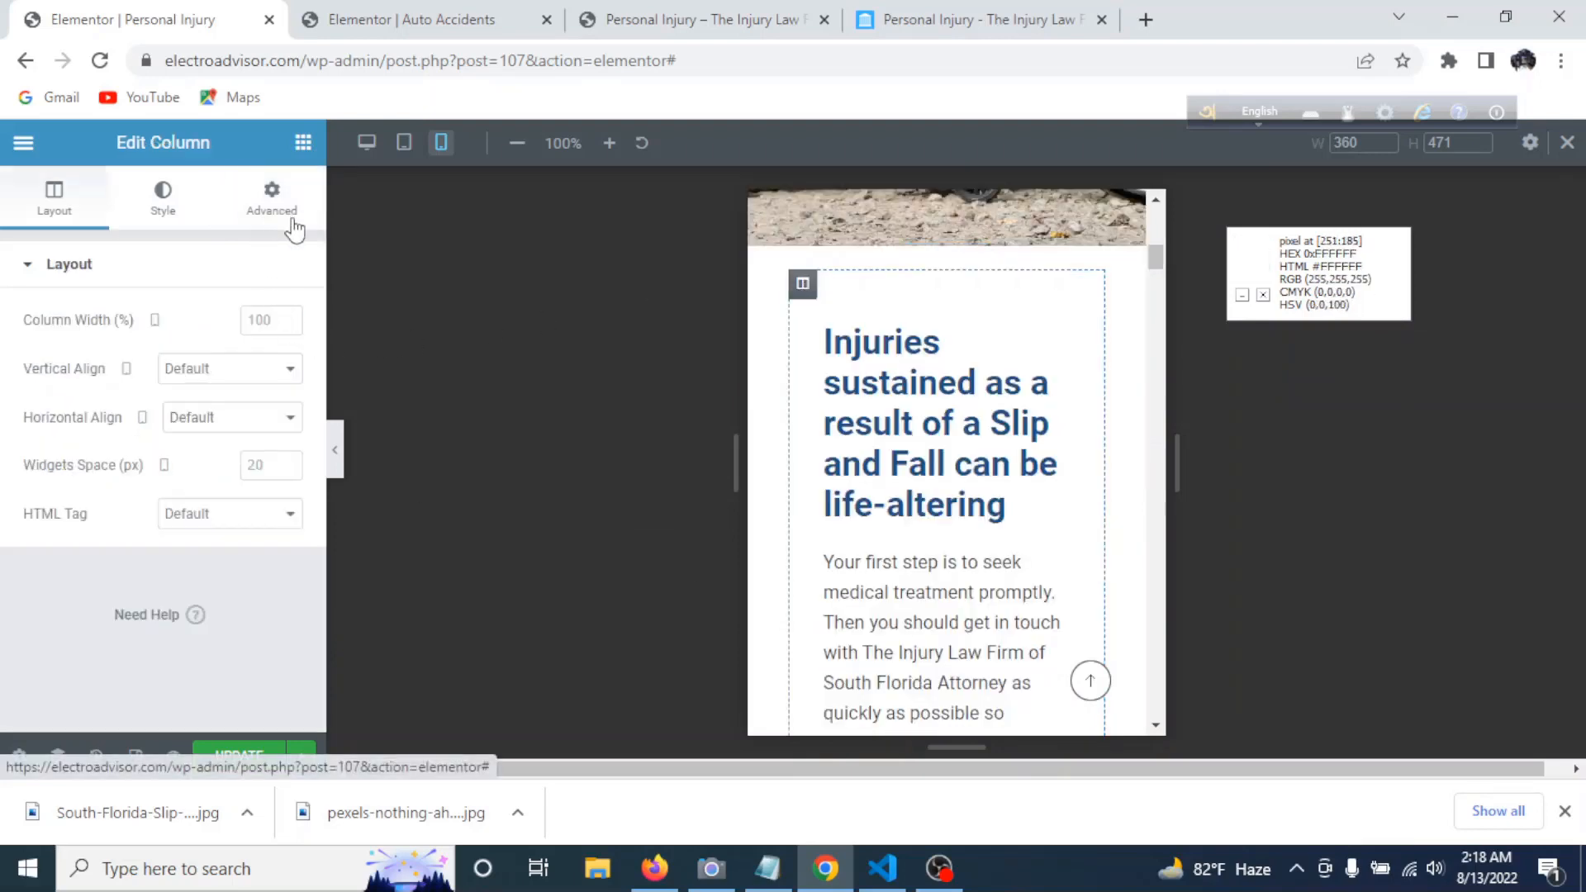
pyautogui.click(271, 201)
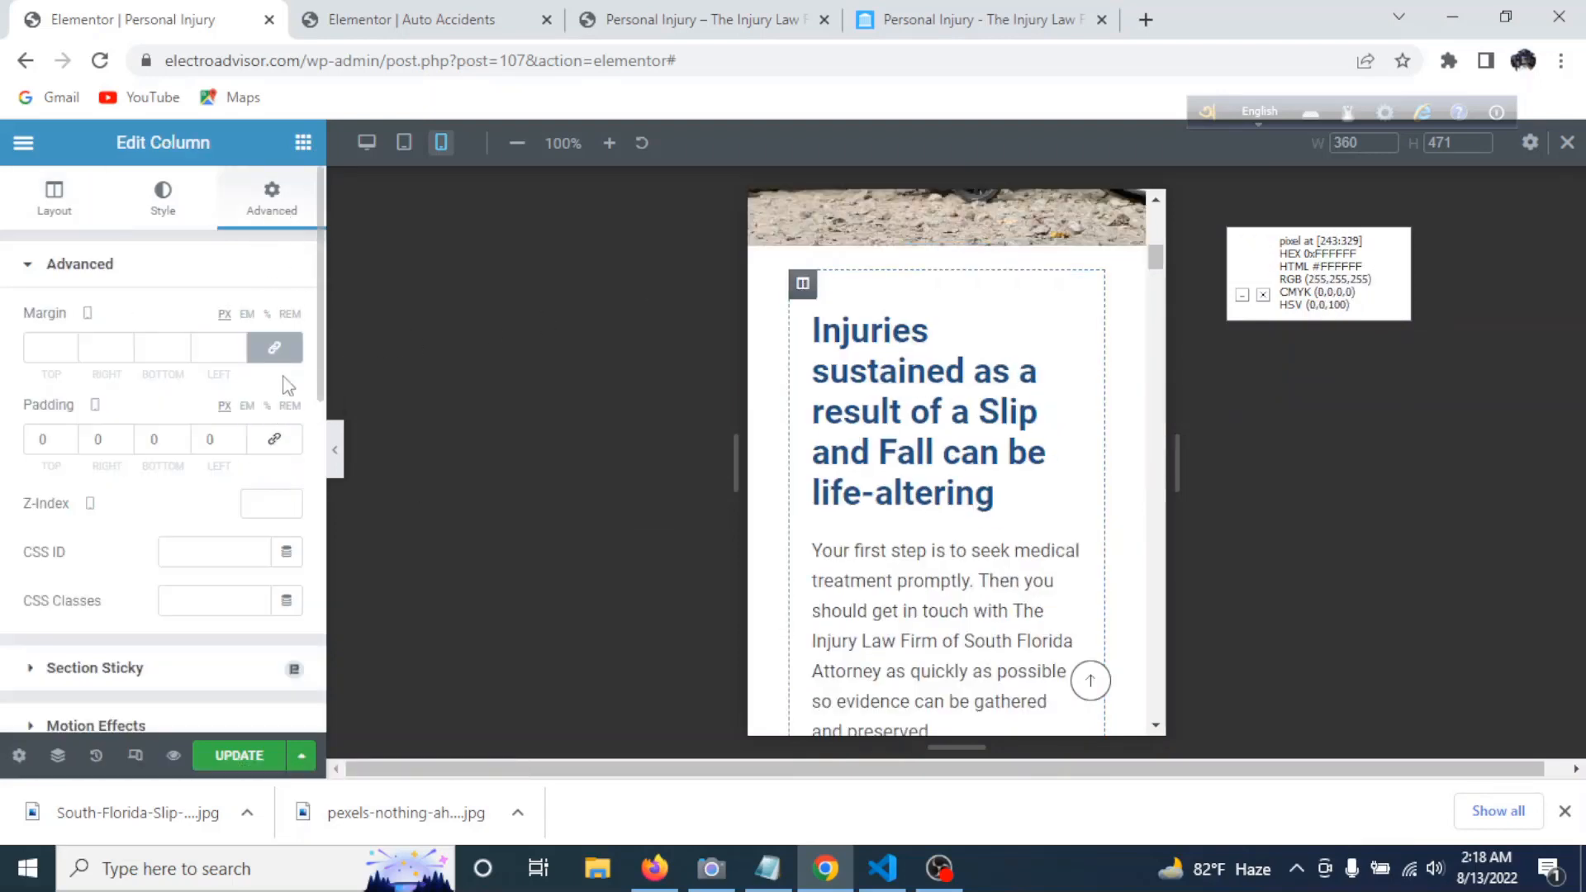
pyautogui.scroll(-10, 849, 499)
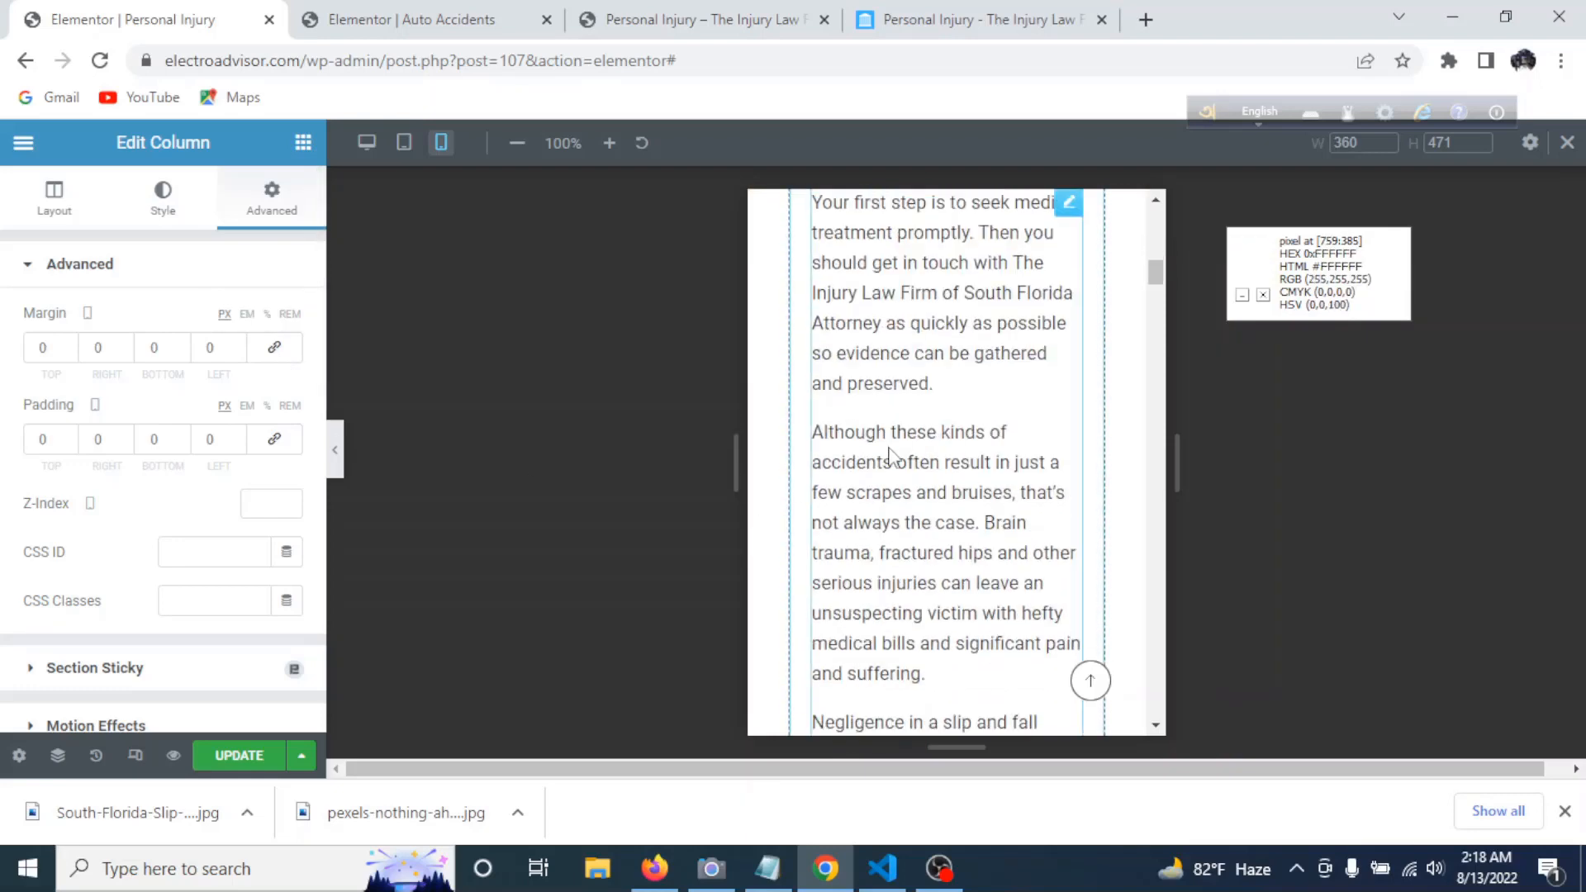
# - Set the mobile top and bottom margins of the "Accidents can result from" section to 0 and check its spacing below the image
pyautogui.click(946, 460)
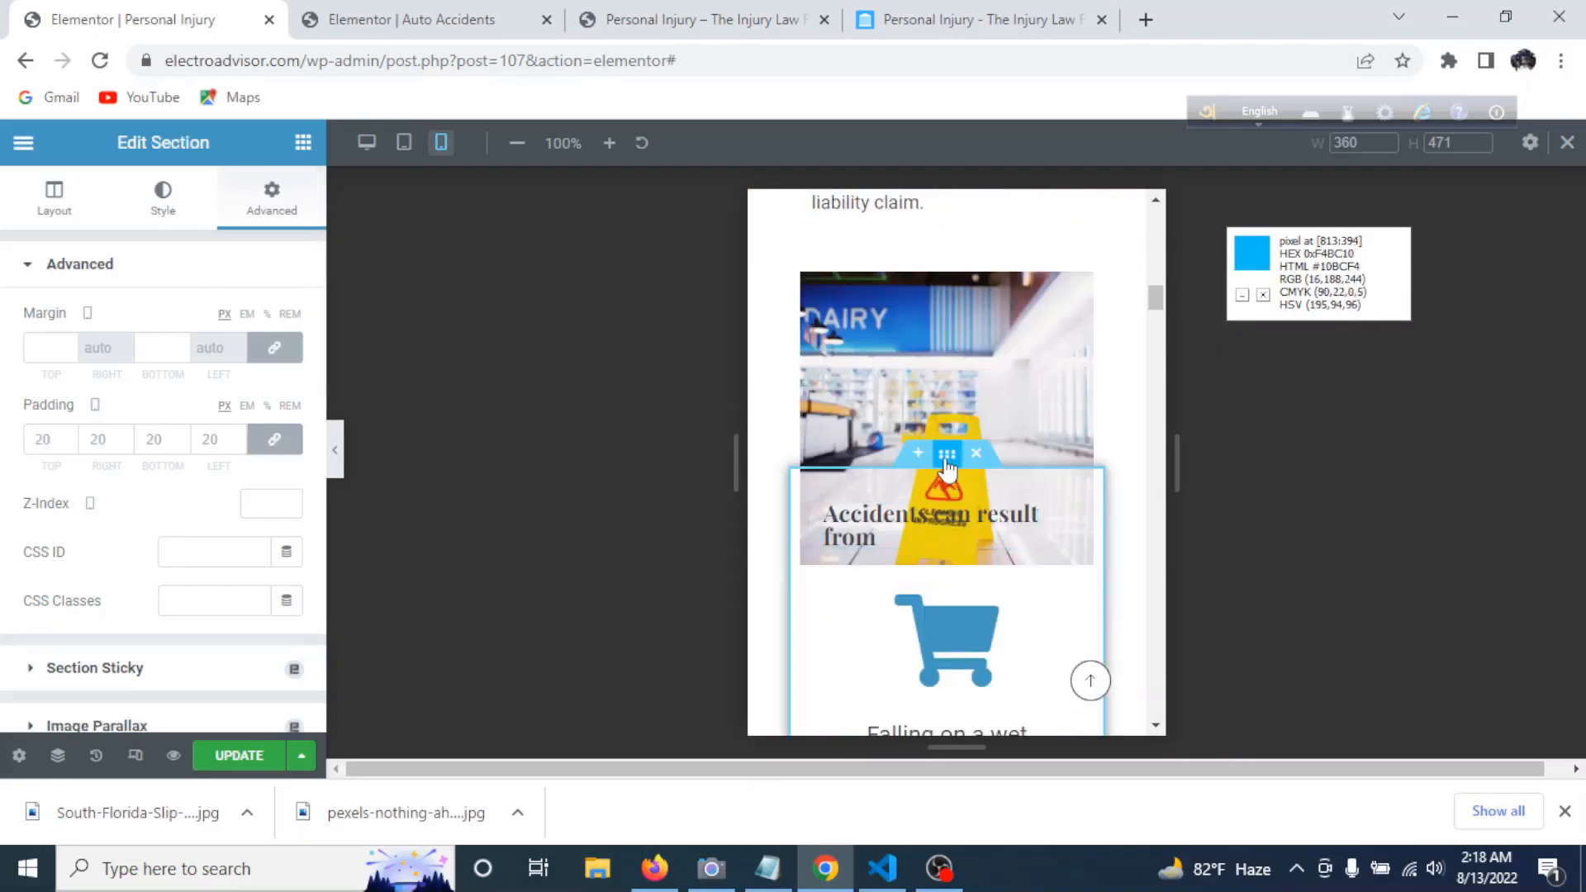
pyautogui.click(277, 352)
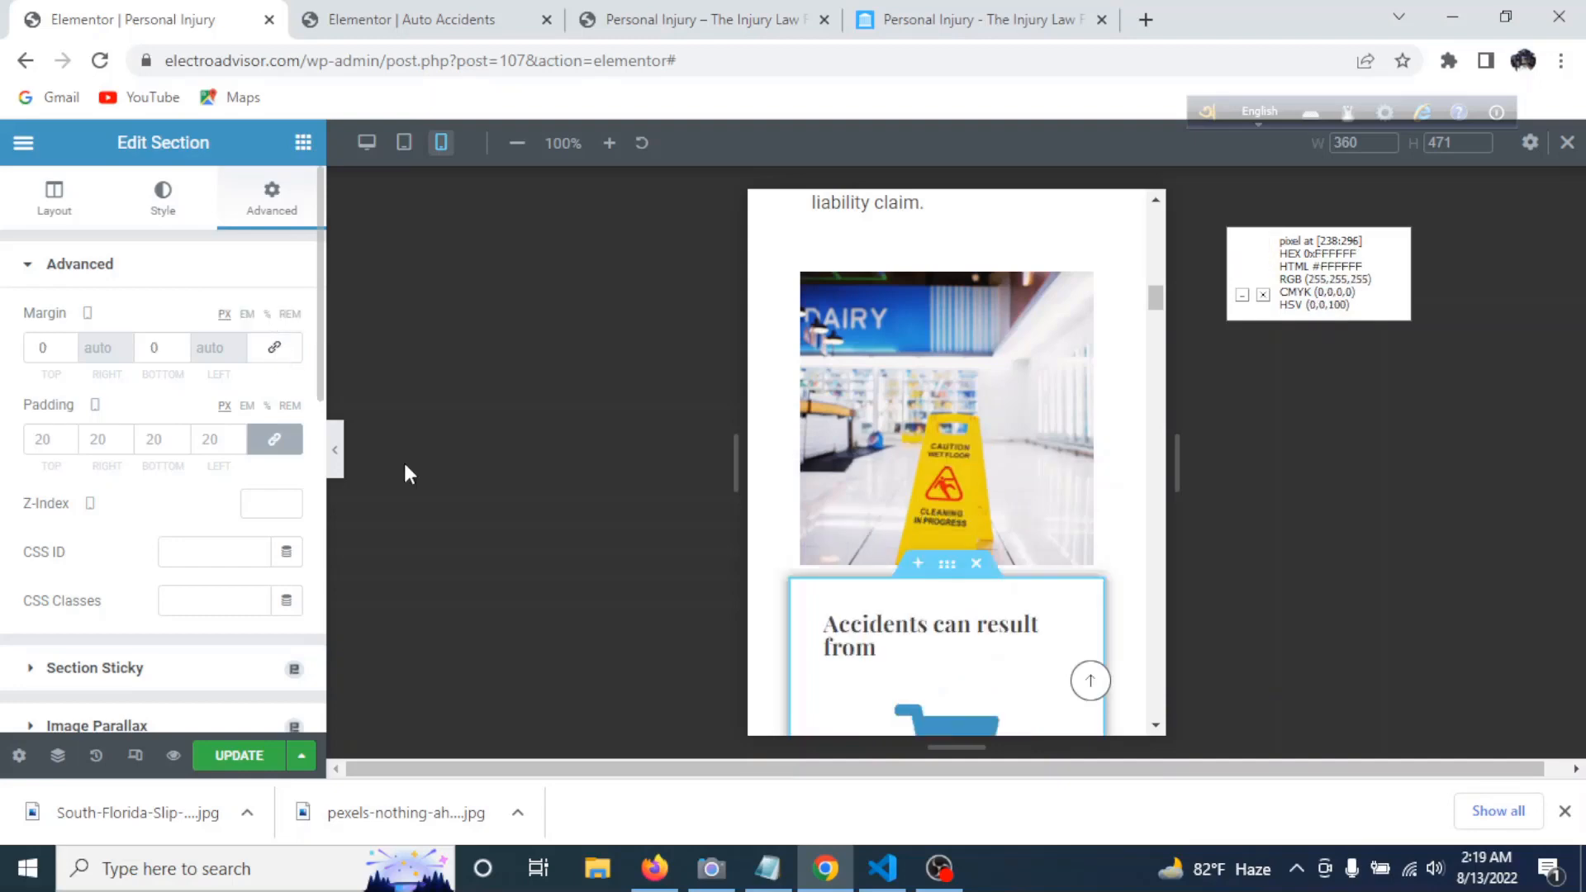
pyautogui.scroll(-4, 996, 609)
pyautogui.scroll(7, 1009, 610)
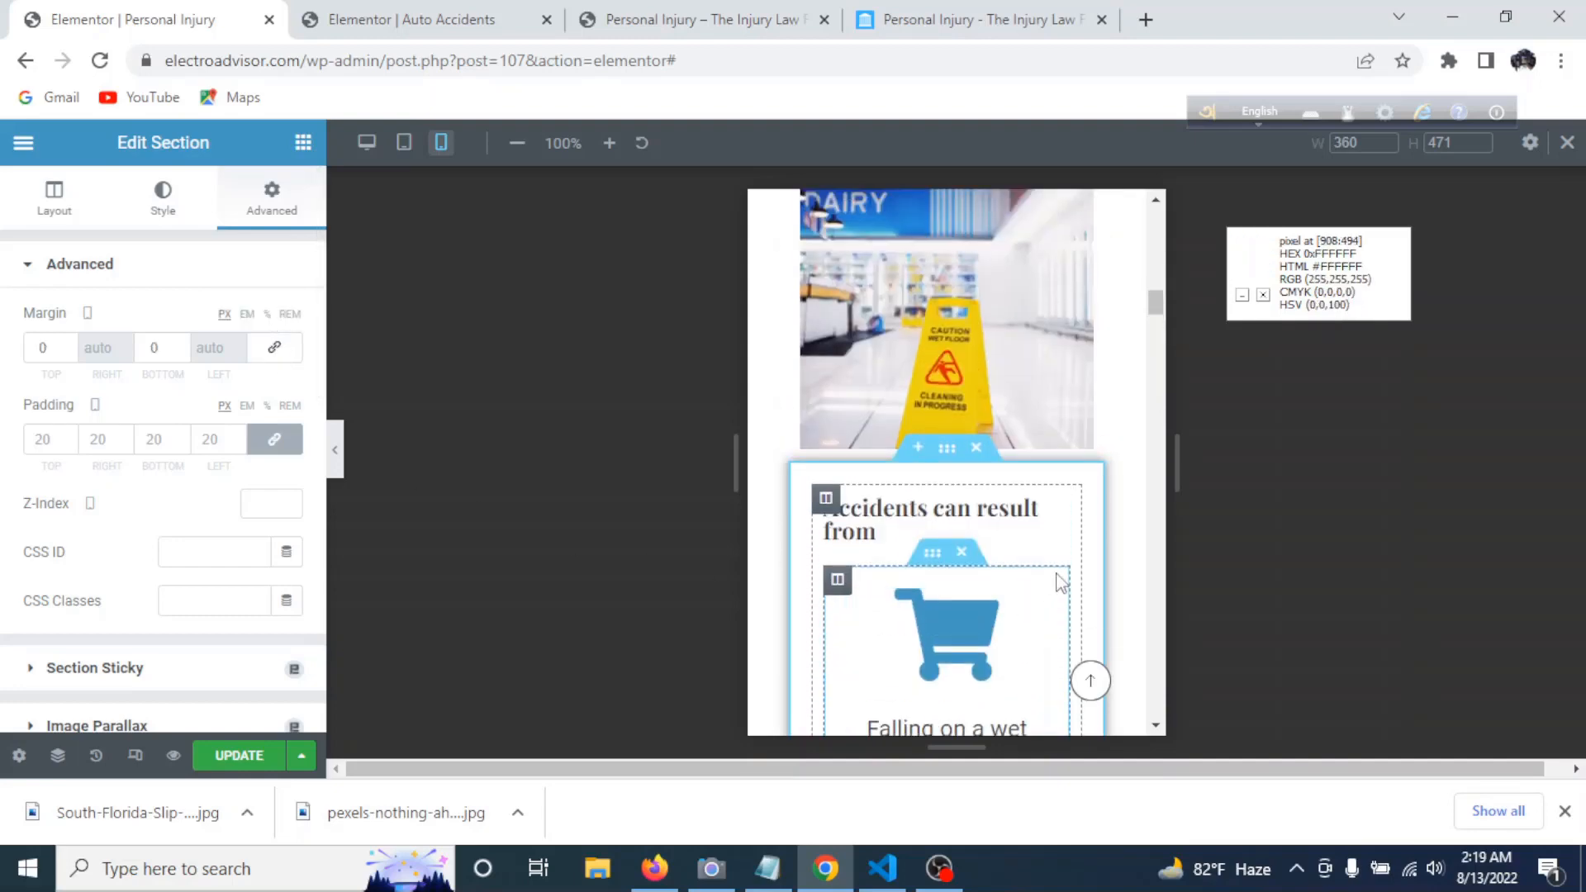
pyautogui.scroll(-4, 1012, 574)
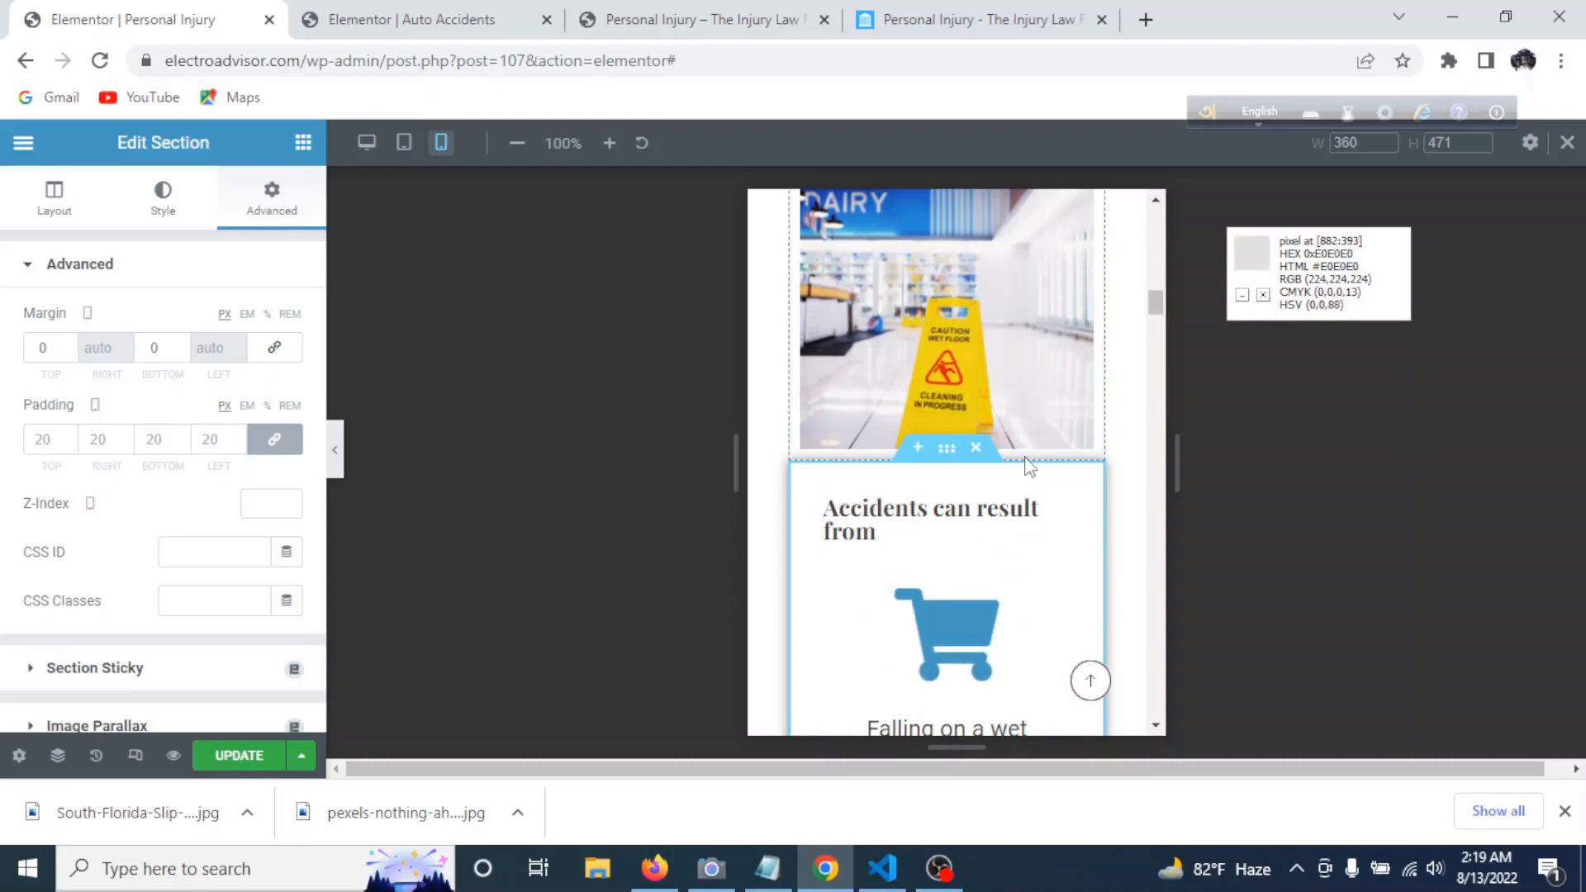
pyautogui.scroll(-8, 1010, 570)
pyautogui.scroll(15, 1010, 568)
# - Check the "Injuries sustained" section's layout settings and look over the remaining sections in the mobile preview
pyautogui.click(948, 377)
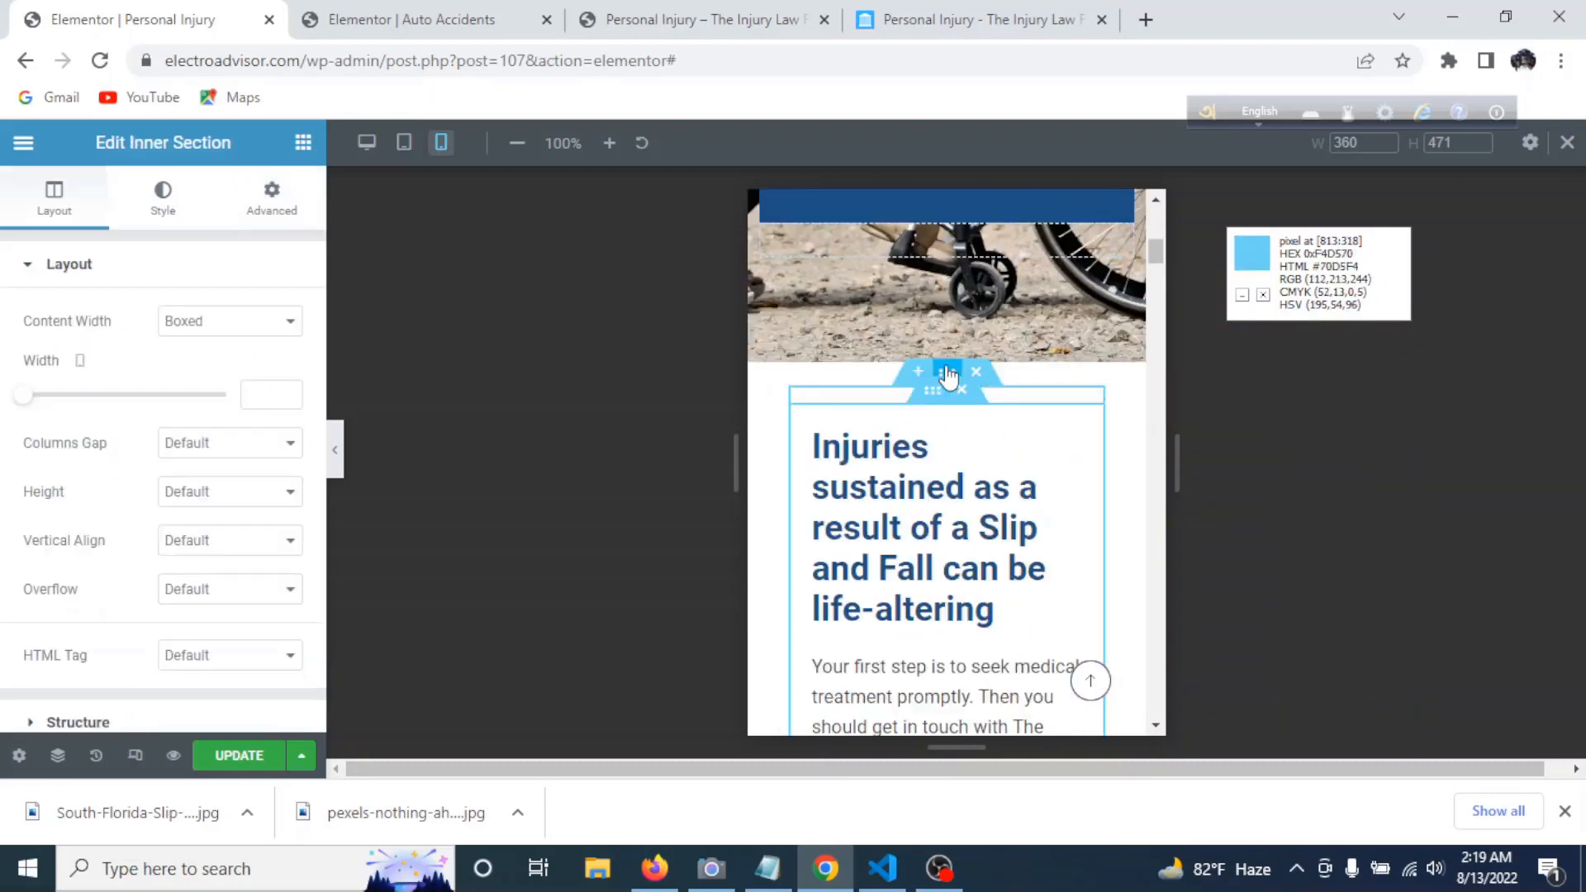
pyautogui.click(947, 373)
pyautogui.click(77, 212)
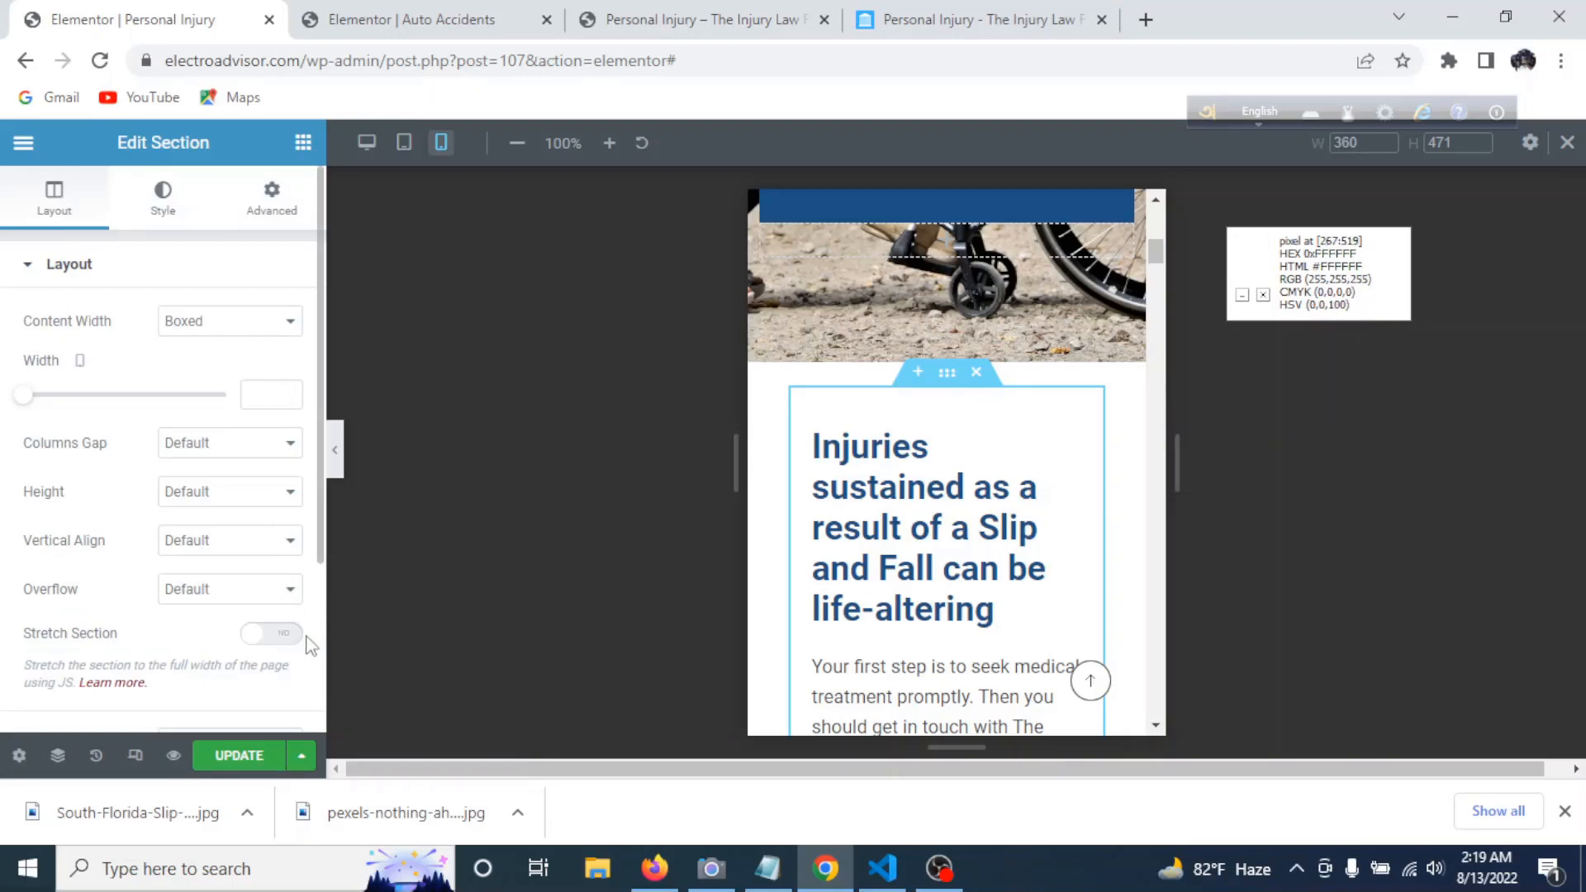
pyautogui.scroll(-7, 1017, 442)
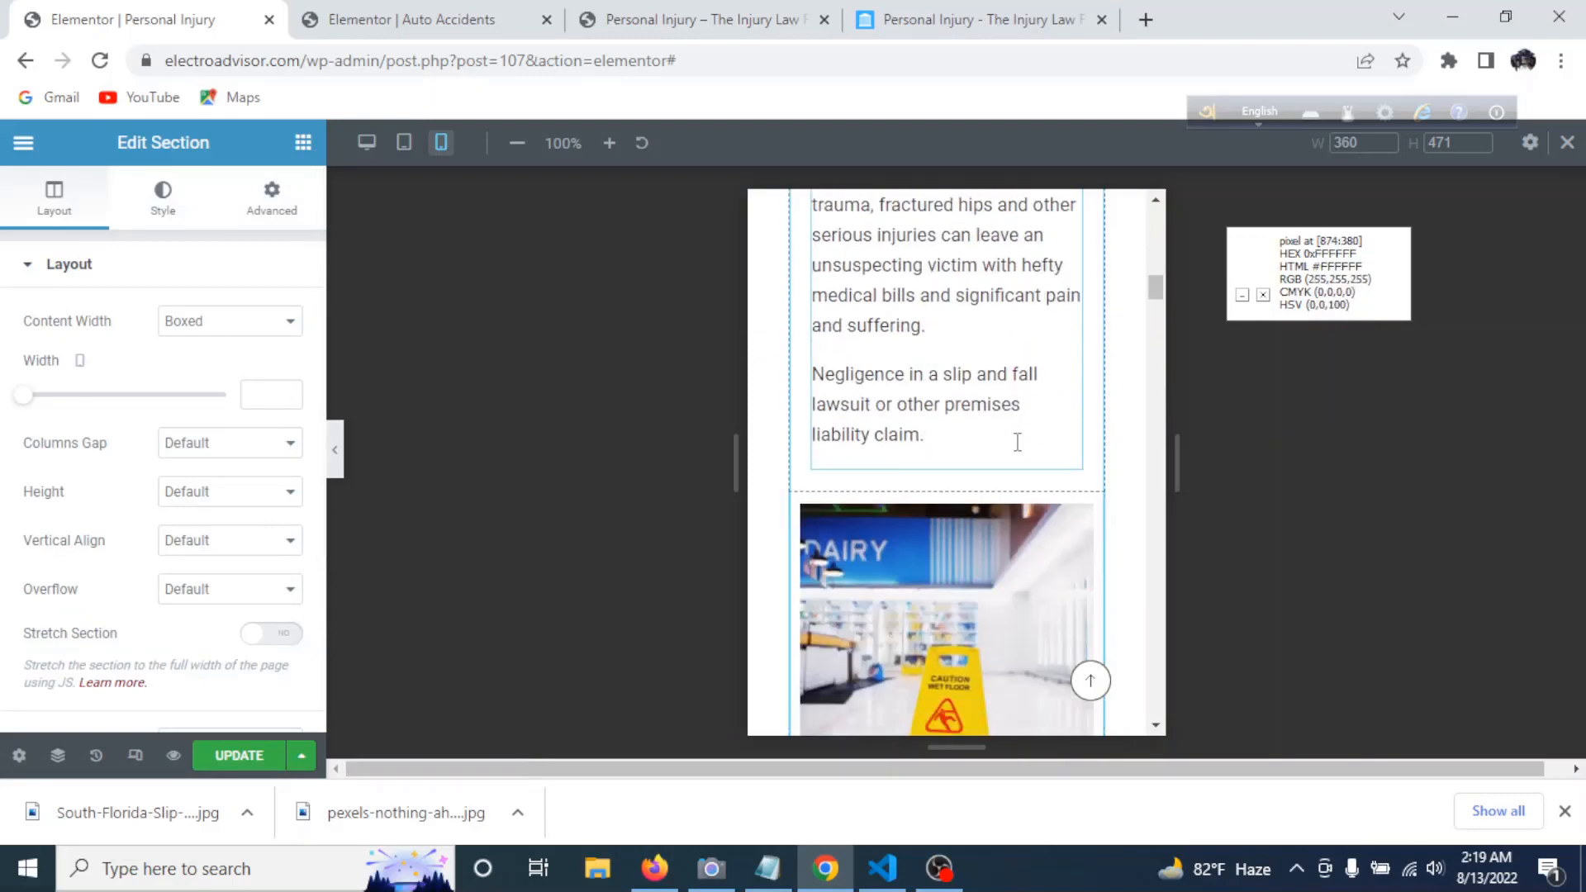
pyautogui.scroll(-10, 1024, 451)
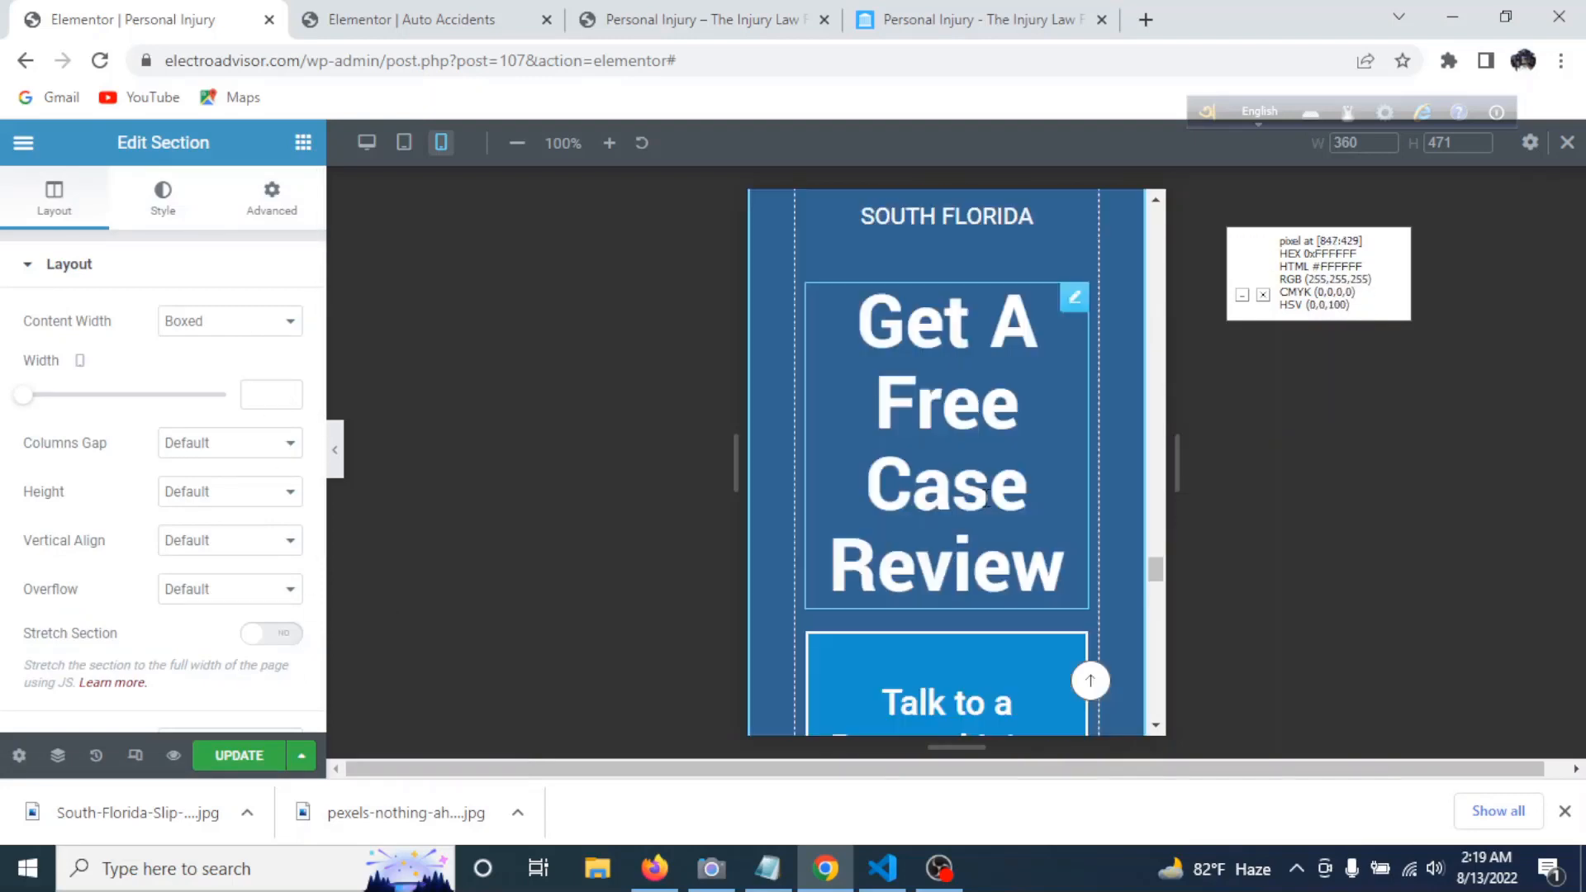
pyautogui.scroll(10, 950, 500)
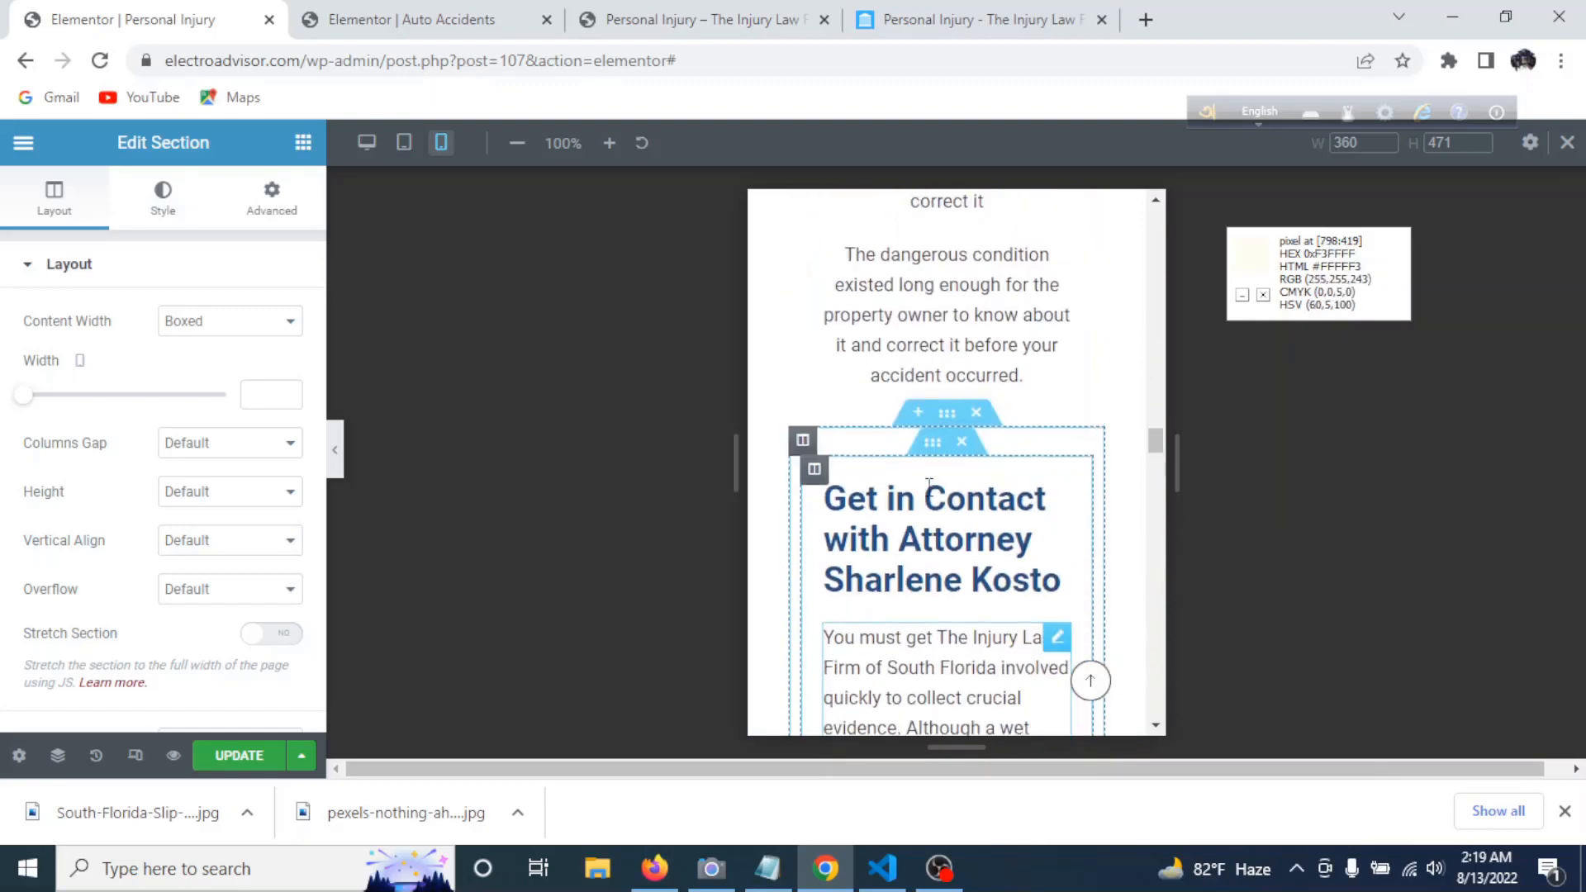
pyautogui.scroll(8, 926, 496)
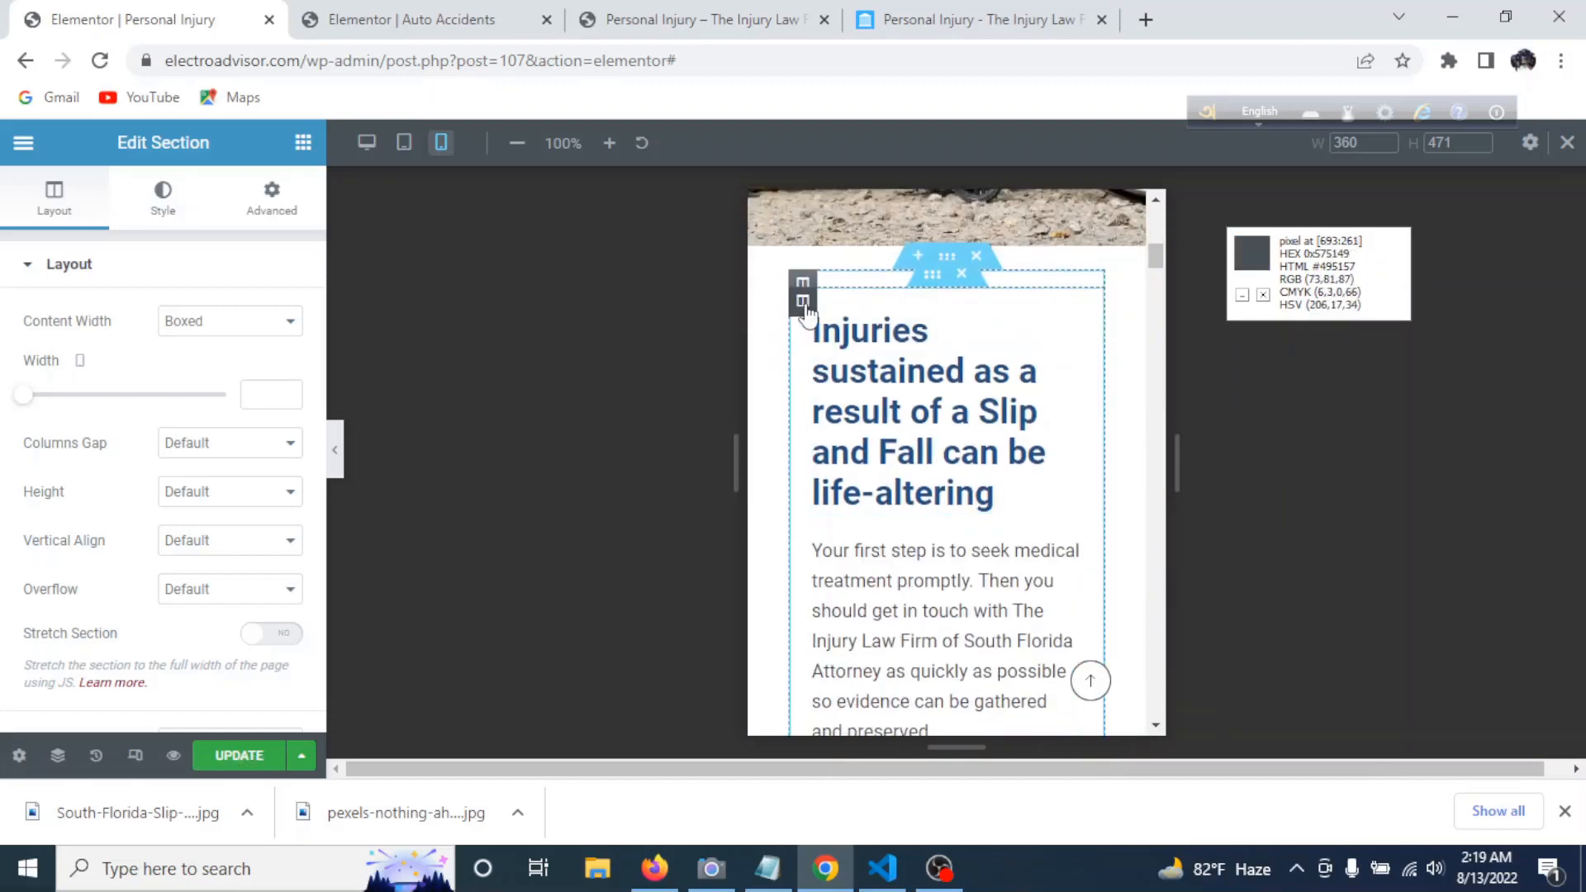
# - Set the mobile padding of the inner column holding the "Injuries sustained" text to 0 on all sides
pyautogui.click(802, 303)
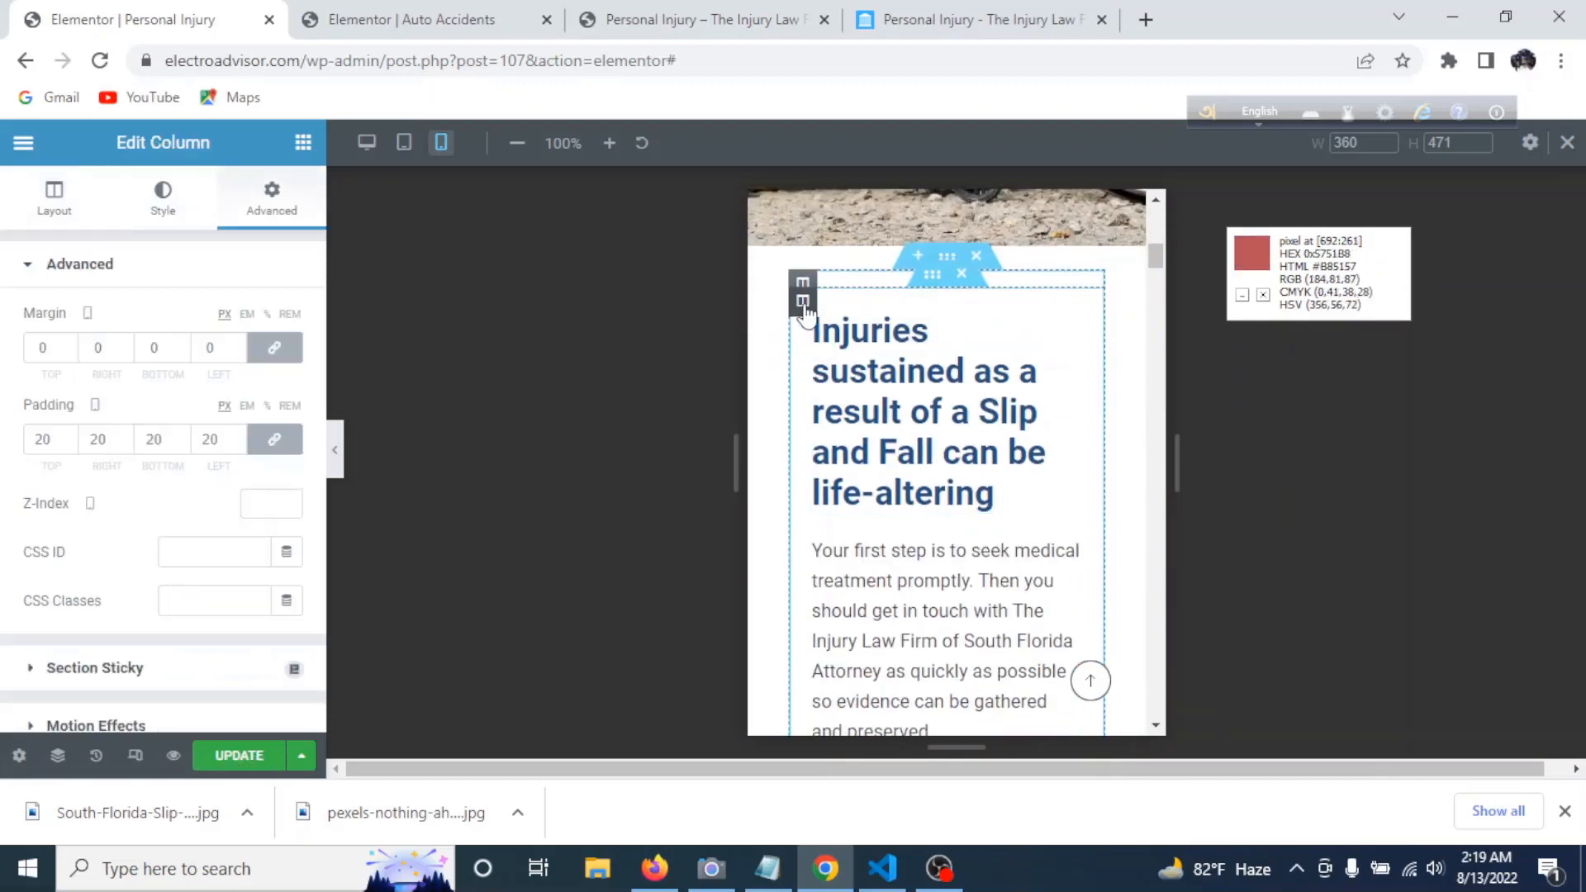
pyautogui.click(275, 442)
pyautogui.click(50, 439)
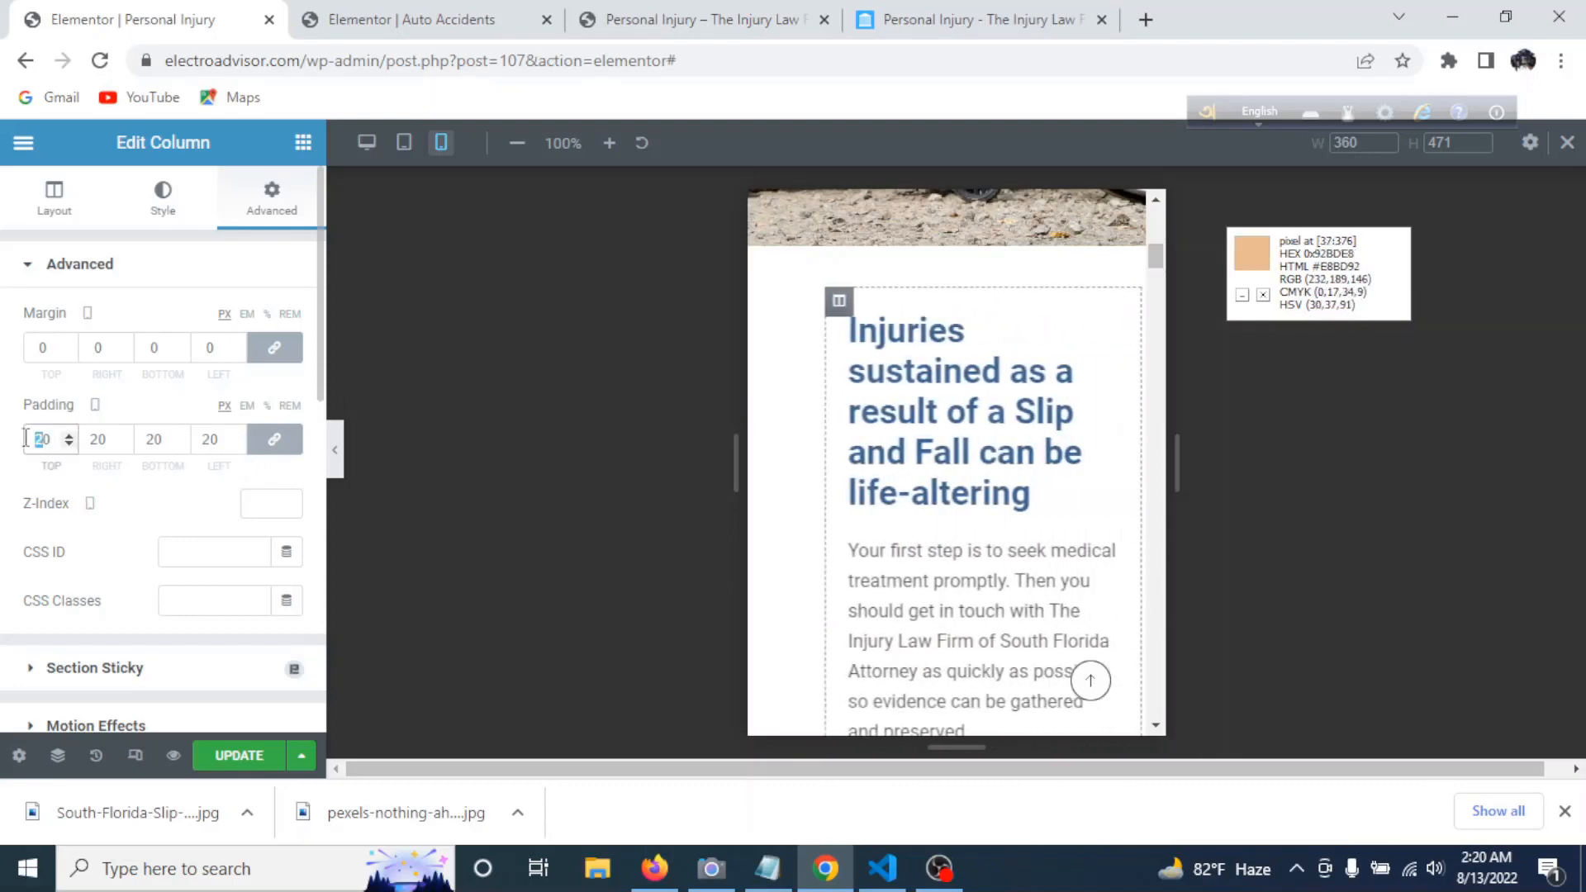
pyautogui.write('0')
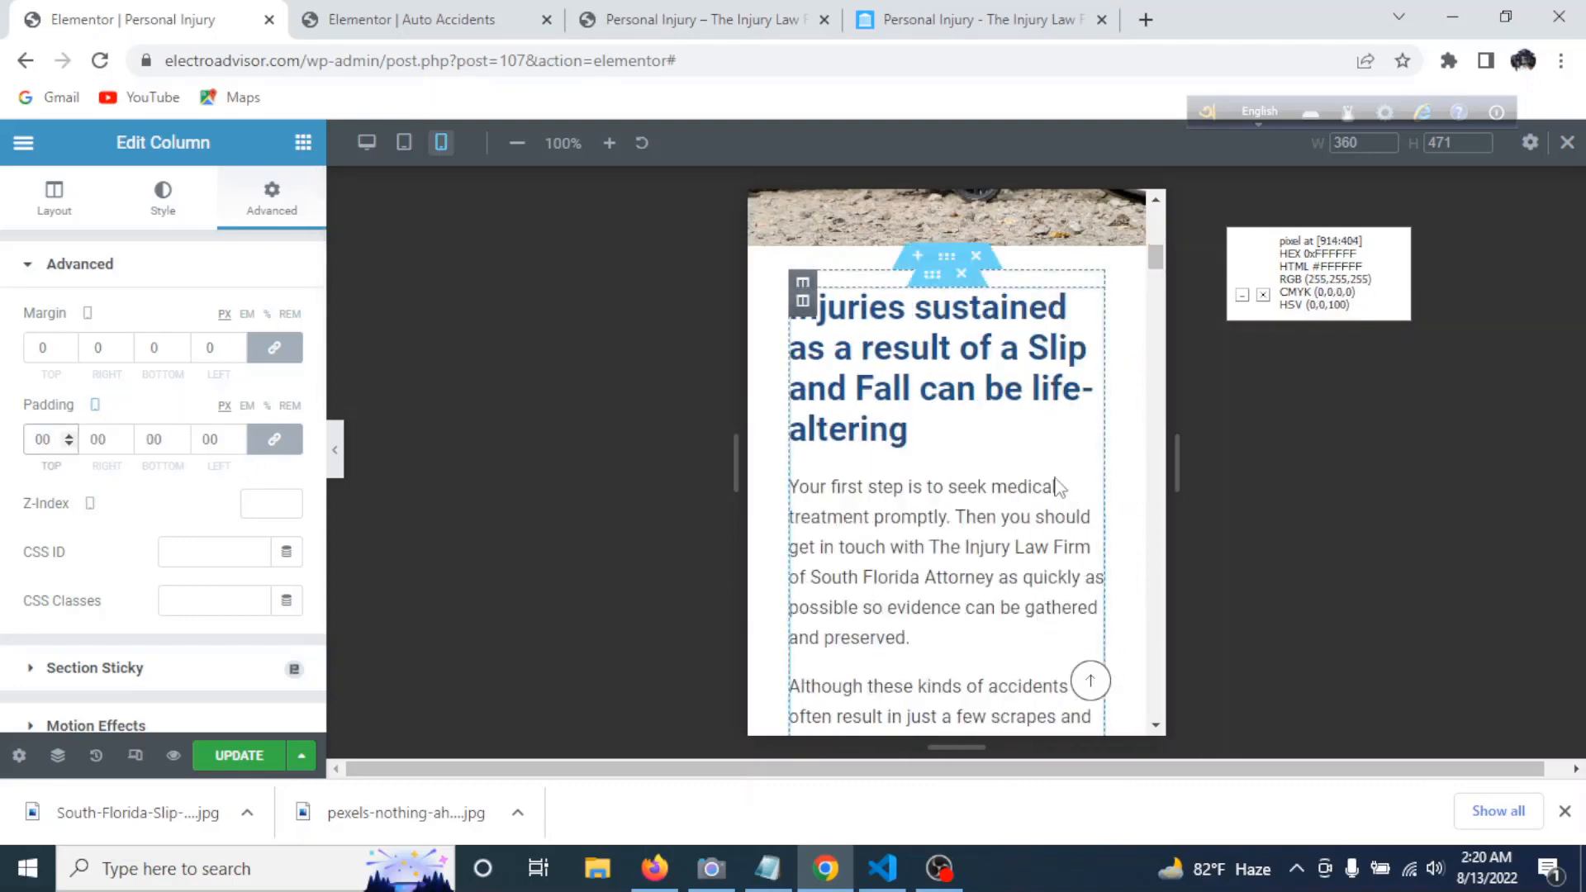
# - Set the mobile padding of the "Accidents can result from" column to 0 on all sides
pyautogui.scroll(-6, 1032, 495)
pyautogui.scroll(-6, 1022, 510)
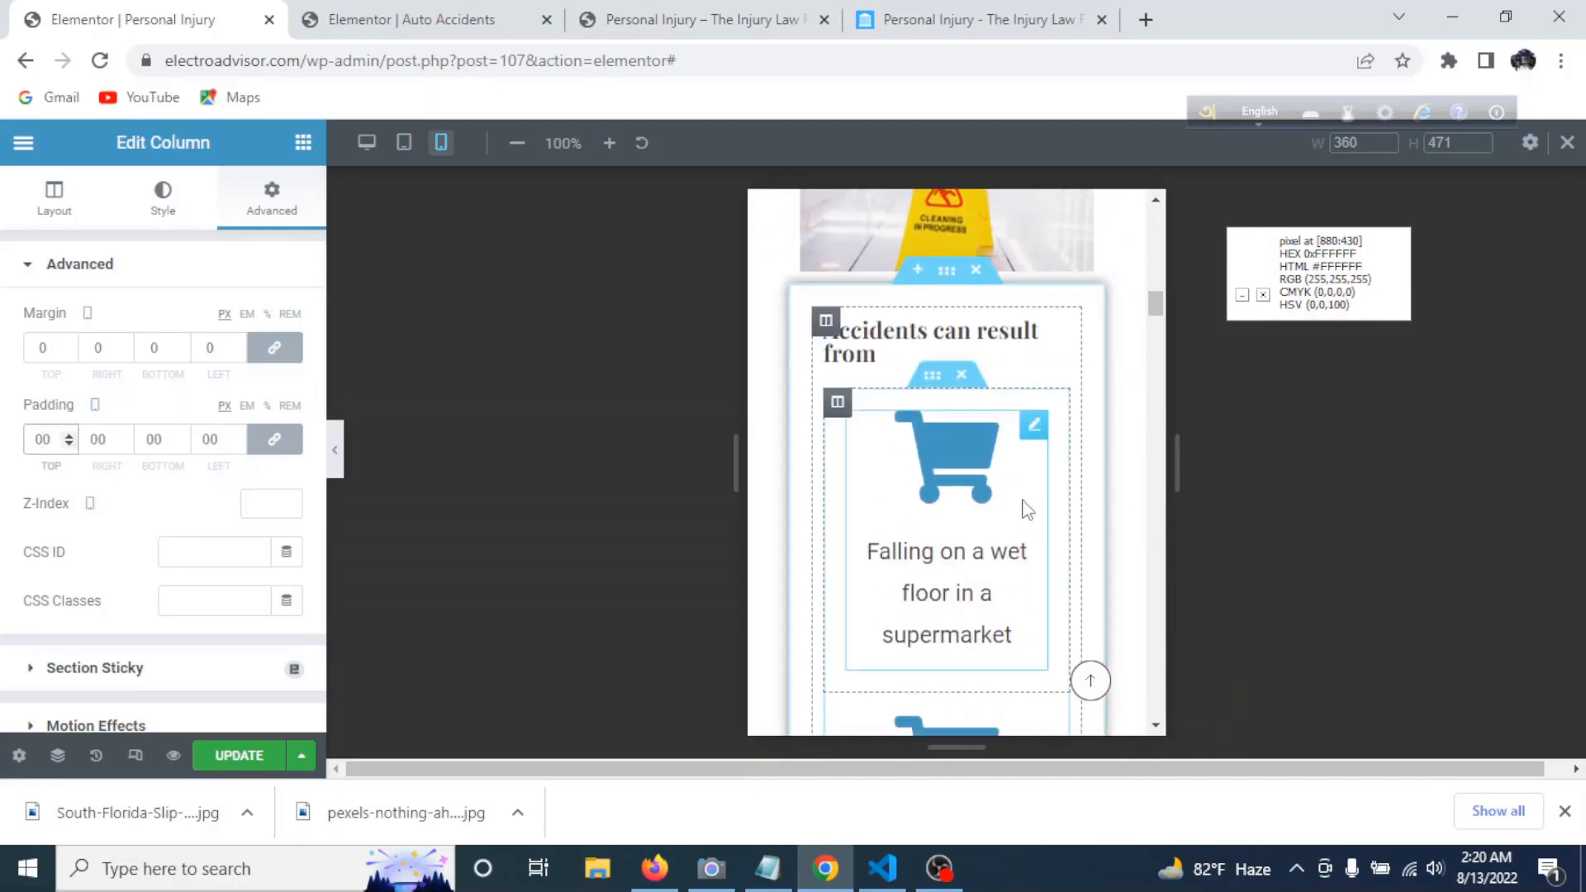
pyautogui.click(827, 323)
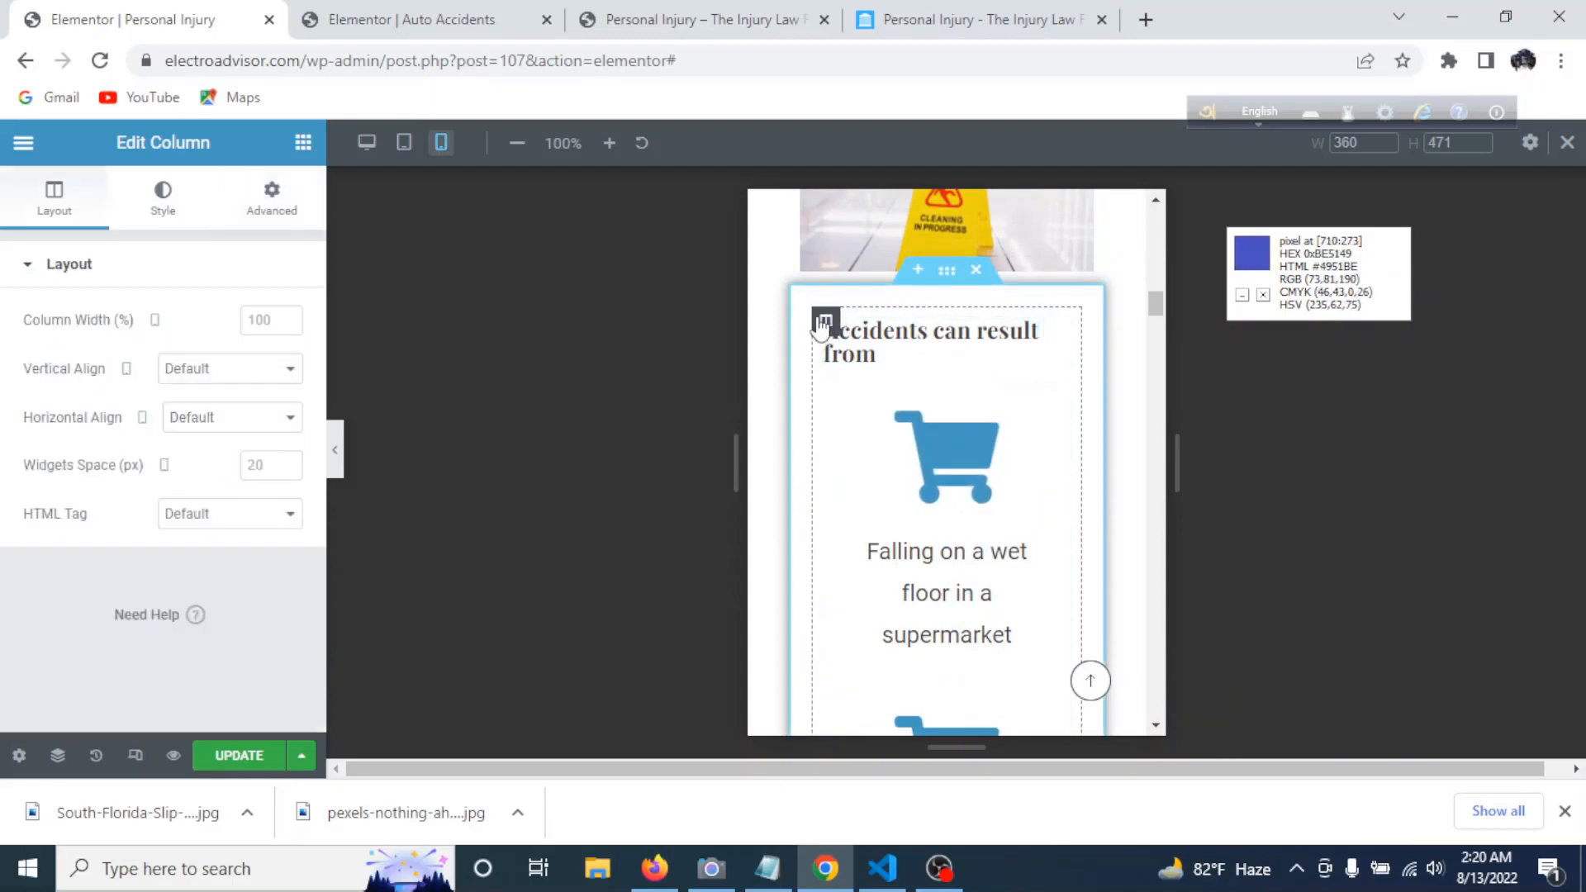
pyautogui.click(272, 203)
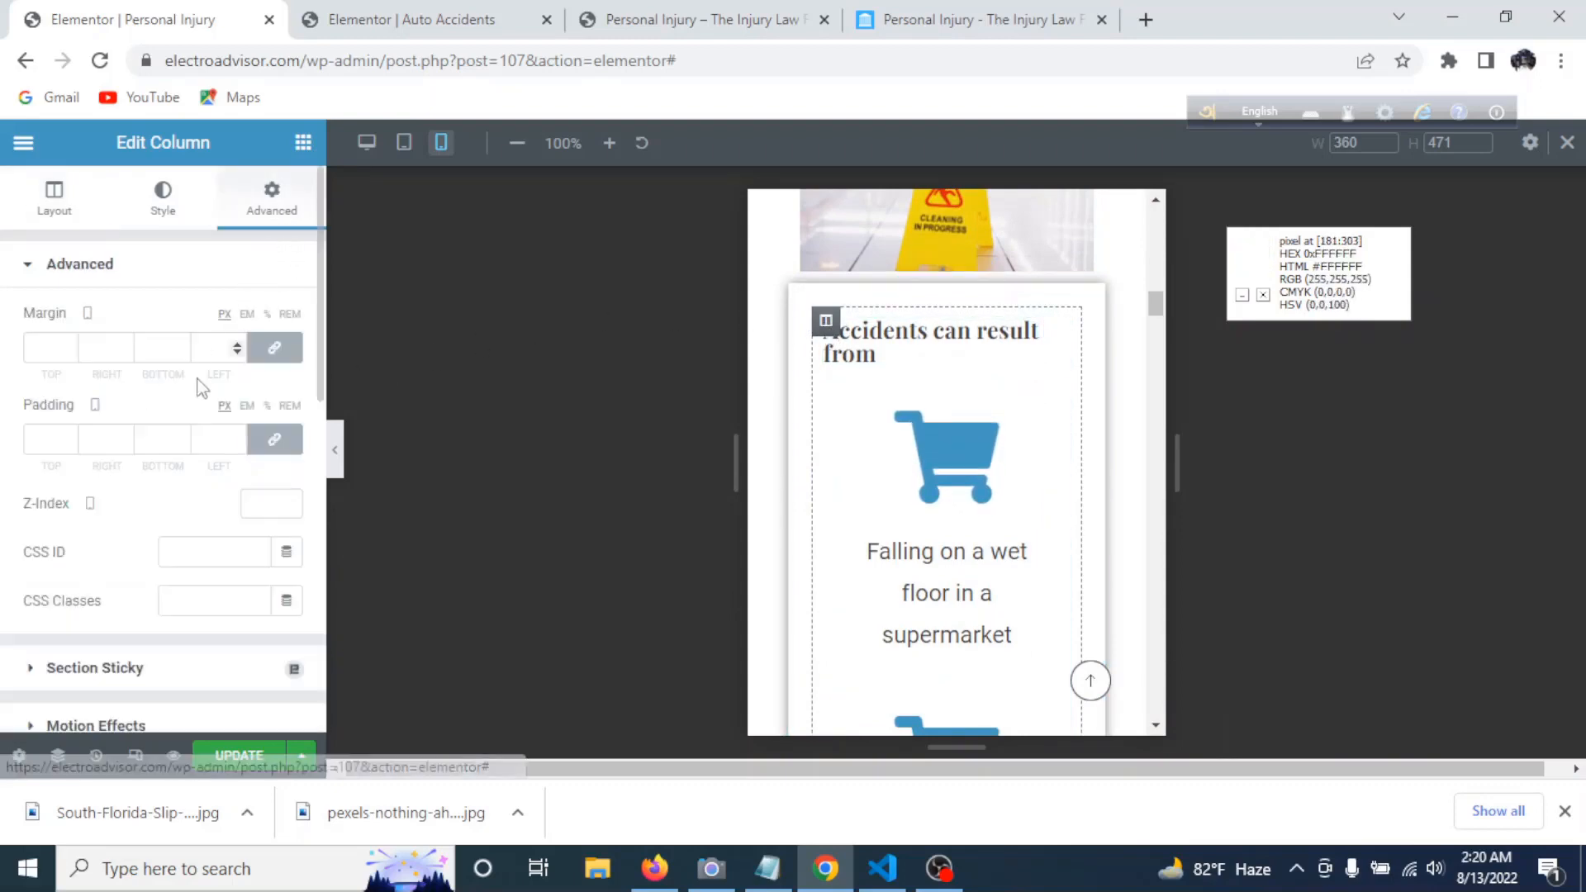
pyautogui.click(274, 438)
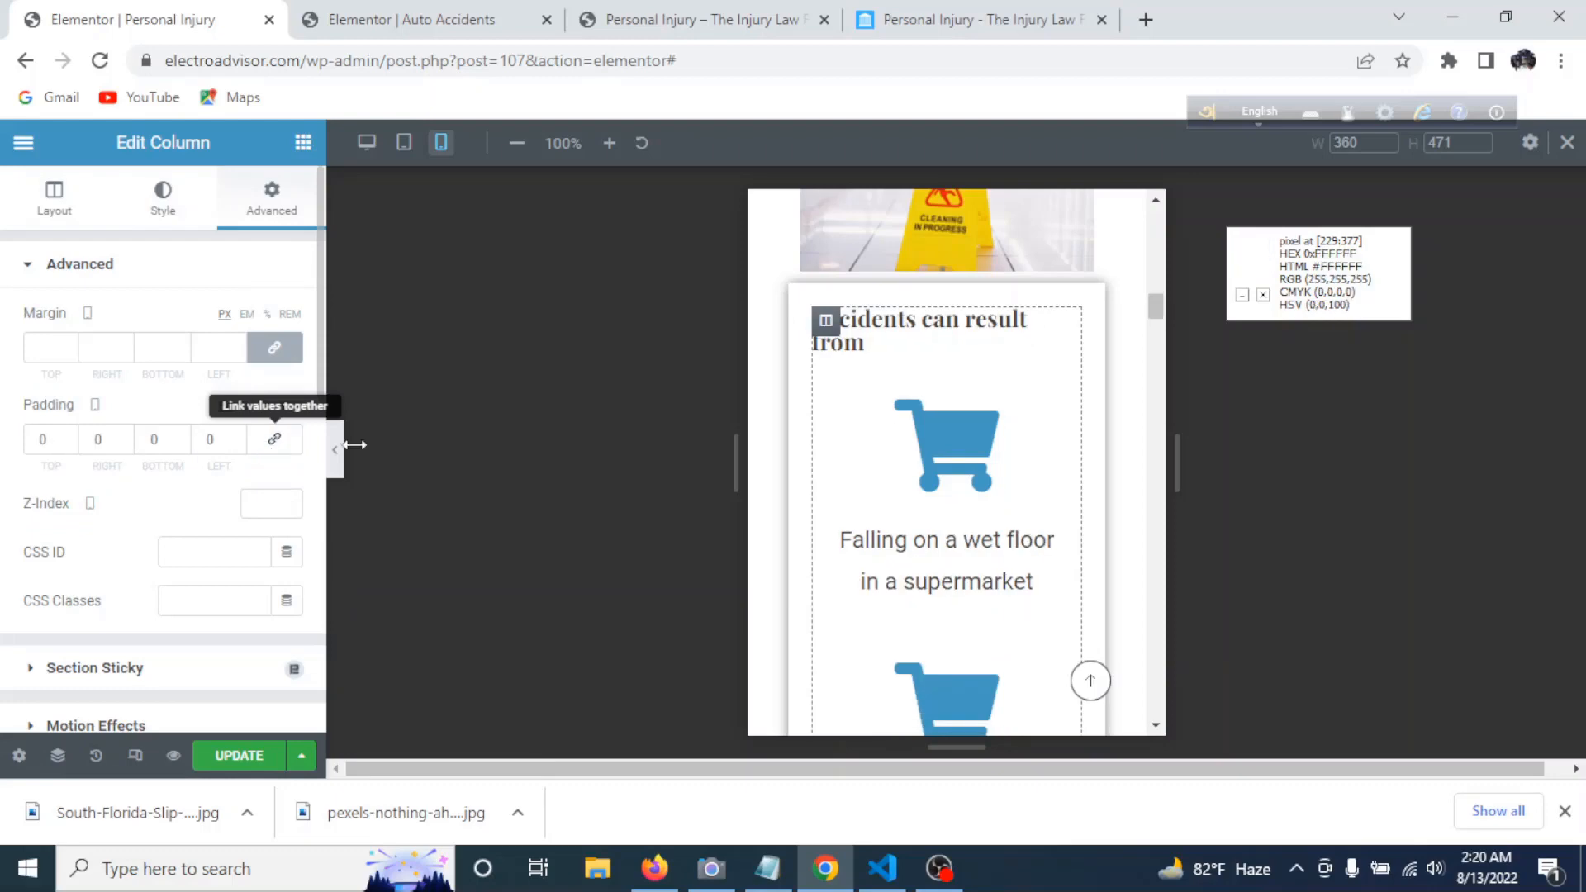
# - Set the mobile padding of the inner column holding the broken boardwalk image to 0 on all sides
pyautogui.scroll(-3, 1056, 522)
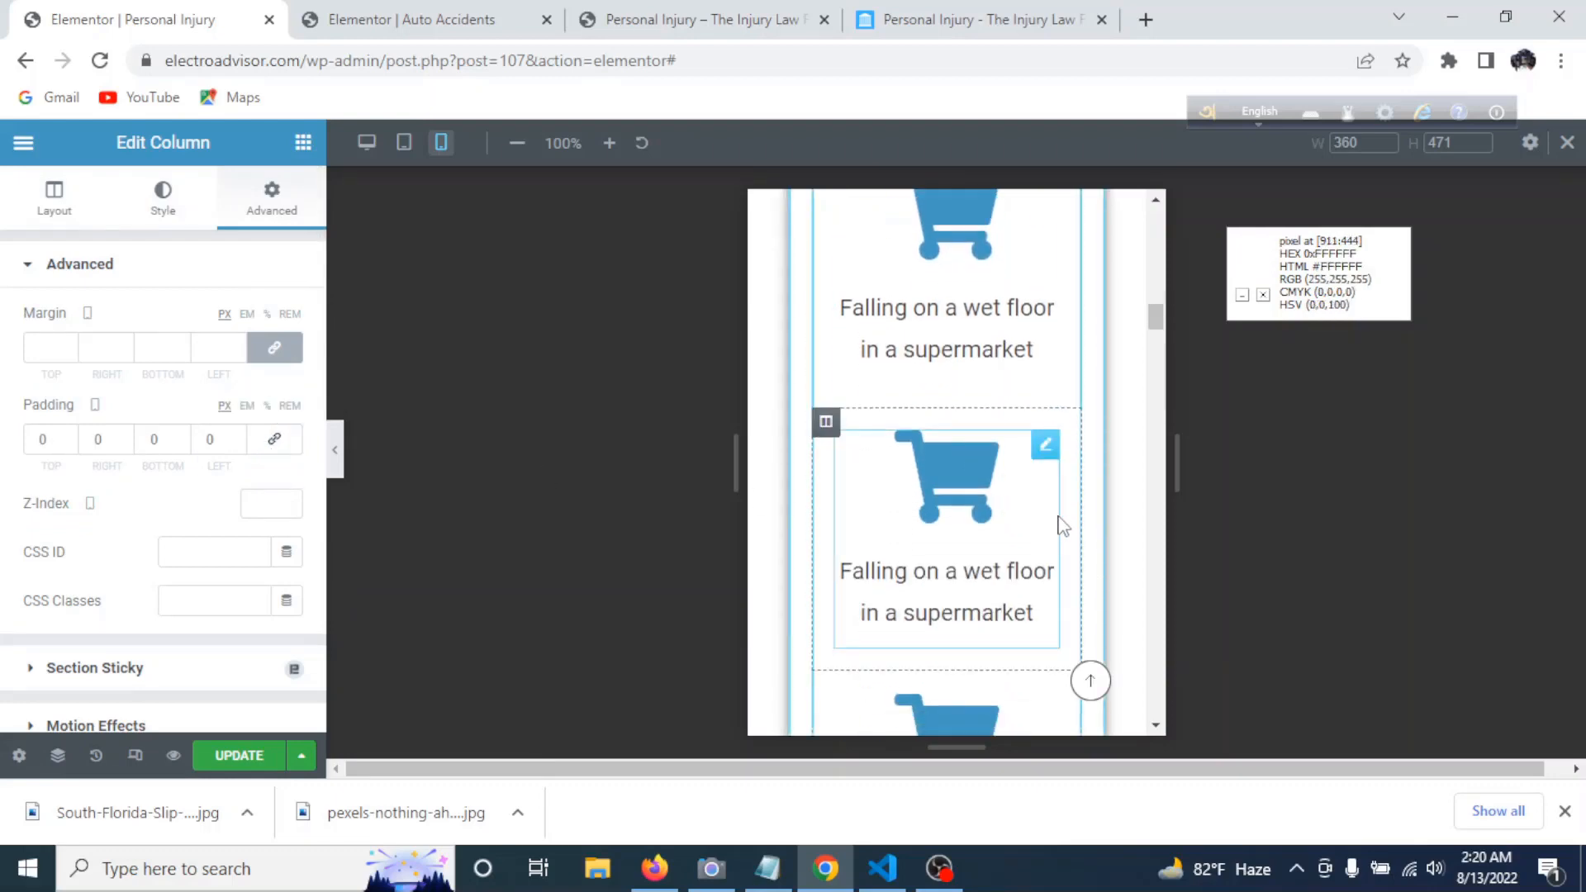
pyautogui.scroll(-8, 1063, 526)
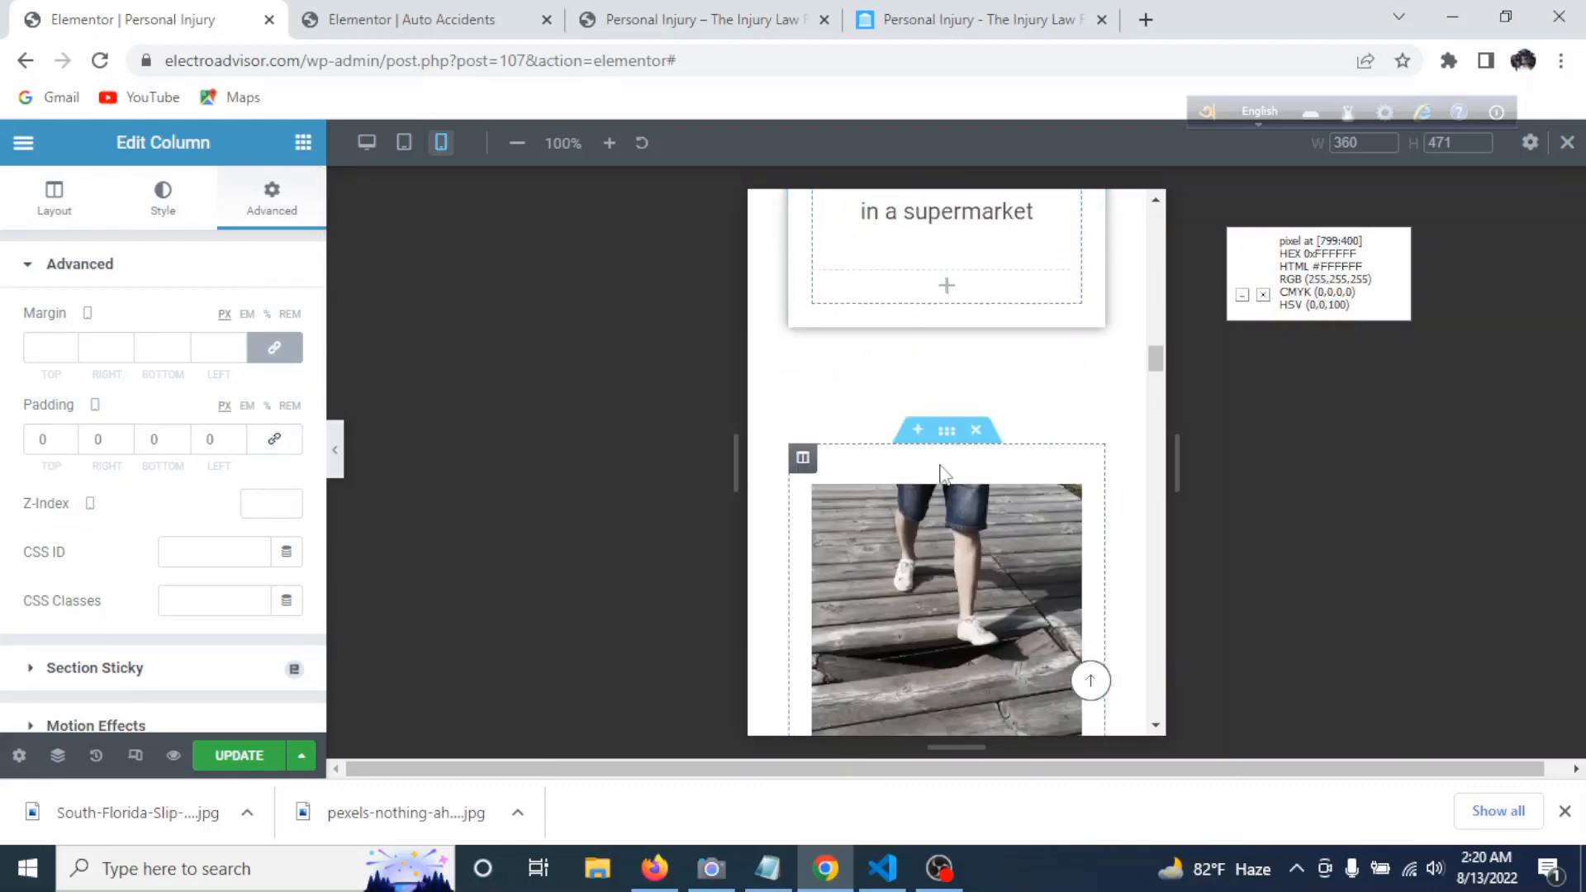
pyautogui.scroll(-3, 956, 475)
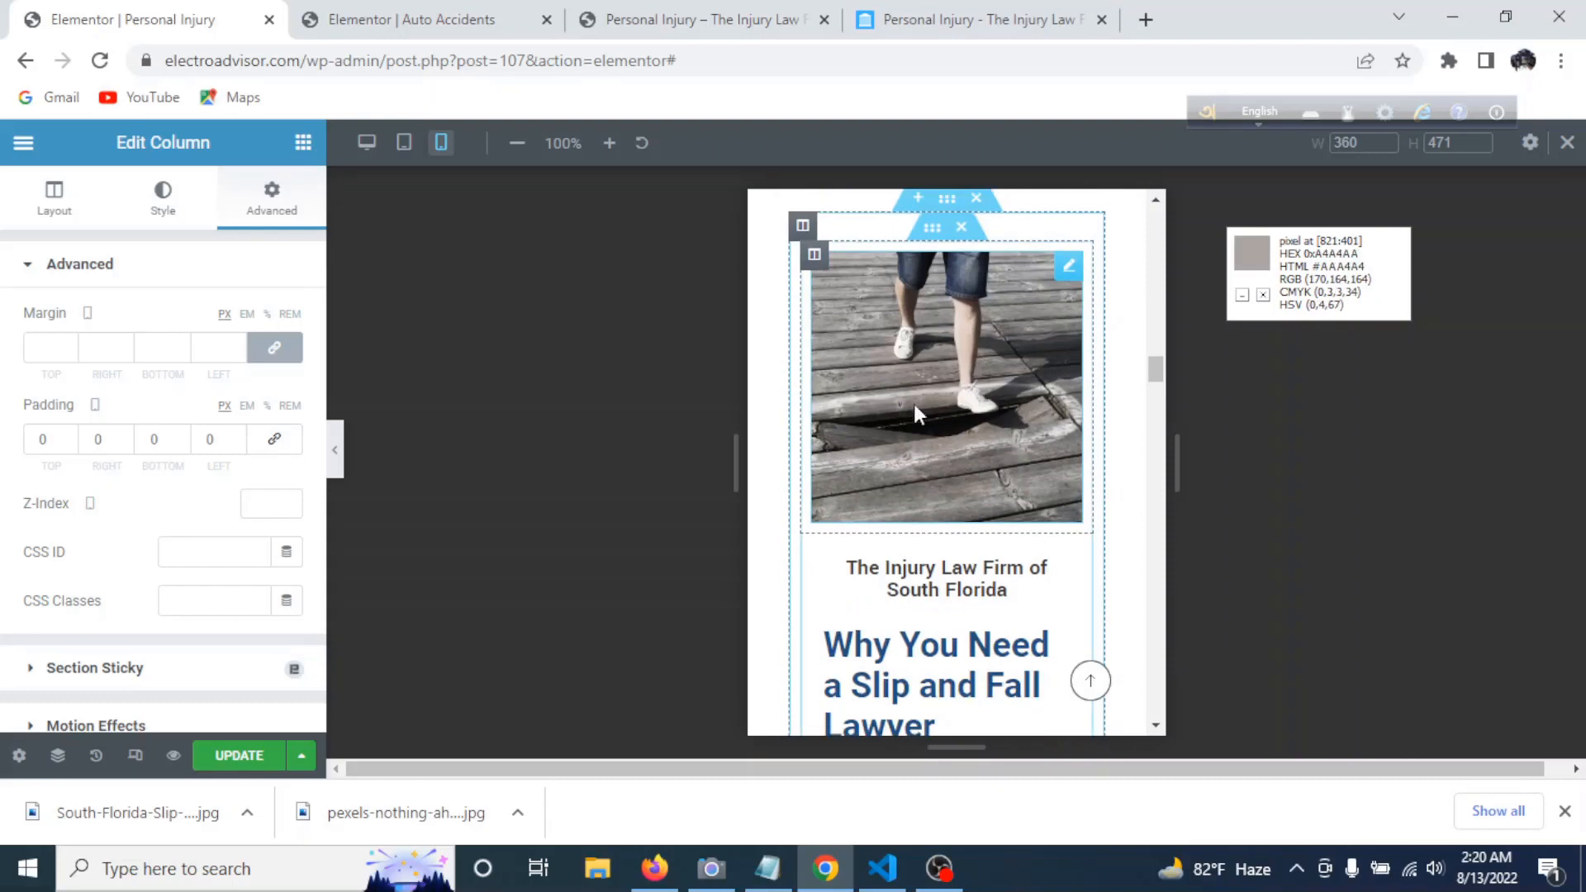
pyautogui.click(815, 256)
pyautogui.click(272, 200)
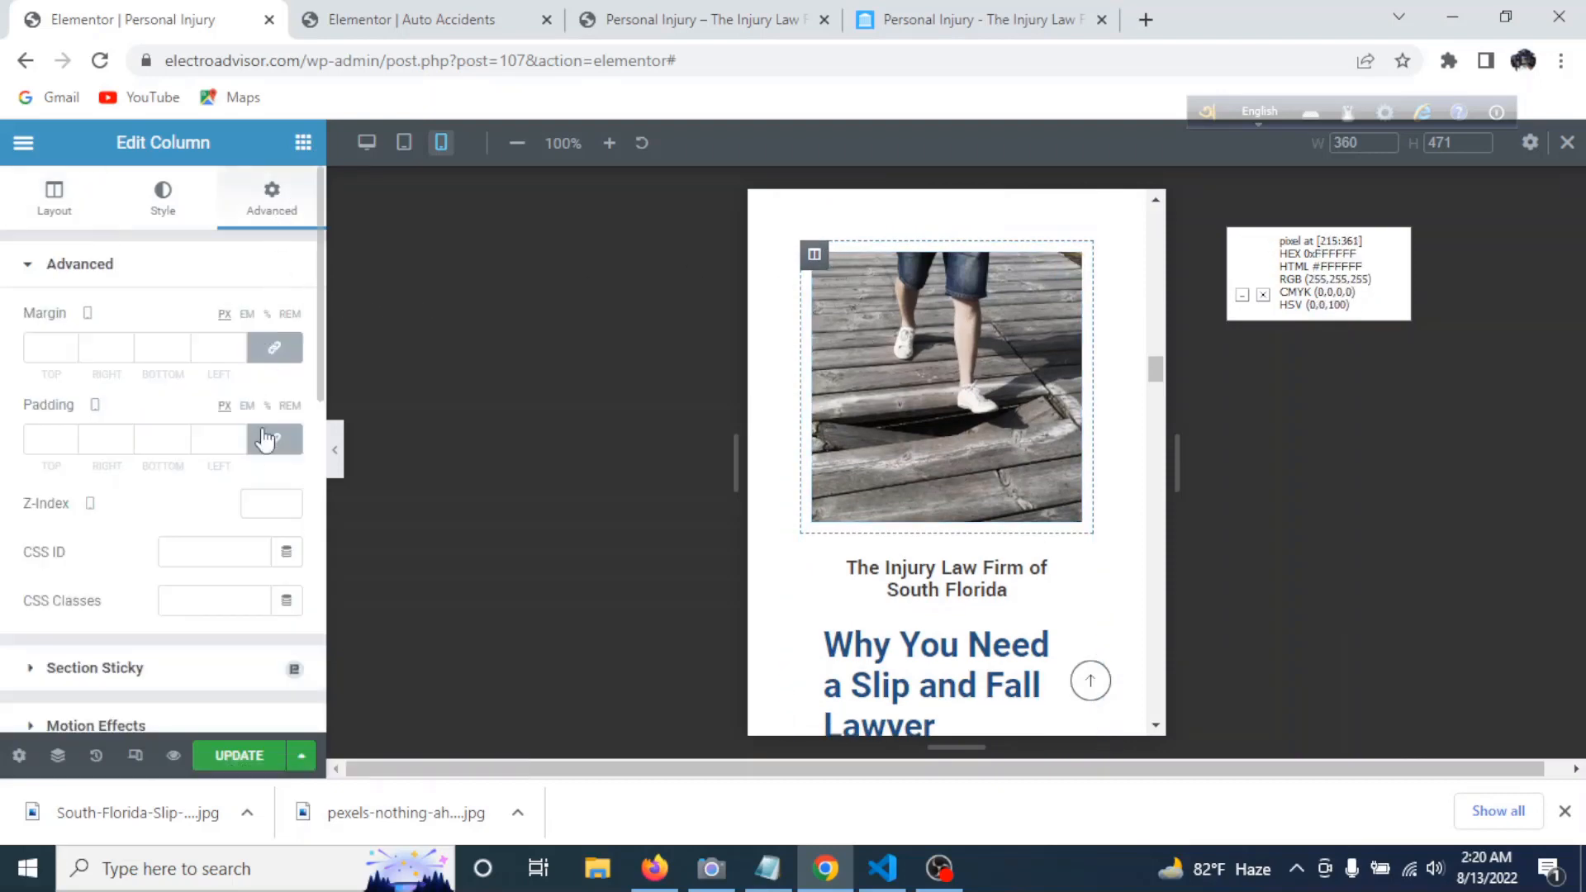
pyautogui.click(266, 440)
# - Set the mobile padding of the "Why You Need a Slip and Fall Lawyer" text column to 0 on all sides
pyautogui.scroll(-2, 909, 463)
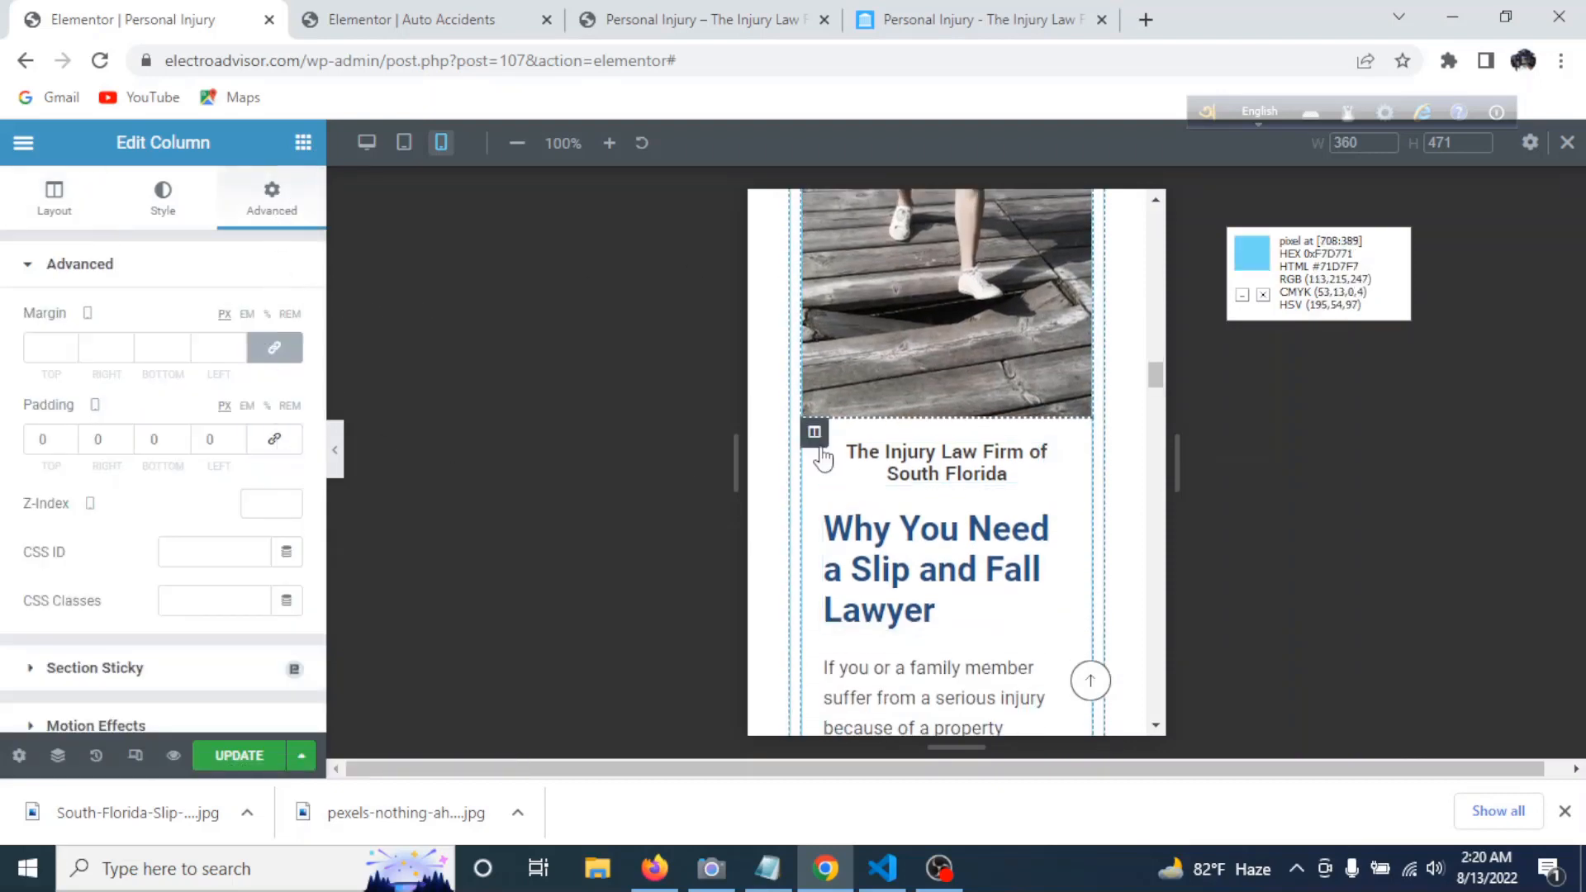
pyautogui.click(814, 432)
pyautogui.click(271, 440)
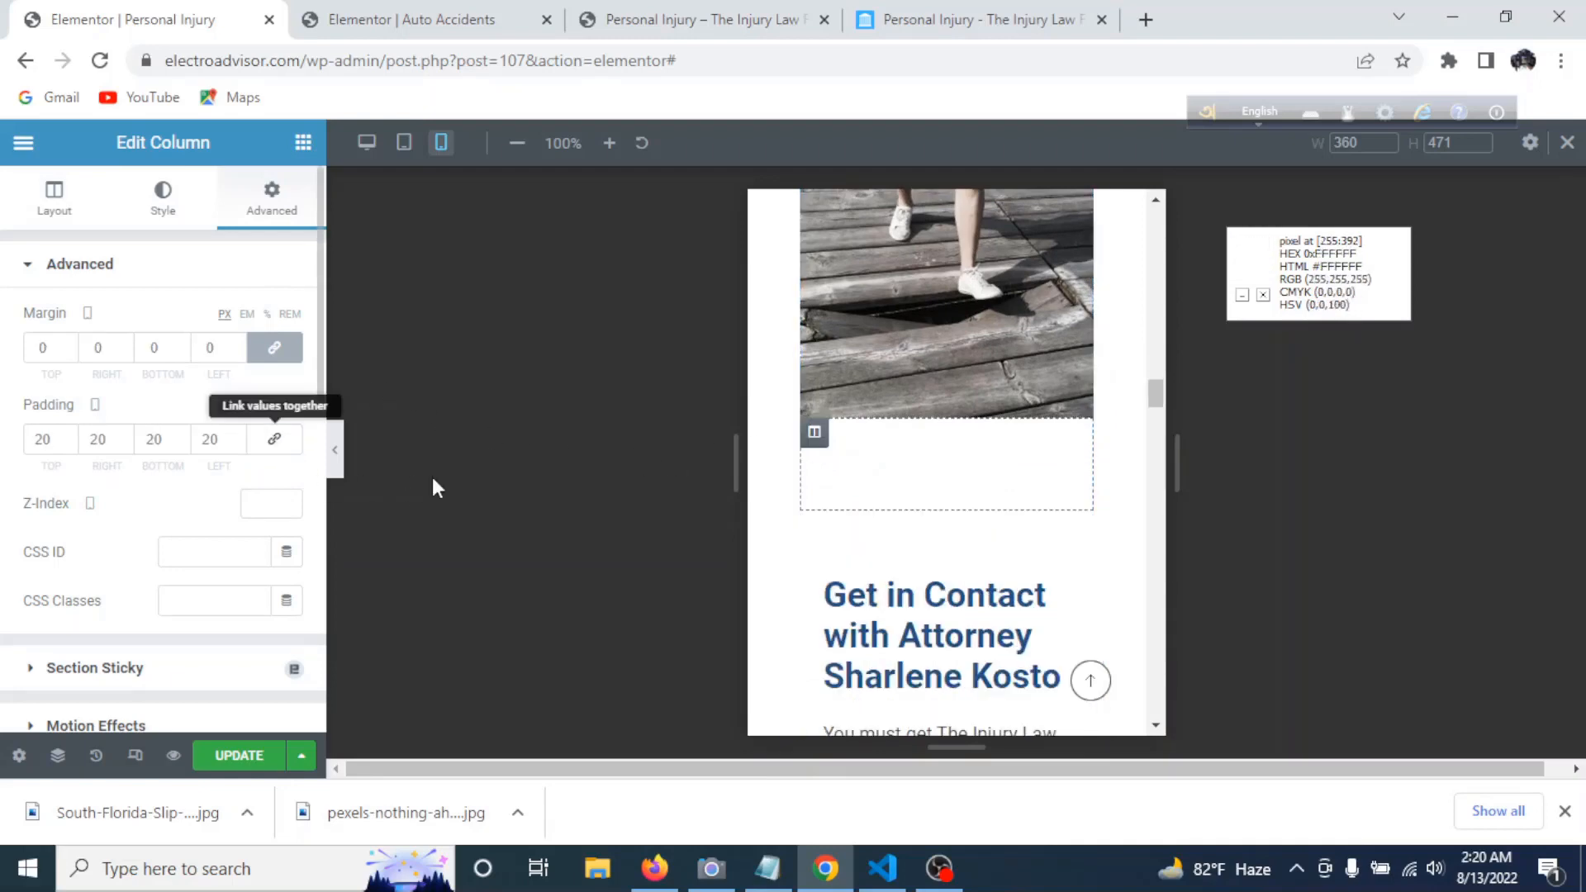
pyautogui.click(273, 439)
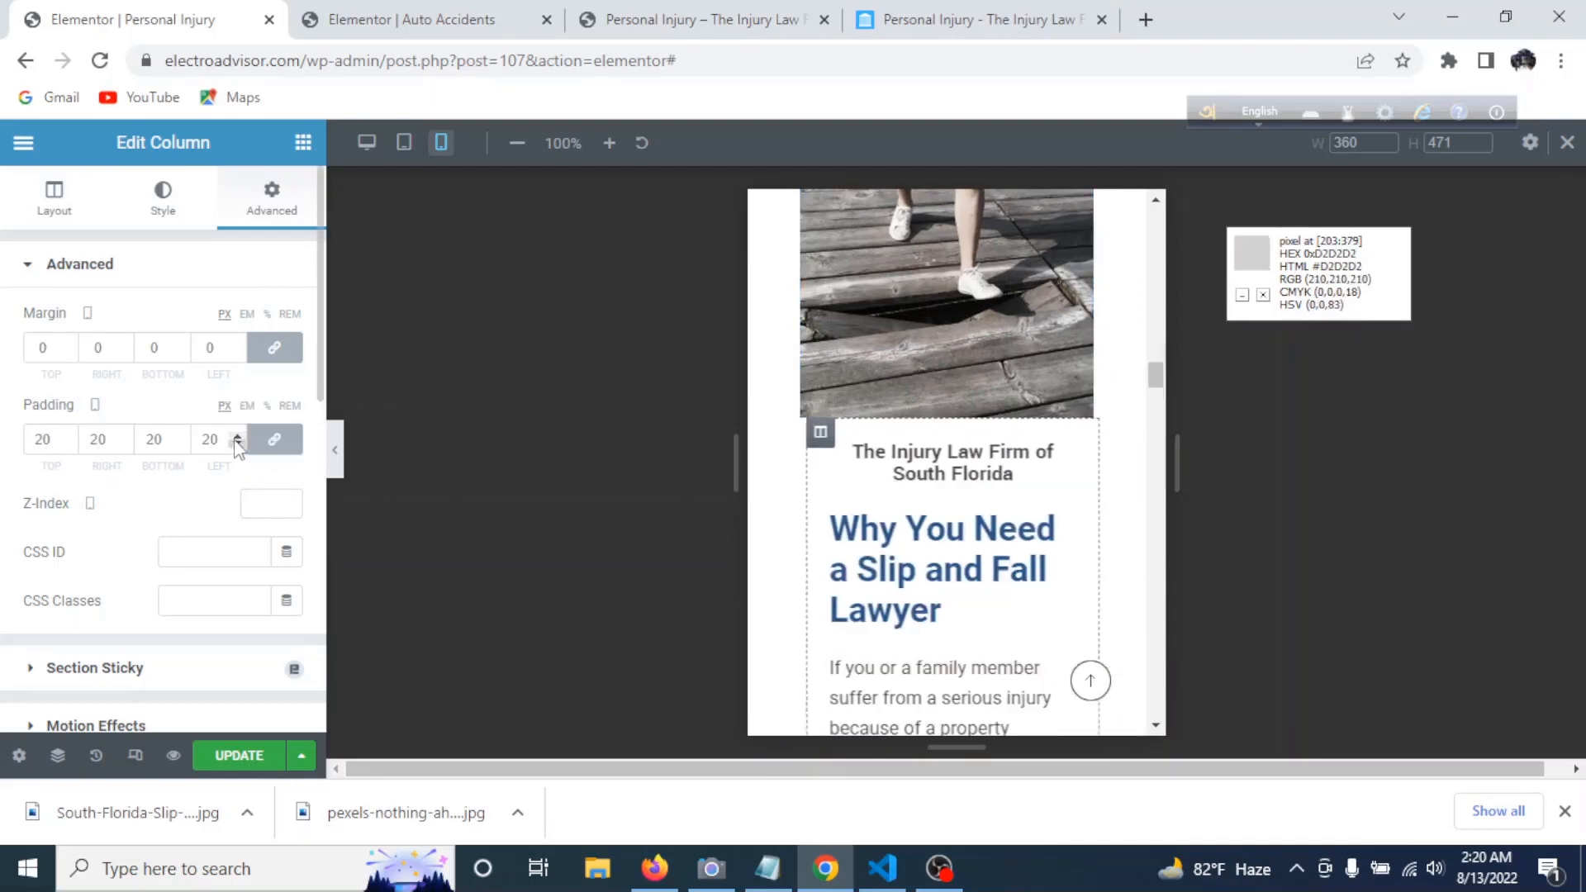
pyautogui.doubleClick(221, 429)
pyautogui.write('0')
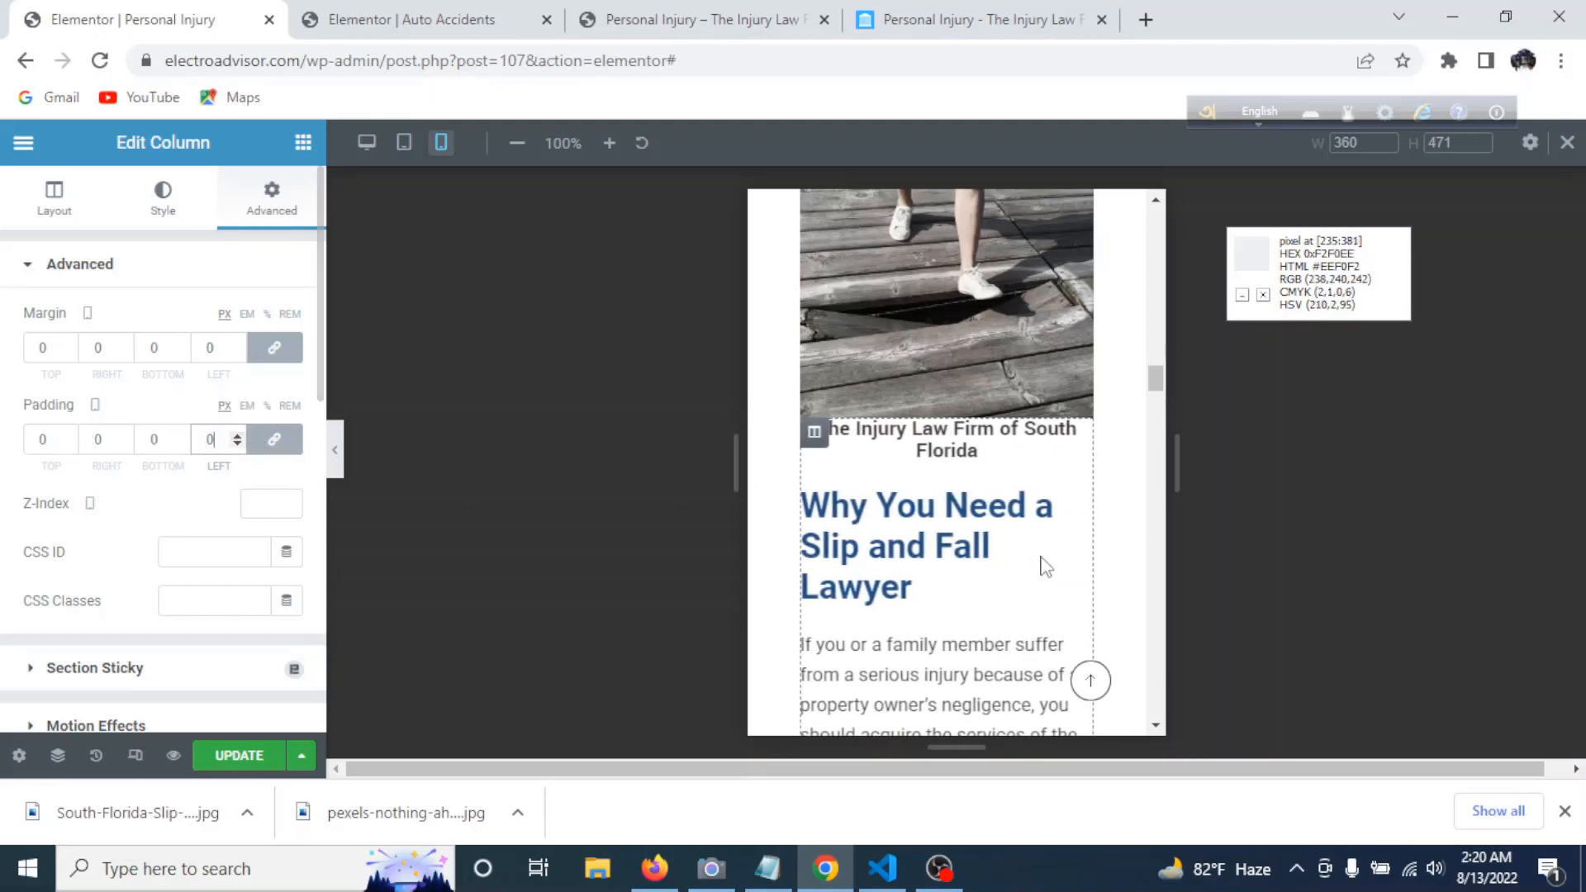
pyautogui.scroll(5, 1007, 509)
pyautogui.scroll(-6, 1003, 502)
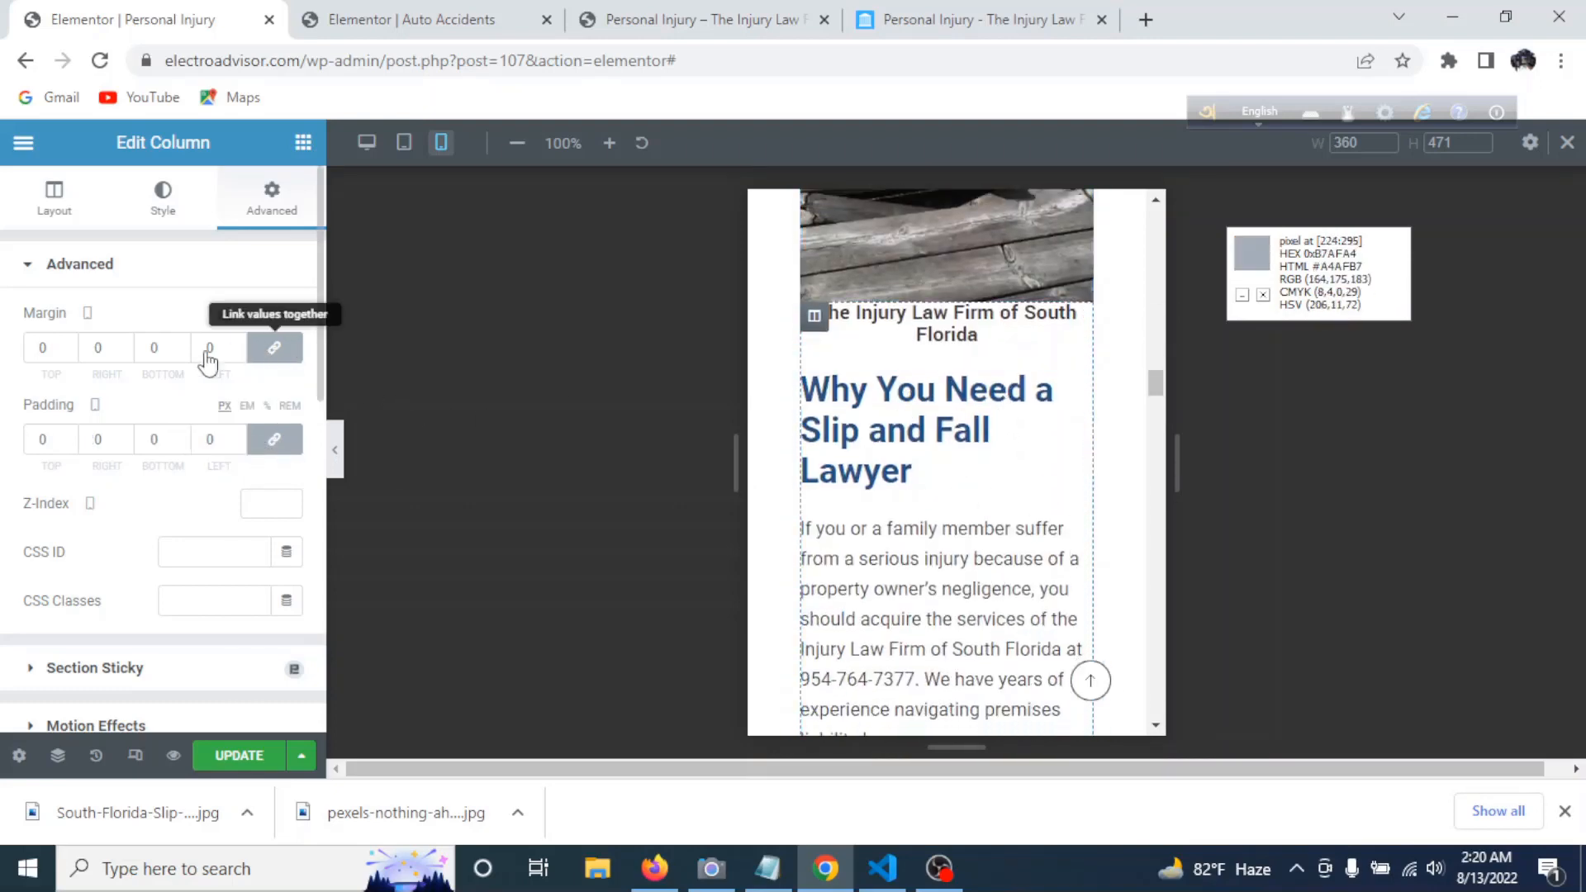
# - Set the mobile margin and padding of the "Get in Contact" text column to 0 on all sides
pyautogui.click(265, 346)
pyautogui.click(49, 345)
pyautogui.press('BackSpace')
pyautogui.write('0')
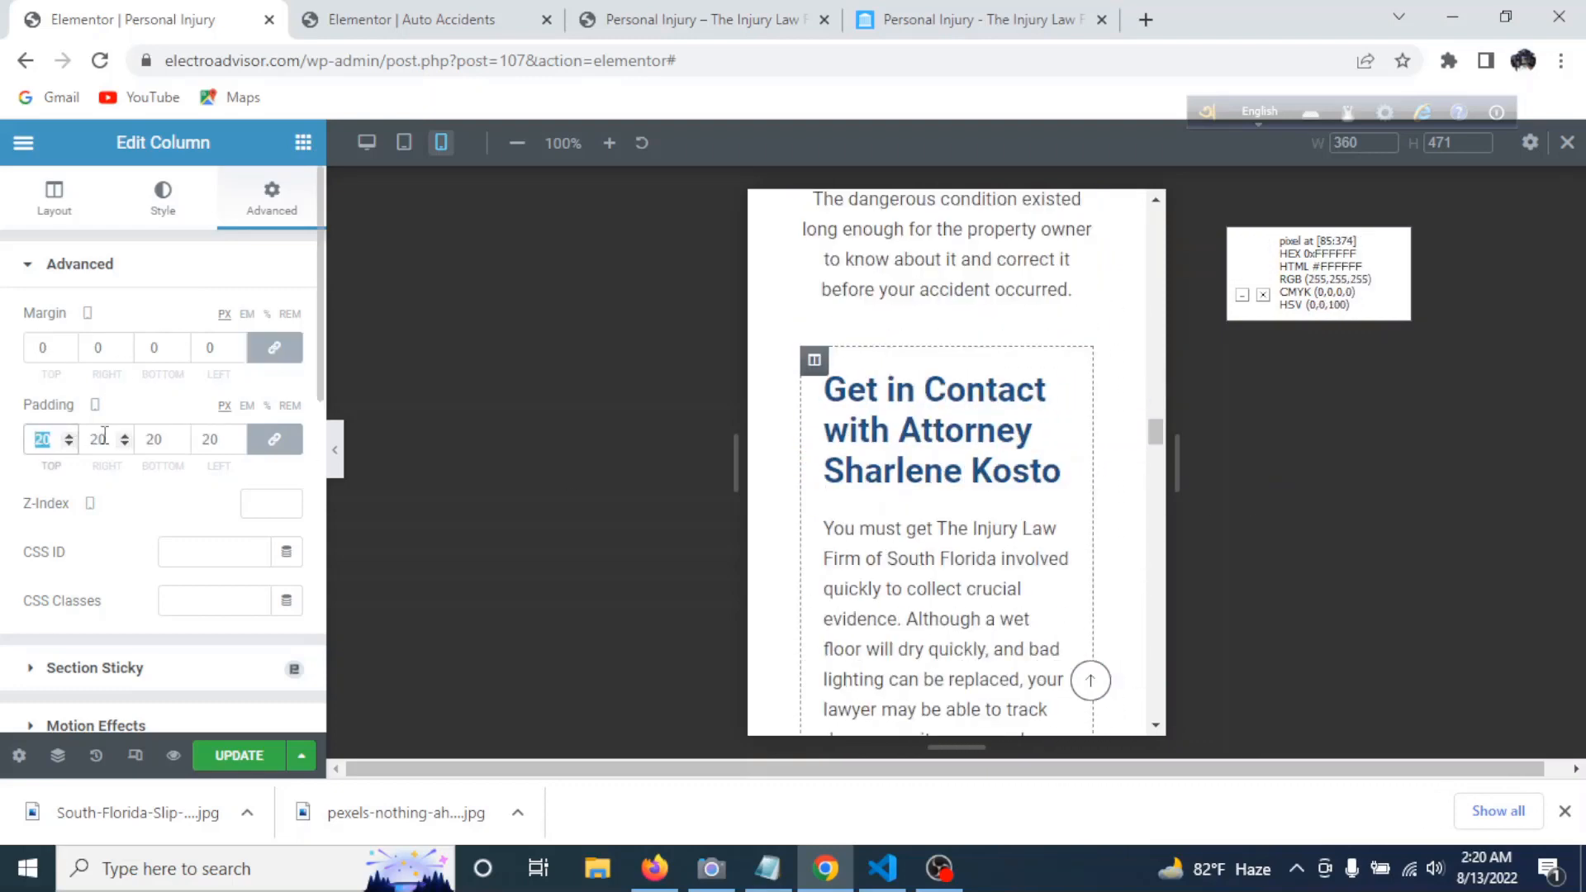
pyautogui.write('0')
# - Set the mobile padding of the column holding the "A serious slip and fall accident" boxes to 0 on all sides
pyautogui.scroll(-10, 925, 553)
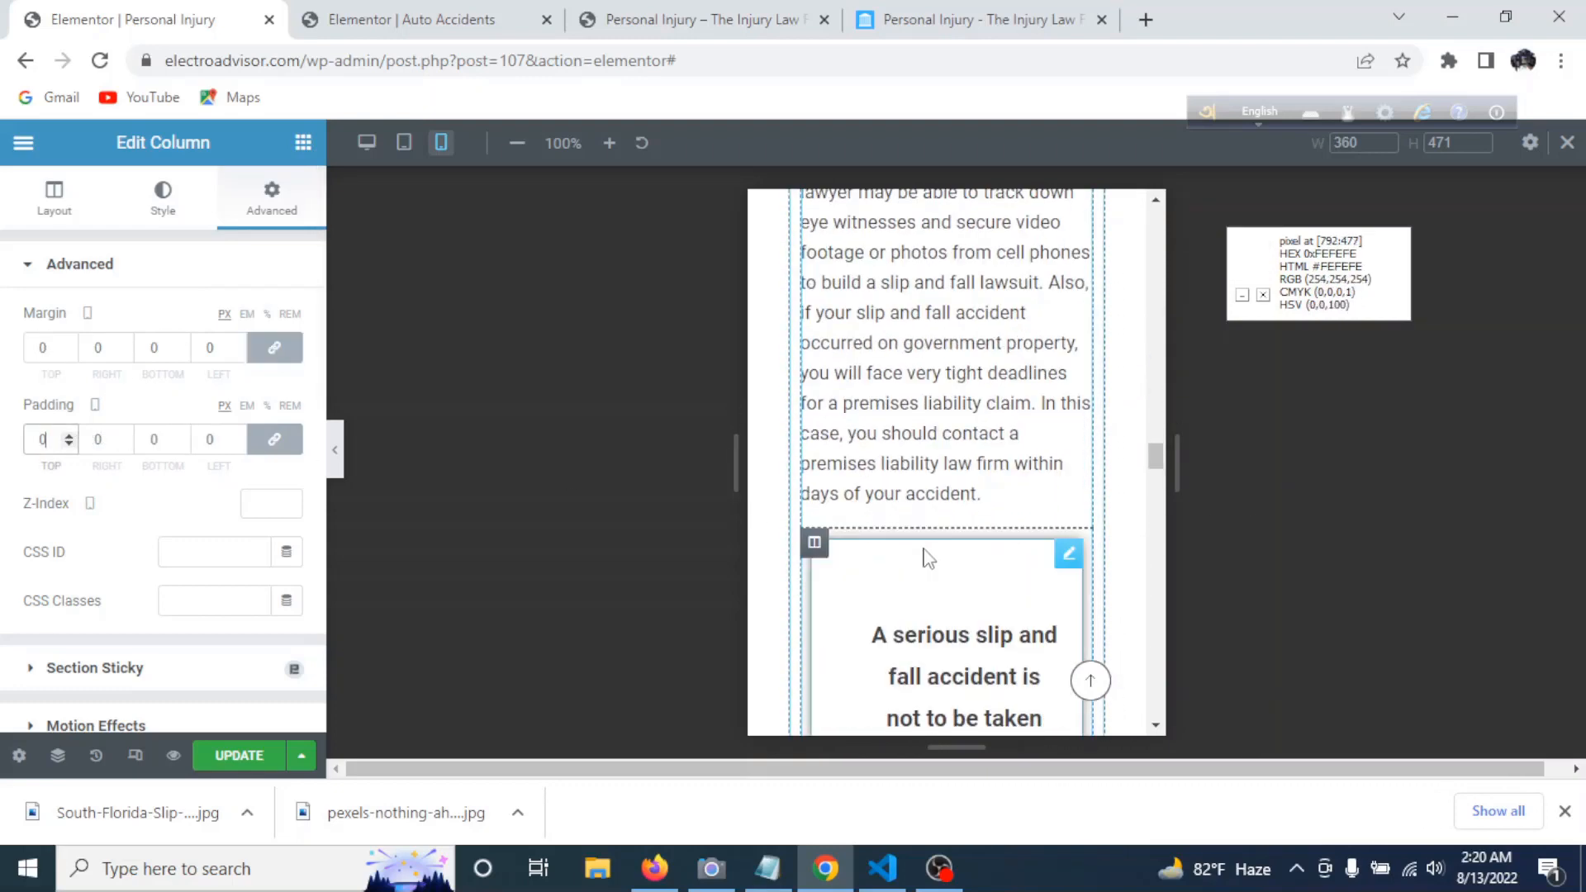
pyautogui.scroll(3, 892, 496)
pyautogui.click(814, 430)
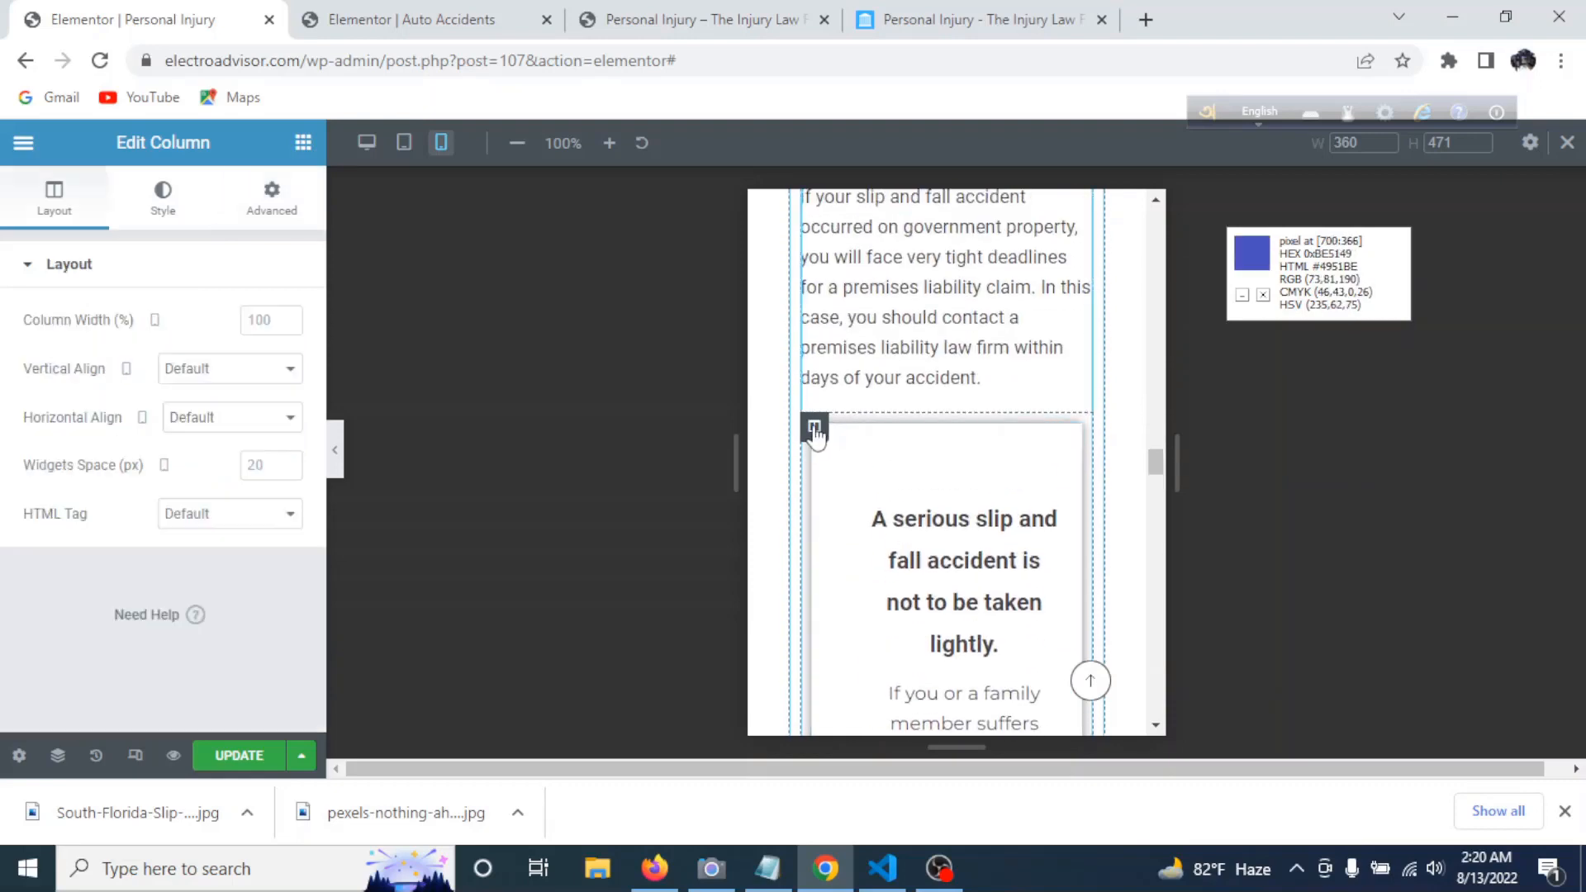
pyautogui.scroll(-8, 938, 672)
pyautogui.scroll(-5, 940, 670)
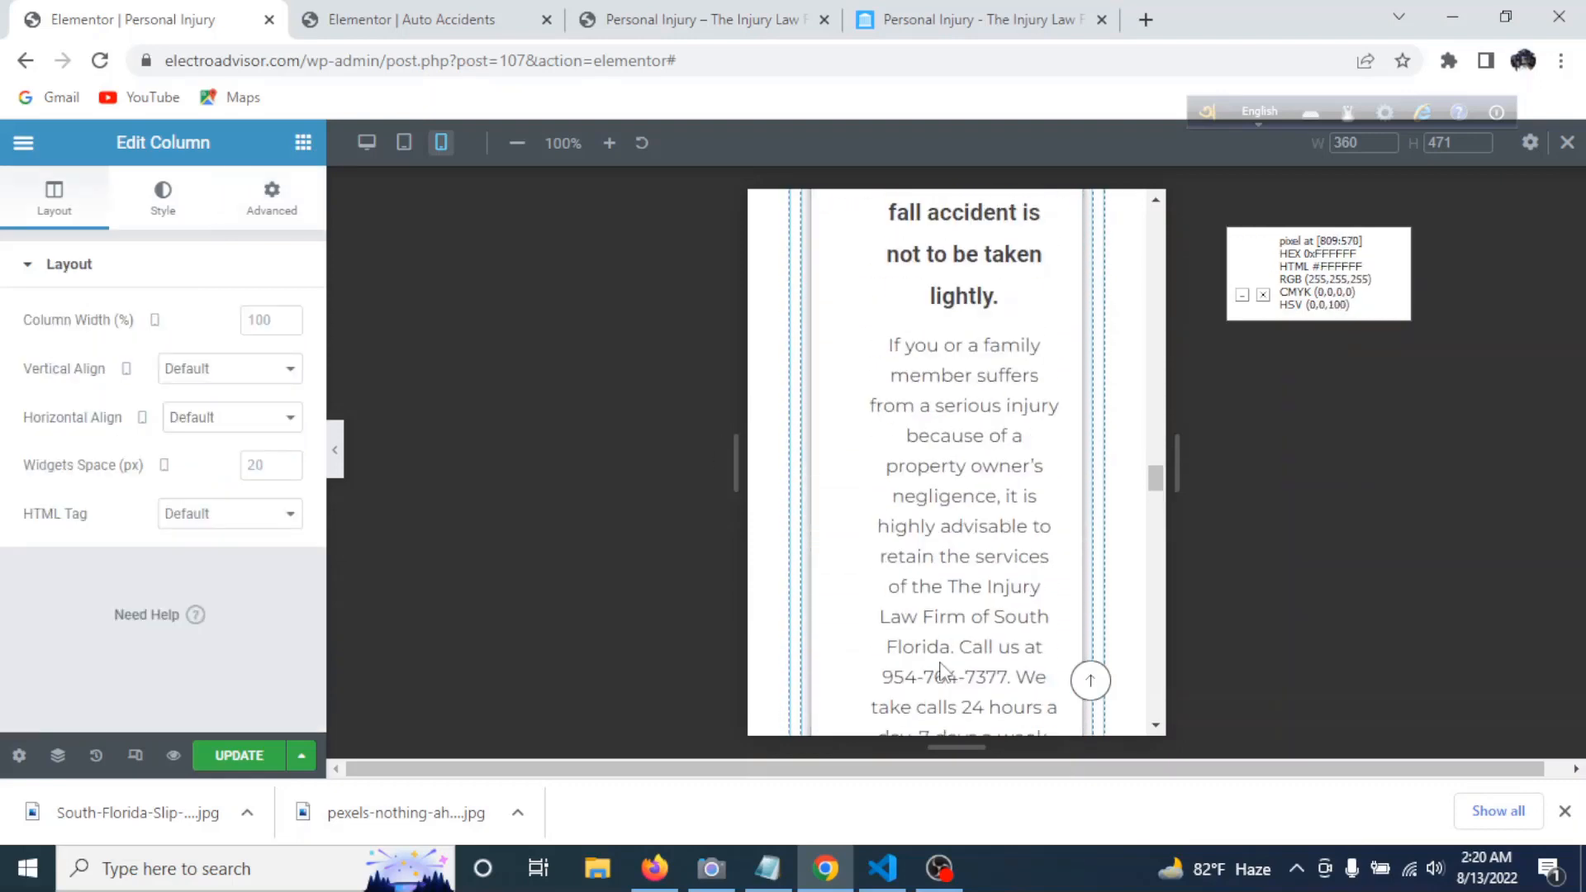
pyautogui.scroll(1, 940, 671)
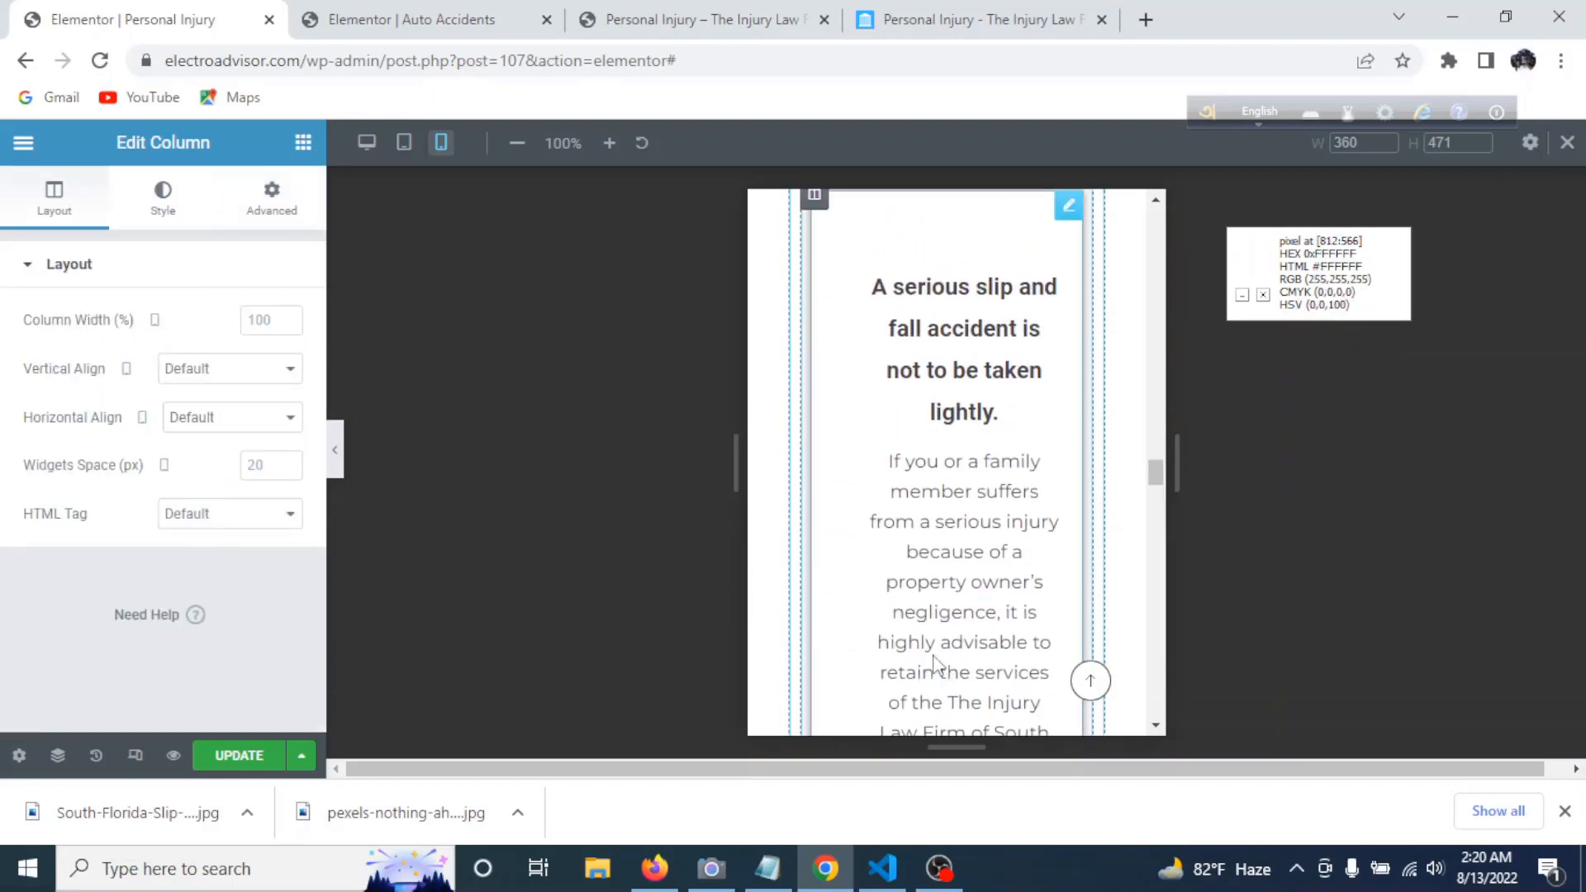
pyautogui.click(273, 206)
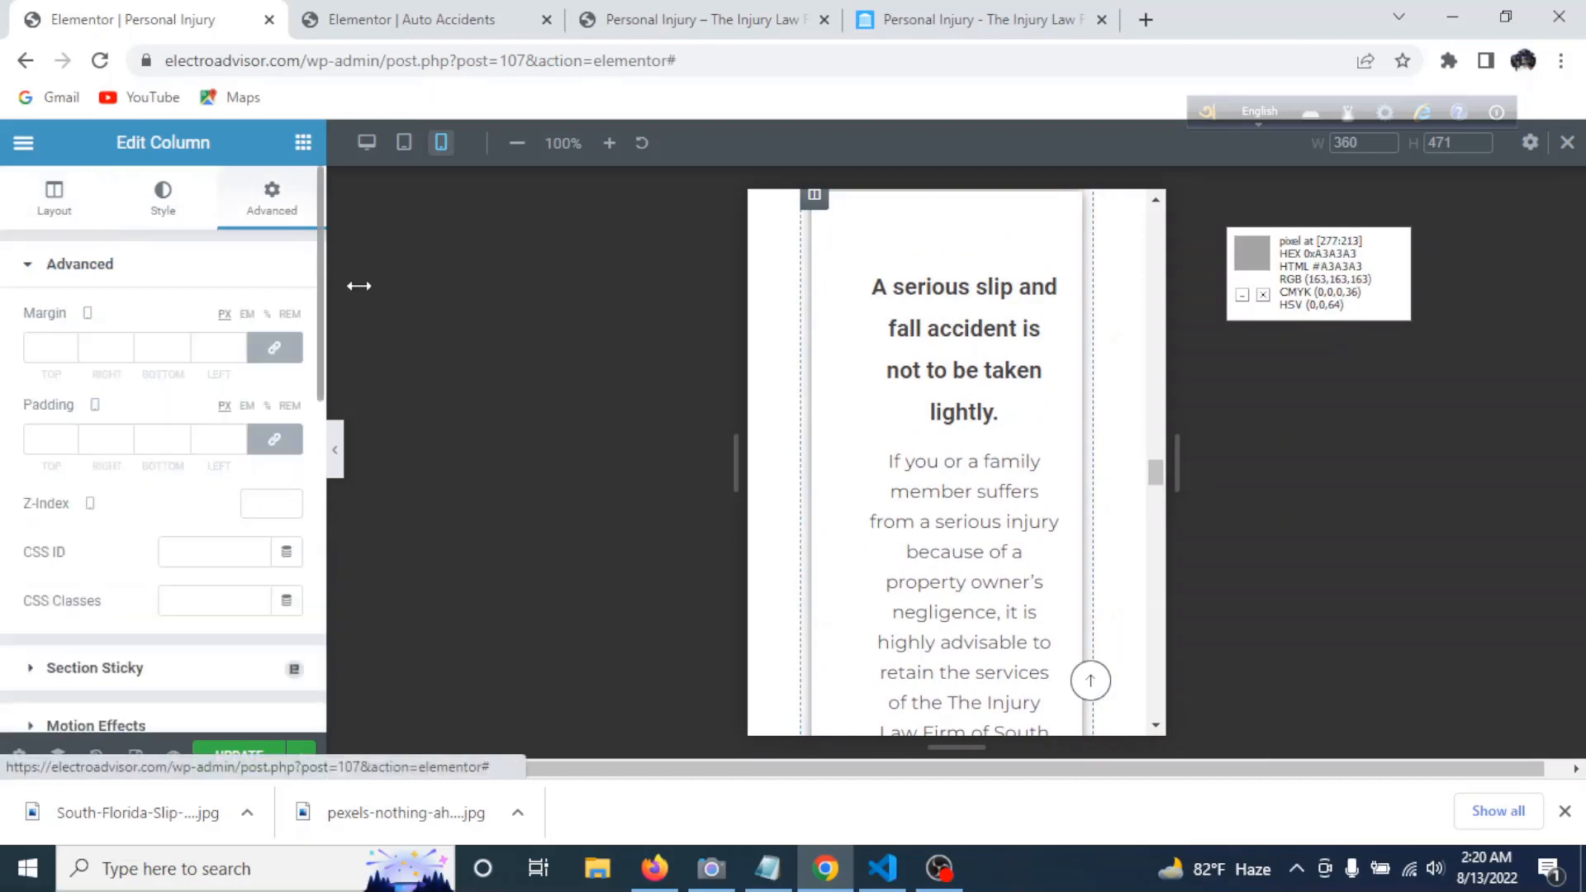
pyautogui.click(255, 454)
pyautogui.scroll(4, 1122, 564)
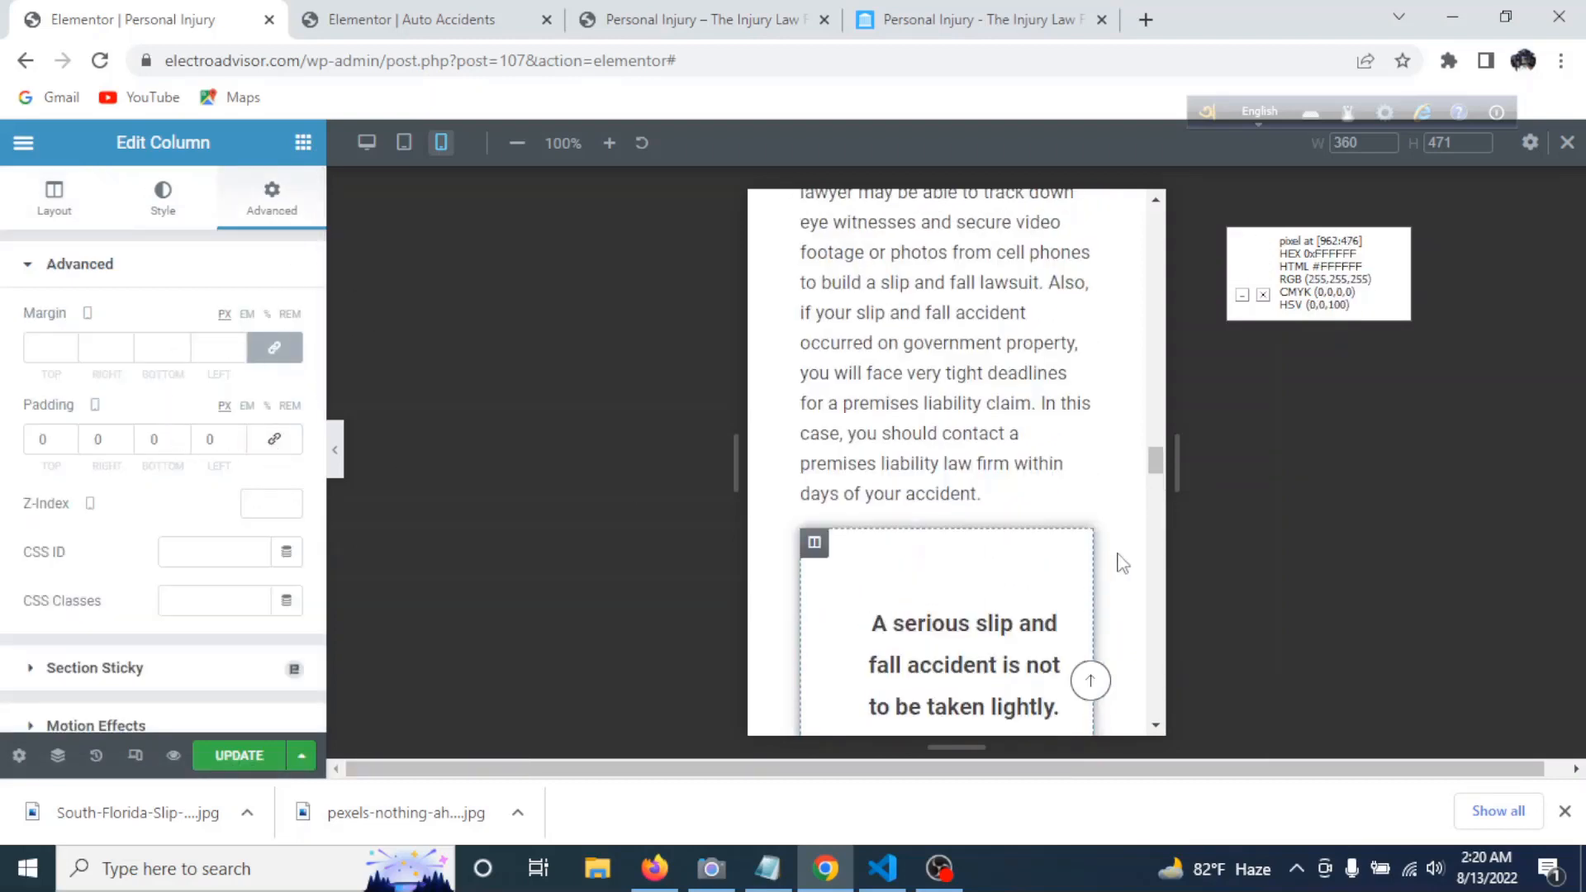
# - Set the mobile padding of the first "A serious slip and fall accident" icon box to 0 on all sides
pyautogui.scroll(-3, 1085, 530)
pyautogui.click(1081, 313)
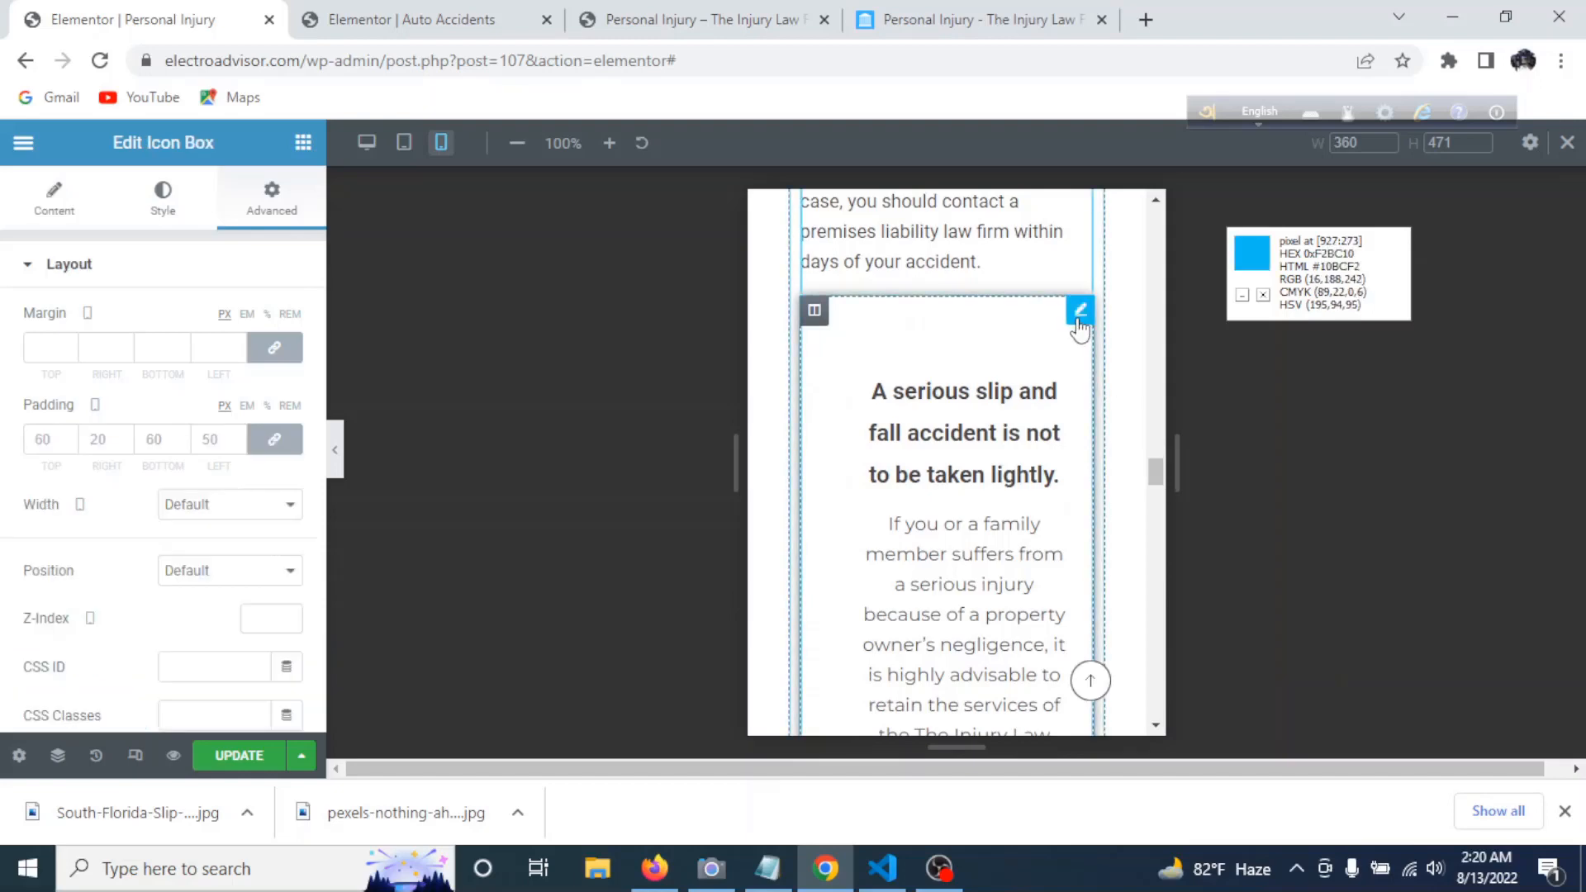
pyautogui.click(276, 444)
# - Give the column holding the "A serious slip and fall accident" boxes a mobile top margin of 20 px, with the other sides at 0
pyautogui.scroll(-3, 1043, 538)
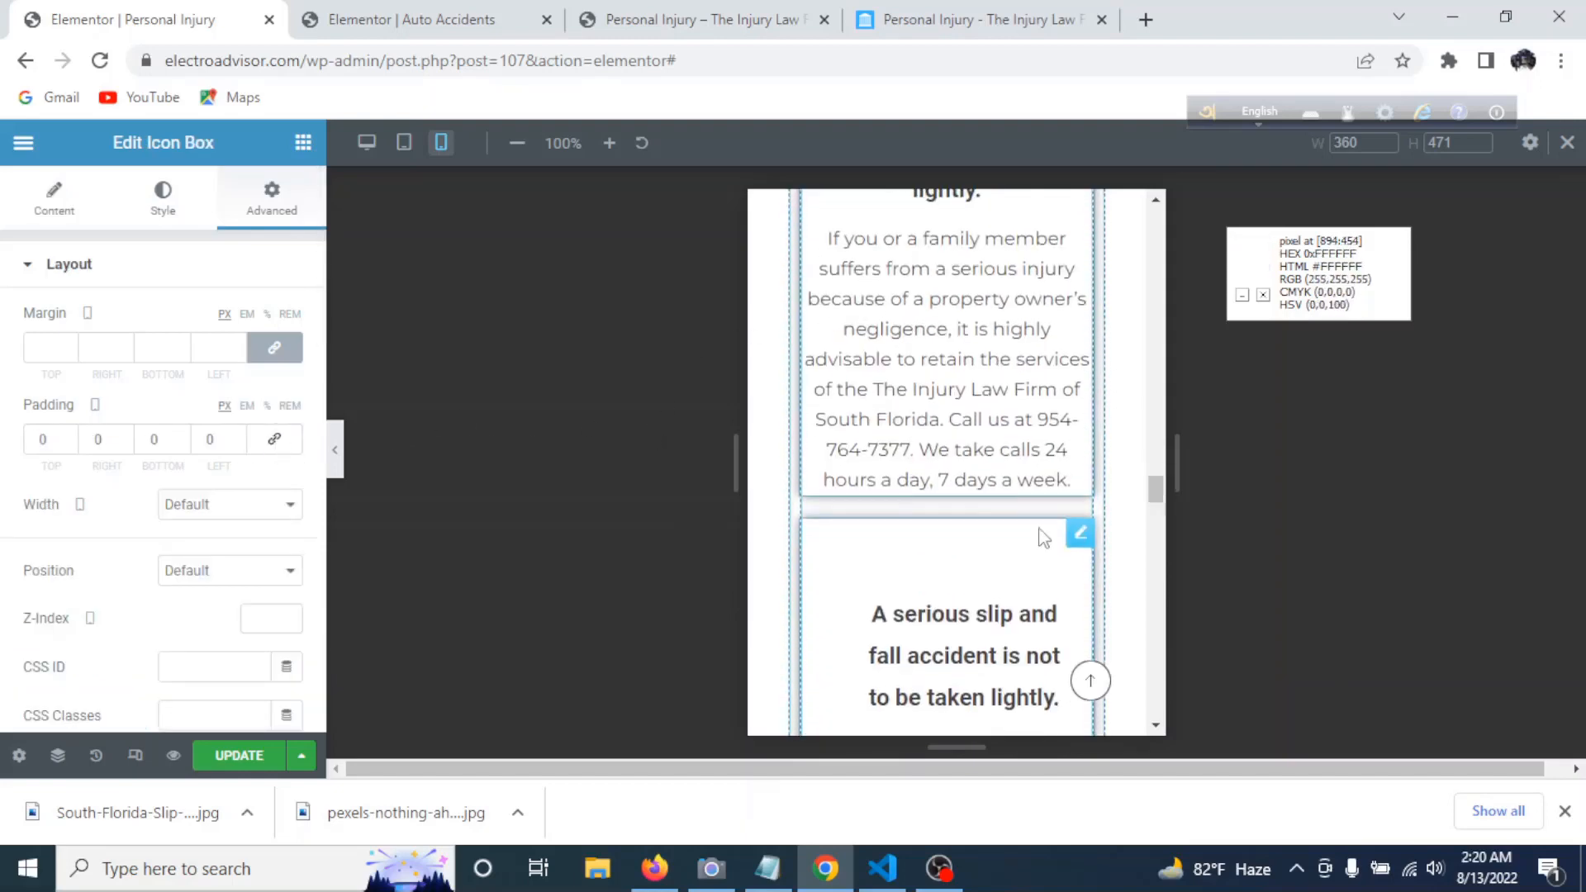
pyautogui.scroll(5, 1044, 538)
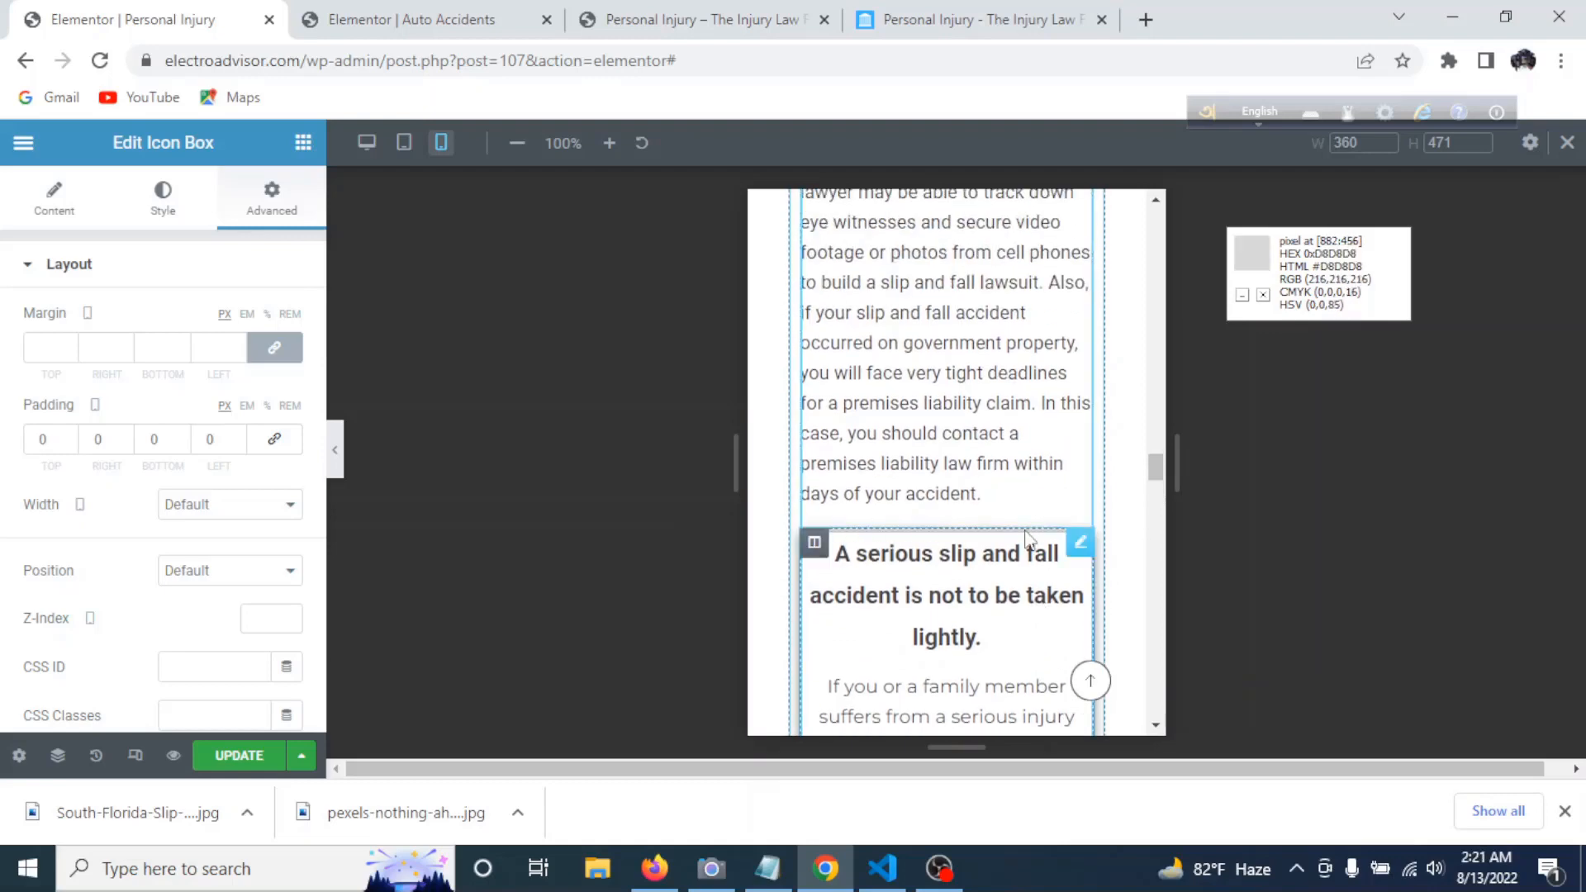
pyautogui.click(813, 542)
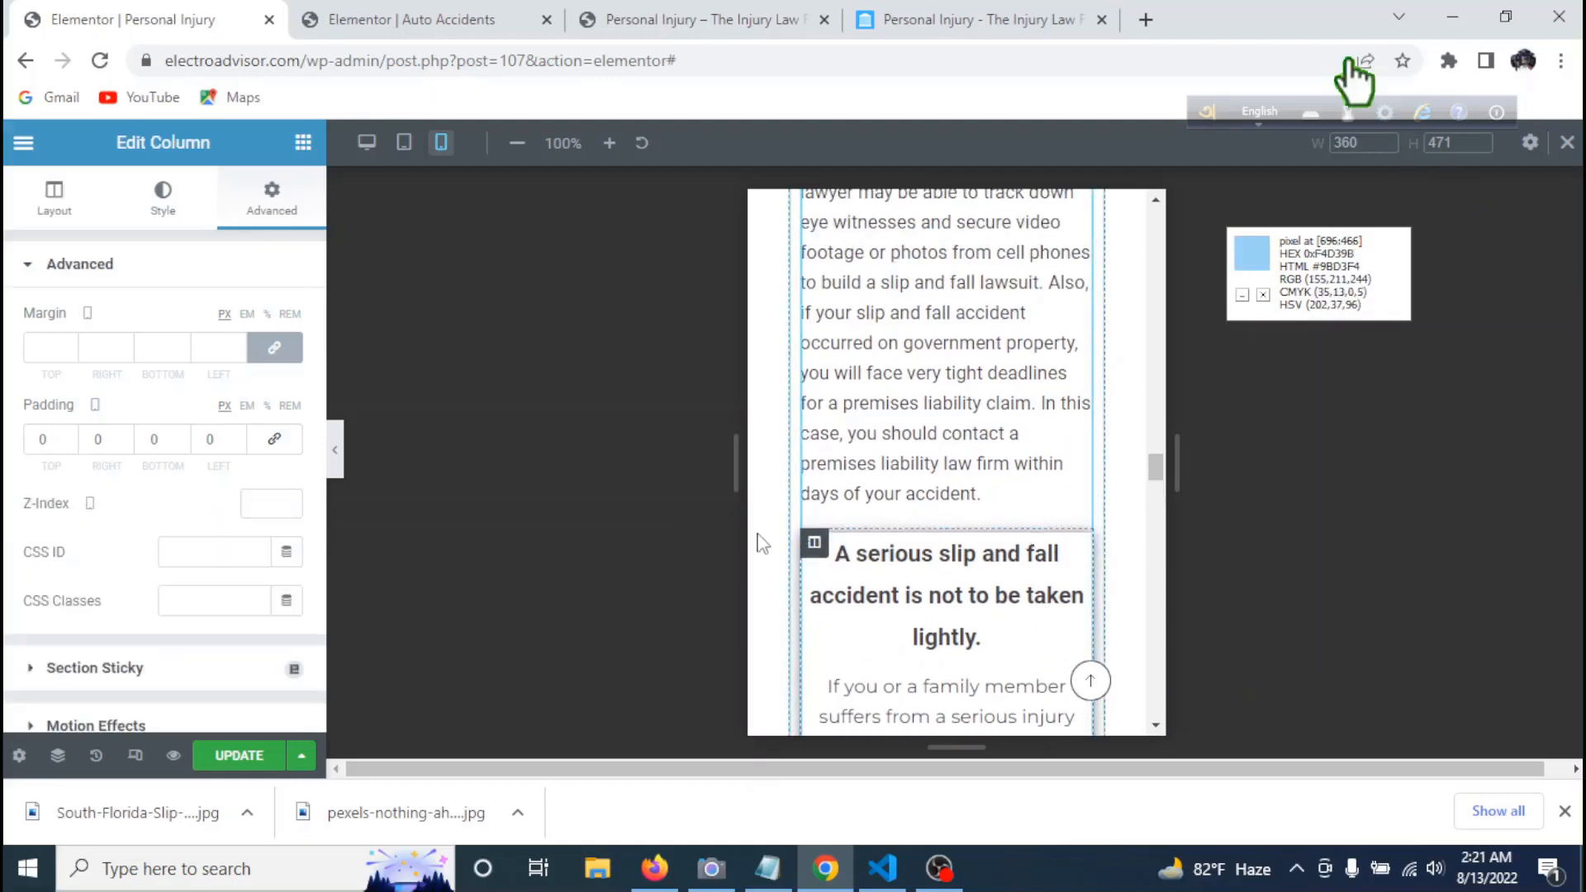
pyautogui.click(39, 347)
pyautogui.write('2')
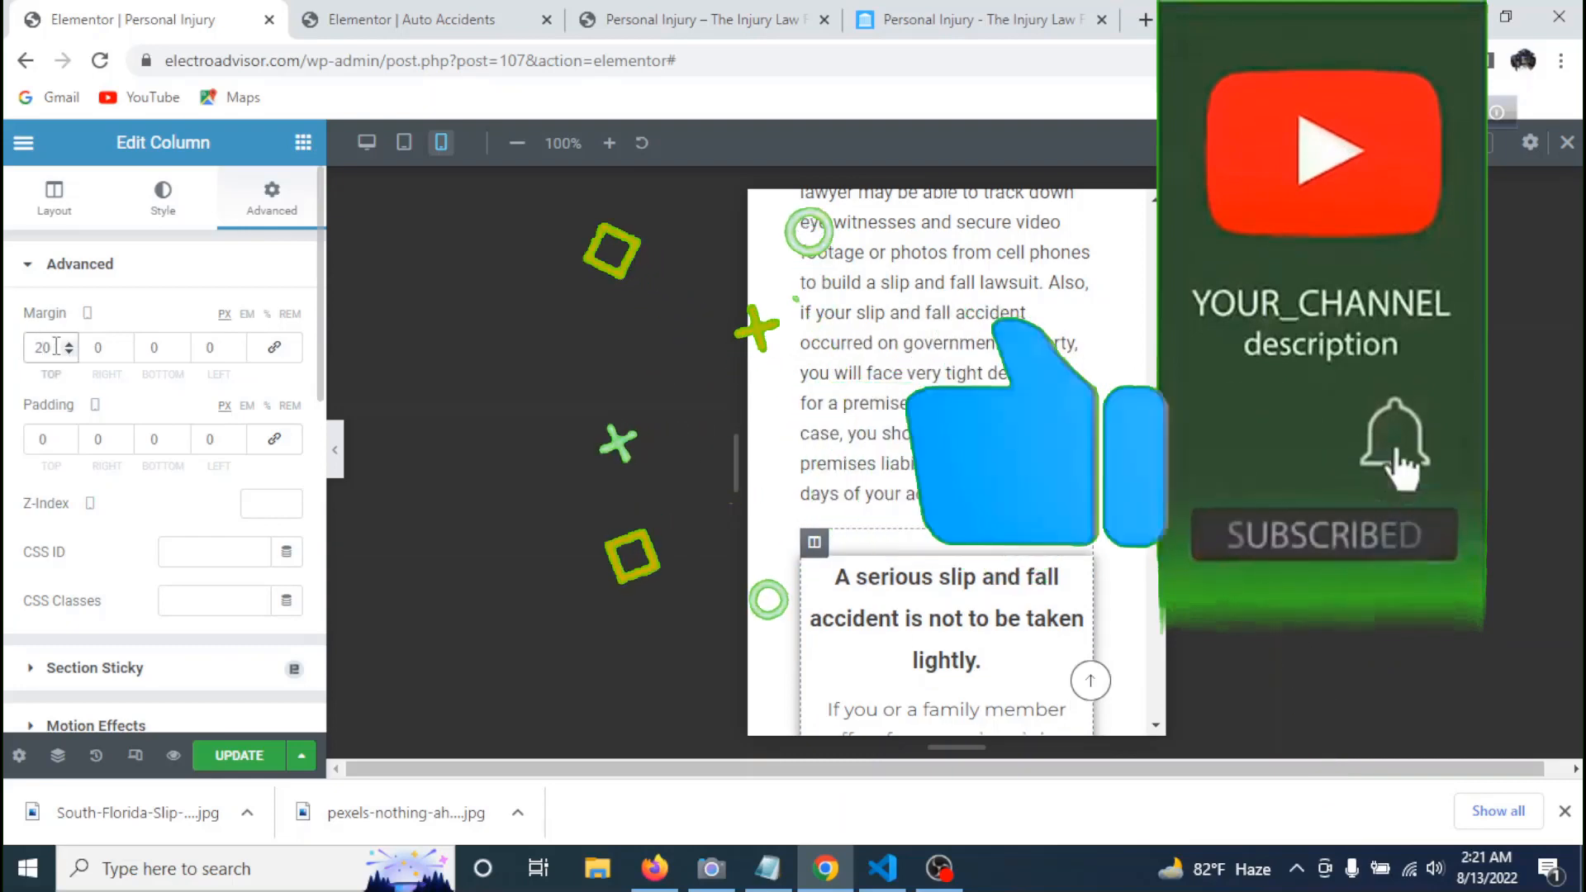
# - Set the mobile padding of the second "A serious slip and fall accident" icon box to 0 on all sides
pyautogui.scroll(-10, 1111, 438)
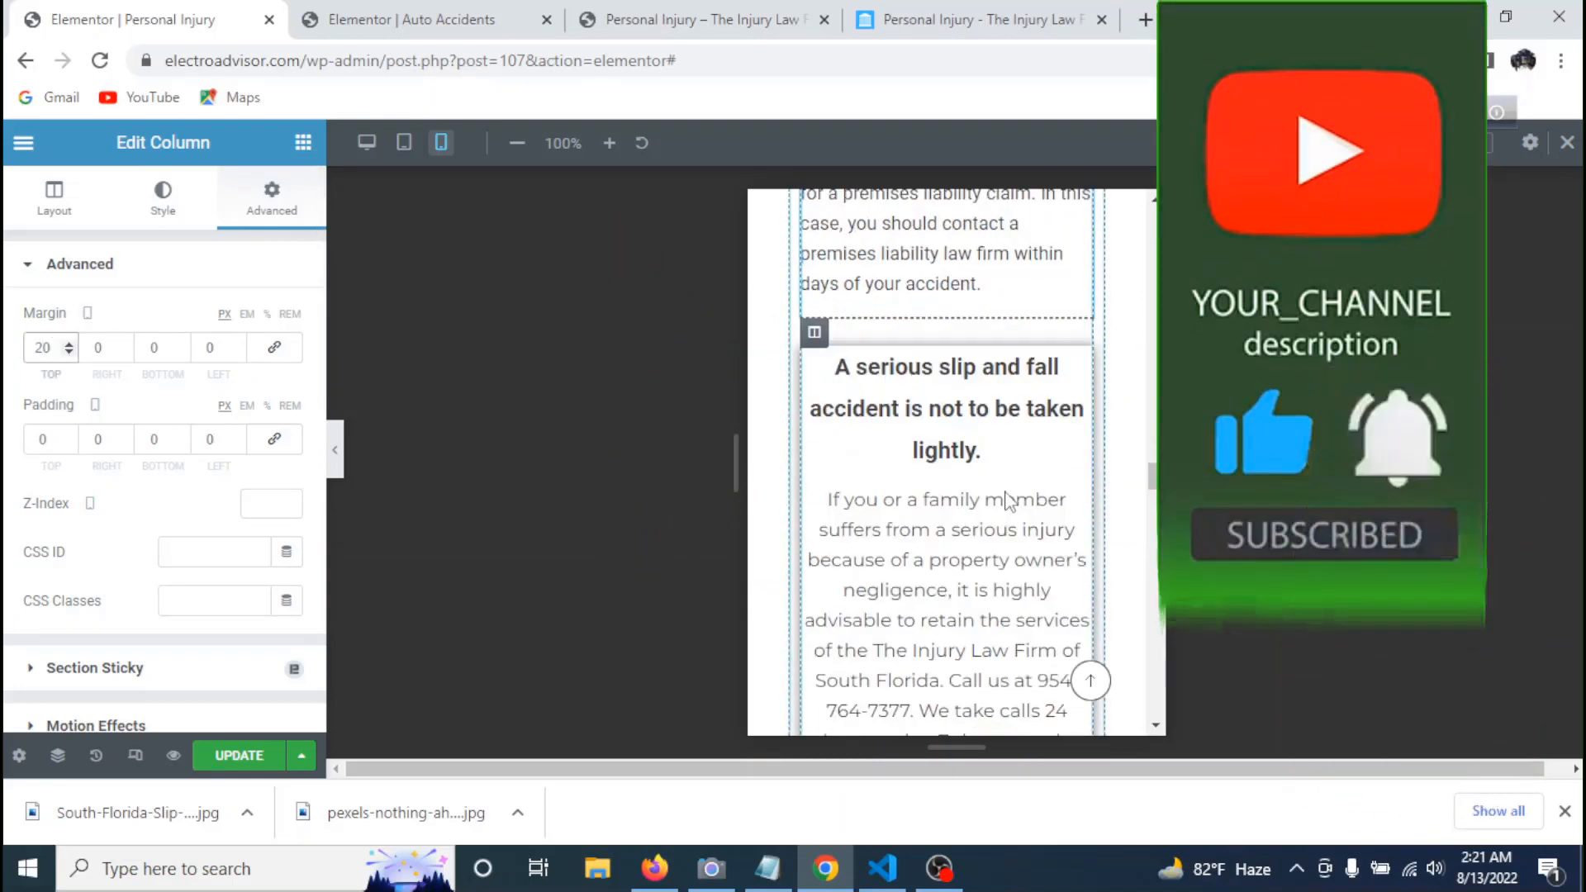
pyautogui.scroll(3, 1031, 476)
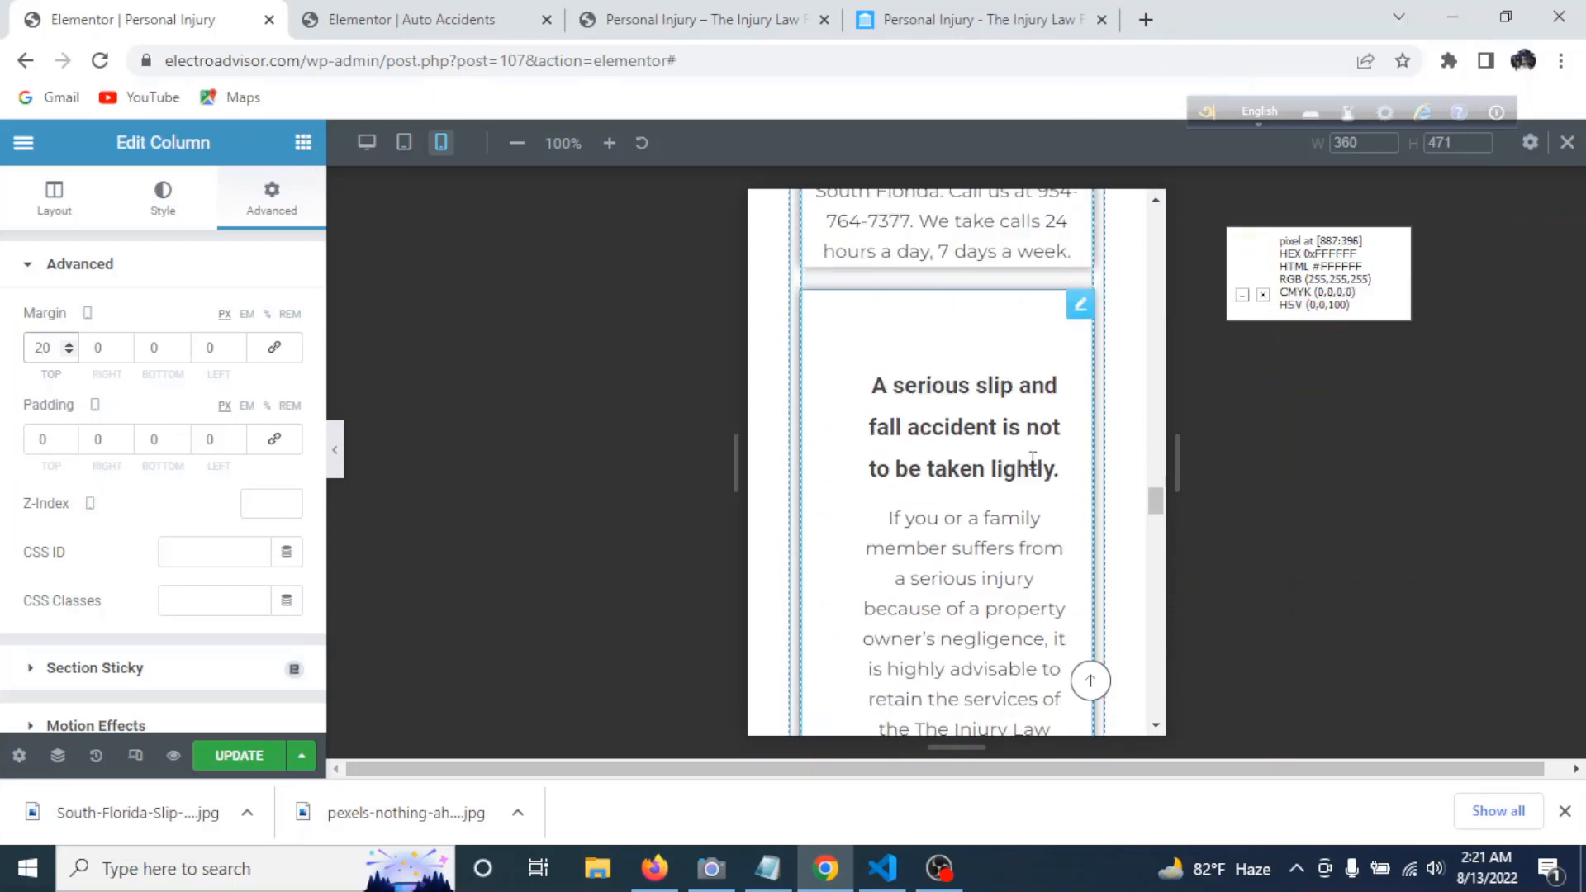
pyautogui.click(1073, 435)
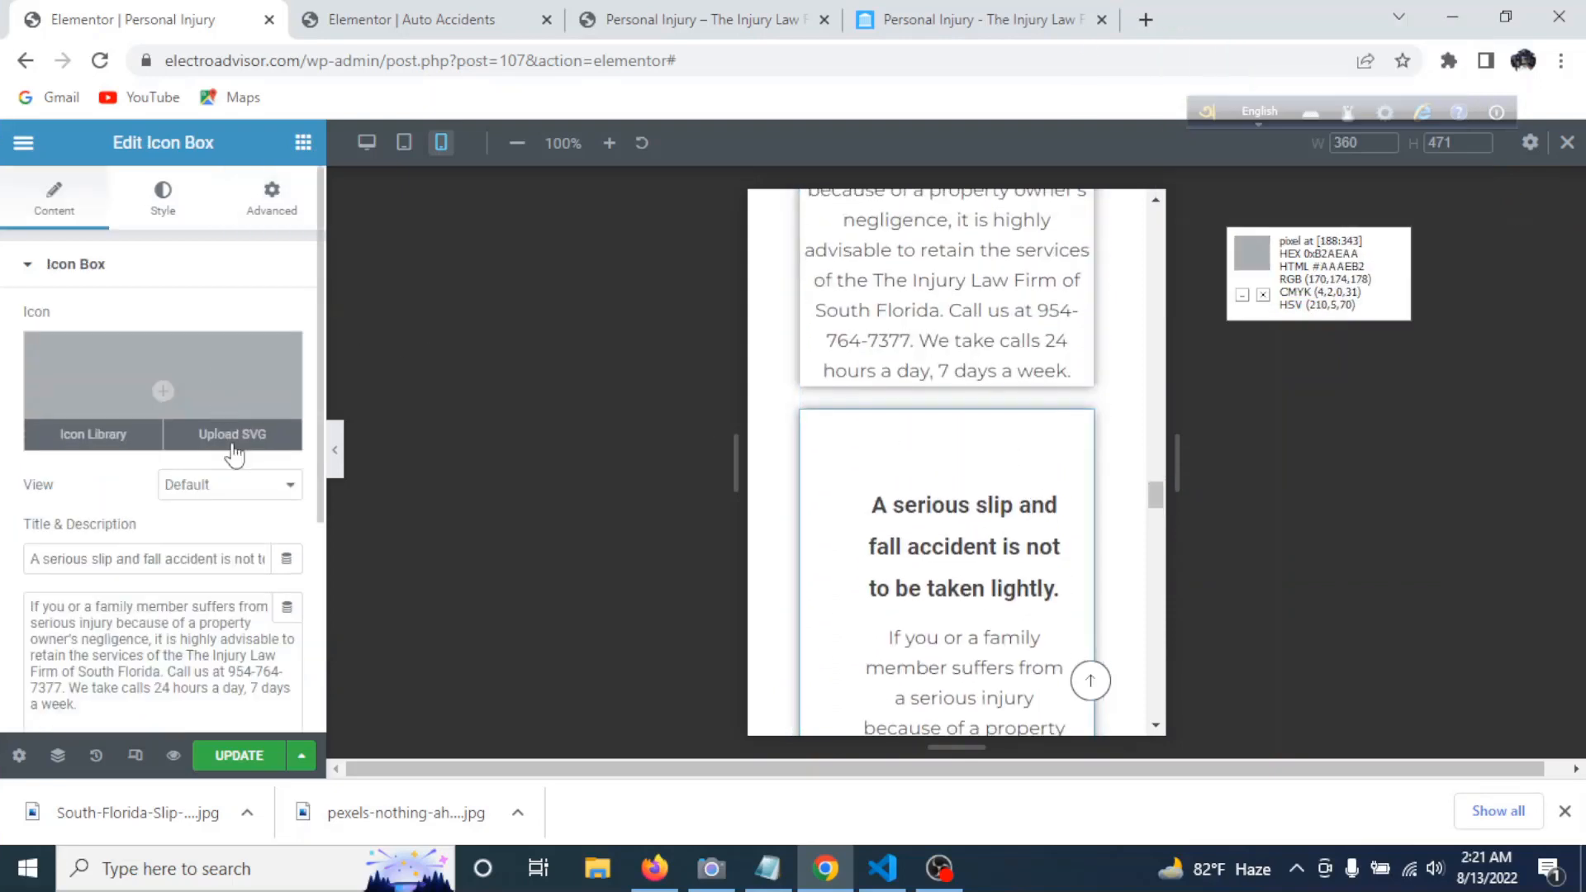
pyautogui.click(272, 202)
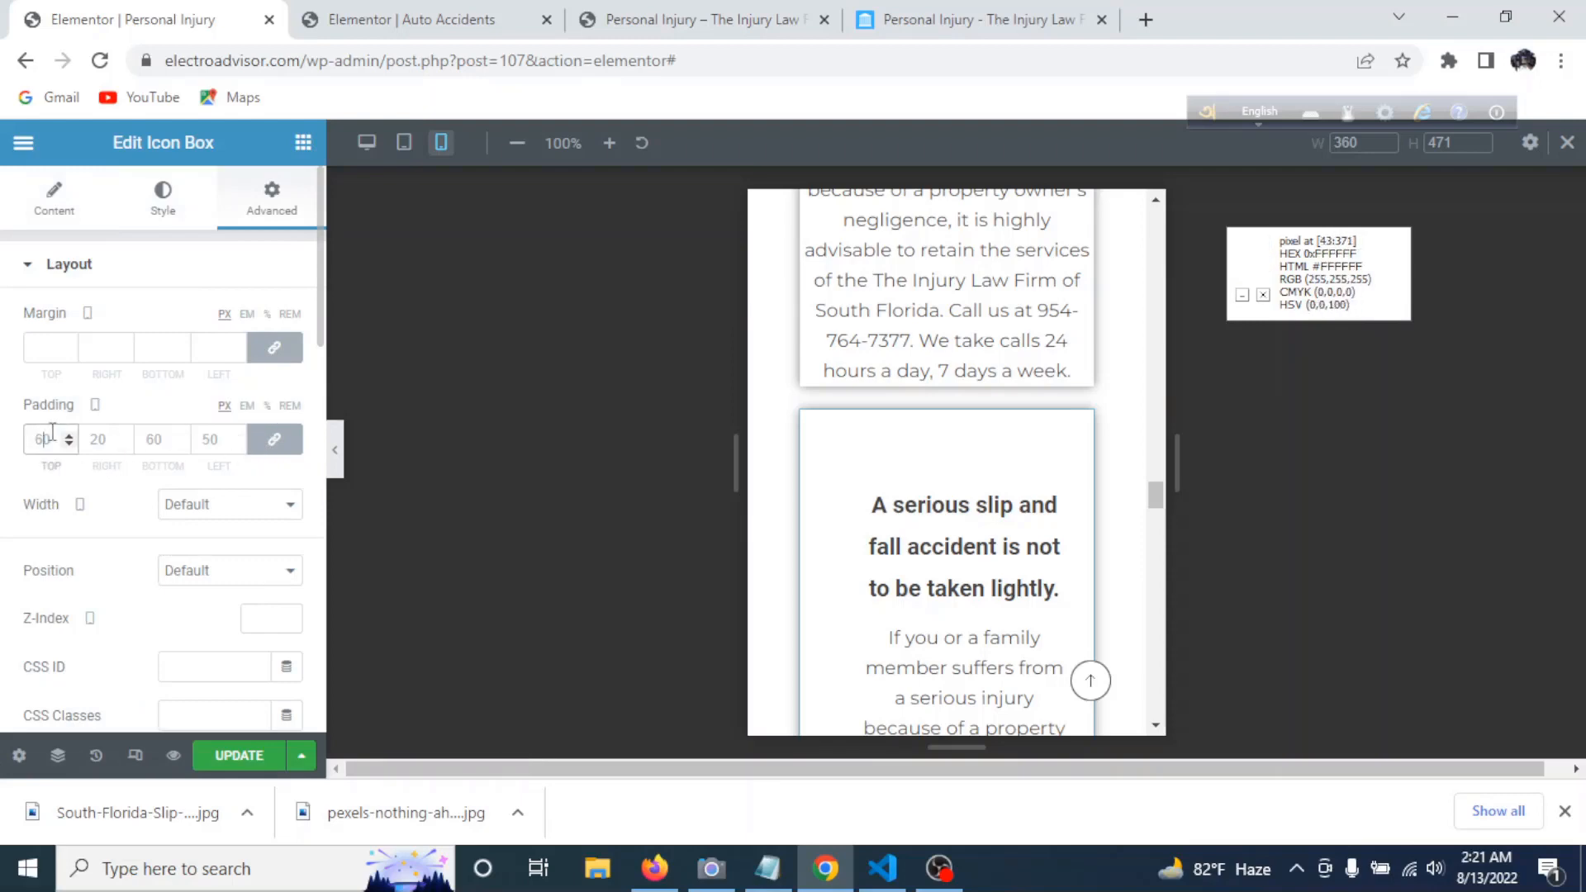
pyautogui.click(274, 439)
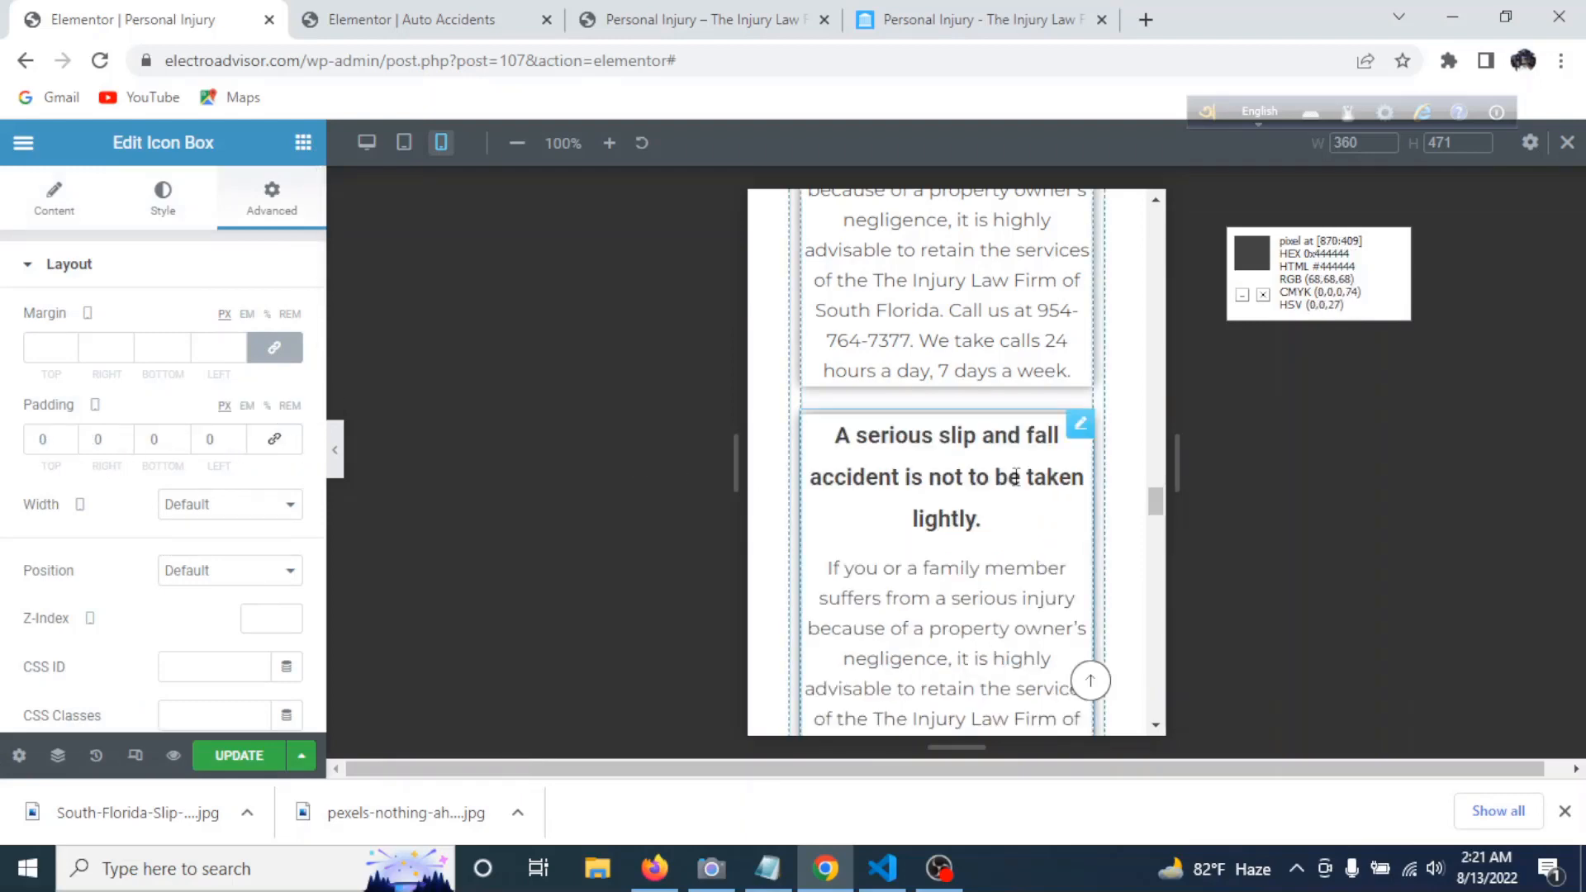
# - Set the mobile font size of the "Get A Free Case Review" heading to 33 px
pyautogui.scroll(-4, 1033, 488)
pyautogui.scroll(-10, 1038, 518)
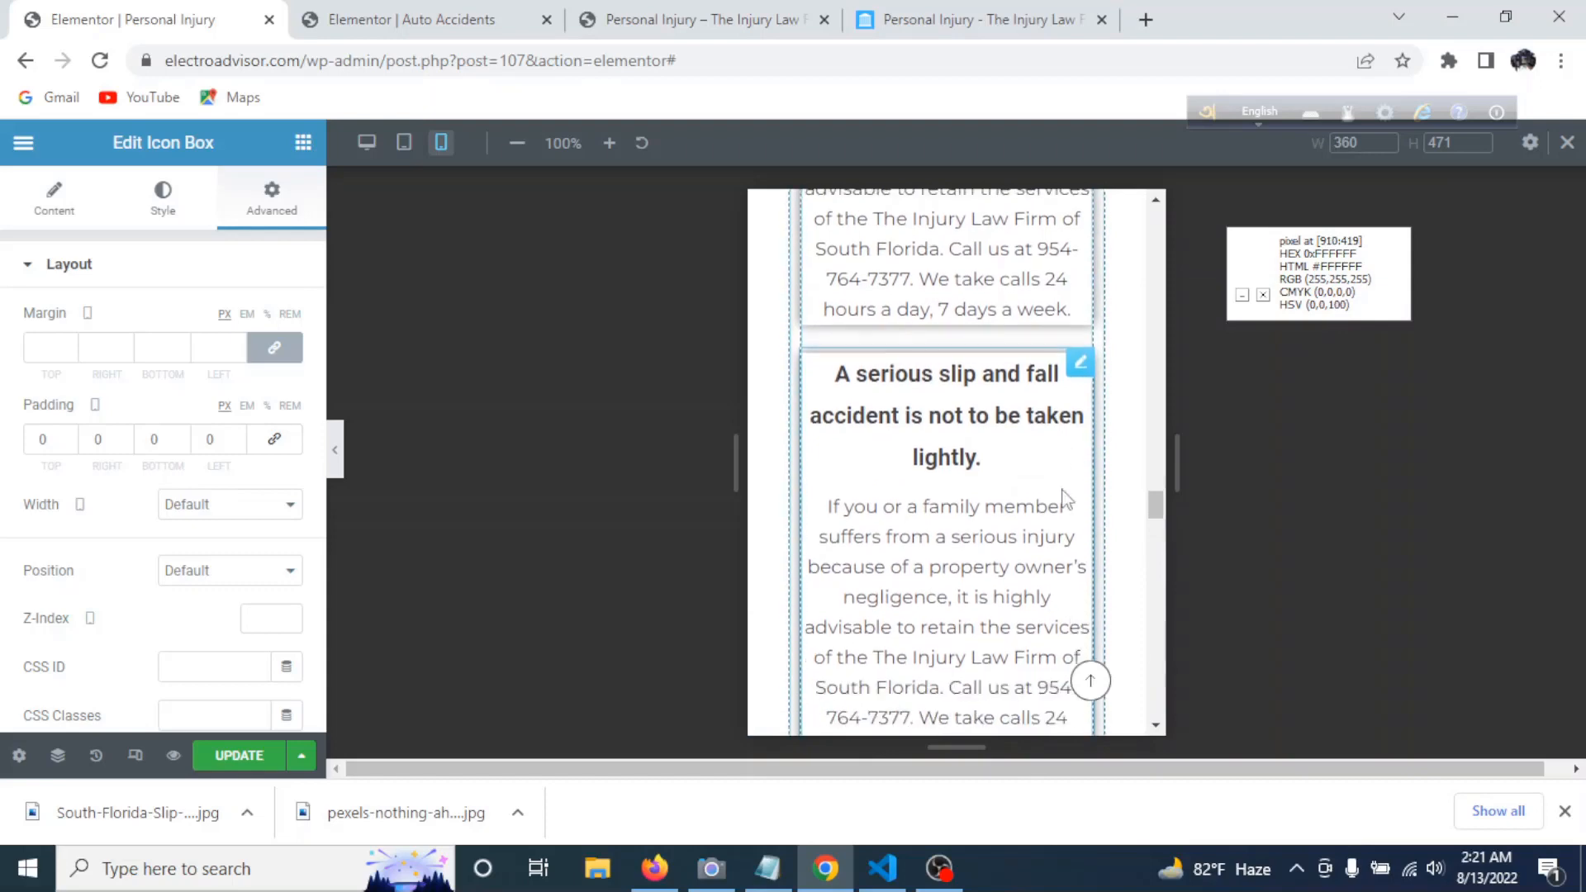
pyautogui.scroll(-10, 1064, 491)
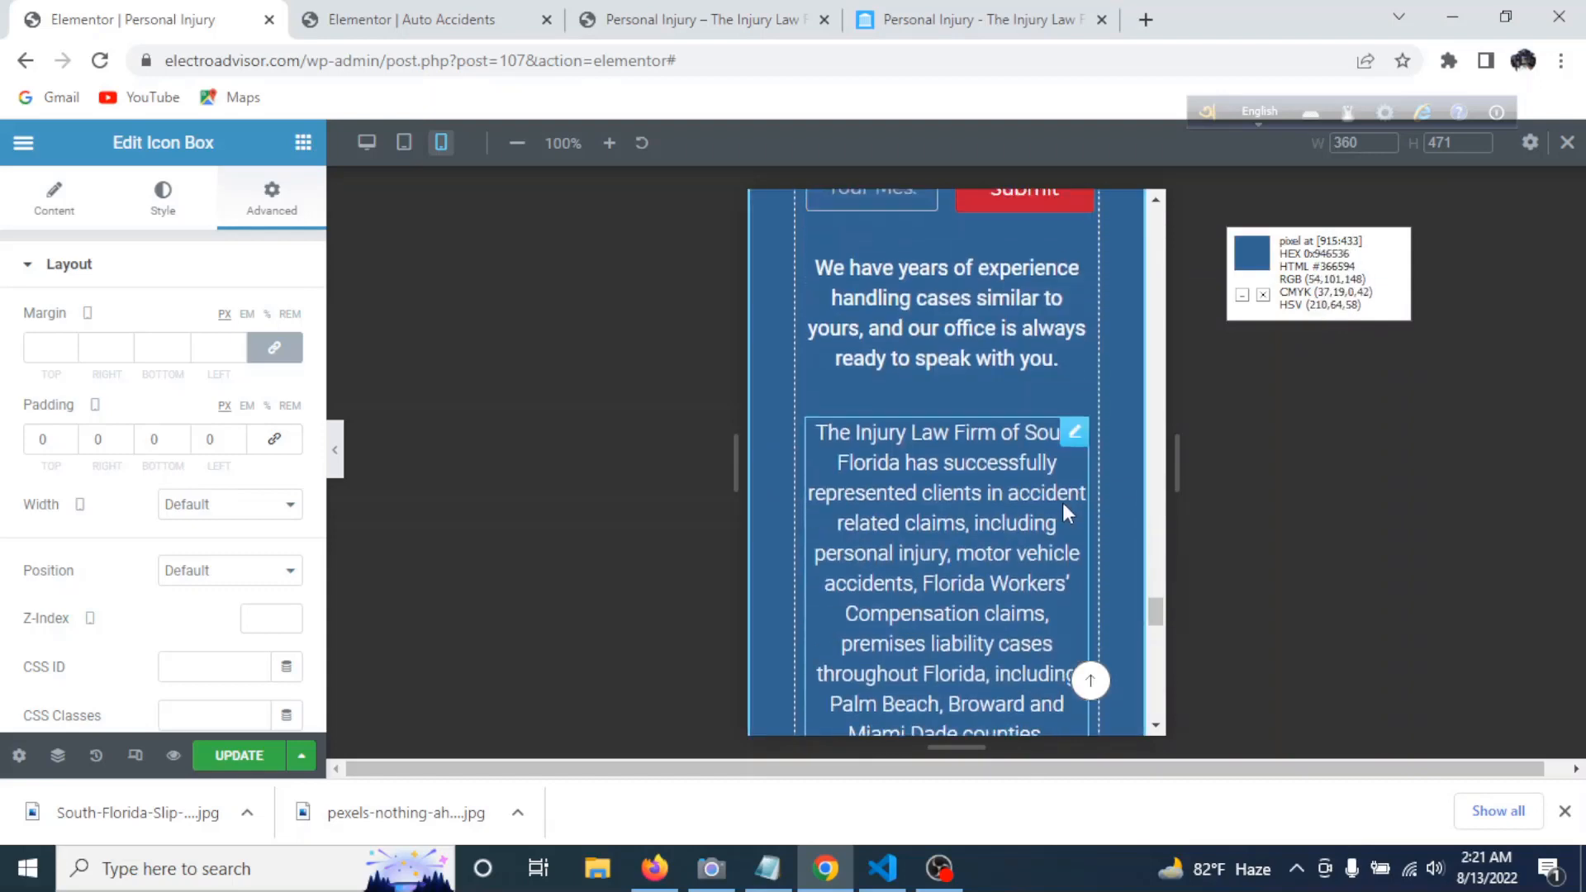
pyautogui.scroll(10, 1062, 502)
pyautogui.click(982, 432)
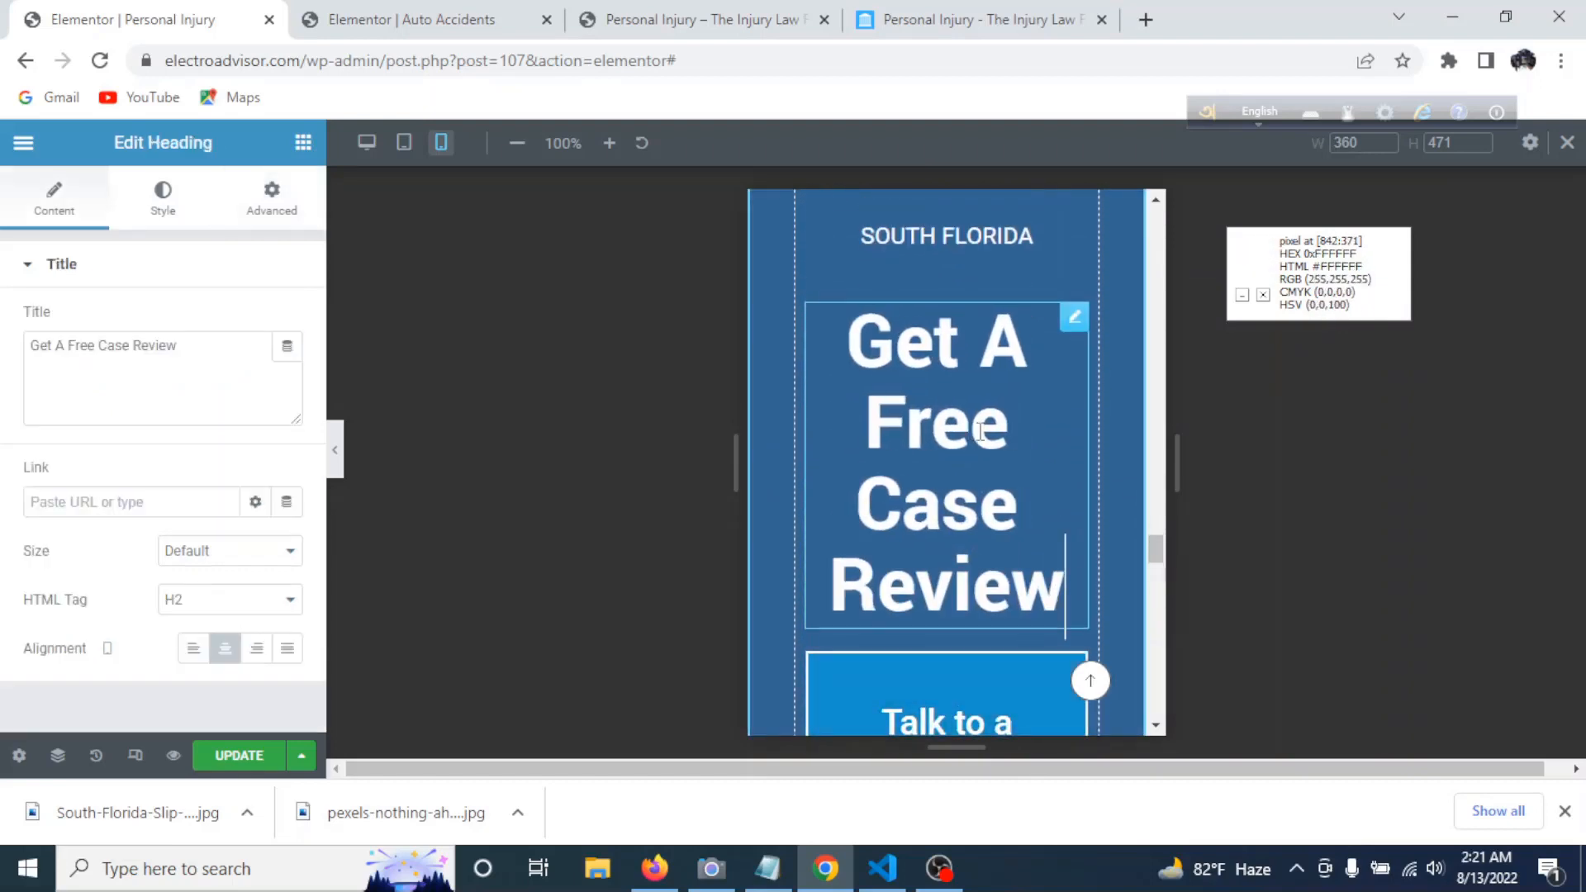
pyautogui.click(164, 200)
pyautogui.click(287, 370)
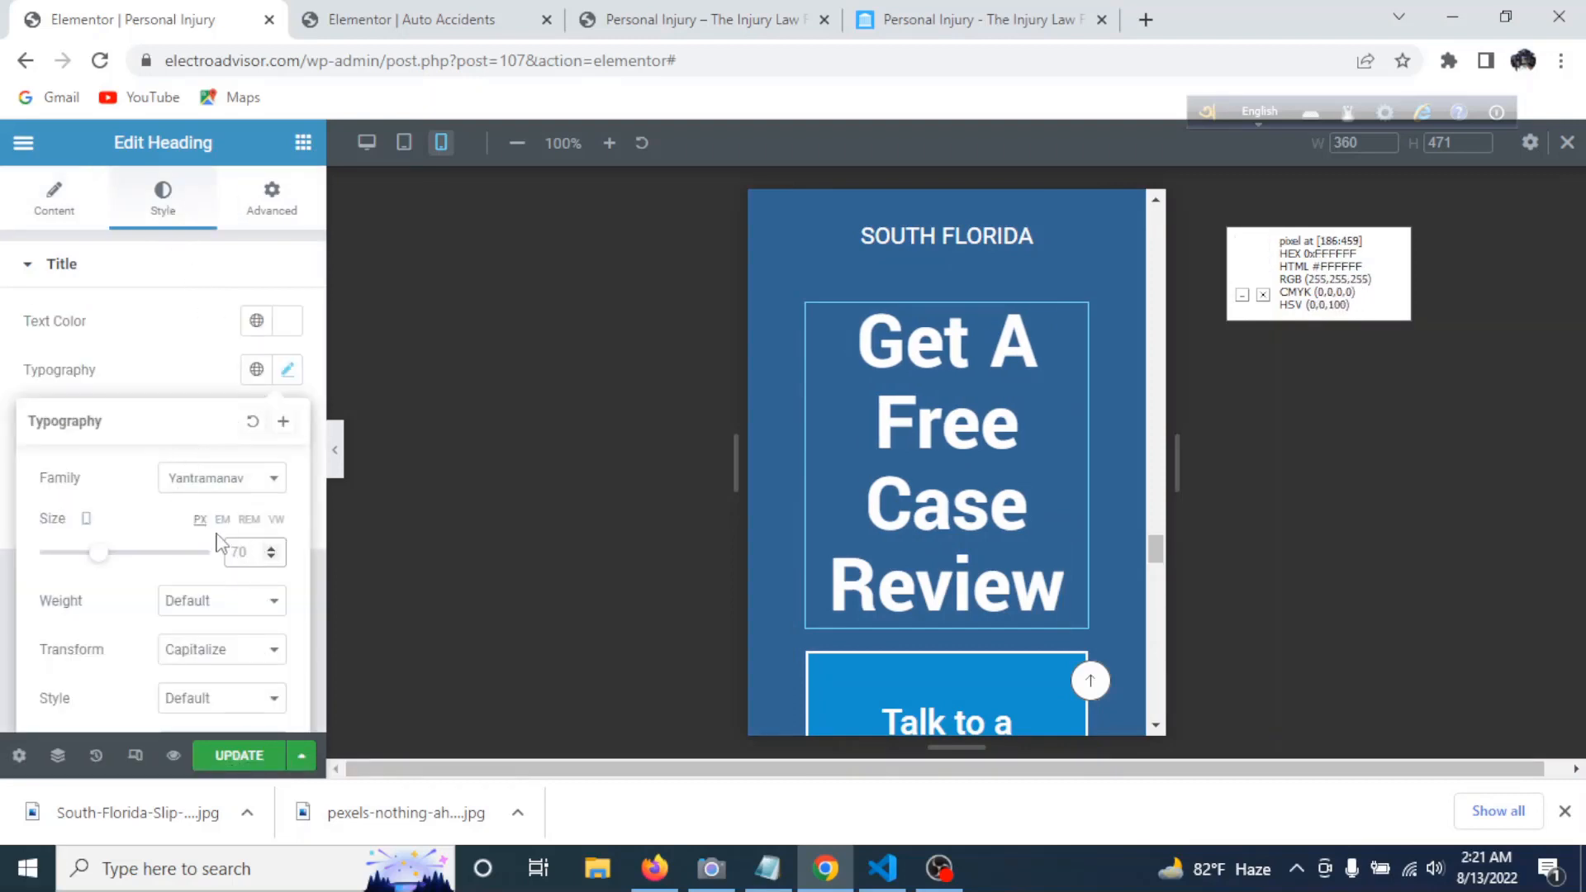
pyautogui.write('33')
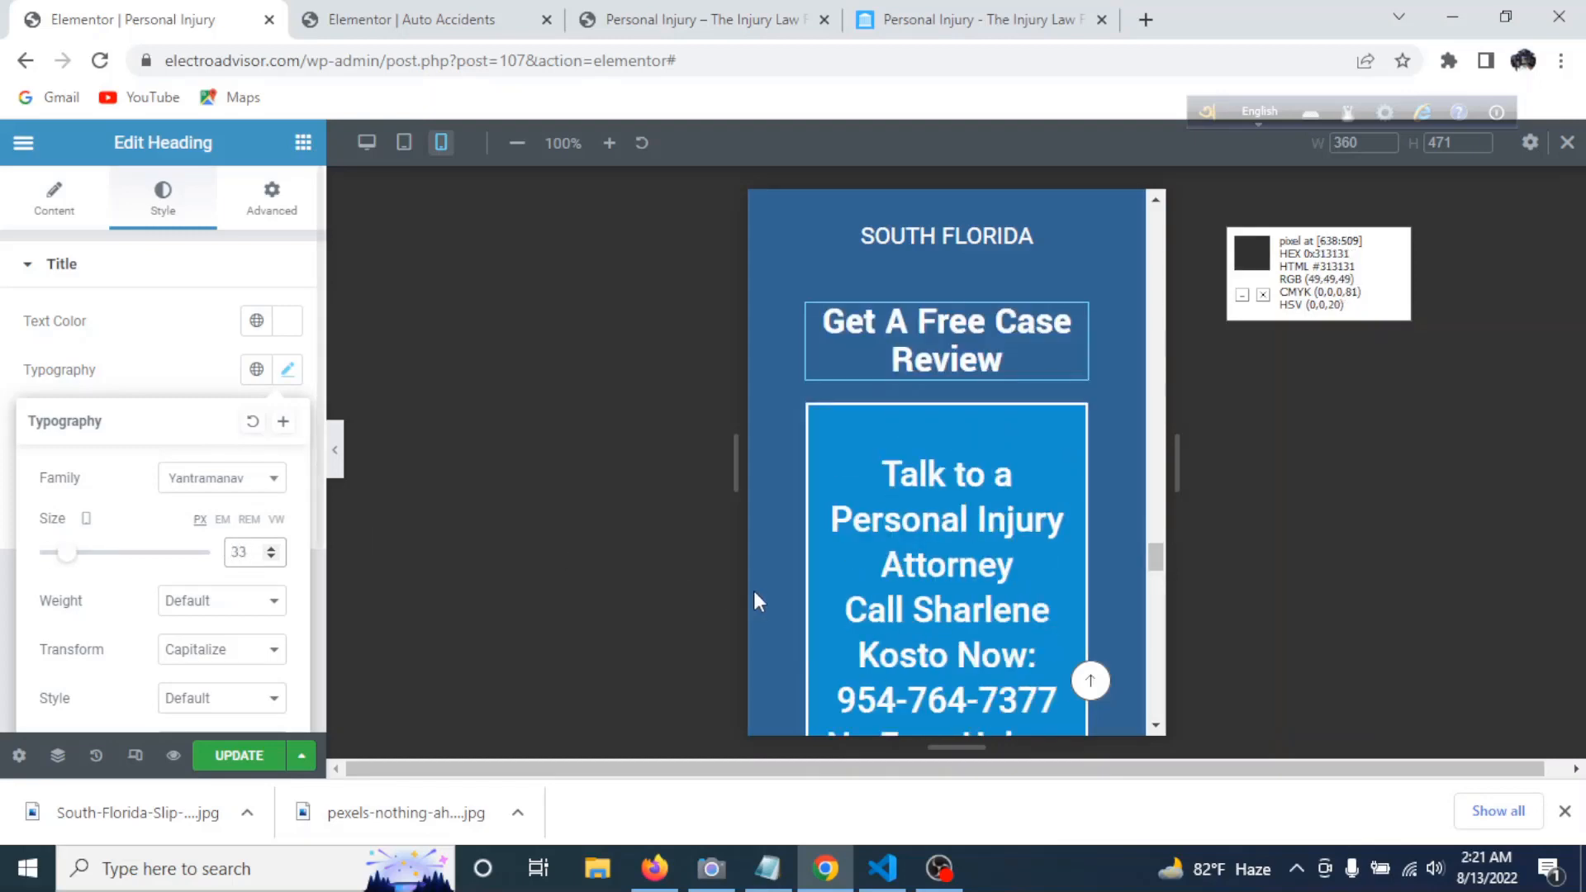
# - Check the mobile layout of the Personal Injury page and save the page changes
pyautogui.scroll(-15, 1013, 573)
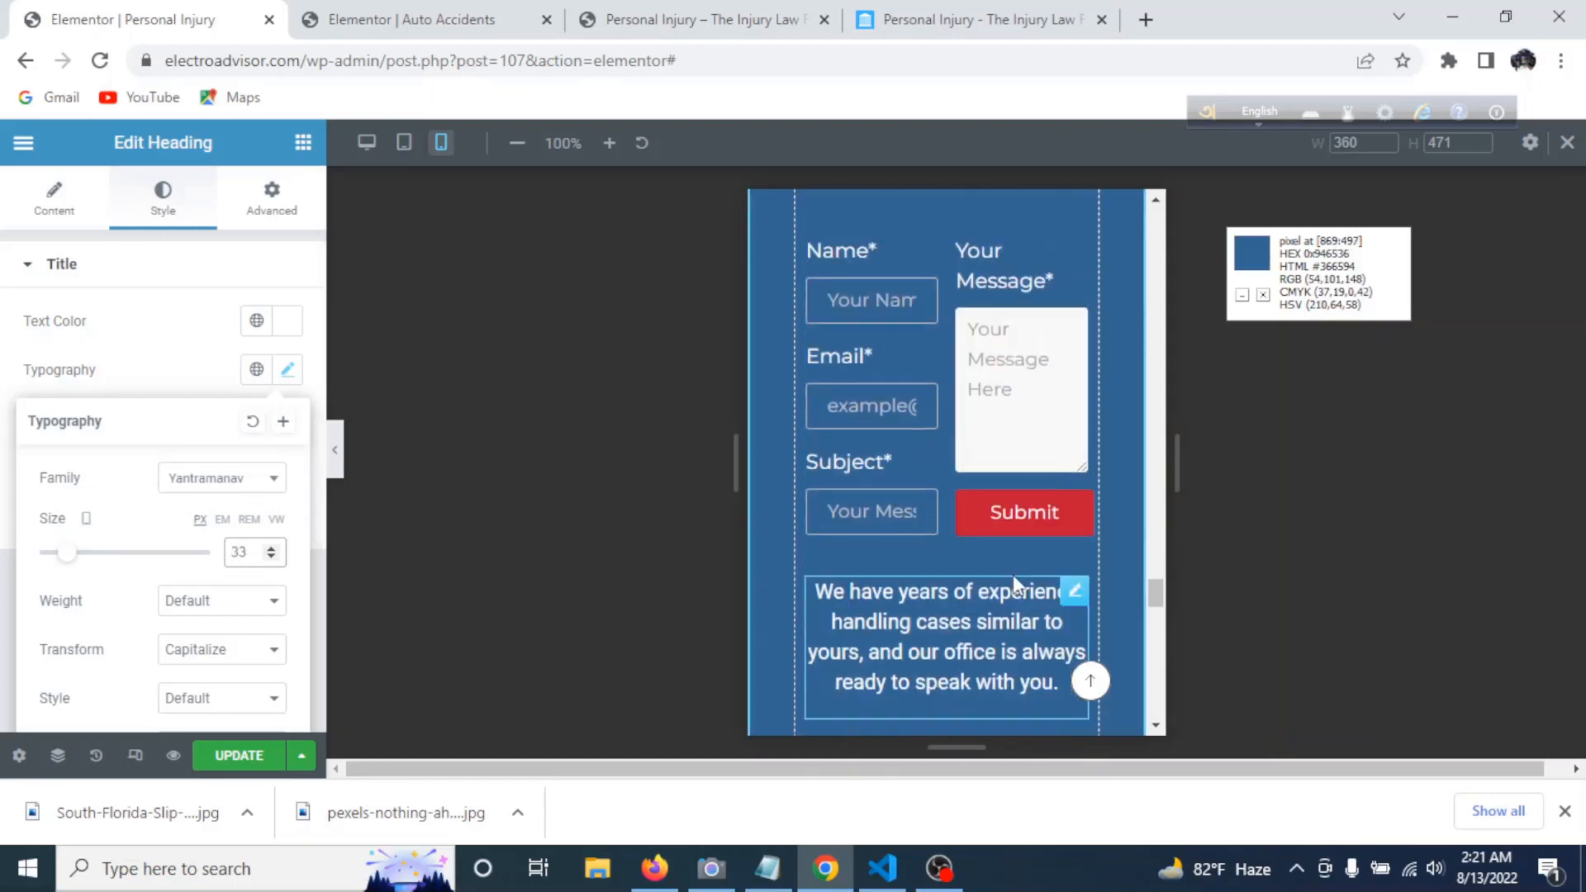
pyautogui.scroll(15, 1013, 573)
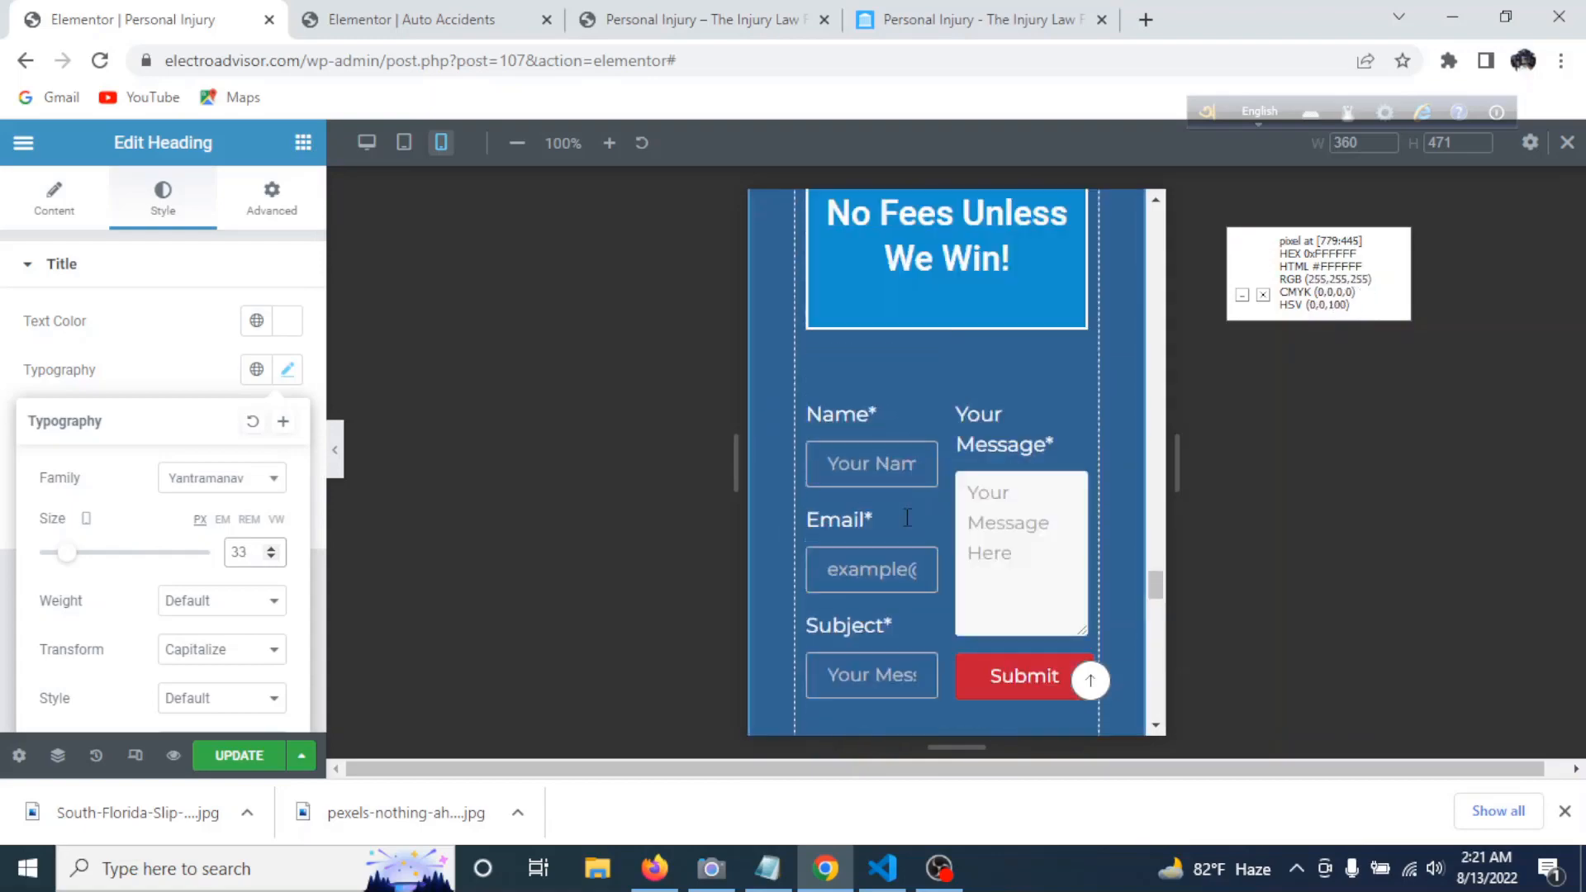
pyautogui.scroll(15, 891, 518)
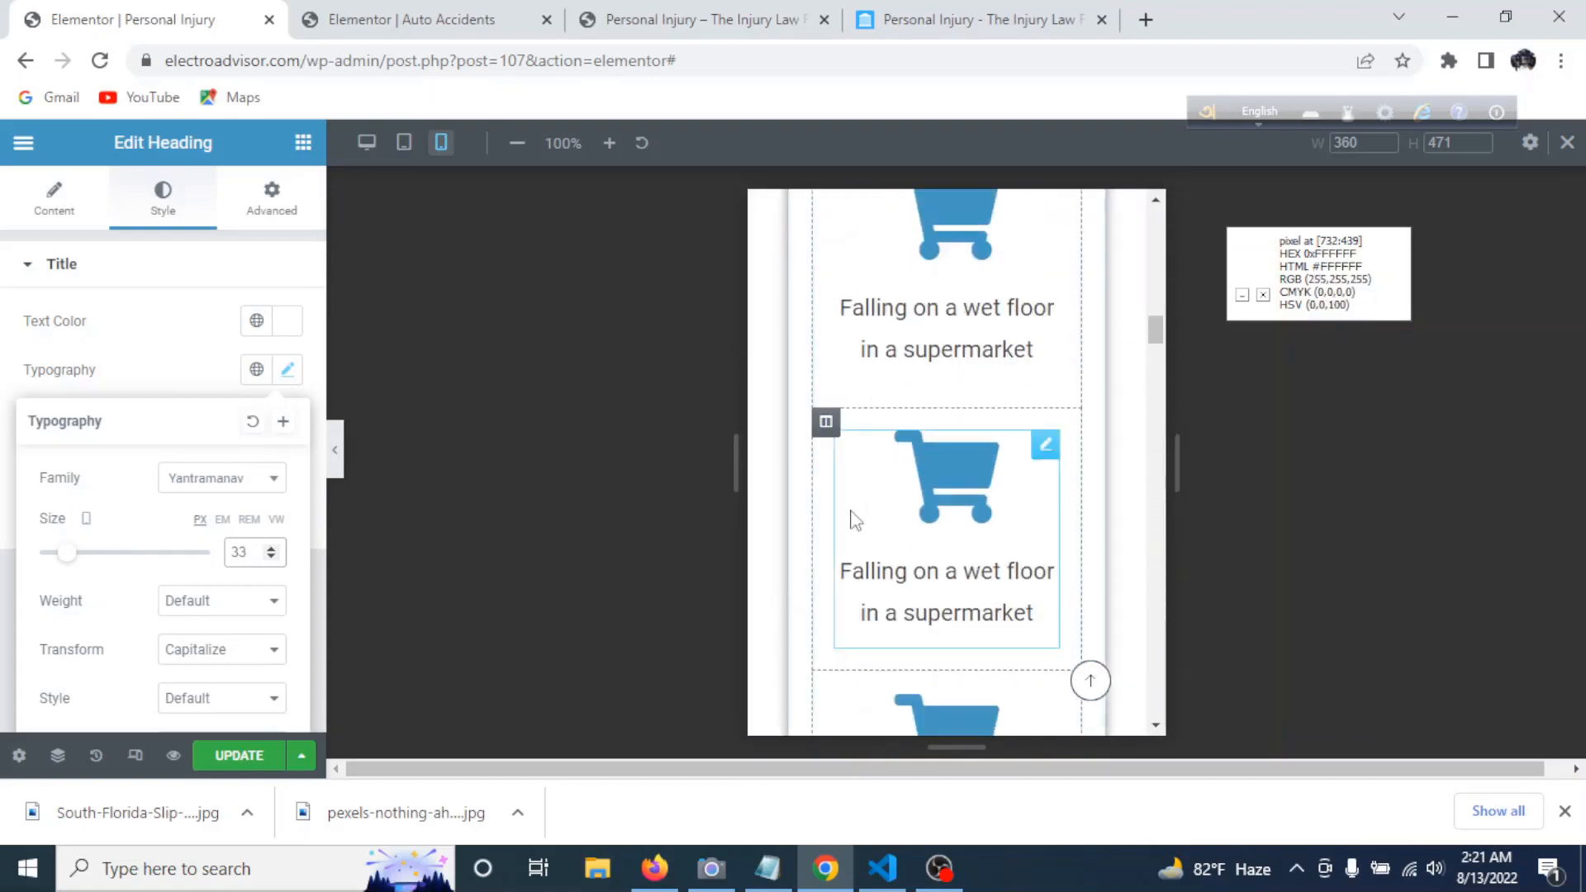
pyautogui.scroll(2, 837, 519)
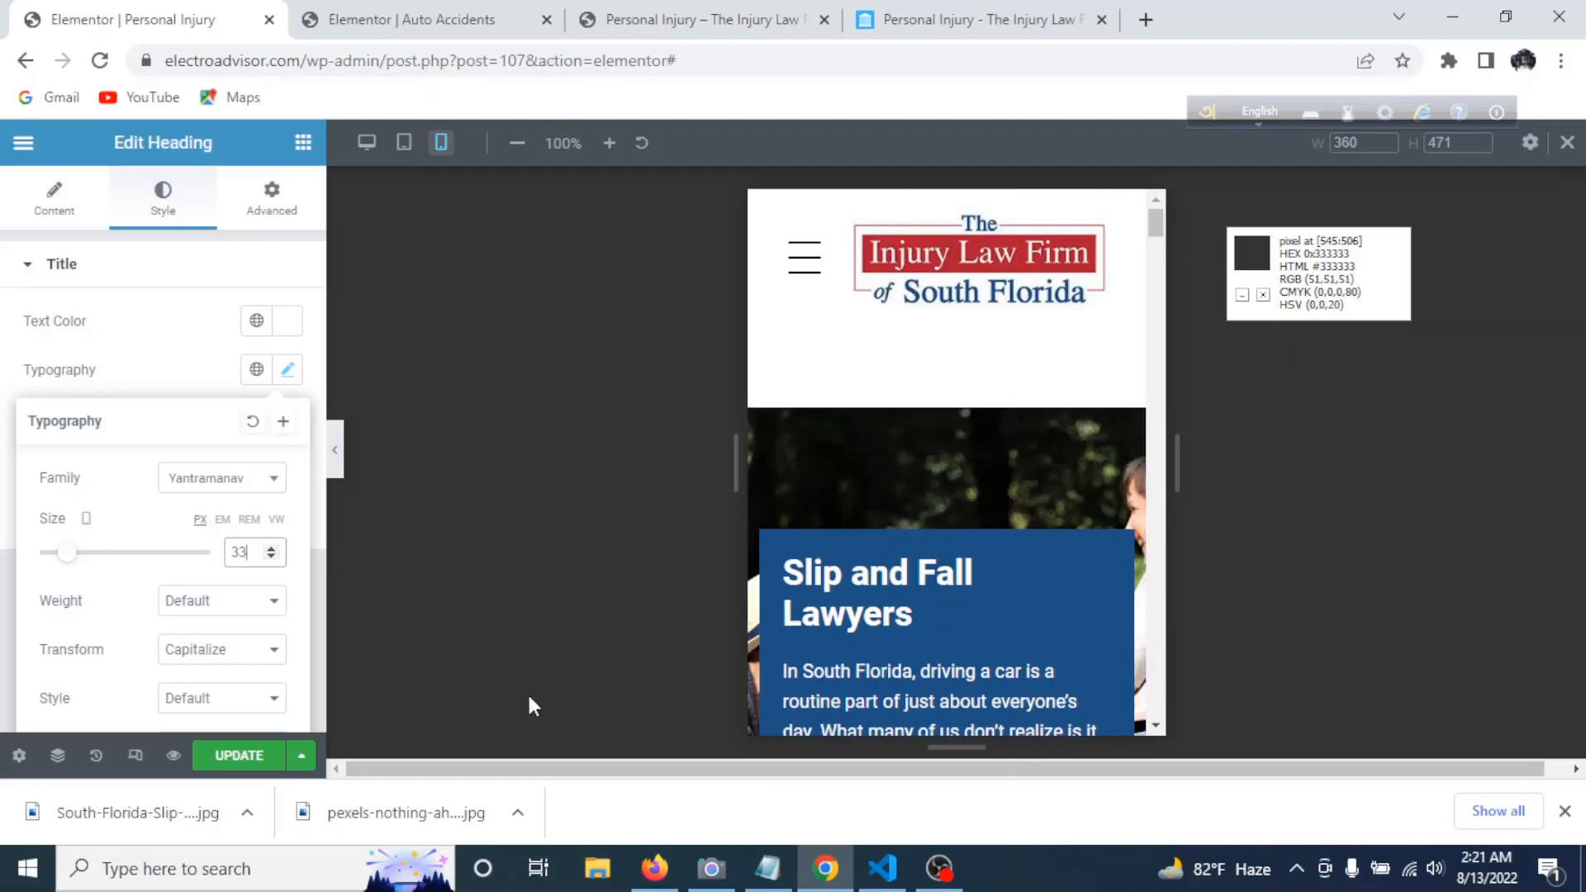
pyautogui.click(237, 758)
# - Return the editor to the desktop preview and check the Personal Injury page's sections at that width
pyautogui.scroll(-15, 869, 517)
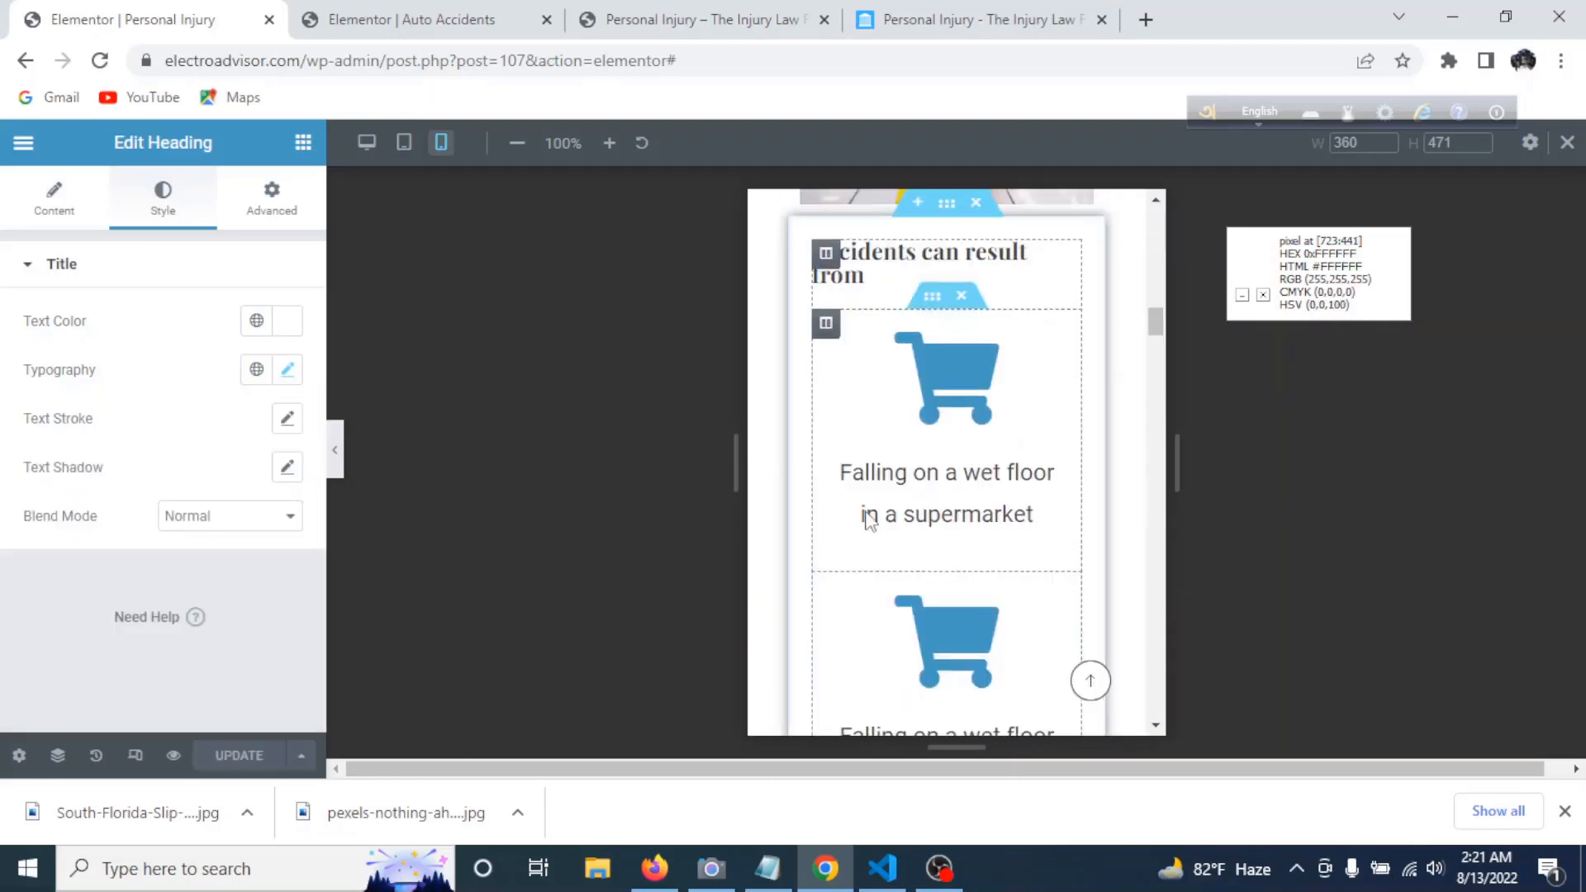
pyautogui.scroll(15, 876, 518)
pyautogui.scroll(1, 878, 518)
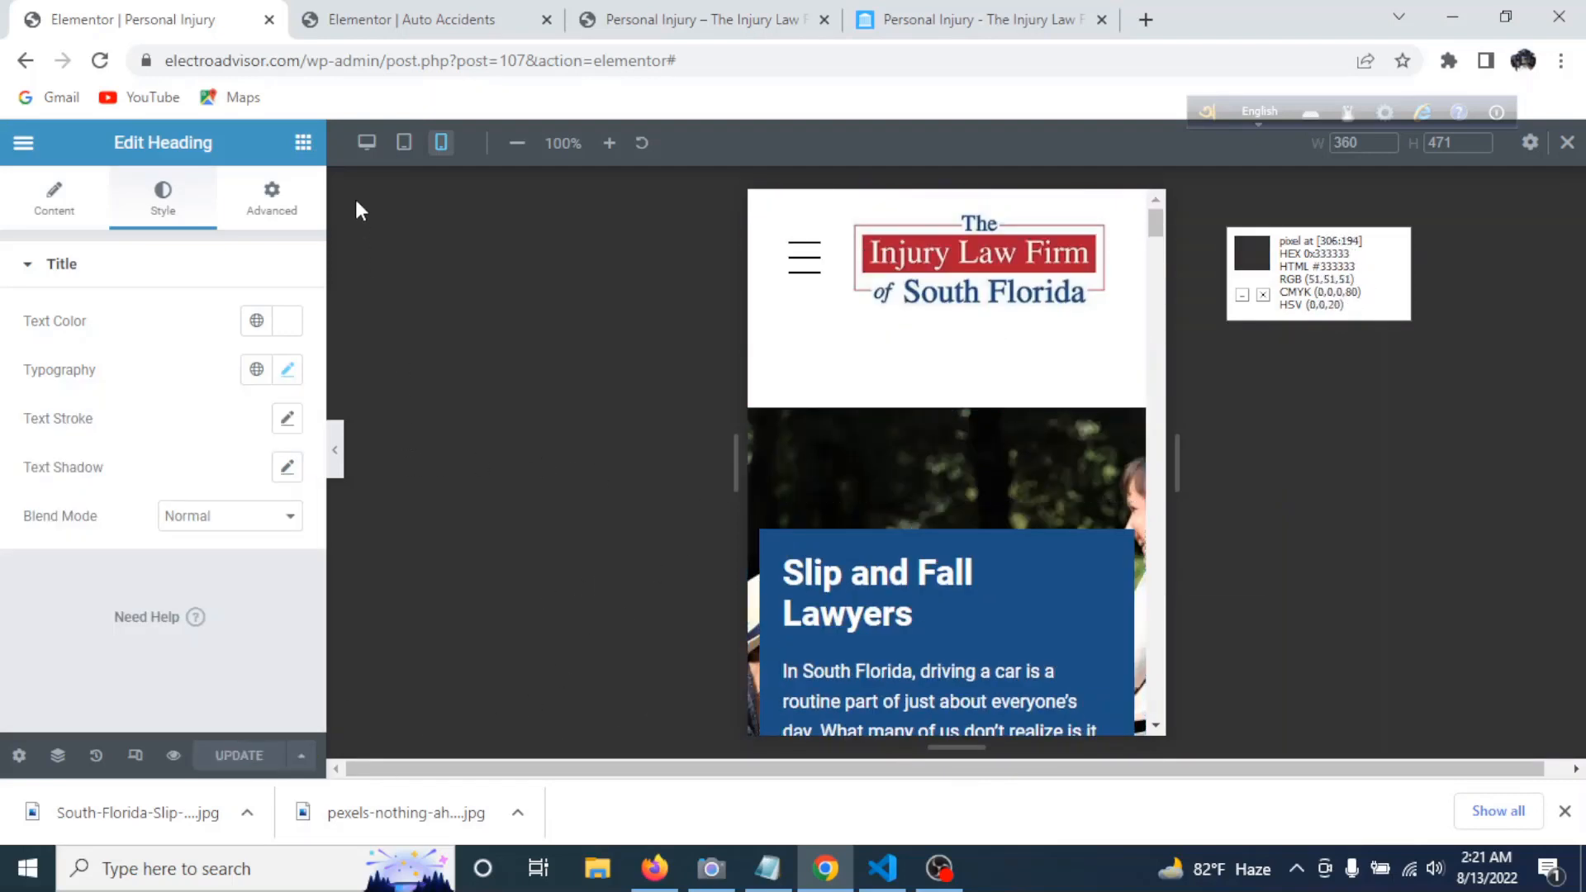
pyautogui.click(367, 145)
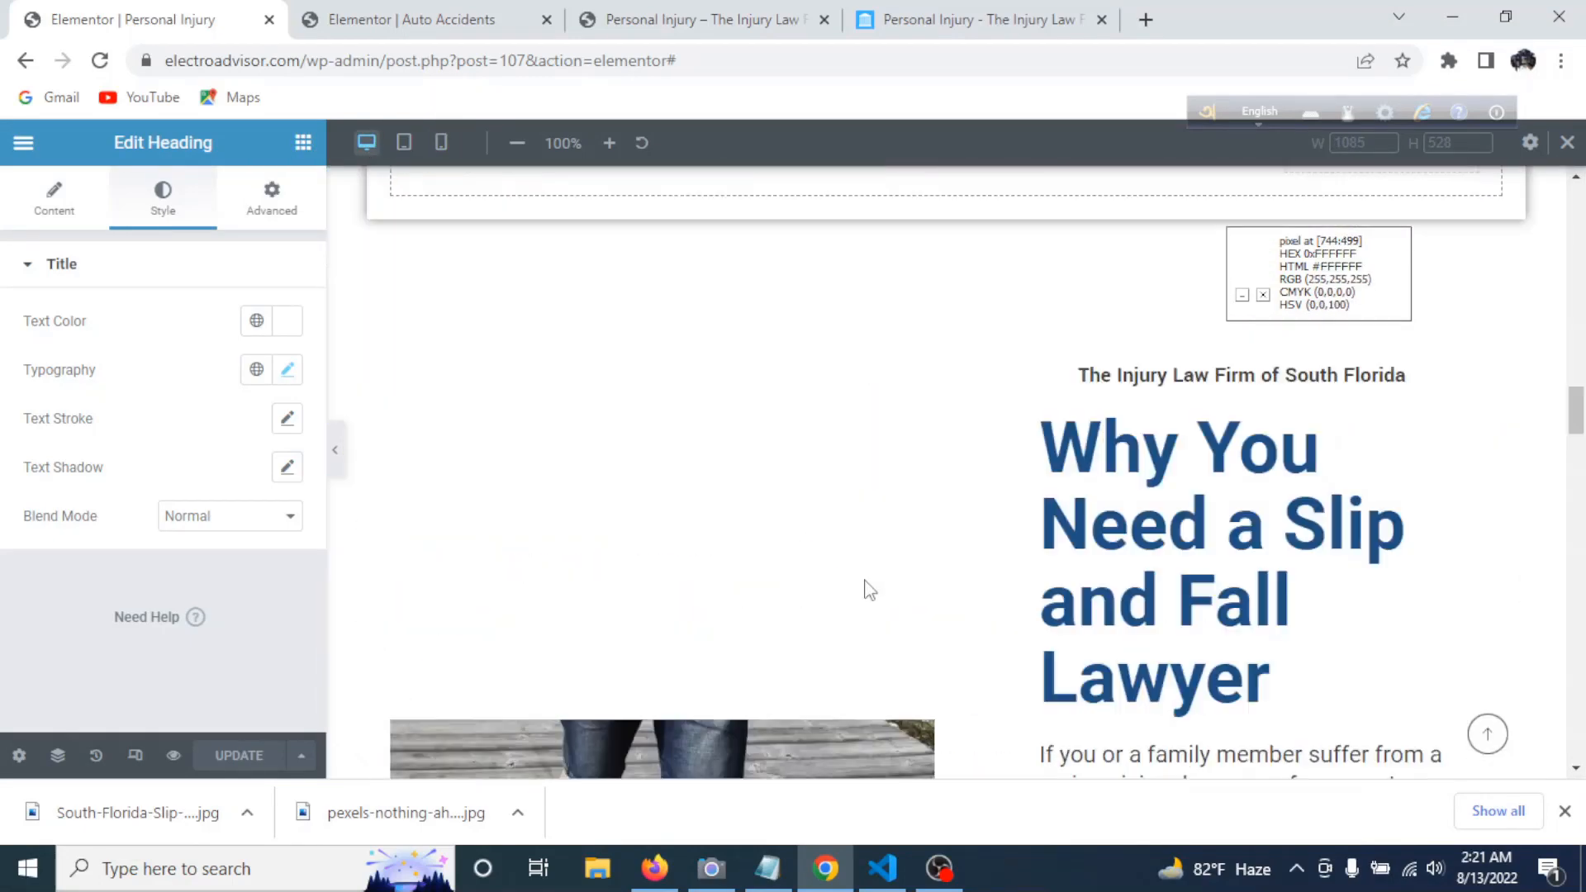
pyautogui.scroll(5, 864, 581)
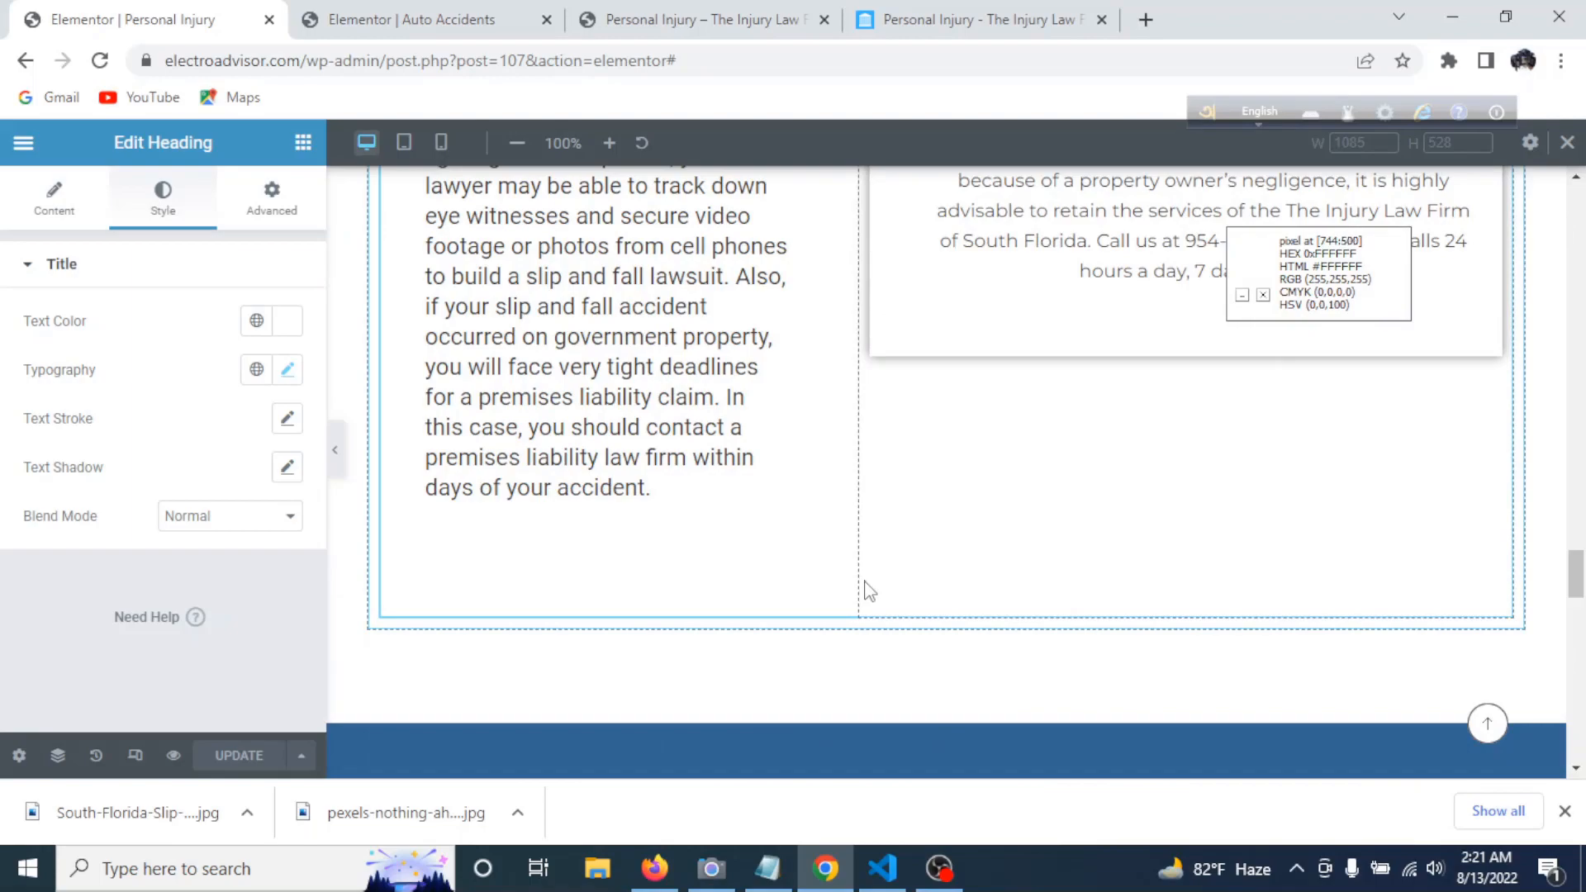
pyautogui.scroll(20, 866, 578)
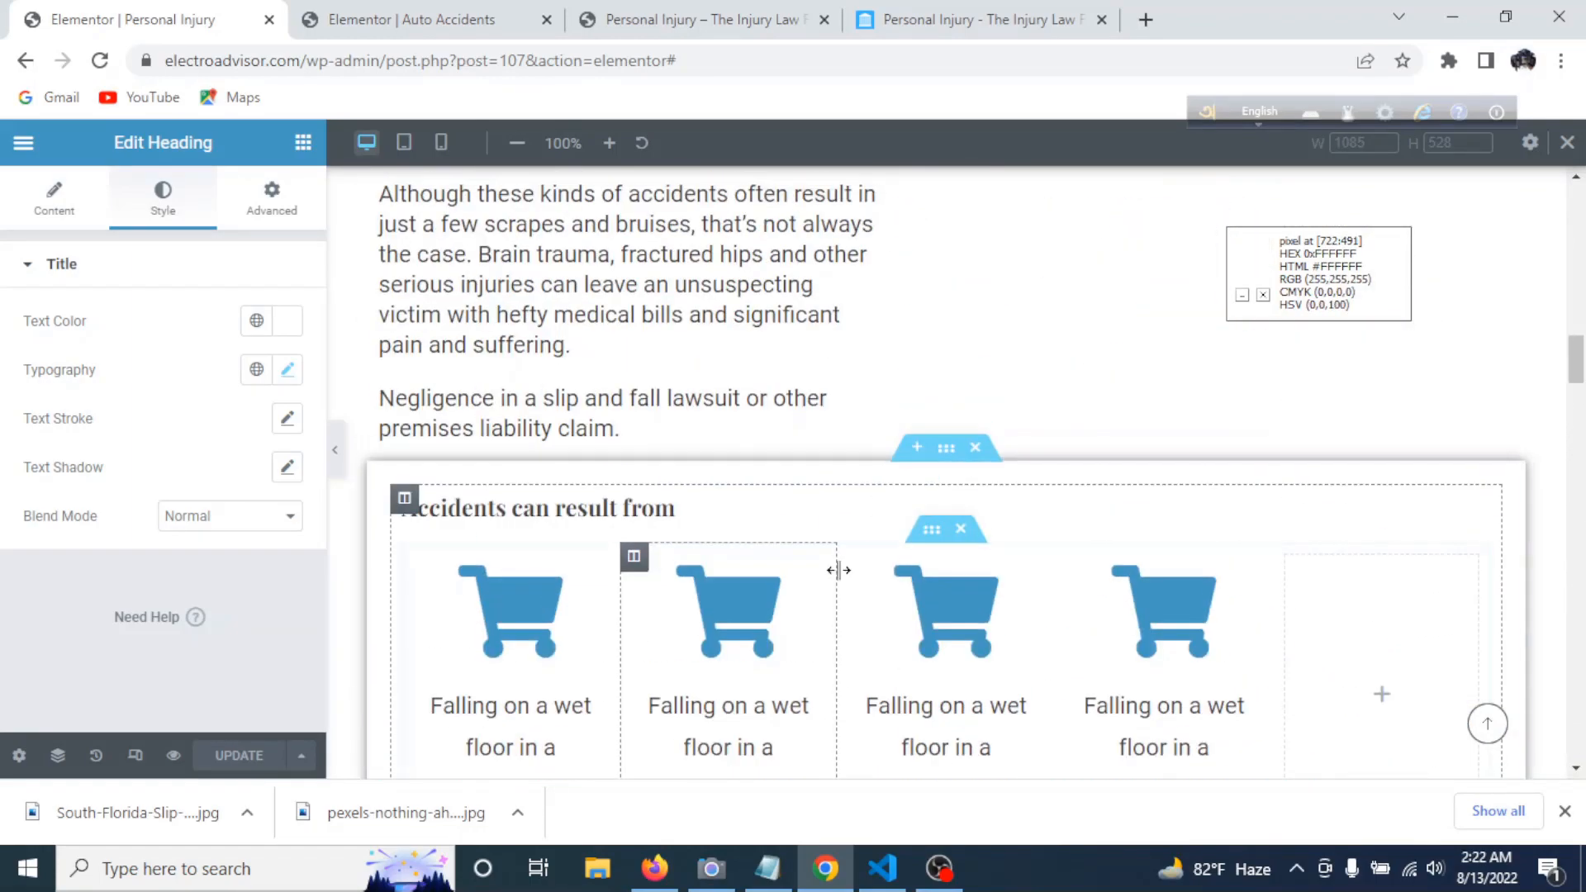
# - Switch to the reference firm's live Personal Injury page and review its hero and the sections below it
pyautogui.click(924, 10)
pyautogui.scroll(15, 818, 421)
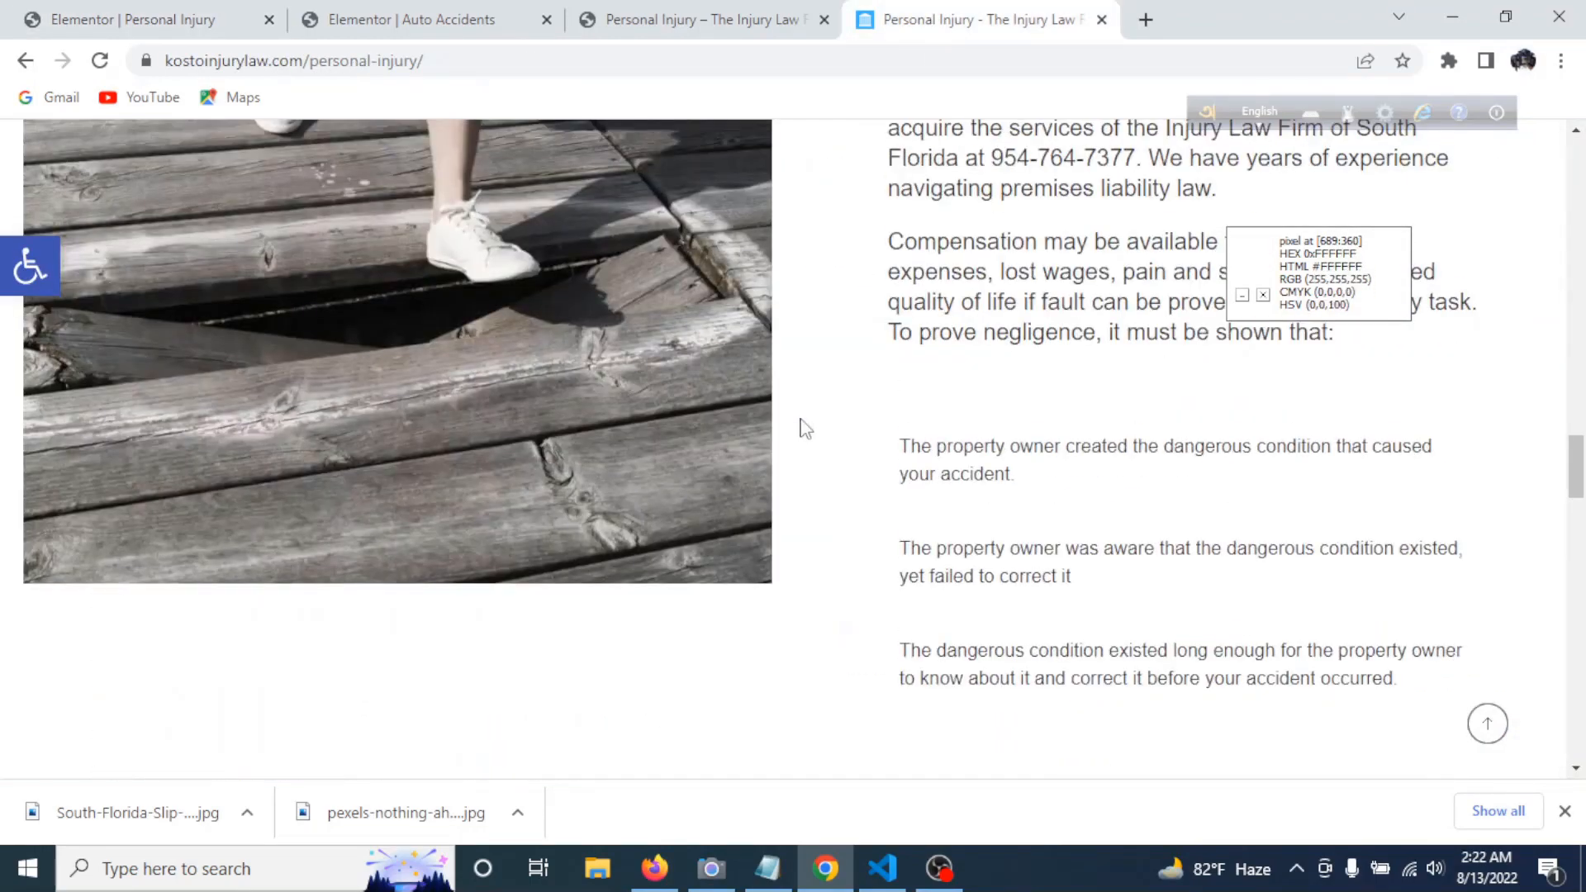
pyautogui.scroll(15, 793, 430)
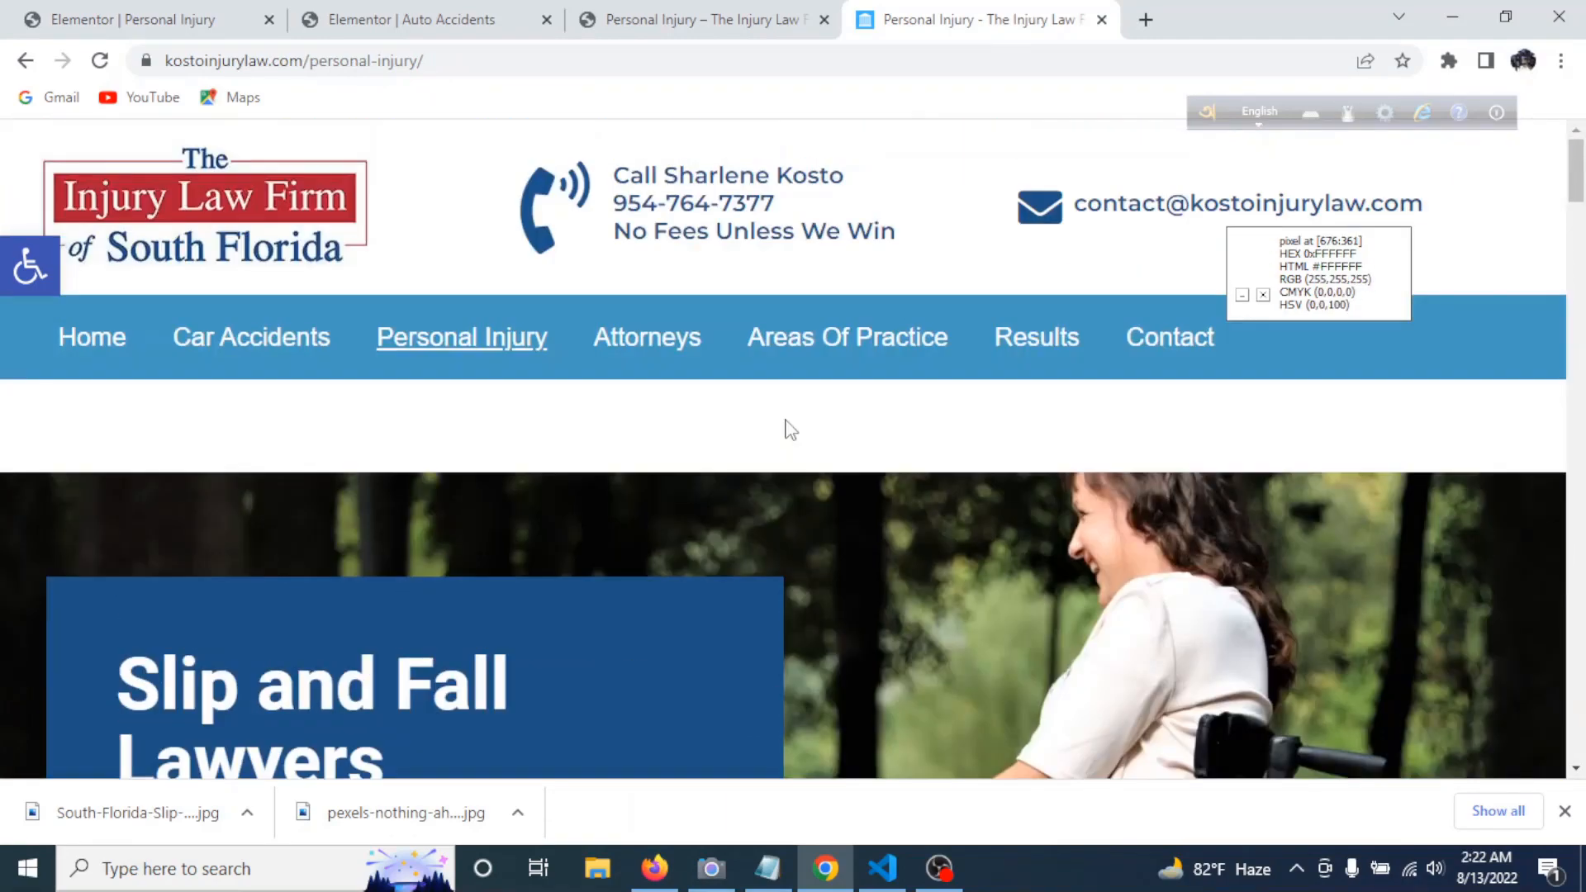
pyautogui.scroll(-12, 876, 591)
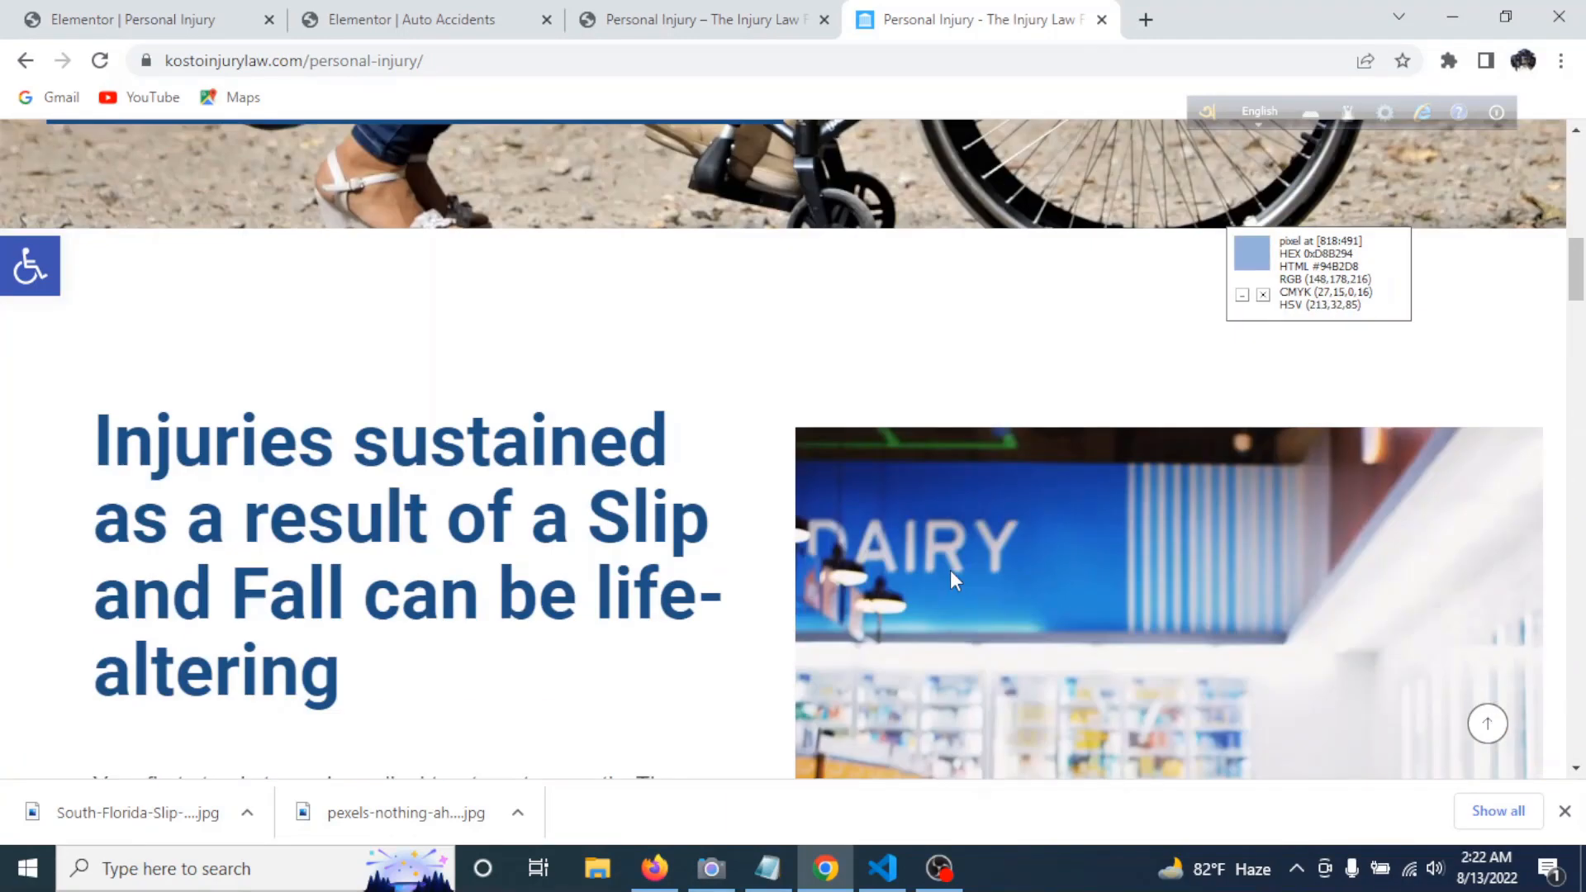
pyautogui.scroll(5, 955, 579)
pyautogui.scroll(8, 958, 580)
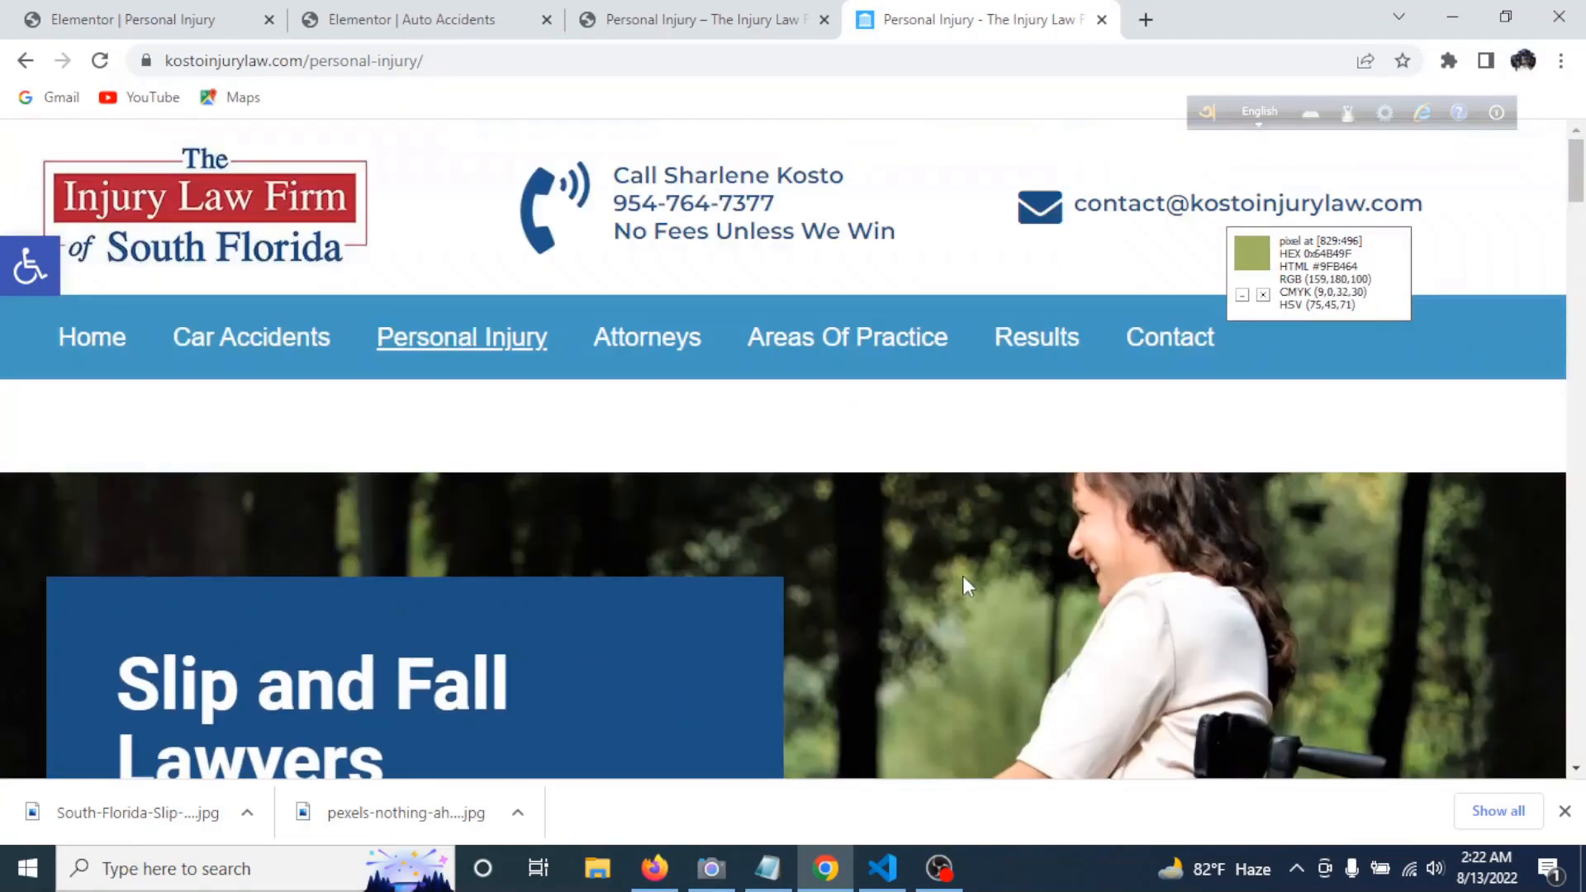
# - Open the reference site's Attorneys page and examine its layout down to the free case review section
pyautogui.click(674, 360)
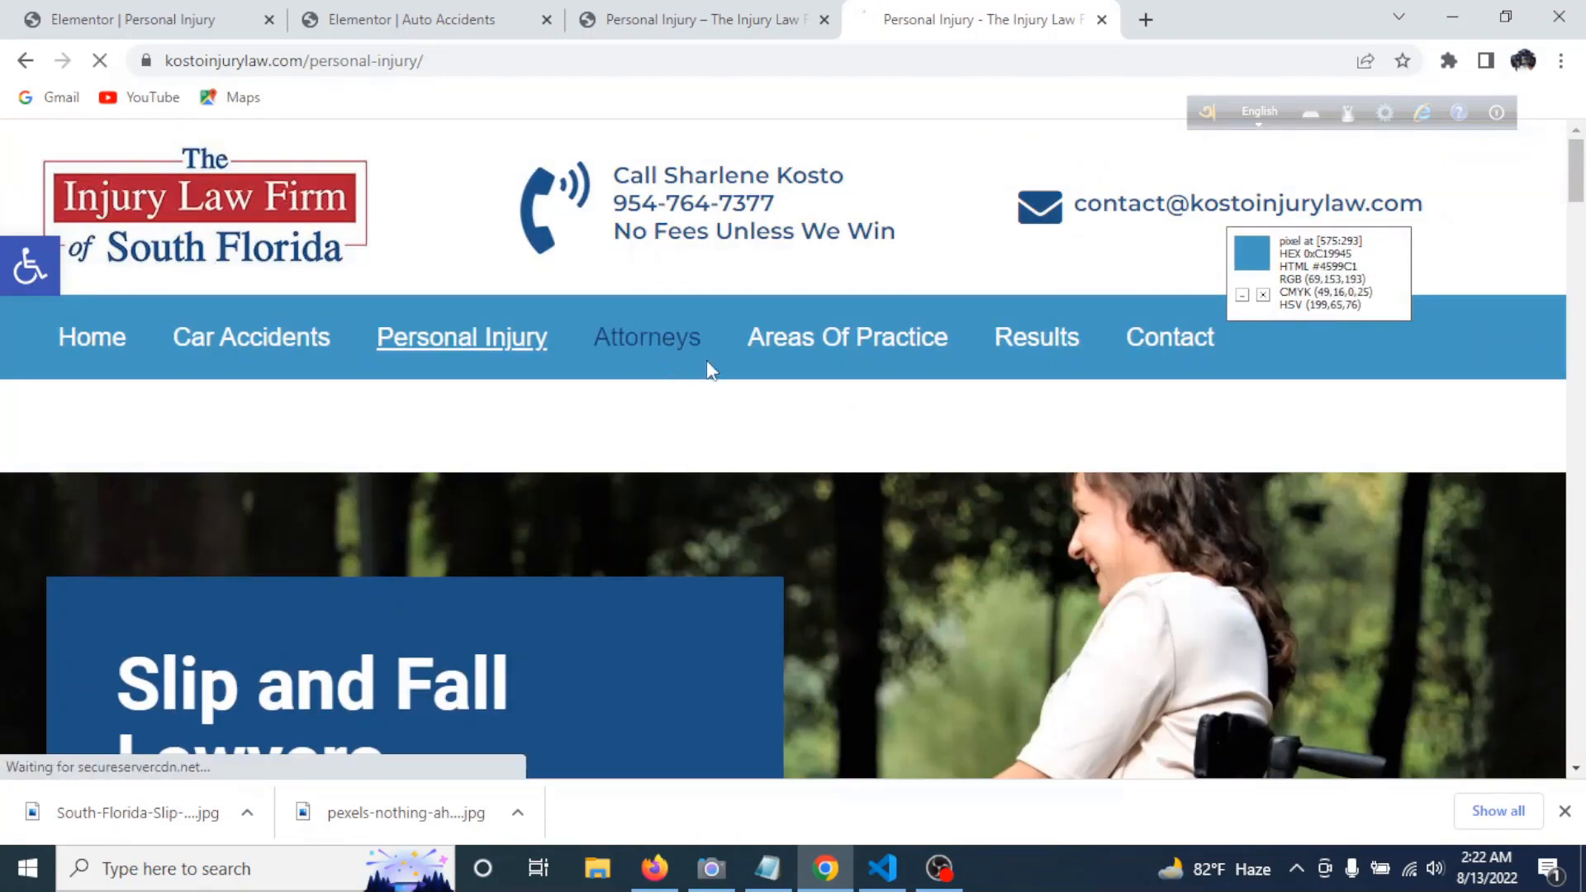
pyautogui.scroll(-15, 859, 506)
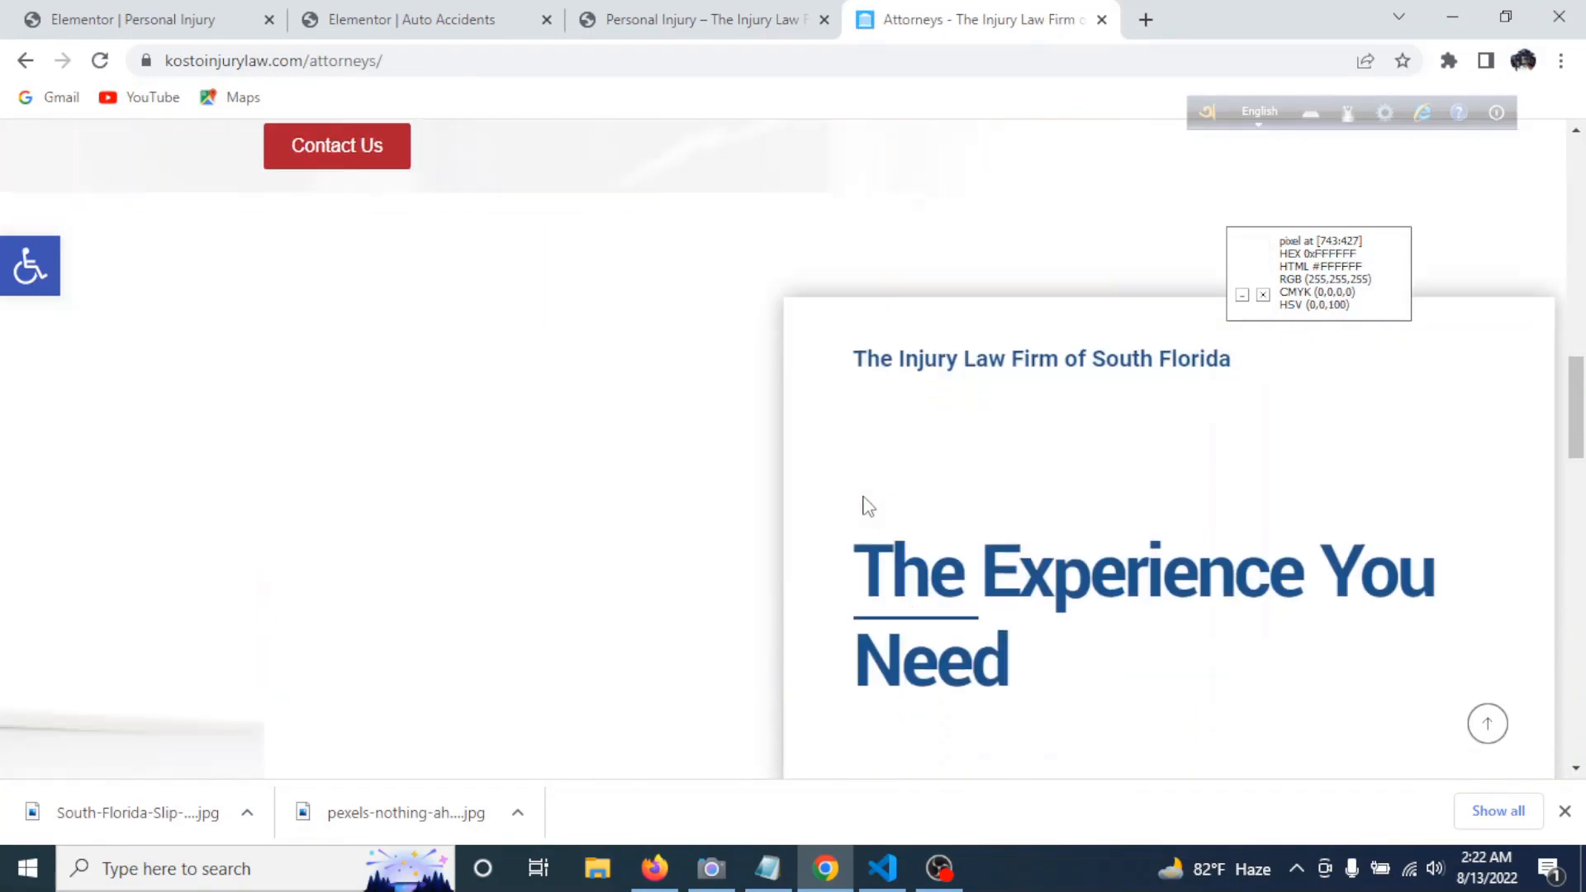
pyautogui.scroll(-5, 855, 504)
pyautogui.scroll(10, 826, 529)
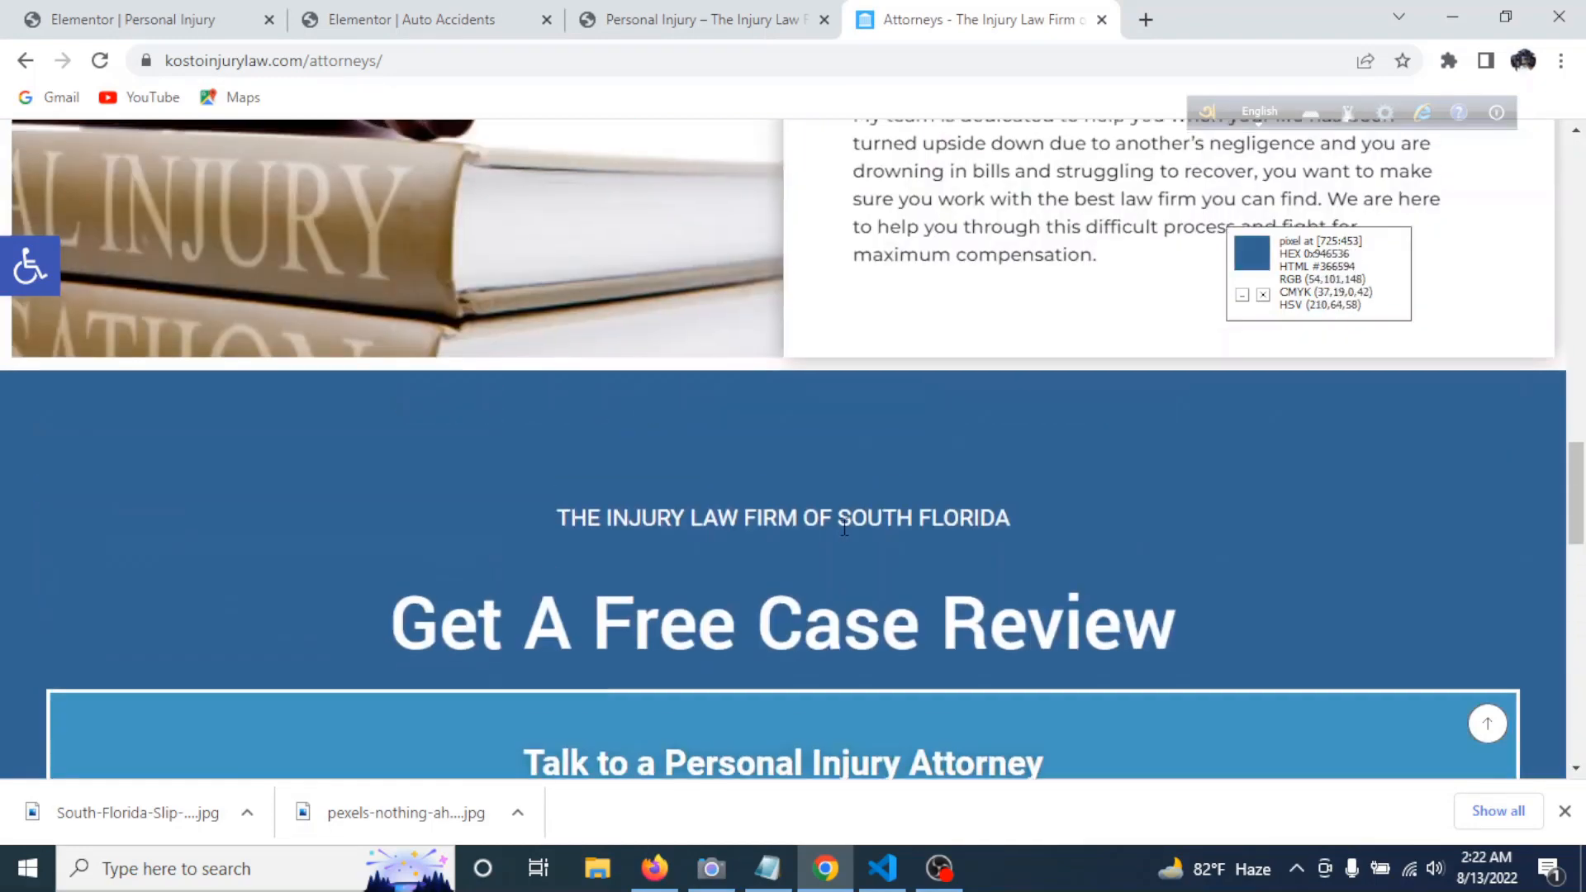
pyautogui.scroll(8, 817, 538)
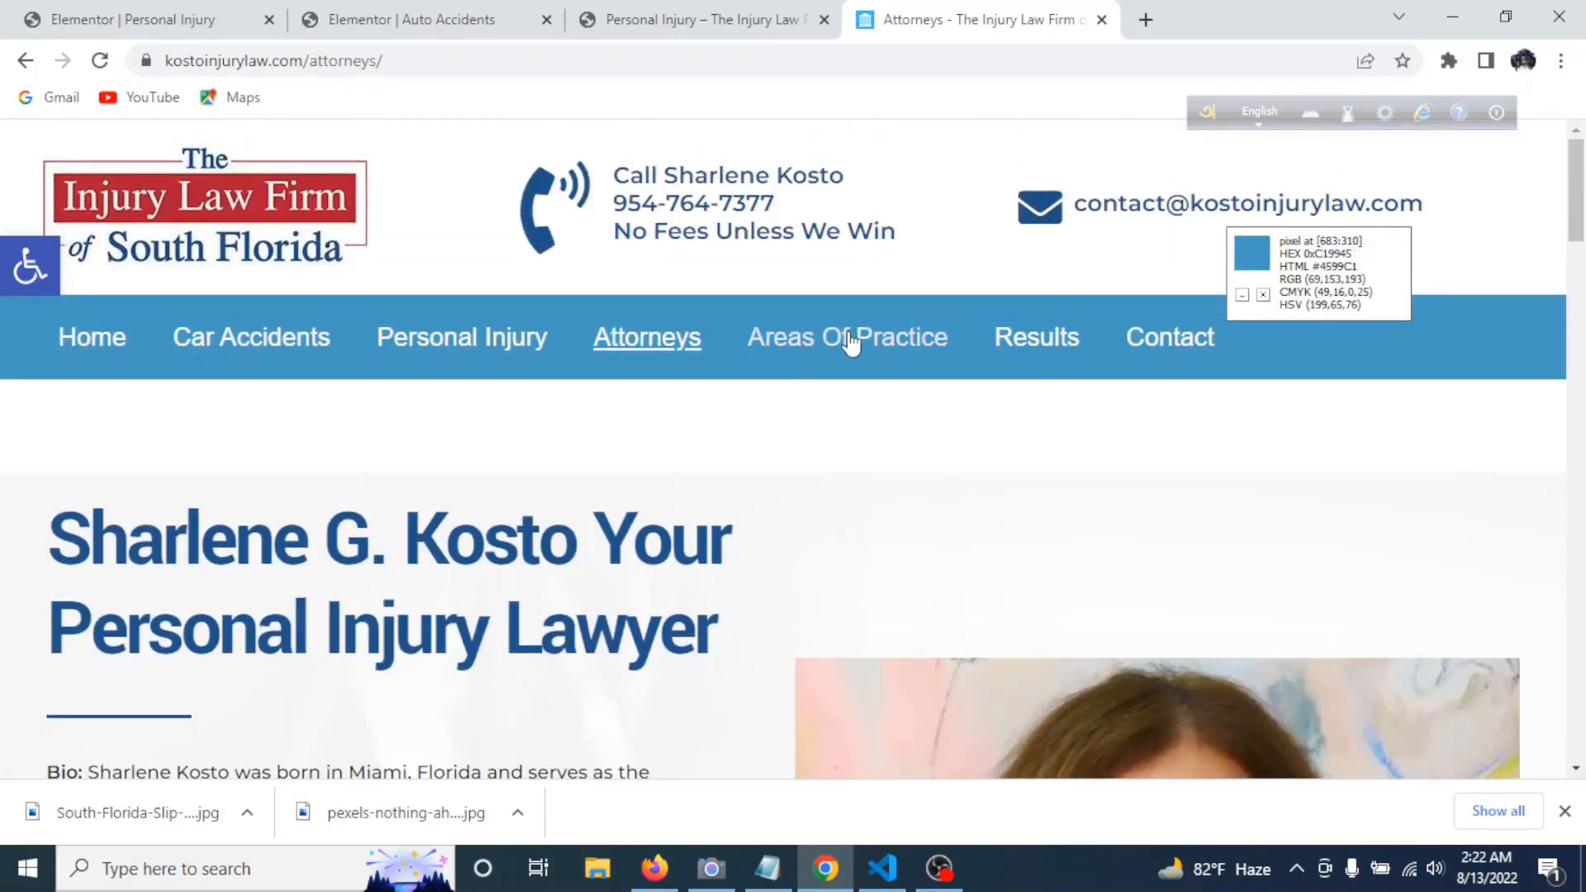